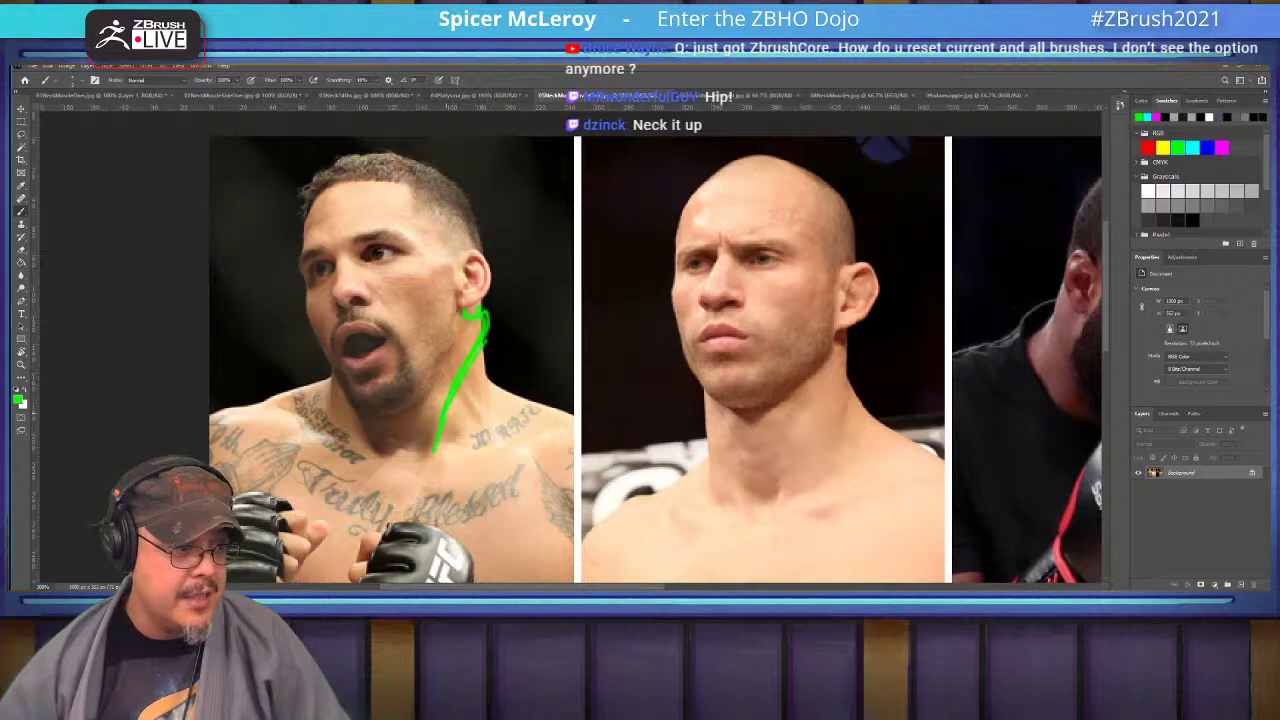
Trace the first fighter's side neck muscle down to its sternum and collarbone attachments in green, plus the trapezius slope with hatching beside it.
mouse_move(433, 450)
left_mouse_down()
mouse_move(427, 465)
mouse_move(406, 453)
mouse_move(452, 452)
mouse_move(458, 438)
left_mouse_up()
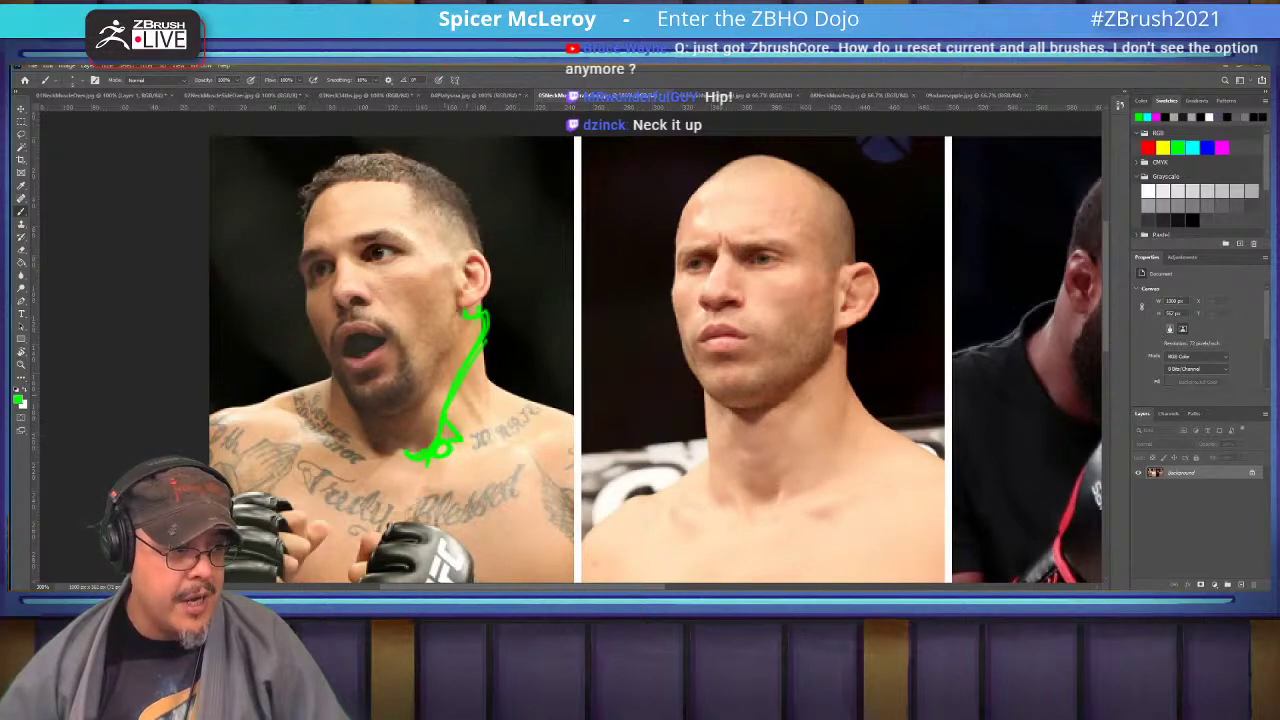
mouse_move(466, 382)
left_mouse_down()
mouse_move(470, 414)
mouse_move(496, 440)
left_mouse_up()
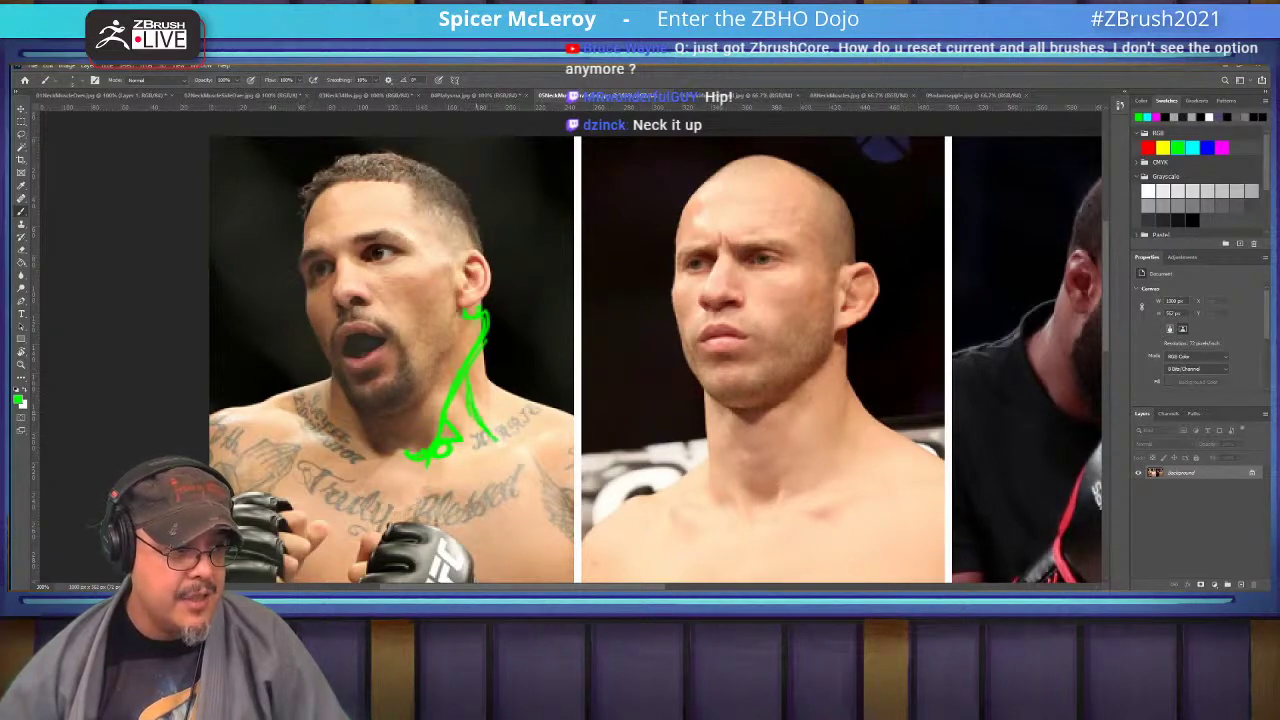
left_click_drag(487, 338, 488, 424)
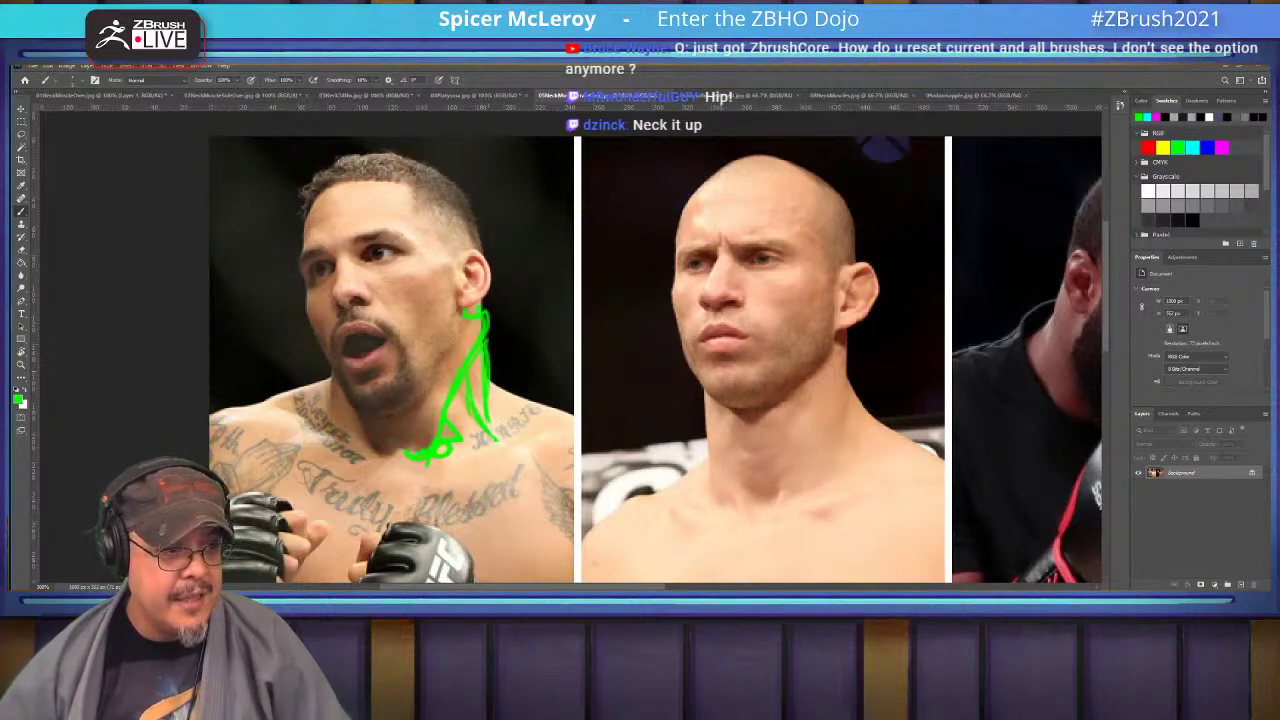
left_click_drag(487, 374, 578, 418)
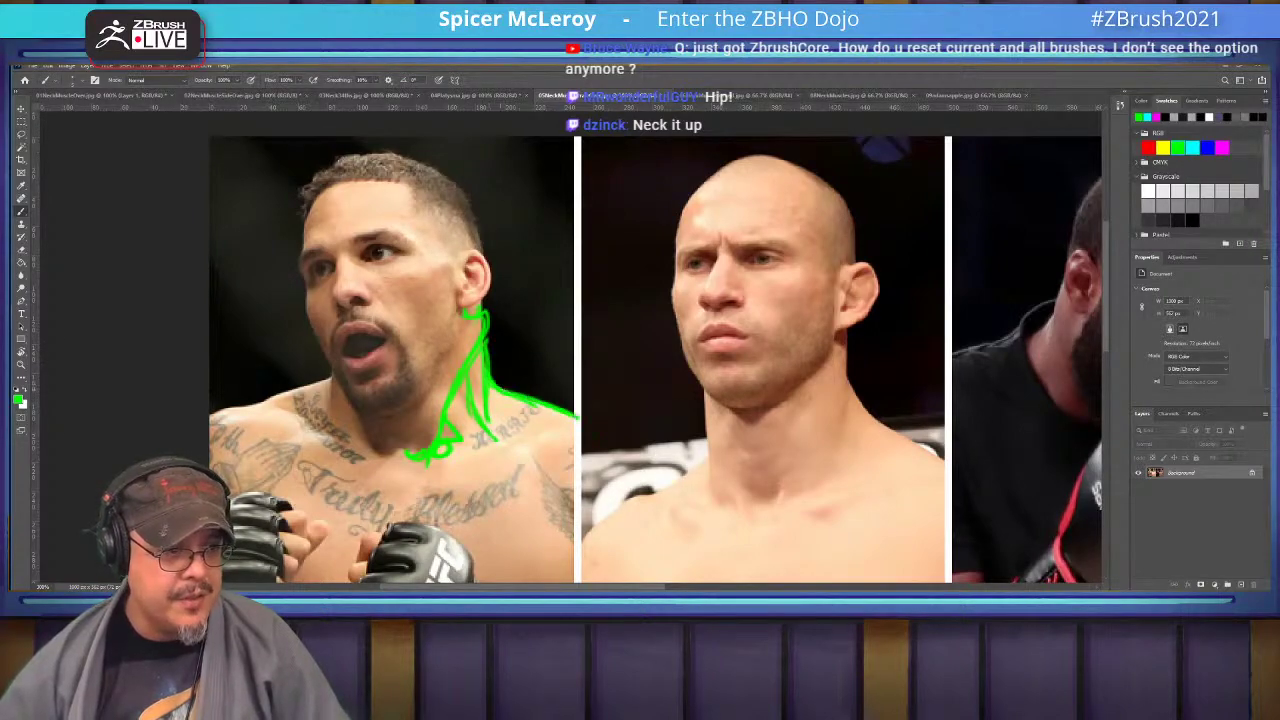
mouse_move(495, 395)
left_mouse_down()
mouse_move(526, 438)
mouse_move(565, 422)
left_mouse_up()
left_click_drag(490, 398, 516, 450)
Outline the second fighter's sternocleidomastoid in green from behind the ear to the sternum, including its branch to the collarbone.
mouse_move(780, 350)
left_mouse_down()
mouse_move(529, 333)
mouse_move(550, 307)
mouse_move(584, 350)
mouse_move(580, 270)
mouse_move(650, 250)
mouse_move(652, 292)
mouse_move(606, 394)
mouse_move(562, 450)
mouse_move(584, 448)
left_mouse_up()
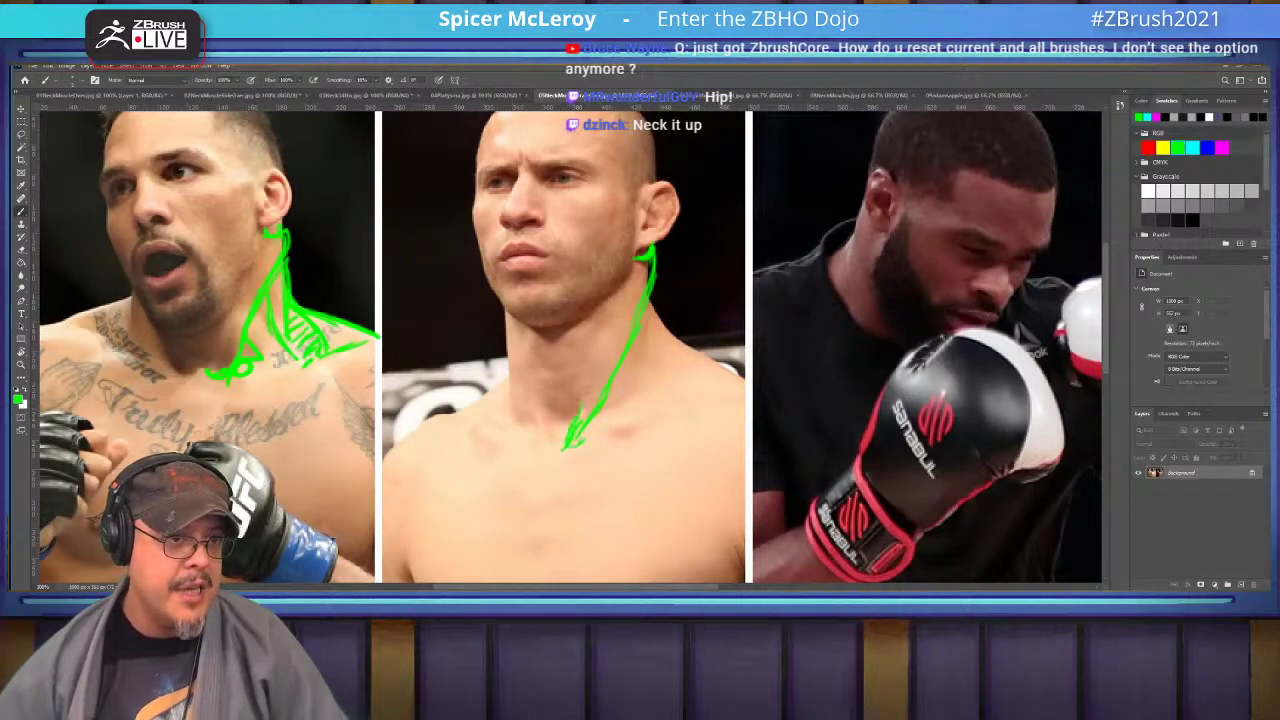
left_click_drag(598, 372, 635, 258)
left_click_drag(602, 336, 584, 394)
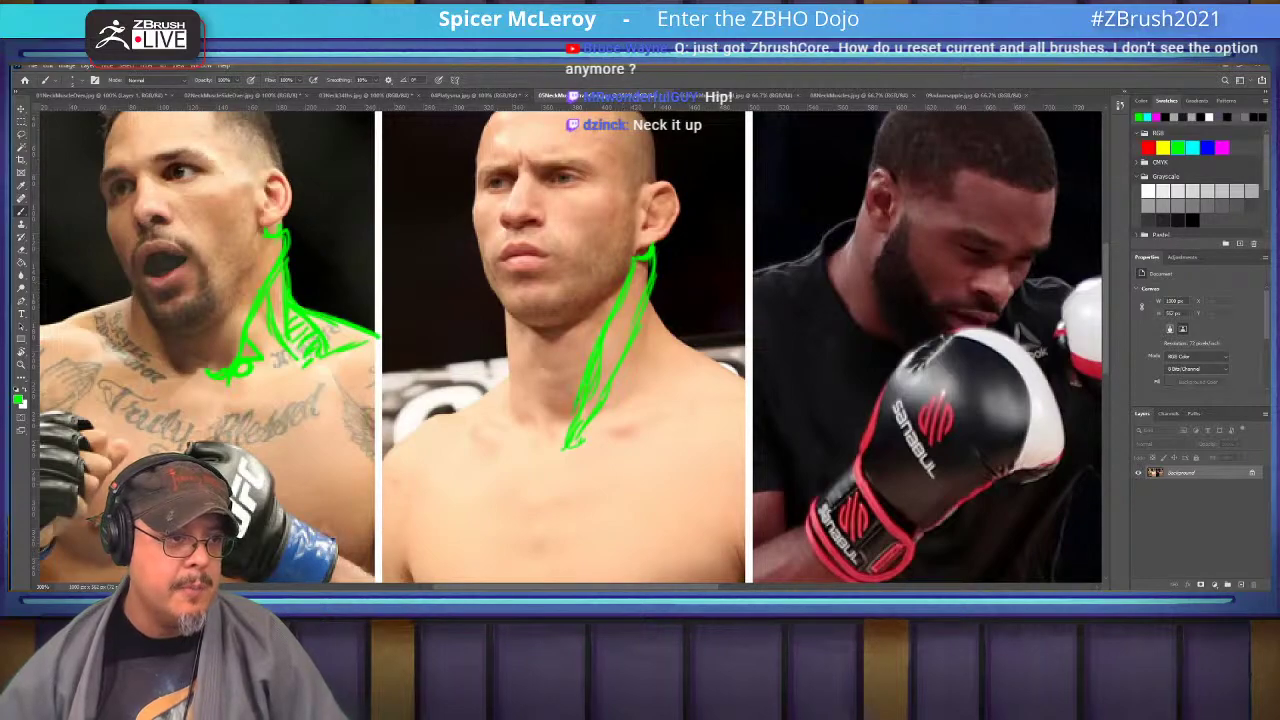
mouse_move(638, 322)
left_mouse_down()
mouse_move(633, 407)
mouse_move(591, 422)
mouse_move(606, 418)
left_mouse_up()
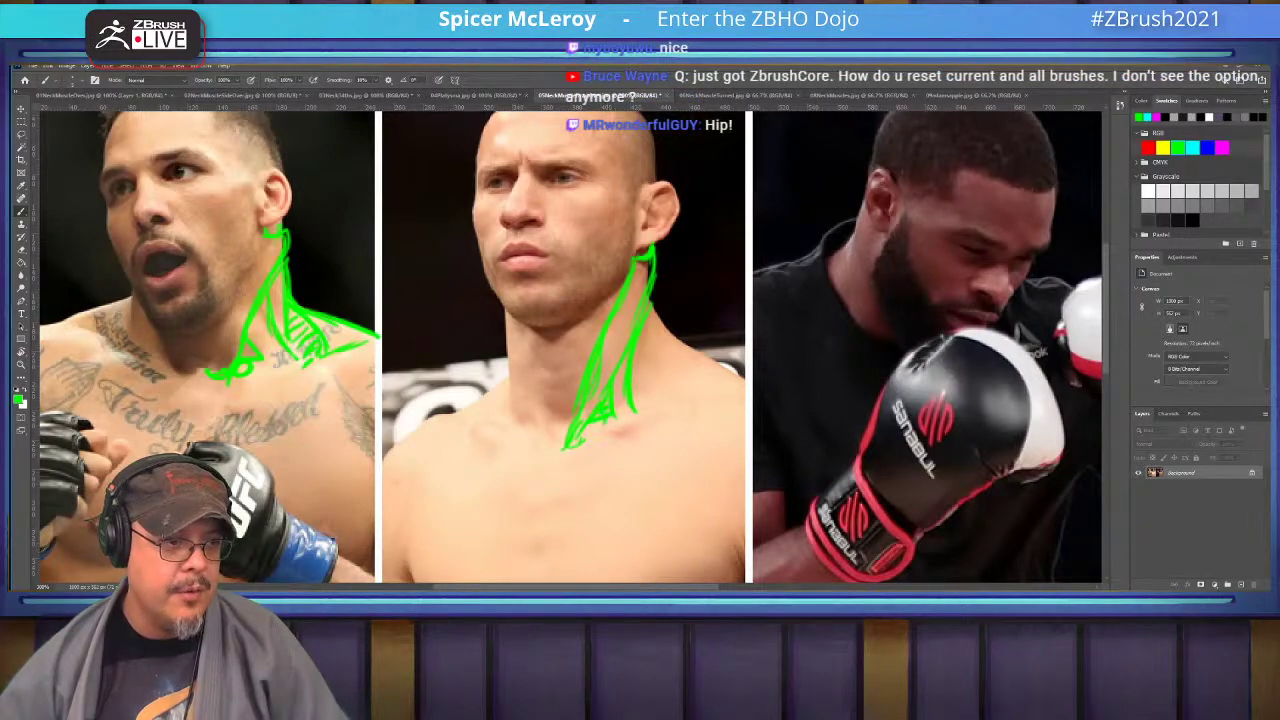
left_click_drag(646, 356, 640, 408)
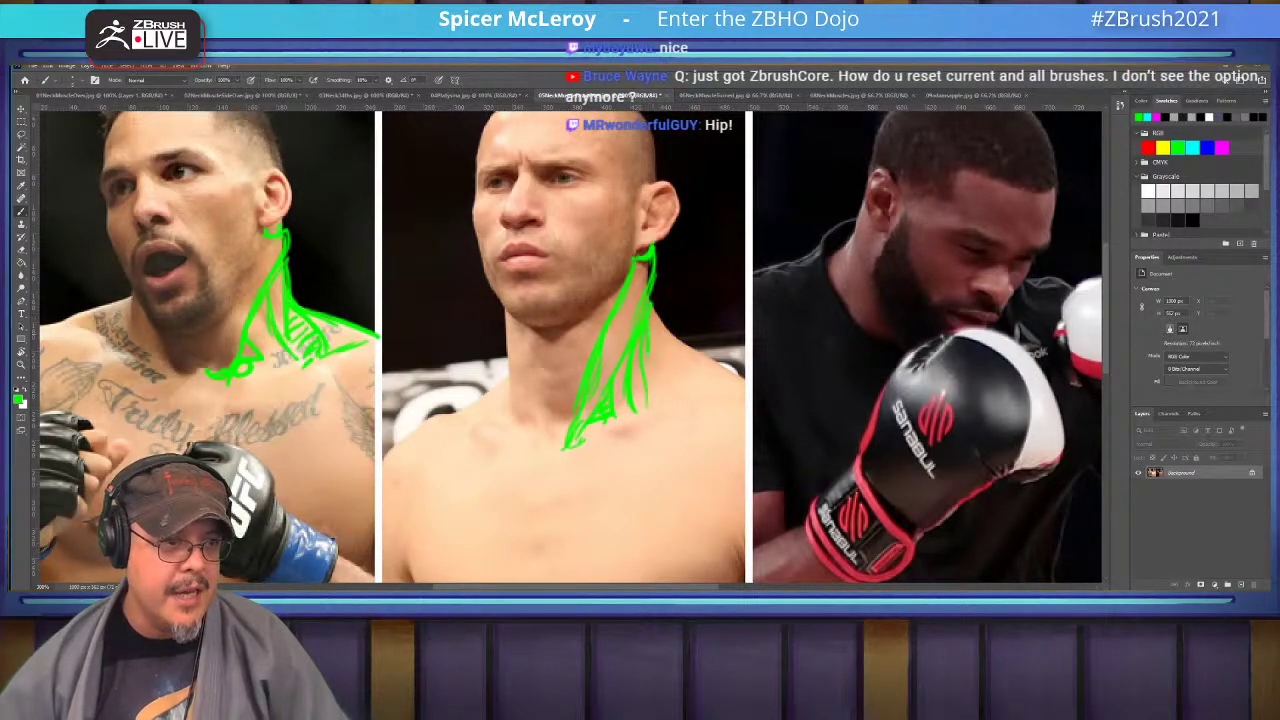
Draw the second fighter's trapezius slope and collarbone line in green, and hatch the hollow next to the neck muscle.
mouse_move(650, 300)
left_mouse_down()
mouse_move(705, 362)
mouse_move(765, 390)
left_mouse_up()
left_click_drag(666, 402, 750, 400)
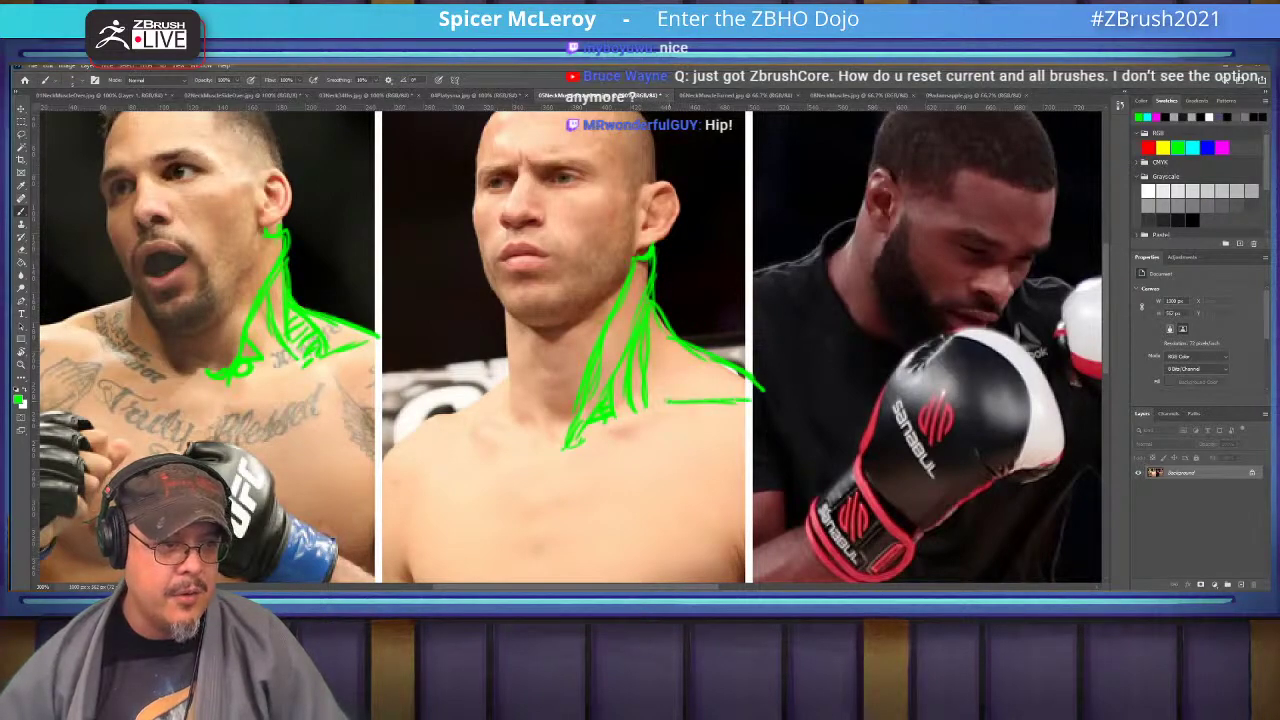
mouse_move(667, 401)
left_mouse_down()
mouse_move(667, 342)
mouse_move(652, 322)
mouse_move(672, 408)
left_mouse_up()
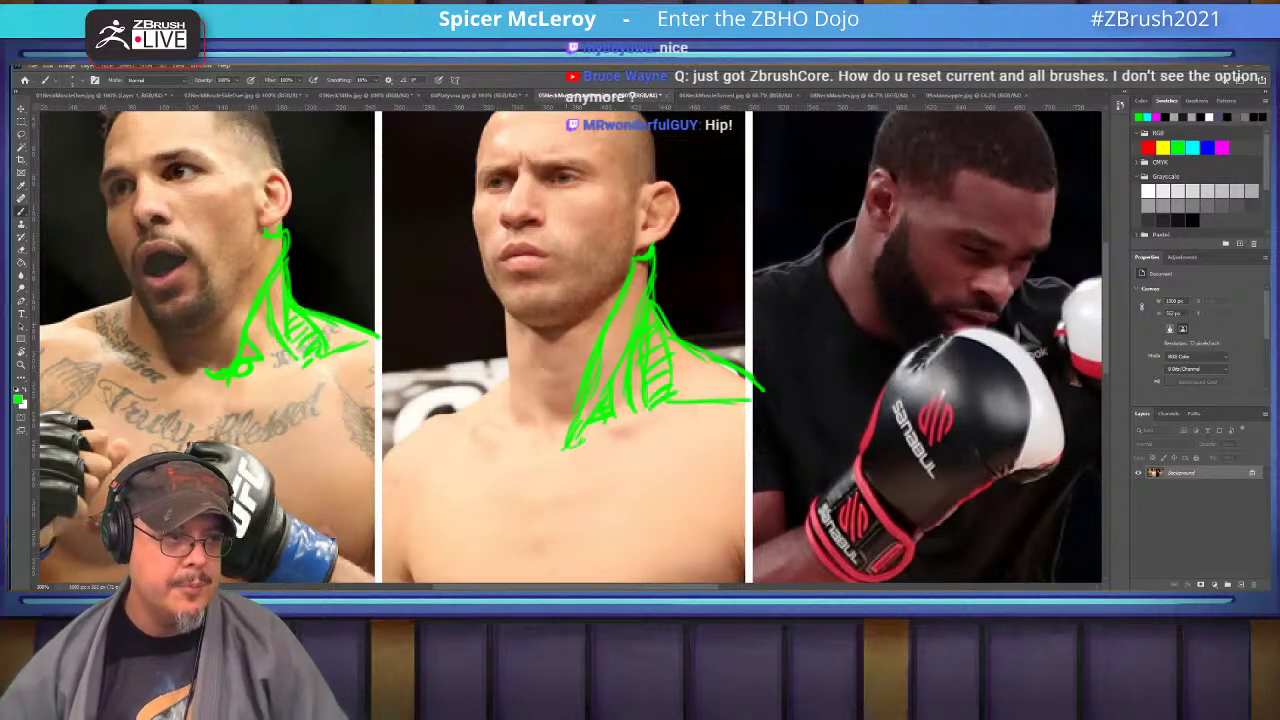
Outline the sternocleidomastoid of the last fighter in the row in green, with both its sternum and collarbone heads.
left_click_drag(740, 350, 455, 393)
left_click_drag(476, 455, 42, 395)
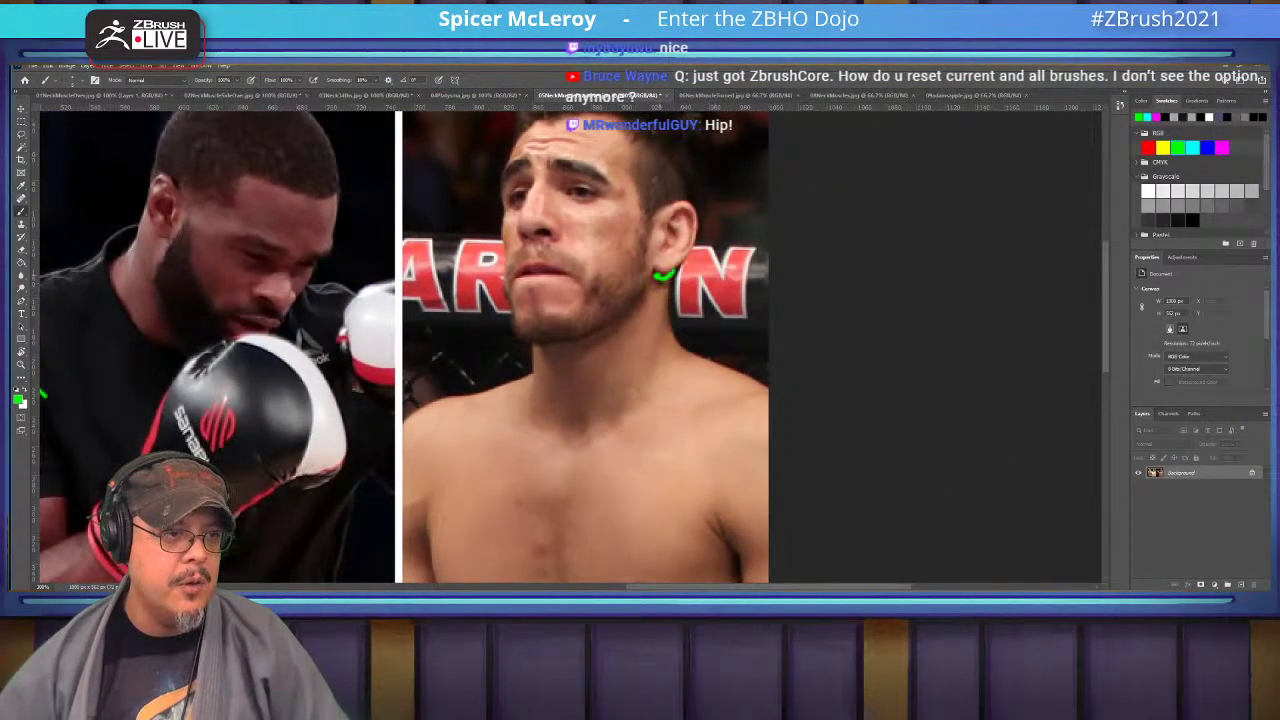
mouse_move(663, 277)
left_mouse_down()
mouse_move(638, 368)
mouse_move(580, 448)
mouse_move(557, 437)
mouse_move(660, 282)
mouse_move(606, 358)
mouse_move(616, 416)
left_mouse_up()
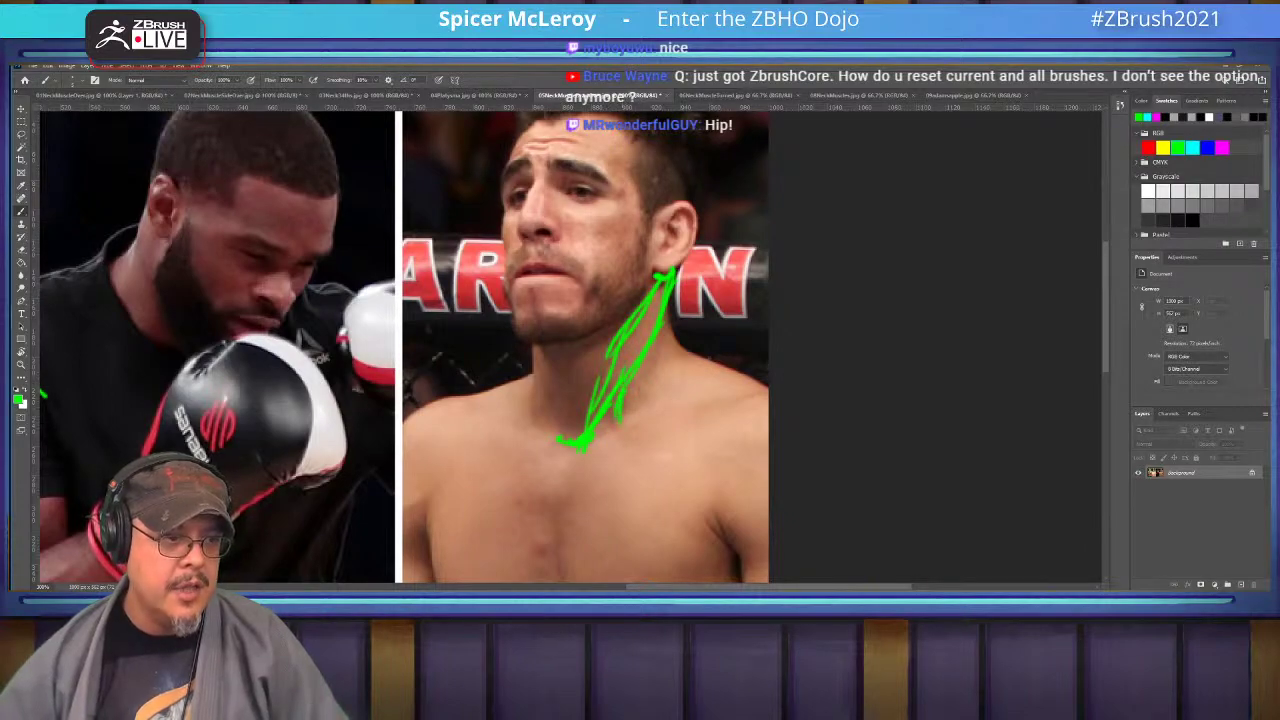
mouse_move(657, 338)
left_mouse_down()
mouse_move(648, 376)
mouse_move(659, 348)
left_mouse_up()
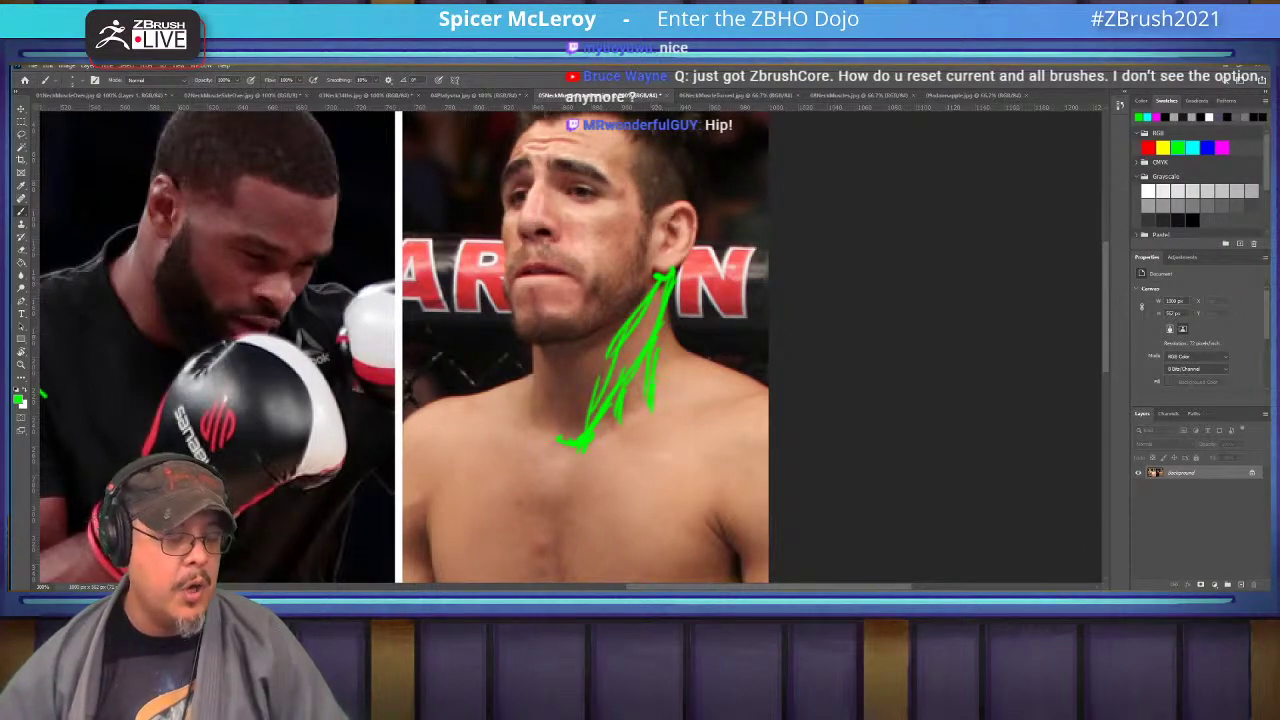
left_click_drag(652, 404, 626, 420)
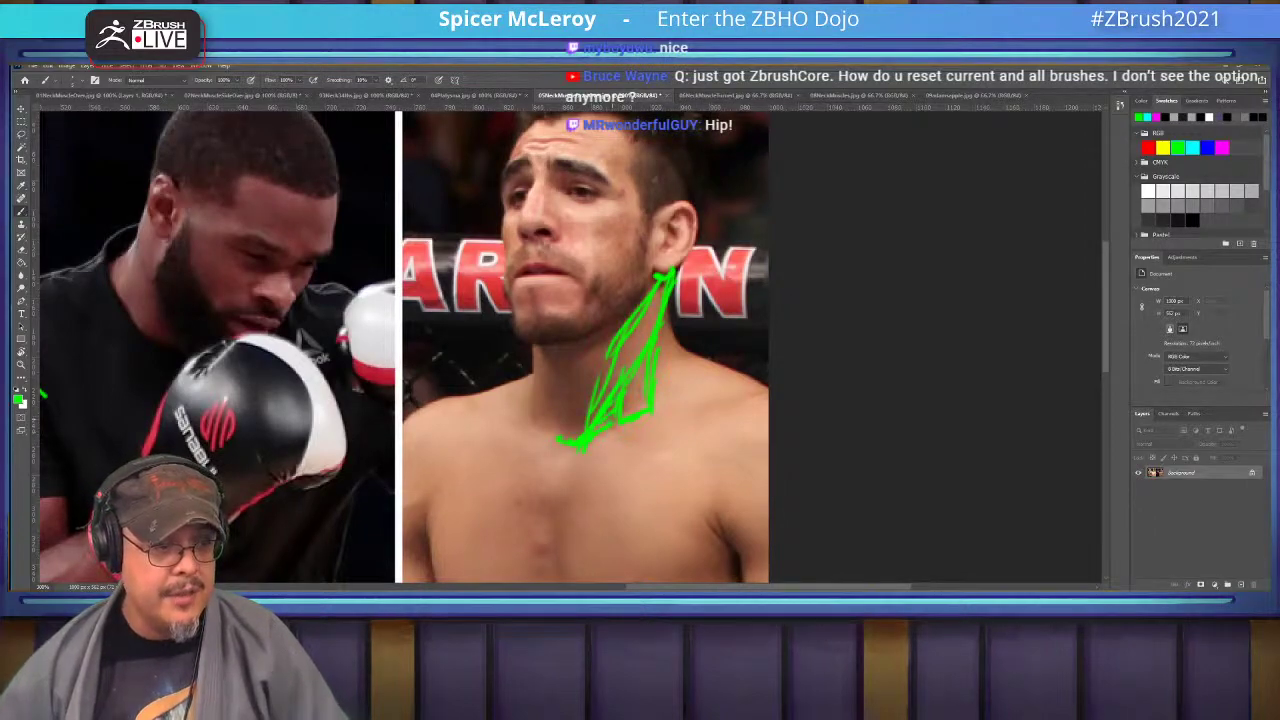
Add the last fighter's collarbone and trapezius edge in green, and hatch the gap between the trapezius and the neck muscle.
left_click_drag(652, 412, 768, 378)
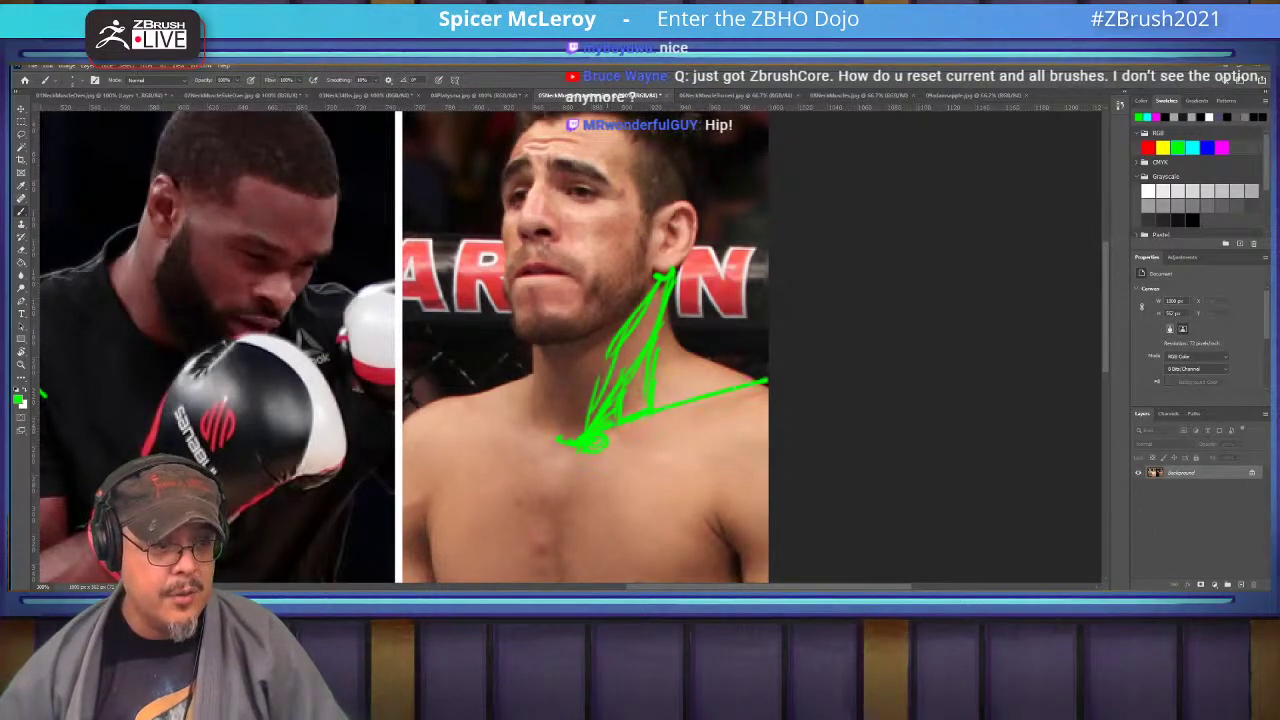
mouse_move(674, 294)
left_mouse_down()
mouse_move(670, 338)
mouse_move(764, 380)
left_mouse_up()
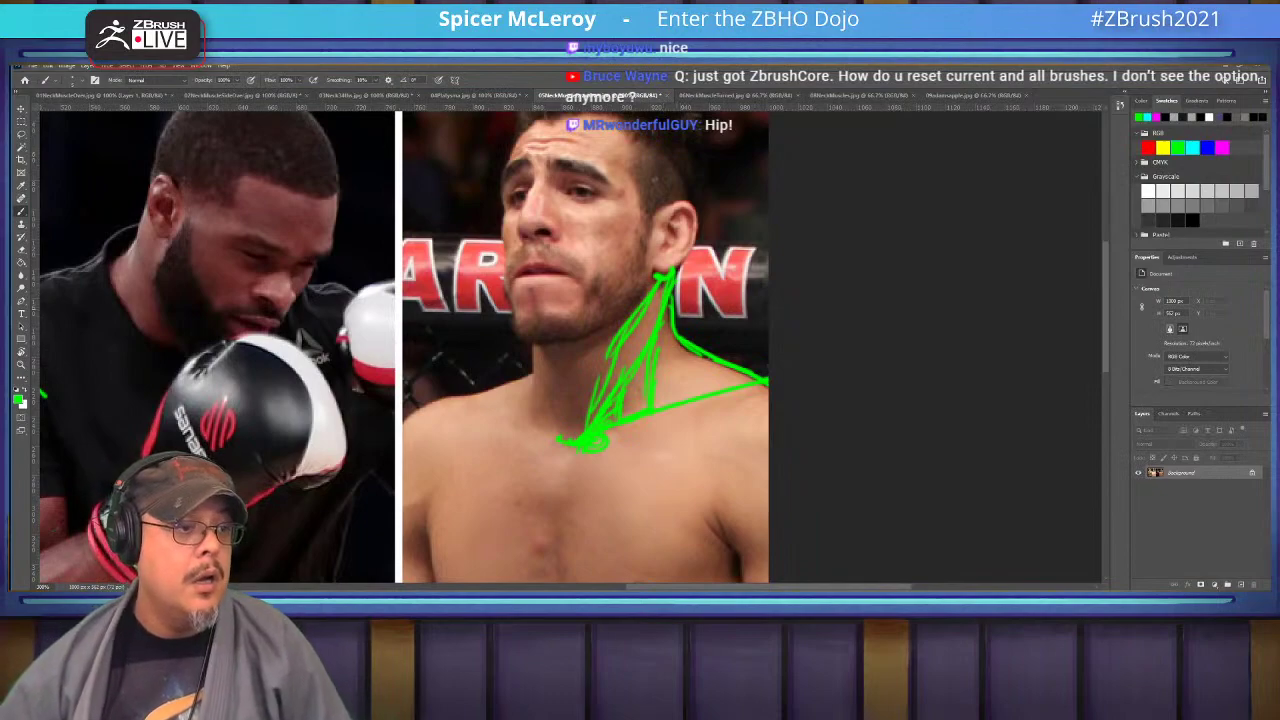
left_click_drag(664, 310, 697, 396)
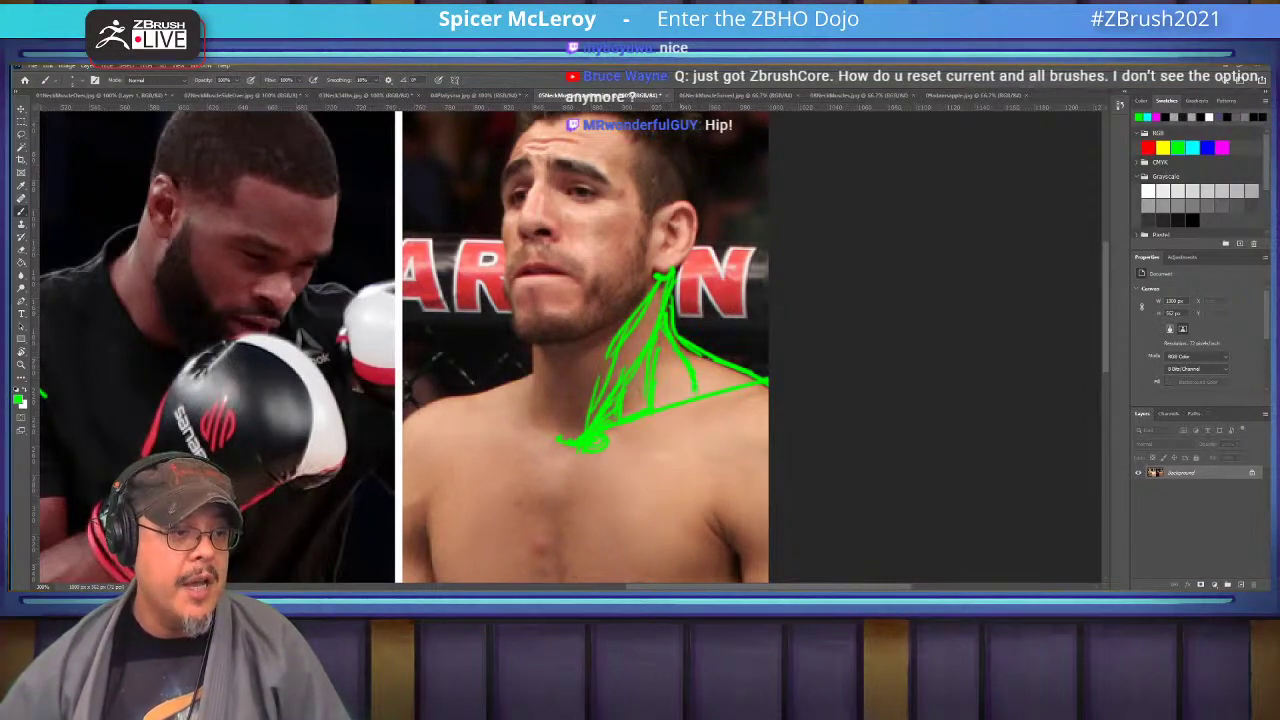
mouse_move(659, 347)
left_mouse_down()
mouse_move(668, 338)
mouse_move(688, 374)
left_mouse_up()
left_click_drag(662, 402, 691, 388)
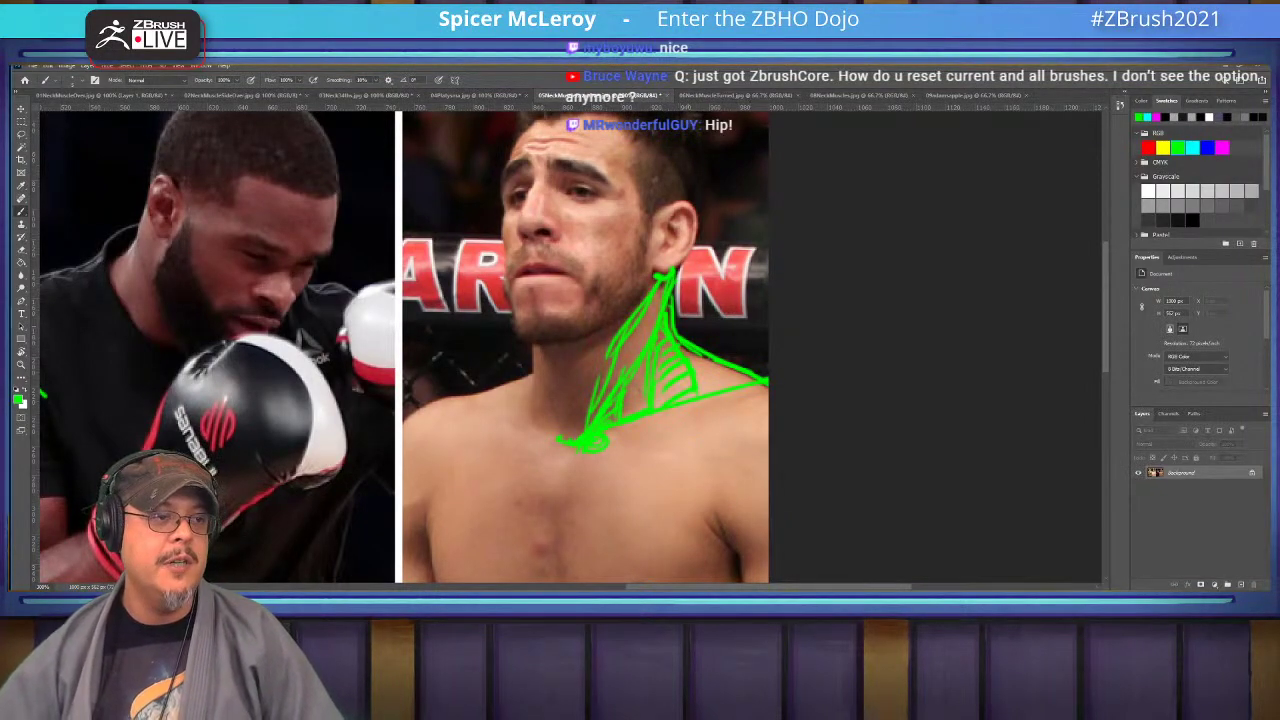
Switch to the photo of the dancer leaning backward and enlarge her head and neck area.
key("ctrl+Tab")
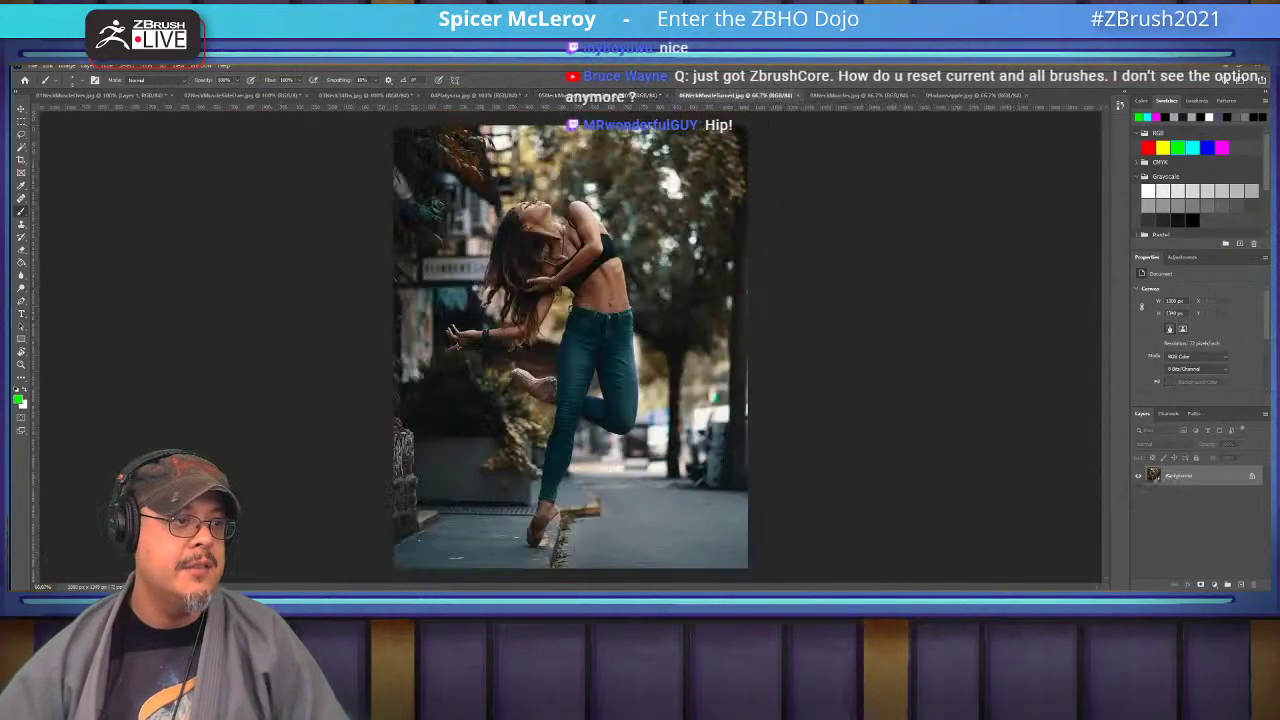
scroll(552, 260, "up", 3, "alt")
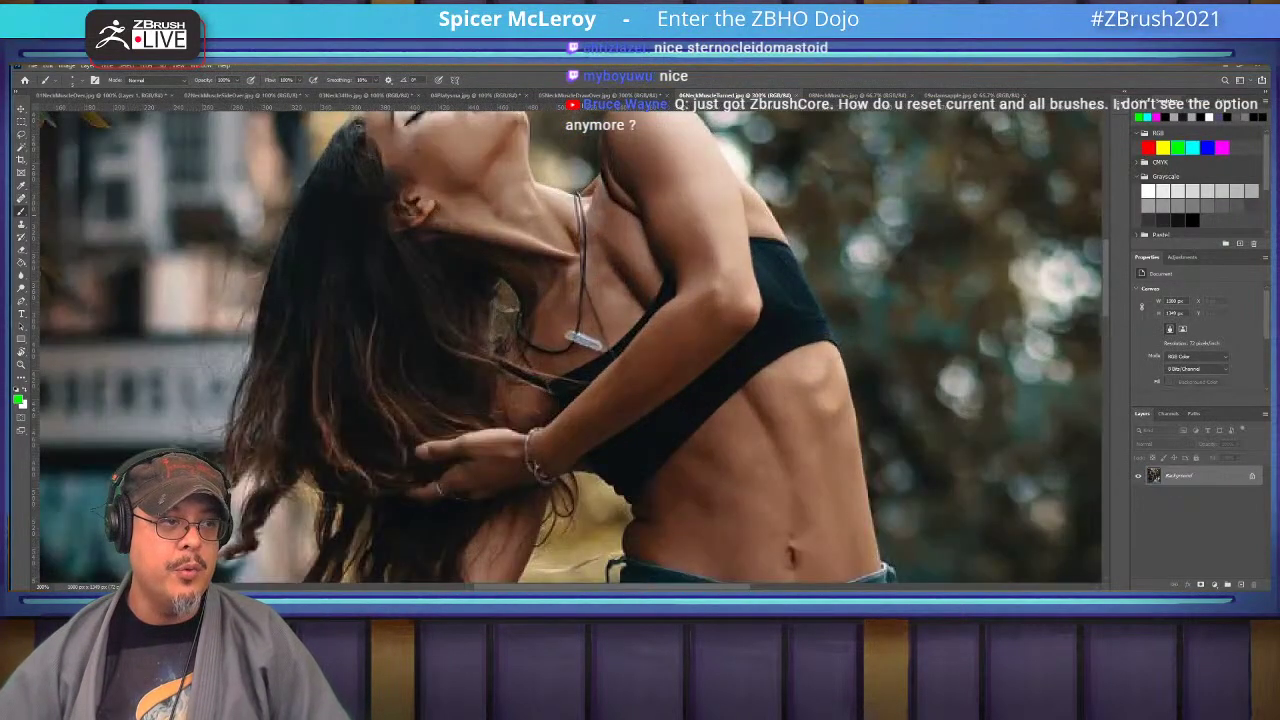
left_click_drag(552, 260, 588, 349)
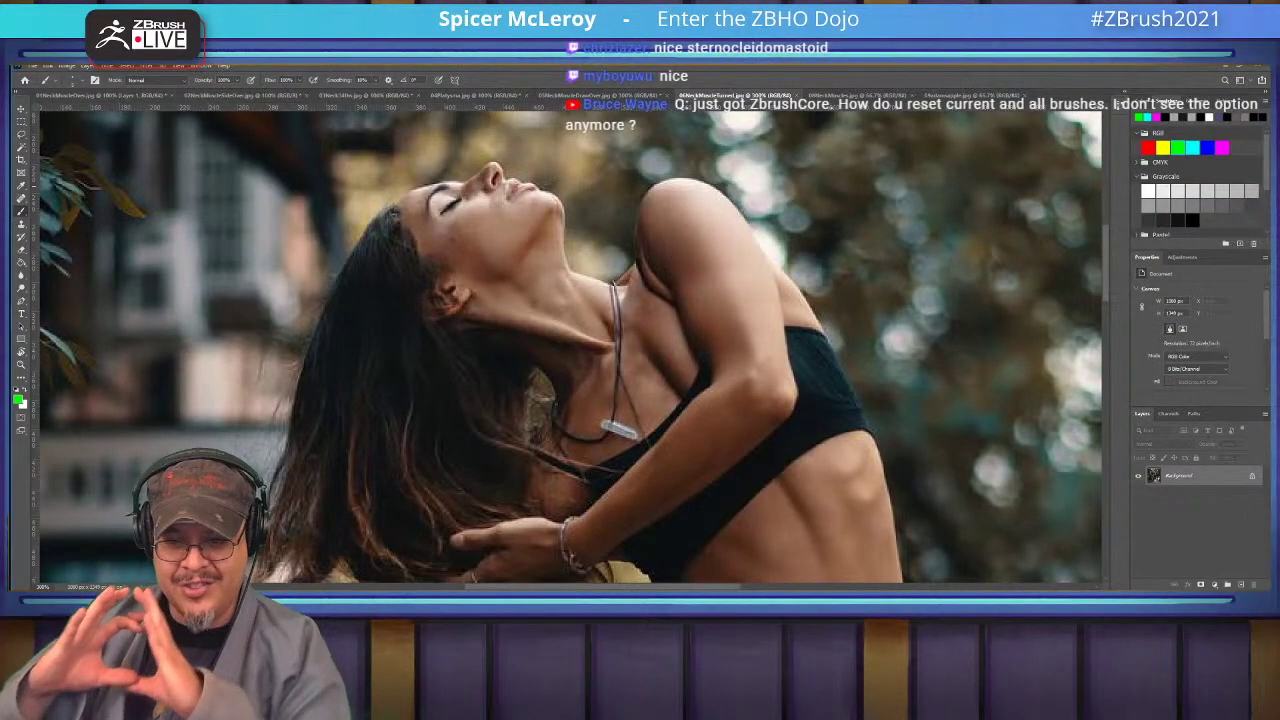
key("super+d")
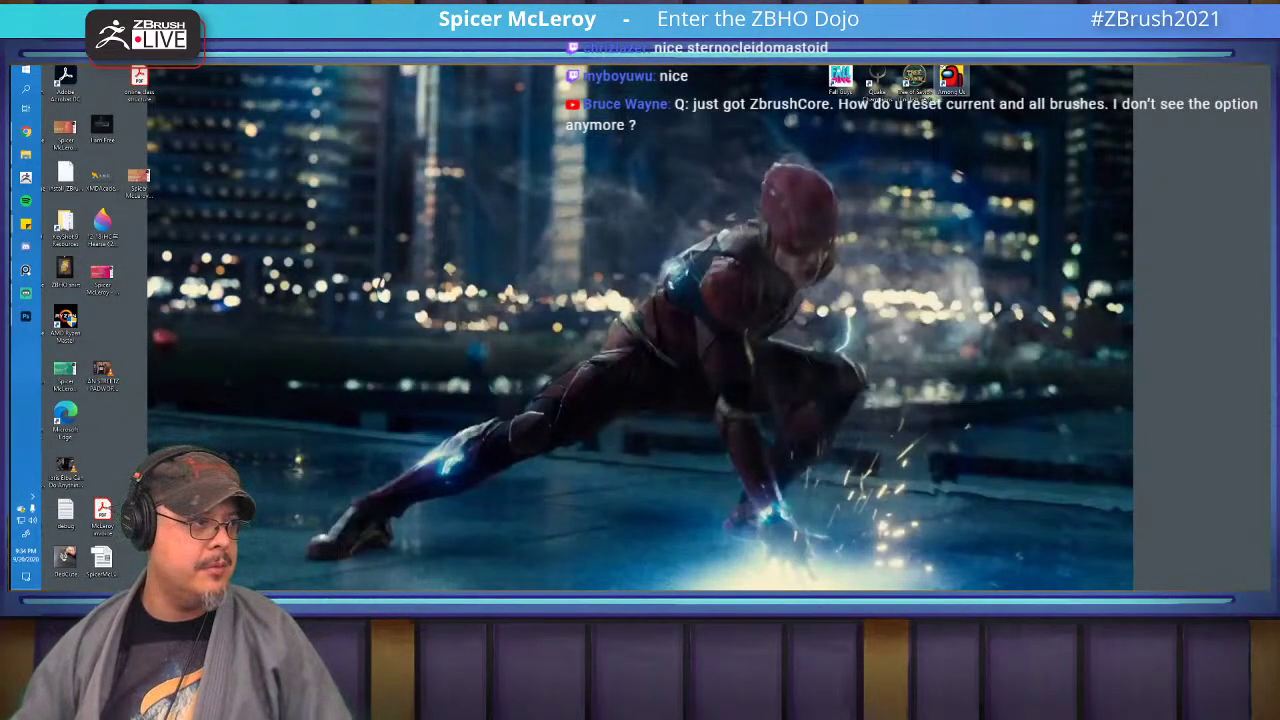
key("alt+Tab")
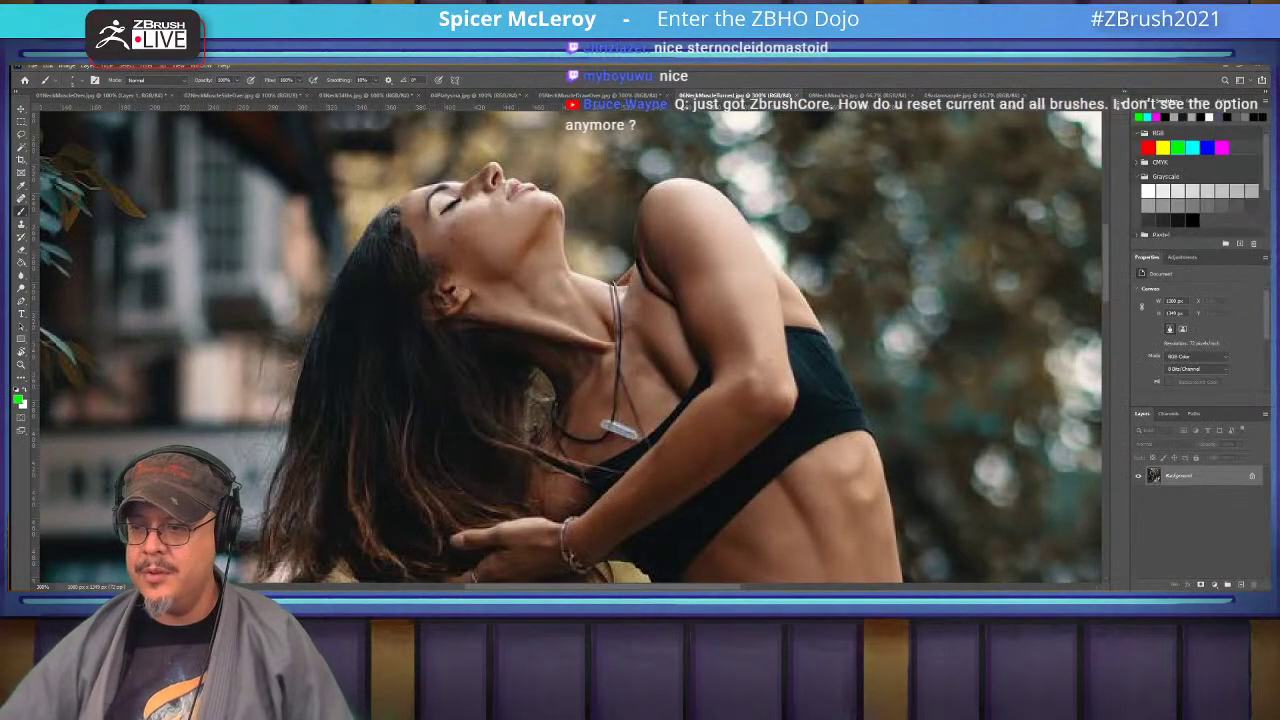
key("alt+Tab")
key("alt+Tab")
key("alt+Tab")
key("alt+Tab")
key("alt+Tab")
key("alt+Tab")
key("alt+Tab")
key("alt+Tab")
key("alt+Tab")
key("alt+Tab")
key("alt+Tab")
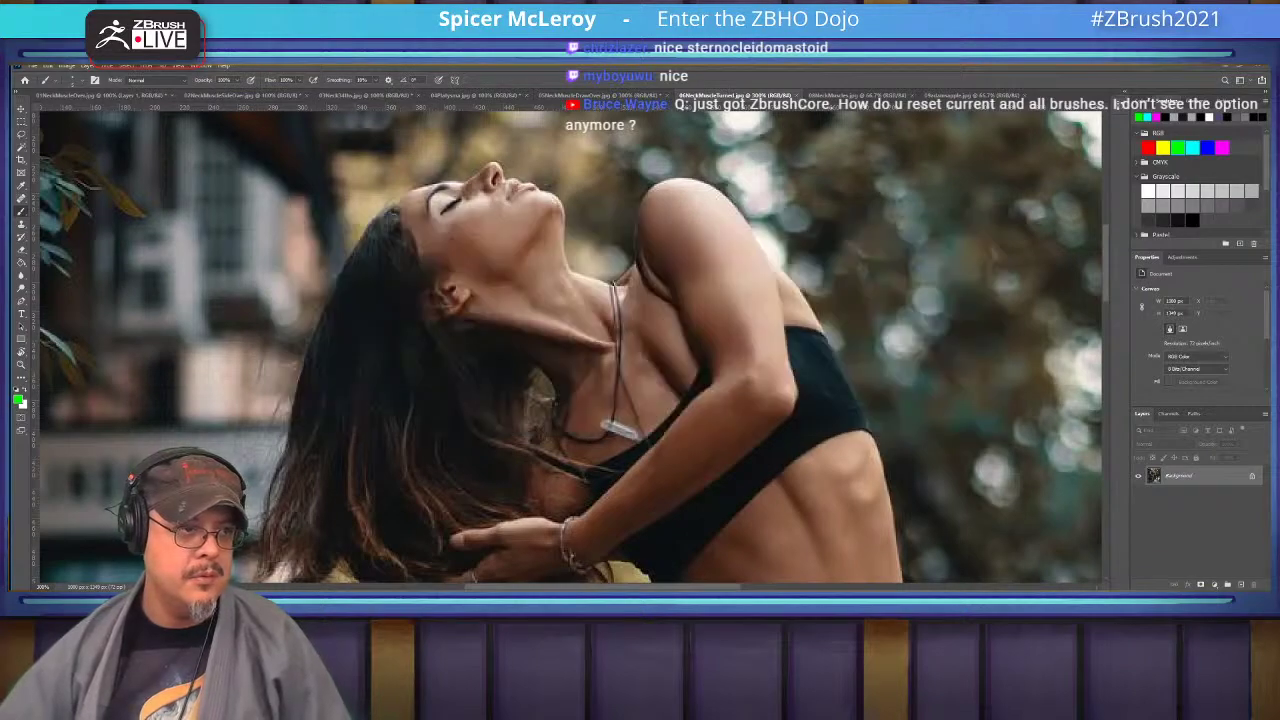
key("alt+Tab")
key("alt+Tab")
key("alt+Tab")
key("alt+Tab")
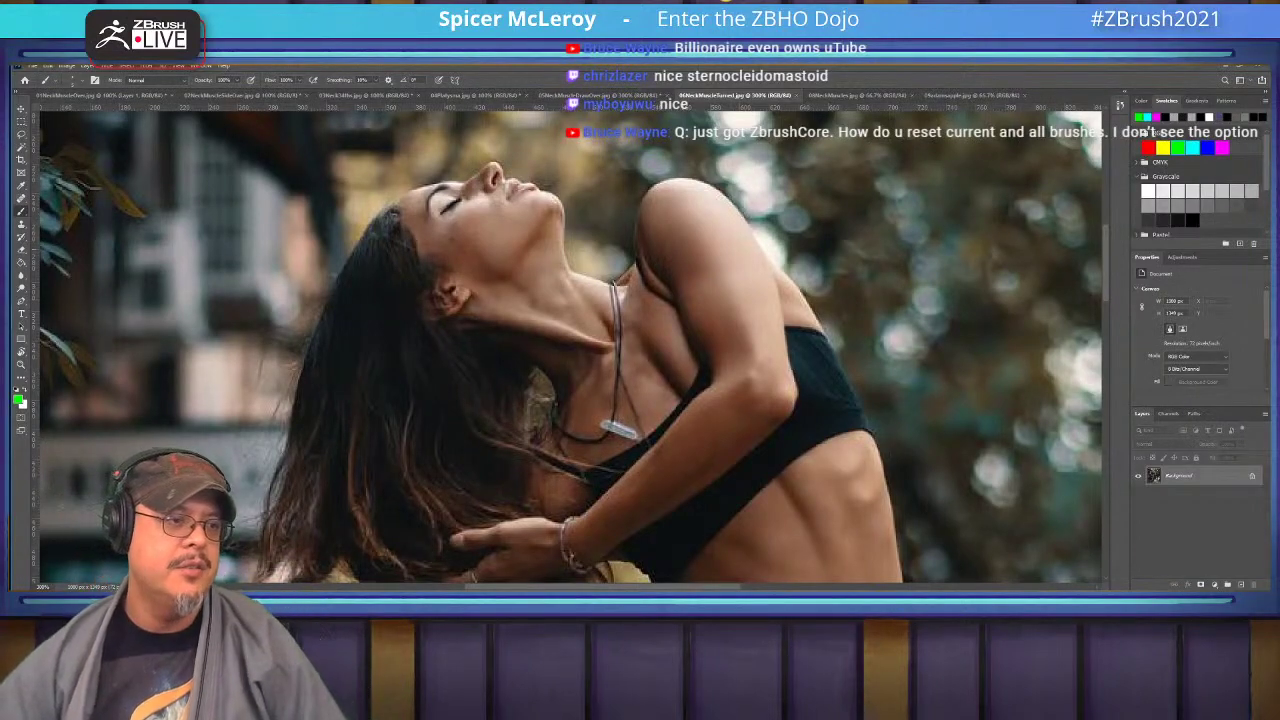
Outline the dancer's sternocleidomastoid from ear to collarbone in green, hatch its lower gap, and trace the front of her throat to the chest.
mouse_move(465, 320)
left_mouse_down()
mouse_move(479, 298)
mouse_move(463, 321)
mouse_move(514, 306)
mouse_move(612, 340)
left_mouse_up()
mouse_move(460, 322)
left_mouse_down()
mouse_move(604, 350)
mouse_move(558, 347)
mouse_move(578, 382)
left_mouse_up()
mouse_move(562, 350)
left_mouse_down()
mouse_move(575, 376)
mouse_move(595, 364)
mouse_move(582, 354)
left_mouse_up()
left_click_drag(547, 268, 560, 262)
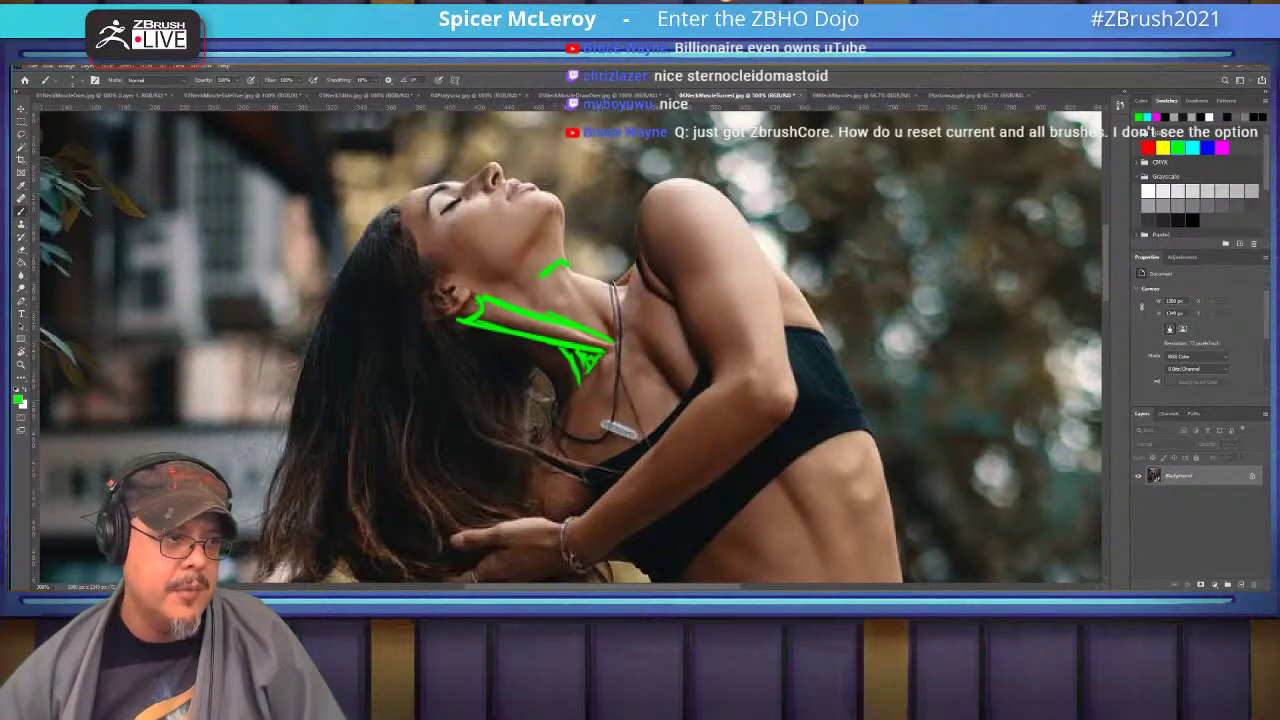
mouse_move(566, 266)
left_mouse_down()
mouse_move(612, 340)
mouse_move(602, 281)
mouse_move(628, 283)
mouse_move(620, 308)
left_mouse_up()
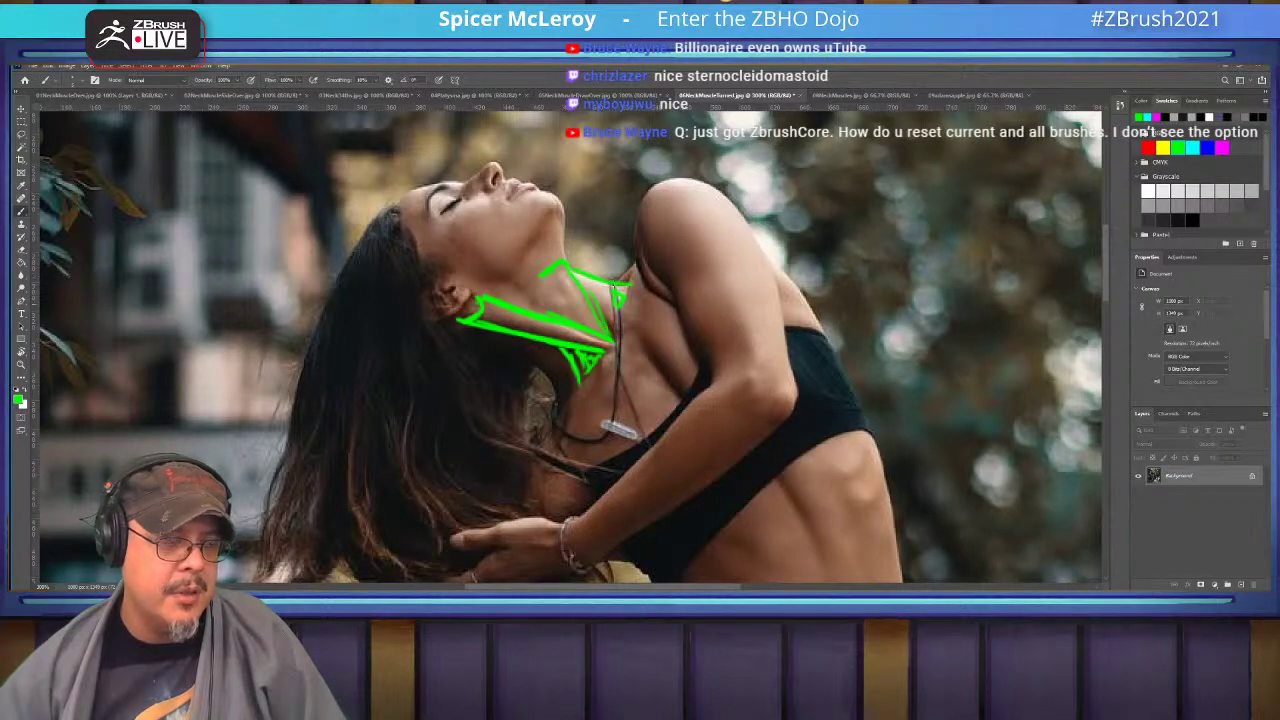
left_click_drag(612, 284, 633, 267)
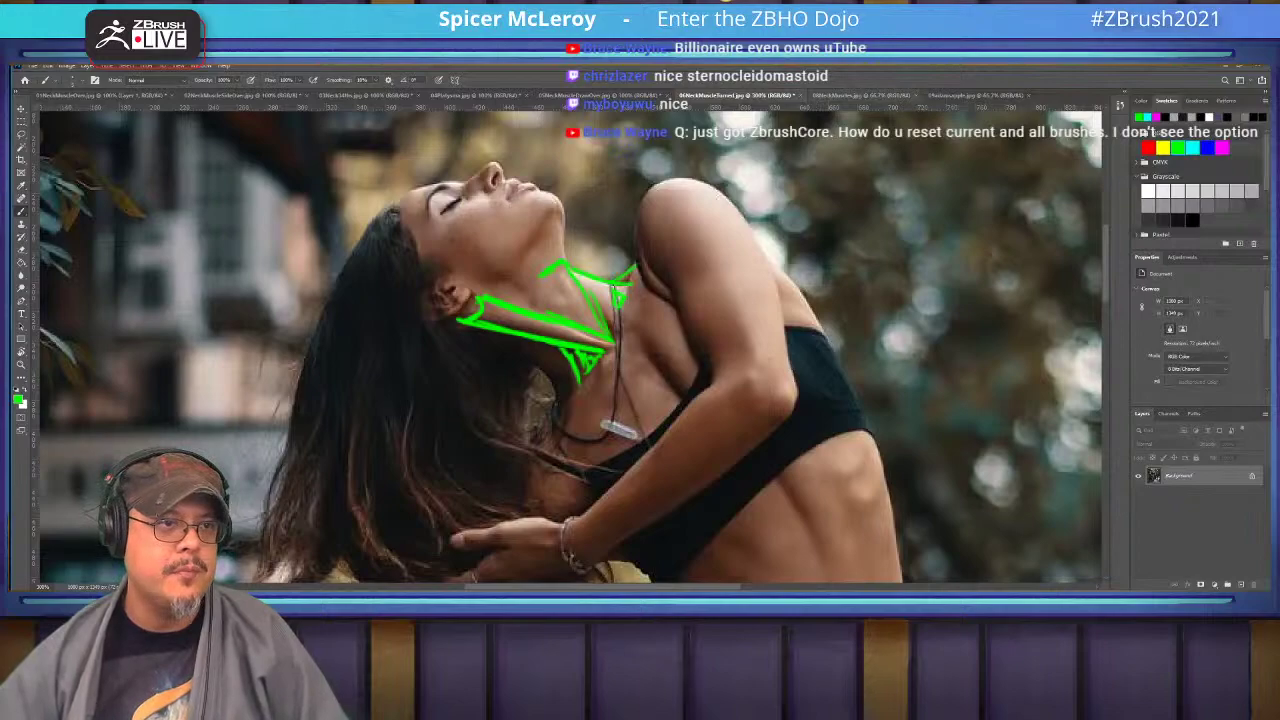
Open the photo of the woman tilting her head and outline her sternocleidomastoid in green from behind the ear to the sternum.
left_click(862, 96)
left_click(565, 249, "ctrl")
left_click(565, 249, "ctrl")
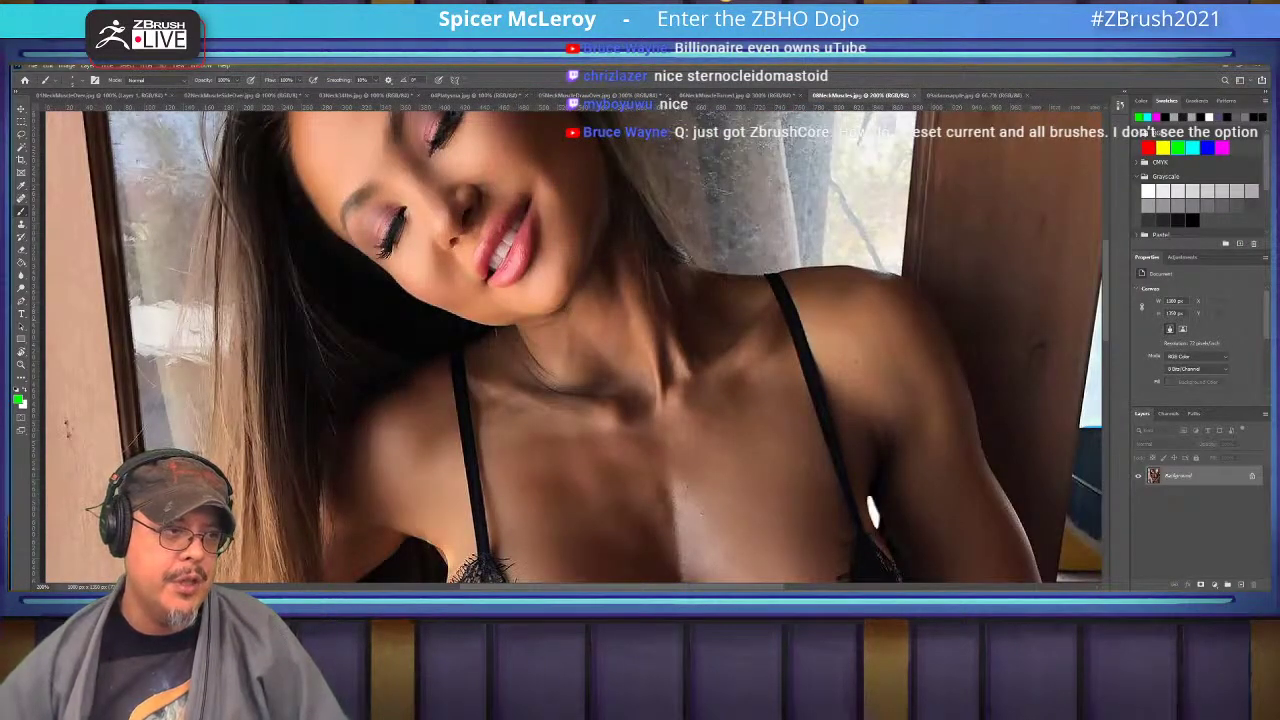
left_click_drag(872, 512, 826, 568)
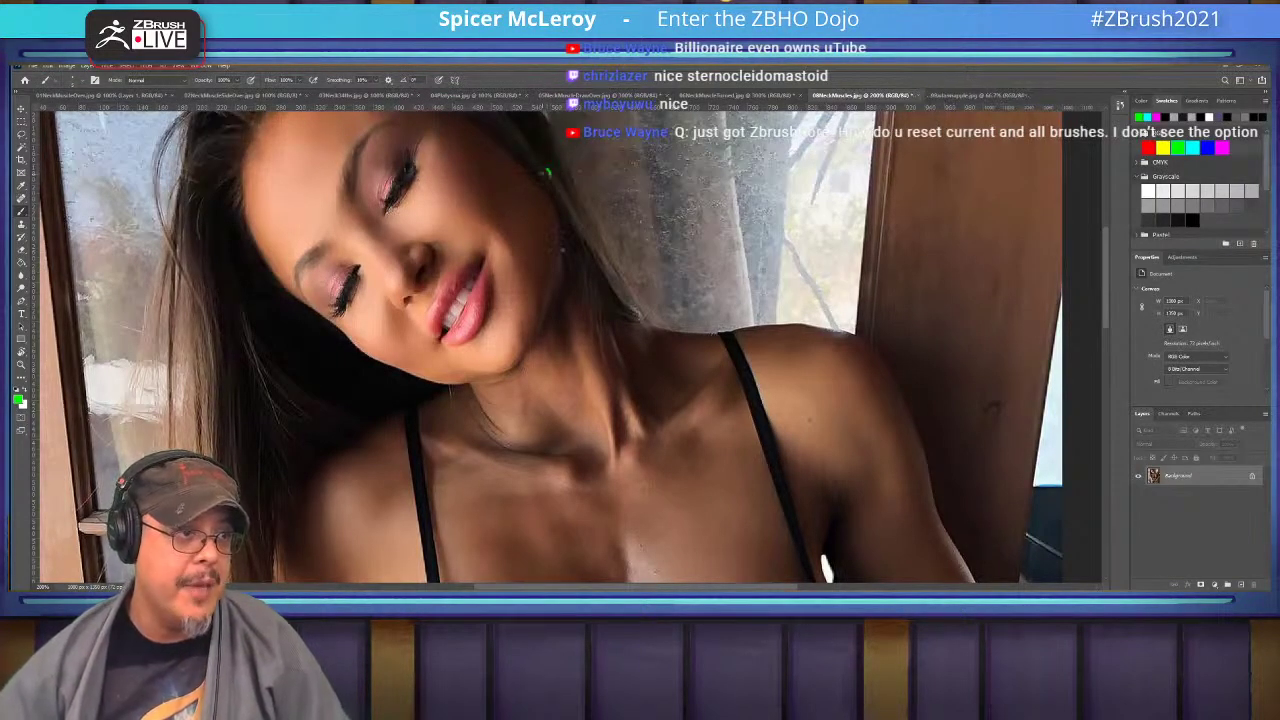
left_click_drag(552, 183, 598, 300)
mouse_move(563, 245)
left_mouse_down()
mouse_move(580, 362)
mouse_move(608, 420)
left_mouse_up()
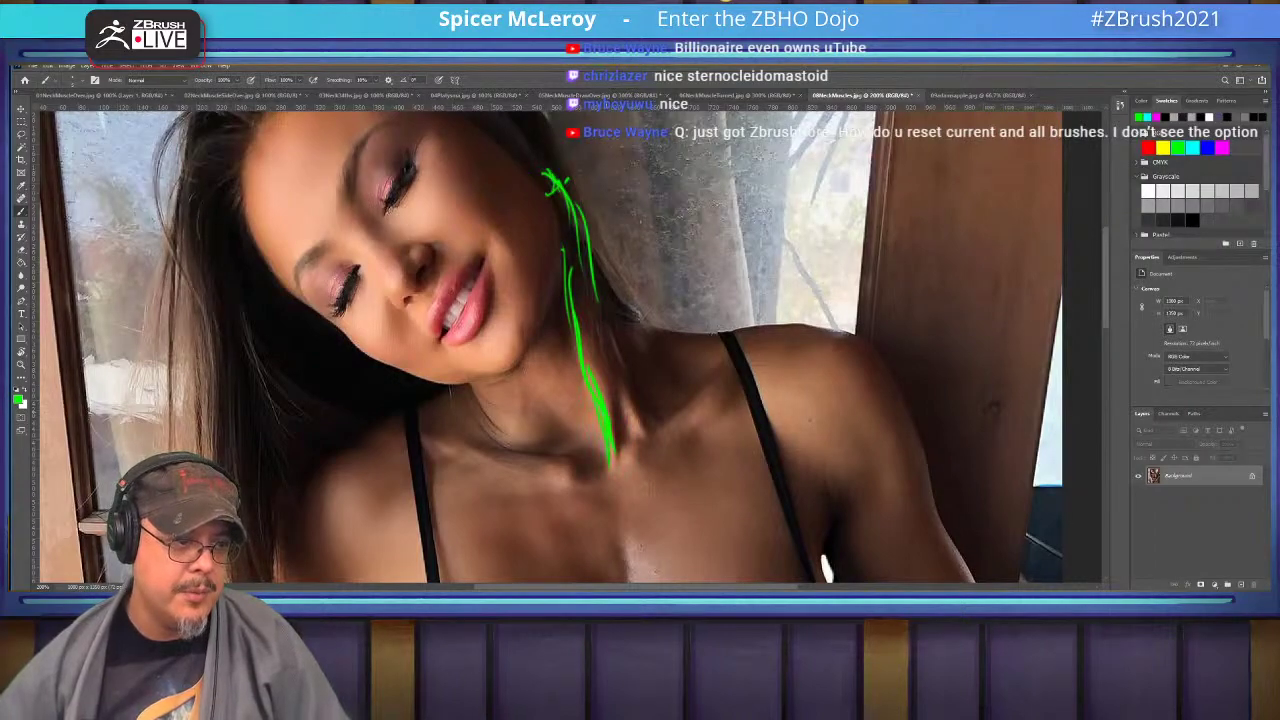
left_click_drag(605, 476, 620, 428)
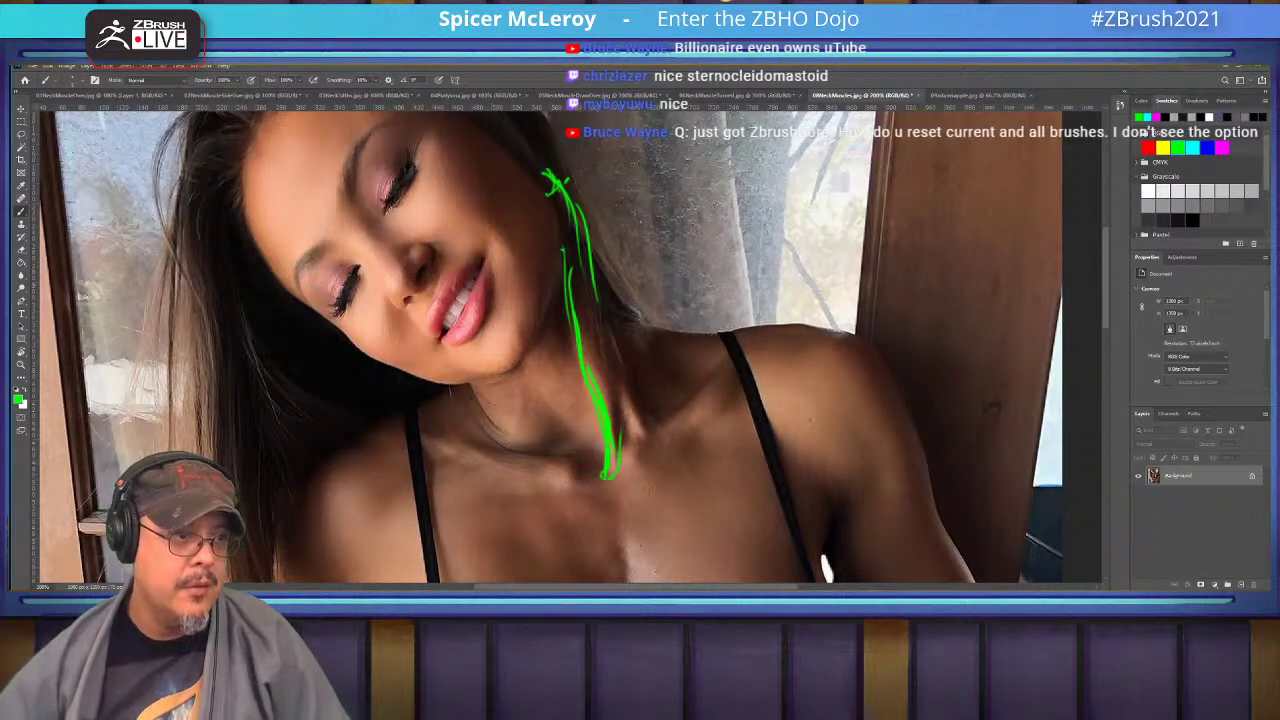
Trace the woman's collarbone, the trapezius slope to the shoulder tip, and the inner edge of the deltoid in green.
mouse_move(598, 282)
left_mouse_down()
mouse_move(654, 416)
mouse_move(620, 400)
mouse_move(618, 448)
mouse_move(640, 440)
mouse_move(612, 462)
mouse_move(710, 378)
left_mouse_up()
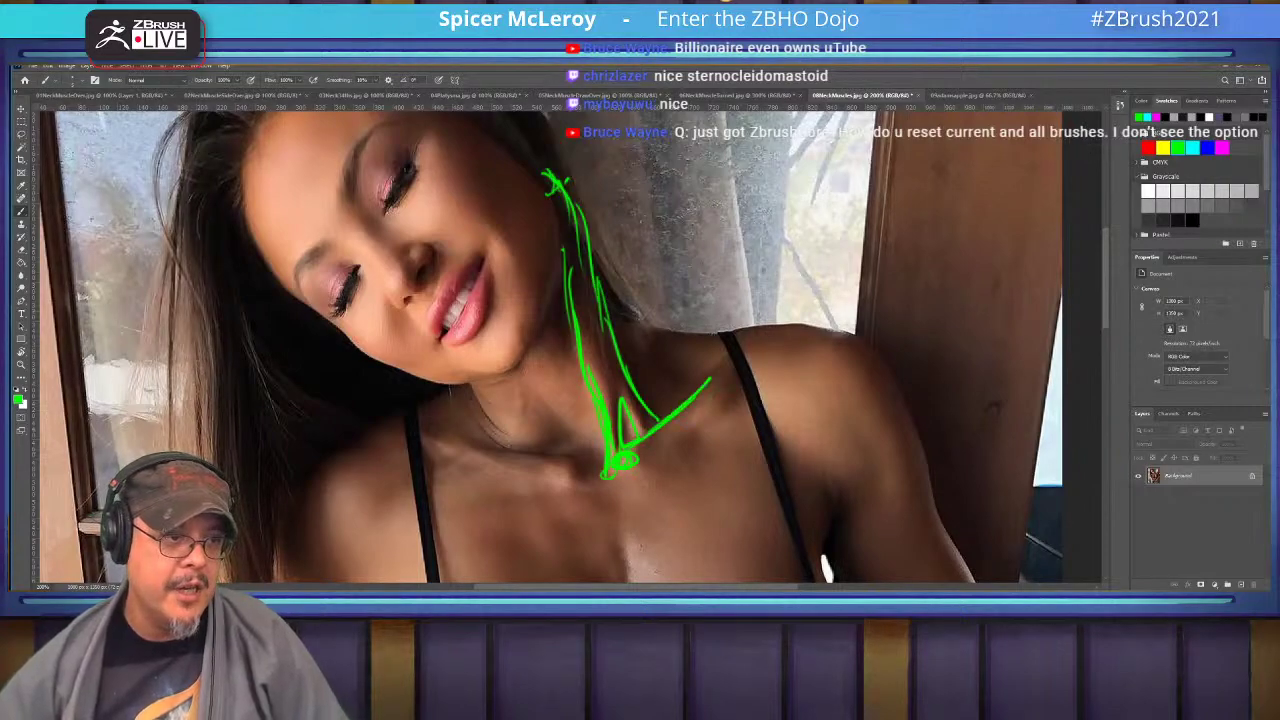
mouse_move(618, 312)
left_mouse_down()
mouse_move(806, 336)
mouse_move(774, 322)
mouse_move(776, 338)
mouse_move(708, 378)
left_mouse_up()
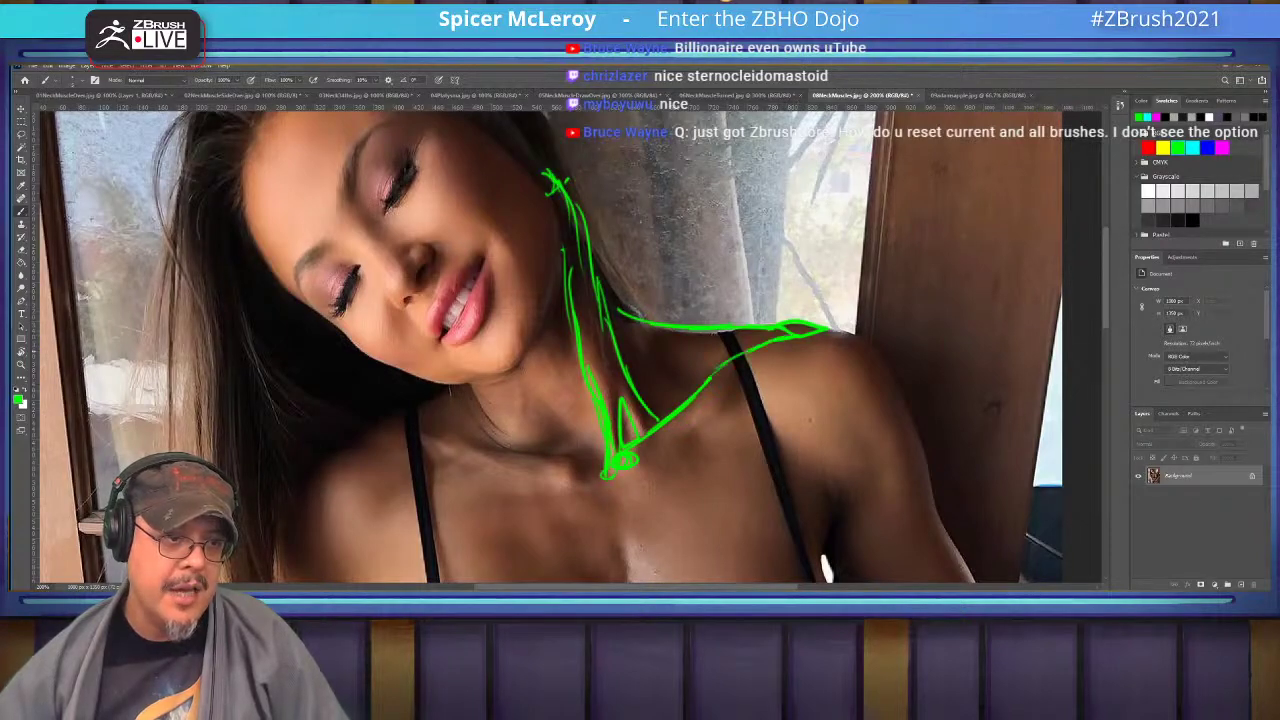
mouse_move(758, 344)
left_mouse_down()
mouse_move(764, 400)
mouse_move(842, 496)
mouse_move(905, 518)
left_mouse_up()
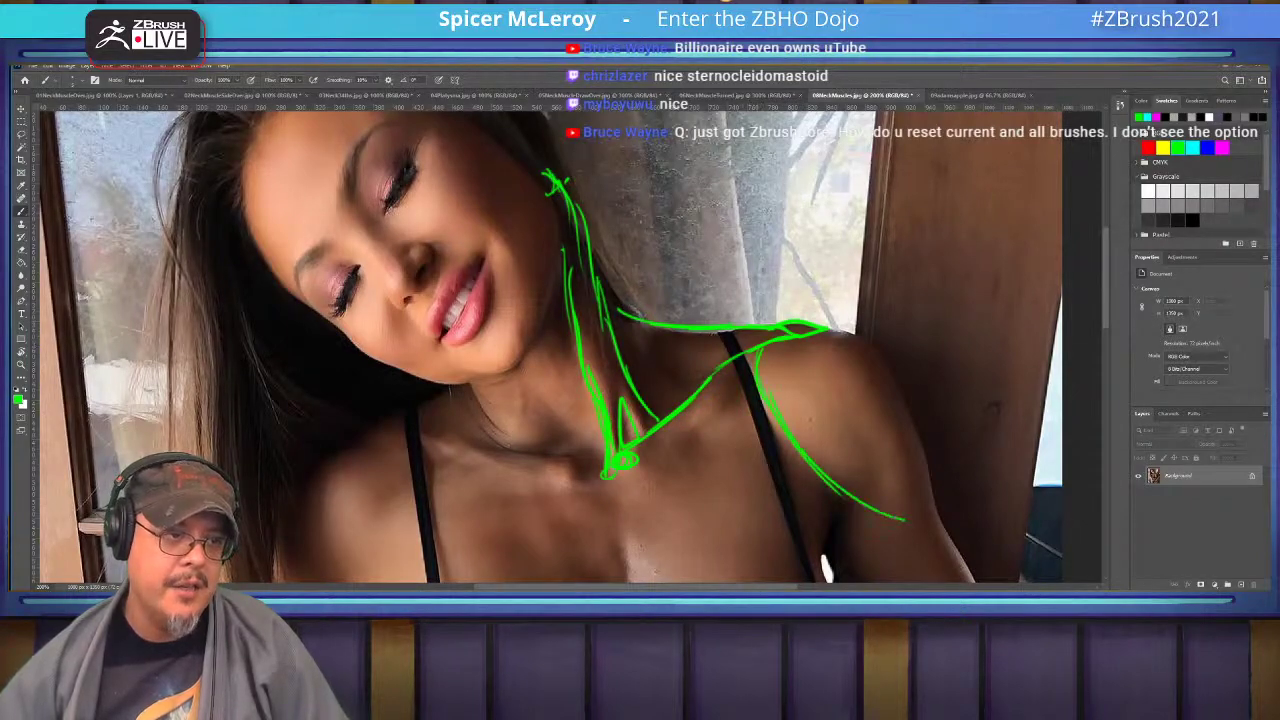
Hatch the hollow between the woman's trapezius and collarbone in green and mark the inner end of the opposite collarbone.
mouse_move(626, 318)
left_mouse_down()
mouse_move(718, 380)
mouse_move(622, 348)
mouse_move(628, 375)
left_mouse_up()
mouse_move(667, 345)
left_mouse_down()
mouse_move(639, 383)
mouse_move(649, 391)
left_mouse_up()
left_click_drag(691, 369, 656, 399)
left_click_drag(703, 373, 670, 410)
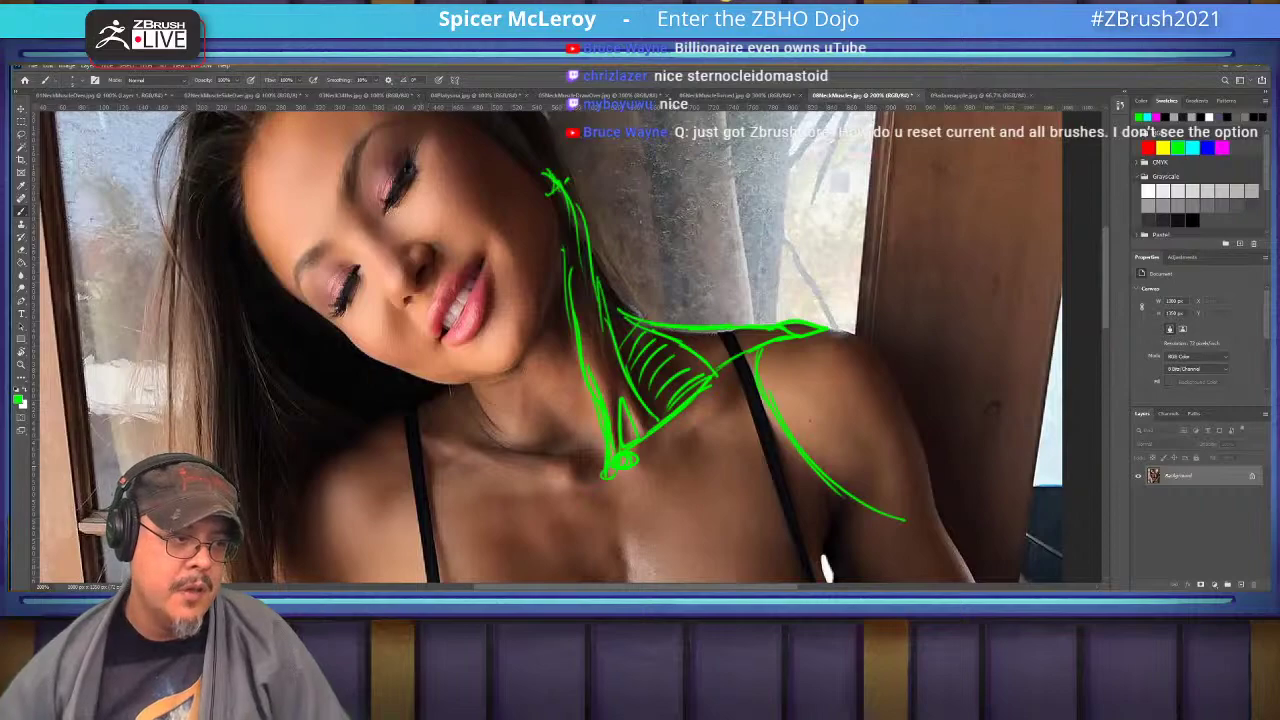
mouse_move(568, 458)
left_mouse_down()
mouse_move(550, 467)
mouse_move(598, 475)
left_mouse_up()
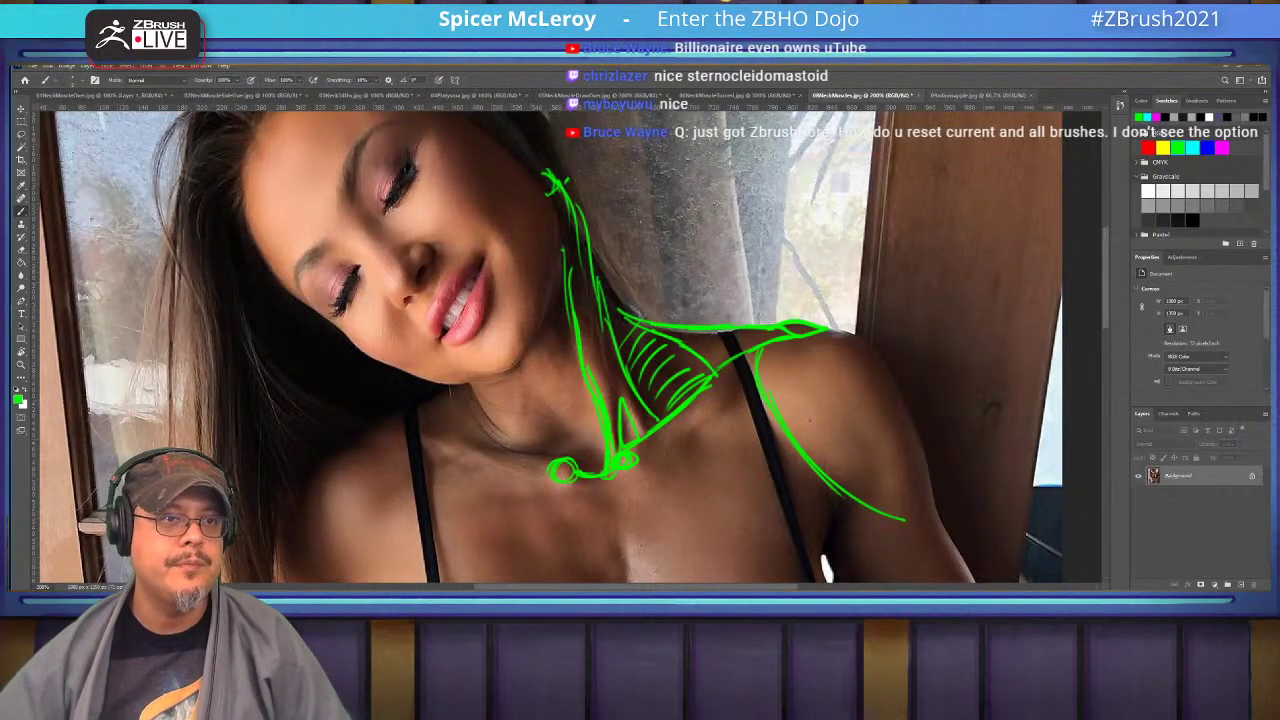
Open the photo of the woman with hair across her face, enlarge her throat, and mark two short green lines on it.
left_click(977, 95)
left_click(522, 412, "ctrl")
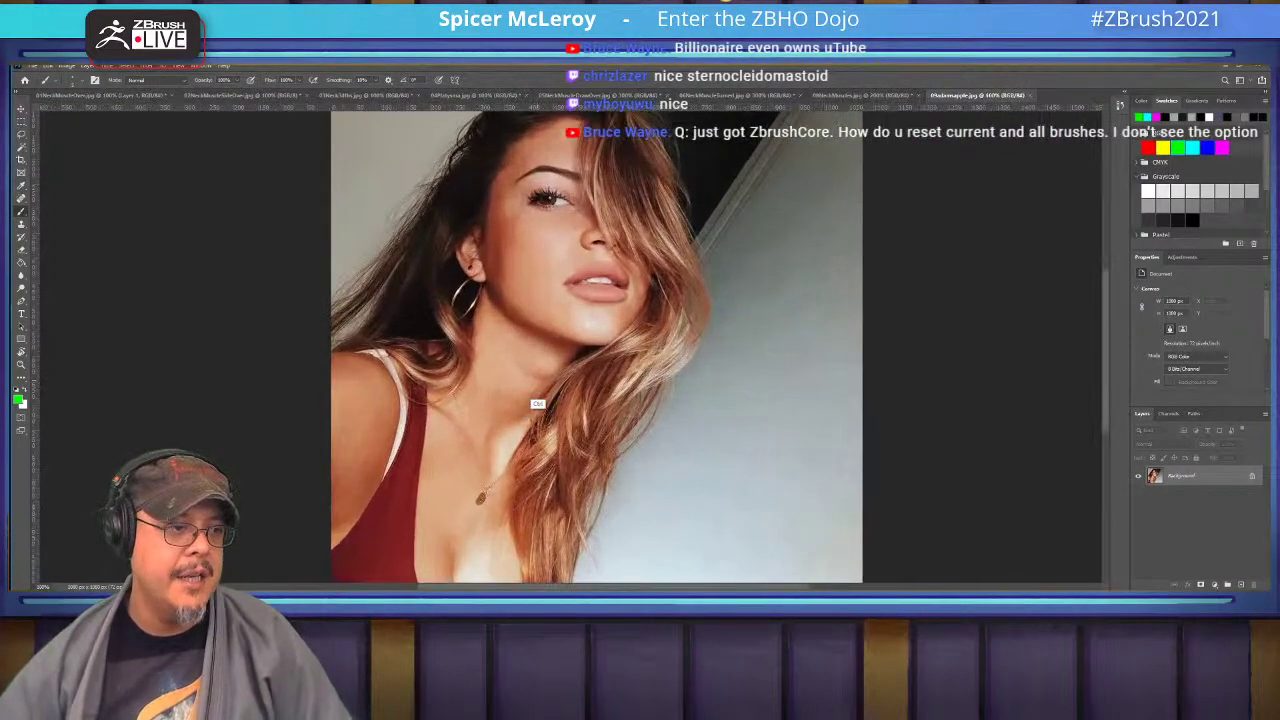
left_click(539, 368, "ctrl")
mouse_move(539, 368)
left_mouse_down()
mouse_move(604, 401)
mouse_move(628, 395)
left_mouse_up()
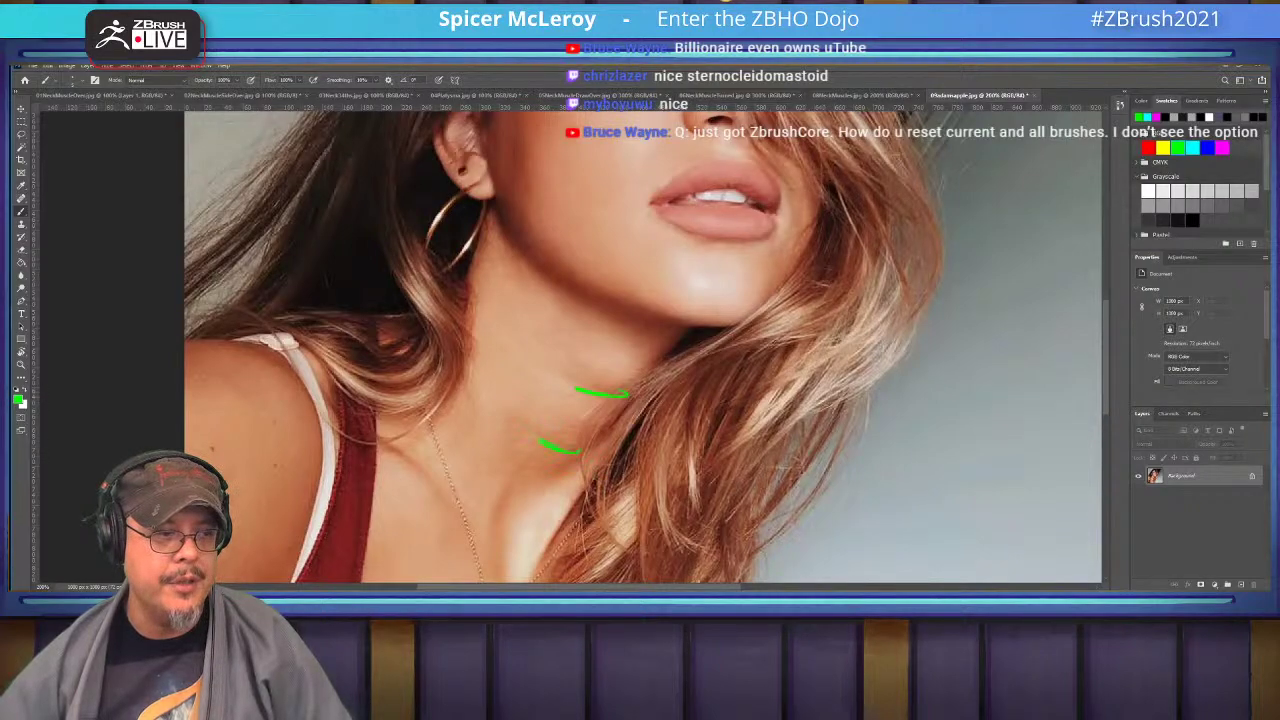
Return to the earlier photos and mark the front of the throat in green on the bald fighter and the backward-leaning dancer.
left_click(860, 95)
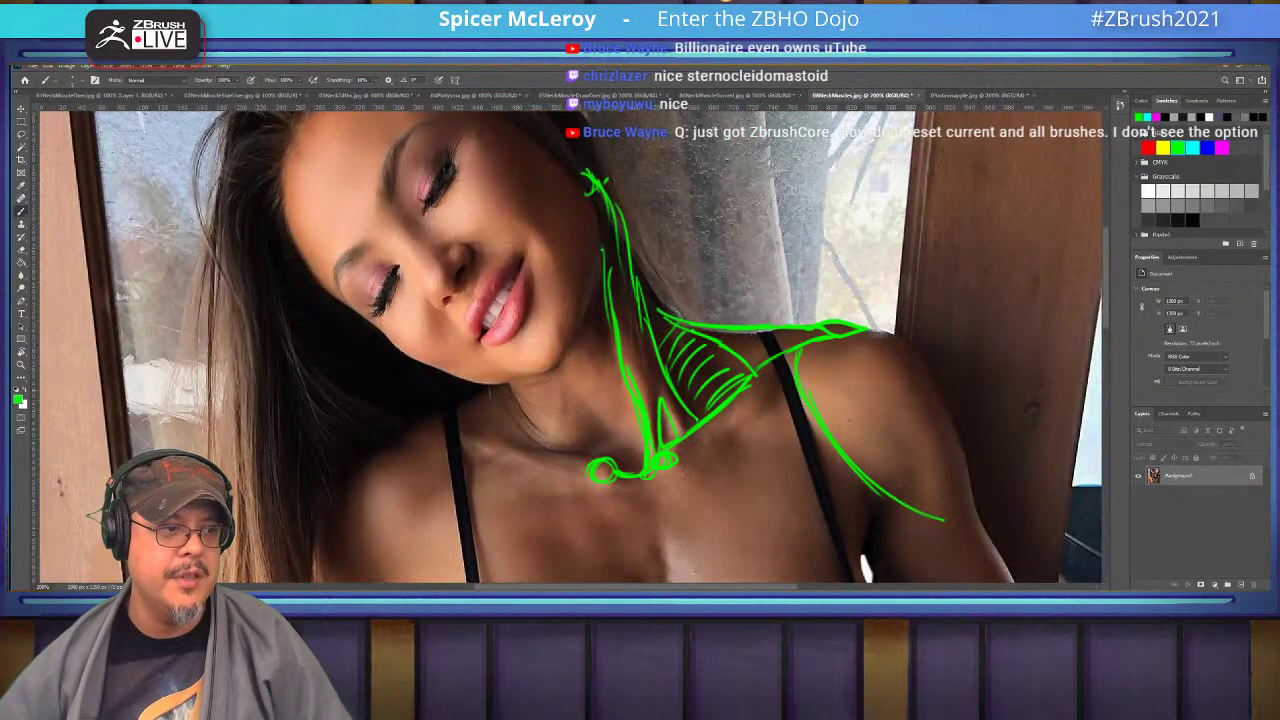
left_click(740, 95)
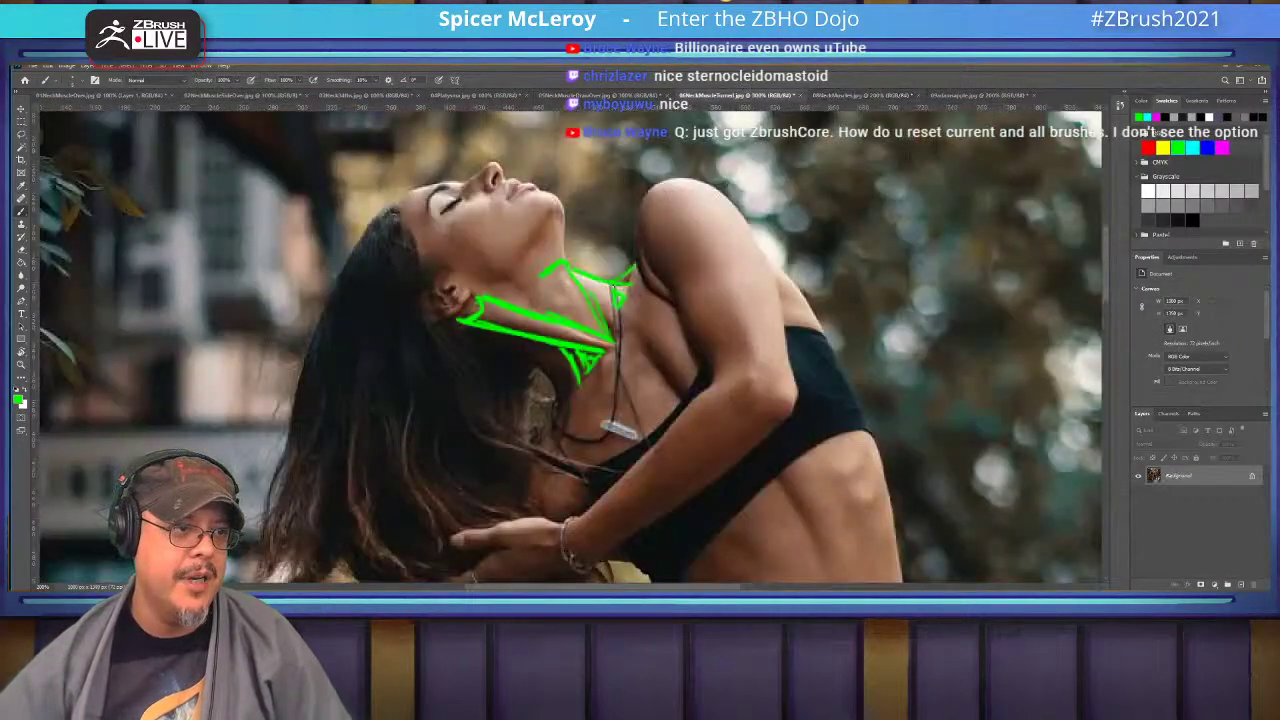
left_click(600, 95)
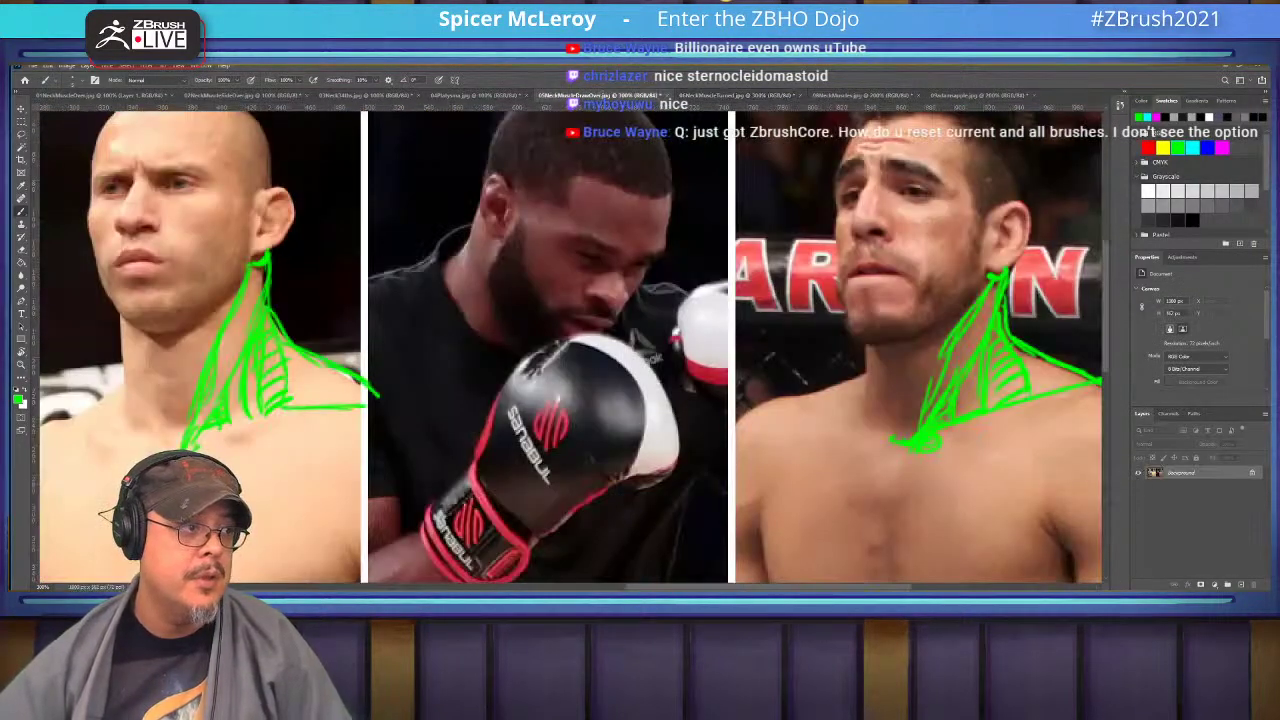
mouse_move(157, 371)
left_mouse_down()
mouse_move(741, 293)
mouse_move(1045, 395)
left_mouse_up()
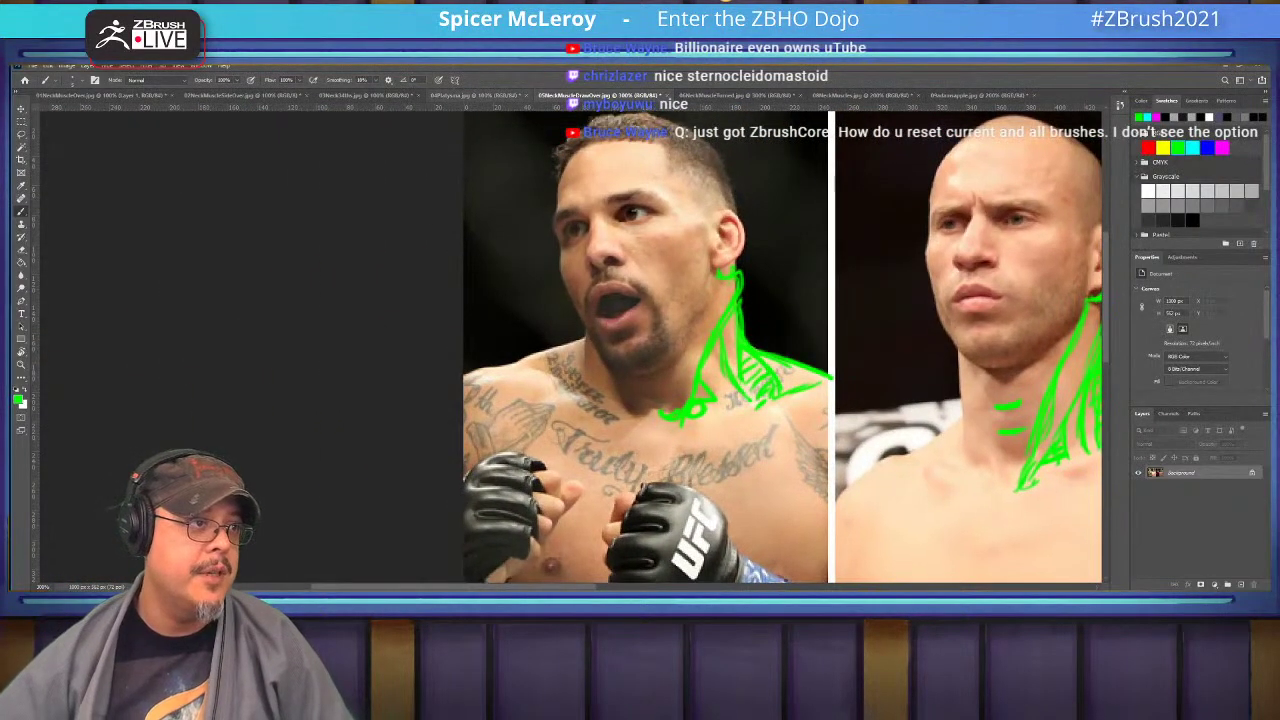
left_click(474, 96)
left_click(742, 96)
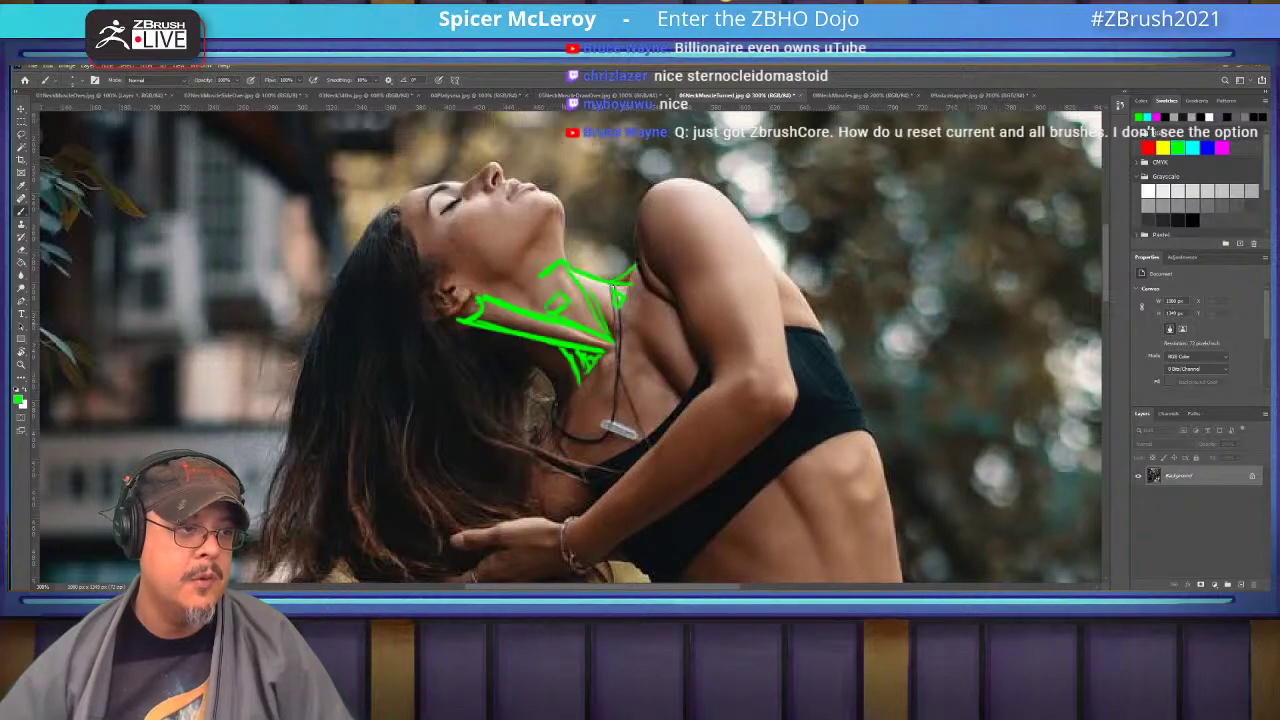
left_click(862, 96)
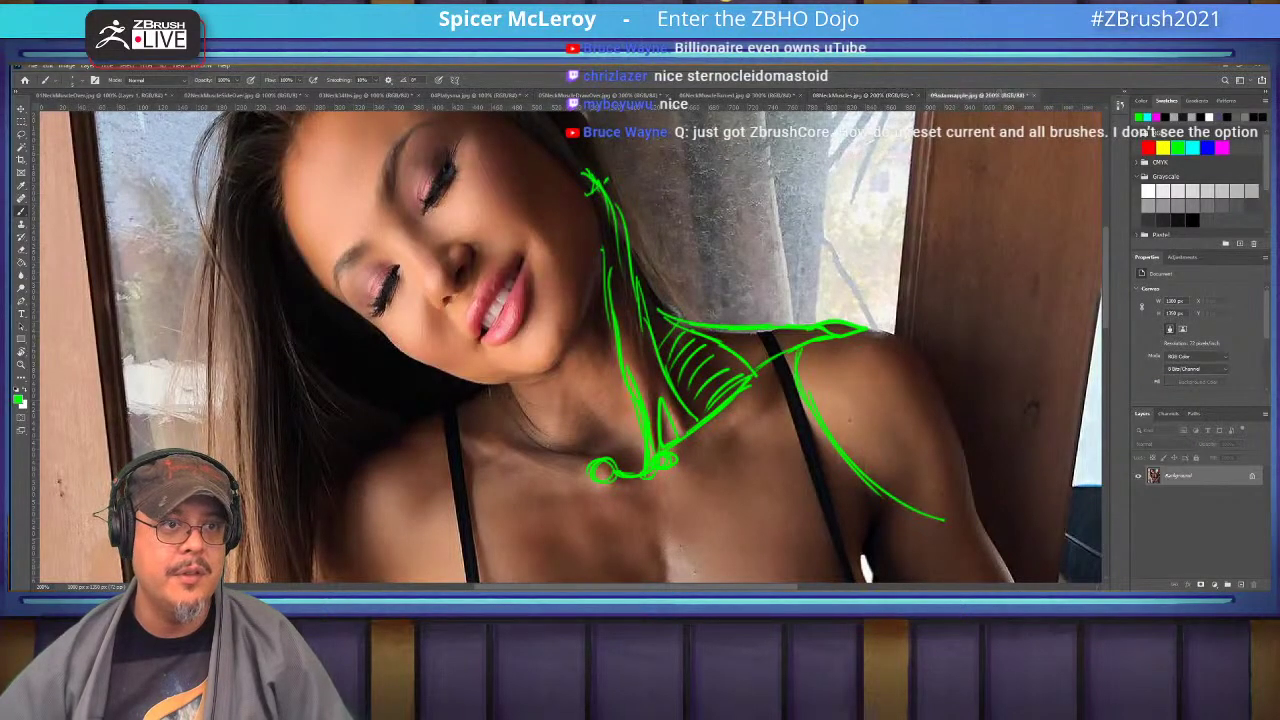
On the photo of the woman with hair across her face, extend both throat lines and mark the pit of the neck in green.
left_click(975, 95)
left_click_drag(560, 400, 651, 437)
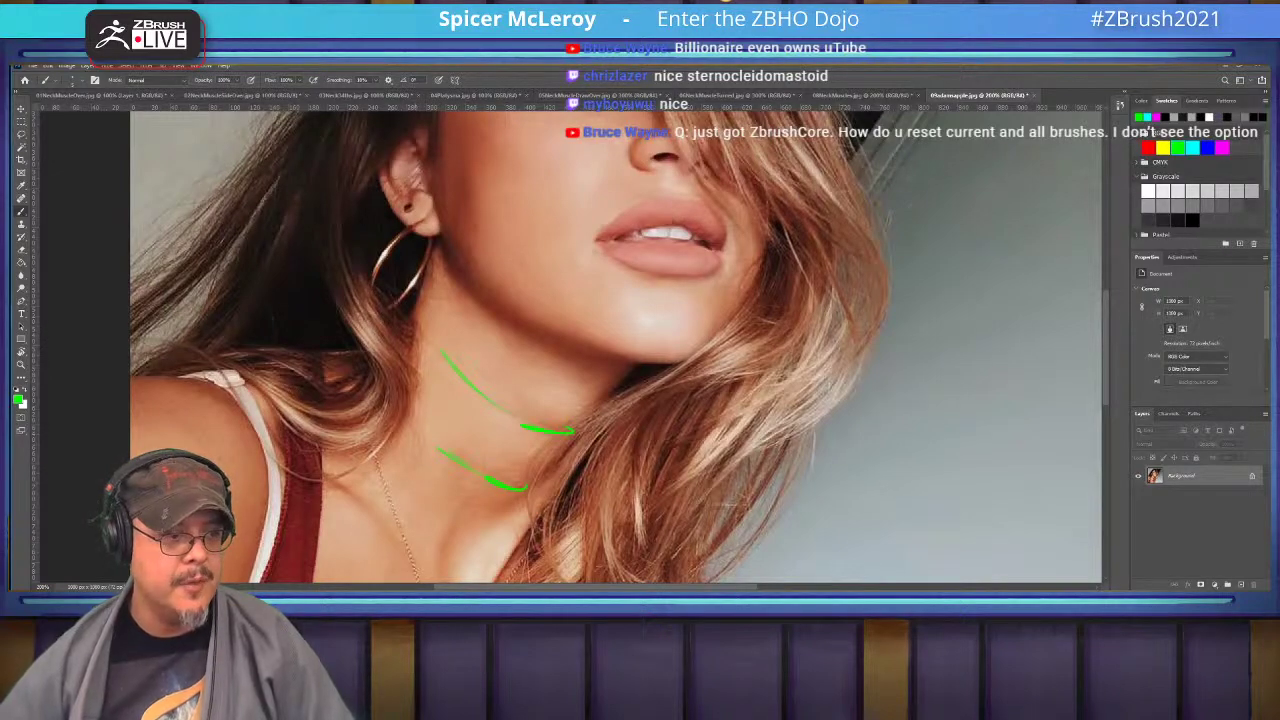
left_click_drag(480, 460, 502, 278)
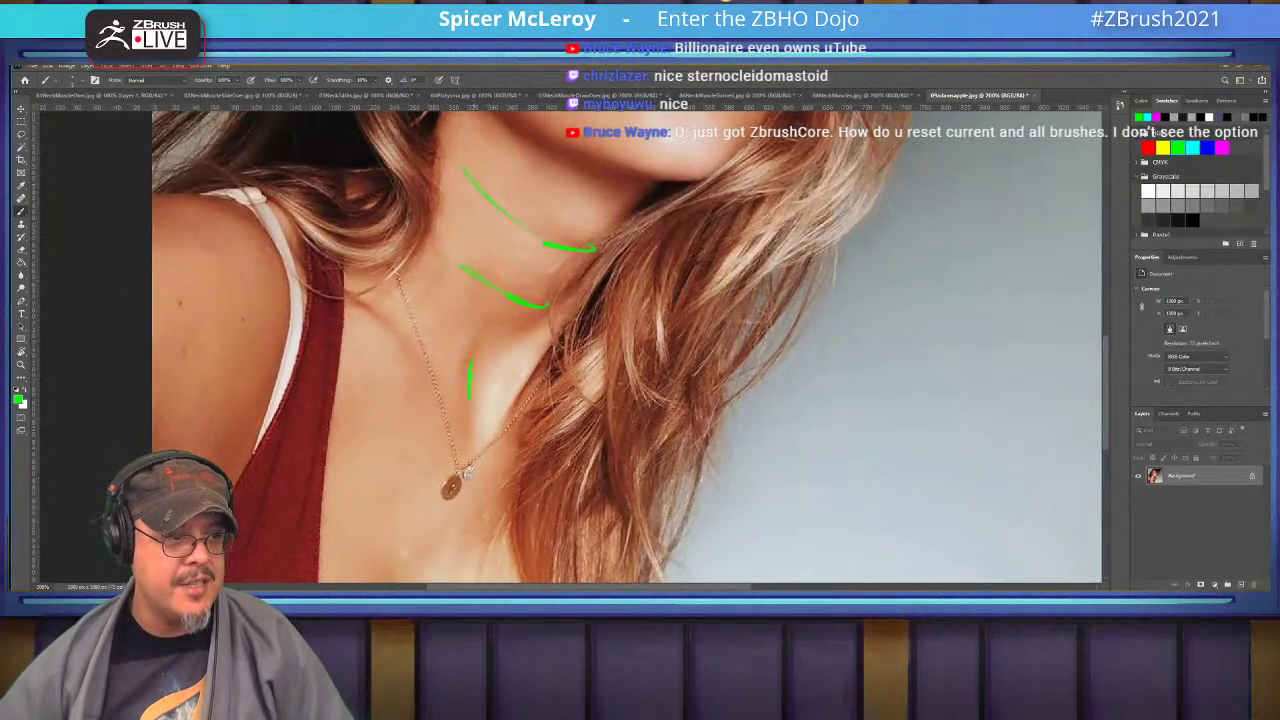
mouse_move(469, 398)
left_mouse_down()
mouse_move(497, 410)
mouse_move(511, 397)
left_mouse_up()
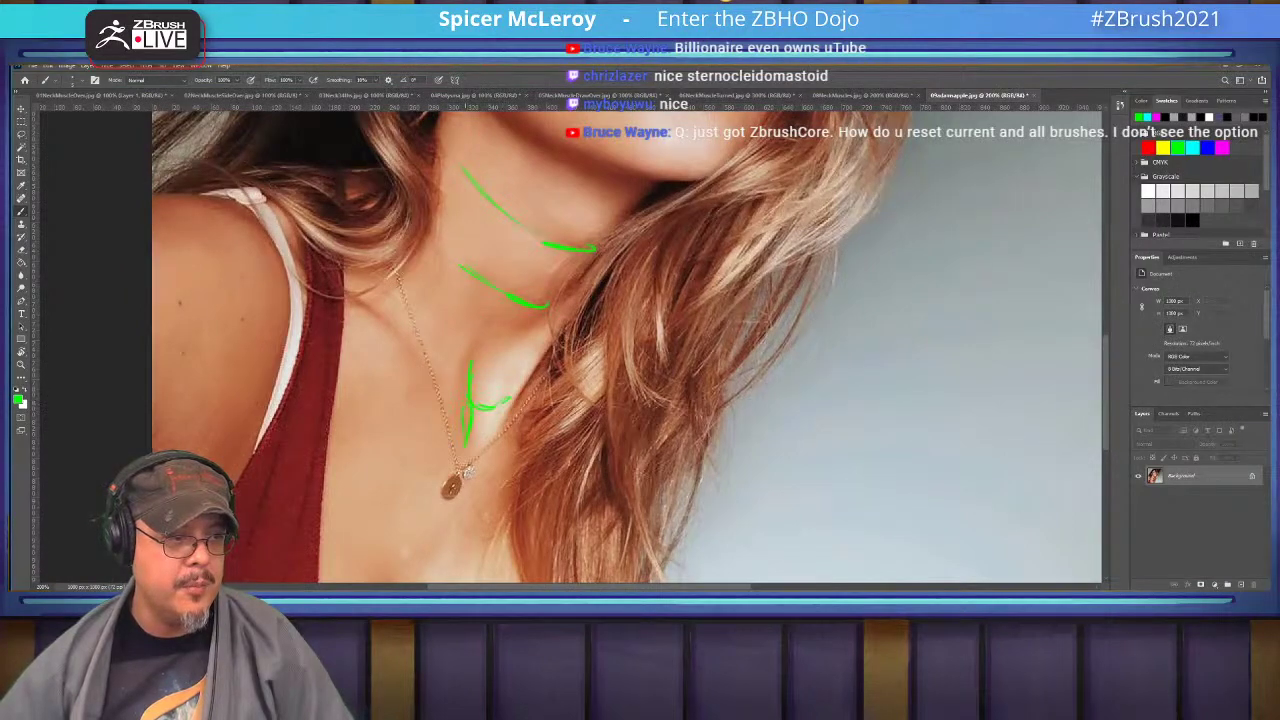
scroll(626, 343, "up", 2)
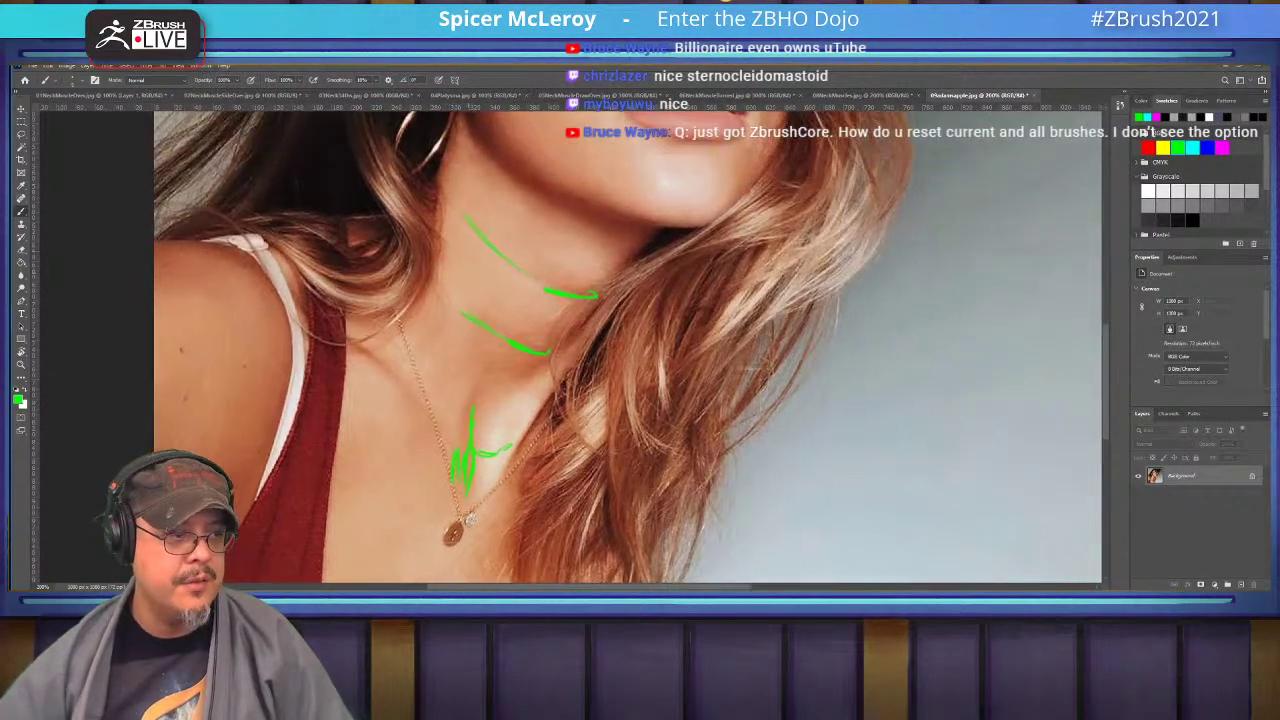
Trace her sternocleidomastoid from below the ear to the sternum, the adjoining trapezius edge, and the hidden far side of the neck in green.
mouse_move(446, 132)
left_mouse_down()
mouse_move(426, 282)
mouse_move(452, 408)
left_mouse_up()
mouse_move(428, 258)
left_mouse_down()
mouse_move(378, 345)
mouse_move(407, 376)
left_mouse_up()
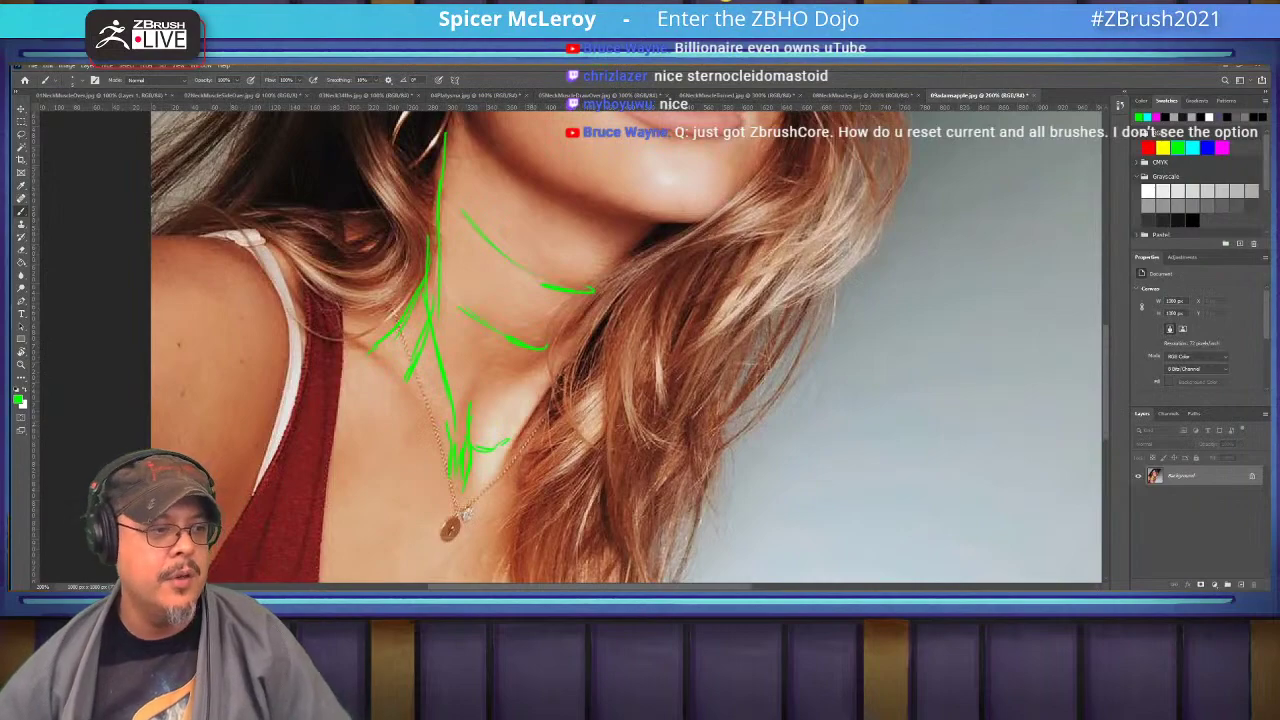
mouse_move(503, 469)
left_mouse_down()
mouse_move(574, 356)
mouse_move(564, 420)
mouse_move(578, 368)
mouse_move(655, 265)
left_mouse_up()
mouse_move(612, 322)
left_mouse_down()
mouse_move(686, 224)
mouse_move(589, 434)
mouse_move(700, 467)
left_mouse_up()
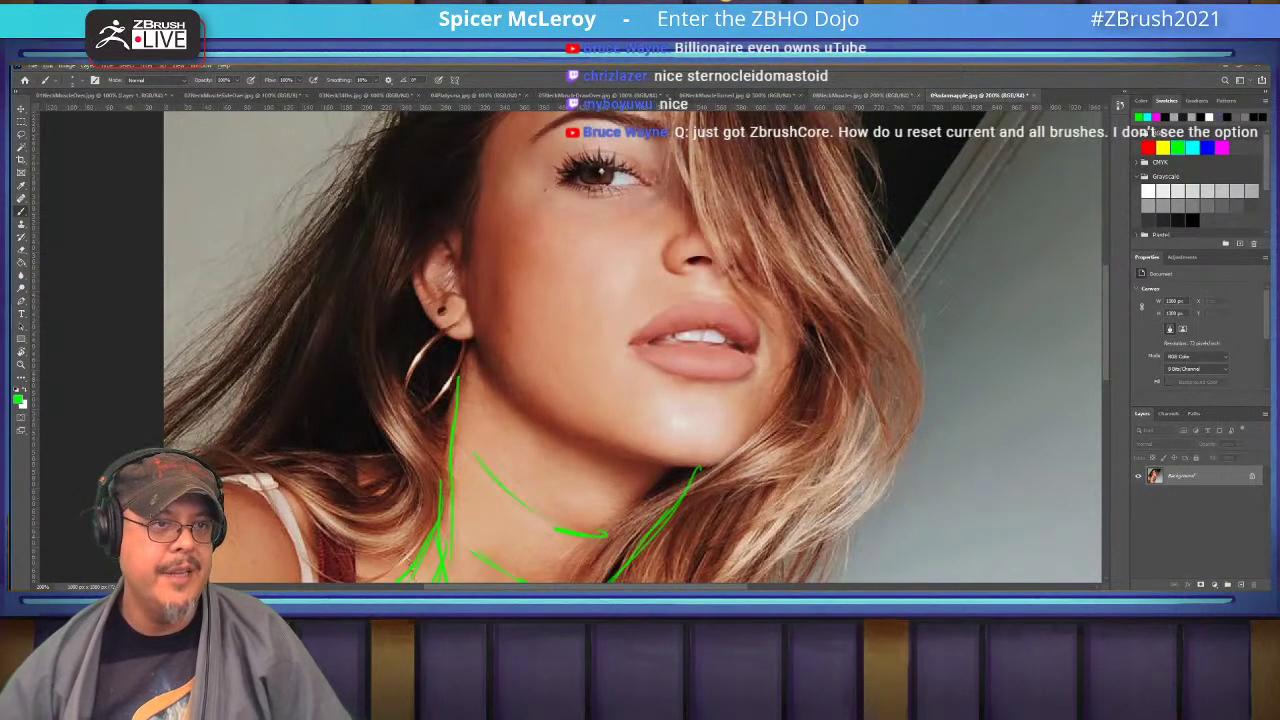
Switch to ZBrush, make Cylinder3D the active tool, and convert it to a PolyMesh3D framed in the view.
key("alt+Tab")
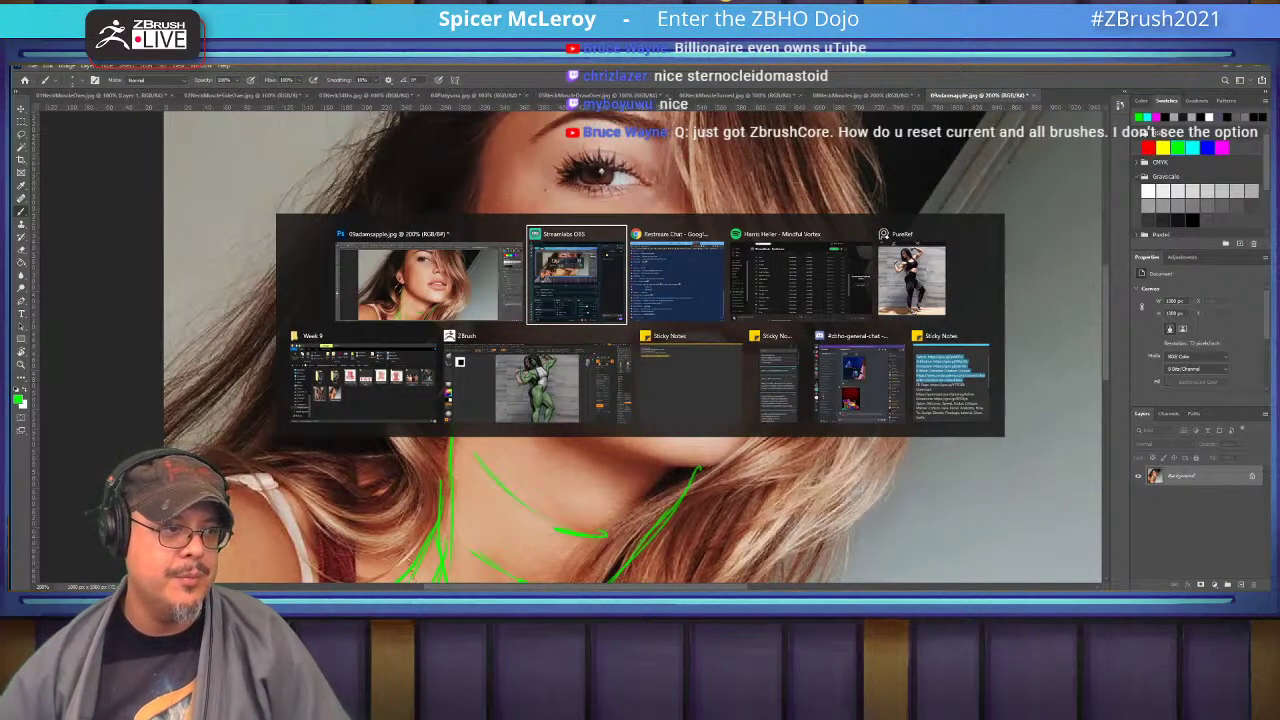
left_click(540, 384)
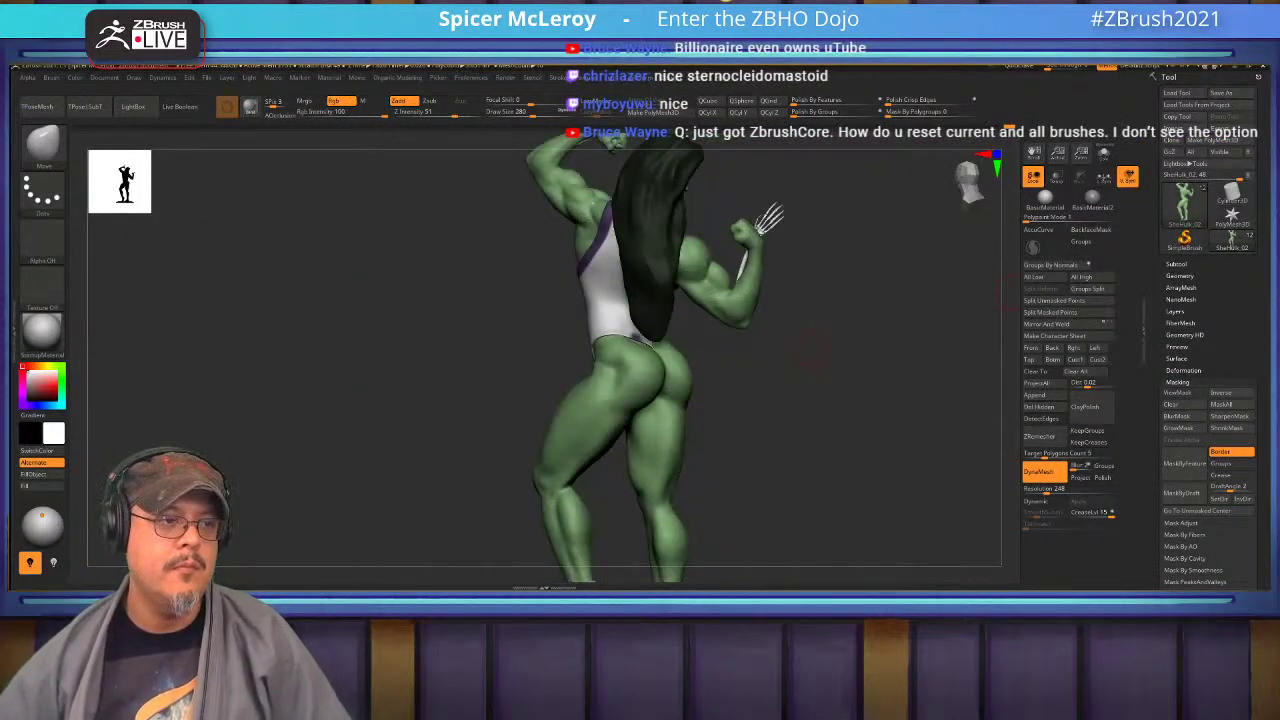
left_click_drag(910, 318, 978, 324)
left_click_drag(850, 335, 873, 265)
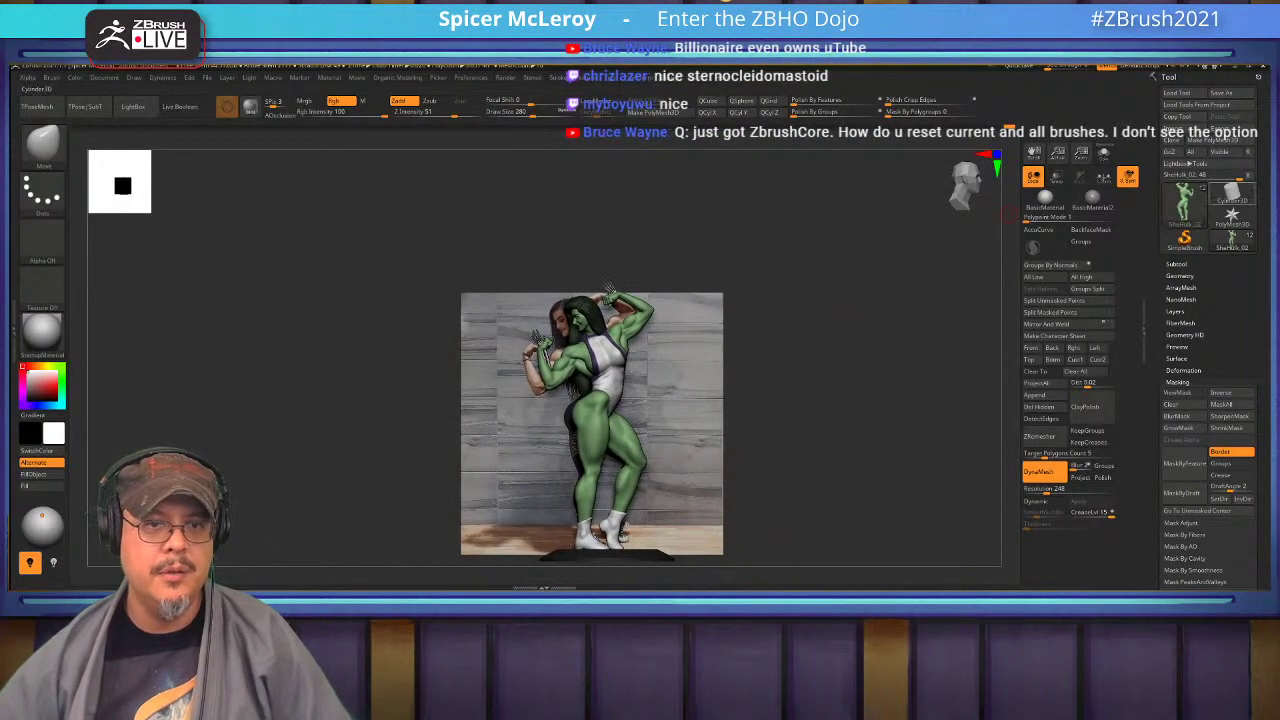
mouse_move(1232, 197)
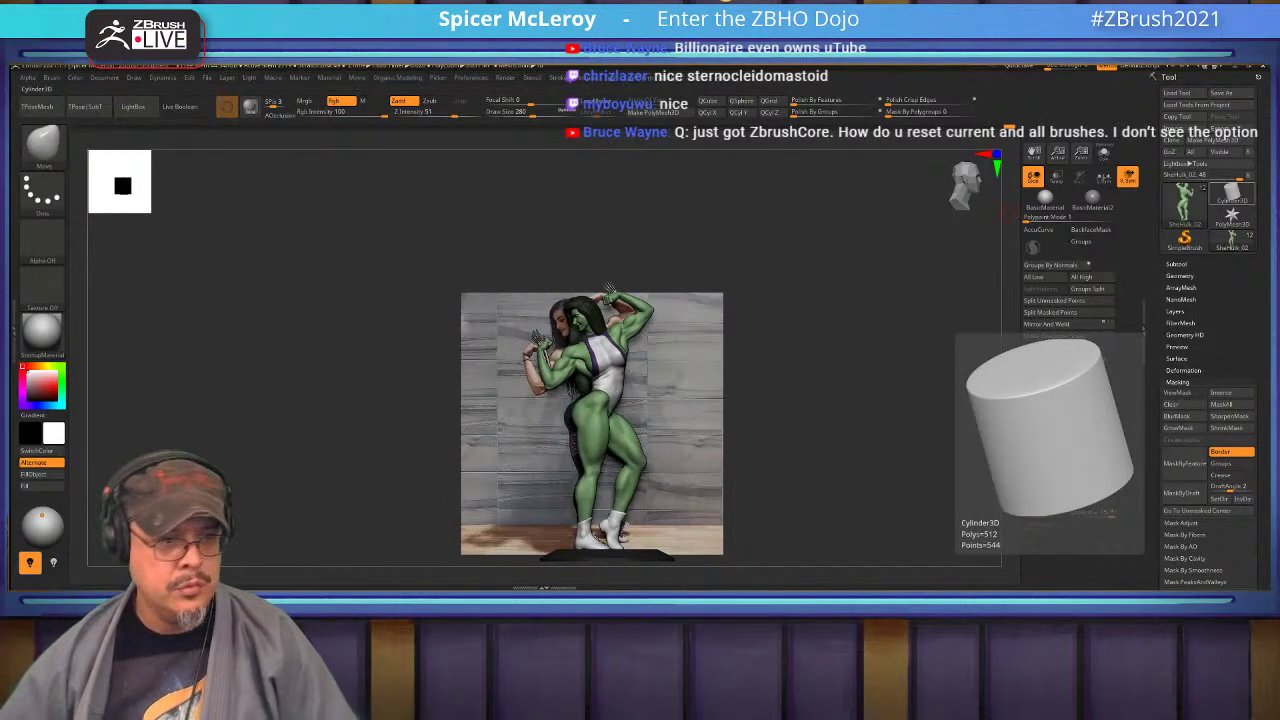
left_click(1232, 197)
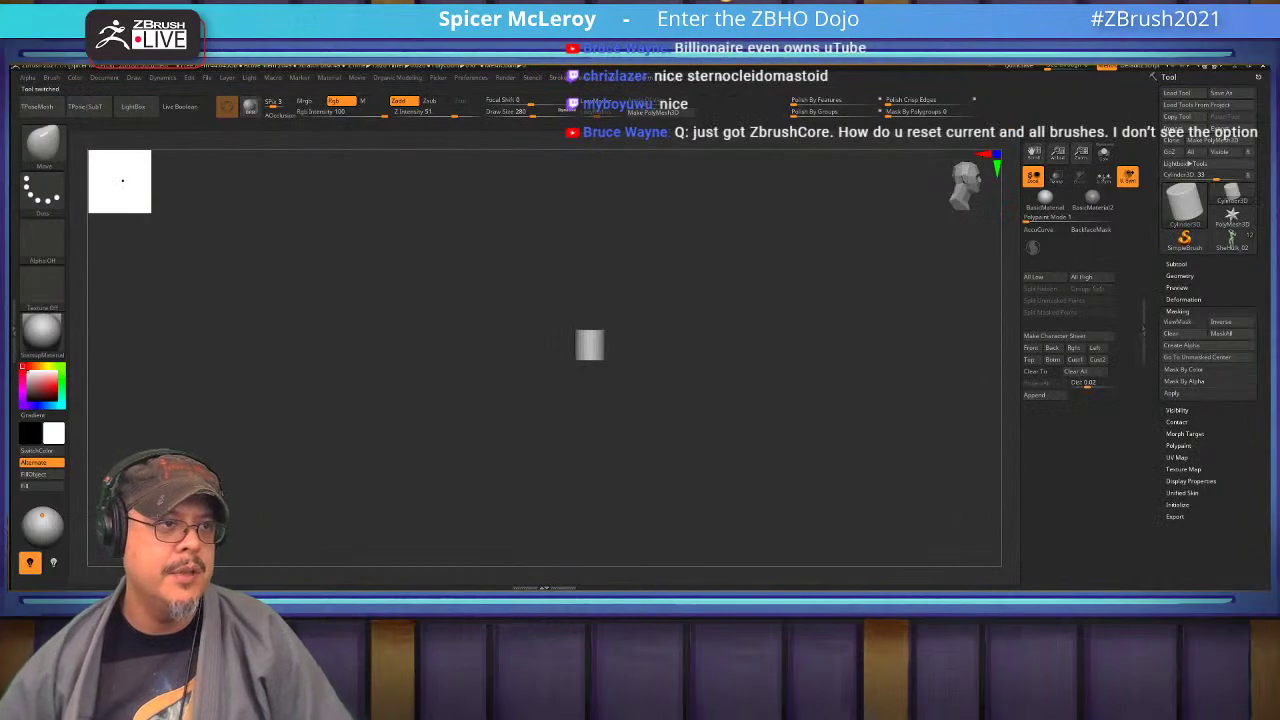
left_click(654, 112)
key("f")
key("f")
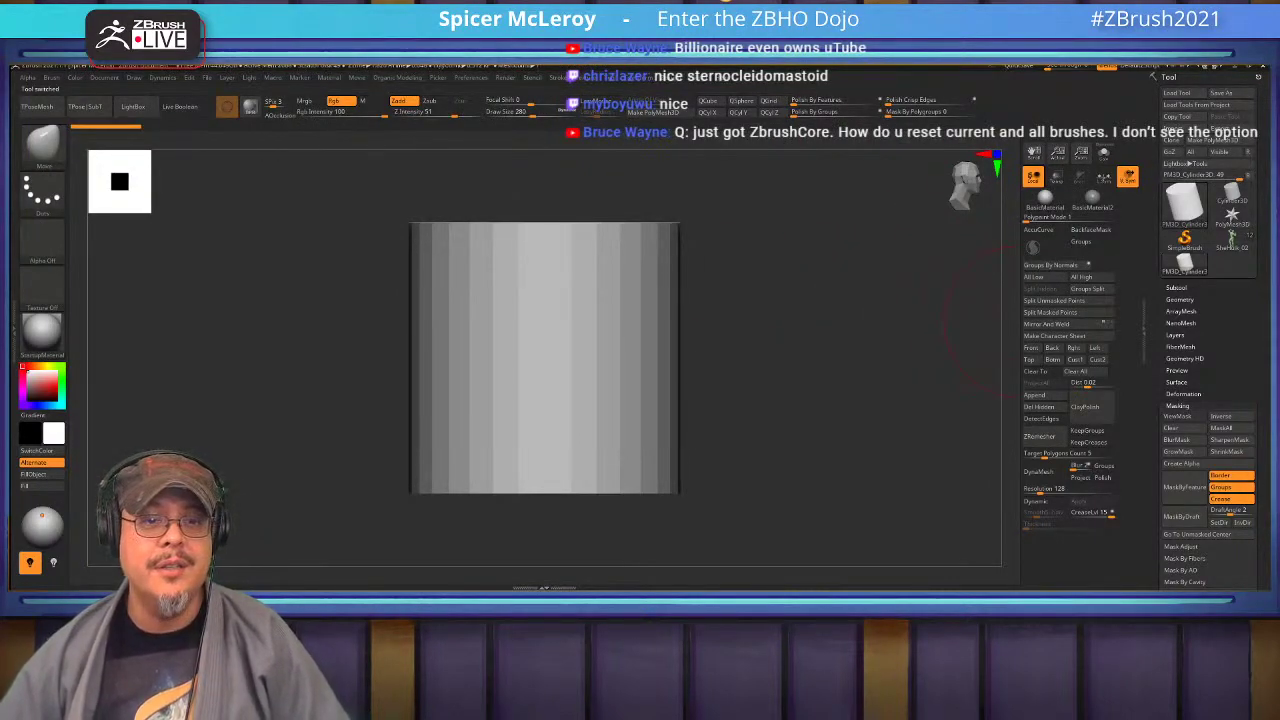
Insert a Plane3D as a second subtool of the cylinder.
left_click(1177, 288)
left_click_drag(1257, 560, 1257, 185)
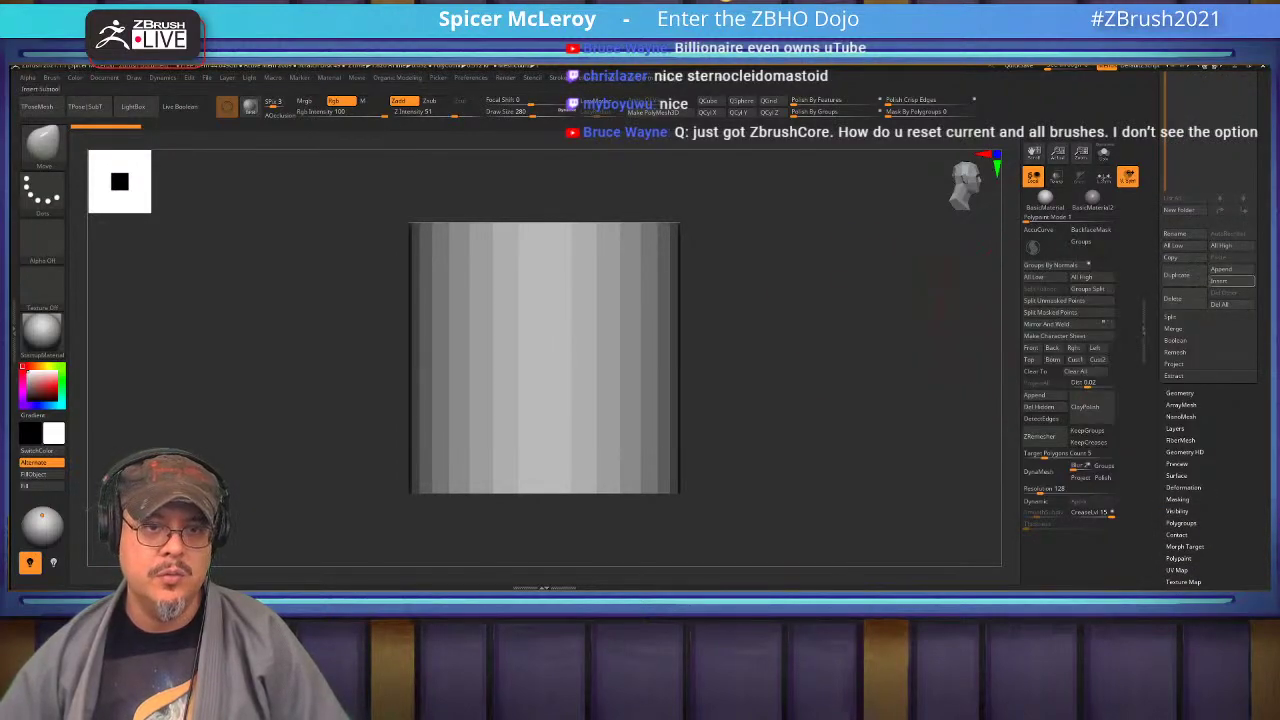
left_click(1219, 281)
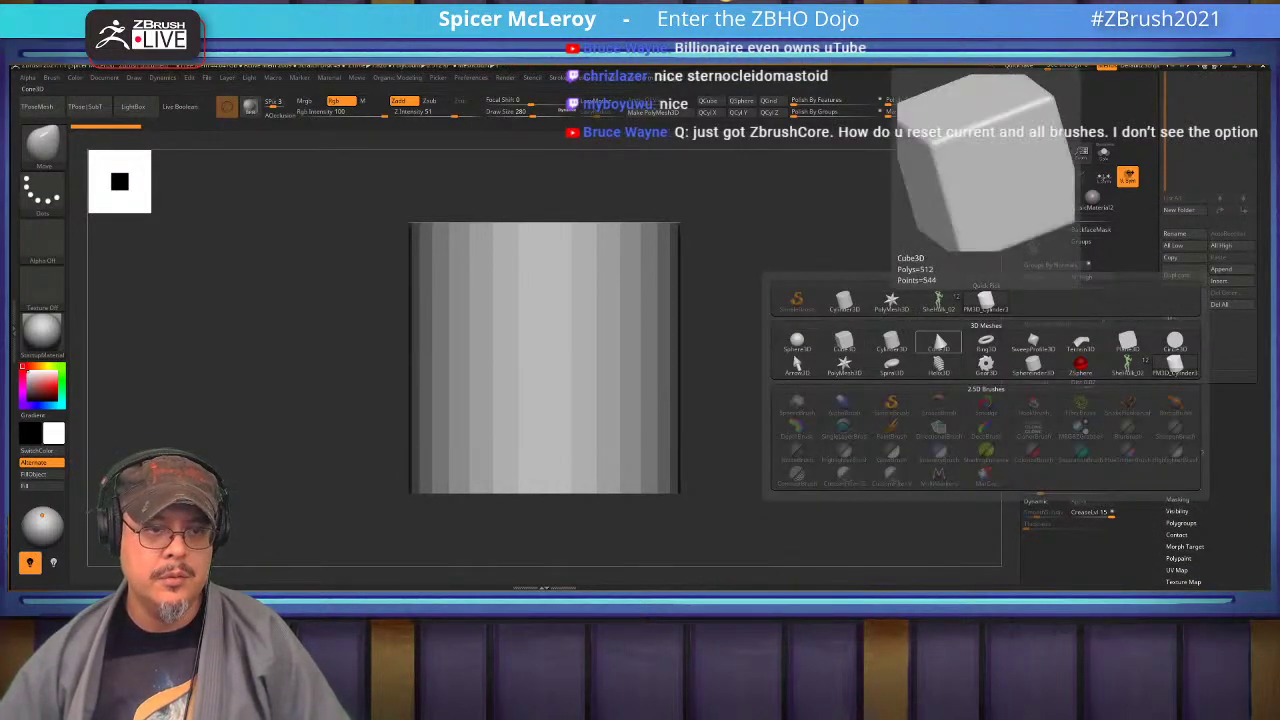
left_click(1127, 343)
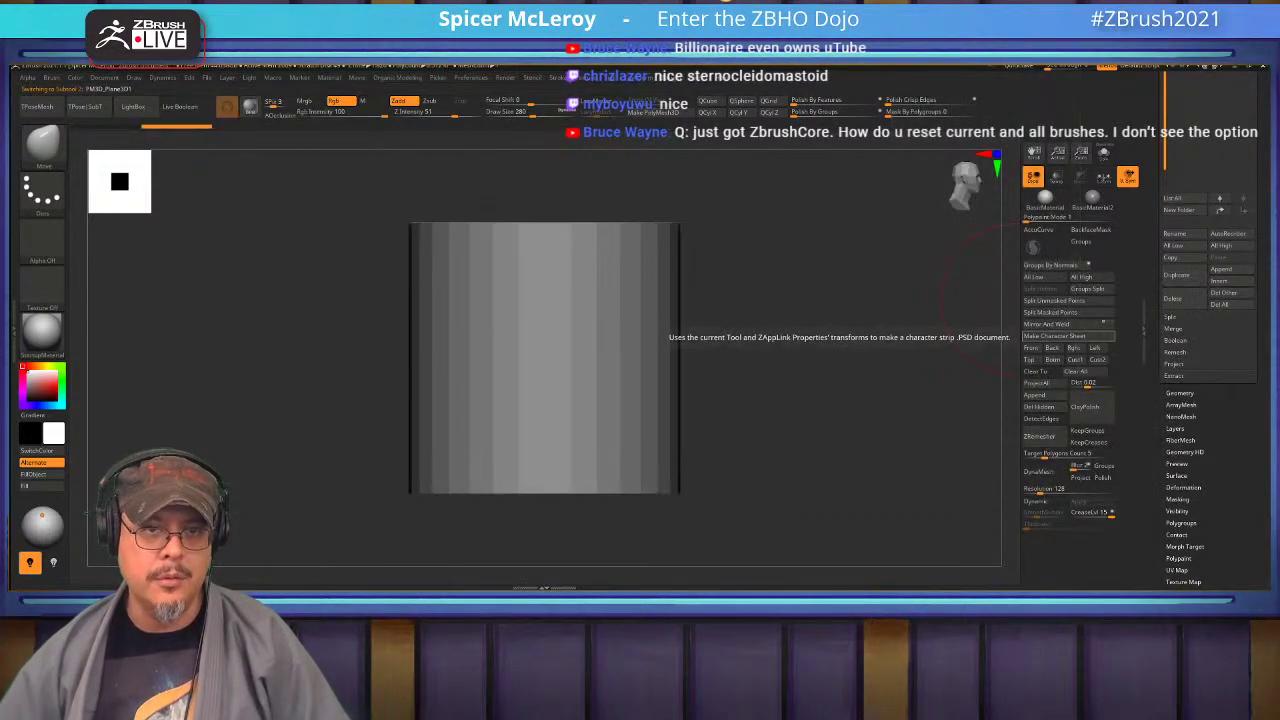
left_click_drag(1155, 290, 1155, 367)
scroll(1208, 330, "down", 4)
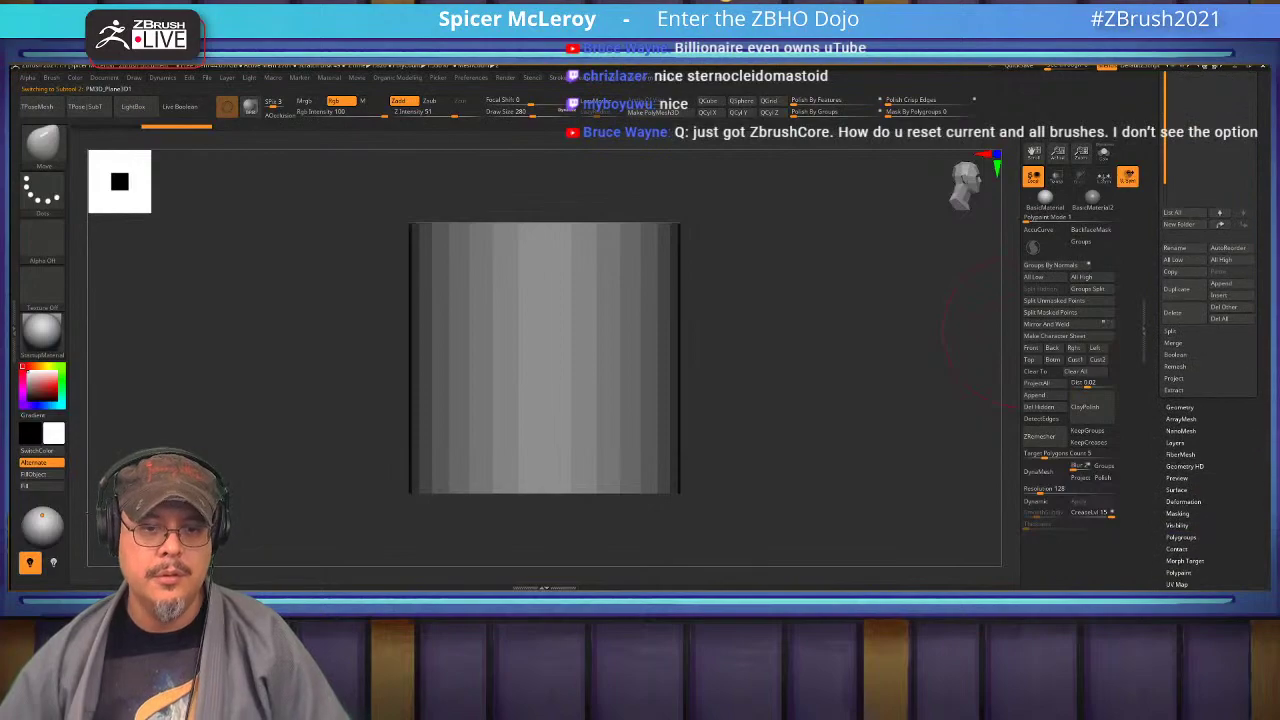
Close Photoshop without saving changes to the annotated photos and return to ZBrush.
key("alt+Tab")
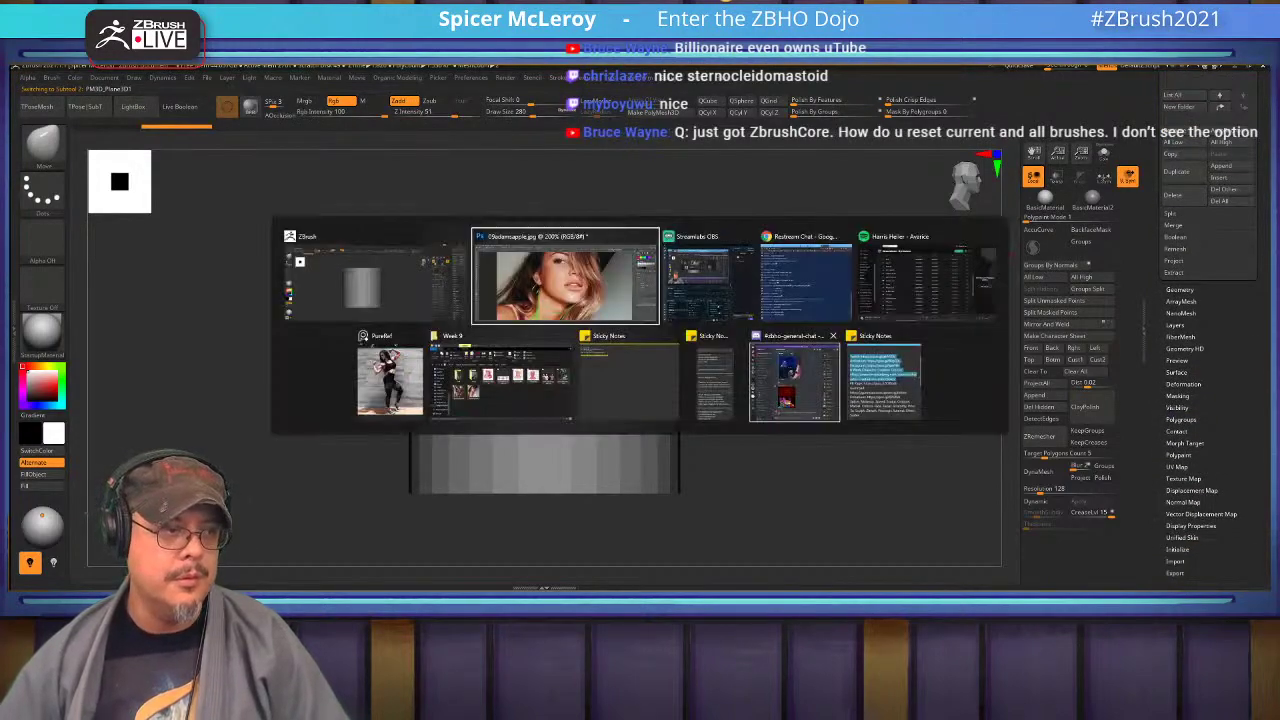
left_click(650, 237)
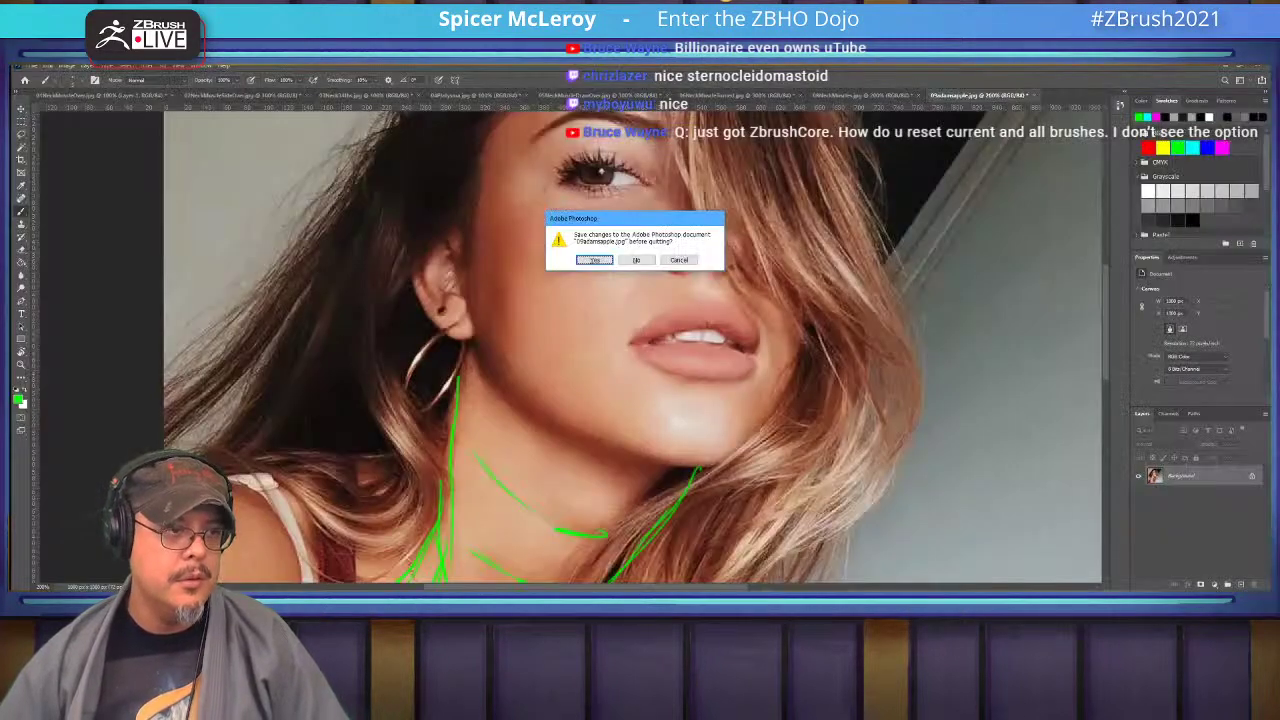
left_click(637, 260)
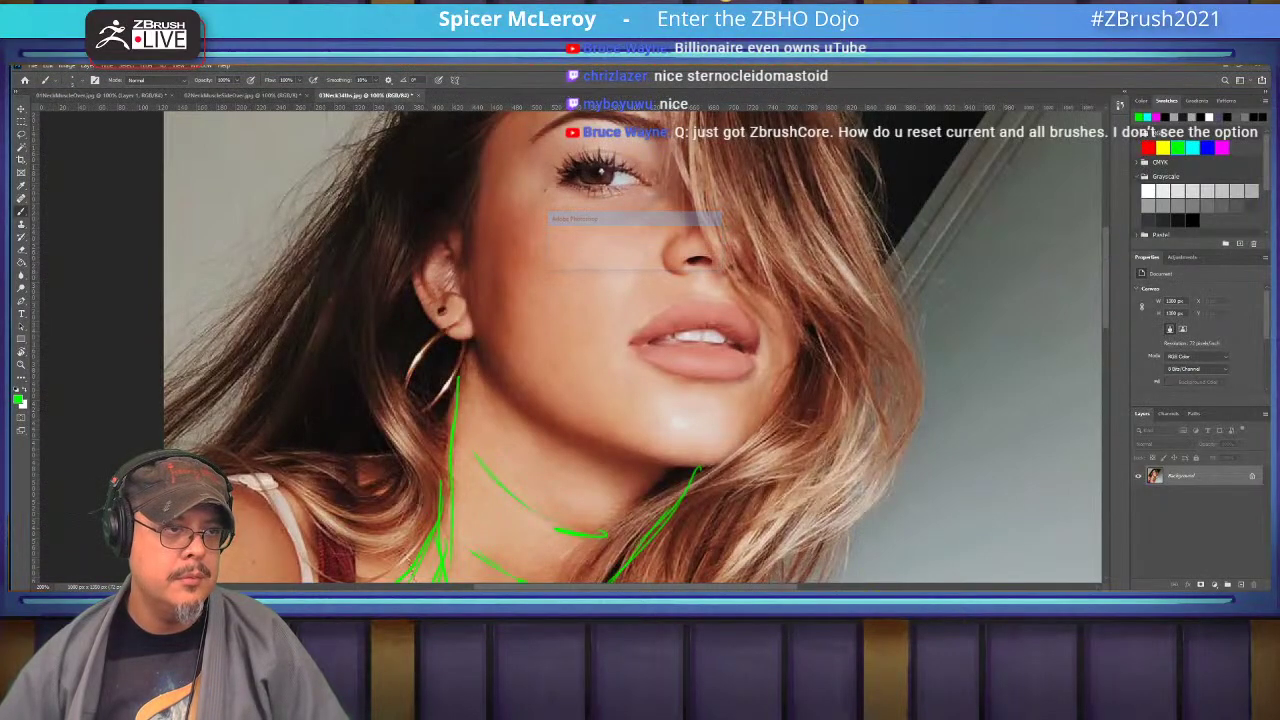
key("alt+Tab")
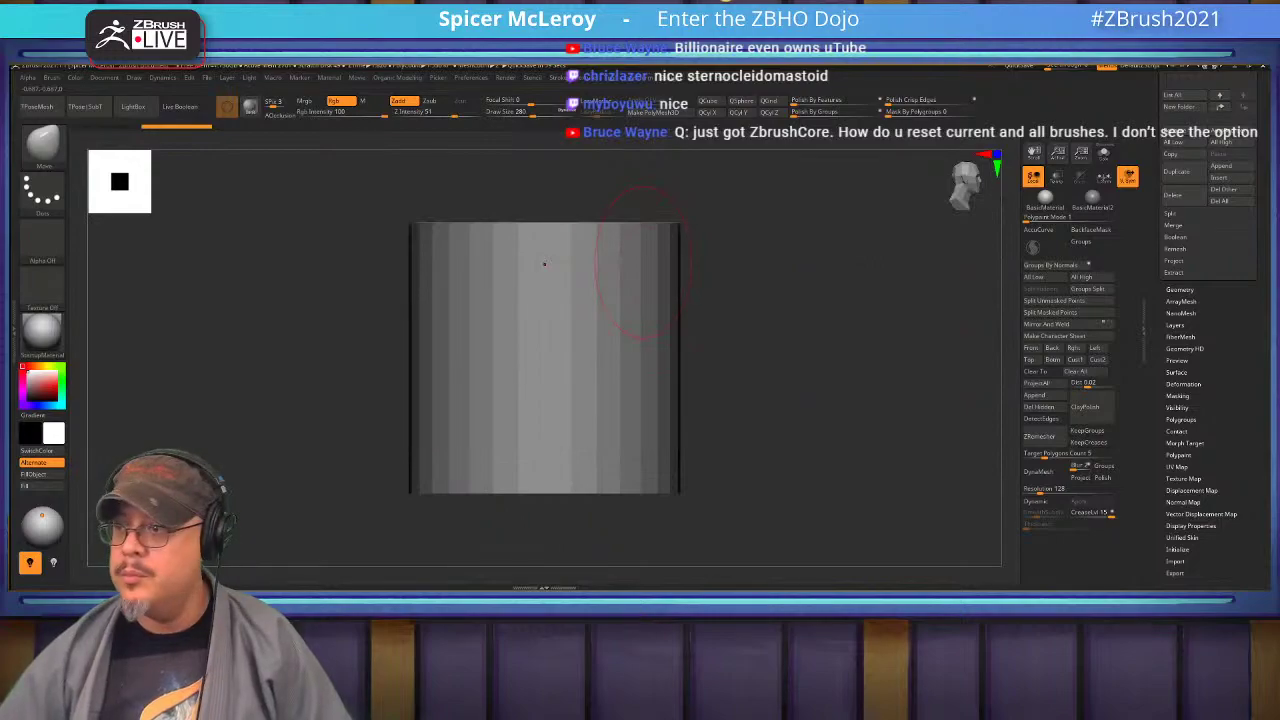
Place the PureRef reference board over the ZBrush viewport, browse its photos, and zoom out to the whole collection with nothing selected.
right_click_drag(1262, 420, 252, 350)
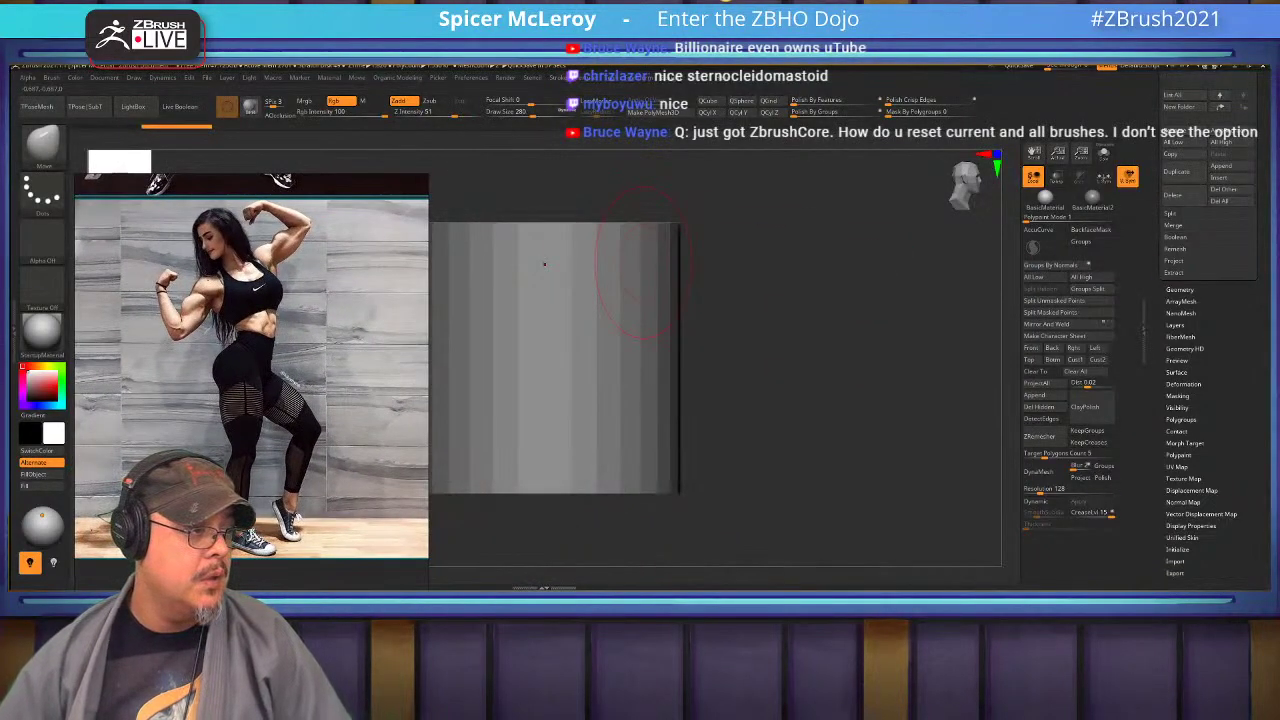
scroll(247, 362, "down", 8)
middle_click_drag(247, 362, 294, 532)
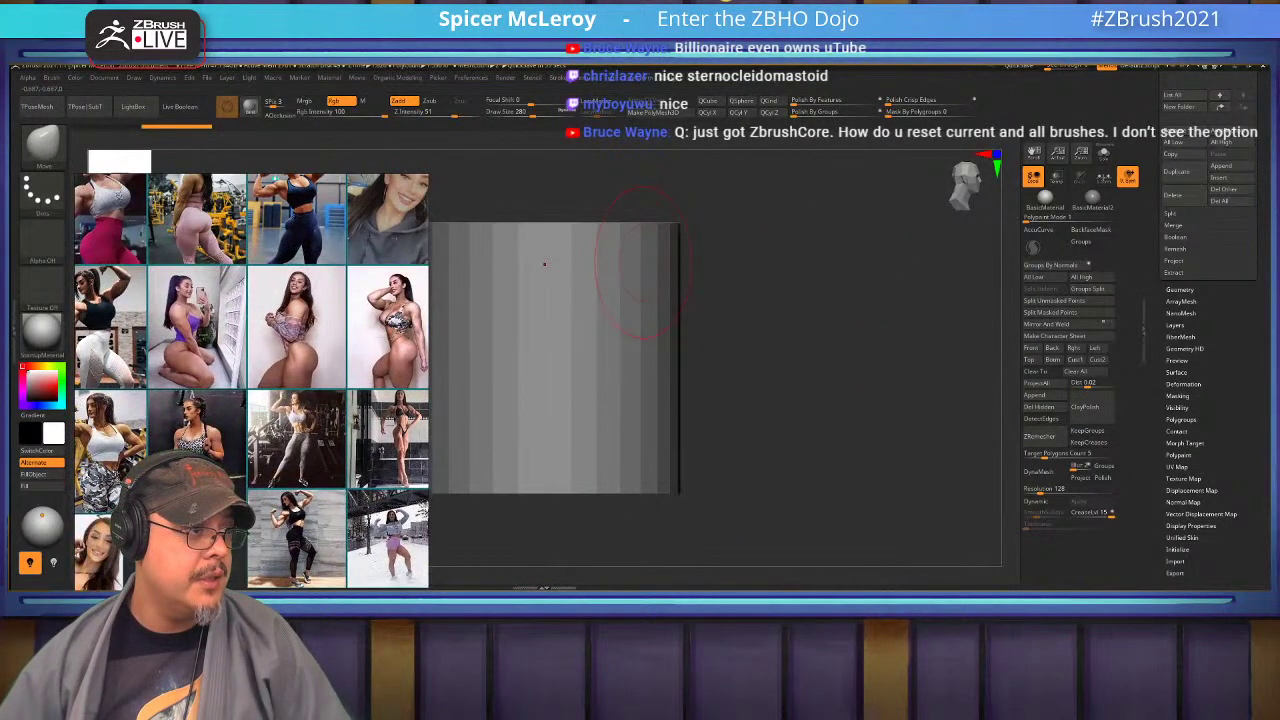
mouse_move(290, 310)
middle_mouse_down()
mouse_move(380, 450)
mouse_move(265, 532)
mouse_move(250, 326)
mouse_move(96, 488)
mouse_move(290, 290)
middle_mouse_up()
middle_click_drag(215, 490, 245, 375)
scroll(240, 380, "up", 6)
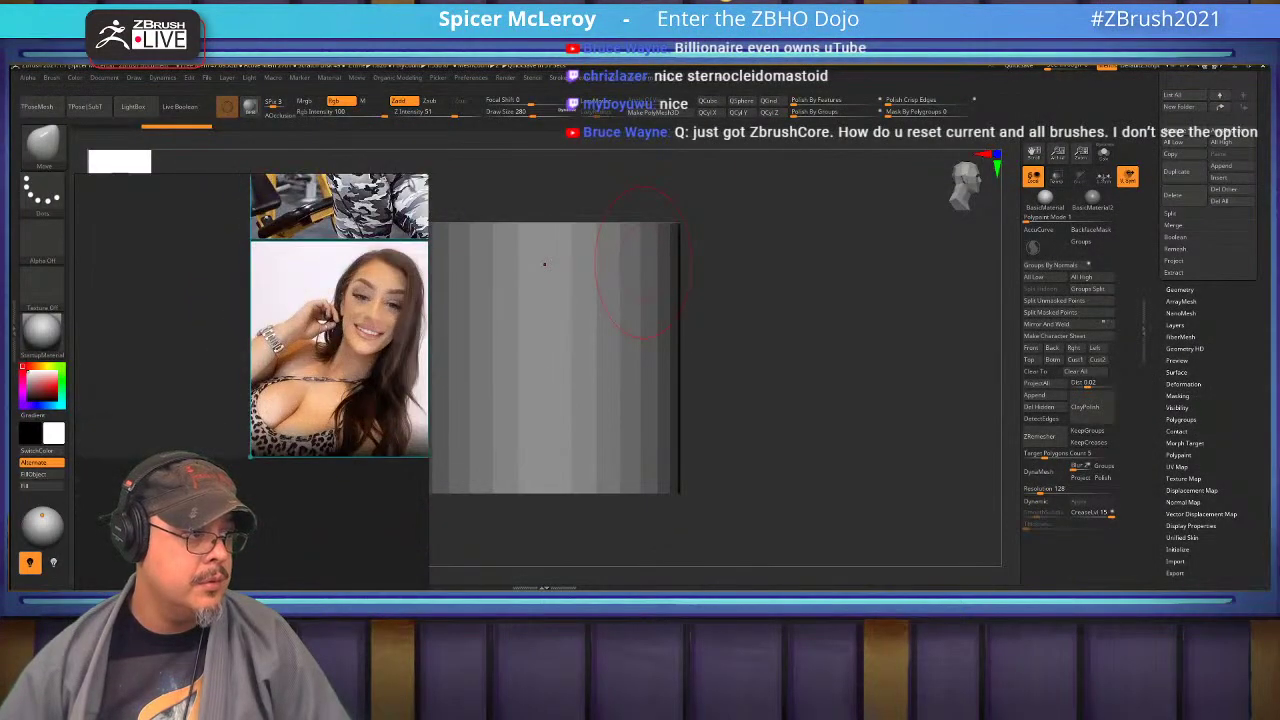
middle_click_drag(410, 340, 110, 362)
scroll(320, 358, "down", 8)
middle_click_drag(320, 358, 224, 506)
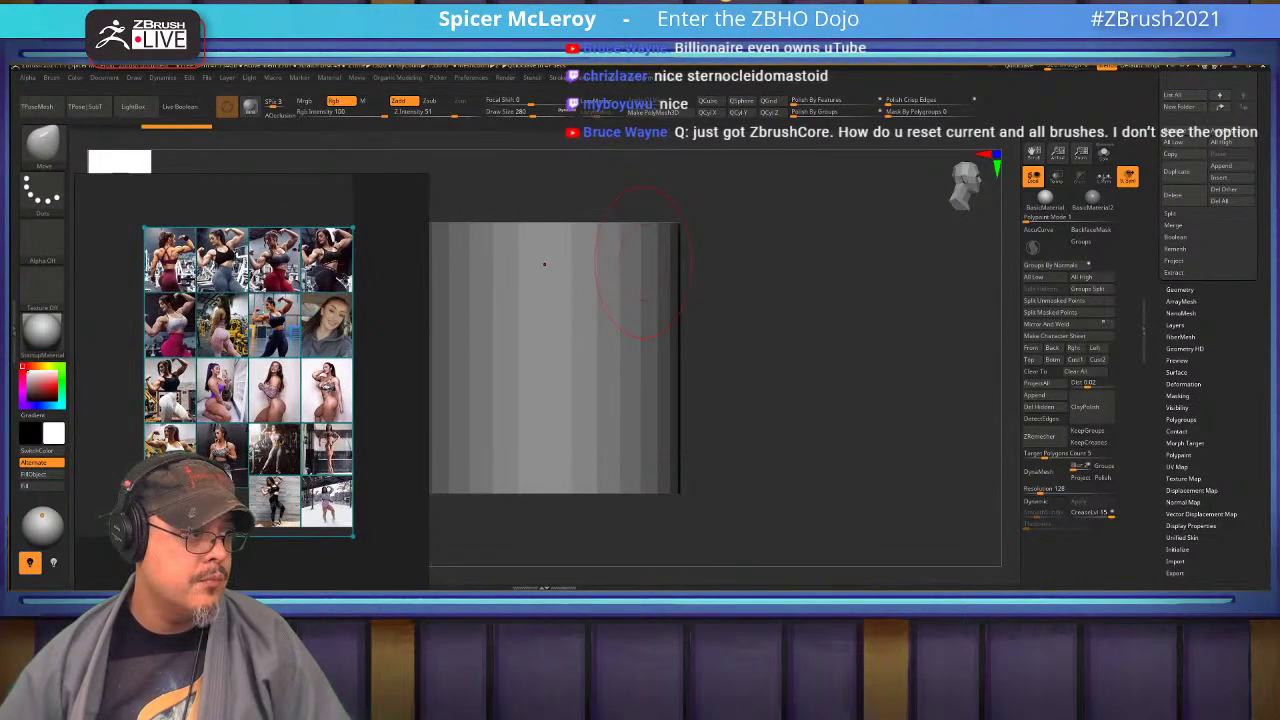
left_click(382, 432)
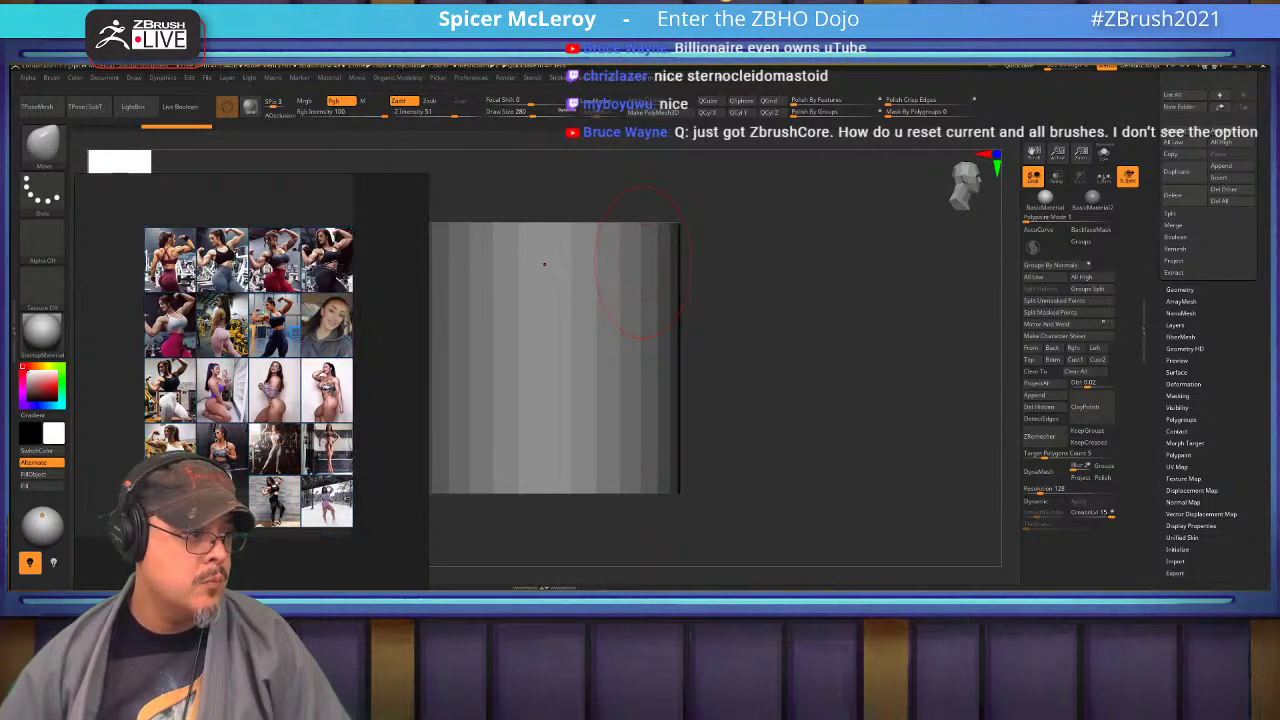
Zoom the reference board to the smiling face portrait and open that image's source.
middle_click_drag(382, 432, 387, 421)
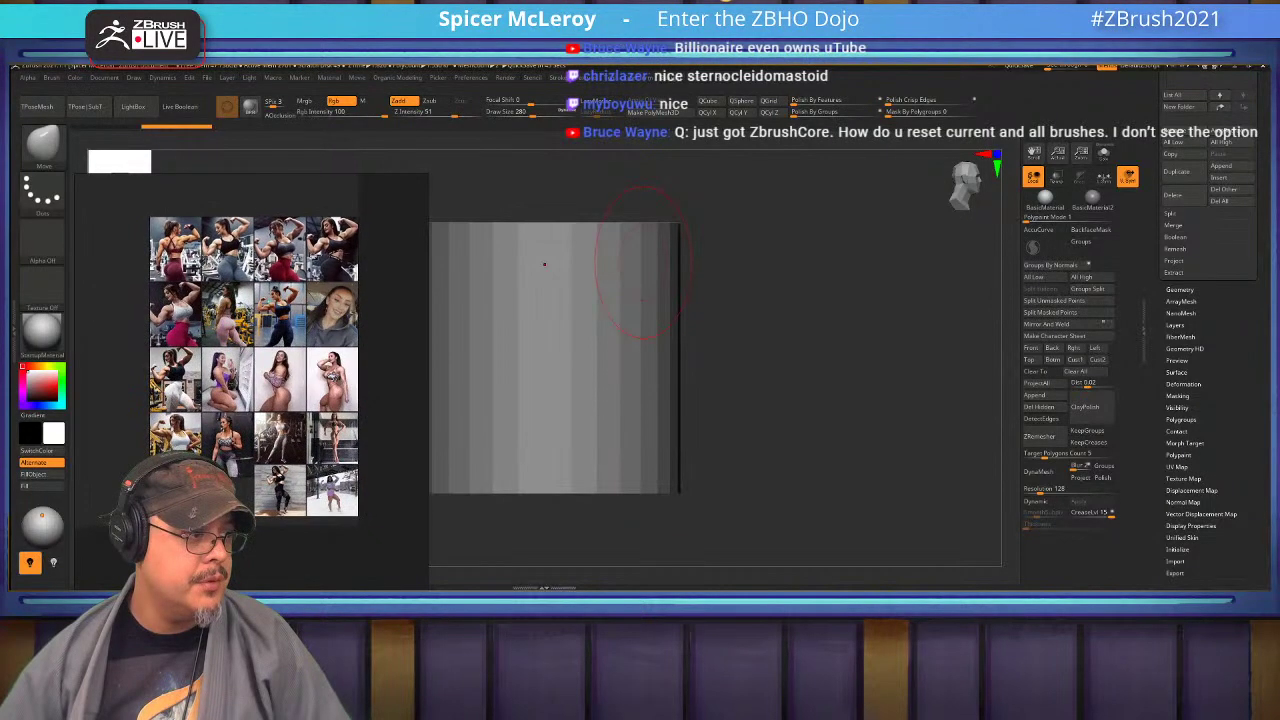
scroll(345, 305, "up", 6)
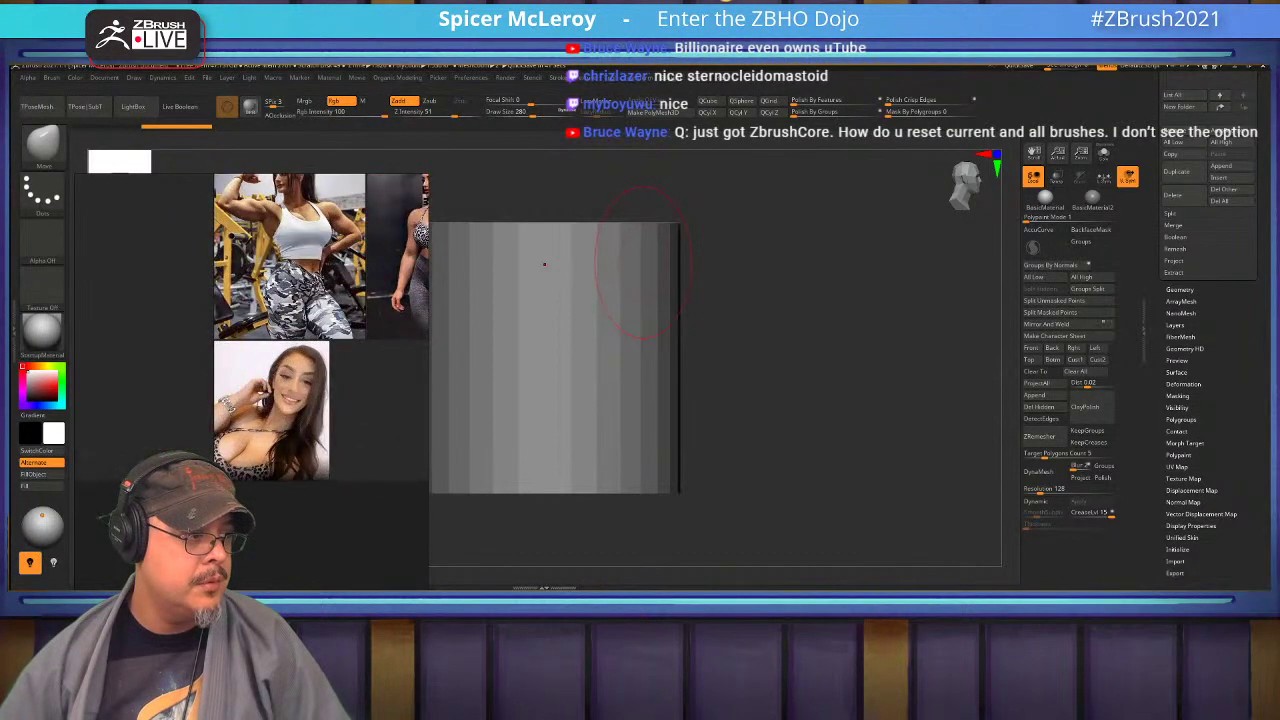
scroll(300, 300, "up", 3)
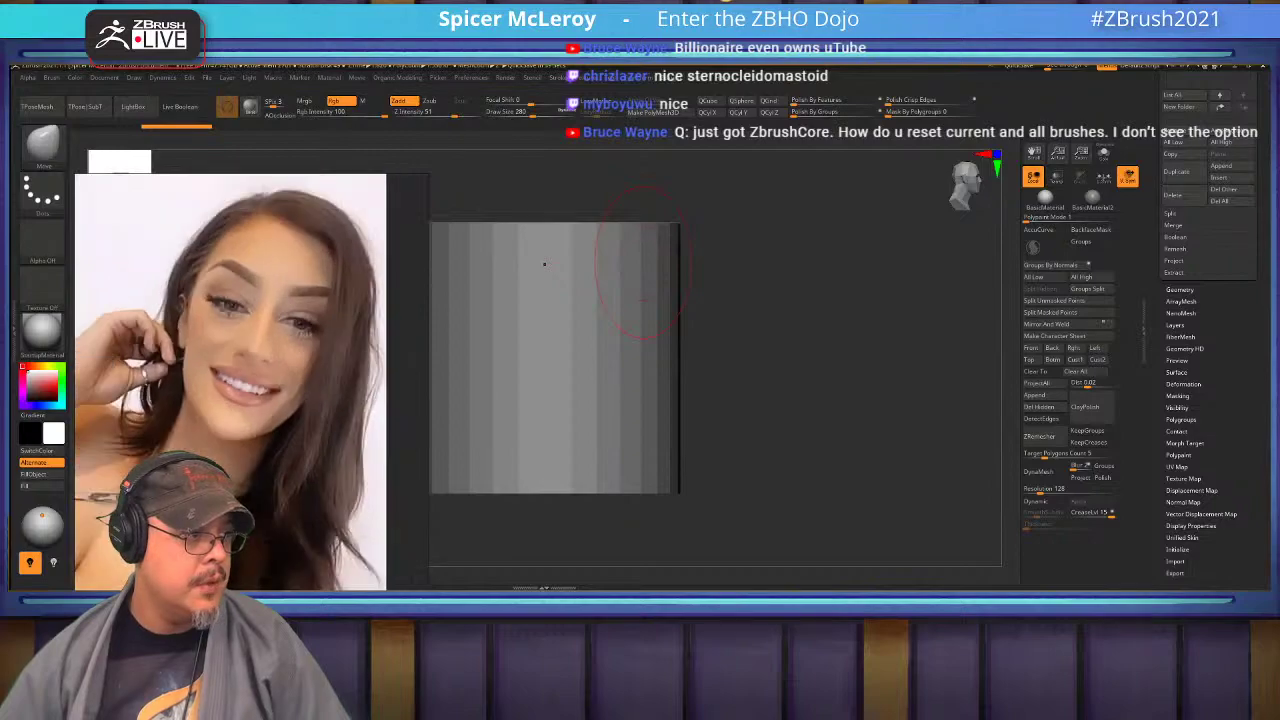
right_click(279, 197)
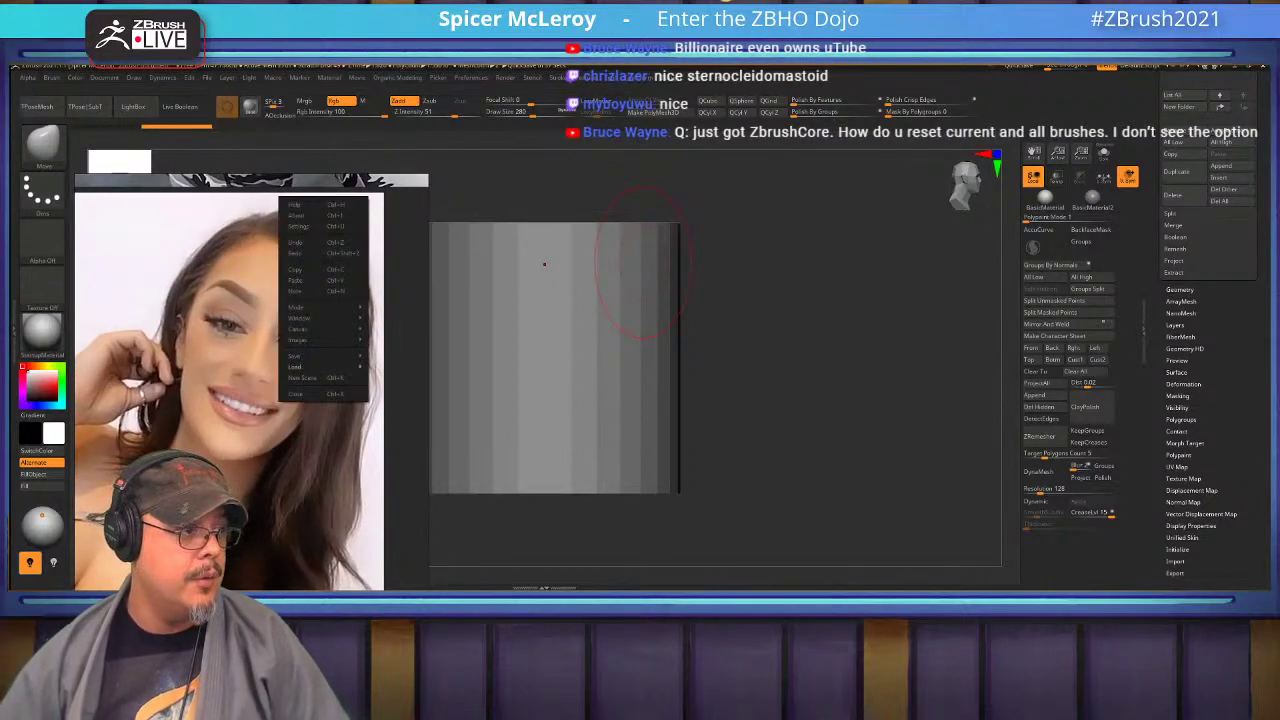
mouse_move(300, 367)
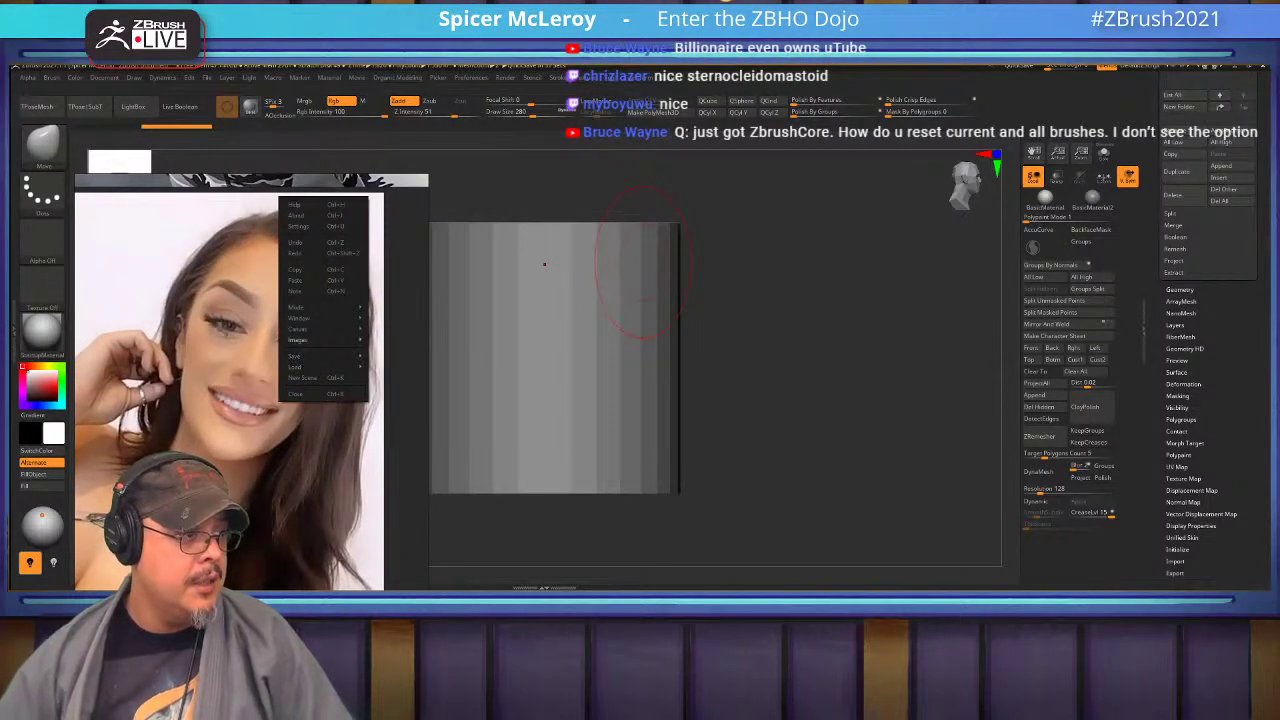
mouse_move(300, 340)
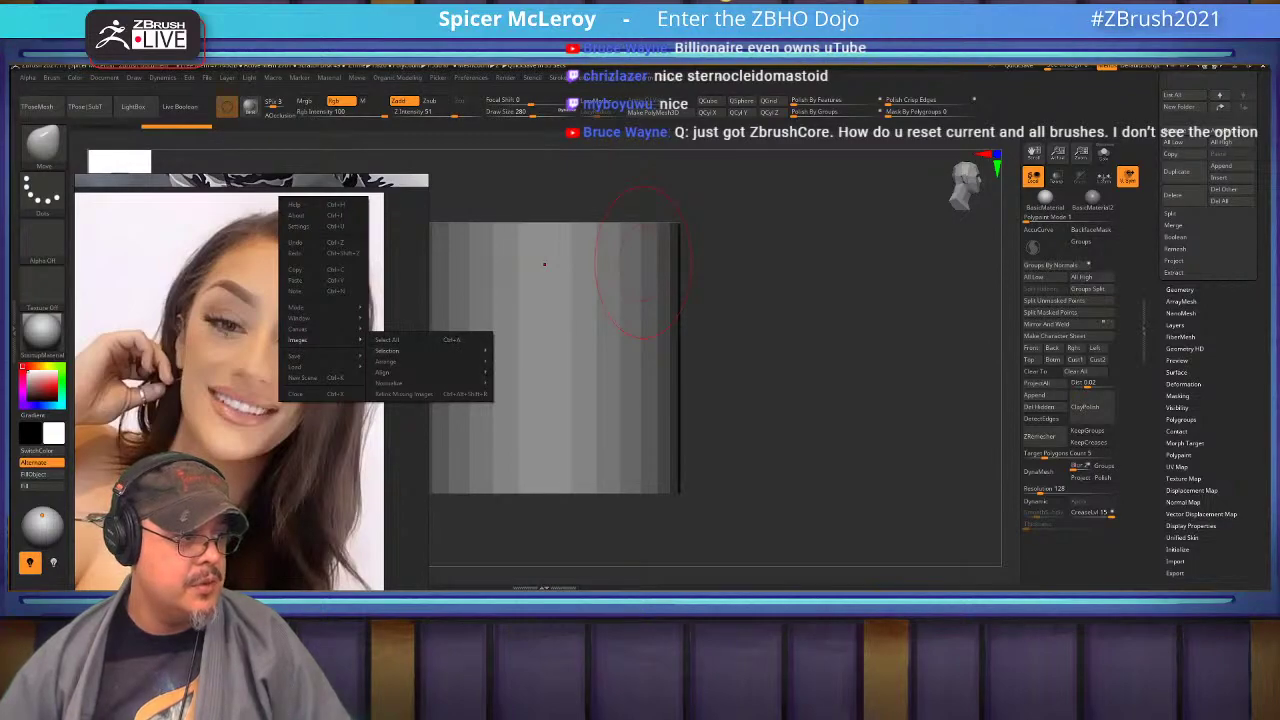
mouse_move(390, 351)
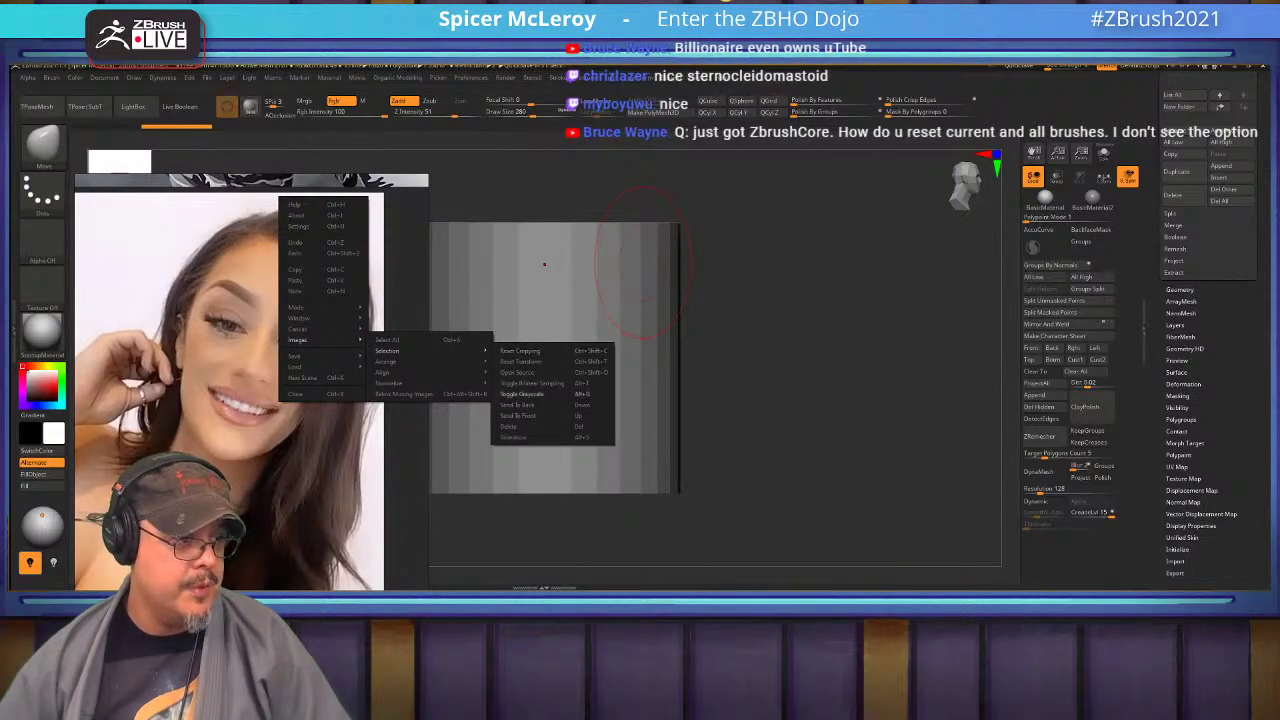
left_click(525, 372)
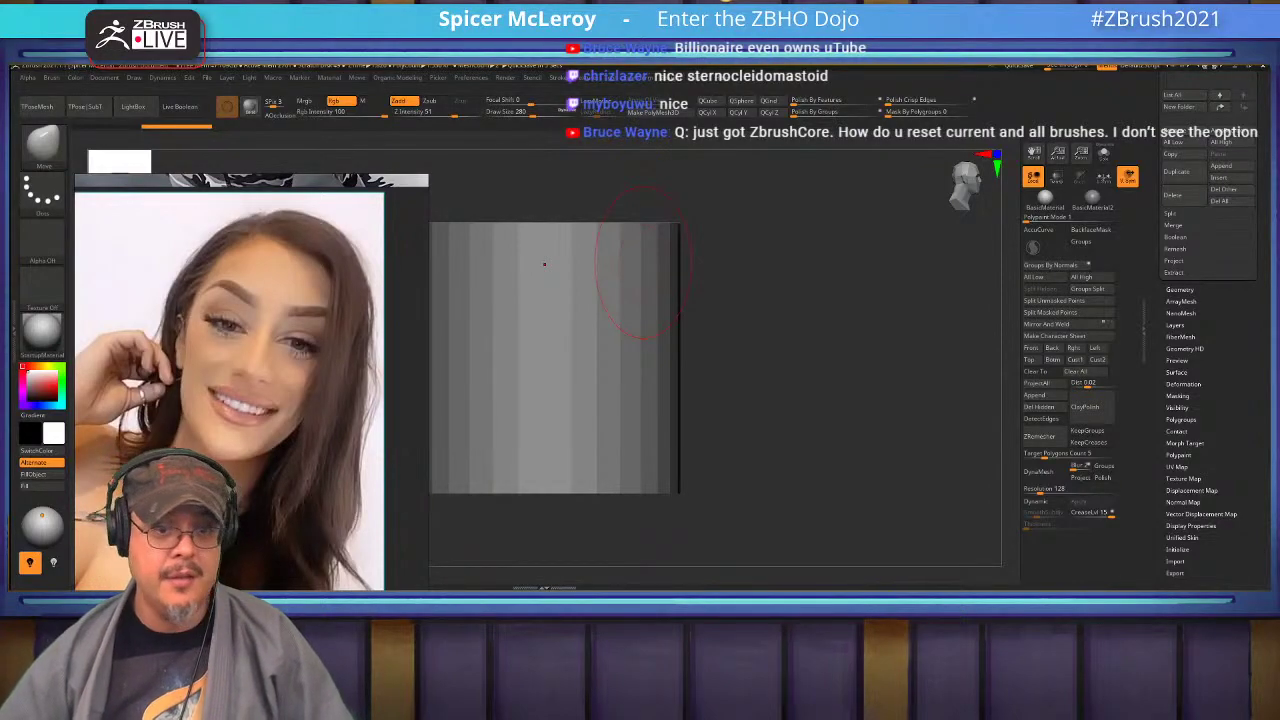
Import the face portrait from the project's ref folder as the texture map of the plane subtool.
left_click_drag(1240, 530, 1240, 159)
left_click(1183, 108)
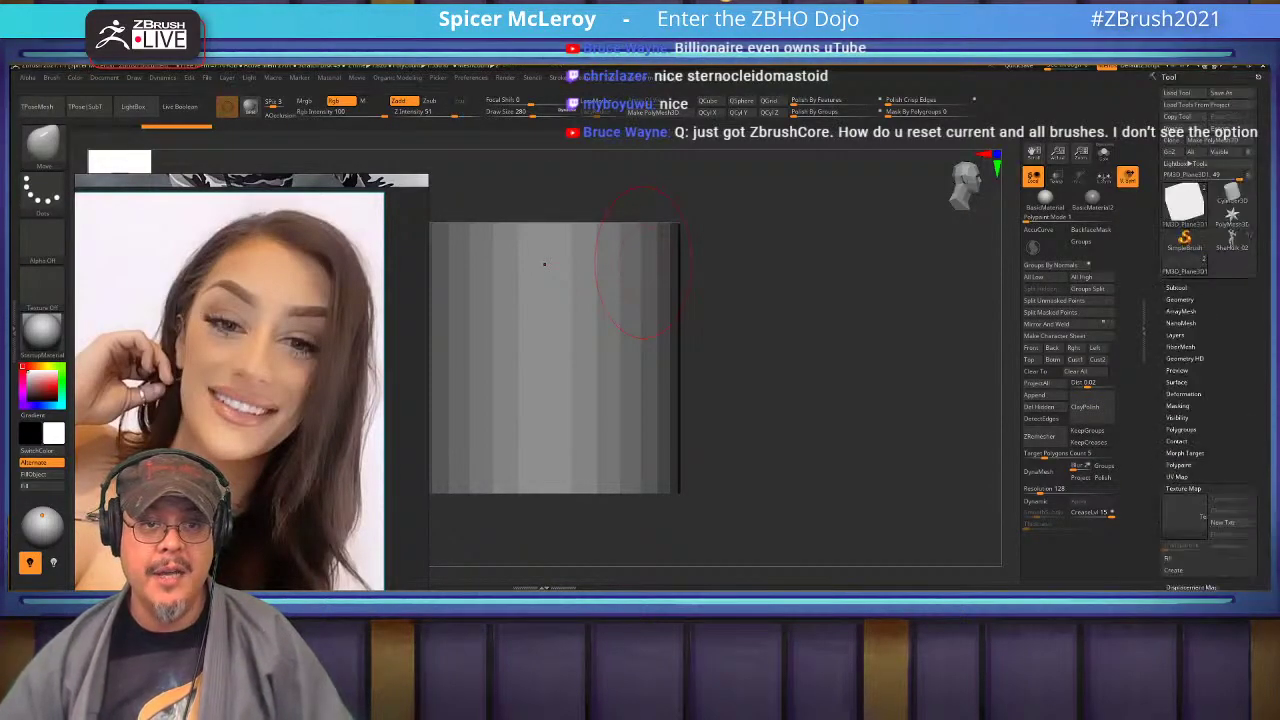
left_click_drag(1245, 250, 1245, 150)
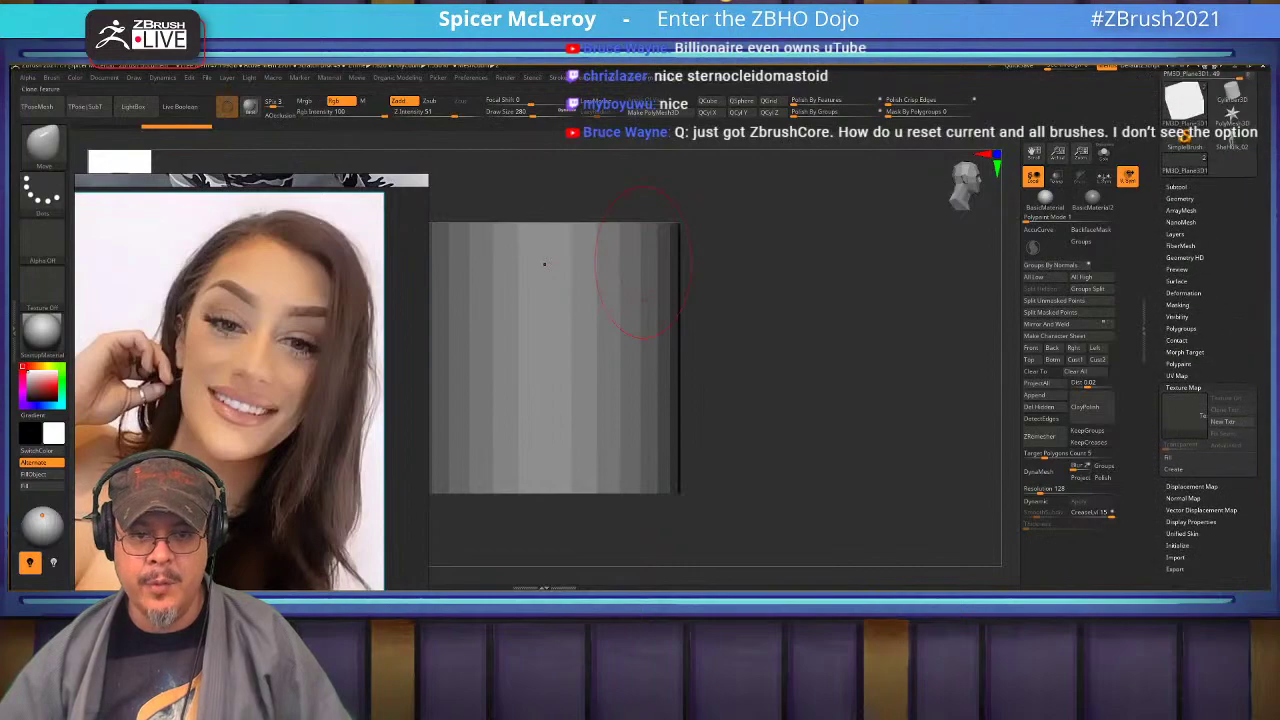
left_click(1184, 412)
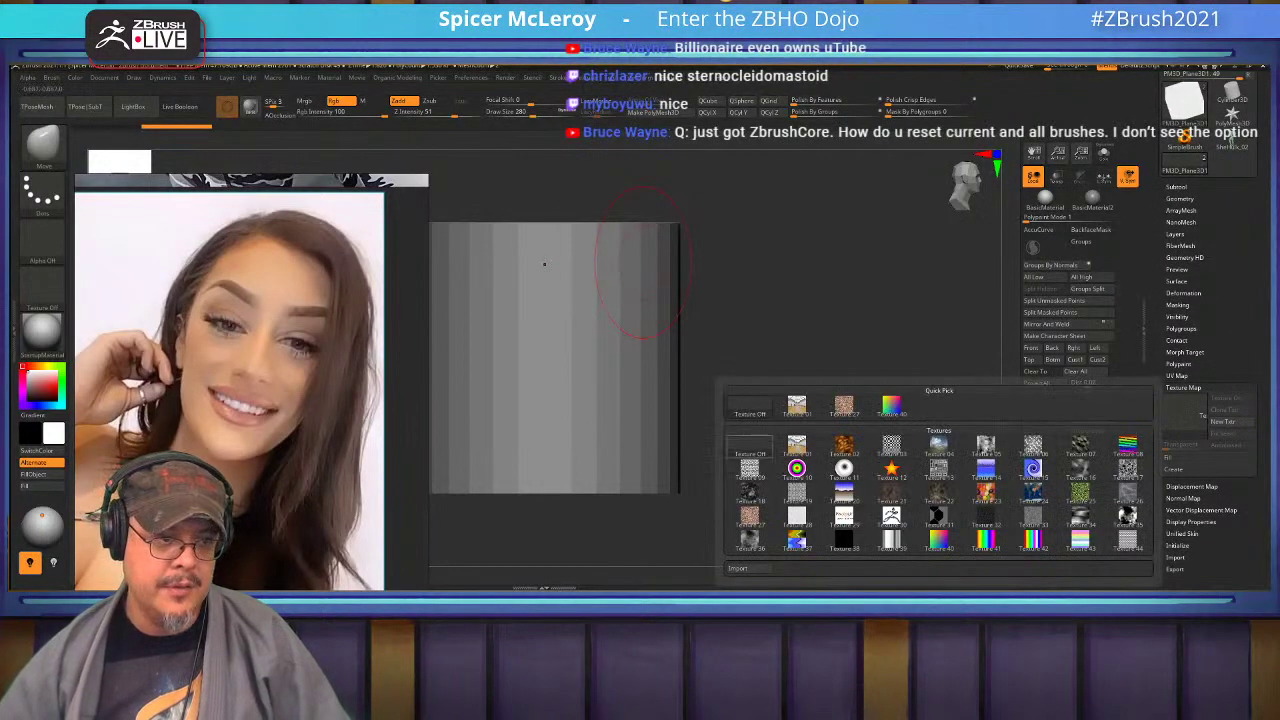
left_click(738, 568)
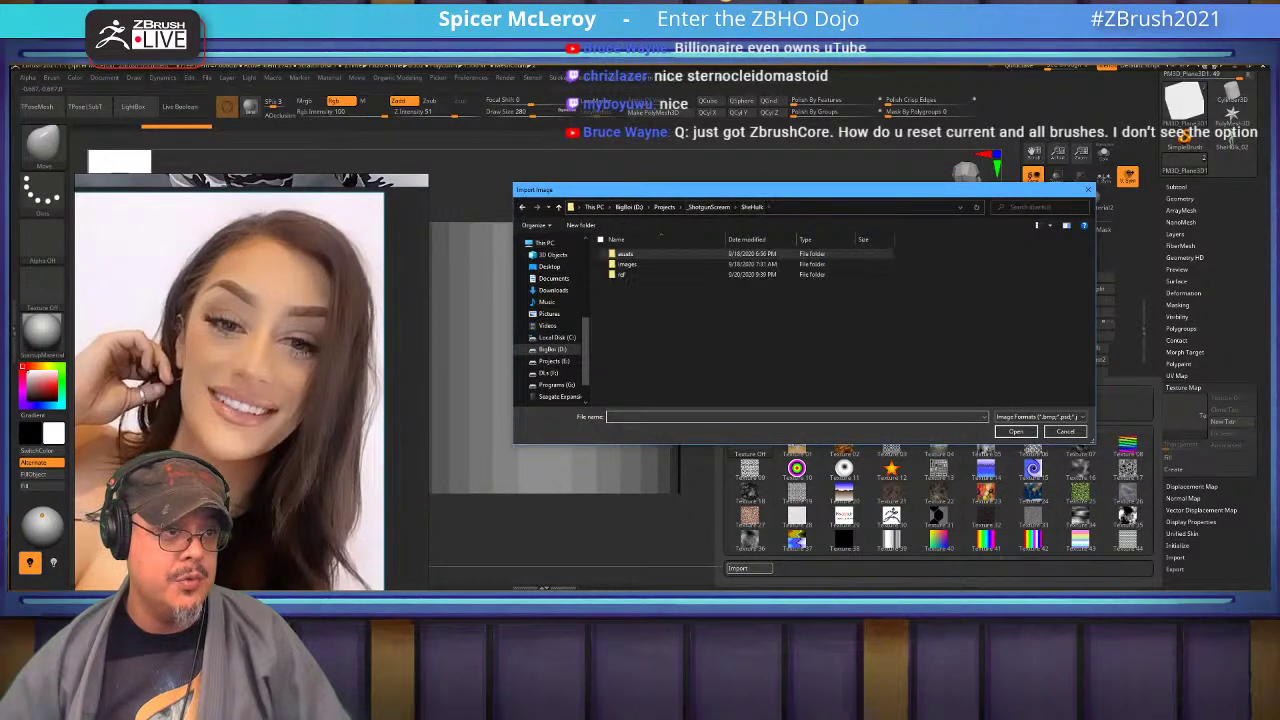
double_click(622, 274)
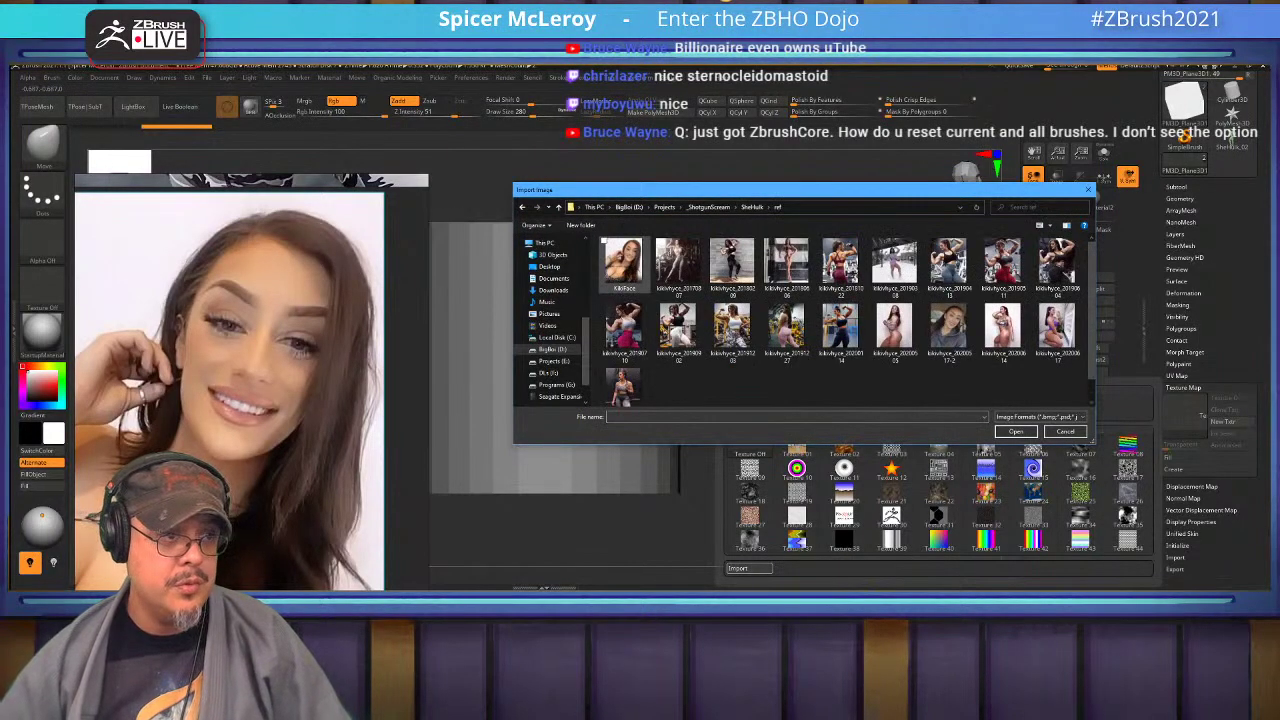
double_click(622, 265)
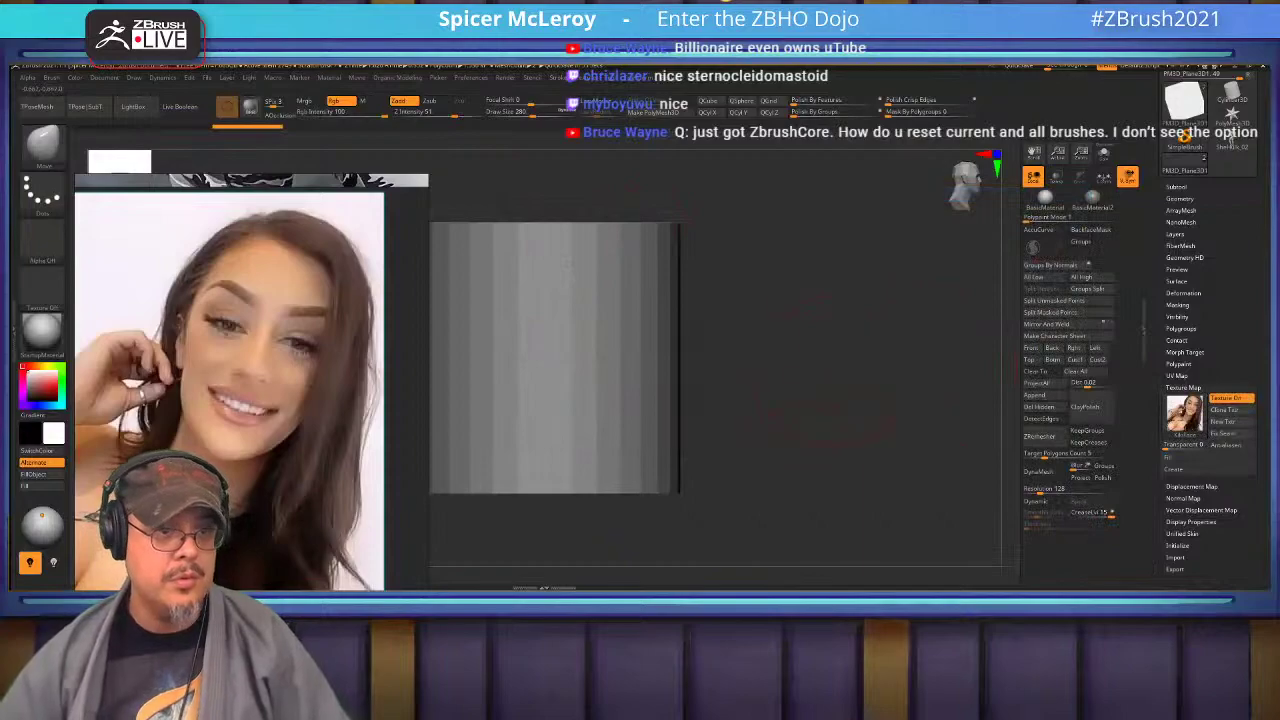
Solo the textured plane in front view and stretch it vertically to about 1.25 times to match the photo's proportions.
left_click(1103, 154)
left_click_drag(920, 345, 895, 371)
key("w")
left_click_drag(673, 401, 616, 338, "shift")
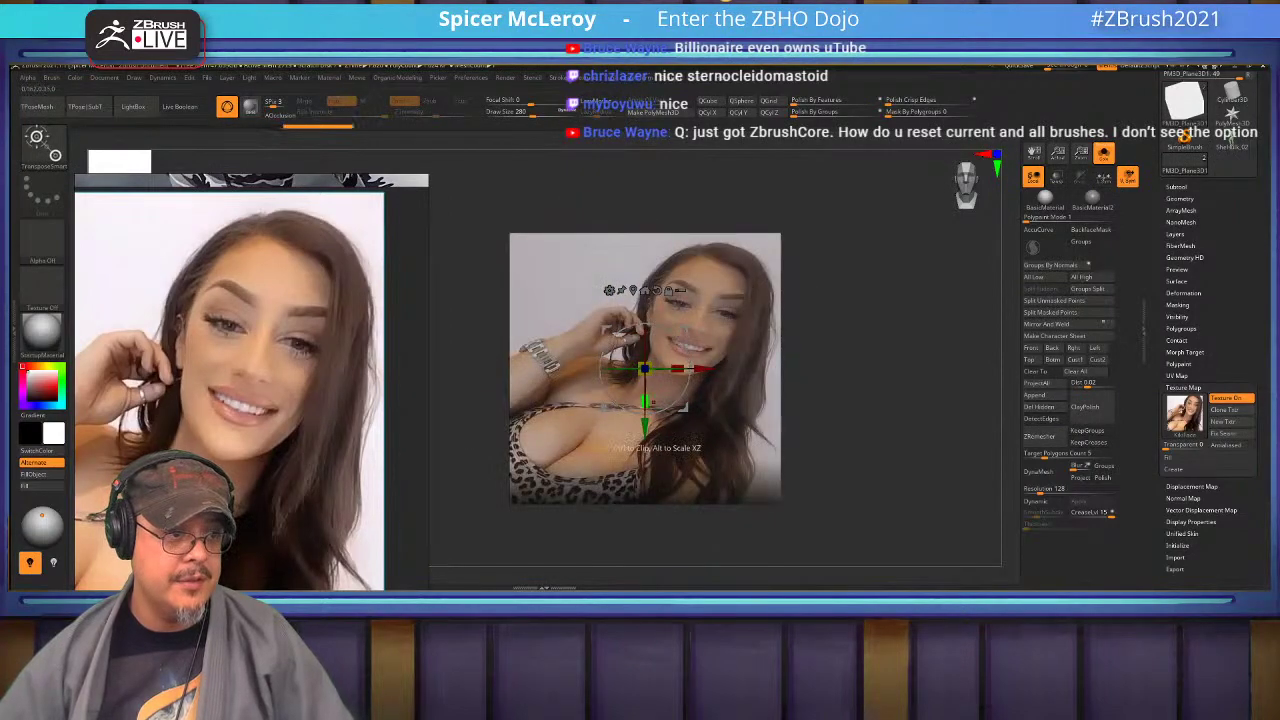
left_click_drag(645, 403, 645, 440)
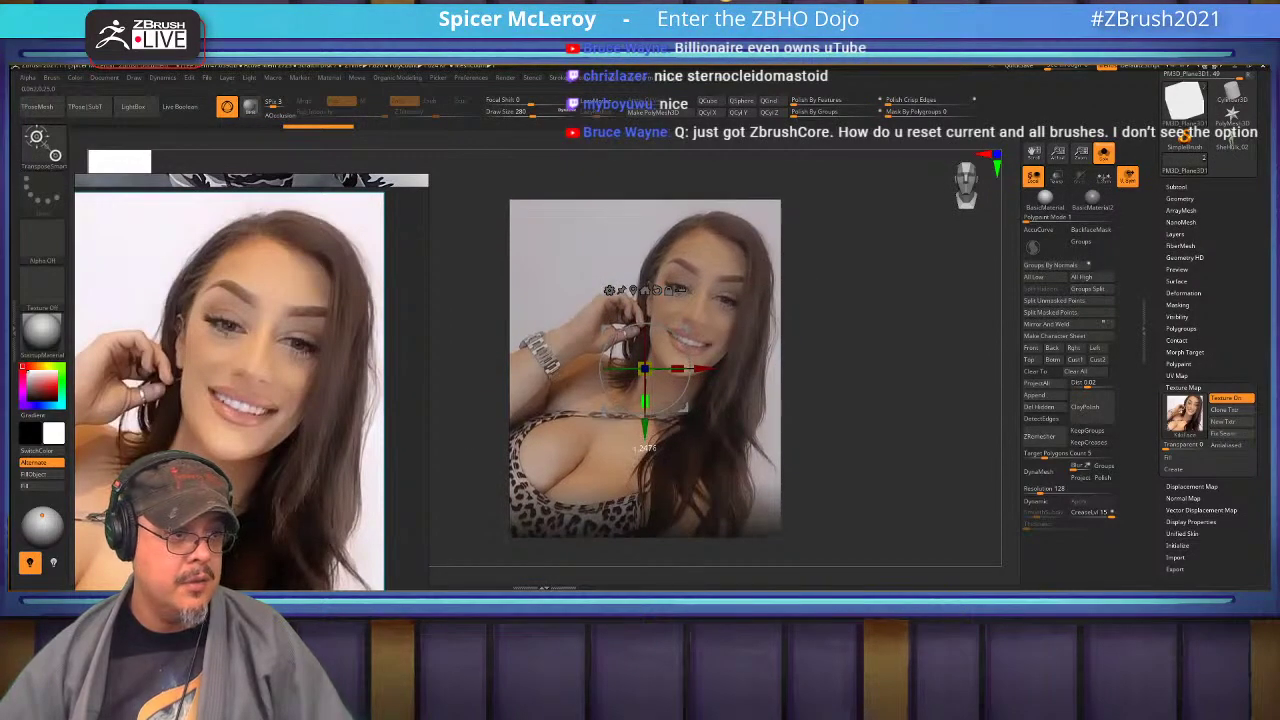
key("q")
Rotate the textured plane until the face is upright, with the gizmo pivot centred between the eyes and its orientation reset.
left_click_drag(840, 350, 787, 362, "alt")
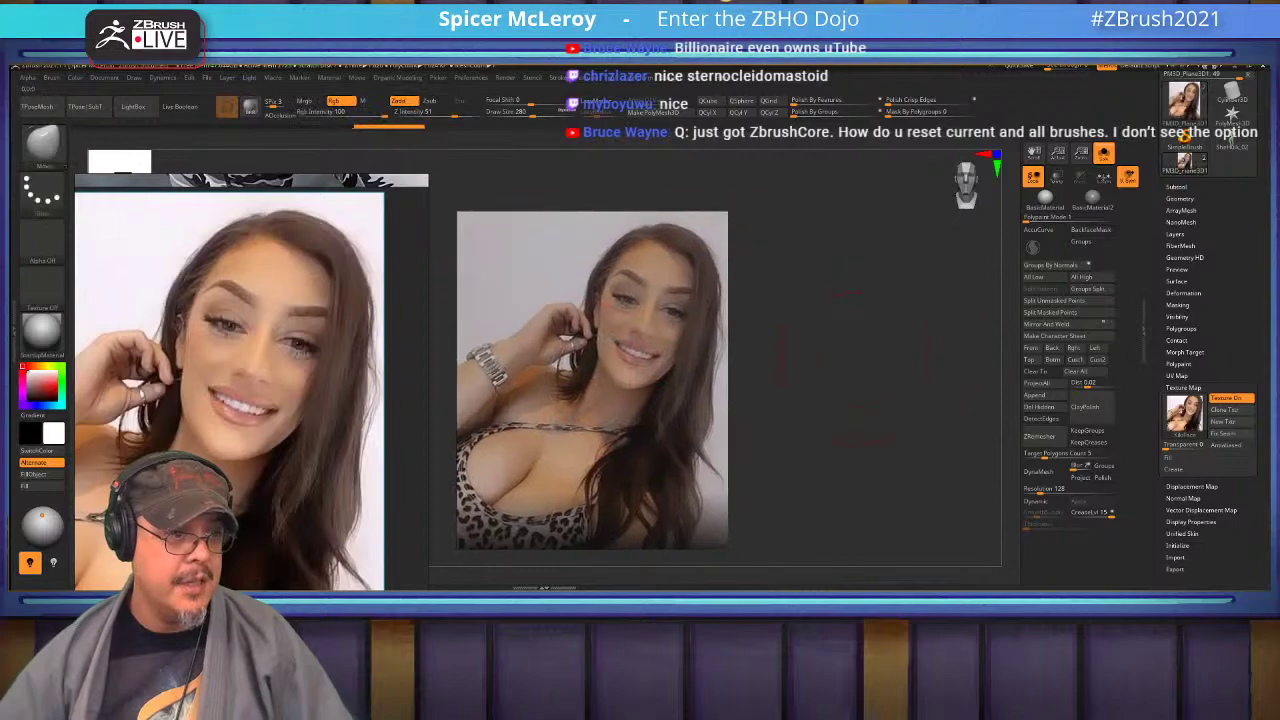
key("w")
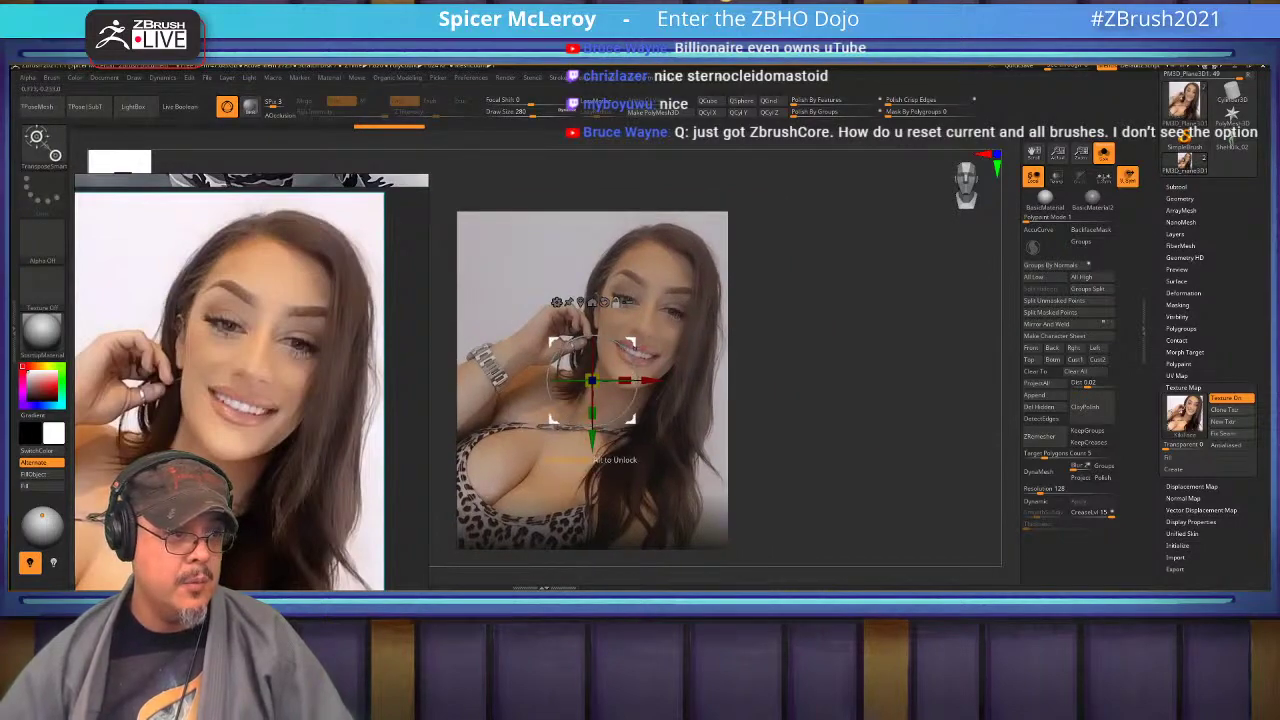
left_click_drag(592, 381, 669, 264, "alt")
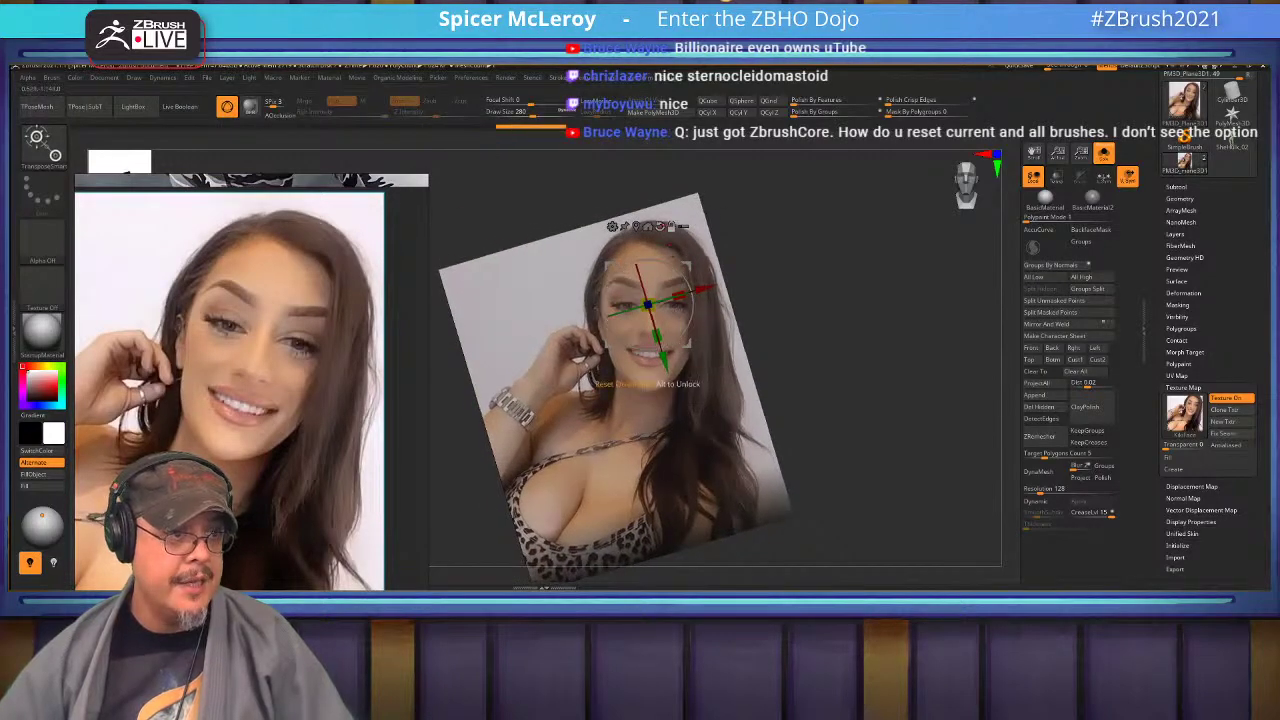
left_click(660, 227, "alt")
right_click_drag(540, 232, 420, 163, "ctrl")
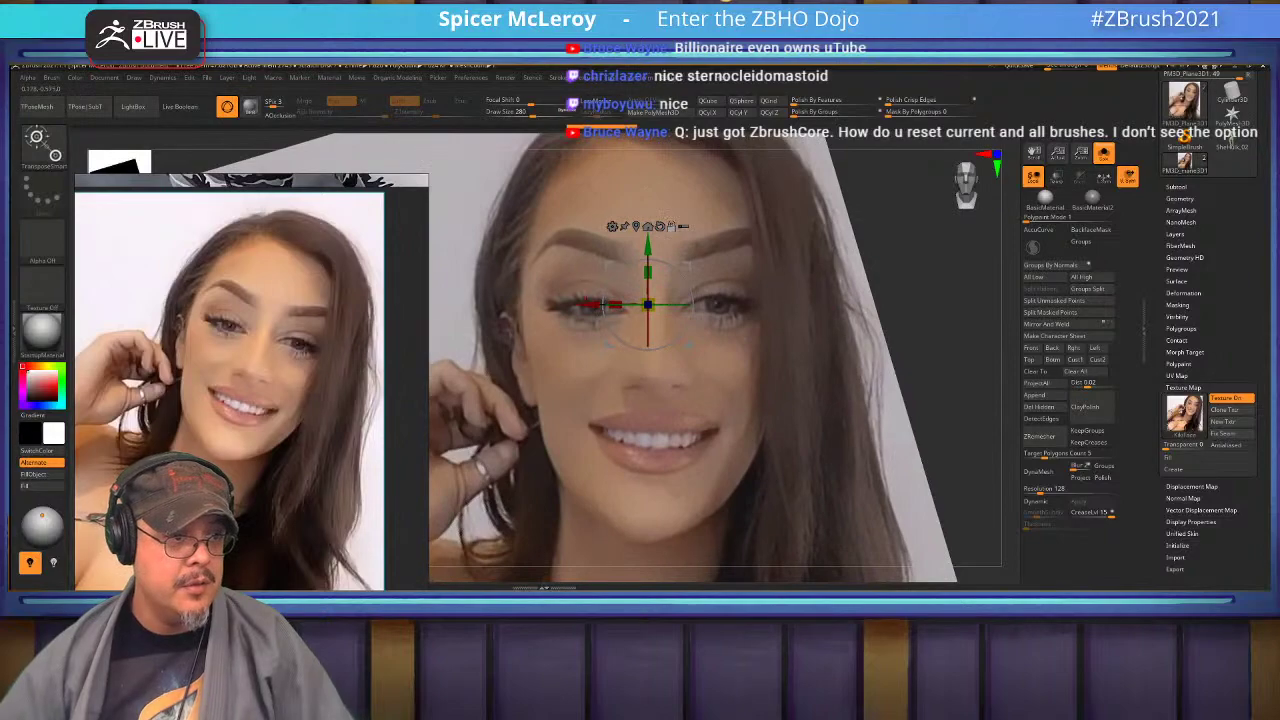
left_click_drag(604, 304, 611, 304, "alt")
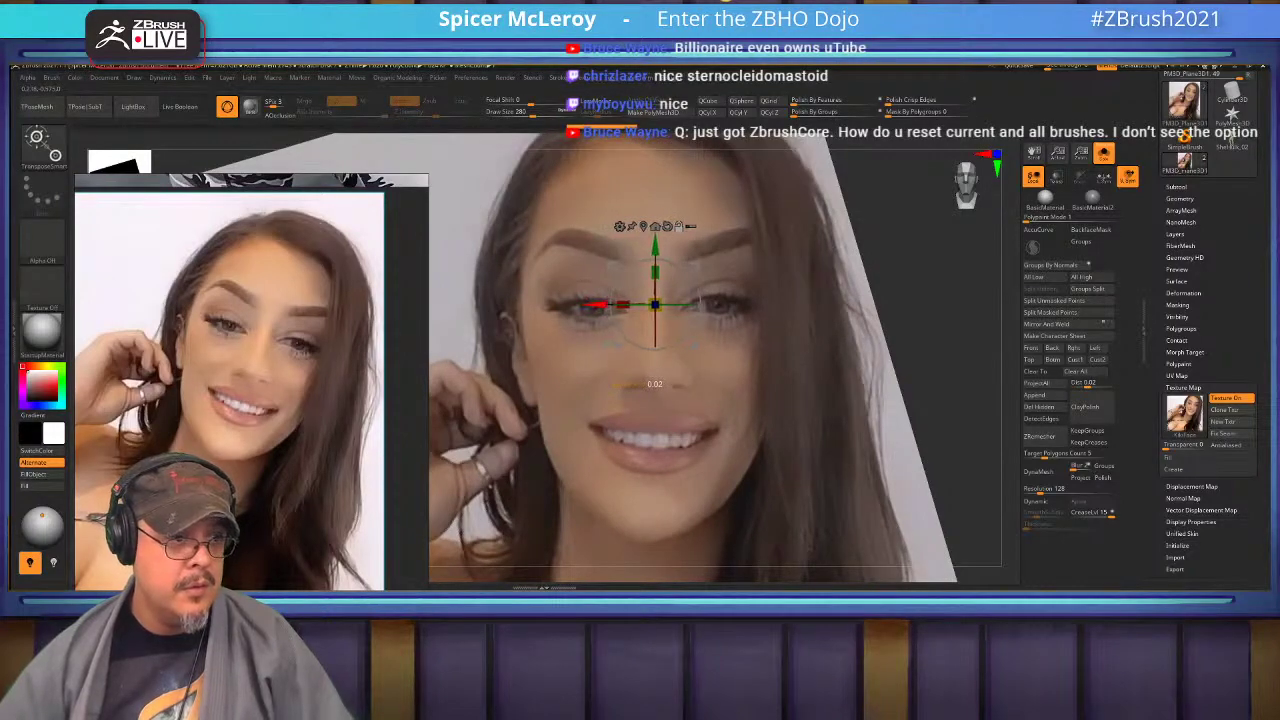
right_click_drag(520, 220, 560, 240, "ctrl")
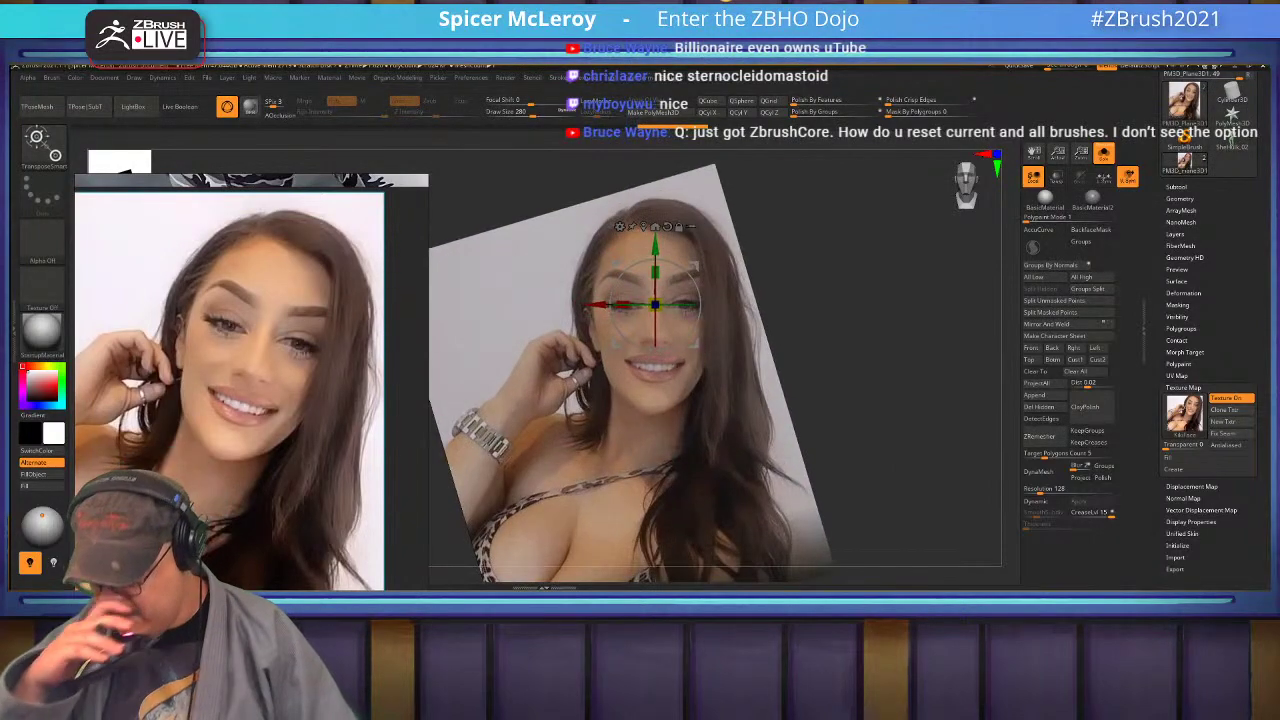
Show the cylinder again, send the plane to the world centre by its between-the-eyes pivot, and scale the plane up uniformly.
left_click(1103, 153)
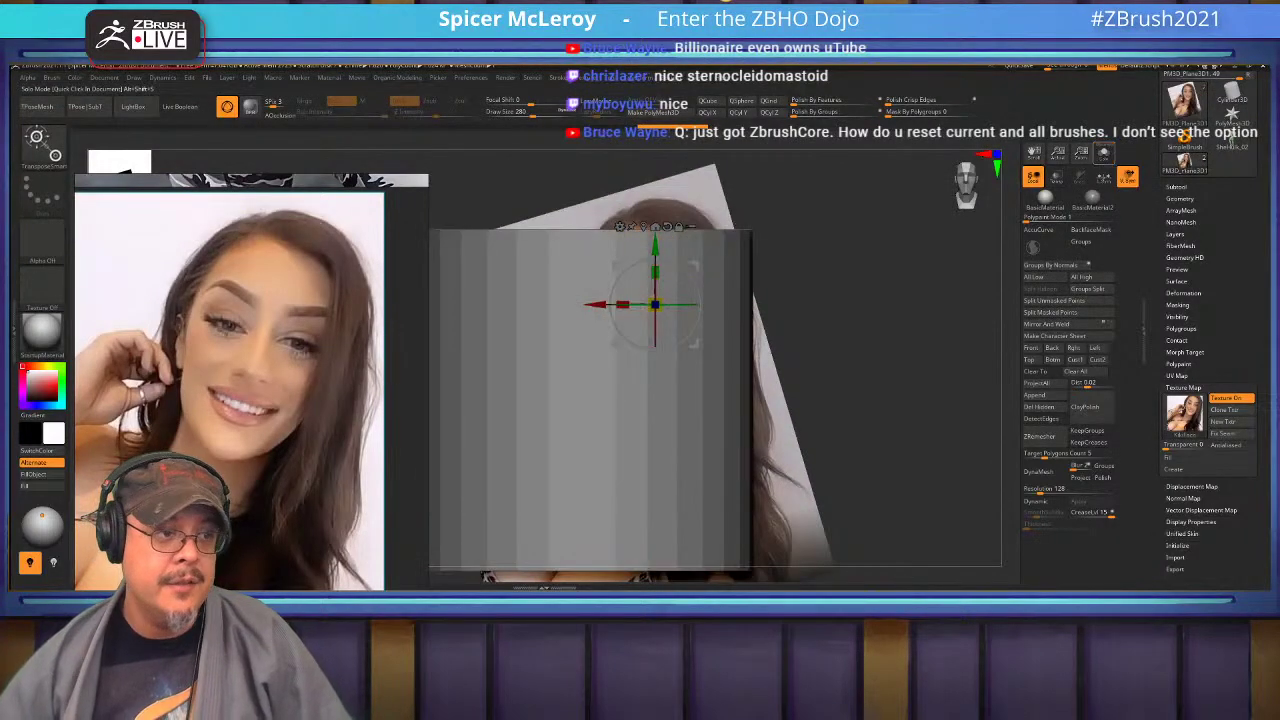
right_click_drag(840, 240, 920, 304, "ctrl")
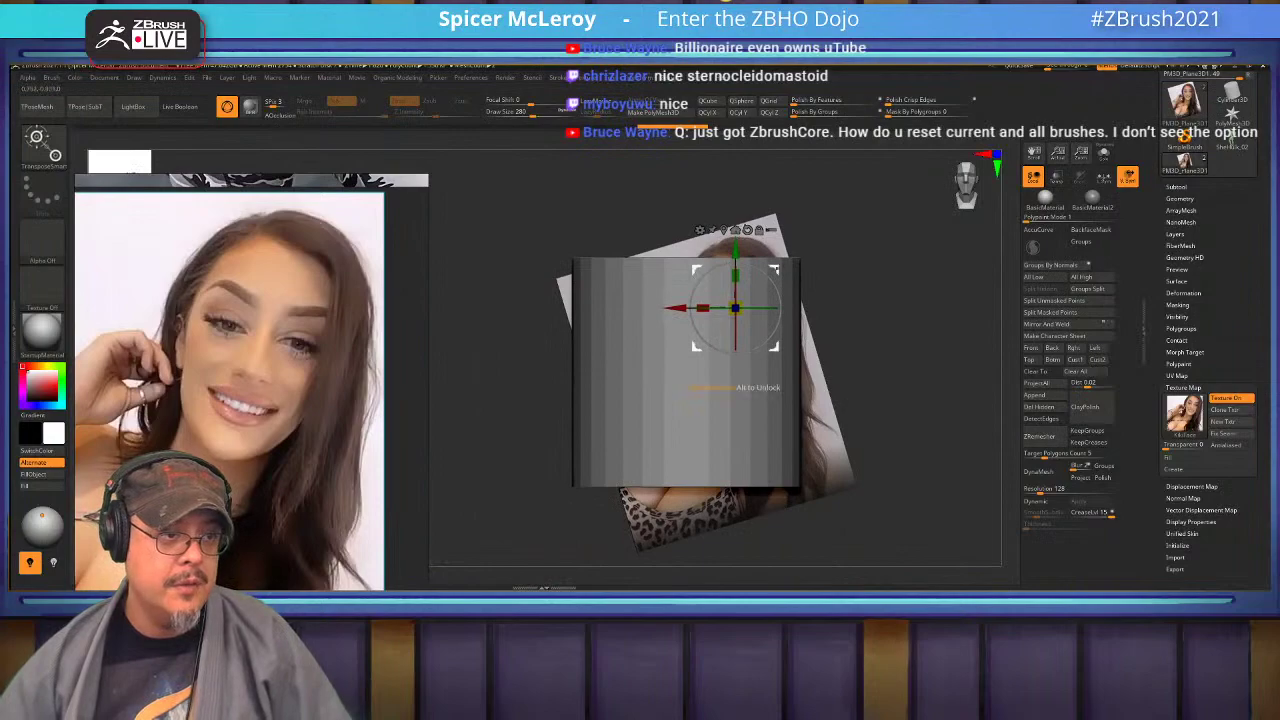
left_click(736, 231)
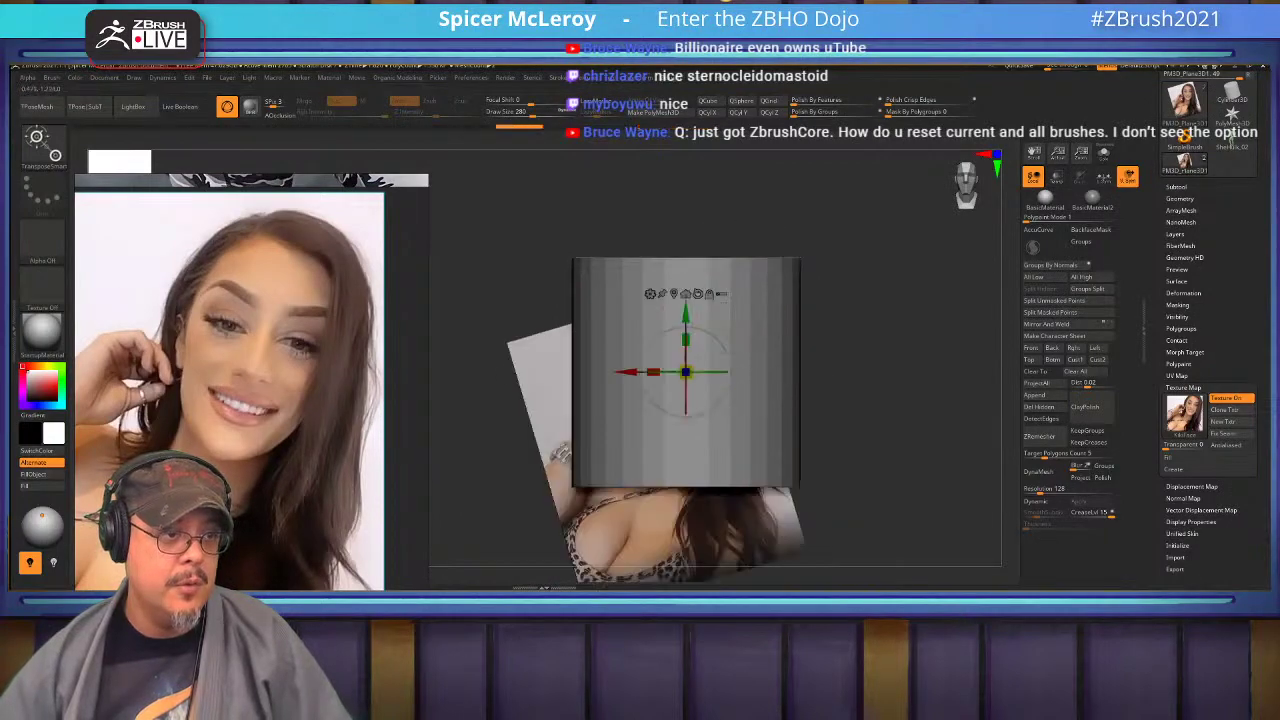
right_click_drag(650, 444, 652, 380, "alt")
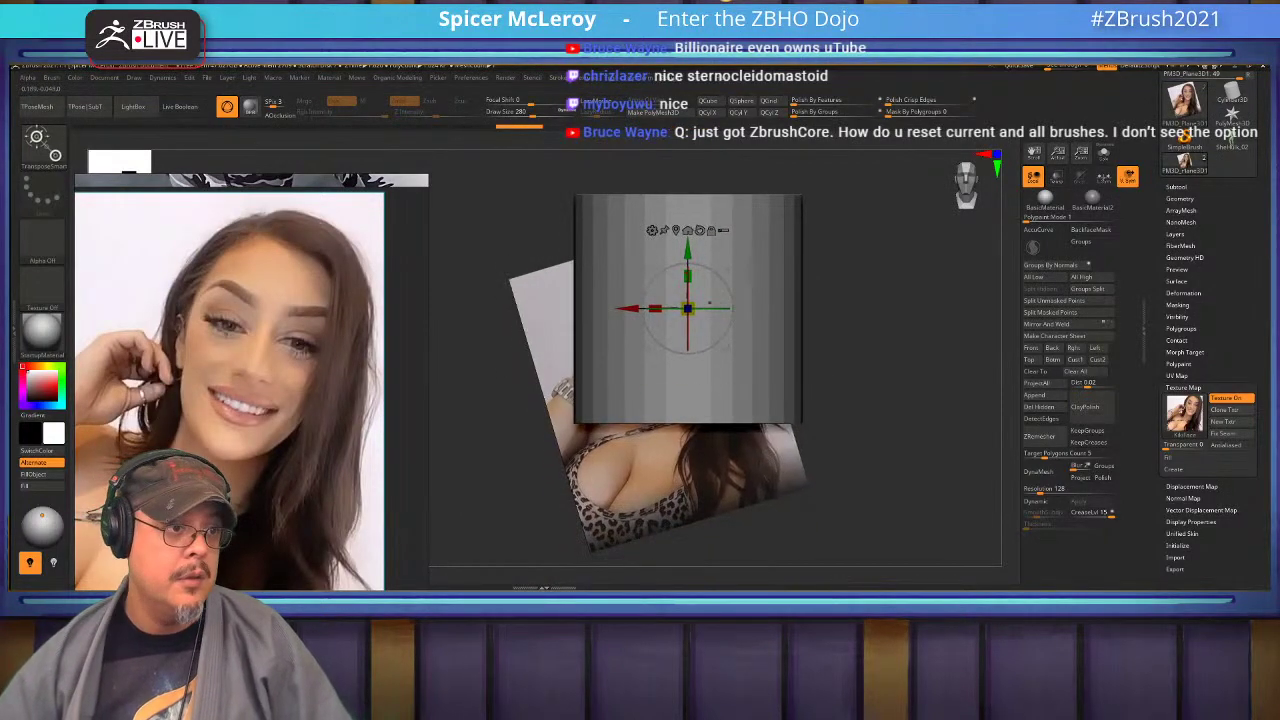
left_click_drag(690, 308, 731, 308)
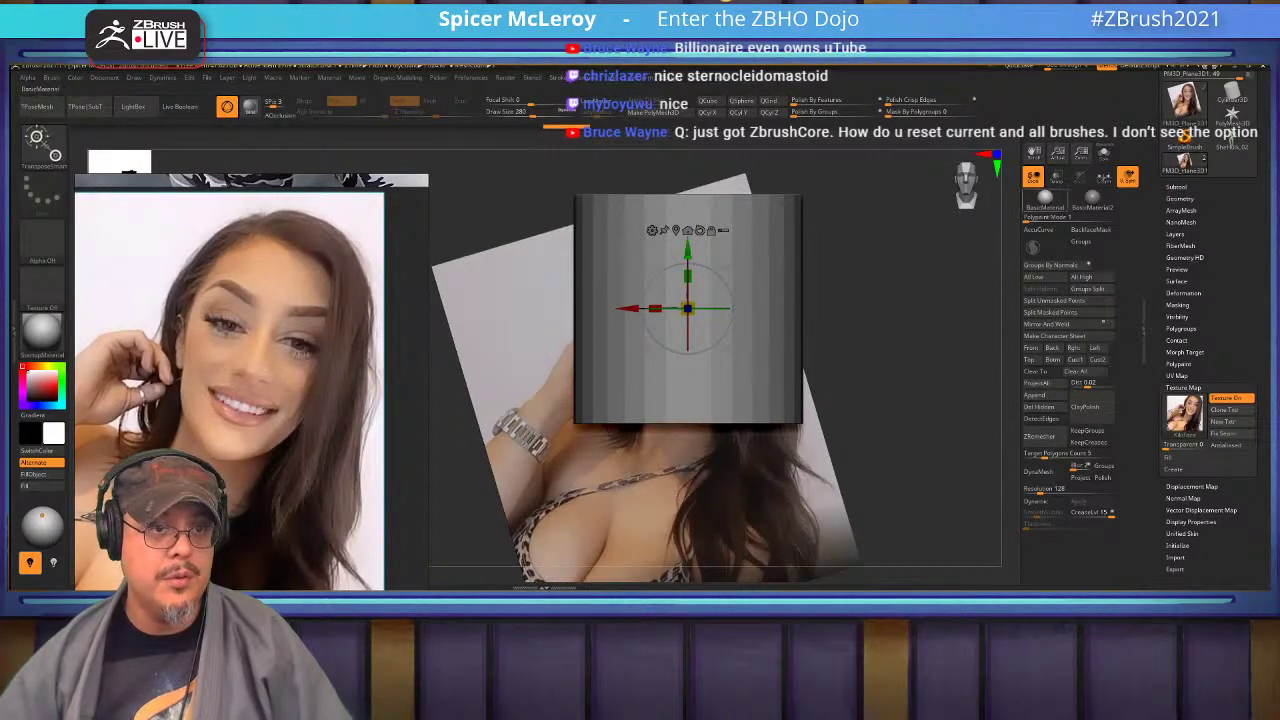
Turn on Transparency with Ghost off, make the cylinder the active subtool, and choose the ClayBuildup brush.
left_click(966, 190)
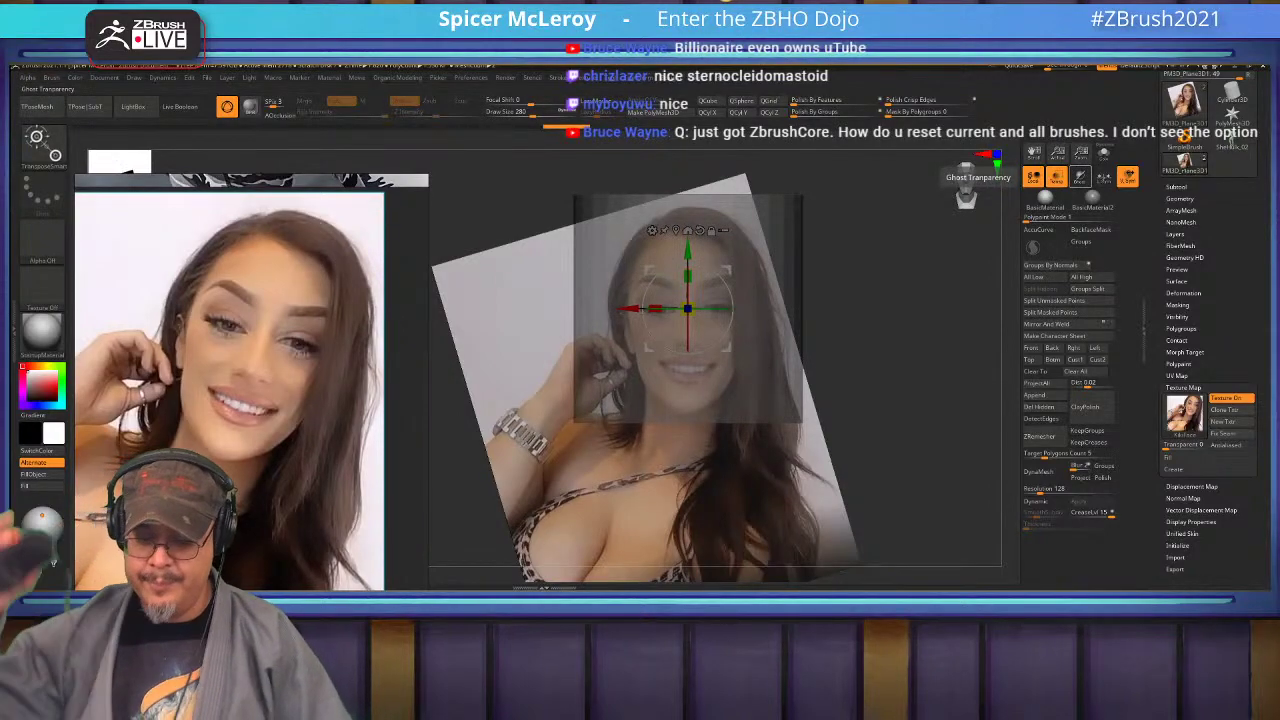
key("q")
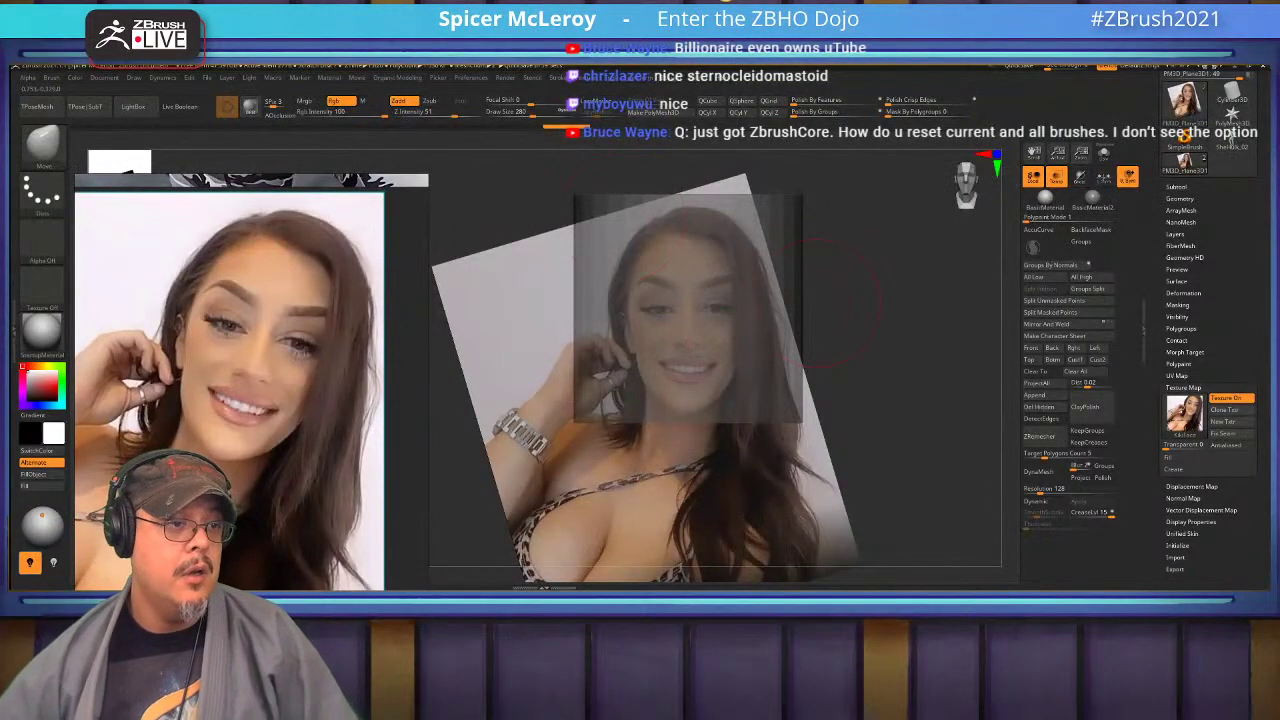
left_click(775, 270, "alt")
right_click_drag(775, 270, 801, 272, "alt")
key("b")
key("c")
key("b")
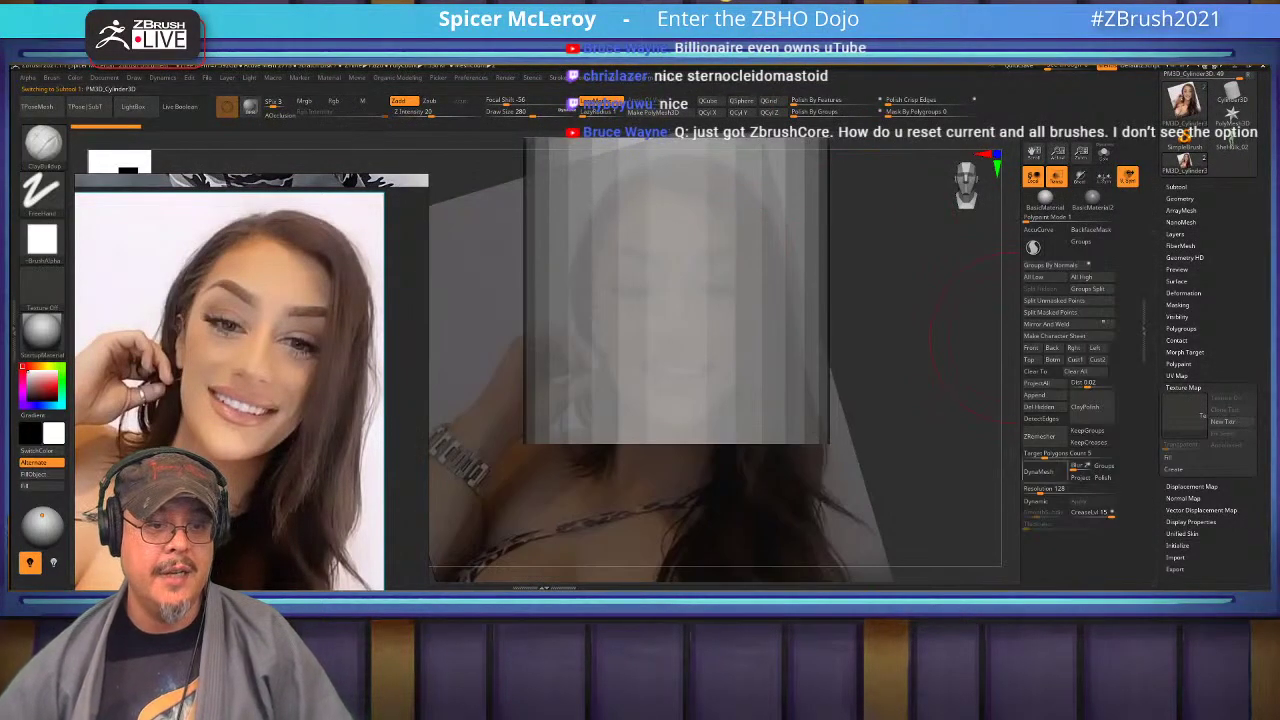
Undo the first DynaMesh of the cylinder and run DynaMesh again at a resolution of 32.
left_click(1039, 471)
key("ctrl+z")
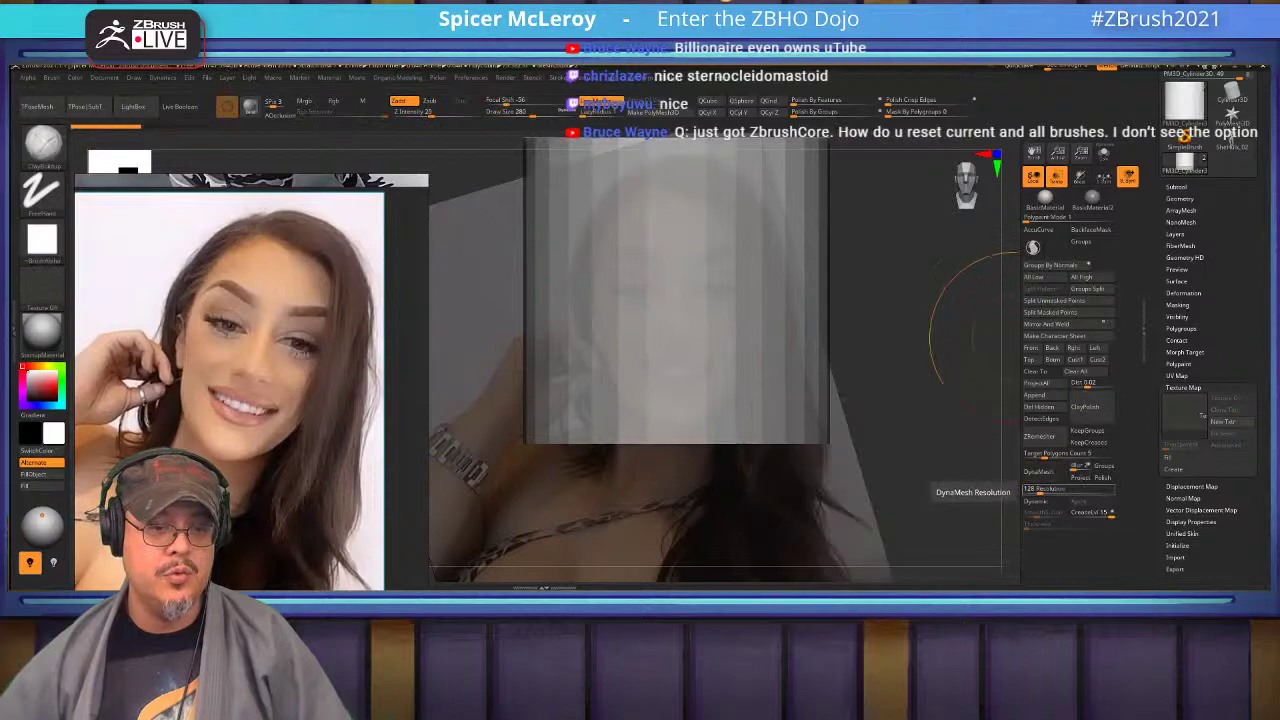
left_click(1035, 489)
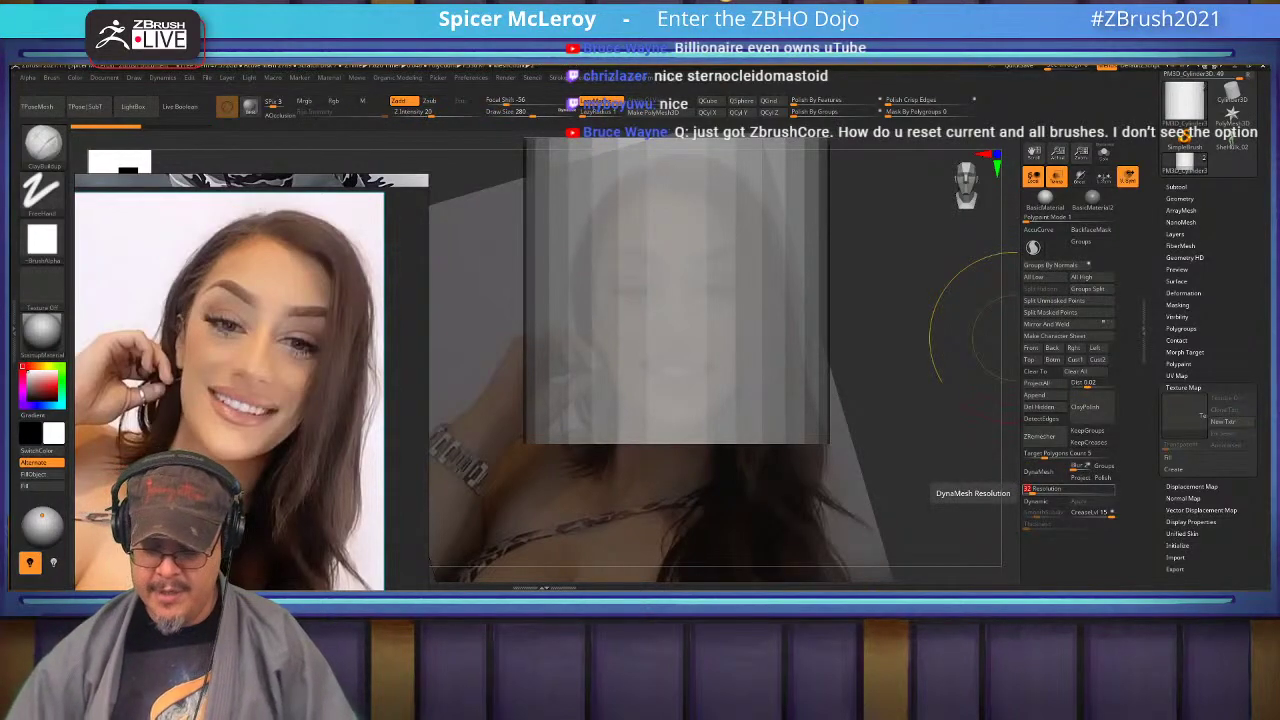
left_click(1039, 471)
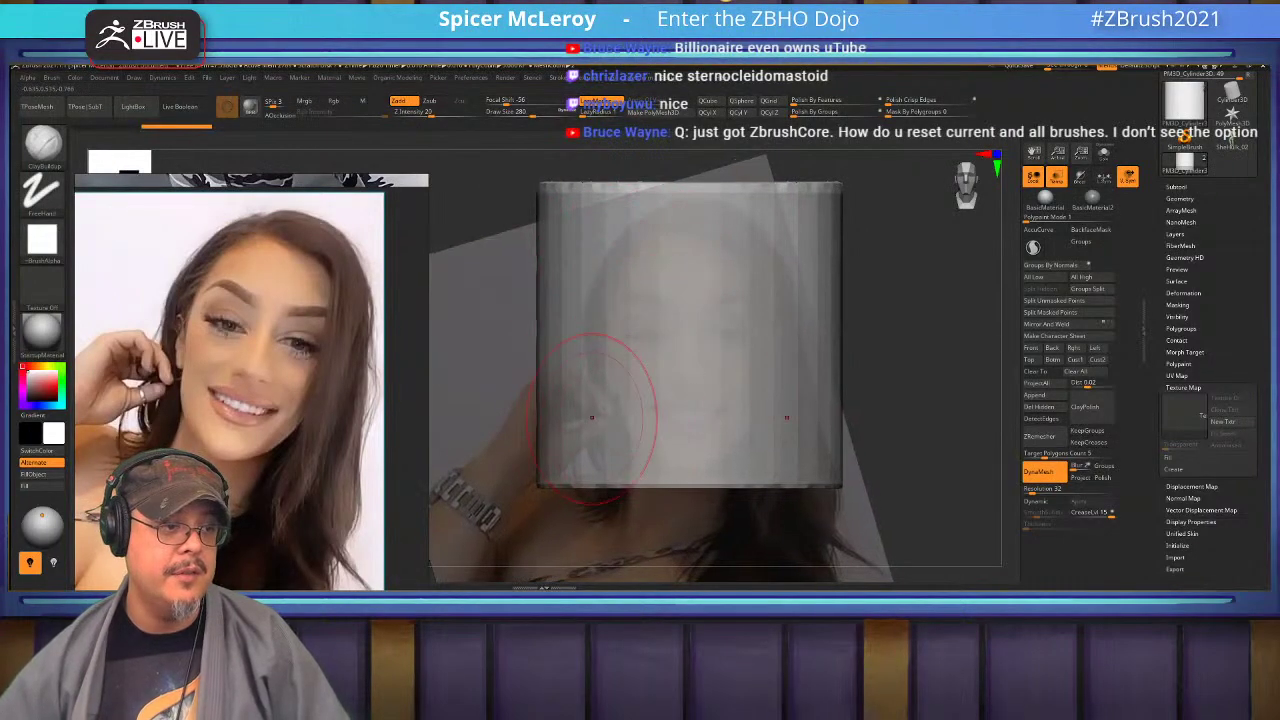
Switch to the Move brush, scale the cylinder narrower in width with the gizmo, and reduce its depth from the side view.
key("b")
key("m")
key("v")
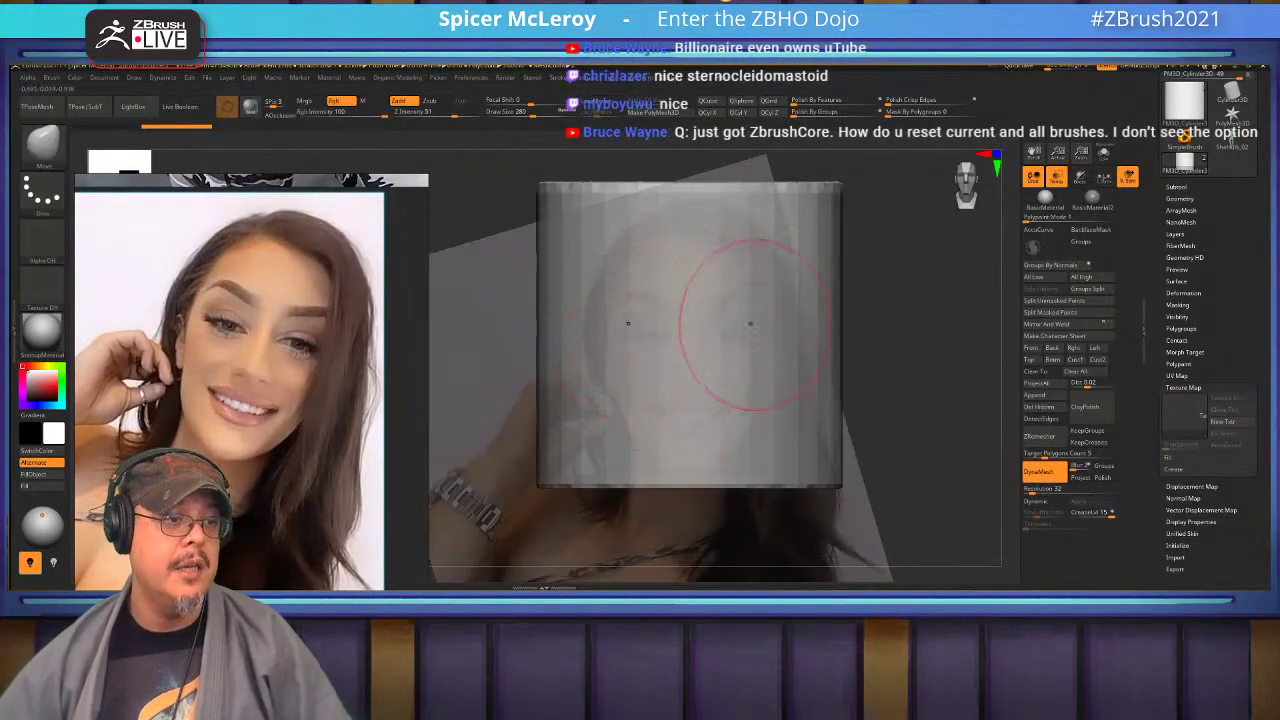
key("w")
left_click_drag(656, 334, 691, 334)
left_click_drag(850, 345, 930, 345, "shift")
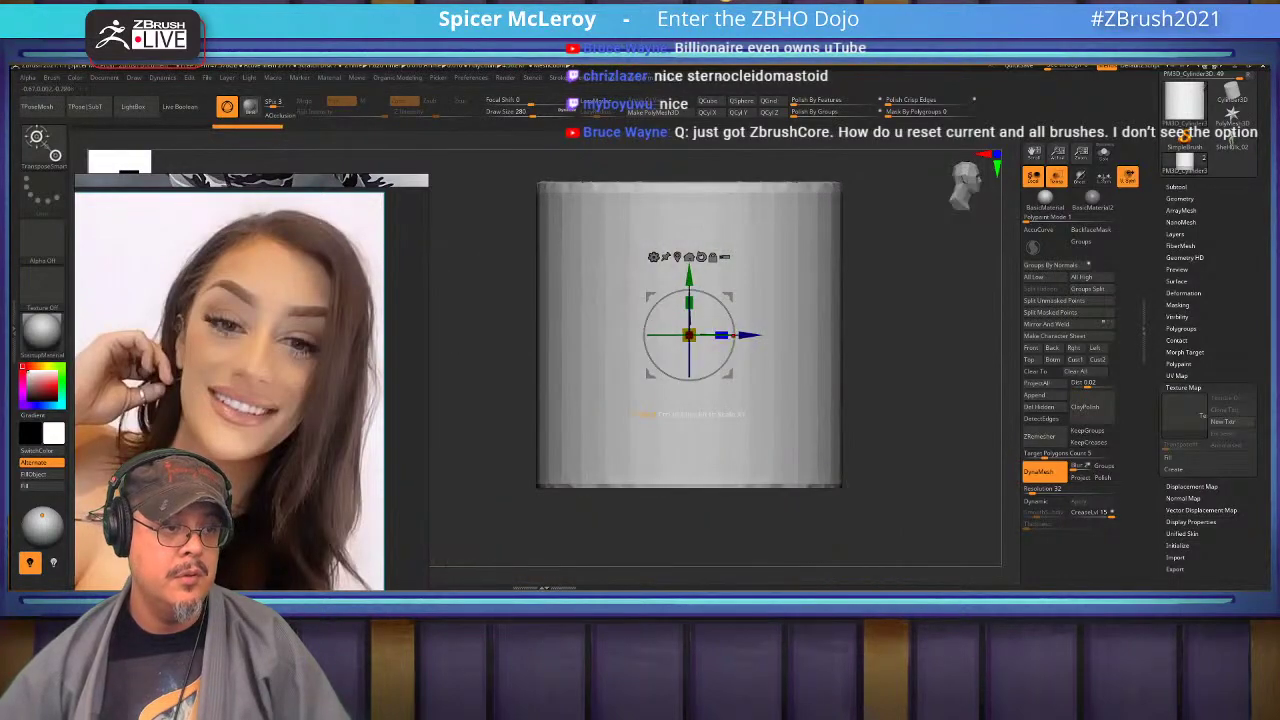
left_click_drag(721, 335, 706, 335)
key("q")
mouse_move(930, 345)
left_mouse_down("shift")
mouse_move(850, 345)
mouse_move(864, 383)
left_mouse_up("shift")
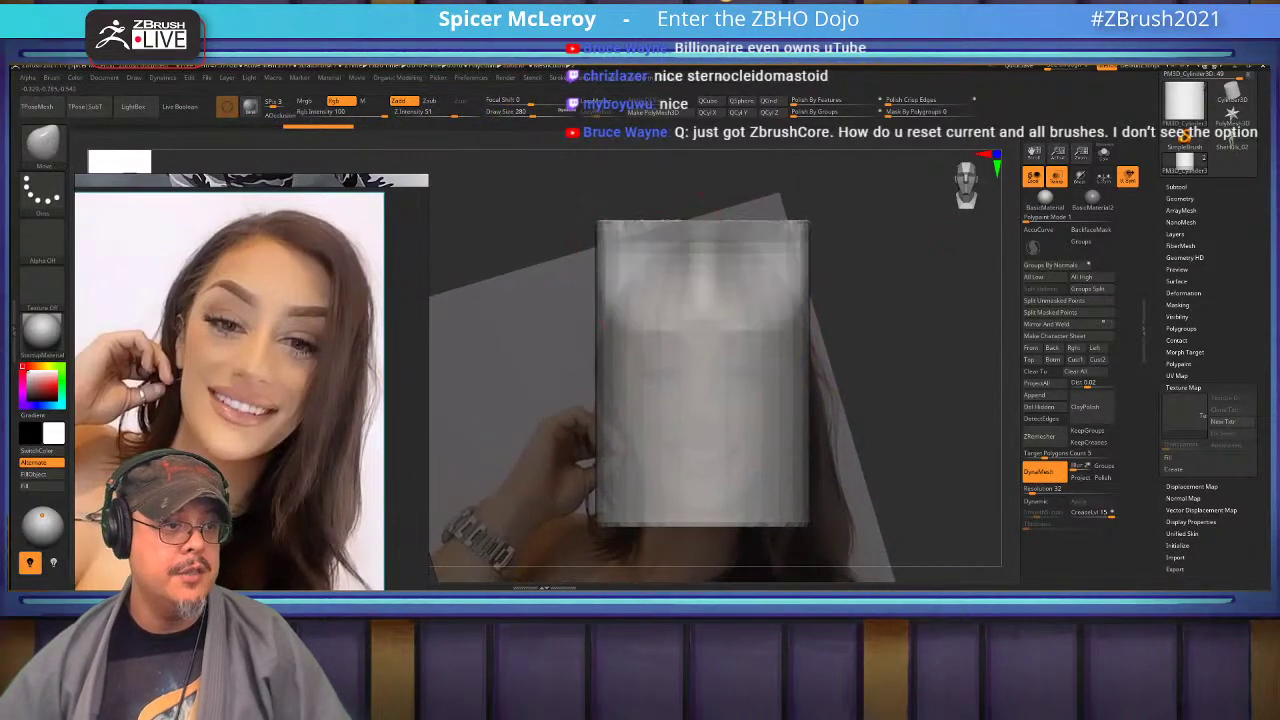
Choose the ClayBuildup brush, build up the cylinder's top edges into a rounded crown, and update the DynaMesh.
key("b")
key("c")
key("b")
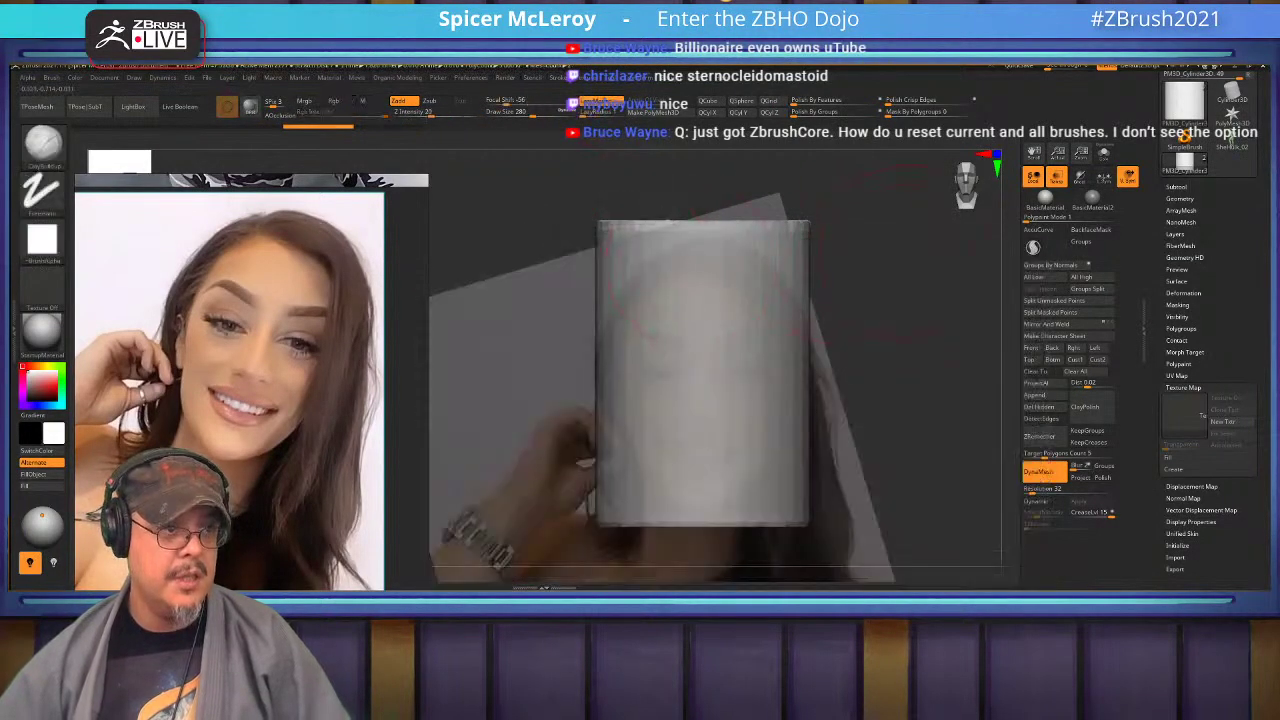
left_click_drag(540, 215, 550, 250)
mouse_move(645, 235)
left_mouse_down()
mouse_move(590, 245)
mouse_move(575, 190)
mouse_move(600, 225)
mouse_move(585, 215)
mouse_move(590, 260)
left_mouse_up()
left_click_drag(863, 257, 890, 285, "ctrl")
mouse_move(890, 285)
left_mouse_down()
mouse_move(875, 280)
mouse_move(800, 325)
left_mouse_up()
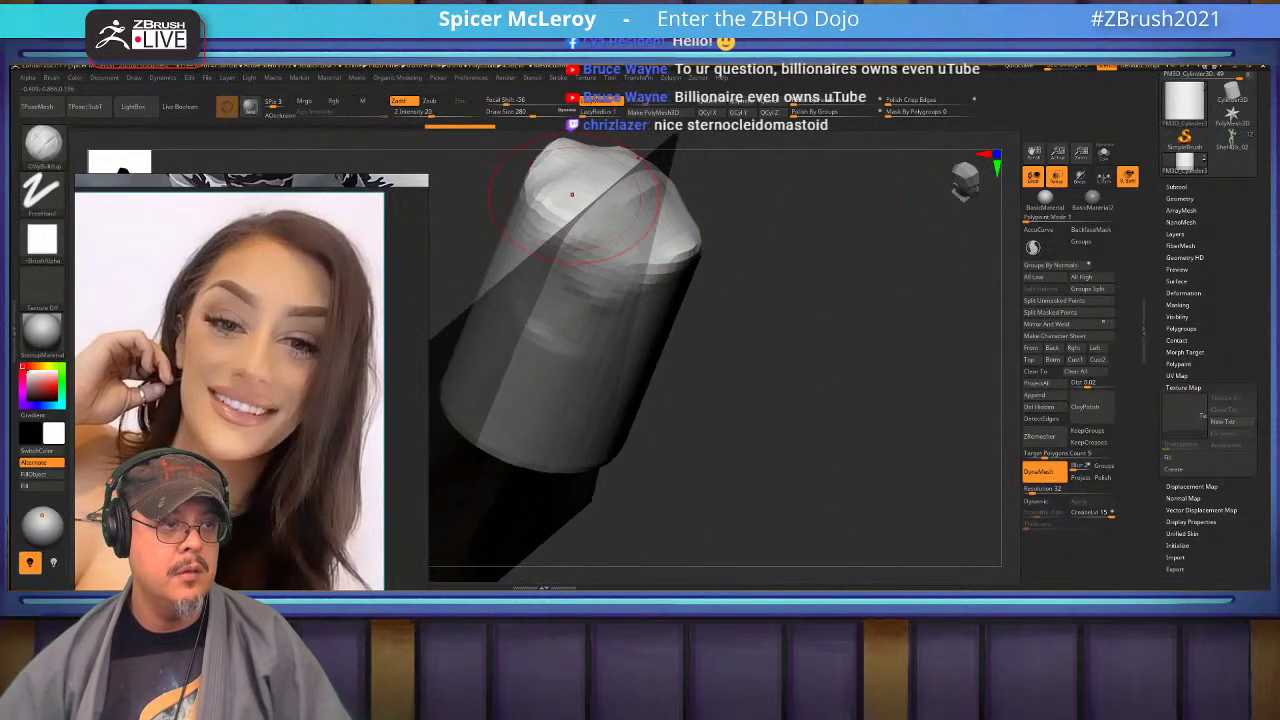
mouse_move(571, 194)
left_mouse_down()
mouse_move(575, 170)
mouse_move(610, 270)
mouse_move(677, 252)
left_mouse_up()
Select the photo plane, move it back along its depth axis by about 0.94 behind the cylinder, and make the cylinder active again.
mouse_move(770, 330)
left_mouse_down("shift")
mouse_move(790, 230)
mouse_move(860, 240)
left_mouse_up("shift")
left_click_drag(580, 560, 649, 447, "alt")
left_click(646, 448, "alt")
key("w")
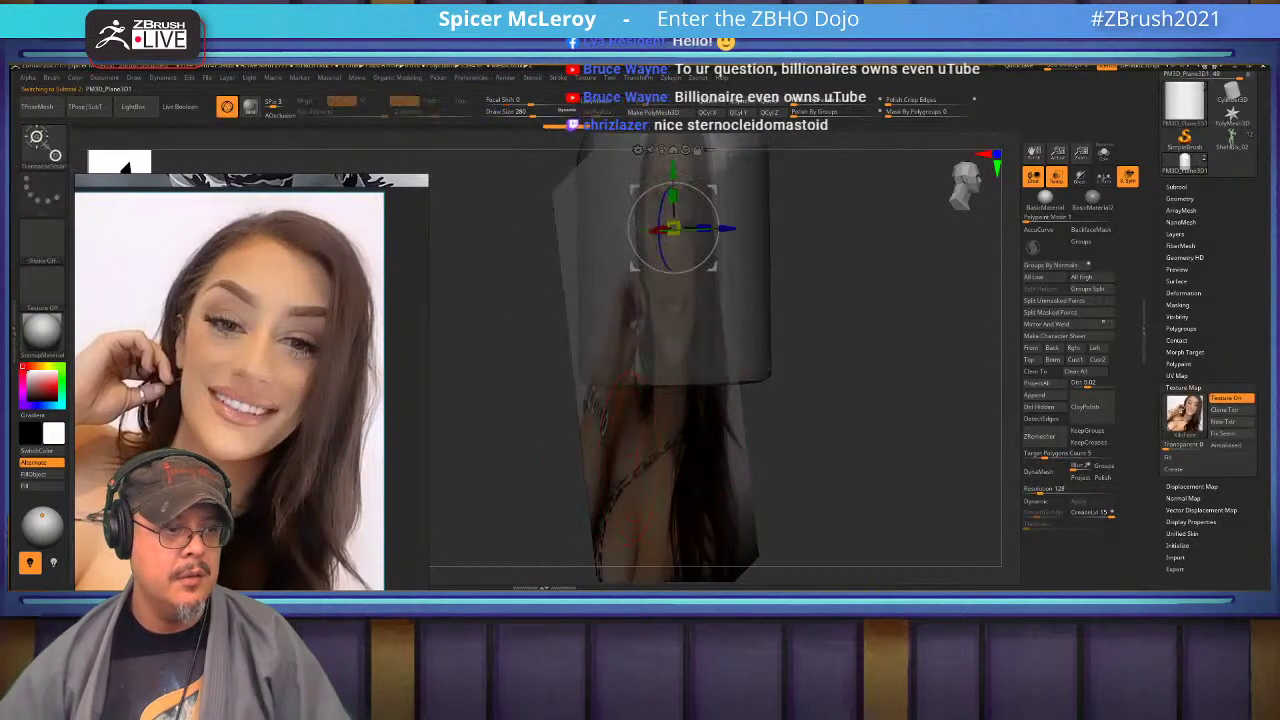
left_click_drag(728, 229, 592, 229)
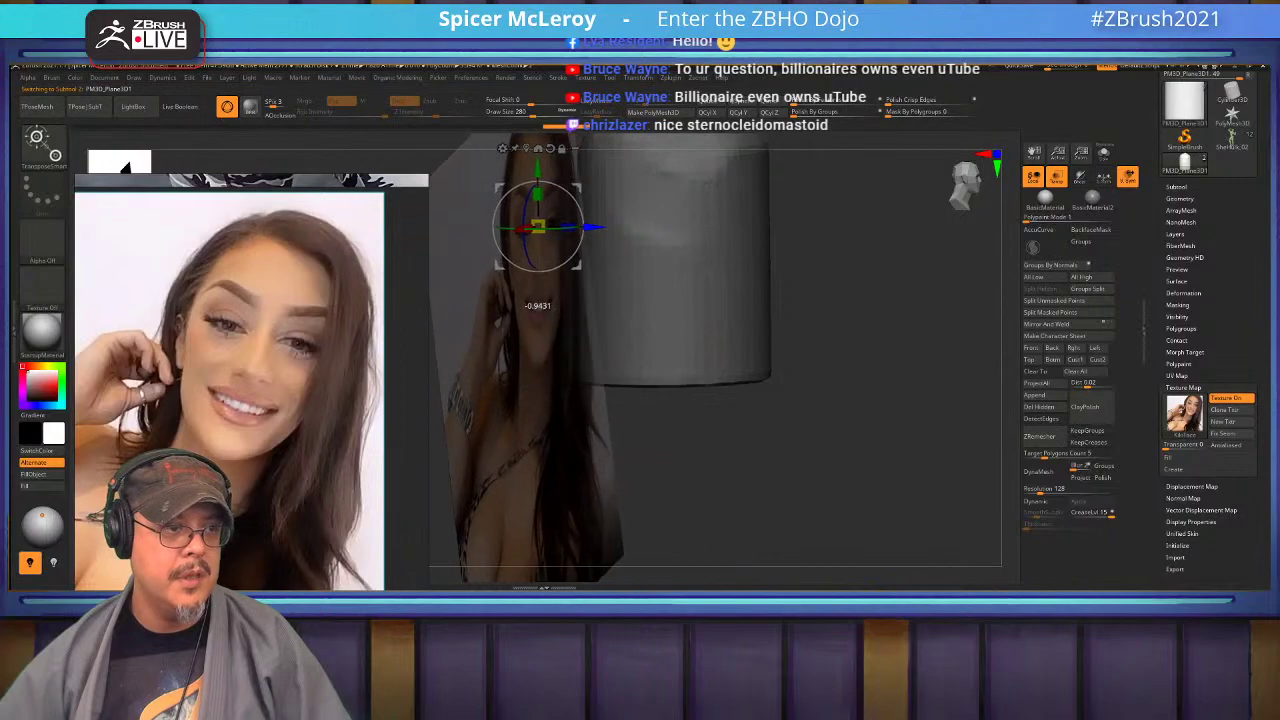
key("q")
left_click_drag(860, 330, 780, 330, "shift")
left_click_drag(606, 155, 730, 279, "alt")
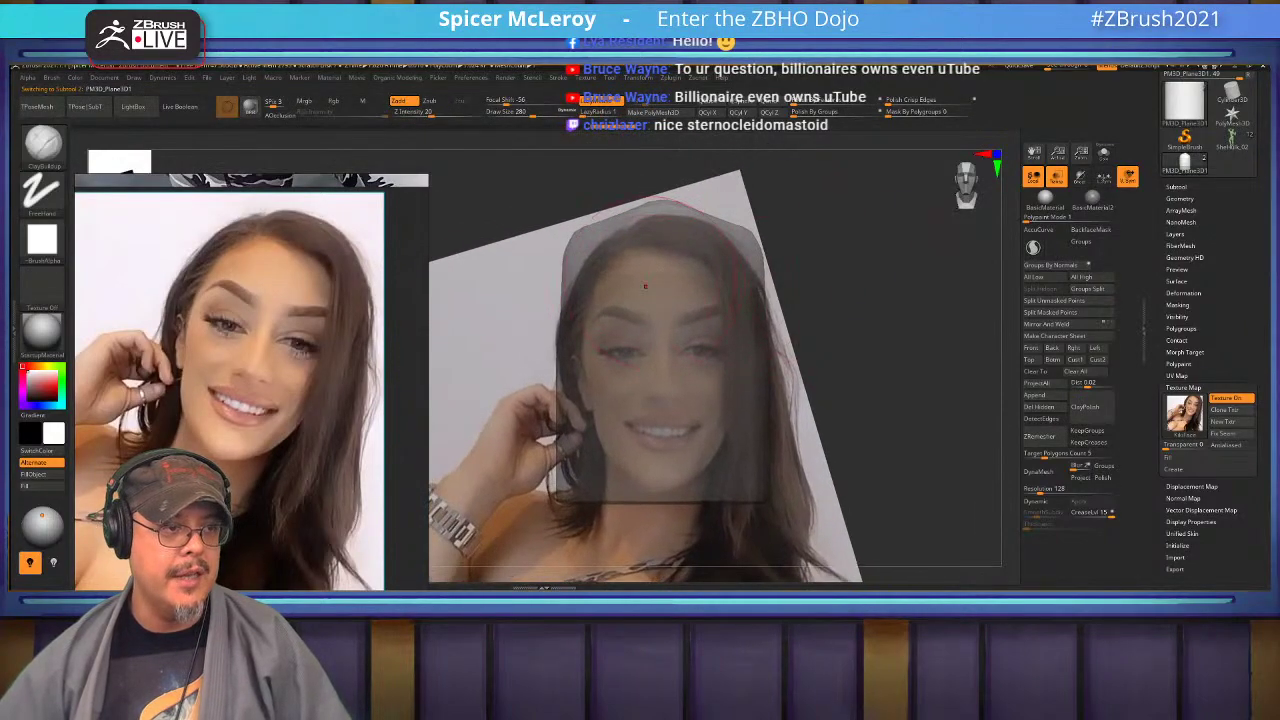
left_click(645, 287, "alt")
Build up the chin and front of the jaw along the cylinder's lower edge with ClayBuildup.
left_click_drag(850, 340, 874, 267, "alt")
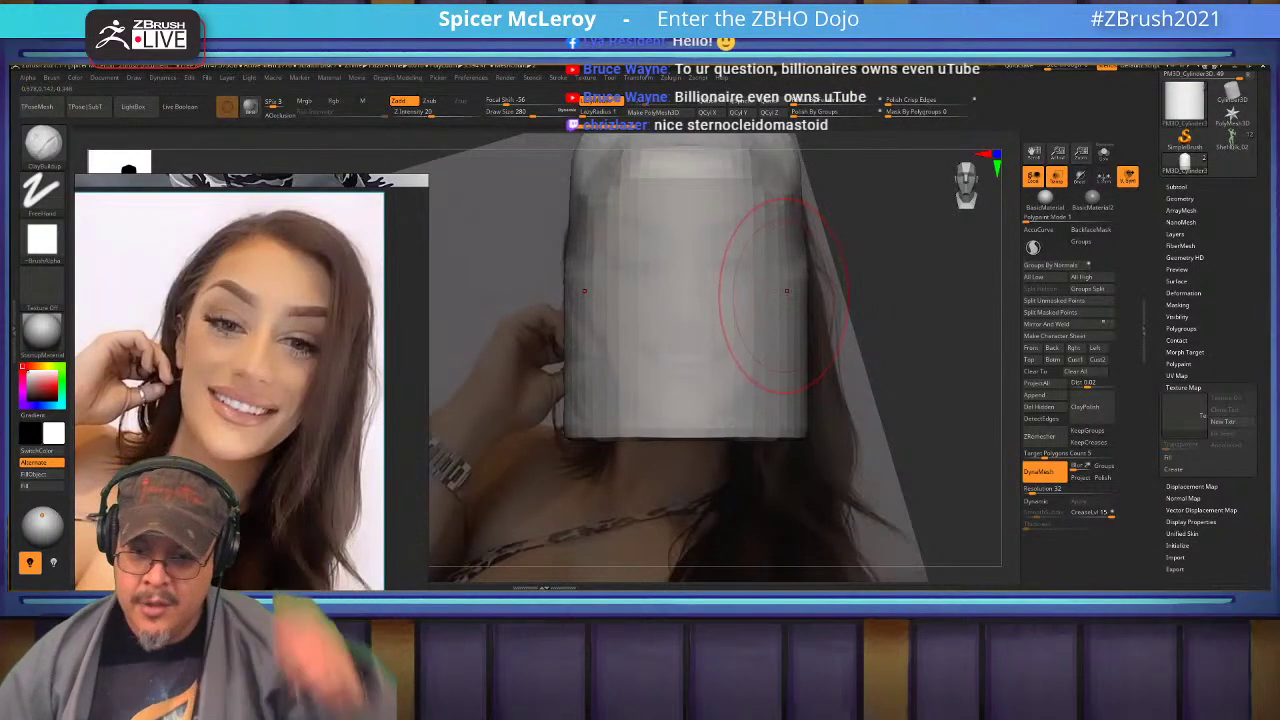
mouse_move(871, 301)
left_mouse_down()
mouse_move(872, 350)
mouse_move(912, 350)
mouse_move(916, 290)
mouse_move(960, 305)
left_mouse_up()
mouse_move(712, 350)
left_mouse_down()
mouse_move(712, 415)
mouse_move(870, 428)
mouse_move(790, 432)
left_mouse_up()
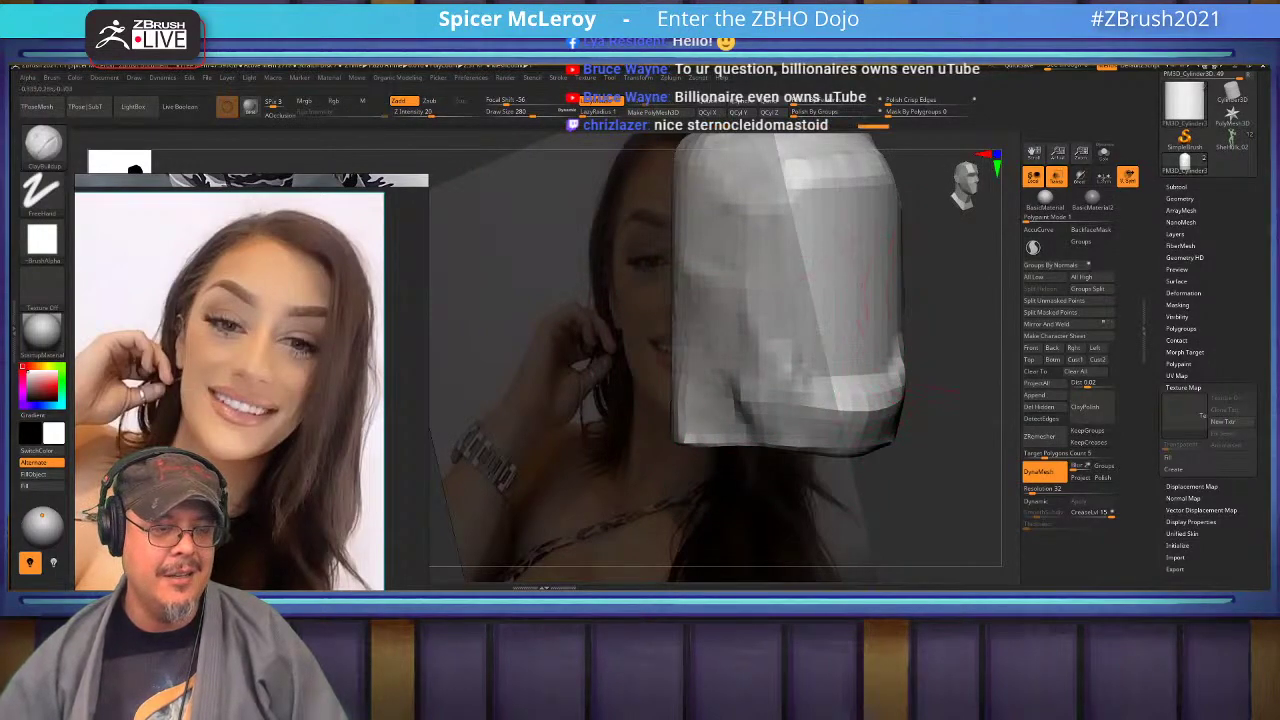
left_click_drag(960, 380, 768, 452)
left_click_drag(900, 380, 925, 402)
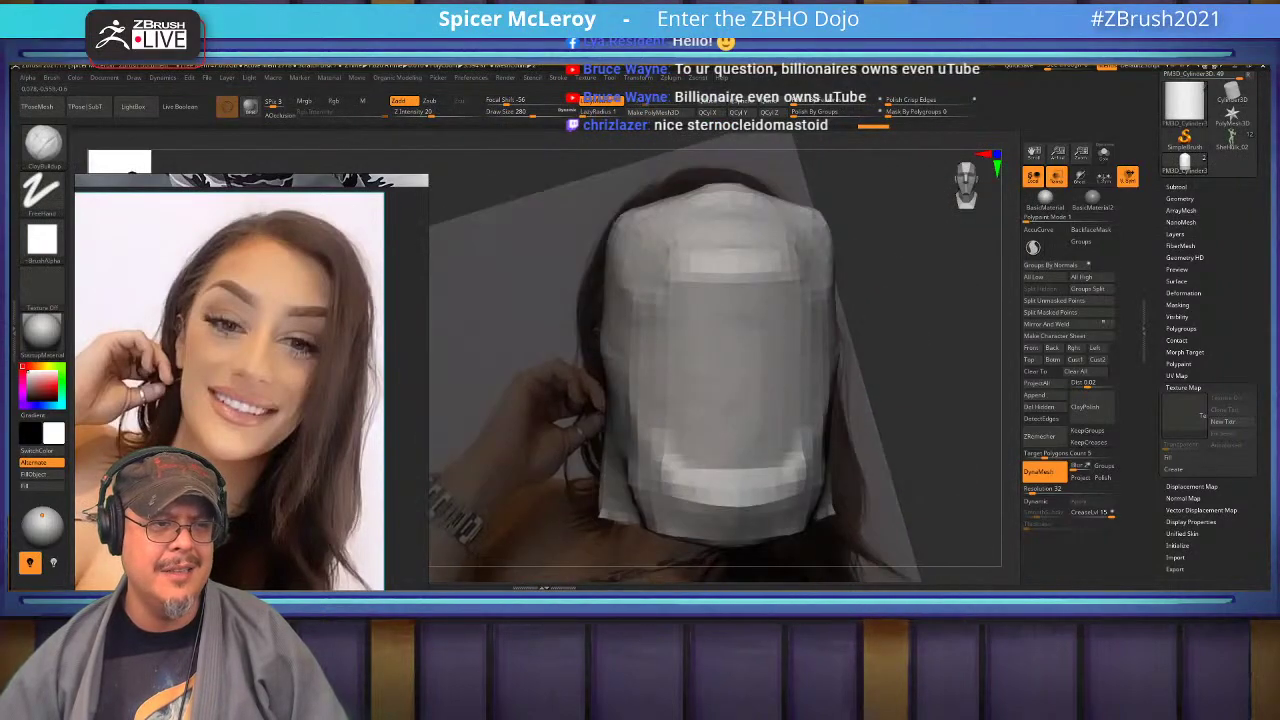
Smooth the forehead, update the DynaMesh, and add volume to the side of the lower jaw.
mouse_move(665, 208)
left_mouse_down("shift")
mouse_move(775, 205)
mouse_move(798, 262)
mouse_move(735, 285)
left_mouse_up("shift")
left_click_drag(925, 375, 915, 342)
left_click_drag(939, 270, 944, 306, "ctrl")
left_click_drag(938, 385, 842, 372, "alt")
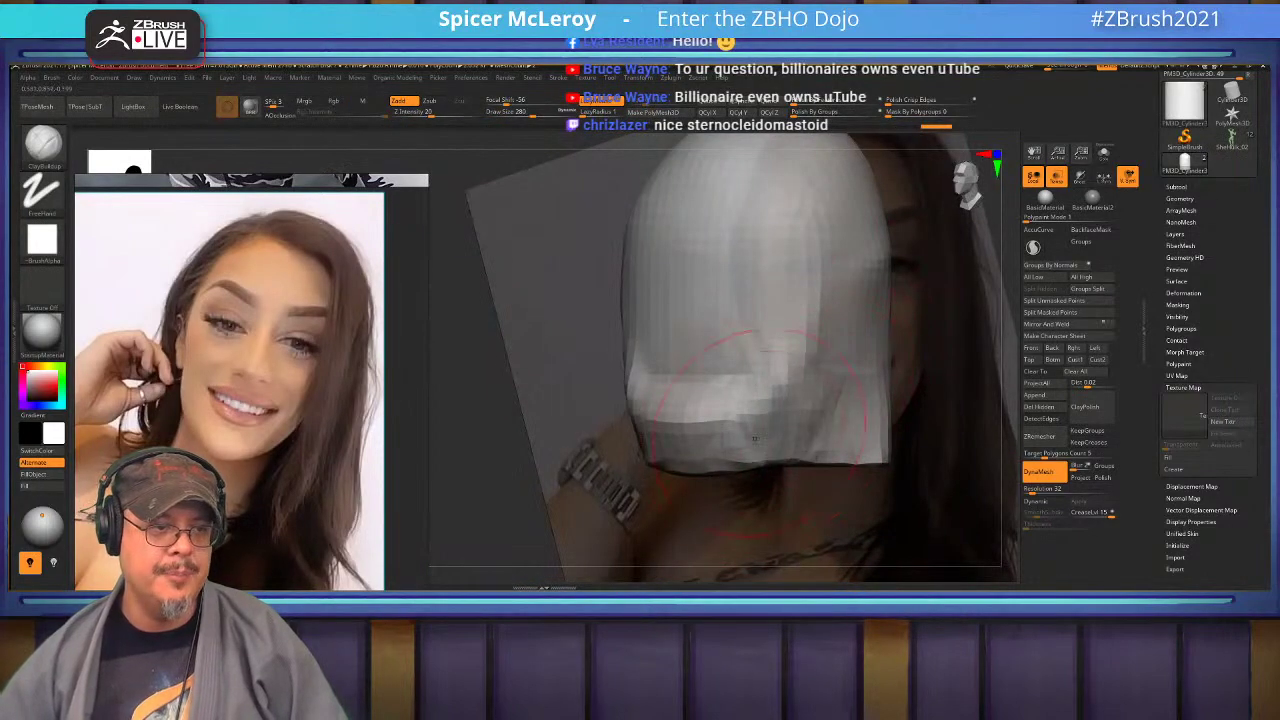
mouse_move(755, 438)
left_mouse_down()
mouse_move(757, 413)
mouse_move(790, 425)
left_mouse_up()
mouse_move(930, 425)
left_mouse_down()
mouse_move(693, 431)
mouse_move(735, 450)
left_mouse_up()
Smooth the crown from behind, build up the rounded back of the skull, and shape the transition into the nape.
mouse_move(880, 345)
left_mouse_down("alt")
mouse_move(825, 450)
mouse_move(770, 458)
left_mouse_up("alt")
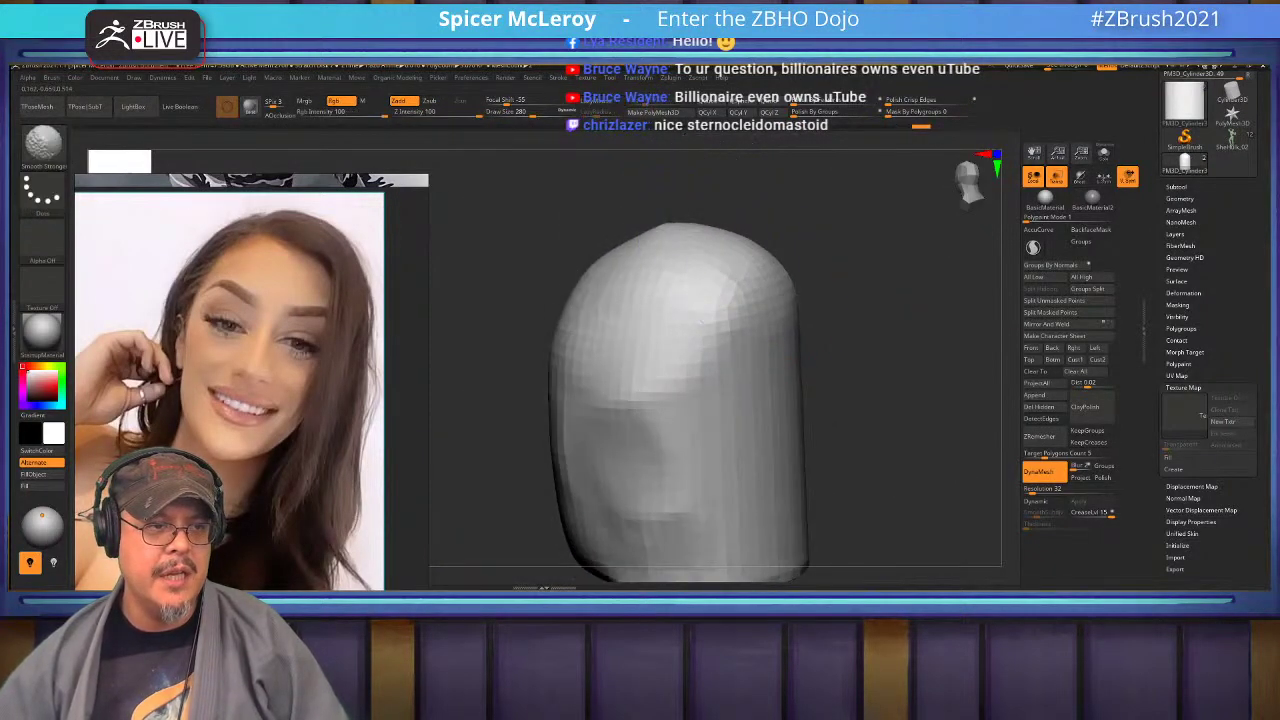
left_click_drag(699, 254, 745, 268, "shift")
mouse_move(662, 316)
left_mouse_down()
mouse_move(625, 350)
mouse_move(638, 415)
left_mouse_up()
mouse_move(789, 445)
left_mouse_down("alt")
mouse_move(705, 455)
mouse_move(748, 452)
left_mouse_up("alt")
mouse_move(870, 465)
left_mouse_down()
mouse_move(965, 440)
mouse_move(940, 425)
left_mouse_up()
mouse_move(668, 306)
left_mouse_down()
mouse_move(672, 375)
mouse_move(742, 394)
mouse_move(772, 285)
left_mouse_up()
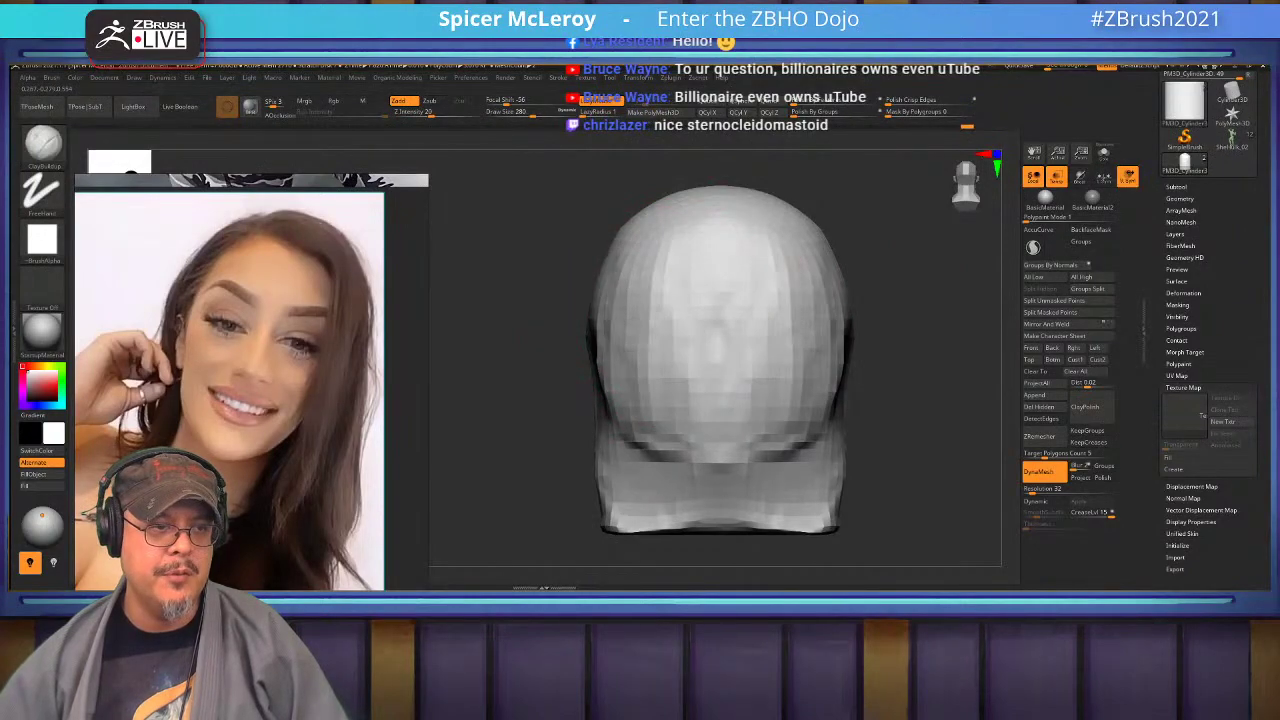
left_click_drag(826, 320, 790, 440)
left_click_drag(735, 345, 735, 508)
left_click_drag(900, 470, 840, 472)
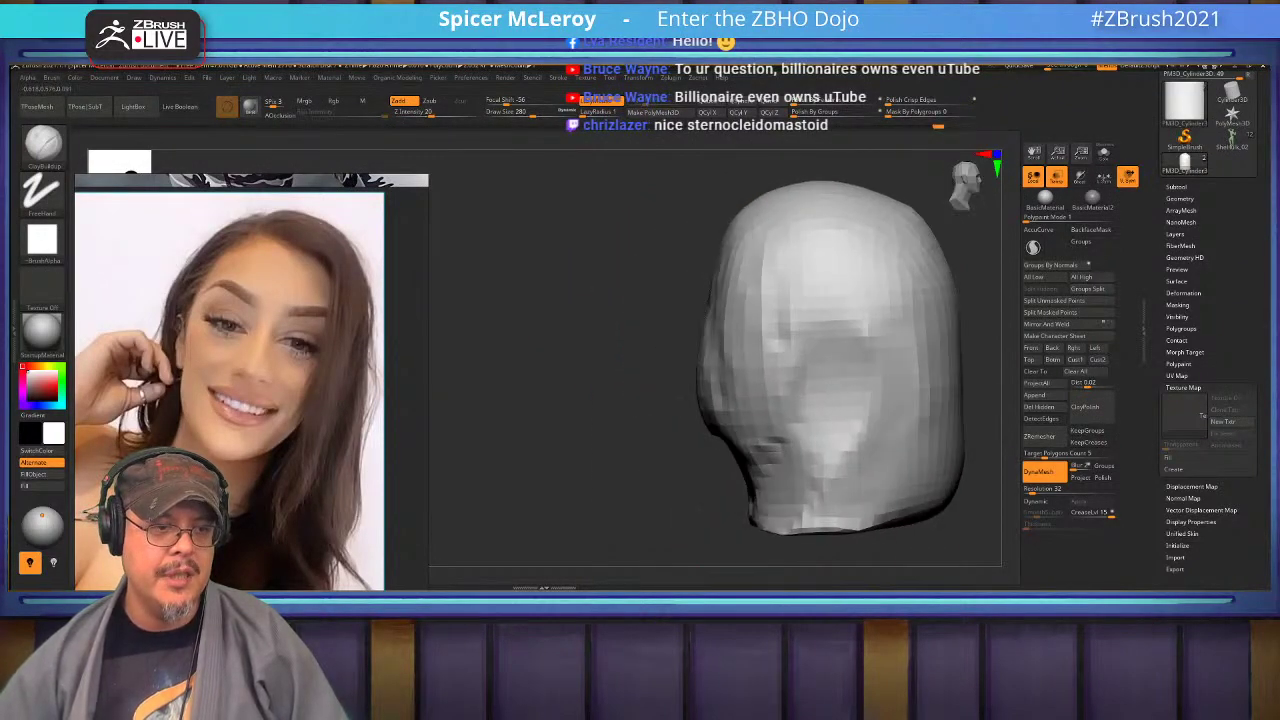
Shape the side and back of the skull down to the nape, and smooth the back surface.
mouse_move(800, 330)
left_mouse_down()
mouse_move(785, 440)
mouse_move(755, 475)
left_mouse_up()
left_click_drag(724, 235, 716, 345)
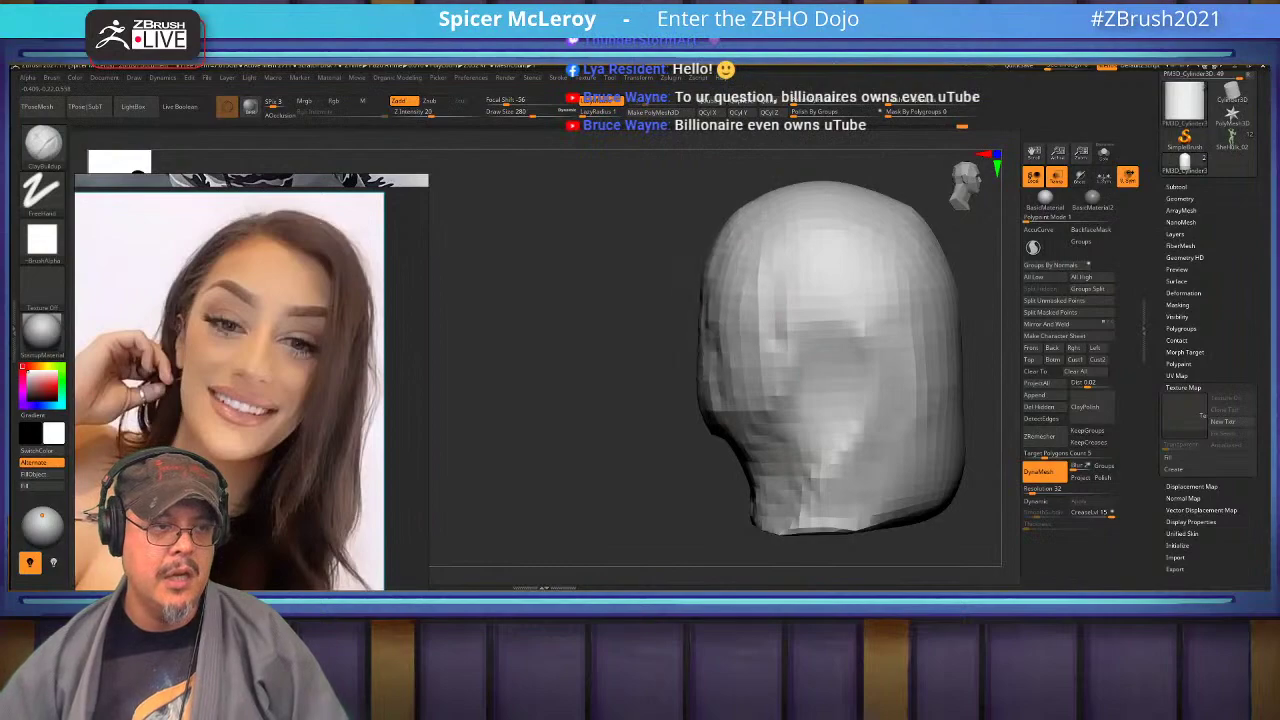
mouse_move(735, 300)
left_mouse_down("shift")
mouse_move(715, 420)
mouse_move(712, 290)
left_mouse_up("shift")
left_click_drag(620, 330, 510, 335)
mouse_move(800, 340)
left_mouse_down()
mouse_move(551, 348)
mouse_move(600, 420)
mouse_move(628, 412)
mouse_move(596, 391)
left_mouse_up()
Set the brush draw size to 192 and shape the jaw sides and the area behind the jaw.
key("s")
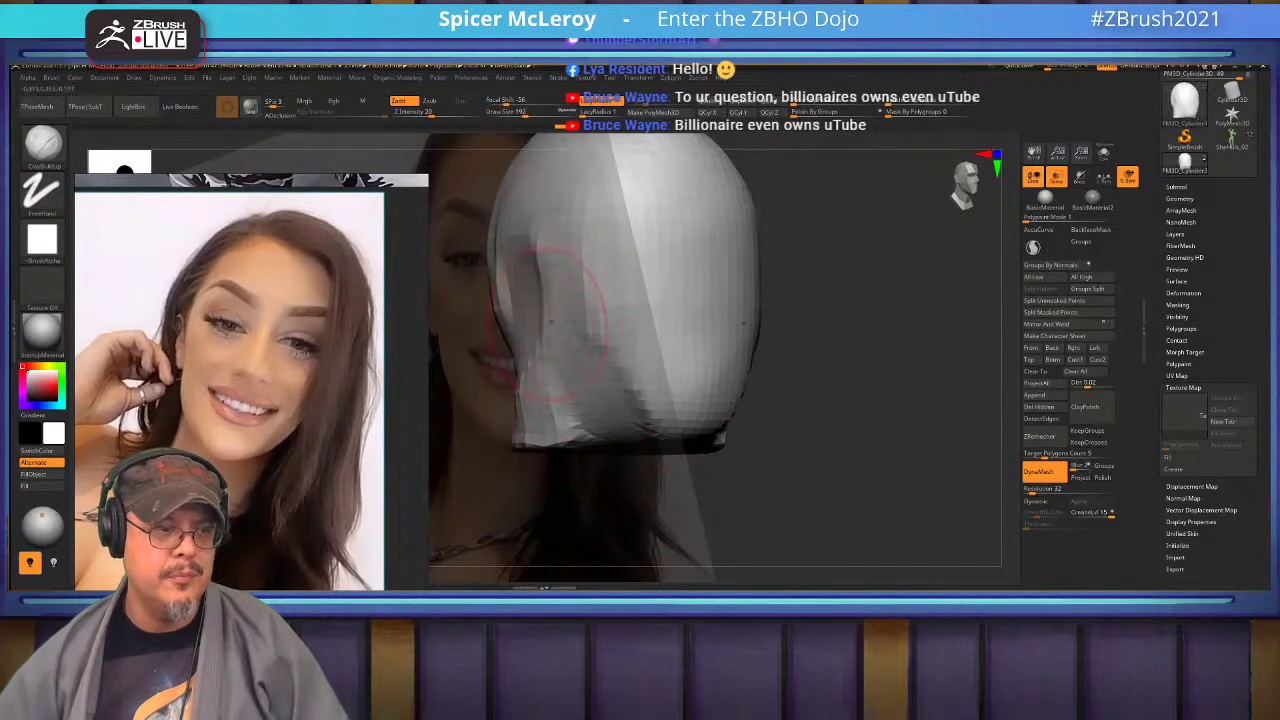
mouse_move(560, 325)
left_mouse_down()
mouse_move(555, 385)
mouse_move(580, 385)
left_mouse_up()
left_click_drag(850, 420, 990, 430)
mouse_move(775, 330)
left_mouse_down()
mouse_move(780, 380)
mouse_move(755, 430)
mouse_move(790, 410)
mouse_move(800, 375)
mouse_move(840, 450)
mouse_move(840, 380)
mouse_move(815, 462)
mouse_move(830, 465)
left_mouse_up()
mouse_move(930, 460)
left_mouse_down()
mouse_move(880, 455)
mouse_move(840, 410)
left_mouse_up()
mouse_move(794, 366)
left_mouse_down()
mouse_move(770, 370)
mouse_move(808, 365)
mouse_move(825, 325)
left_mouse_up()
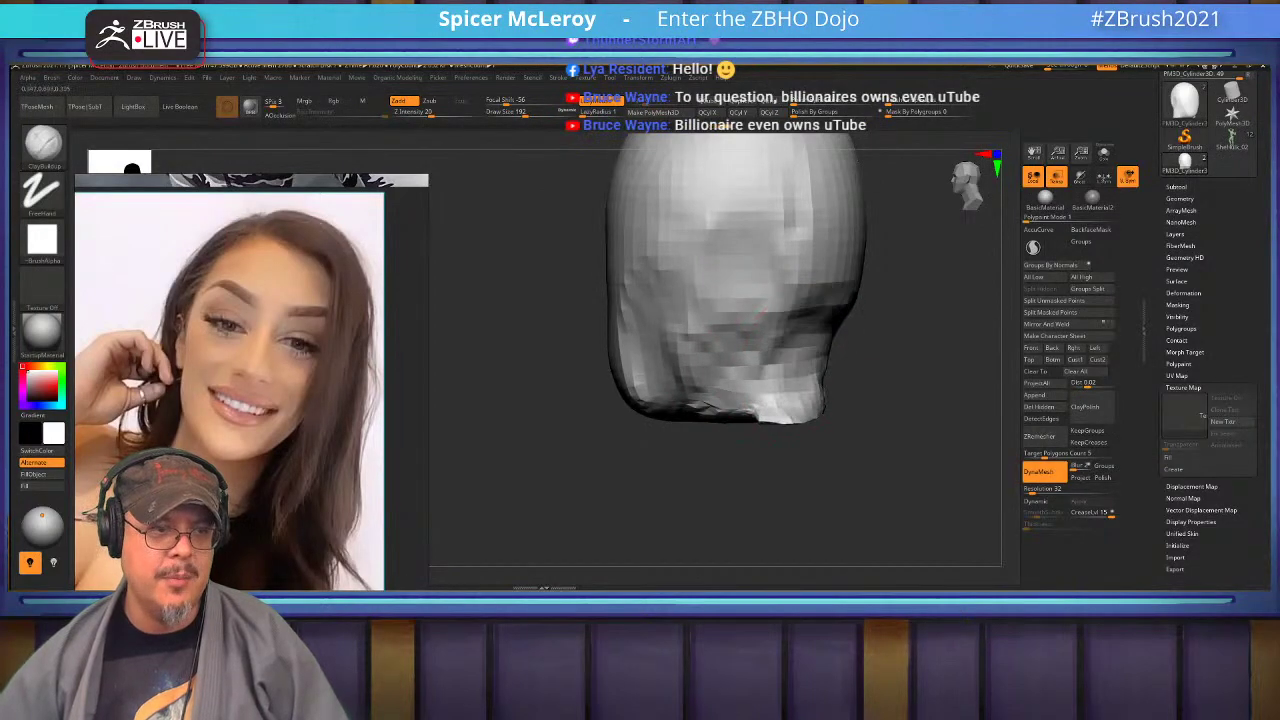
Refine and smooth the underside of the jaw, update the DynaMesh, and shape the side of the head at the temple.
left_click_drag(930, 410, 840, 405)
mouse_move(850, 320)
left_mouse_down()
mouse_move(895, 322)
mouse_move(782, 302)
mouse_move(748, 270)
mouse_move(788, 325)
left_mouse_up()
left_click_drag(840, 450, 960, 438)
mouse_move(755, 372)
left_mouse_down("shift")
mouse_move(728, 362)
mouse_move(715, 386)
left_mouse_up("shift")
mouse_move(904, 400)
left_mouse_down("ctrl")
mouse_move(887, 357)
mouse_move(955, 348)
mouse_move(940, 415)
mouse_move(885, 416)
left_mouse_up("ctrl")
mouse_move(555, 355)
left_mouse_down()
mouse_move(640, 225)
mouse_move(600, 265)
mouse_move(640, 250)
mouse_move(568, 212)
left_mouse_up()
left_click_drag(890, 400, 955, 402)
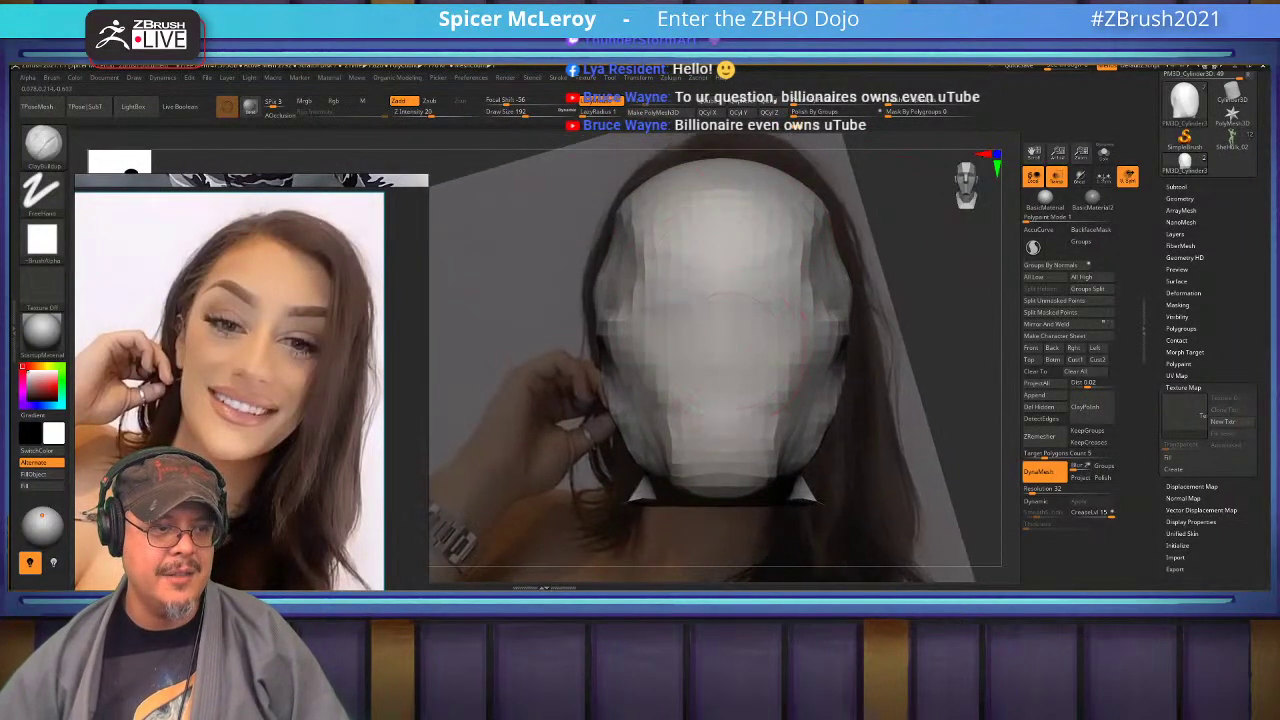
Set the draw size to 77, carve the brow sockets and the base of the nose, and build up the nose bridge.
right_click_drag(732, 278, 722, 350, "ctrl")
key("s")
mouse_move(650, 277)
left_mouse_down()
mouse_move(625, 258)
mouse_move(665, 276)
left_mouse_up()
mouse_move(590, 255)
left_mouse_down("alt")
mouse_move(680, 290)
mouse_move(614, 300)
mouse_move(660, 395)
left_mouse_up("alt")
left_click_drag(665, 290, 670, 395, "alt")
left_click_drag(720, 262, 721, 350)
left_click_drag(721, 285, 721, 365)
left_click_drag(700, 385, 745, 388, "alt")
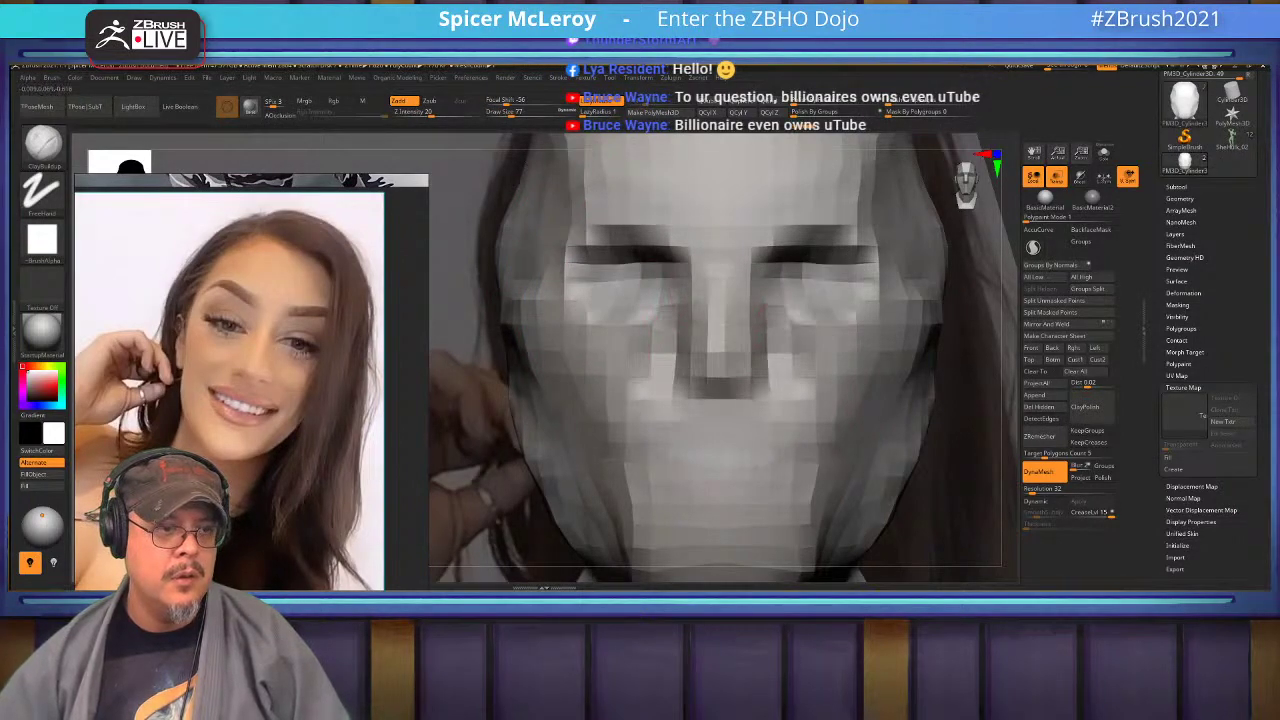
Carve the root of the nose, build up the cheeks beside it, and smooth the cheek and jaw sides.
mouse_move(706, 280)
left_mouse_down("alt")
mouse_move(700, 375)
mouse_move(712, 235)
left_mouse_up("alt")
left_click_drag(662, 285, 632, 388)
left_click_drag(625, 320, 632, 388)
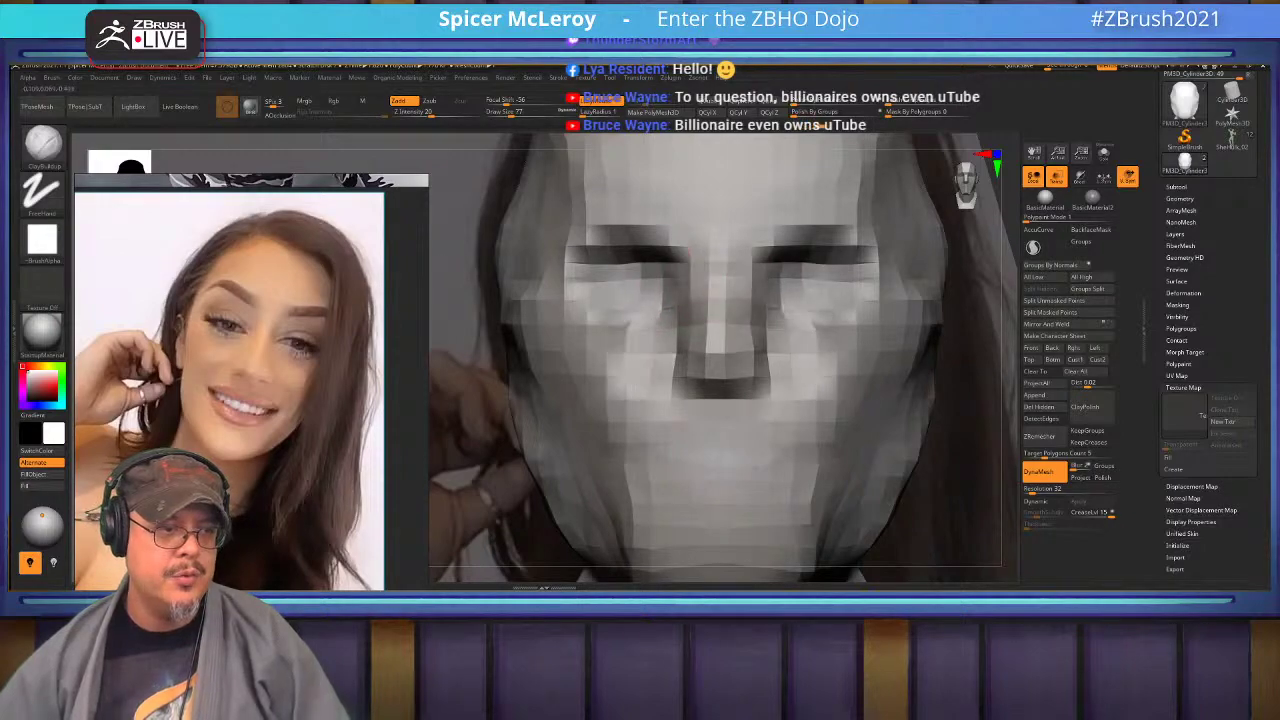
left_click_drag(488, 450, 570, 368, "alt")
left_click_drag(600, 318, 632, 402, "shift")
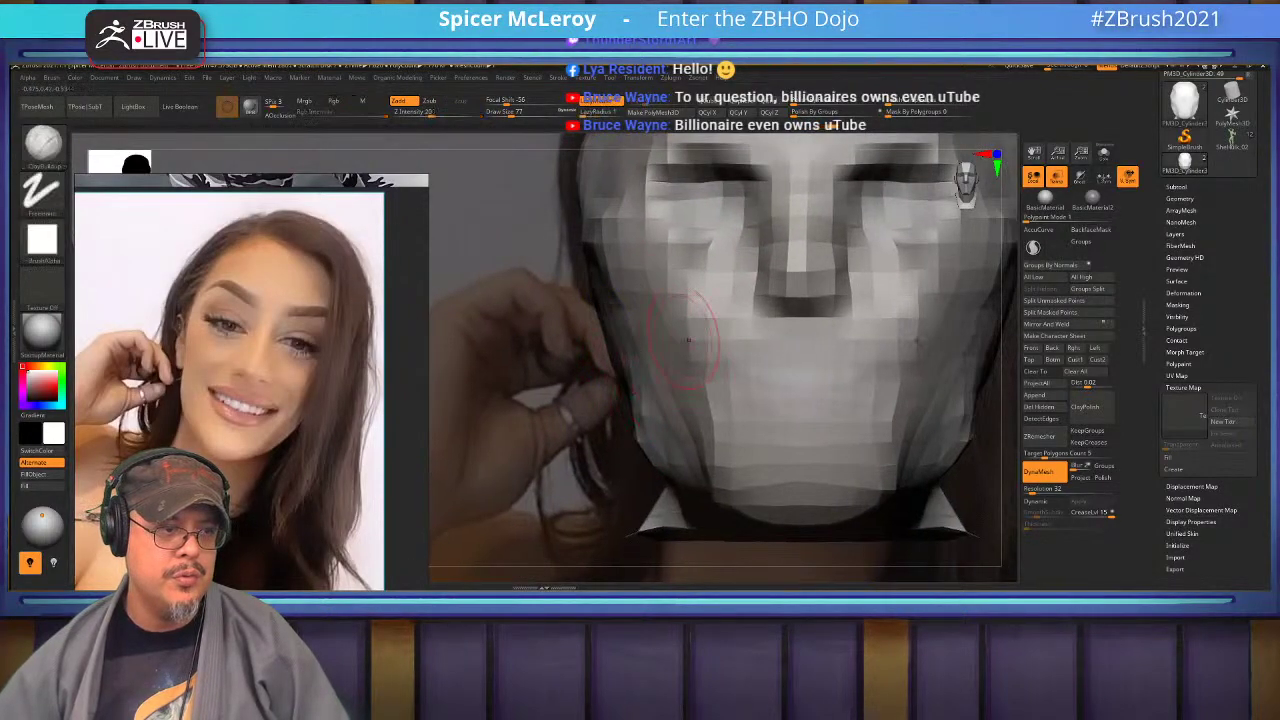
left_click_drag(545, 430, 508, 468, "alt")
mouse_move(606, 430)
left_mouse_down("shift")
mouse_move(606, 470)
mouse_move(630, 500)
mouse_move(604, 438)
left_mouse_up("shift")
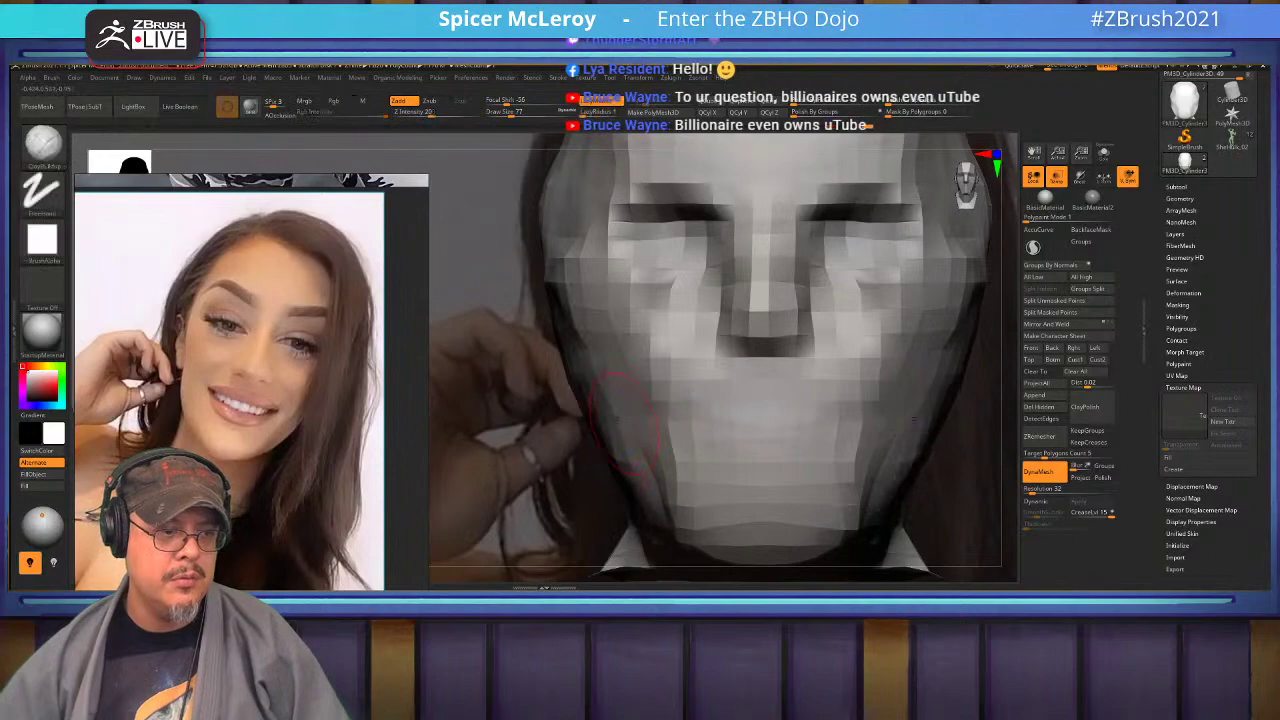
Block in the mouth area below the nose with upper and lower lip masses, and build up the chin.
left_click_drag(560, 480, 538, 372, "alt")
mouse_move(702, 332)
left_mouse_down()
mouse_move(682, 330)
mouse_move(668, 404)
left_mouse_up()
mouse_move(738, 352)
left_mouse_down()
mouse_move(716, 362)
mouse_move(696, 336)
mouse_move(656, 342)
mouse_move(664, 318)
left_mouse_up()
mouse_move(731, 257)
left_mouse_down()
mouse_move(660, 270)
mouse_move(734, 242)
left_mouse_up()
left_click_drag(746, 322, 828, 316)
left_click_drag(800, 264, 746, 258)
left_click_drag(746, 304, 798, 322)
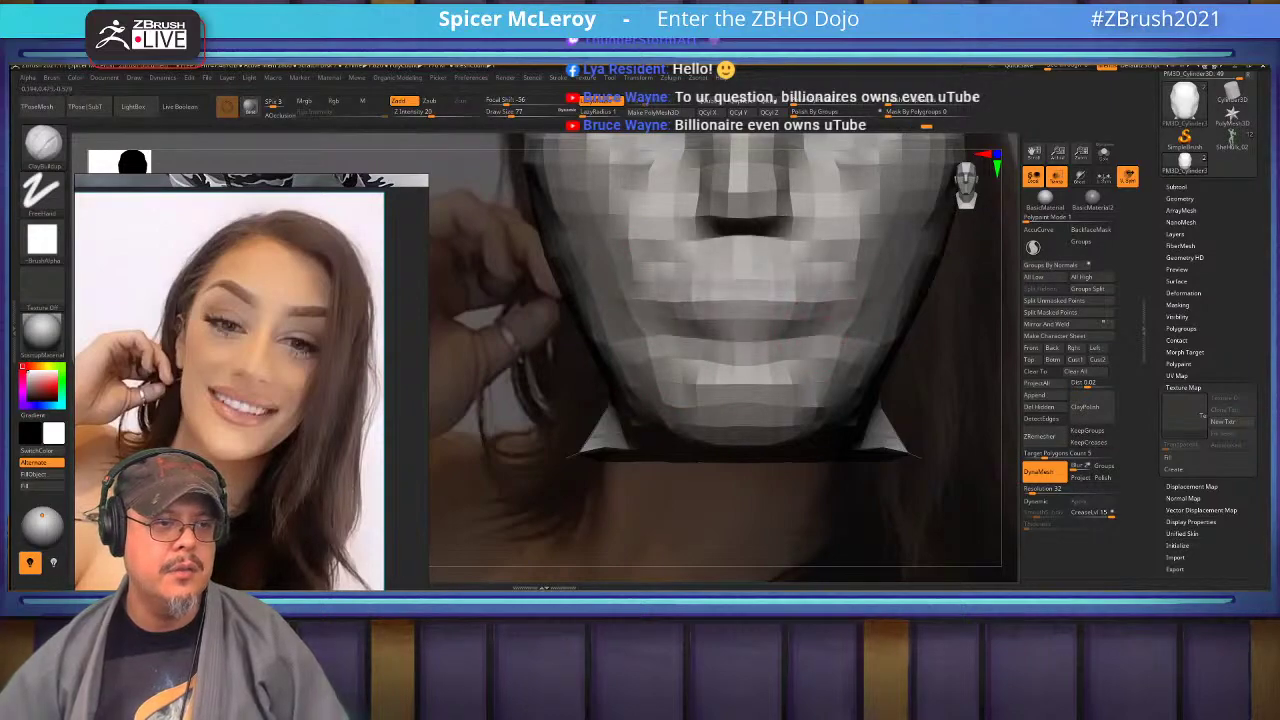
mouse_move(932, 330)
left_mouse_down("alt")
mouse_move(883, 476)
mouse_move(771, 477)
left_mouse_up("alt")
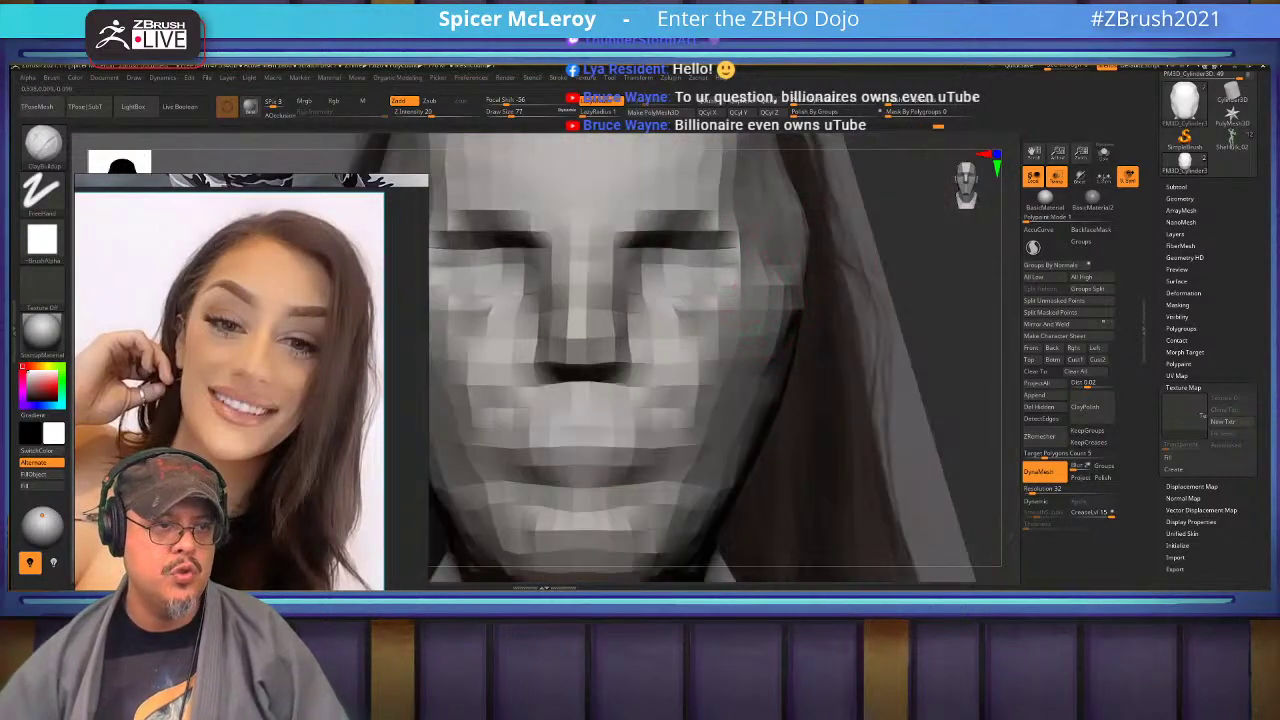
mouse_move(885, 292)
left_mouse_down("shift")
mouse_move(880, 240)
mouse_move(872, 262)
mouse_move(808, 238)
mouse_move(940, 212)
mouse_move(912, 168)
mouse_move(885, 212)
mouse_move(950, 190)
mouse_move(950, 212)
left_mouse_up("shift")
Examine the IColors, Interface, SpotLight and LightBox sections of the preferences for available settings.
left_click(471, 78)
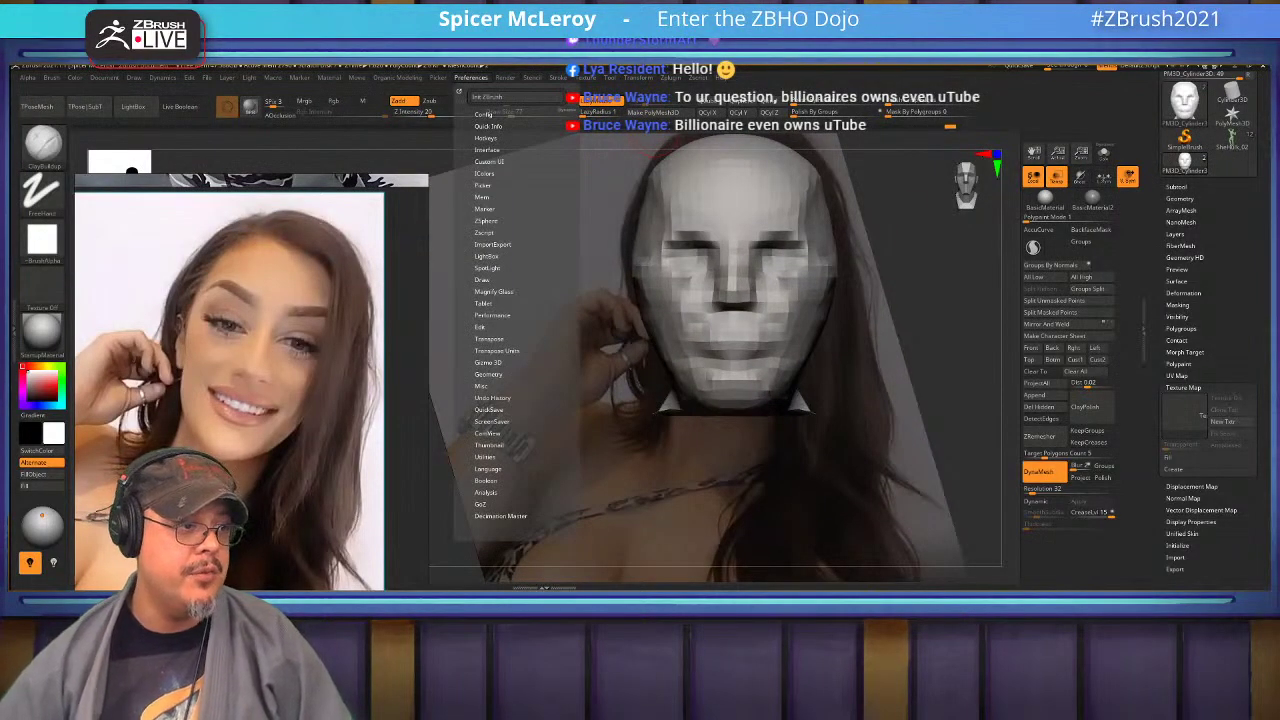
left_click(484, 173)
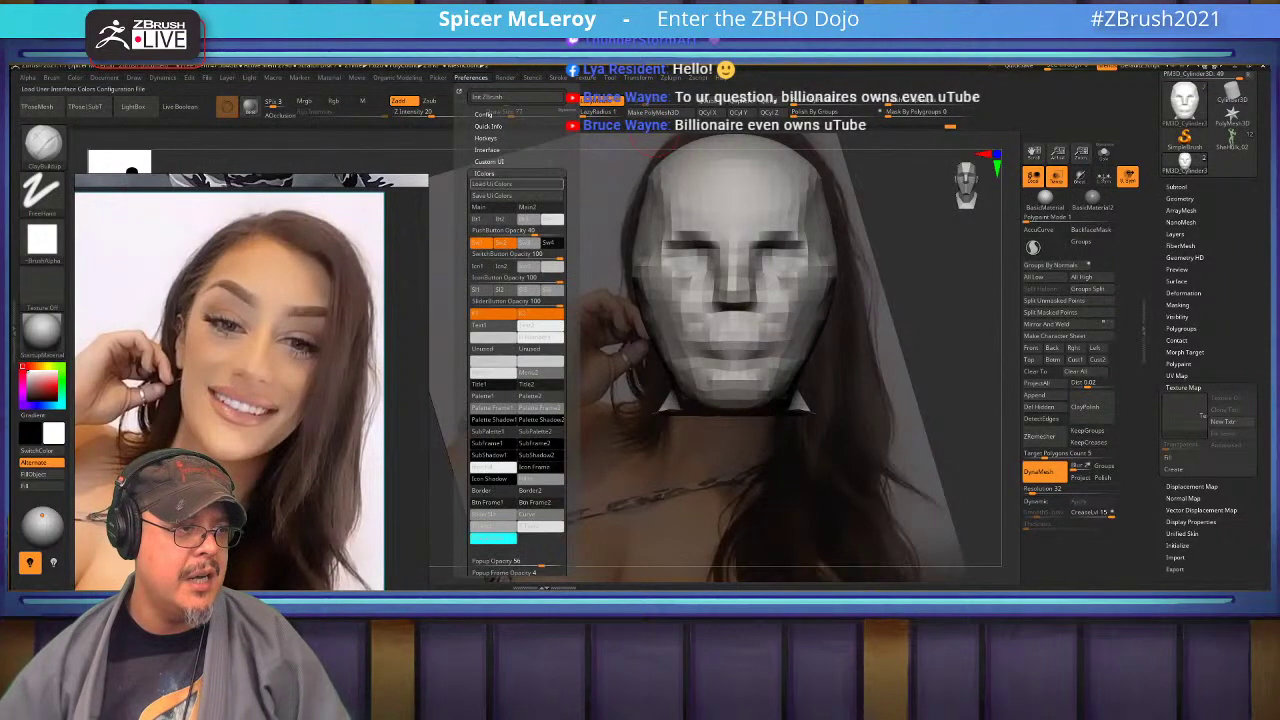
left_click(484, 173)
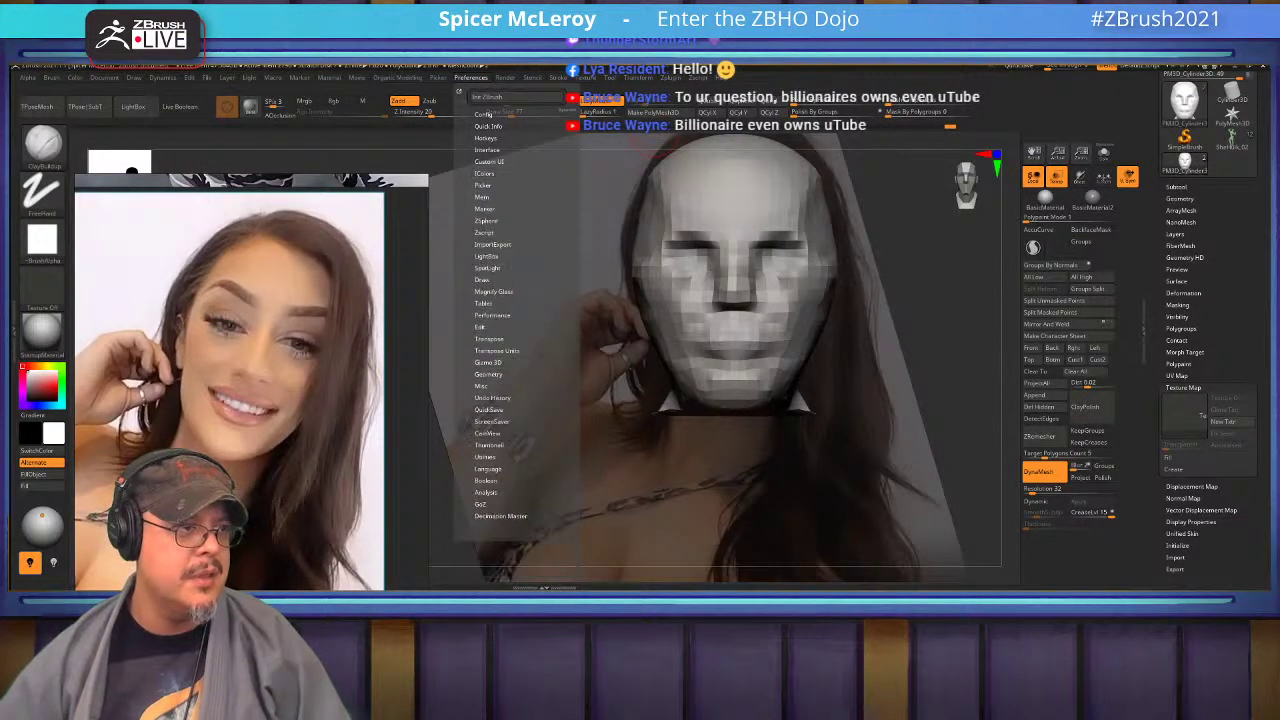
left_click(487, 150)
left_click(487, 150)
left_click(487, 150)
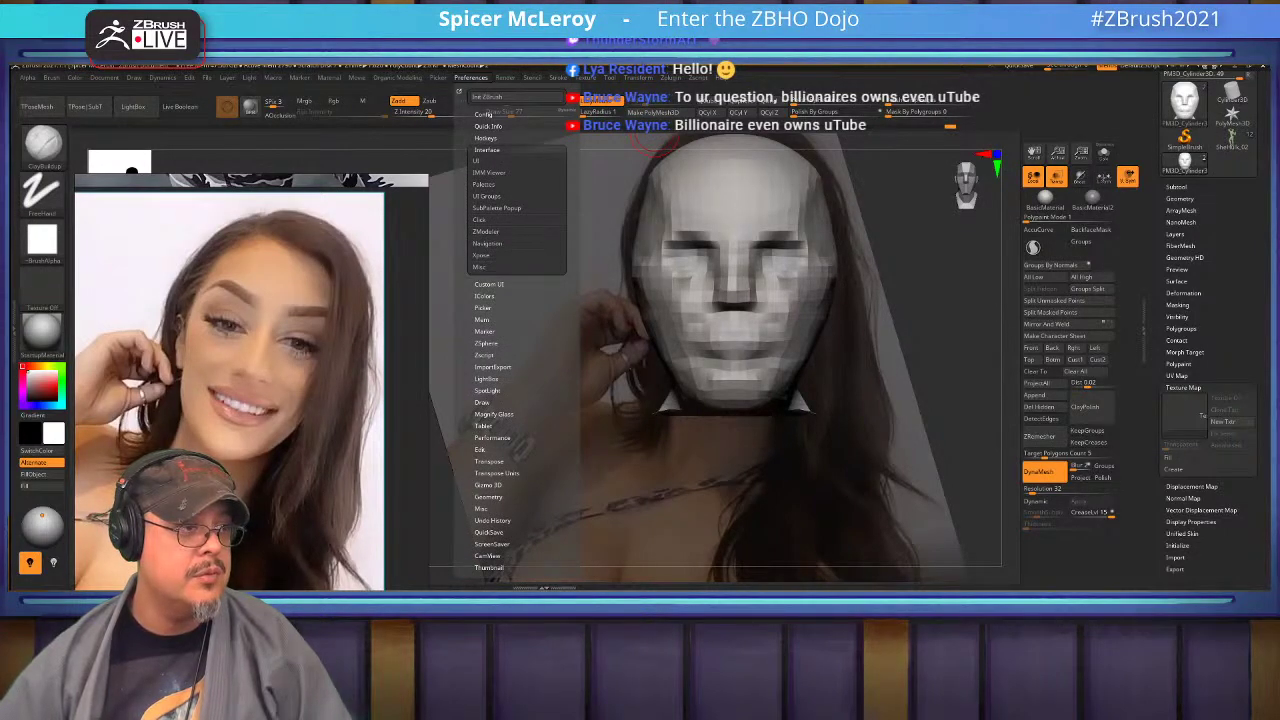
left_click(487, 150)
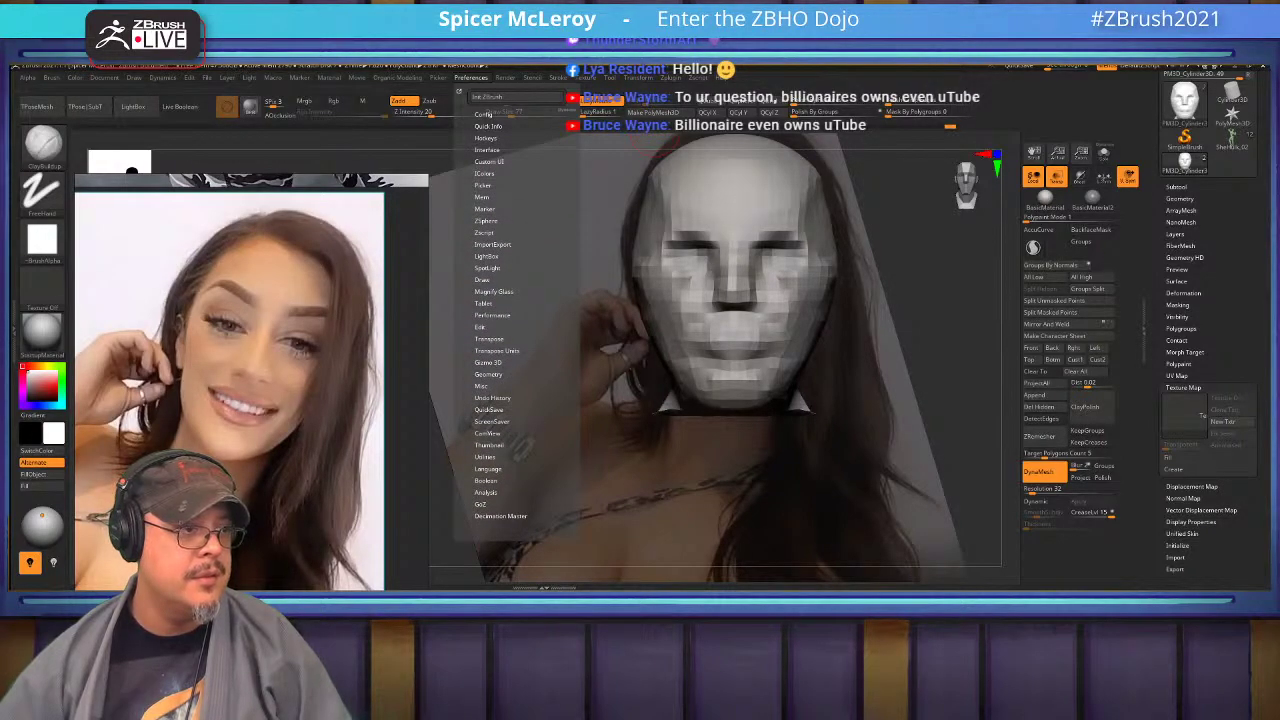
left_click(487, 268)
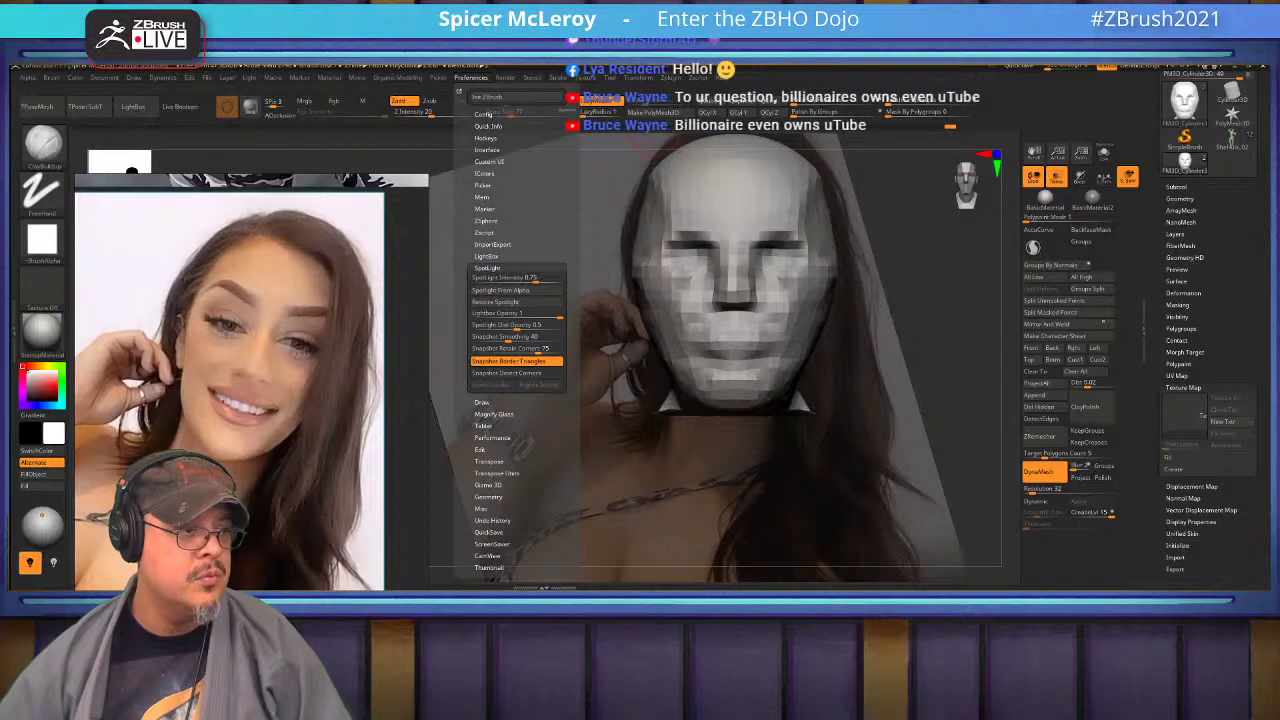
left_click(487, 268)
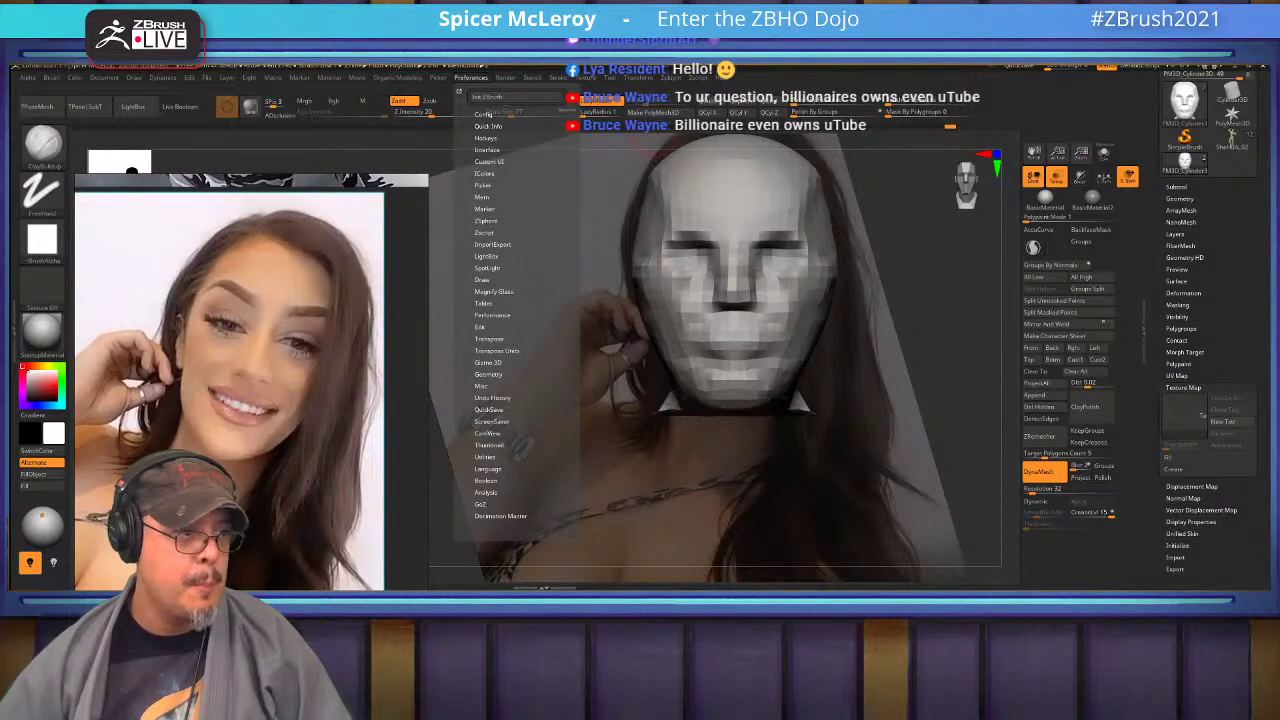
left_click(487, 256)
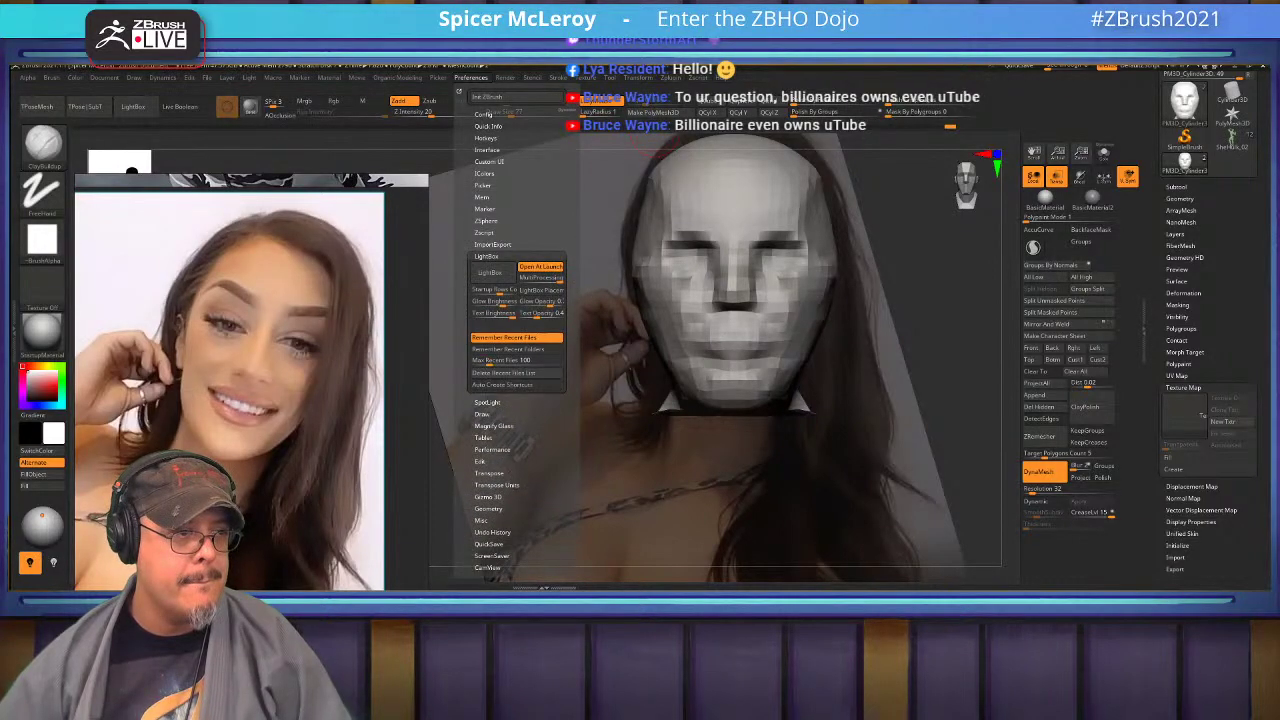
left_click(487, 256)
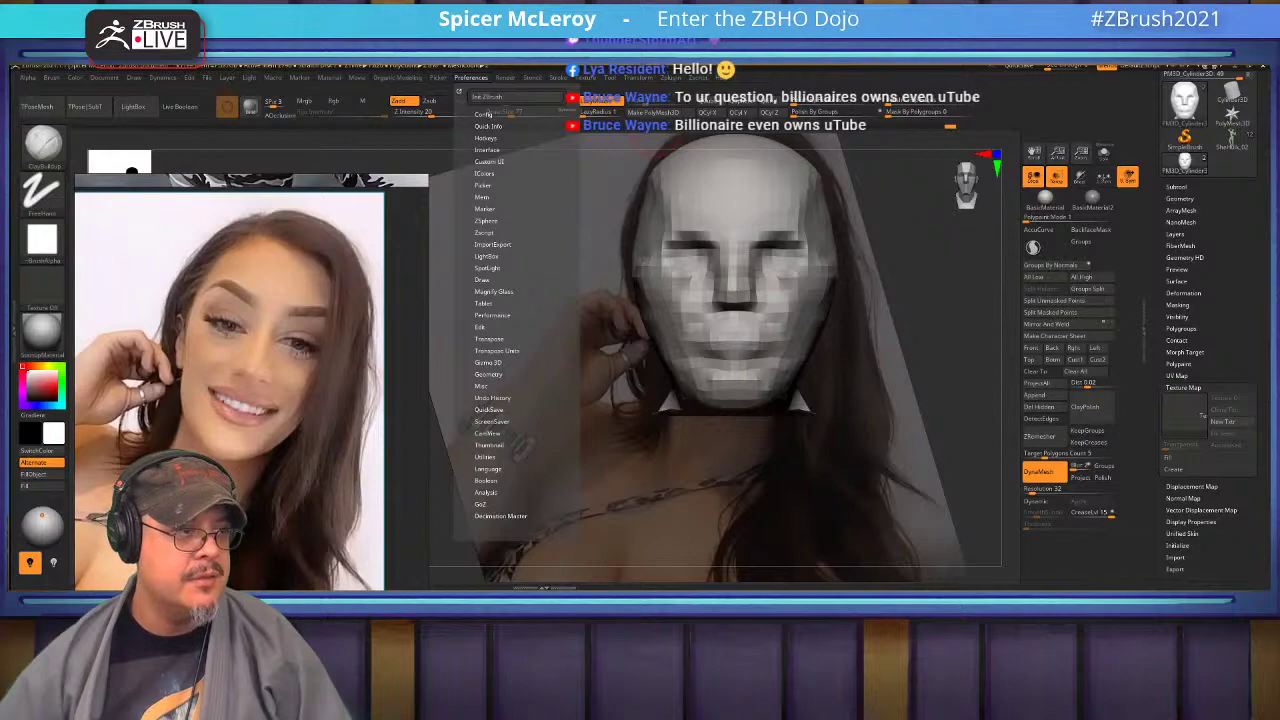
left_click(485, 173)
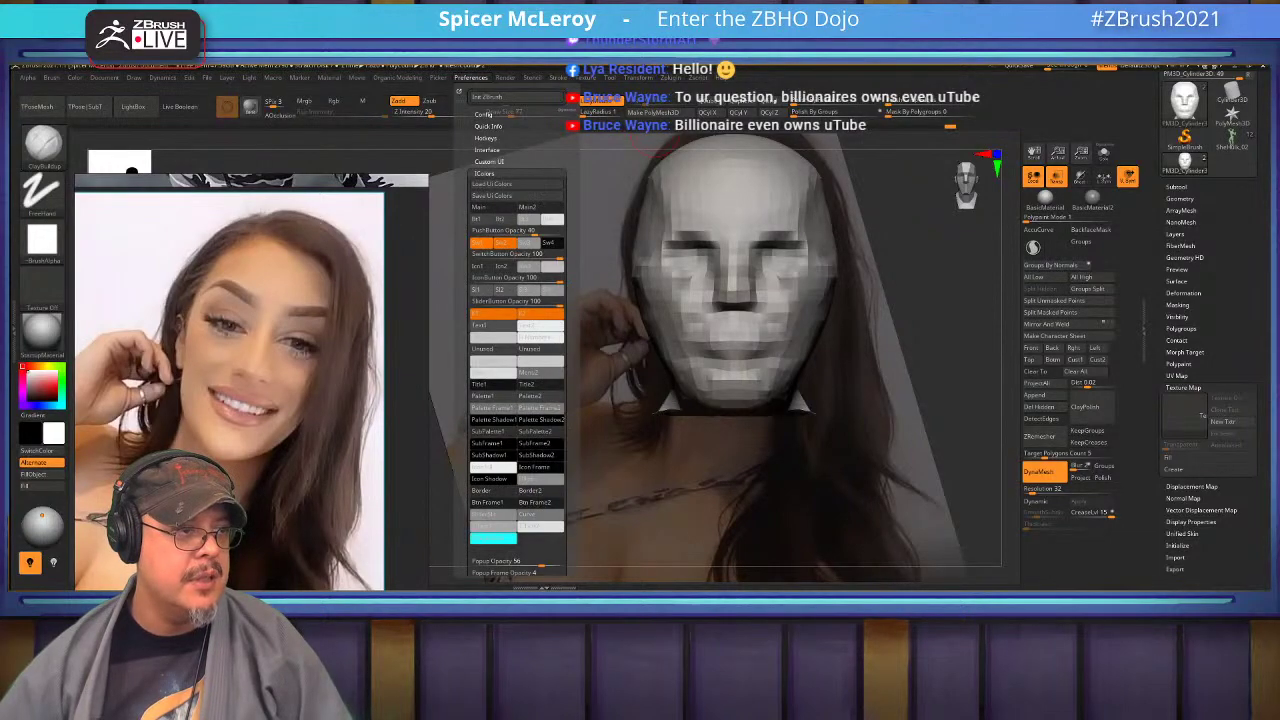
Examine the Interface preferences, including UI, Misc and Xpose, and the IColors section for the setting that controls model see-through.
left_click(485, 173)
left_click(489, 161)
left_click(489, 161)
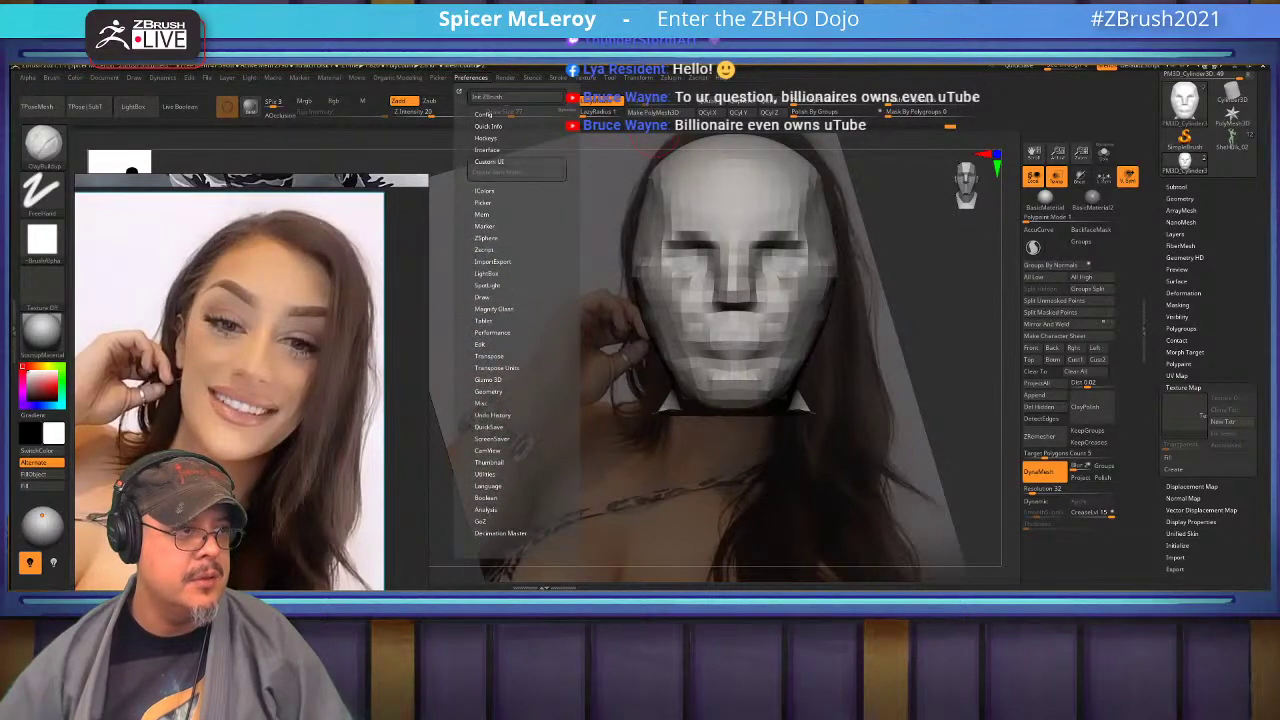
left_click(487, 150)
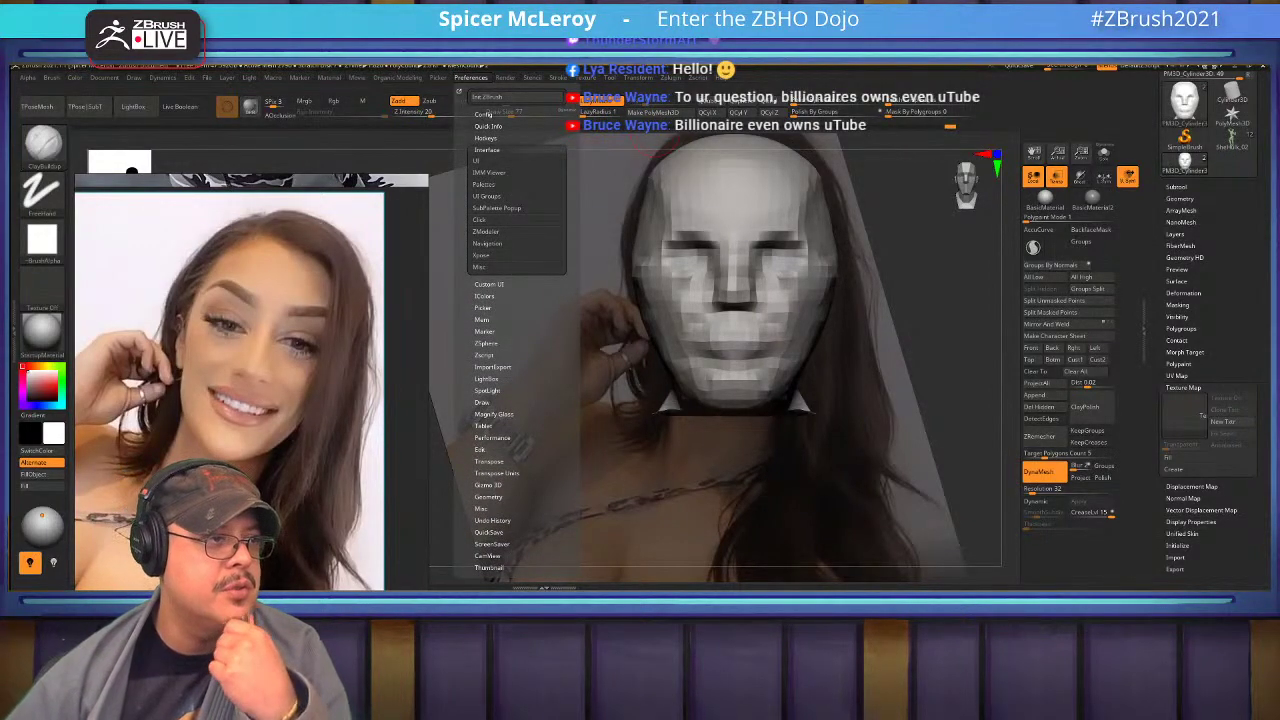
left_click(477, 160)
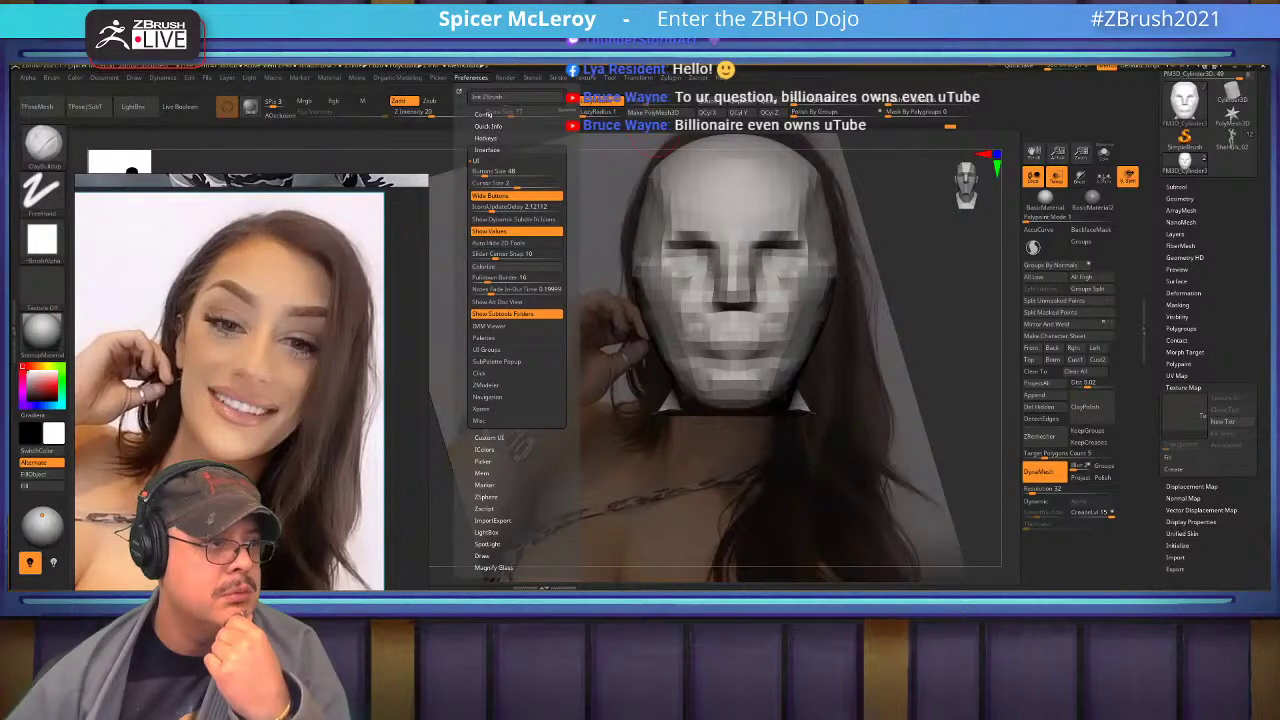
left_click(477, 161)
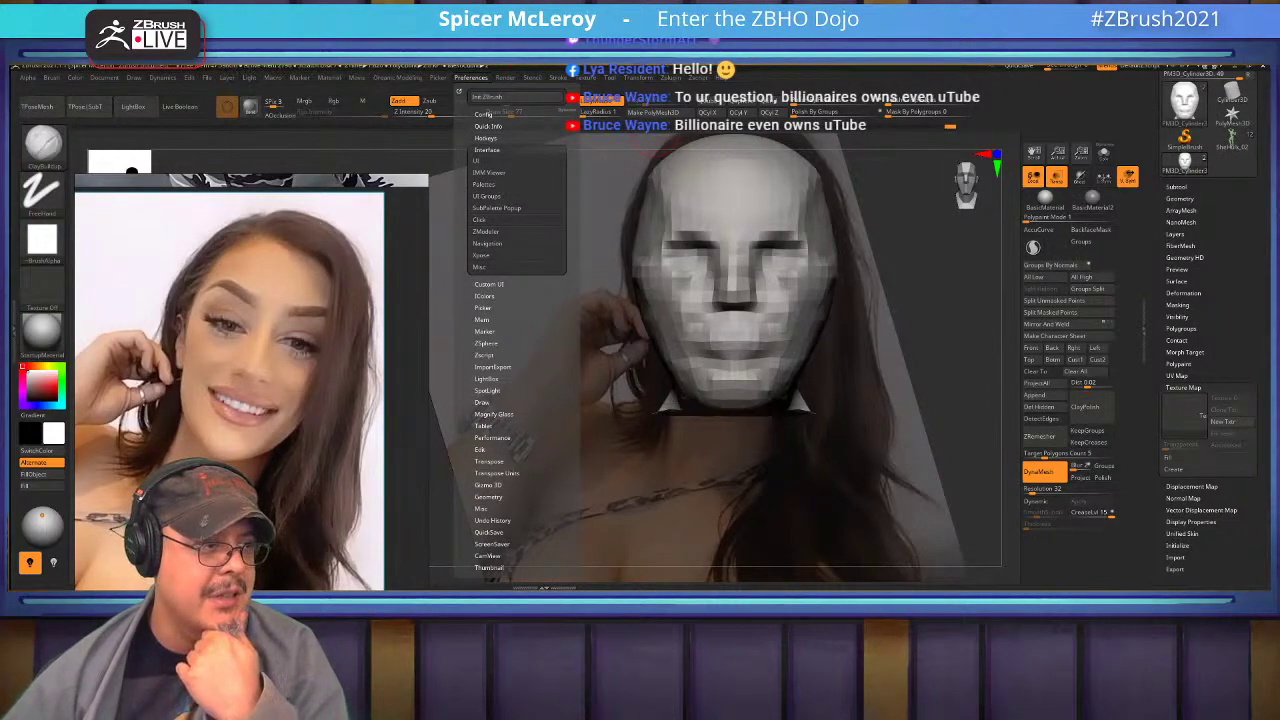
left_click(488, 284)
left_click(485, 280)
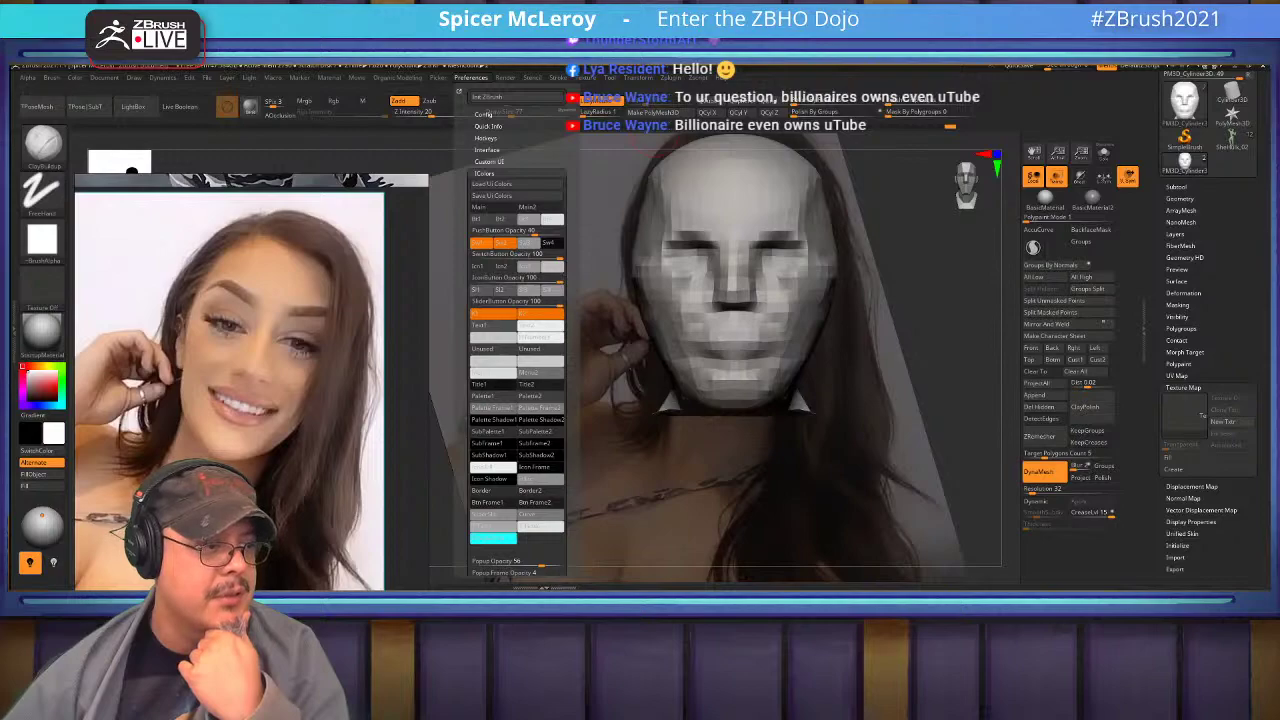
left_click(485, 174)
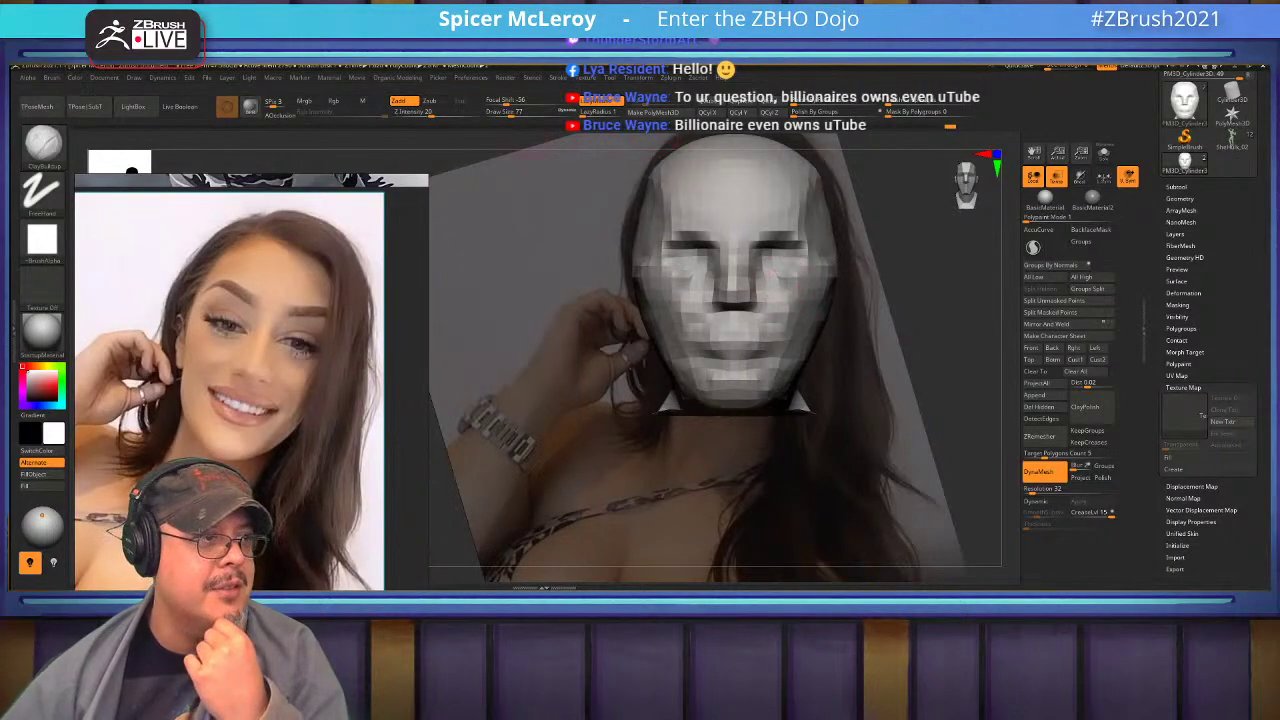
mouse_move(471, 78)
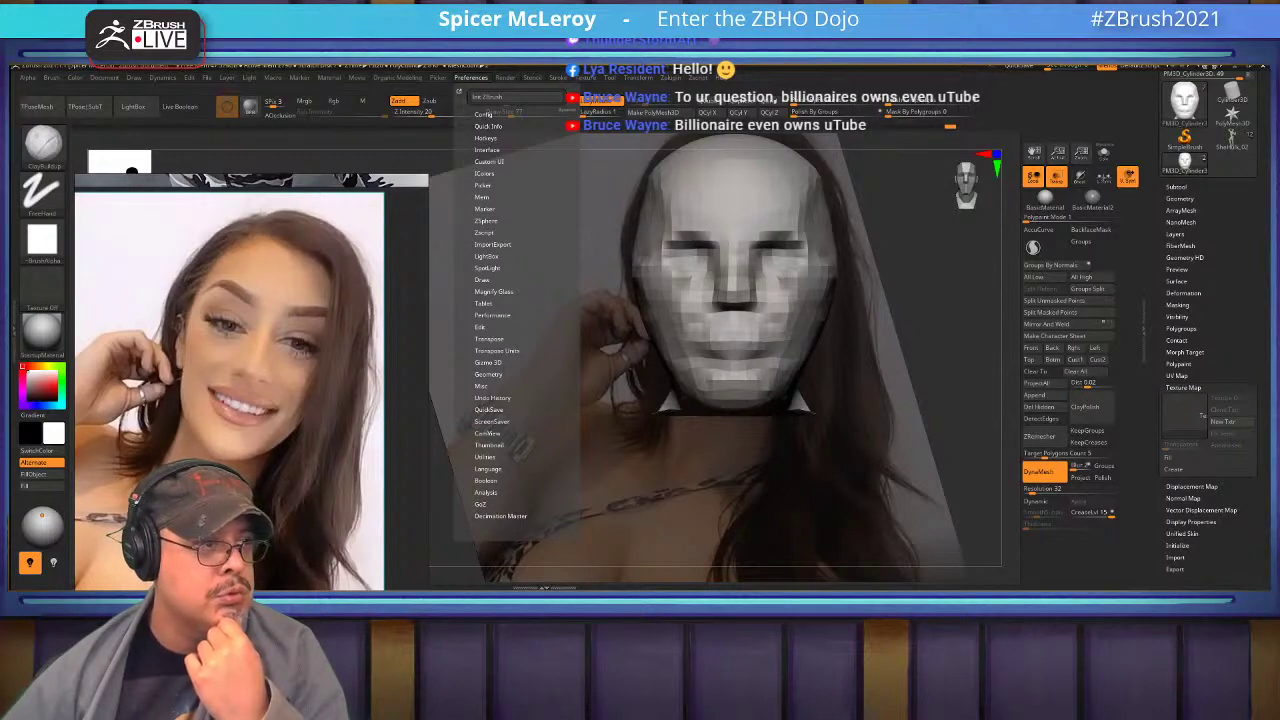
left_click(487, 150)
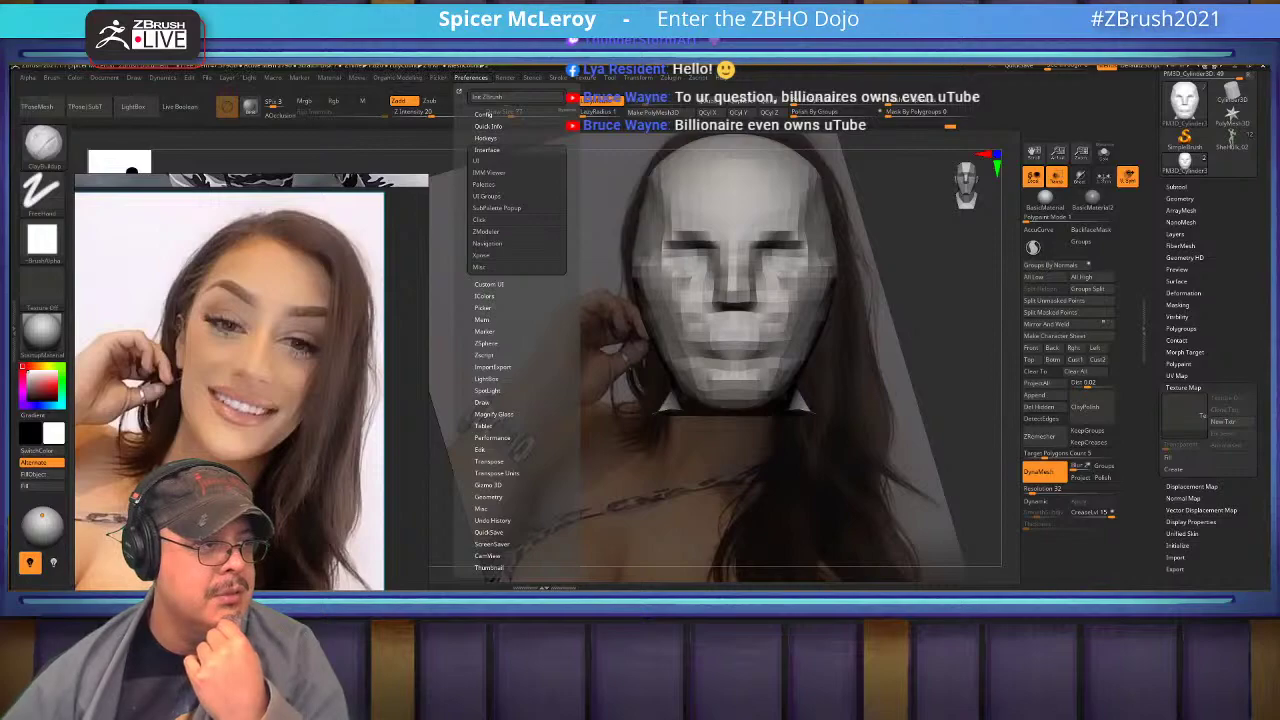
left_click(477, 161)
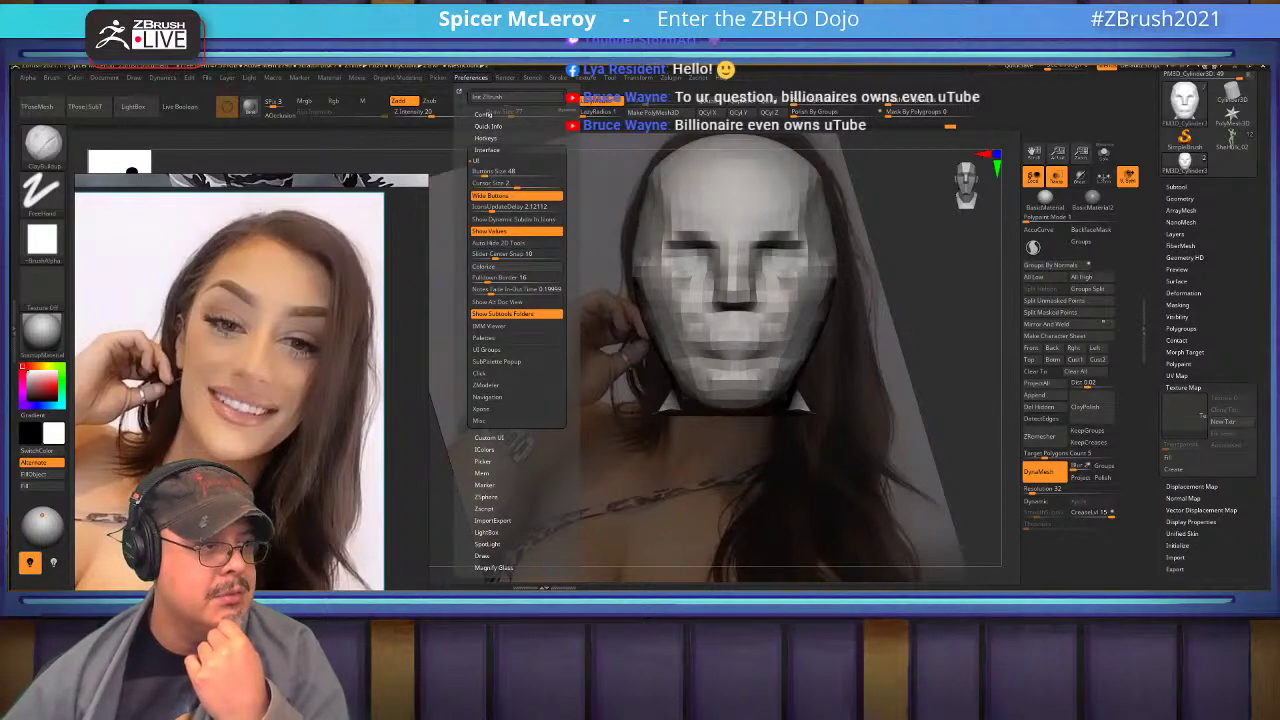
left_click(477, 161)
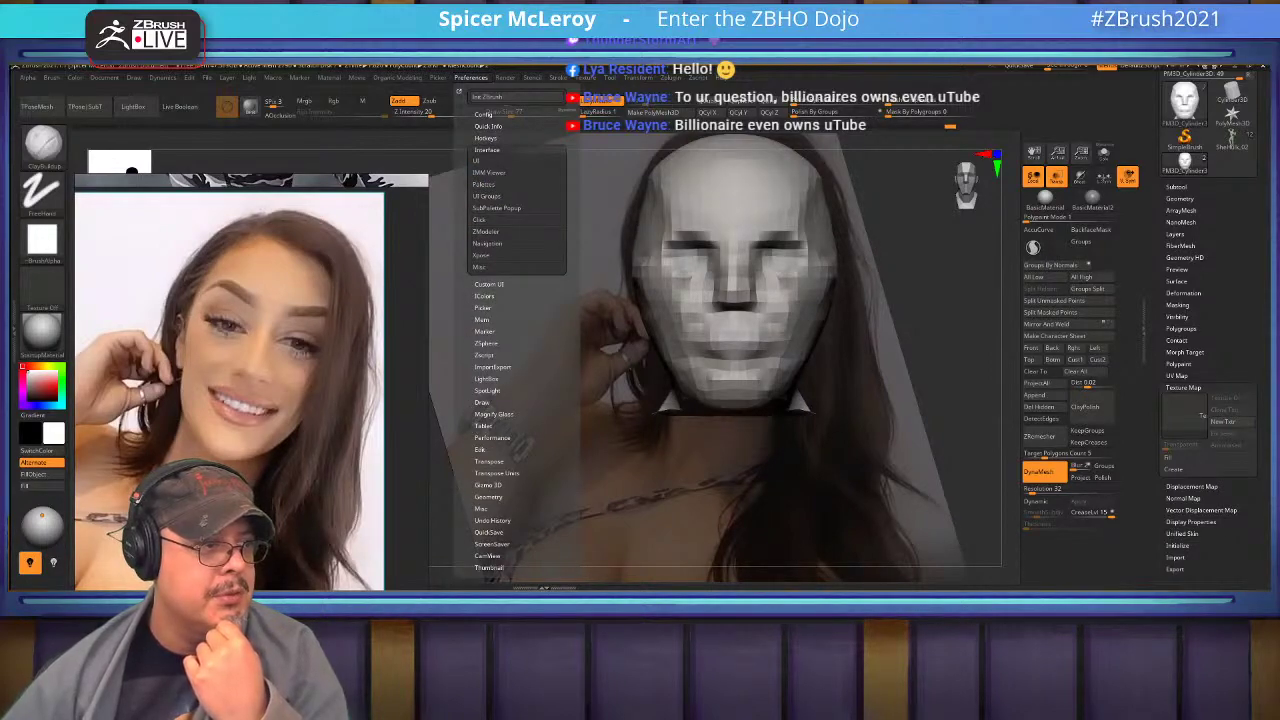
left_click(480, 267)
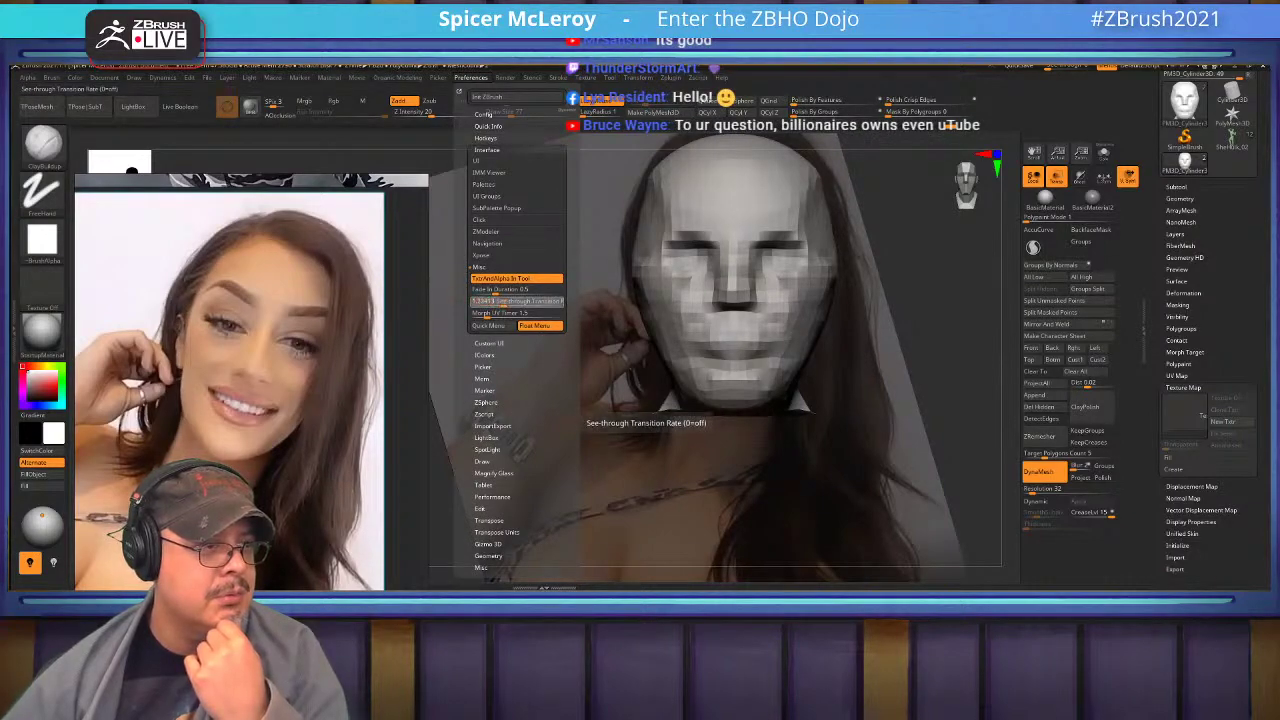
left_click(493, 302)
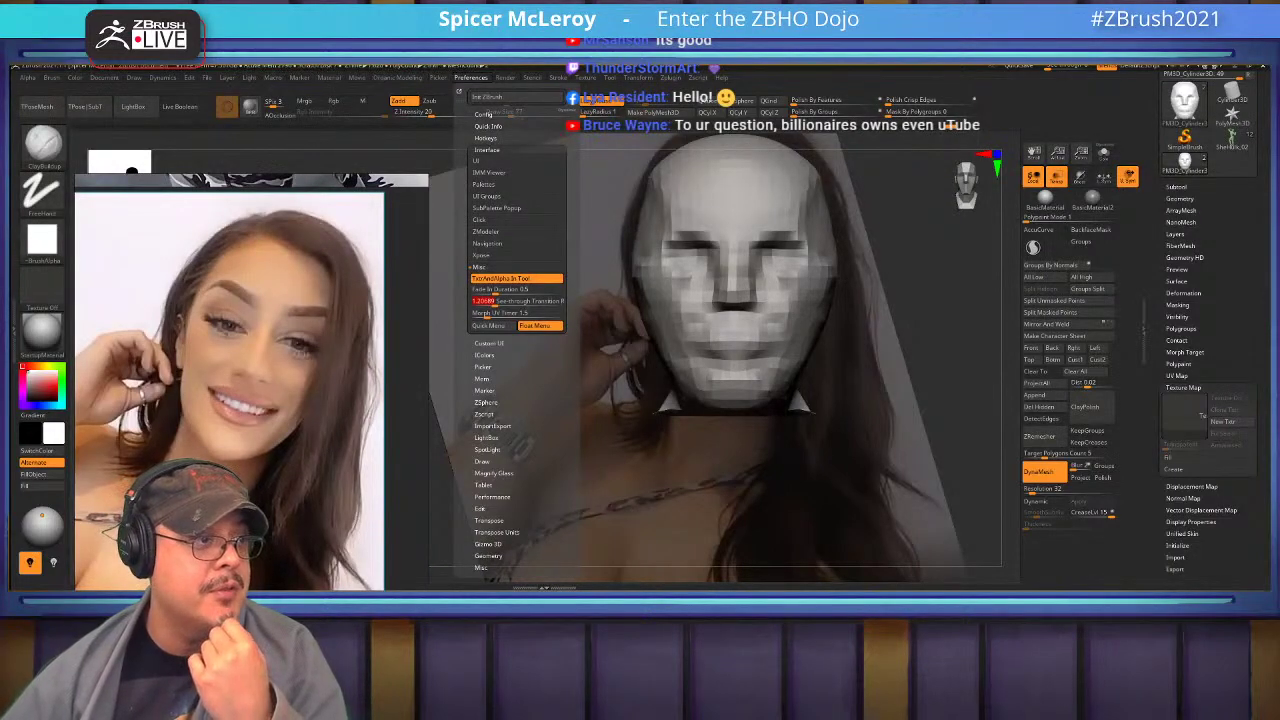
left_click(482, 255)
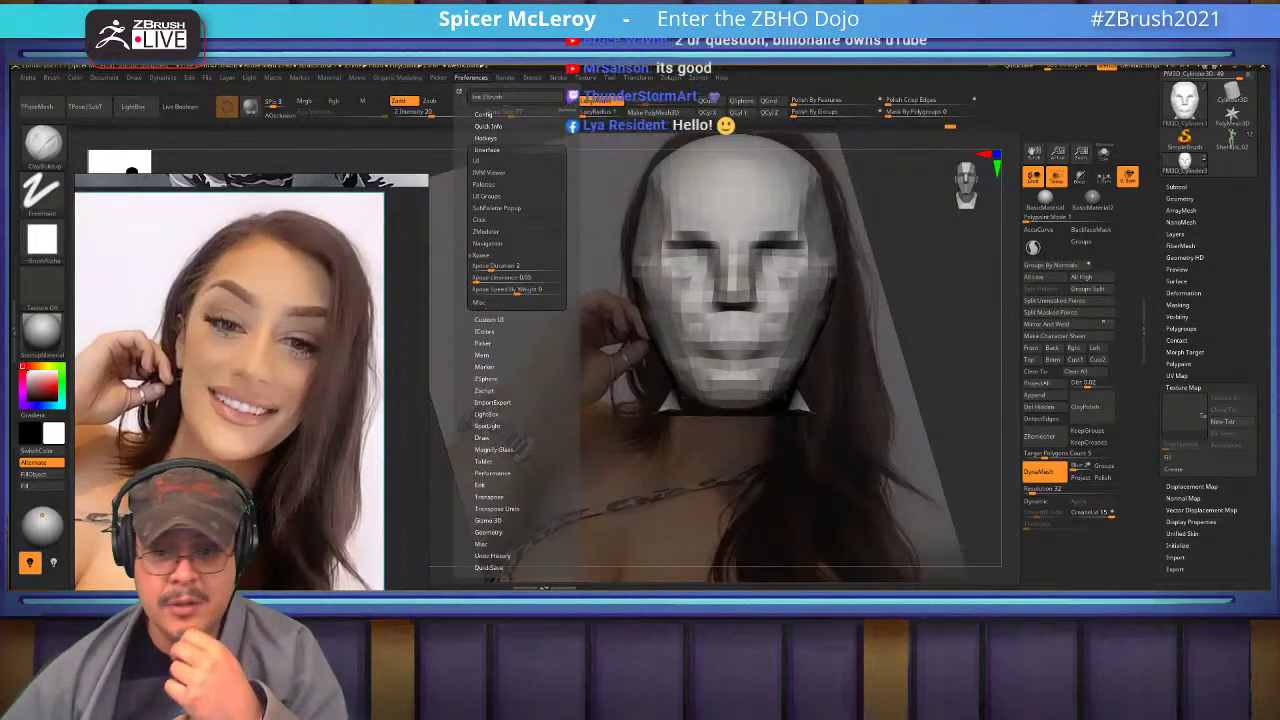
Adjust the Front Opacity in the Draw preferences so the photo reference shows through the head.
left_click(487, 150)
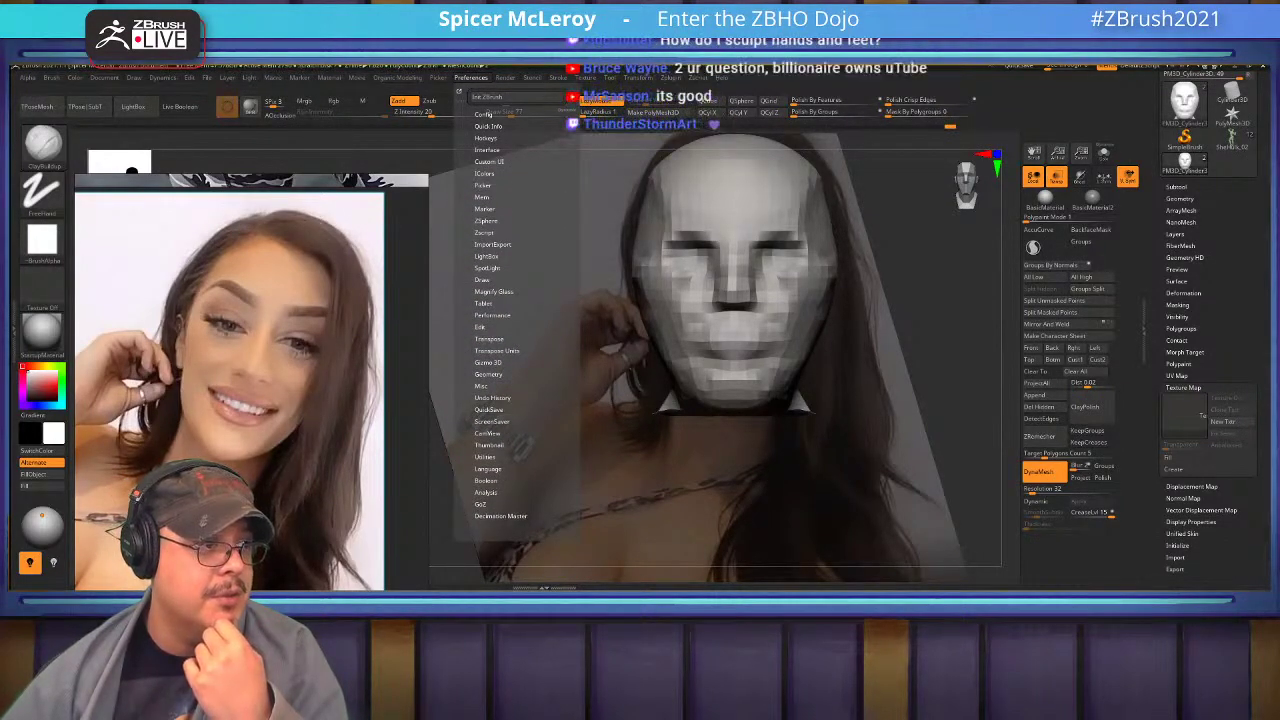
left_click(482, 279)
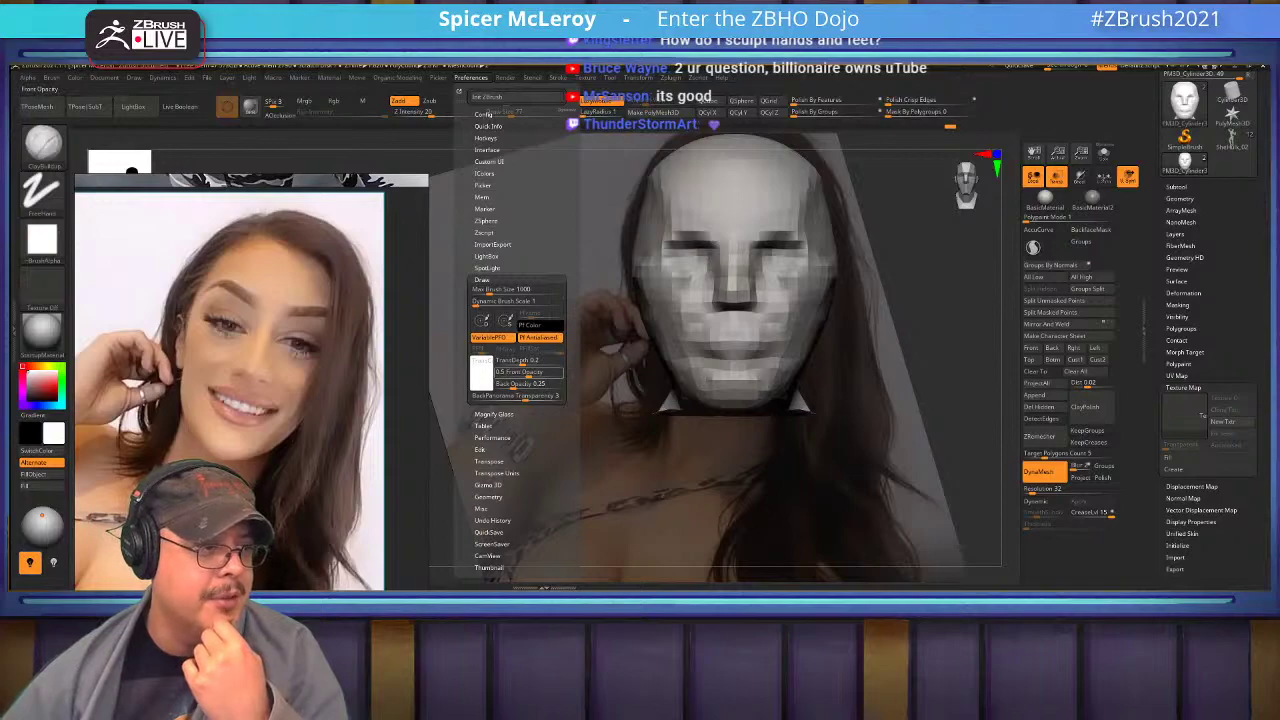
left_click_drag(529, 373, 545, 384)
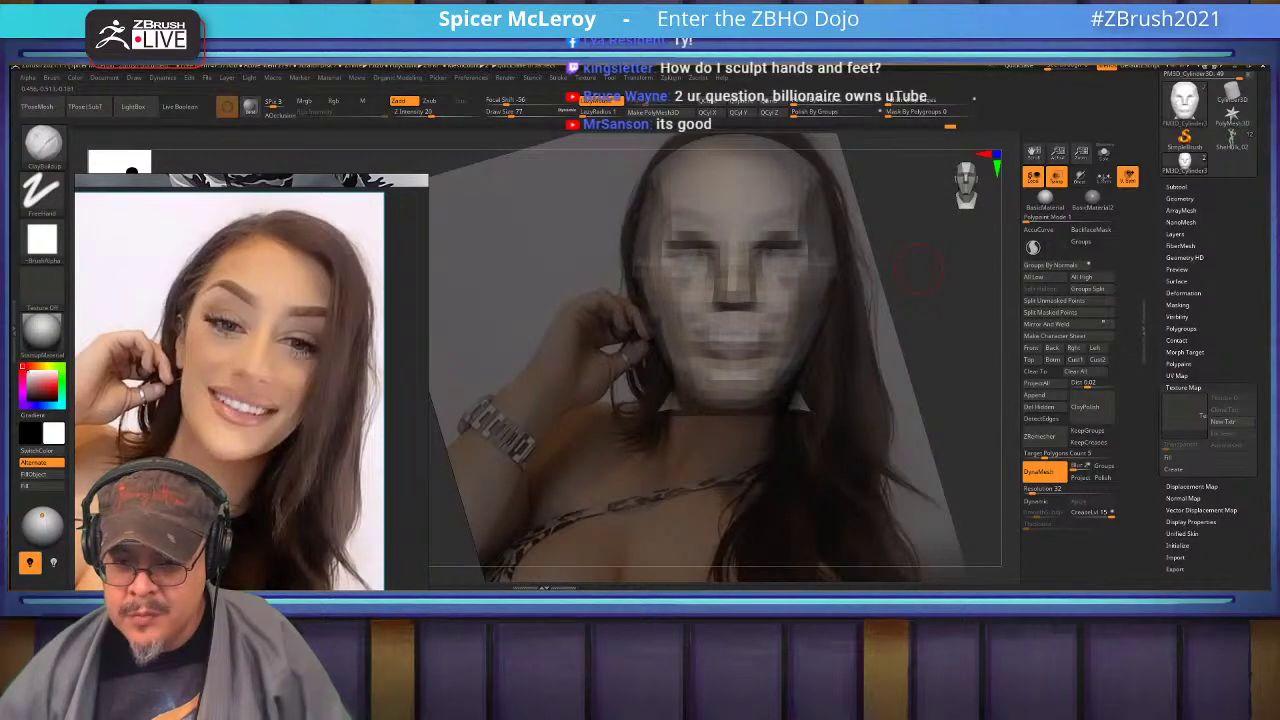
Set the draw size to 158 and reshape the sides and upper contour of the skull against the photo, smoothing the forehead edges.
mouse_move(995, 186)
left_mouse_down()
mouse_move(1005, 183)
mouse_move(965, 258)
mouse_move(977, 260)
mouse_move(965, 335)
left_mouse_up()
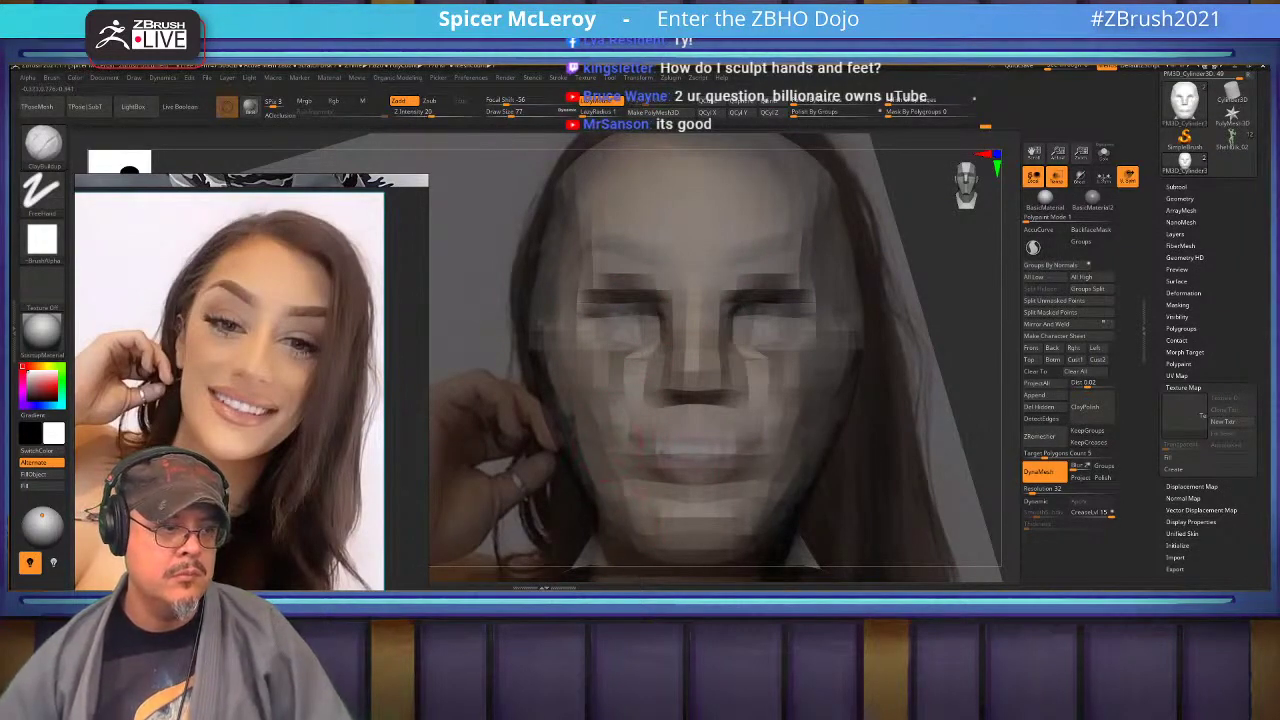
key("s")
mouse_move(529, 314)
left_mouse_down()
mouse_move(541, 314)
mouse_move(574, 466)
left_mouse_up()
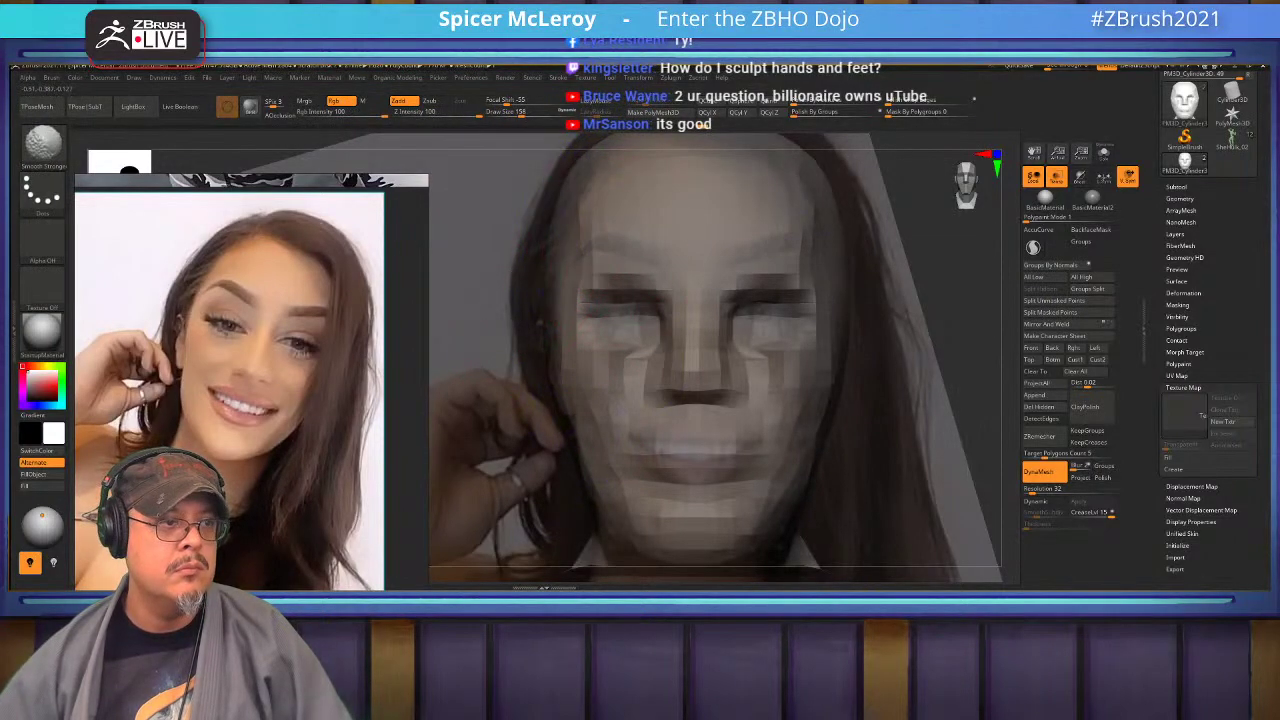
left_click_drag(550, 230, 562, 170, "shift")
left_click_drag(495, 468, 483, 552, "alt")
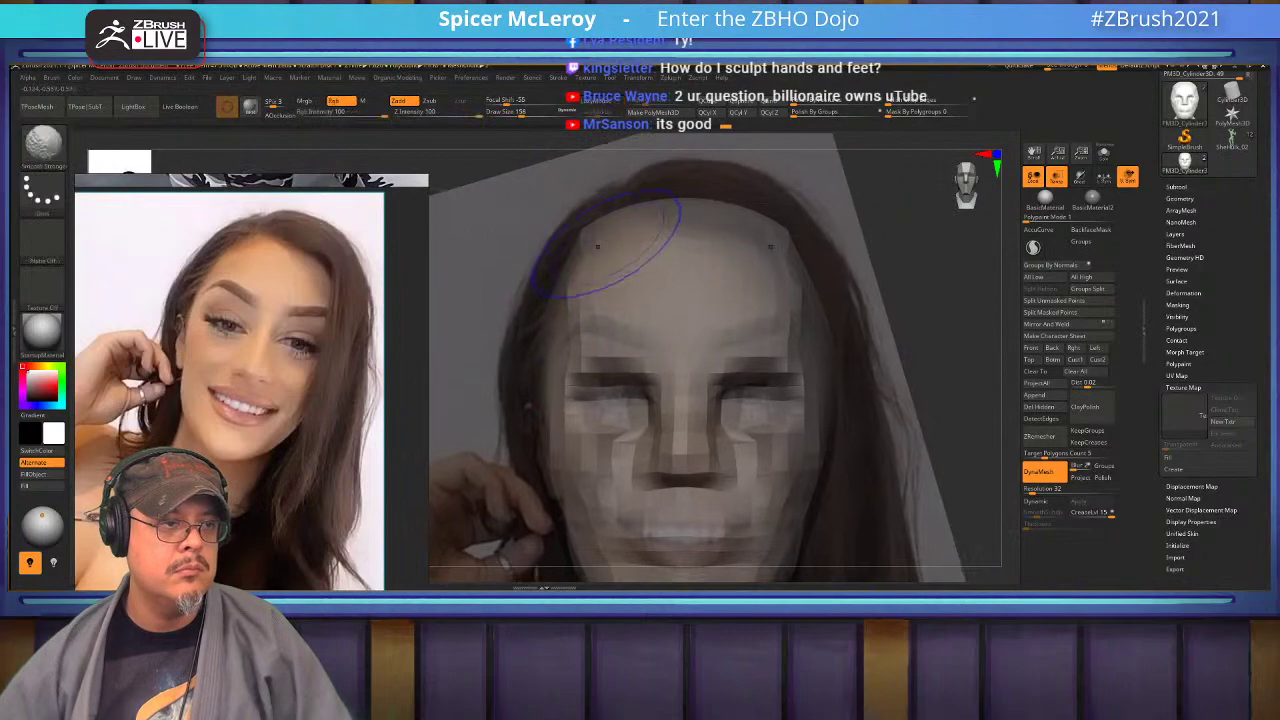
left_click_drag(677, 214, 630, 206, "shift")
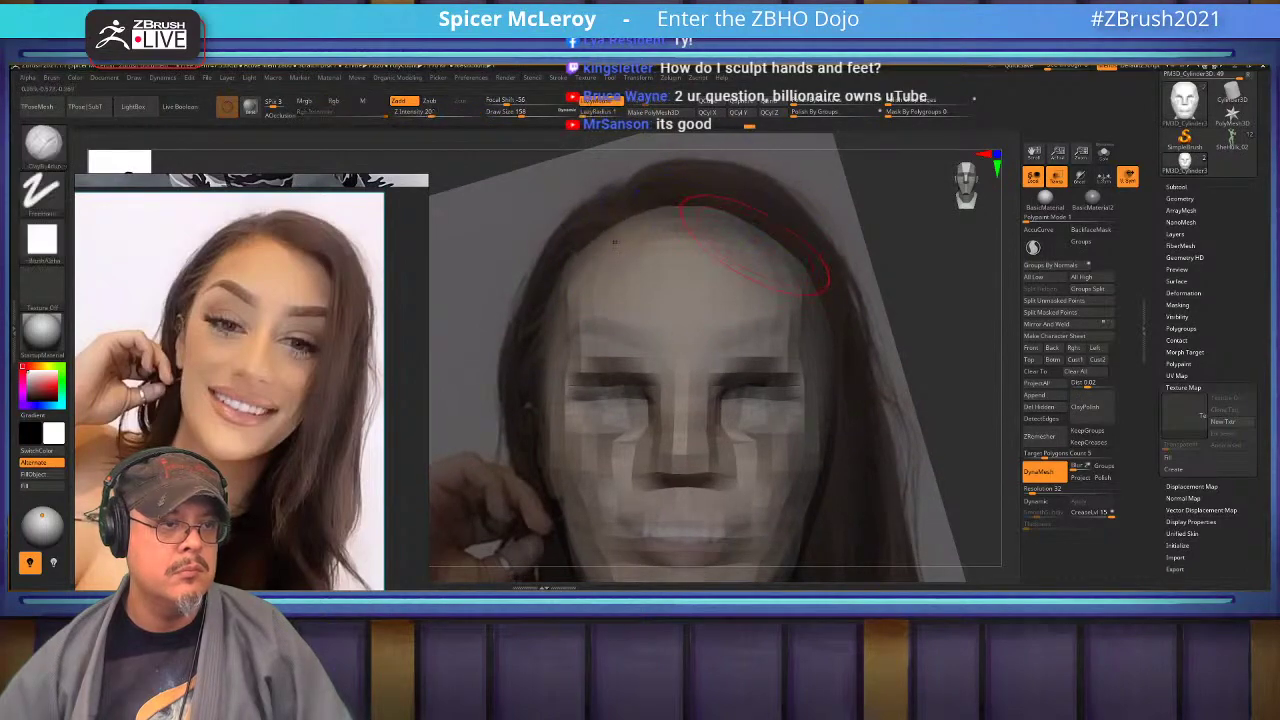
mouse_move(775, 262)
right_mouse_down("alt")
mouse_move(706, 210)
mouse_move(828, 292)
mouse_move(800, 245)
right_mouse_up("alt")
right_click_drag(640, 290, 530, 215, "alt")
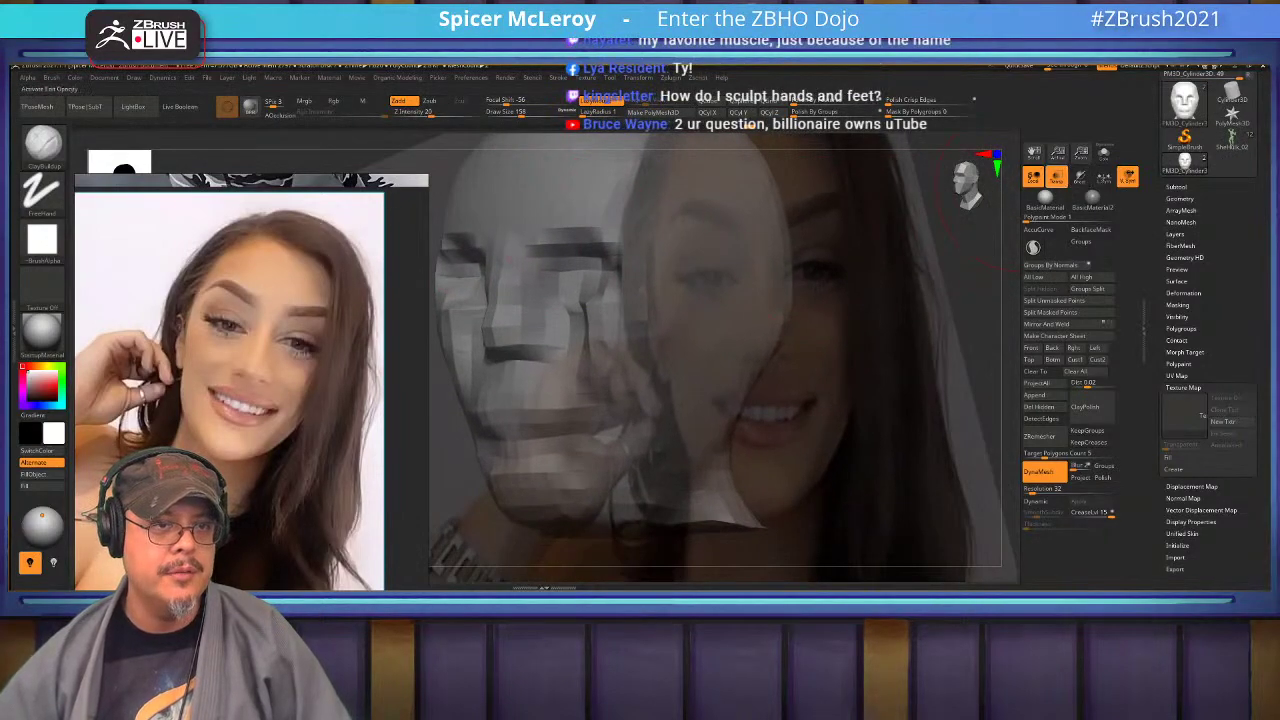
Turn off the transparent display and build up the side and underside of the jaw.
left_click(1057, 178)
mouse_move(585, 312)
left_mouse_down()
mouse_move(628, 284)
mouse_move(612, 340)
mouse_move(702, 376)
mouse_move(638, 414)
mouse_move(624, 460)
left_mouse_up()
mouse_move(714, 400)
left_mouse_down("alt")
mouse_move(644, 436)
mouse_move(612, 490)
mouse_move(622, 508)
mouse_move(590, 516)
left_mouse_up("alt")
mouse_move(590, 516)
right_mouse_down()
mouse_move(620, 460)
mouse_move(588, 368)
right_mouse_up()
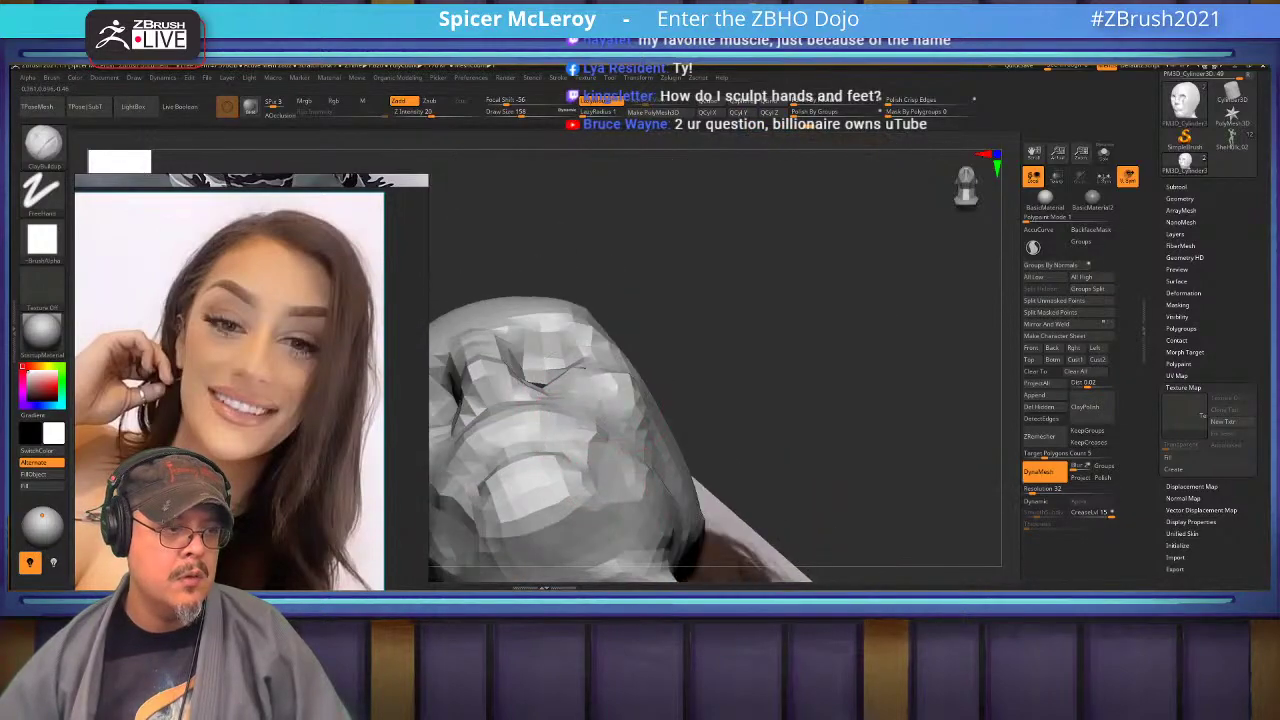
right_click_drag(568, 458, 678, 276, "alt")
left_click_drag(708, 350, 628, 392)
left_click_drag(728, 372, 636, 440)
left_click_drag(738, 406, 632, 448)
left_click_drag(700, 352, 638, 384)
right_click_drag(640, 384, 520, 480)
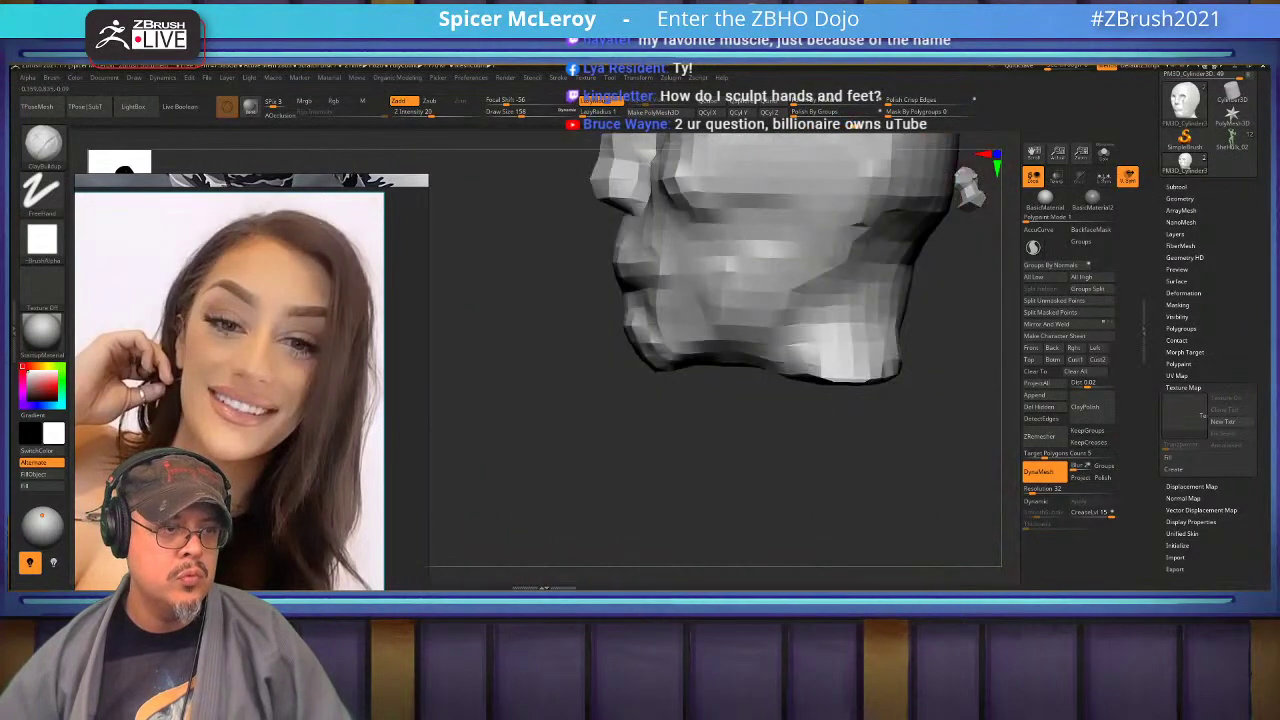
right_click_drag(814, 350, 812, 290, "ctrl")
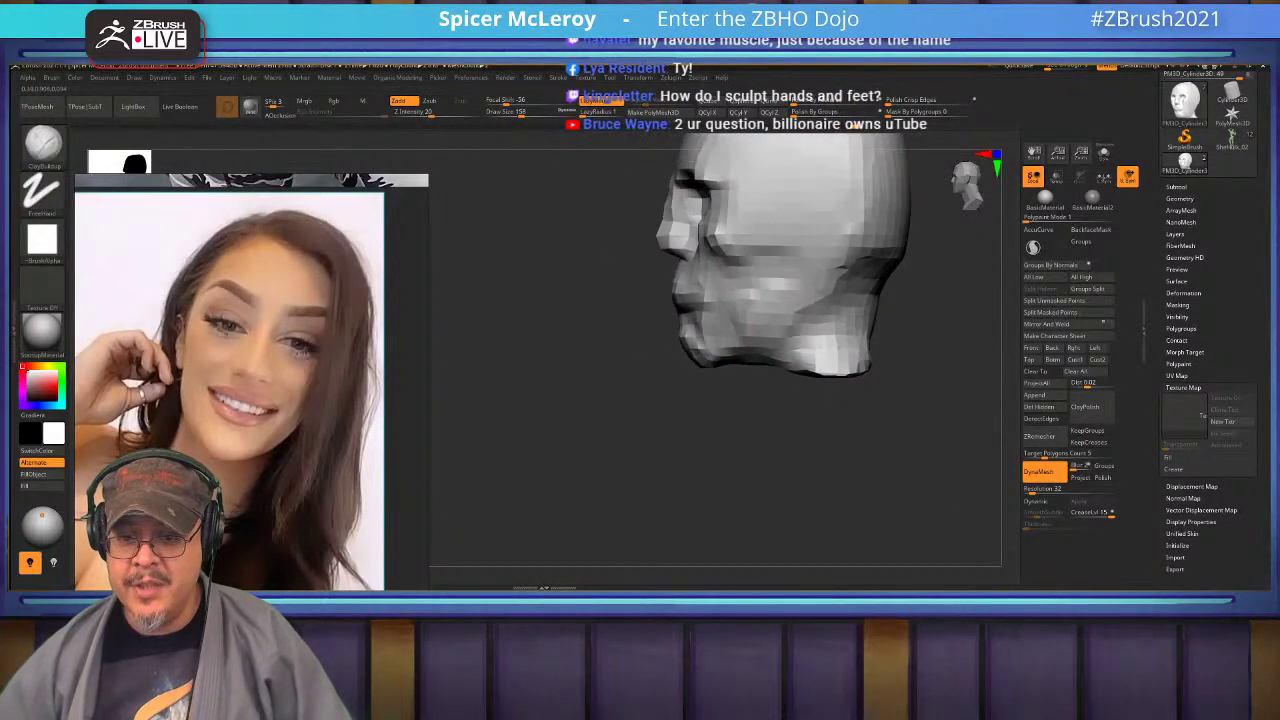
right_click_drag(698, 392, 693, 351, "ctrl")
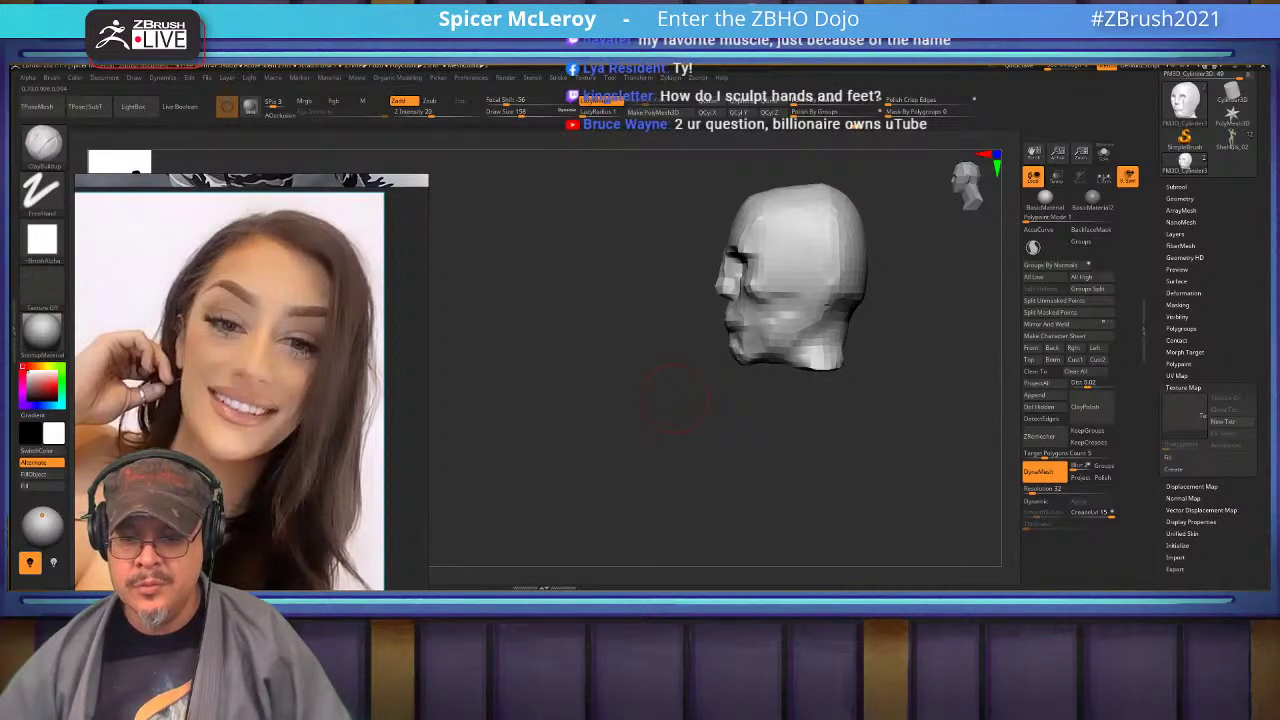
Shift the reference photo slightly upward and build up the forehead toward the temple and brow.
mouse_move(385, 400)
right_mouse_down()
mouse_move(421, 369)
mouse_move(396, 372)
mouse_move(403, 357)
mouse_move(390, 367)
right_mouse_up()
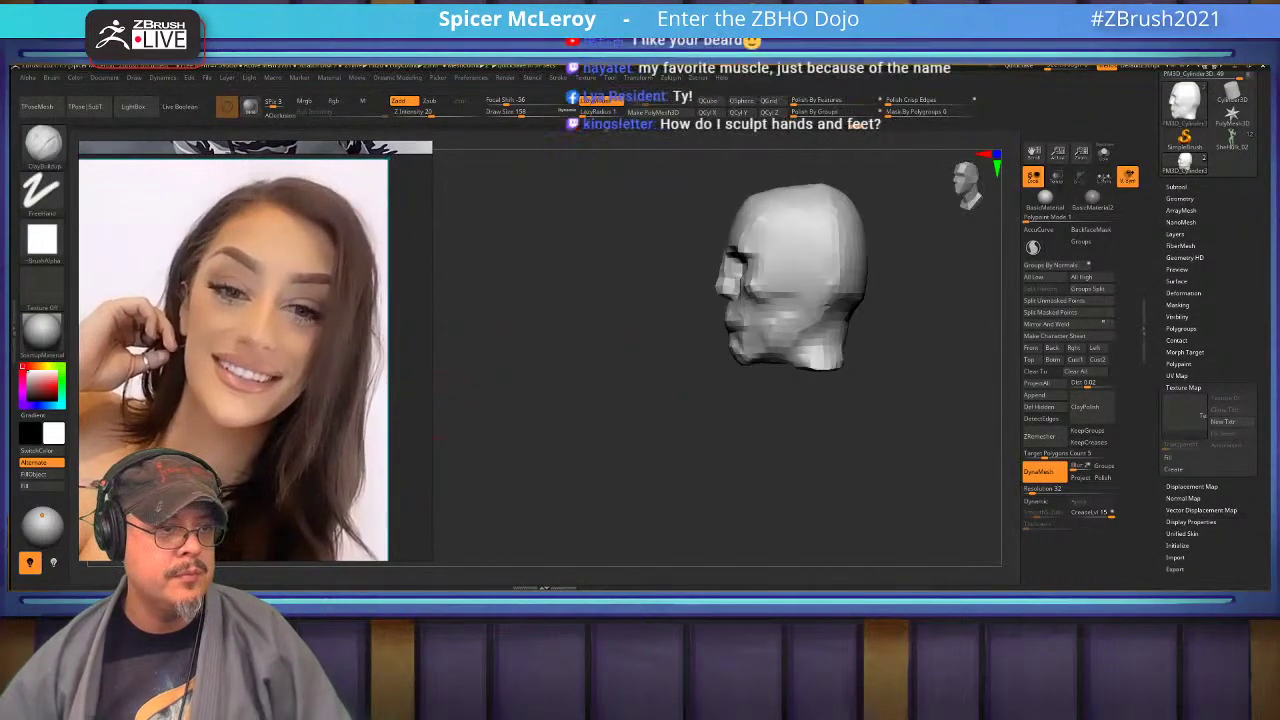
left_click_drag(612, 412, 620, 412)
left_click_drag(620, 412, 588, 508, "alt")
mouse_move(492, 345)
left_mouse_down()
mouse_move(589, 315)
mouse_move(580, 352)
mouse_move(556, 293)
mouse_move(620, 290)
mouse_move(624, 338)
mouse_move(623, 304)
left_mouse_up()
right_click_drag(606, 268, 576, 322)
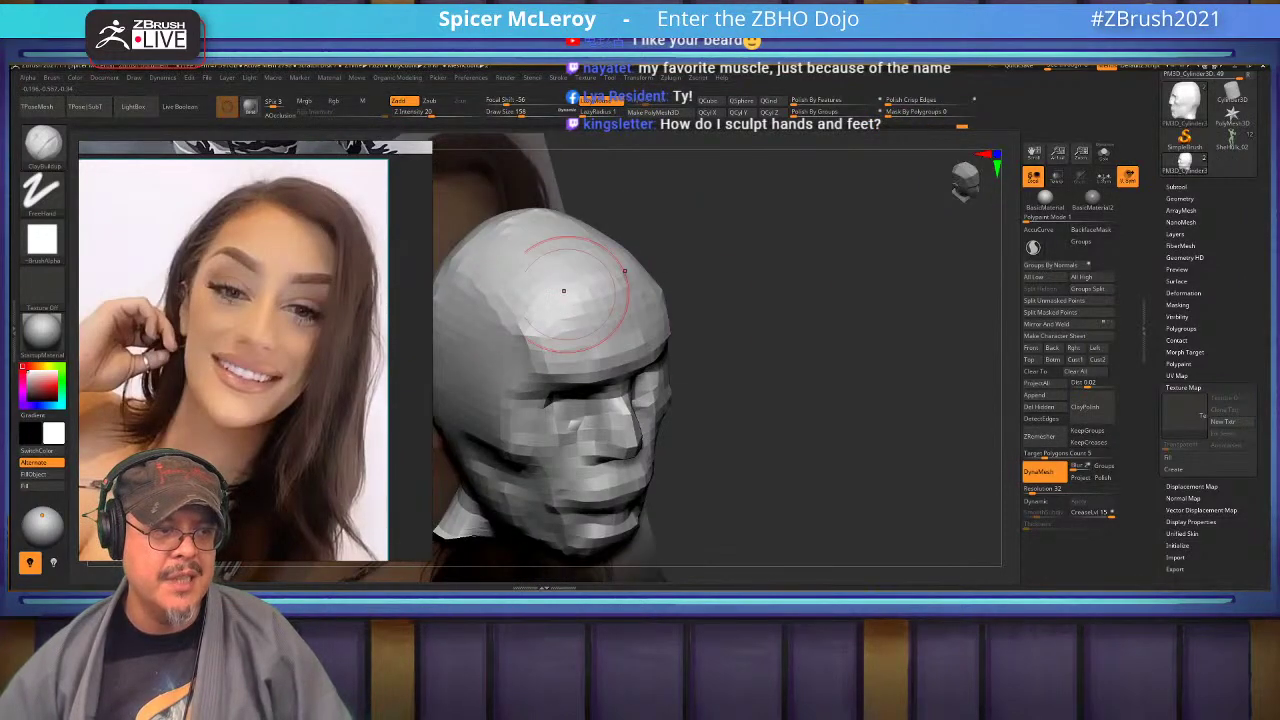
mouse_move(566, 292)
left_mouse_down()
mouse_move(532, 342)
mouse_move(542, 328)
mouse_move(516, 318)
mouse_move(548, 366)
left_mouse_up()
Smooth the ridge along the upper back of the skull and check the head's shape in profile and three-quarter view.
right_click_drag(560, 362, 490, 320)
mouse_move(662, 303)
right_mouse_down()
mouse_move(470, 300)
mouse_move(686, 271)
right_mouse_up()
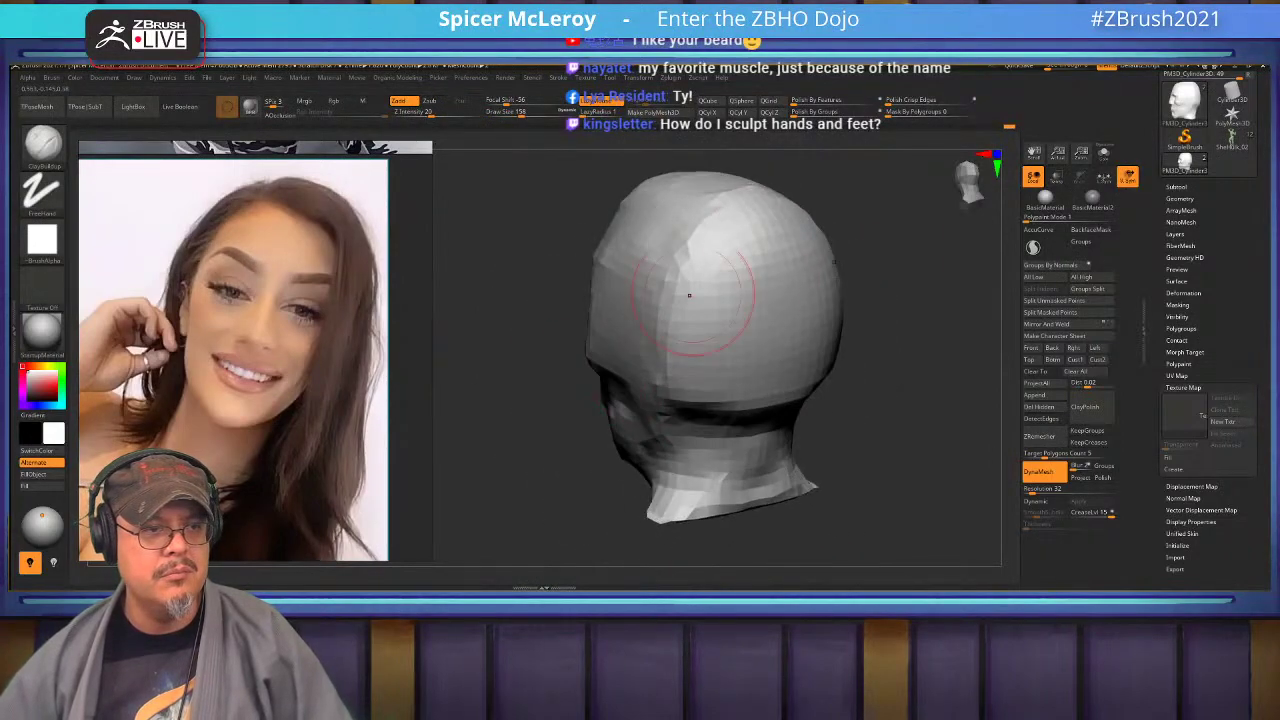
mouse_move(745, 191)
left_mouse_down("shift")
mouse_move(726, 240)
mouse_move(752, 244)
left_mouse_up("shift")
right_click_drag(790, 310, 732, 256, "shift")
right_click_drag(732, 256, 808, 258)
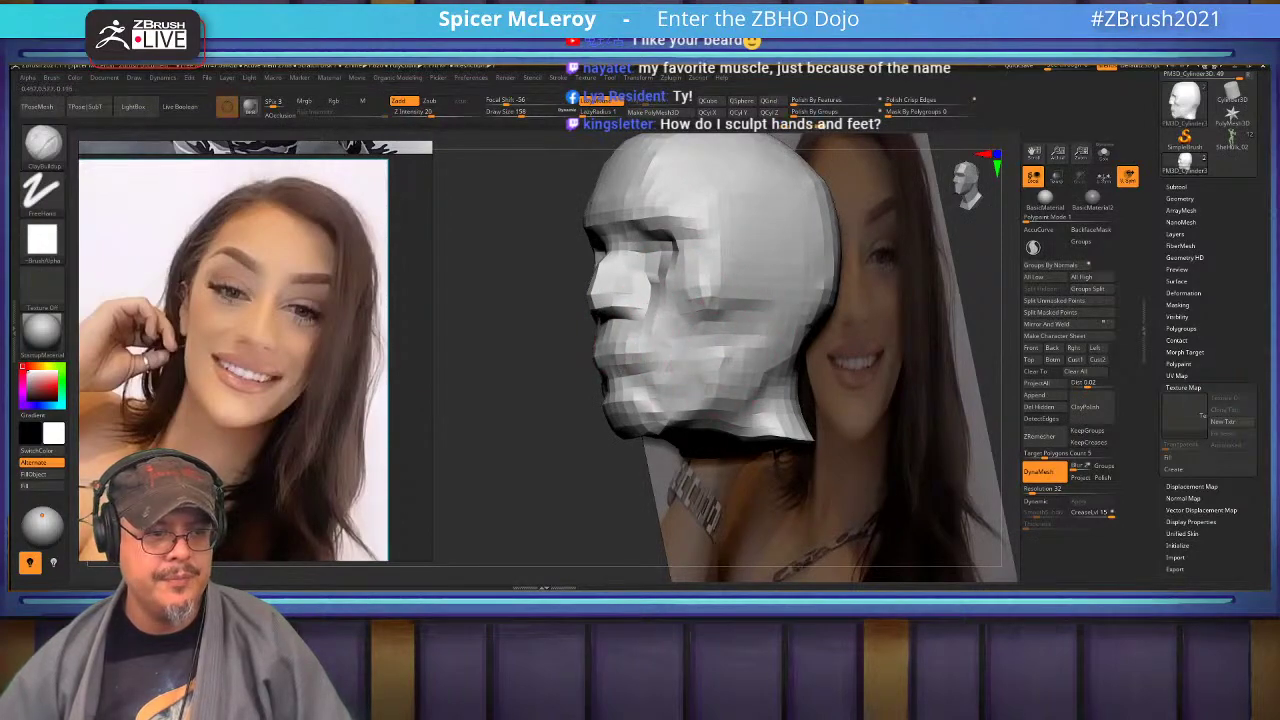
right_click_drag(517, 409, 440, 405, "shift")
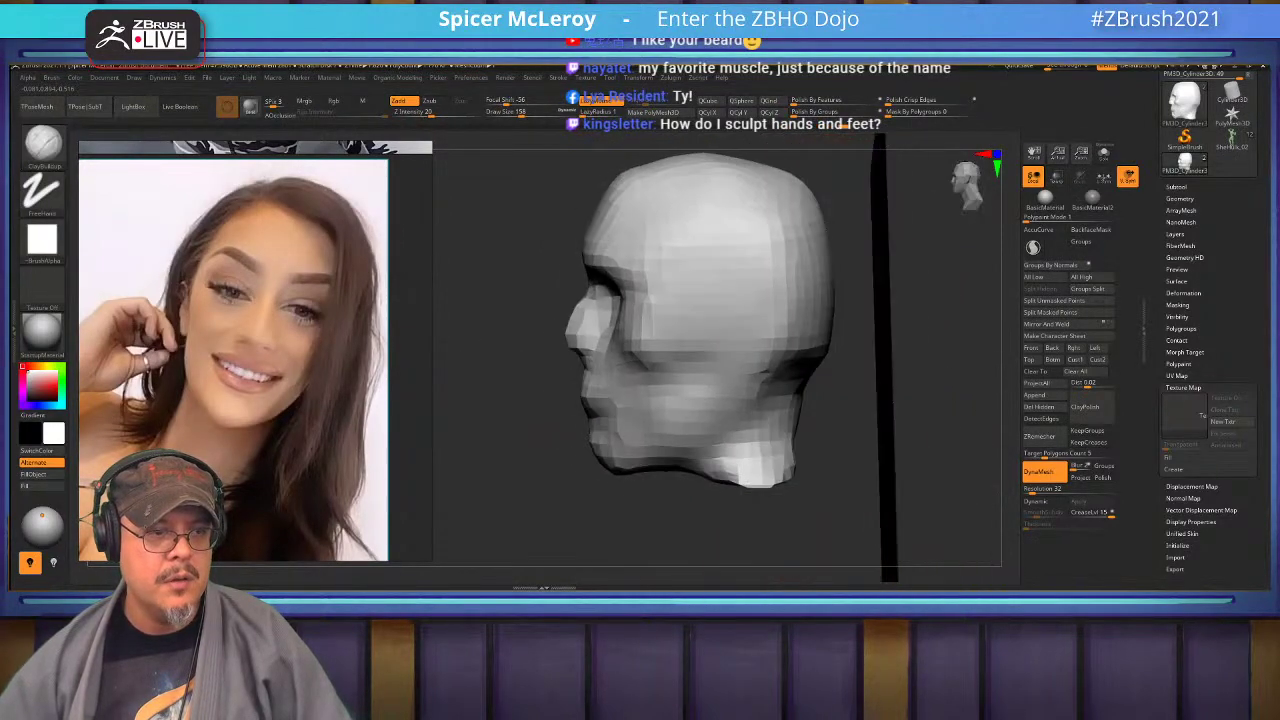
right_click_drag(635, 298, 700, 300)
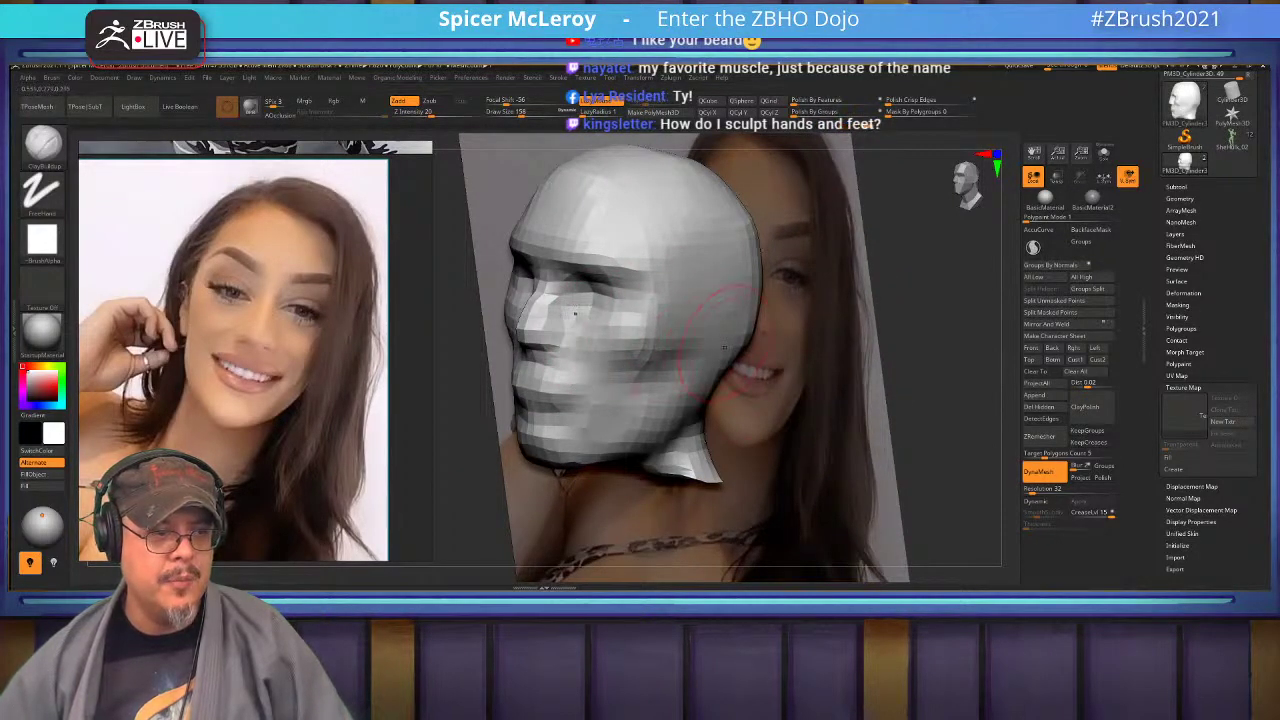
right_click_drag(724, 347, 676, 257)
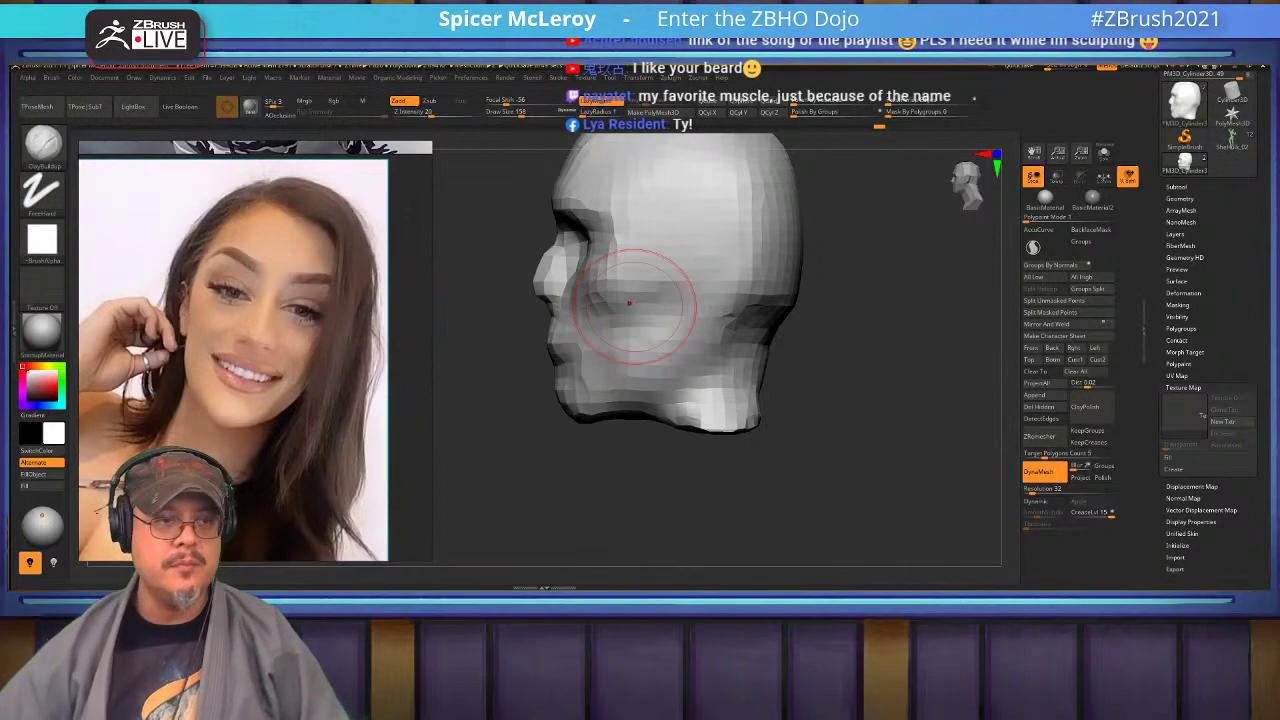
left_click_drag(900, 255, 950, 250)
key("Tab")
key("Tab")
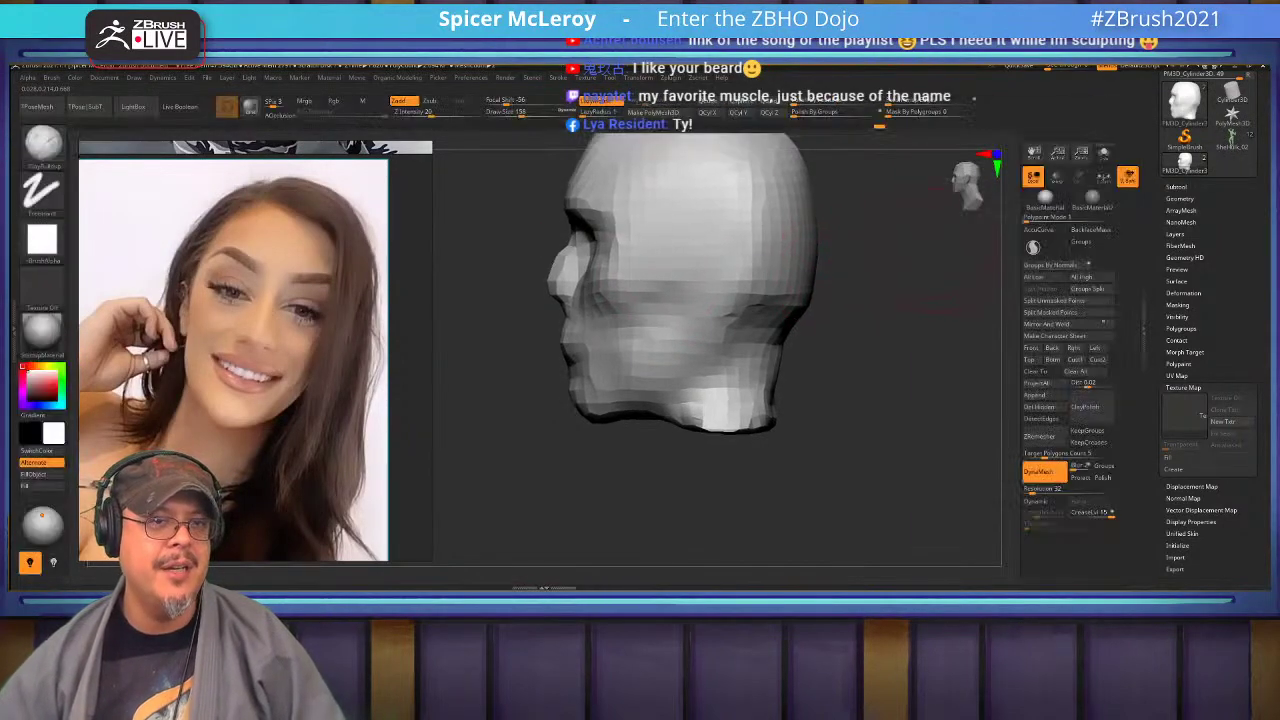
key("Tab")
key("Tab")
key("Tab")
key("Tab")
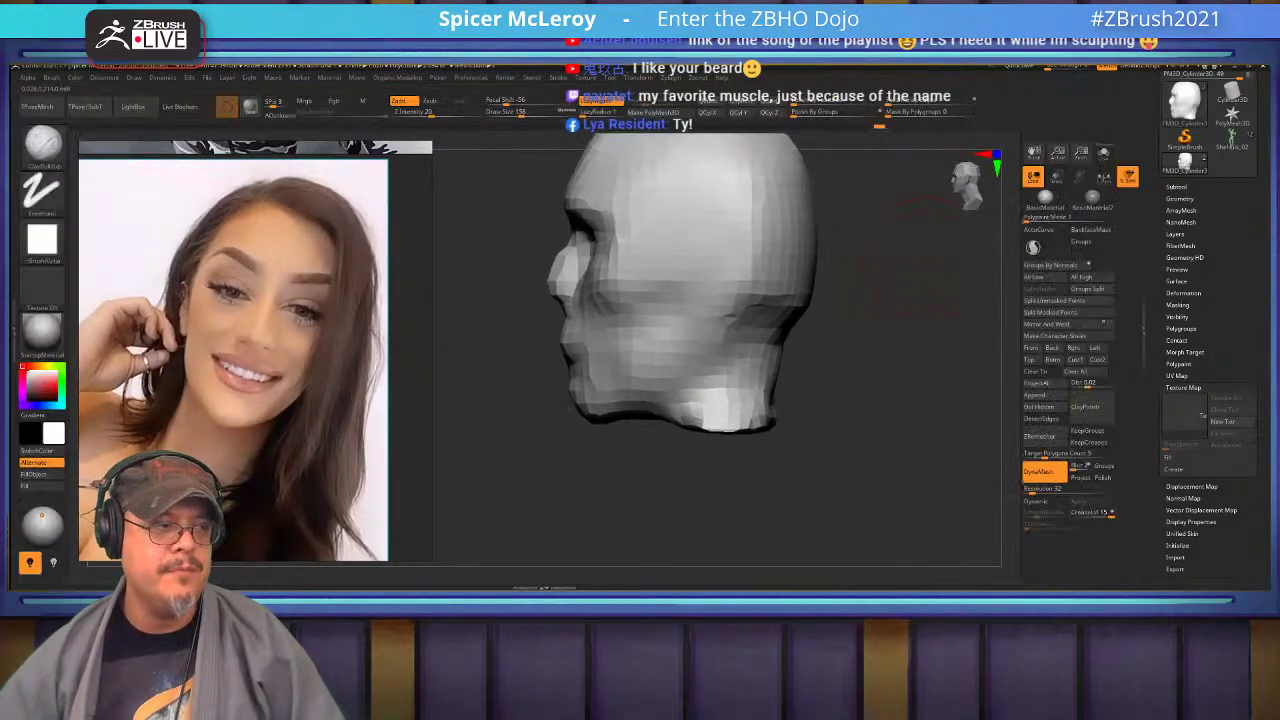
key("Tab")
key("Tab")
key("Tab")
key("Tab")
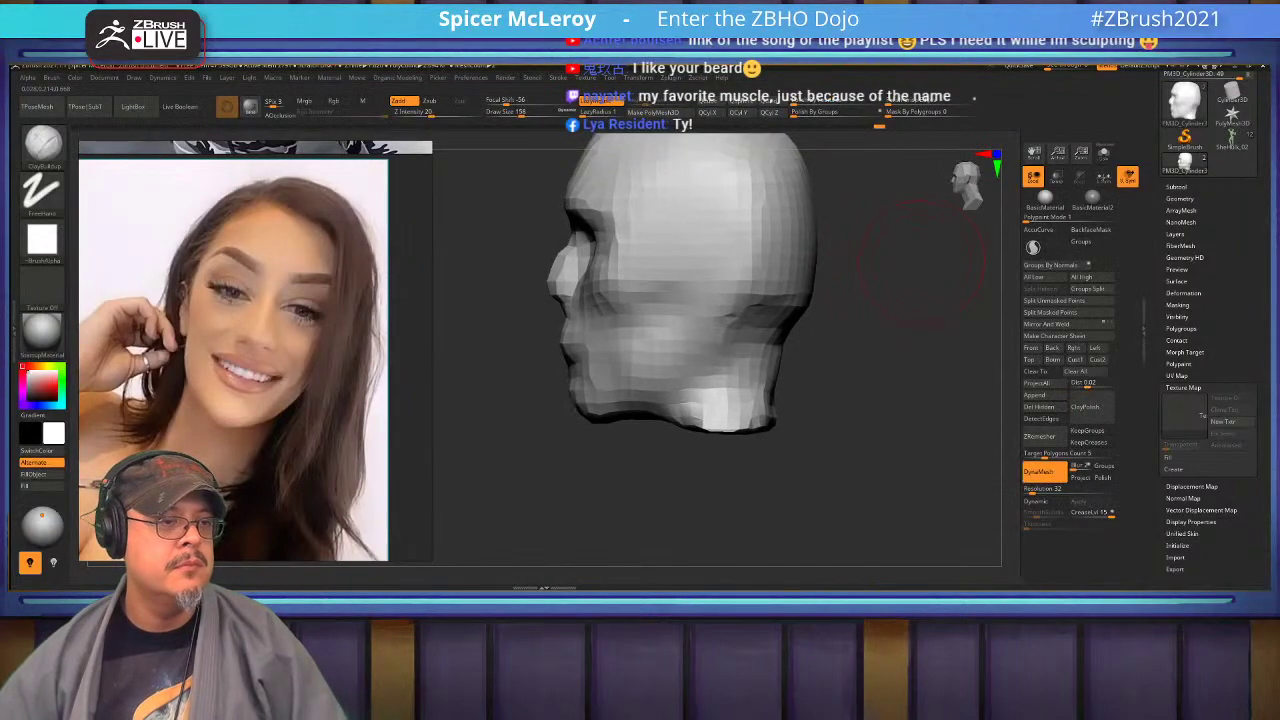
Mask the underside of the head around the neck stump, invert the mask and pull the neck down to lengthen it.
left_click_drag(925, 260, 860, 250)
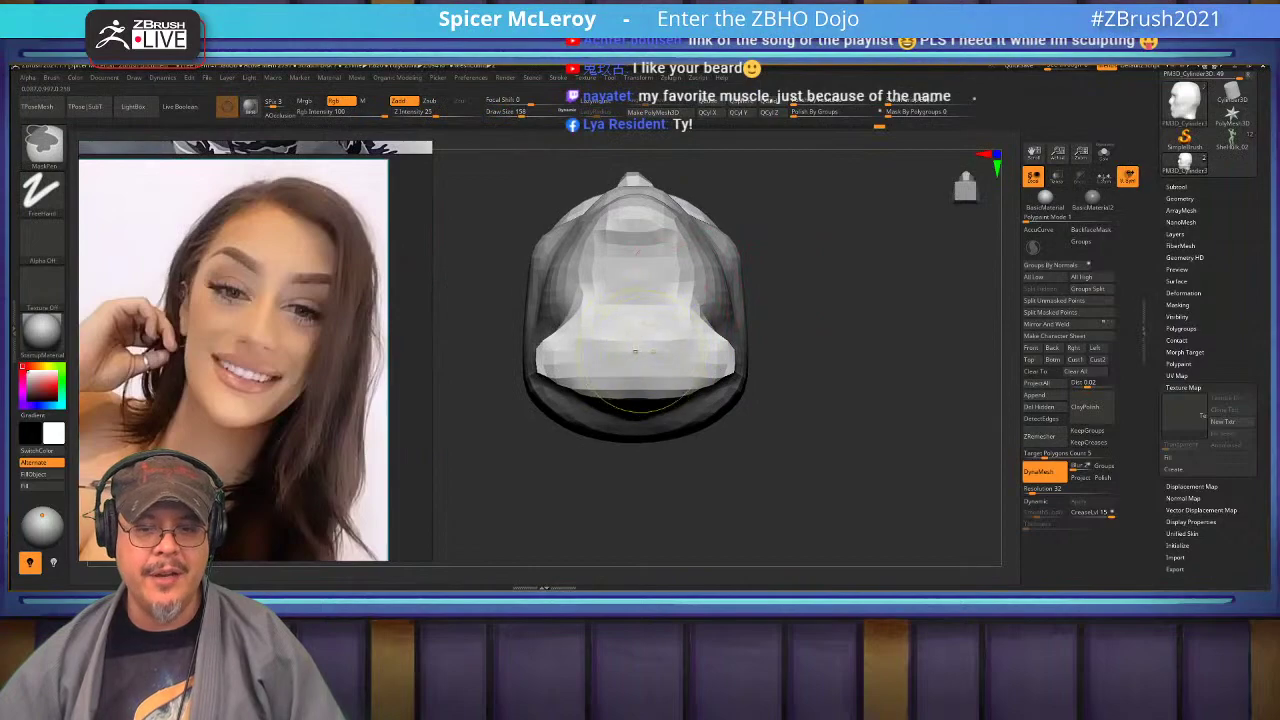
mouse_move(640, 348)
left_mouse_down("ctrl")
mouse_move(700, 348)
mouse_move(655, 325)
left_mouse_up("ctrl")
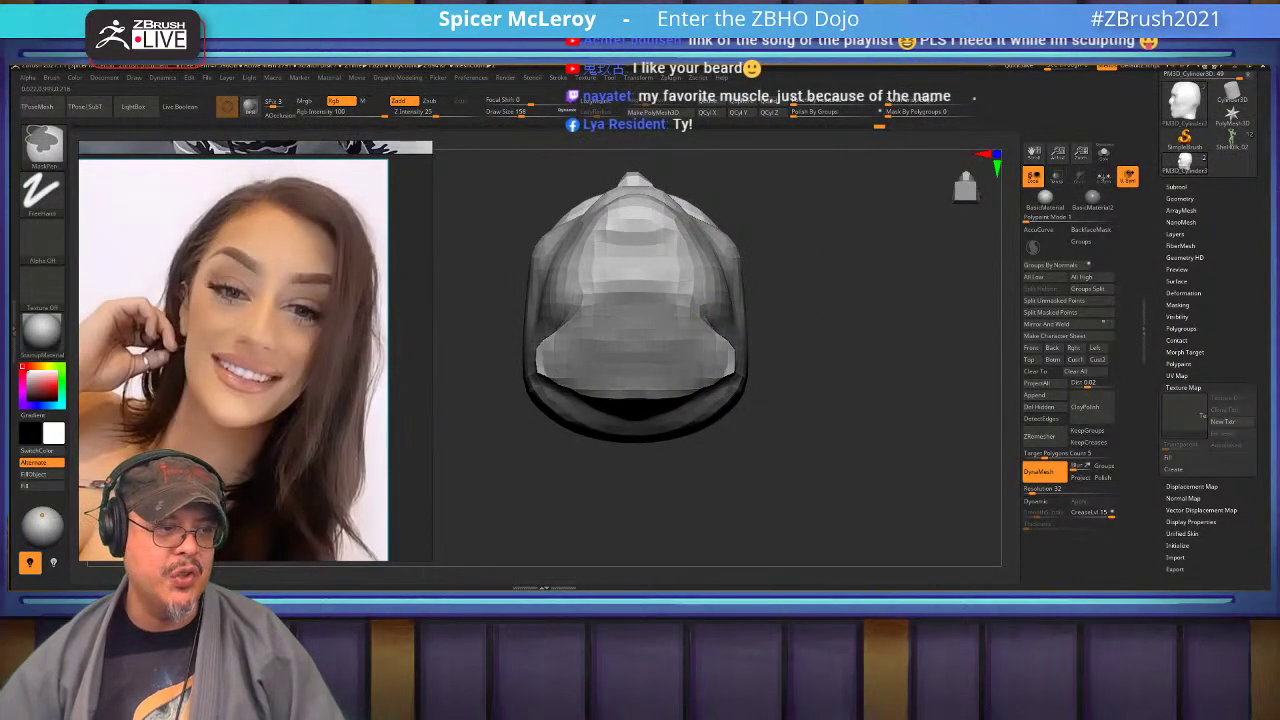
left_click_drag(865, 255, 900, 330)
left_click(900, 284, "ctrl")
key("w")
left_click_drag(860, 190, 882, 289, "alt")
left_click_drag(656, 214, 657, 322)
key("q")
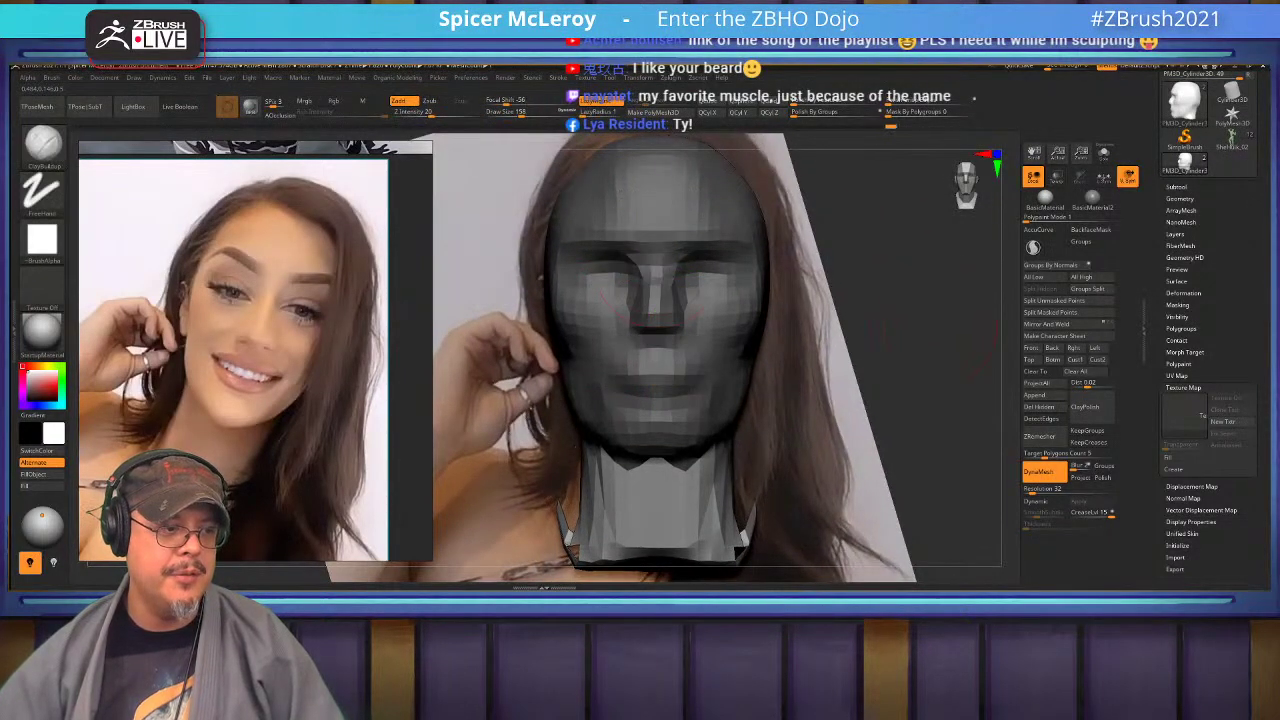
Clear the mask, smooth the stretched neck into the jaw and build up the side of the neck with ClayBuildup.
mouse_move(912, 380)
left_mouse_down("alt")
mouse_move(912, 290)
mouse_move(915, 311)
left_mouse_up("alt")
left_click_drag(905, 305, 940, 315)
mouse_move(564, 425)
left_mouse_down("shift")
mouse_move(550, 396)
mouse_move(505, 432)
mouse_move(540, 424)
left_mouse_up("shift")
mouse_move(605, 355)
left_mouse_down("shift")
mouse_move(612, 405)
mouse_move(680, 415)
left_mouse_up("shift")
left_click_drag(755, 430, 840, 432)
mouse_move(612, 340)
left_mouse_down()
mouse_move(632, 435)
mouse_move(623, 405)
left_mouse_up()
left_click_drag(765, 432, 684, 442)
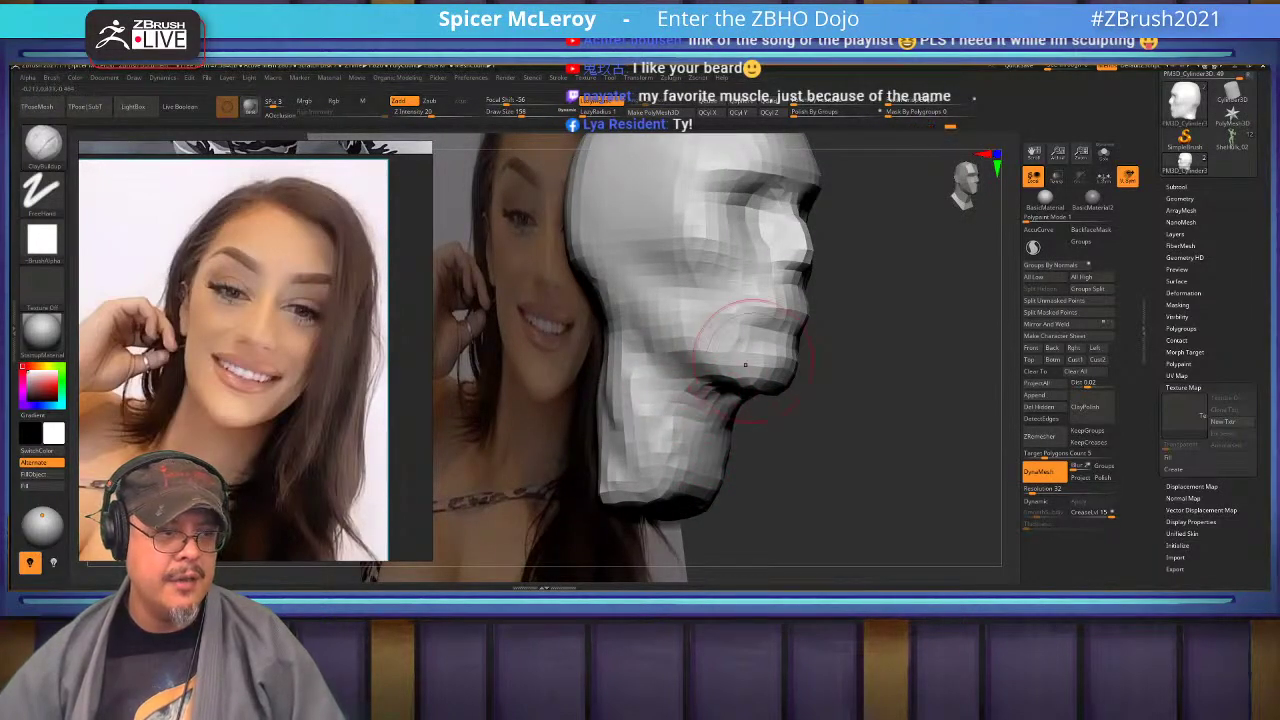
Build up the front and sides of the neck below the chin.
left_click_drag(745, 365, 660, 323)
left_click_drag(880, 450, 770, 345)
mouse_move(718, 416)
left_mouse_down()
mouse_move(766, 436)
mouse_move(728, 496)
left_mouse_up()
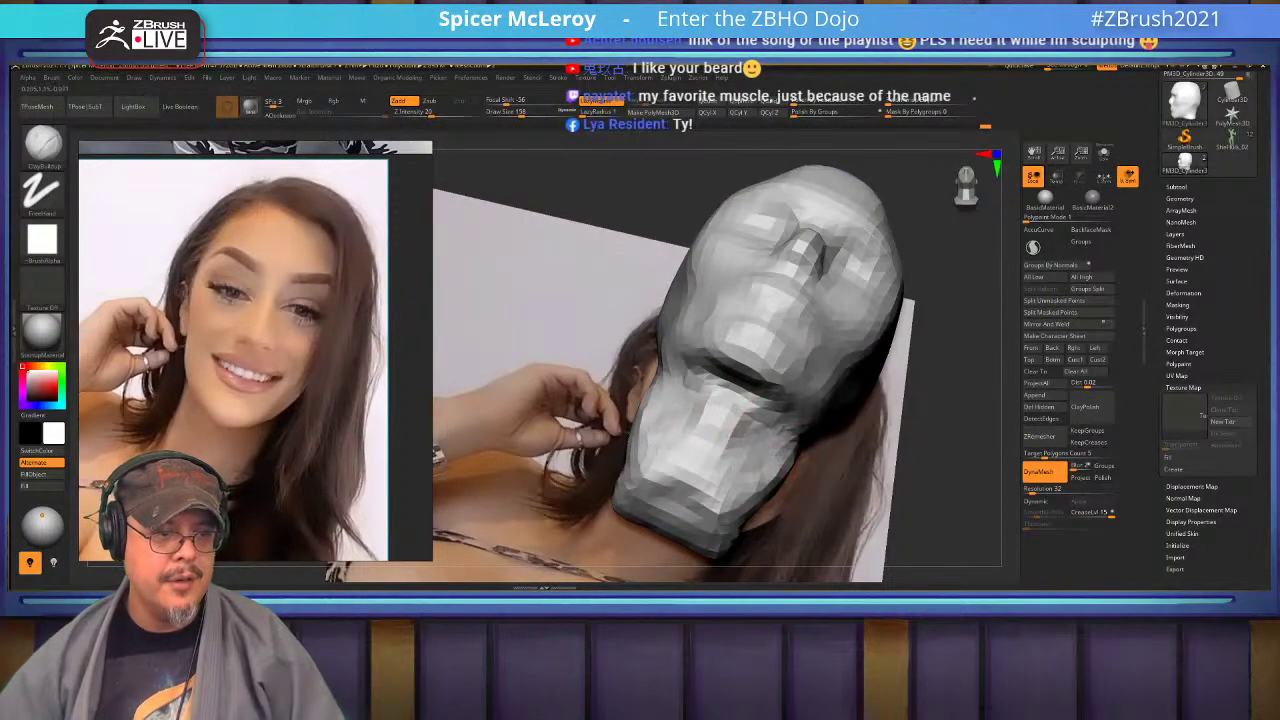
left_click_drag(656, 452, 722, 504)
mouse_move(708, 420)
left_mouse_down()
mouse_move(684, 494)
mouse_move(714, 524)
left_mouse_up()
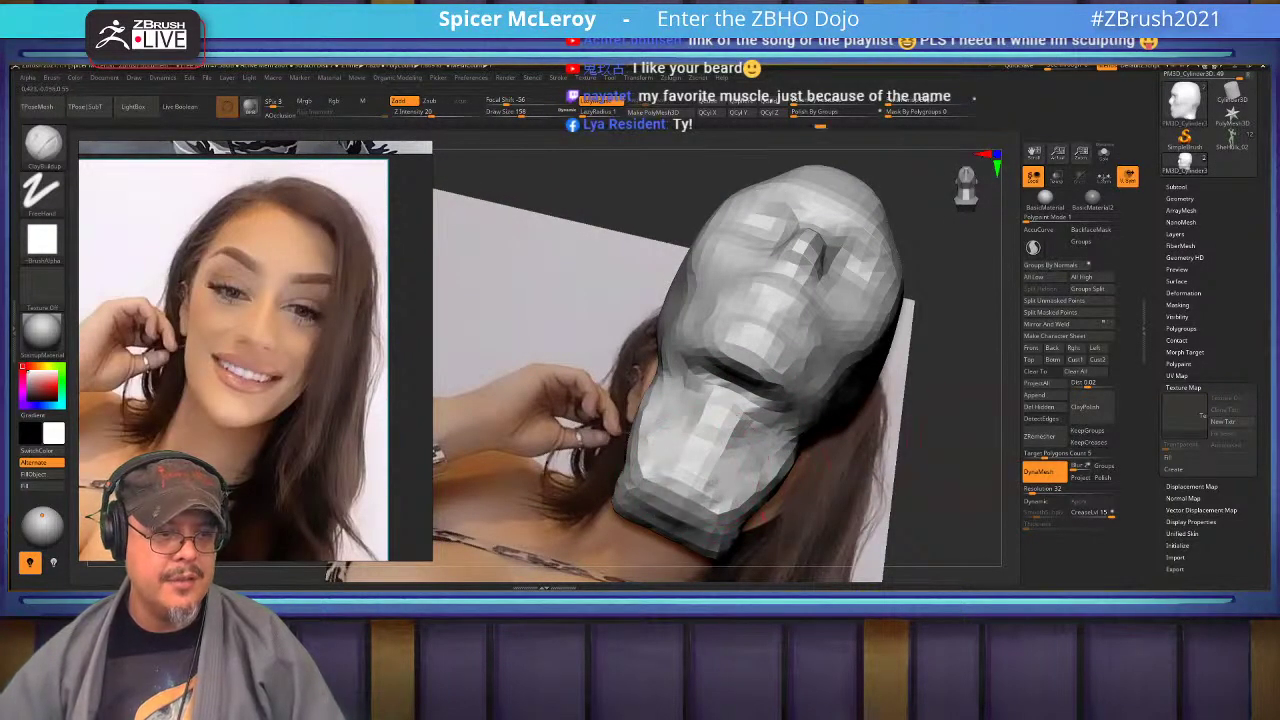
mouse_move(850, 500)
left_mouse_down()
mouse_move(752, 466)
mouse_move(796, 454)
mouse_move(808, 490)
mouse_move(757, 472)
mouse_move(816, 455)
mouse_move(728, 490)
left_mouse_up()
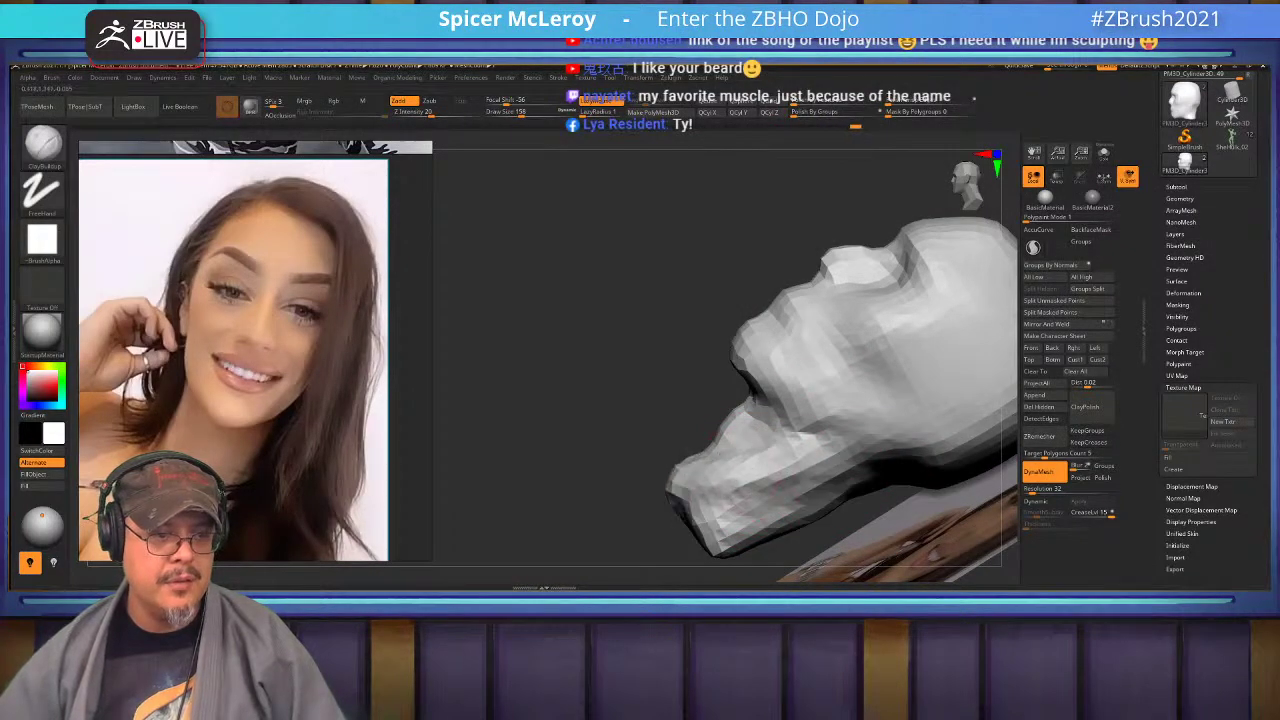
left_click_drag(560, 440, 605, 330)
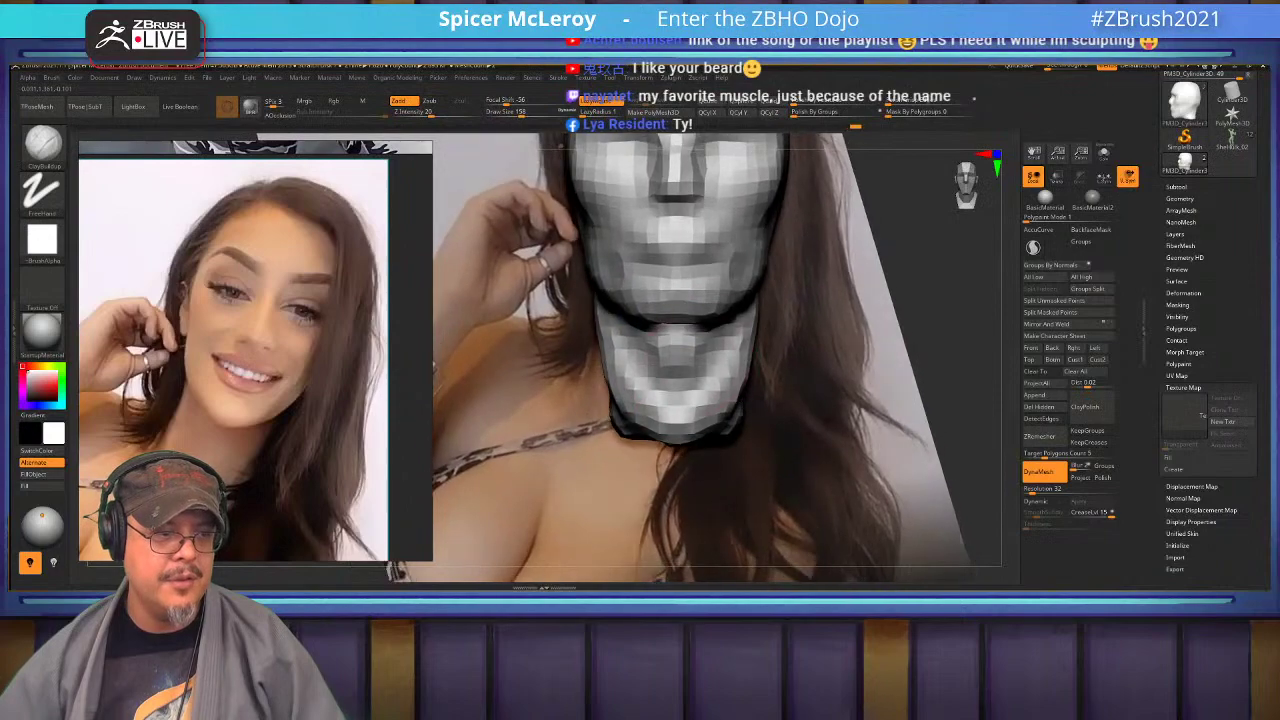
Refine the side of the jaw and lower cheek, comparing three-quarter and front views.
right_click_drag(672, 326, 724, 484, "alt")
mouse_move(690, 350)
right_mouse_down("ctrl")
mouse_move(688, 290)
mouse_move(677, 320)
mouse_move(765, 330)
right_mouse_up("ctrl")
left_click_drag(682, 432, 690, 445)
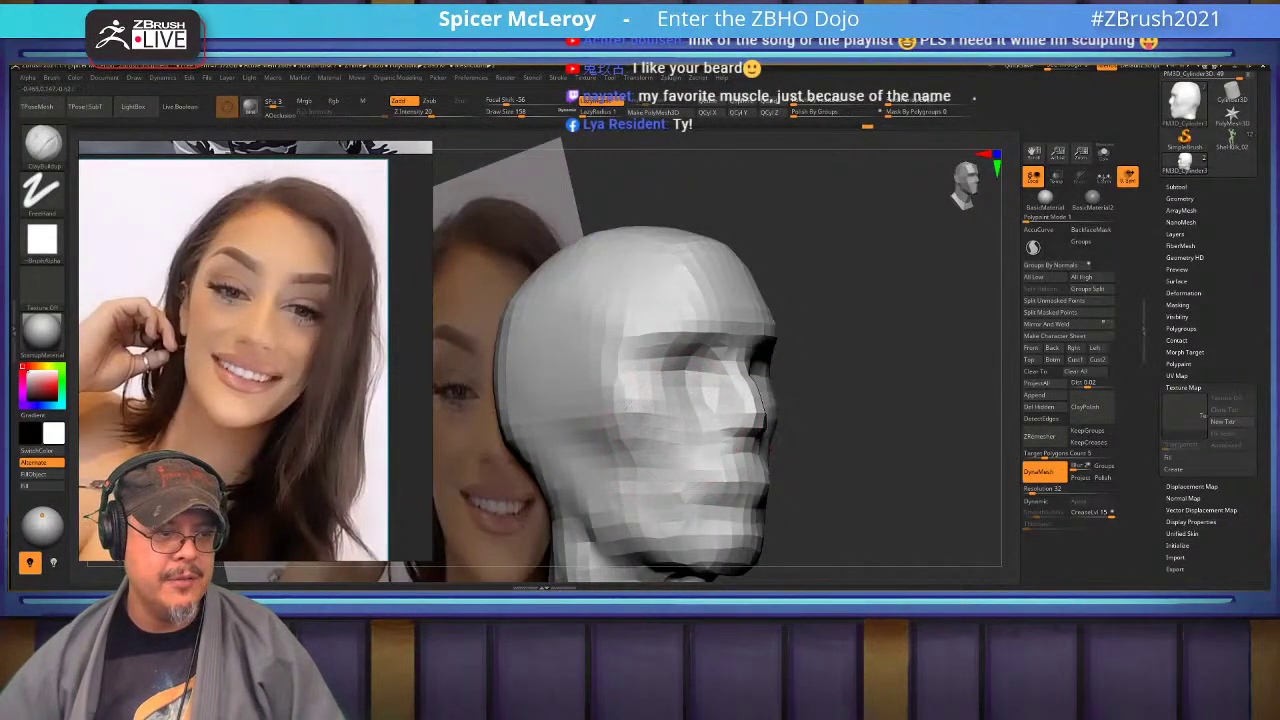
right_click_drag(690, 490, 634, 418)
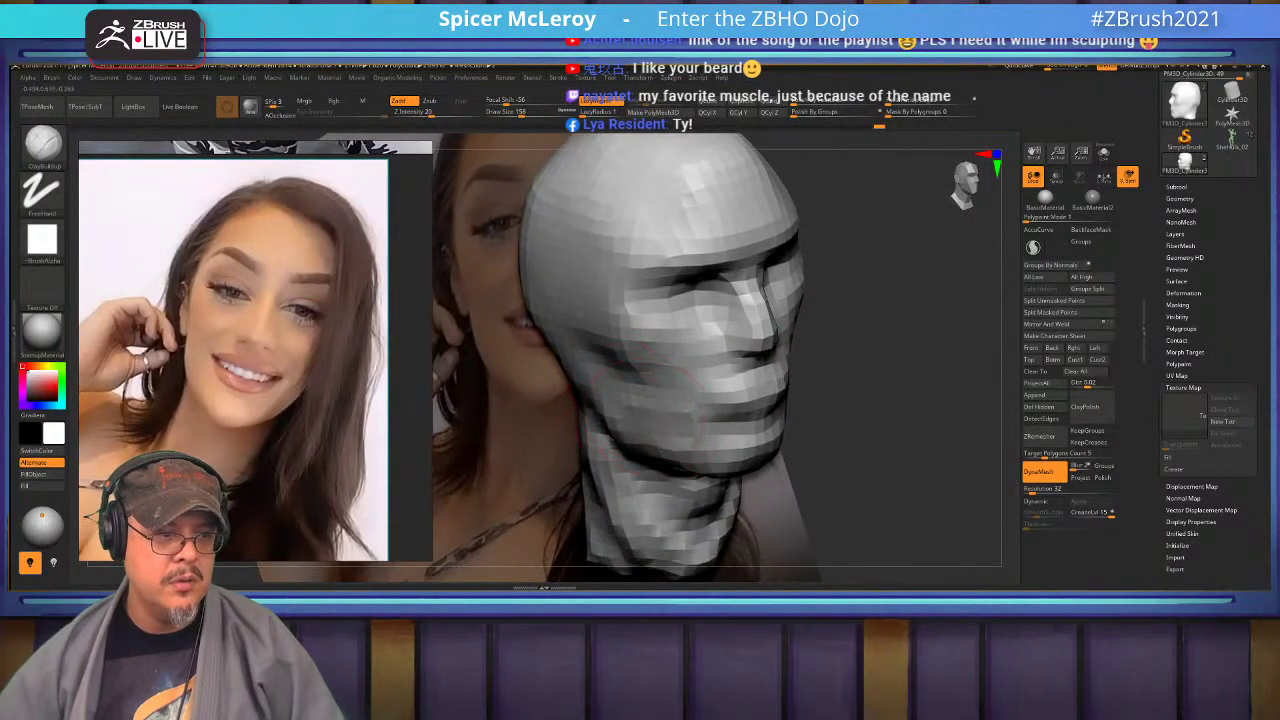
right_click_drag(700, 465, 655, 455, "shift")
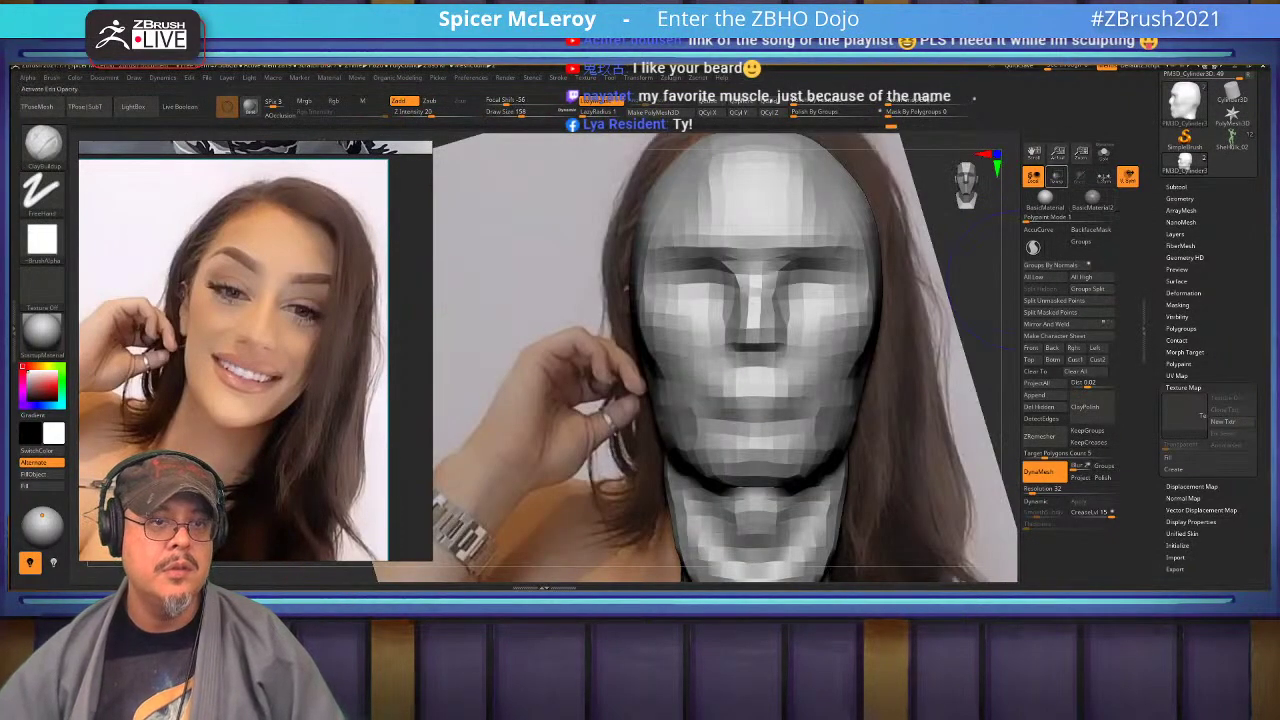
With transparent display on and DynaMesh resolution at 64, carve the mouth line using DamStandard at draw size 87.
left_click(1056, 177)
right_click_drag(690, 290, 697, 334, "ctrl")
right_click_drag(700, 248, 713, 315, "ctrl")
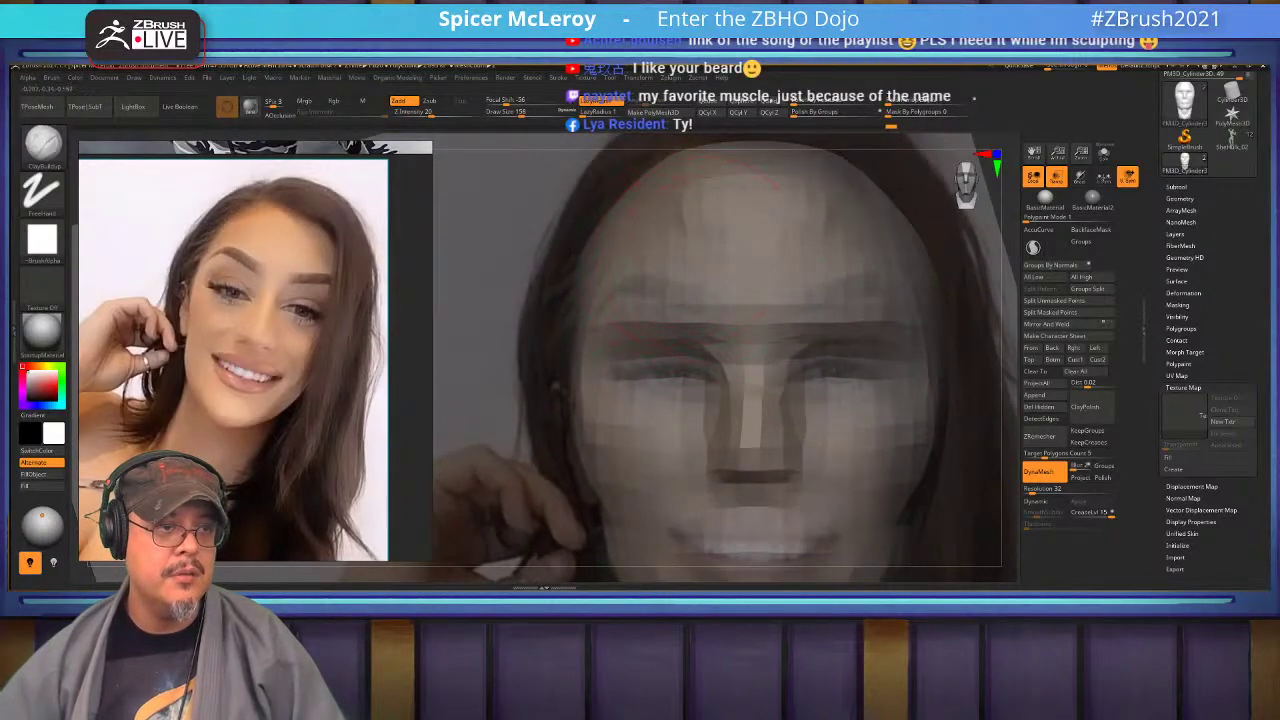
right_click_drag(815, 440, 765, 370, "alt")
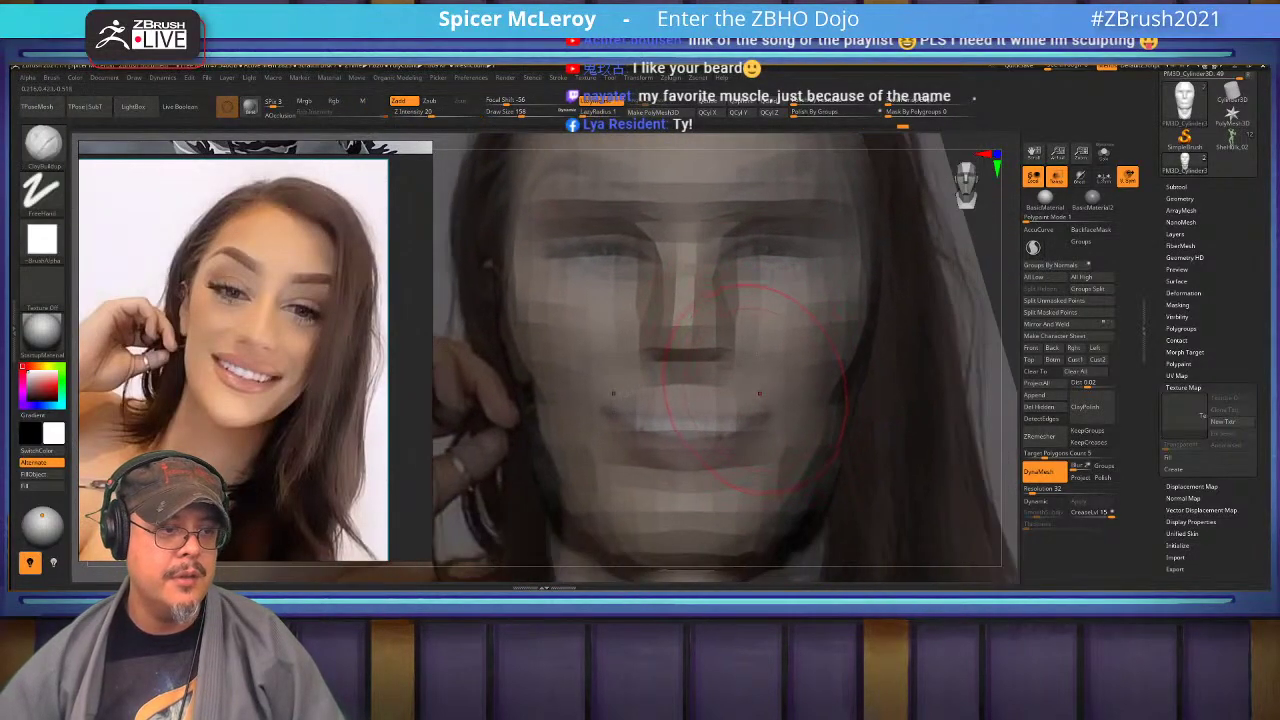
key("b")
key("d")
key("s")
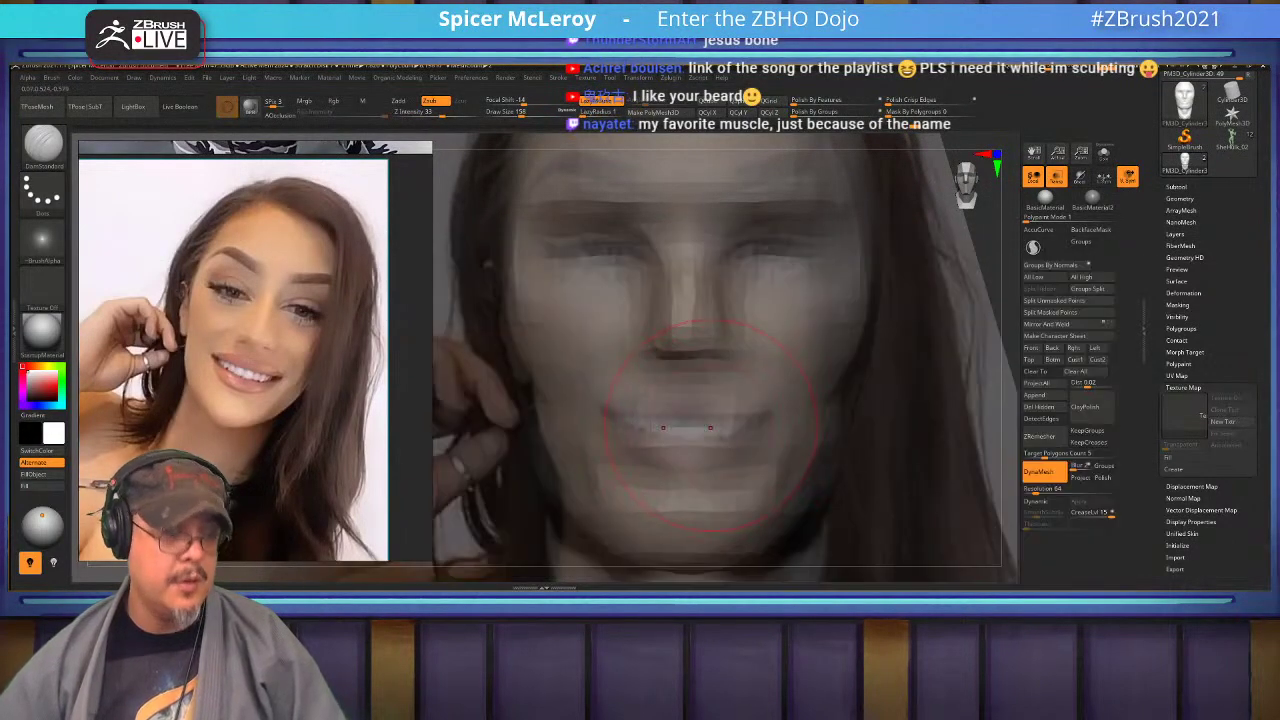
key("s")
mouse_move(720, 428)
left_mouse_down()
mouse_move(708, 429)
mouse_move(730, 422)
left_mouse_up()
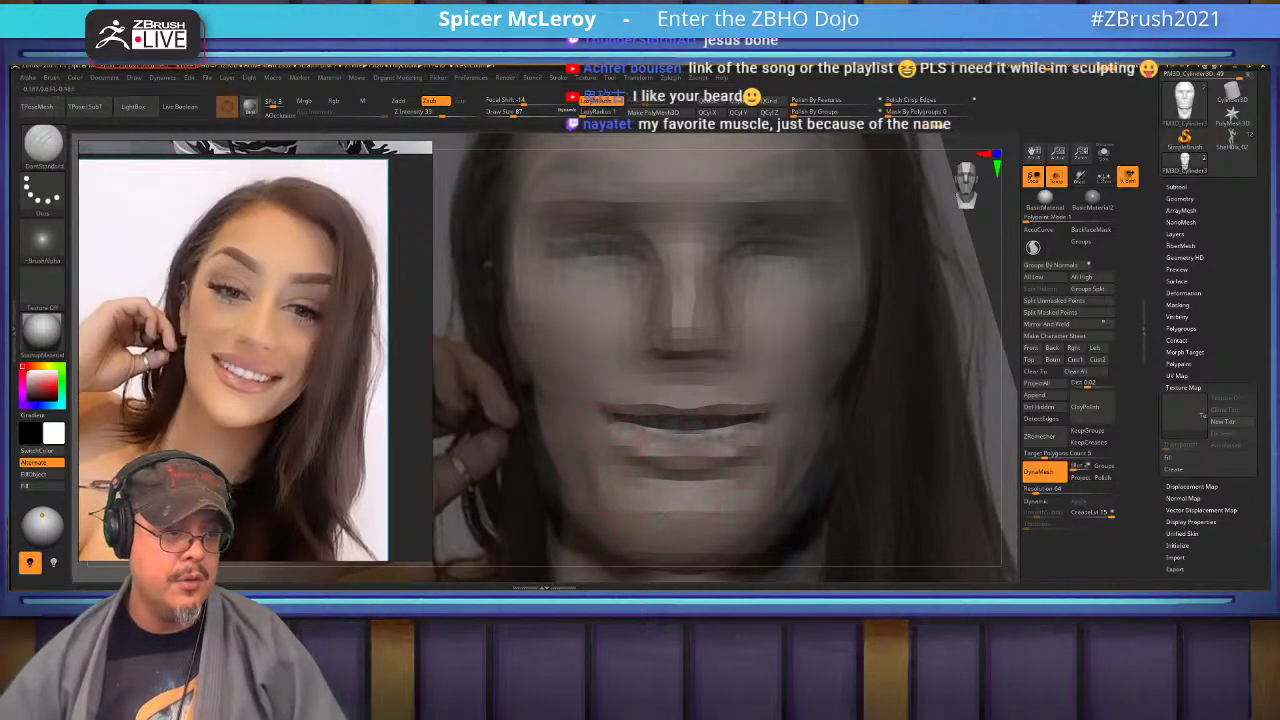
Smooth the area around the lips and chin and carve the jawline against the photo with DamStandard.
left_click_drag(487, 264, 536, 180, "alt")
mouse_move(643, 429)
left_mouse_down("shift")
mouse_move(654, 452)
mouse_move(677, 443)
mouse_move(667, 458)
left_mouse_up("shift")
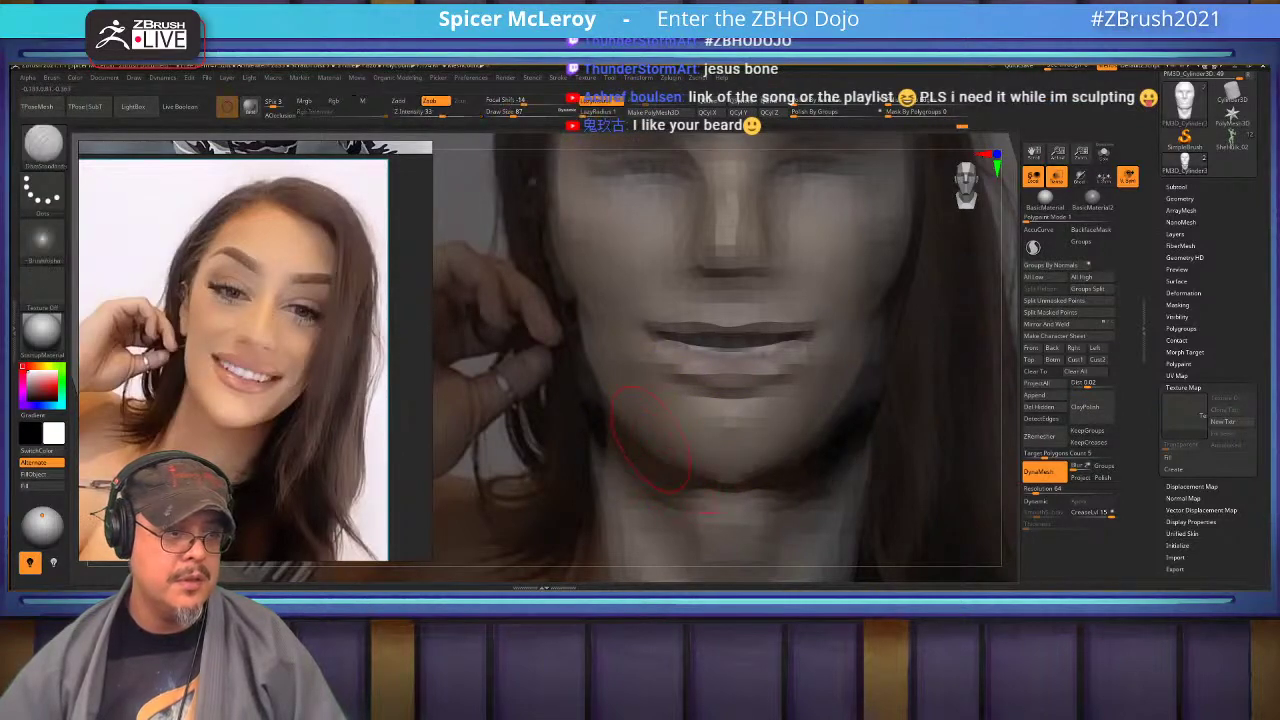
key("b")
key("d")
key("s")
mouse_move(510, 474)
left_mouse_down()
mouse_move(675, 490)
mouse_move(565, 445)
left_mouse_up()
left_click_drag(880, 450, 690, 442, "shift")
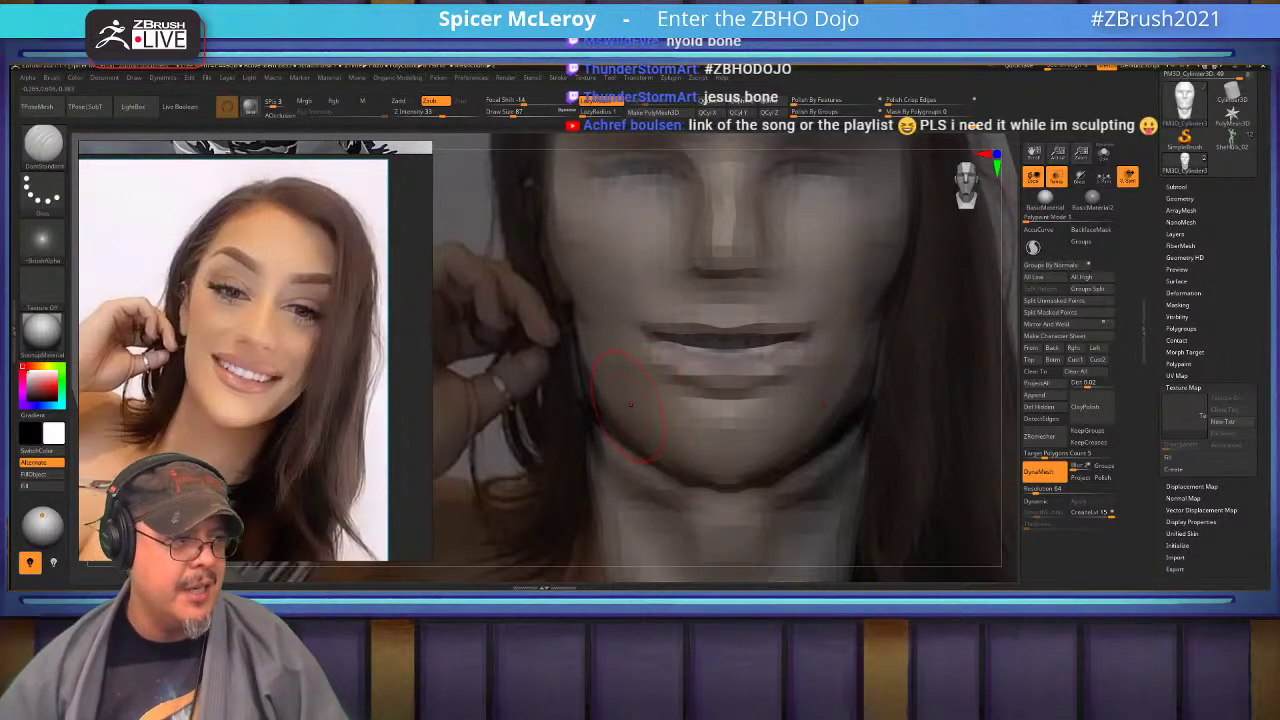
Browse the reference board and enlarge the flexing photo in the black sports top to examine the face in side view.
scroll(415, 294, "down", 2)
scroll(415, 294, "down", 6)
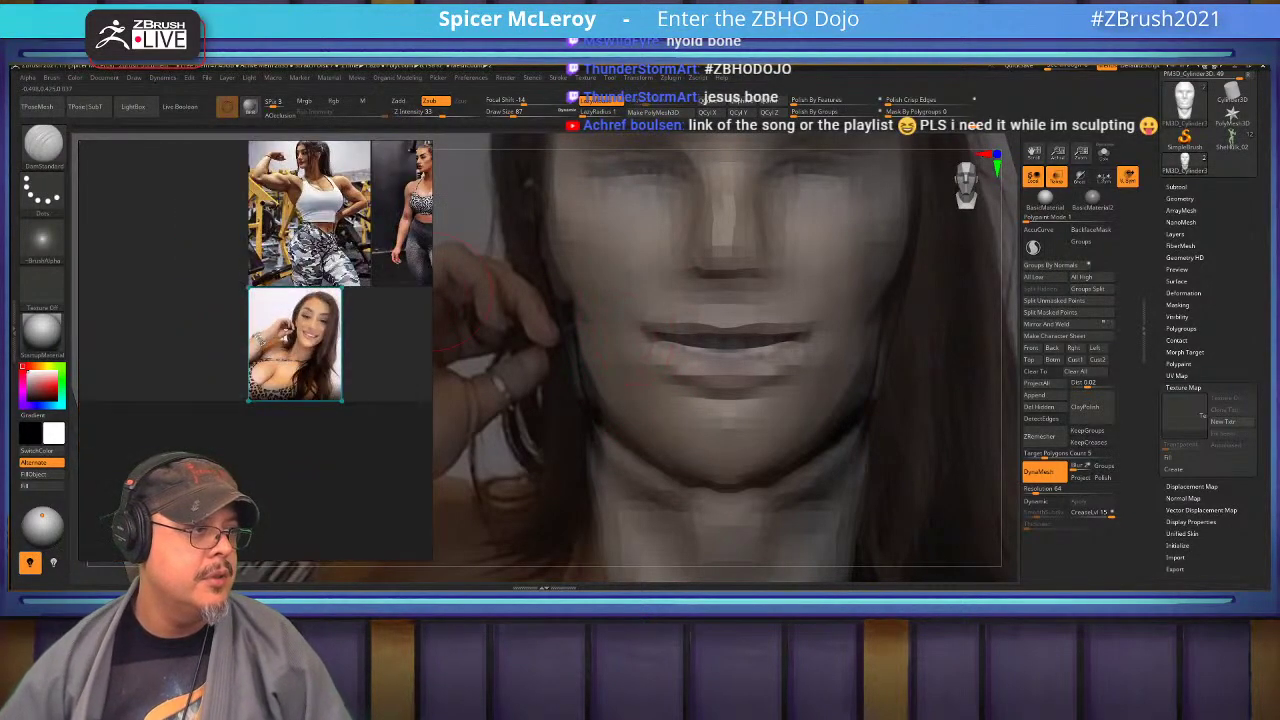
middle_click_drag(415, 294, 273, 438)
scroll(273, 438, "down", 2)
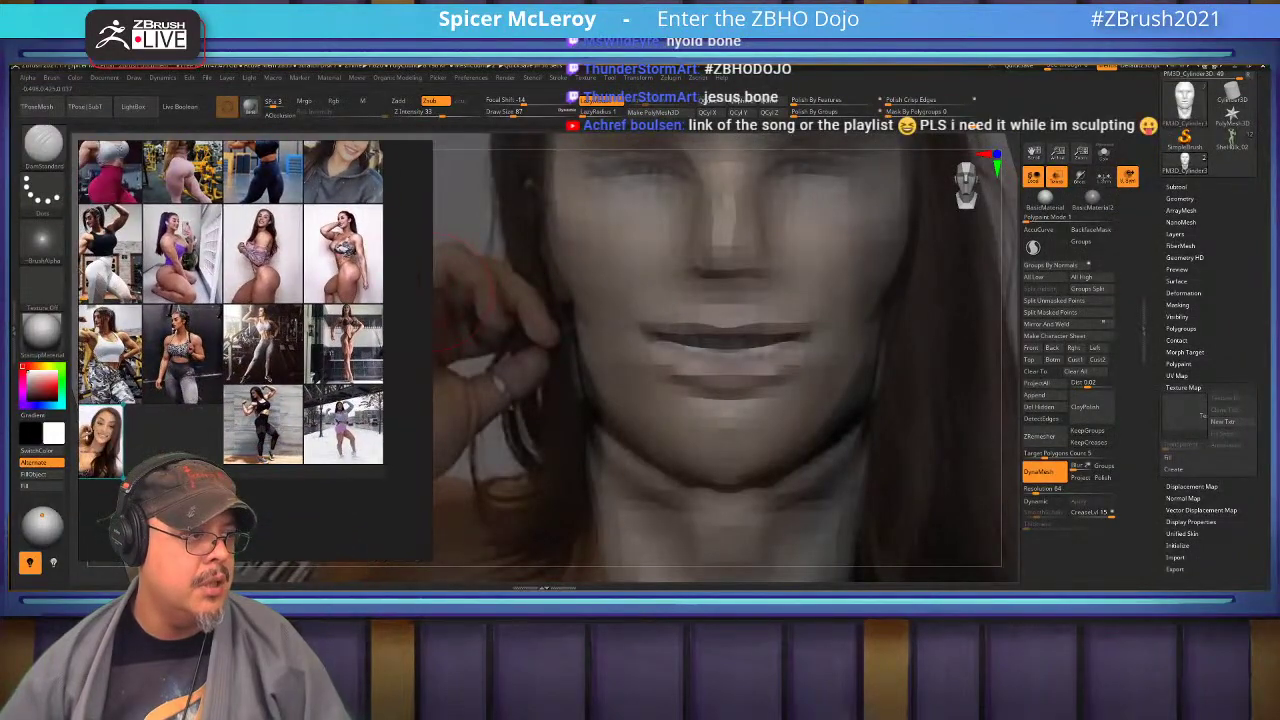
scroll(273, 438, "up", 2)
middle_click_drag(273, 438, 448, 384)
scroll(254, 336, "down", 1)
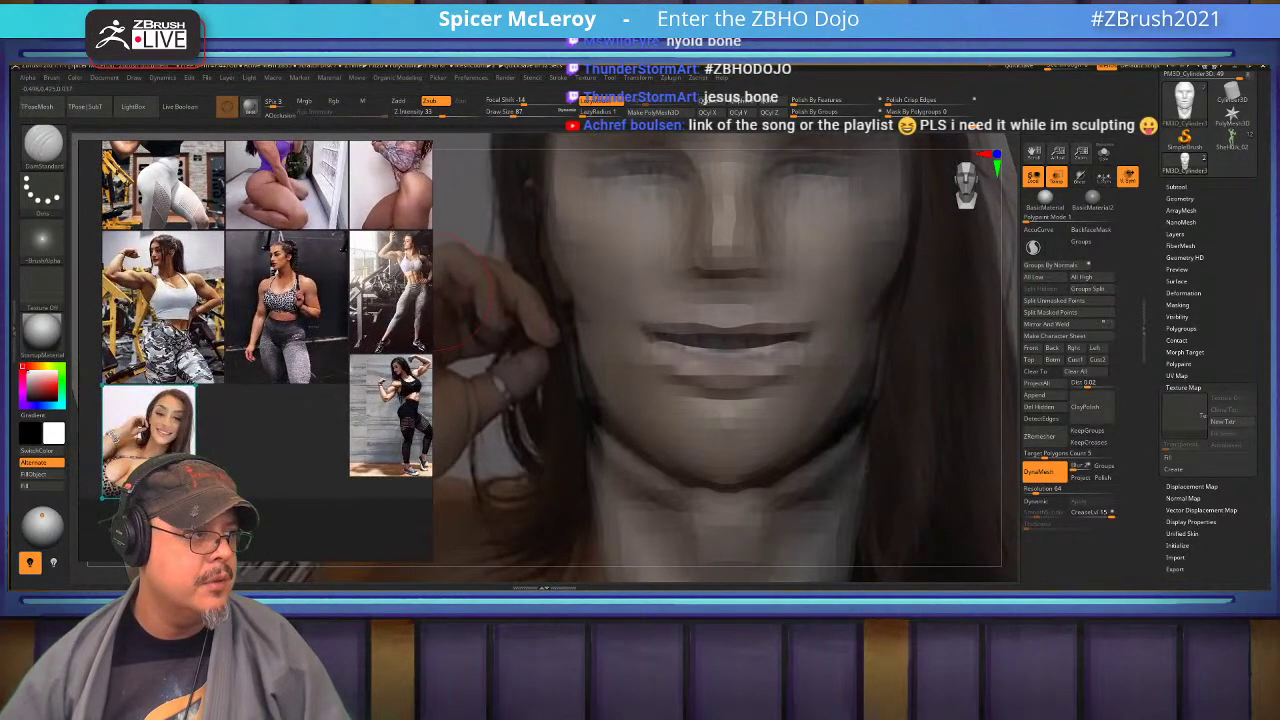
middle_click_drag(254, 336, 330, 500)
middle_click_drag(260, 298, 128, 545)
middle_click_drag(256, 350, 141, 261)
middle_click_drag(200, 380, 232, 258)
middle_click_drag(262, 370, 255, 285)
middle_click_drag(265, 430, 225, 250)
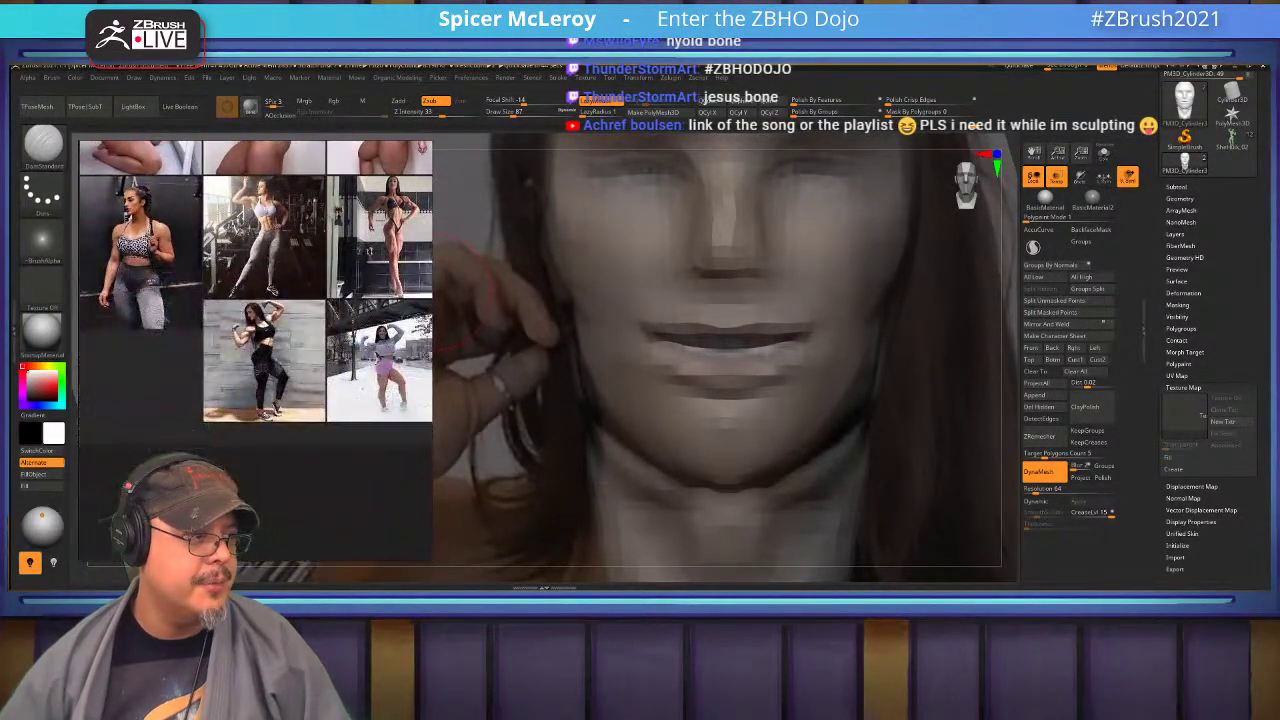
scroll(160, 340, "up", 5)
scroll(260, 328, "up", 5)
middle_click_drag(141, 264, 212, 418)
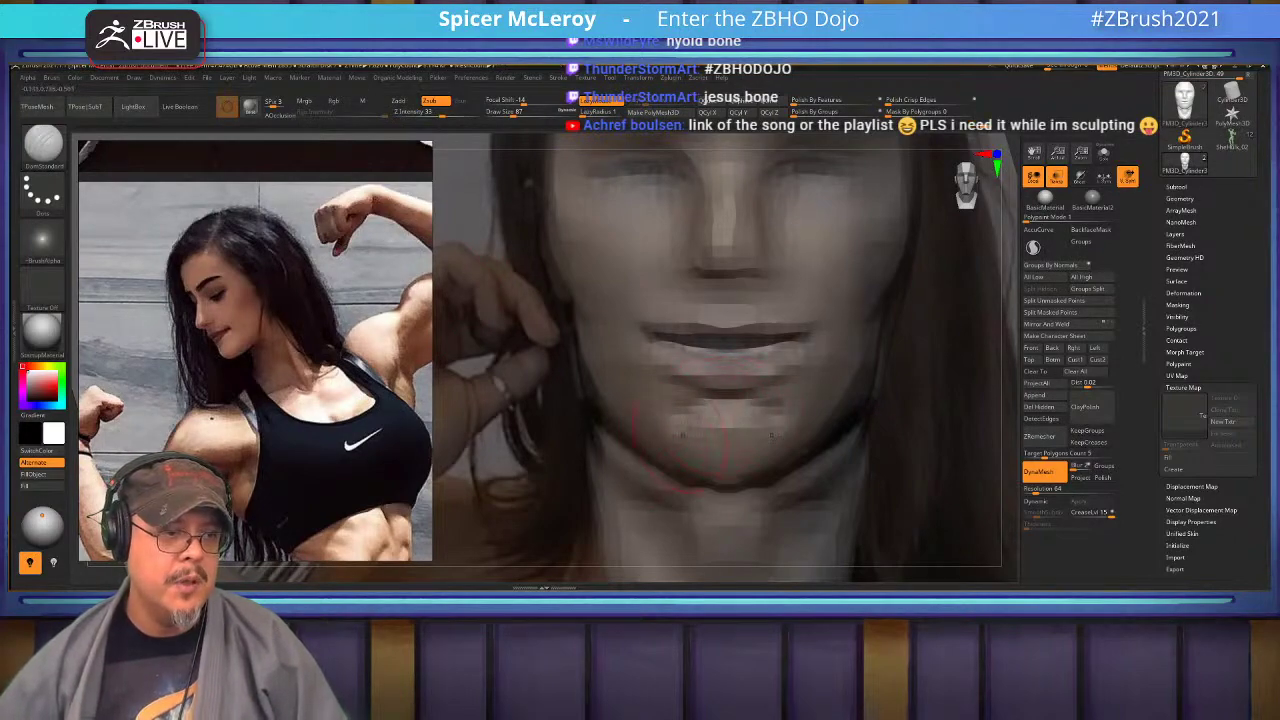
Carve the crease below the lower lip and the mouth corners with DamStandard, smoothing the cheek beside the mouth.
left_click_drag(738, 402, 684, 404)
right_click_drag(685, 350, 745, 330)
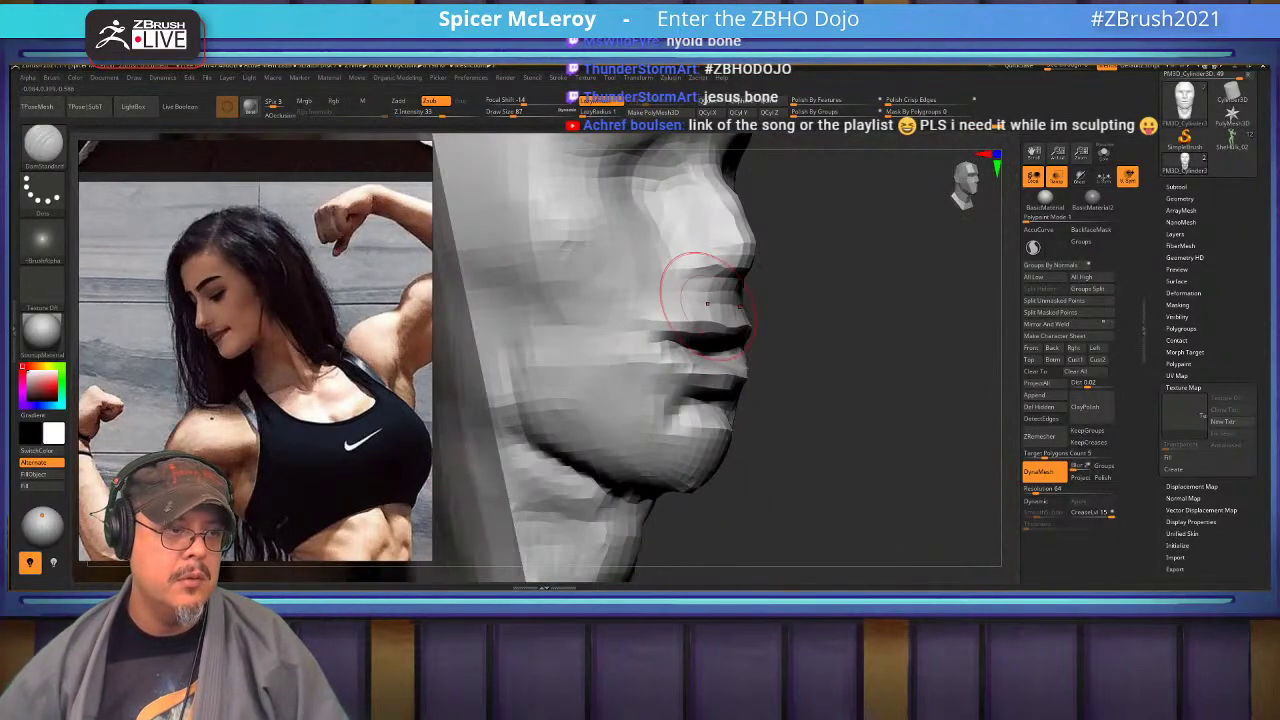
left_click_drag(698, 338, 620, 325)
left_click_drag(668, 373, 666, 350, "shift")
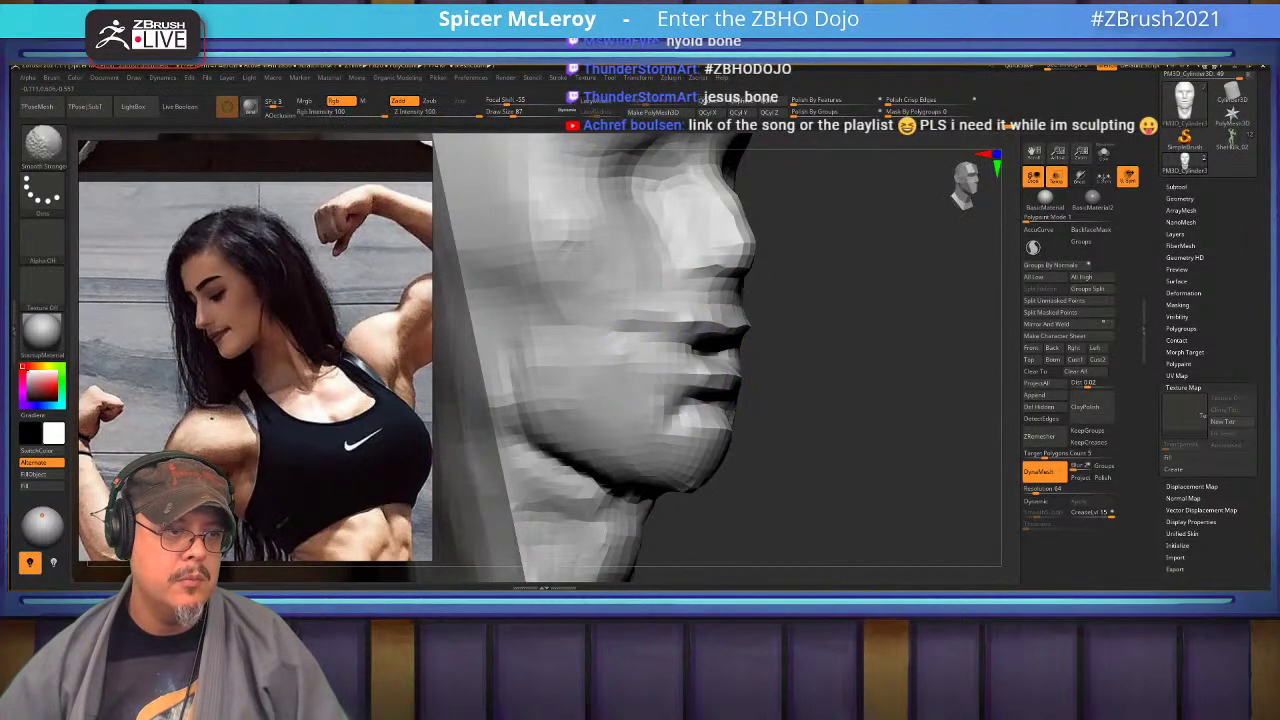
mouse_move(800, 374)
right_mouse_down()
mouse_move(744, 408)
mouse_move(830, 410)
right_mouse_up()
left_click_drag(760, 409, 800, 386)
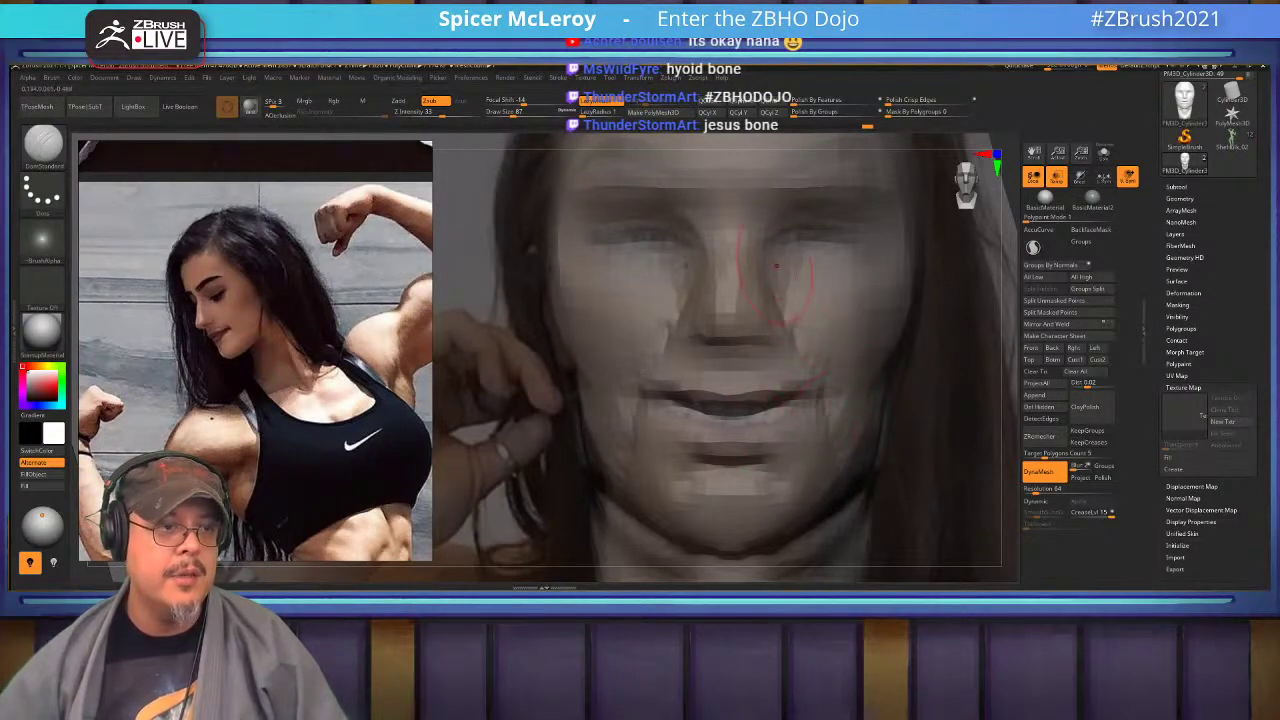
Build up the nose and the lips with the FormSoft brush and smooth the chin area.
key("b")
key("f")
key("s")
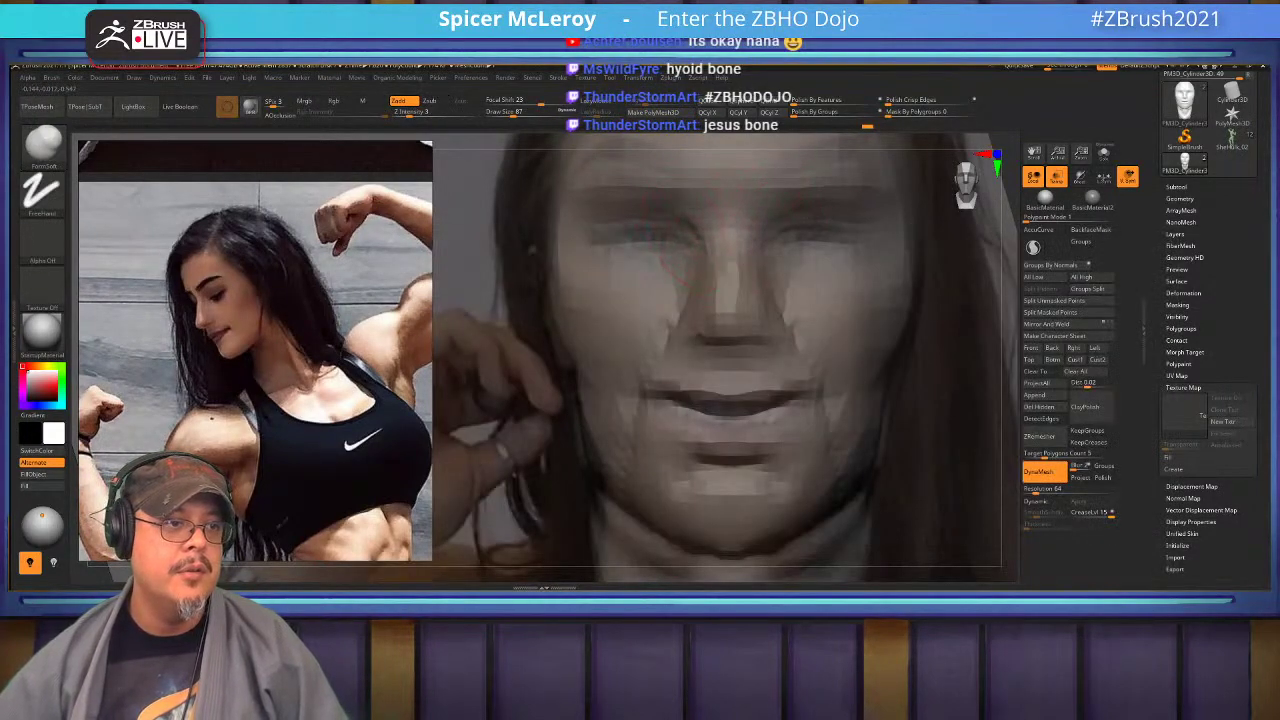
mouse_move(714, 335)
right_mouse_down()
mouse_move(622, 340)
mouse_move(716, 346)
right_mouse_up()
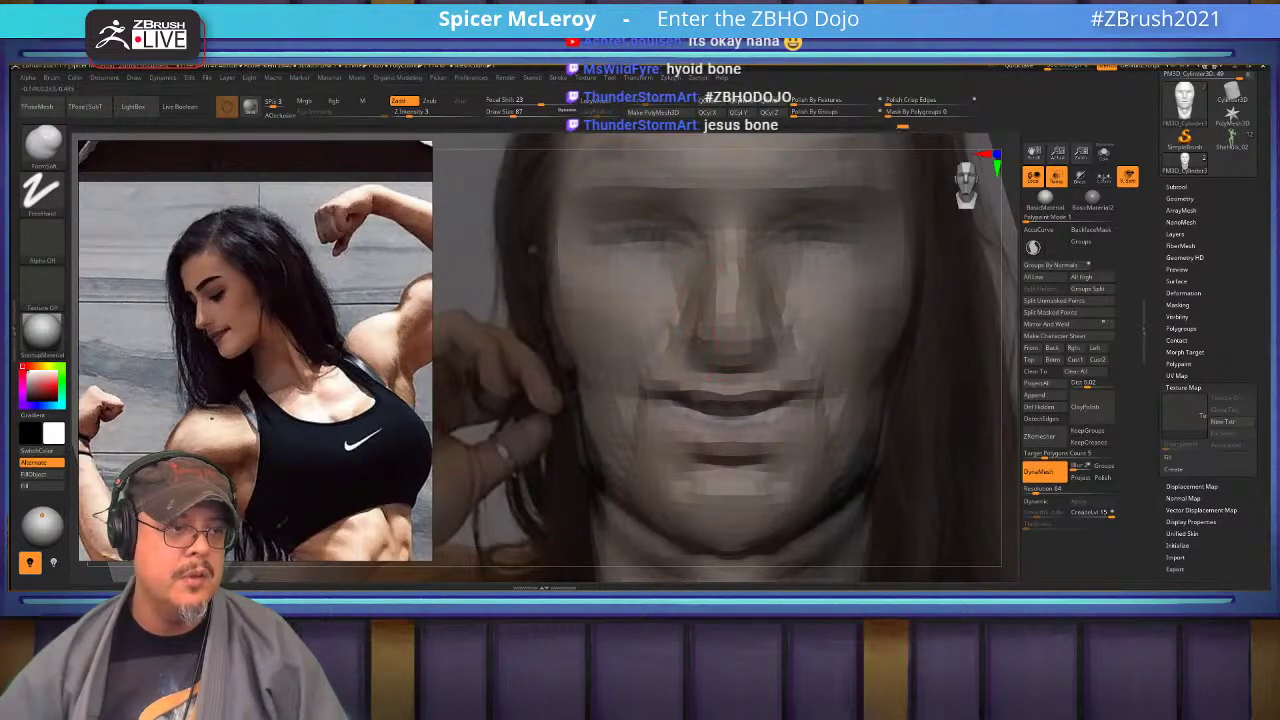
left_click_drag(500, 340, 631, 348)
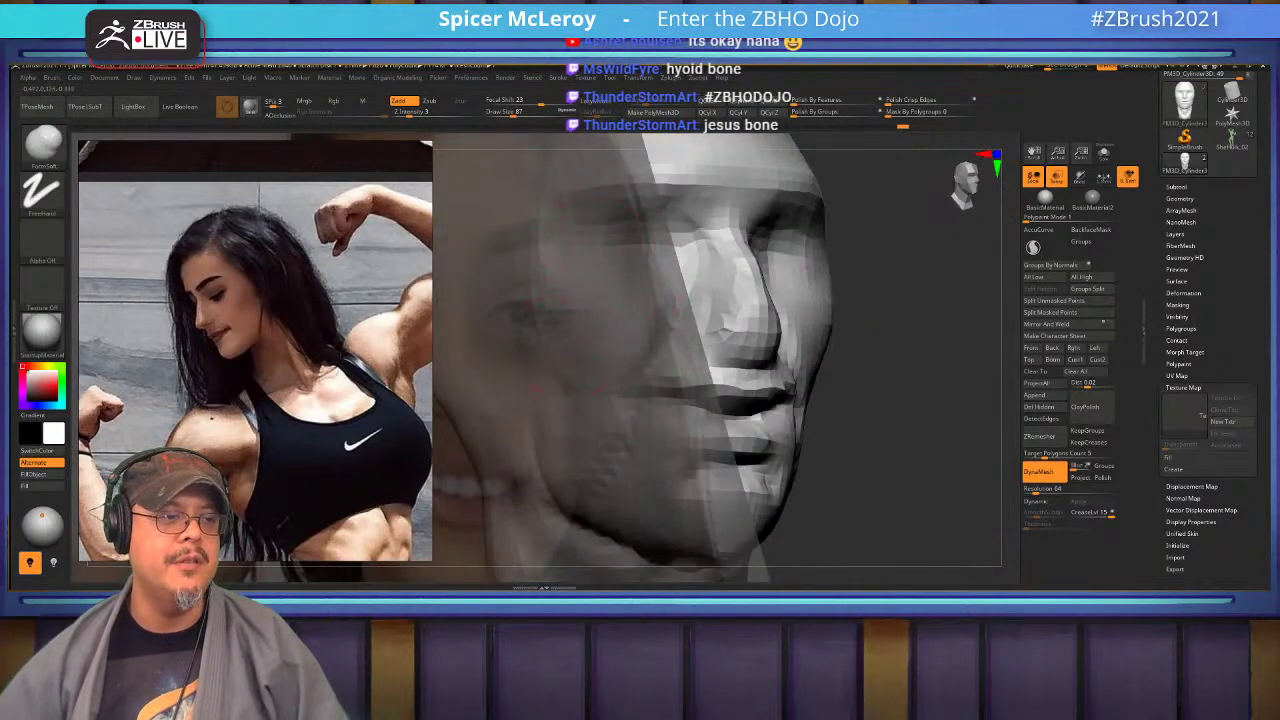
left_click_drag(790, 412, 661, 418, "shift")
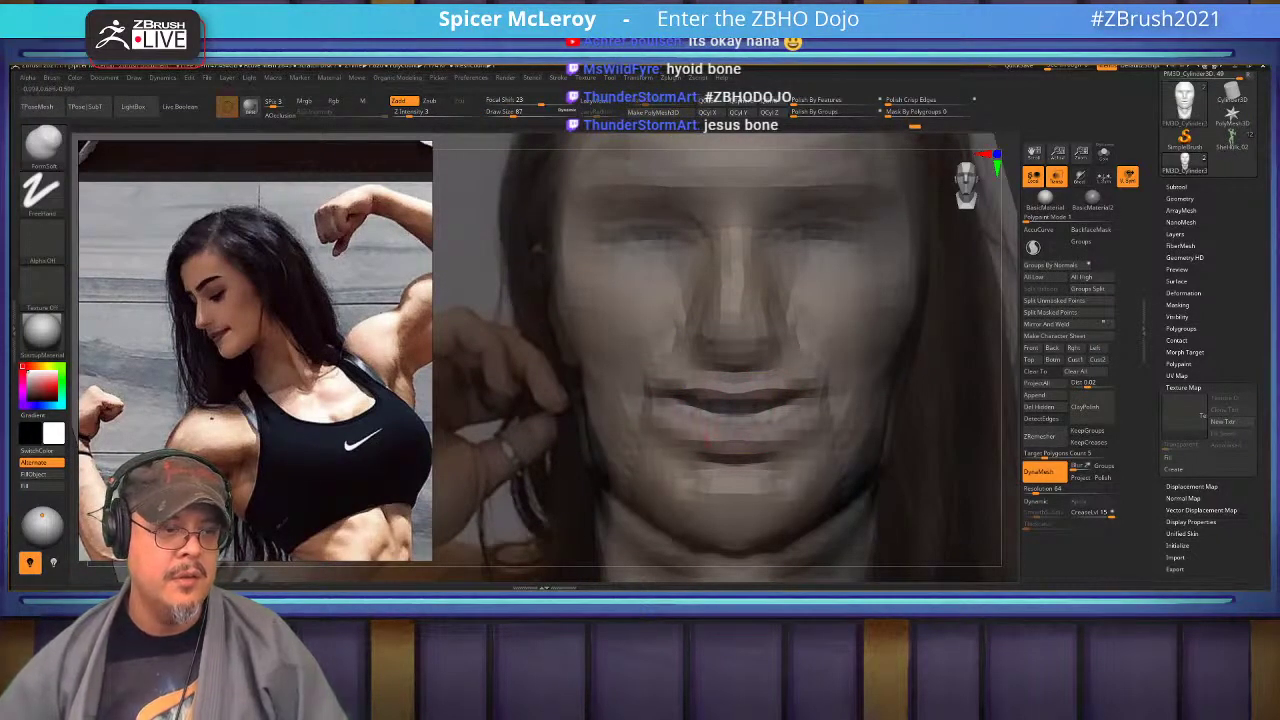
right_click_drag(663, 506, 603, 412, "alt")
mouse_move(674, 438)
left_mouse_down("shift")
mouse_move(608, 424)
mouse_move(668, 540)
left_mouse_up("shift")
Turn off the transparent display and build up the brow ridge and upper eye area with ClayBuildup.
left_click(1057, 176)
key("f")
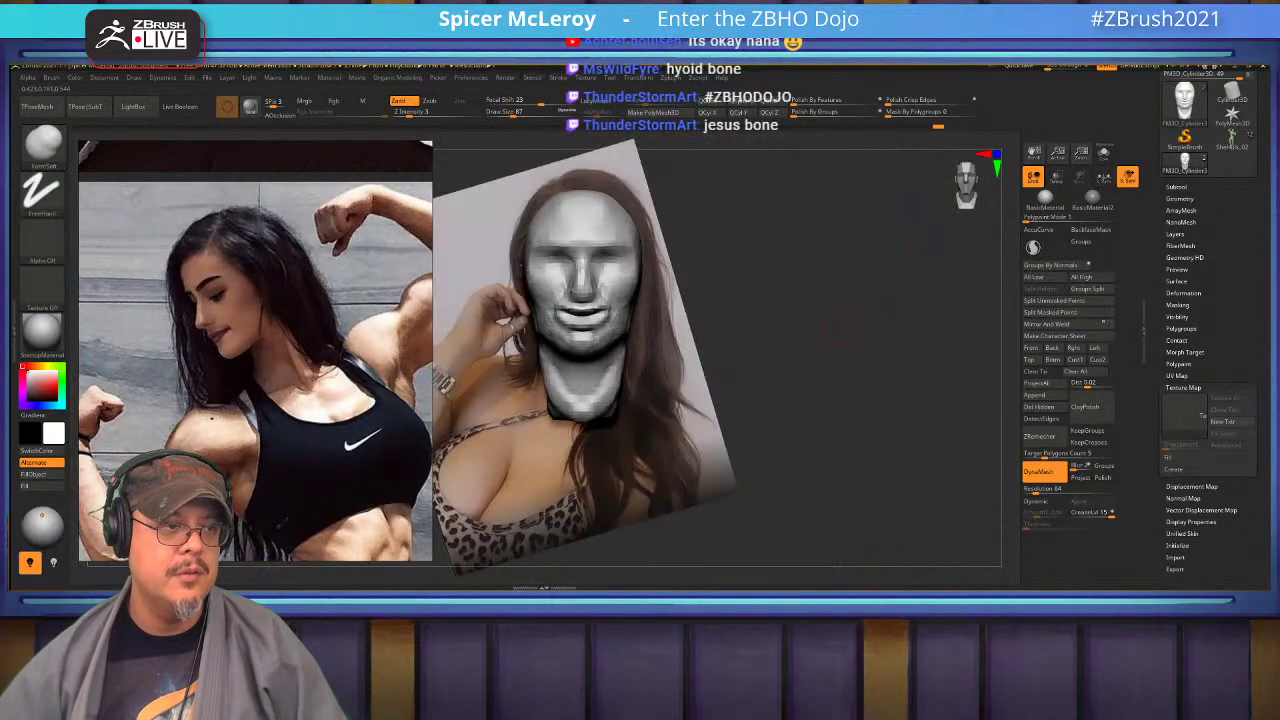
right_click_drag(790, 350, 839, 450)
mouse_move(790, 290)
right_mouse_down()
mouse_move(680, 290)
mouse_move(622, 385)
mouse_move(652, 410)
right_mouse_up()
key("b")
key("c")
key("b")
right_click_drag(644, 225, 646, 323, "alt")
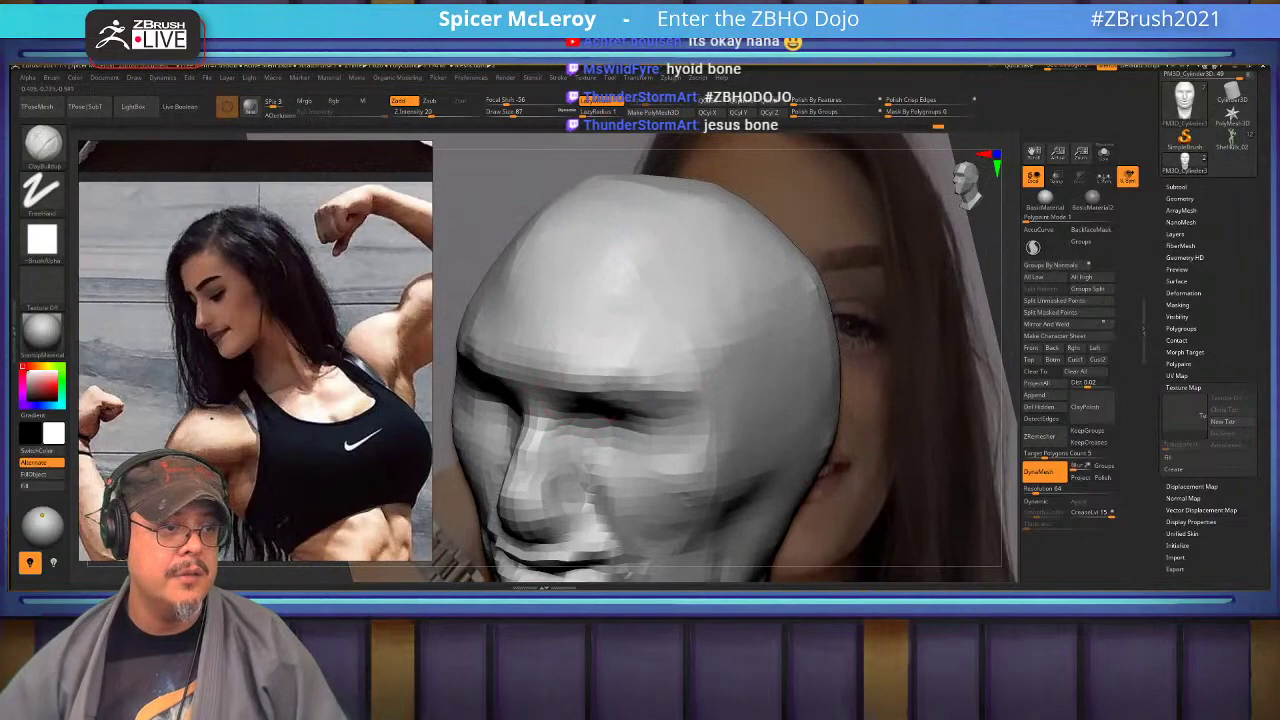
left_click_drag(600, 379, 679, 379)
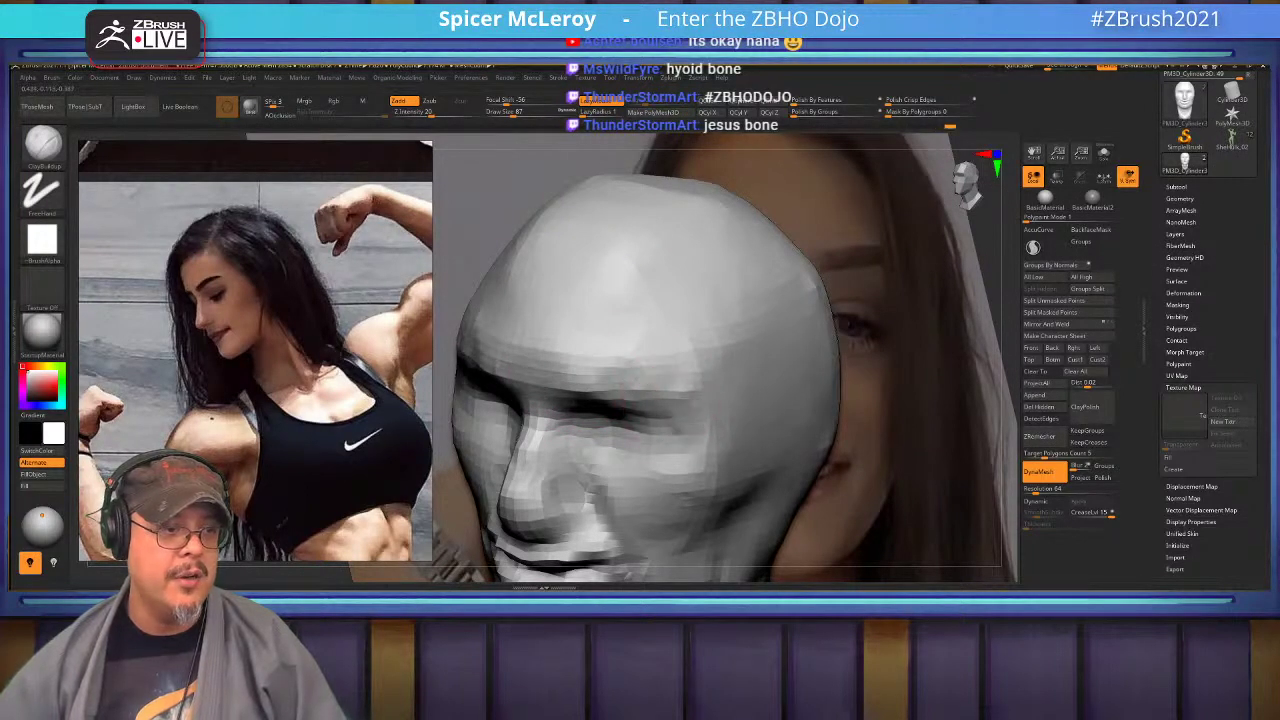
right_click_drag(650, 450, 700, 289)
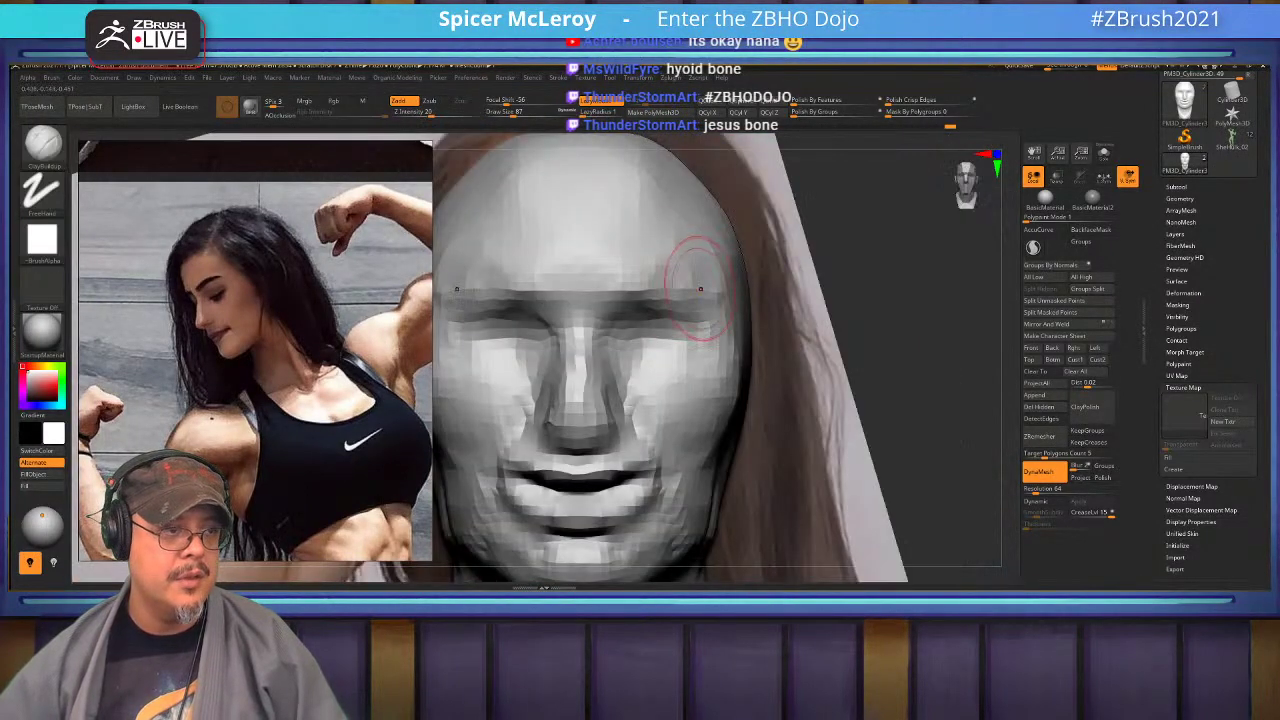
Turn on the transparent display and refine the brow and eye sockets with ClayBuildup against the front photo.
left_click(1057, 177)
key("b")
key("d")
key("s")
mouse_move(900, 300)
right_mouse_down()
mouse_move(680, 284)
mouse_move(740, 276)
mouse_move(707, 281)
right_mouse_up()
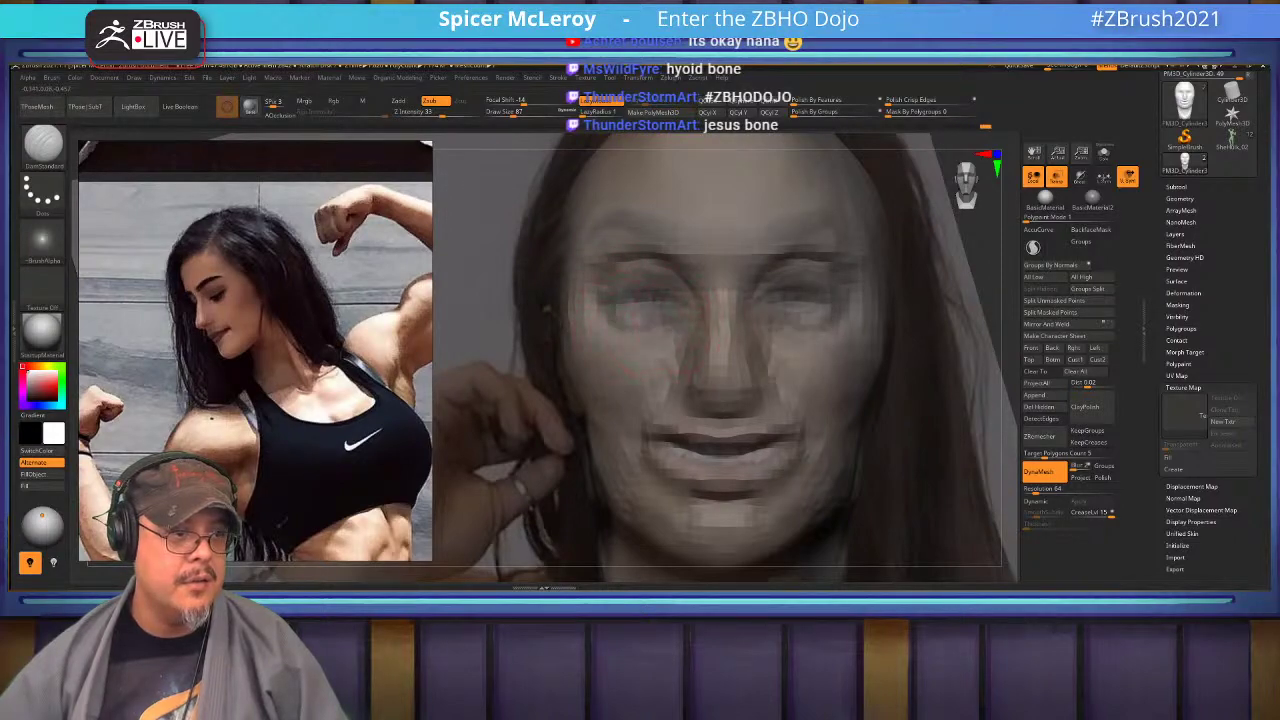
key("b")
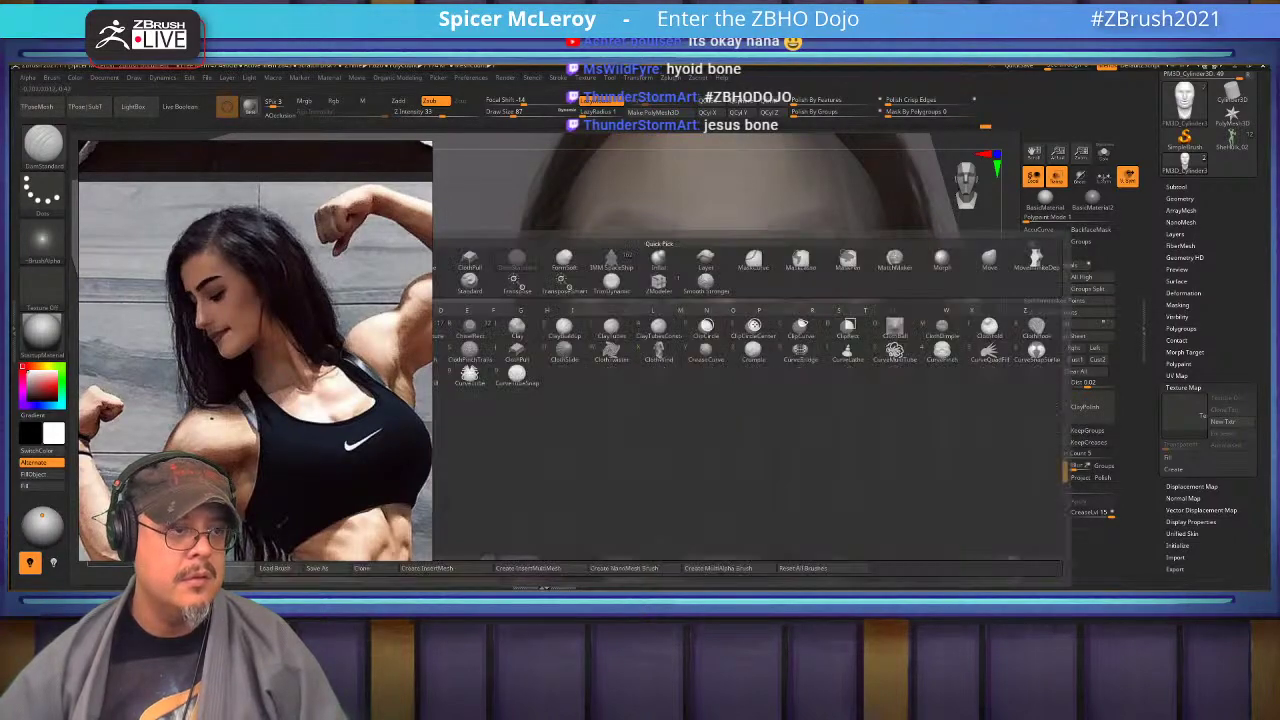
key("c")
key("b")
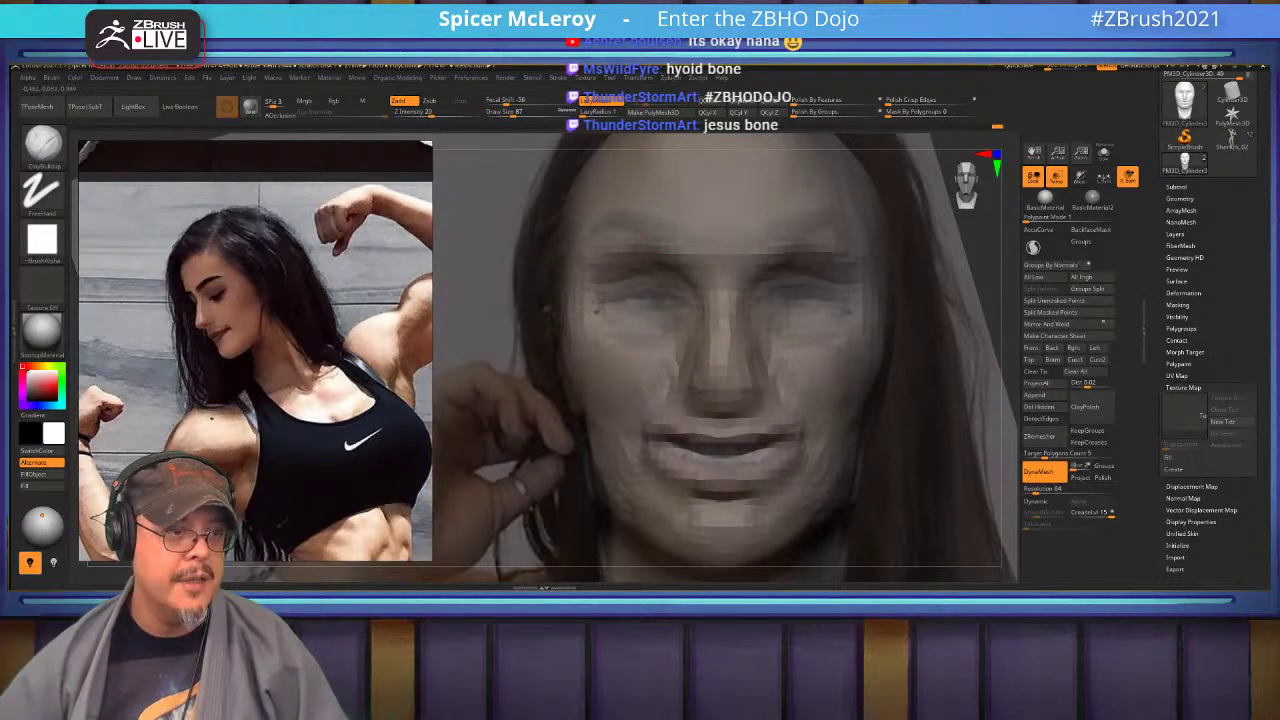
mouse_move(754, 337)
right_mouse_down()
mouse_move(692, 328)
mouse_move(703, 300)
right_mouse_up()
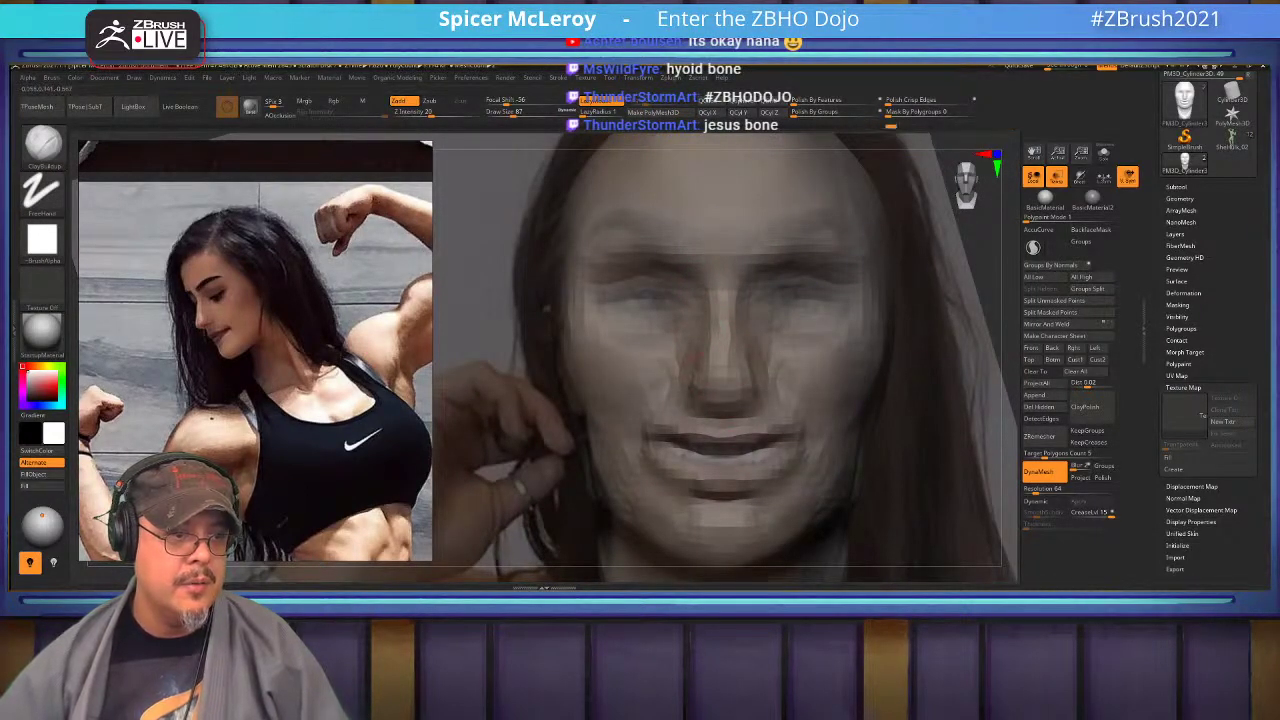
Examine the head in profile and from the front, lining it up with the see-through photo to compare proportions.
mouse_move(690, 360)
right_mouse_down("alt")
mouse_move(711, 336)
mouse_move(716, 293)
mouse_move(780, 305)
mouse_move(760, 312)
mouse_move(738, 375)
mouse_move(850, 366)
mouse_move(851, 267)
right_mouse_up("alt")
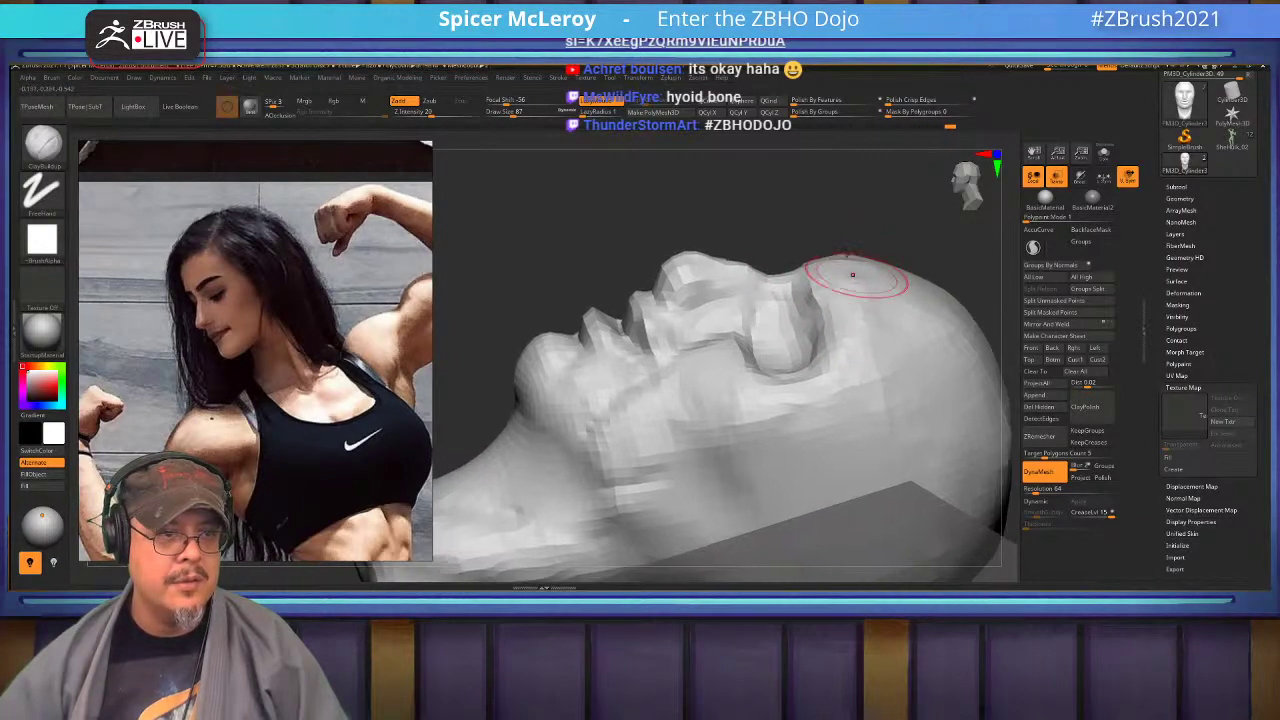
mouse_move(854, 277)
right_mouse_down("shift")
mouse_move(797, 357)
mouse_move(878, 176)
mouse_move(960, 180)
mouse_move(950, 145)
mouse_move(958, 180)
right_mouse_up("shift")
mouse_move(745, 345)
right_mouse_down("ctrl")
mouse_move(738, 270)
mouse_move(730, 340)
right_mouse_up("ctrl")
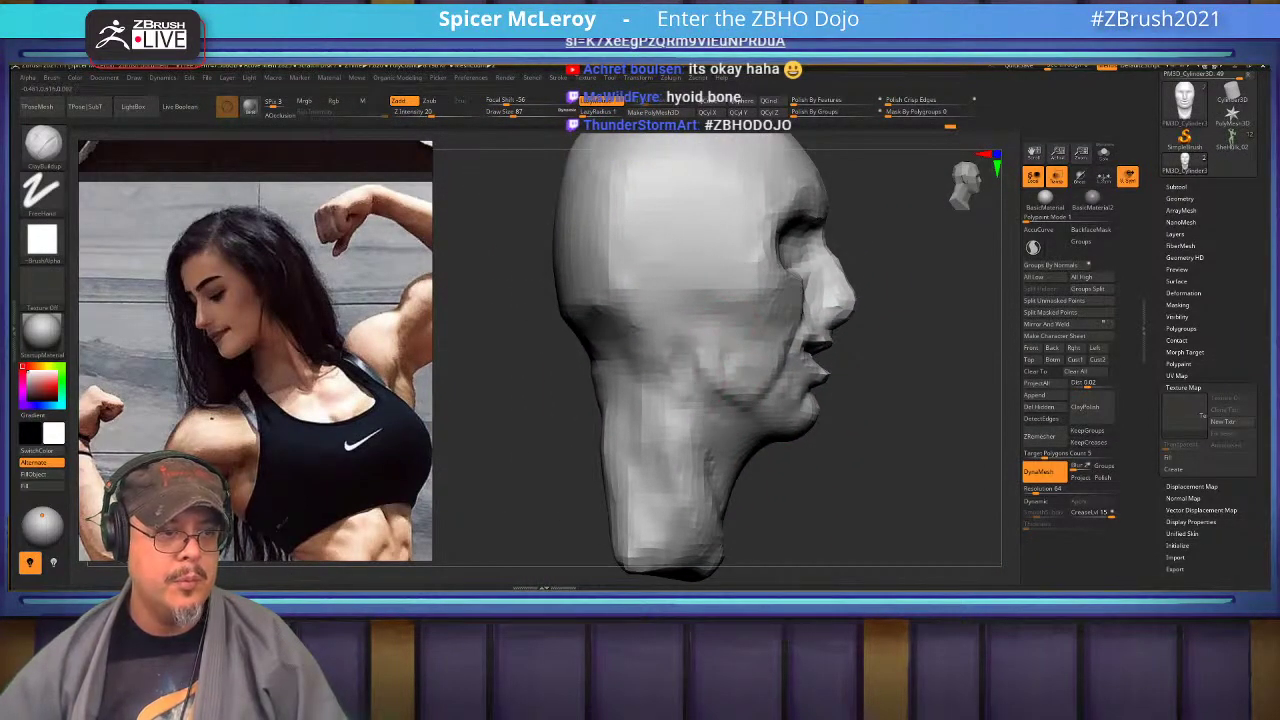
mouse_move(800, 415)
right_mouse_down()
mouse_move(745, 385)
mouse_move(777, 334)
mouse_move(812, 325)
mouse_move(772, 316)
mouse_move(818, 330)
mouse_move(803, 339)
right_mouse_up()
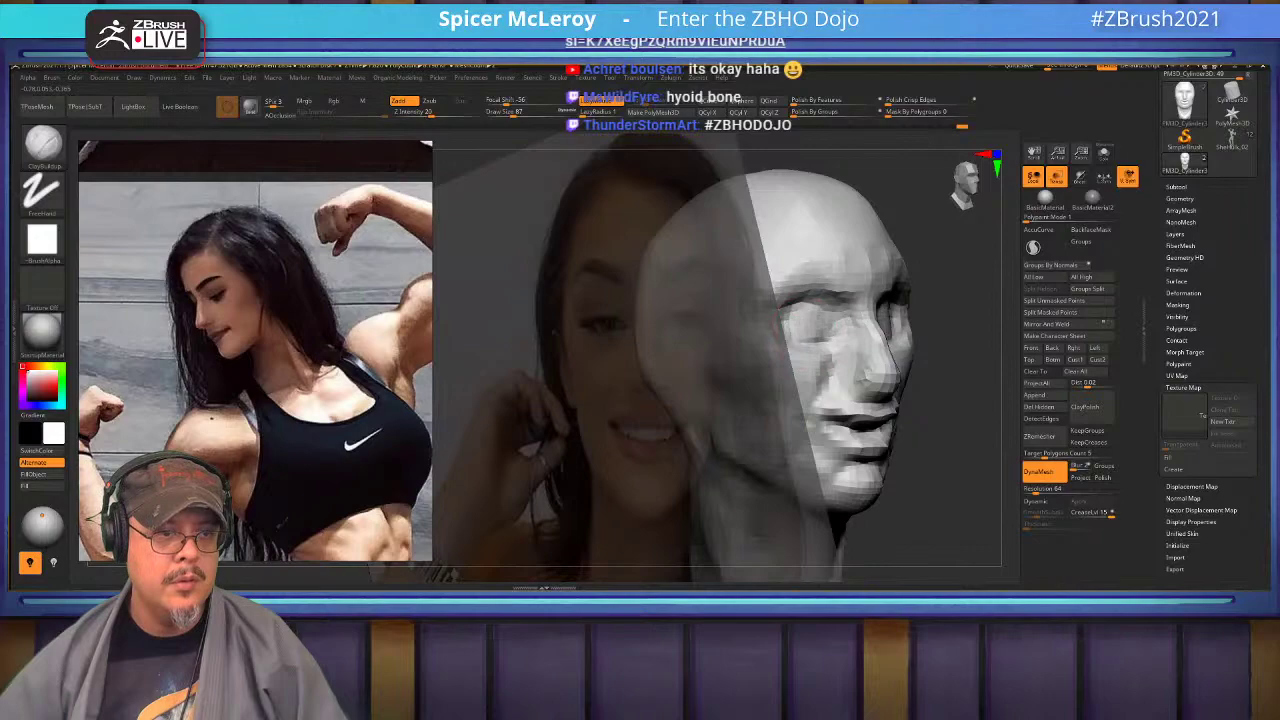
right_click_drag(890, 325, 740, 268)
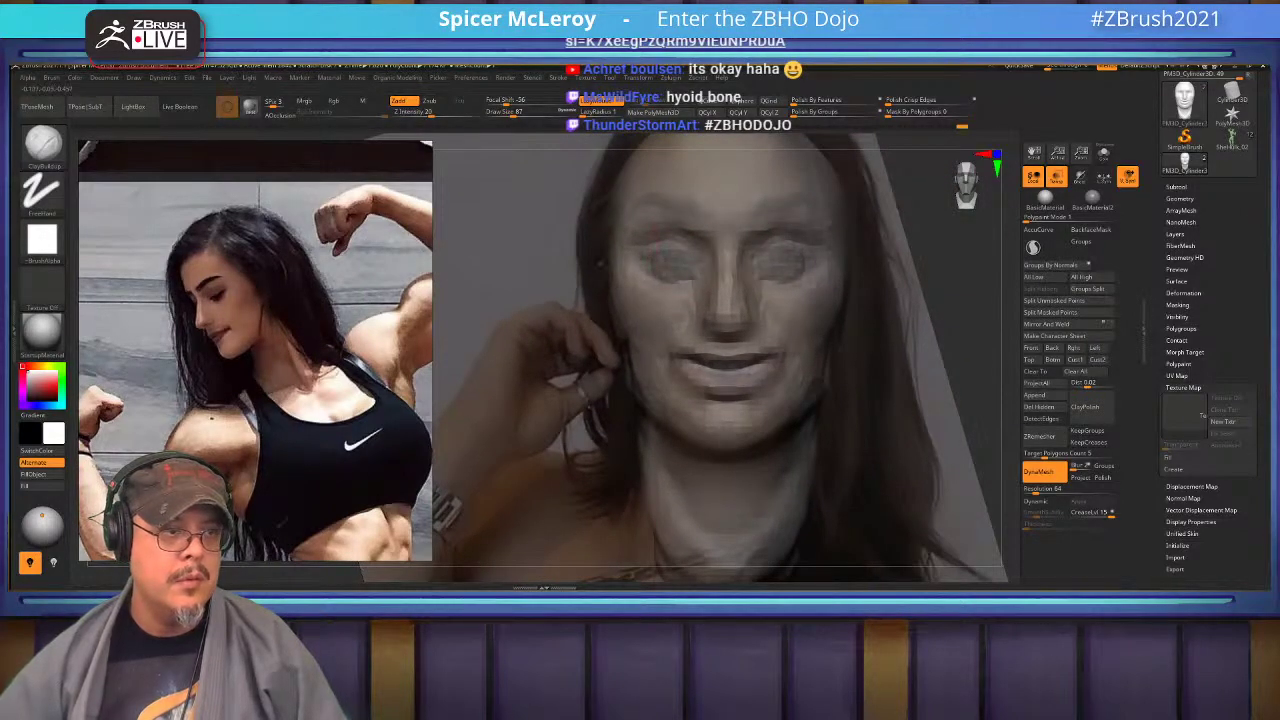
mouse_move(620, 360)
right_mouse_down()
mouse_move(692, 366)
mouse_move(680, 394)
mouse_move(704, 398)
mouse_move(630, 392)
right_mouse_up()
mouse_move(853, 323)
right_mouse_down("alt")
mouse_move(768, 345)
mouse_move(838, 322)
mouse_move(827, 384)
right_mouse_up("alt")
left_click(1056, 177)
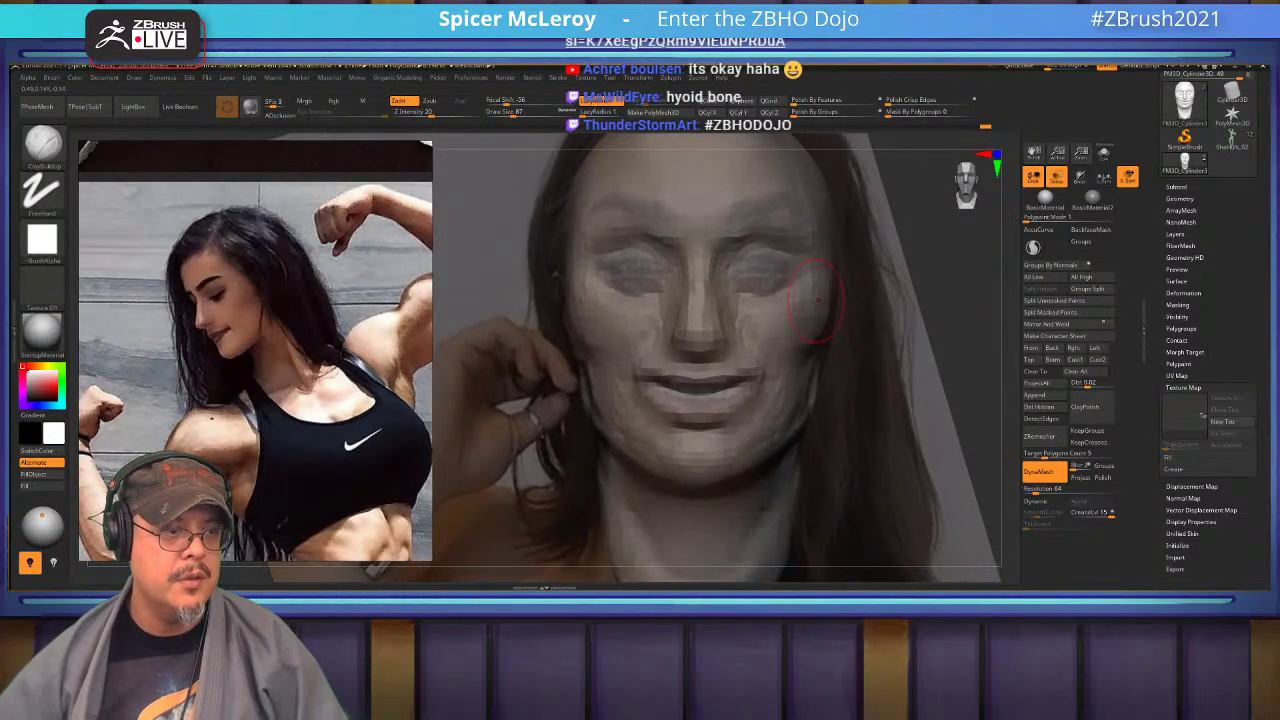
Adjust the jaw and side of the face to the photo outline with a large Move brush.
key("b")
key("m")
key("v")
key("s")
left_click_drag(827, 386, 830, 390)
key("s")
left_click_drag(815, 440, 805, 420)
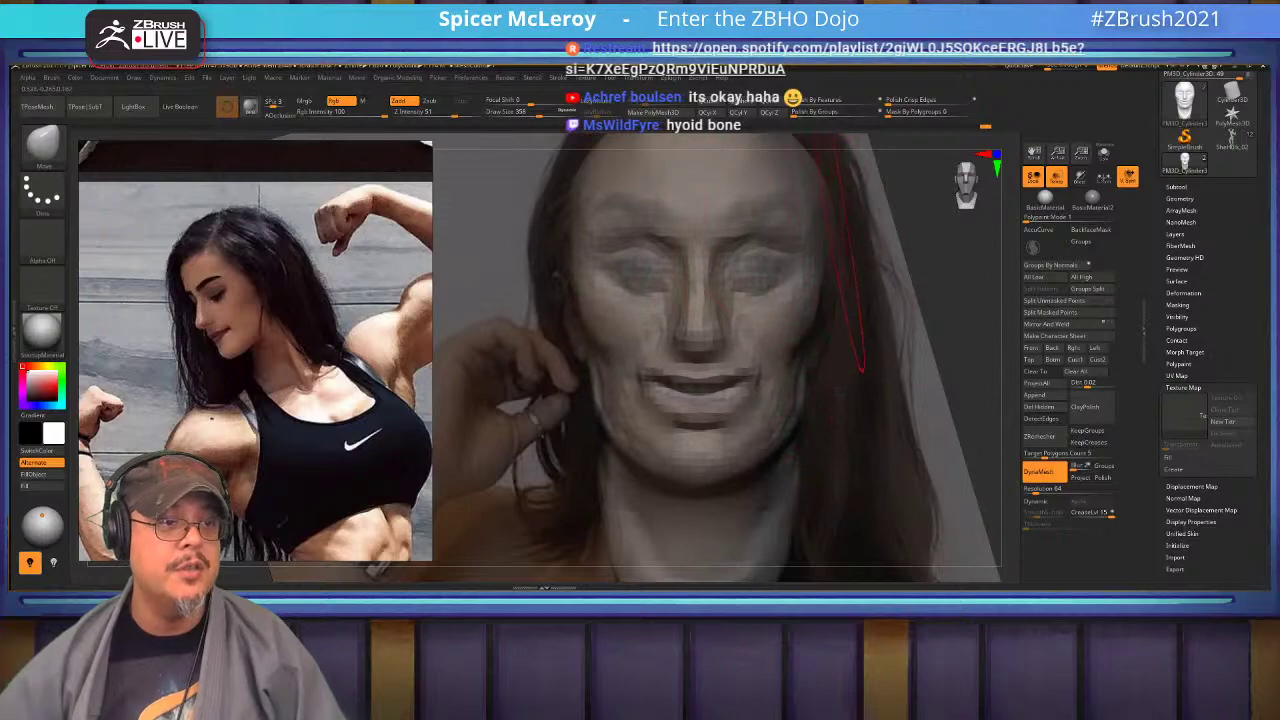
Turn off the transparent display, isolate the head from the photo plane and view the skull from above.
left_click(1057, 177)
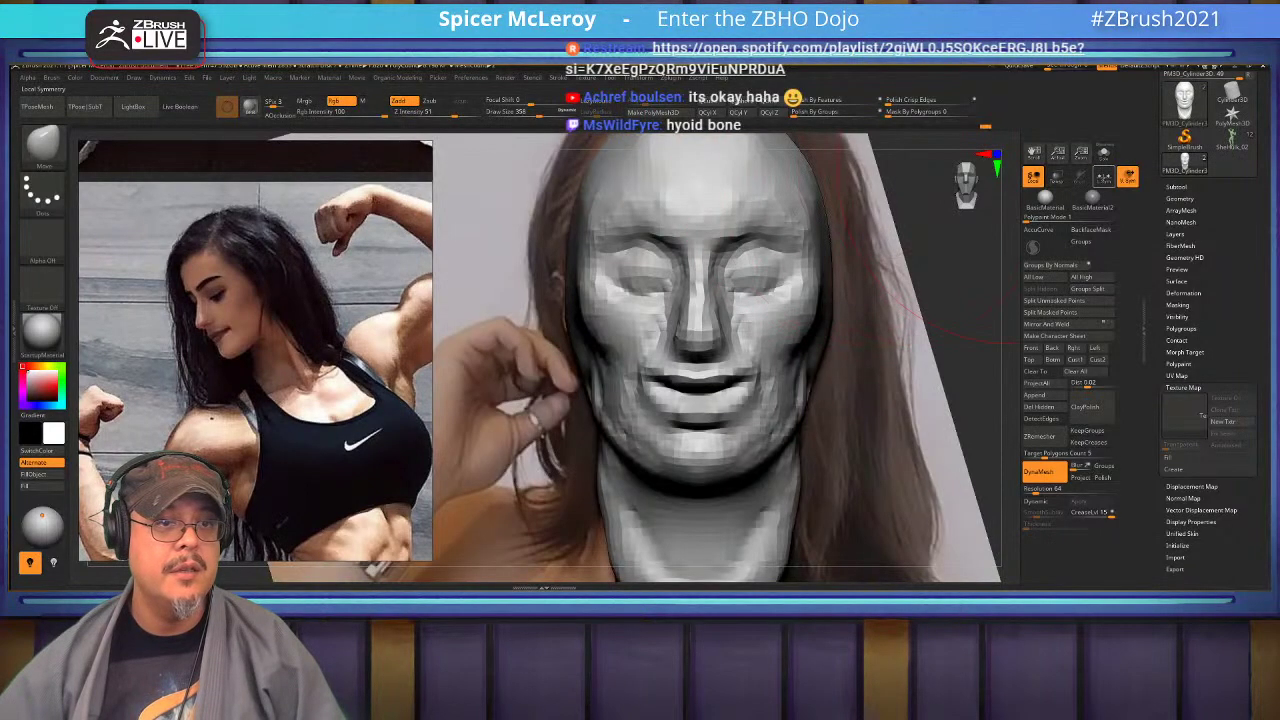
left_click(1104, 154)
left_click_drag(900, 300, 850, 450)
left_click_drag(950, 215, 920, 338, "alt")
mouse_move(835, 225)
left_mouse_down("shift")
mouse_move(875, 290)
mouse_move(735, 233)
left_mouse_up("shift")
left_click_drag(870, 263, 866, 350, "shift")
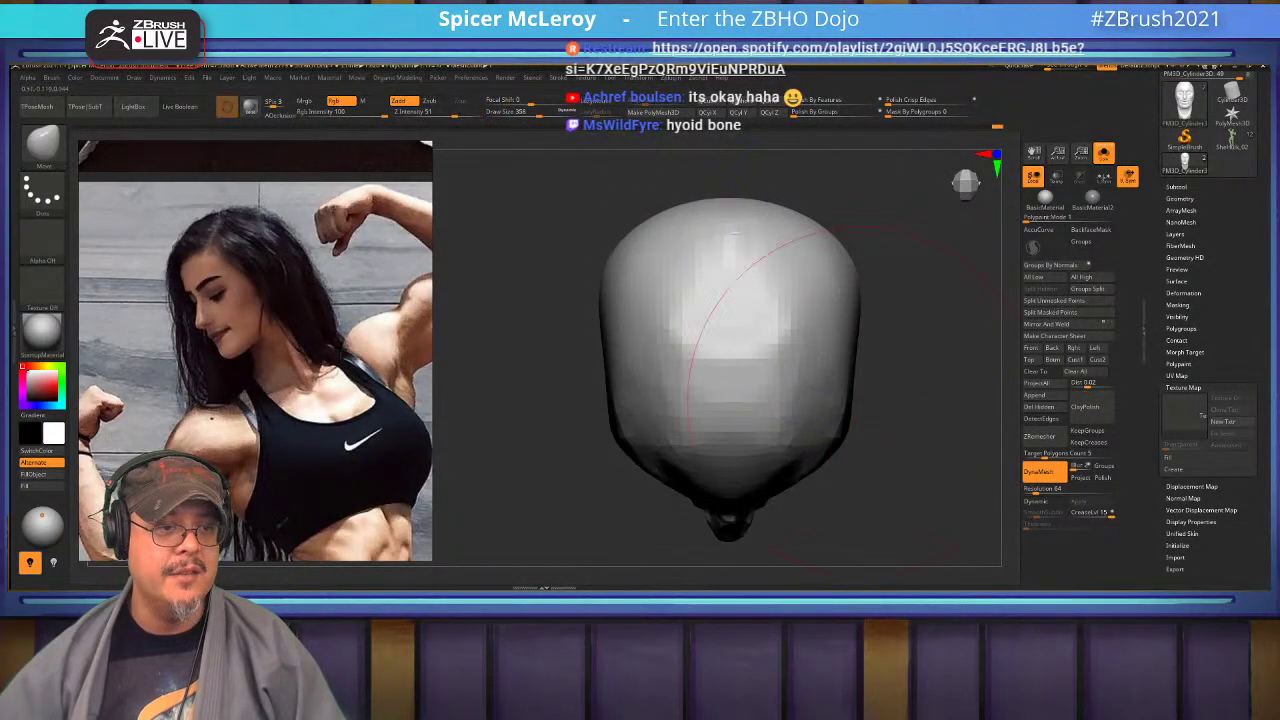
mouse_move(925, 306)
left_mouse_down()
mouse_move(852, 306)
mouse_move(892, 304)
left_mouse_up()
Fill out the rounded form of the skull with the FormSoft brush, working from above.
key("b")
key("f")
key("s")
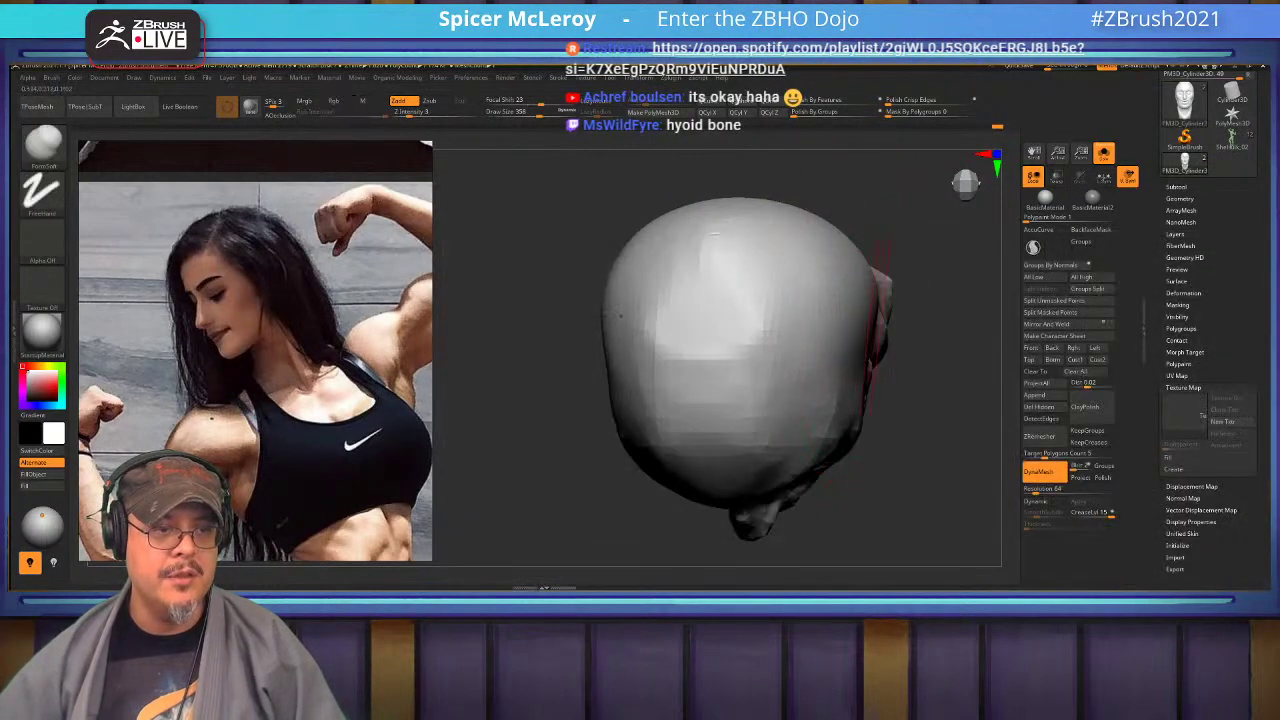
mouse_move(975, 312)
left_mouse_down()
mouse_move(915, 305)
mouse_move(940, 268)
mouse_move(918, 290)
left_mouse_up()
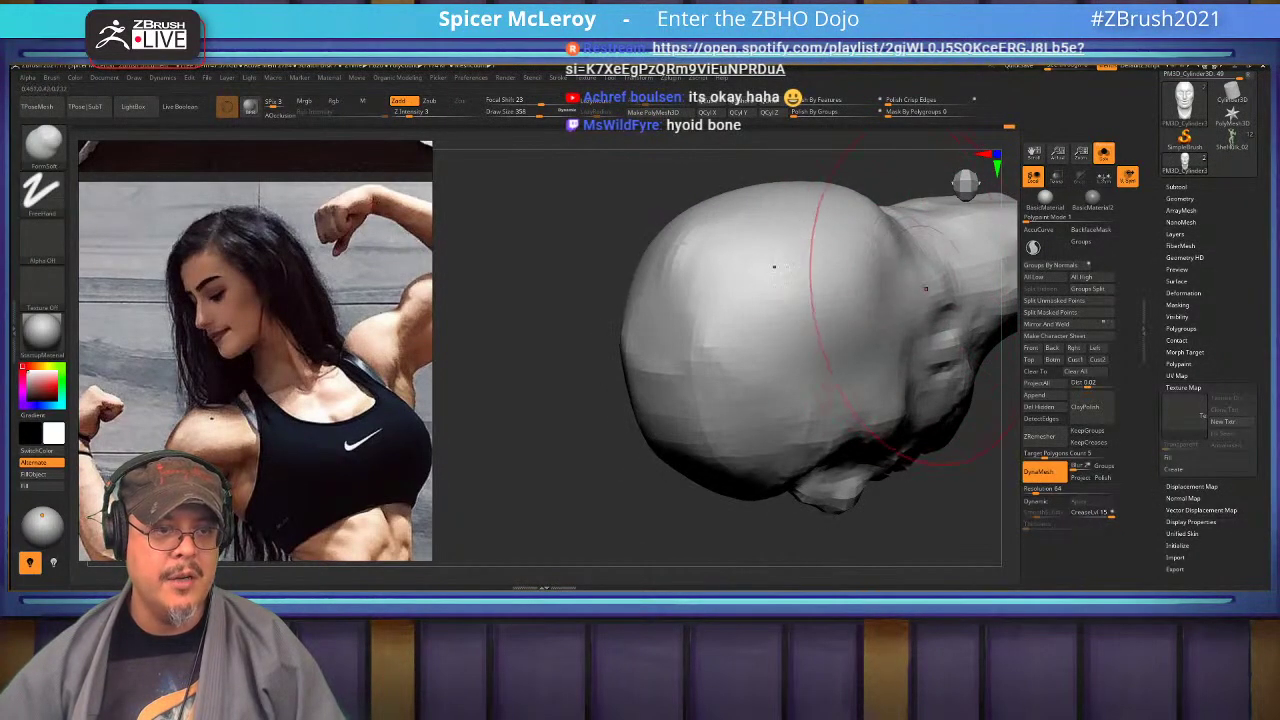
left_click_drag(950, 440, 985, 425, "shift")
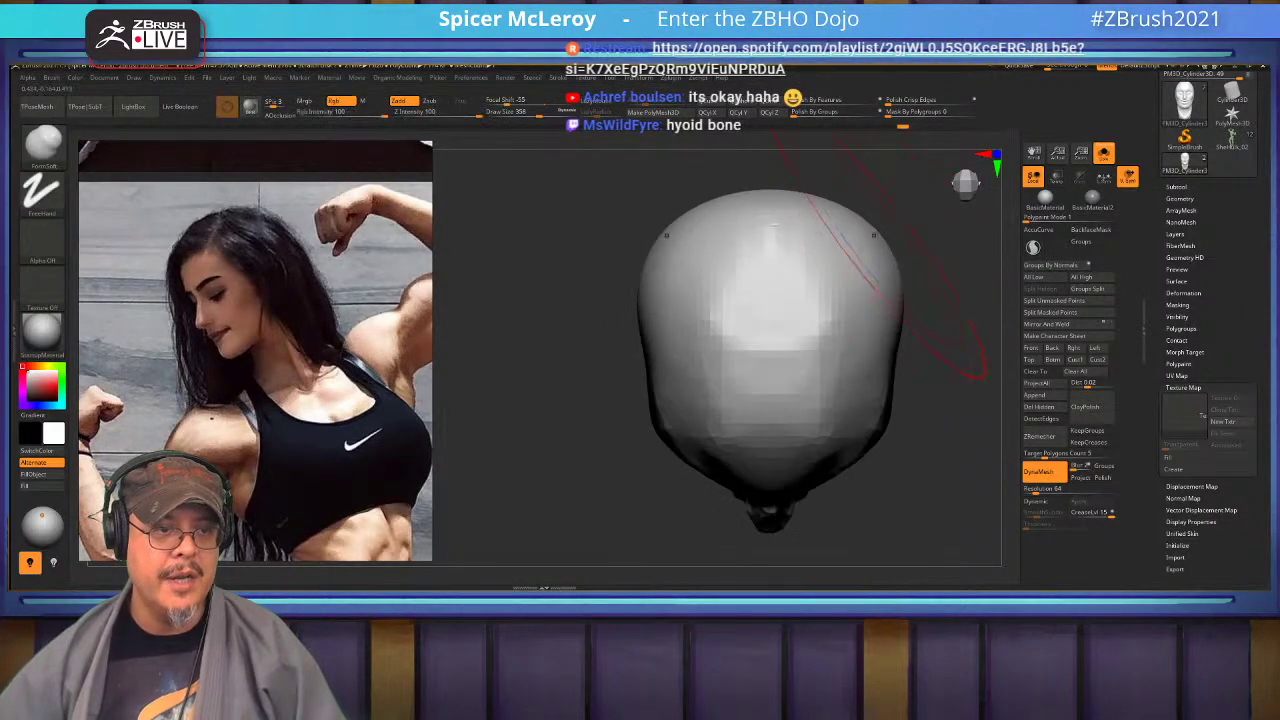
mouse_move(923, 480)
left_mouse_down("alt")
mouse_move(888, 391)
mouse_move(876, 463)
left_mouse_up("alt")
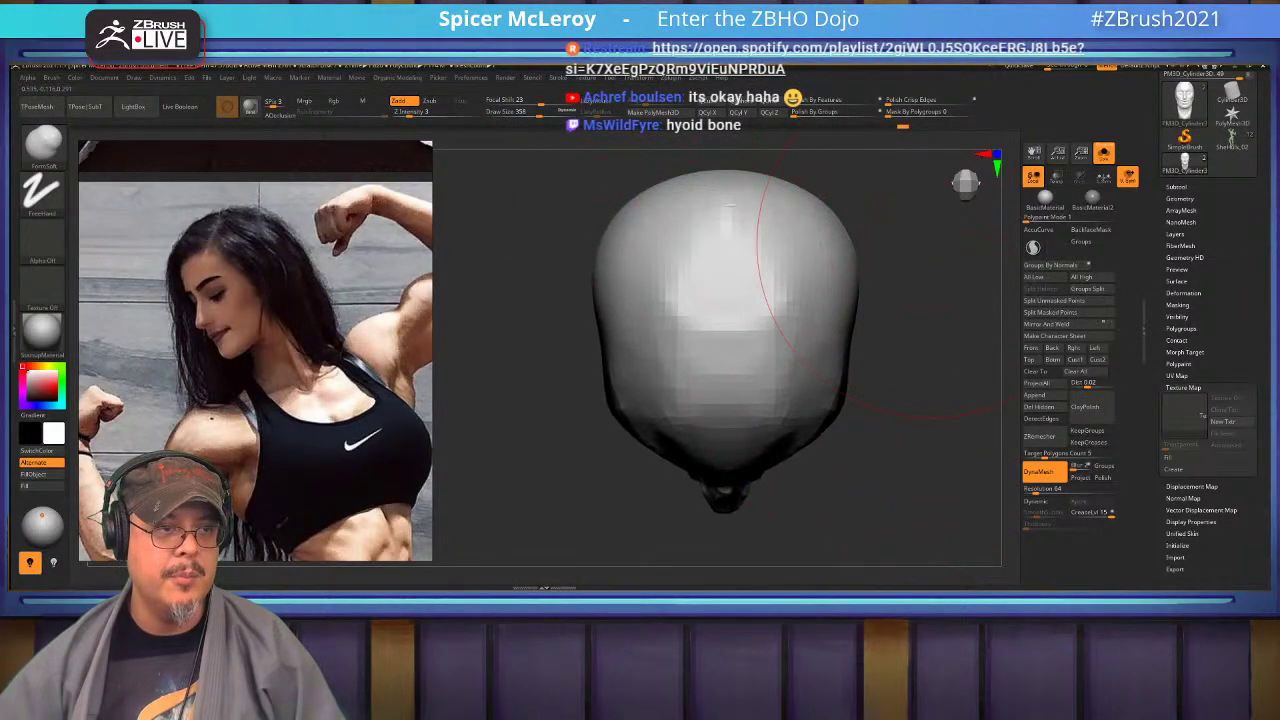
left_click_drag(928, 246, 910, 304, "alt")
Reshape the sides of the skull from above with the Move brush at draw size 398.
key("b")
key("m")
key("v")
left_click_drag(823, 295, 810, 292)
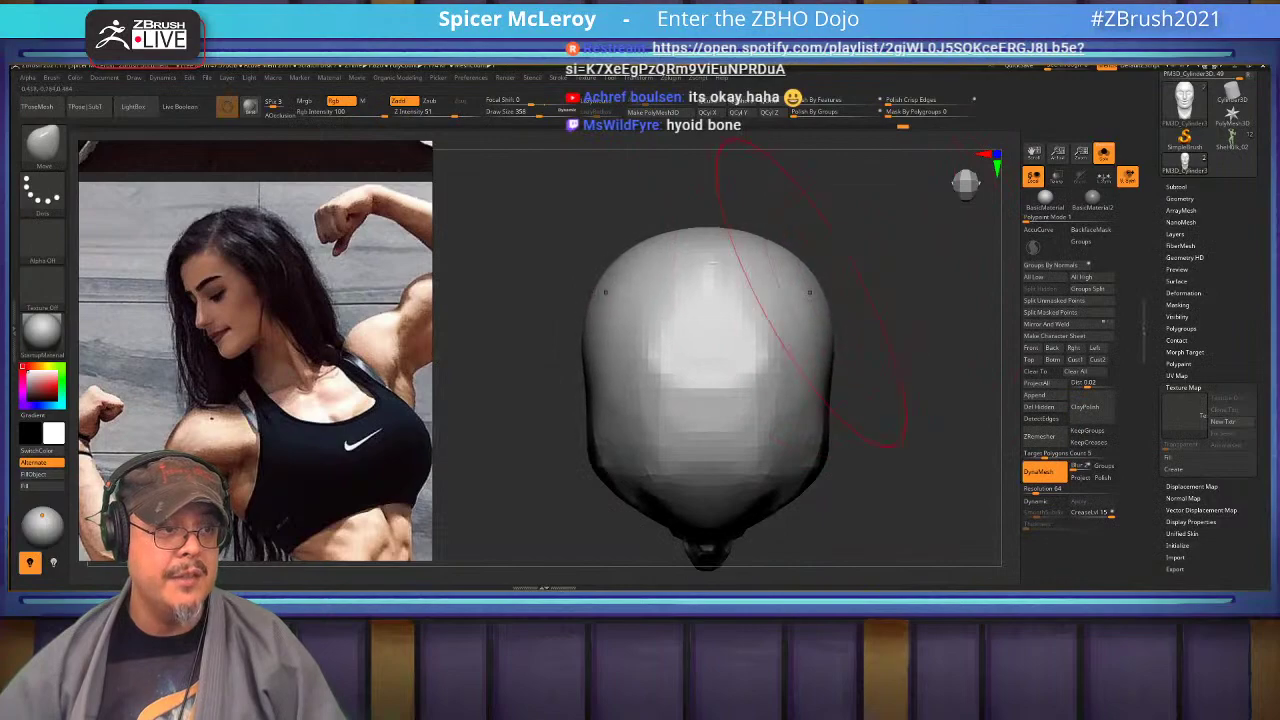
left_click_drag(900, 420, 892, 326, "alt")
left_click_drag(802, 376, 790, 370)
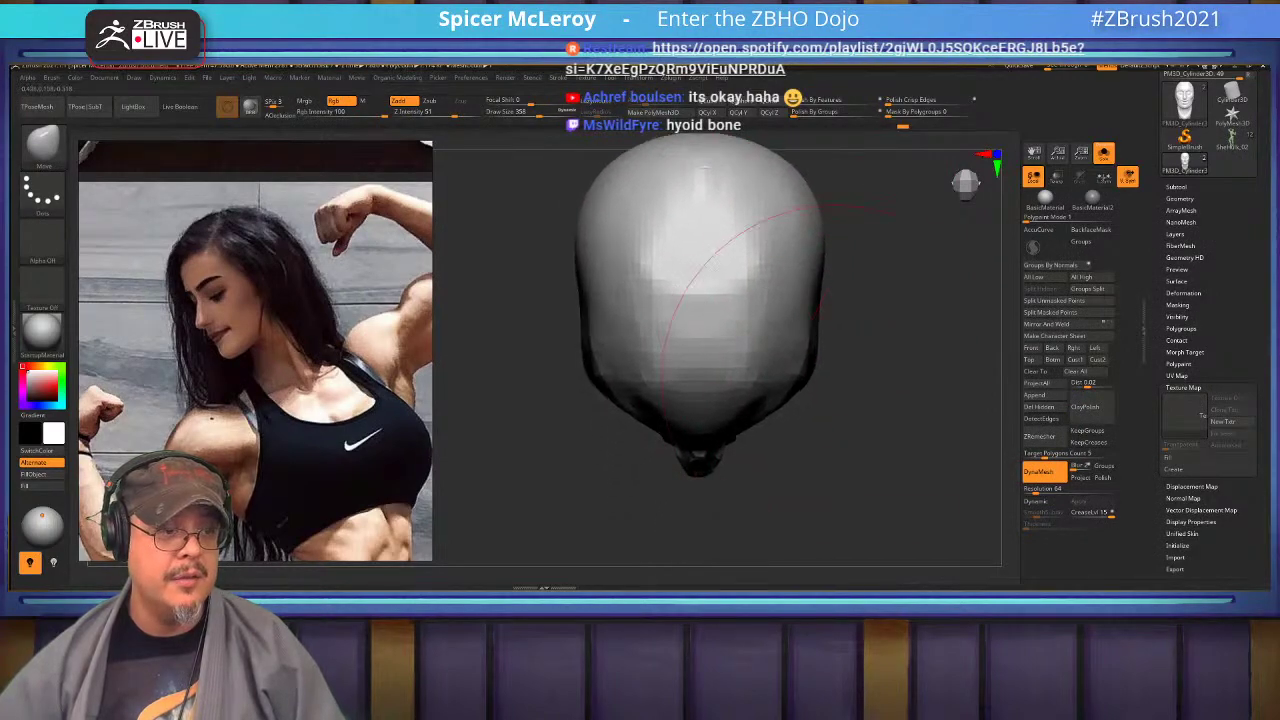
mouse_move(902, 402)
left_mouse_down()
mouse_move(852, 372)
mouse_move(822, 376)
left_mouse_up()
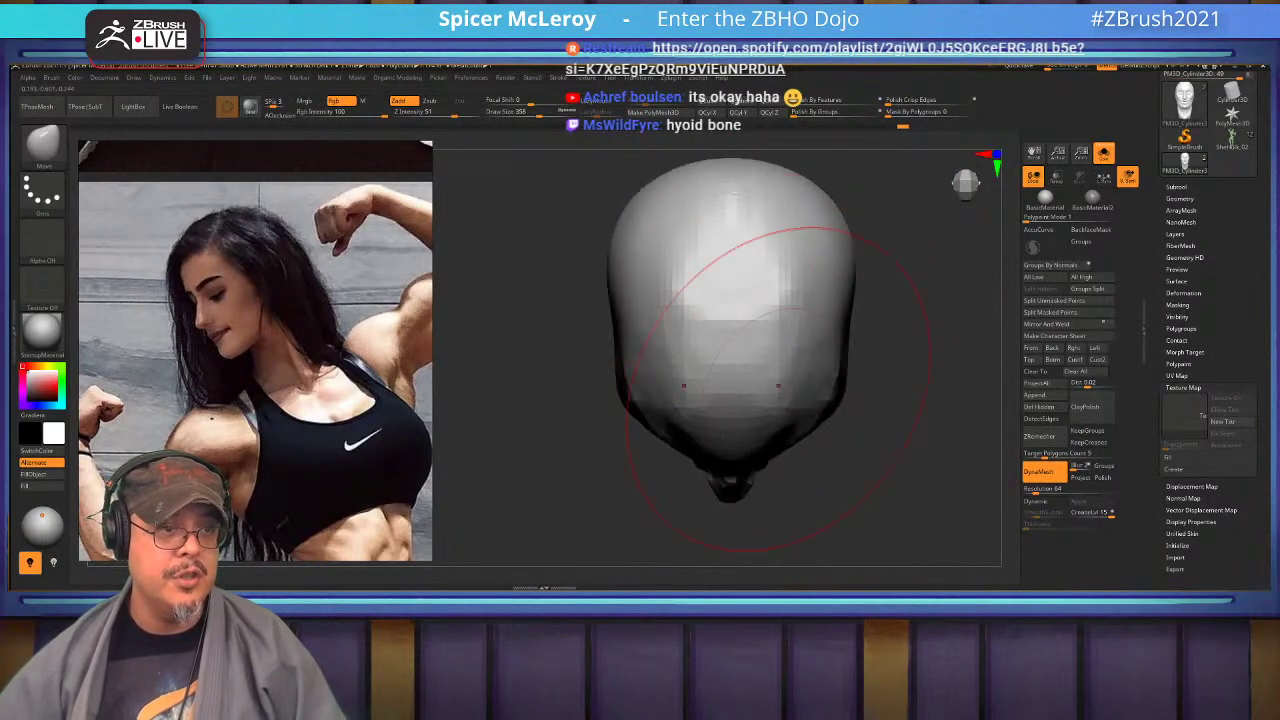
Refine the temples and taper the back of the skull from above with smaller Move brush strokes, smoothing the side.
key("s")
left_click_drag(660, 324, 648, 324)
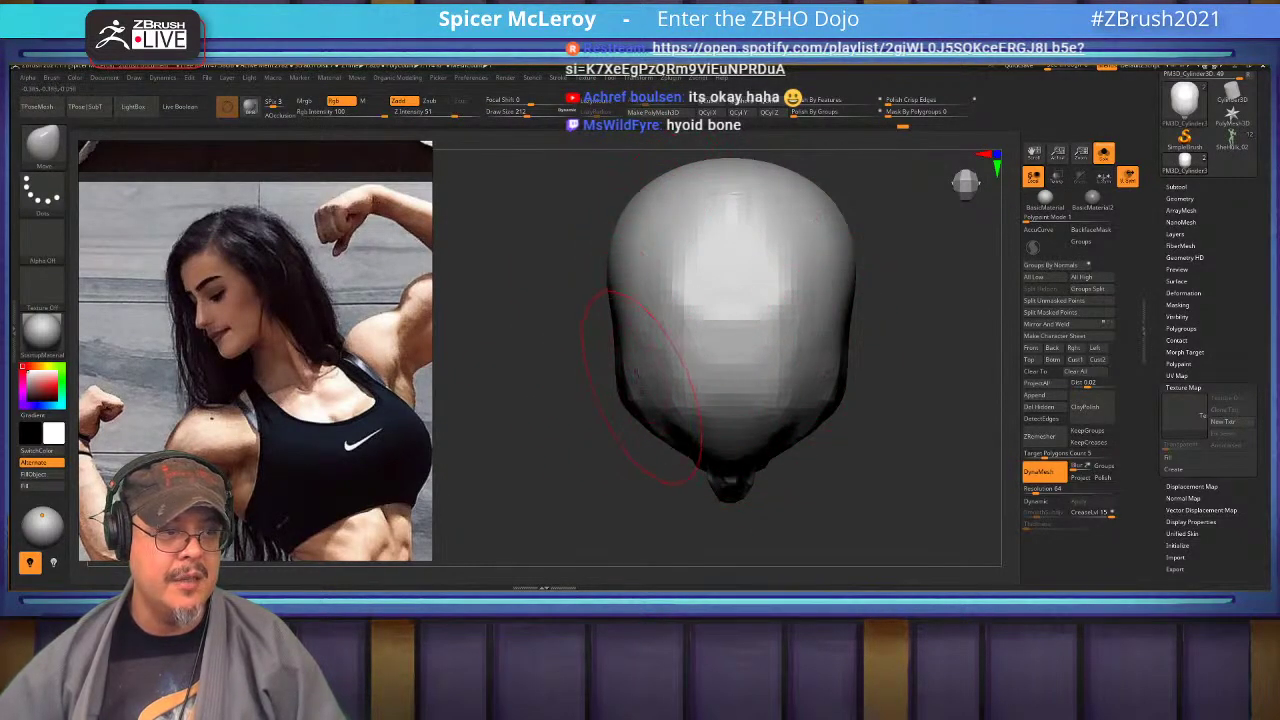
left_click_drag(637, 362, 643, 362)
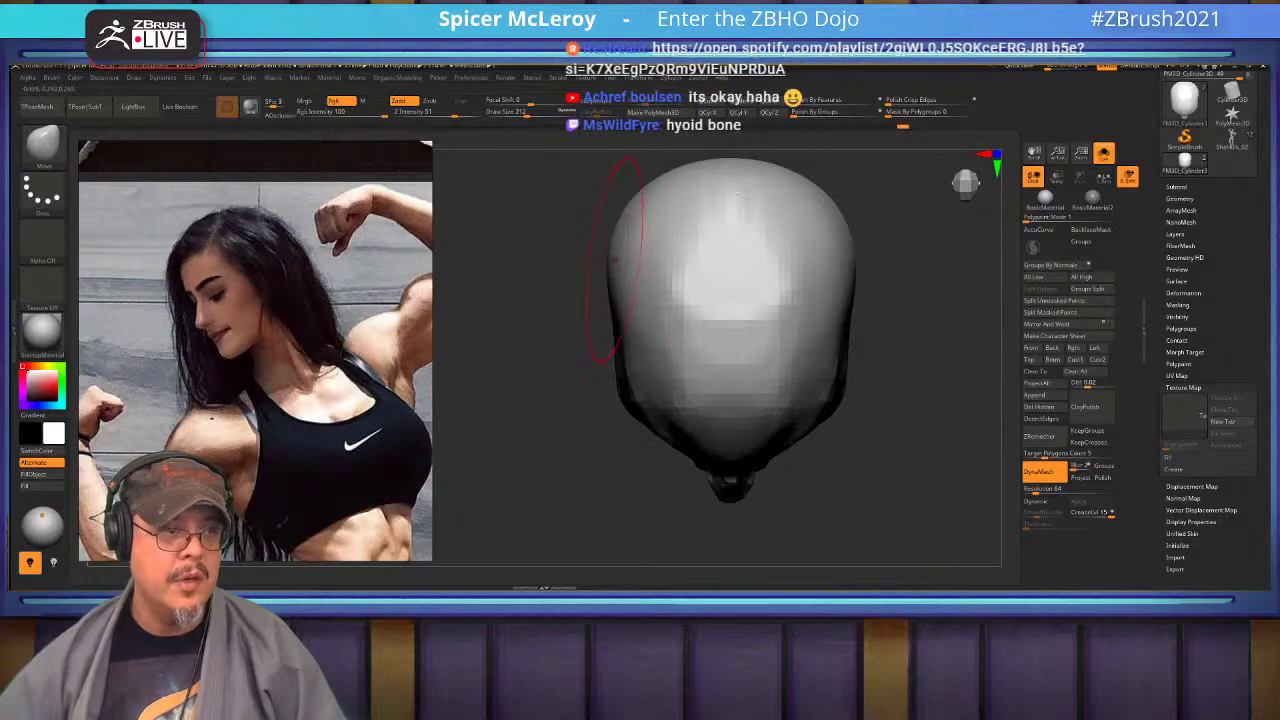
mouse_move(615, 260)
left_mouse_down()
mouse_move(592, 322)
mouse_move(566, 324)
left_mouse_up()
key("s")
left_click_drag(639, 292, 530, 290)
left_click_drag(875, 265, 845, 227, "alt")
left_click_drag(840, 280, 828, 280)
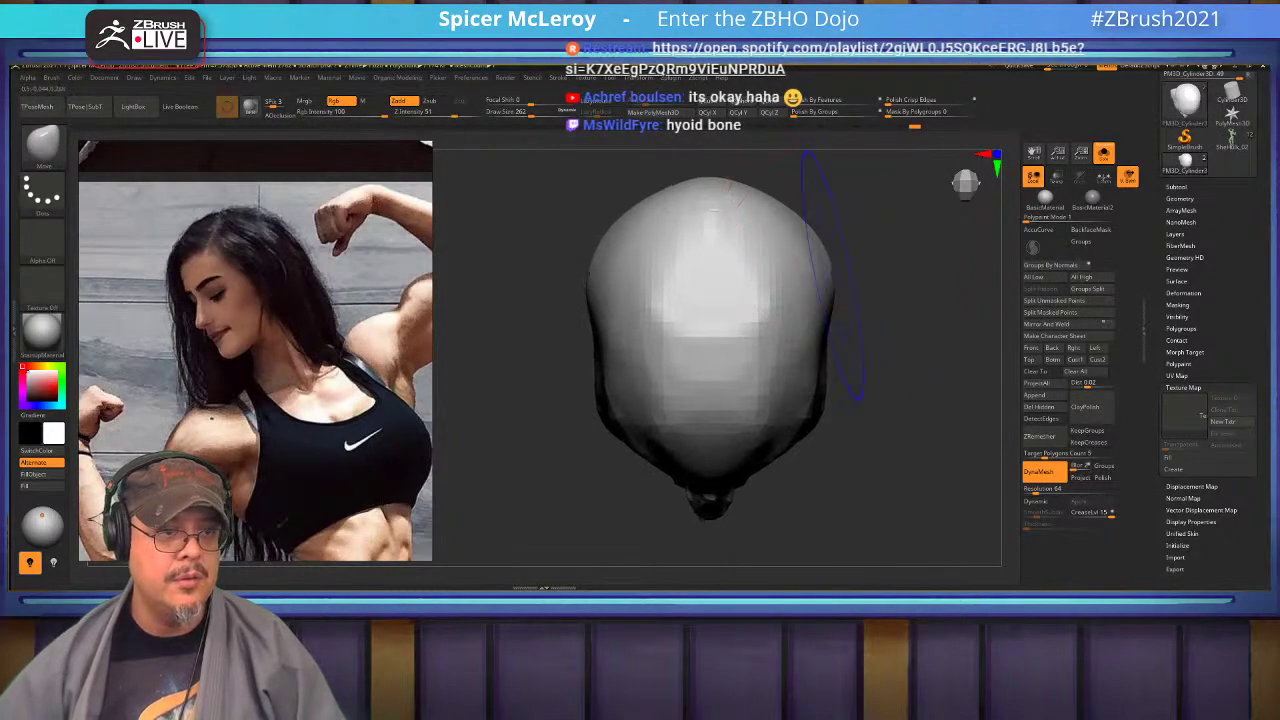
mouse_move(745, 320)
left_mouse_down("shift")
mouse_move(790, 250)
mouse_move(712, 187)
mouse_move(726, 225)
left_mouse_up("shift")
Shape the back of the head and the base of the skull in side view with the Move brush.
mouse_move(885, 345)
left_mouse_down()
mouse_move(888, 250)
mouse_move(724, 285)
mouse_move(786, 237)
mouse_move(778, 288)
left_mouse_up()
mouse_move(668, 183)
left_mouse_down("alt")
mouse_move(740, 215)
mouse_move(712, 231)
mouse_move(750, 238)
left_mouse_up("alt")
left_click_drag(690, 205, 692, 167, "alt")
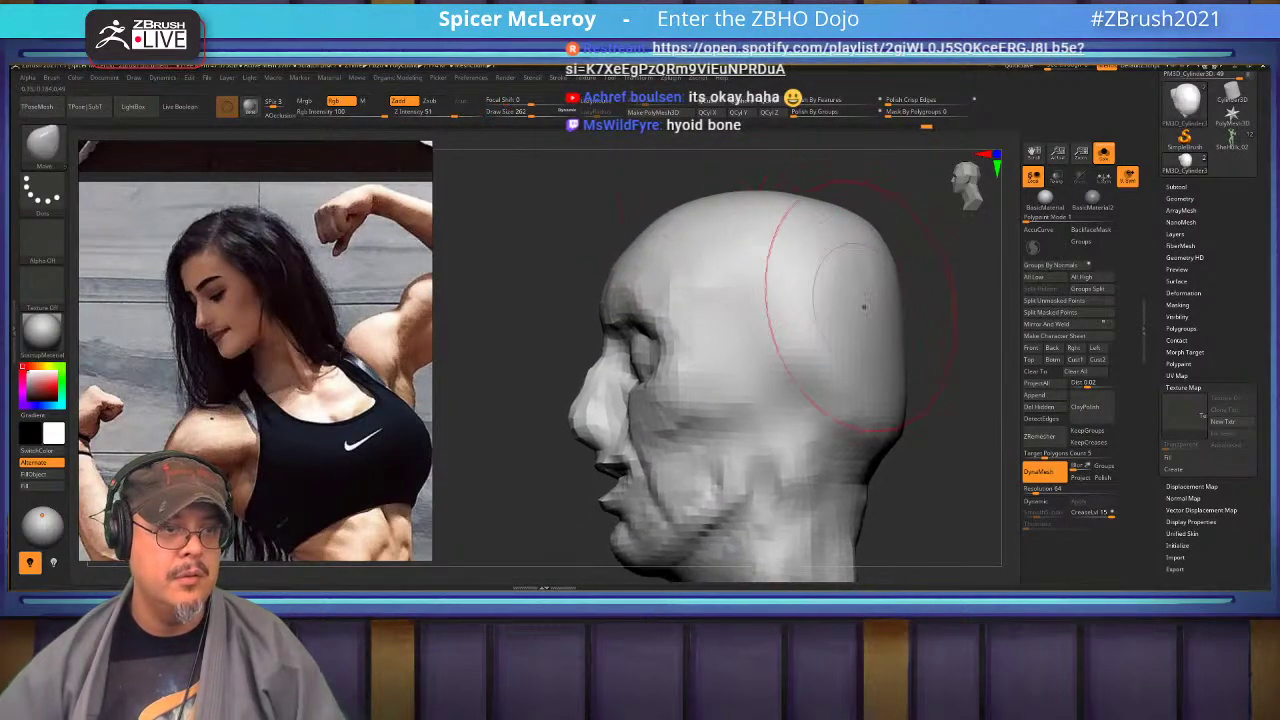
left_click_drag(894, 318, 930, 248)
mouse_move(864, 408)
left_mouse_down()
mouse_move(826, 396)
mouse_move(832, 430)
left_mouse_up()
Reshape the nape and the back contour of the neck in profile with the Move brush.
left_click_drag(886, 466, 840, 346, "alt")
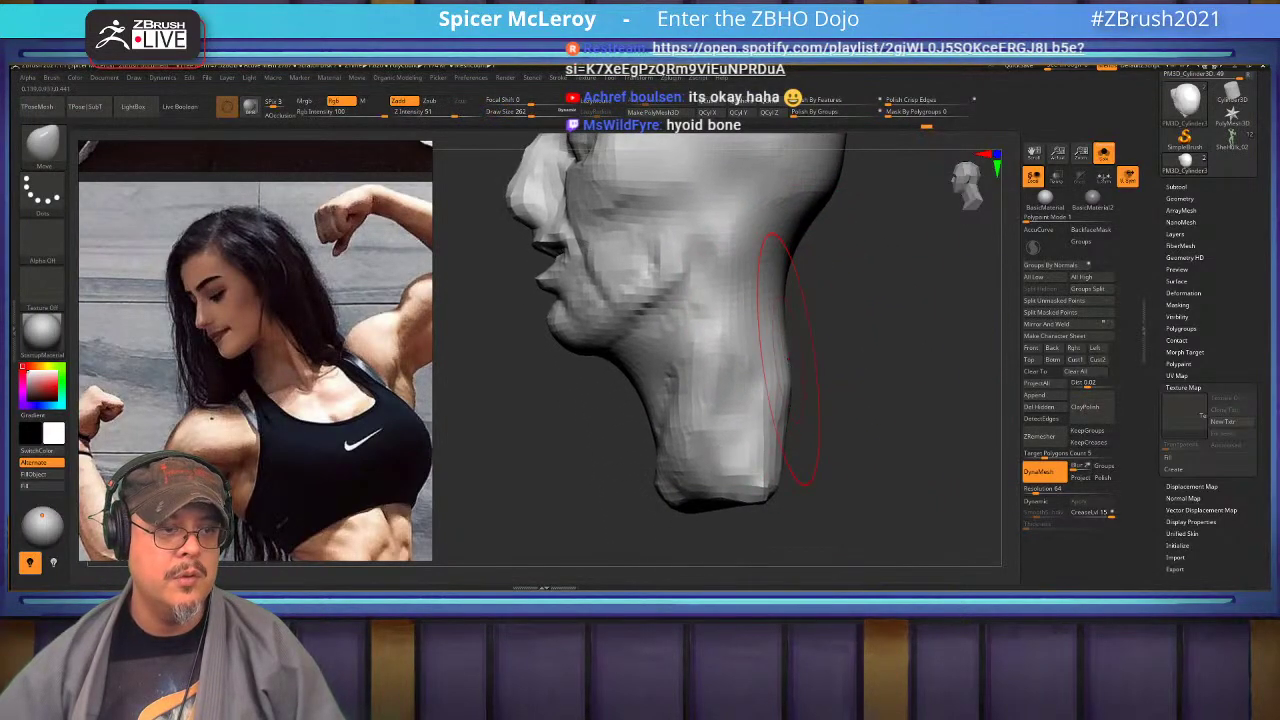
left_click_drag(896, 412, 806, 416)
left_click_drag(806, 416, 610, 480, "alt")
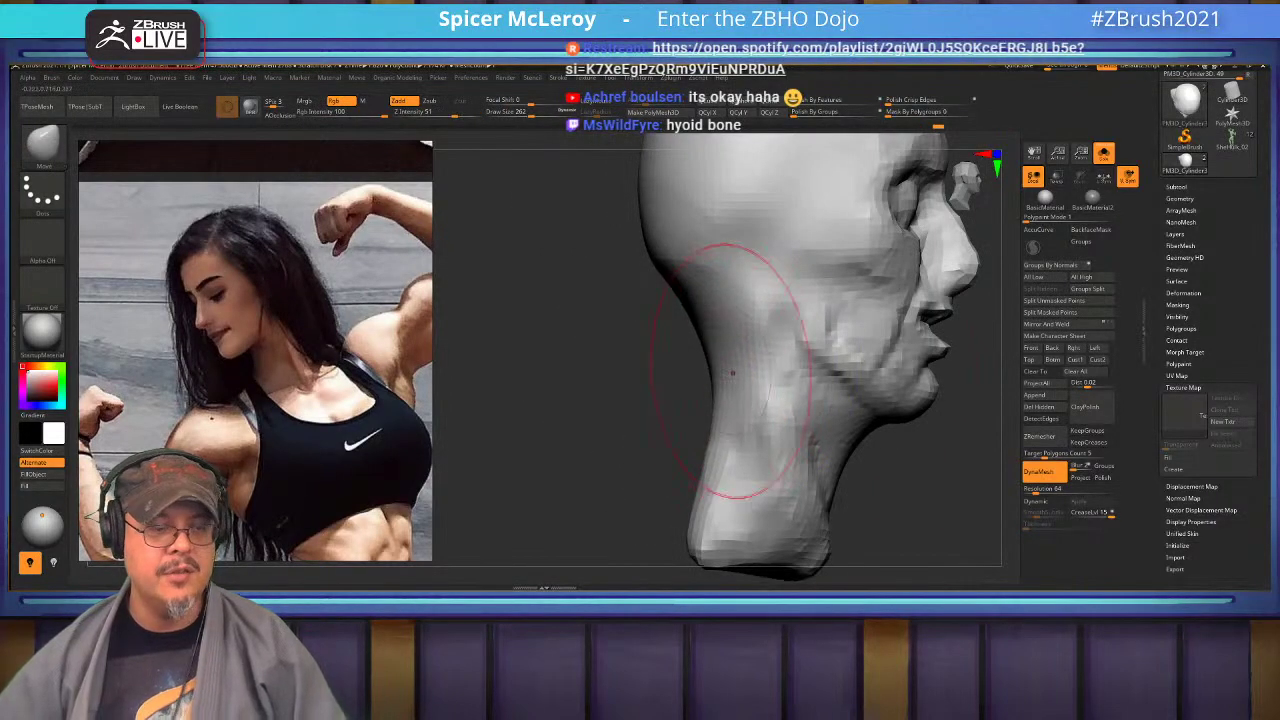
left_click_drag(732, 373, 737, 357)
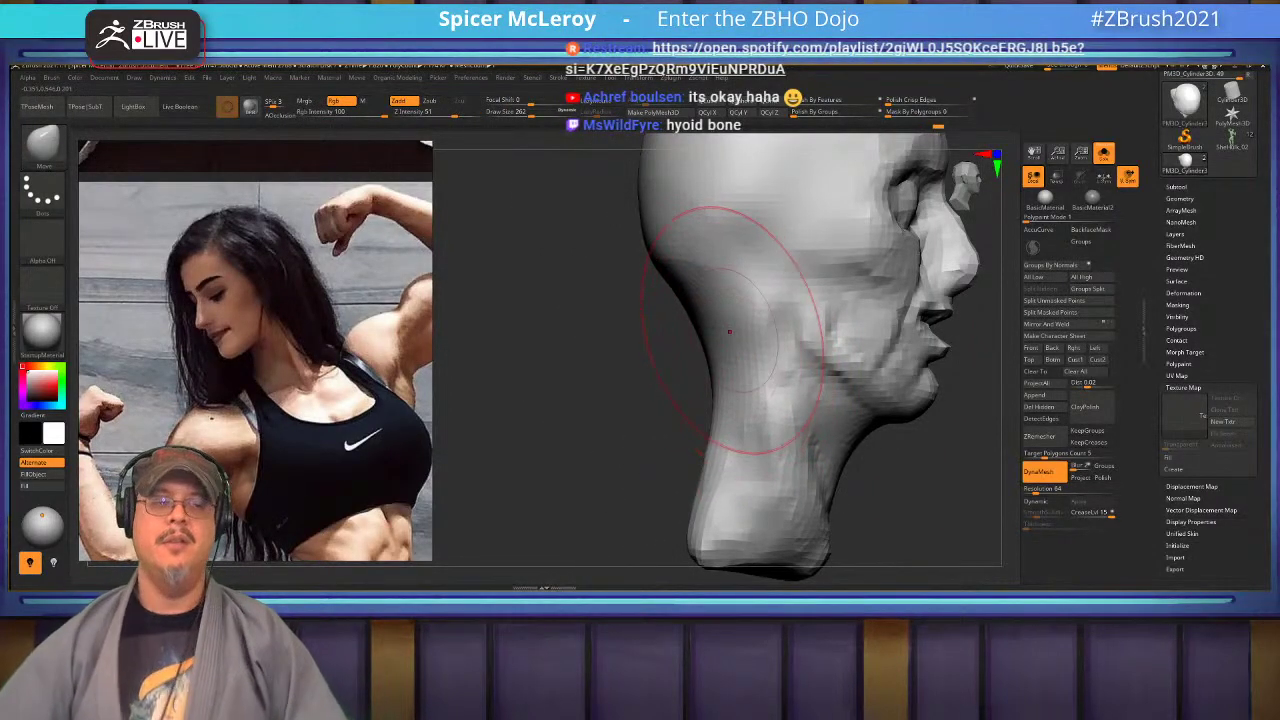
left_click_drag(678, 322, 641, 334, "alt")
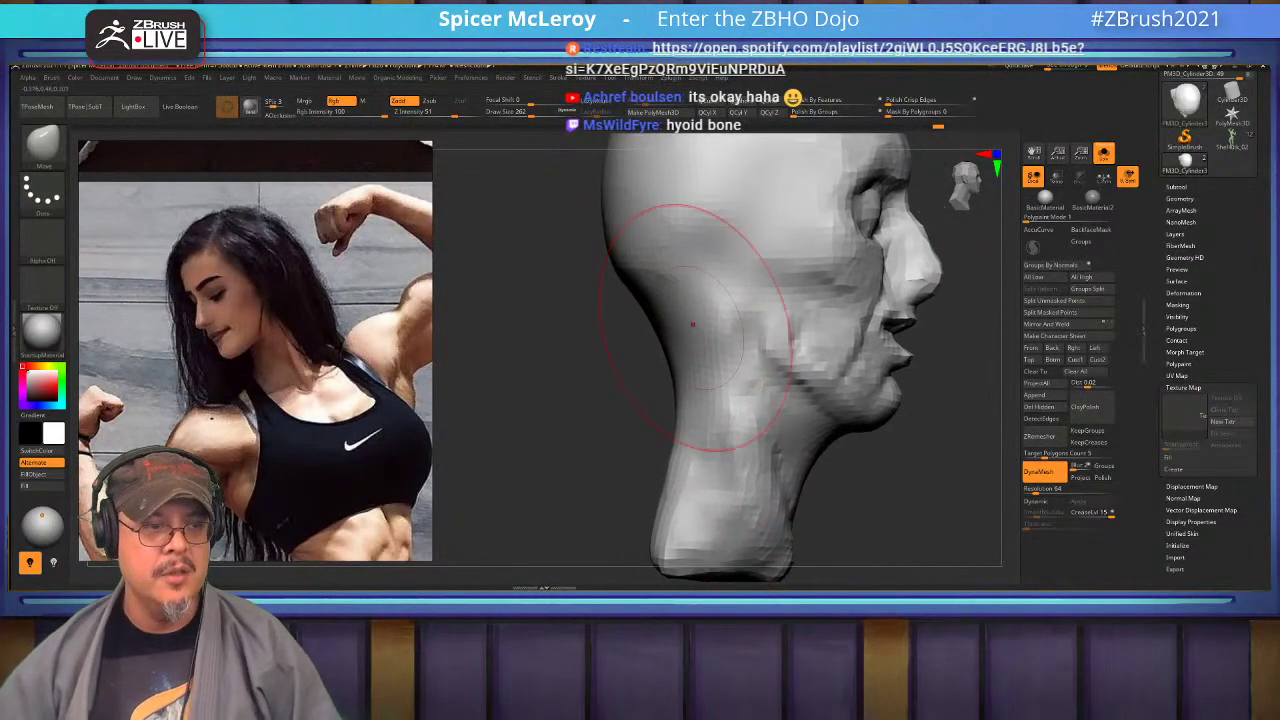
left_click_drag(688, 437, 684, 457)
left_click_drag(658, 560, 685, 457, "alt")
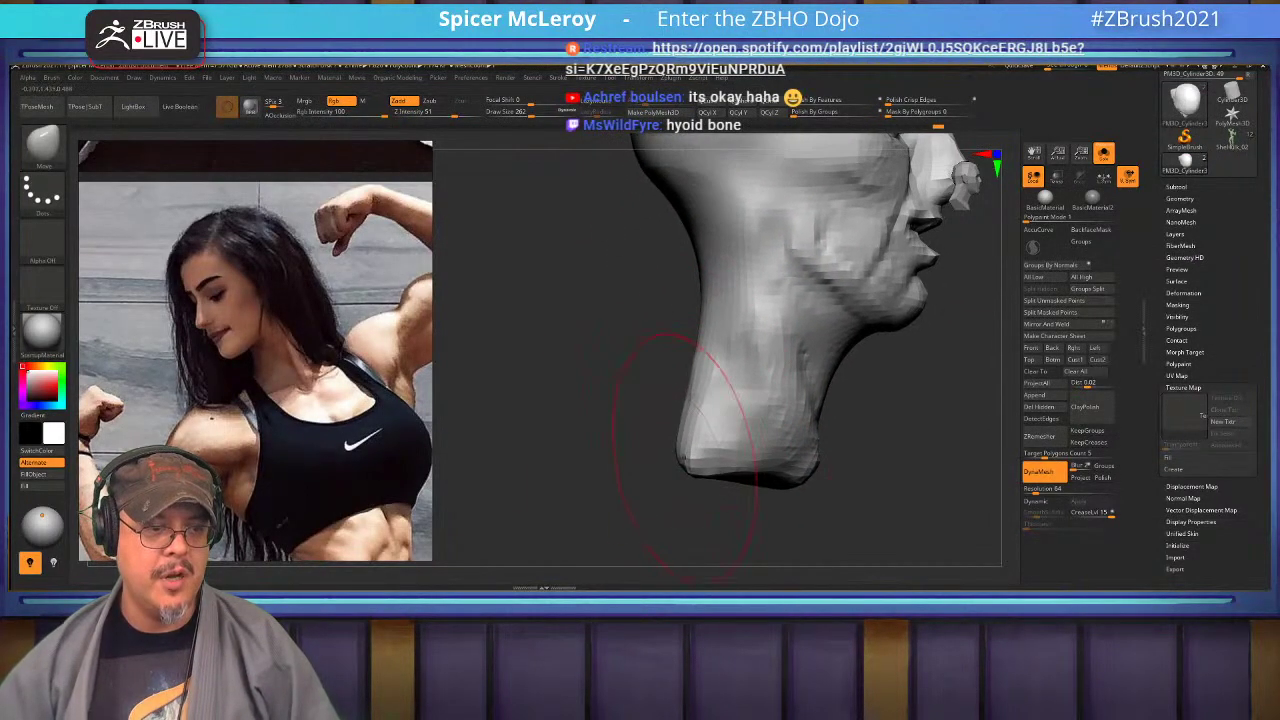
Slim the sides of the neck and adjust its lower edge from the front with the Move brush.
left_click_drag(760, 520, 692, 518, "shift")
left_click_drag(862, 455, 856, 516, "alt")
left_click_drag(838, 398, 807, 396)
left_click_drag(822, 508, 810, 500)
left_click_drag(785, 541, 781, 528)
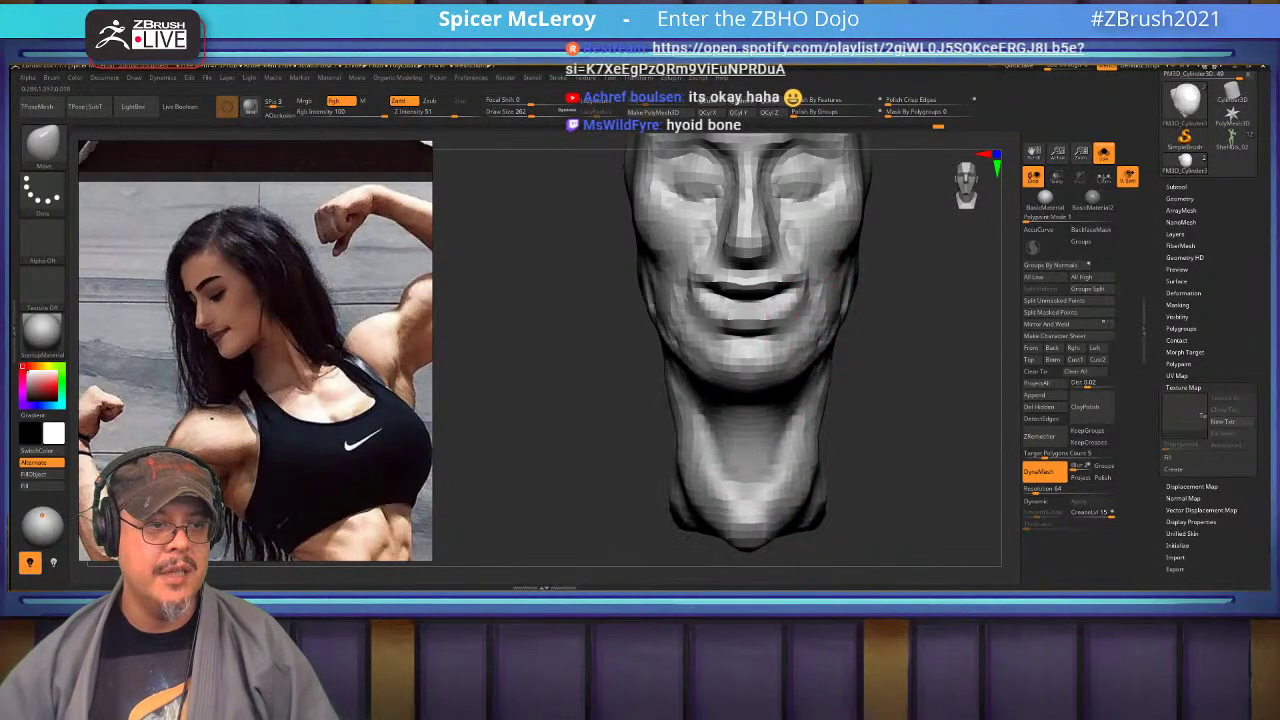
Reduce the Move brush to draw size 112 and tuck in the area behind the jaw in three-quarter view.
left_click_drag(905, 375, 843, 511, "alt")
mouse_move(918, 498)
left_mouse_down()
mouse_move(862, 500)
mouse_move(898, 408)
mouse_move(872, 410)
mouse_move(893, 405)
left_mouse_up()
key("s")
left_click_drag(815, 327, 800, 327)
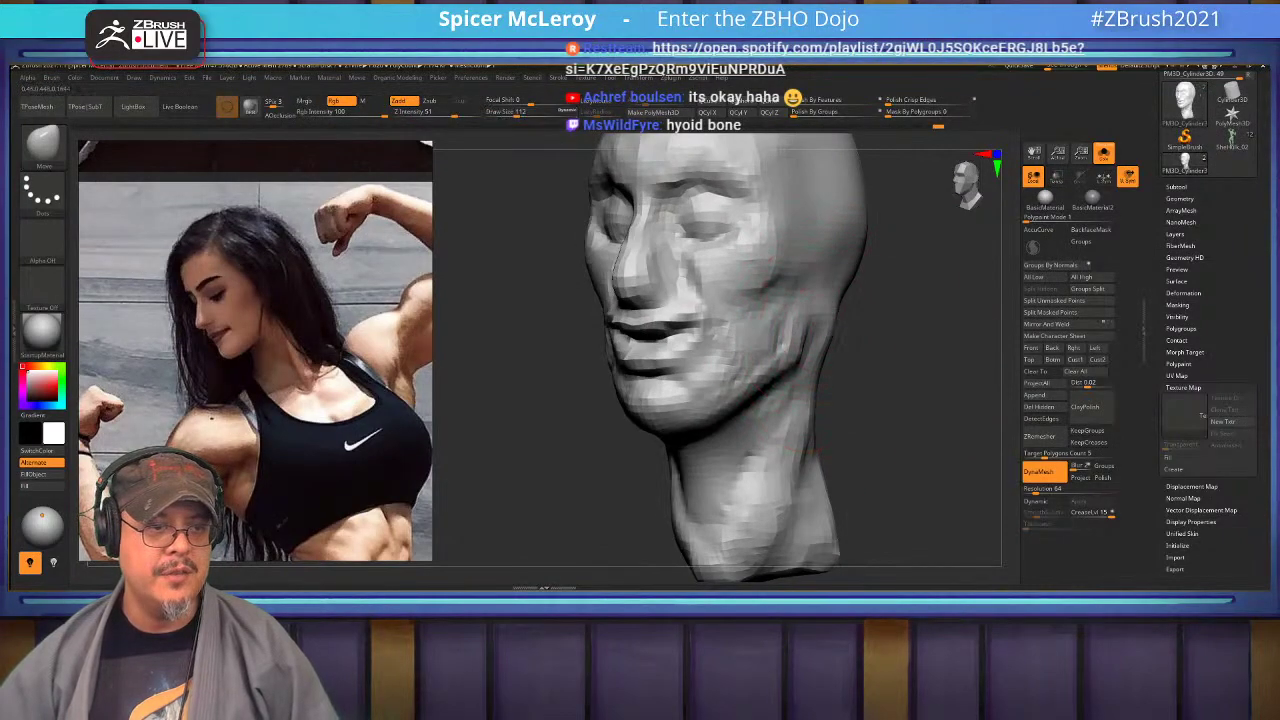
Pull the base of the neck outward into the beginnings of the shoulders and smooth the transition.
mouse_move(968, 370)
left_mouse_down()
mouse_move(828, 374)
mouse_move(1000, 374)
mouse_move(932, 322)
mouse_move(830, 300)
left_mouse_up()
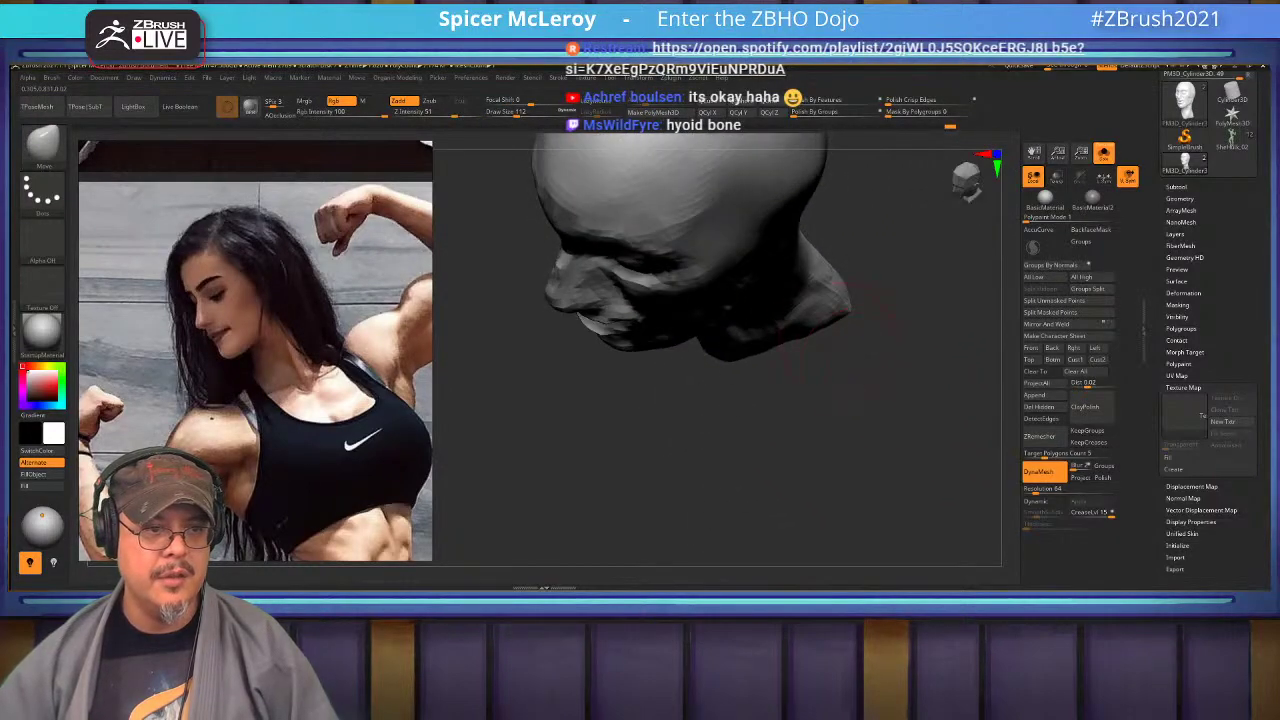
mouse_move(850, 360)
left_mouse_down()
mouse_move(805, 265)
mouse_move(848, 343)
mouse_move(776, 337)
mouse_move(762, 356)
mouse_move(874, 370)
left_mouse_up()
left_click_drag(799, 349, 764, 330, "shift")
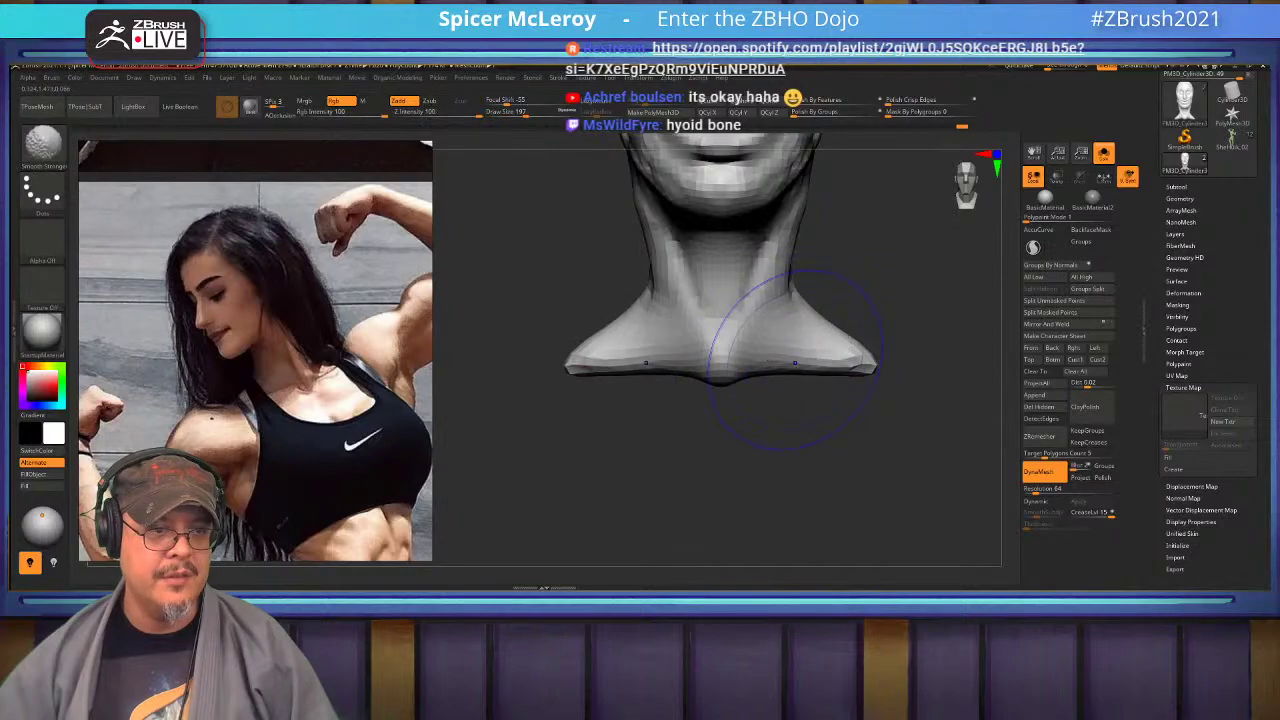
Extend and thicken the shoulders with the Move brush at draw size 197, working from below and other angles.
left_click_drag(916, 292, 920, 330, "ctrl")
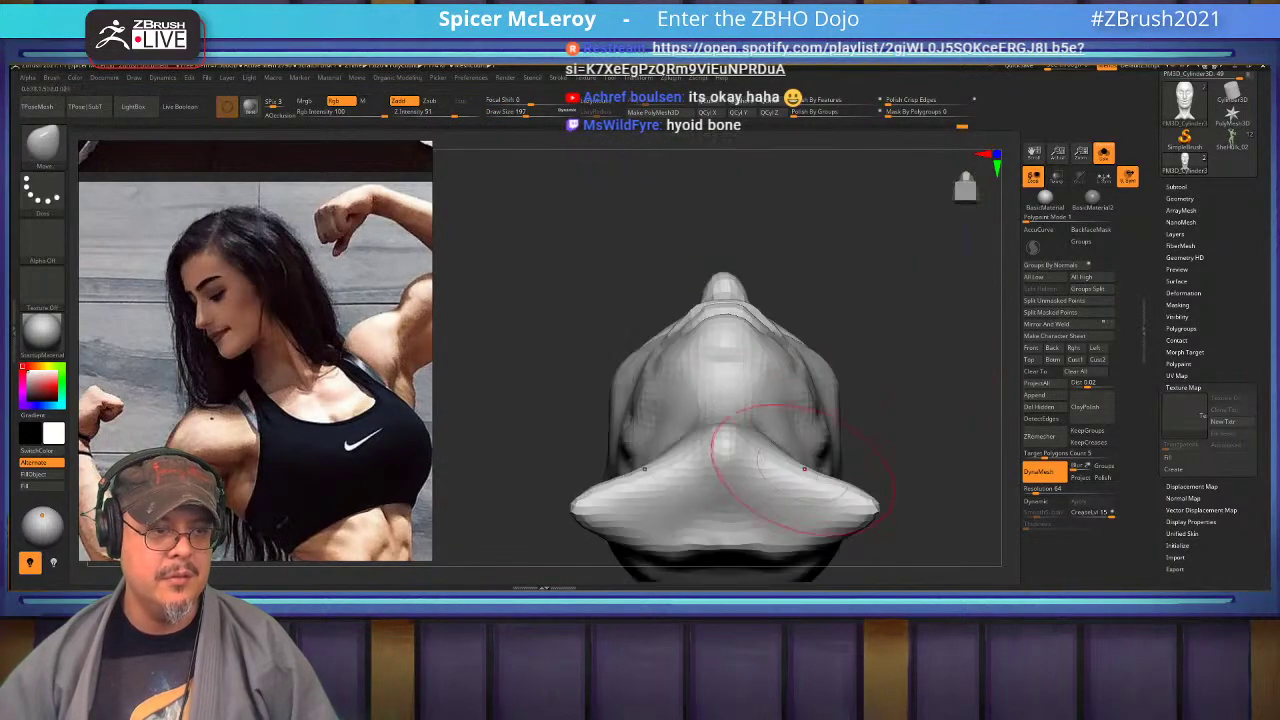
mouse_move(803, 468)
left_mouse_down()
mouse_move(829, 480)
mouse_move(860, 565)
mouse_move(745, 580)
left_mouse_up()
left_click_drag(830, 528, 866, 546)
left_click_drag(746, 458, 741, 428)
mouse_move(631, 431)
left_mouse_down()
mouse_move(637, 456)
mouse_move(568, 486)
mouse_move(560, 514)
left_mouse_up()
mouse_move(496, 462)
left_mouse_down()
mouse_move(540, 440)
mouse_move(574, 476)
mouse_move(584, 452)
left_mouse_up()
mouse_move(510, 345)
left_mouse_down()
mouse_move(560, 535)
mouse_move(545, 500)
mouse_move(625, 550)
mouse_move(635, 535)
mouse_move(612, 528)
left_mouse_up()
Widen and round off the shoulder ends from above with the Move brush.
mouse_move(900, 235)
left_mouse_down("alt")
mouse_move(900, 320)
mouse_move(885, 328)
mouse_move(915, 352)
left_mouse_up("alt")
left_click_drag(862, 302, 897, 306)
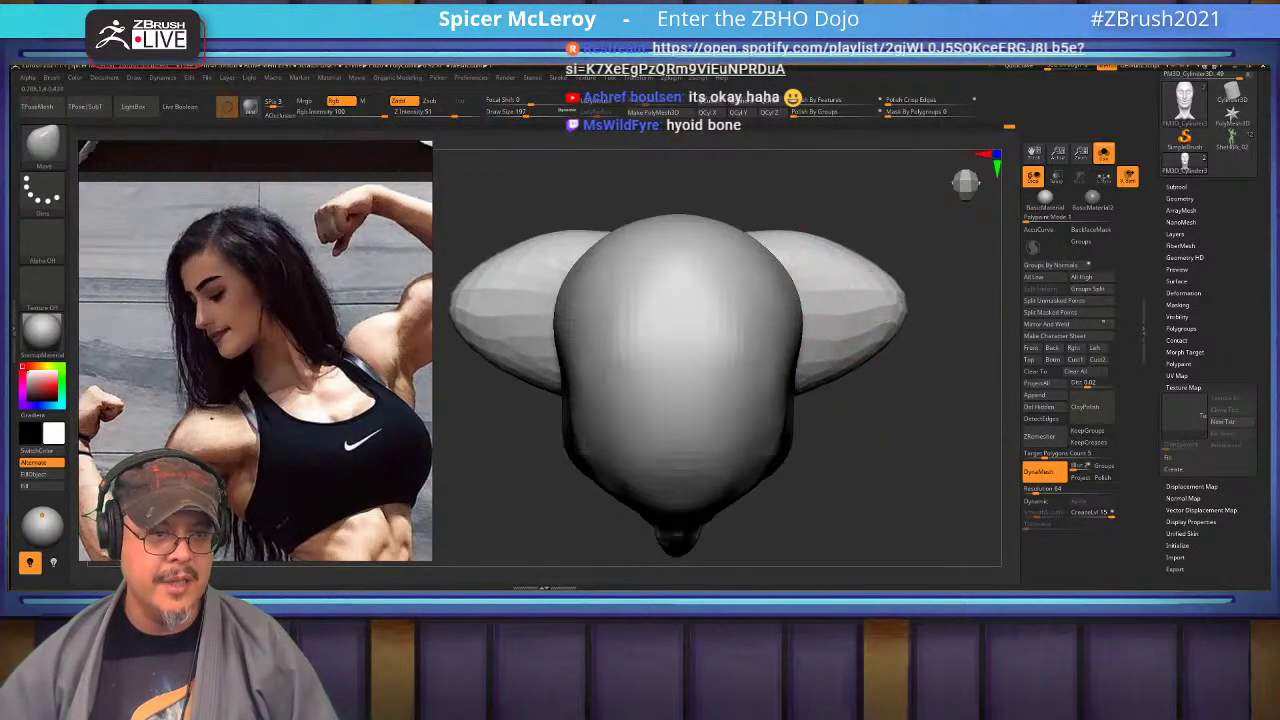
left_click_drag(874, 362, 872, 350)
left_click_drag(845, 258, 890, 260)
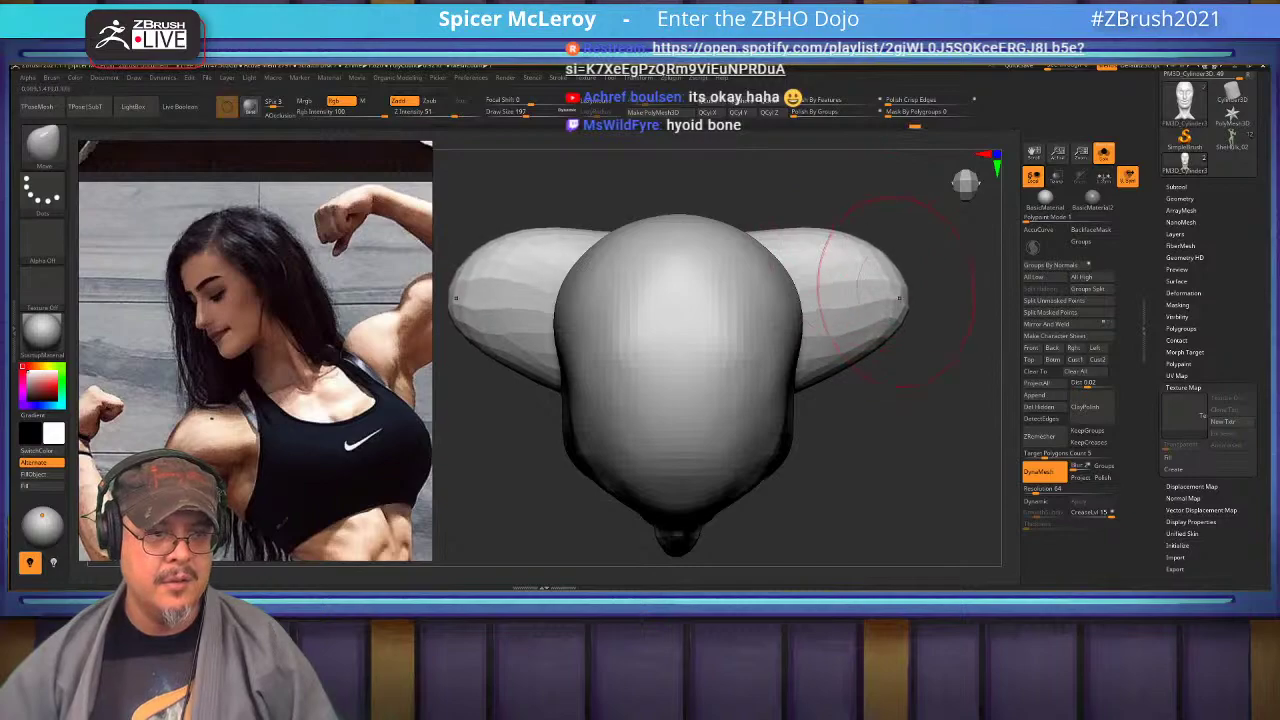
Push in and round the outer and front edges of the shoulder ends from above with the Move brush.
mouse_move(930, 335)
left_mouse_down()
mouse_move(930, 385)
mouse_move(930, 340)
left_mouse_up()
left_click_drag(886, 256, 878, 266)
mouse_move(876, 334)
left_mouse_down()
mouse_move(882, 344)
mouse_move(892, 330)
left_mouse_up()
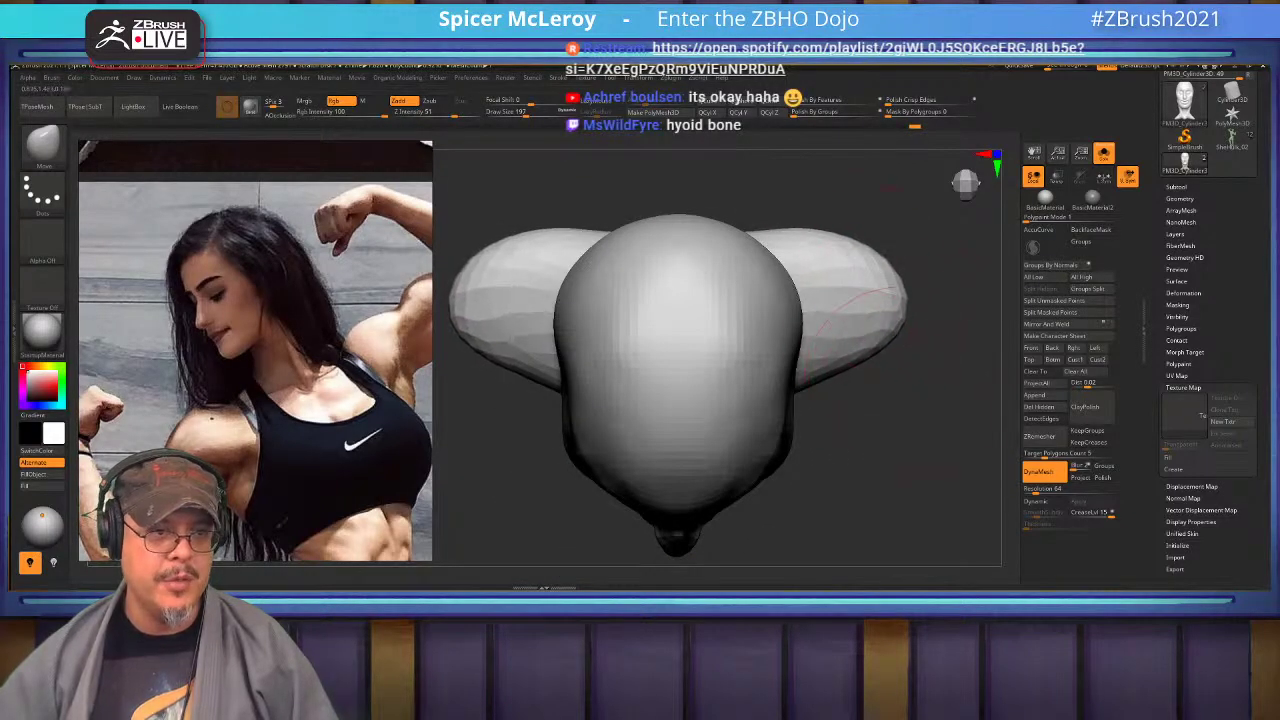
left_click_drag(908, 386, 946, 360)
mouse_move(946, 480)
left_mouse_down()
mouse_move(922, 435)
mouse_move(940, 460)
left_mouse_up()
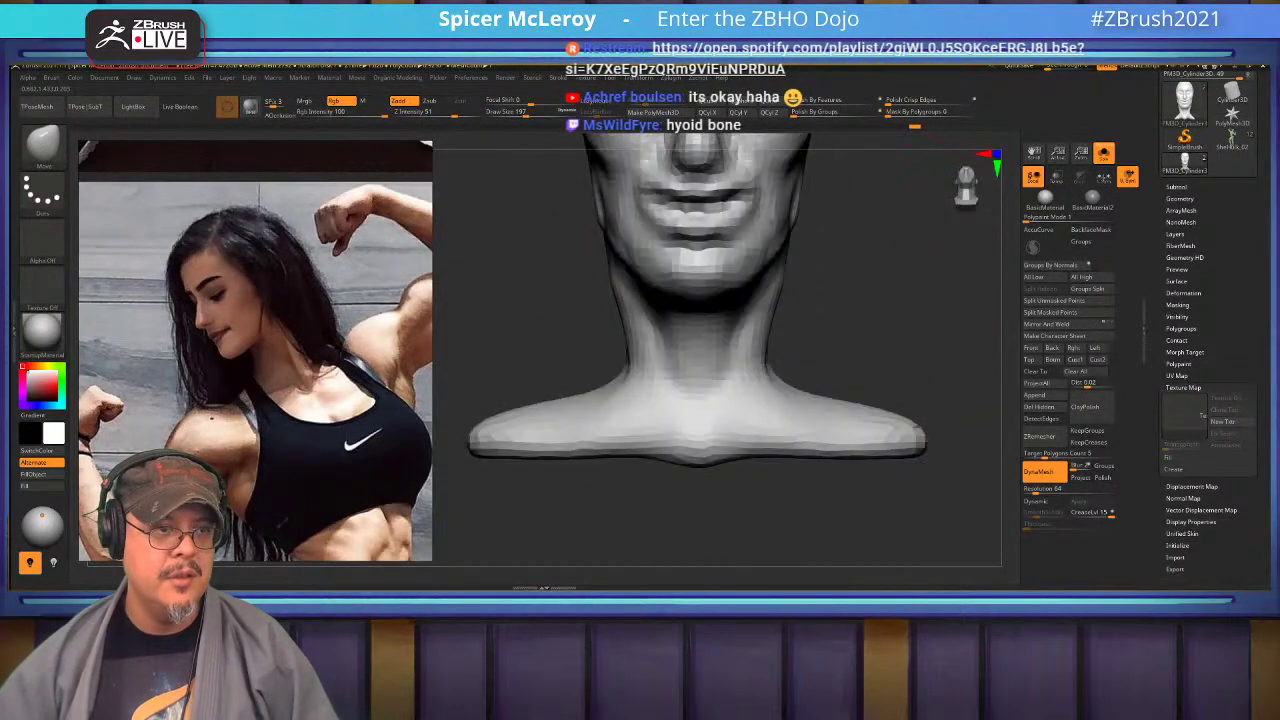
Reduce the Move brush to draw size 112, reshape the side of the neck and smooth its base.
left_click_drag(894, 322, 886, 385, "alt")
left_click_drag(785, 350, 779, 348)
key("s")
left_click_drag(862, 345, 758, 346)
left_click_drag(815, 338, 801, 393, "alt")
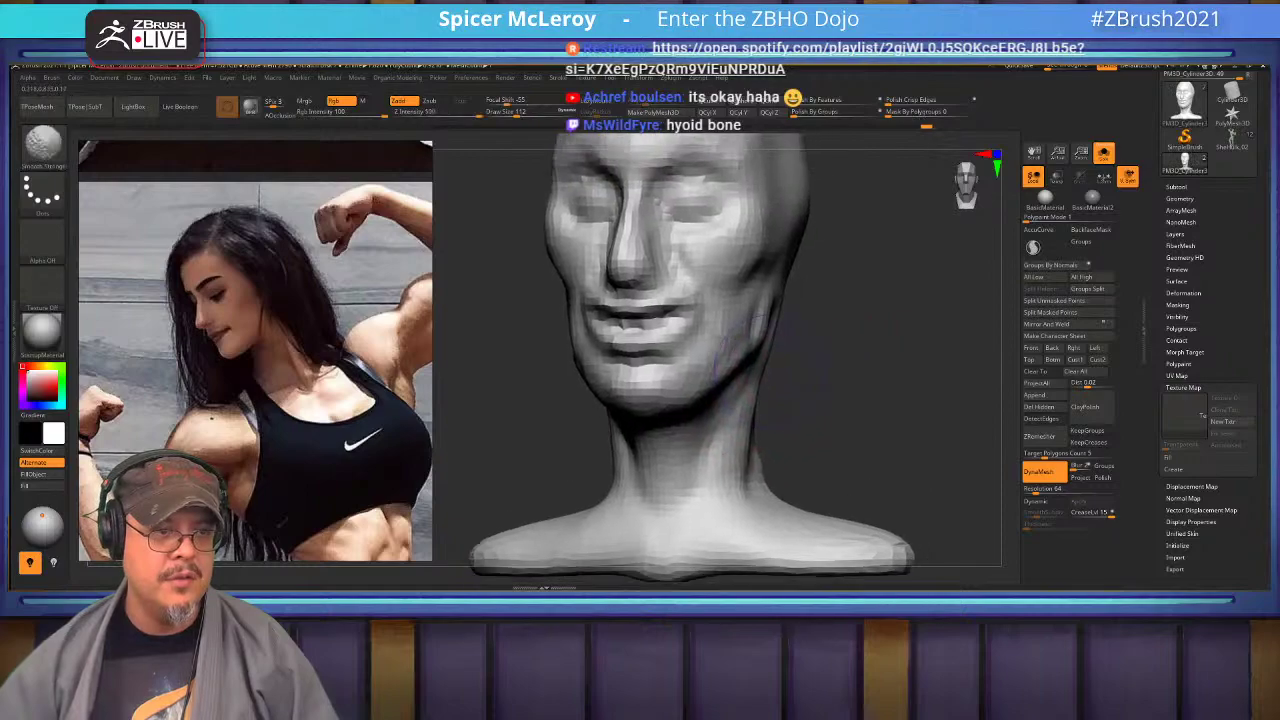
left_click_drag(734, 474, 728, 458, "shift")
Carve the neck muscle lines from behind the jaw down to the pit of the neck with the DamStandard brush.
mouse_move(850, 425)
left_mouse_down("alt")
mouse_move(878, 318)
mouse_move(775, 345)
mouse_move(718, 437)
left_mouse_up("alt")
key("b")
key("d")
key("s")
mouse_move(750, 388)
left_mouse_down()
mouse_move(700, 456)
mouse_move(737, 420)
mouse_move(734, 434)
mouse_move(718, 440)
mouse_move(742, 402)
mouse_move(706, 452)
left_mouse_up()
mouse_move(750, 386)
left_mouse_down()
mouse_move(728, 424)
mouse_move(738, 412)
left_mouse_up()
Move the photo reference clear of the sculpt and smooth the carved lines at the base of the neck.
left_click_drag(184, 147, 414, 152)
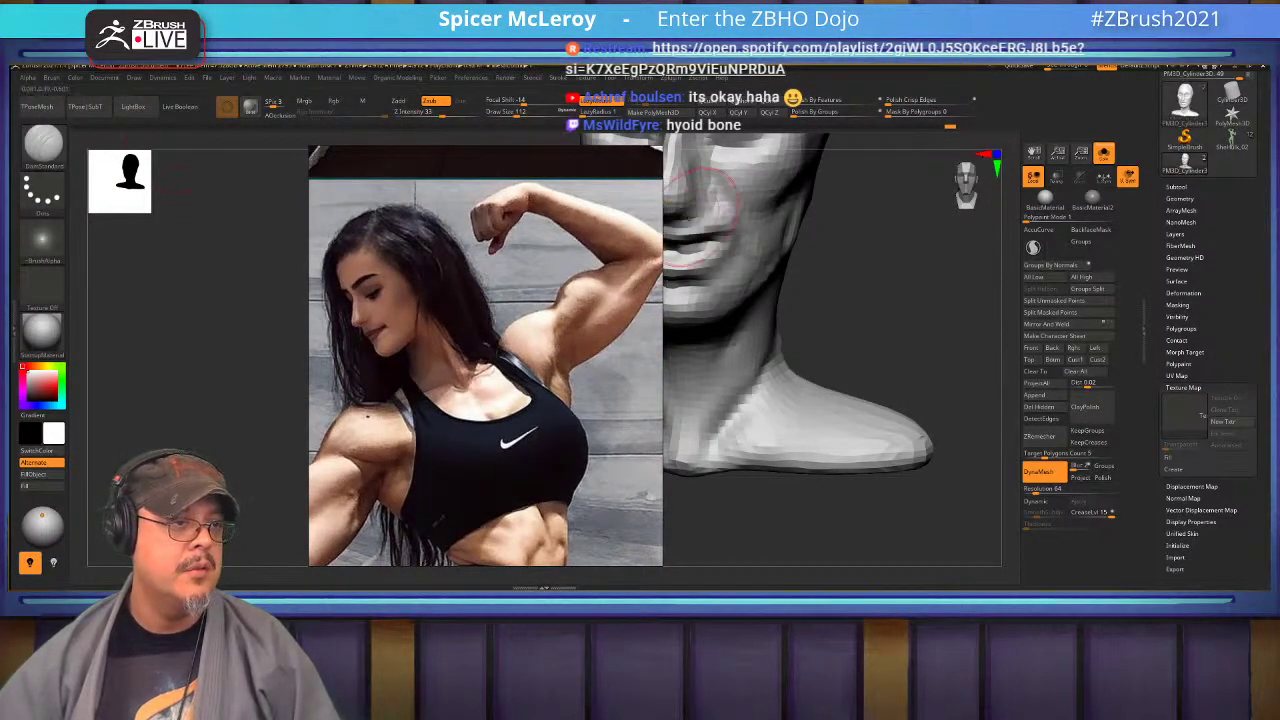
left_click(43, 146)
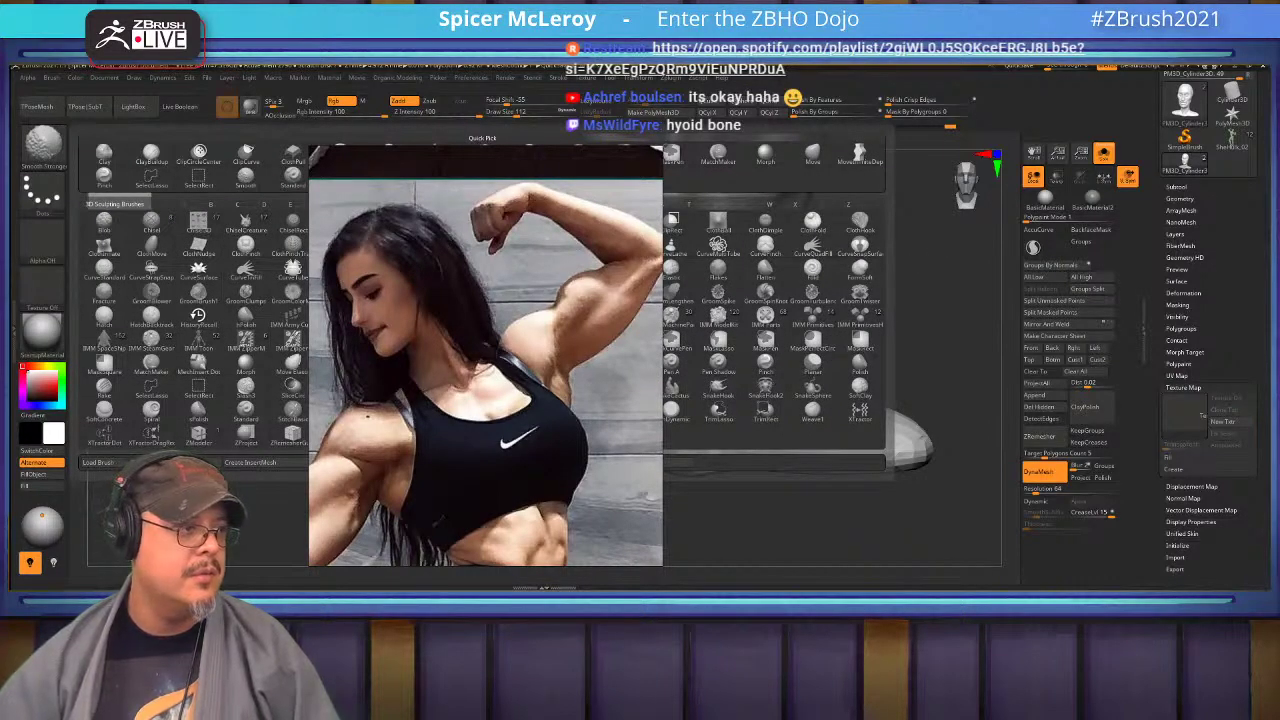
key("s")
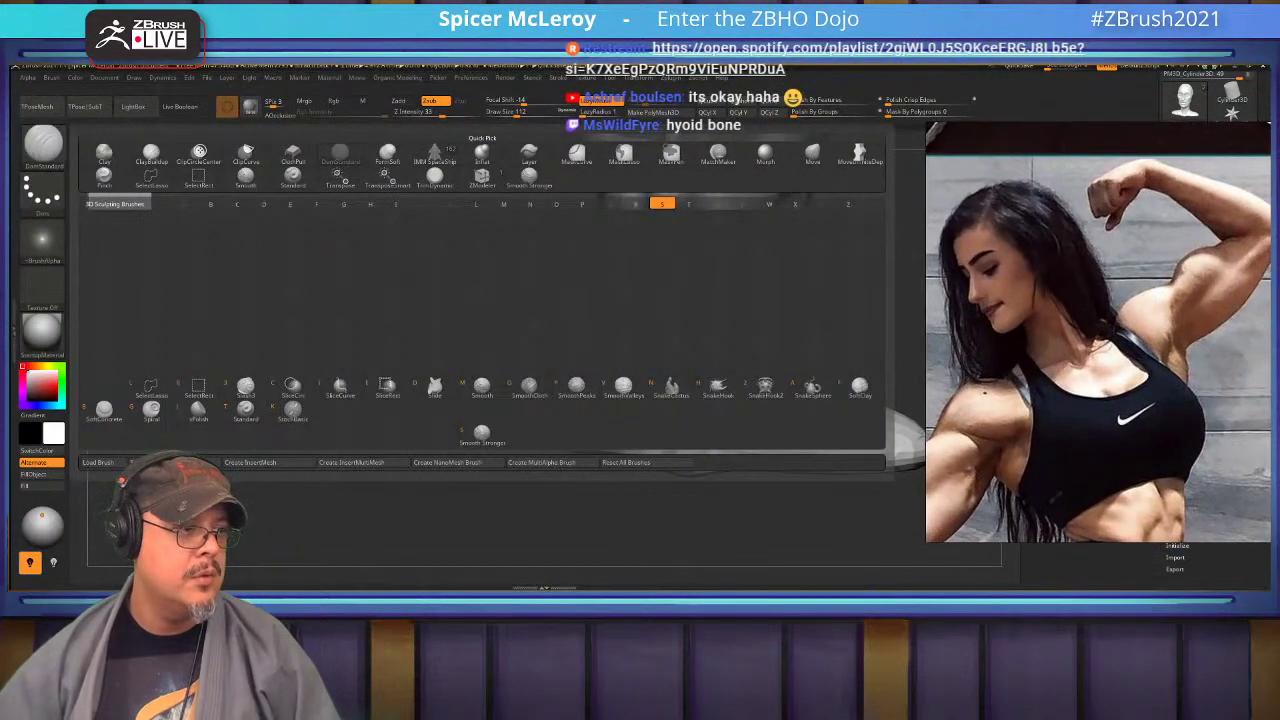
left_click_drag(1100, 330, 239, 363)
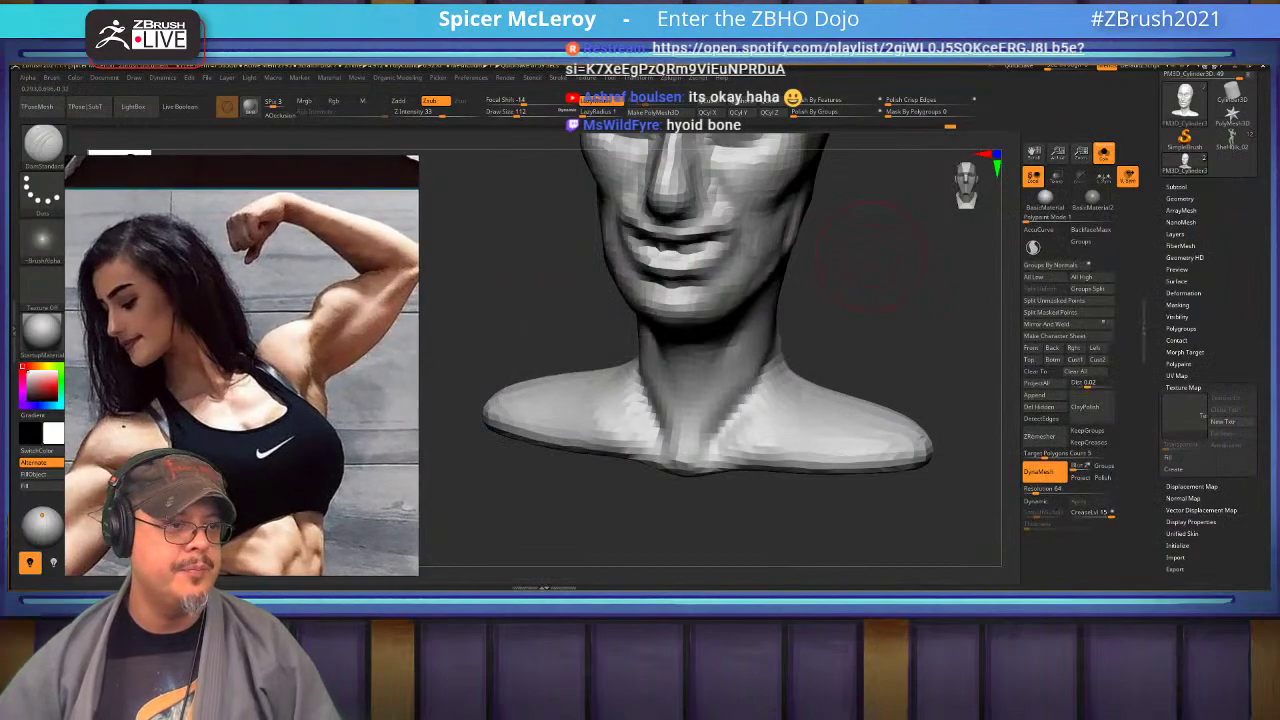
mouse_move(740, 440)
left_mouse_down()
mouse_move(808, 409)
mouse_move(650, 430)
left_mouse_up()
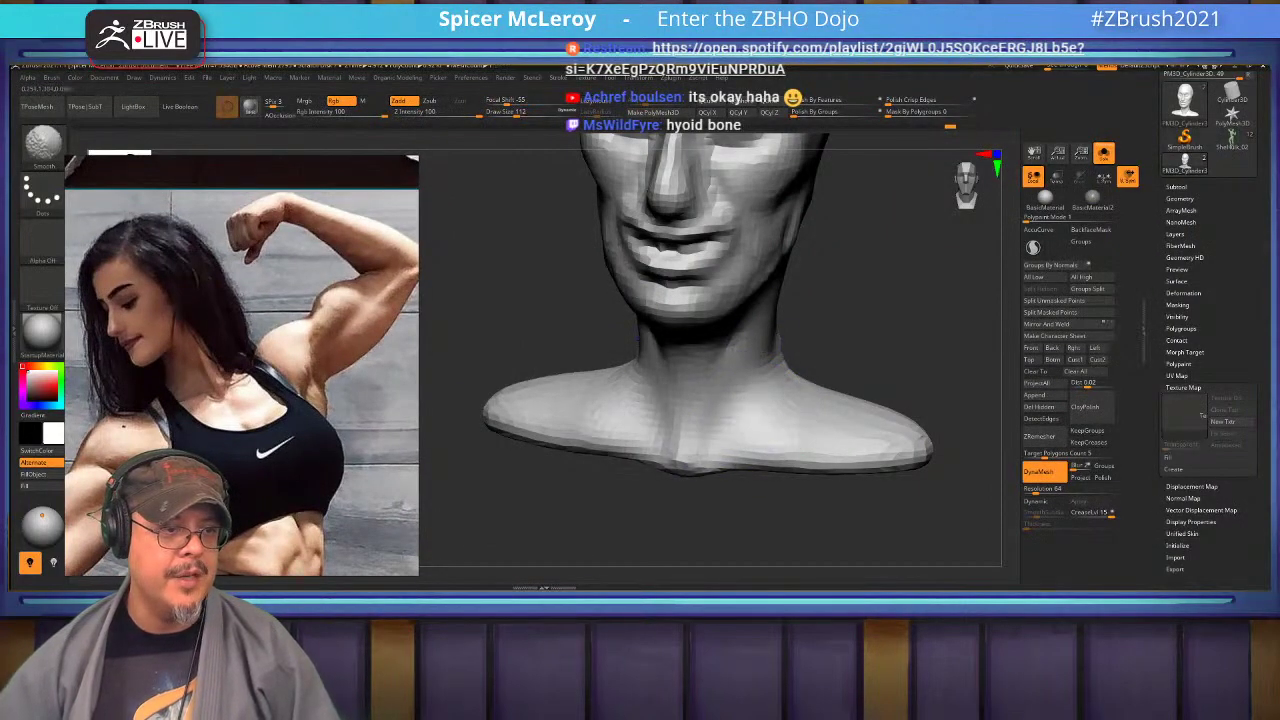
Softly build up the base of the neck and the collarbone area with the FormSoft brush at draw size 112.
left_click_drag(900, 330, 885, 260, "alt")
key("b")
key("f")
key("s")
mouse_move(930, 300)
left_mouse_down()
mouse_move(885, 320)
mouse_move(875, 355)
left_mouse_up()
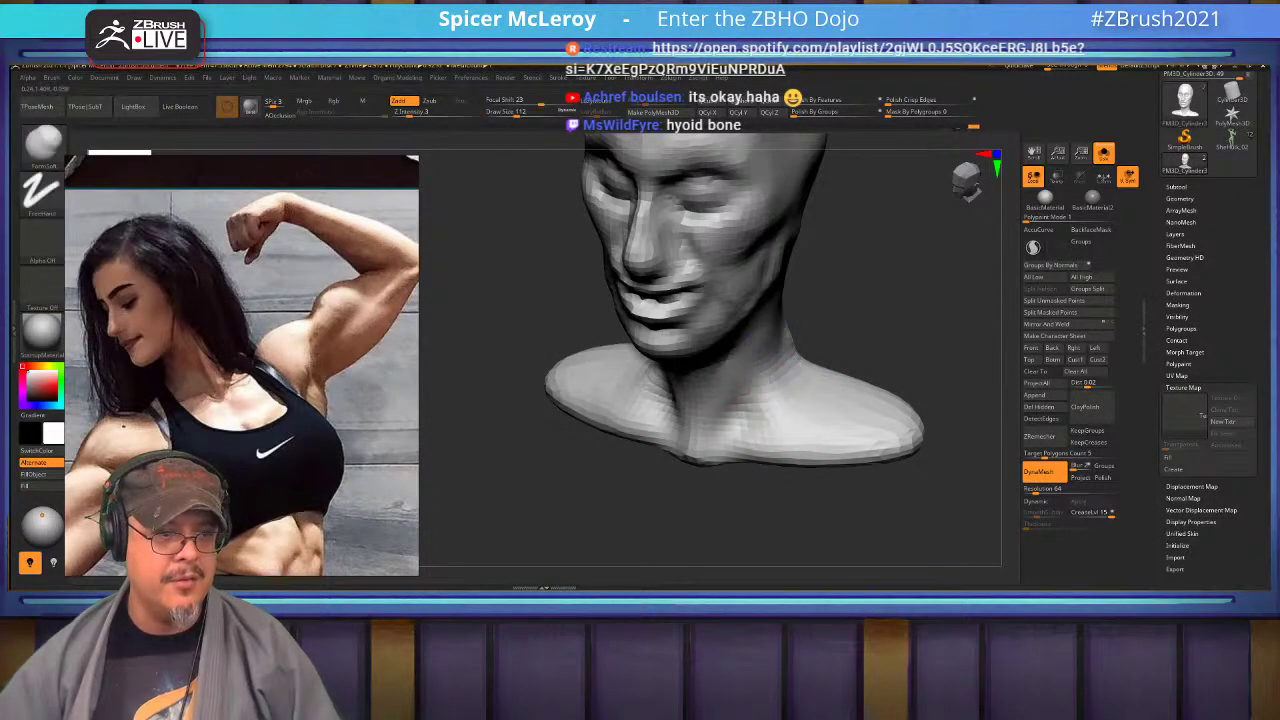
left_click_drag(850, 475, 821, 398, "shift")
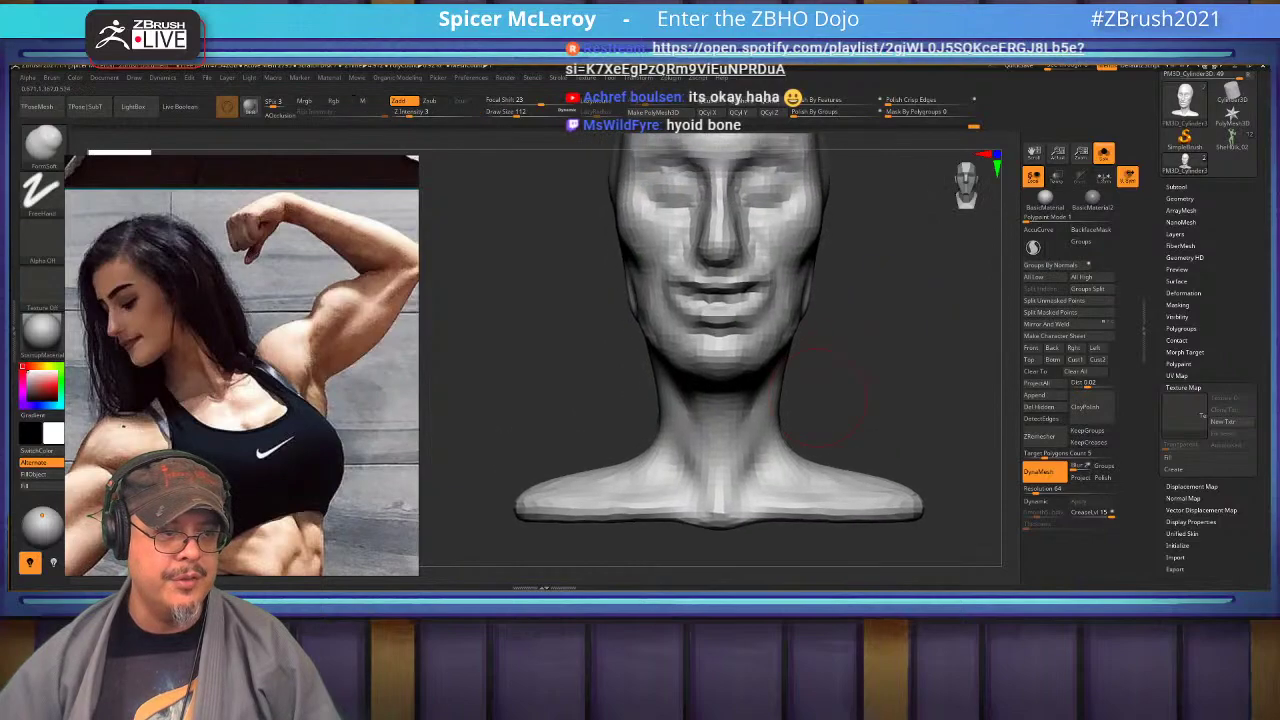
mouse_move(760, 462)
left_mouse_down()
mouse_move(770, 420)
mouse_move(845, 405)
left_mouse_up()
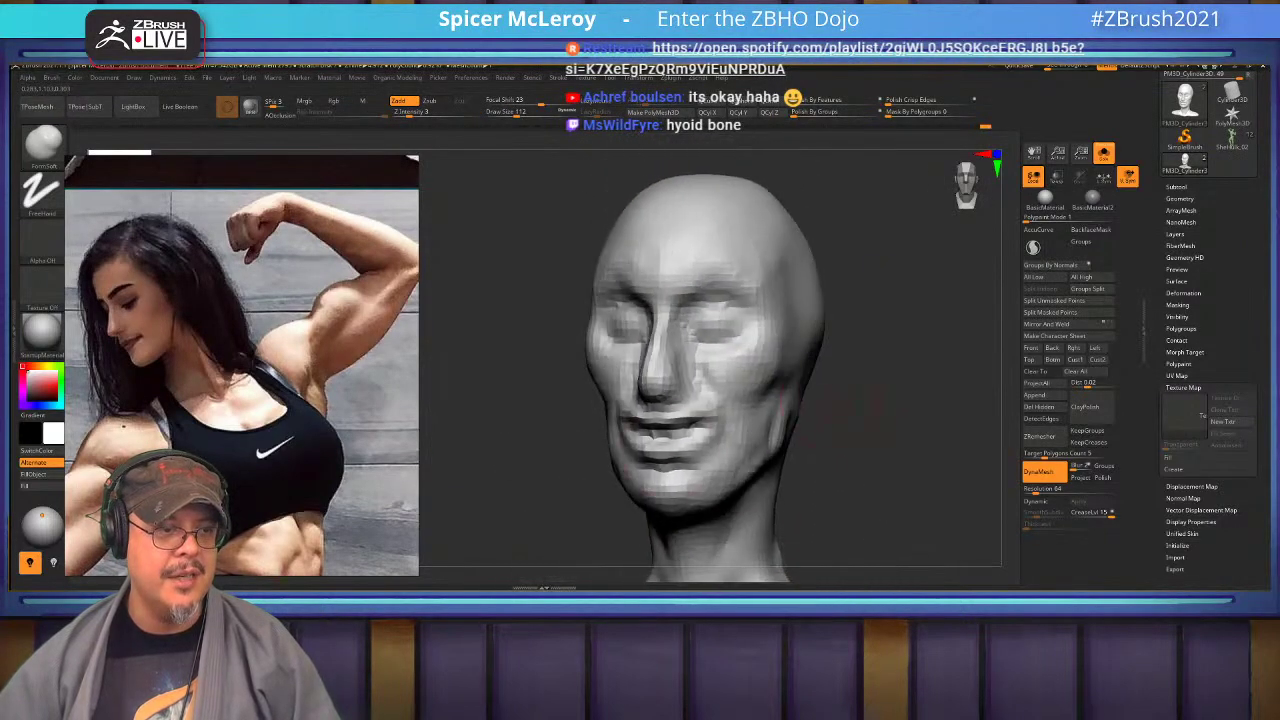
Build up the lower cheek along the jaw with the ClayBuildup brush and smooth it toward the chin.
mouse_move(850, 470)
left_mouse_down("alt")
mouse_move(852, 405)
mouse_move(850, 450)
left_mouse_up("alt")
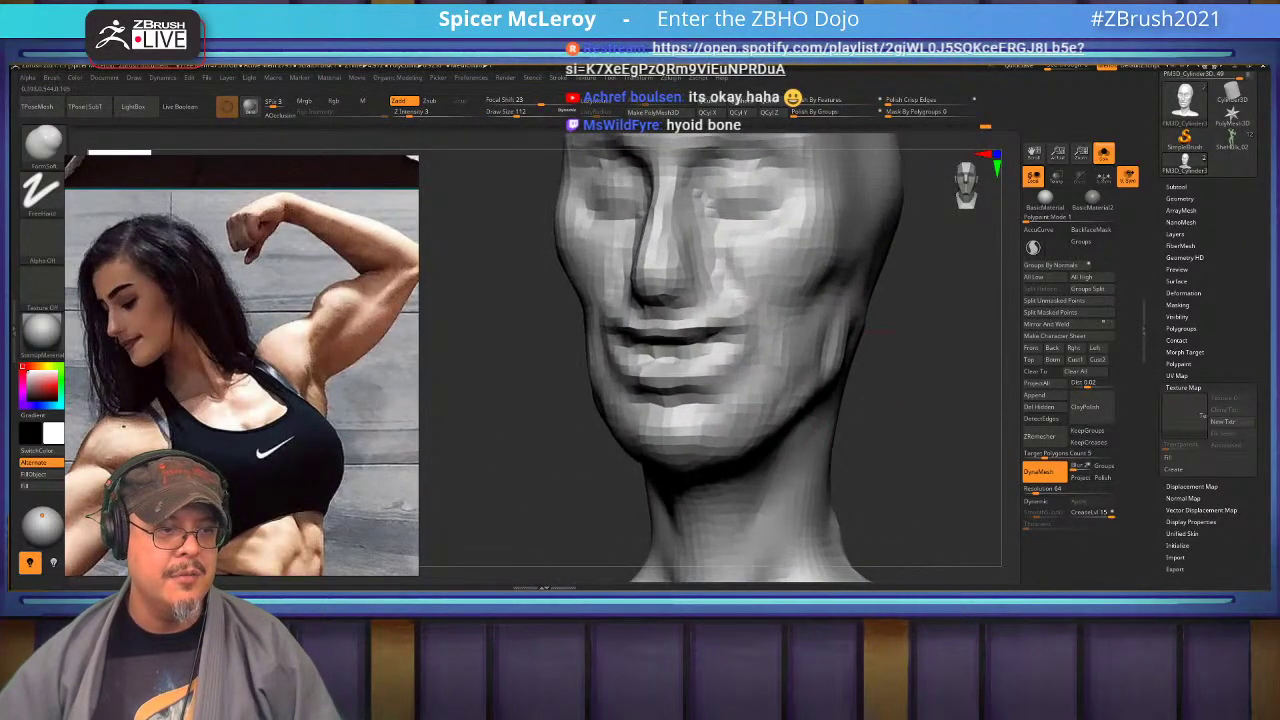
left_click_drag(850, 340, 963, 375)
key("b")
key("s")
key("m")
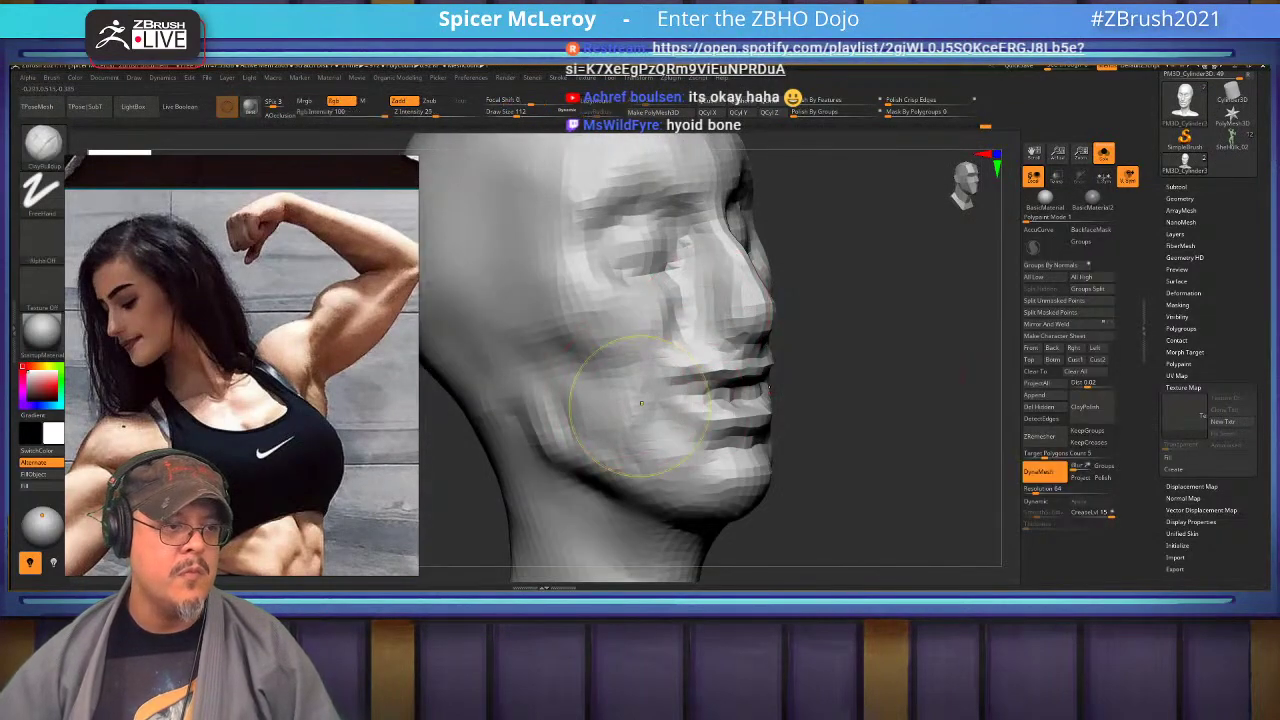
left_click_drag(548, 357, 684, 466)
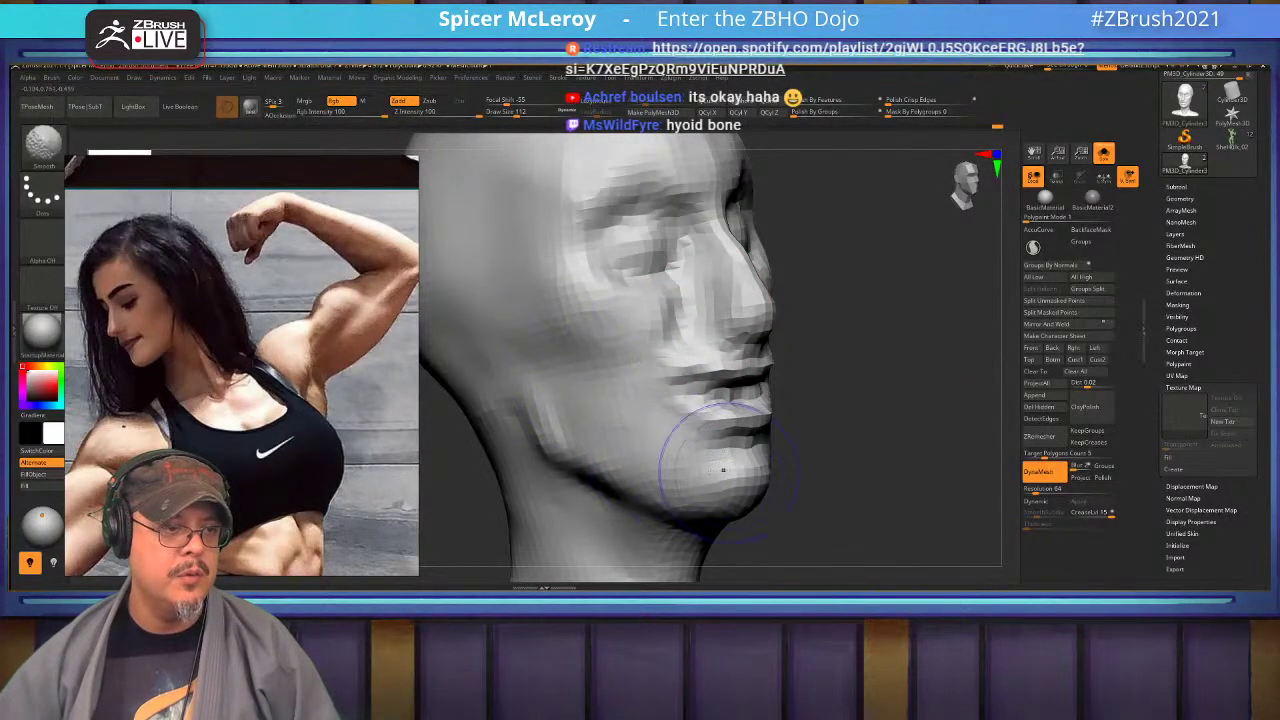
Reshape the underside of the chin and the front of the throat in profile with the Move brush, and smooth behind the jaw.
mouse_move(860, 450)
left_mouse_down()
mouse_move(905, 445)
mouse_move(947, 362)
left_mouse_up()
key("b")
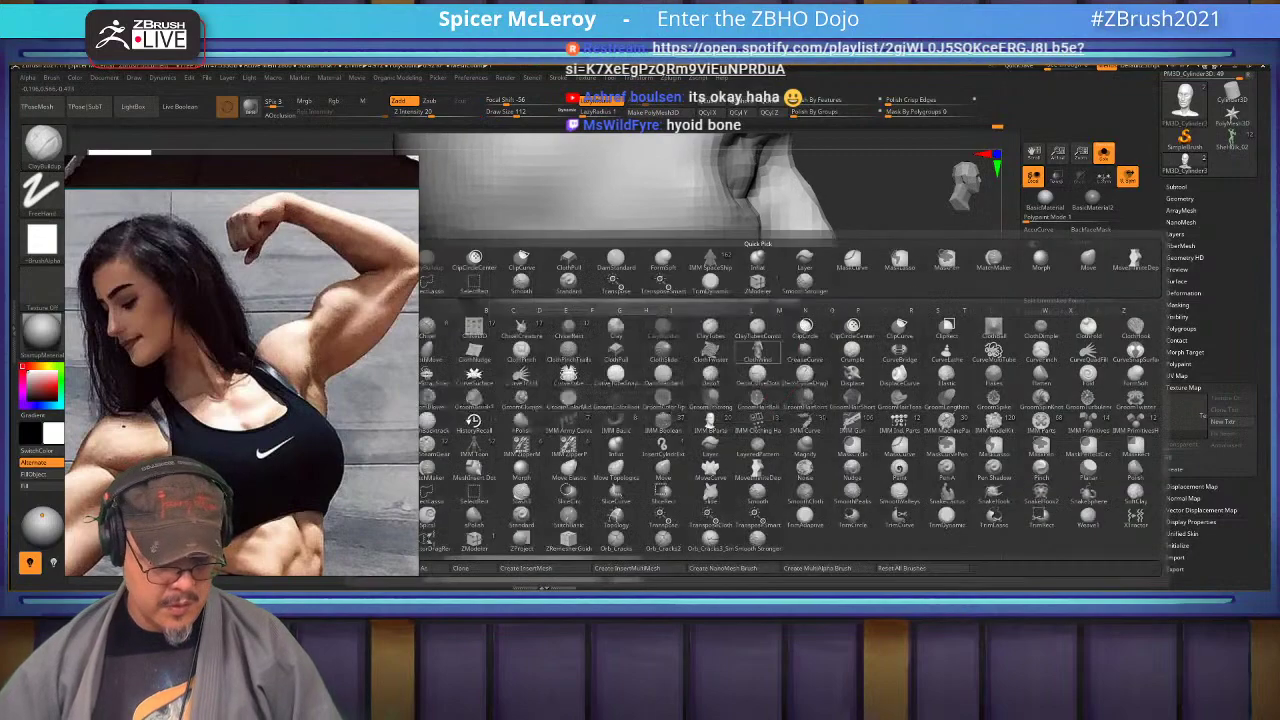
key("s")
key("m")
left_click_drag(694, 432, 706, 424)
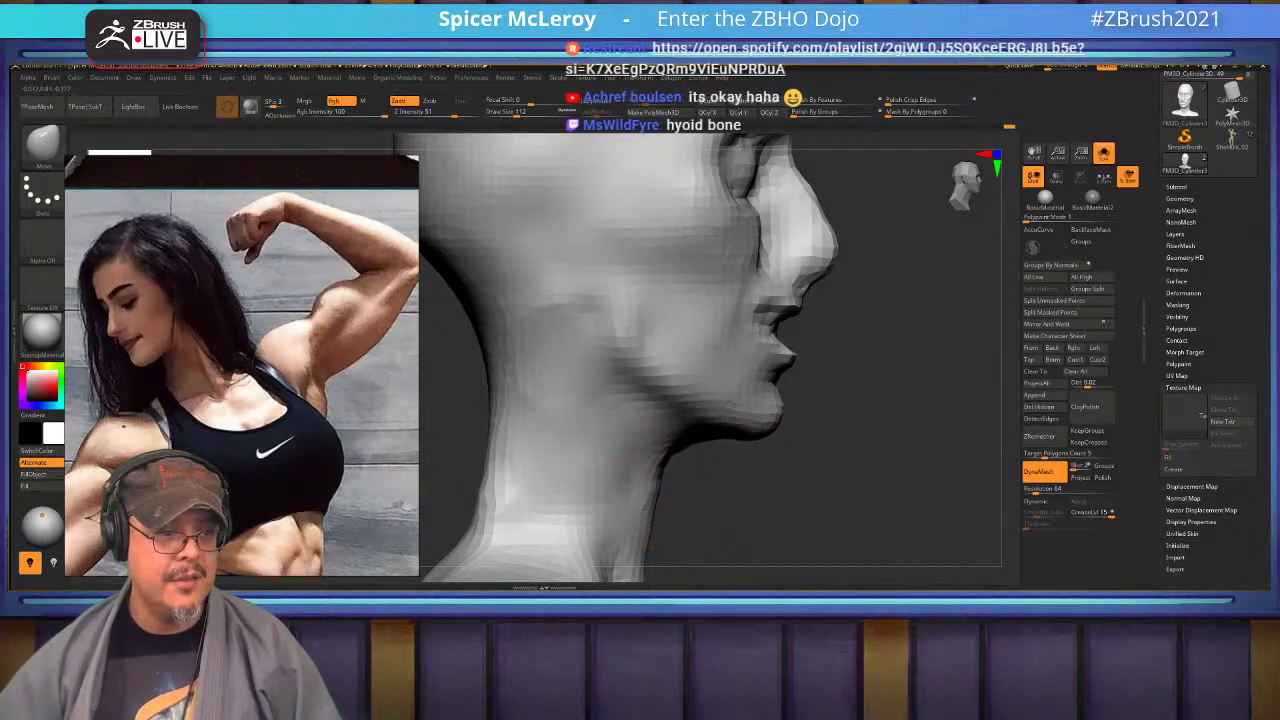
right_click_drag(661, 455, 690, 392, "alt")
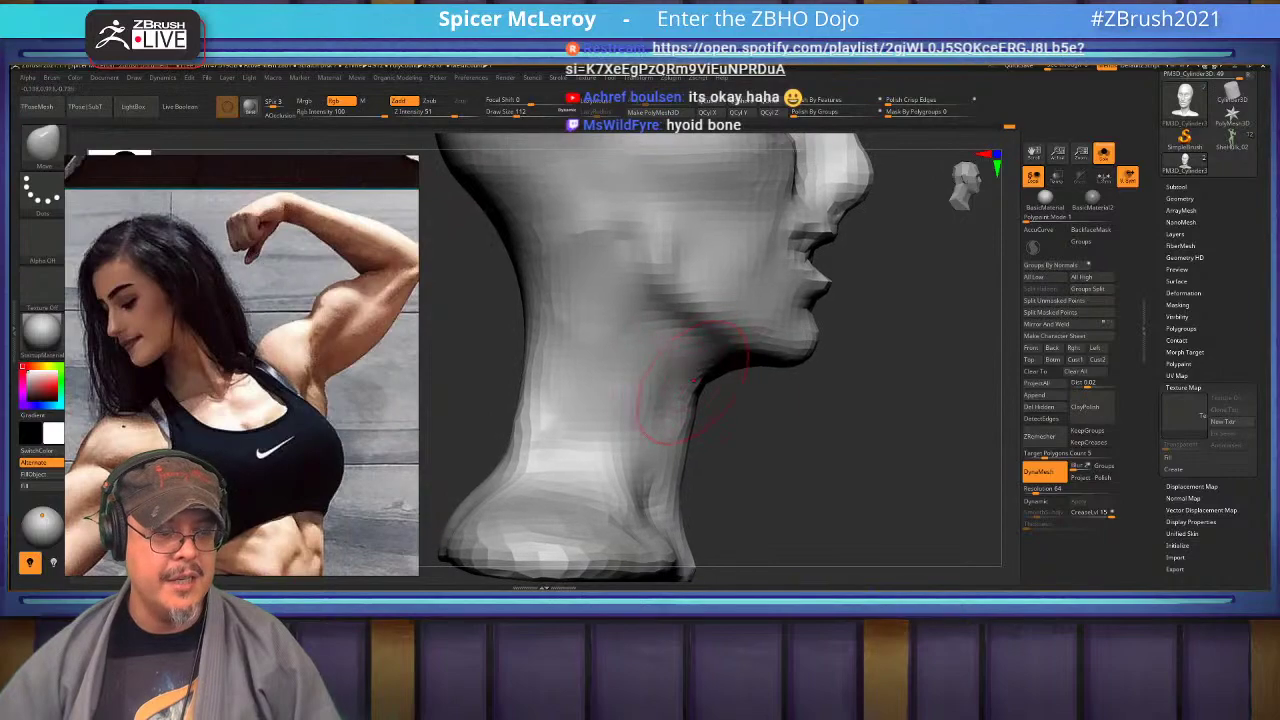
right_click_drag(645, 342, 698, 407, "alt")
left_click_drag(656, 310, 654, 314, "shift")
Build up the cheek beside the mouth with the ClayBuildup brush and smooth the strokes.
right_click_drag(740, 312, 765, 414, "alt")
key("b")
key("c")
key("b")
mouse_move(771, 393)
left_mouse_down()
mouse_move(764, 422)
mouse_move(822, 461)
left_mouse_up()
left_click_drag(782, 398, 743, 380)
mouse_move(745, 458)
left_mouse_down("shift")
mouse_move(769, 440)
mouse_move(765, 425)
mouse_move(800, 438)
left_mouse_up("shift")
Reduce the Move brush to draw size 71 and reshape the nose bridge and tip from both profiles.
mouse_move(998, 358)
right_mouse_down("alt")
mouse_move(894, 426)
mouse_move(828, 424)
mouse_move(855, 320)
right_mouse_up("alt")
key("b")
key("m")
key("v")
key("s")
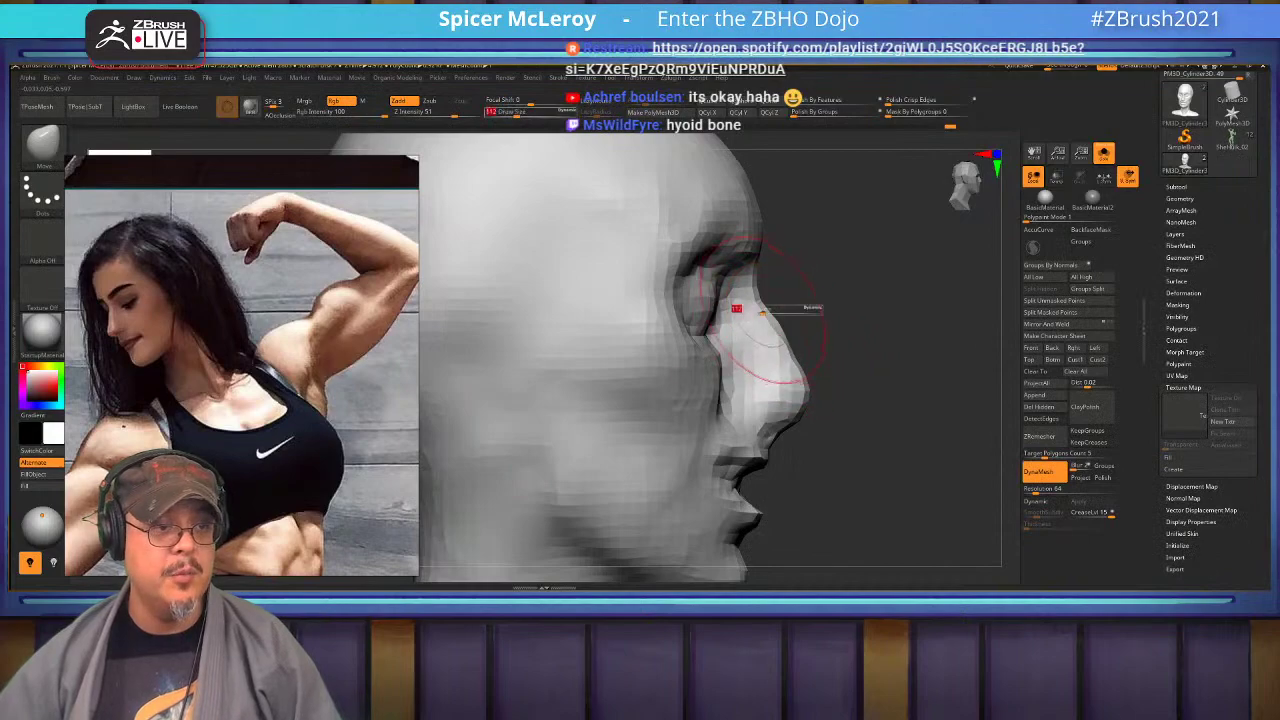
left_click_drag(774, 310, 760, 310)
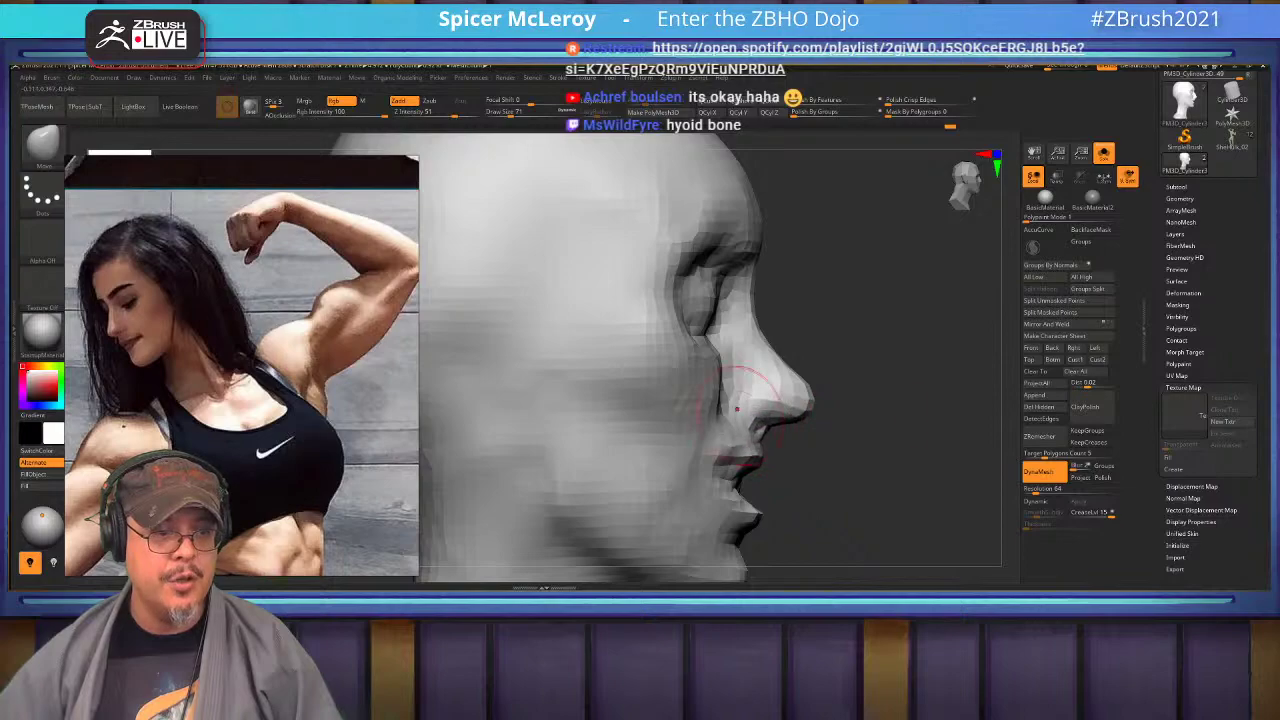
left_click_drag(868, 412, 640, 405)
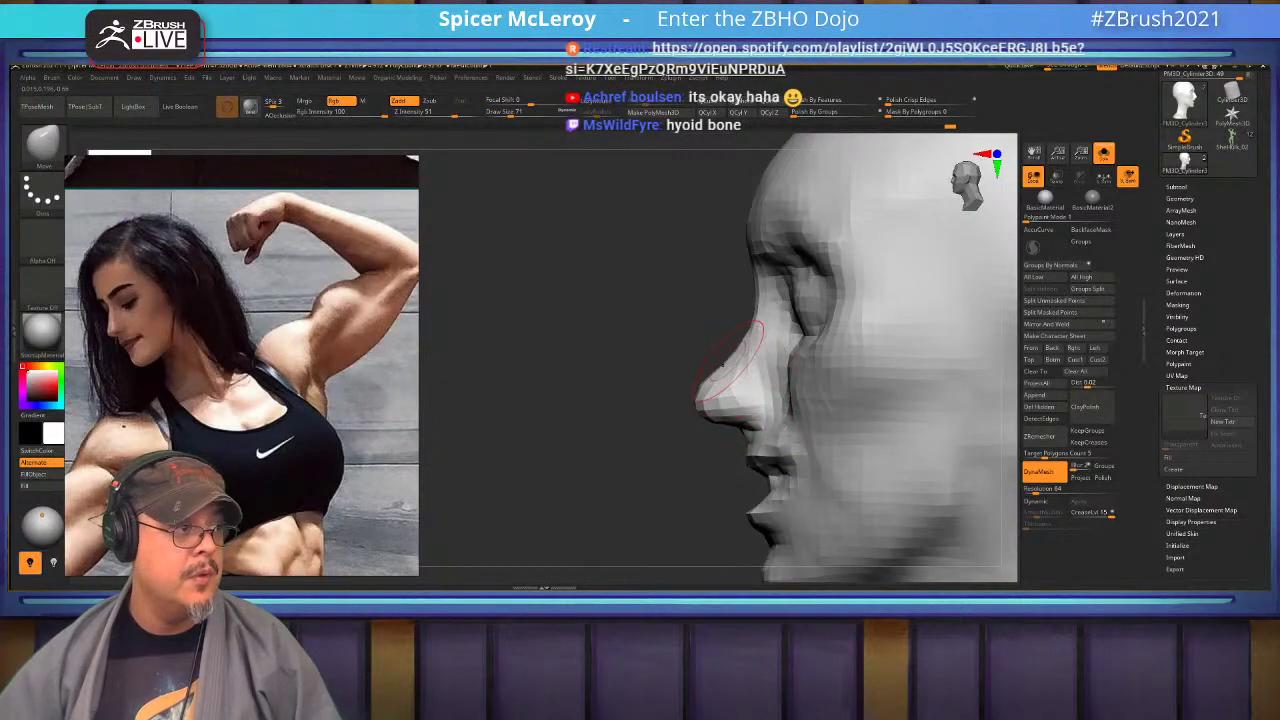
left_click_drag(755, 323, 764, 316)
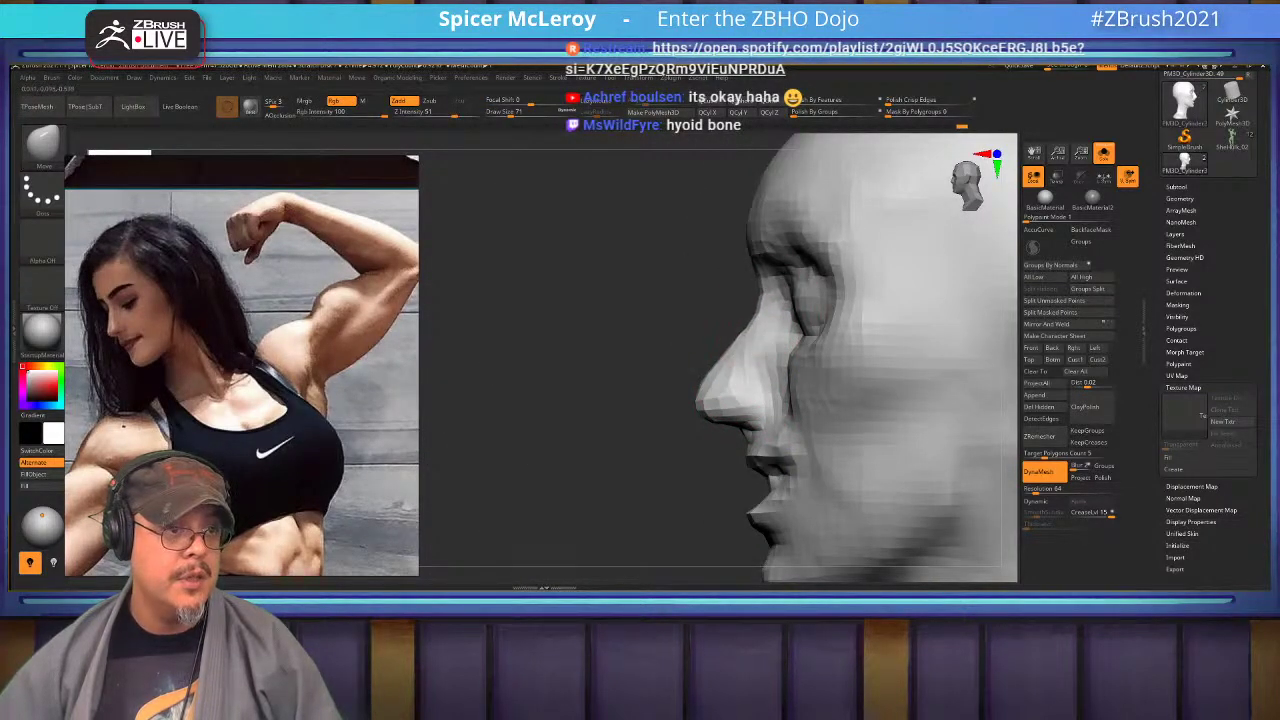
Refine the mouth area in profile and three-quarter view, adding form with the ClayBuildup brush and smoothing it.
left_click_drag(660, 410, 676, 290, "alt")
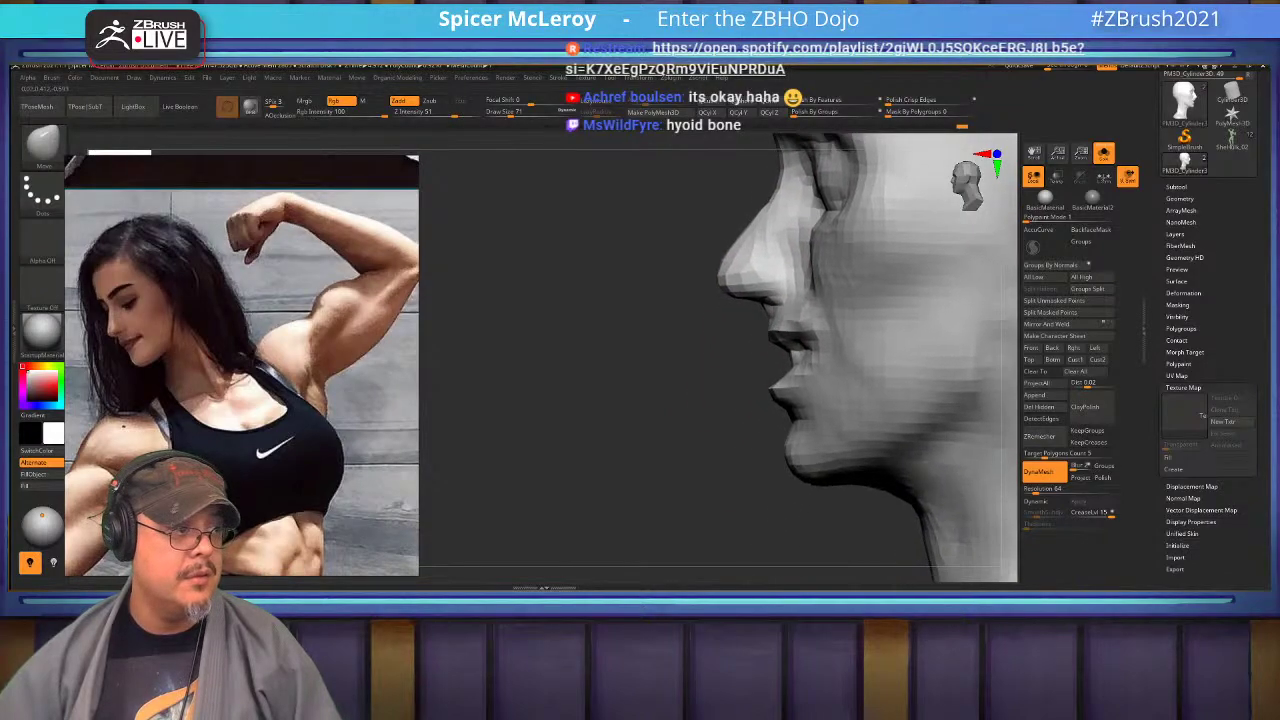
mouse_move(600, 400)
left_mouse_down()
mouse_move(750, 408)
mouse_move(746, 424)
left_mouse_up()
mouse_move(820, 402)
left_mouse_down()
mouse_move(829, 392)
mouse_move(640, 398)
mouse_move(668, 406)
left_mouse_up()
key("b")
key("c")
key("b")
left_click_drag(650, 322, 688, 424)
left_click_drag(668, 362, 682, 400, "shift")
Add volume to the front of the throat down to the pit of the neck with ClayBuildup and smooth it.
right_click_drag(740, 443, 778, 358, "alt")
mouse_move(820, 366)
left_mouse_down()
mouse_move(770, 406)
mouse_move(822, 380)
mouse_move(820, 397)
mouse_move(856, 364)
left_mouse_up()
right_click_drag(925, 285, 688, 336, "alt")
right_click_drag(672, 472, 802, 376, "alt")
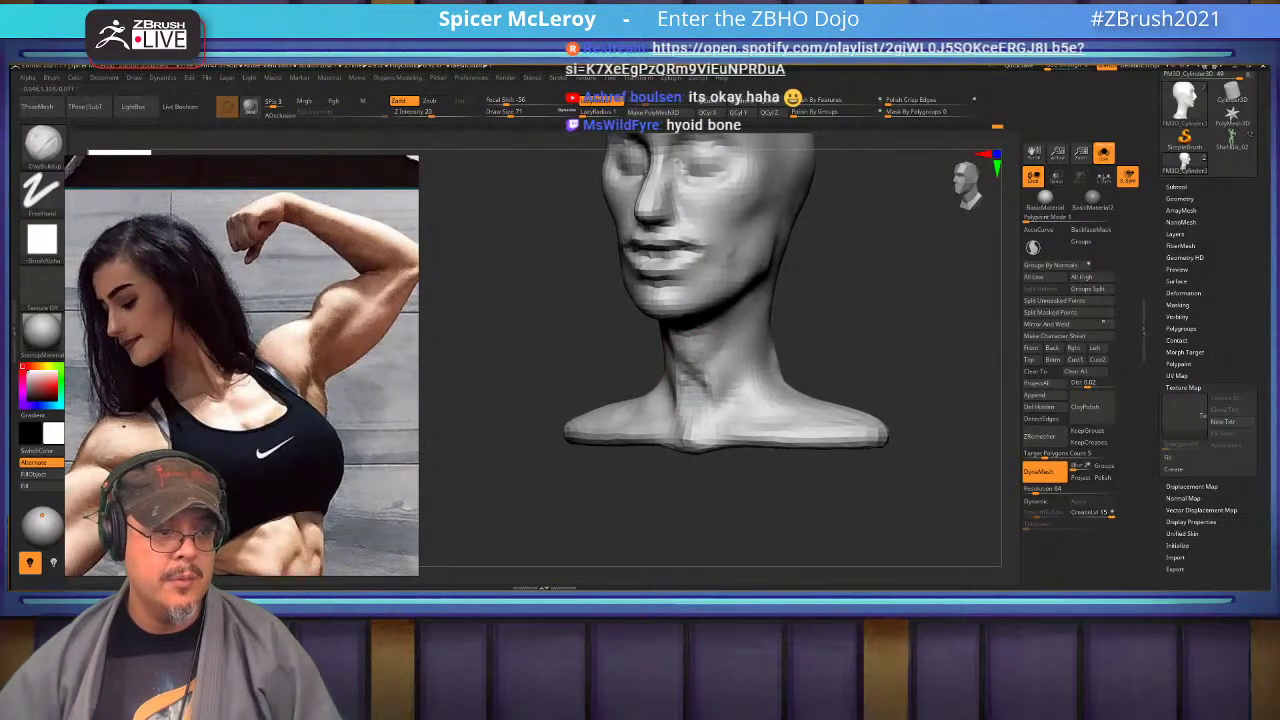
mouse_move(694, 388)
left_mouse_down()
mouse_move(690, 428)
mouse_move(704, 352)
mouse_move(694, 385)
left_mouse_up()
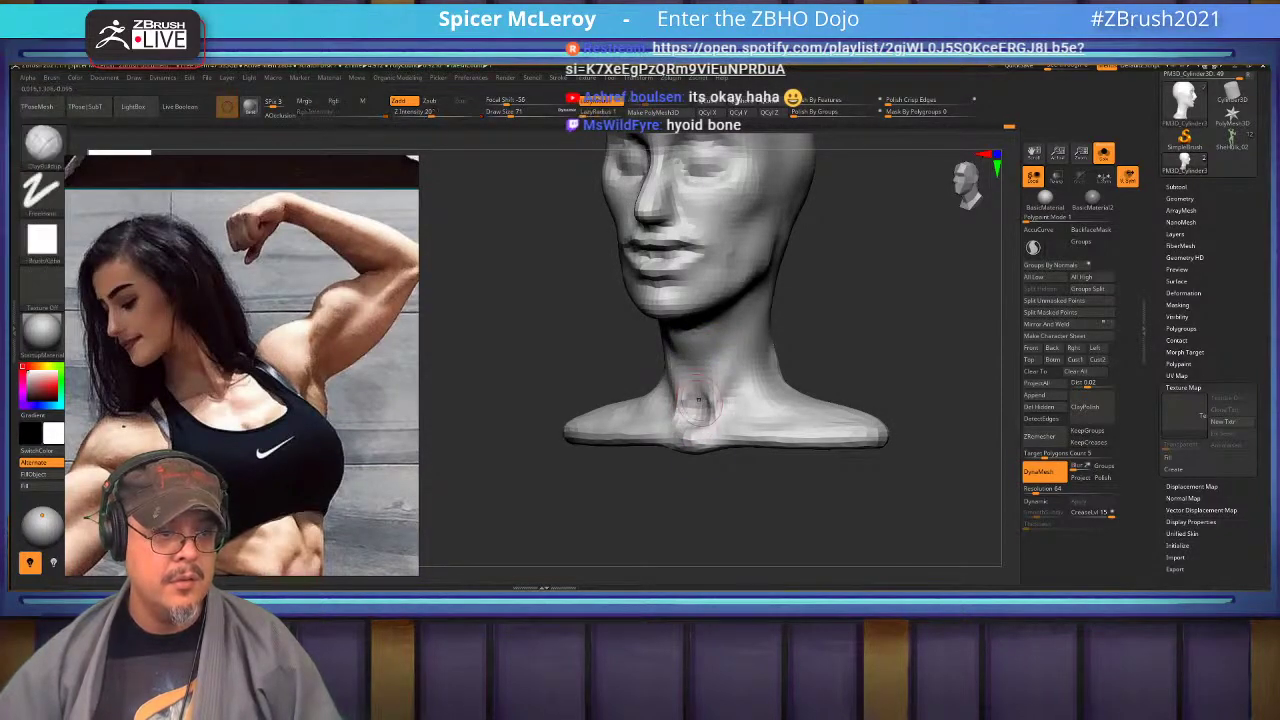
key("shift")
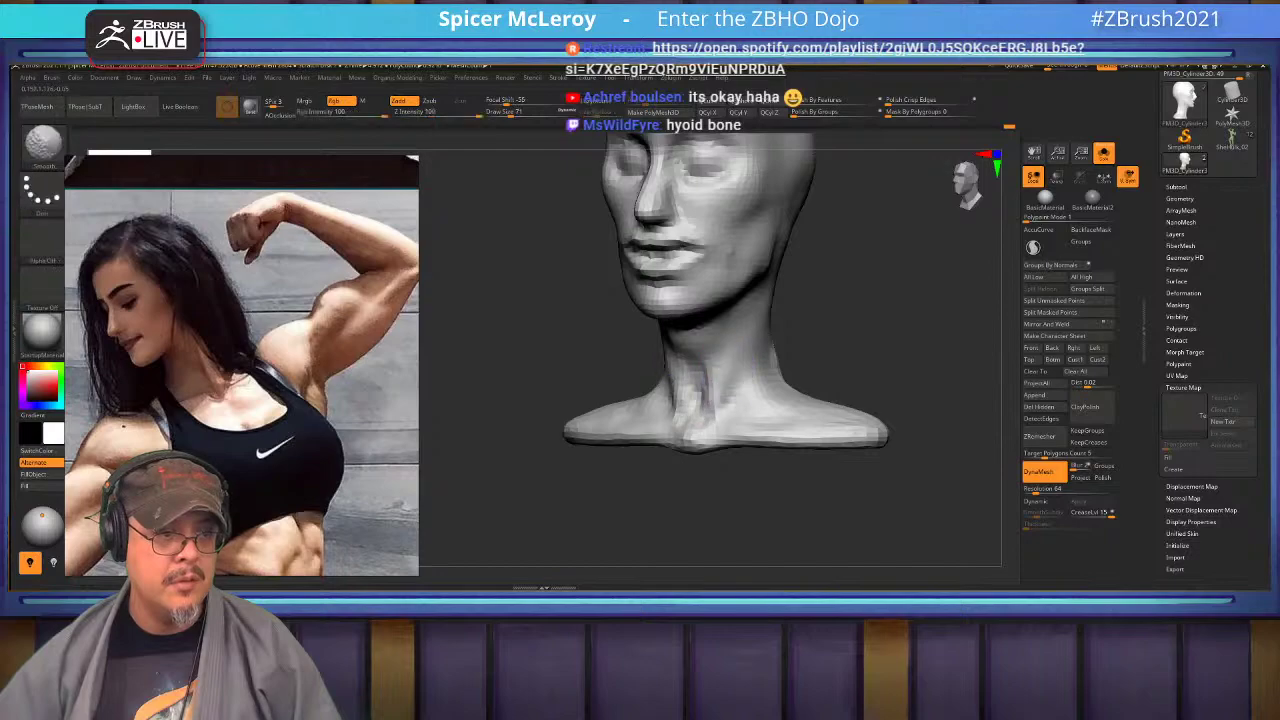
Turn off Solo in front view and compare the head with the photo reference plane behind it.
left_click_drag(880, 300, 925, 300, "shift")
left_click_drag(860, 215, 868, 335, "alt")
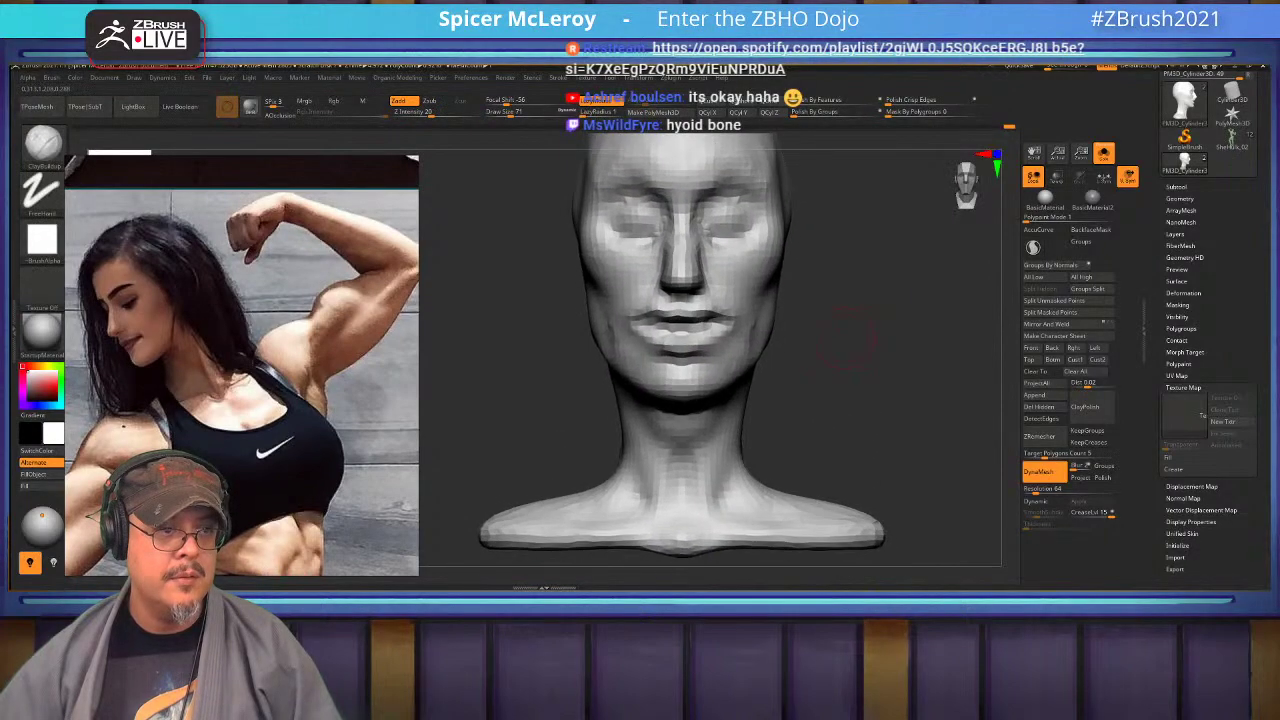
mouse_move(868, 250)
left_mouse_down("alt")
mouse_move(878, 336)
mouse_move(862, 336)
left_mouse_up("alt")
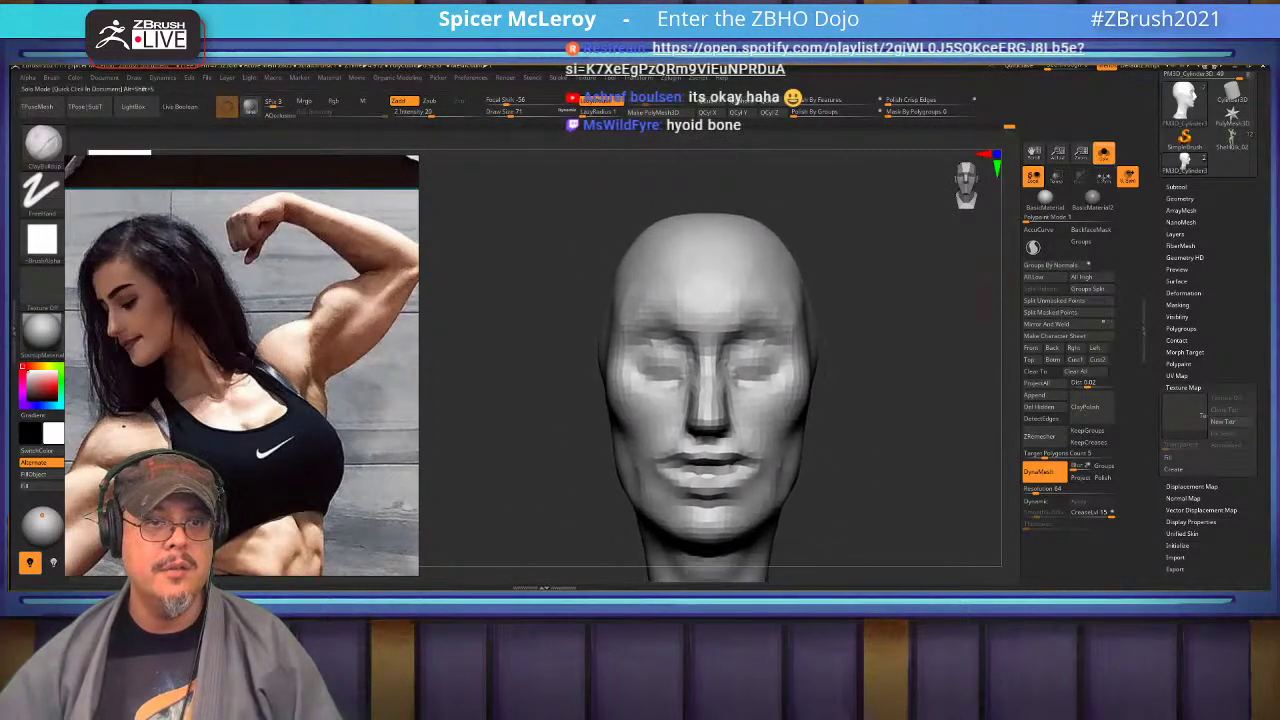
left_click(1103, 154)
left_click_drag(880, 290, 912, 260, "alt")
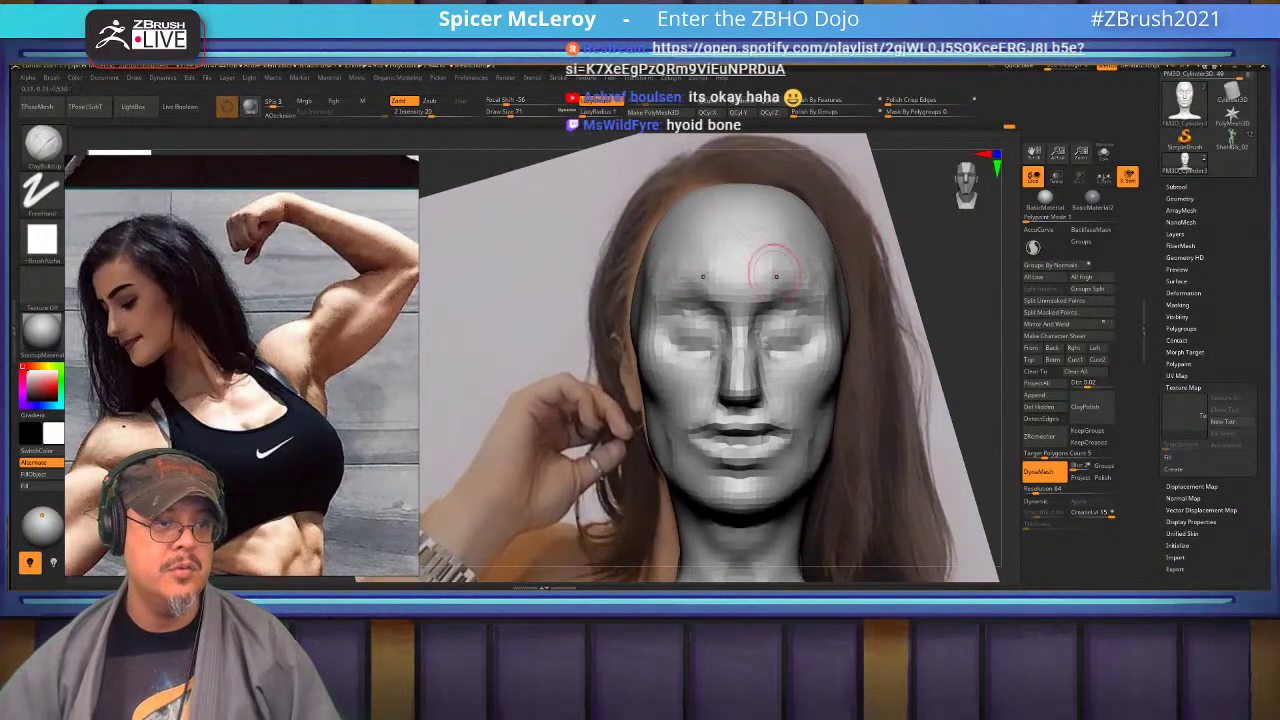
left_click_drag(900, 307, 894, 283, "alt")
Select the photo reference plane, isolate it with Solo and examine the facial proportions up close.
left_click(893, 283, "alt")
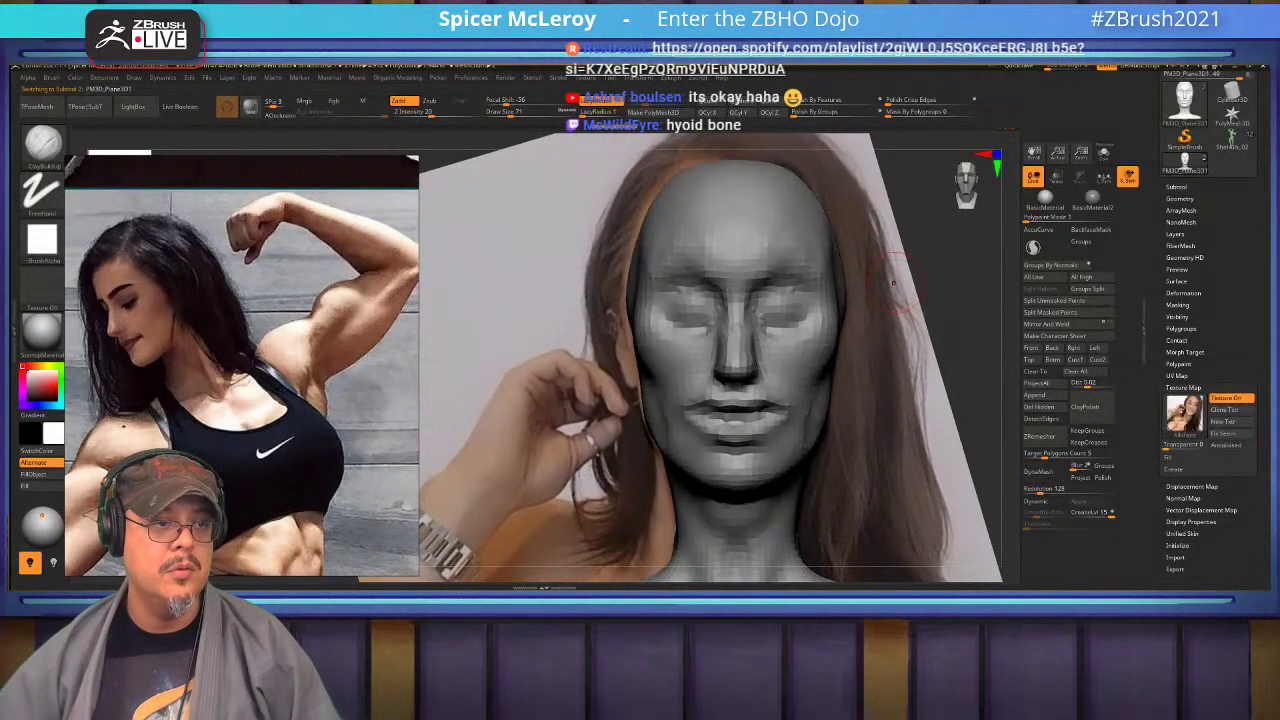
key("w")
key("q")
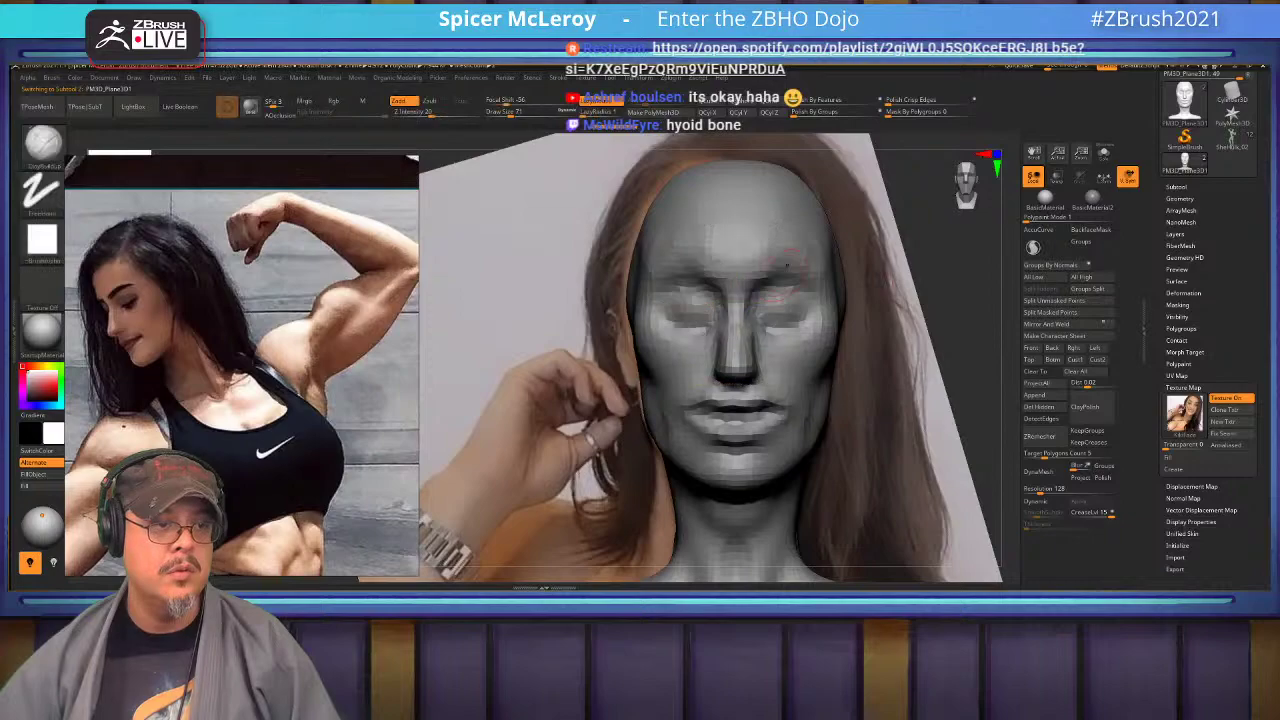
mouse_move(922, 245)
left_mouse_down()
mouse_move(1090, 236)
mouse_move(1042, 230)
left_mouse_up()
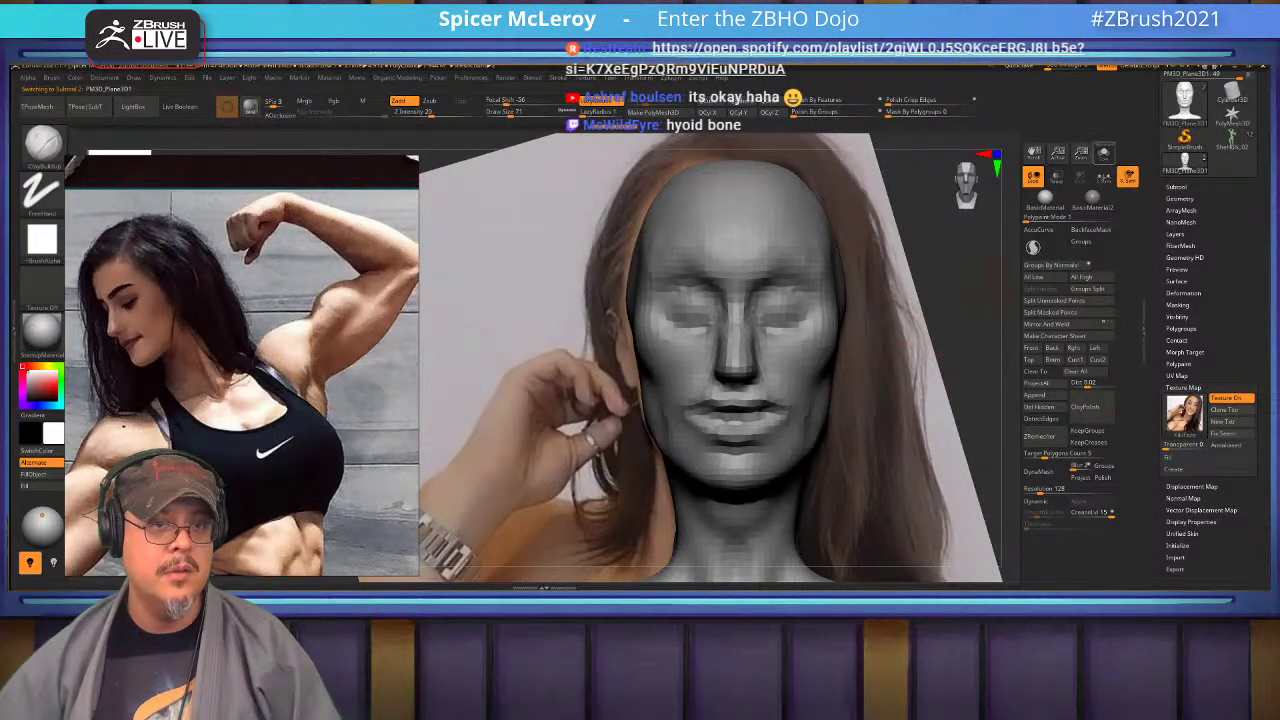
left_click(1104, 153)
mouse_move(945, 300)
left_mouse_down("alt")
mouse_move(940, 245)
mouse_move(850, 235)
mouse_move(882, 240)
mouse_move(937, 311)
left_mouse_up("alt")
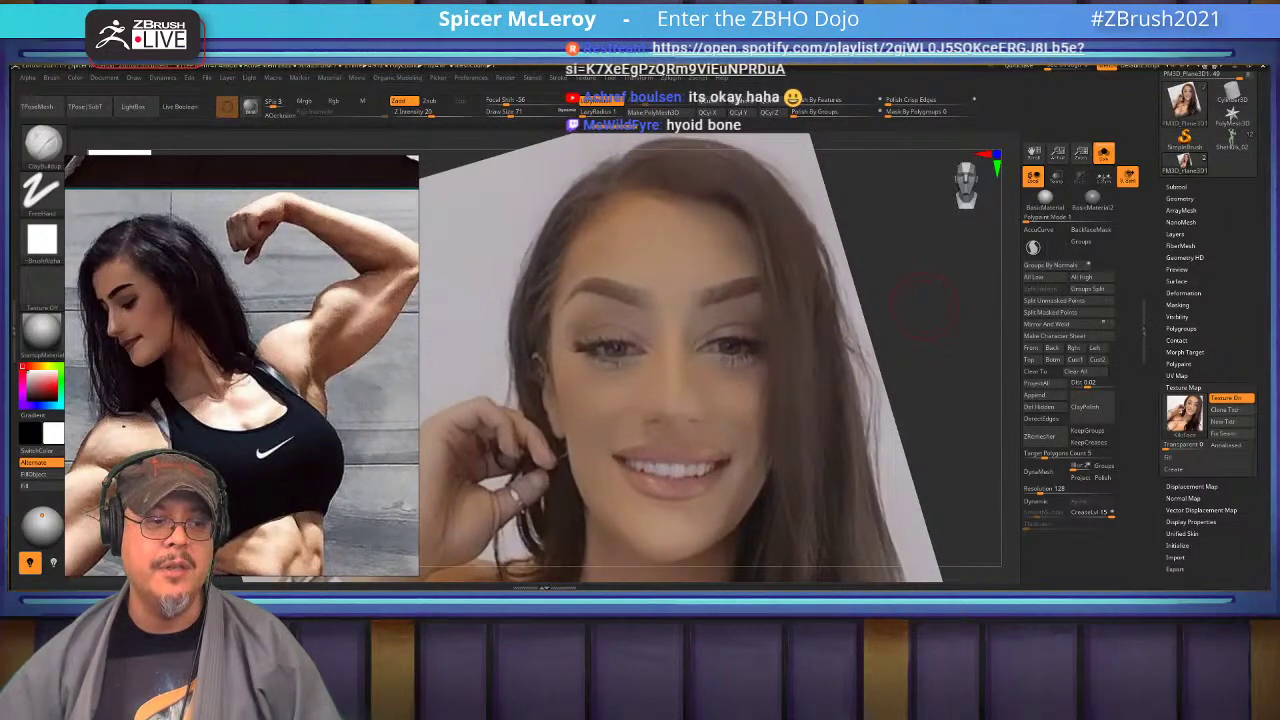
left_click_drag(923, 308, 934, 254, "alt")
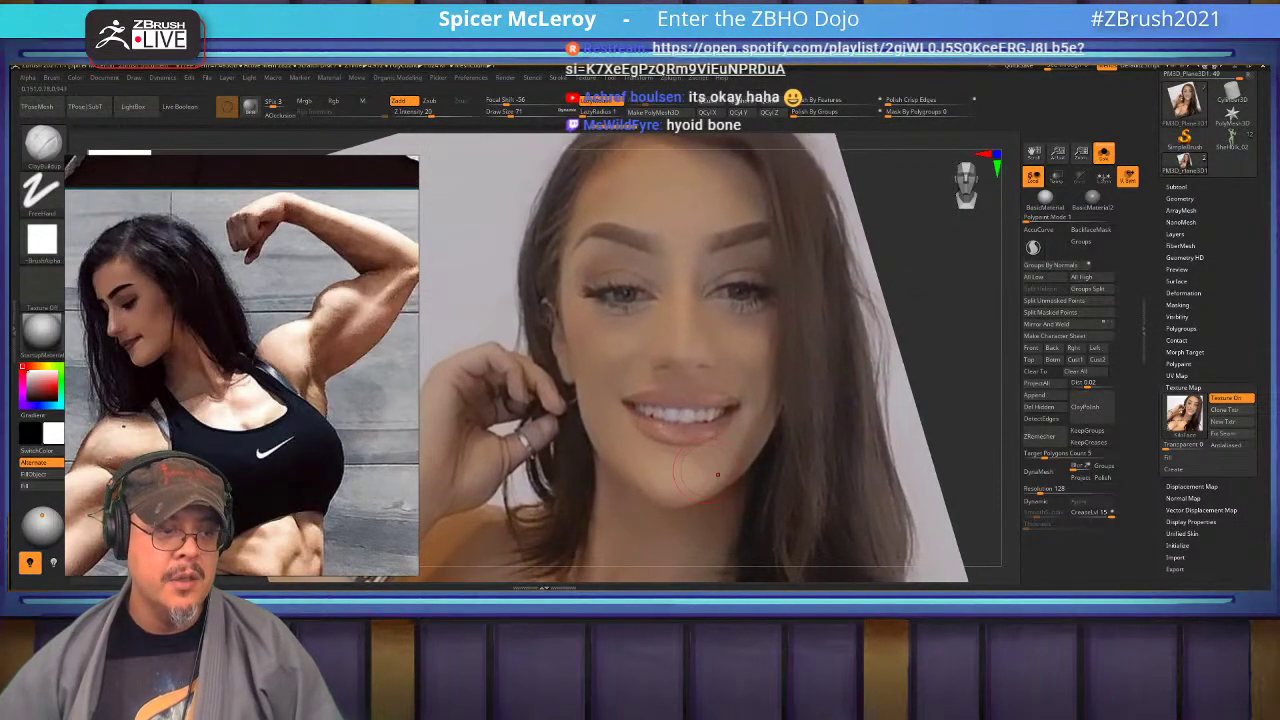
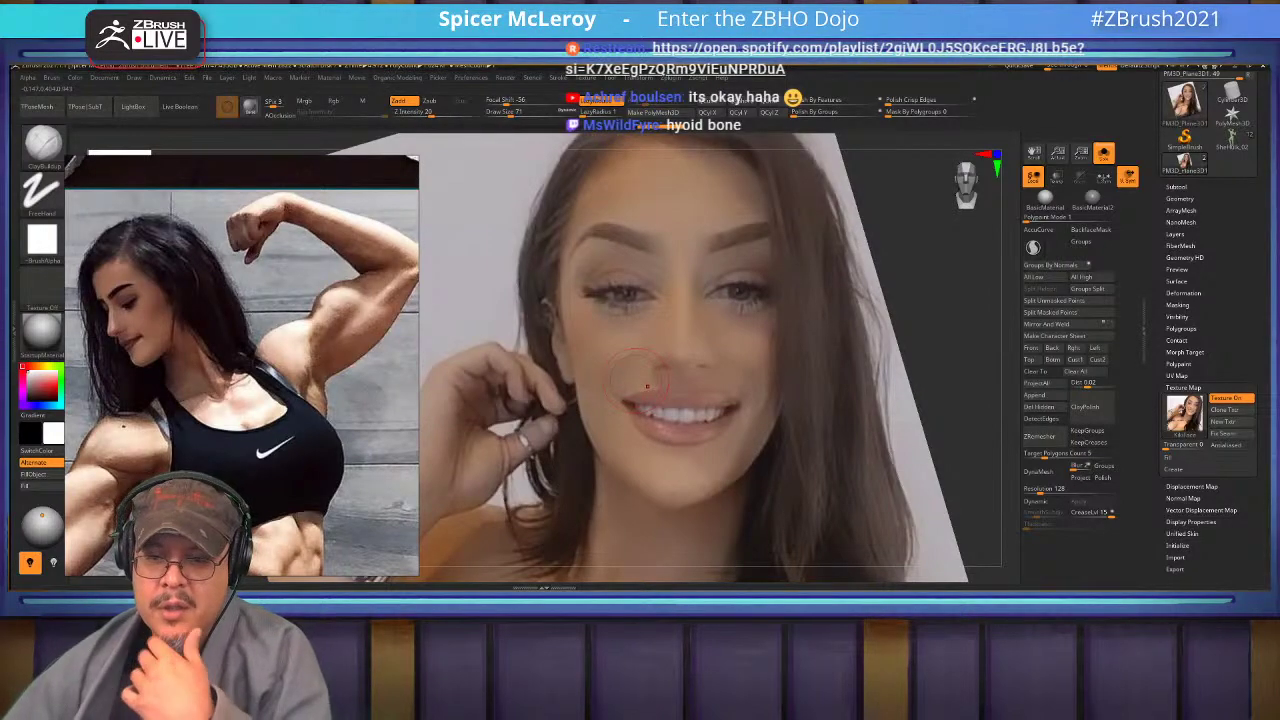
Switch to the SheHulk_02 model.
left_click(1232, 139)
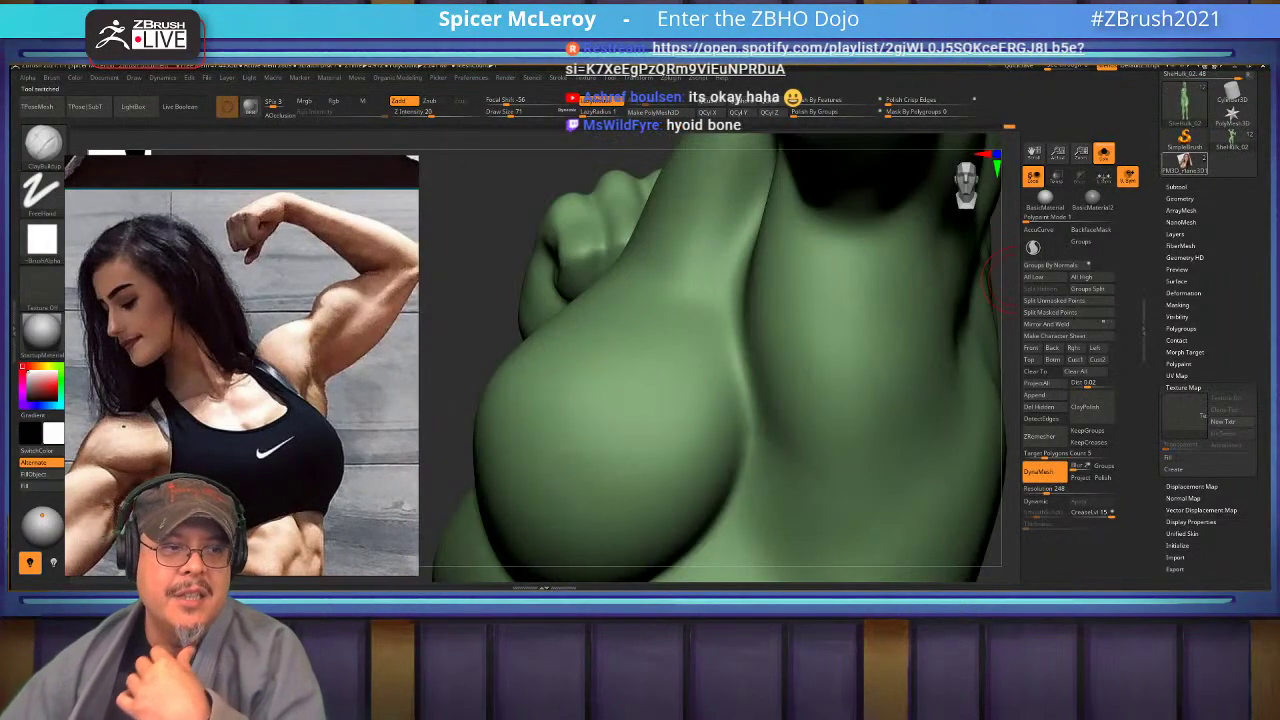
Turn off Solo on the SheHulk_02 model and examine the full figure's pose against the reference photo from the saved custom view.
left_click(1104, 153)
key("f")
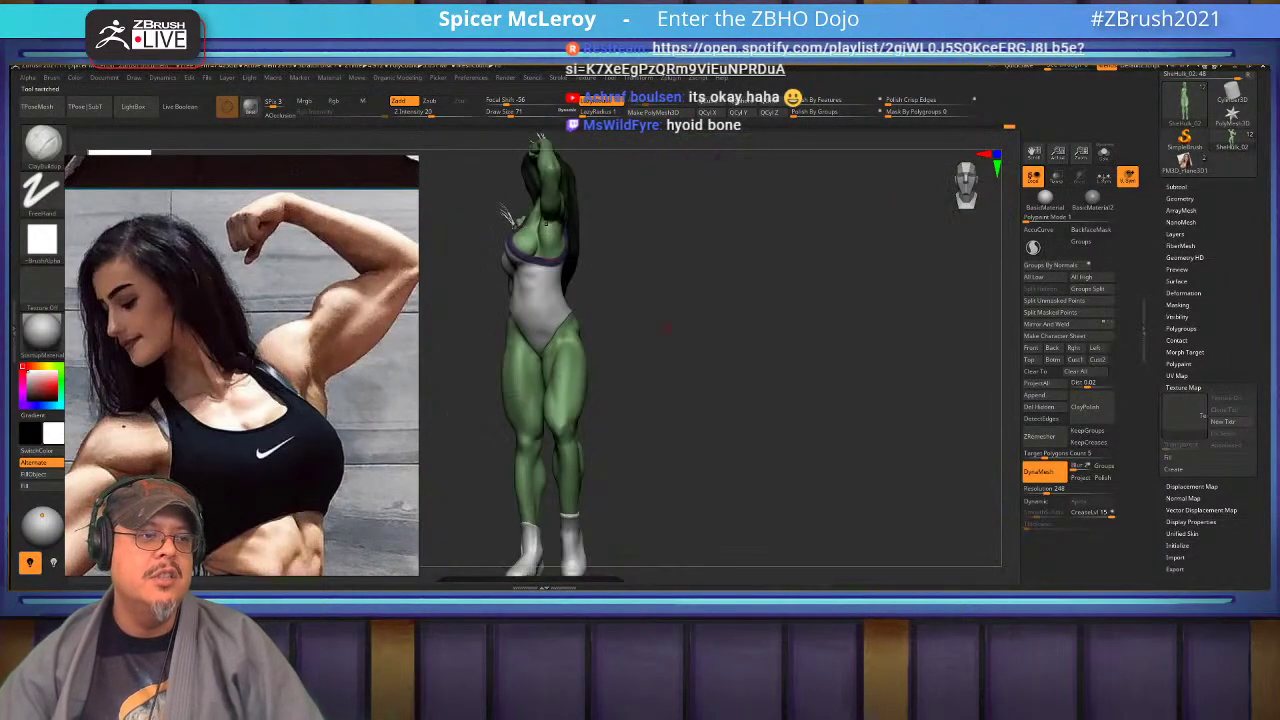
left_click(1075, 359)
left_click_drag(880, 300, 946, 514, "alt")
left_click_drag(880, 450, 995, 455)
left_click_drag(900, 380, 845, 493, "alt")
mouse_move(708, 342)
right_mouse_down()
mouse_move(612, 346)
mouse_move(697, 344)
right_mouse_up()
key("f")
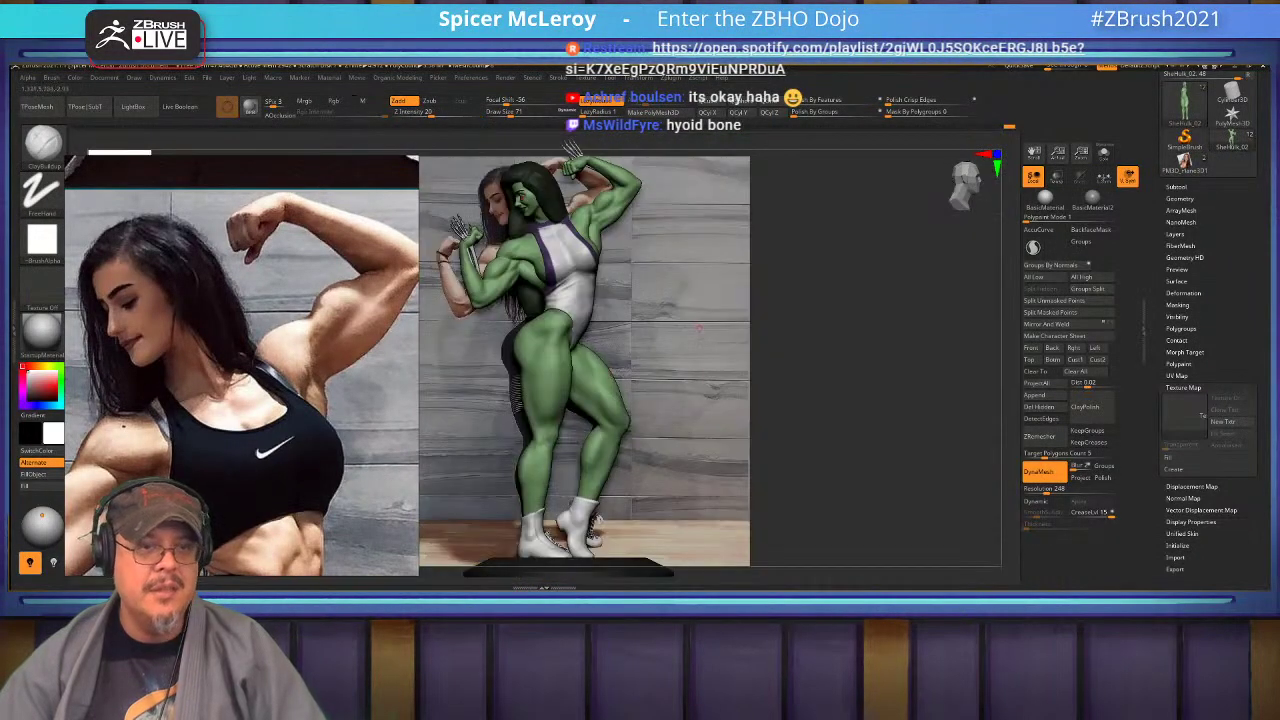
Switch back to the head model, frame it in front view over the photo plane and make the head the active subtool.
left_click(1184, 162)
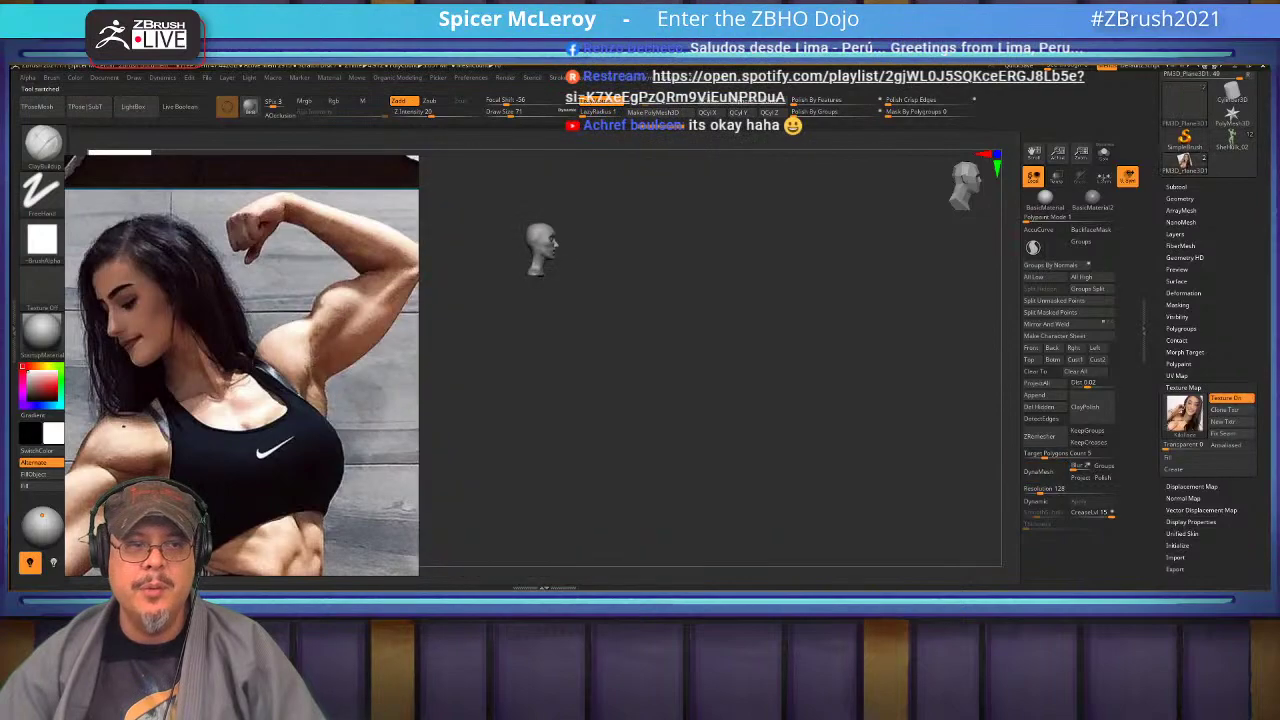
key("f")
right_click_drag(780, 345, 700, 318)
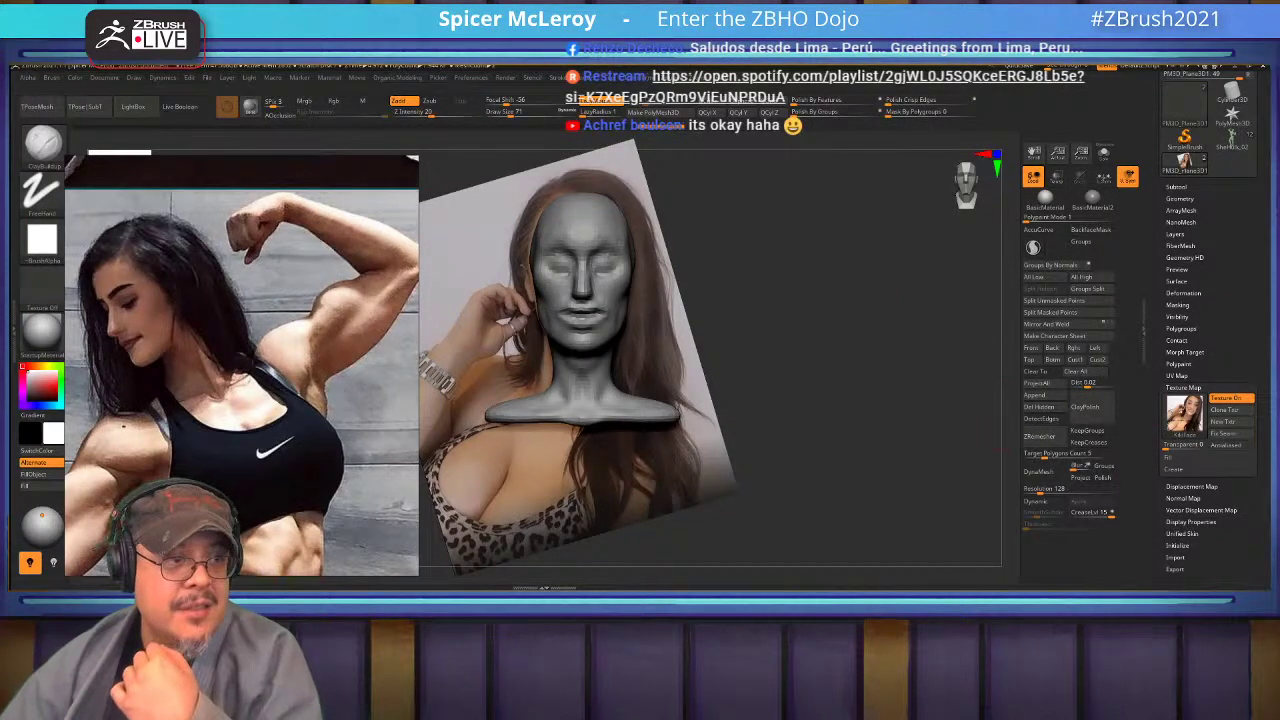
left_click(582, 222, "alt")
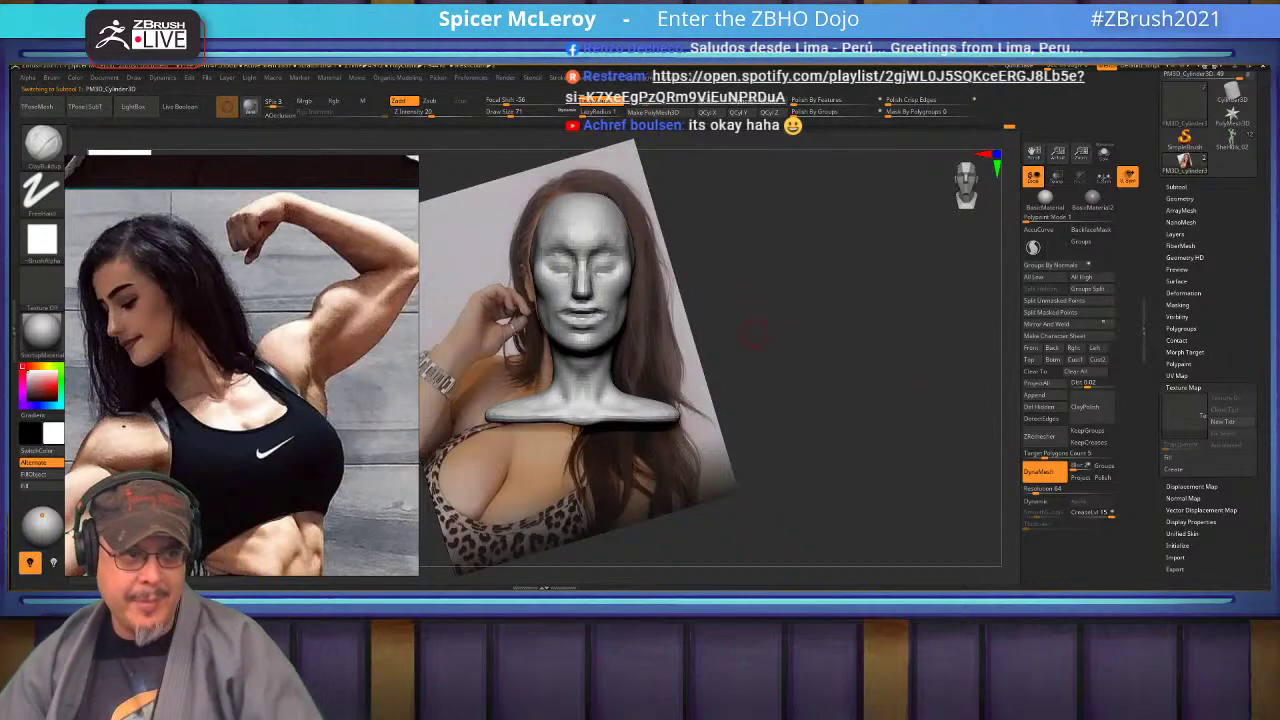
Narrow both sides of the neck in front view with the Move brush to match the photo reference.
scroll(642, 368, "up", 6)
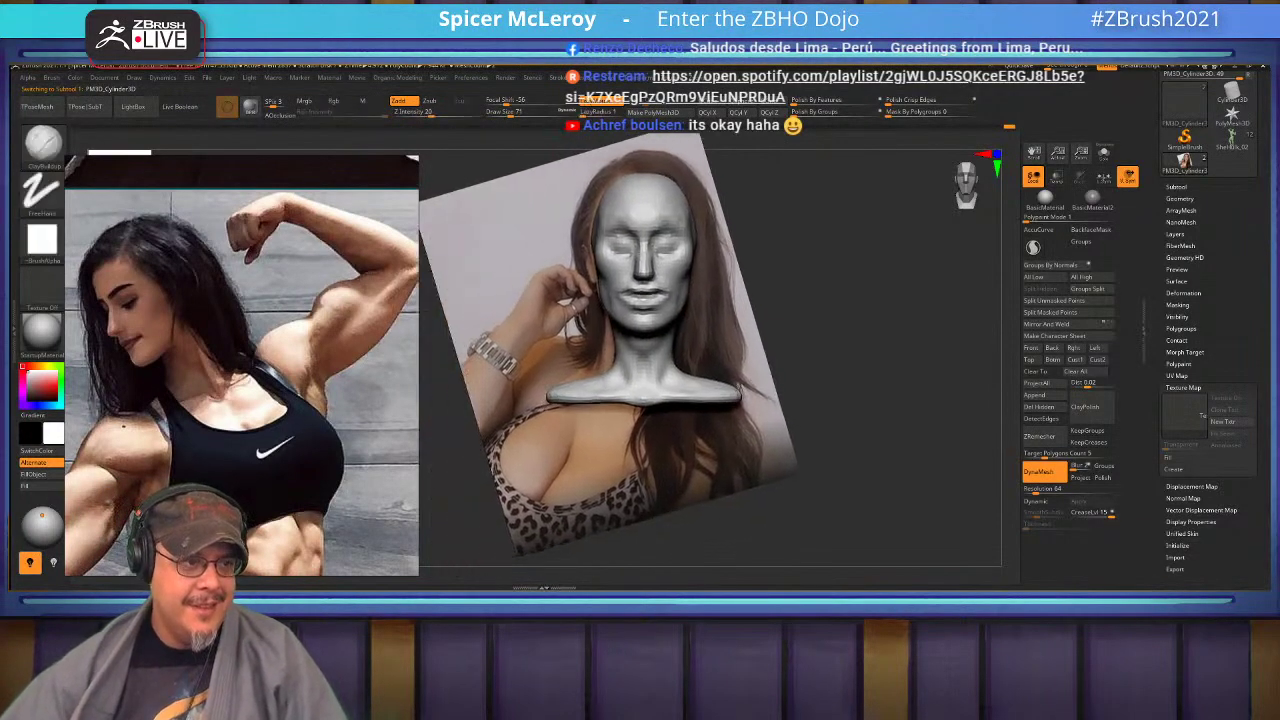
key("b")
key("m")
key("v")
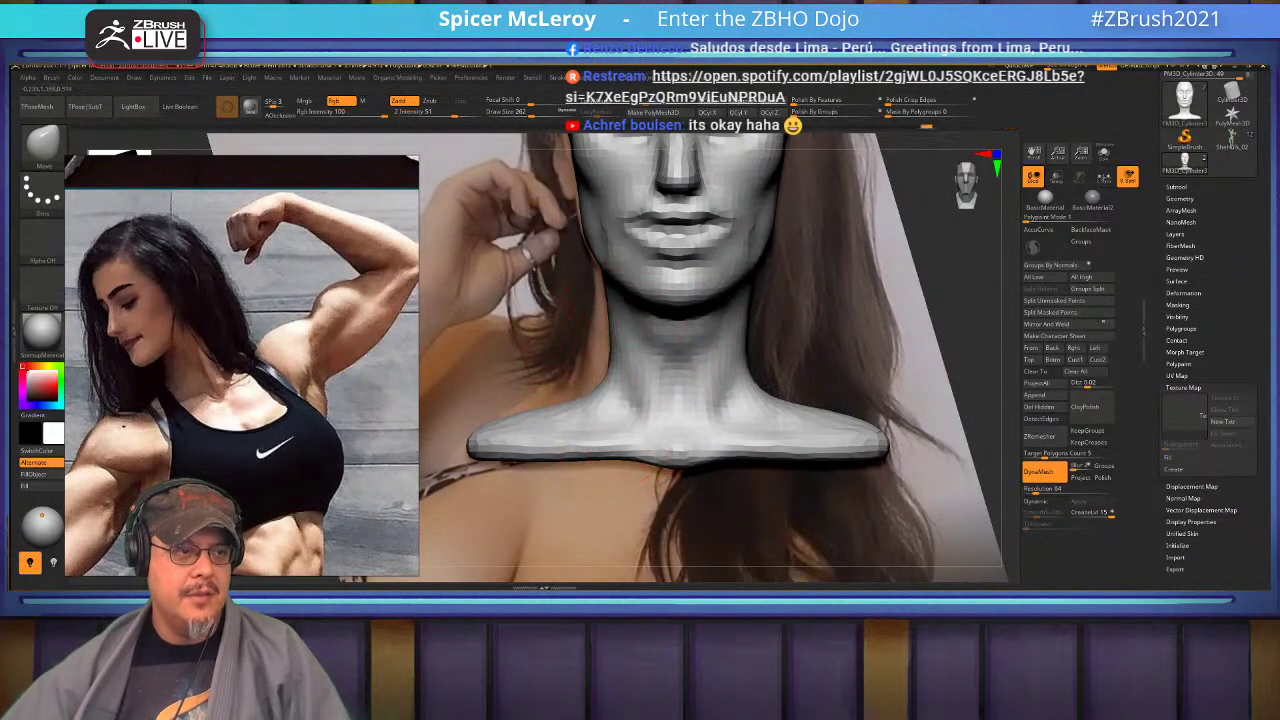
left_click_drag(655, 410, 650, 340)
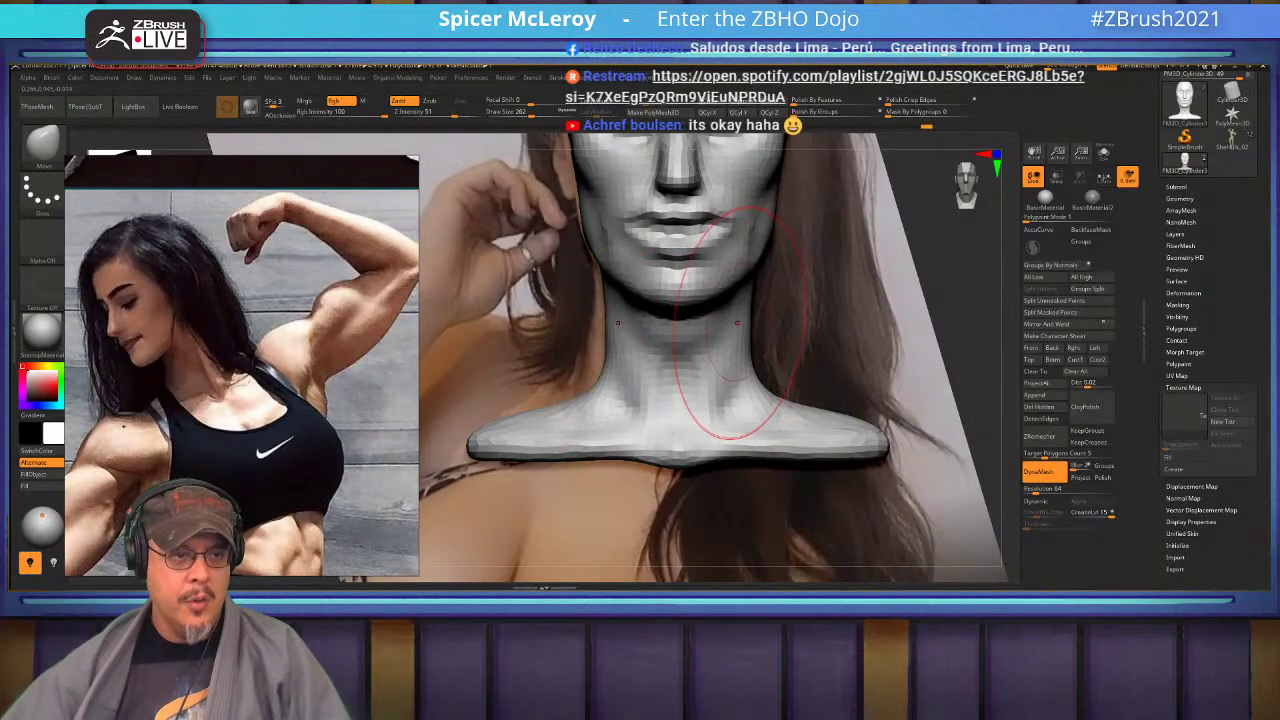
left_click_drag(748, 338, 736, 336)
right_click_drag(738, 296, 738, 398, "alt")
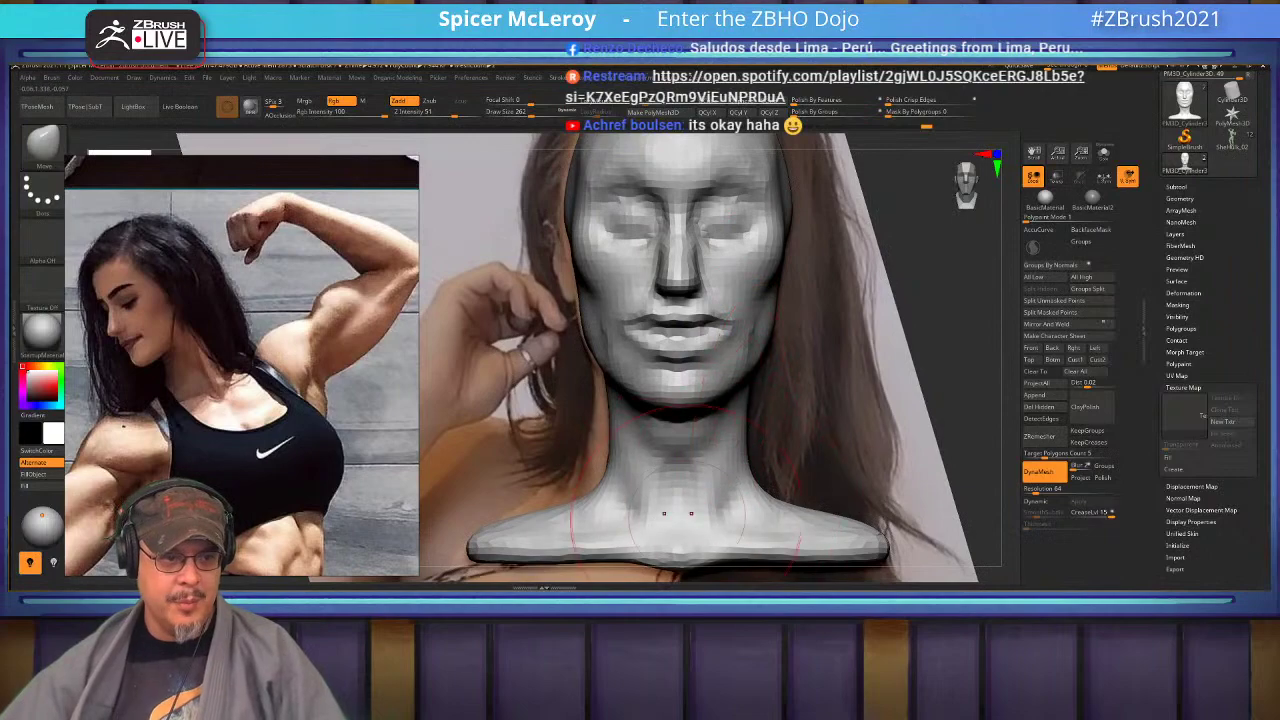
left_click_drag(758, 488, 745, 487)
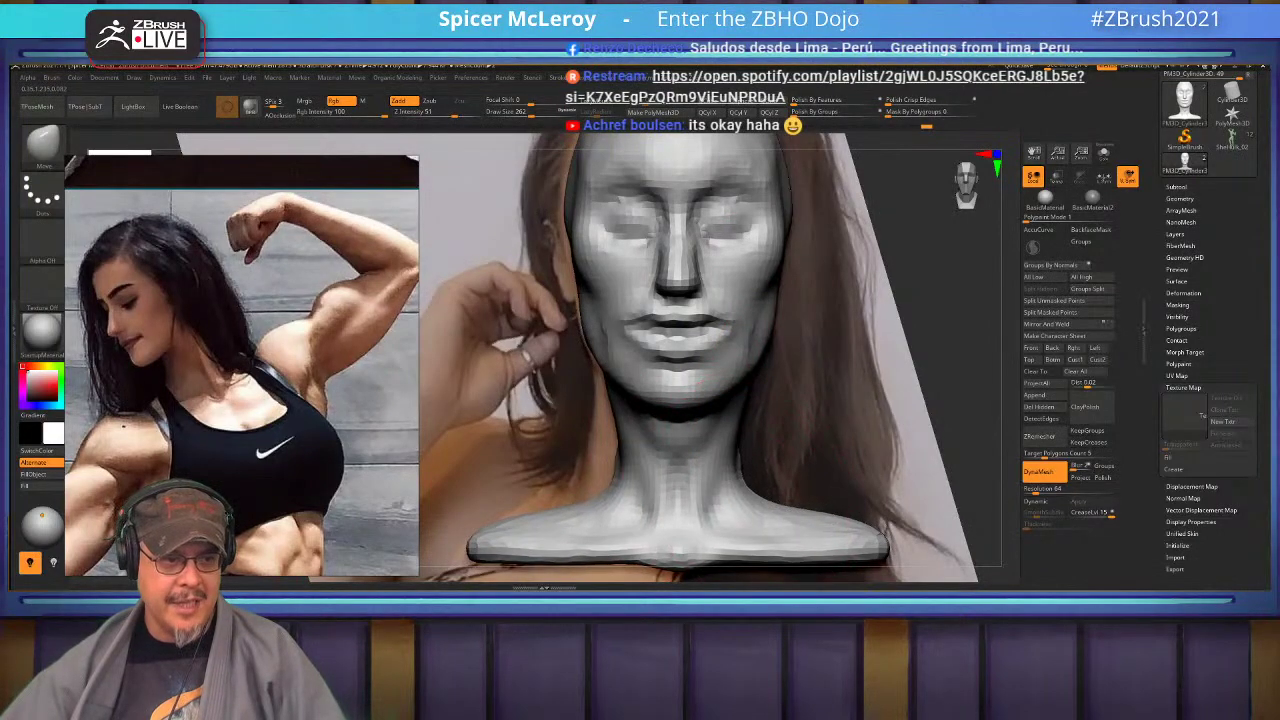
Build up vertical muscle volume down the back of the neck with the ClayBuildup brush.
left_click_drag(838, 399, 777, 357, "ctrl")
mouse_move(840, 430)
right_mouse_down()
mouse_move(661, 398)
mouse_move(622, 376)
mouse_move(712, 320)
right_mouse_up()
key("b")
key("c")
key("b")
key("s")
mouse_move(712, 311)
left_mouse_down()
mouse_move(698, 311)
mouse_move(688, 445)
left_mouse_up()
mouse_move(685, 338)
left_mouse_down()
mouse_move(682, 452)
mouse_move(669, 443)
mouse_move(668, 373)
mouse_move(656, 455)
left_mouse_up()
left_click_drag(664, 385, 668, 470)
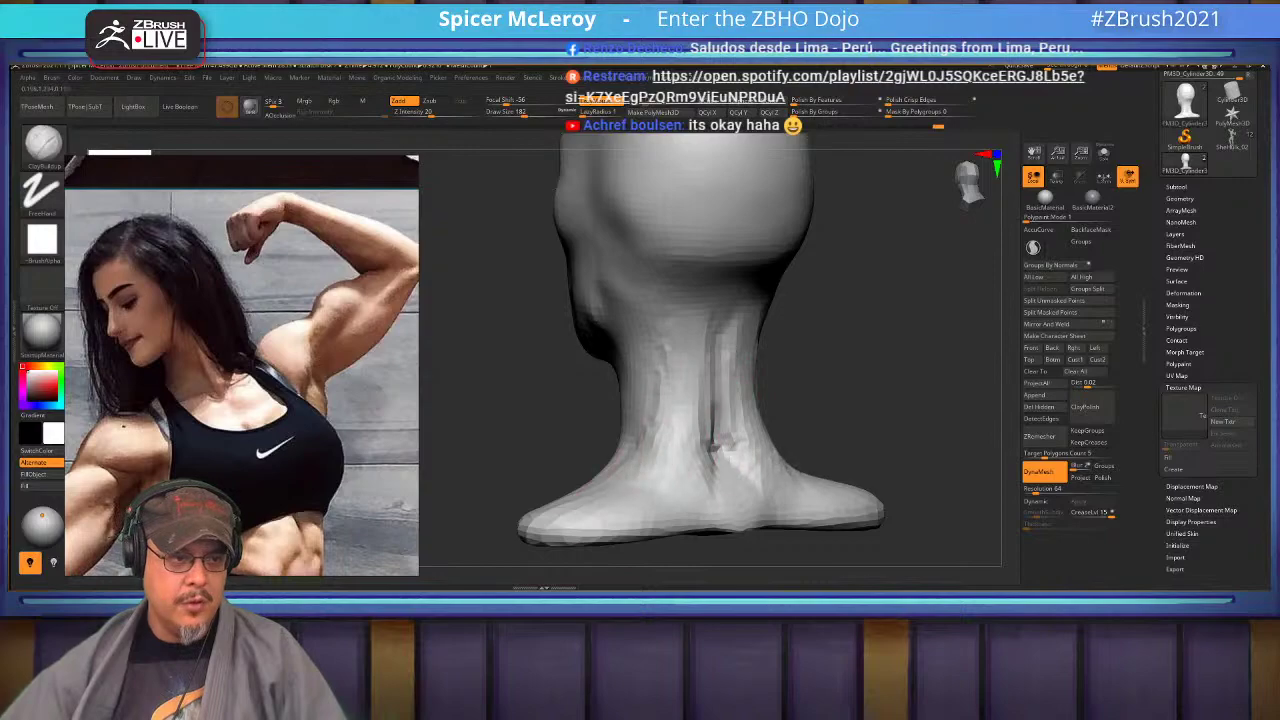
Add ClayBuildup volume where the side of the neck slopes into the shoulders.
right_click_drag(668, 470, 608, 509)
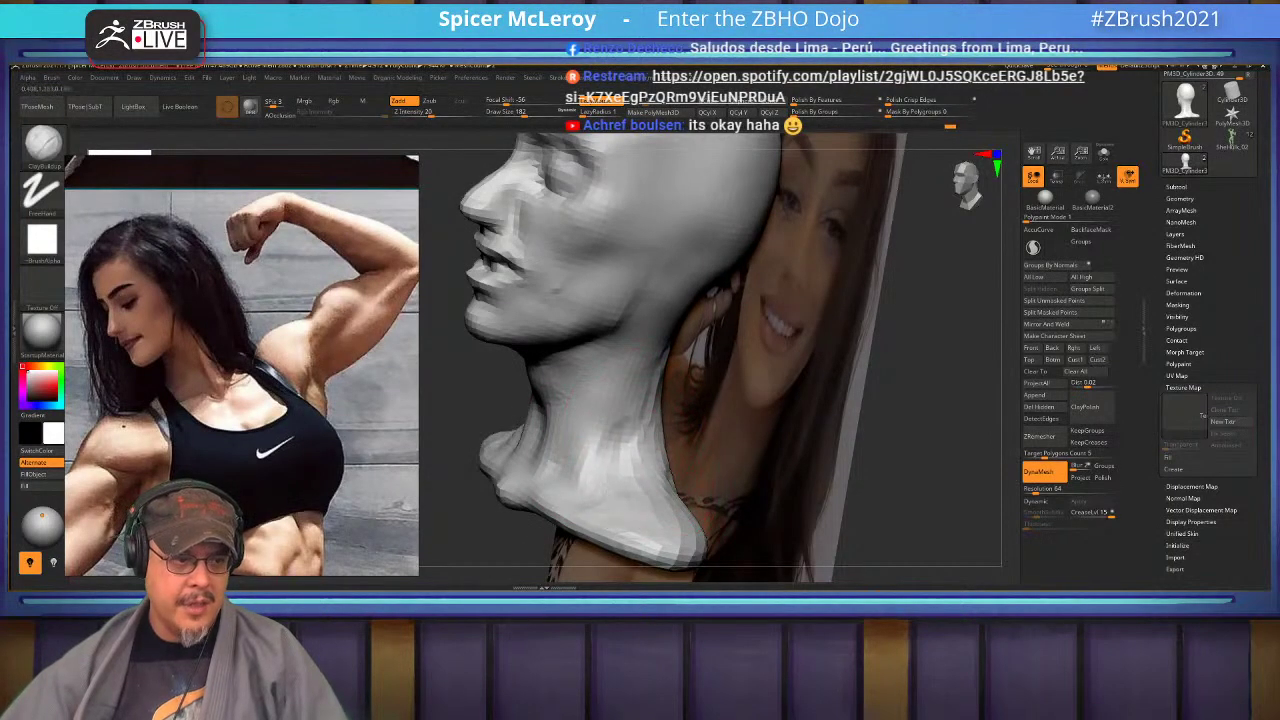
left_click_drag(591, 489, 622, 446)
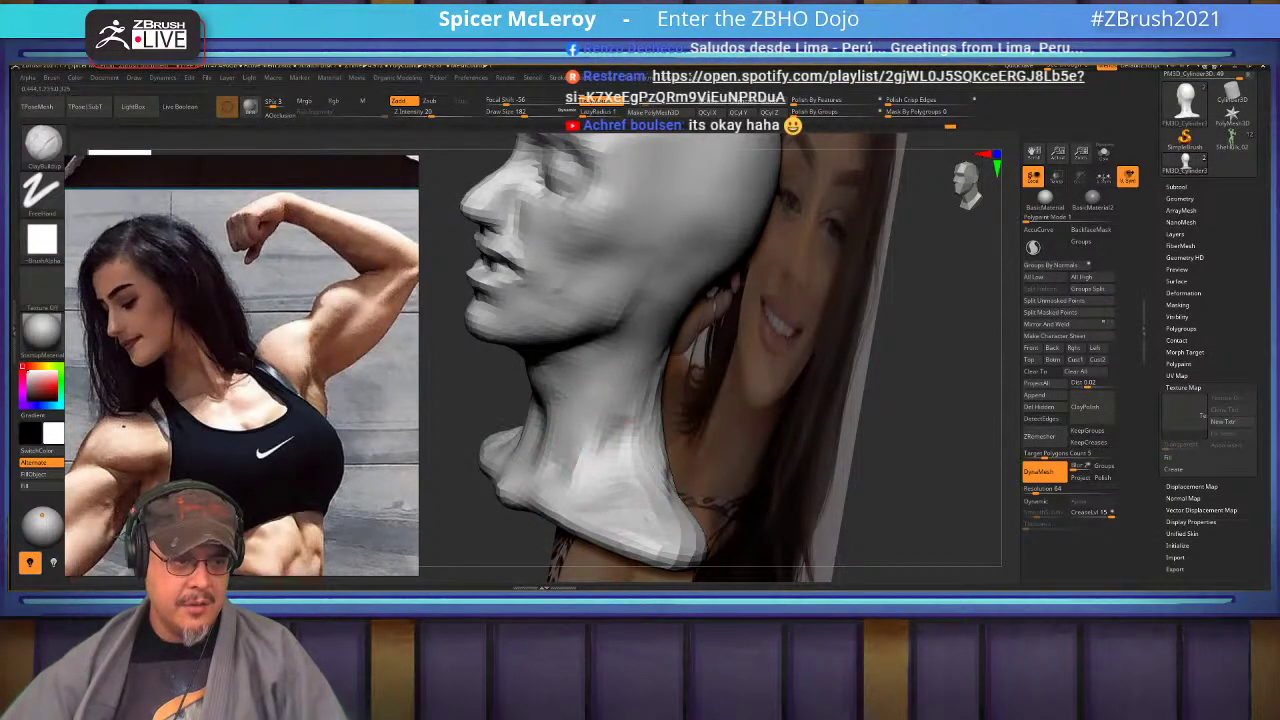
right_click_drag(684, 530, 885, 512)
mouse_move(746, 491)
left_mouse_down()
mouse_move(757, 452)
mouse_move(767, 486)
mouse_move(757, 462)
mouse_move(748, 478)
mouse_move(752, 460)
left_mouse_up()
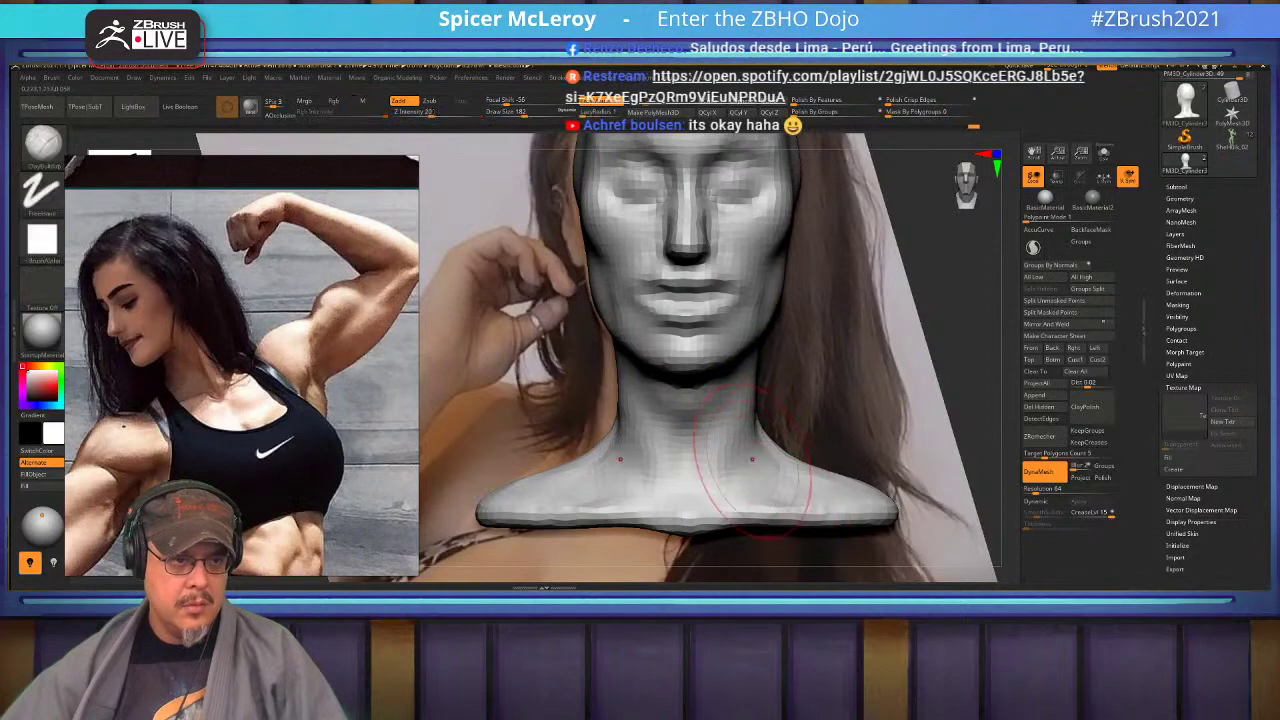
Shape the cheek beside the nose with a smaller ClayBuildup brush in three-quarter view.
right_click_drag(752, 459, 880, 448)
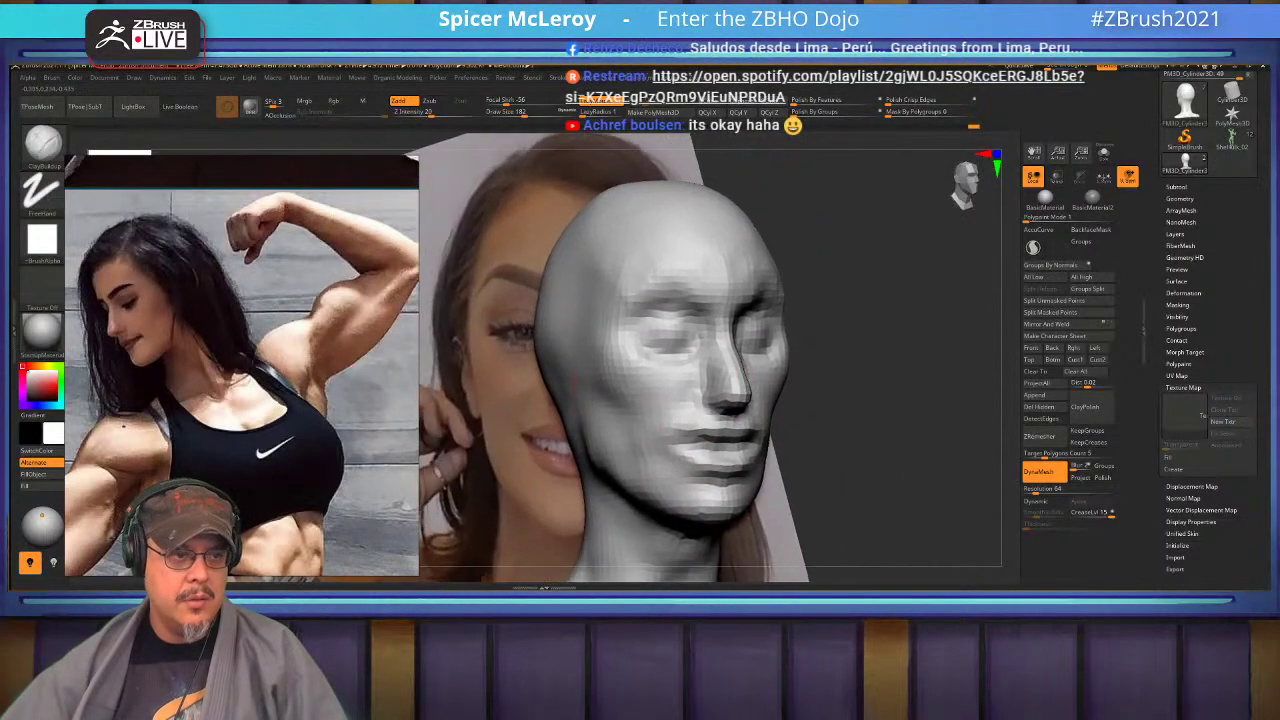
right_click_drag(575, 378, 671, 371)
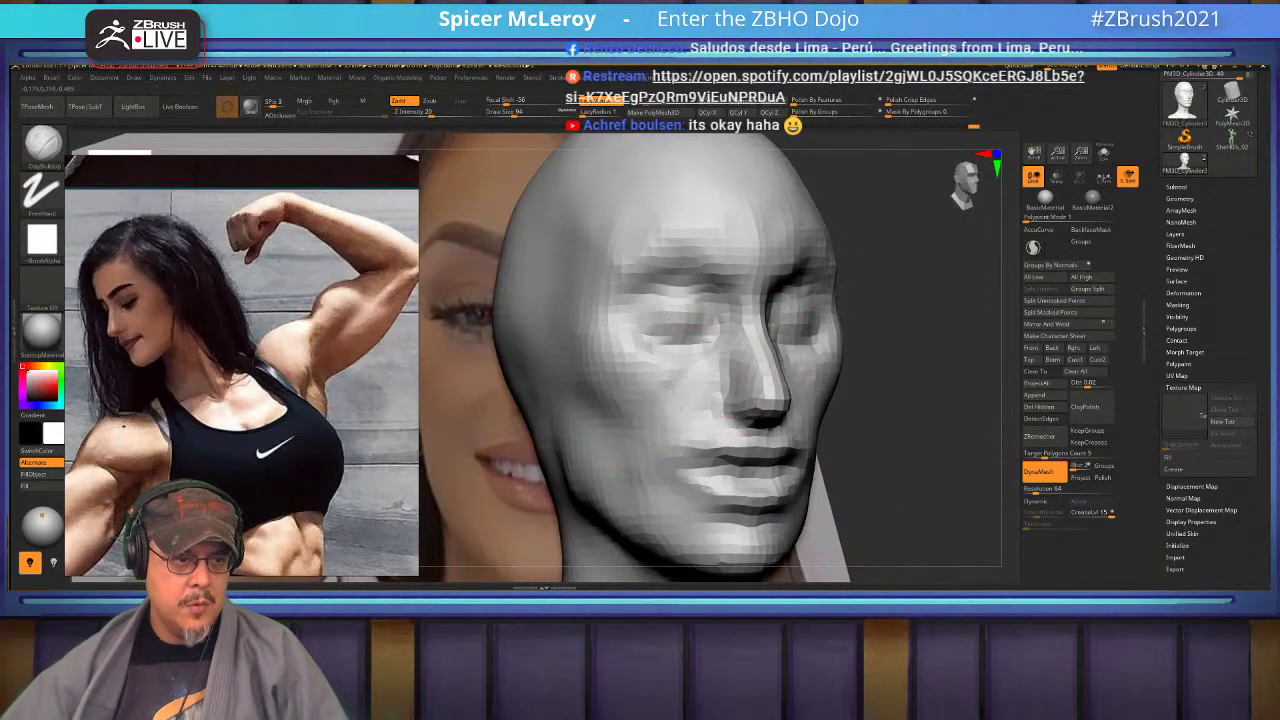
mouse_move(698, 368)
left_mouse_down()
mouse_move(680, 402)
mouse_move(686, 427)
left_mouse_up()
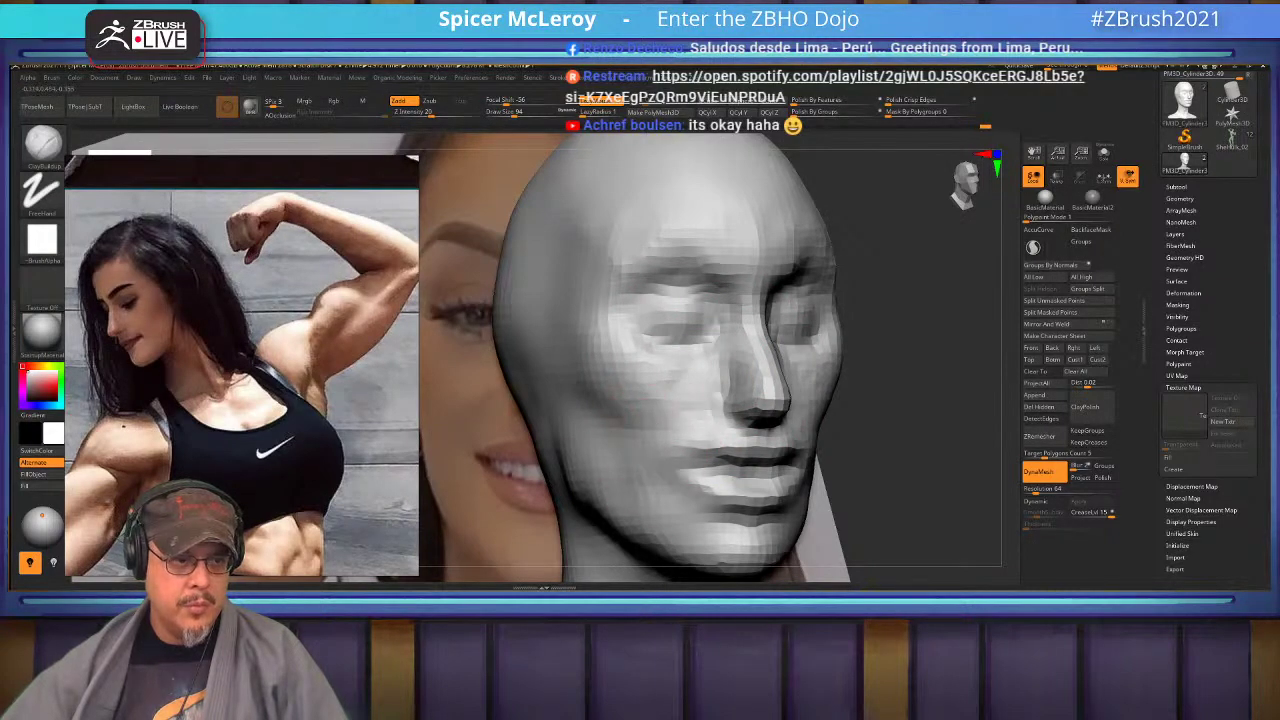
Switch to the browser, look through the anatomy and rendering tutorials in the ArtStation store, and return to ZBrush.
key("alt+Tab")
key("alt+Tab")
key("alt+Tab")
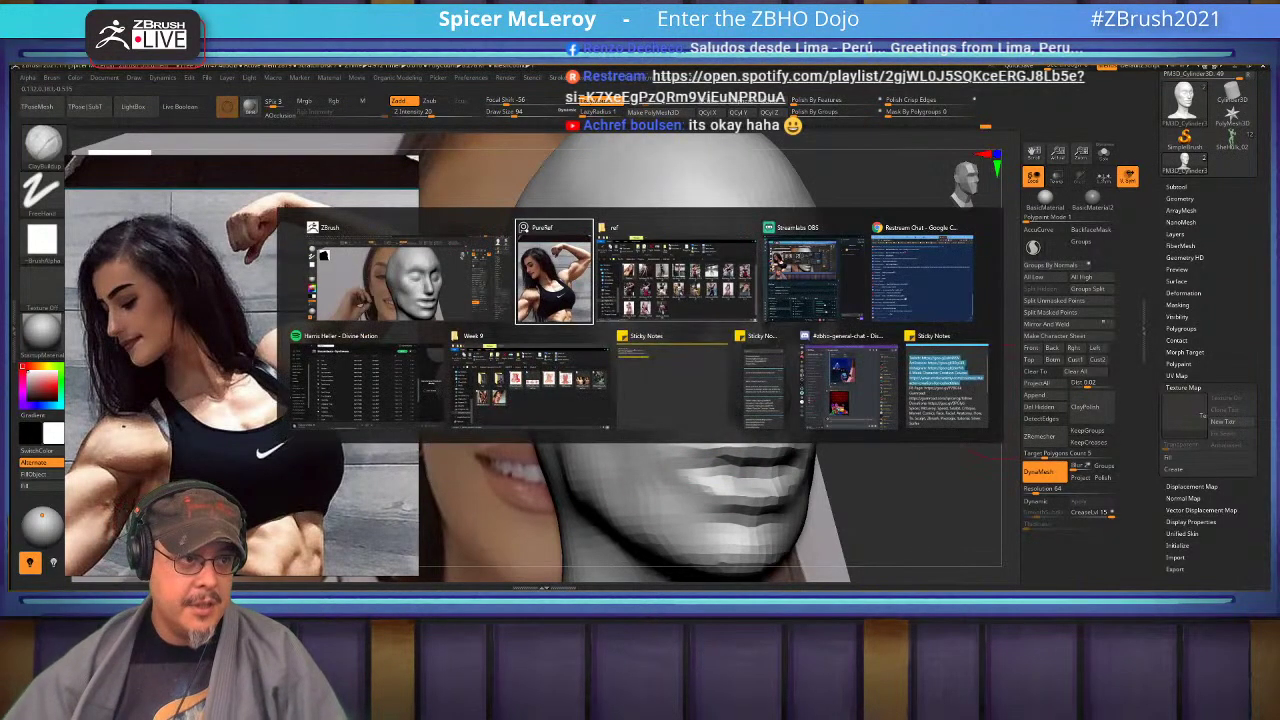
key("alt+Tab")
key("alt+Tab")
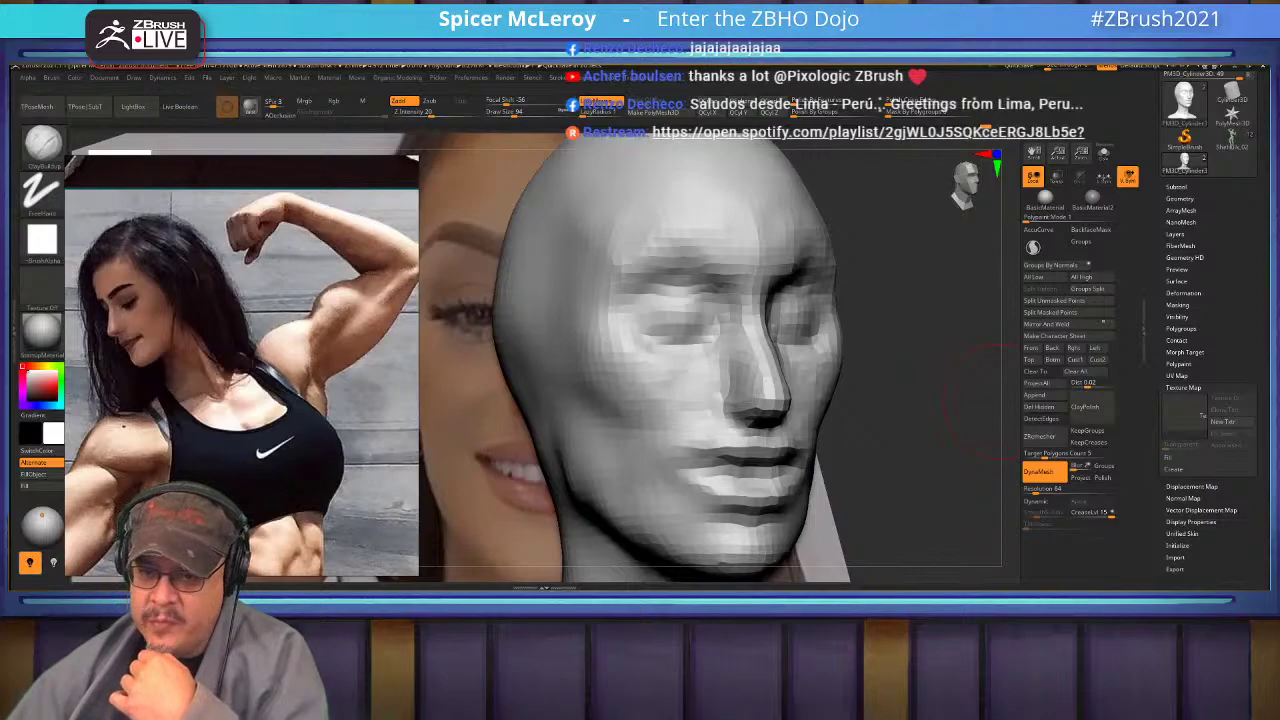
left_click_drag(1268, 330, 690, 66)
scroll(470, 400, "down", 3)
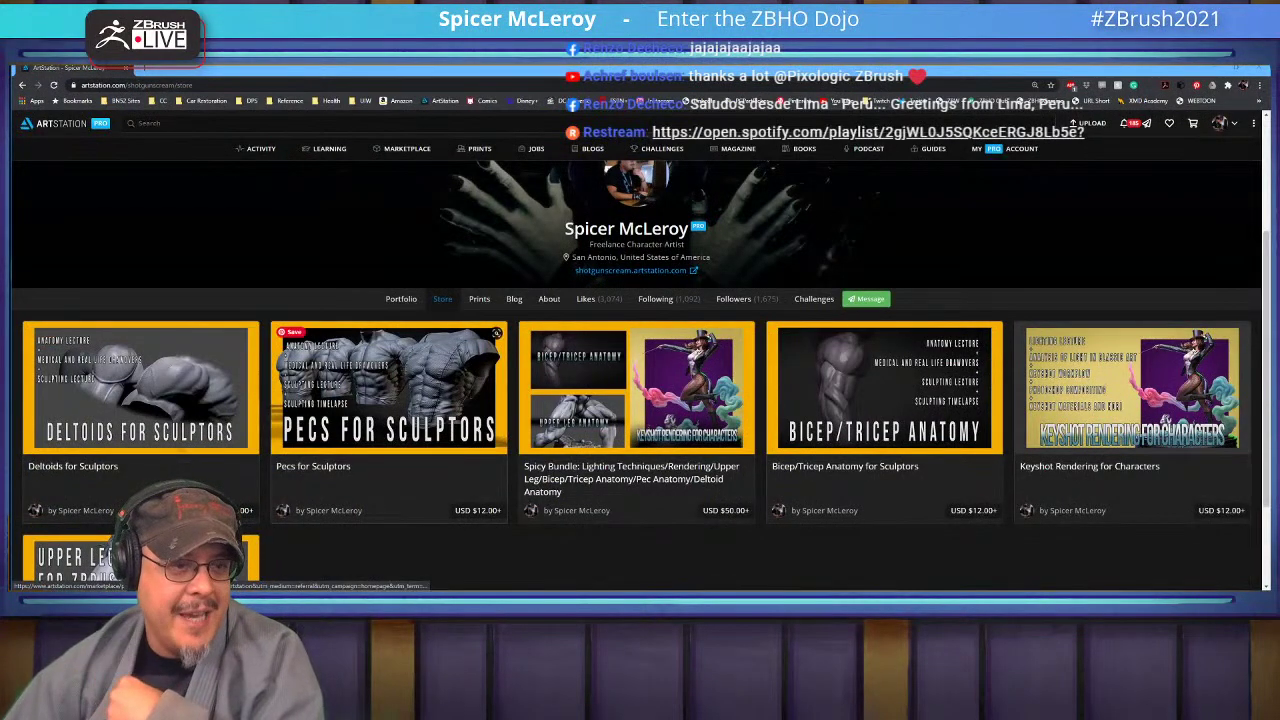
scroll(880, 380, "down", 1)
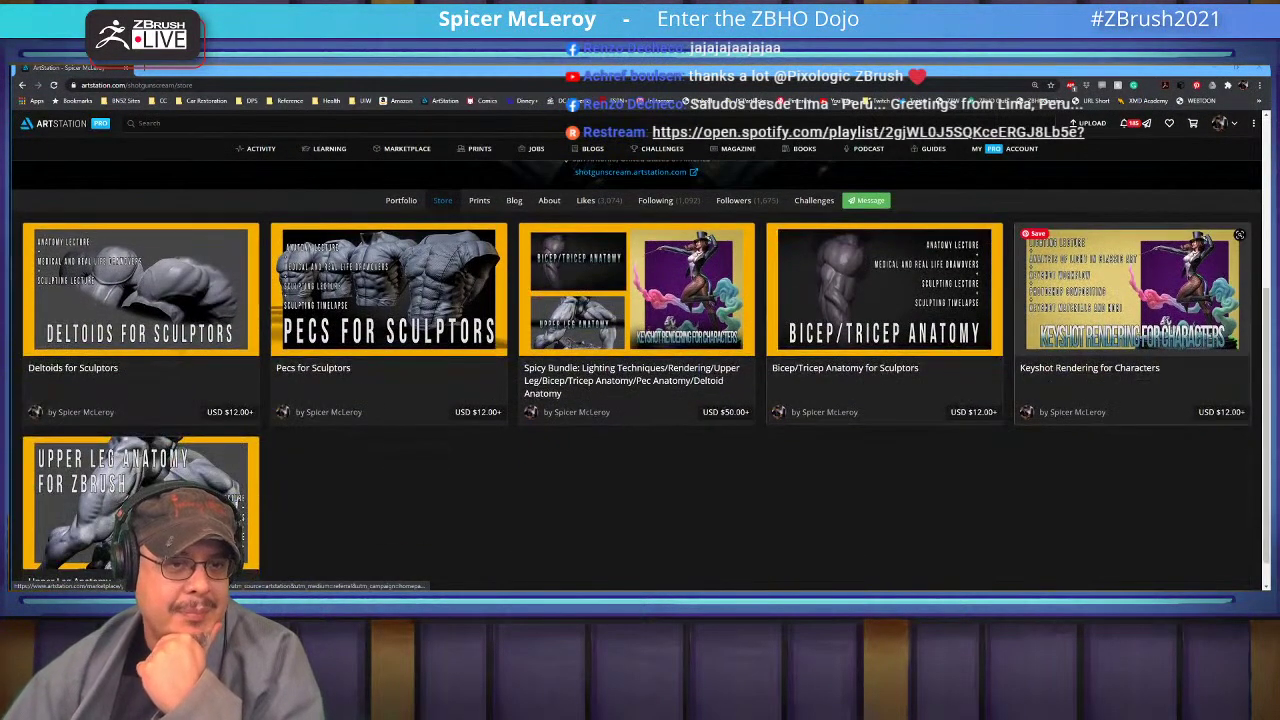
scroll(150, 460, "down", 1)
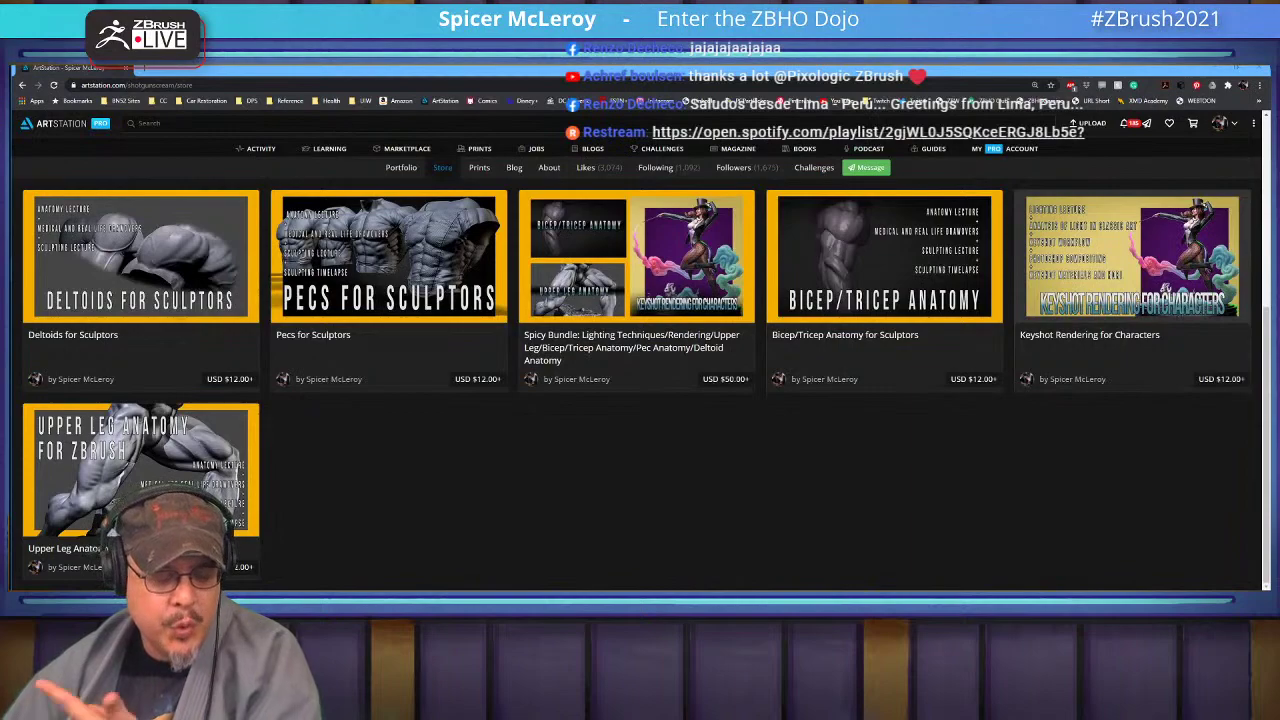
scroll(330, 440, "up", 4)
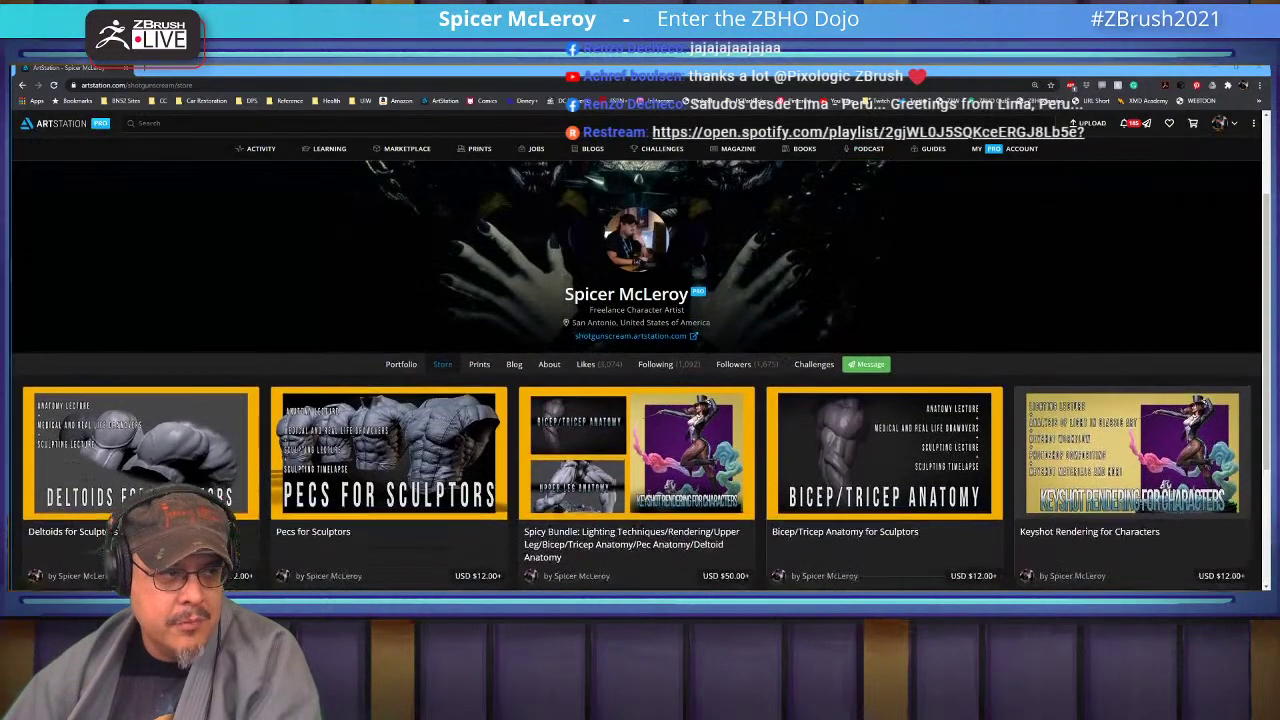
scroll(240, 365, "down", 3)
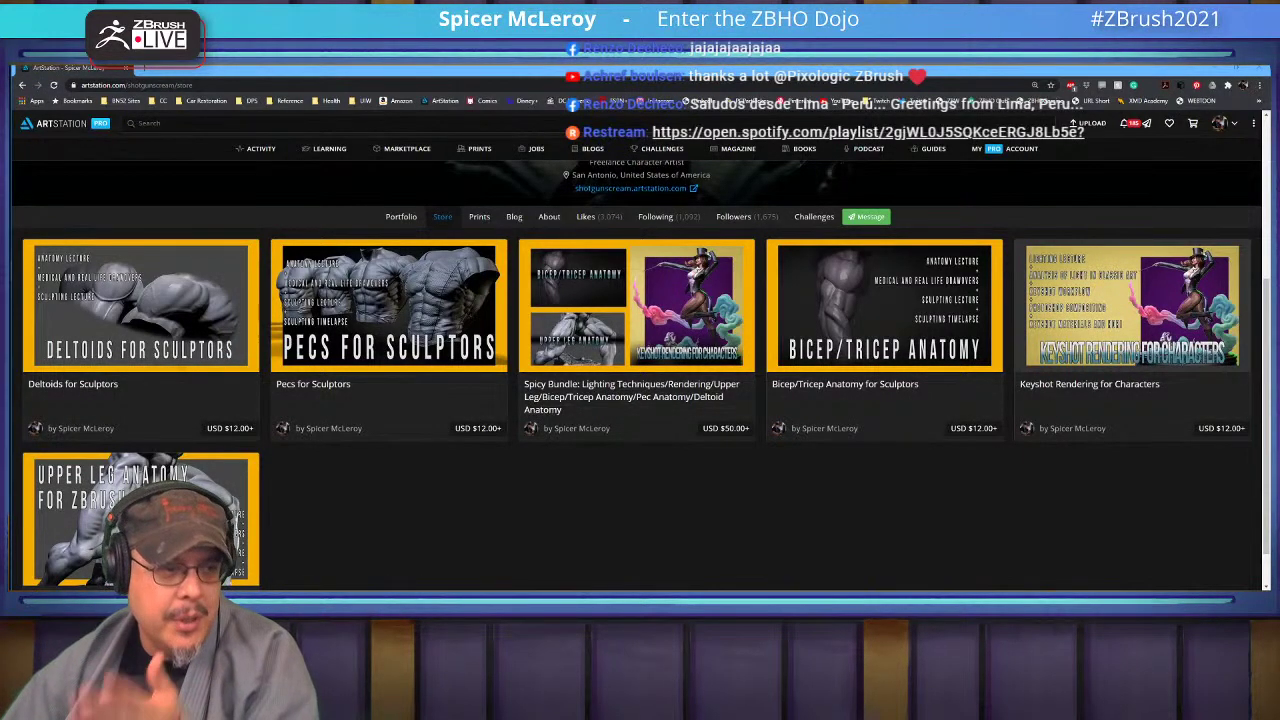
scroll(640, 450, "up", 2)
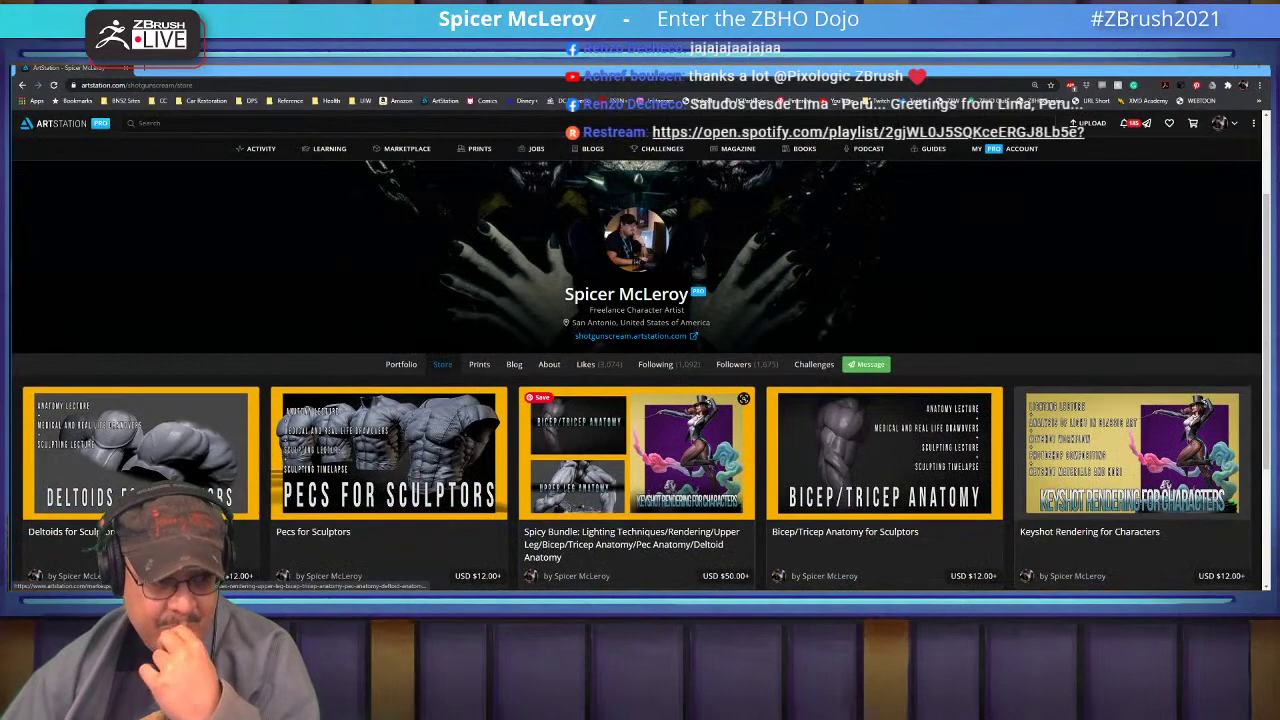
mouse_move(240, 70)
left_mouse_down()
mouse_move(605, 229)
mouse_move(1279, 300)
left_mouse_up()
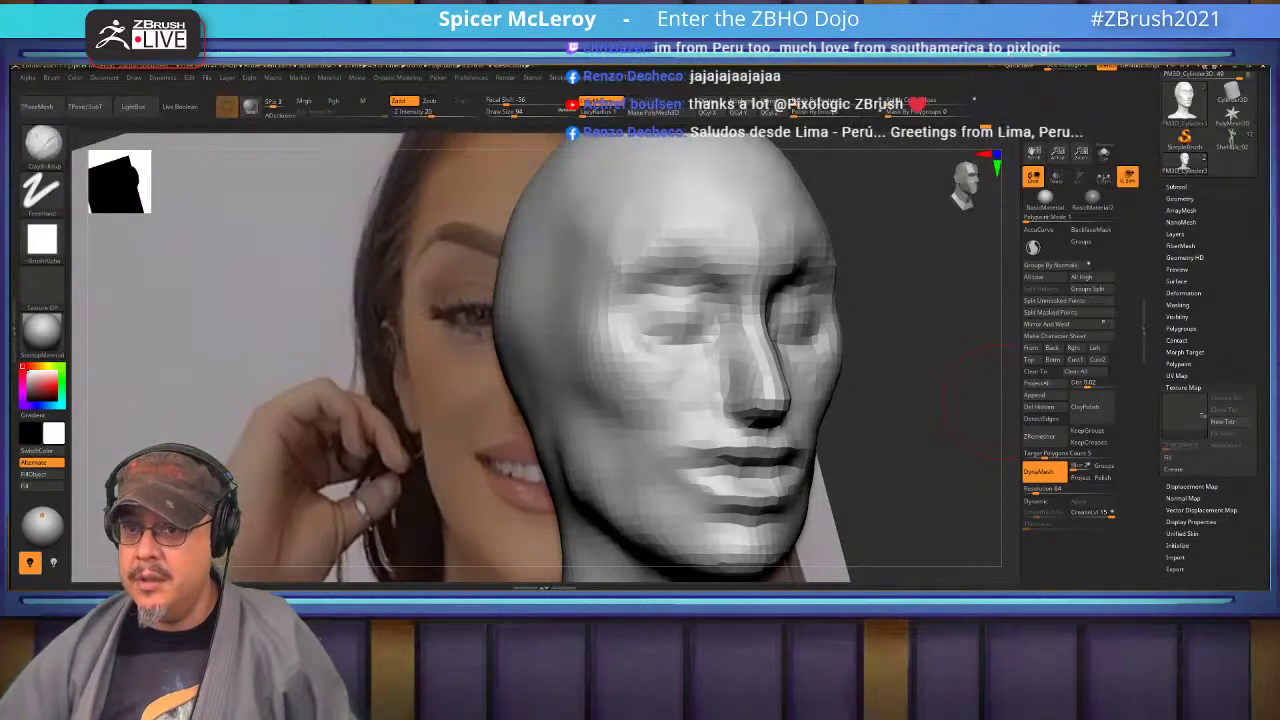
key("alt+Tab")
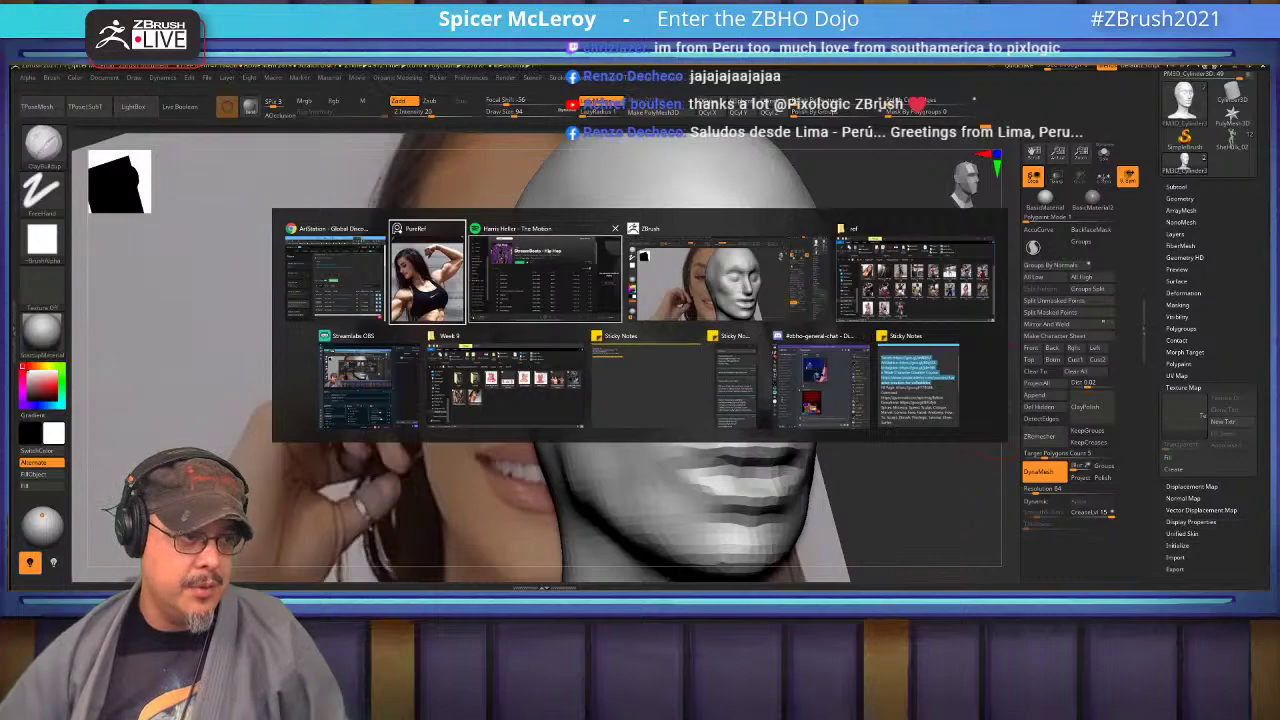
left_click(728, 280)
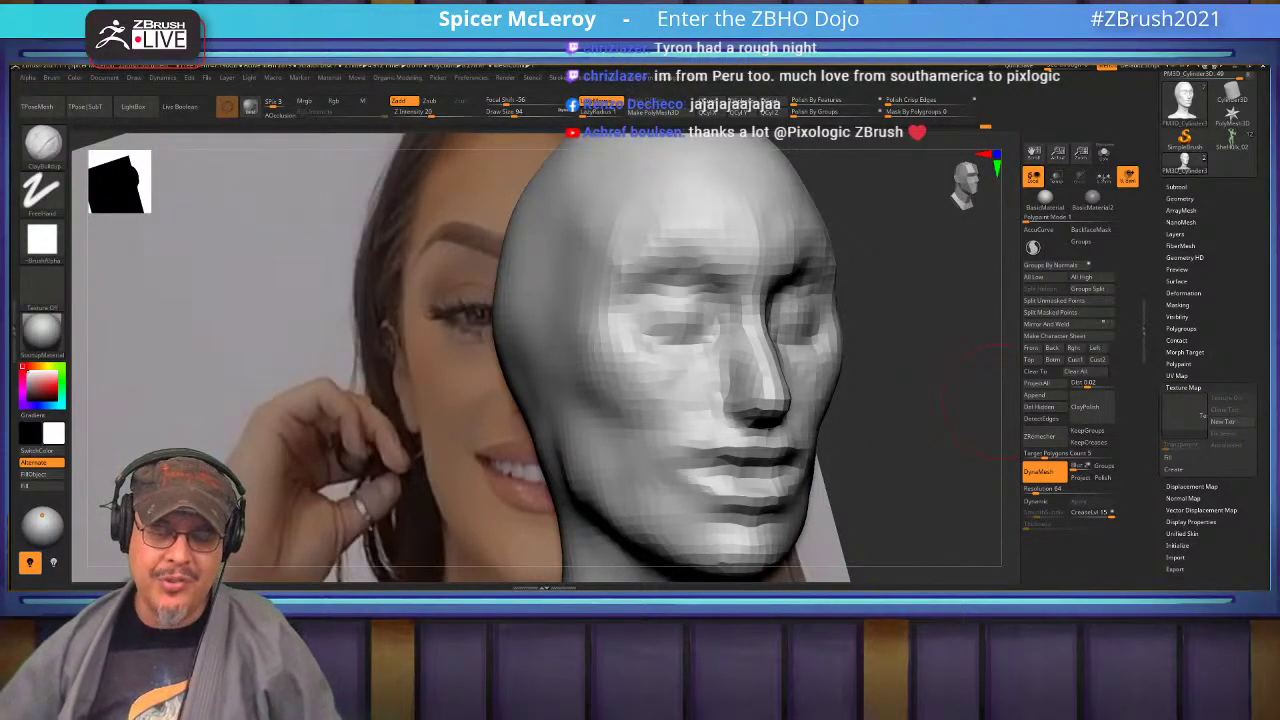
Refine and smooth the side of the neck between the jaw and the collar area, checking it in front view.
left_click_drag(1001, 402, 1190, 395)
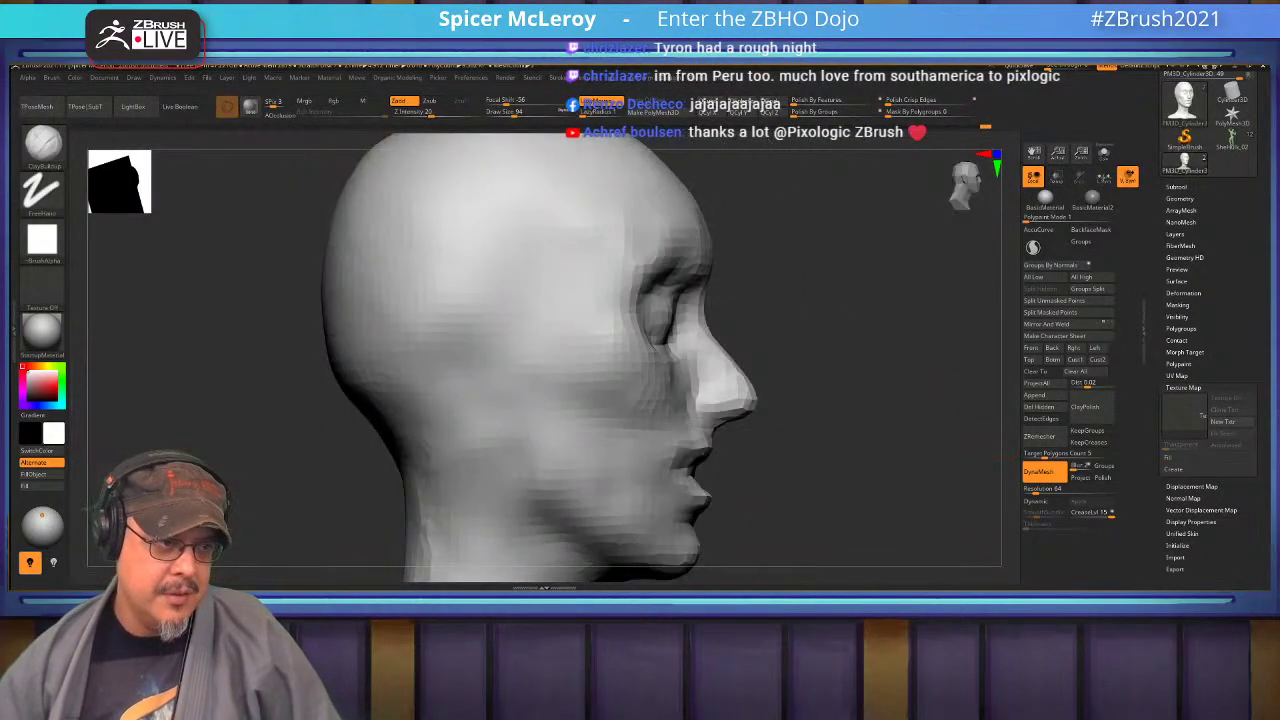
left_click_drag(330, 370, 420, 385)
left_click_drag(420, 500, 420, 390, "alt")
left_click_drag(590, 414, 560, 480)
left_click_drag(520, 440, 480, 420)
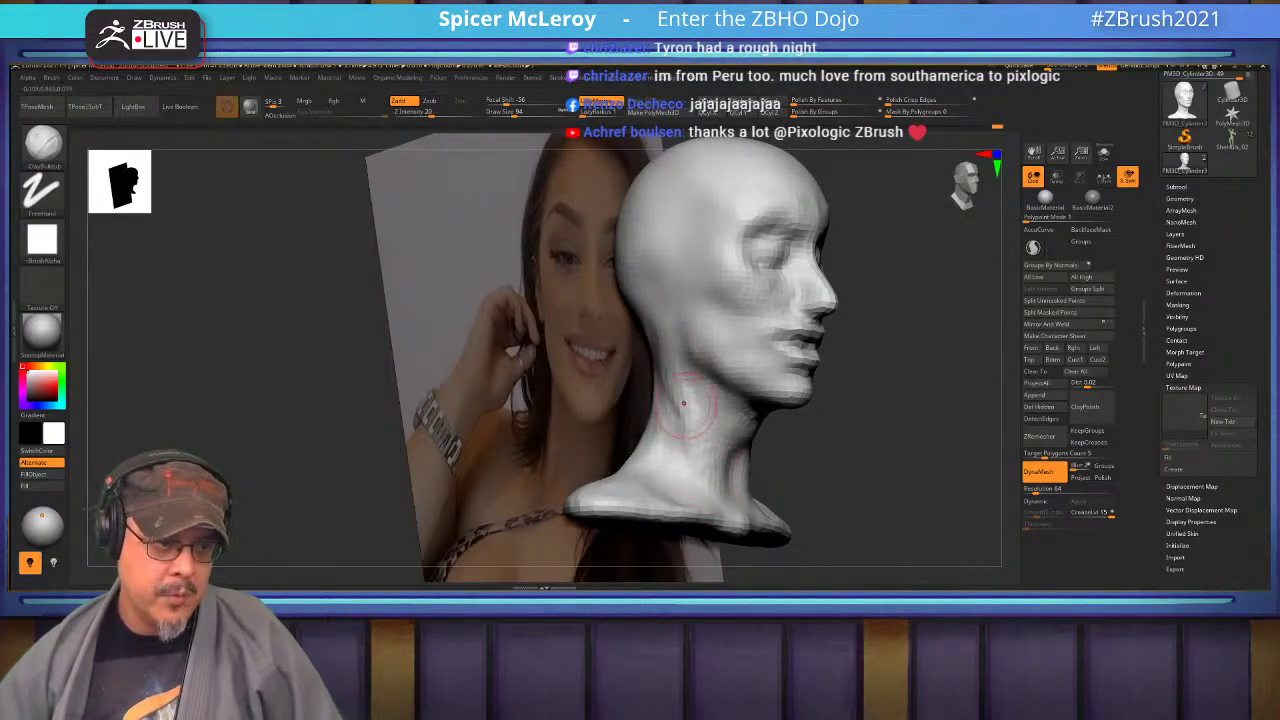
key("shift")
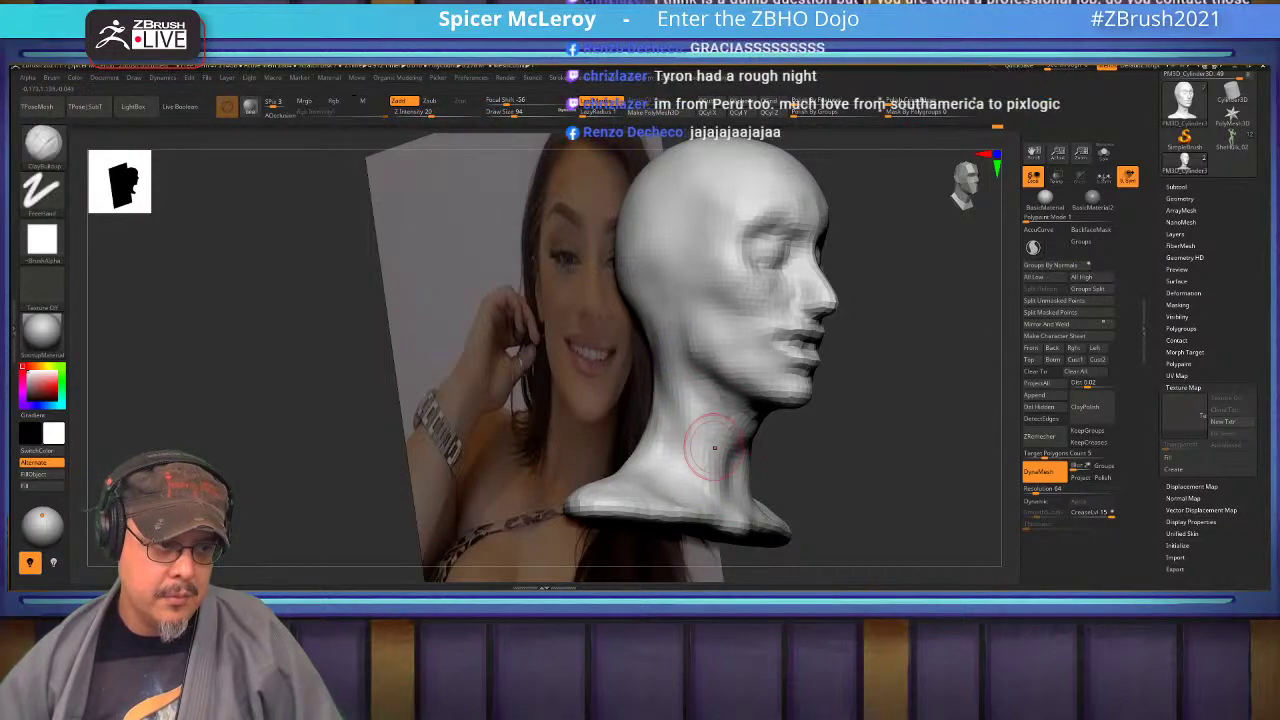
mouse_move(714, 449)
left_mouse_down()
mouse_move(716, 428)
mouse_move(738, 452)
left_mouse_up()
right_click_drag(740, 451, 728, 431, "shift")
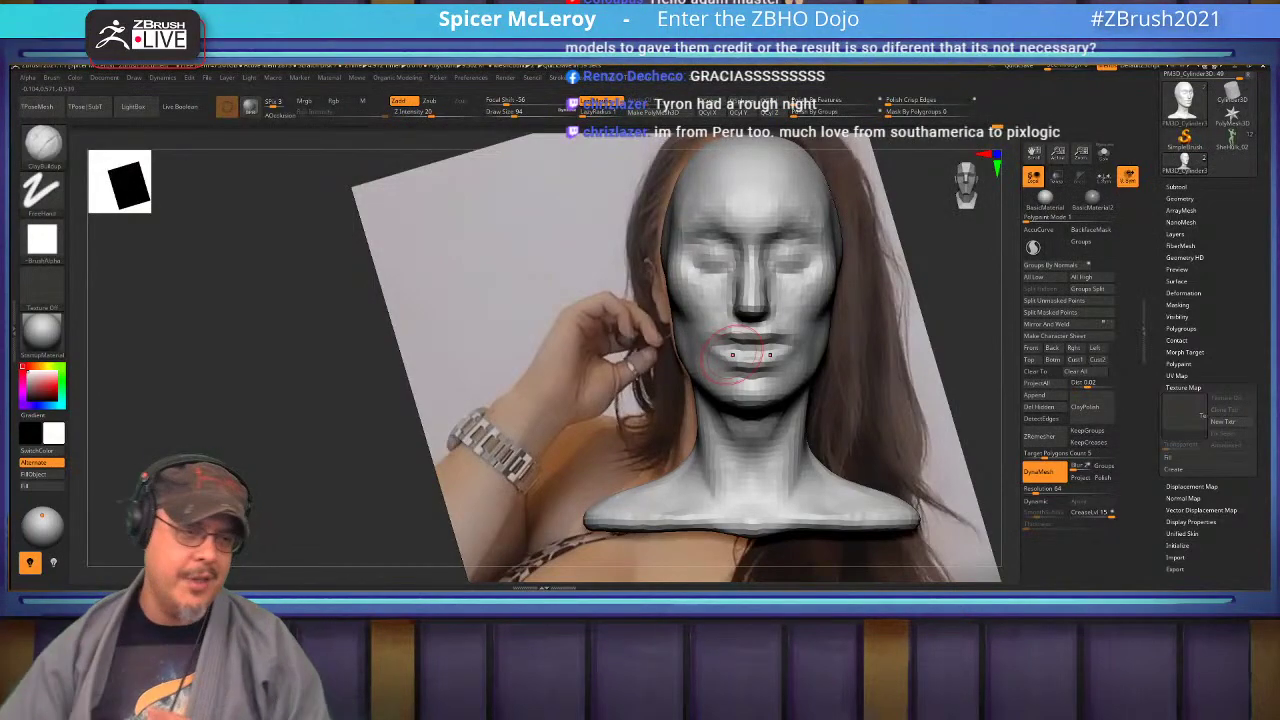
Smooth the uneven surface at the side of the throat below the jaw.
mouse_move(769, 440)
right_mouse_down()
mouse_move(710, 420)
mouse_move(748, 408)
right_mouse_up()
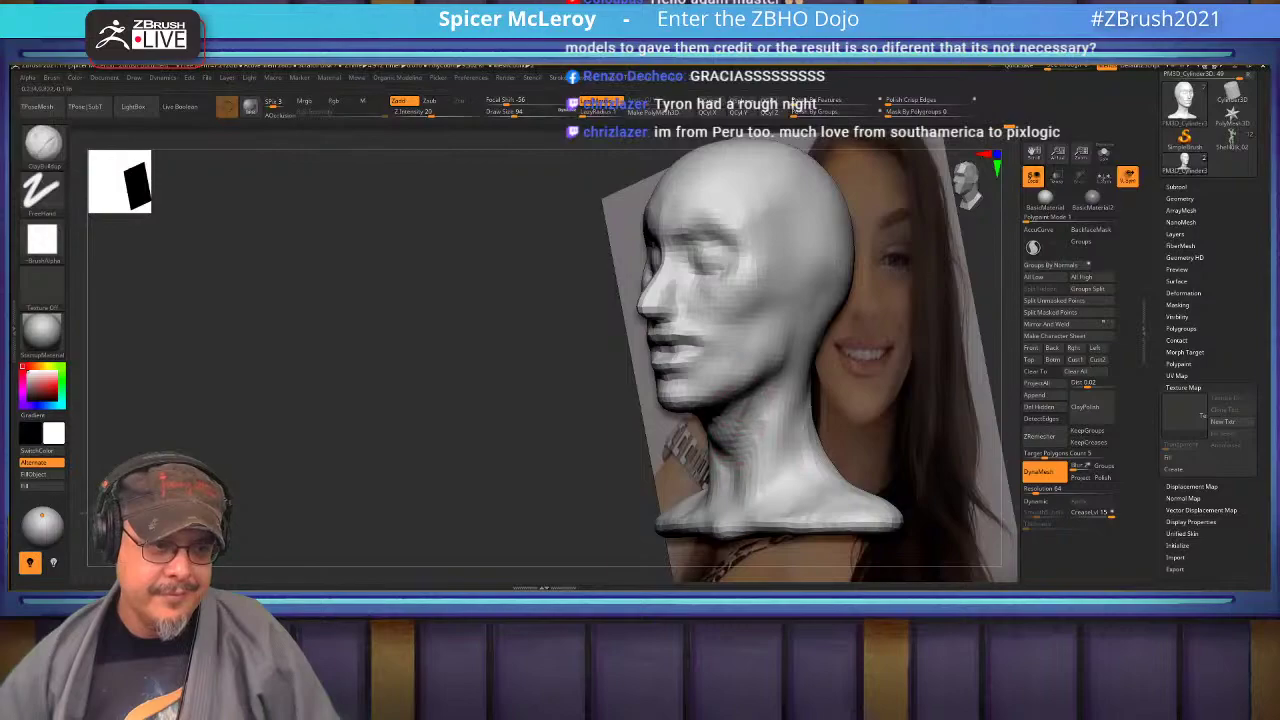
key("shift")
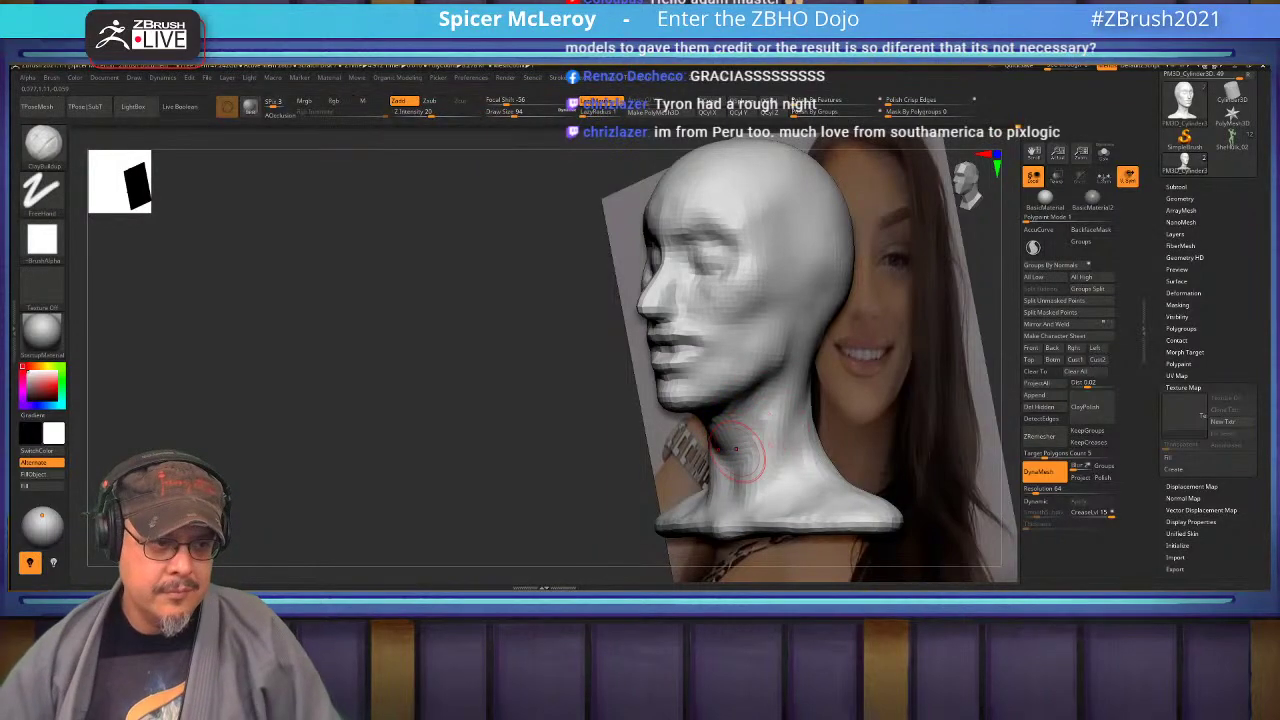
key("shift")
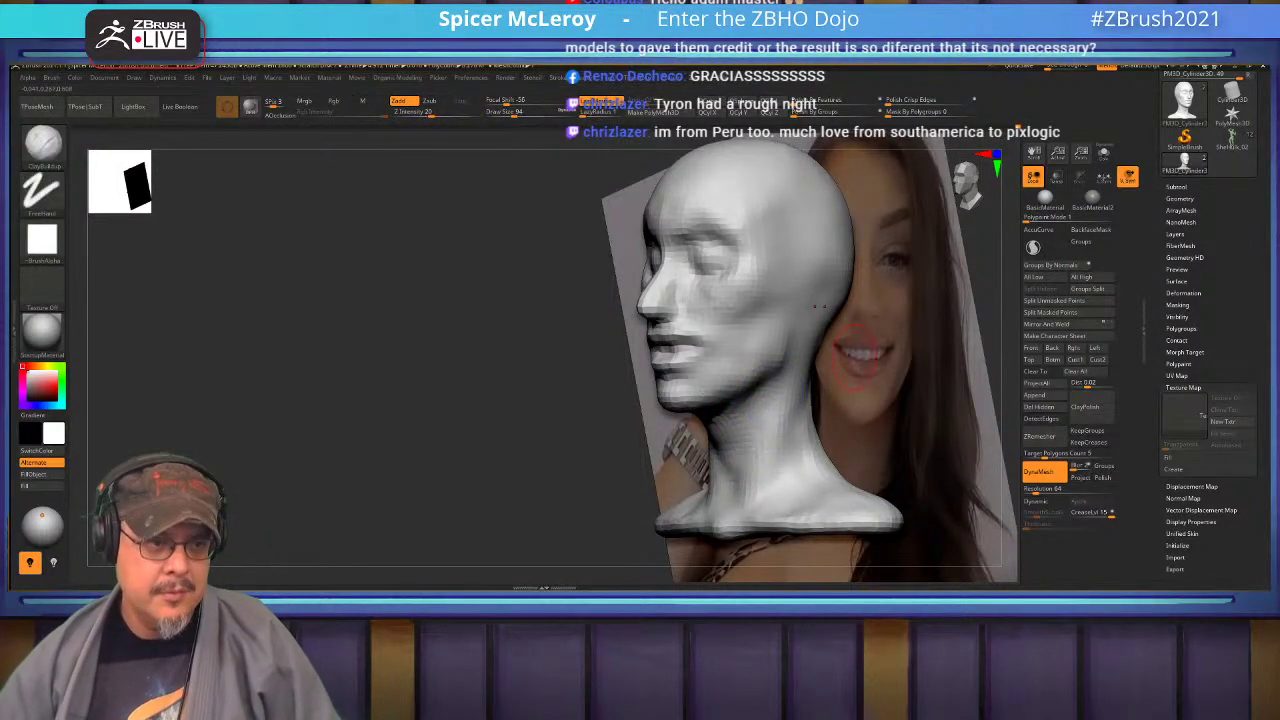
Smooth the brow and upper nose area of the face from a low front view.
right_click_drag(850, 400, 766, 371)
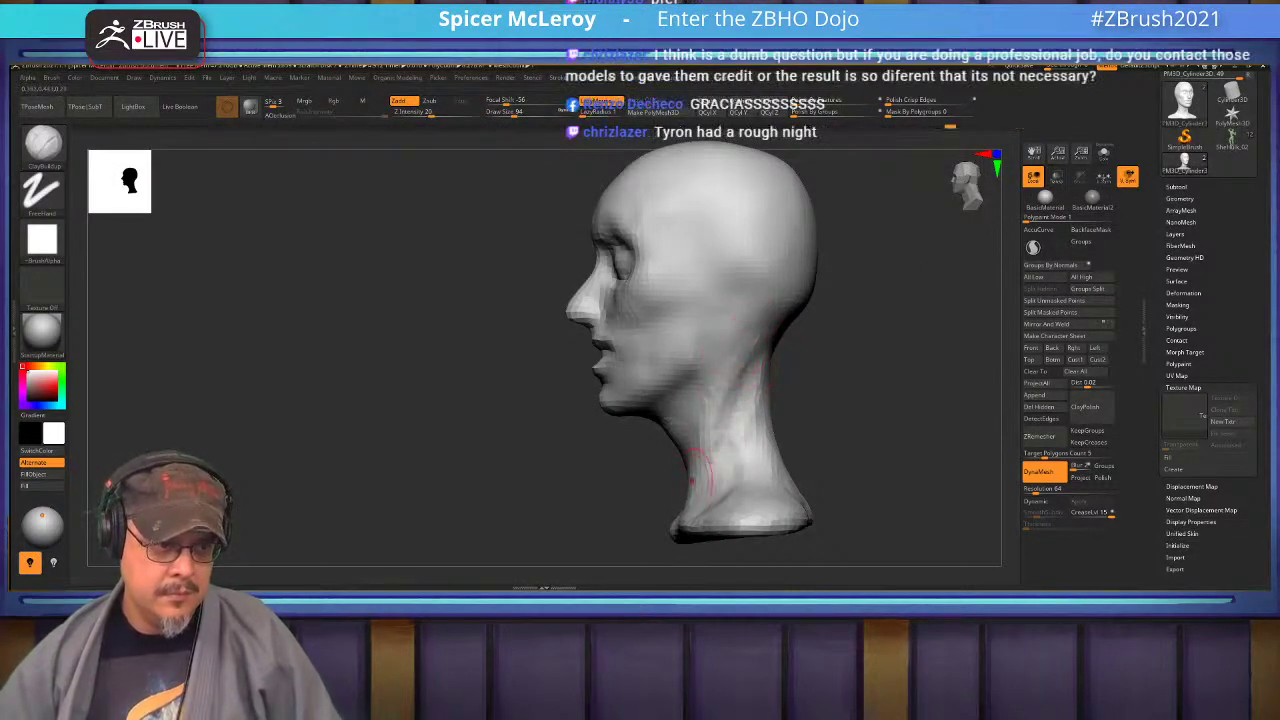
key("shift")
mouse_move(640, 250)
right_mouse_down("alt")
mouse_move(676, 330)
mouse_move(714, 336)
mouse_move(643, 329)
mouse_move(640, 250)
mouse_move(710, 250)
mouse_move(720, 300)
mouse_move(660, 290)
mouse_move(640, 350)
right_mouse_up("alt")
key("shift")
mouse_move(574, 343)
left_mouse_down("shift")
mouse_move(632, 345)
mouse_move(628, 318)
left_mouse_up("shift")
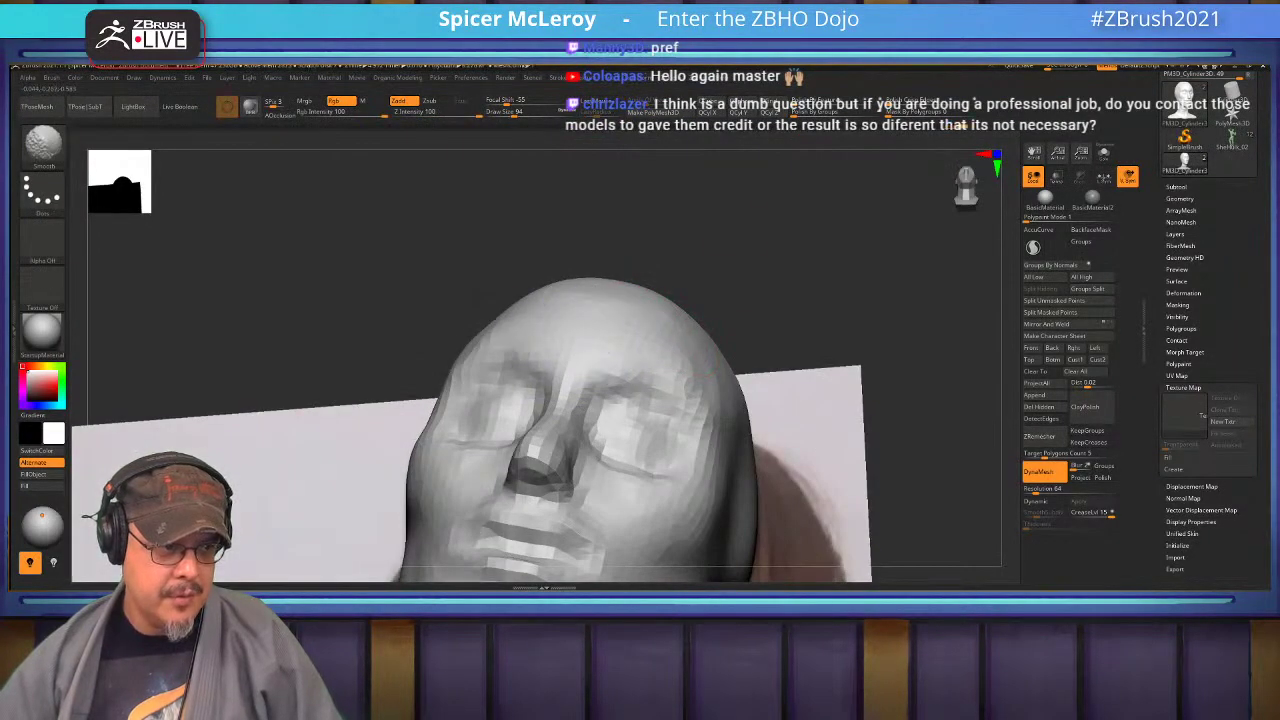
Carve the crease between the brow and the upper eyelid with the DamStandard brush, checking it in front view.
mouse_move(670, 295)
right_mouse_down()
mouse_move(720, 285)
mouse_move(709, 271)
mouse_move(836, 325)
right_mouse_up()
key("b")
key("d")
key("s")
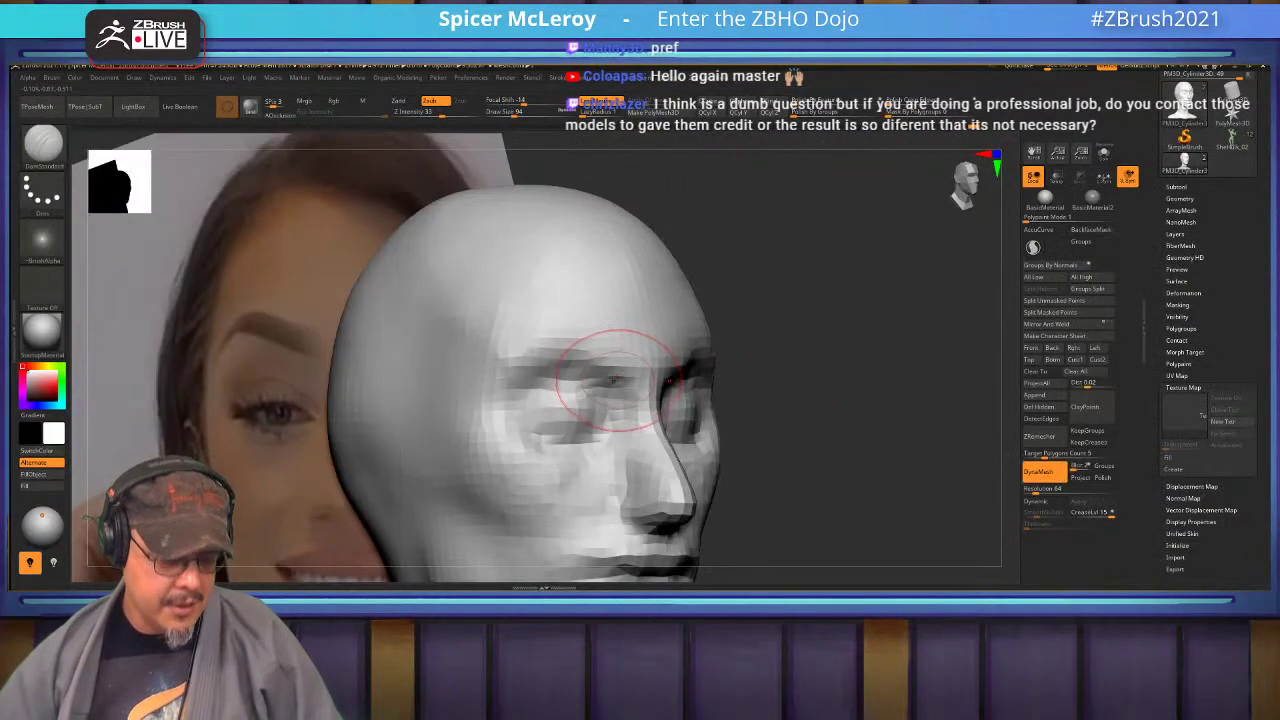
key("b")
key("d")
key("s")
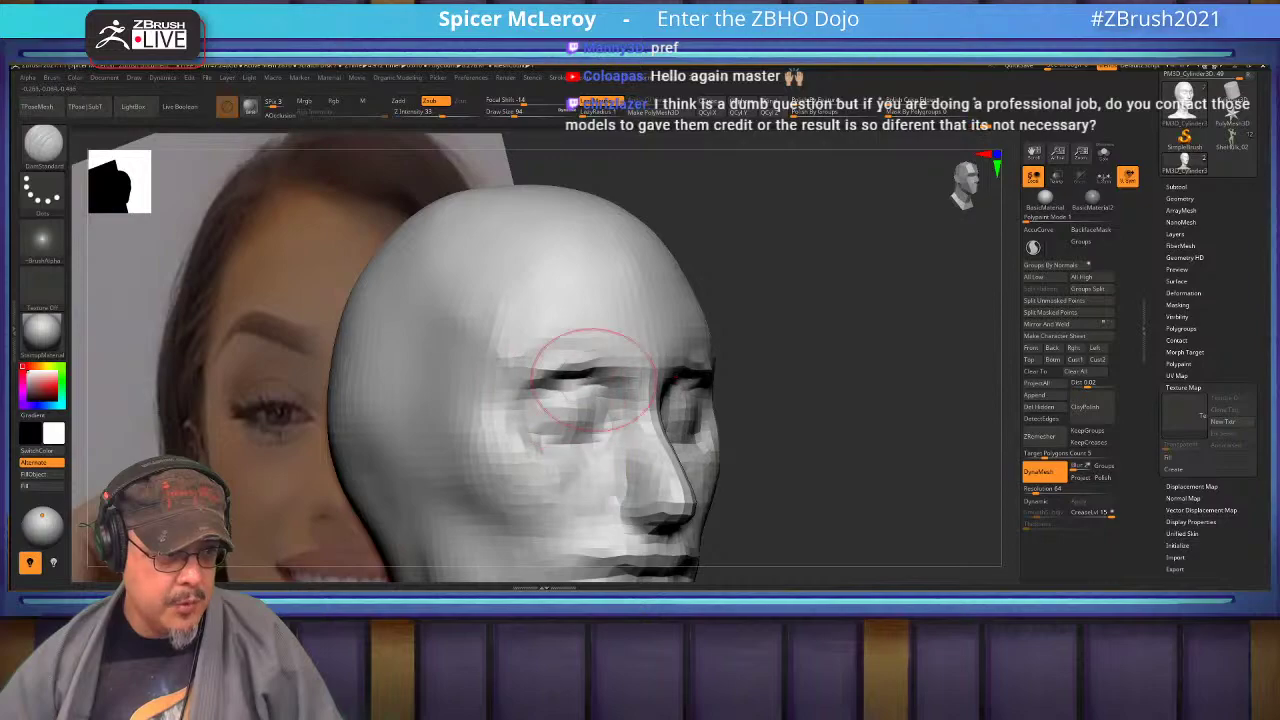
right_click_drag(848, 340, 780, 357, "shift")
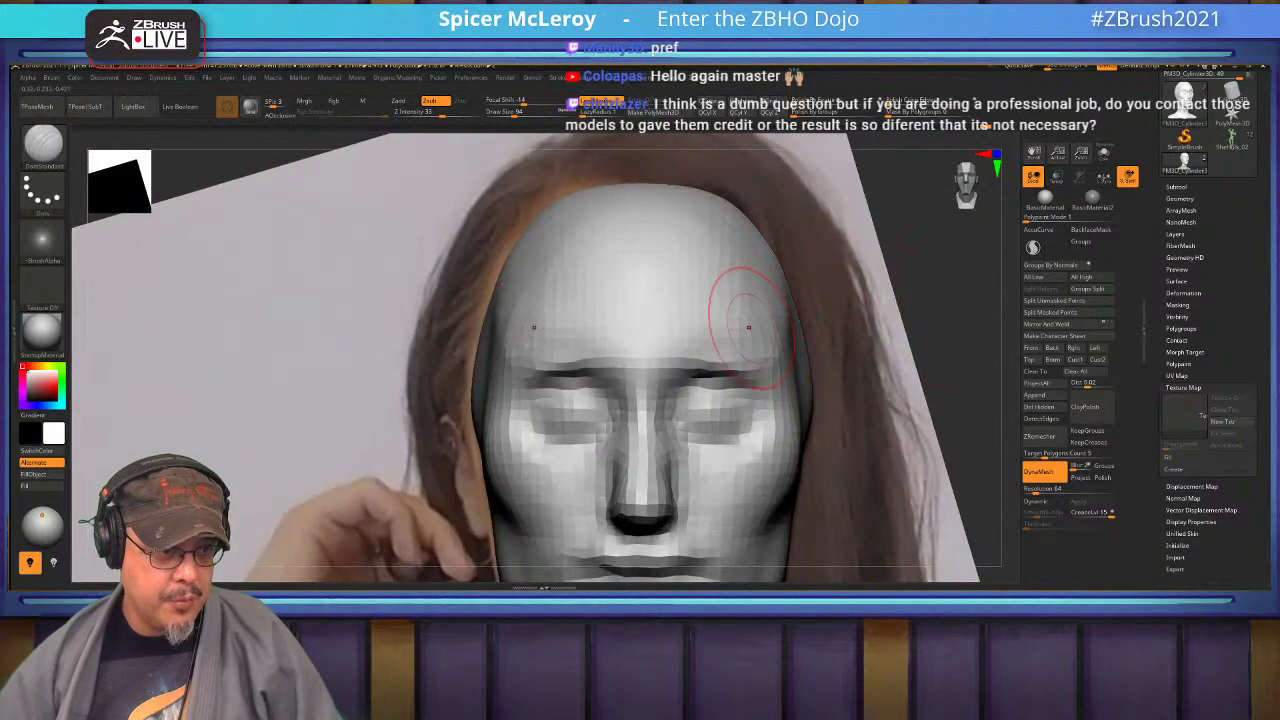
Add soft volume around the lower lip and chin with the FormSoft brush, judging the forms from above.
right_click_drag(743, 300, 617, 222)
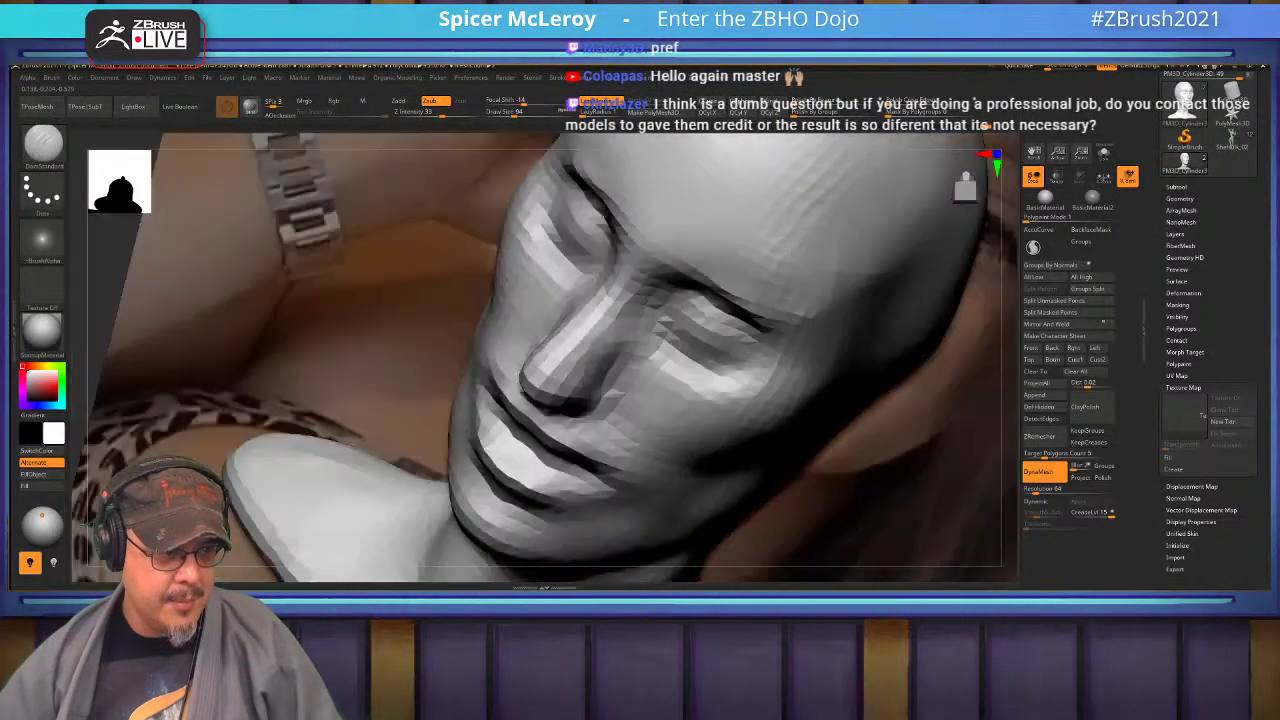
right_click_drag(620, 300, 716, 481)
key("b")
key("f")
key("s")
left_click_drag(580, 537, 590, 536)
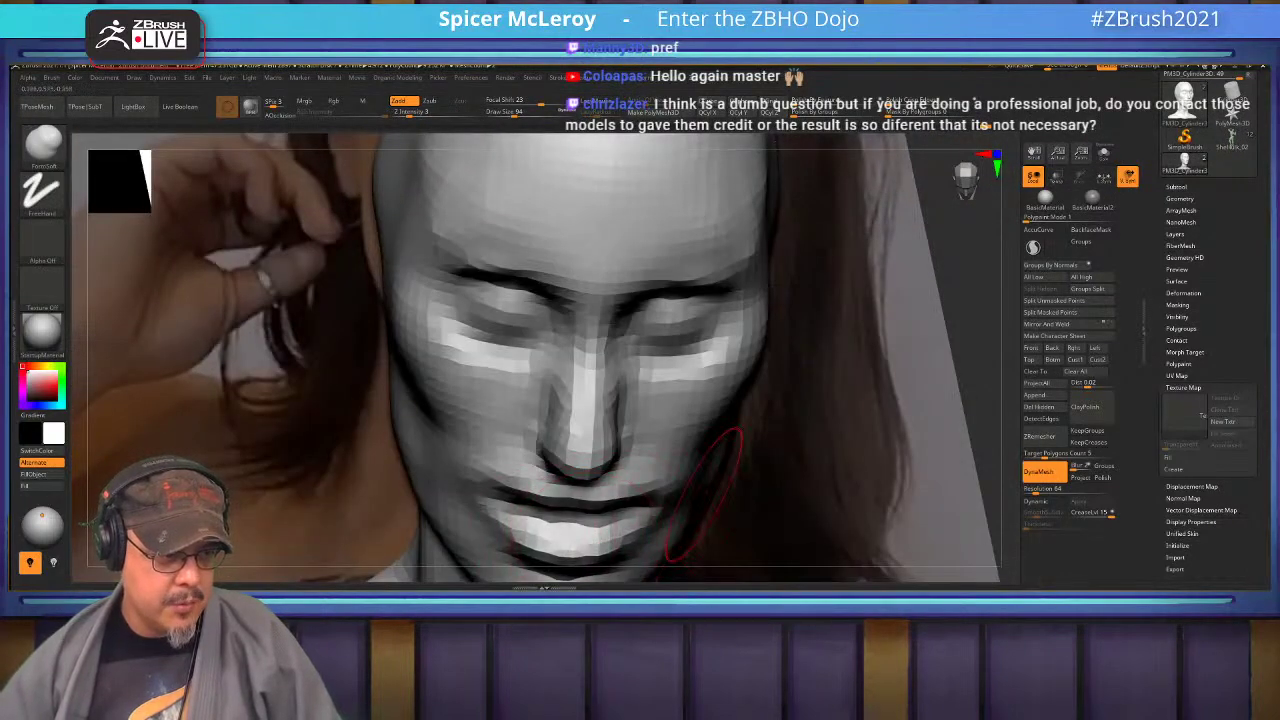
Fill out the jawline and the side of the chin with the FormSoft brush in profile view.
mouse_move(703, 495)
right_mouse_down("shift")
mouse_move(640, 490)
mouse_move(660, 490)
mouse_move(657, 357)
right_mouse_up("shift")
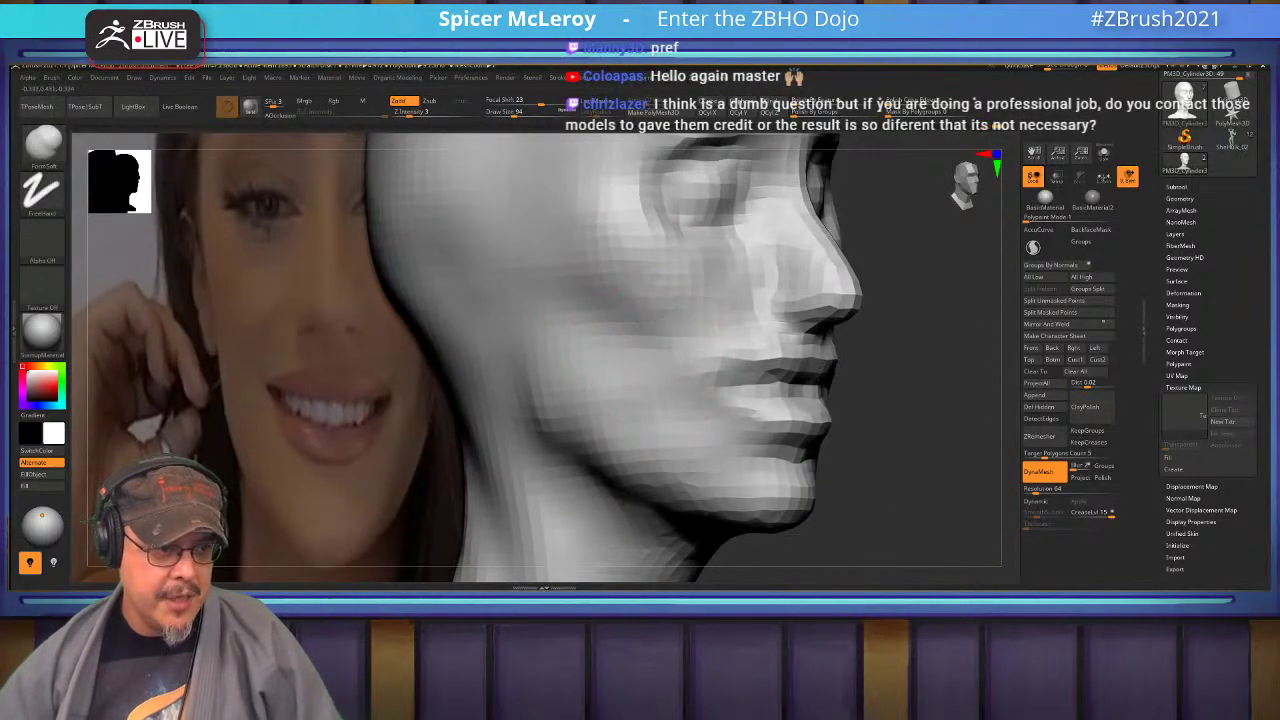
right_click_drag(848, 474, 782, 486)
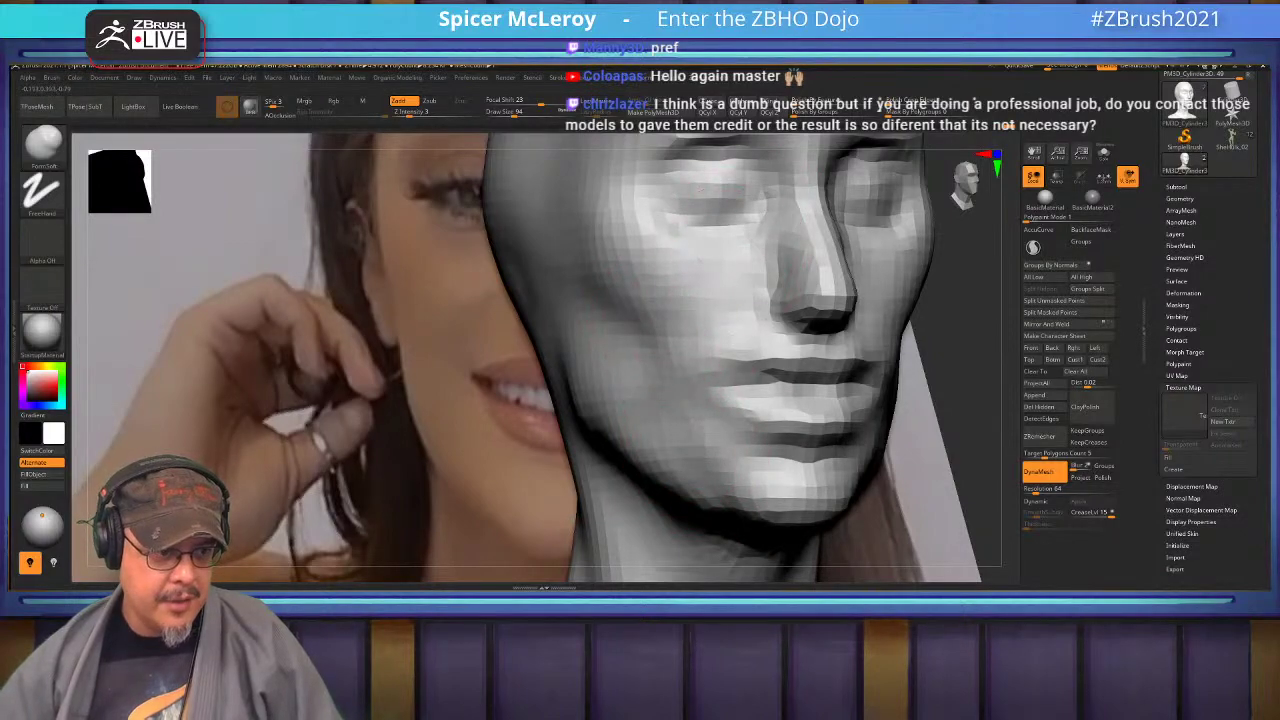
key("shift")
right_click_drag(640, 490, 694, 500)
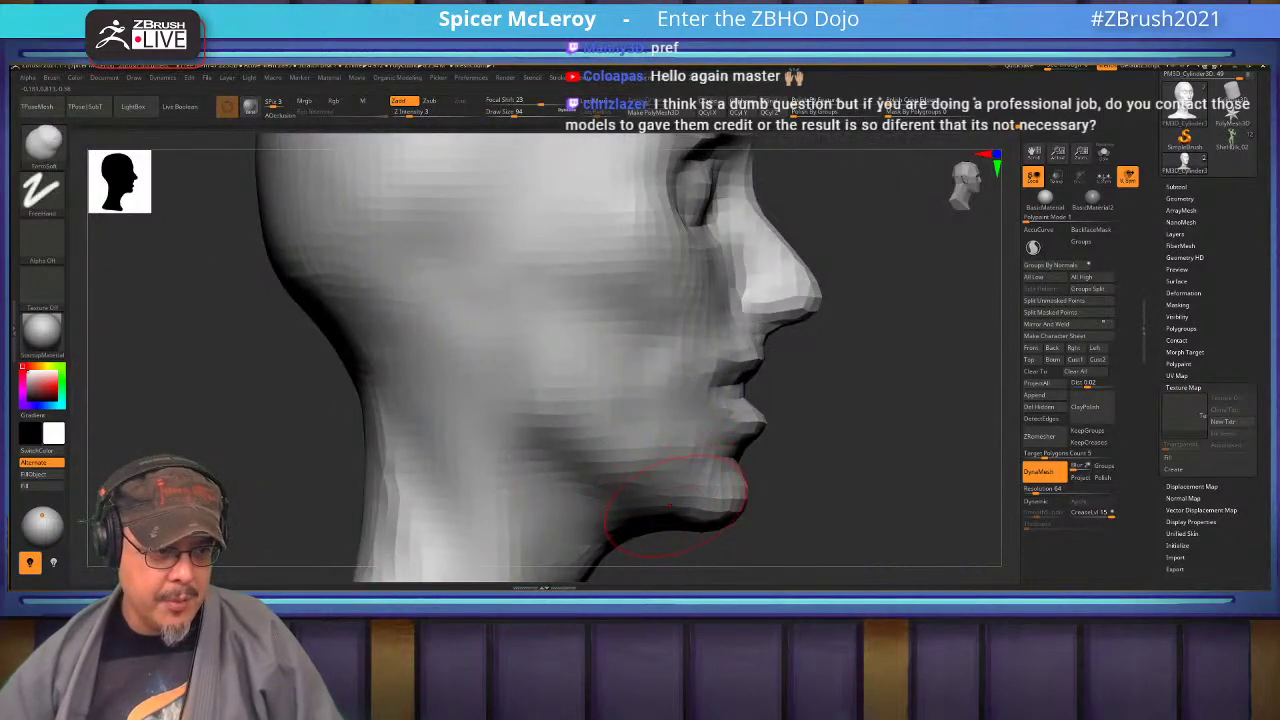
left_click_drag(685, 498, 689, 488)
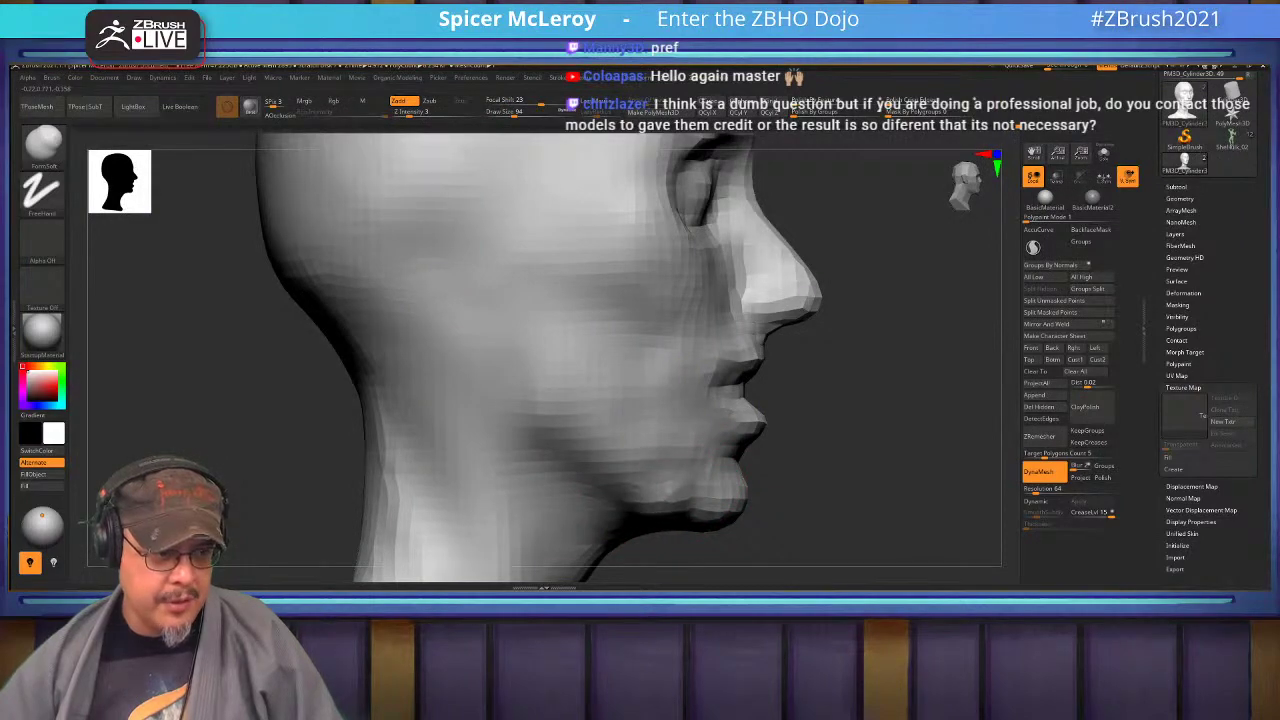
Smooth the lower cheek and jaw beside the chin, comparing the head with the photo in front view.
mouse_move(718, 478)
right_mouse_down("ctrl")
mouse_move(718, 412)
mouse_move(854, 446)
right_mouse_up("ctrl")
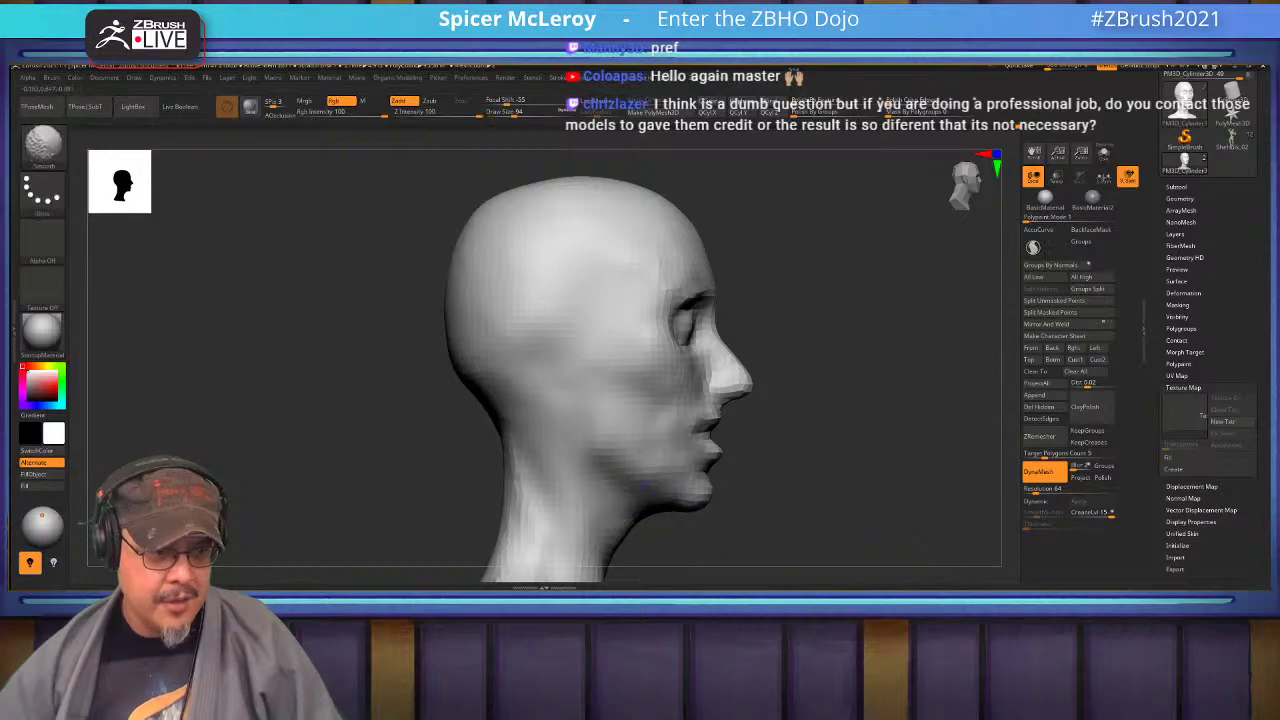
right_click_drag(706, 495, 660, 502)
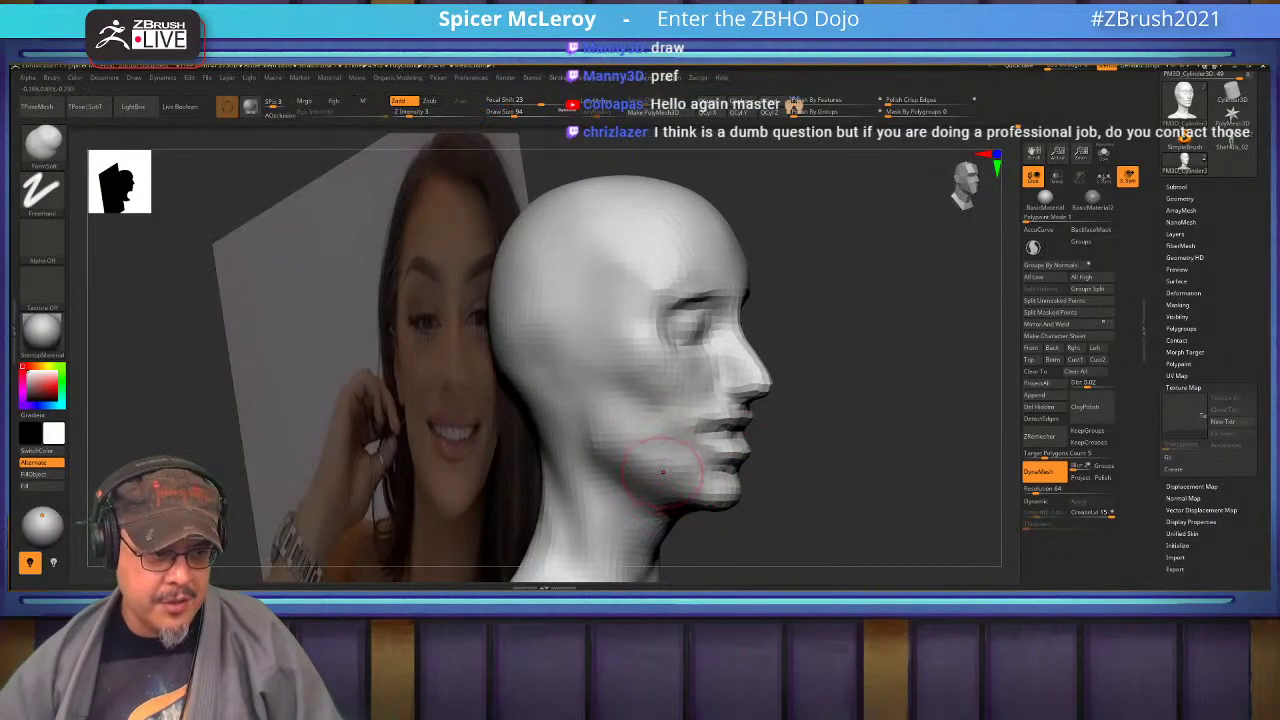
left_click_drag(663, 472, 626, 452, "shift")
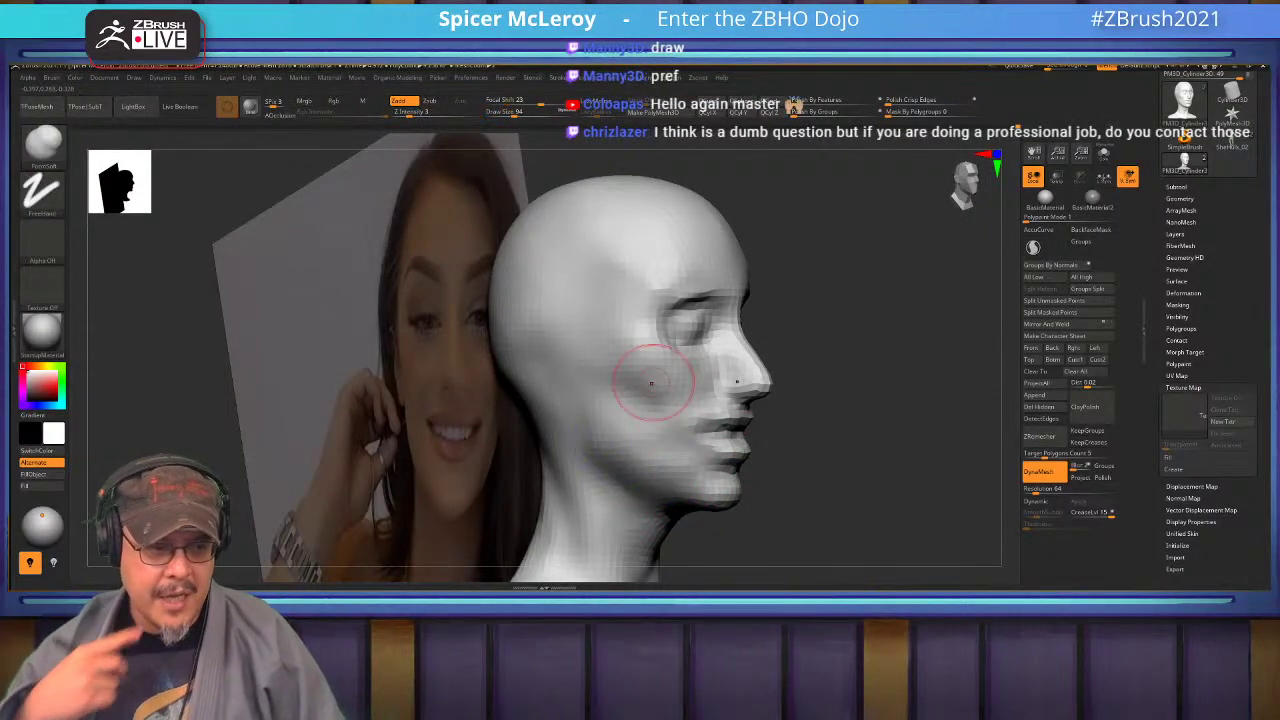
right_click_drag(728, 322, 708, 338)
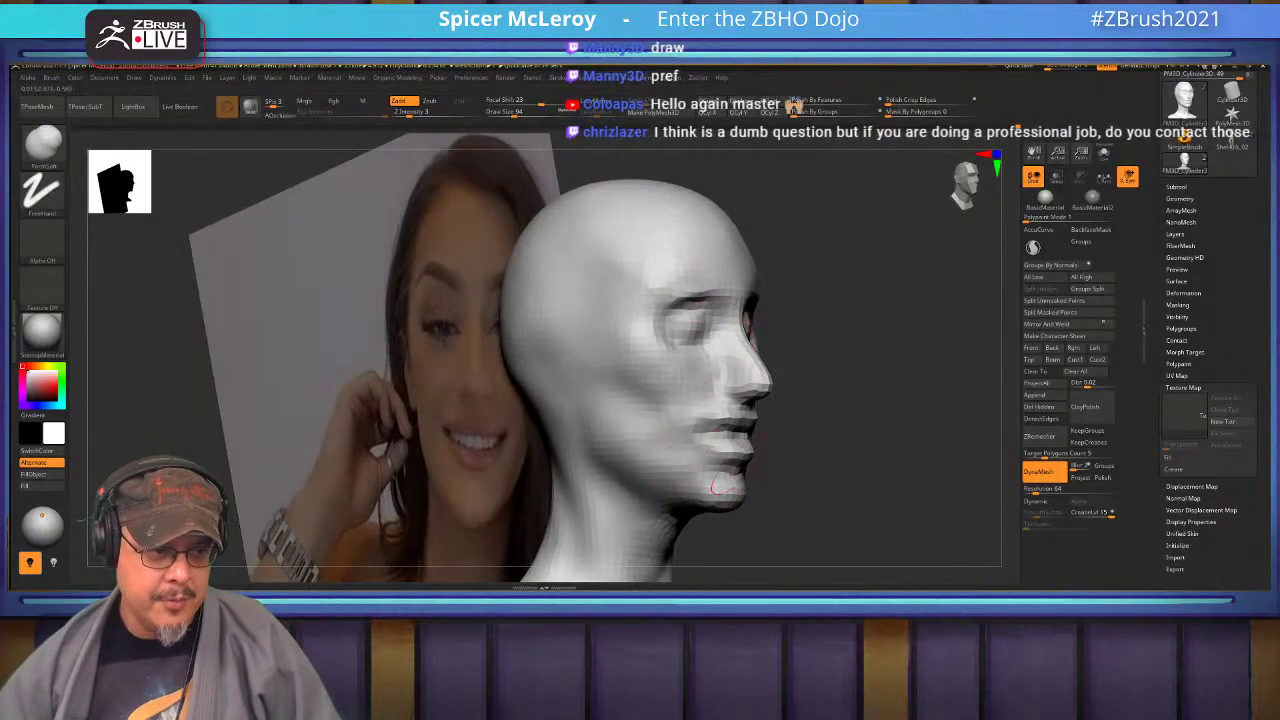
right_click_drag(720, 487, 800, 420, "shift")
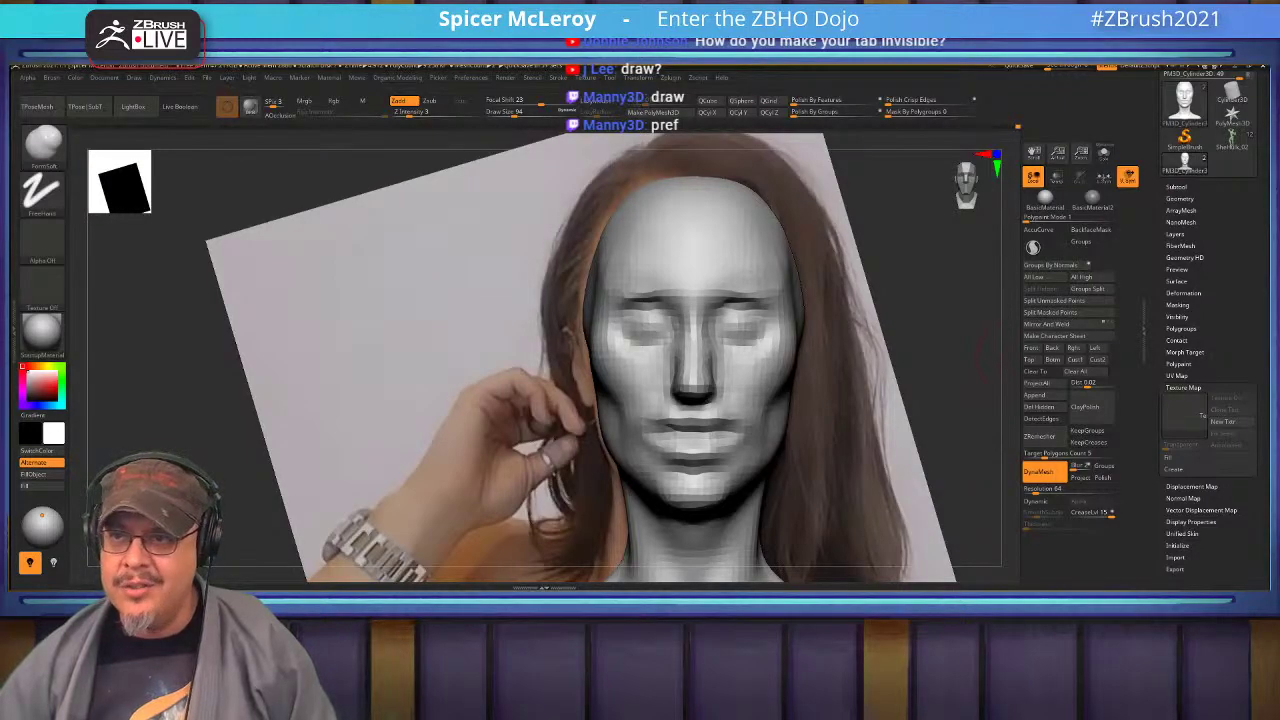
Switch to the browser, look through the ArtStation store tutorials and the prints page, and return to ZBrush.
left_click_drag(1270, 370, 580, 66)
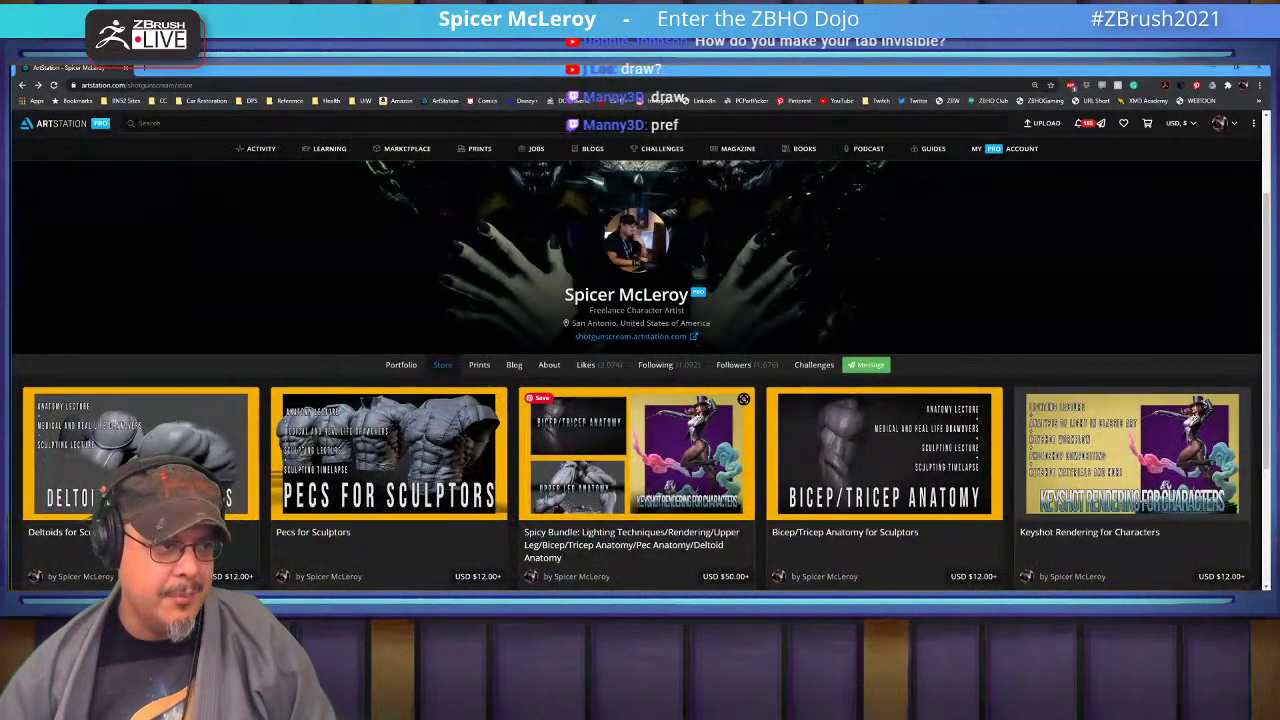
scroll(230, 380, "down", 3)
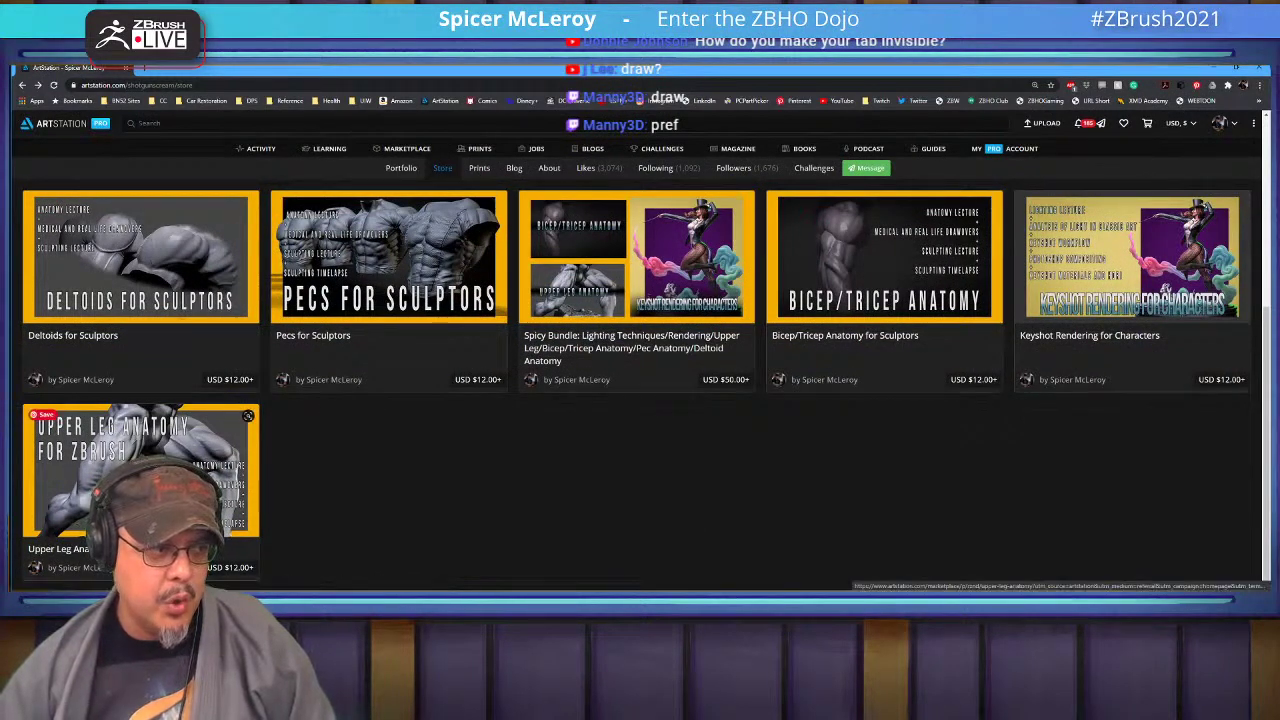
left_click(479, 167)
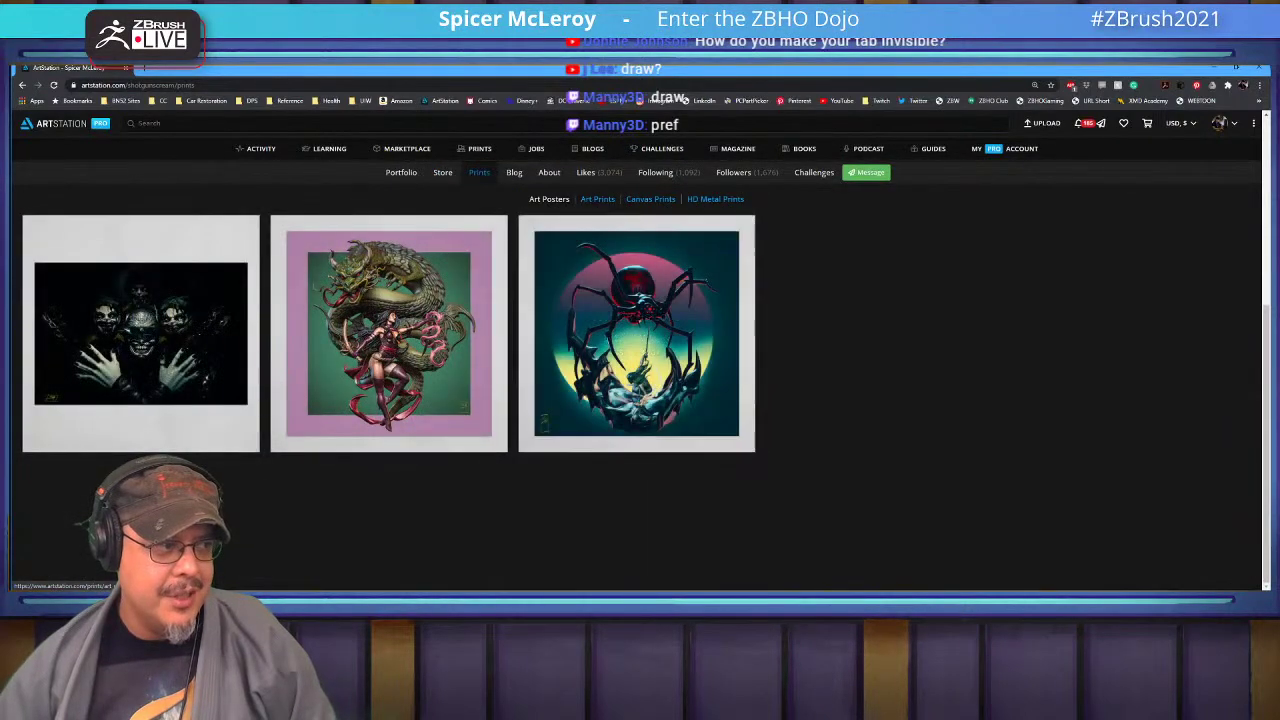
left_click(442, 172)
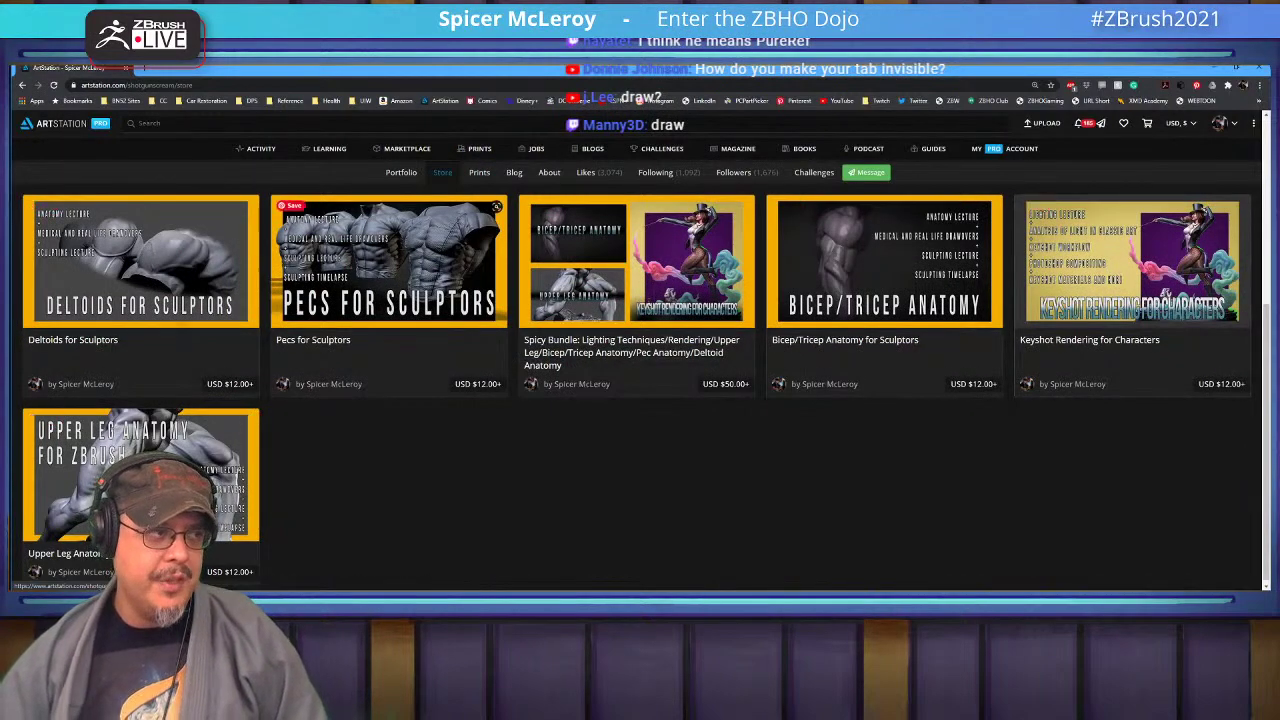
key("alt+Tab")
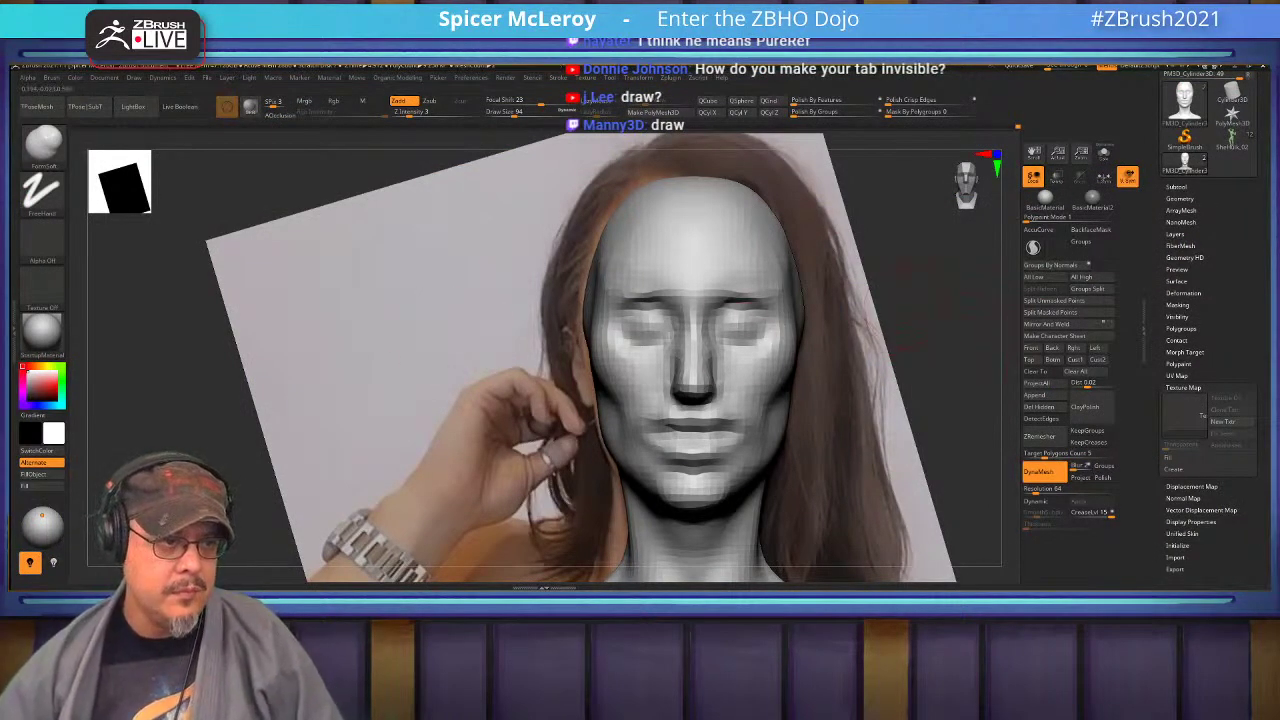
Select the DamStandard brush for the lower face and smooth the side of the nose in three-quarter view.
mouse_move(748, 326)
right_mouse_down()
mouse_move(853, 328)
mouse_move(645, 328)
mouse_move(748, 328)
mouse_move(720, 338)
mouse_move(756, 226)
right_mouse_up()
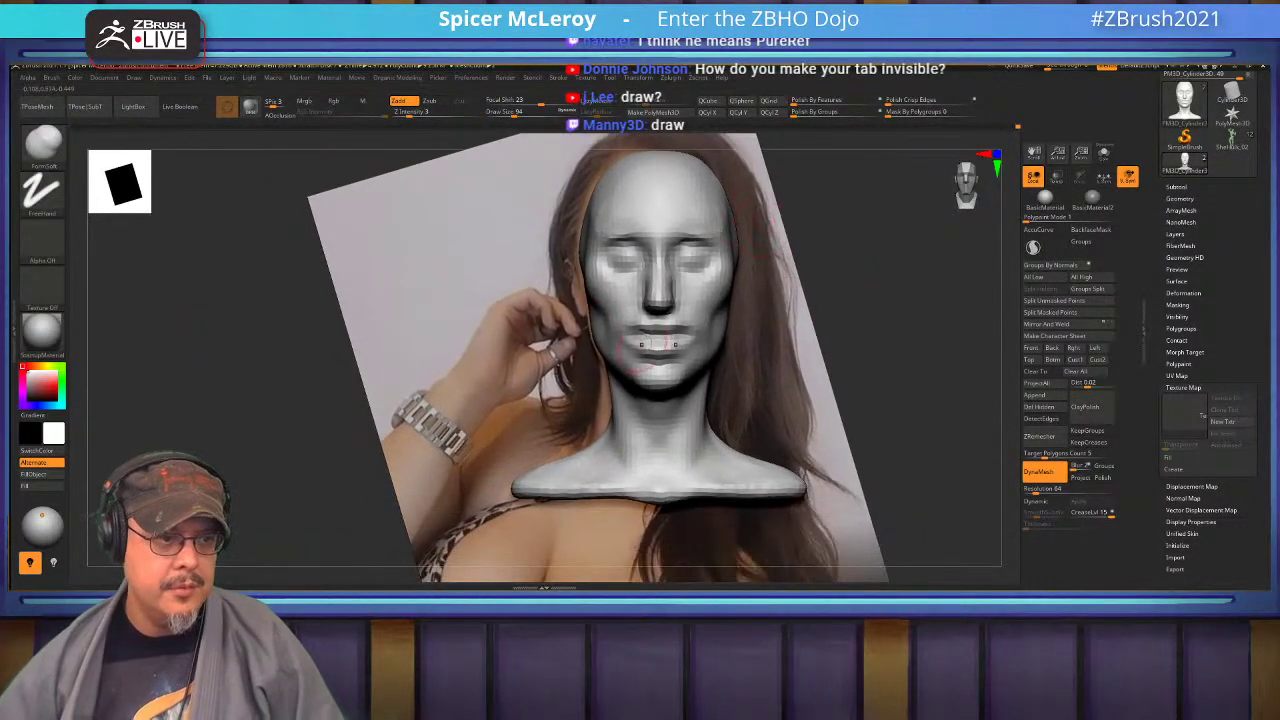
right_click_drag(641, 345, 650, 365, "ctrl")
mouse_move(650, 365)
right_mouse_down("alt")
mouse_move(655, 385)
mouse_move(700, 400)
right_mouse_up("alt")
mouse_move(700, 400)
right_mouse_down()
mouse_move(863, 387)
mouse_move(850, 282)
mouse_move(873, 327)
right_mouse_up()
key("b")
key("d")
key("s")
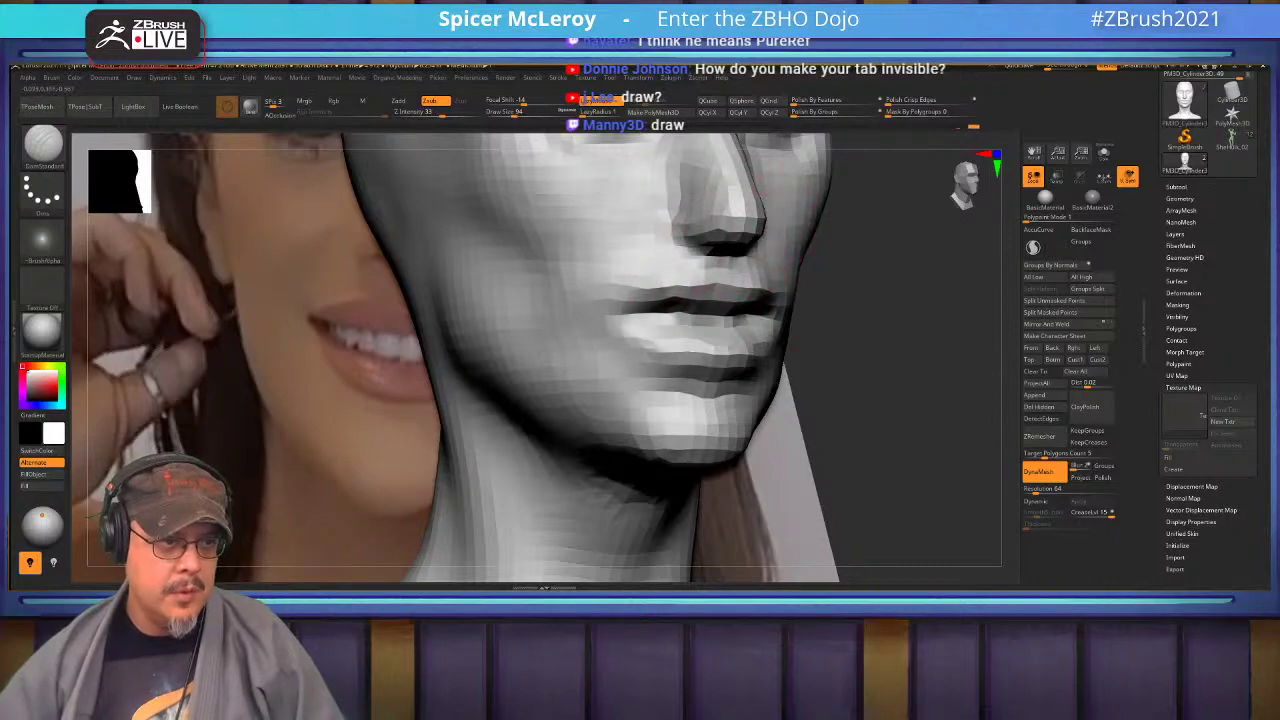
right_click_drag(860, 290, 870, 418, "alt")
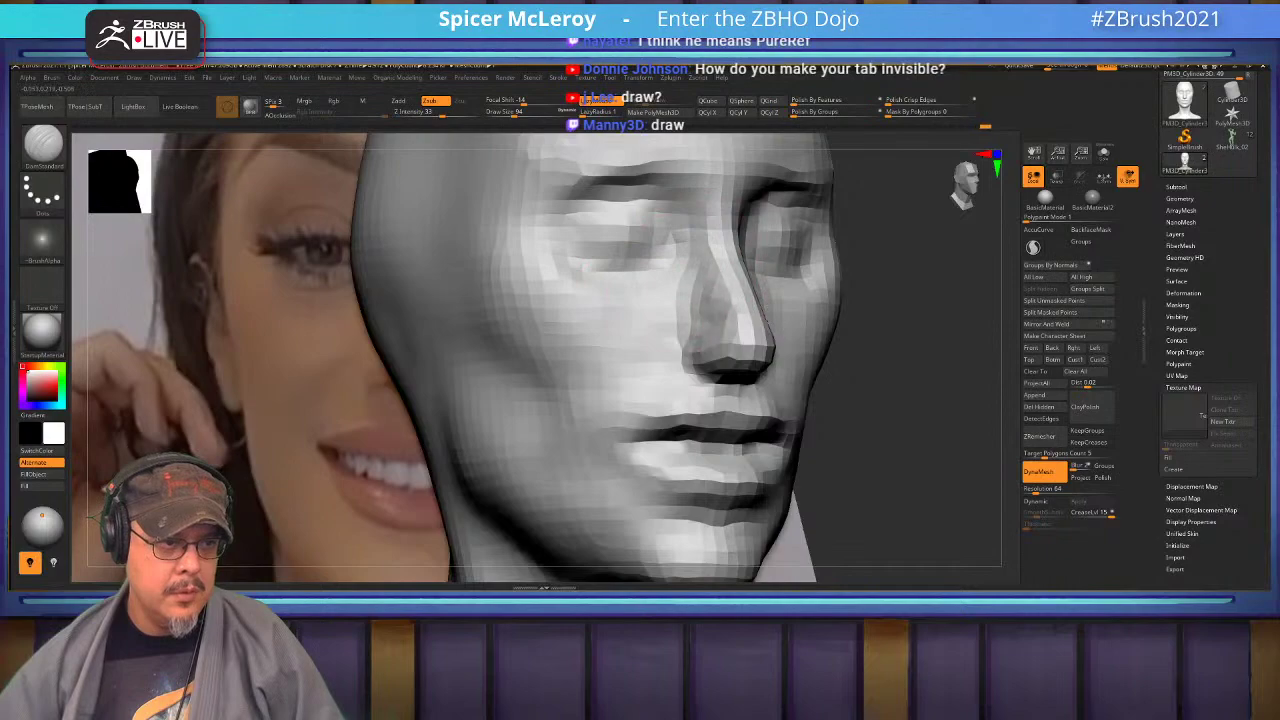
mouse_move(676, 276)
left_mouse_down("shift")
mouse_move(712, 338)
mouse_move(702, 294)
left_mouse_up("shift")
Round out the side of the nose above the nostril with the FormSoft brush, checking it from the opposite side.
key("b")
key("f")
key("s")
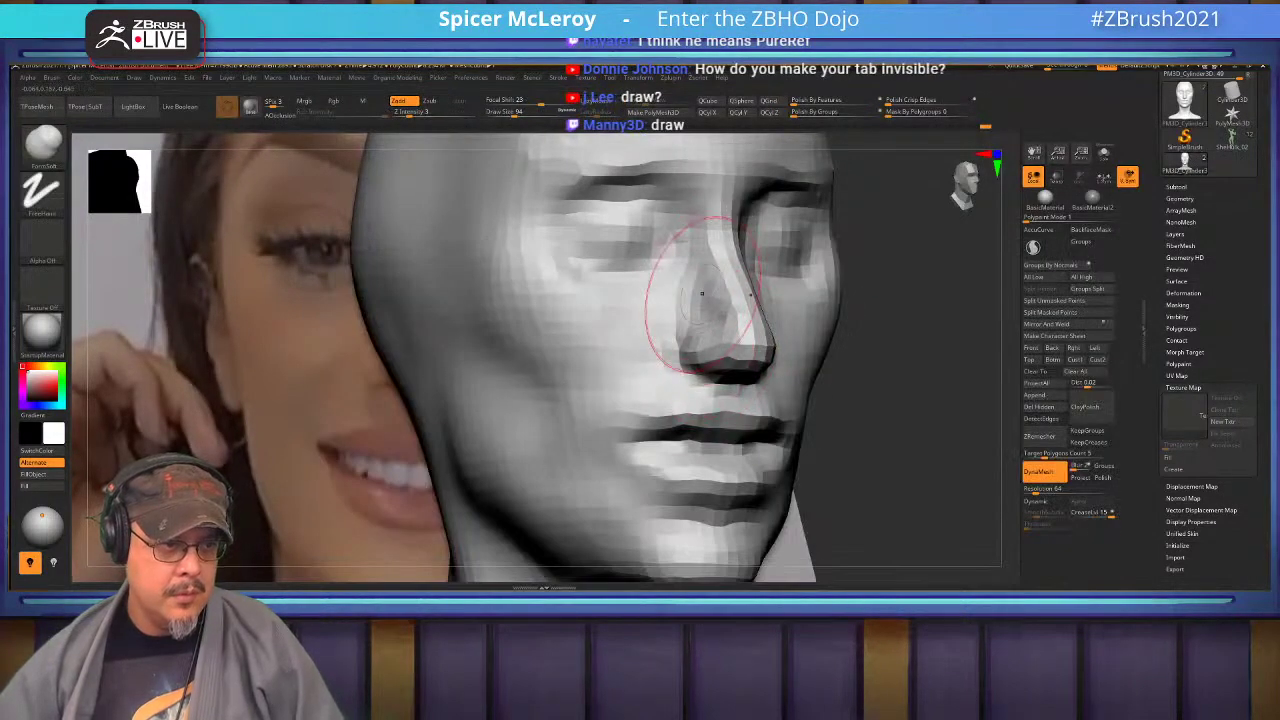
left_click_drag(905, 300, 722, 292)
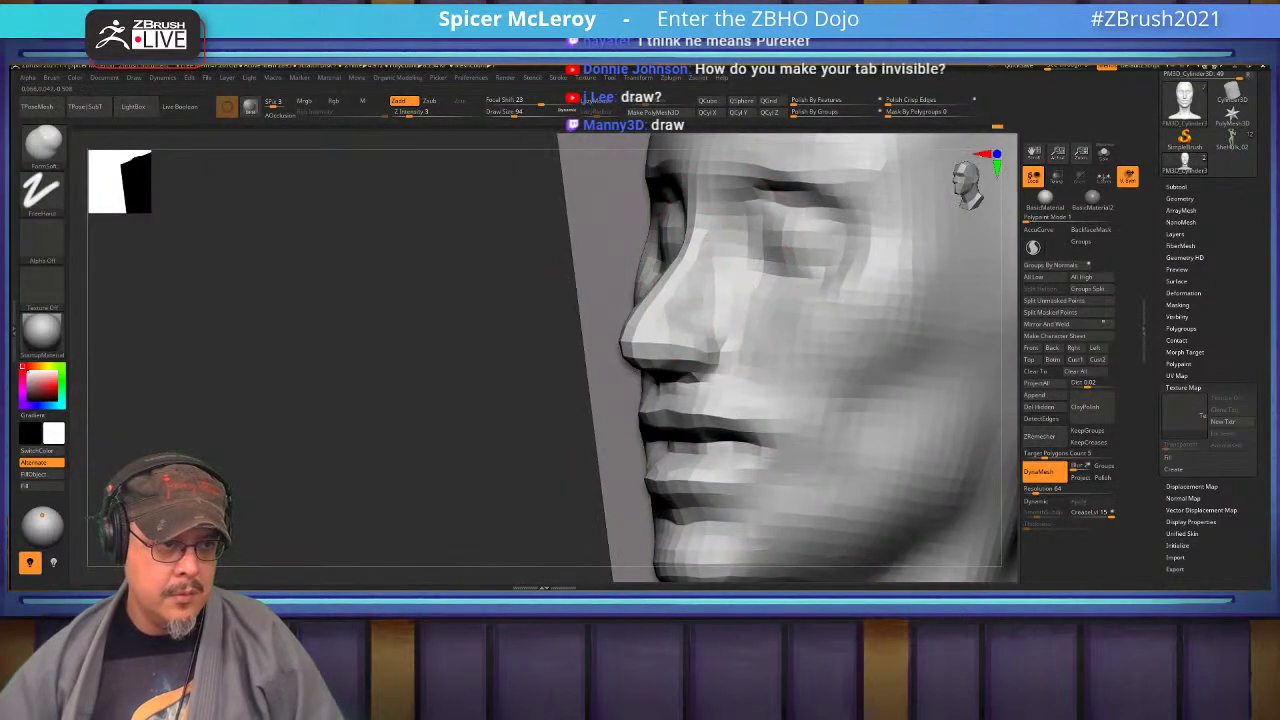
Build up the area beside the mouth corner and lower cheek with the ClayBuildup brush.
key("b")
key("c")
key("b")
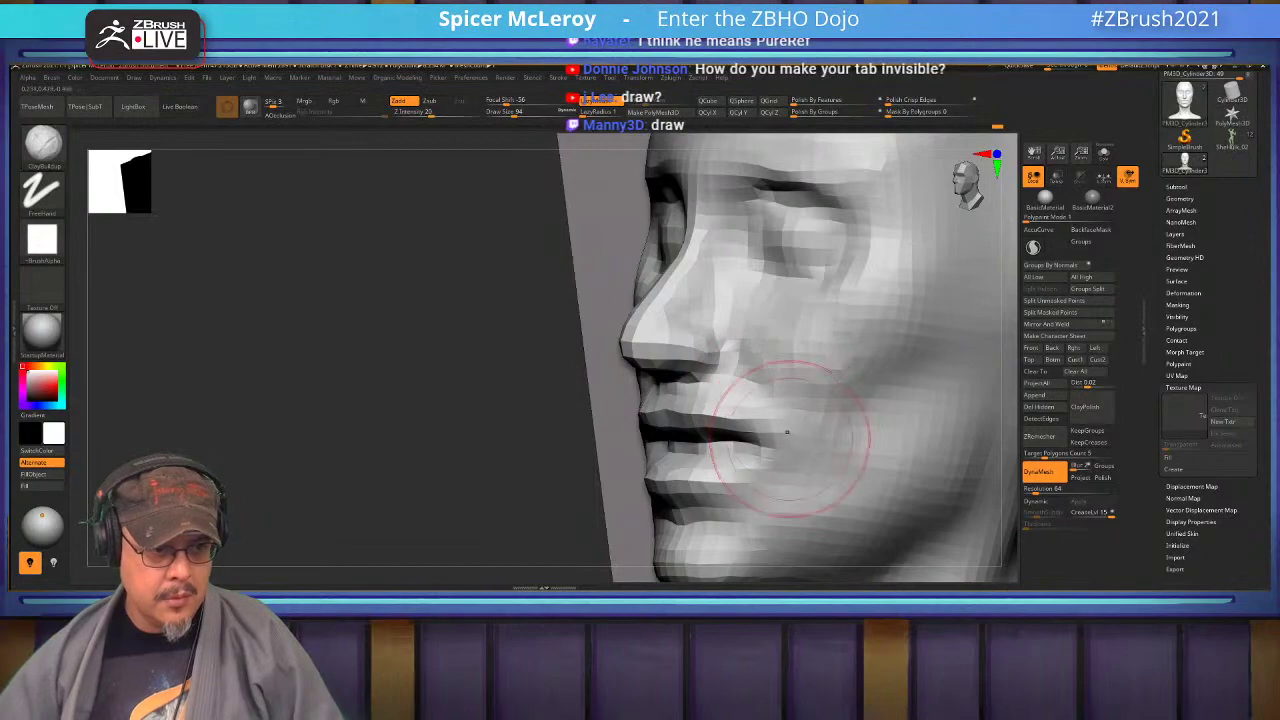
mouse_move(787, 432)
right_mouse_down()
mouse_move(836, 430)
mouse_move(823, 437)
right_mouse_up()
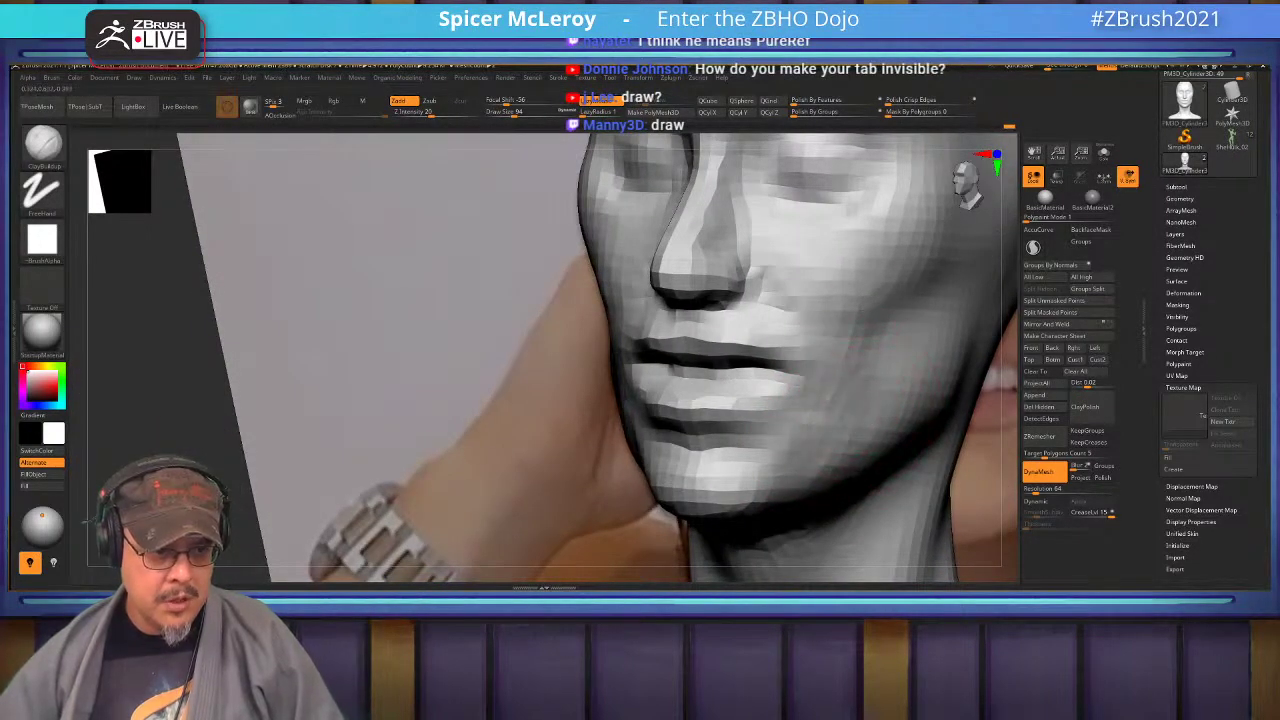
mouse_move(822, 432)
left_mouse_down()
mouse_move(802, 473)
mouse_move(858, 430)
left_mouse_up()
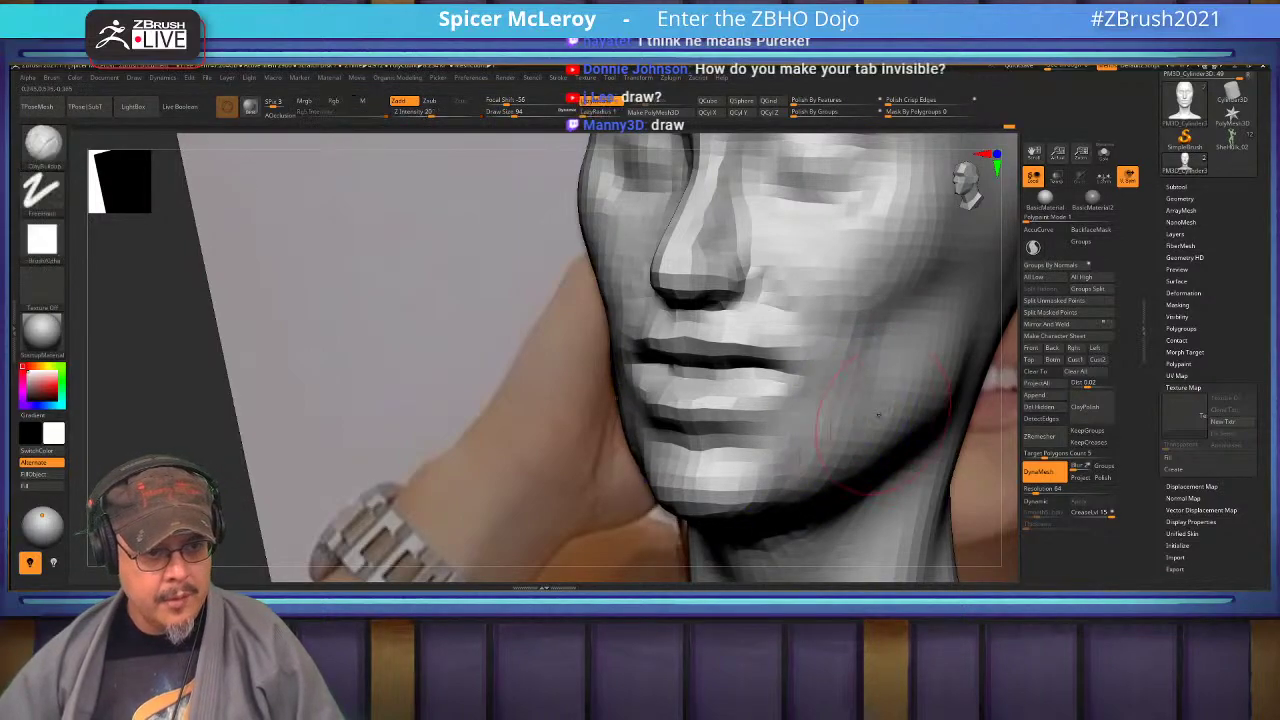
Check the whole head against the photo in front and three-quarter views, and set the DynaMesh resolution to 128.
right_click_drag(963, 374, 833, 424, "alt")
right_click_drag(737, 457, 785, 452)
key("f")
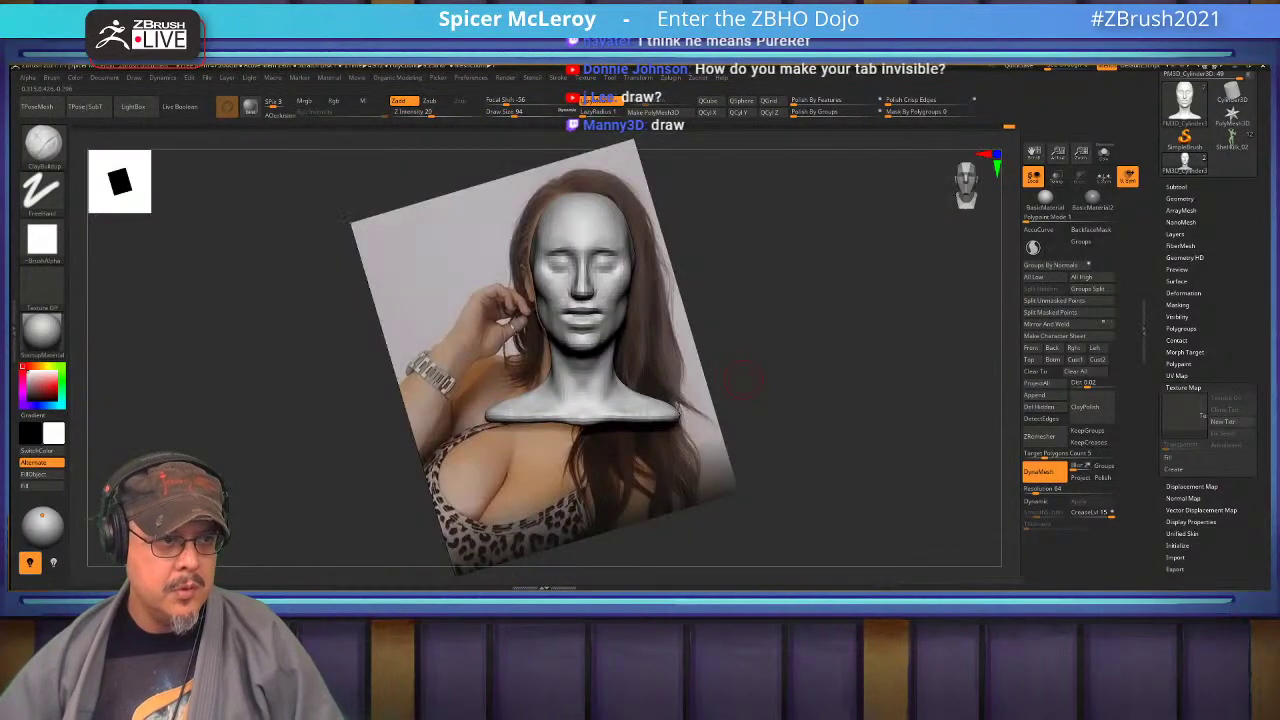
right_click_drag(745, 380, 910, 430)
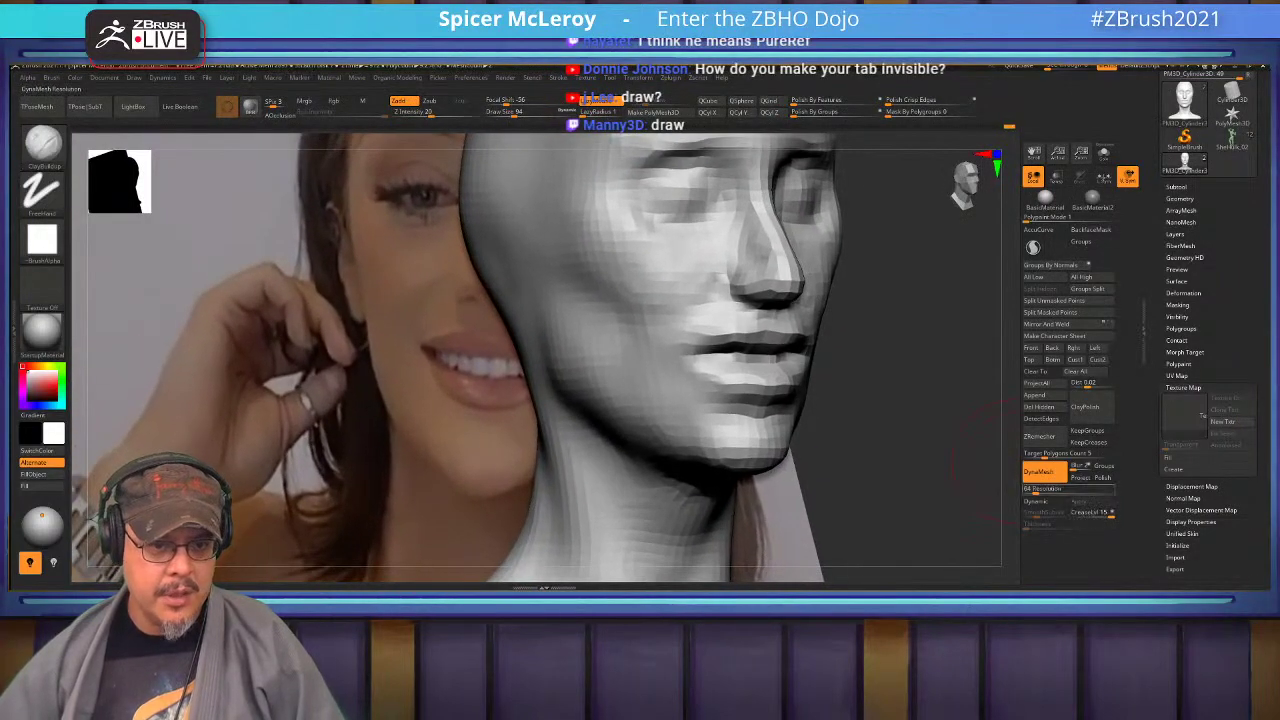
left_click(1046, 489)
type("128")
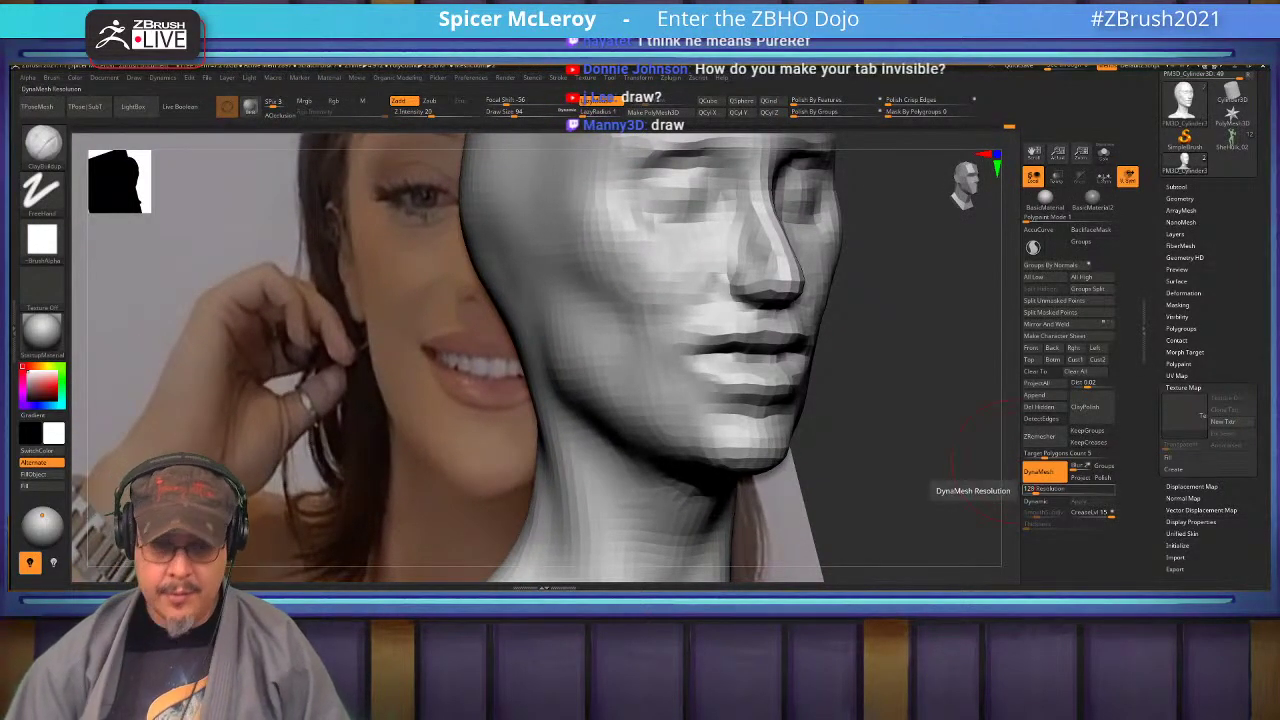
Remesh the head with DynaMesh at a resolution of 128.
key("Return")
left_click_drag(895, 328, 925, 360, "ctrl")
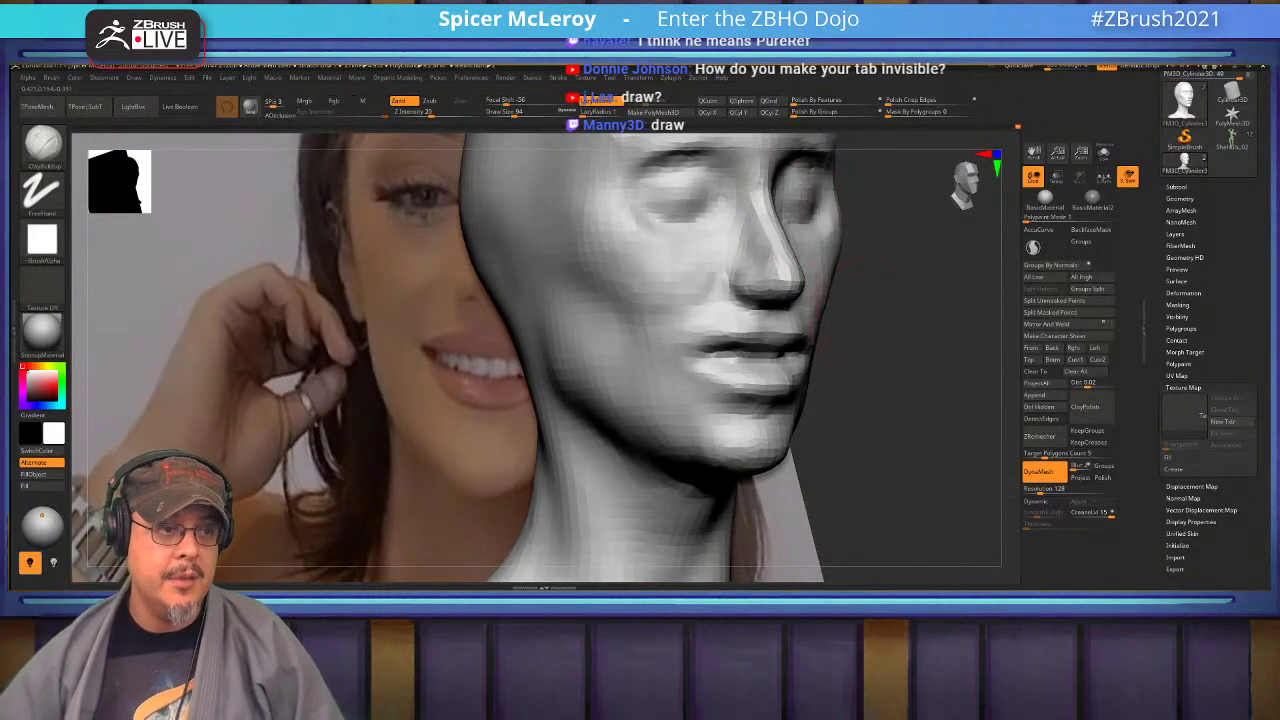
right_click_drag(900, 335, 905, 390, "alt")
right_click_drag(905, 390, 905, 405, "ctrl")
right_click_drag(905, 350, 938, 428)
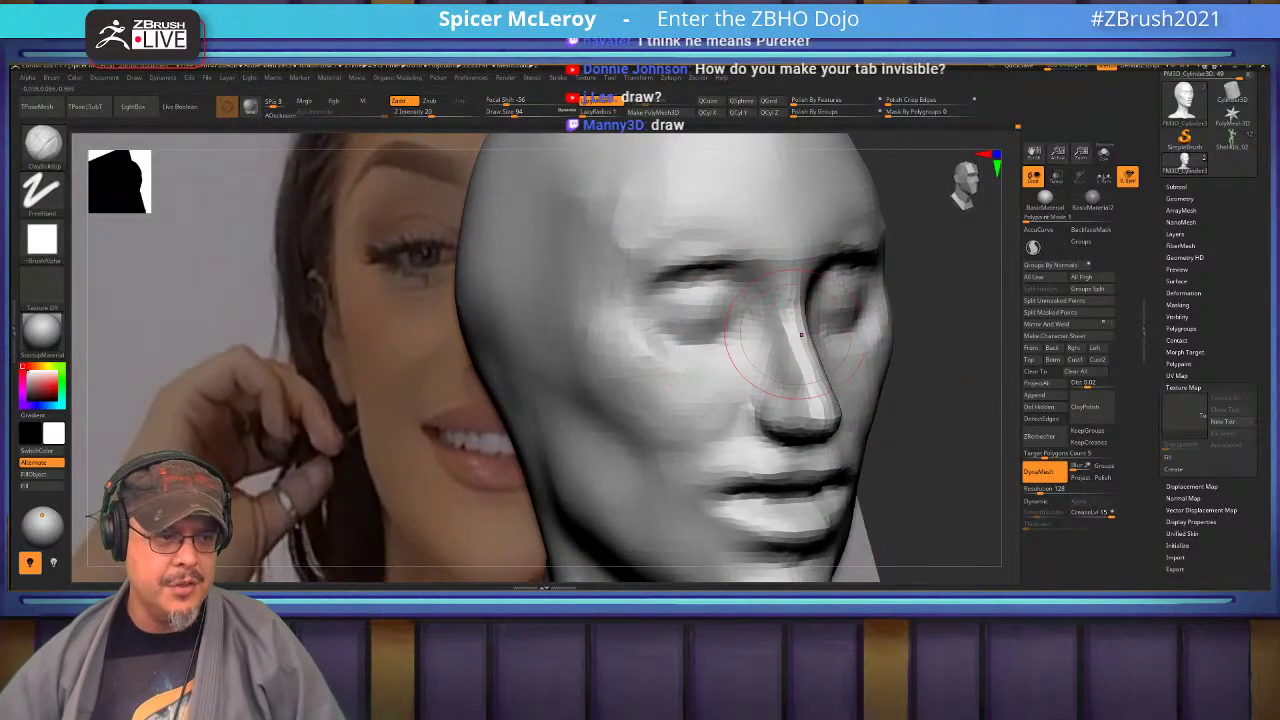
Carve the outer corner of the eye socket with the DamStandard brush.
mouse_move(932, 362)
right_mouse_down()
mouse_move(922, 335)
mouse_move(840, 345)
right_mouse_up()
key("b")
key("d")
key("s")
mouse_move(709, 285)
right_mouse_down()
mouse_move(732, 290)
mouse_move(785, 262)
right_mouse_up()
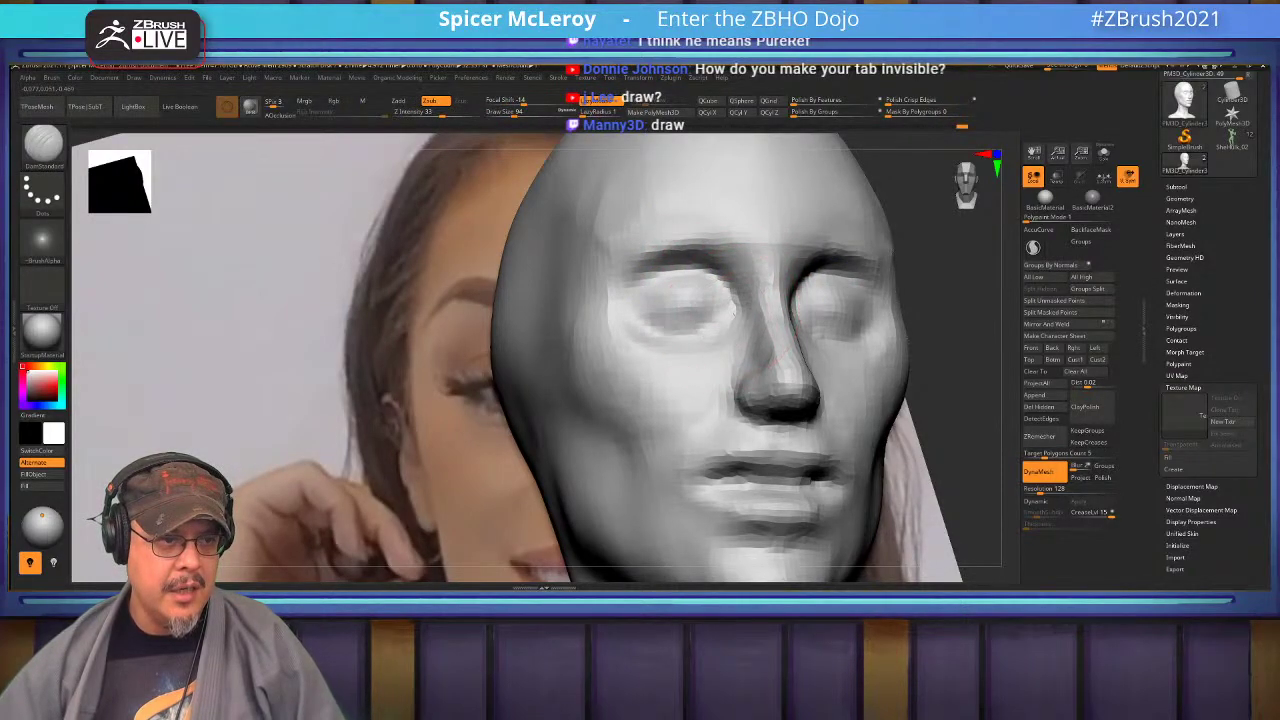
mouse_move(645, 302)
left_mouse_down()
mouse_move(633, 309)
mouse_move(626, 273)
mouse_move(620, 311)
left_mouse_up()
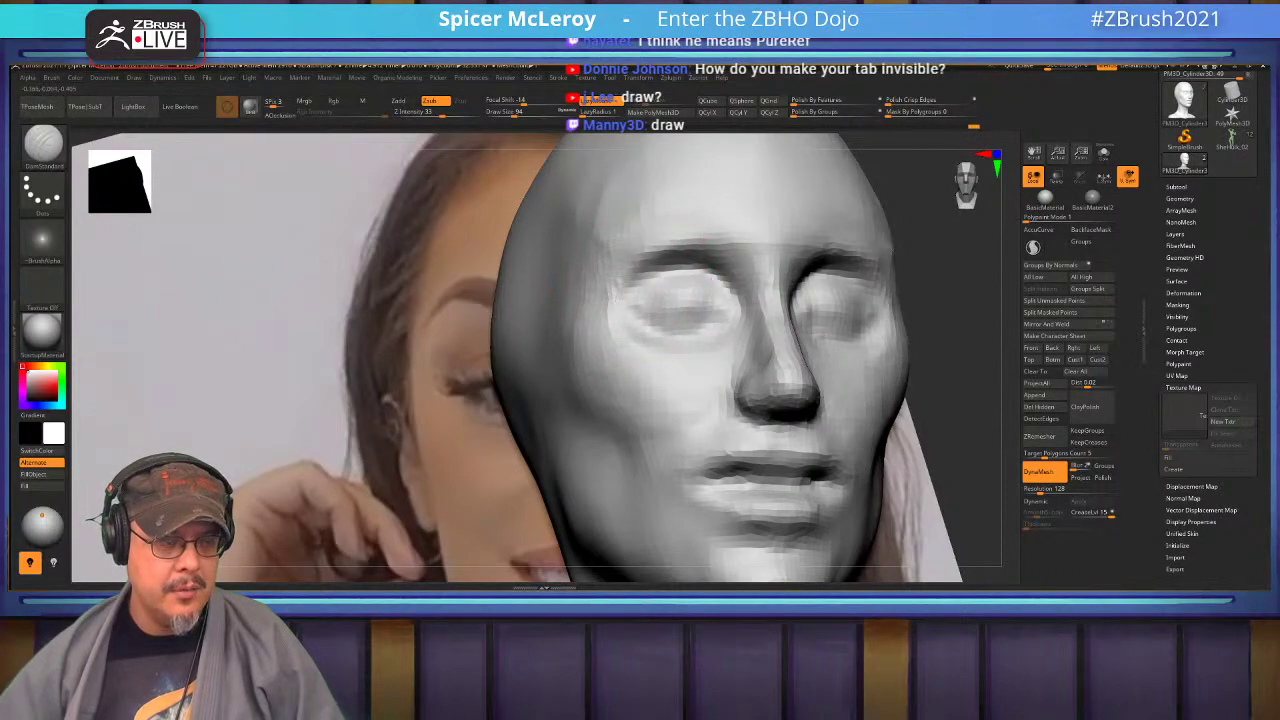
Build up the area beneath the eye with the ClayBuildup brush.
right_click_drag(620, 311, 643, 346)
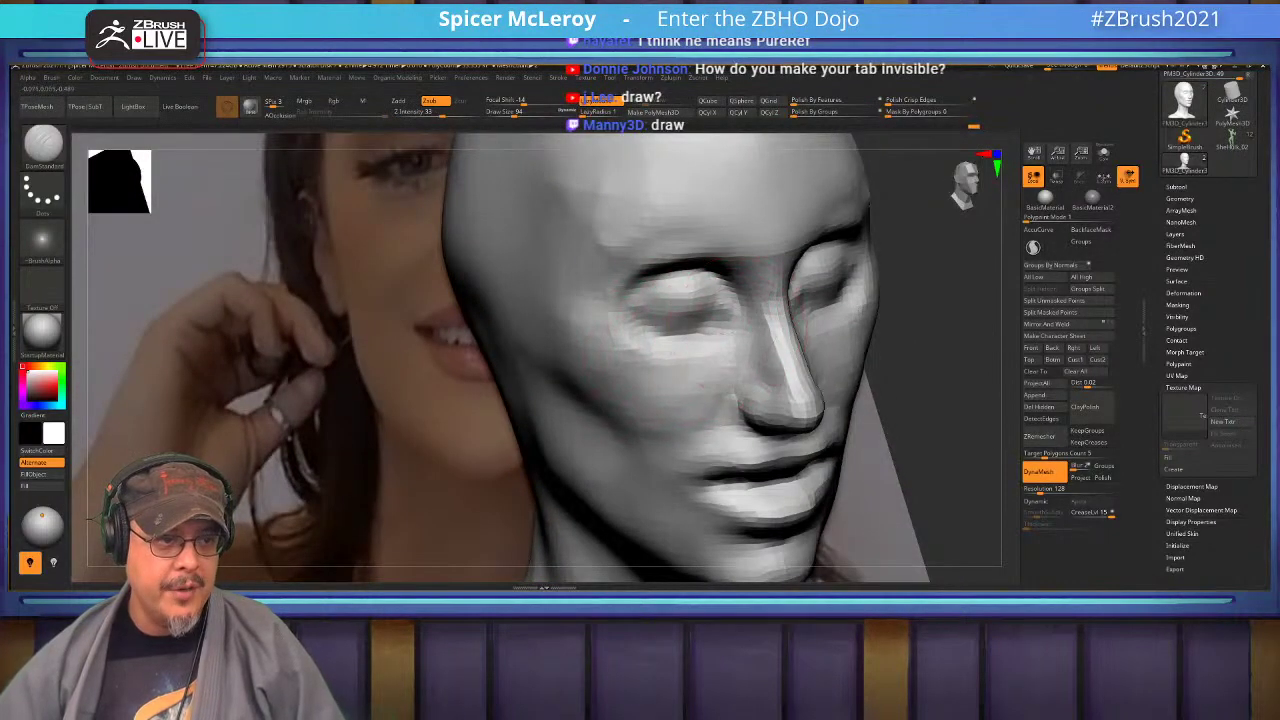
key("b")
key("b")
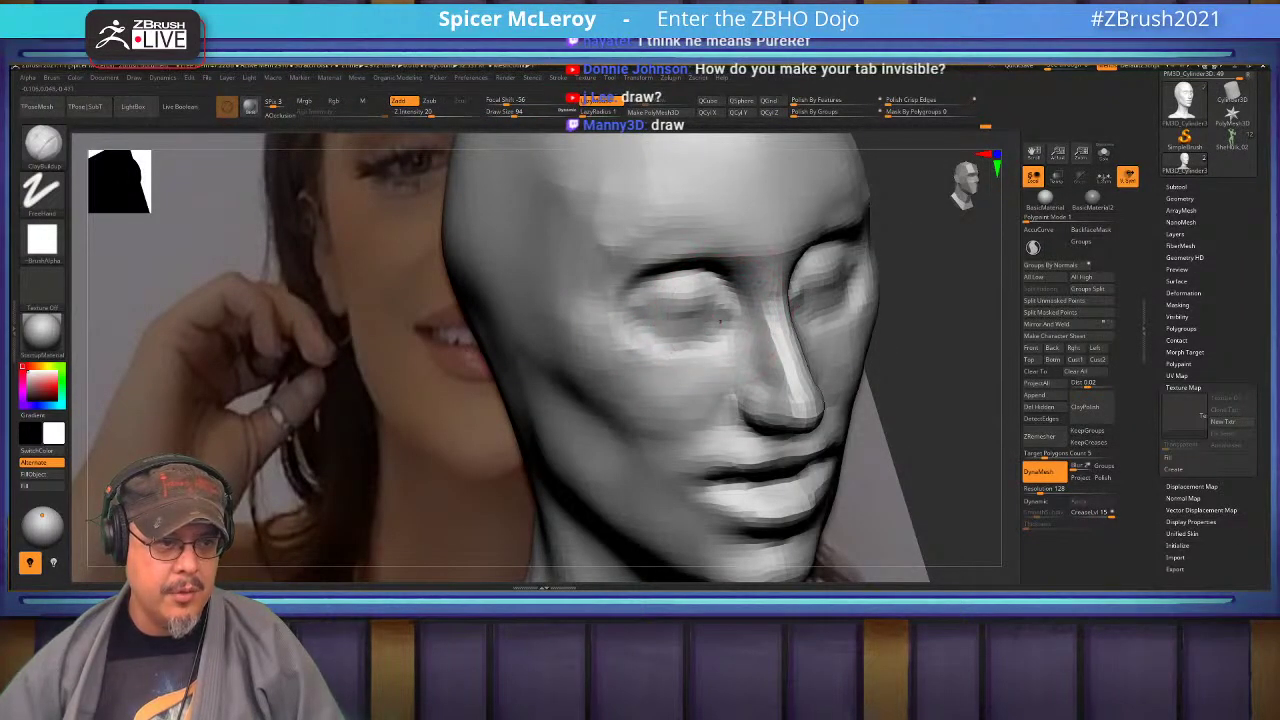
left_click_drag(737, 340, 660, 350)
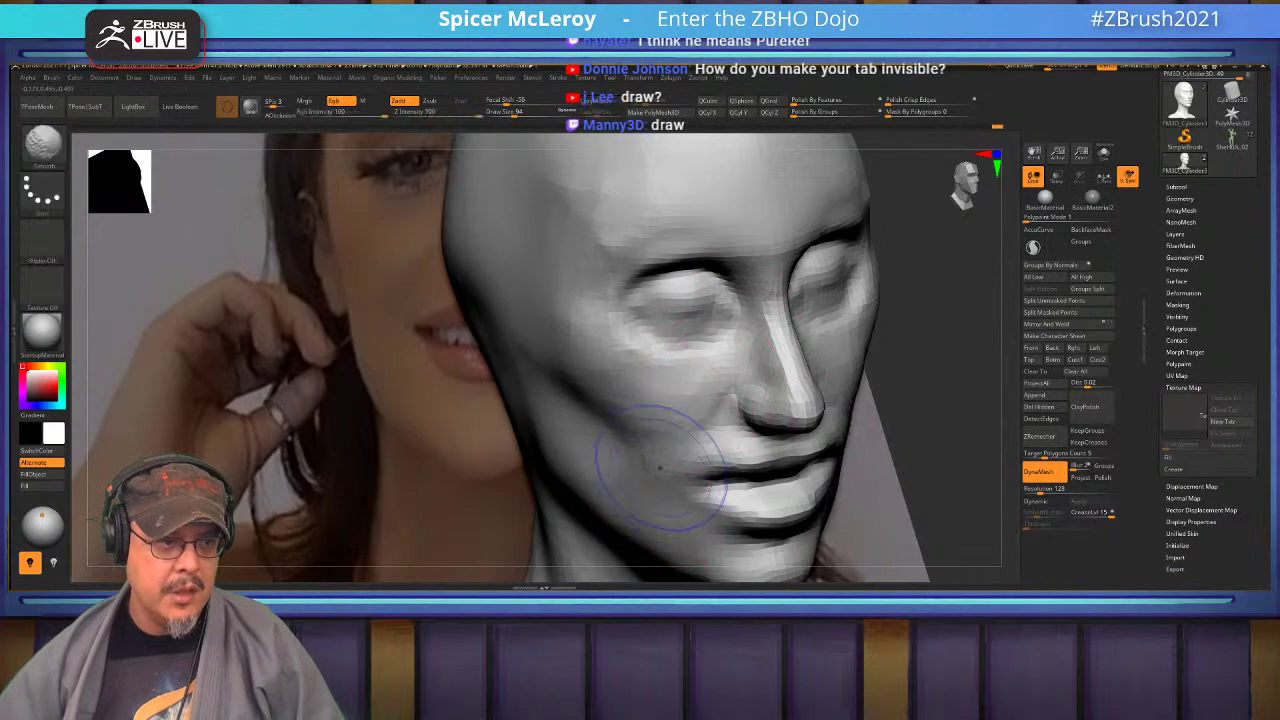
Carve the creases at the mouth corners with the DamStandard brush and smooth the upper lip.
key("b")
key("d")
key("s")
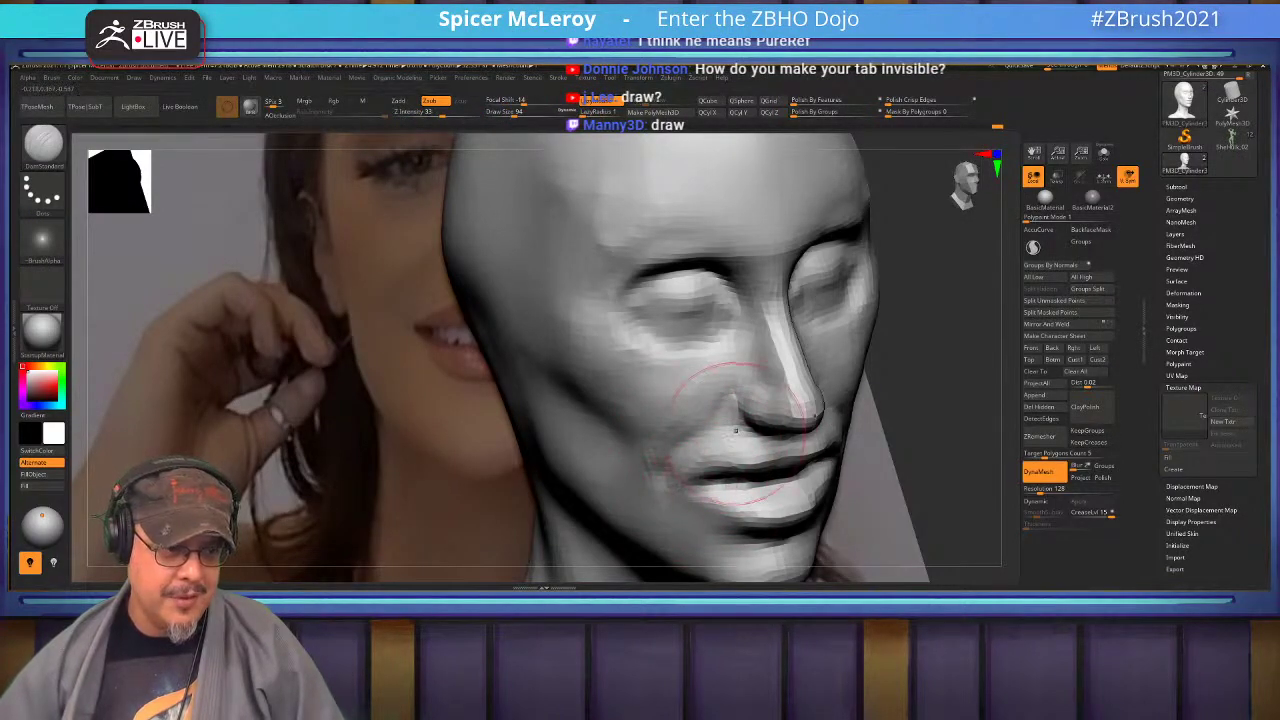
right_click_drag(733, 435, 728, 330)
mouse_move(682, 466)
right_mouse_down("alt")
mouse_move(738, 396)
mouse_move(714, 394)
right_mouse_up("alt")
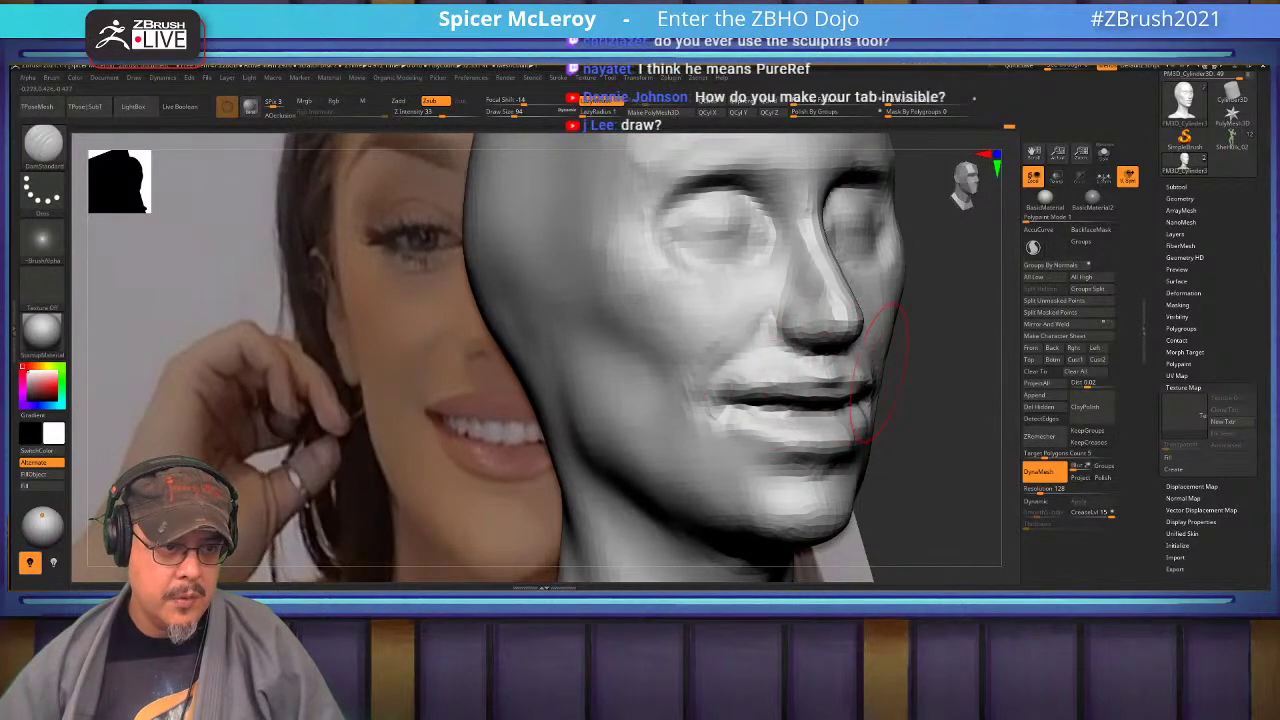
left_click_drag(794, 395, 806, 402, "shift")
Soften and fill out the forms of the lips and mouth corners with the FormSoft brush.
left_click_drag(945, 430, 944, 360)
key("b")
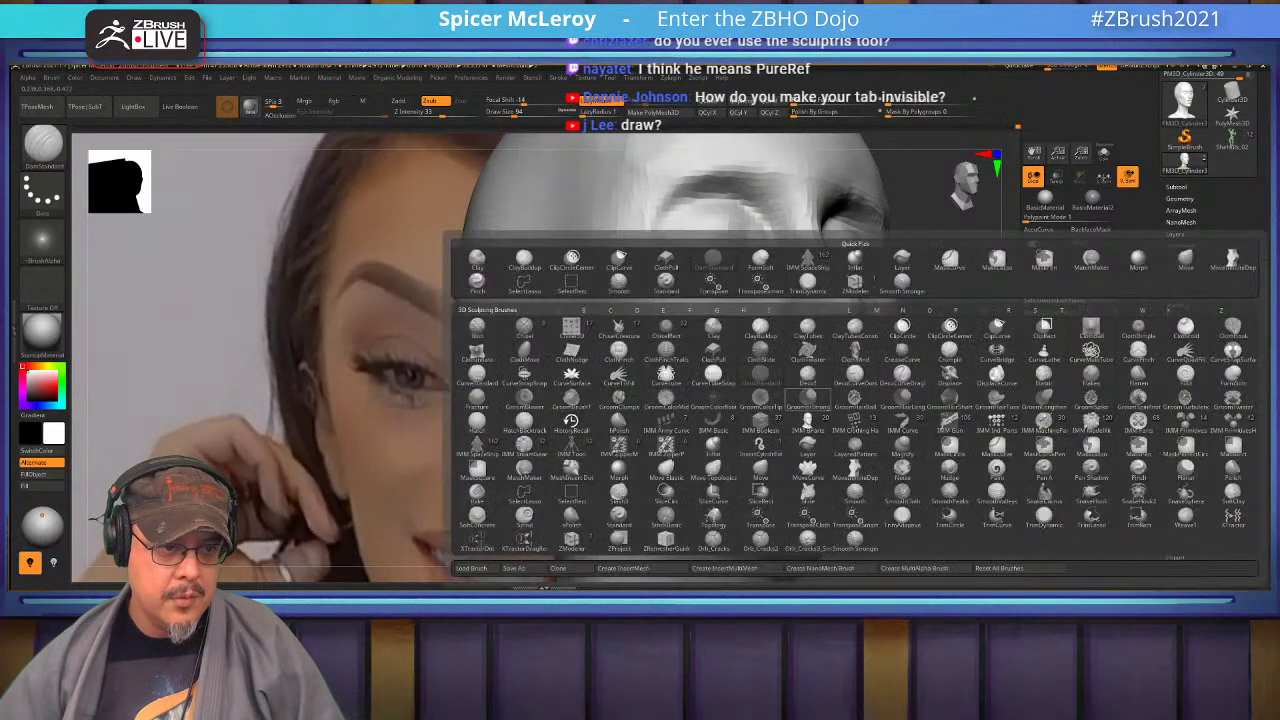
key("f")
key("s")
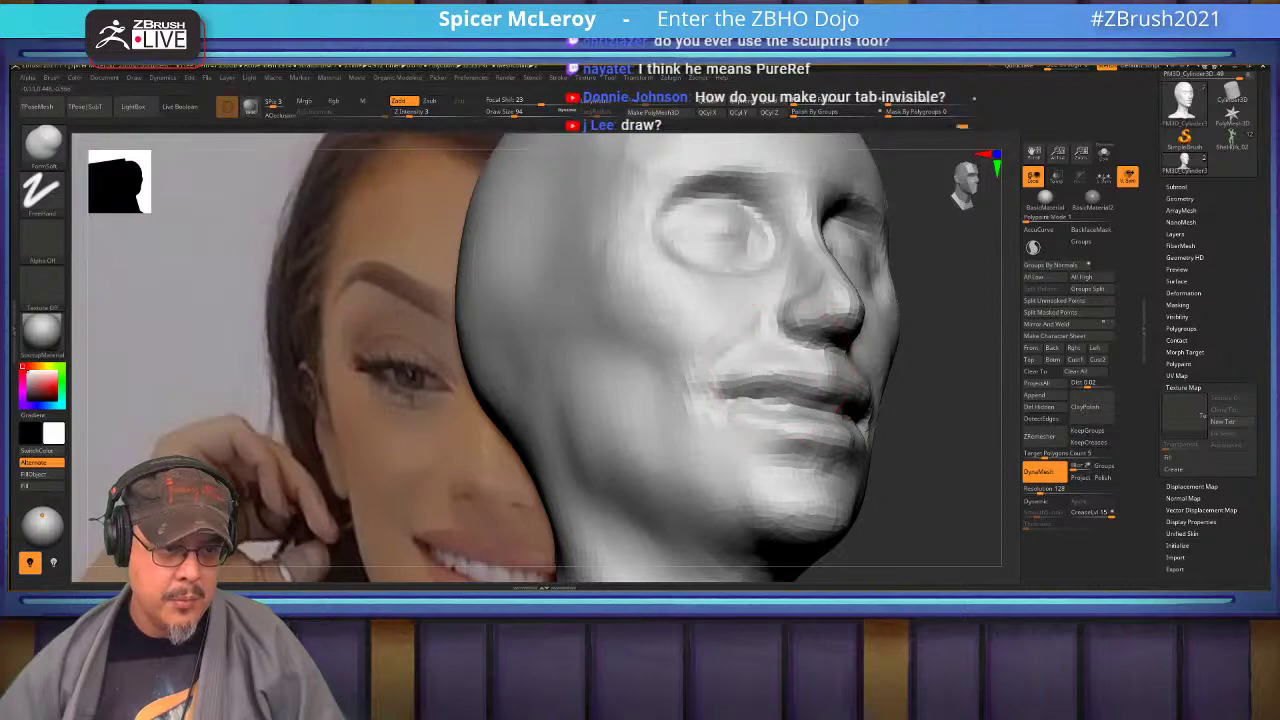
mouse_move(943, 380)
left_mouse_down("ctrl")
mouse_move(965, 400)
mouse_move(815, 415)
mouse_move(885, 400)
left_mouse_up("ctrl")
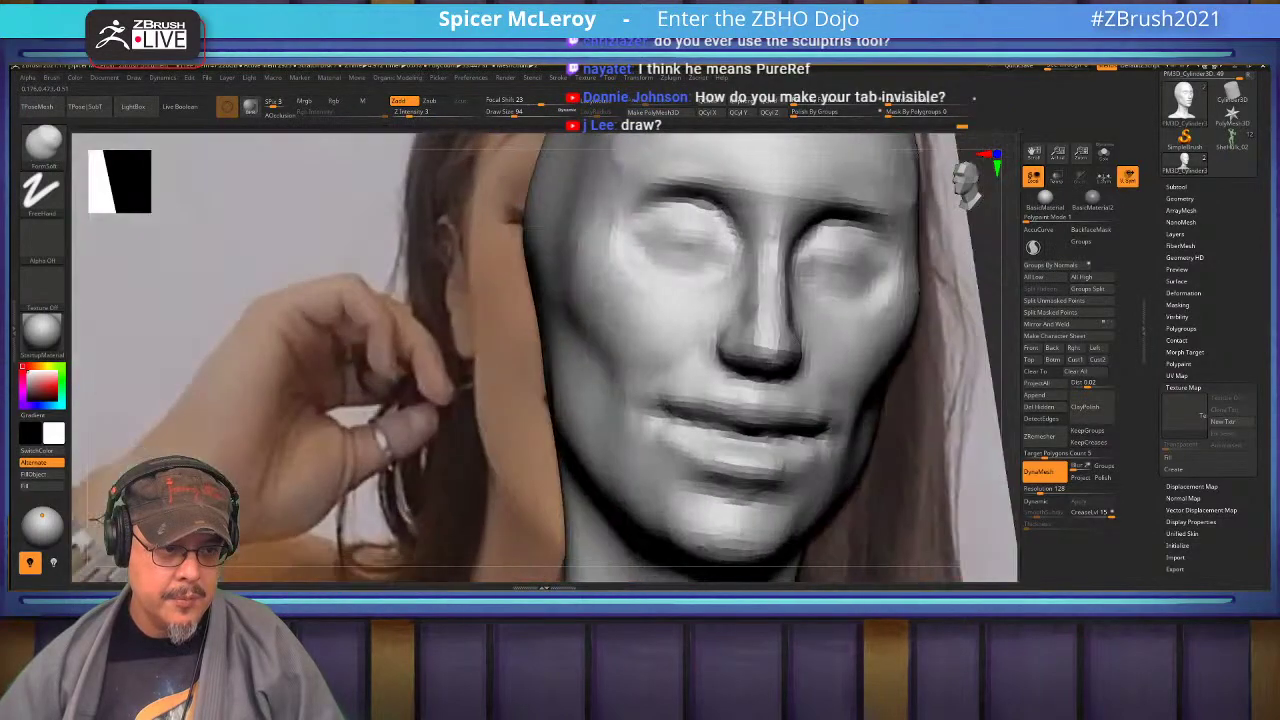
mouse_move(918, 290)
left_mouse_down()
mouse_move(858, 315)
mouse_move(868, 375)
mouse_move(855, 390)
left_mouse_up()
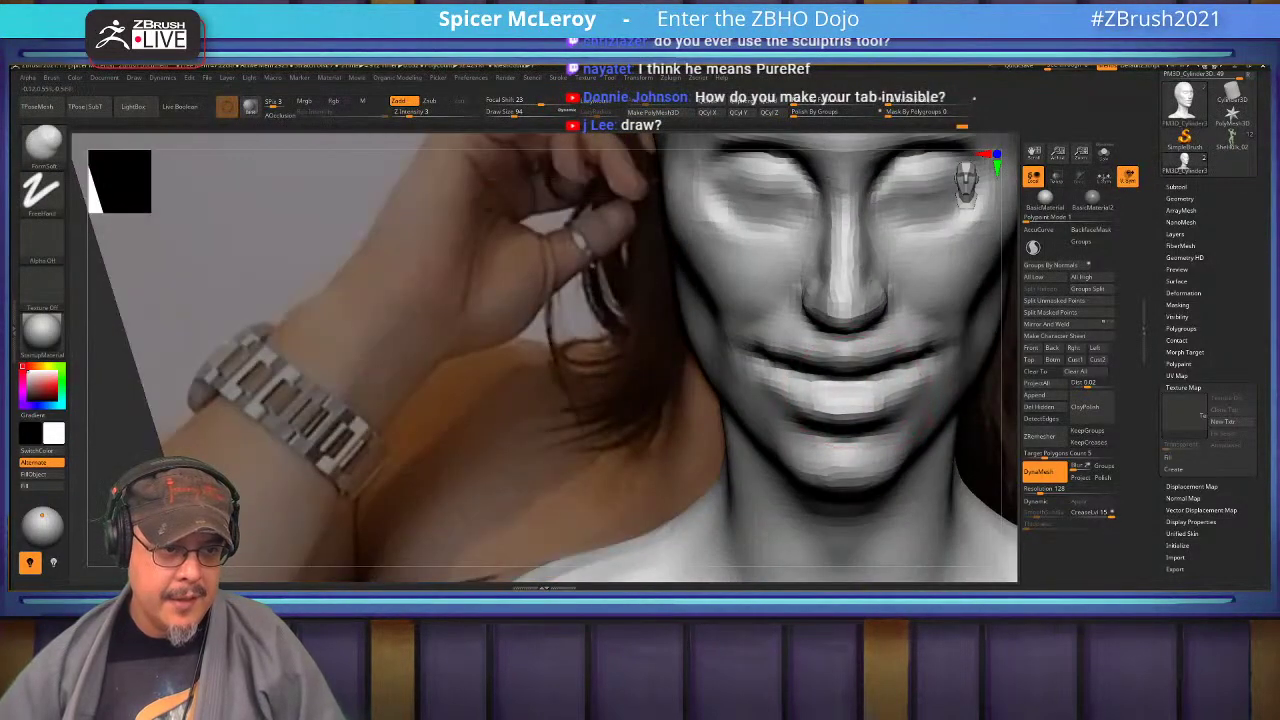
Make the reference photo plane the active subtool and move it sideways so the face shows beside the head.
right_click_drag(875, 375, 885, 350)
left_click(700, 400, "alt")
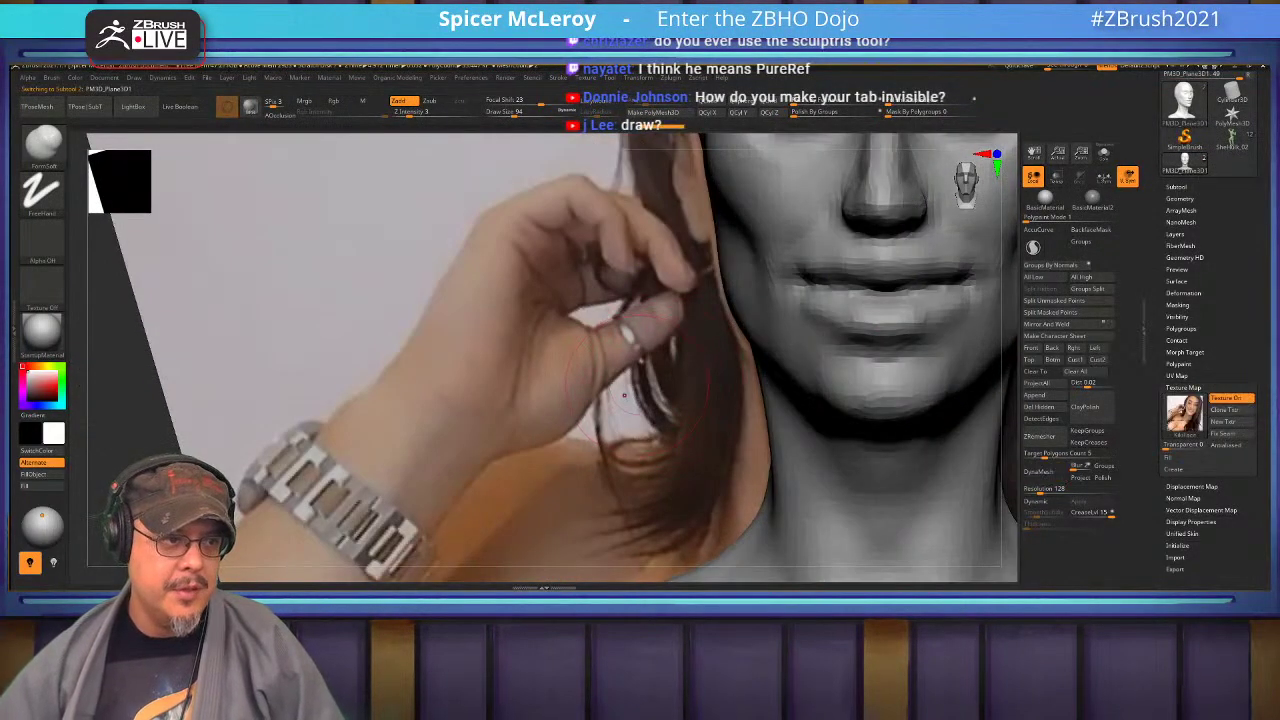
key("w")
right_click_drag(720, 380, 723, 400, "alt")
key("f")
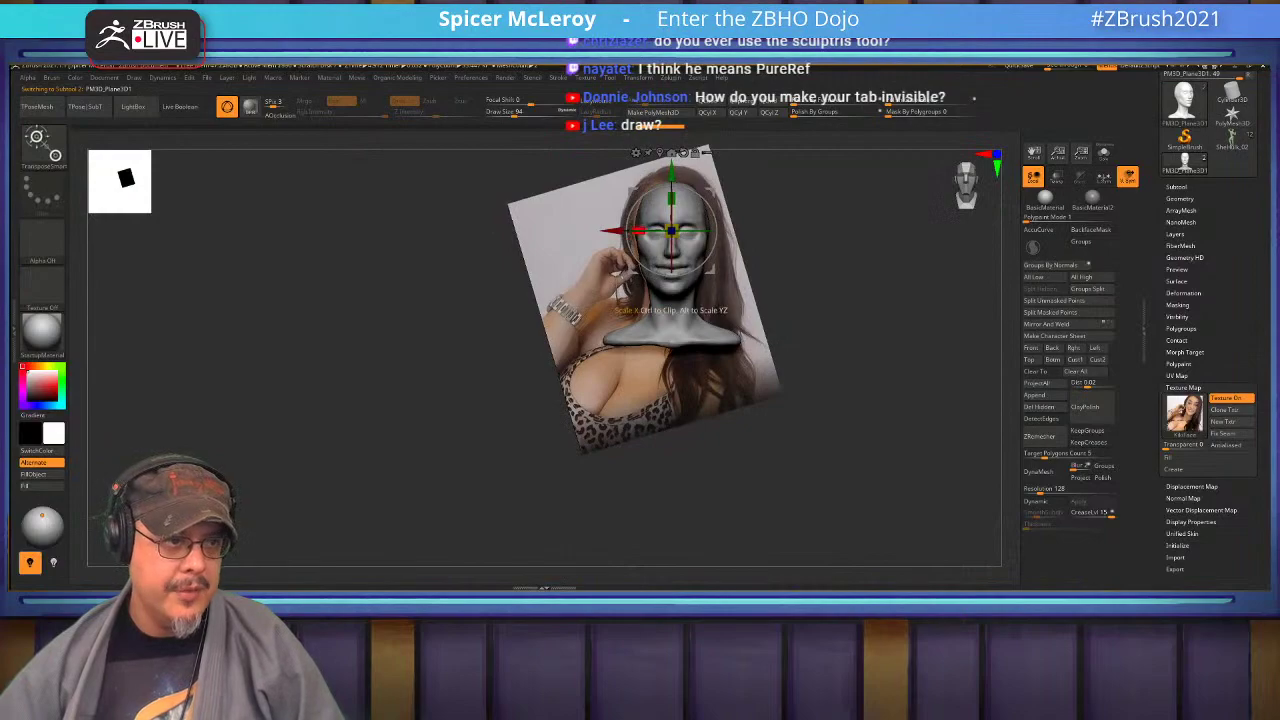
left_click_drag(651, 223, 583, 230)
key("q")
Switch to the DamStandard brush at draw size 56 and make the head the active subtool again.
mouse_move(850, 250)
right_mouse_down("ctrl")
mouse_move(955, 350)
mouse_move(805, 390)
mouse_move(778, 452)
mouse_move(800, 490)
mouse_move(830, 428)
mouse_move(862, 520)
mouse_move(885, 470)
mouse_move(870, 340)
mouse_move(855, 515)
right_mouse_up("ctrl")
key("b")
key("d")
key("s")
key("s")
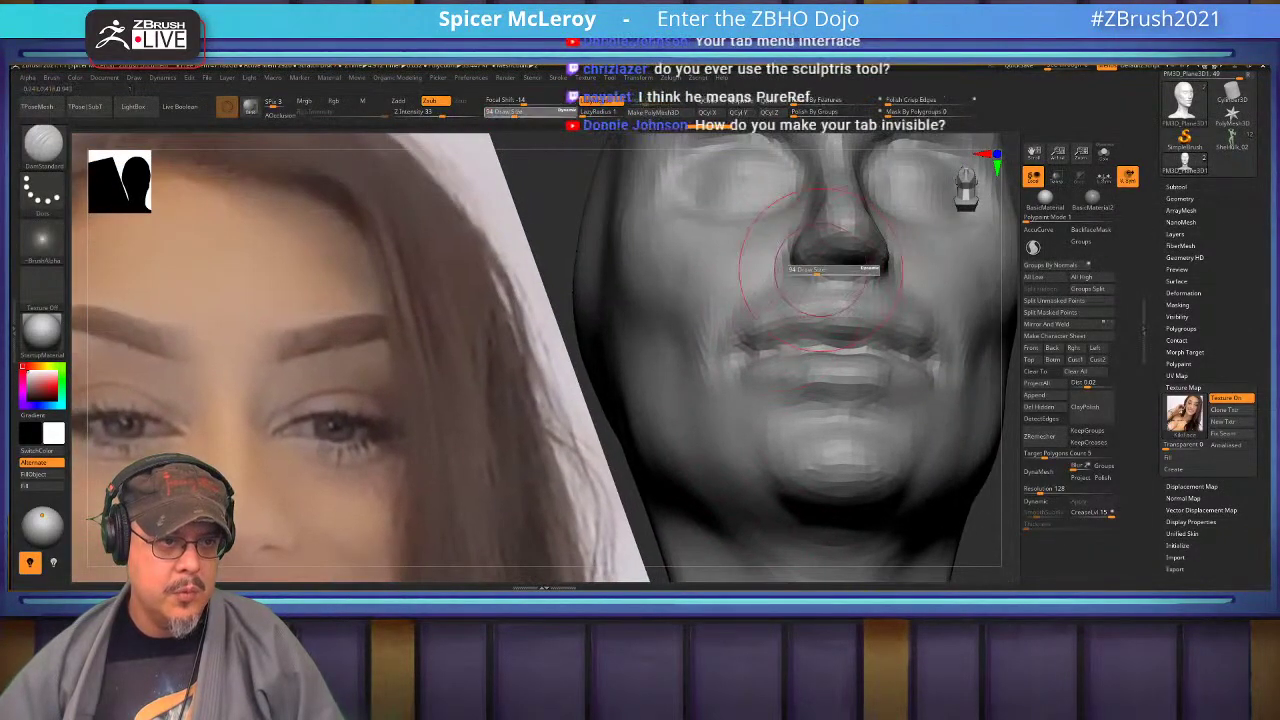
left_click_drag(836, 260, 825, 255)
left_click(828, 262, "alt")
mouse_move(828, 262)
right_mouse_down("alt")
mouse_move(750, 390)
mouse_move(755, 375)
right_mouse_up("alt")
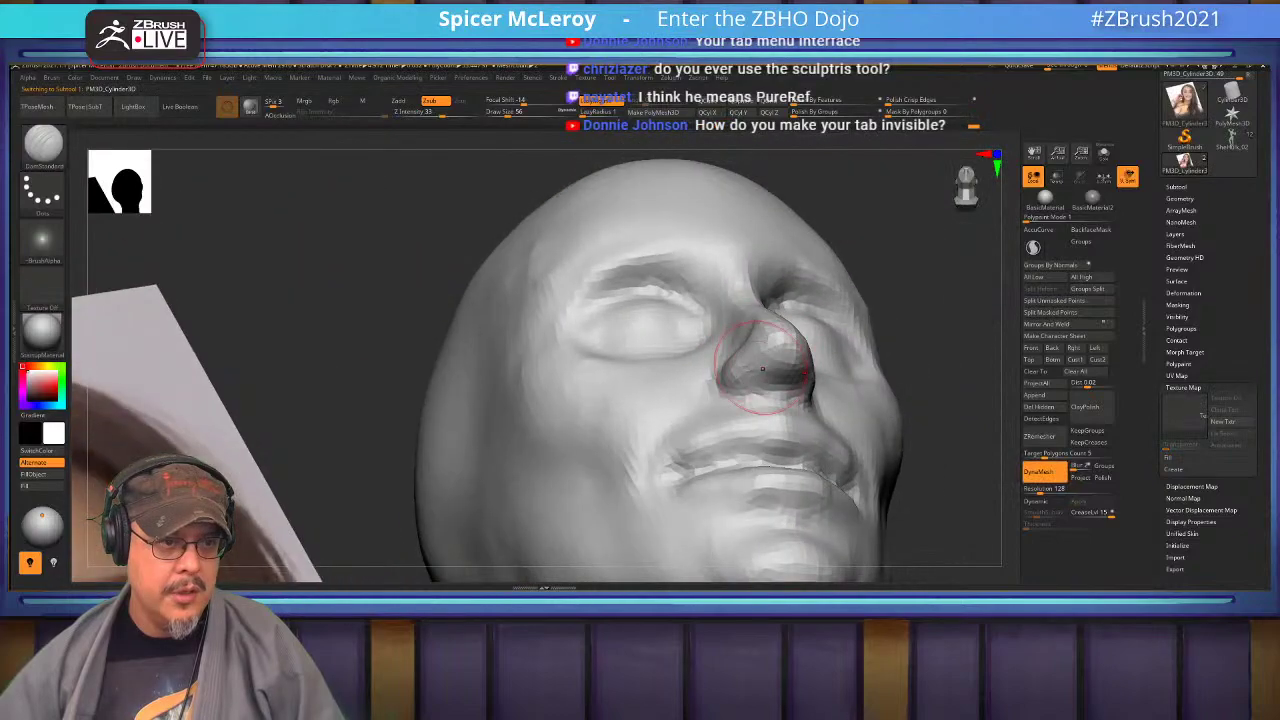
Carve the nostril on the underside of the nose with the Standard brush at draw size 44.
key("s")
key("b")
key("s")
key("t")
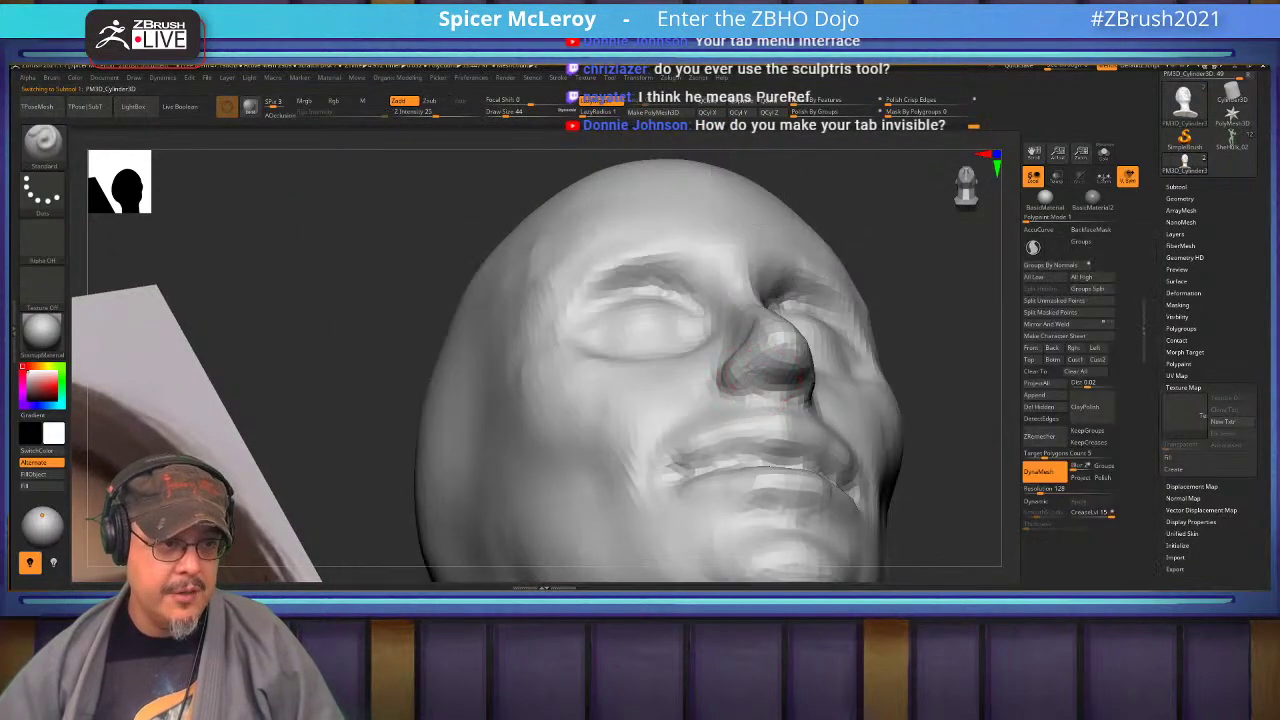
left_click_drag(752, 388, 768, 380, "alt")
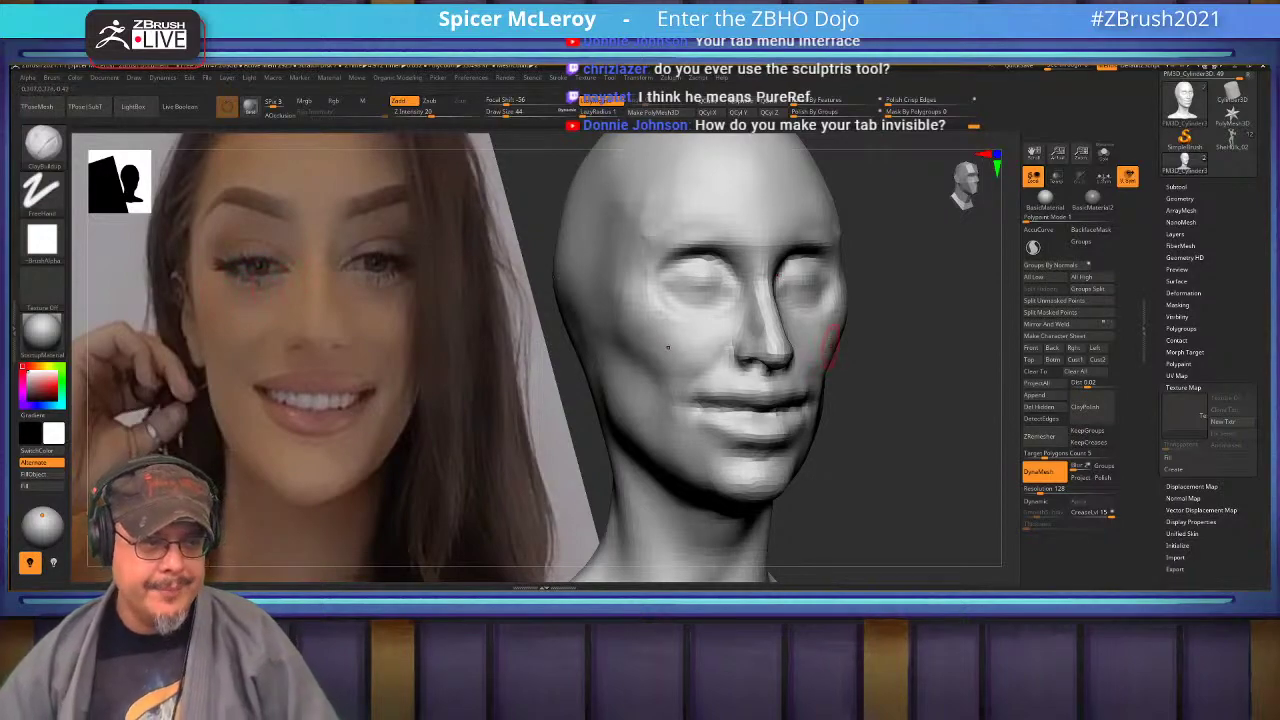
Build up the cheek beside the nose with ClayBuildup strokes running down toward the mouth corner.
left_click_drag(880, 330, 880, 395, "alt")
mouse_move(714, 316)
right_mouse_down("alt")
mouse_move(890, 320)
mouse_move(965, 350)
right_mouse_up("alt")
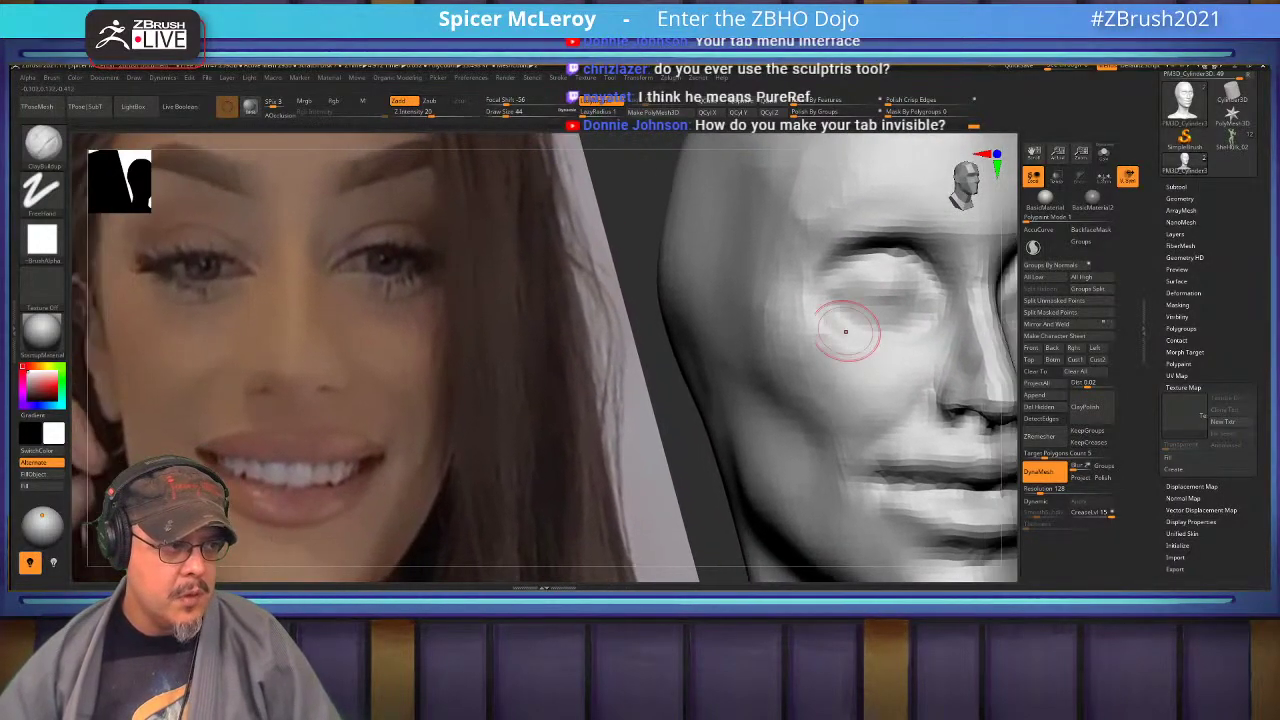
key("b")
key("c")
key("b")
mouse_move(924, 346)
left_mouse_down()
mouse_move(834, 356)
mouse_move(874, 396)
mouse_move(909, 378)
left_mouse_up()
right_click_drag(911, 379, 883, 363, "alt")
mouse_move(883, 360)
left_mouse_down()
mouse_move(846, 412)
mouse_move(866, 432)
left_mouse_up()
Build up the fold around the mouth corner toward the chin and smooth it into the cheek.
right_click_drag(851, 420, 862, 369, "alt")
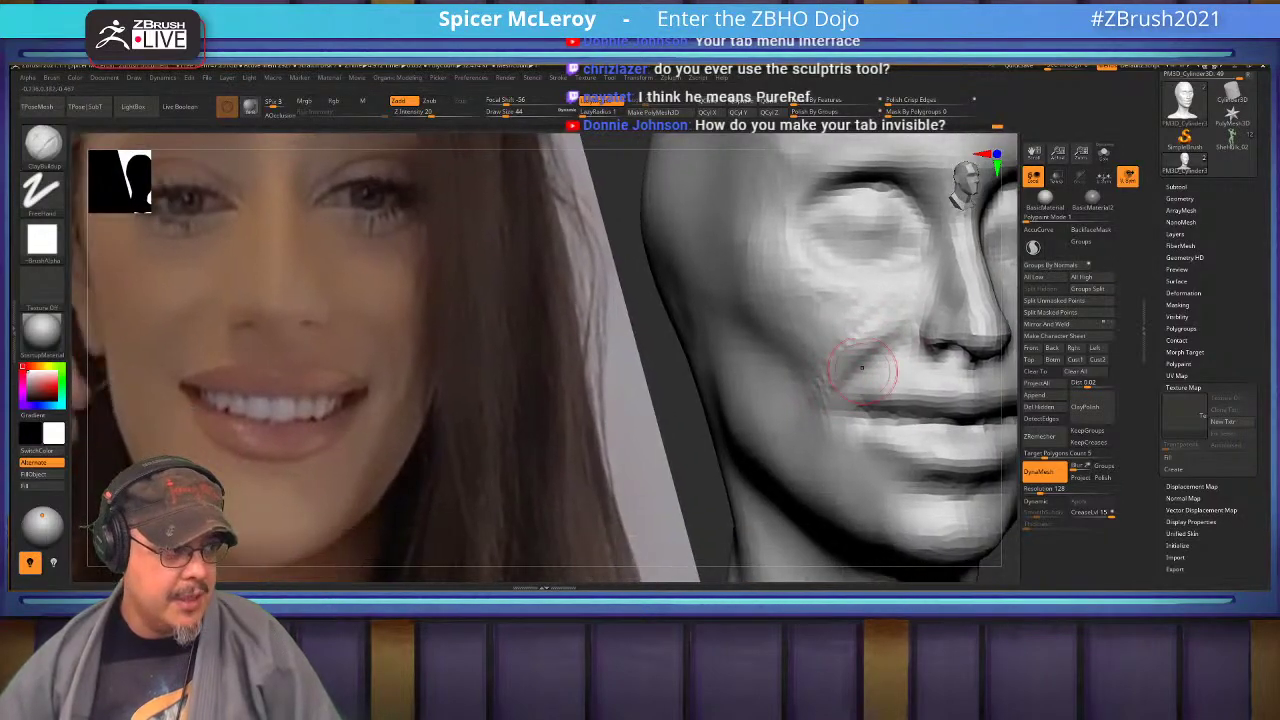
mouse_move(862, 379)
left_mouse_down()
mouse_move(836, 402)
mouse_move(842, 460)
left_mouse_up()
key("shift")
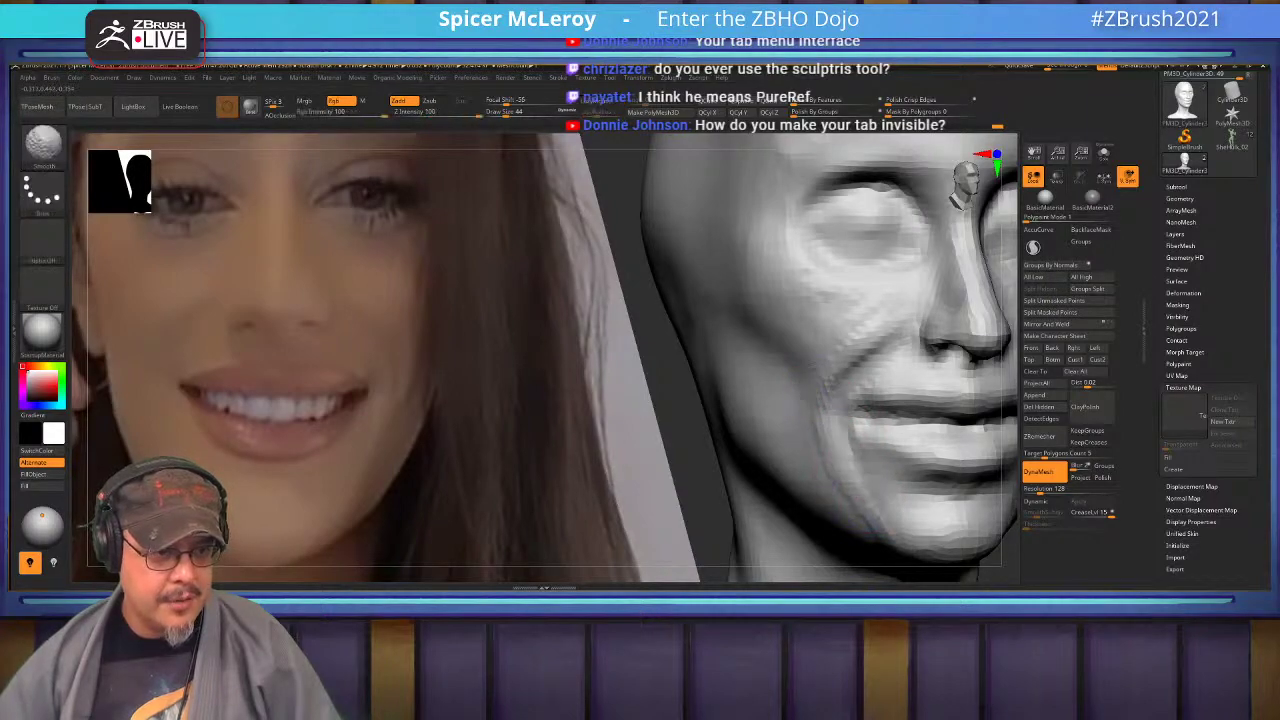
mouse_move(875, 297)
right_mouse_down("alt")
mouse_move(920, 343)
mouse_move(912, 370)
right_mouse_up("alt")
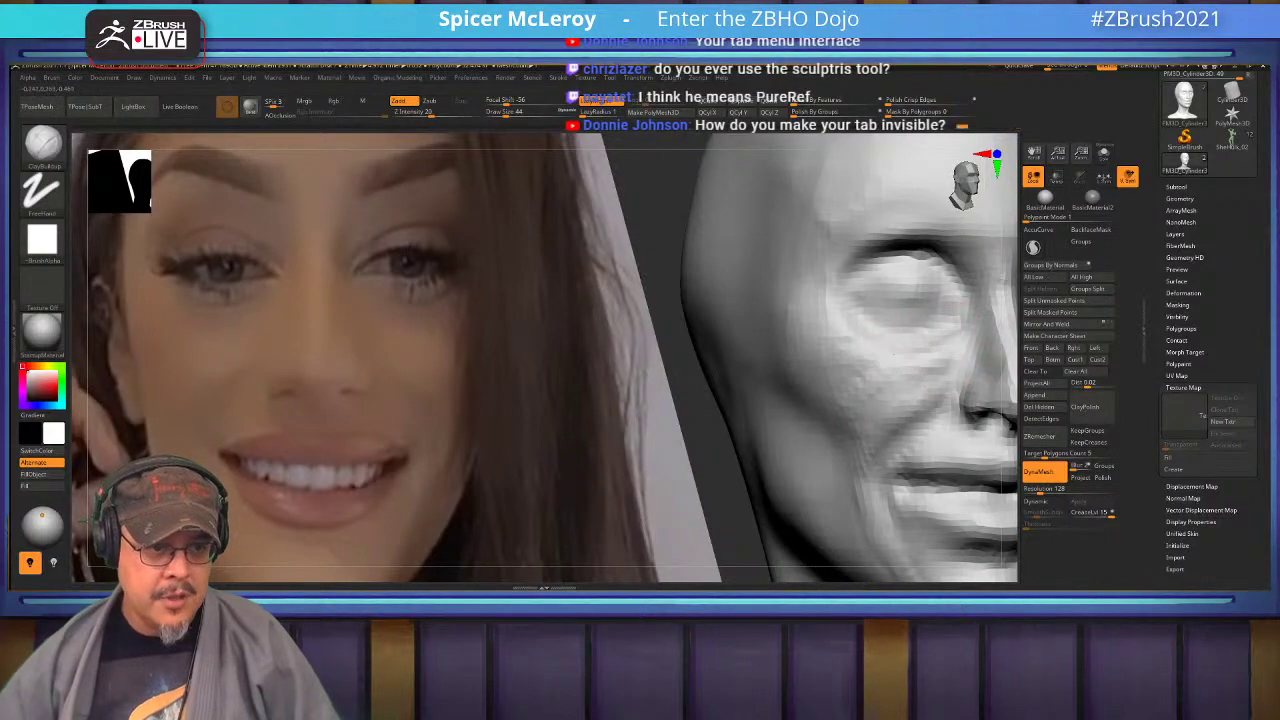
right_click_drag(918, 344, 873, 314, "alt")
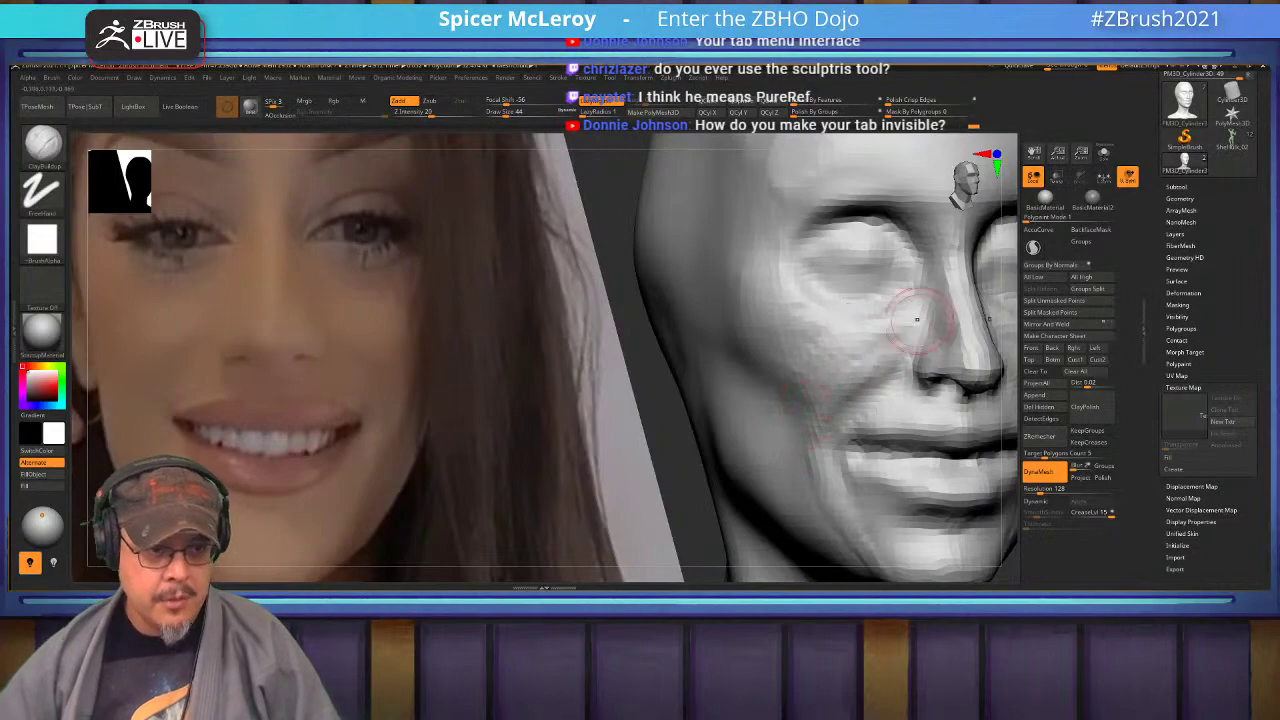
key("shift")
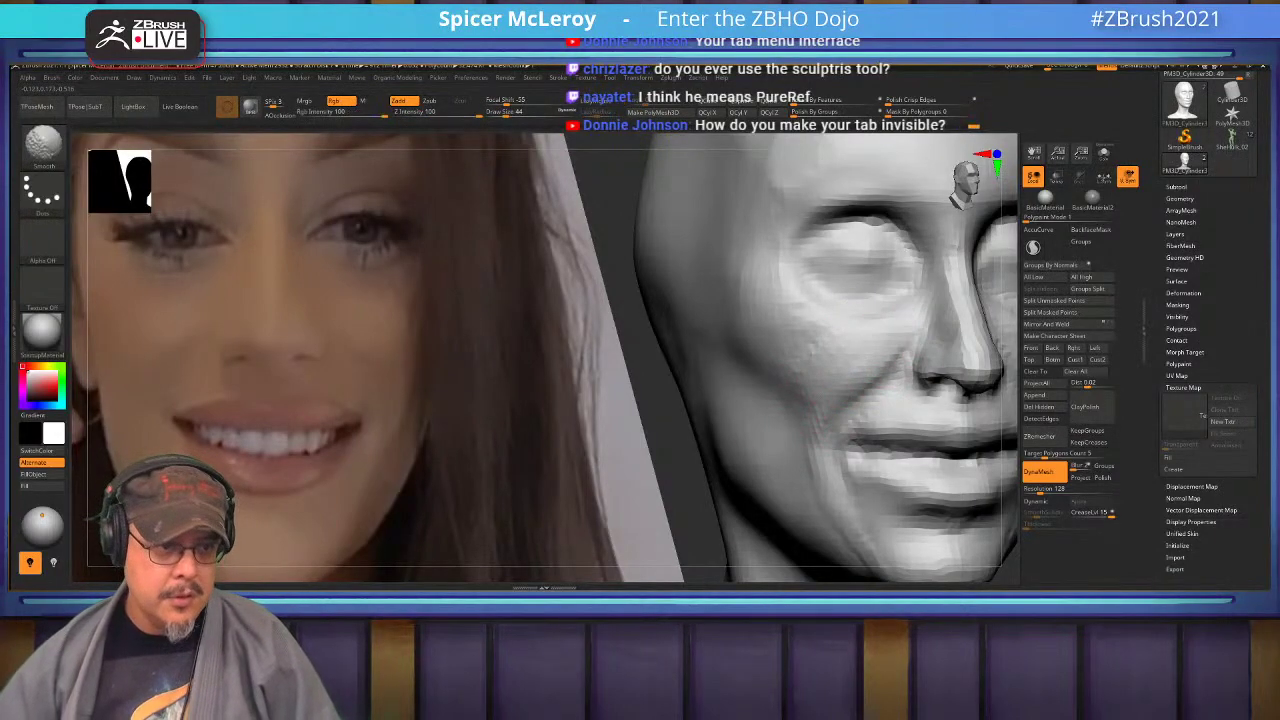
Build up the cheekbone and the brow ridges with the ClayBuildup brush.
mouse_move(807, 336)
right_mouse_down("alt")
mouse_move(861, 376)
mouse_move(790, 285)
right_mouse_up("alt")
mouse_move(740, 360)
right_mouse_down()
mouse_move(885, 372)
mouse_move(822, 375)
mouse_move(805, 455)
right_mouse_up()
mouse_move(700, 386)
left_mouse_down()
mouse_move(704, 425)
mouse_move(731, 382)
mouse_move(748, 420)
mouse_move(806, 442)
mouse_move(744, 404)
mouse_move(700, 404)
mouse_move(773, 415)
left_mouse_up()
right_click_drag(773, 414, 757, 358)
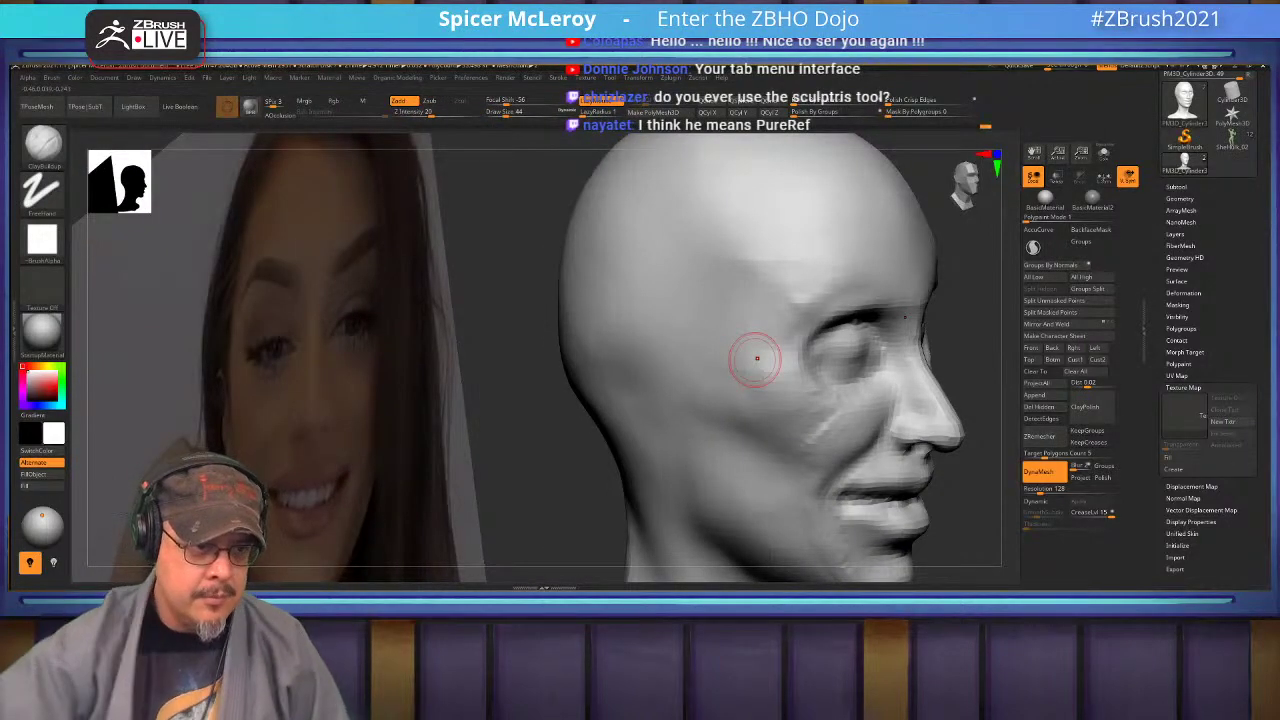
mouse_move(757, 358)
right_mouse_down()
mouse_move(714, 357)
mouse_move(651, 294)
mouse_move(703, 263)
mouse_move(707, 232)
right_mouse_up()
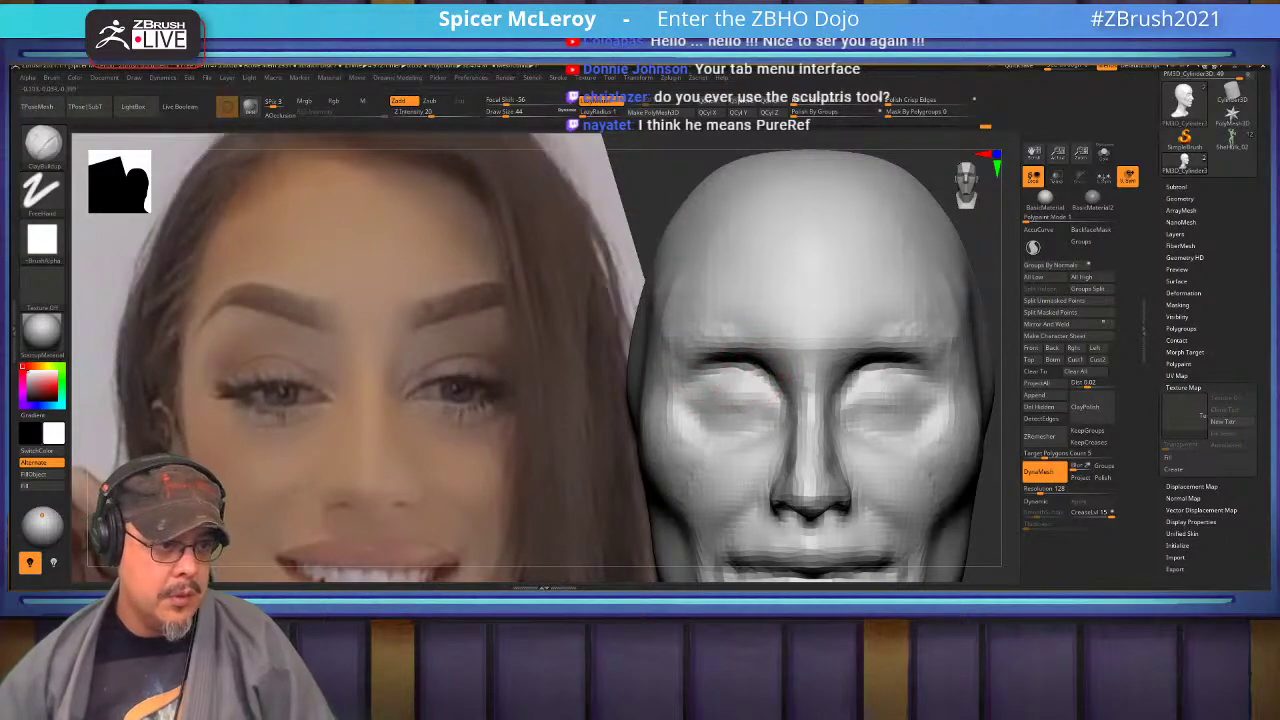
right_click_drag(763, 320, 791, 363, "alt")
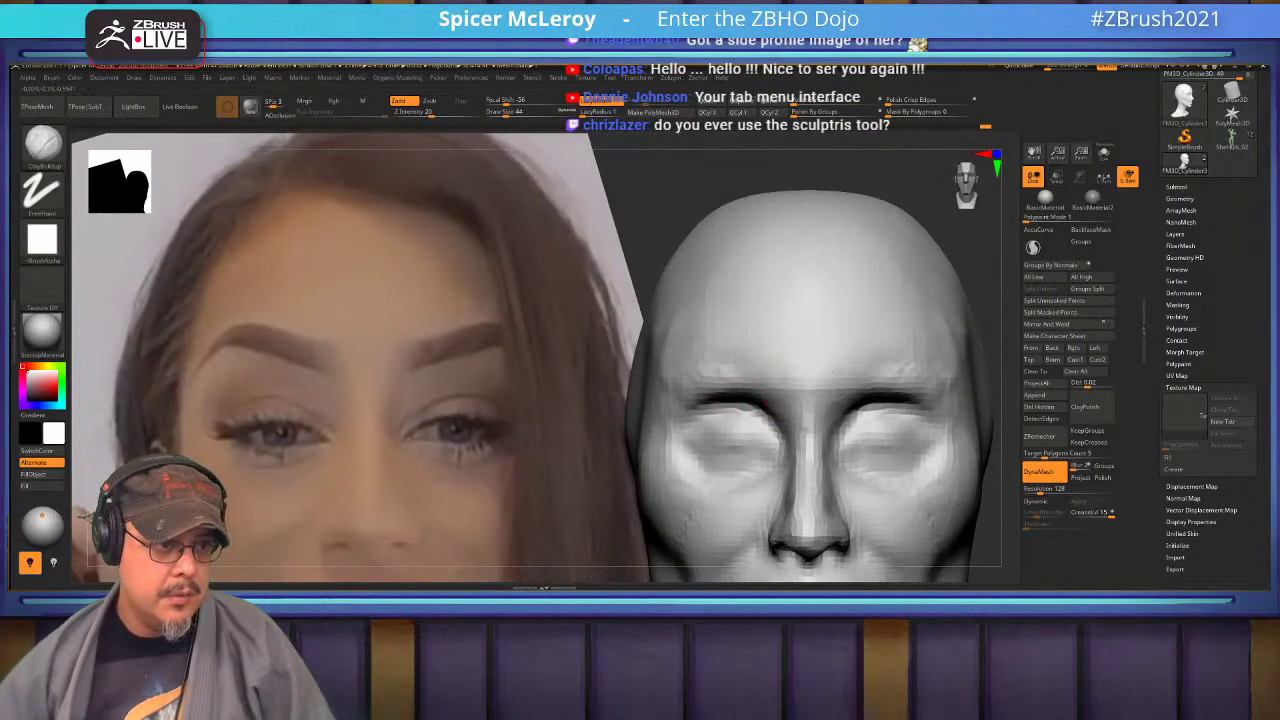
Enlarge the brush to draw size 202 and smooth the skull in profile.
mouse_move(729, 257)
right_mouse_down()
mouse_move(866, 328)
mouse_move(726, 386)
right_mouse_up()
key("s")
left_click_drag(726, 386, 739, 386)
key("shift")
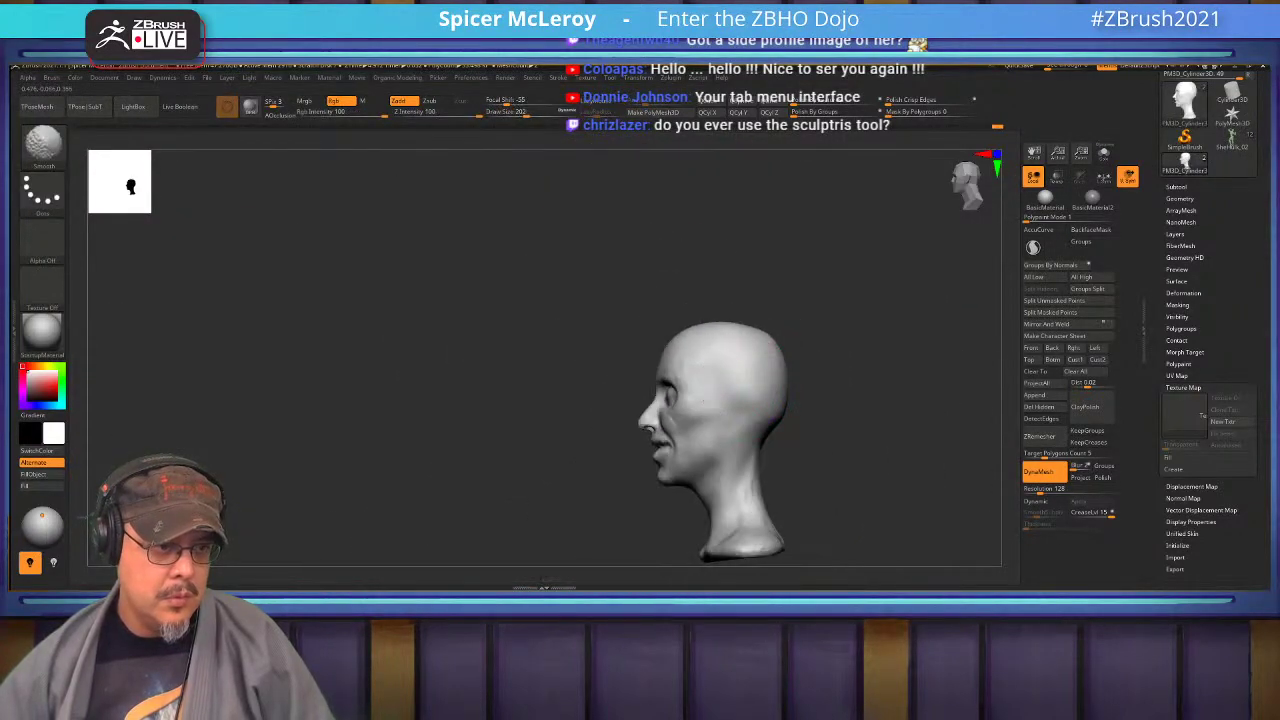
right_click_drag(815, 420, 900, 415)
mouse_move(900, 415)
right_mouse_down("alt")
mouse_move(952, 318)
mouse_move(957, 345)
right_mouse_up("alt")
right_click_drag(957, 345, 880, 330, "alt")
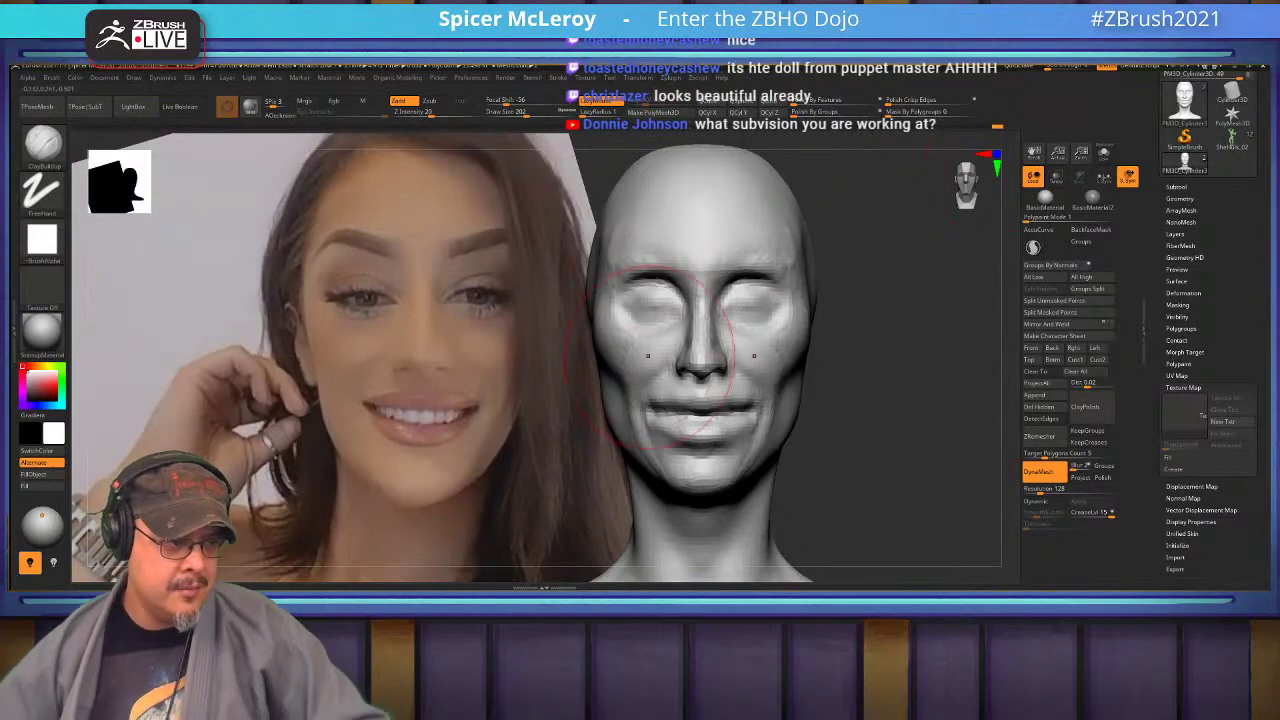
Try to carve the upper lip's edge with a smaller DamStandard brush.
mouse_move(698, 415)
right_mouse_down("ctrl")
mouse_move(702, 480)
mouse_move(643, 398)
right_mouse_up("ctrl")
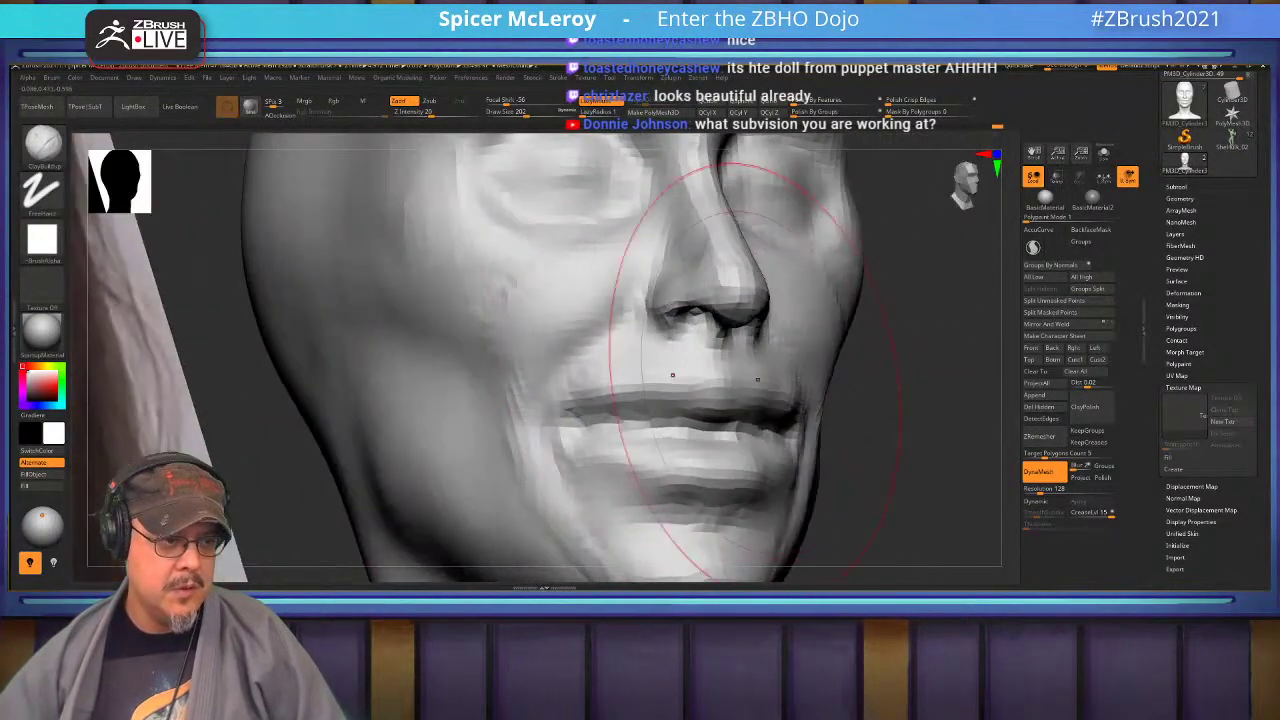
key("b")
key("d")
key("s")
key("bracketleft")
key("bracketleft")
key("bracketleft")
key("bracketleft")
left_click_drag(600, 396, 704, 385)
key("ctrl+z")
key("ctrl+z")
key("ctrl+z")
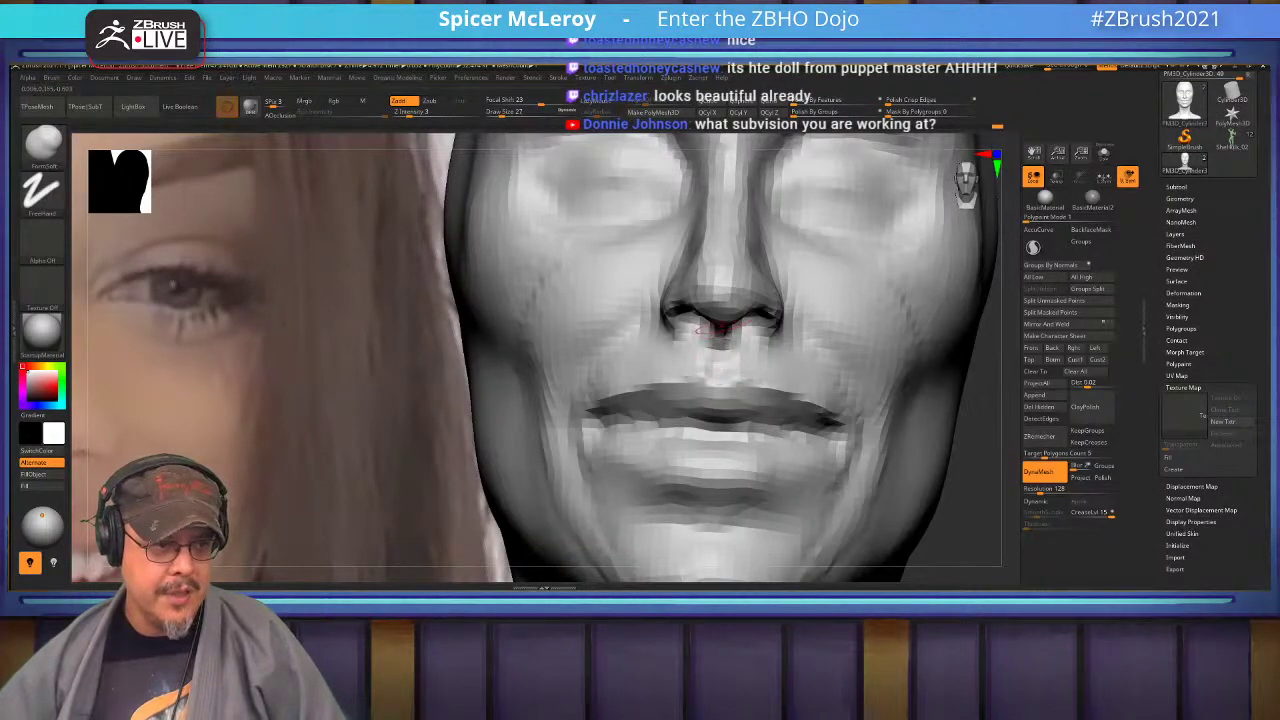
Shape the philtrum beneath the nose with the FormSoft brush at draw size 27 and smooth it.
left_click_drag(727, 336, 718, 362)
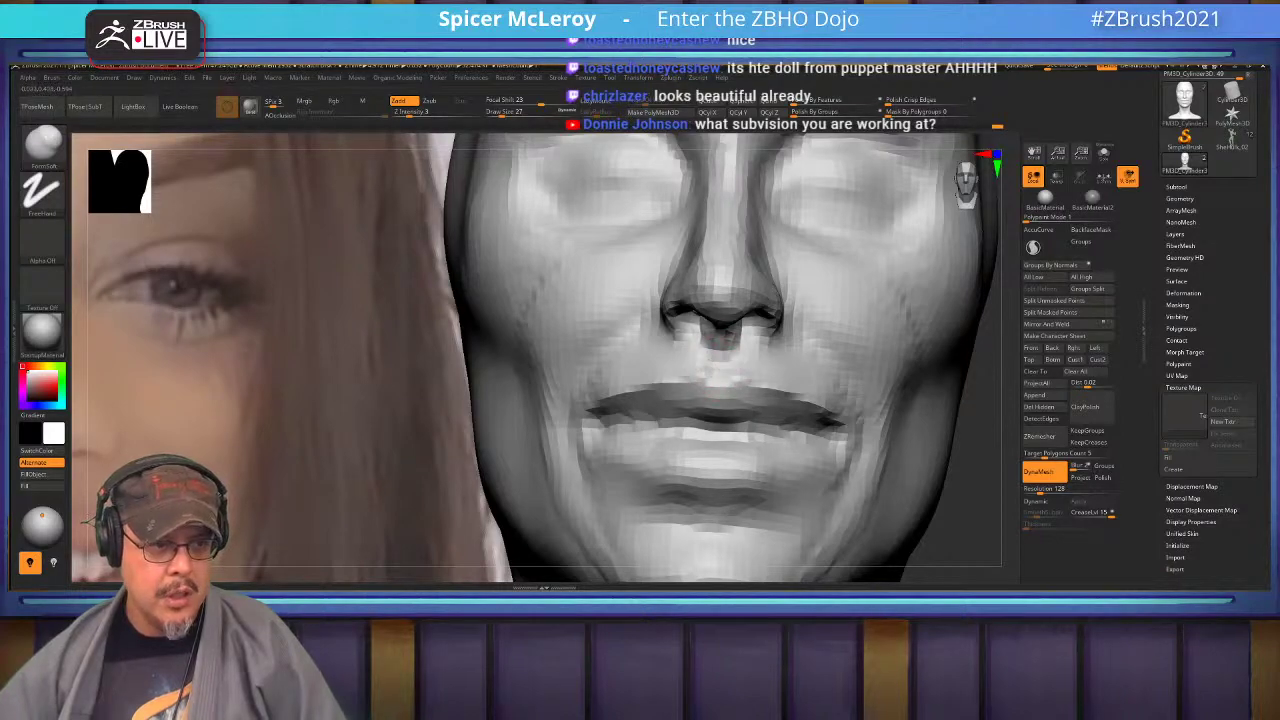
key("shift")
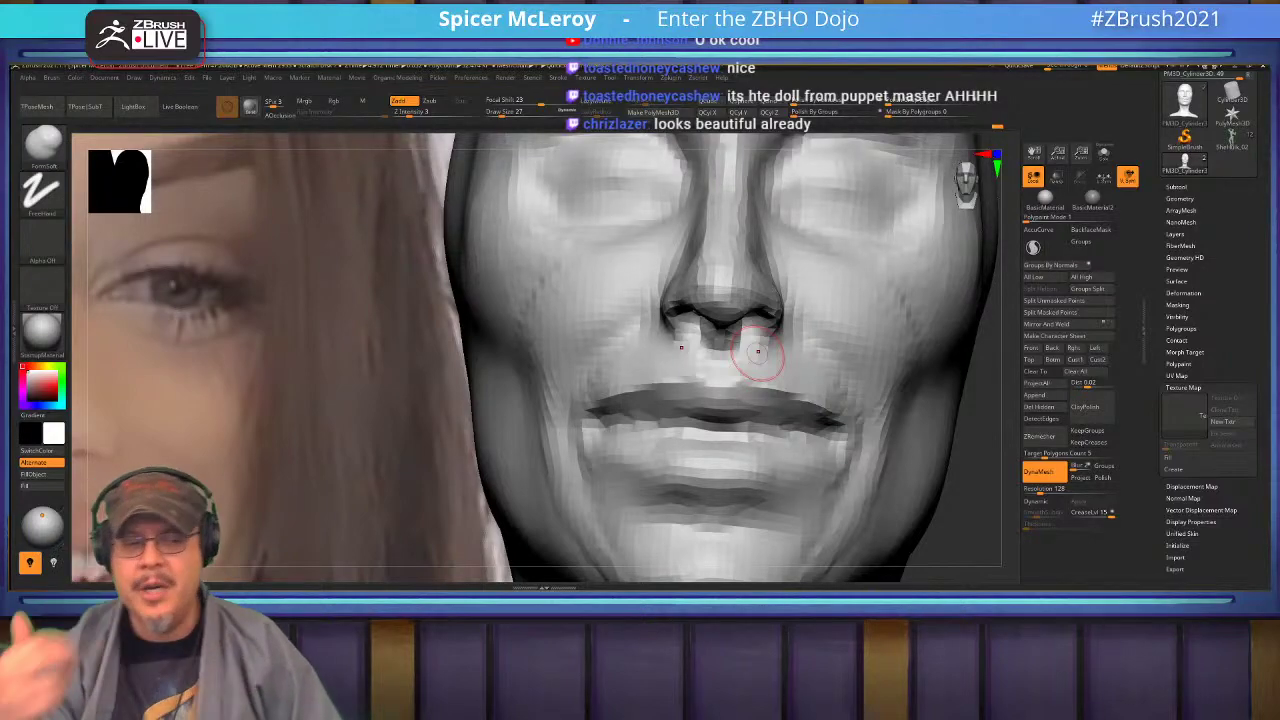
left_click_drag(420, 385, 570, 385)
right_click_drag(710, 330, 617, 317)
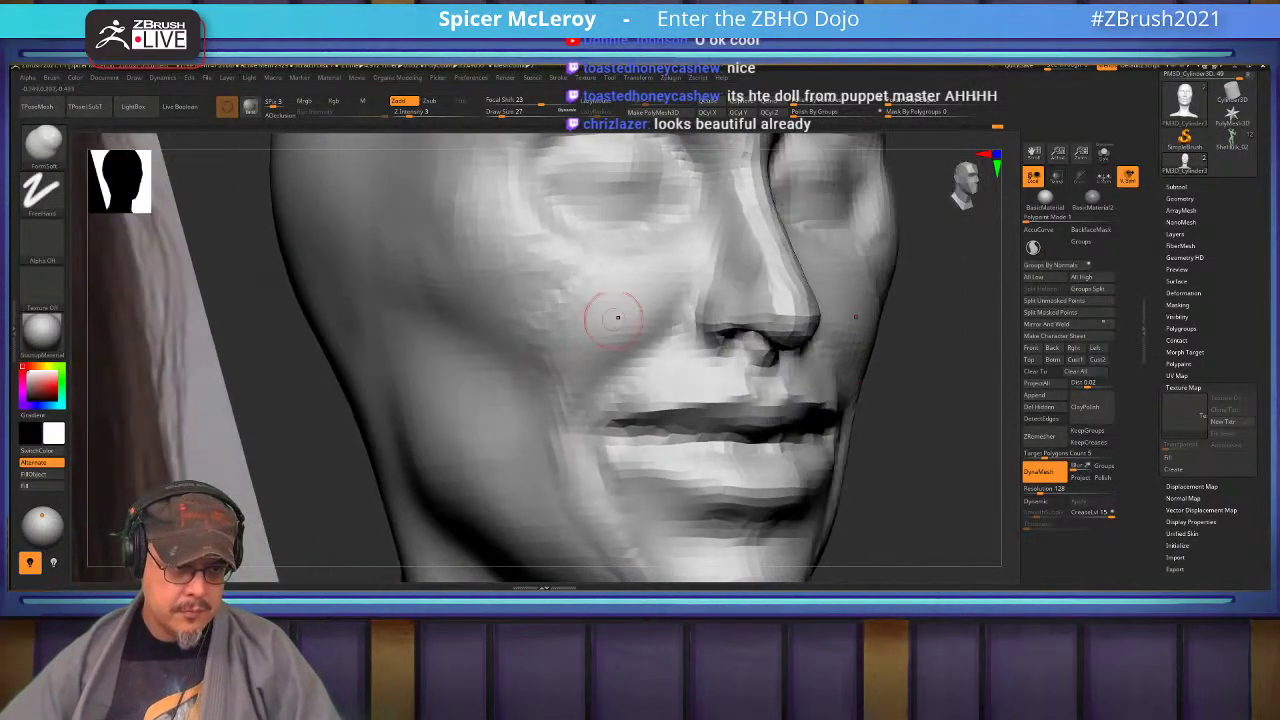
Carve the parting line between the lips with the DamStandard brush at draw size 27.
key("b")
key("d")
key("s")
mouse_move(686, 443)
left_mouse_down()
mouse_move(760, 438)
mouse_move(701, 445)
left_mouse_up()
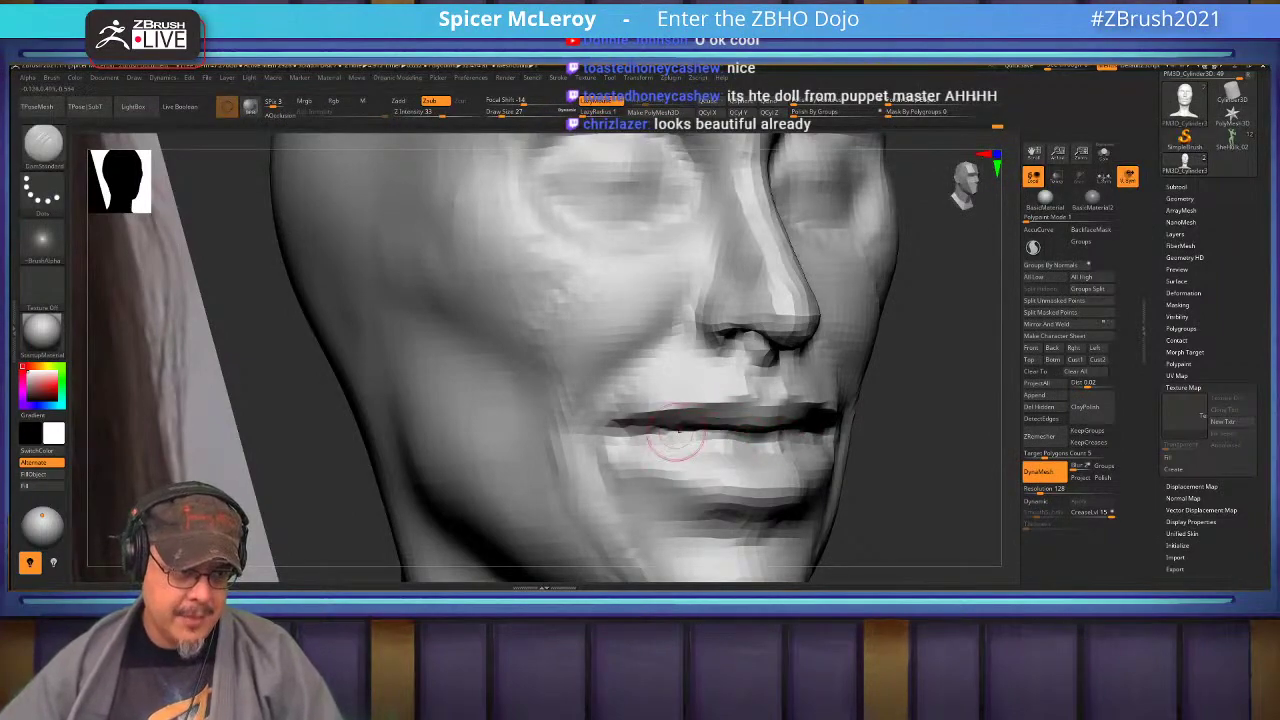
left_click_drag(618, 430, 740, 434)
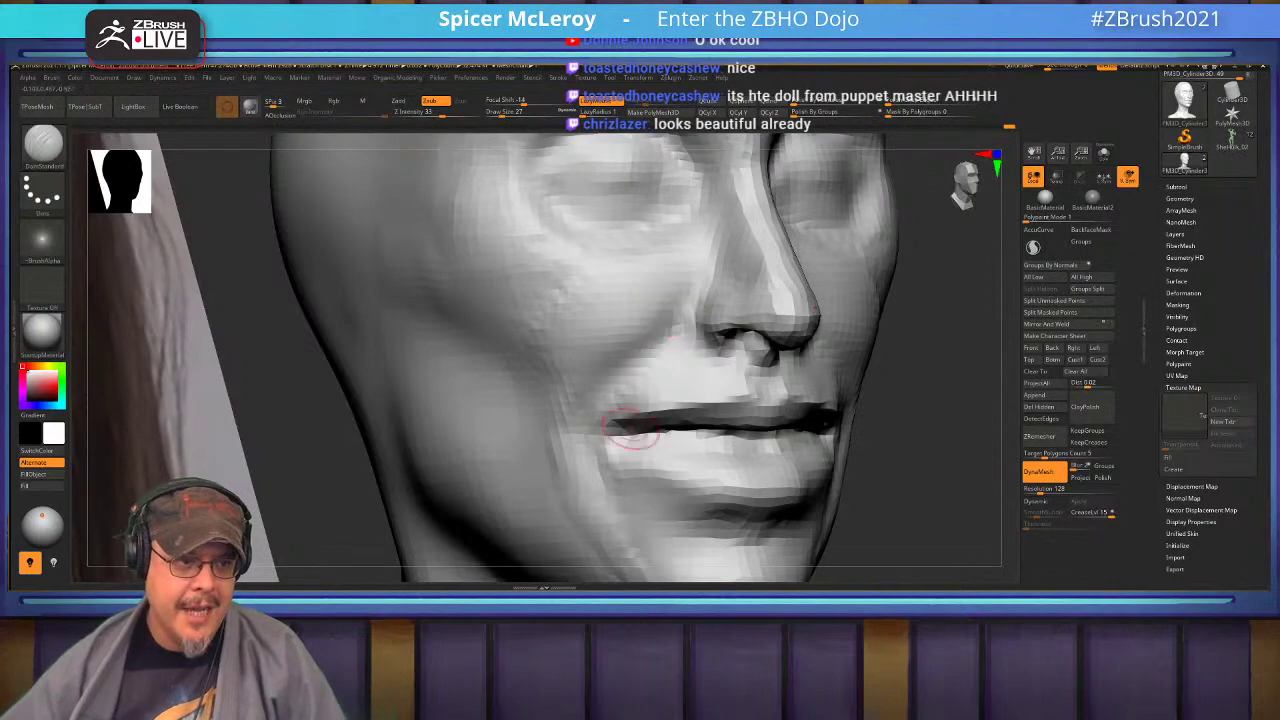
Carve the inner and outer edges of the lower lip and the middle of the upper lip with DamStandard.
right_click_drag(663, 451, 795, 360)
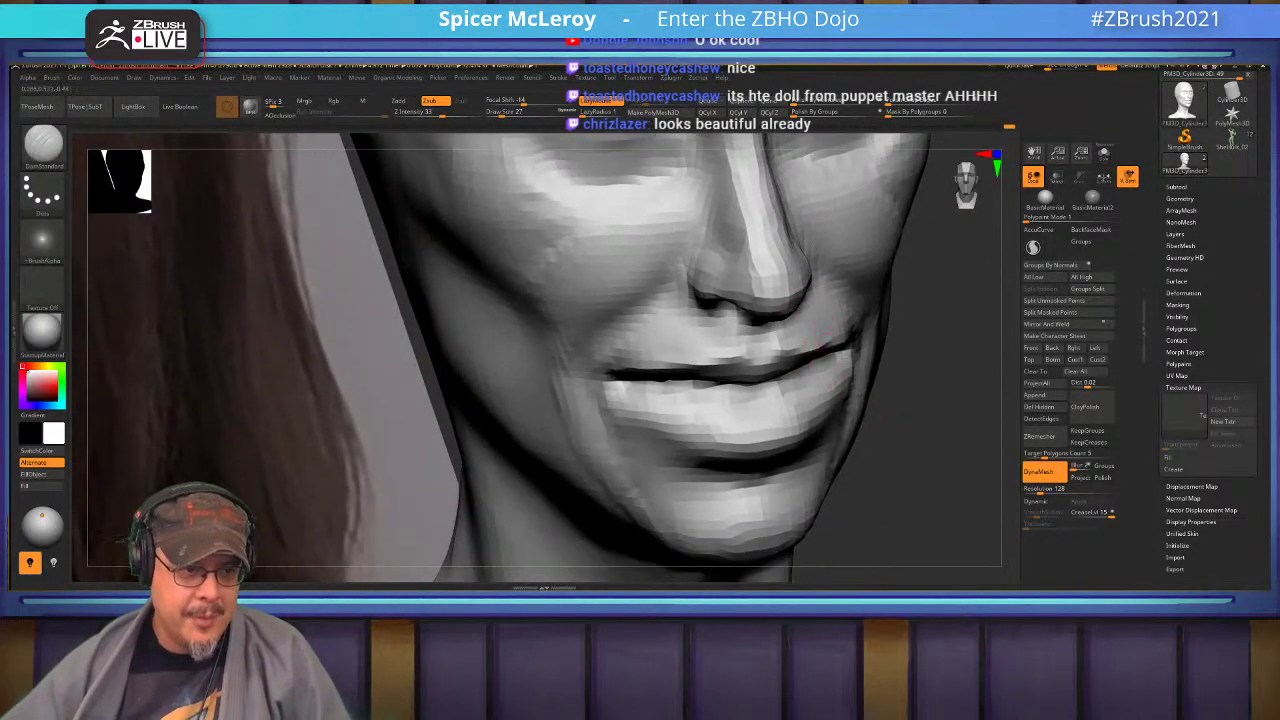
mouse_move(824, 368)
left_mouse_down()
mouse_move(734, 397)
mouse_move(615, 405)
mouse_move(690, 440)
mouse_move(640, 450)
mouse_move(610, 400)
left_mouse_up()
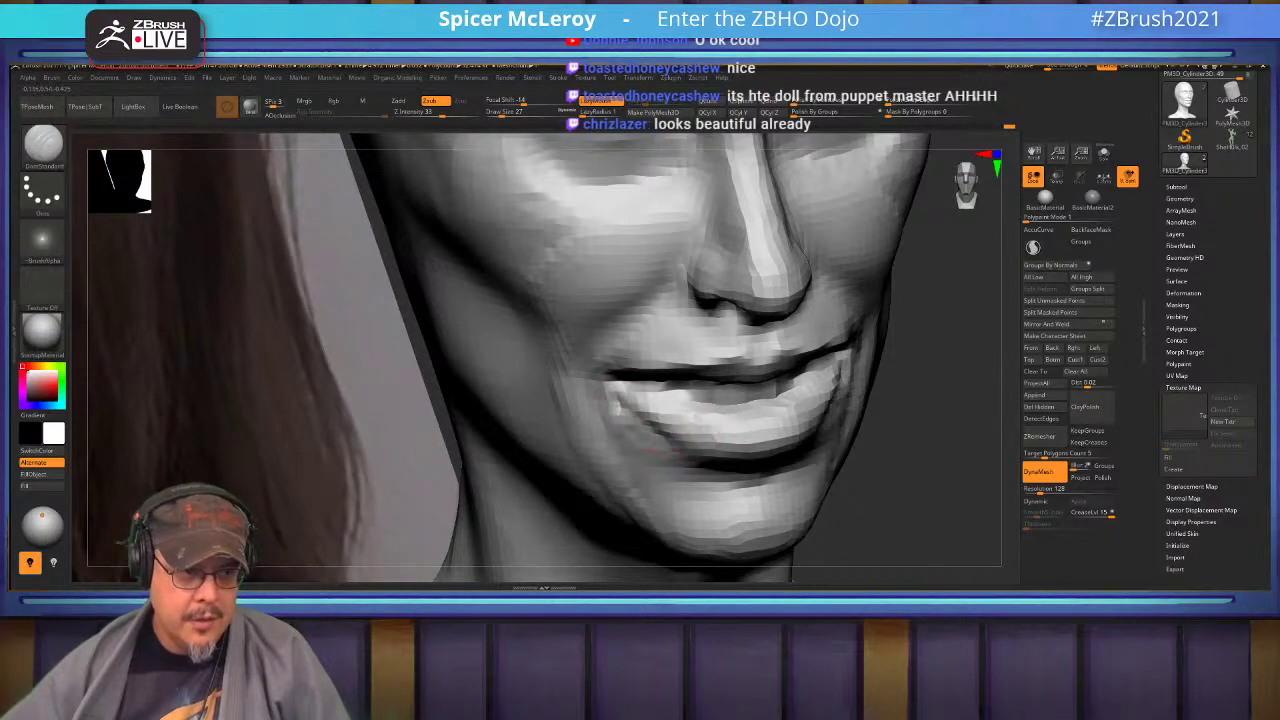
mouse_move(662, 450)
left_mouse_down()
mouse_move(618, 404)
mouse_move(700, 456)
left_mouse_up()
mouse_move(806, 462)
right_mouse_down()
mouse_move(745, 430)
mouse_move(740, 380)
right_mouse_up()
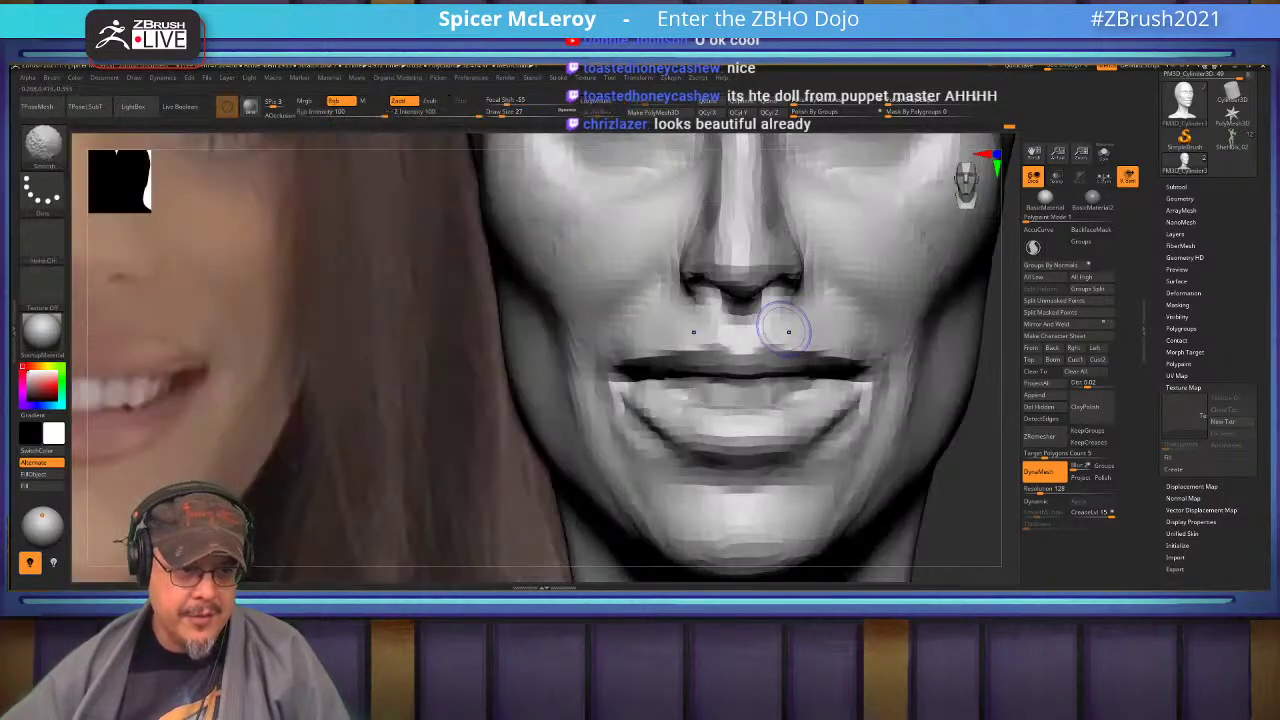
mouse_move(758, 372)
left_mouse_down()
mouse_move(776, 364)
mouse_move(742, 374)
left_mouse_up()
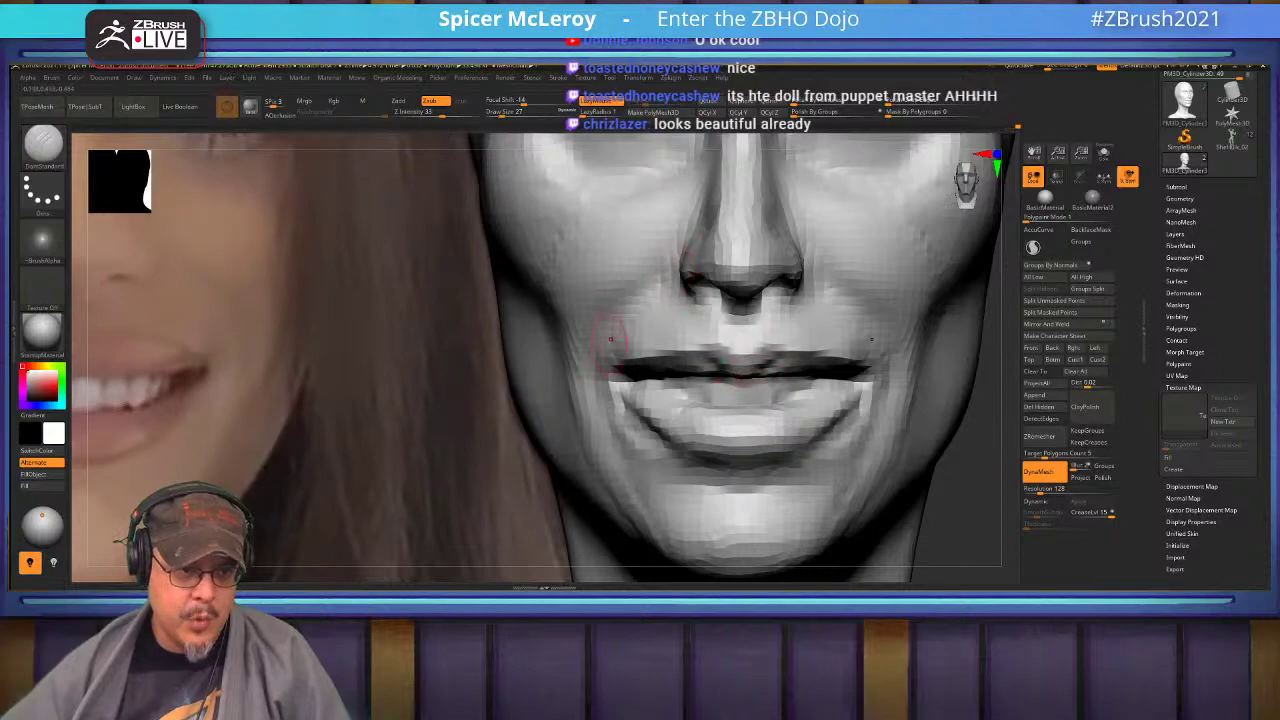
Swell the upper lip along its length in side view with the FormSoft brush.
mouse_move(622, 345)
right_mouse_down()
mouse_move(672, 362)
mouse_move(730, 356)
right_mouse_up()
key("b")
key("f")
key("s")
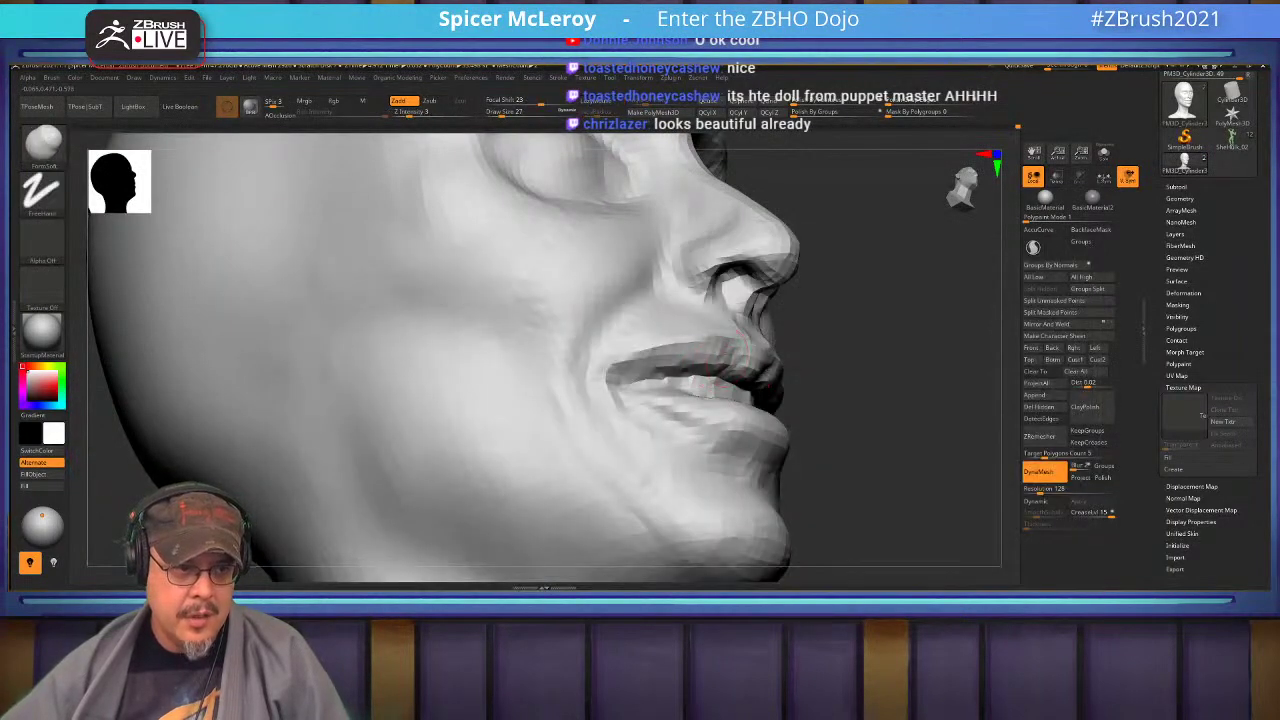
mouse_move(652, 366)
left_mouse_down()
mouse_move(704, 350)
mouse_move(750, 360)
left_mouse_up()
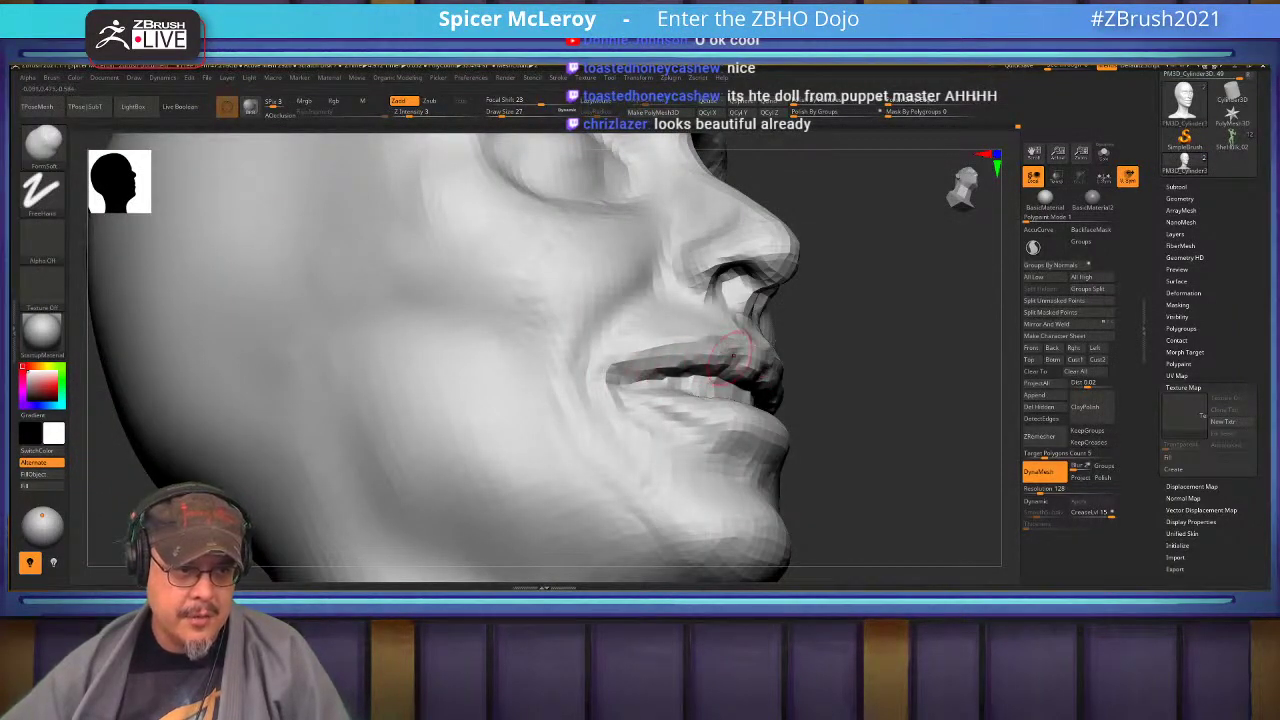
Cut a short vertical crease into the middle of the lower lip with DamStandard.
mouse_move(718, 364)
right_mouse_down()
mouse_move(620, 376)
mouse_move(612, 358)
mouse_move(626, 376)
right_mouse_up()
key("b")
key("d")
key("s")
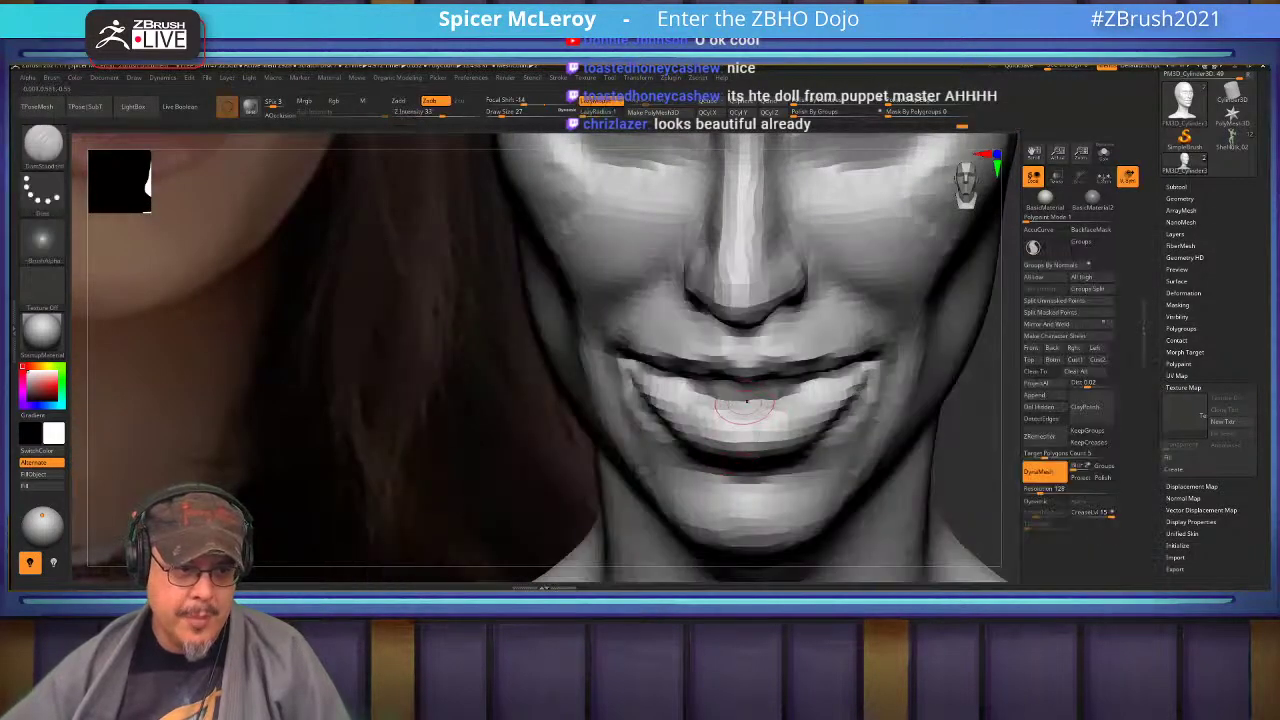
right_click_drag(732, 420, 765, 414)
Build up the area just below the lower lip with ClayBuildup and smooth it into the chin.
key("b")
key("c")
key("b")
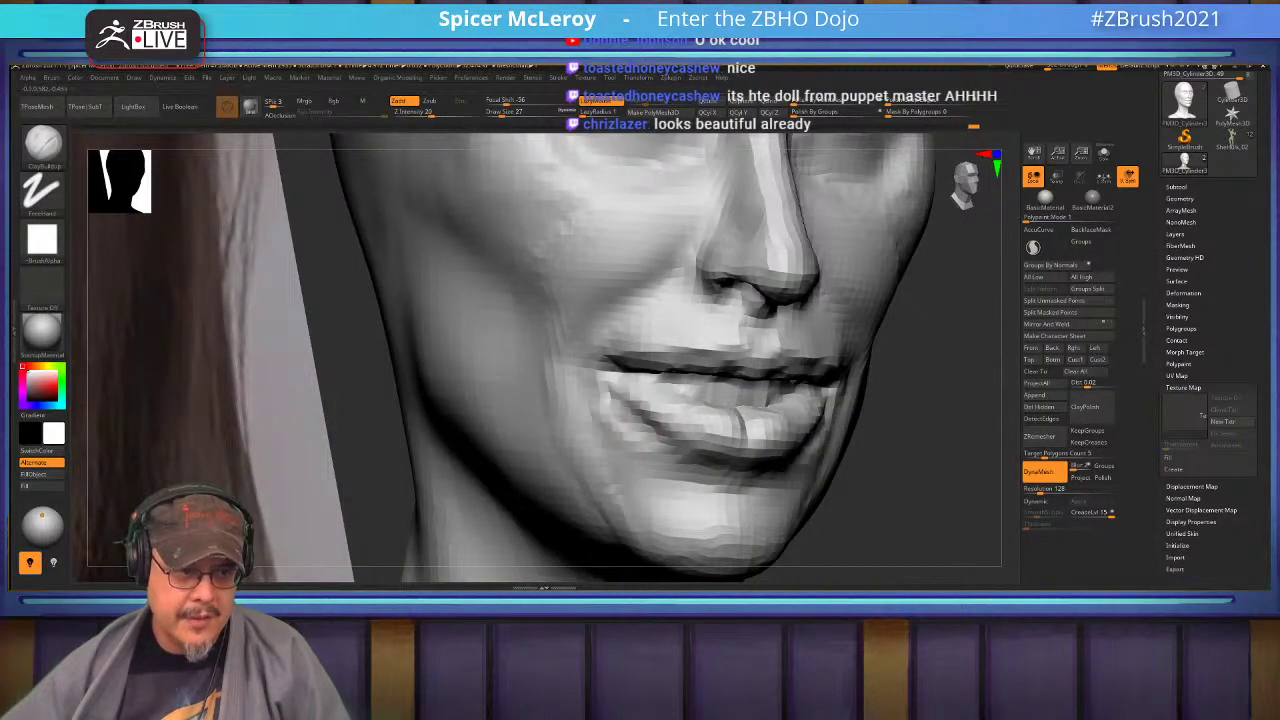
left_click_drag(638, 430, 706, 478)
right_click_drag(704, 480, 694, 392, "alt")
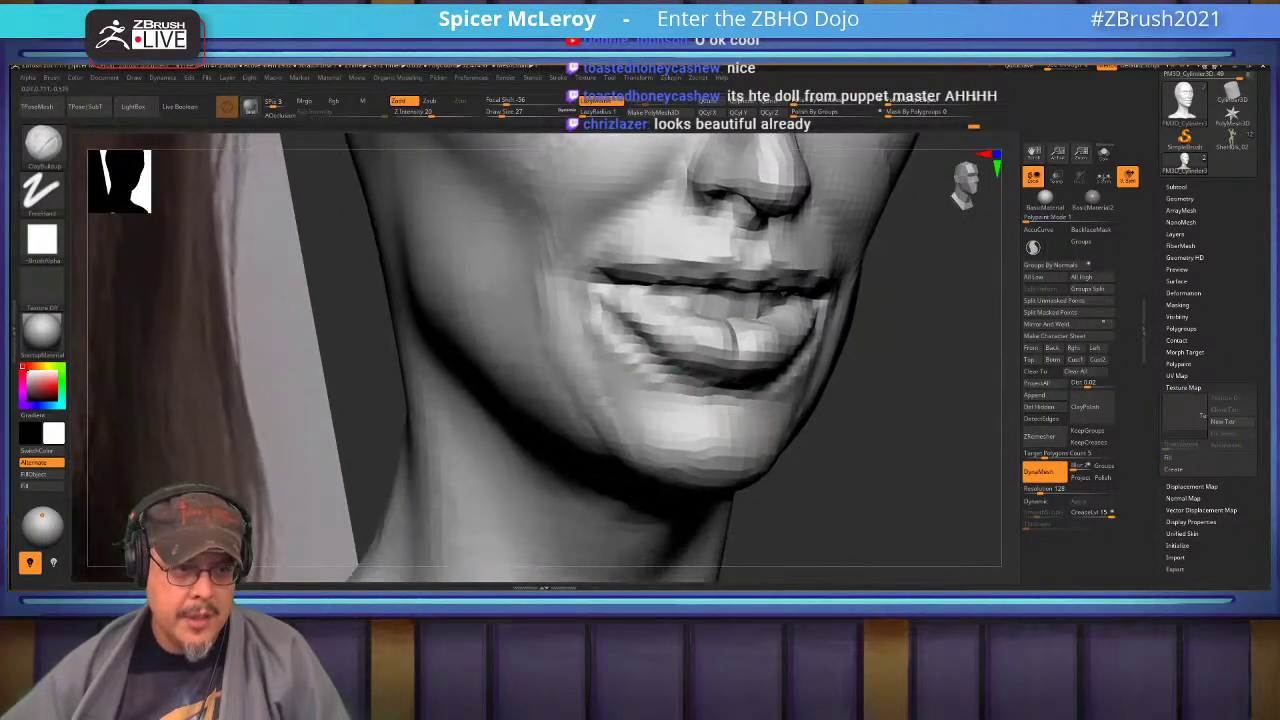
mouse_move(600, 368)
left_mouse_down("shift")
mouse_move(640, 360)
mouse_move(692, 393)
left_mouse_up("shift")
right_click_drag(740, 390, 756, 392)
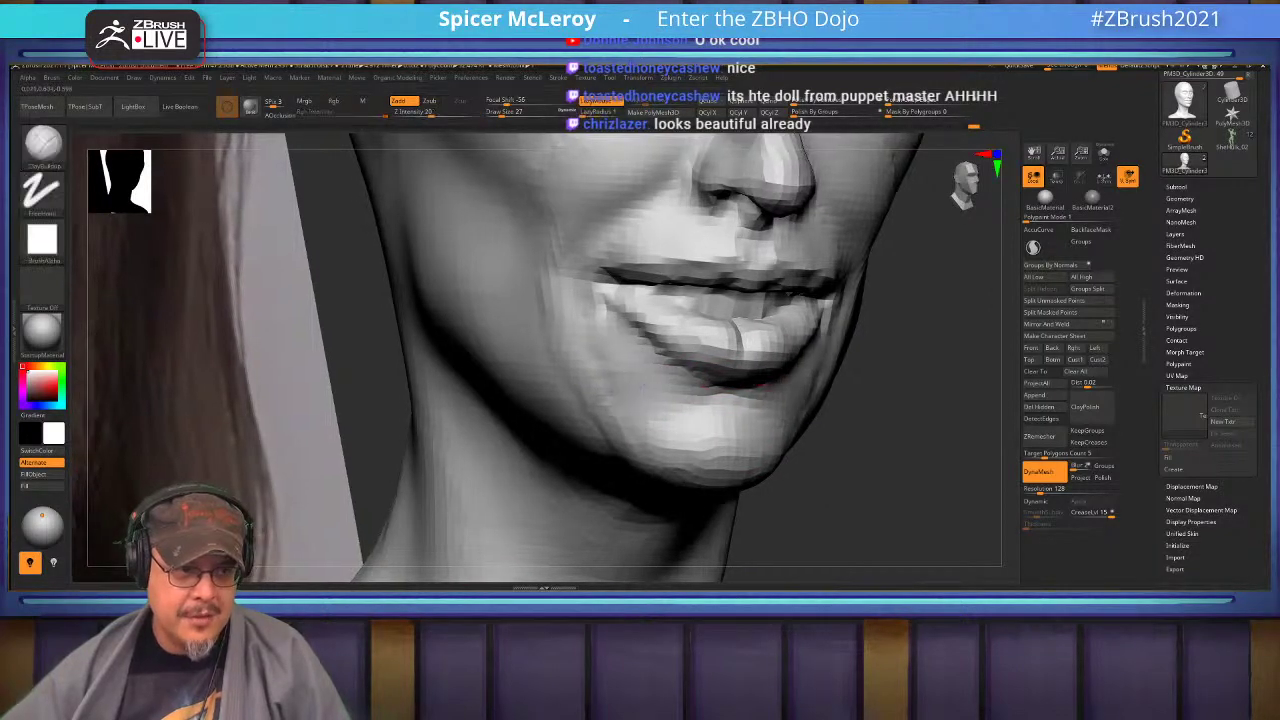
Carve the slits of the closed eyes with the DamStandard brush while comparing with the reference photo.
key("f")
right_click_drag(760, 330, 895, 510)
key("b")
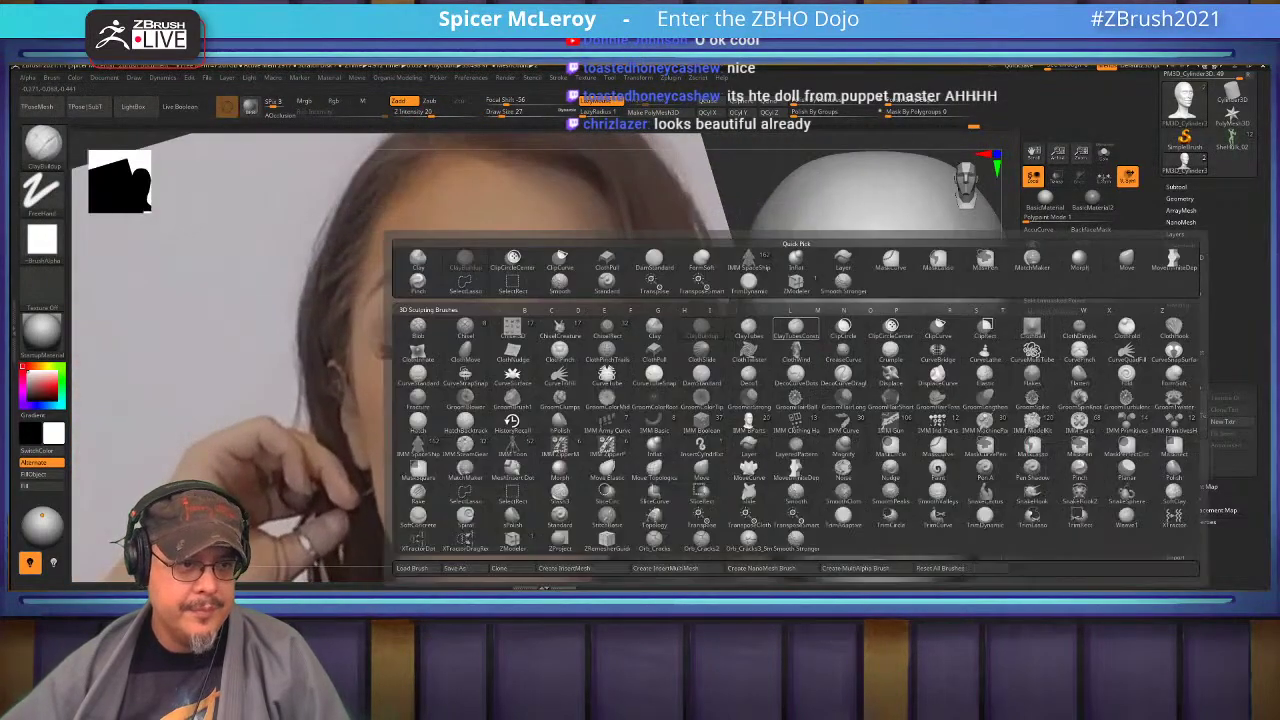
key("d")
key("s")
left_click_drag(843, 362, 778, 361)
mouse_move(840, 366)
left_mouse_down()
mouse_move(780, 361)
mouse_move(804, 354)
left_mouse_up()
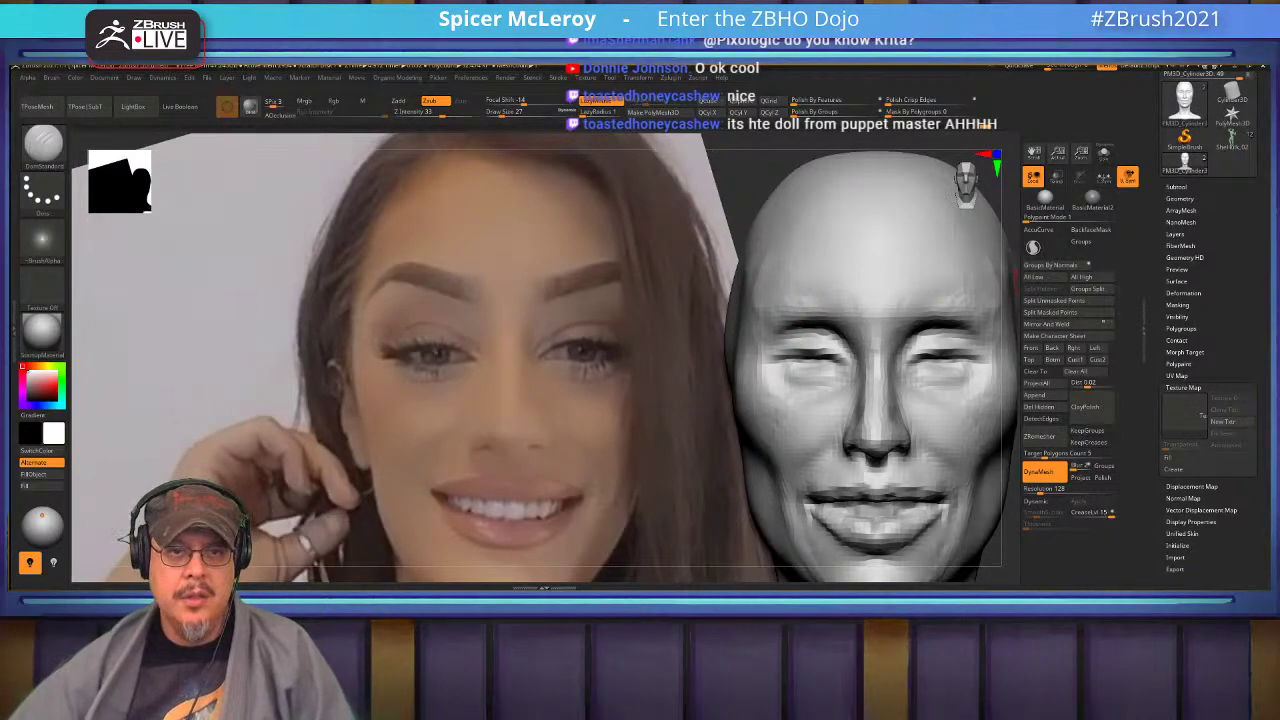
Insert a Sphere3D as a new subtool and reinitialize it as a low-poly QSphere.
left_click(1176, 187)
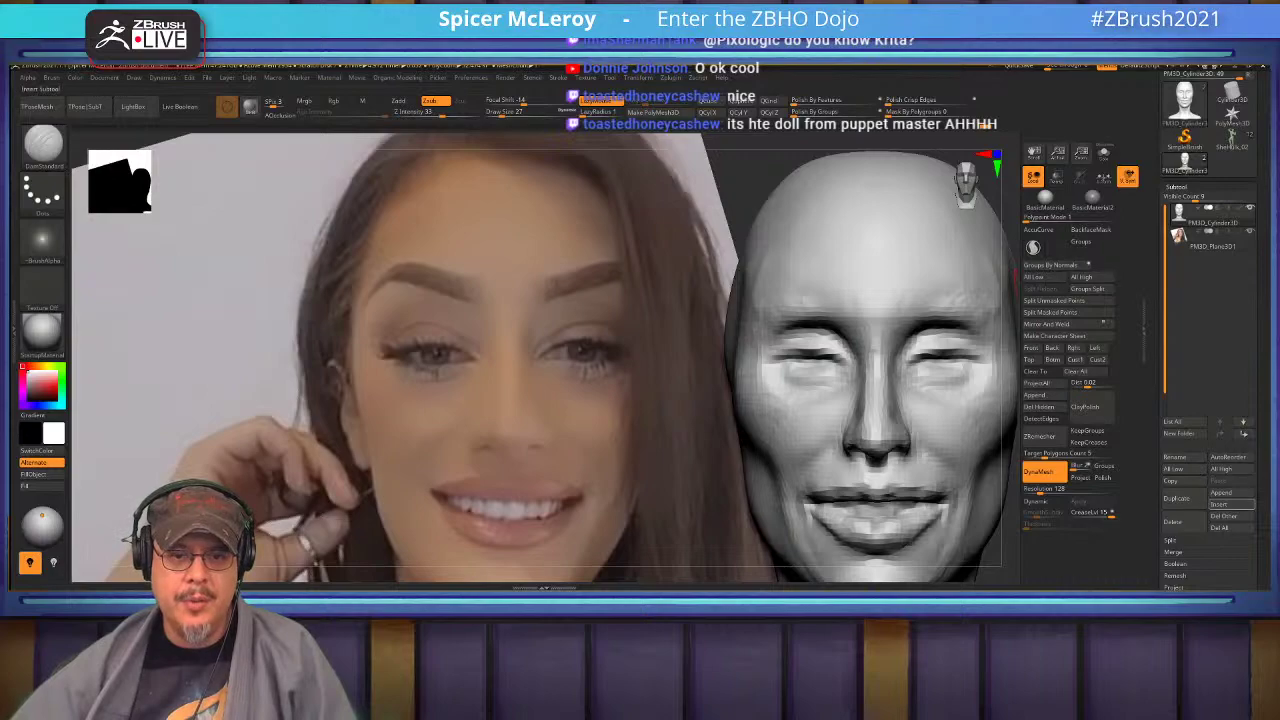
left_click(1222, 493)
left_click(1219, 504)
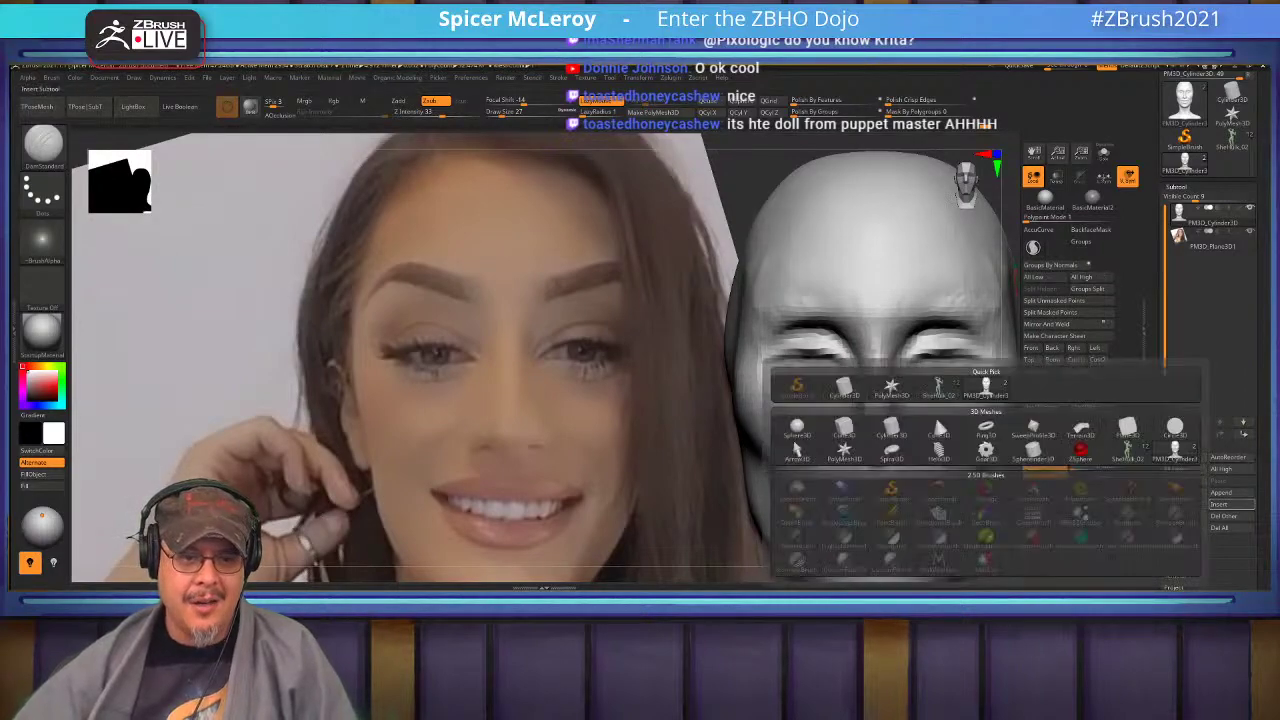
left_click(797, 428)
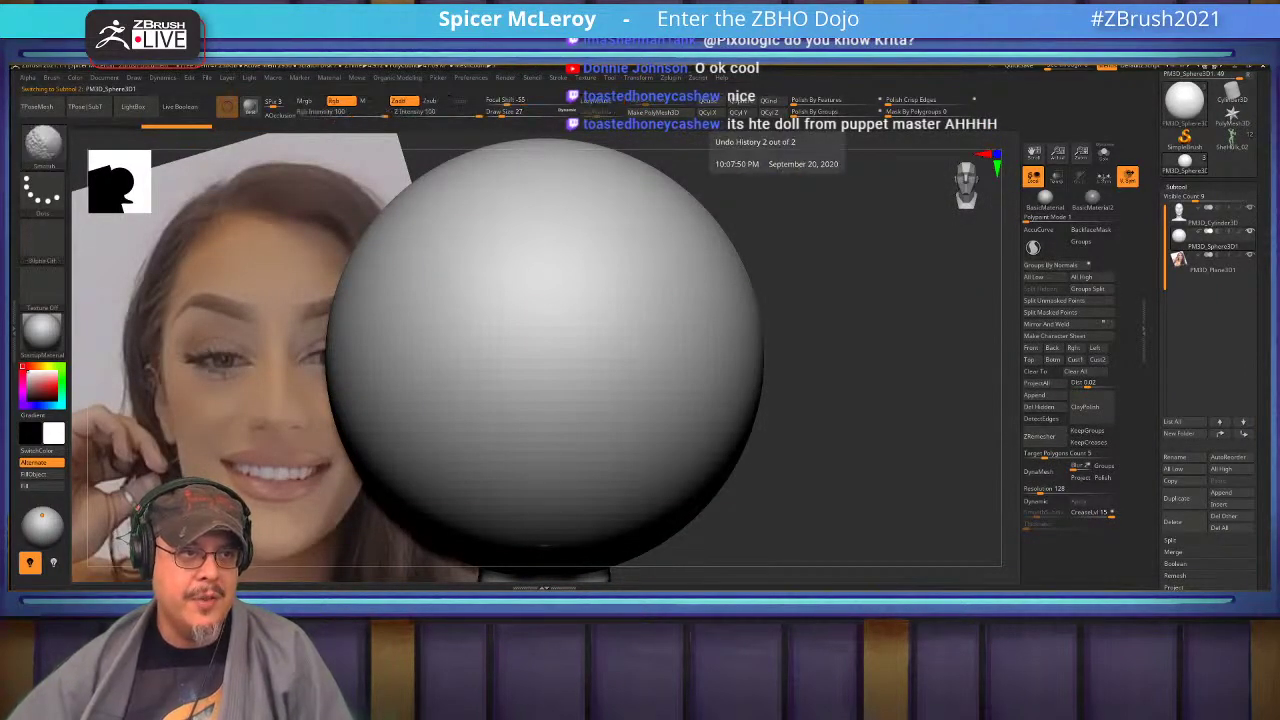
key("shift+f")
key("shift+f")
left_click(740, 102)
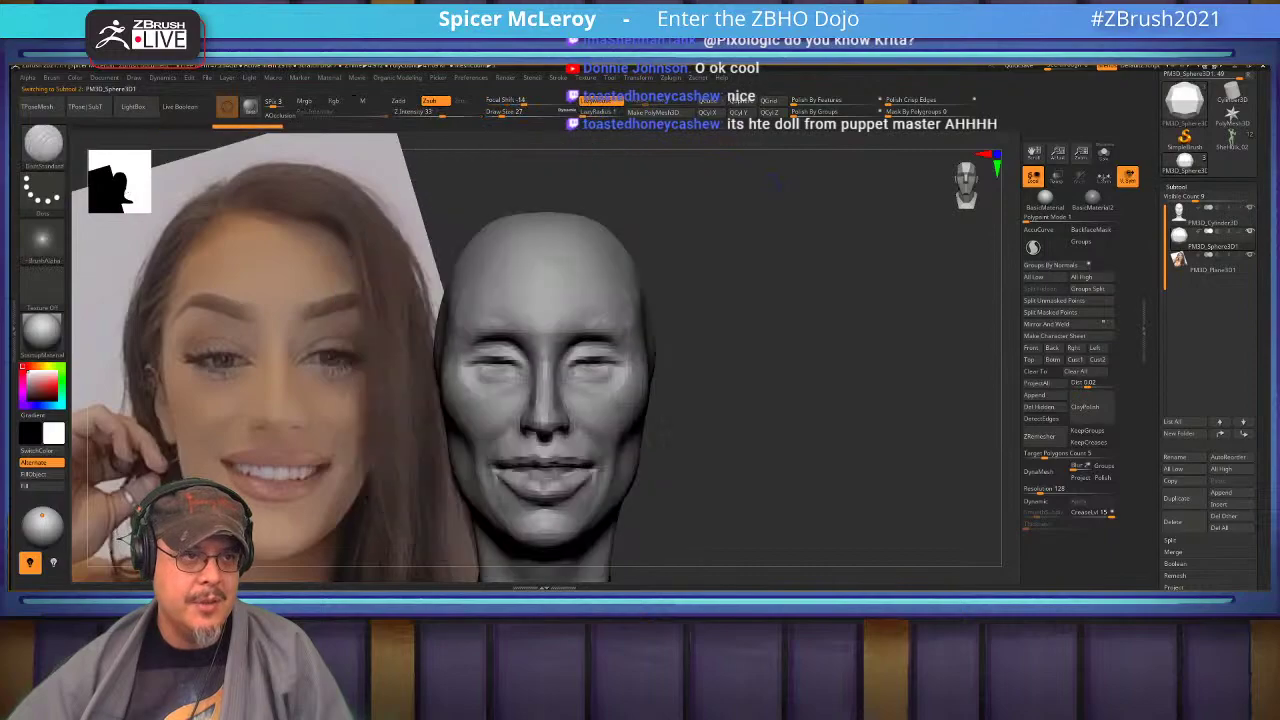
Move the sphere forward out of the head and turn on Dynamic Subdiv for it, choosing Always YES.
left_click_drag(850, 330, 940, 300, "alt")
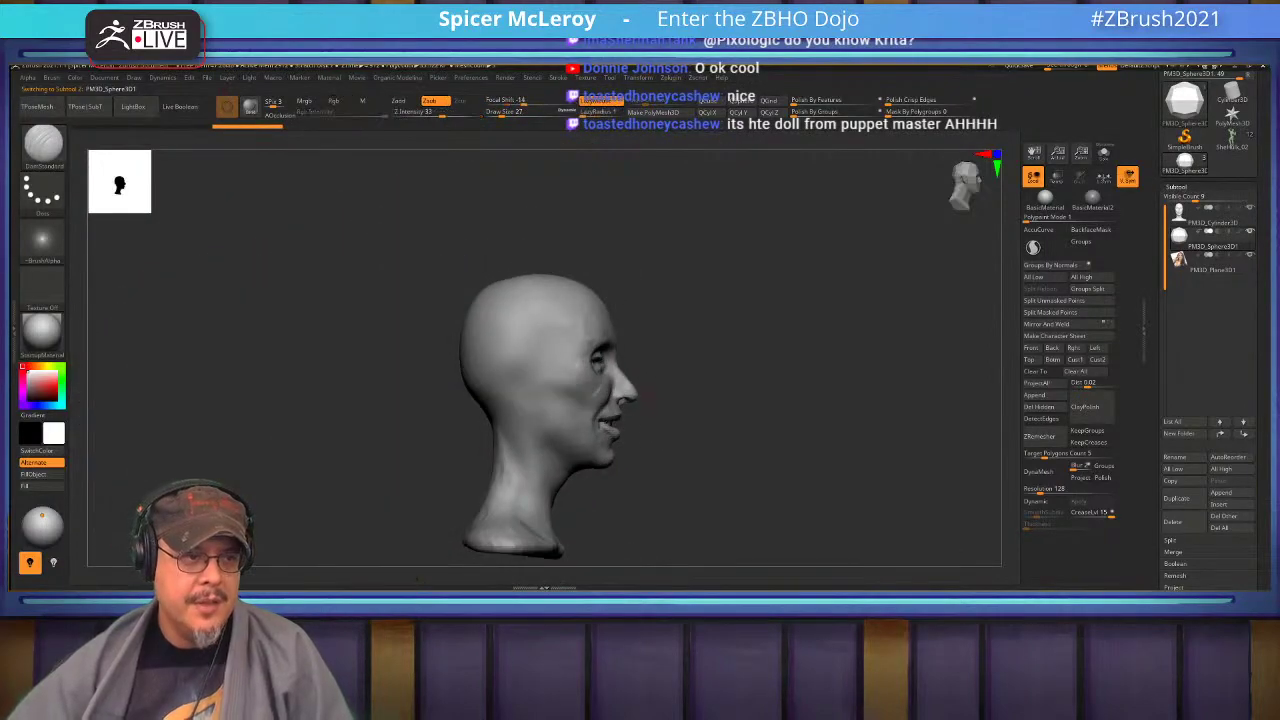
left_click_drag(800, 400, 650, 320, "alt")
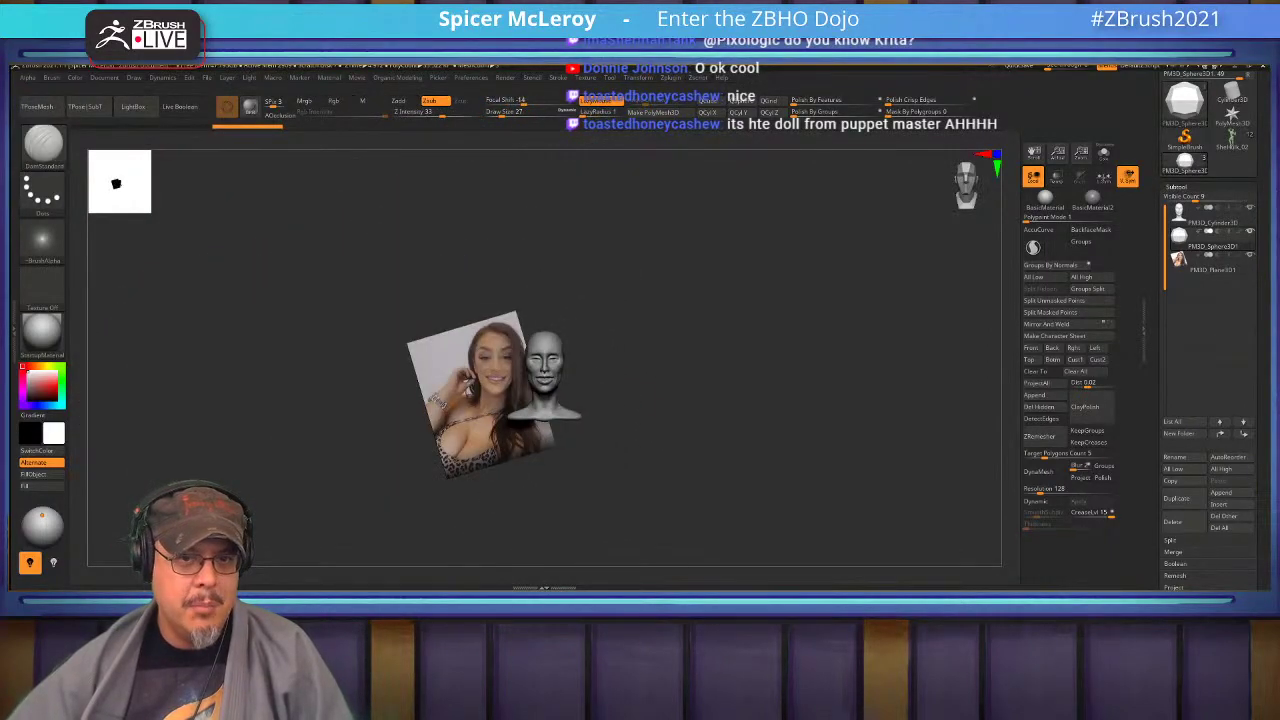
key("w")
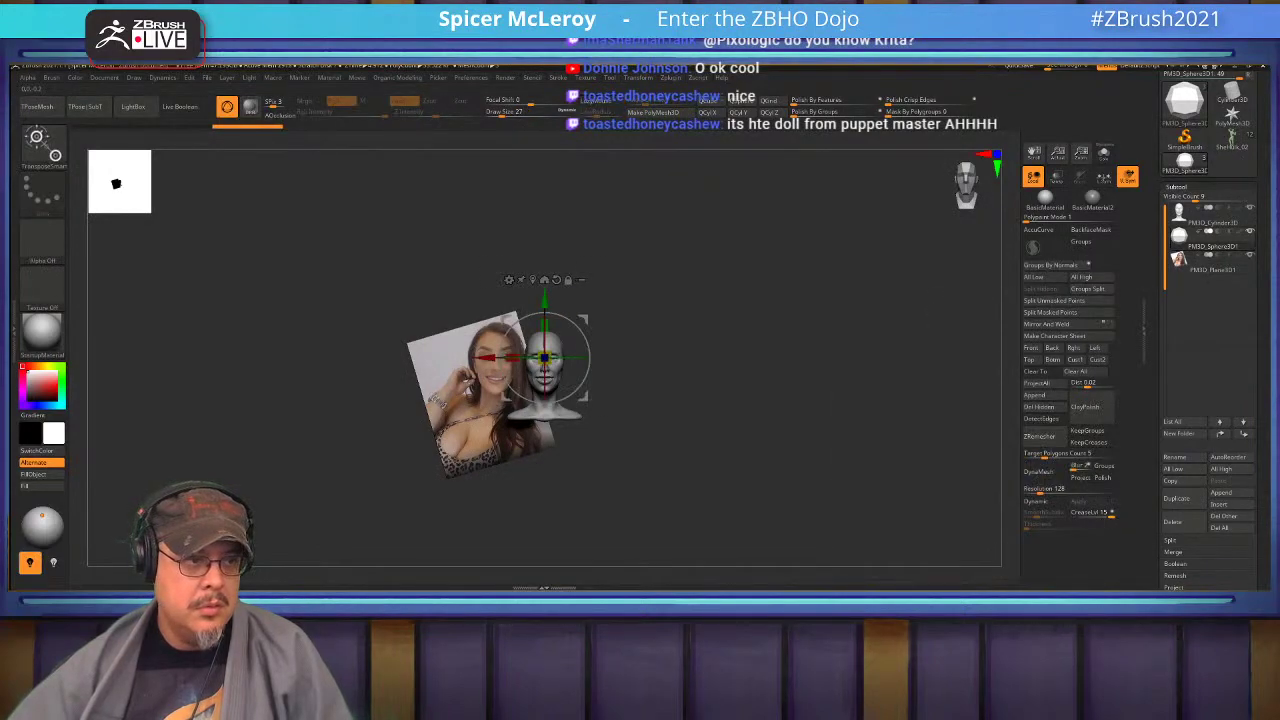
left_click_drag(800, 300, 900, 400, "alt")
left_click_drag(583, 361, 634, 363)
left_click_drag(800, 400, 700, 400, "shift")
key("d")
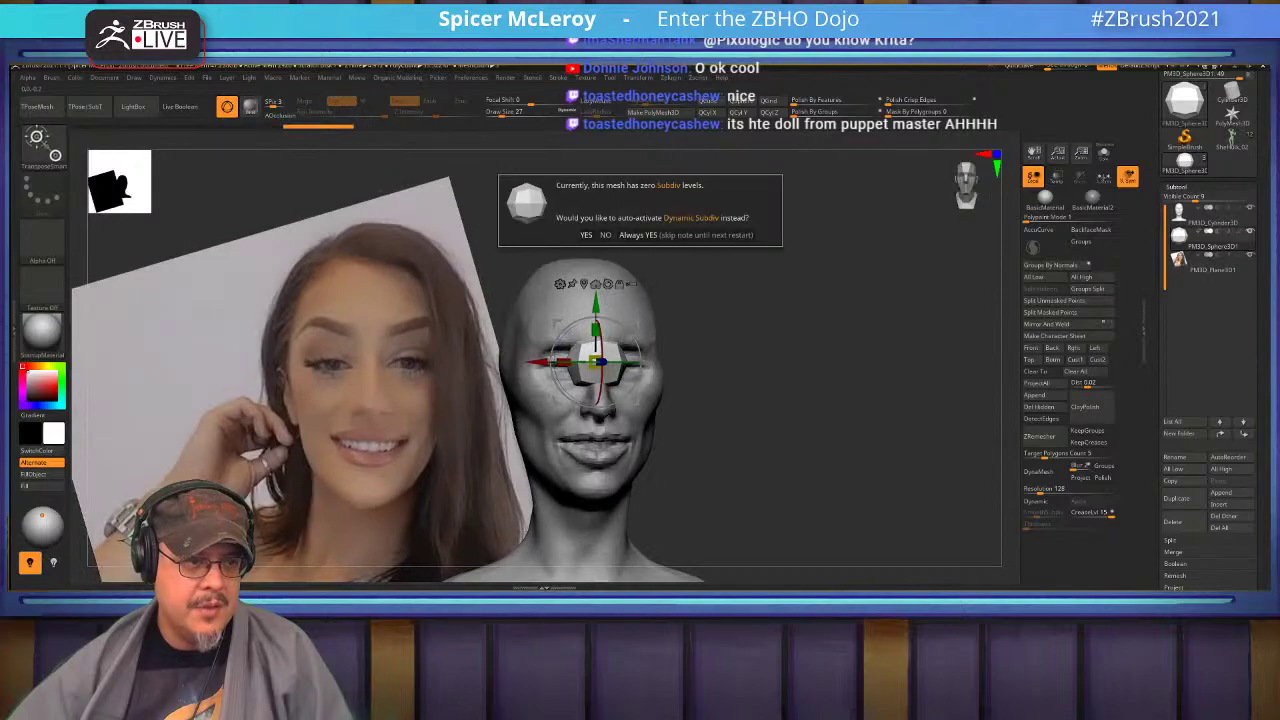
left_click(686, 235)
Place the sphere in the eye socket nearest the photo and scale it down to 0.6 as an eyeball.
left_click_drag(740, 280, 800, 435)
left_click_drag(538, 362, 500, 386)
left_click_drag(800, 330, 930, 332, "shift")
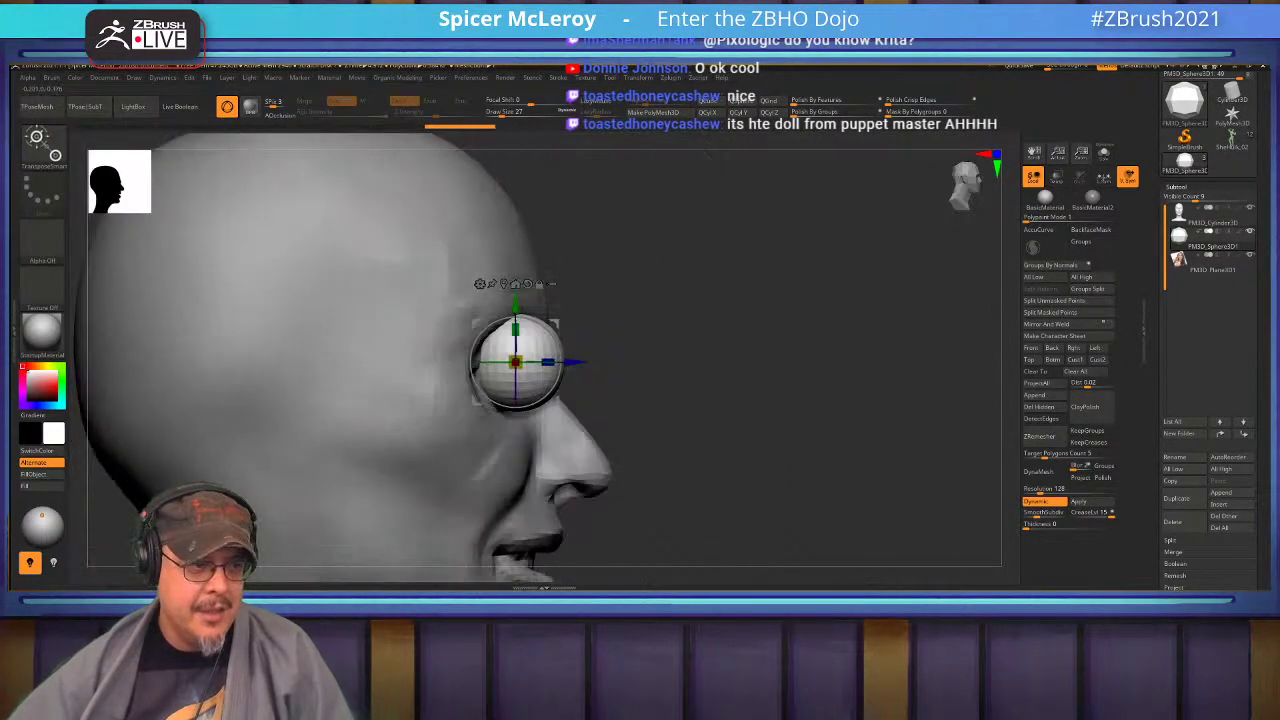
left_click_drag(575, 362, 536, 362)
left_click_drag(800, 330, 670, 332, "shift")
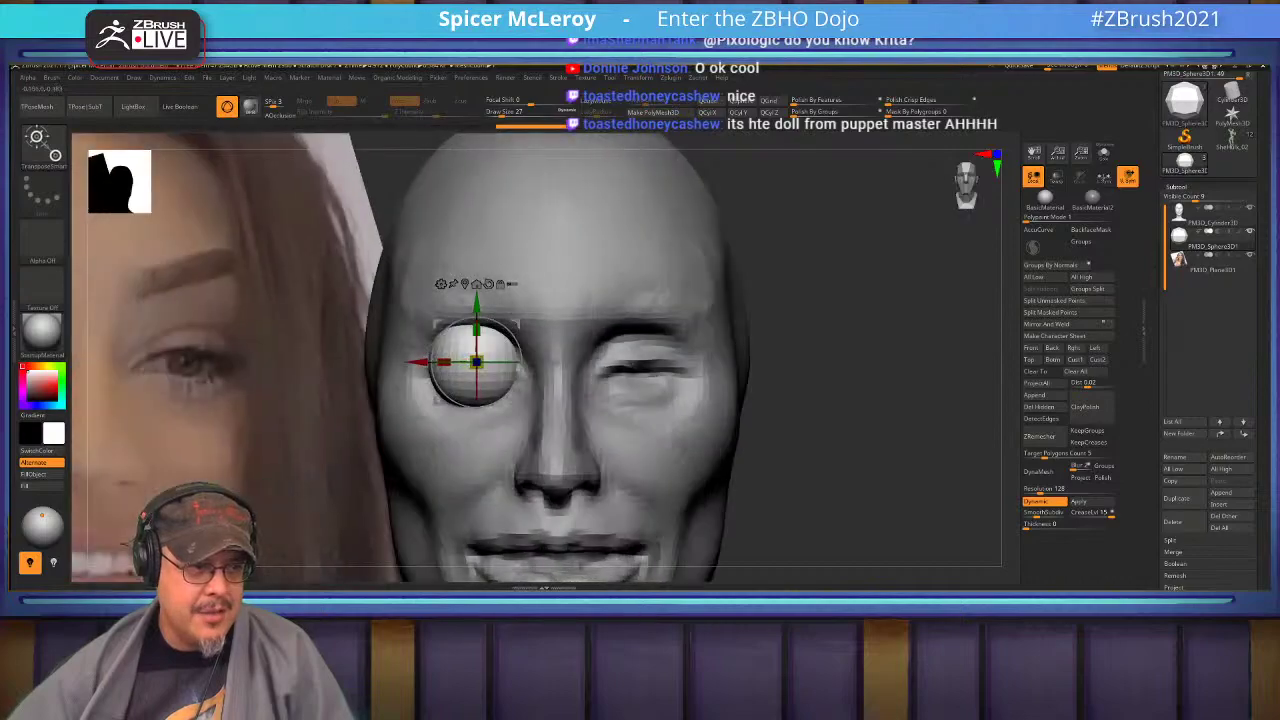
left_click_drag(477, 363, 474, 368)
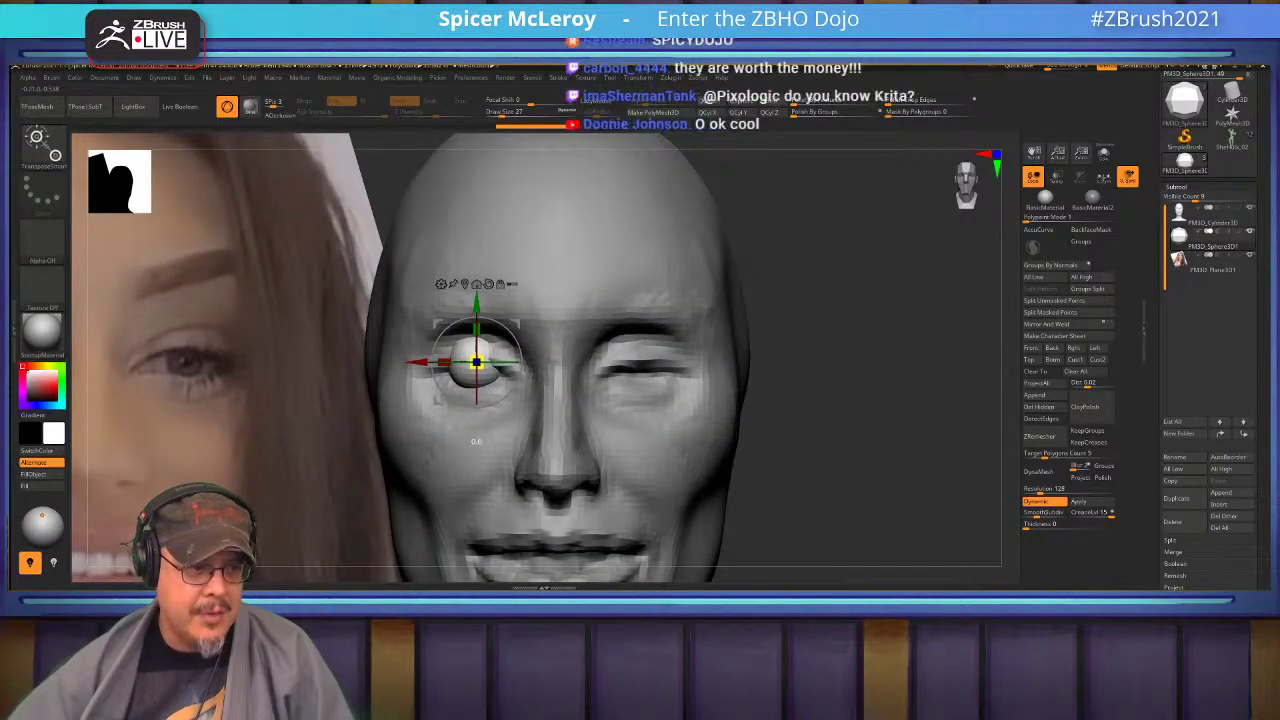
Fine-tune the eyeball's depth in the socket in profile view with the move gizmo.
key("q")
left_click_drag(780, 330, 915, 332)
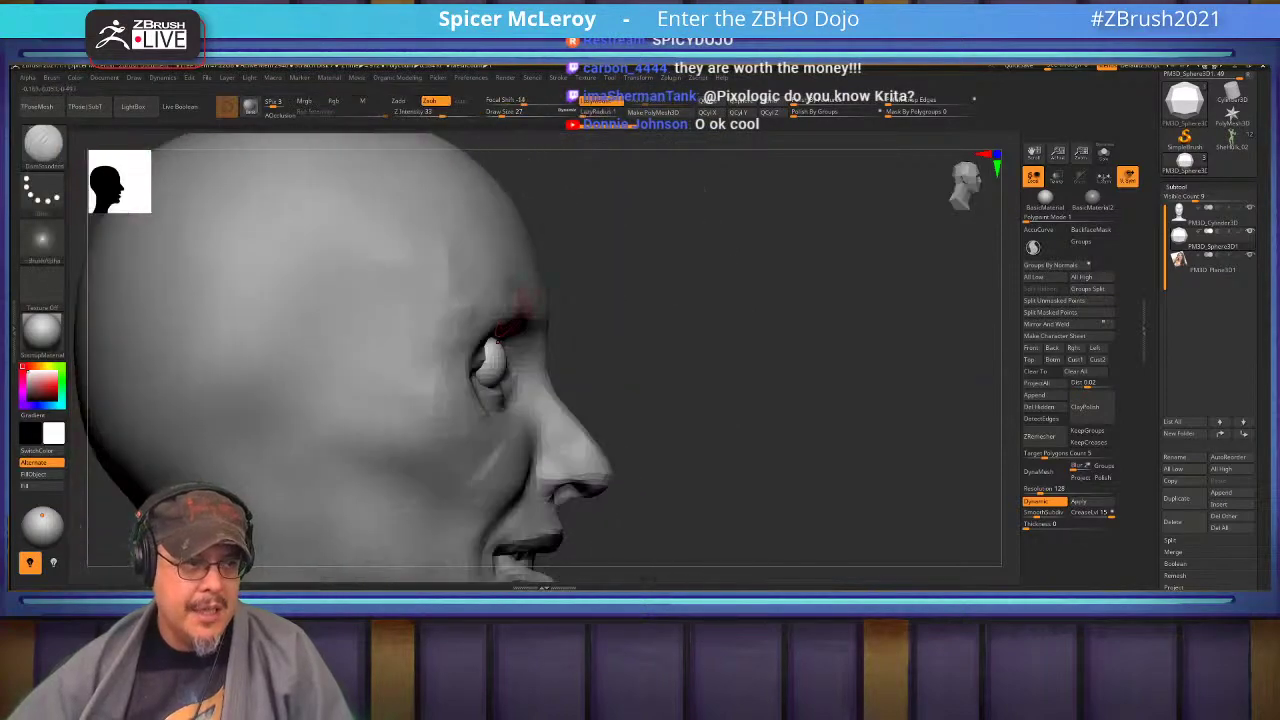
key("w")
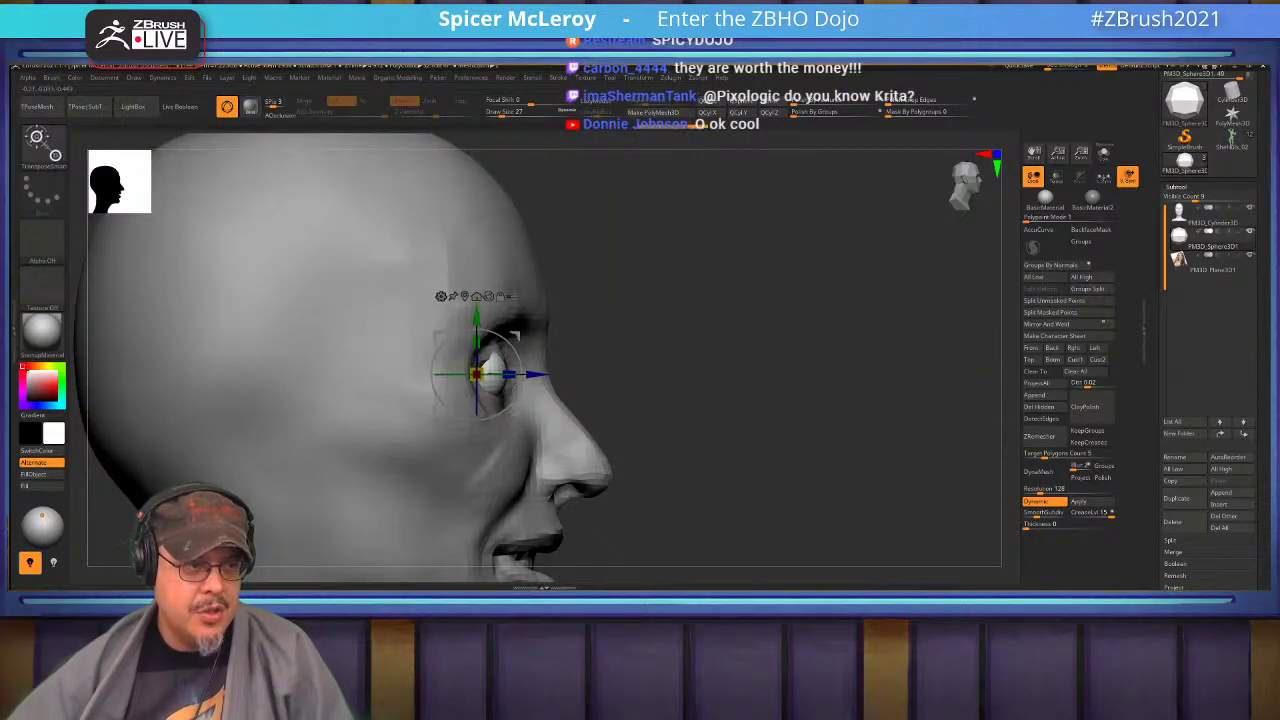
left_click_drag(537, 374, 541, 374)
key("q")
Mirror and weld the eyeball to the other eye socket.
left_click_drag(800, 360, 660, 360)
key("a")
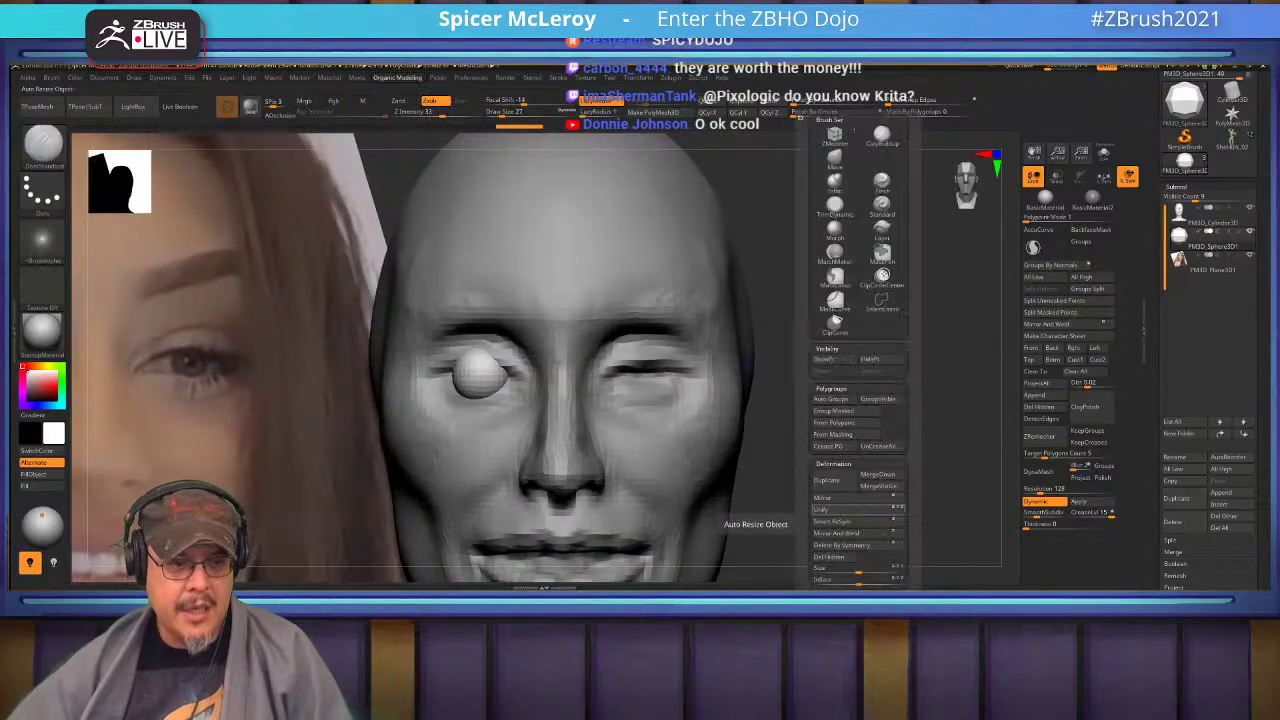
left_click(858, 533)
Select the head and fit its eyelids around the eyeballs from below with the Move brush at draw size 83.
left_click_drag(860, 460, 862, 348)
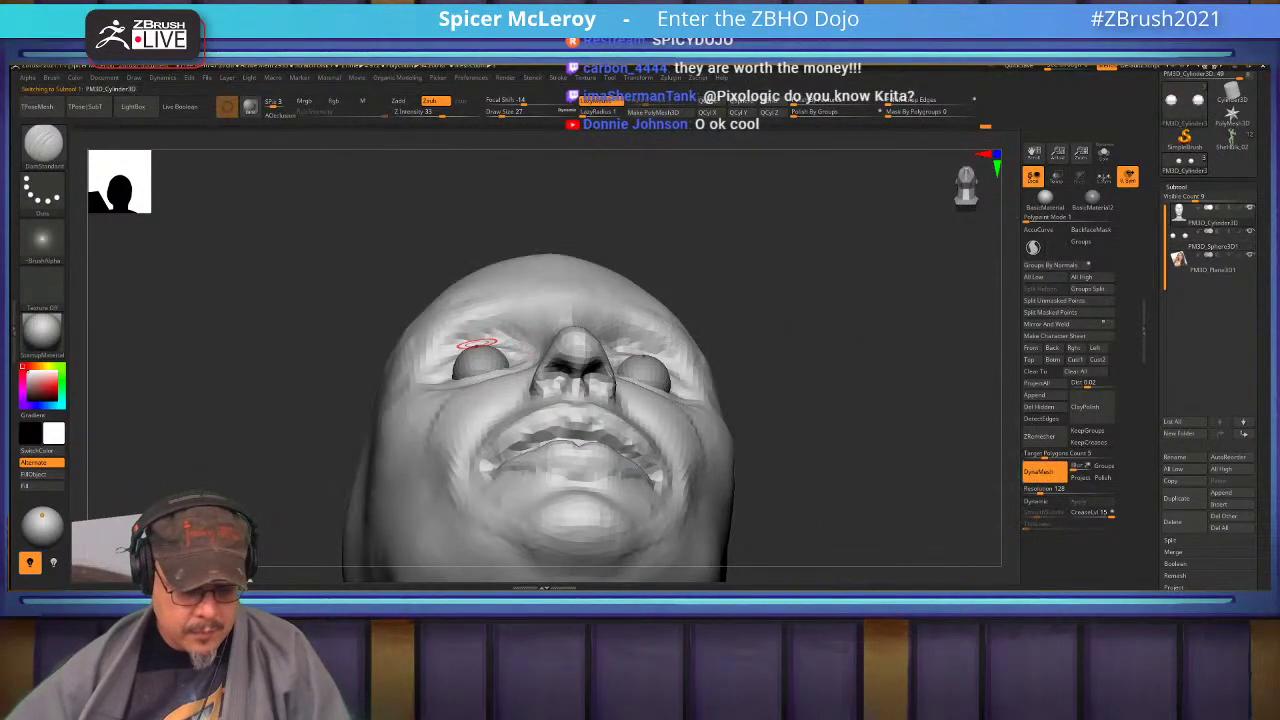
key("b")
key("v")
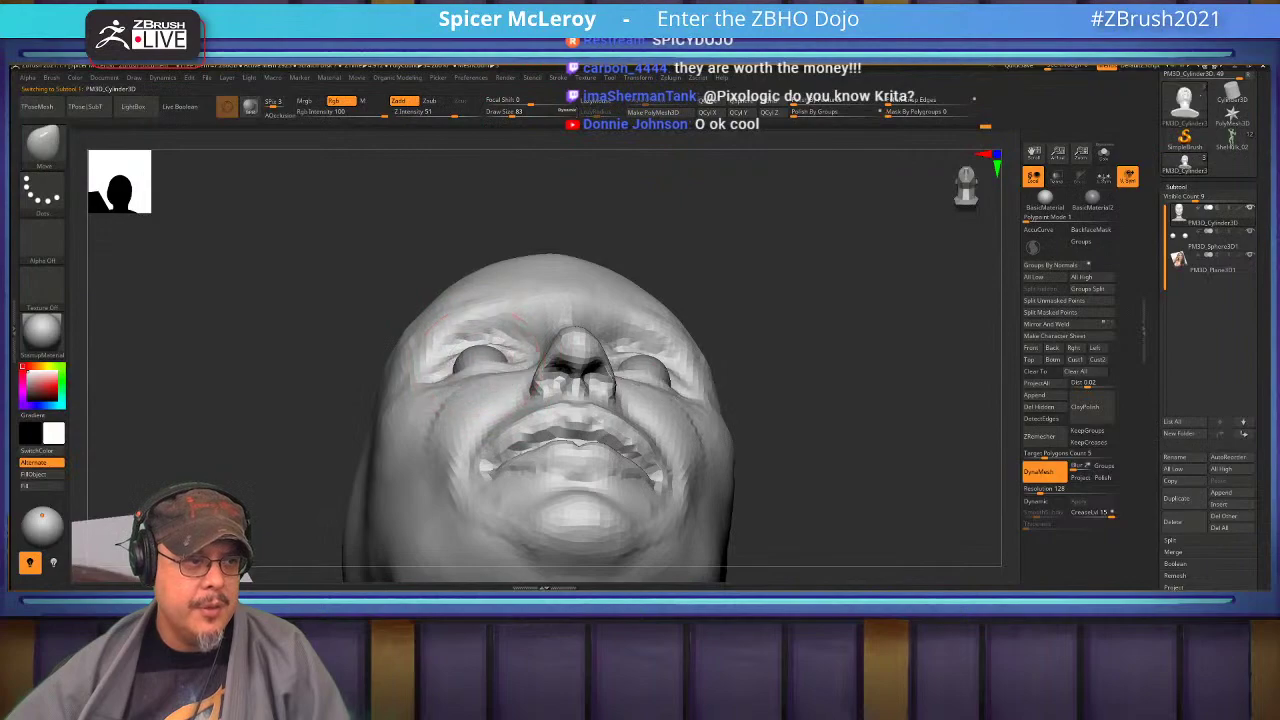
left_click_drag(473, 371, 485, 360)
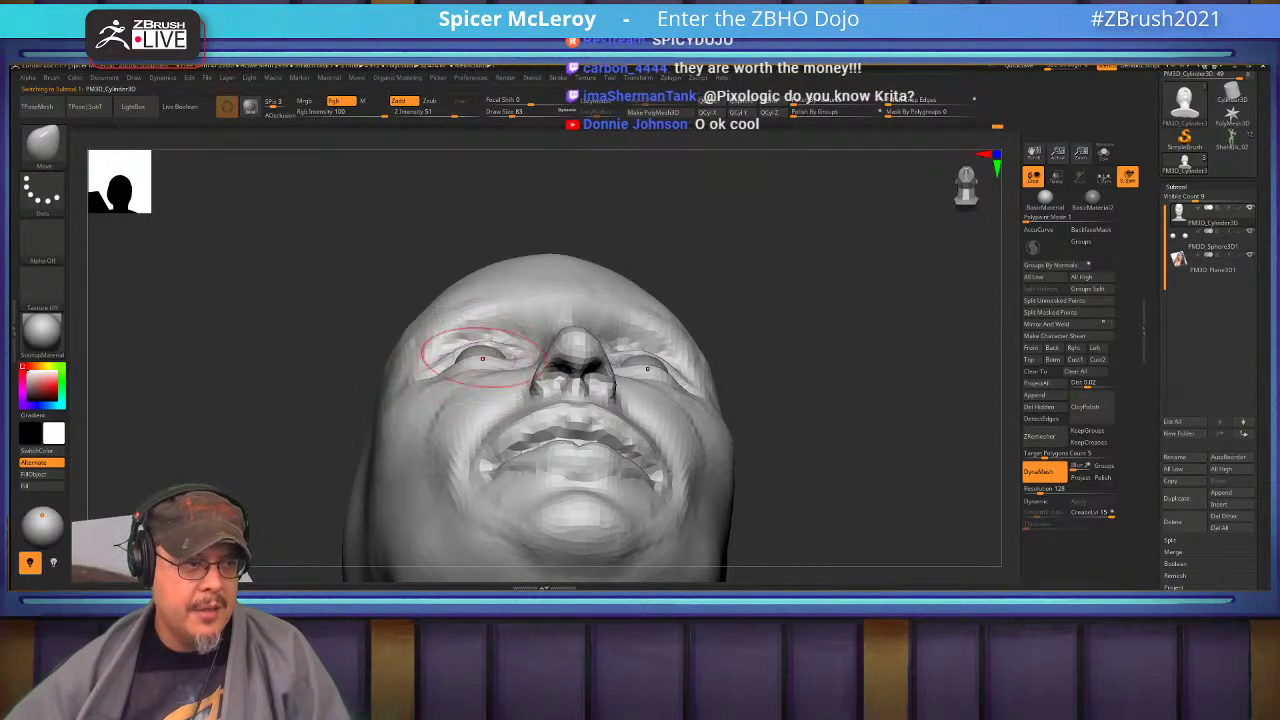
mouse_move(455, 364)
left_mouse_down()
mouse_move(446, 382)
mouse_move(486, 339)
left_mouse_up()
key("ctrl+z")
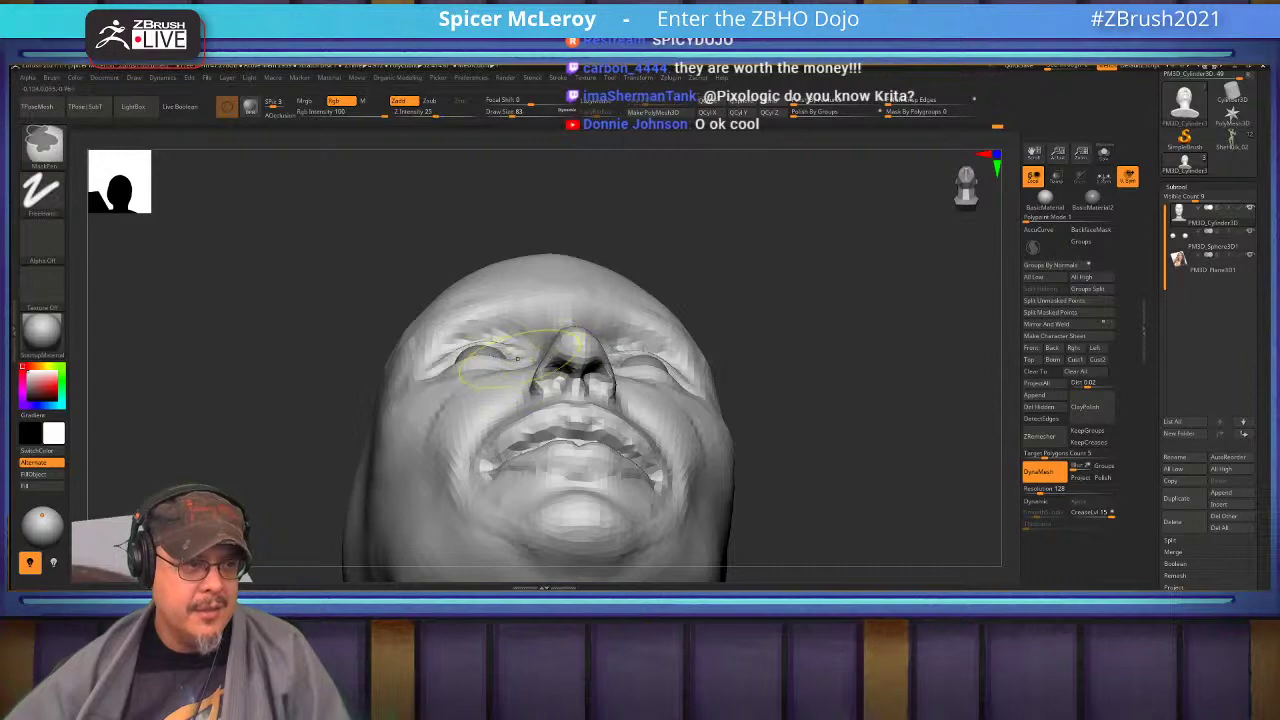
left_click_drag(498, 368, 512, 360)
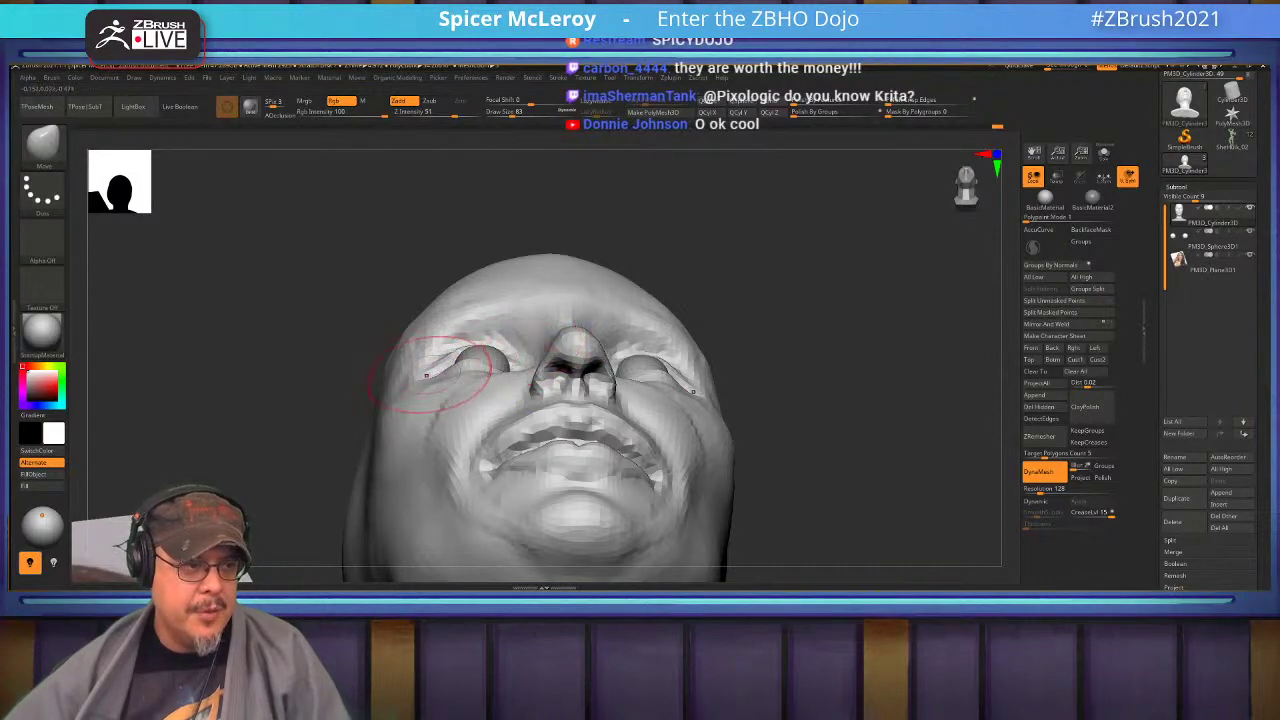
left_click_drag(426, 376, 425, 333)
key("ctrl+z")
key("ctrl+z")
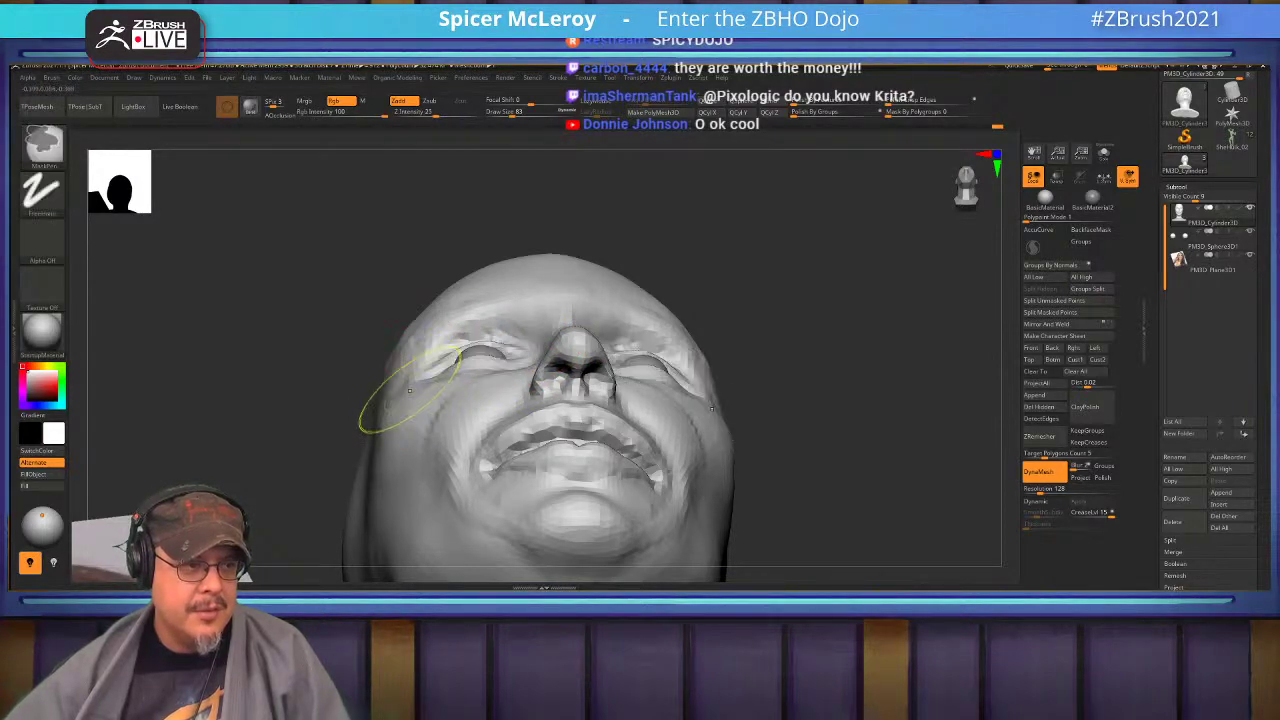
left_click_drag(514, 346, 510, 353)
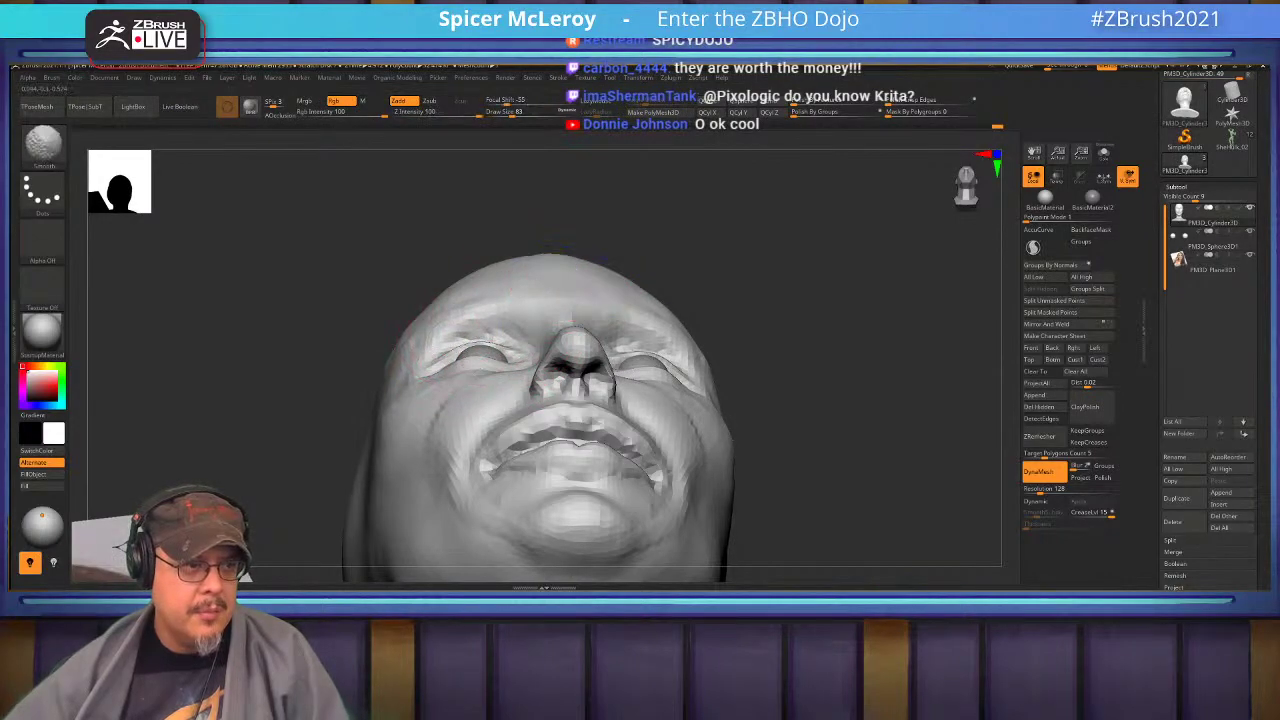
Crease the eyelids toward the outer eye corners from below with the DamStandard brush at draw size 83.
mouse_move(765, 250)
left_mouse_down()
mouse_move(725, 325)
mouse_move(740, 305)
left_mouse_up()
key("b")
key("d")
key("s")
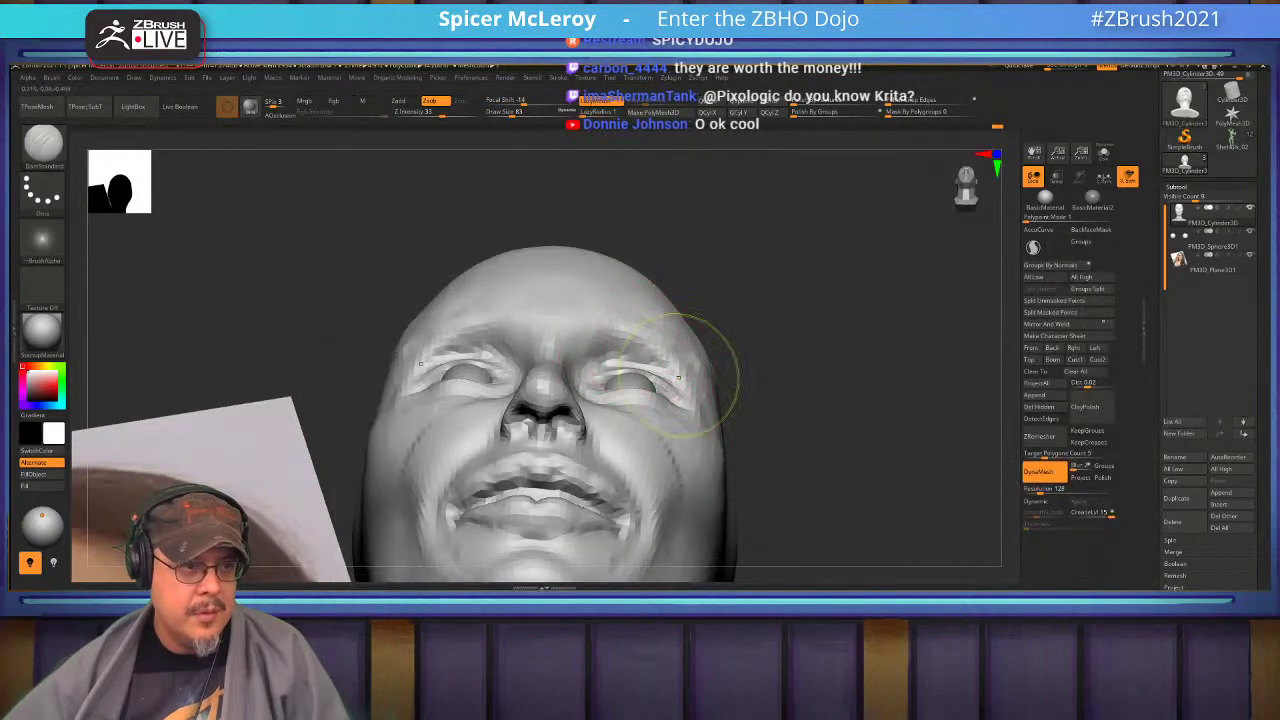
Fill the area around the outer eye corners with the FormSoft brush and smooth it.
key("b")
key("f")
key("s")
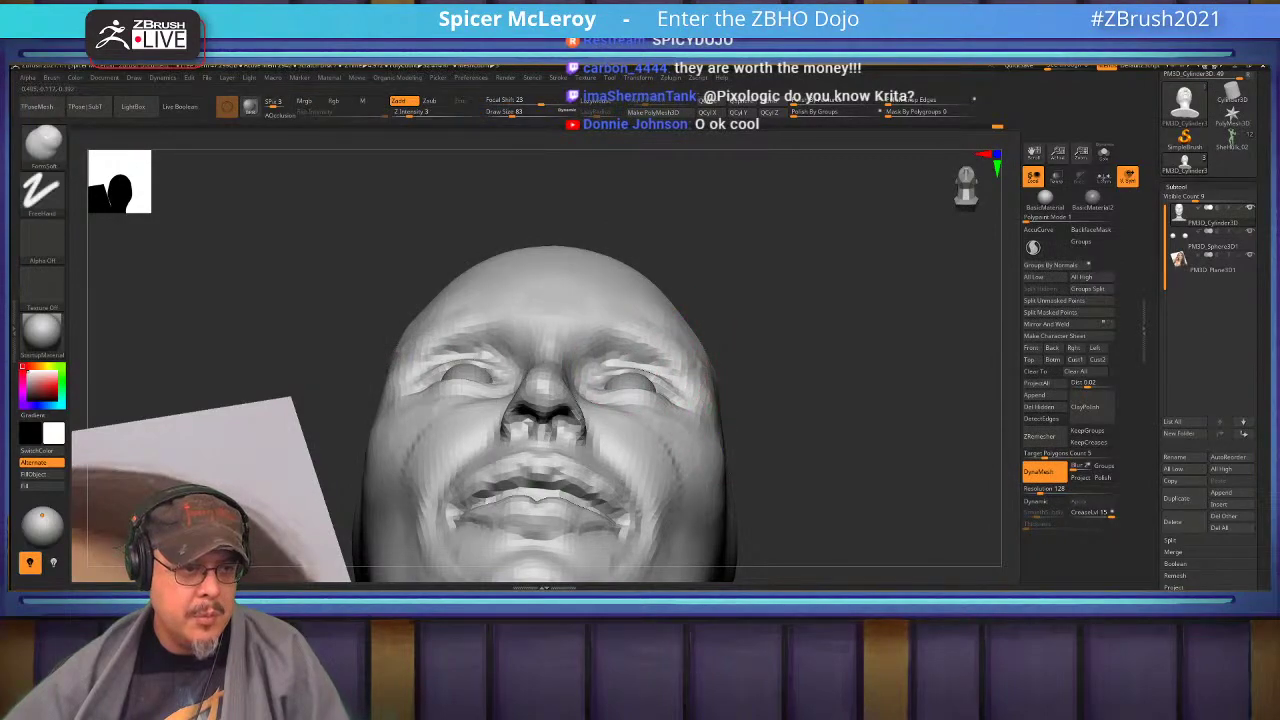
left_click_drag(706, 374, 708, 388, "shift")
mouse_move(760, 270)
left_mouse_down("shift")
mouse_move(757, 384)
mouse_move(757, 350)
left_mouse_up("shift")
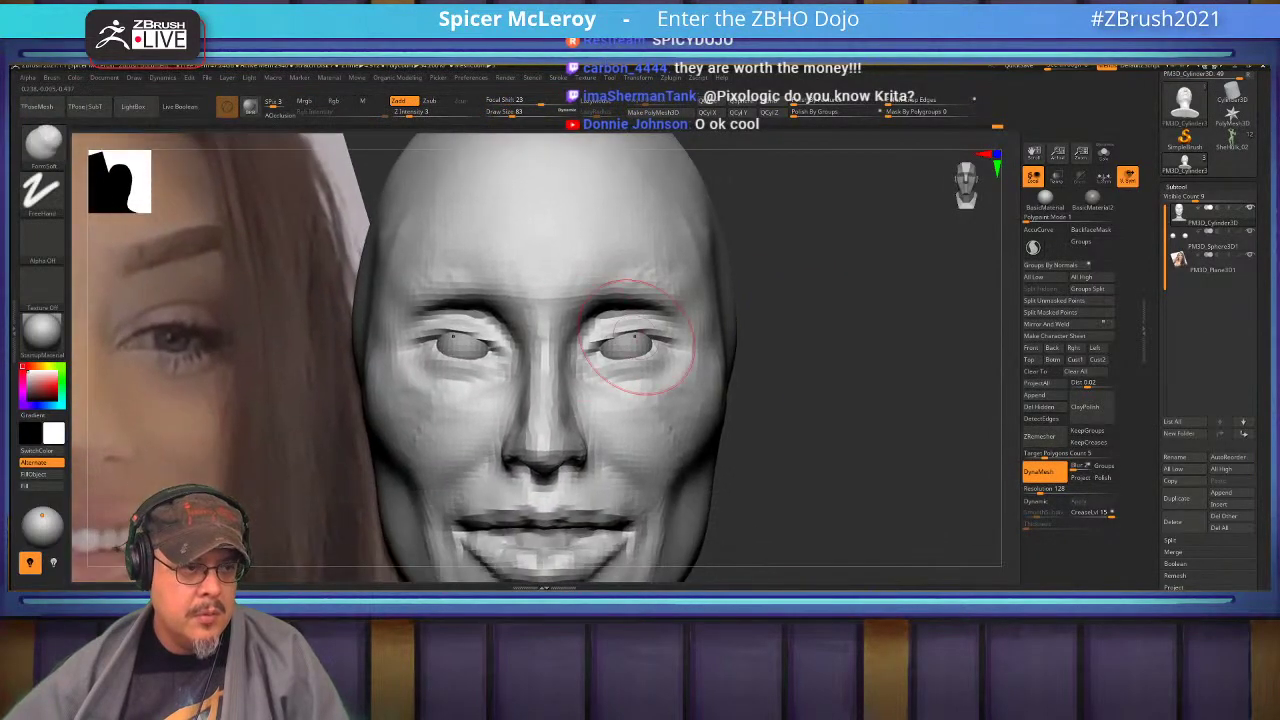
Carve the creases under the lower eyelids from the front with the DamStandard brush.
key("b")
key("d")
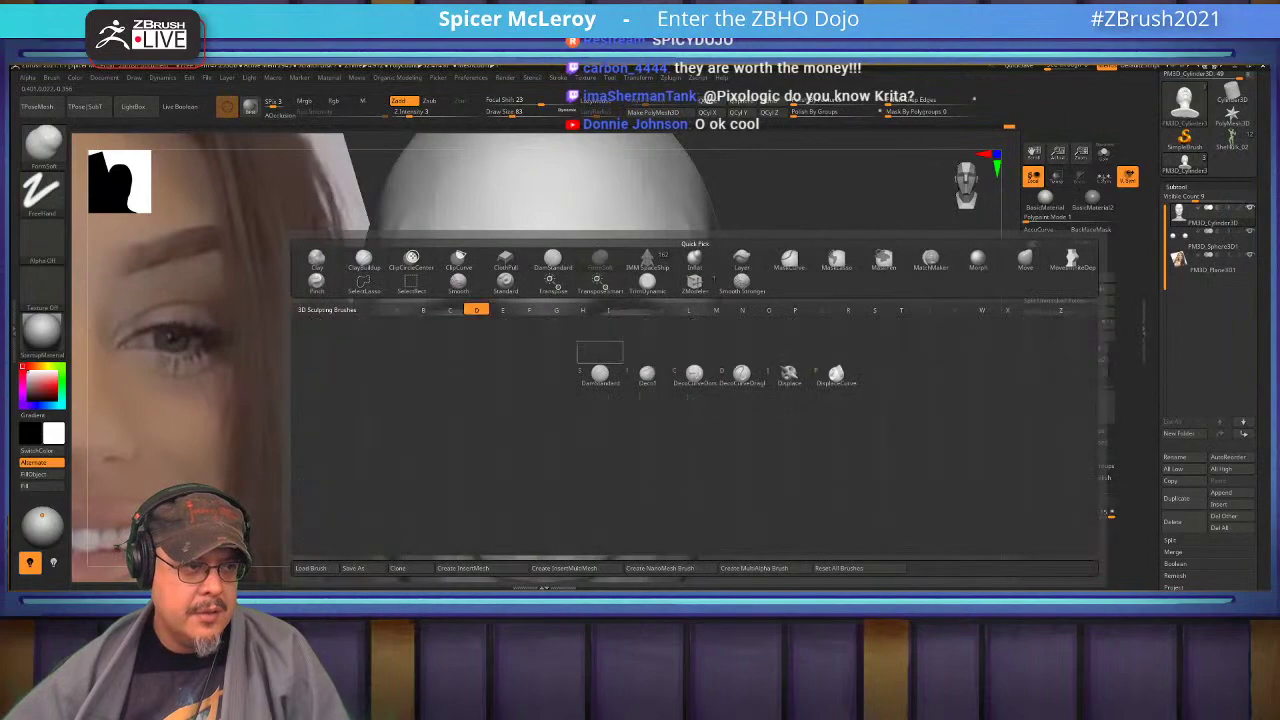
key("s")
mouse_move(648, 340)
left_mouse_down()
mouse_move(676, 350)
mouse_move(604, 379)
left_mouse_up()
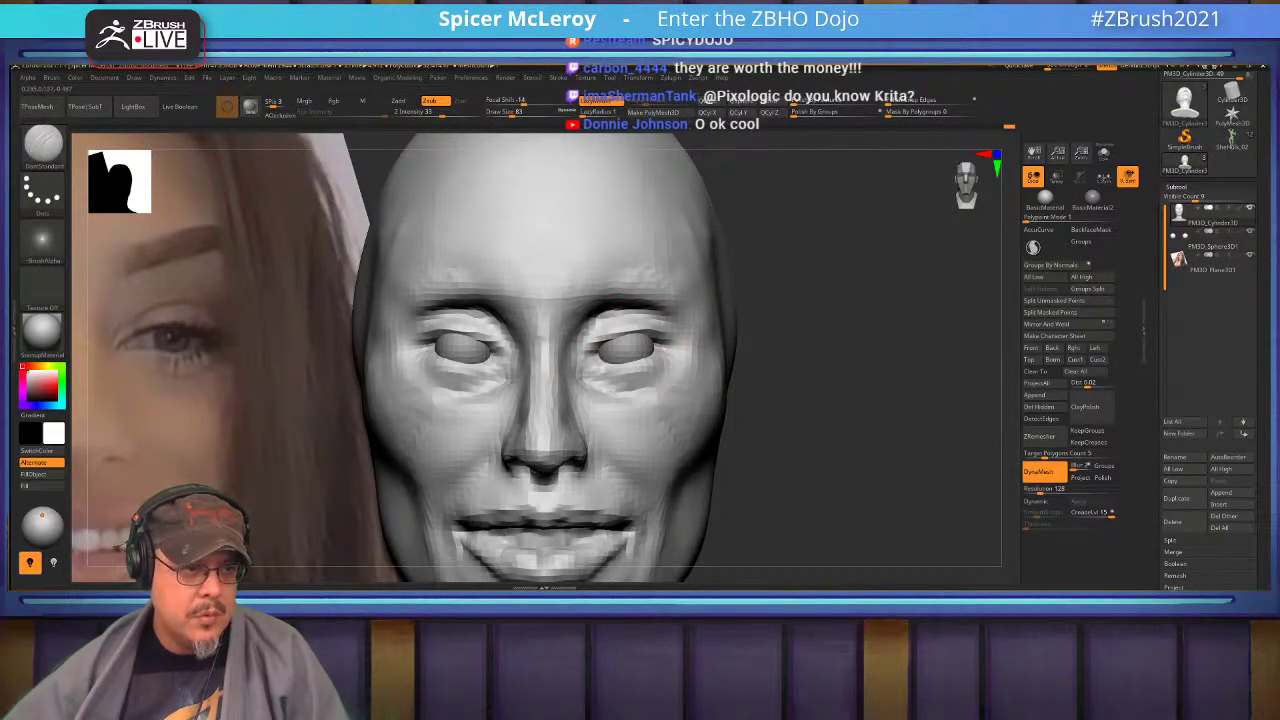
Build up the smiling cheeks below the eyes and beside the mouth with the ClayBuildup brush.
right_click_drag(640, 378, 535, 415)
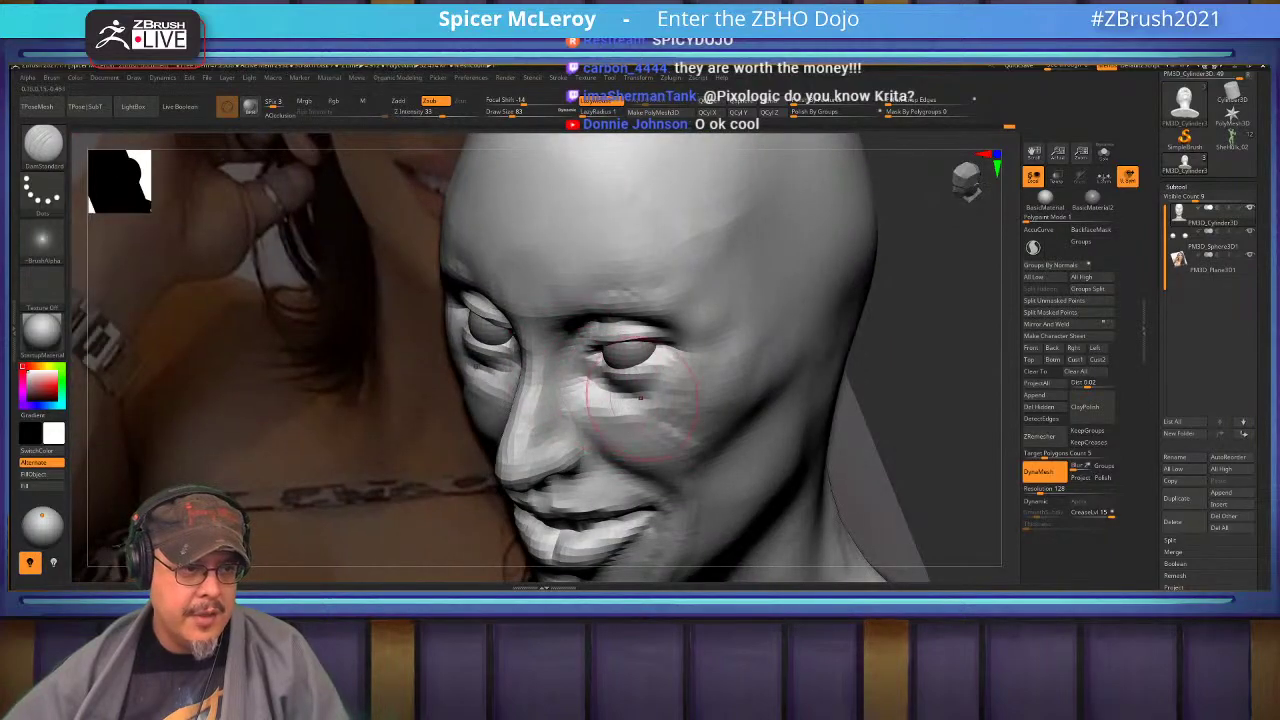
key("b")
key("c")
key("b")
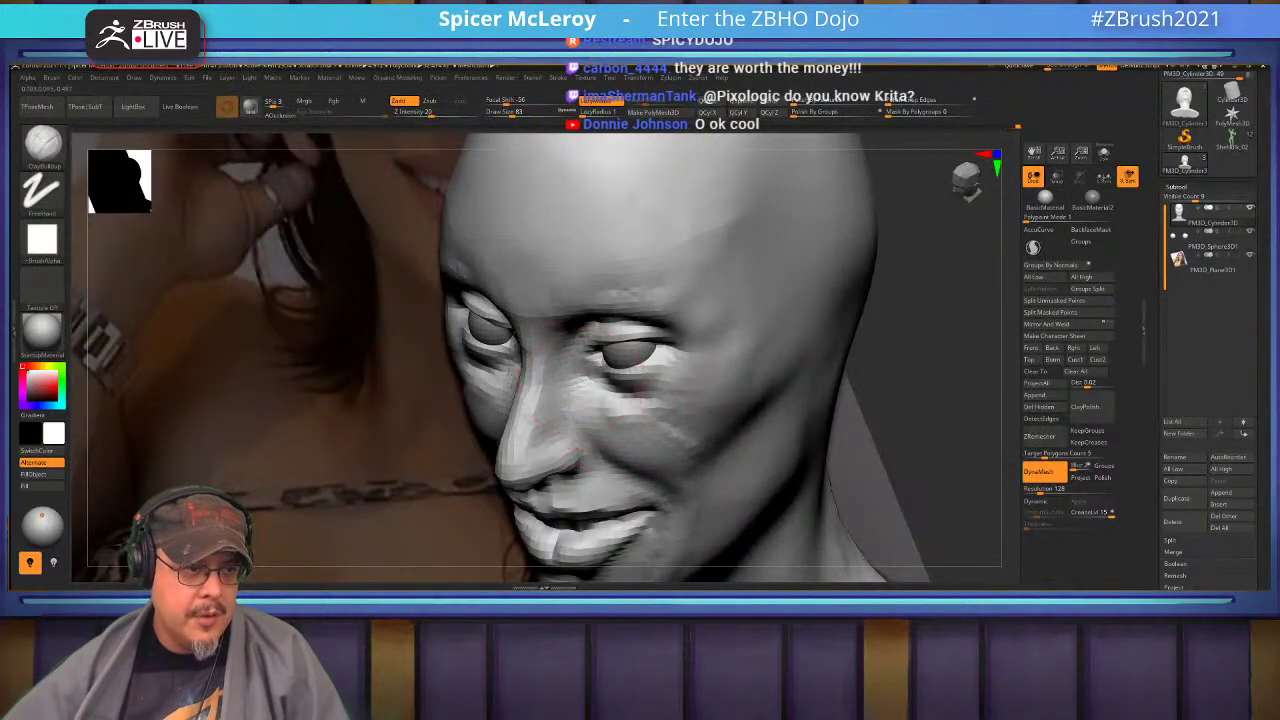
mouse_move(676, 408)
left_mouse_down()
mouse_move(626, 440)
mouse_move(640, 466)
mouse_move(618, 452)
left_mouse_up()
left_click_drag(704, 440, 695, 470)
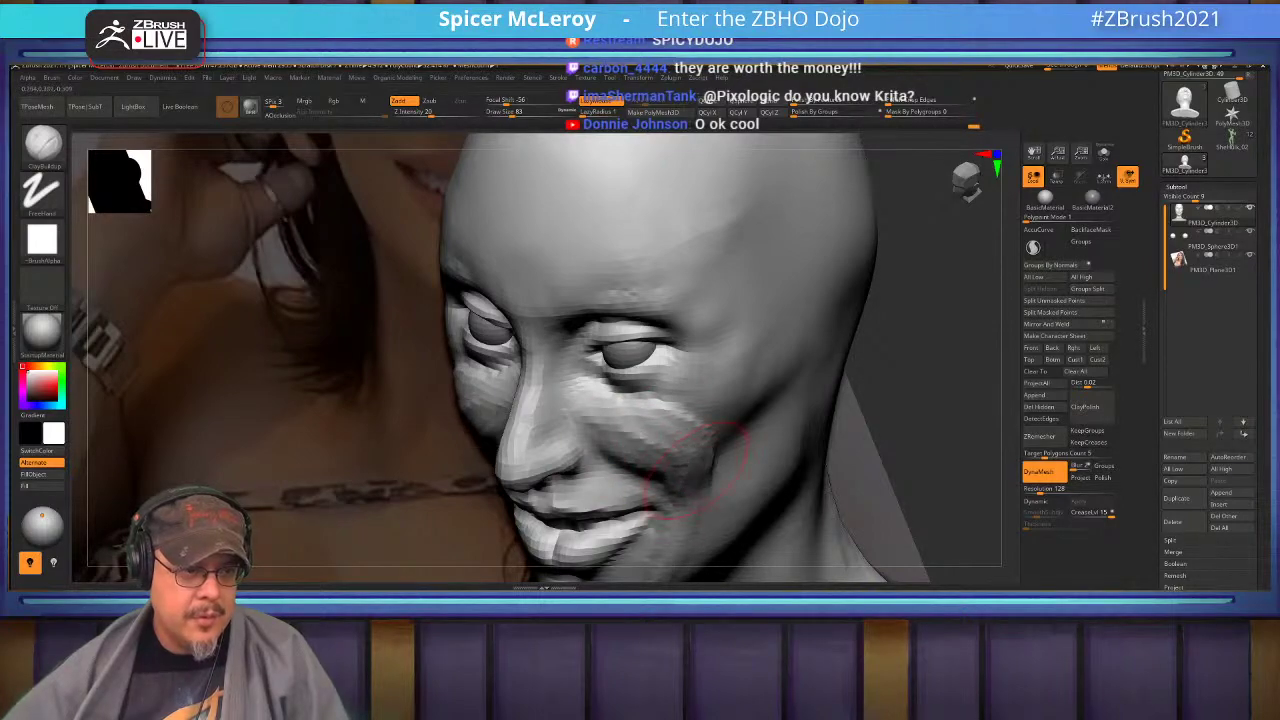
right_click_drag(712, 462, 970, 360)
mouse_move(545, 298)
right_mouse_down("alt")
mouse_move(504, 304)
mouse_move(608, 298)
right_mouse_up("alt")
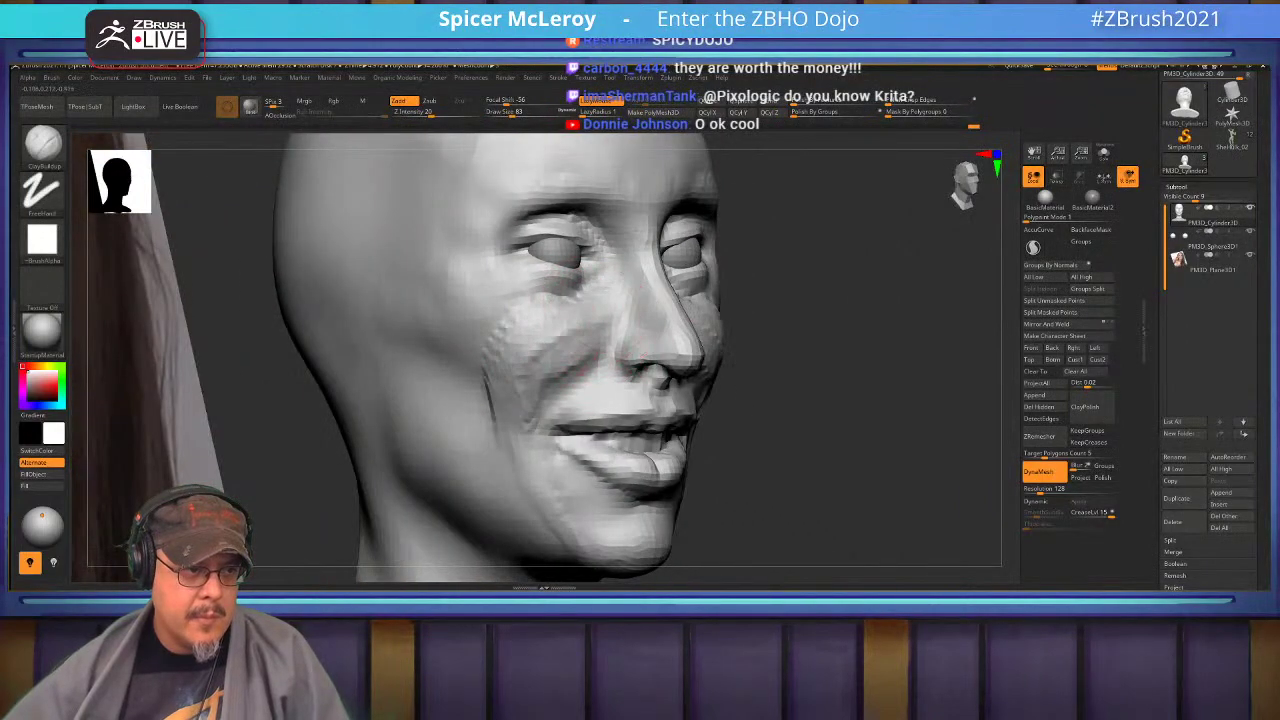
Carve the smile fold between the nose and the mouth corner with the DamStandard brush.
key("b")
key("d")
key("s")
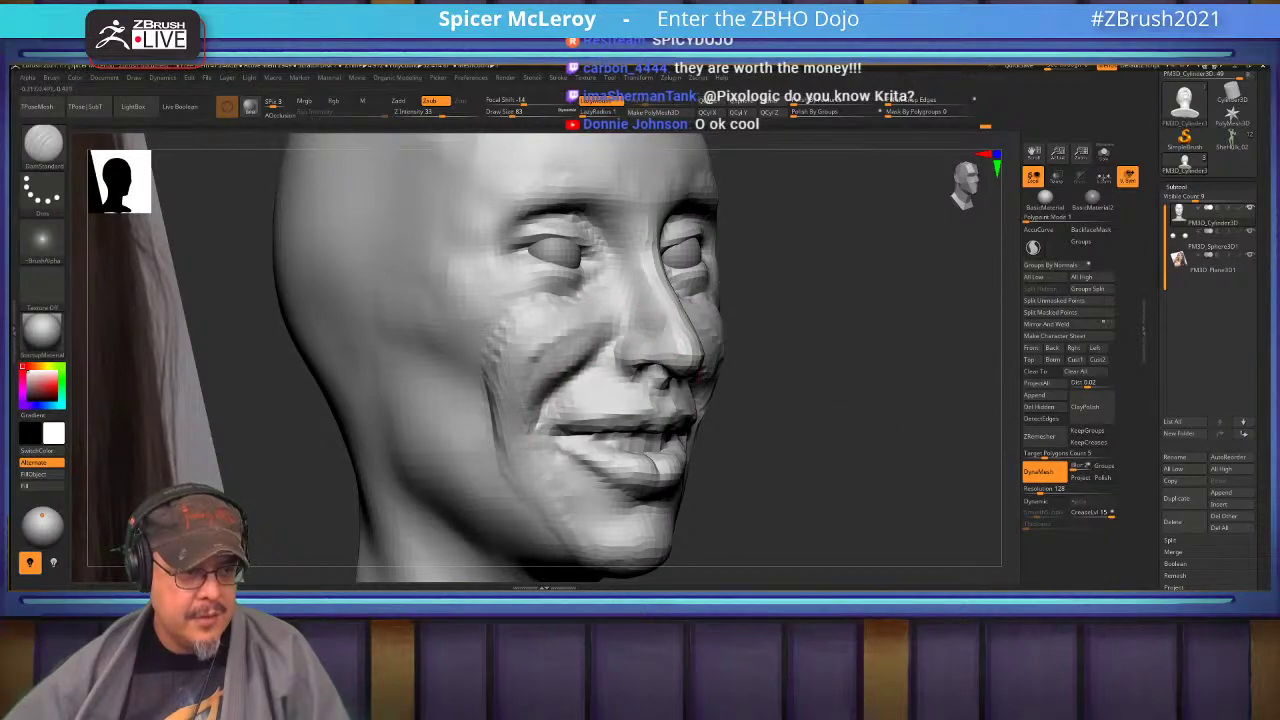
Smooth the cheek folds and even out the lips.
right_click_drag(640, 410, 740, 400)
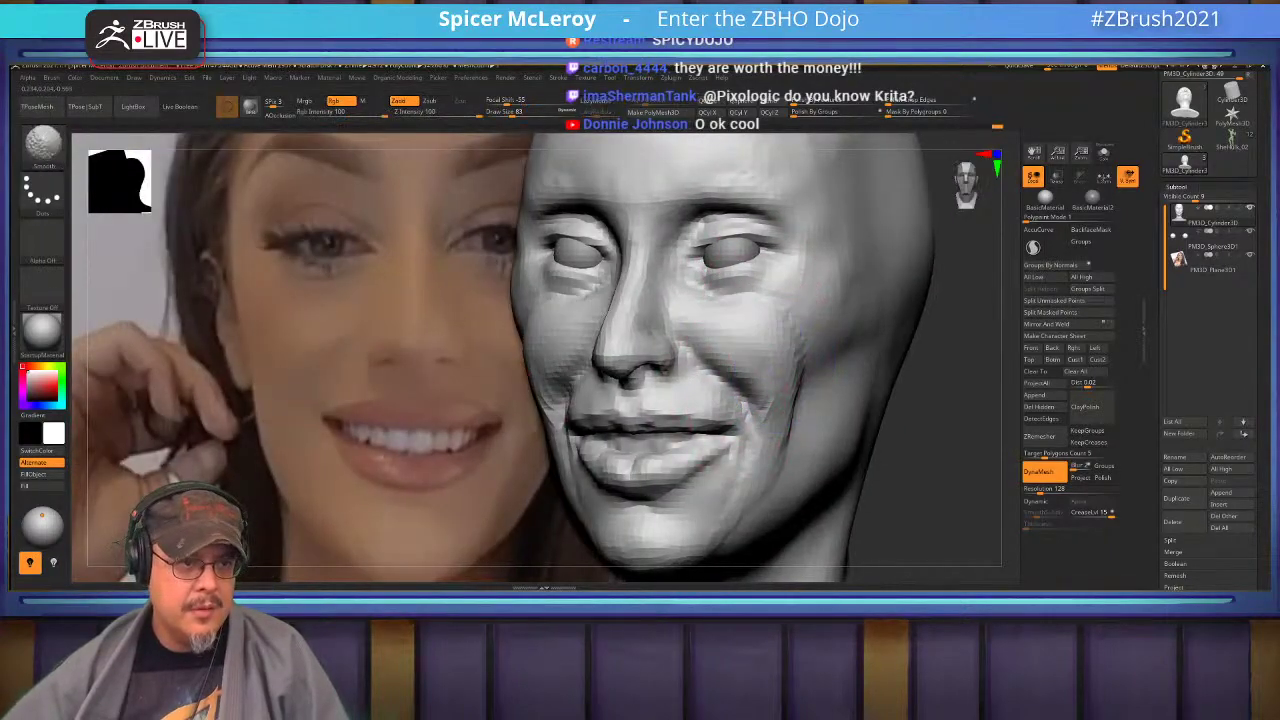
key("f")
right_click_drag(800, 300, 829, 520, "alt")
right_click_drag(800, 400, 880, 405)
mouse_move(800, 430)
right_mouse_down("alt")
mouse_move(845, 350)
mouse_move(800, 430)
right_mouse_up("alt")
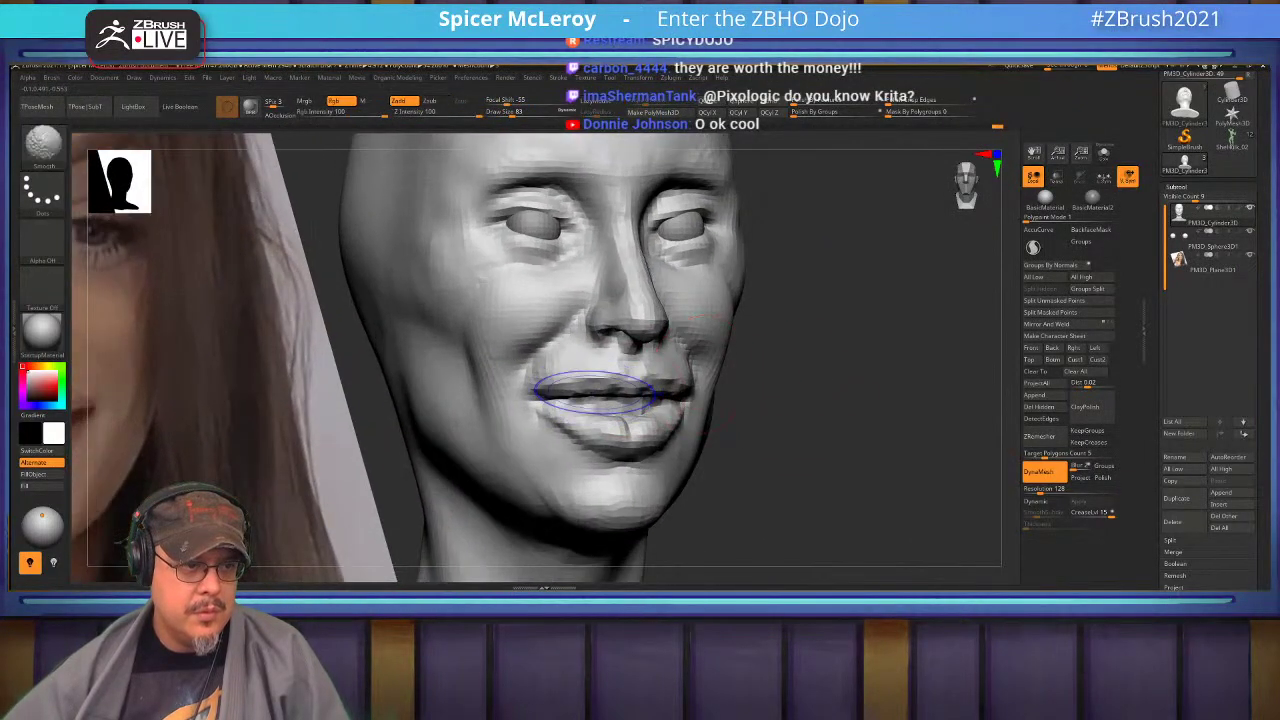
left_click_drag(557, 403, 632, 434, "shift")
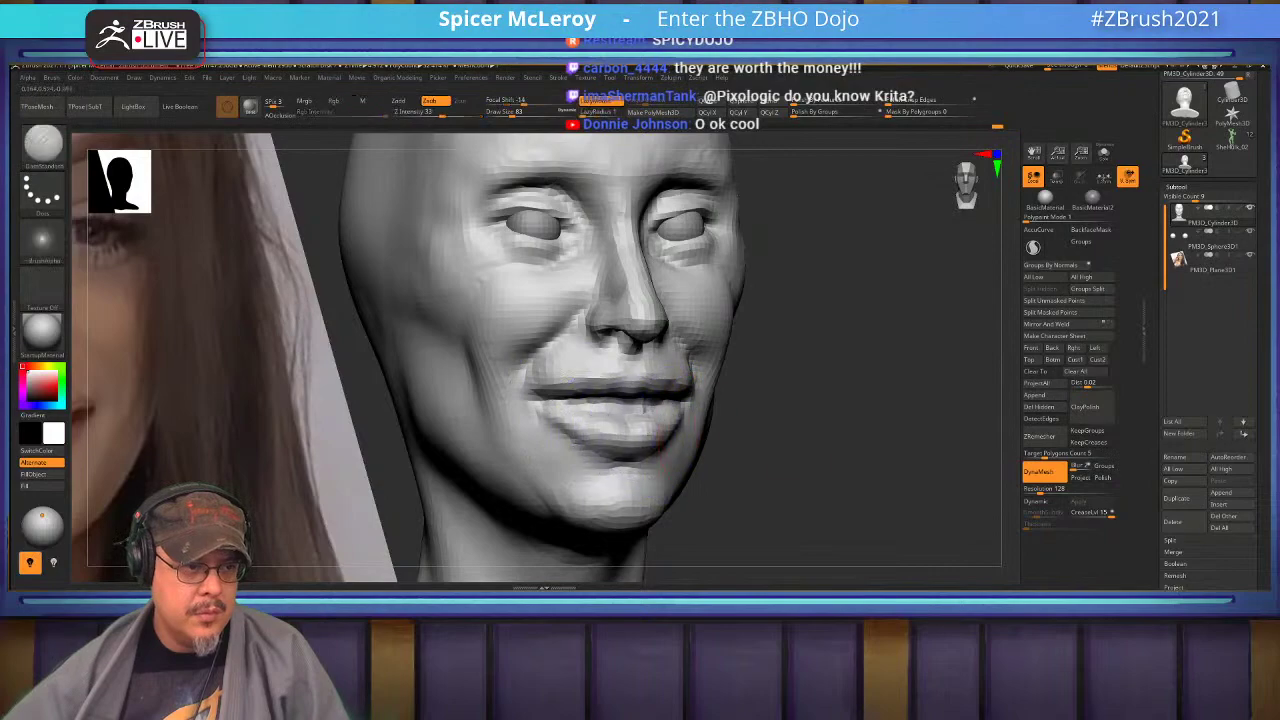
Outline the temple with ClayBuildup strokes along the brow edge, the cheekbone and the side of the skull.
mouse_move(625, 434)
right_mouse_down()
mouse_move(628, 410)
mouse_move(540, 412)
mouse_move(624, 407)
right_mouse_up()
key("b")
key("c")
key("b")
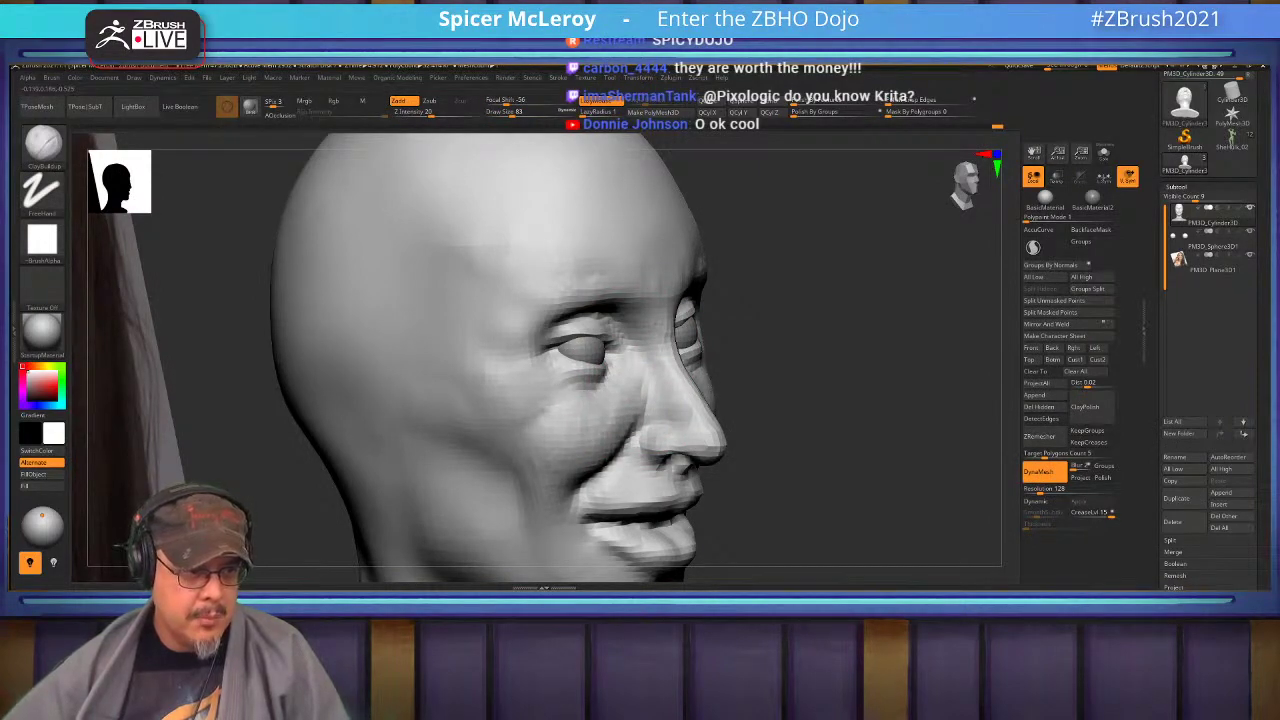
left_click_drag(500, 460, 450, 425, "shift")
mouse_move(540, 265)
left_mouse_down()
mouse_move(505, 285)
mouse_move(465, 370)
mouse_move(460, 340)
mouse_move(420, 385)
left_mouse_up()
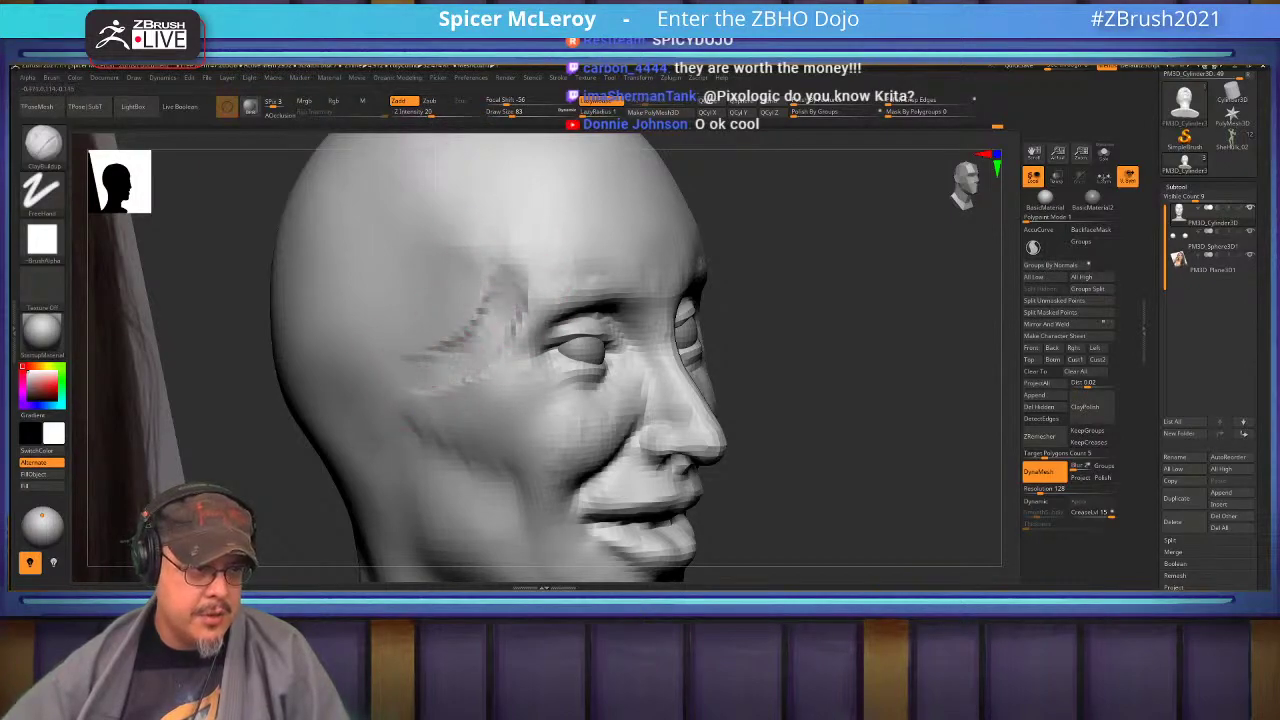
mouse_move(510, 360)
left_mouse_down()
mouse_move(420, 385)
mouse_move(470, 378)
left_mouse_up()
left_click_drag(491, 294, 508, 350)
right_click_drag(500, 335, 505, 435, "alt")
mouse_move(505, 385)
left_mouse_down("shift")
mouse_move(465, 435)
mouse_move(515, 440)
mouse_move(465, 300)
mouse_move(372, 305)
left_mouse_up("shift")
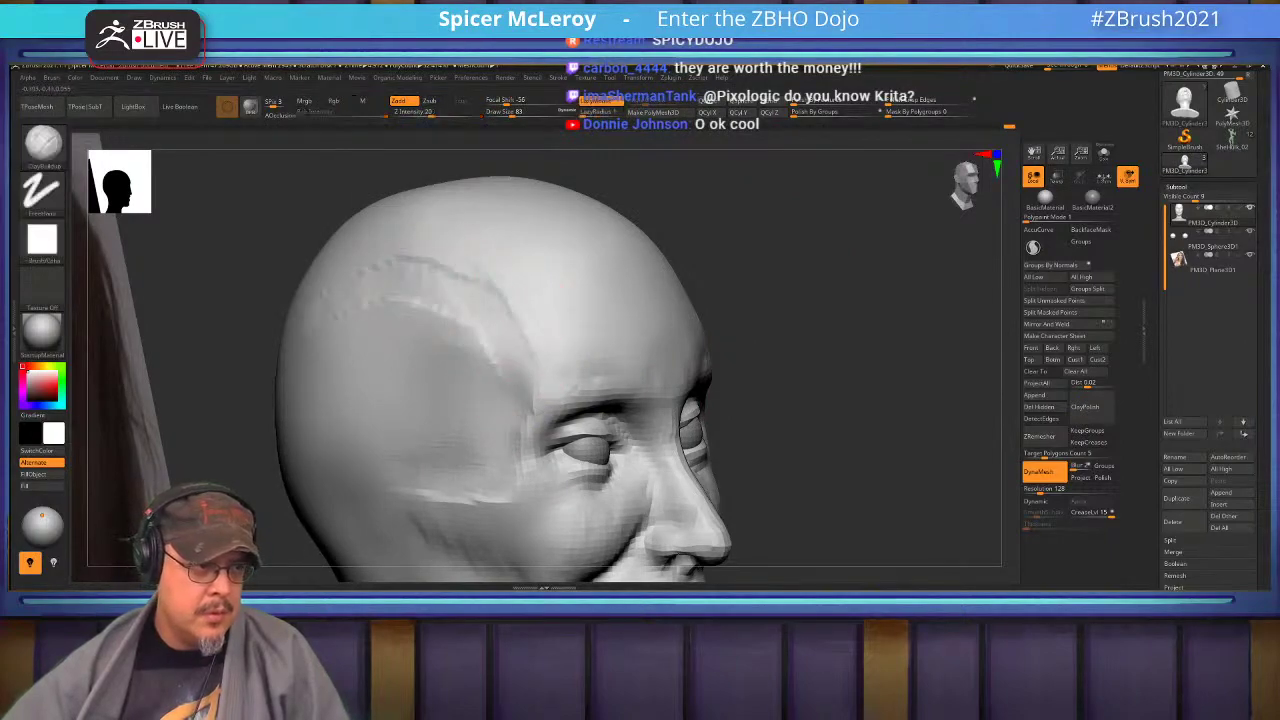
Fill the temple with the ClayBuildup brush at draw size 158 and smooth the strokes into the skull.
left_click_drag(515, 360, 435, 300)
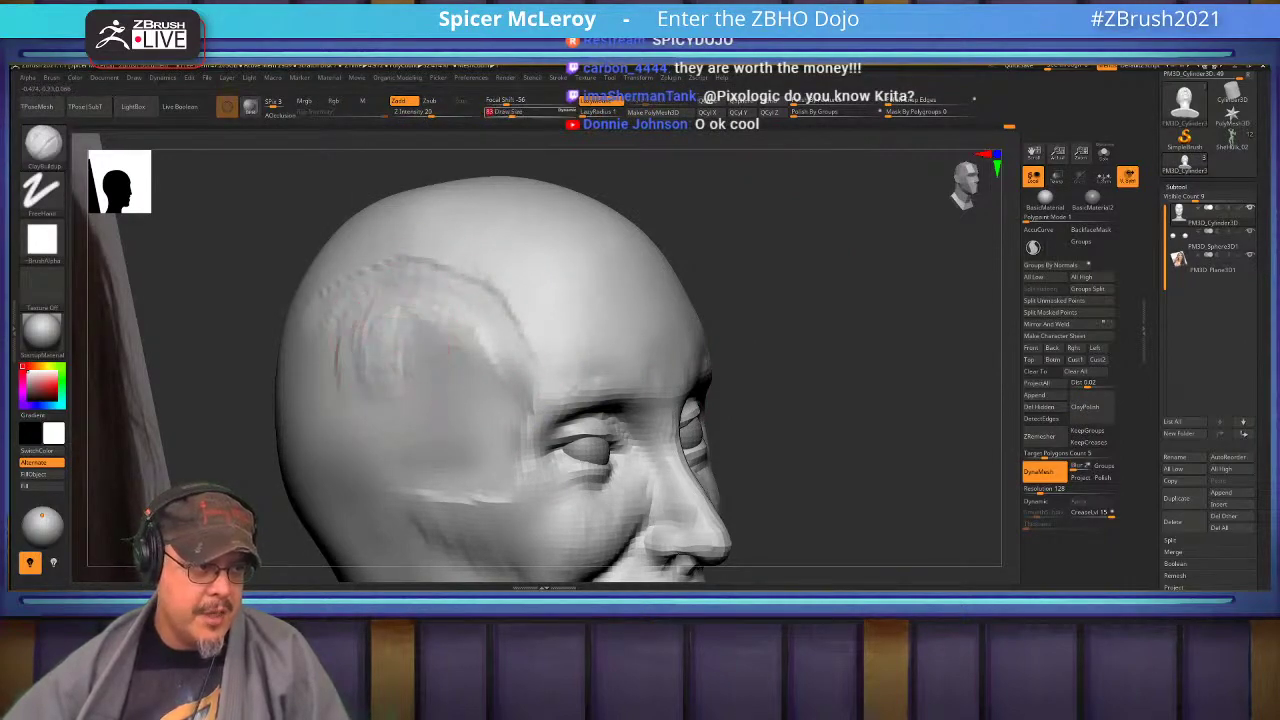
key("s")
left_click_drag(388, 352, 399, 352)
mouse_move(392, 305)
left_mouse_down()
mouse_move(396, 370)
mouse_move(490, 348)
mouse_move(325, 325)
left_mouse_up()
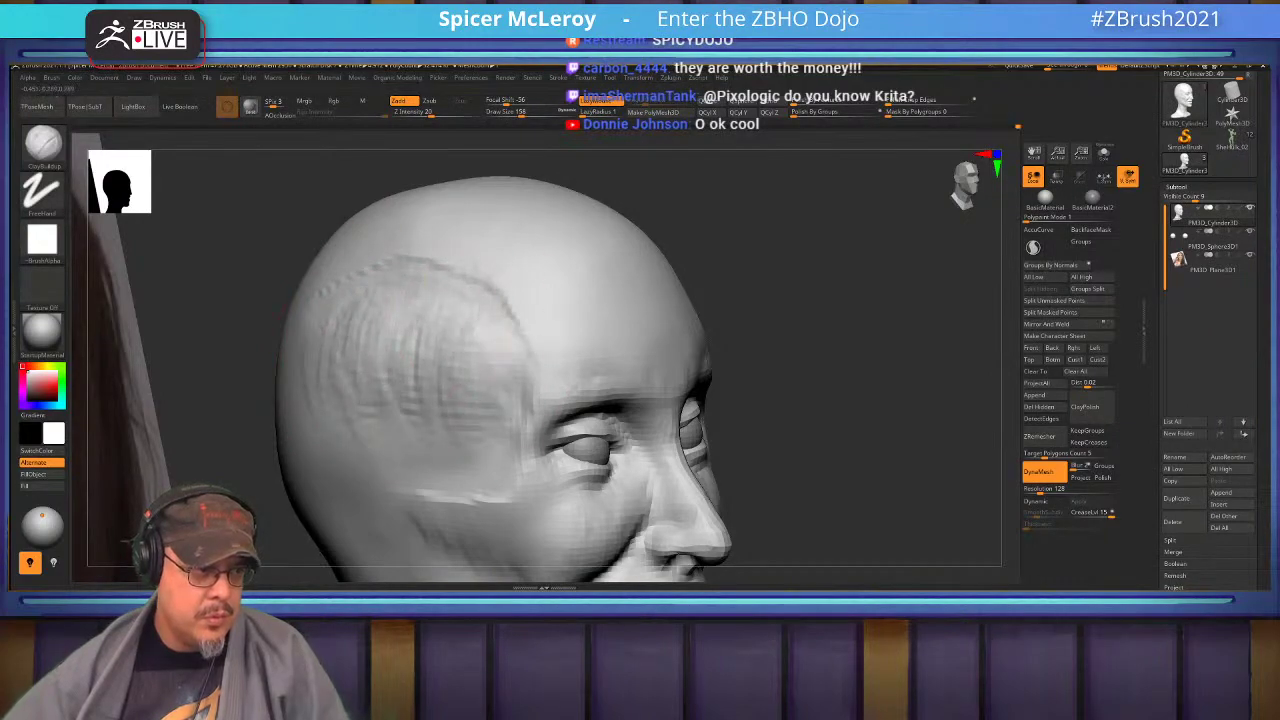
left_click_drag(410, 375, 385, 445)
left_click_drag(400, 330, 445, 385, "shift")
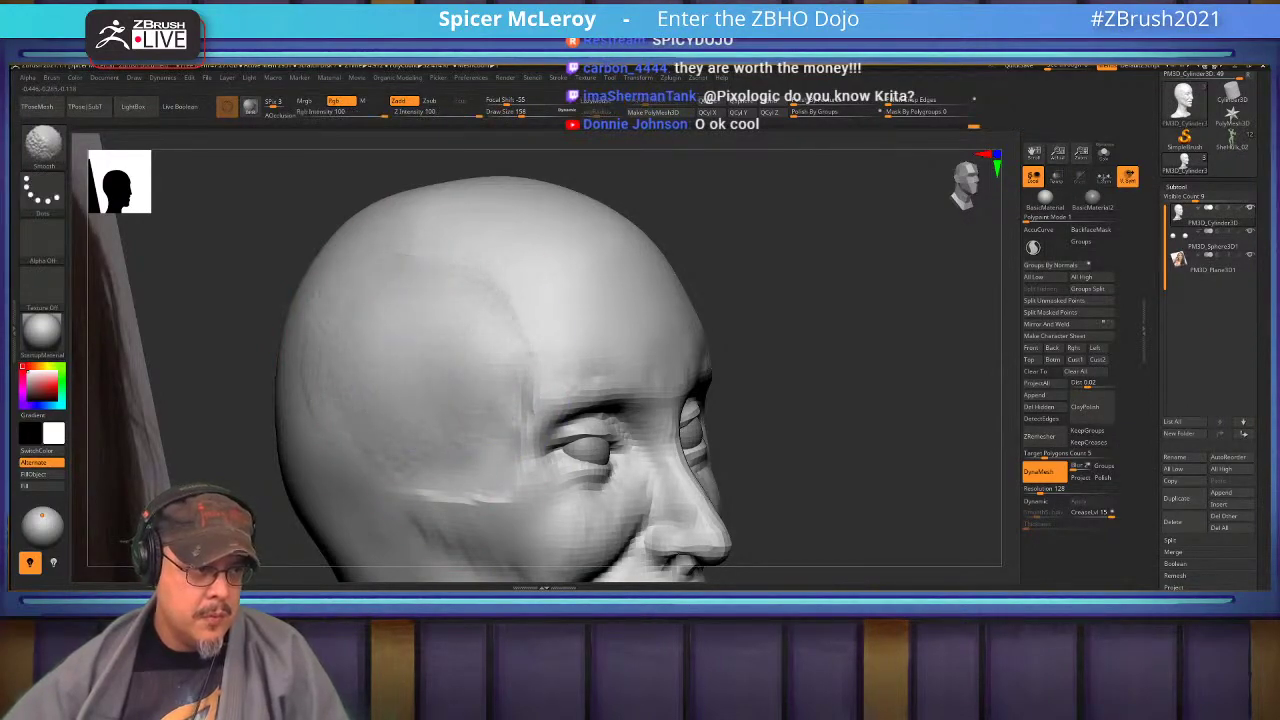
Check the skull from above and soften the side of the face behind the cheekbone with the FormSoft brush.
mouse_move(880, 310)
left_mouse_down()
mouse_move(784, 302)
mouse_move(812, 420)
mouse_move(812, 520)
left_mouse_up()
key("shift+f")
key("f")
key("shift+f")
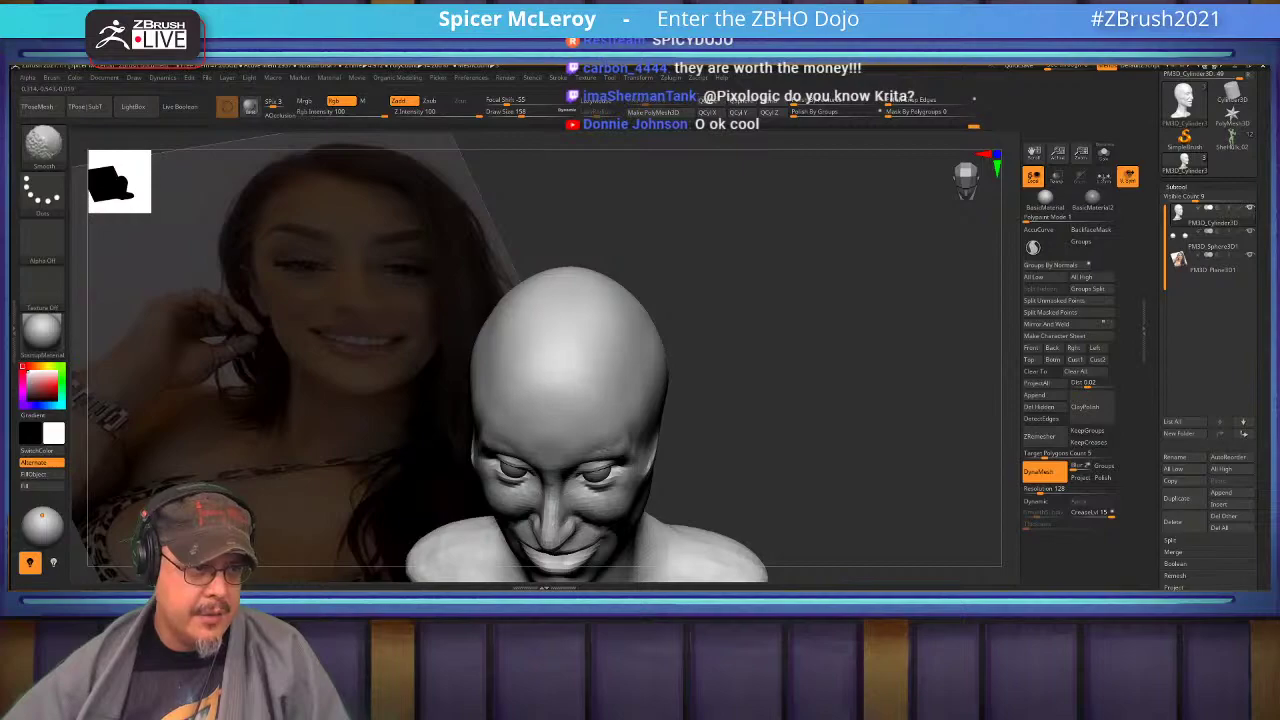
mouse_move(812, 520)
left_mouse_down()
mouse_move(790, 325)
mouse_move(751, 375)
mouse_move(775, 240)
mouse_move(785, 300)
mouse_move(690, 310)
left_mouse_up()
left_click_drag(650, 362, 690, 372, "shift")
left_click_drag(790, 400, 790, 312, "alt")
key("b")
key("f")
key("s")
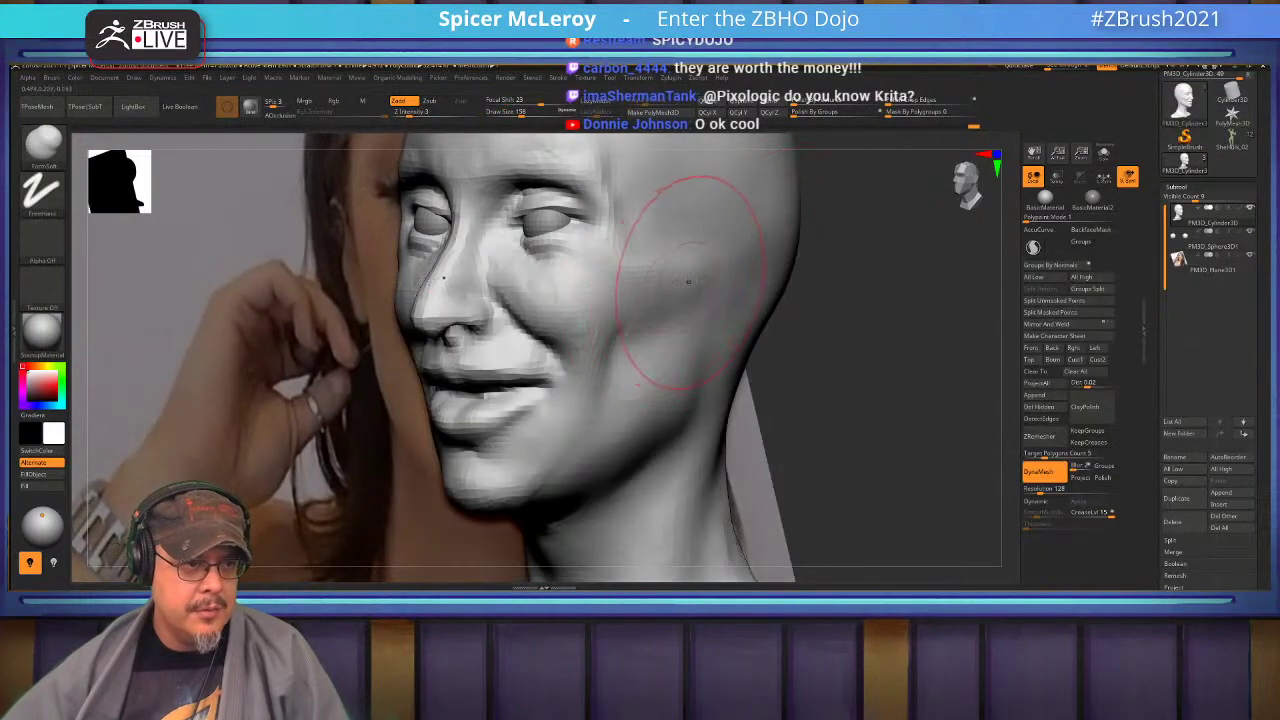
left_click_drag(688, 282, 655, 288)
Compare the face with the photo and add volume at the back of the jaw with the FormSoft brush.
mouse_move(95, 305)
left_mouse_down()
mouse_move(140, 300)
mouse_move(243, 345)
mouse_move(543, 376)
left_mouse_up()
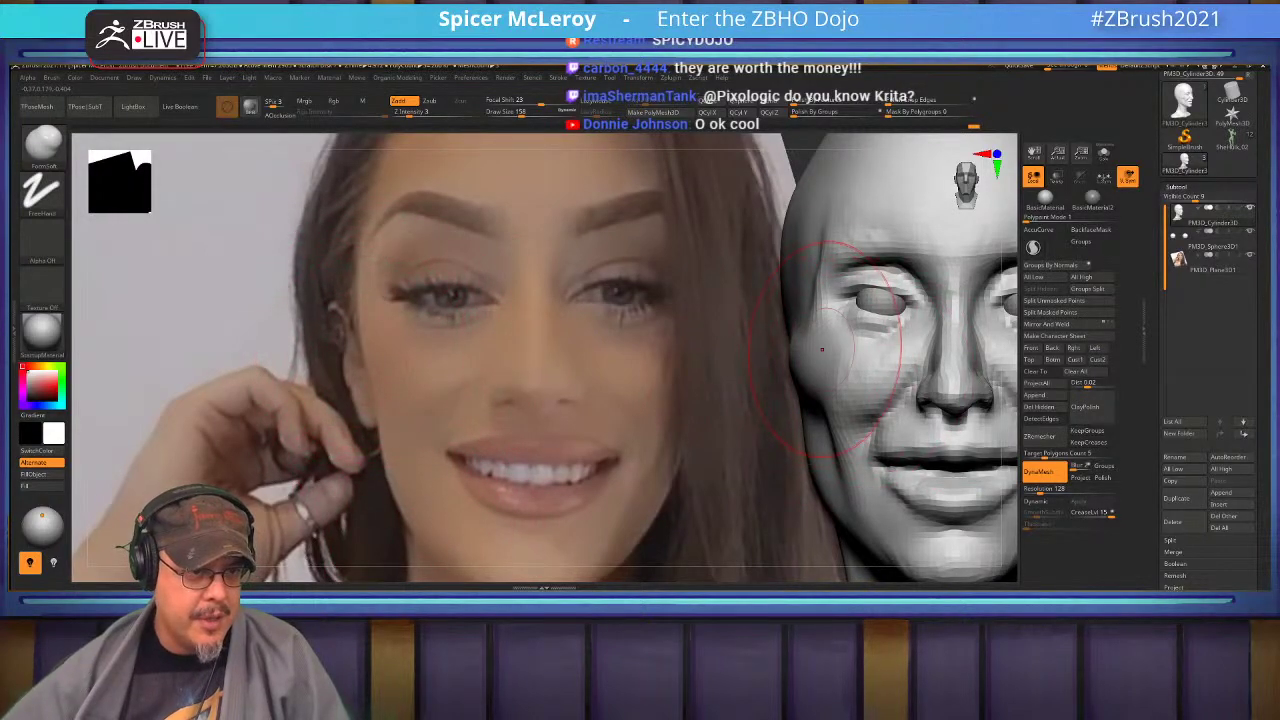
mouse_move(740, 278)
left_mouse_down("alt")
mouse_move(745, 350)
mouse_move(860, 370)
mouse_move(900, 365)
mouse_move(898, 348)
left_mouse_up("alt")
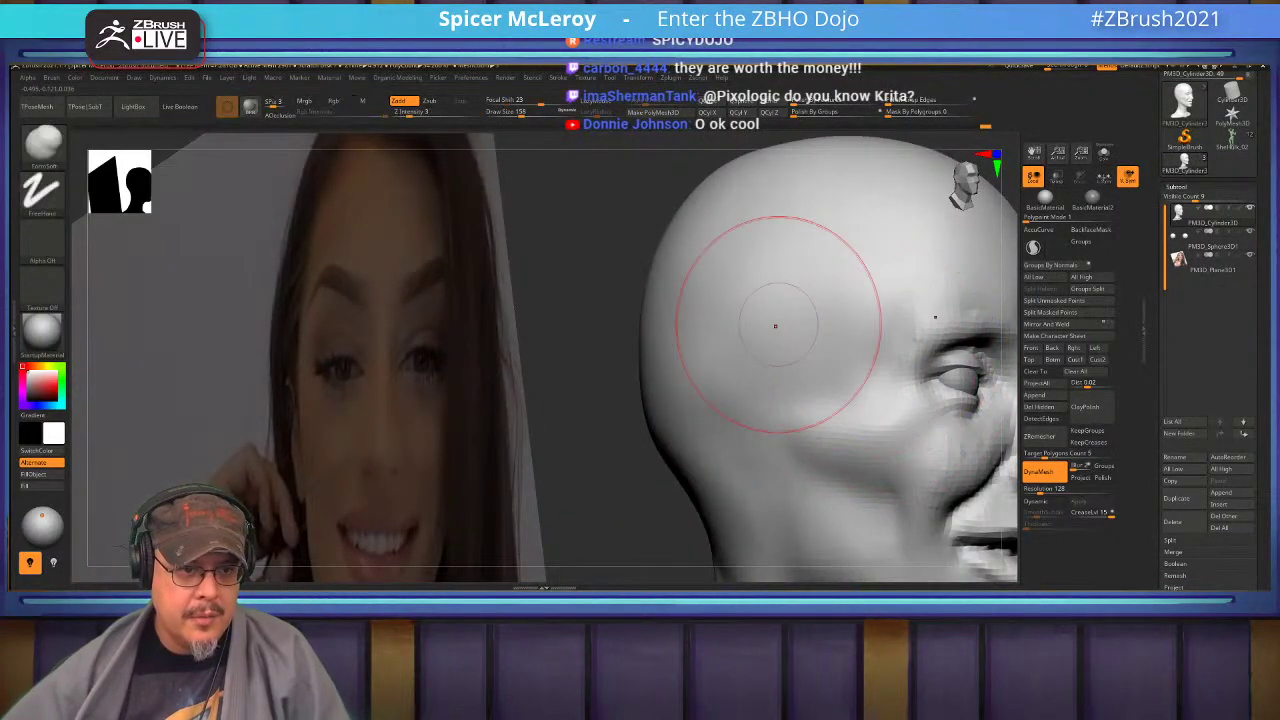
right_click_drag(774, 326, 733, 249, "alt")
mouse_move(803, 466)
left_mouse_down()
mouse_move(775, 435)
mouse_move(775, 464)
left_mouse_up()
Cut the back edge and underside of the jaw in profile with the DamStandard brush and smooth the cut.
key("b")
key("d")
key("s")
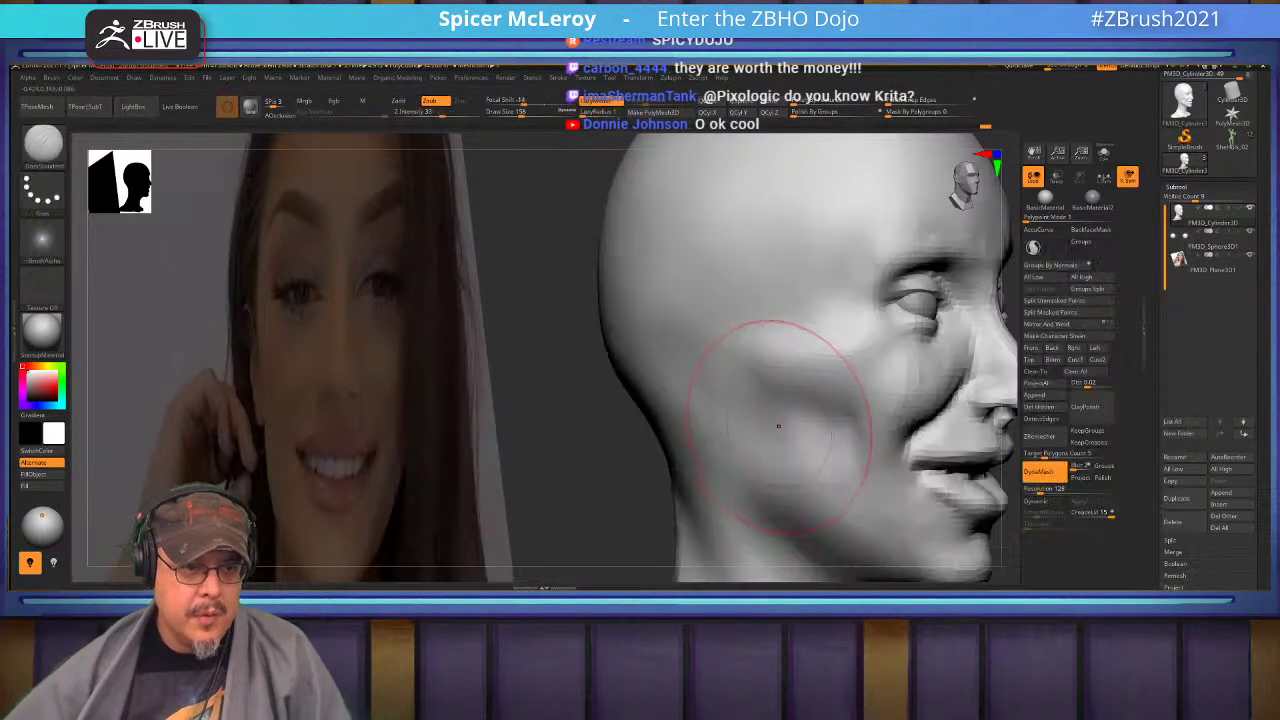
right_click_drag(778, 425, 786, 420)
mouse_move(786, 420)
right_mouse_down("alt")
mouse_move(736, 371)
mouse_move(716, 323)
right_mouse_up("alt")
mouse_move(716, 323)
left_mouse_down()
mouse_move(711, 428)
mouse_move(852, 468)
left_mouse_up()
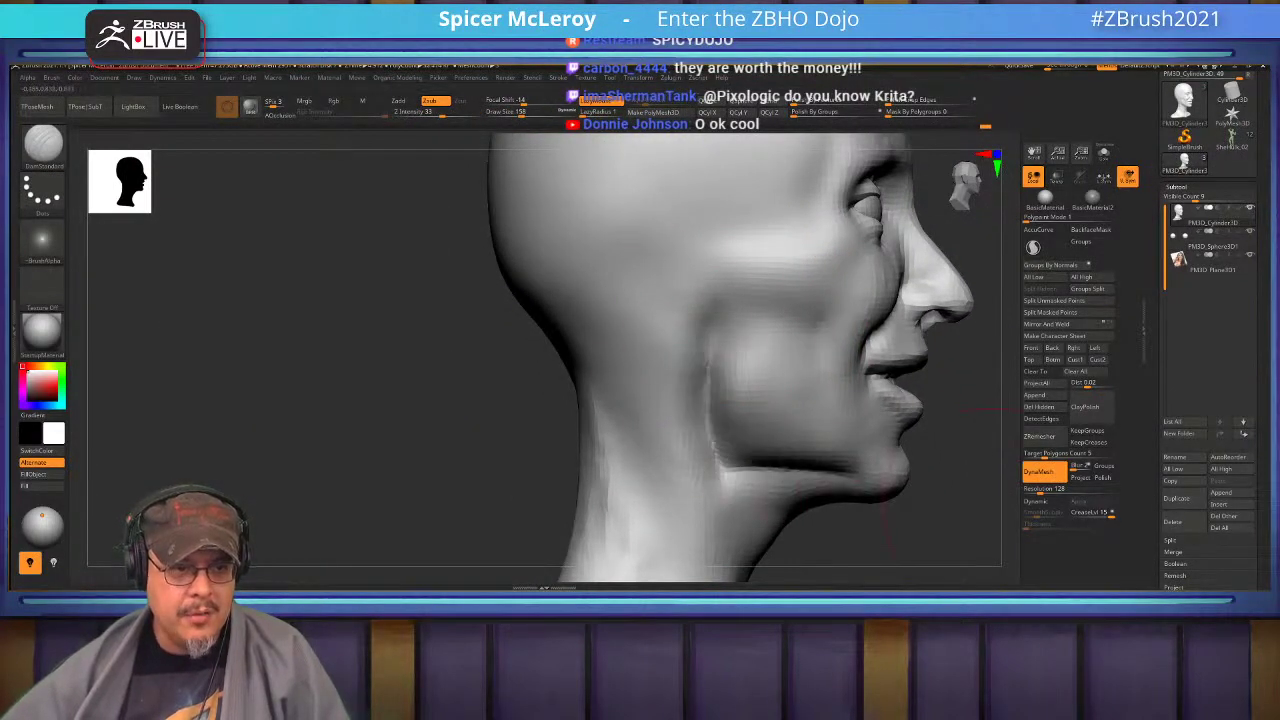
mouse_move(790, 420)
left_mouse_down("shift")
mouse_move(766, 366)
mouse_move(786, 357)
mouse_move(737, 314)
mouse_move(716, 333)
mouse_move(709, 306)
mouse_move(709, 386)
mouse_move(738, 419)
mouse_move(728, 368)
left_mouse_up("shift")
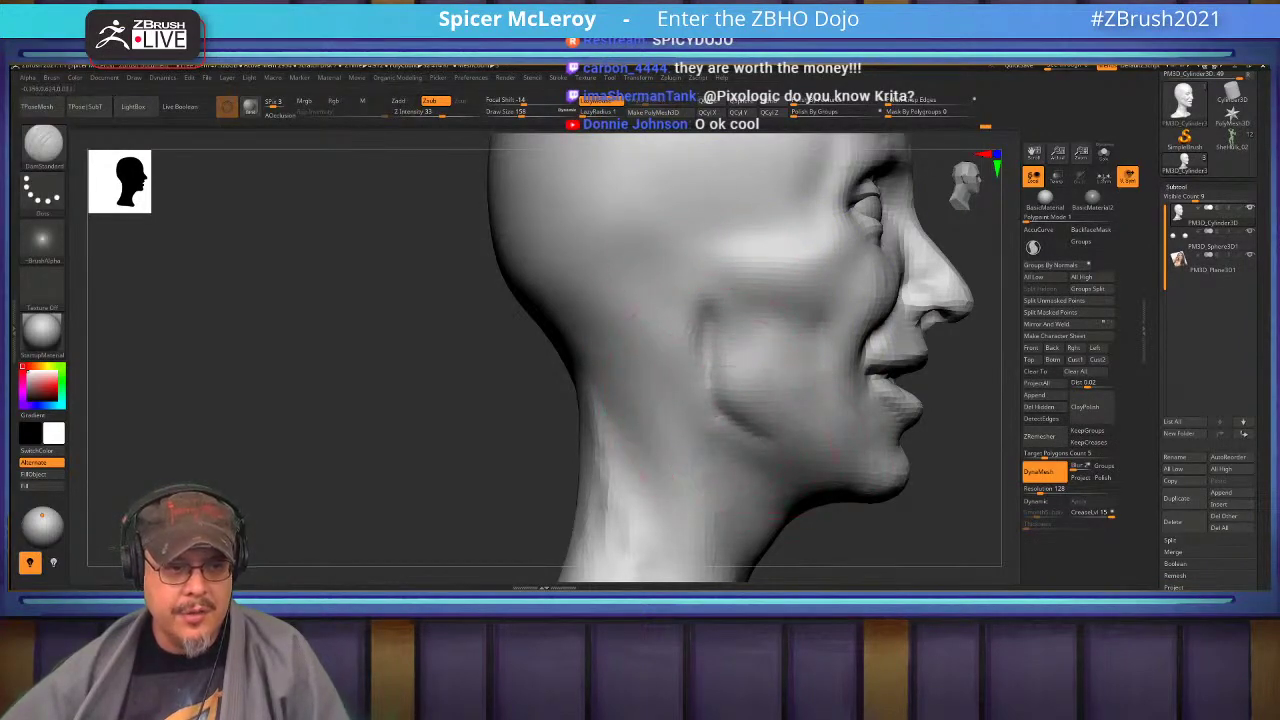
Carve a slanted jawline from the jaw angle to the chin with repeated DamStandard strokes.
left_click_drag(750, 438, 885, 495)
left_click_drag(741, 438, 868, 494)
left_click_drag(785, 460, 856, 493)
mouse_move(705, 374)
left_mouse_down()
mouse_move(728, 430)
mouse_move(850, 484)
left_mouse_up()
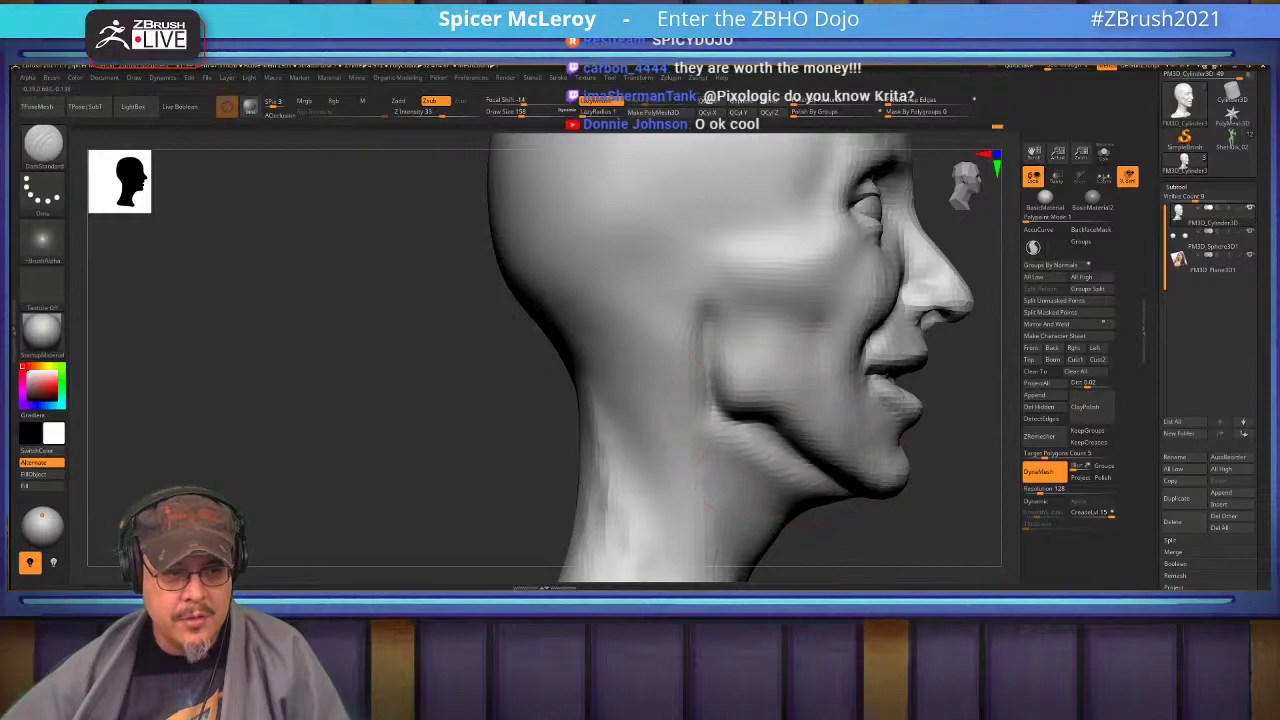
Try to smooth and lower the jaw angle, using the Move brush at draw size 197.
mouse_move(757, 418)
left_mouse_down("shift")
mouse_move(806, 409)
mouse_move(752, 452)
left_mouse_up("shift")
key("b")
key("m")
key("v")
key("s")
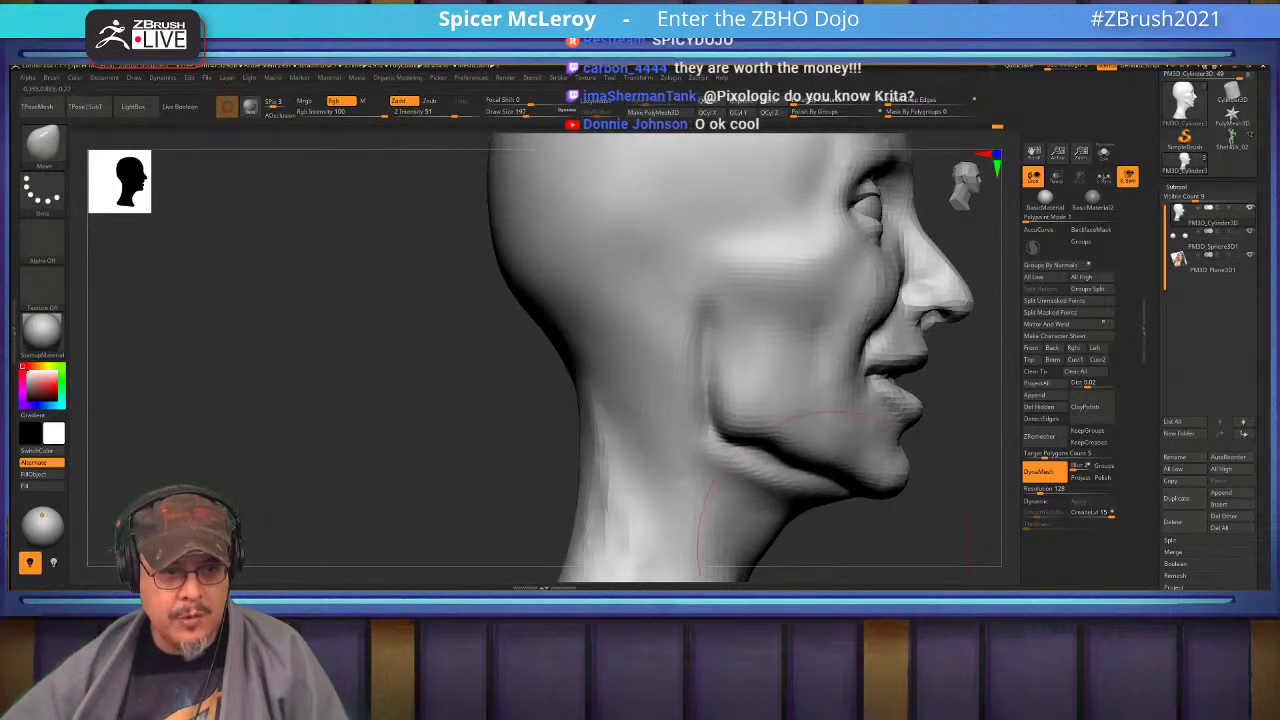
Undo the latest jaw edits back to the straight slanted jawline.
key("ctrl+z")
key("ctrl+z")
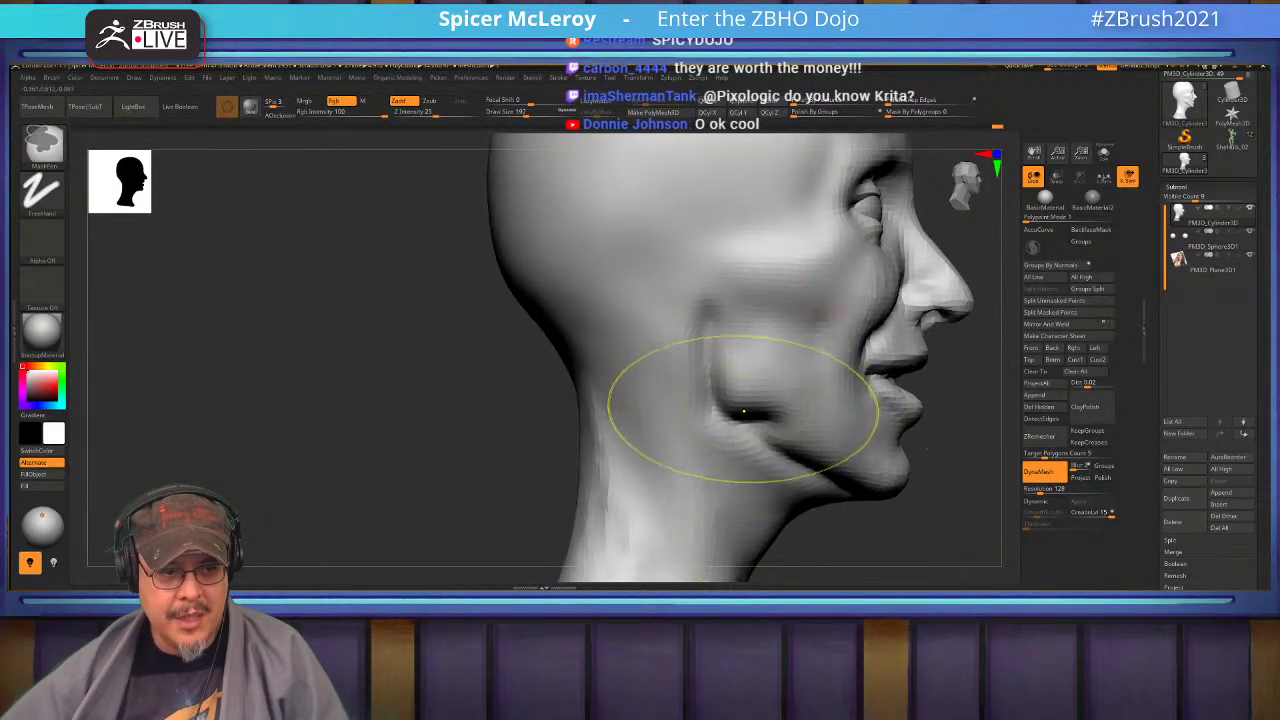
key("ctrl+z")
key("ctrl+z")
key("ctrl+z")
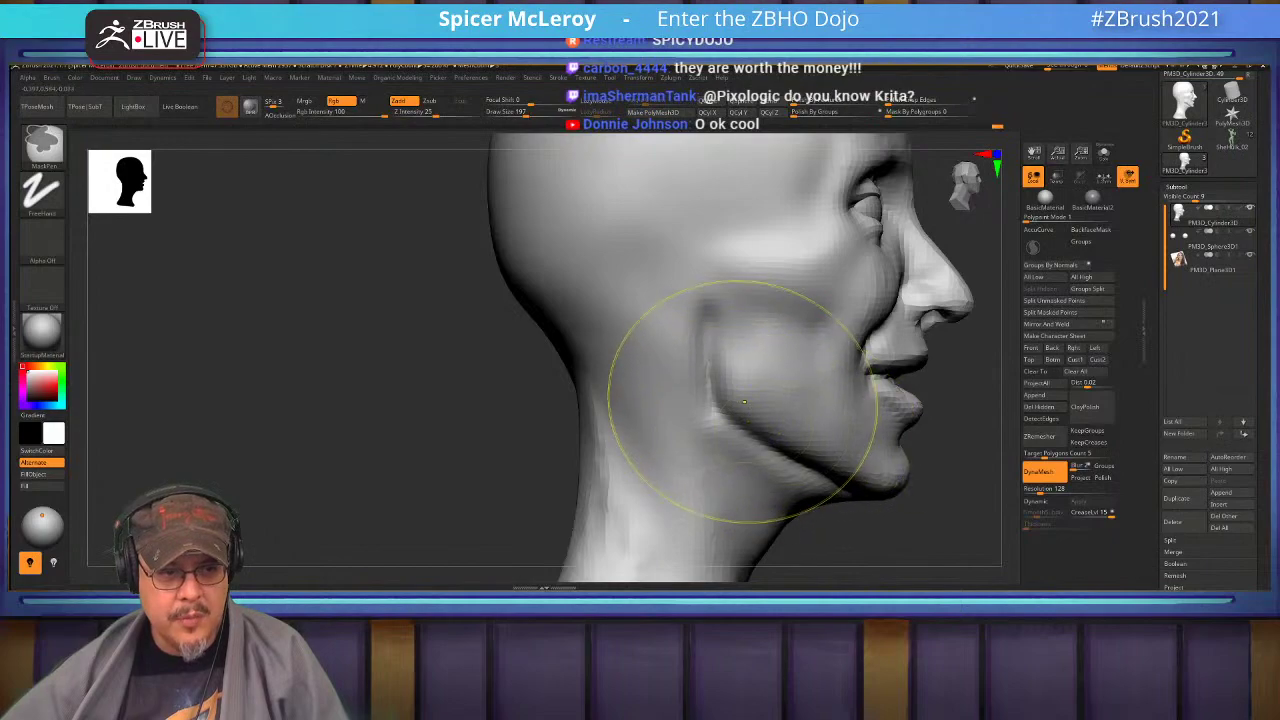
key("ctrl+z")
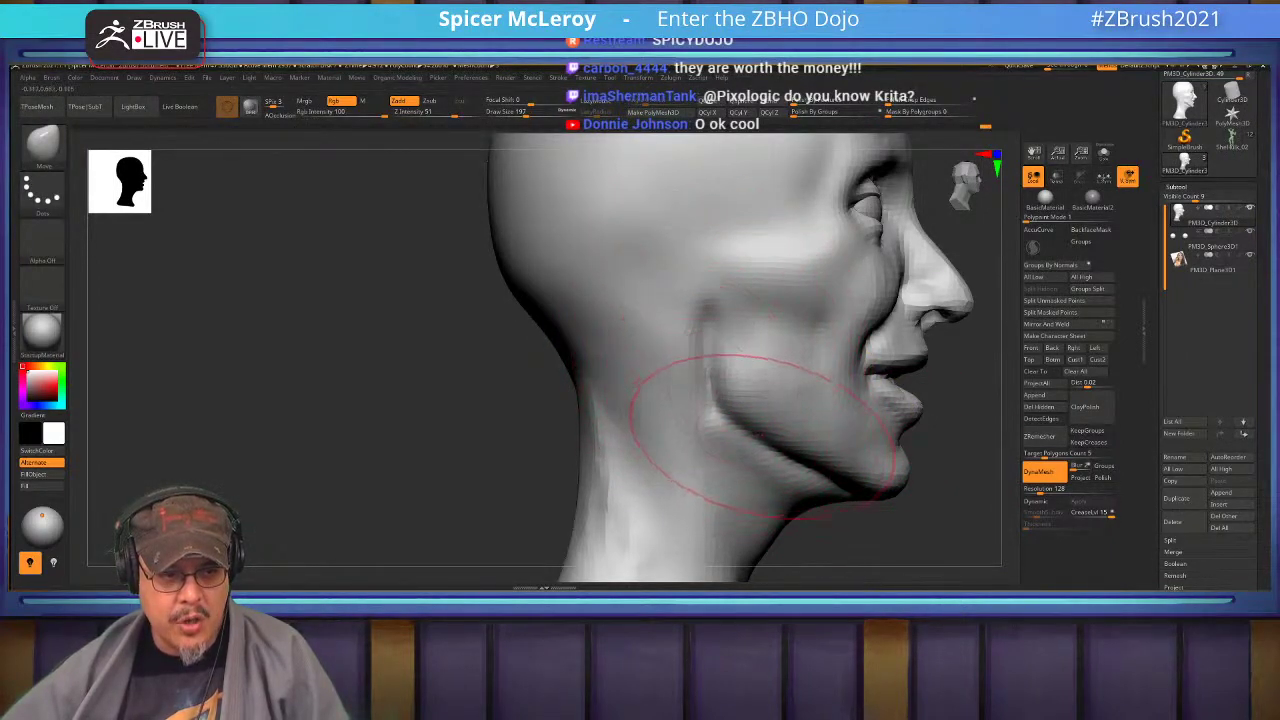
key("ctrl+shift+z")
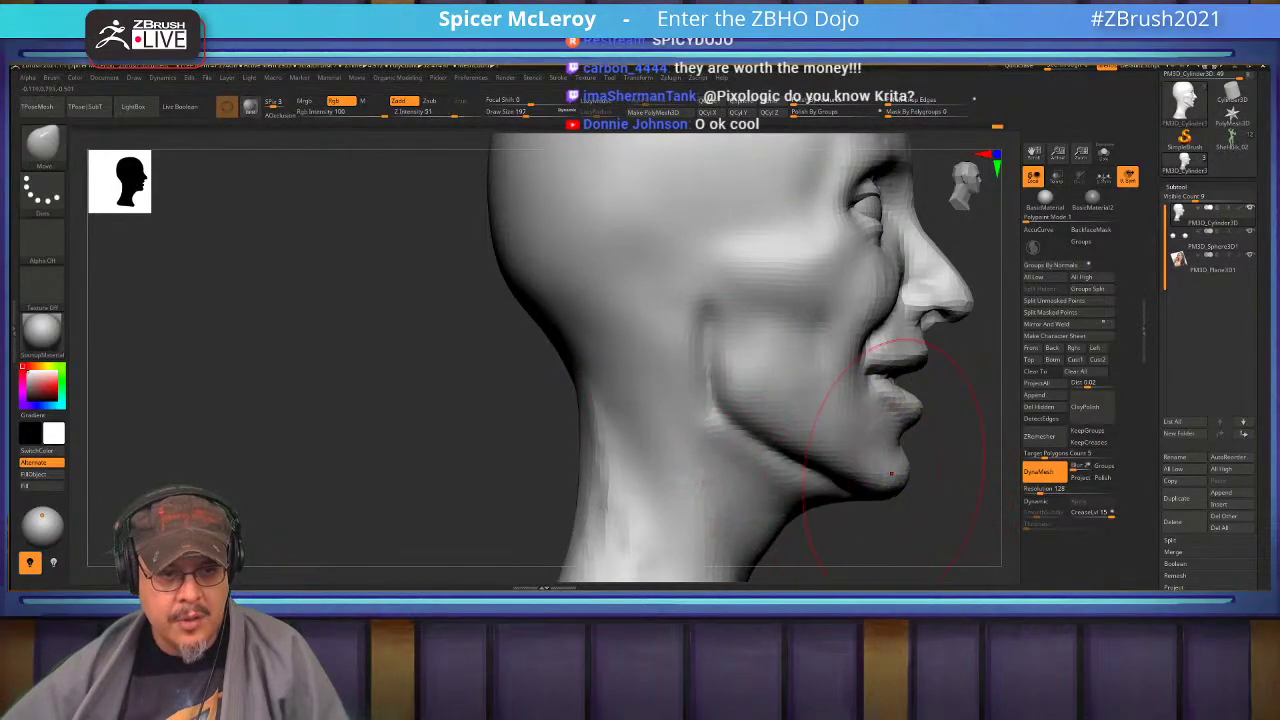
Smooth the jawline and reshape the front of the neck in profile with the Move brush at draw size 80.
left_click_drag(835, 482, 765, 462, "shift")
mouse_move(848, 545)
left_mouse_down("alt")
mouse_move(796, 395)
mouse_move(717, 378)
mouse_move(697, 392)
mouse_move(694, 424)
left_mouse_up("alt")
key("s")
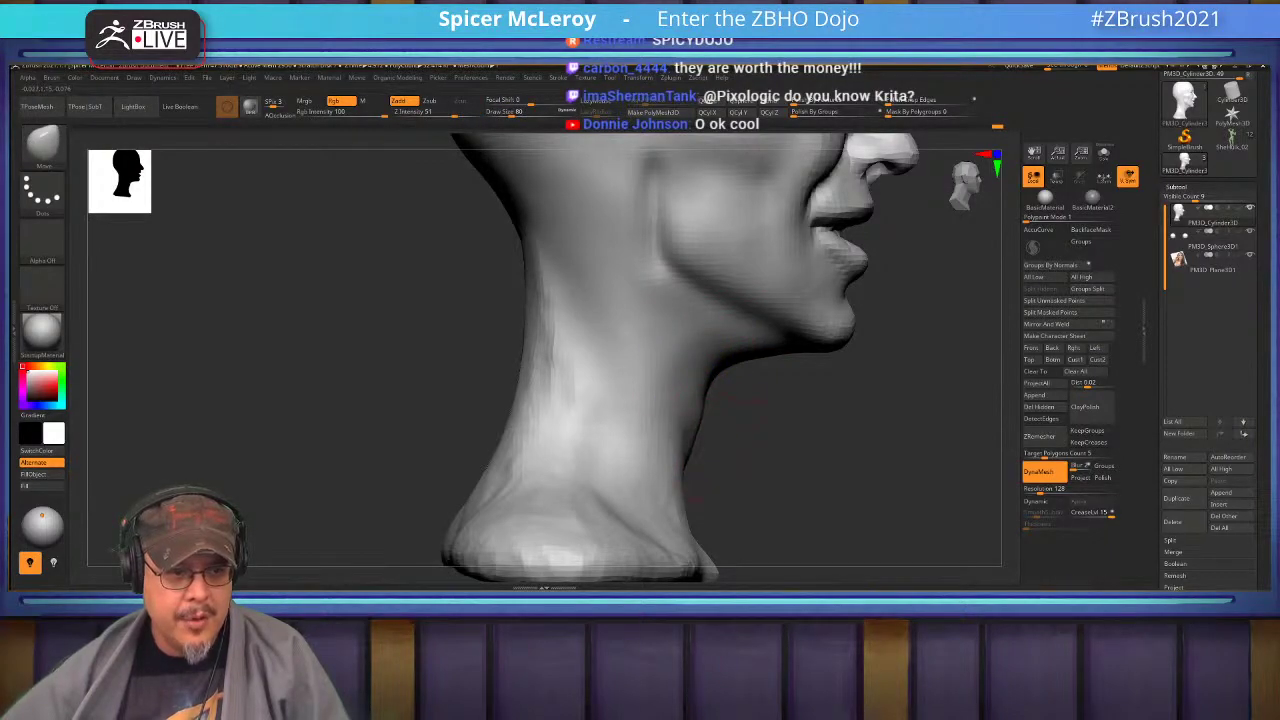
mouse_move(693, 501)
left_mouse_down()
mouse_move(698, 470)
mouse_move(737, 514)
mouse_move(749, 394)
mouse_move(780, 385)
mouse_move(766, 366)
mouse_move(737, 429)
mouse_move(683, 420)
left_mouse_up()
Soften the front of the neck and the pit between the collarbones with the FormSoft brush at draw size 80, then smooth them.
key("b")
key("f")
key("s")
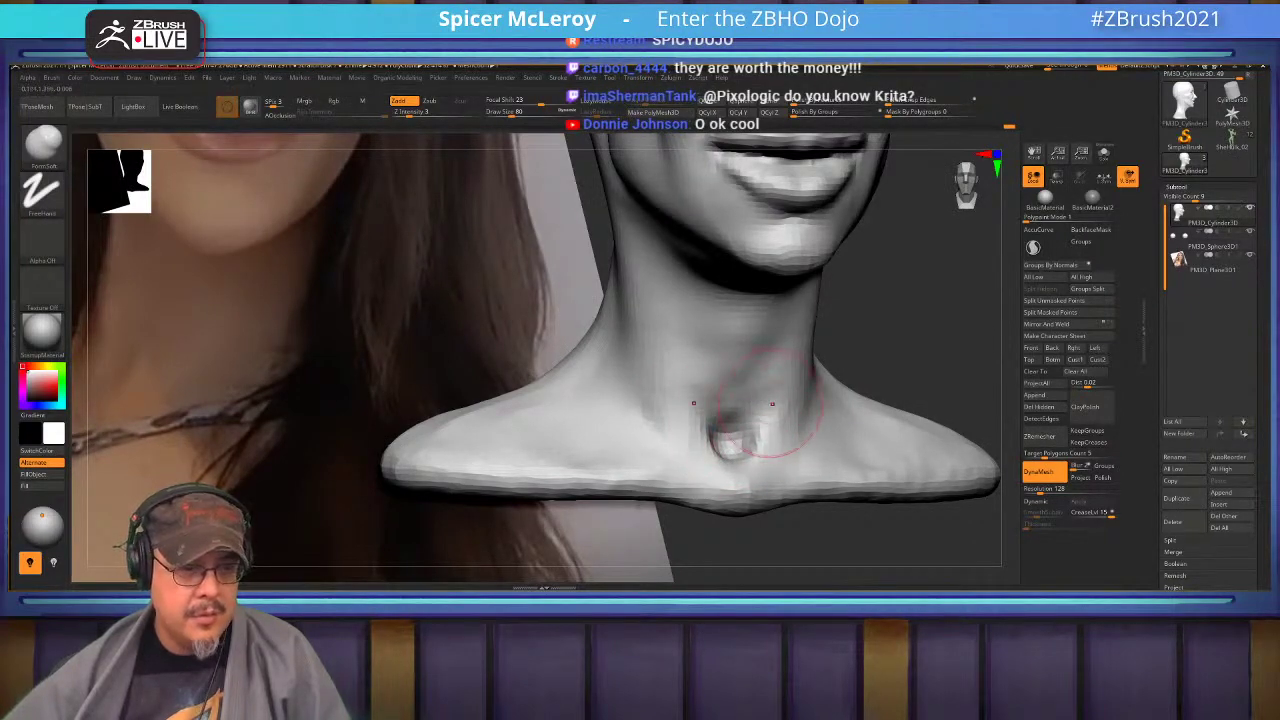
key("shift")
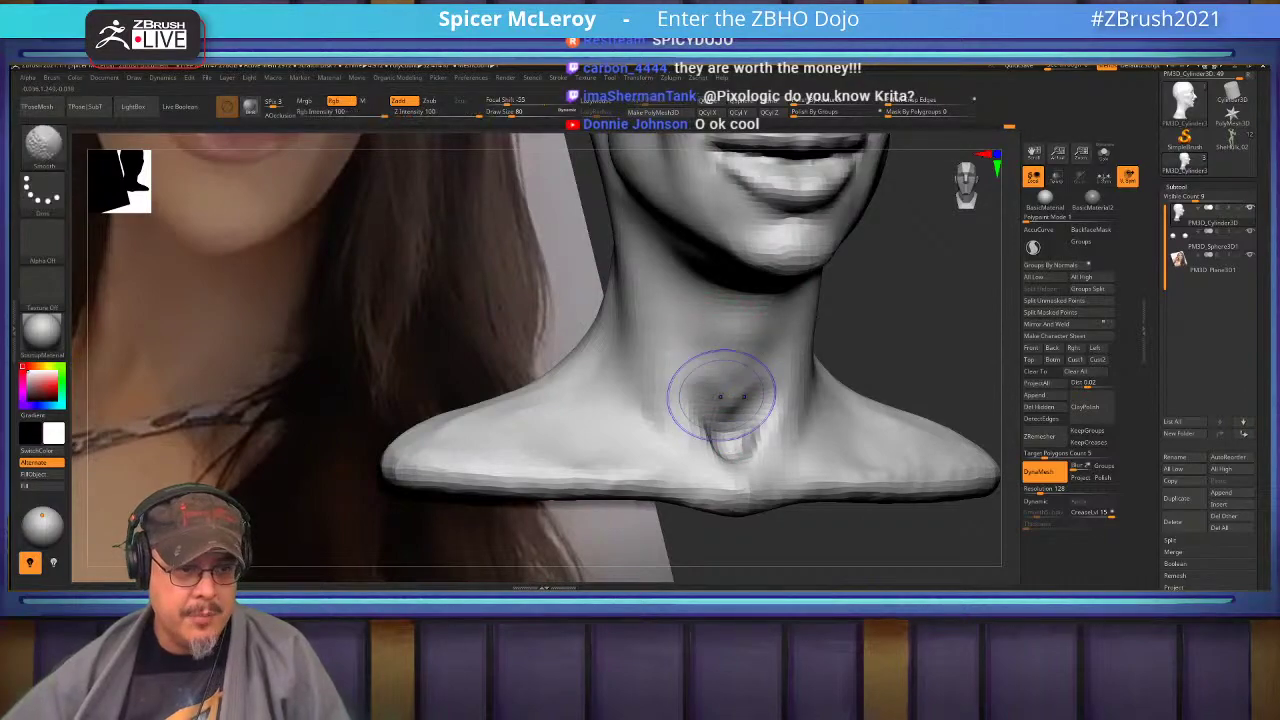
mouse_move(765, 410)
right_mouse_down()
mouse_move(742, 450)
mouse_move(760, 405)
mouse_move(734, 401)
mouse_move(747, 466)
right_mouse_up()
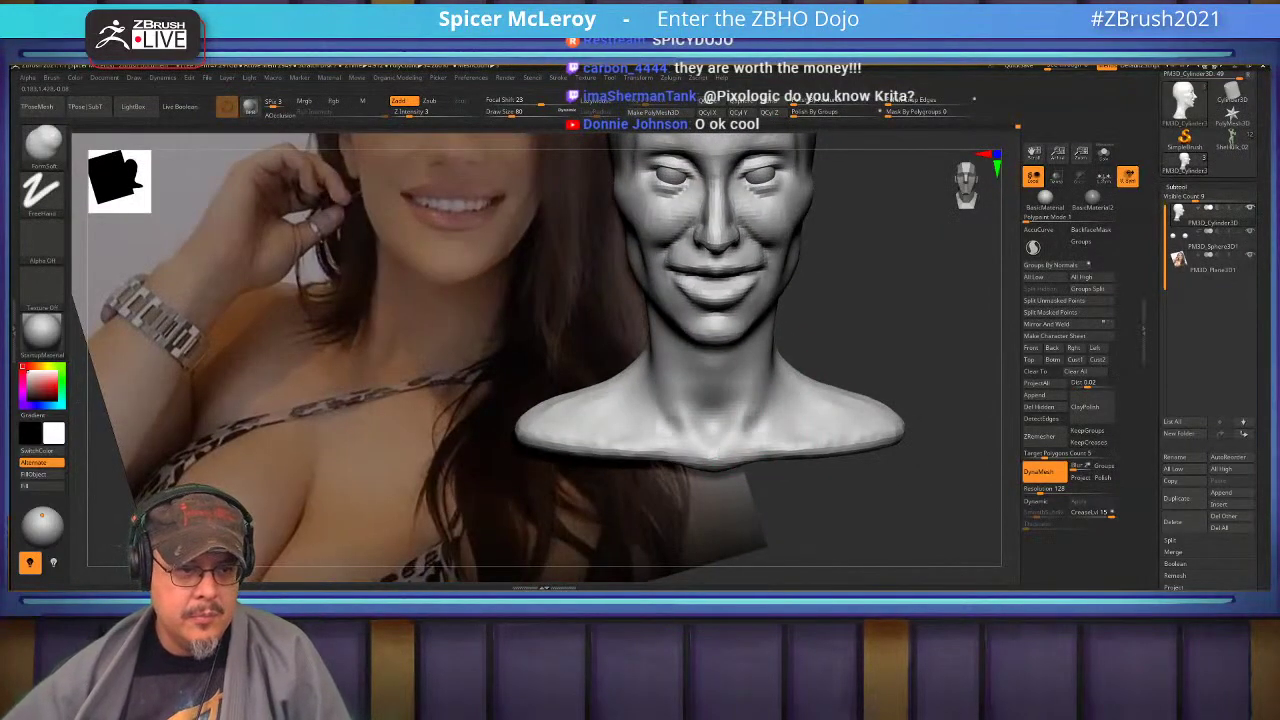
key("shift")
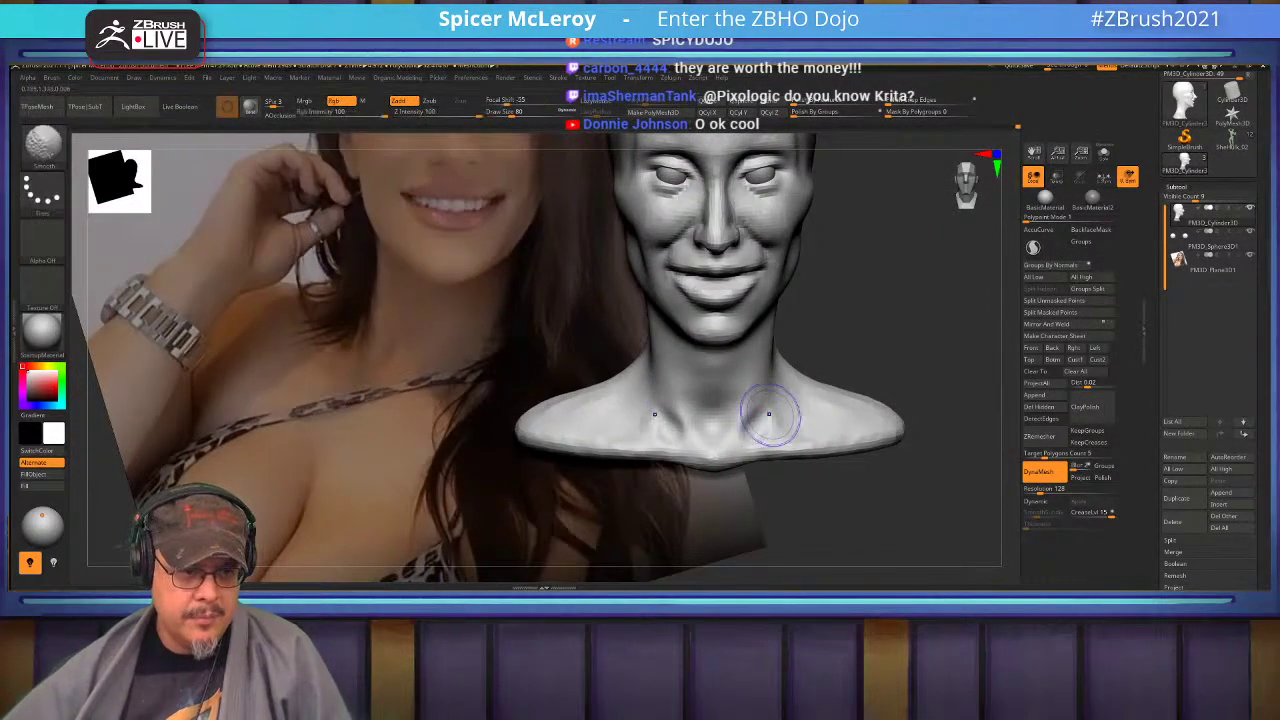
left_click_drag(803, 405, 797, 430, "shift")
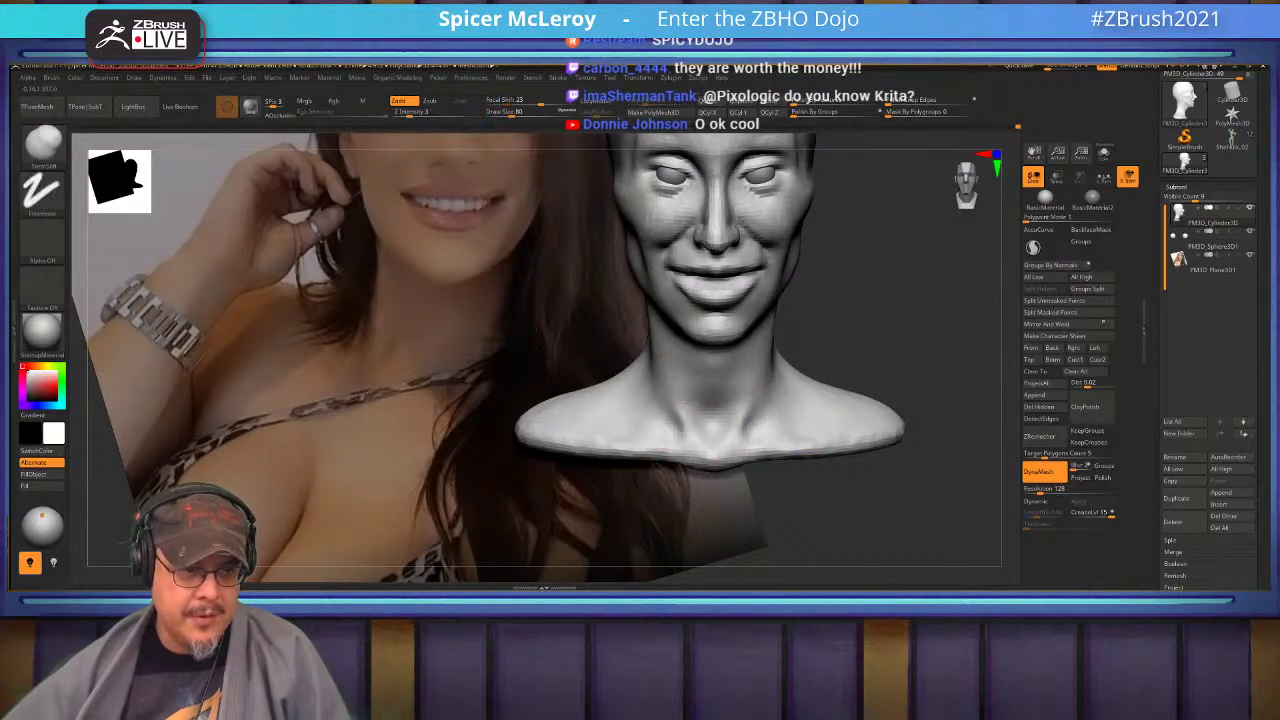
key("shift")
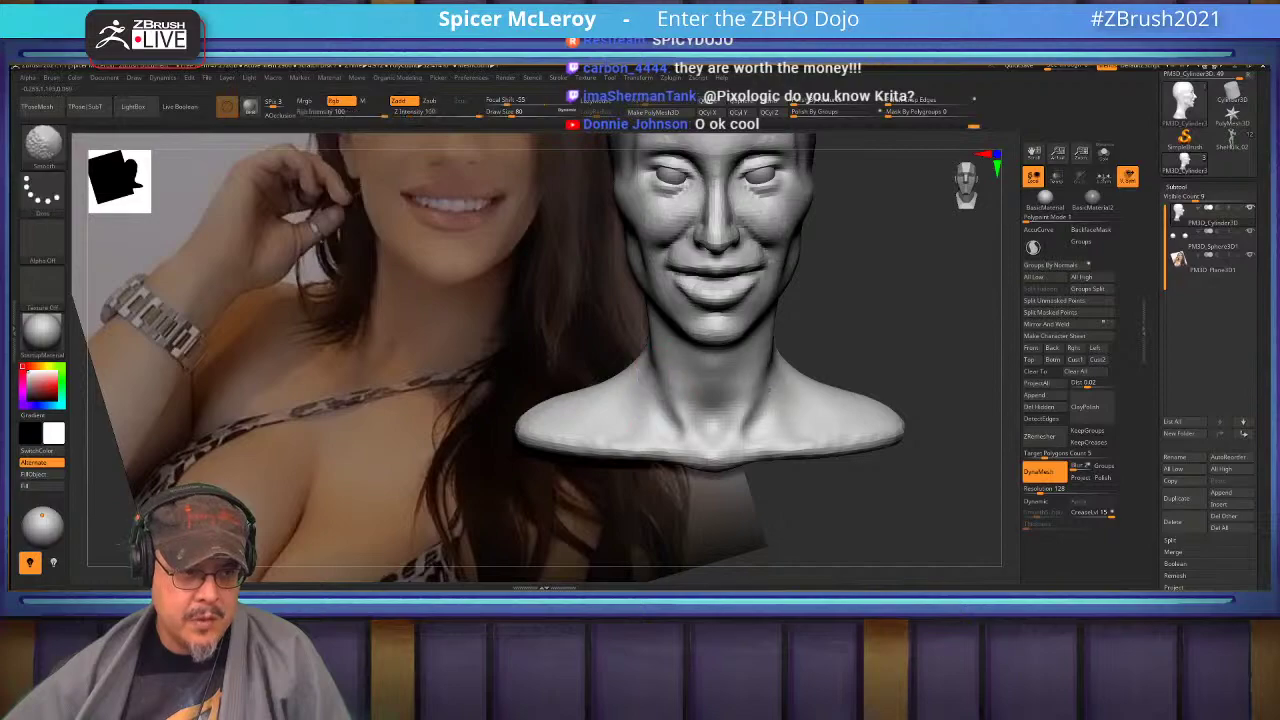
Build up the area between neck base and shoulder with ClayBuildup at draw size 80 and smooth it.
right_click_drag(600, 395, 657, 405)
key("b")
key("c")
key("b")
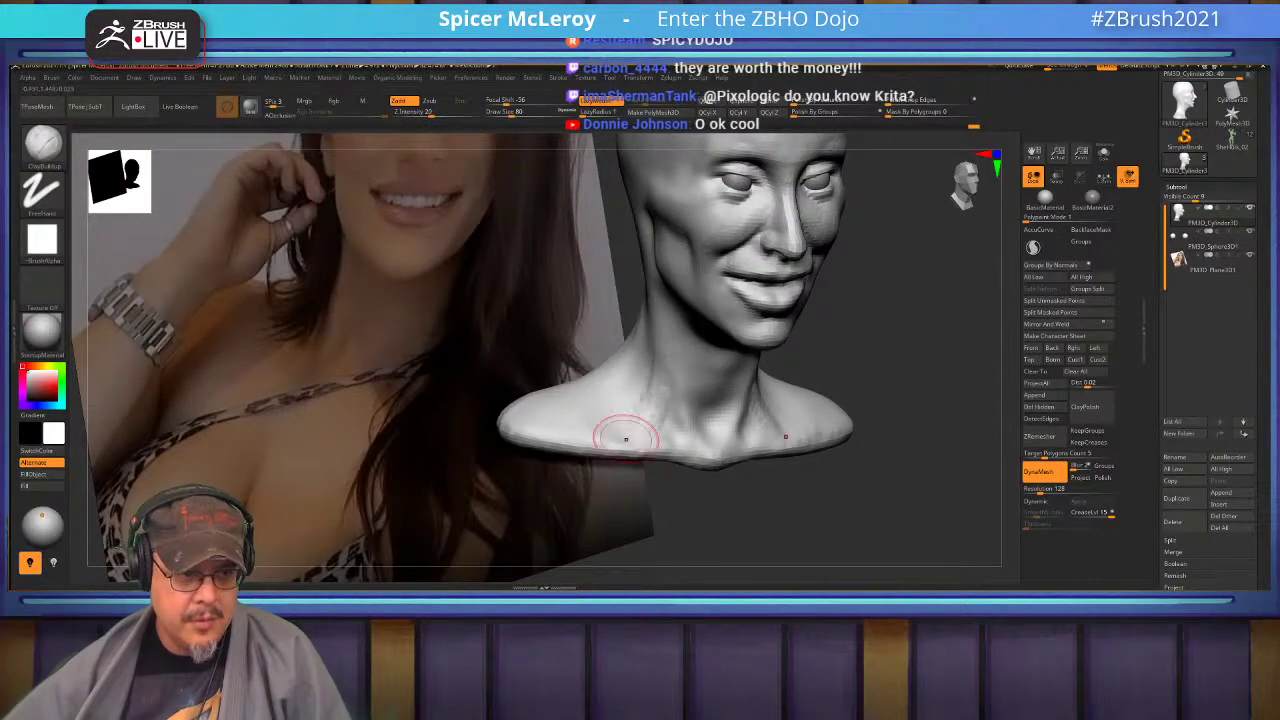
key("shift")
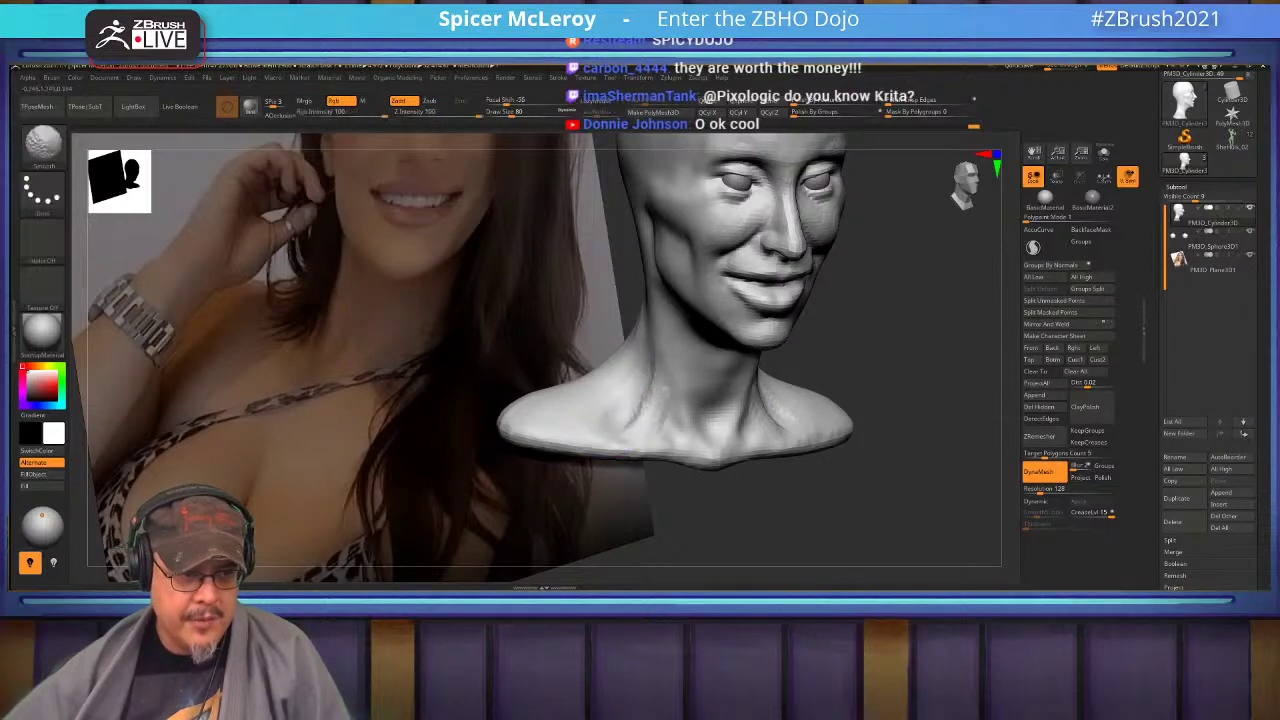
left_click_drag(590, 418, 606, 427, "shift")
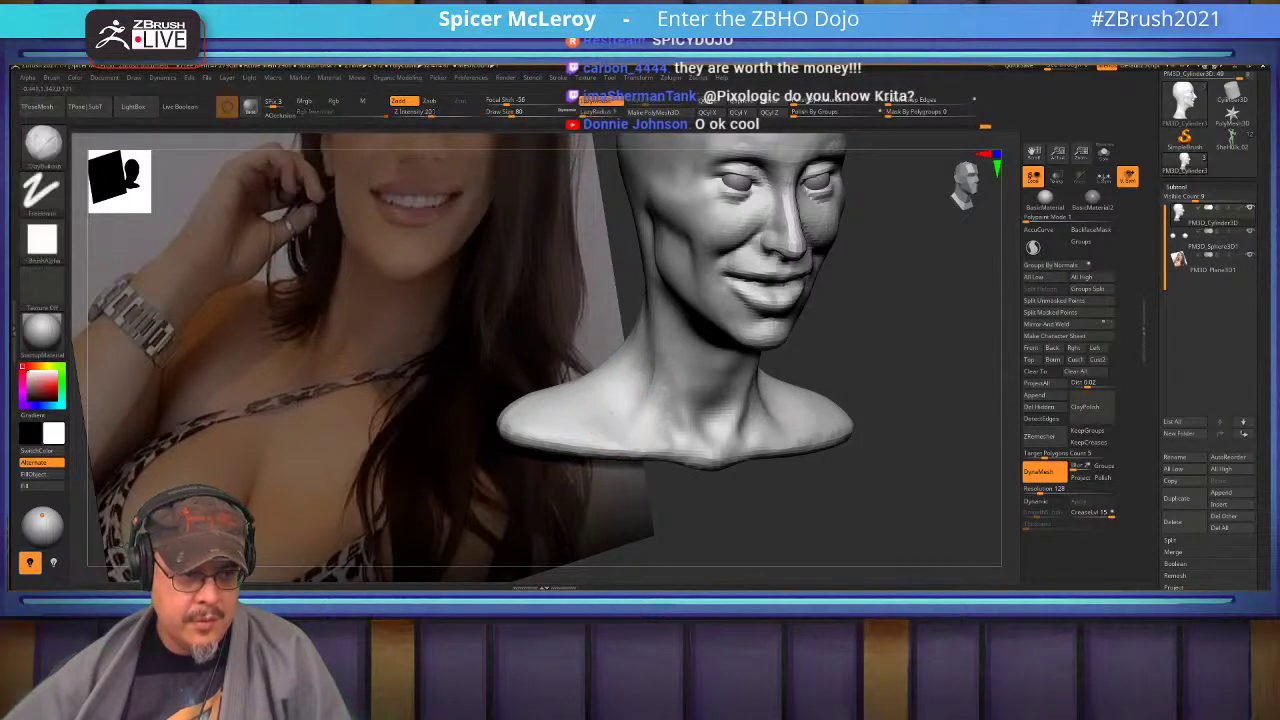
key("shift")
Smooth the back of the neck and the side where the neck meets the shoulder.
left_click_drag(885, 360, 752, 357)
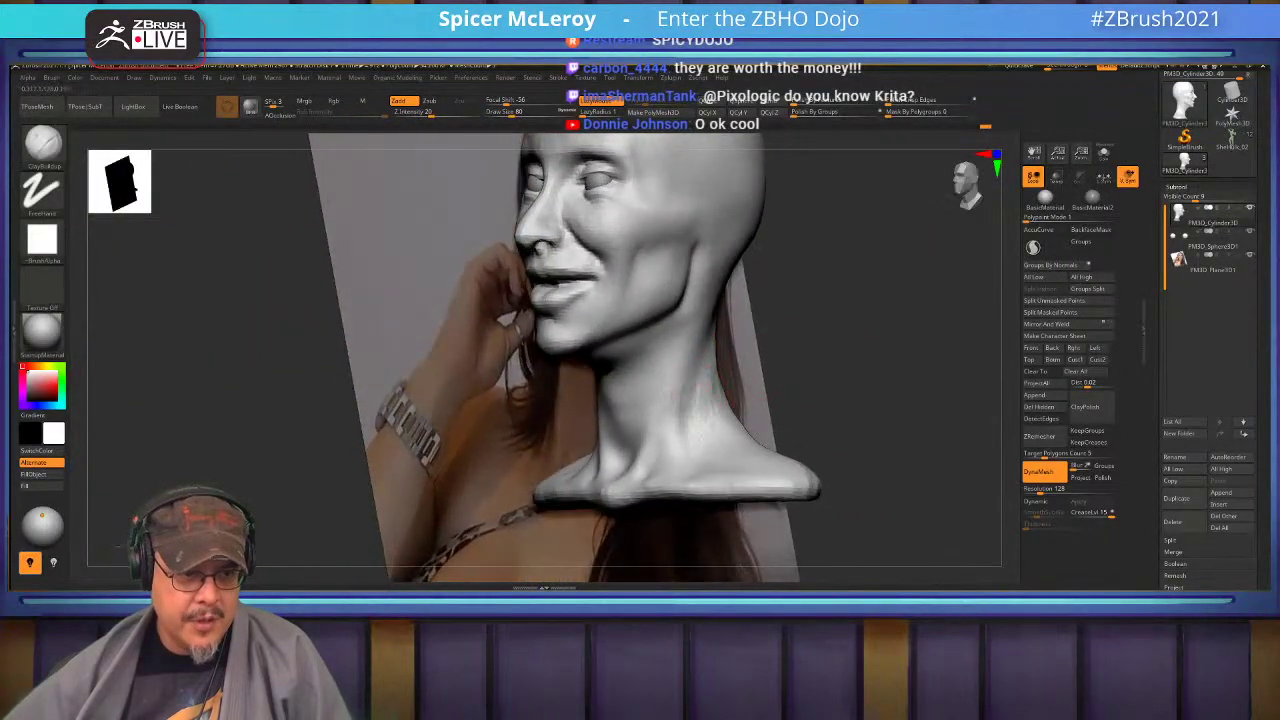
left_click_drag(892, 360, 655, 392)
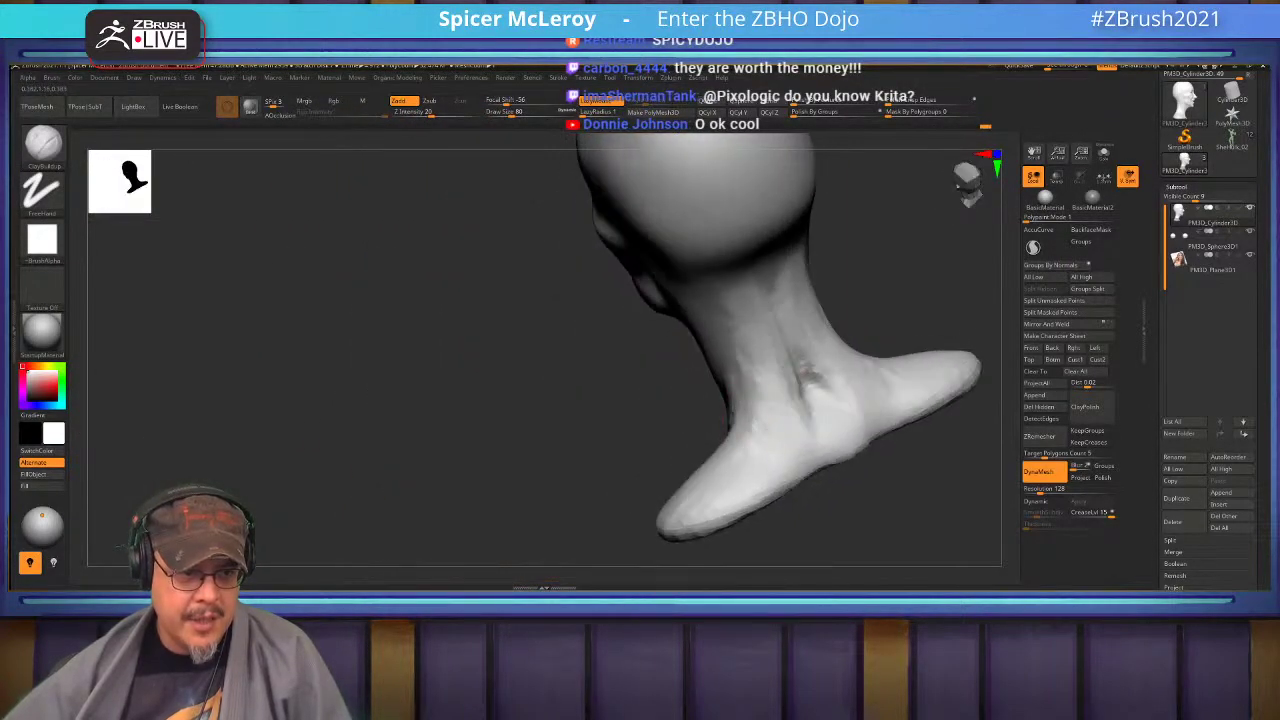
key("shift")
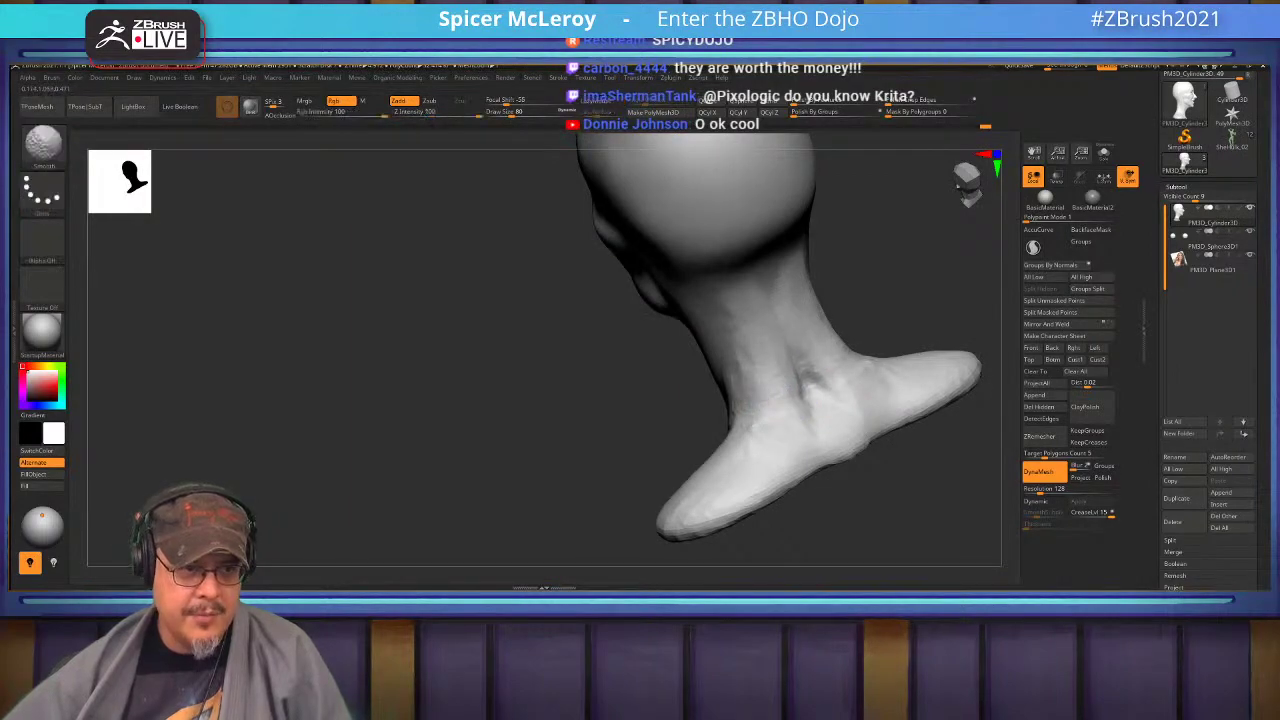
left_click_drag(655, 395, 905, 350)
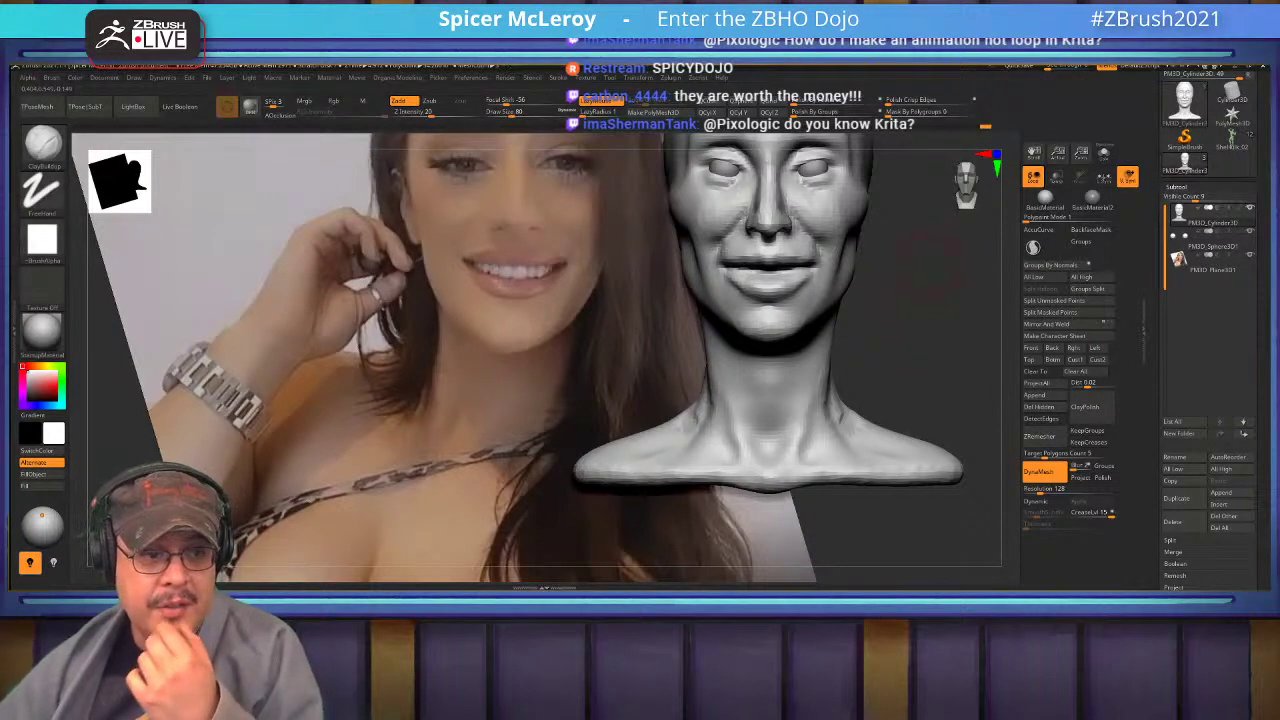
mouse_move(926, 348)
left_mouse_down()
mouse_move(858, 362)
mouse_move(876, 362)
left_mouse_up()
mouse_move(831, 414)
left_mouse_down("shift")
mouse_move(814, 402)
mouse_move(826, 394)
left_mouse_up("shift")
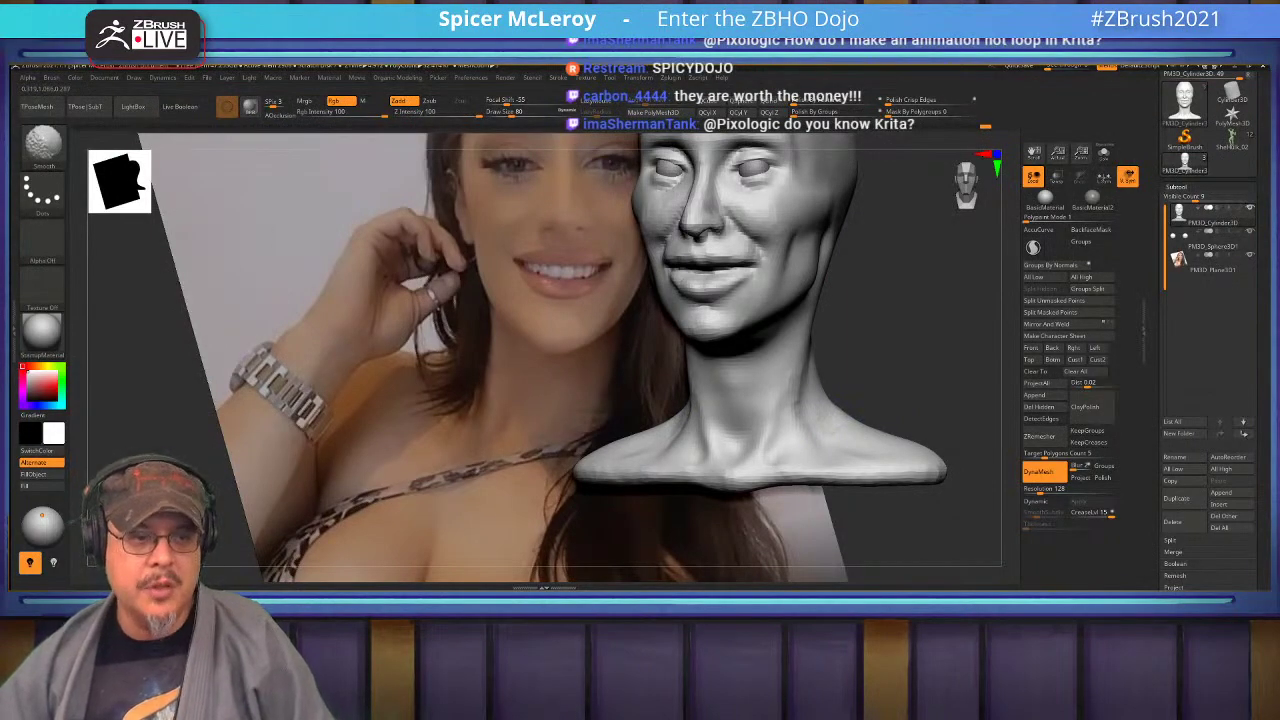
mouse_move(905, 290)
left_mouse_down("alt")
mouse_move(925, 400)
mouse_move(965, 395)
left_mouse_up("alt")
mouse_move(945, 320)
left_mouse_down("alt")
mouse_move(930, 400)
mouse_move(968, 408)
left_mouse_up("alt")
key("b")
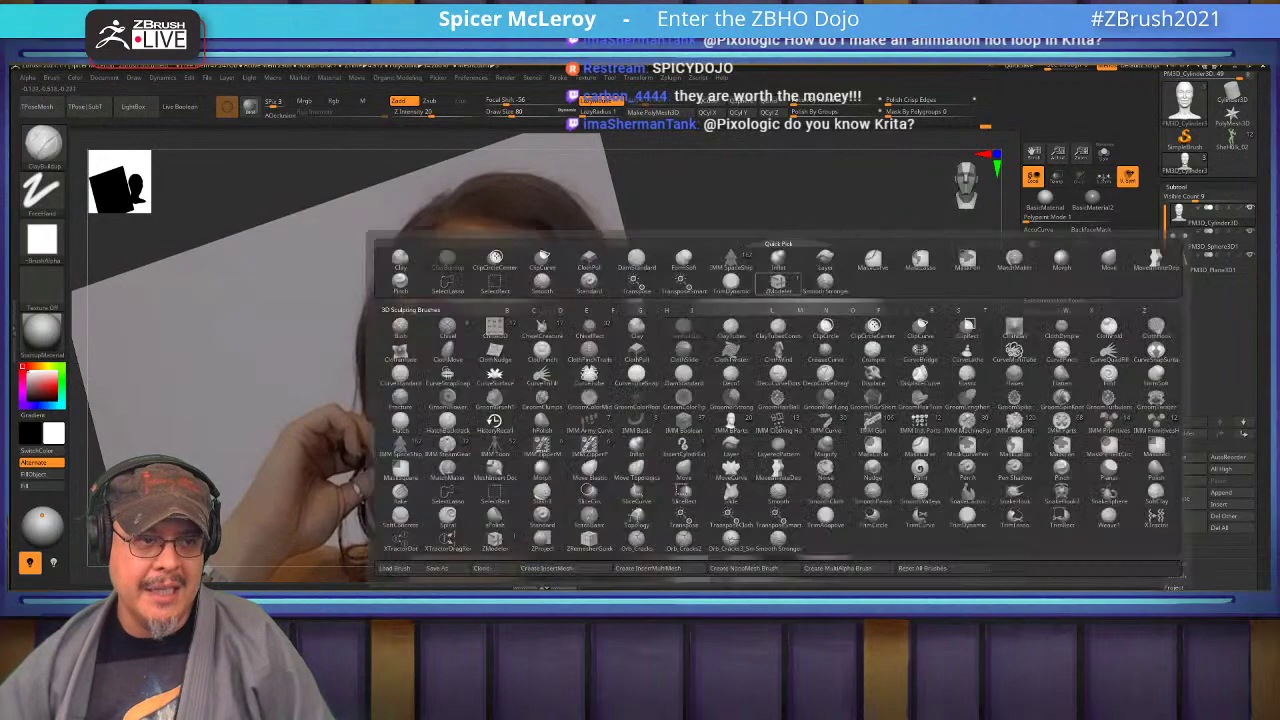
key("d")
key("s")
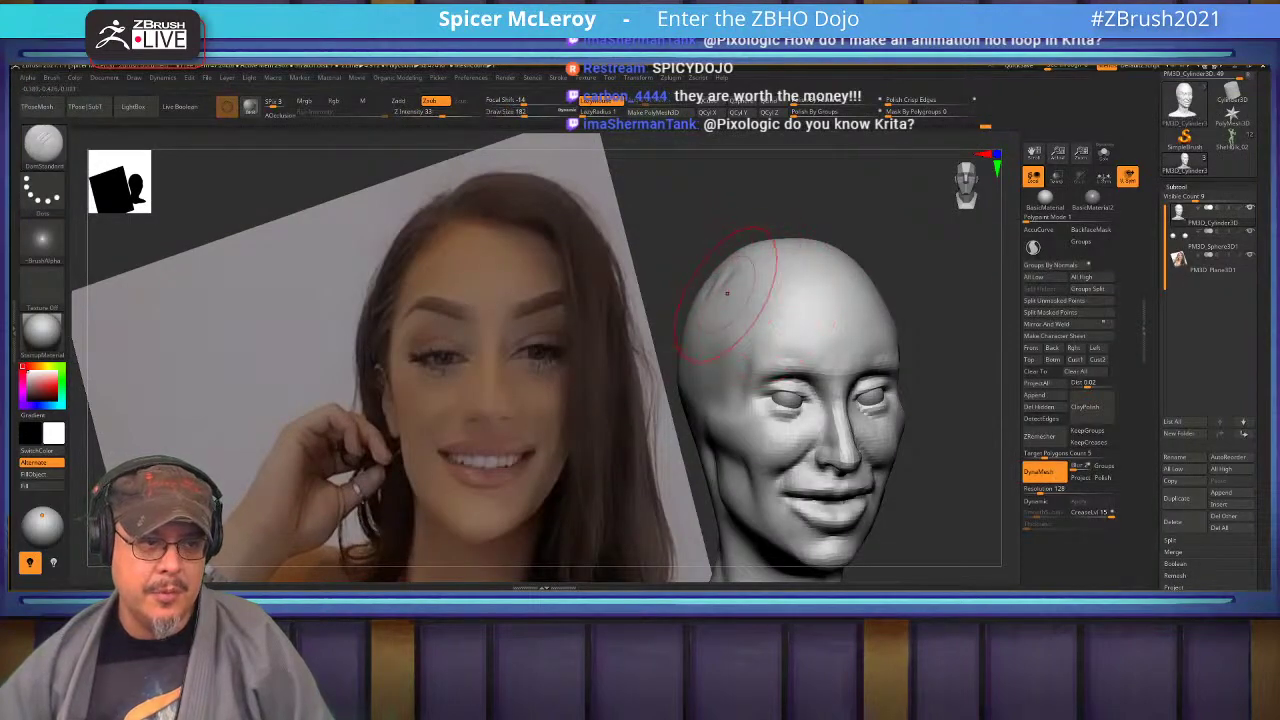
key("ctrl+z")
Fill out the side of the upper skull with ClayBuildup at draw size 182 and smooth the strokes.
key("b")
key("c")
key("b")
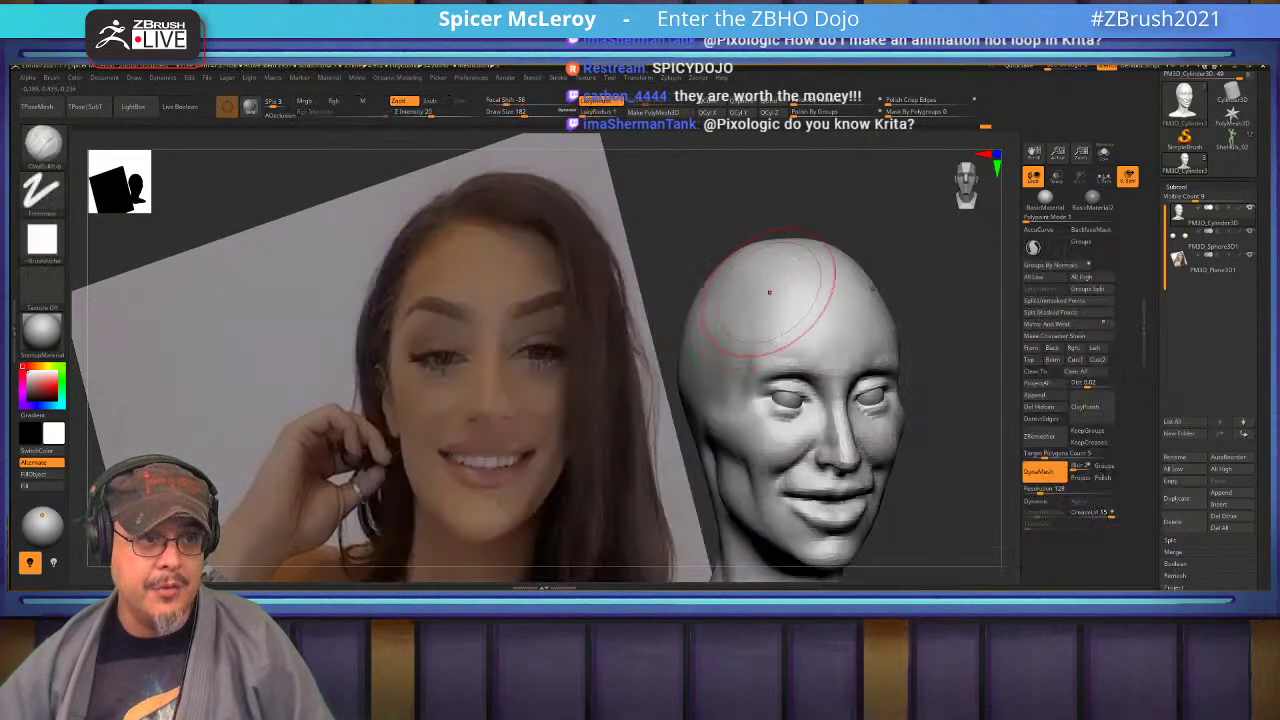
mouse_move(768, 290)
left_mouse_down()
mouse_move(728, 322)
mouse_move(742, 277)
left_mouse_up()
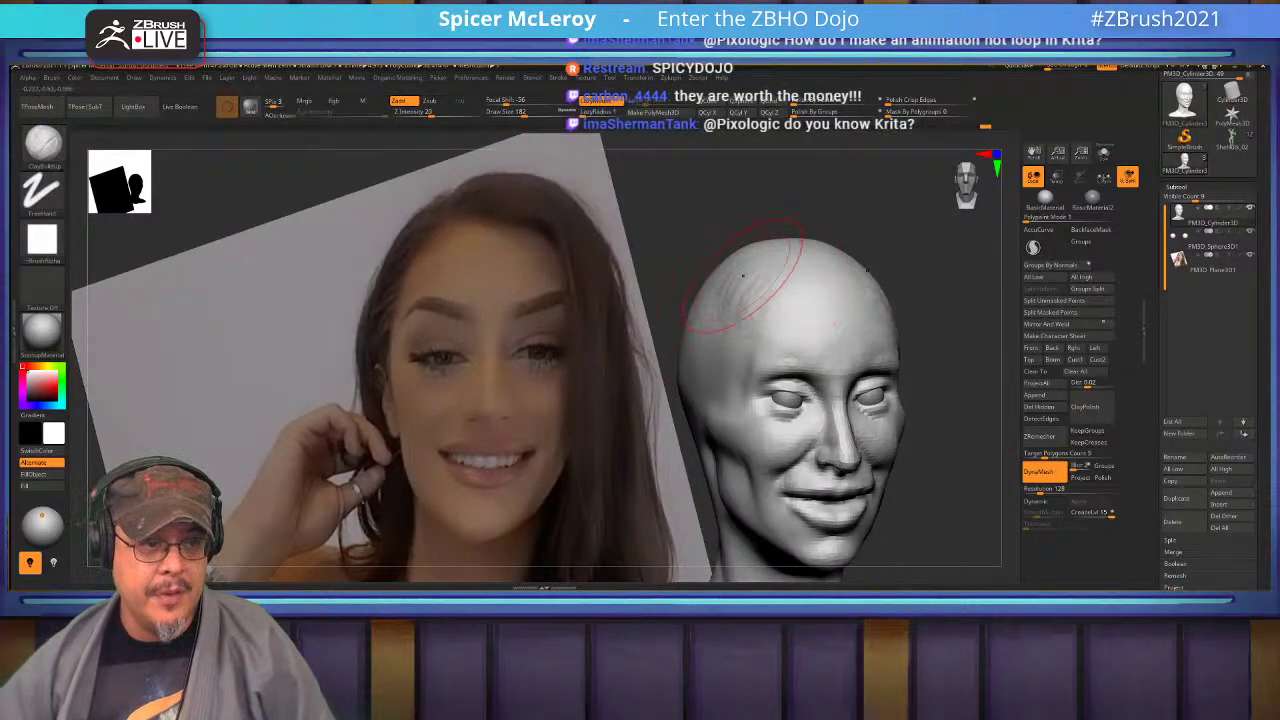
key("shift")
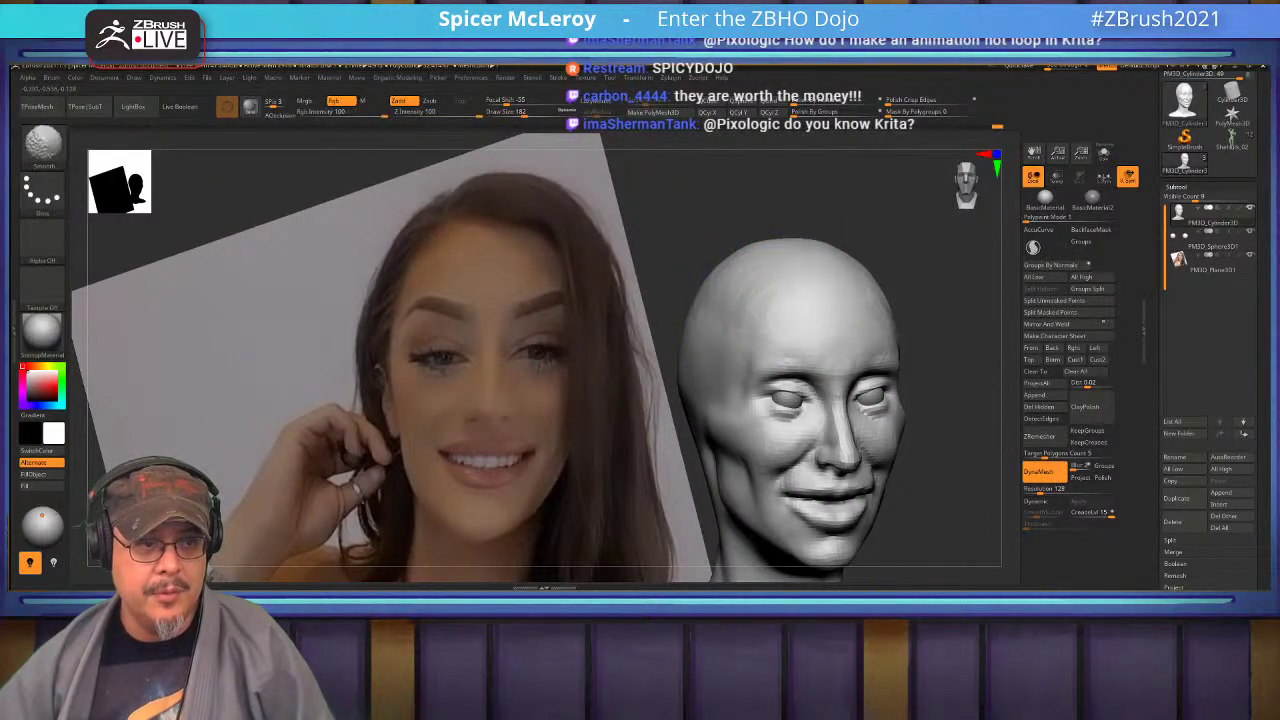
left_click_drag(570, 320, 705, 322)
mouse_move(632, 294)
left_mouse_down()
mouse_move(647, 254)
mouse_move(735, 292)
left_mouse_up()
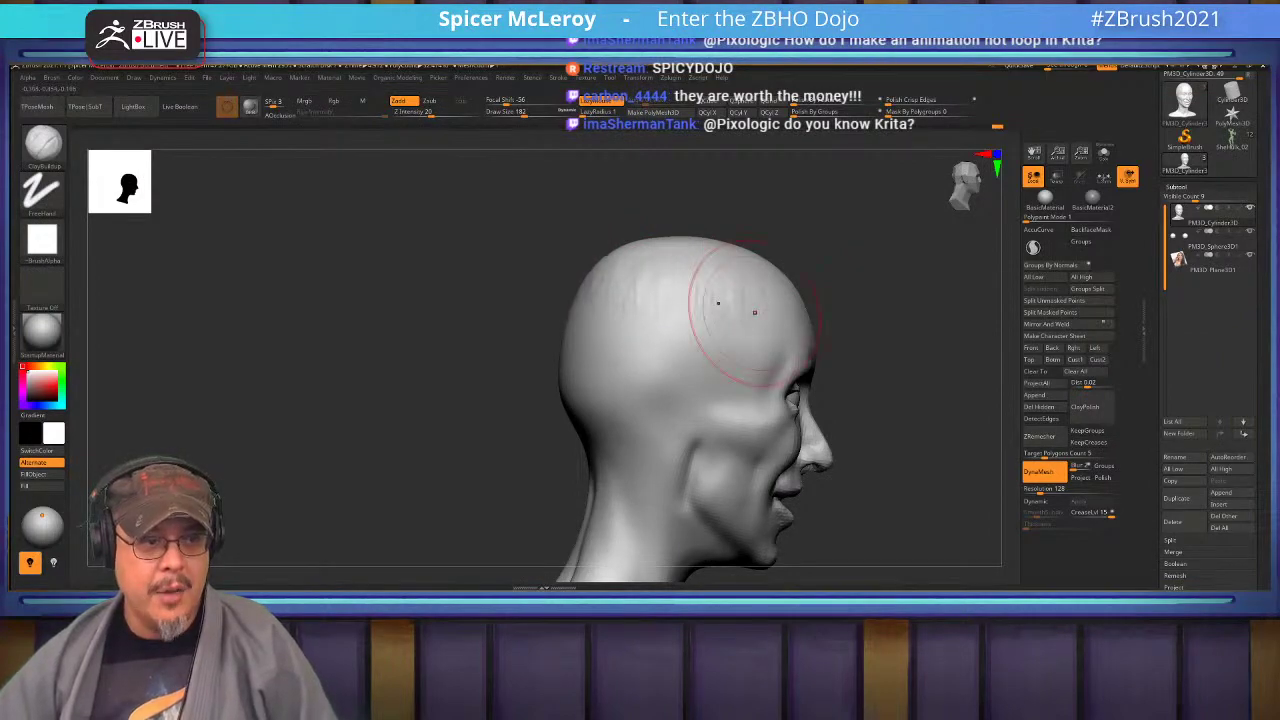
key("shift")
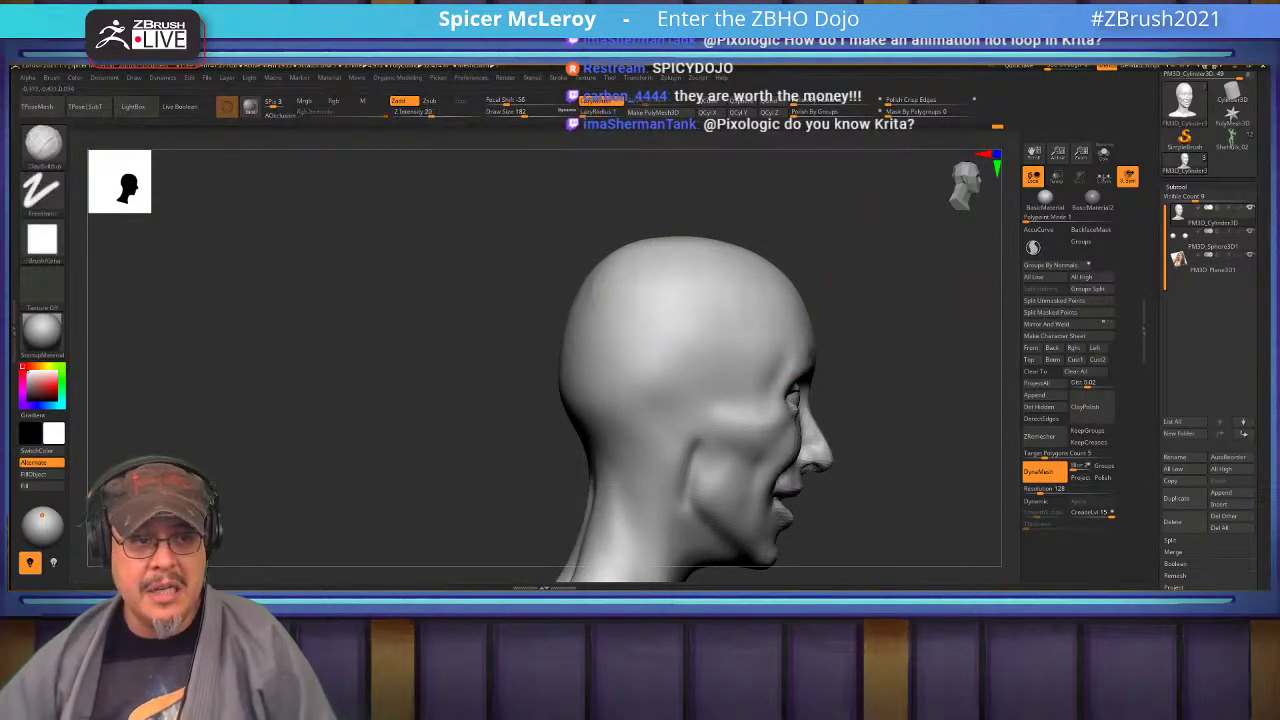
Define the area between the upper eyelids and the brow with the DamStandard brush at draw size 62.
left_click_drag(930, 340, 820, 340, "shift")
left_click_drag(910, 370, 800, 290, "alt")
mouse_move(699, 286)
right_mouse_down("ctrl")
mouse_move(647, 385)
mouse_move(806, 331)
right_mouse_up("ctrl")
key("b")
key("d")
key("s")
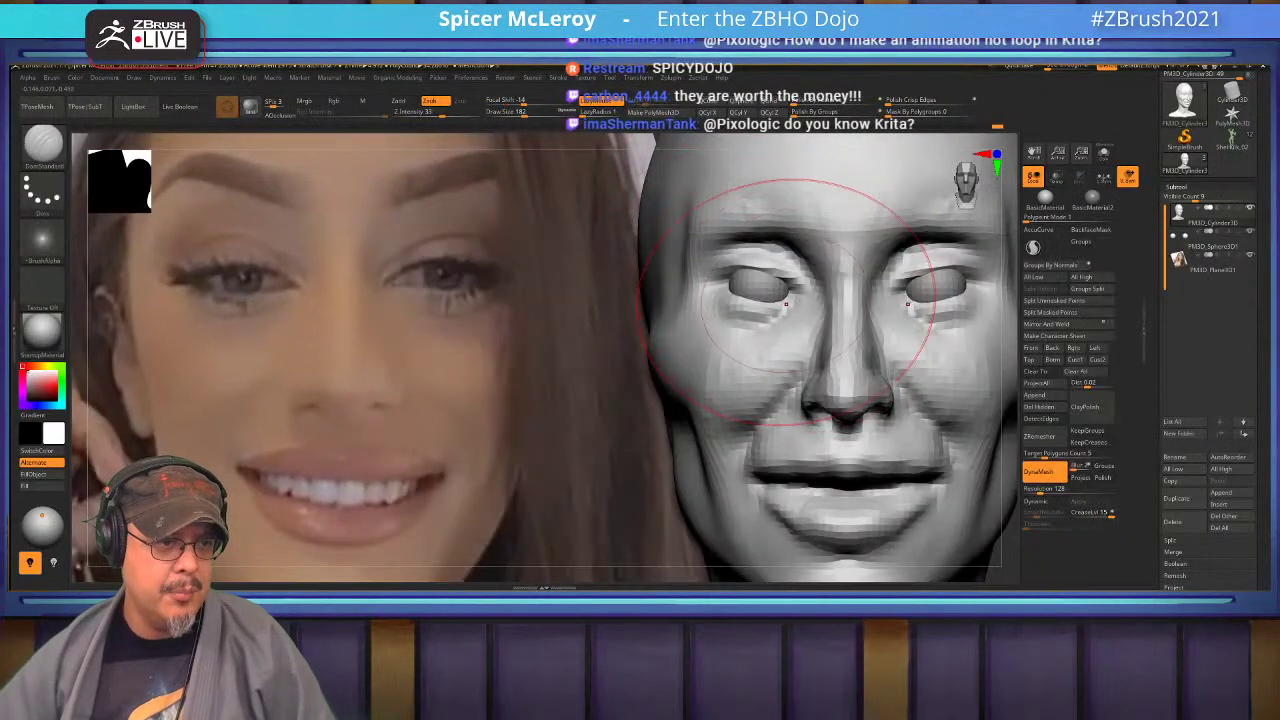
mouse_move(786, 297)
left_mouse_down()
mouse_move(729, 290)
mouse_move(724, 276)
mouse_move(794, 279)
mouse_move(732, 267)
mouse_move(791, 279)
mouse_move(769, 266)
left_mouse_up()
mouse_move(920, 284)
right_mouse_down()
mouse_move(765, 288)
mouse_move(770, 315)
mouse_move(766, 271)
right_mouse_up()
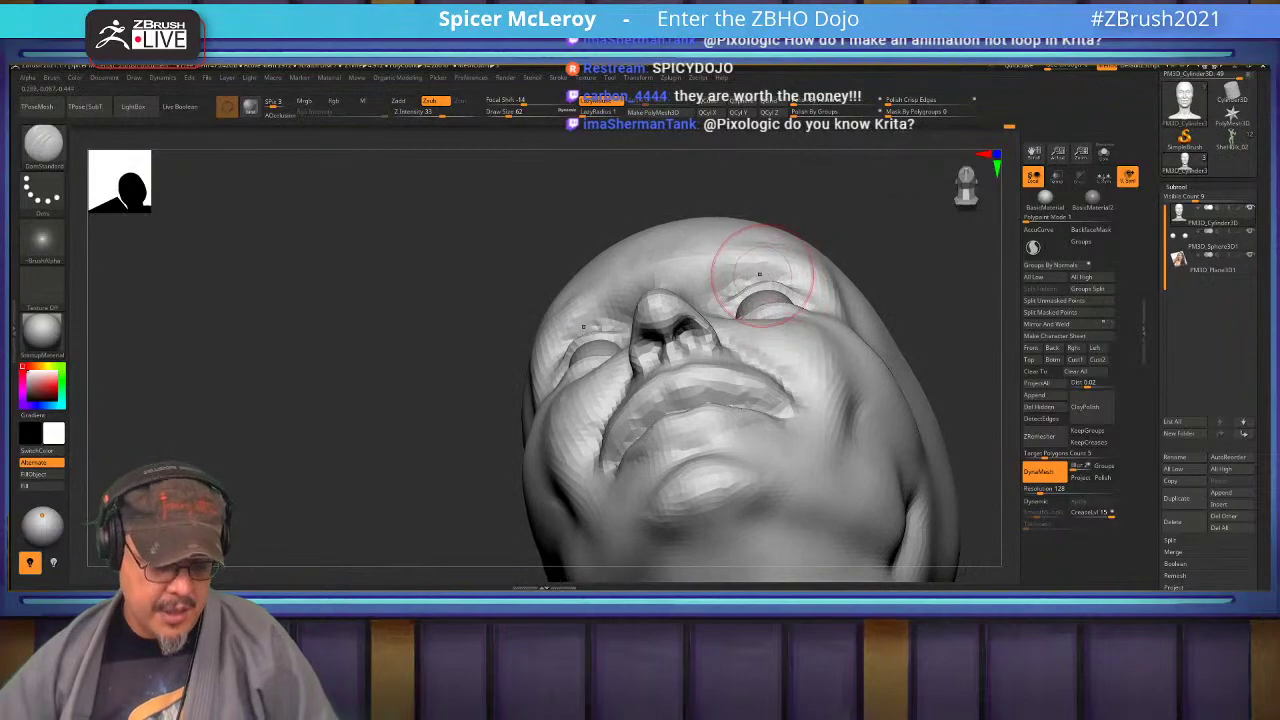
Reshape the upper eyelids and inner eye corners with the Move brush at draw size 39.
key("b")
key("m")
key("v")
key("s")
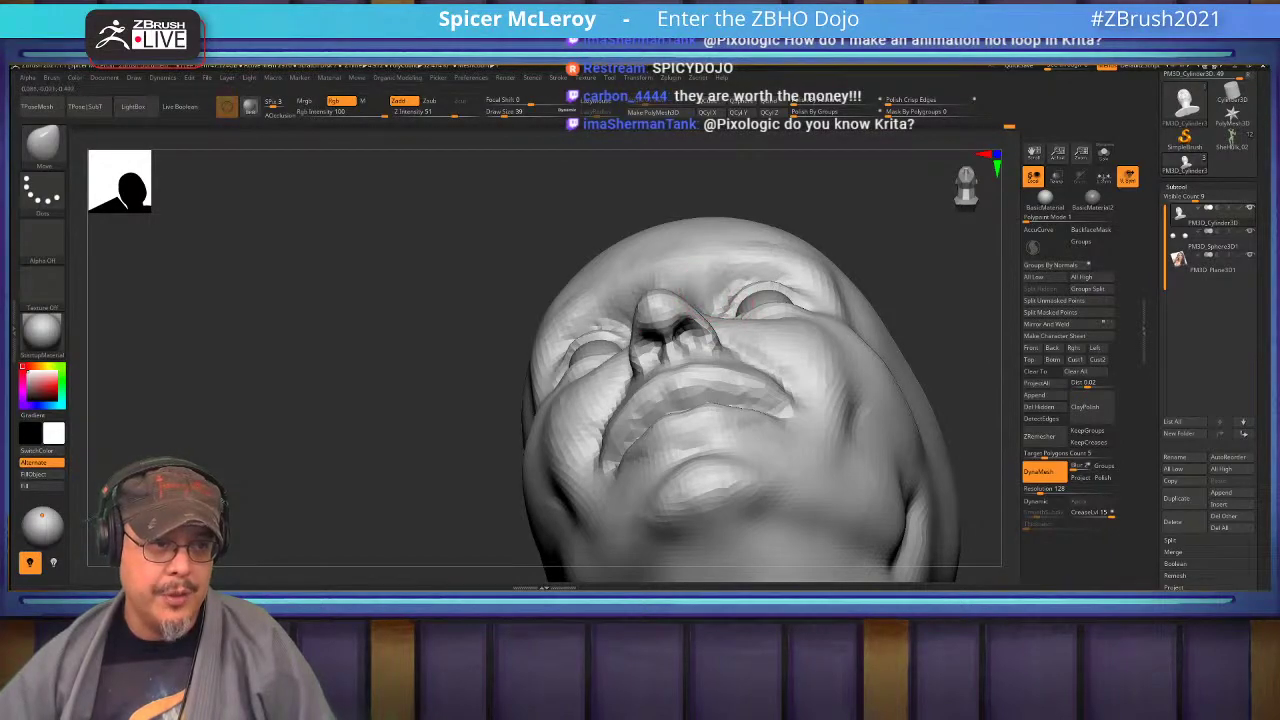
right_click_drag(736, 312, 696, 303)
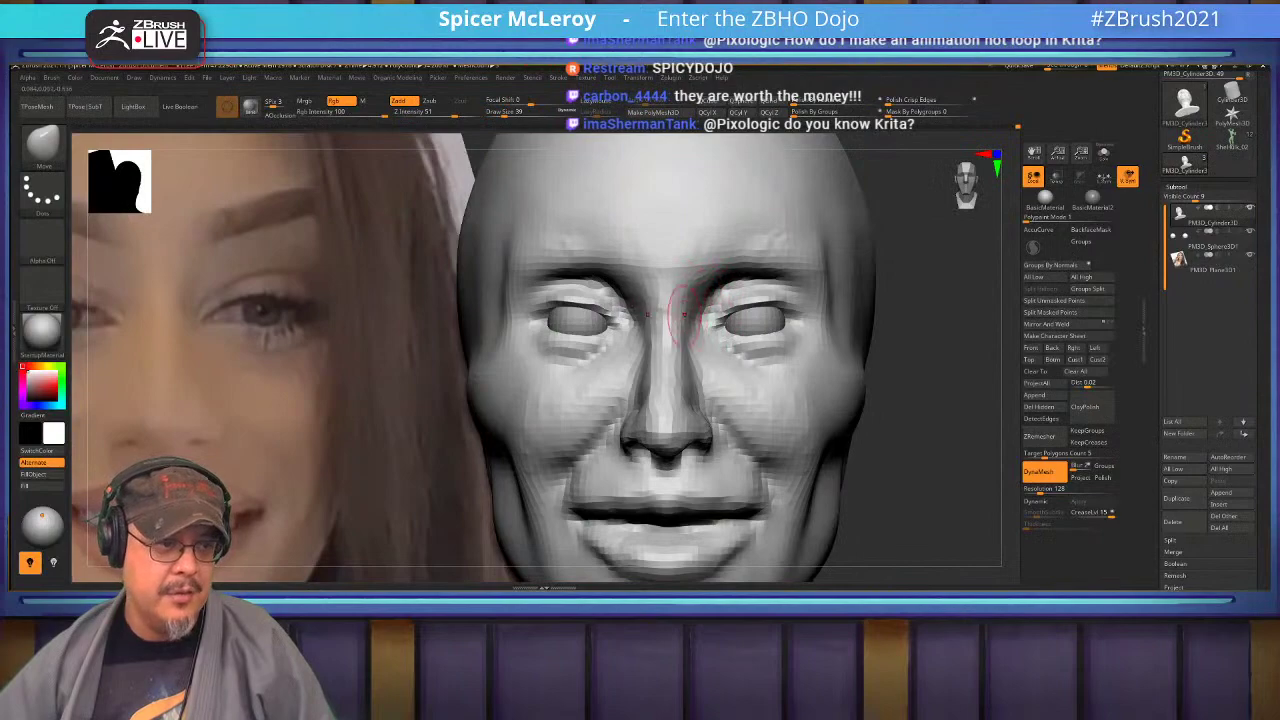
mouse_move(697, 358)
right_mouse_down("alt")
mouse_move(740, 298)
mouse_move(700, 333)
right_mouse_up("alt")
key("s")
Smooth the skin around the mouth and the lower cheek at draw size 68.
key("shift")
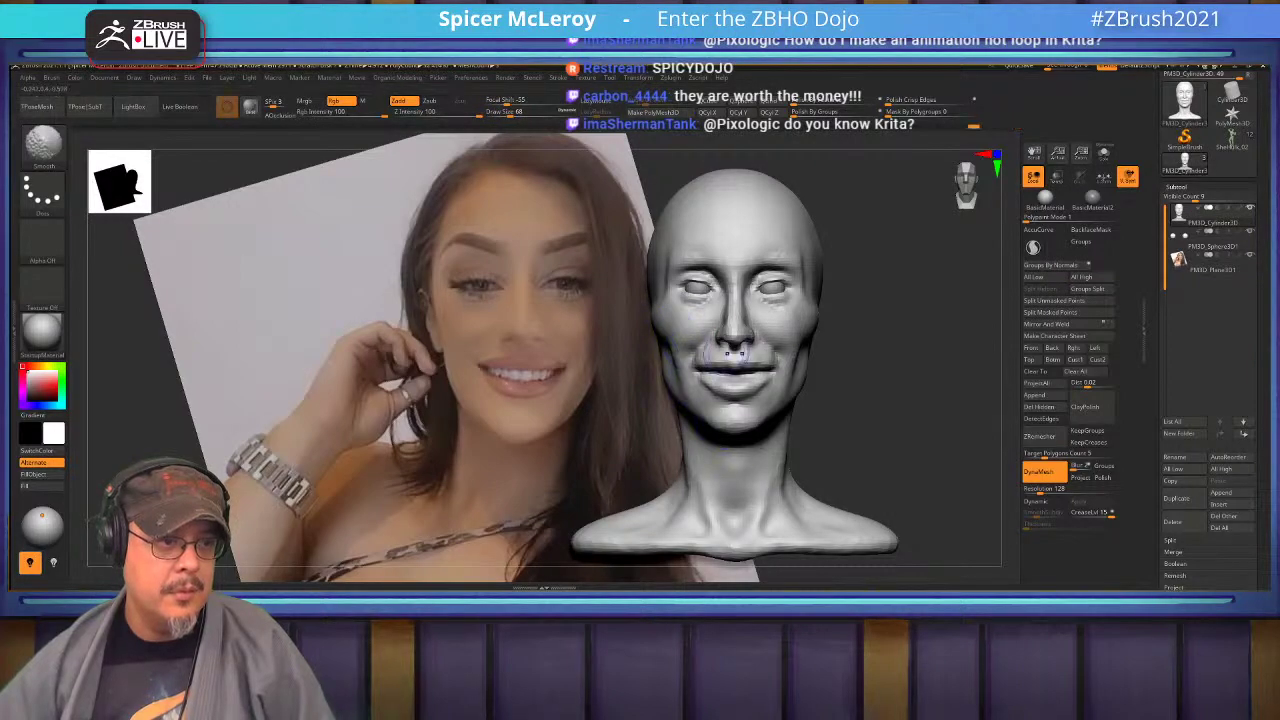
right_click_drag(727, 354, 665, 350)
right_click_drag(795, 330, 737, 354, "alt")
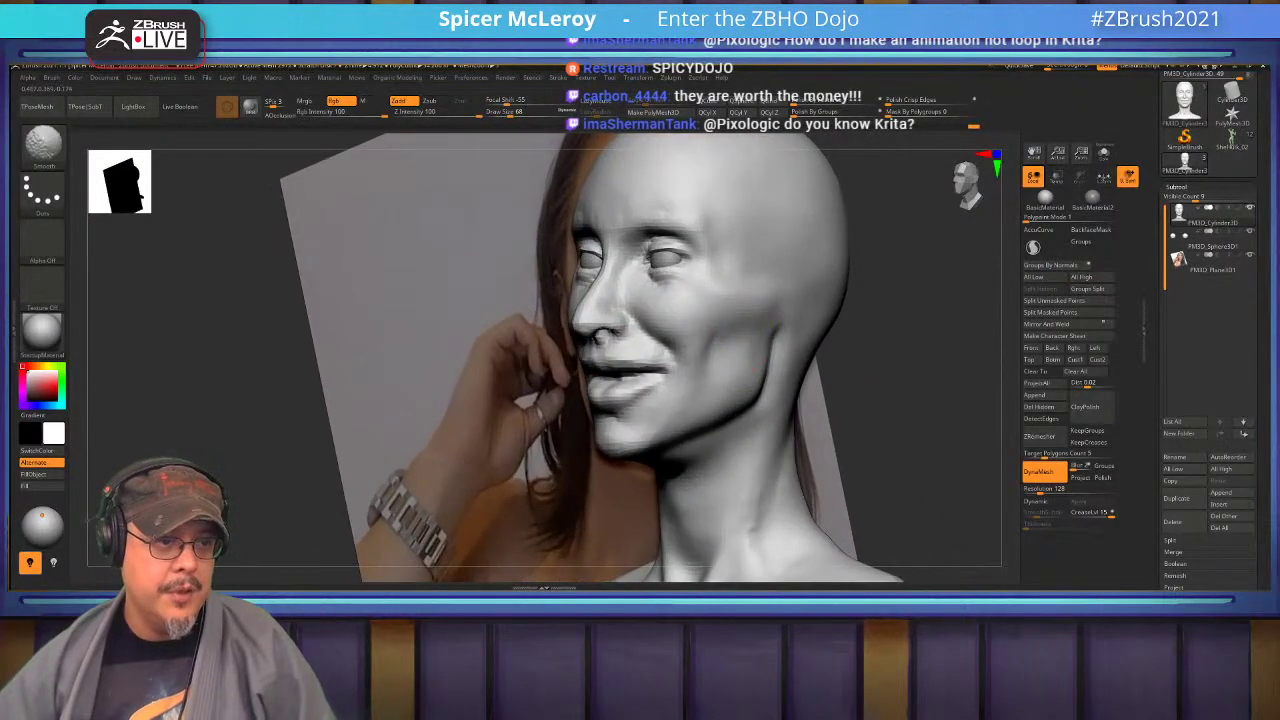
left_click_drag(742, 376, 618, 420, "shift")
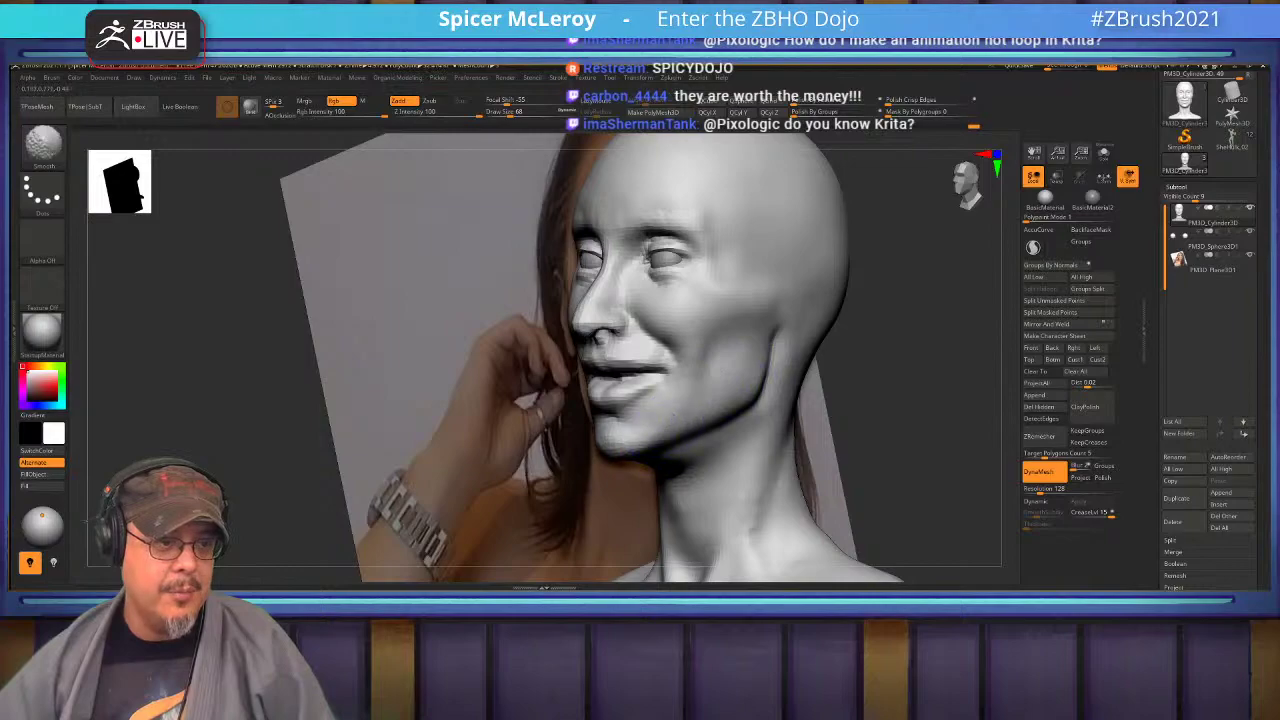
mouse_move(580, 400)
right_mouse_down()
mouse_move(632, 388)
mouse_move(640, 372)
right_mouse_up()
right_click_drag(640, 372, 771, 379, "alt")
left_click_drag(772, 386, 770, 366)
Soften the smile fold between nose and cheek, using ClayBuildup and smoothing at draw size 68.
mouse_move(727, 319)
right_mouse_down()
mouse_move(756, 365)
mouse_move(790, 350)
right_mouse_up()
key("b")
key("c")
key("b")
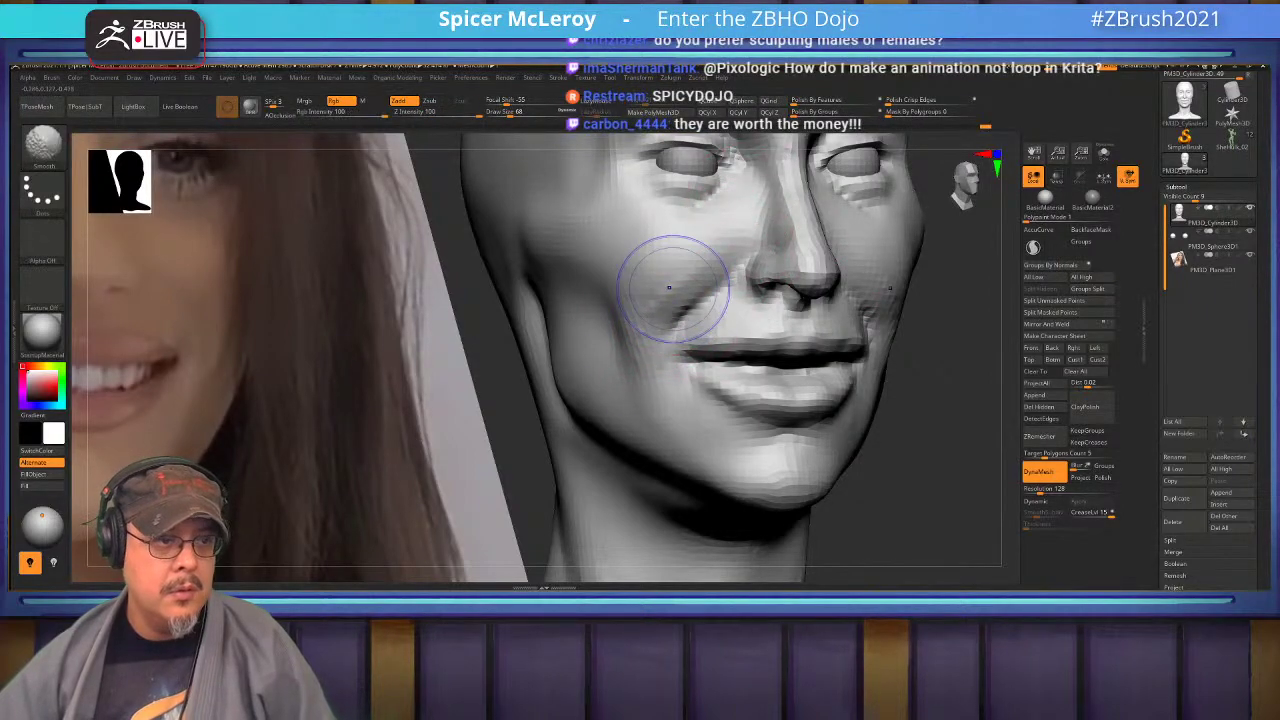
mouse_move(677, 286)
left_mouse_down("shift")
mouse_move(700, 308)
mouse_move(680, 265)
left_mouse_up("shift")
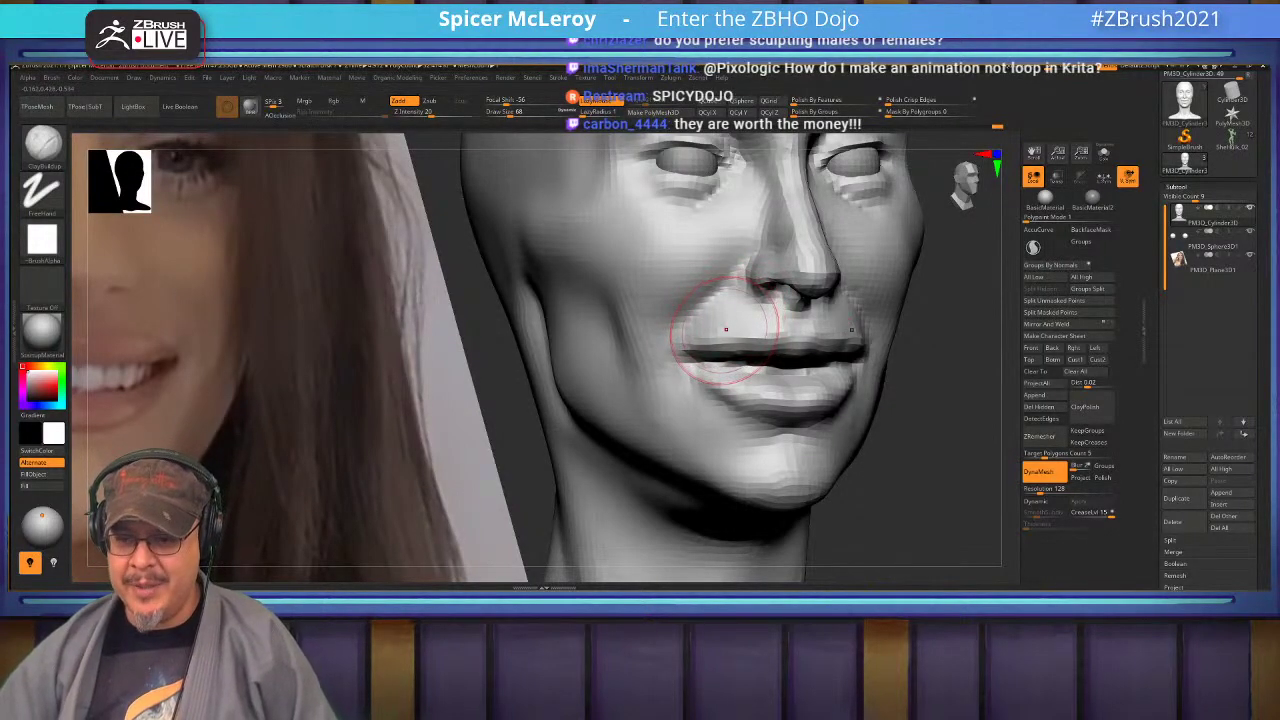
Build up the lower cheek from the cheekbone to the jawline with ClayBuildup and smooth it towards the chin.
left_click_drag(935, 370, 985, 372)
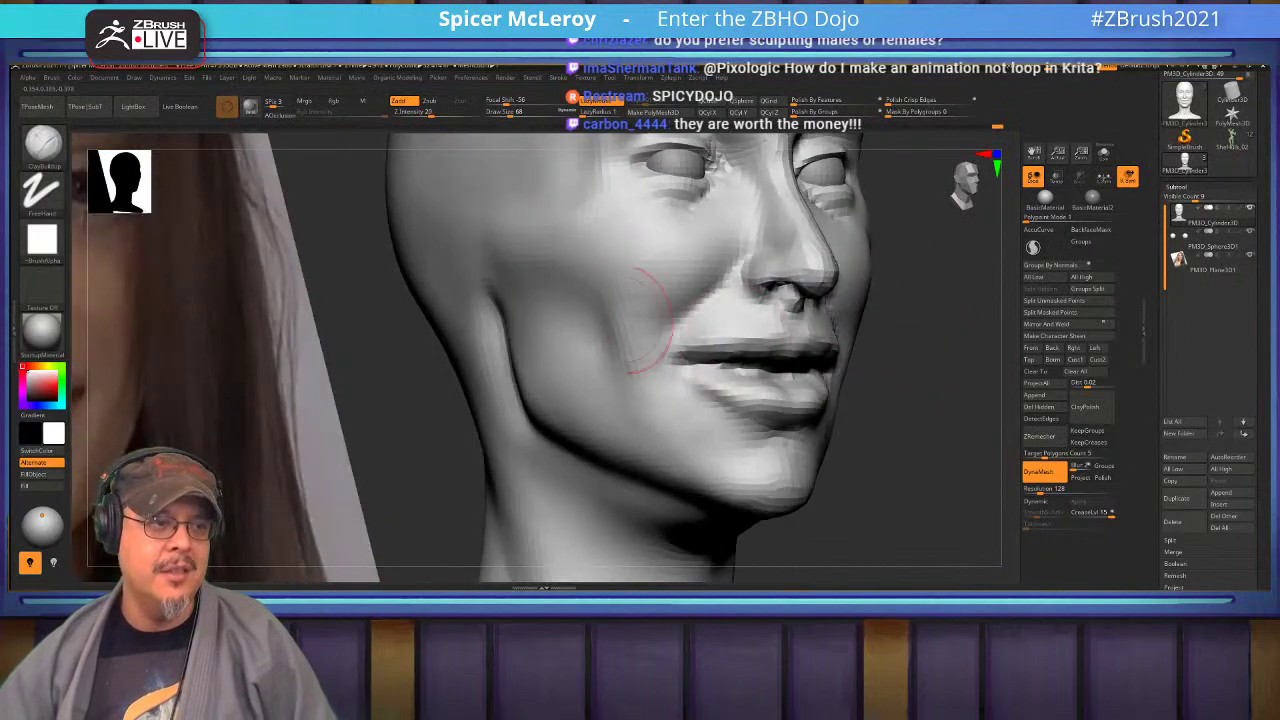
left_click_drag(607, 342, 632, 425)
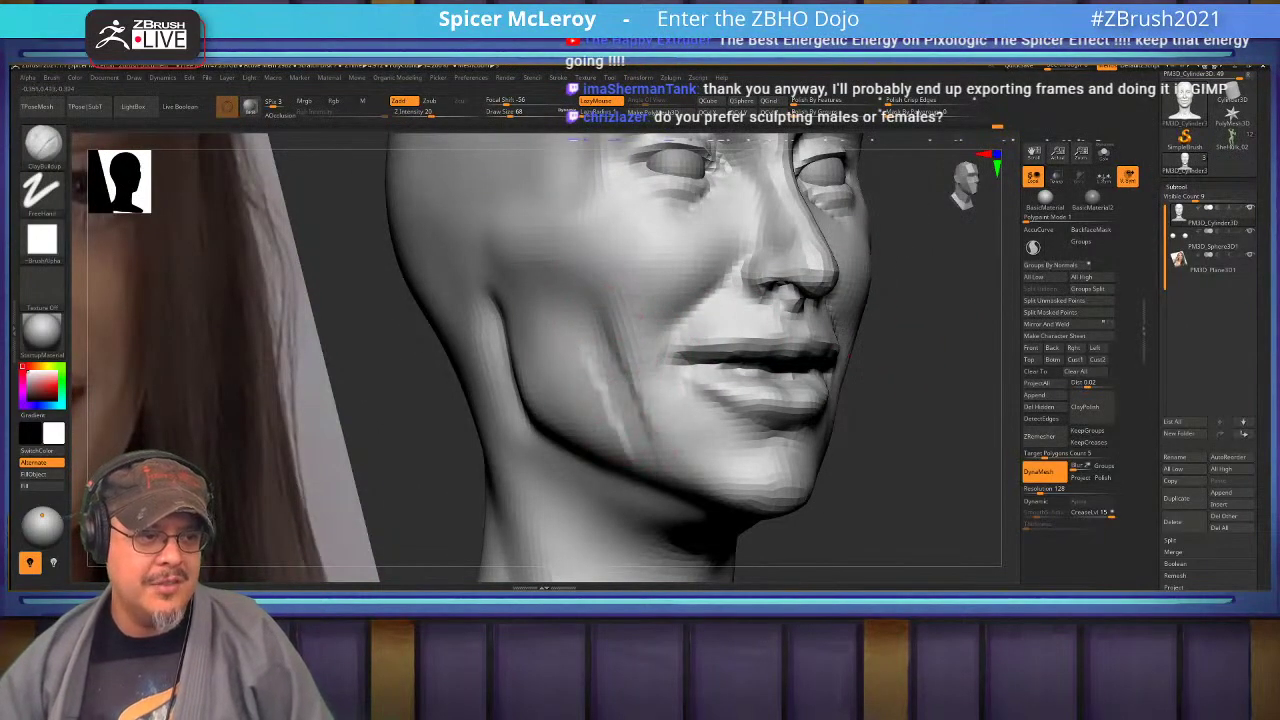
left_click_drag(609, 354, 638, 430, "shift")
left_click_drag(603, 310, 677, 485, "shift")
left_click_drag(608, 338, 714, 463, "shift")
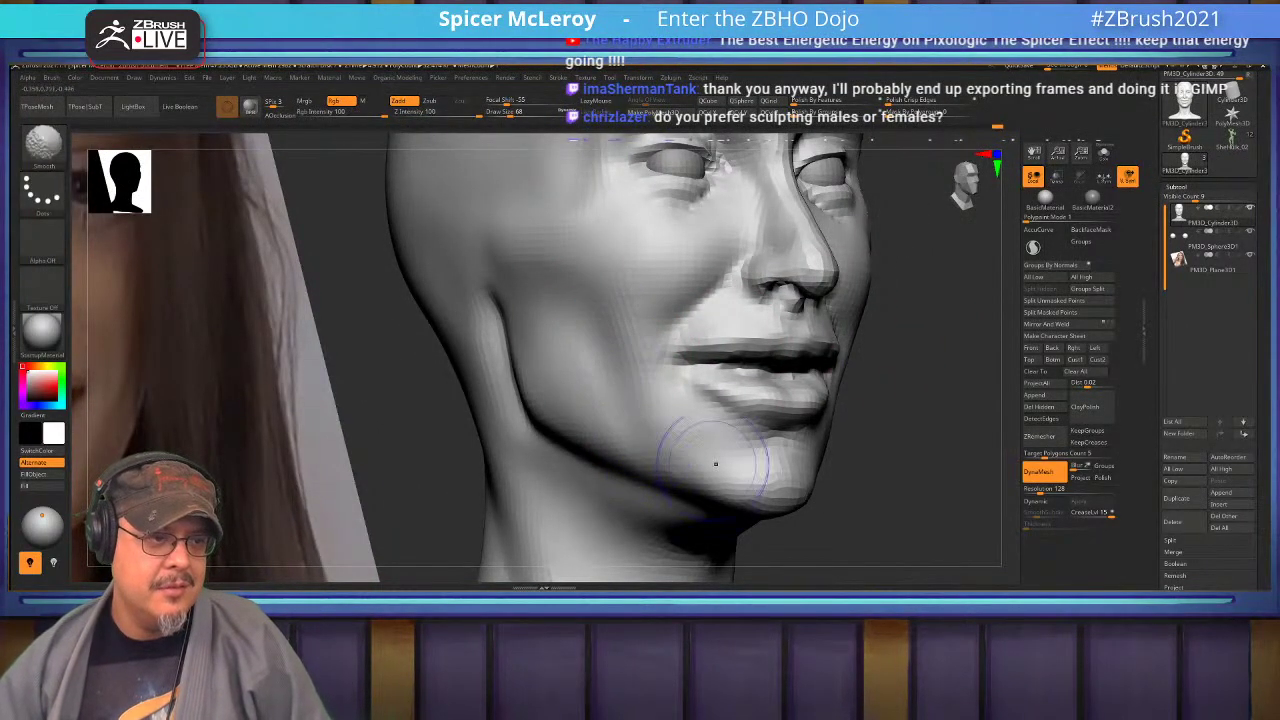
Smooth the side of the chin into the jawline with the face seen from slightly below.
left_click_drag(935, 365, 795, 325)
right_click_drag(788, 322, 768, 314, "ctrl")
left_click_drag(768, 314, 940, 303, "alt")
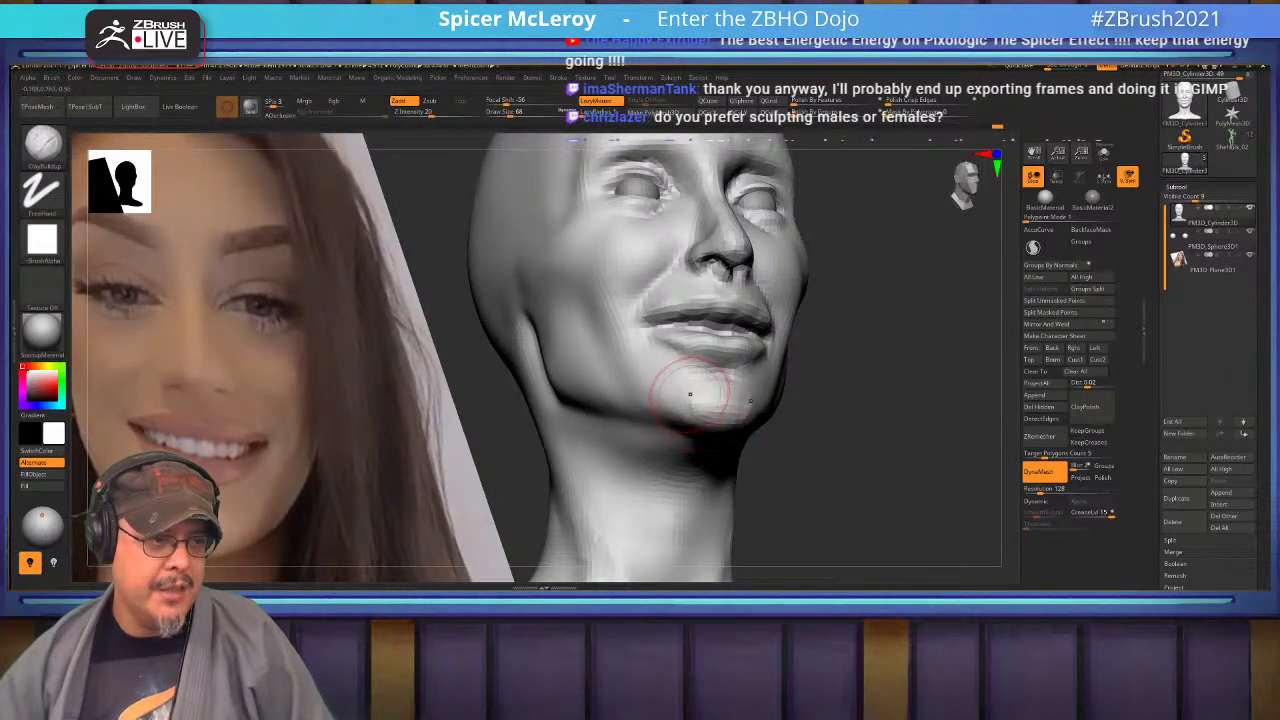
mouse_move(707, 425)
left_mouse_down("shift")
mouse_move(686, 406)
mouse_move(703, 402)
left_mouse_up("shift")
right_click_drag(673, 400, 710, 394, "alt")
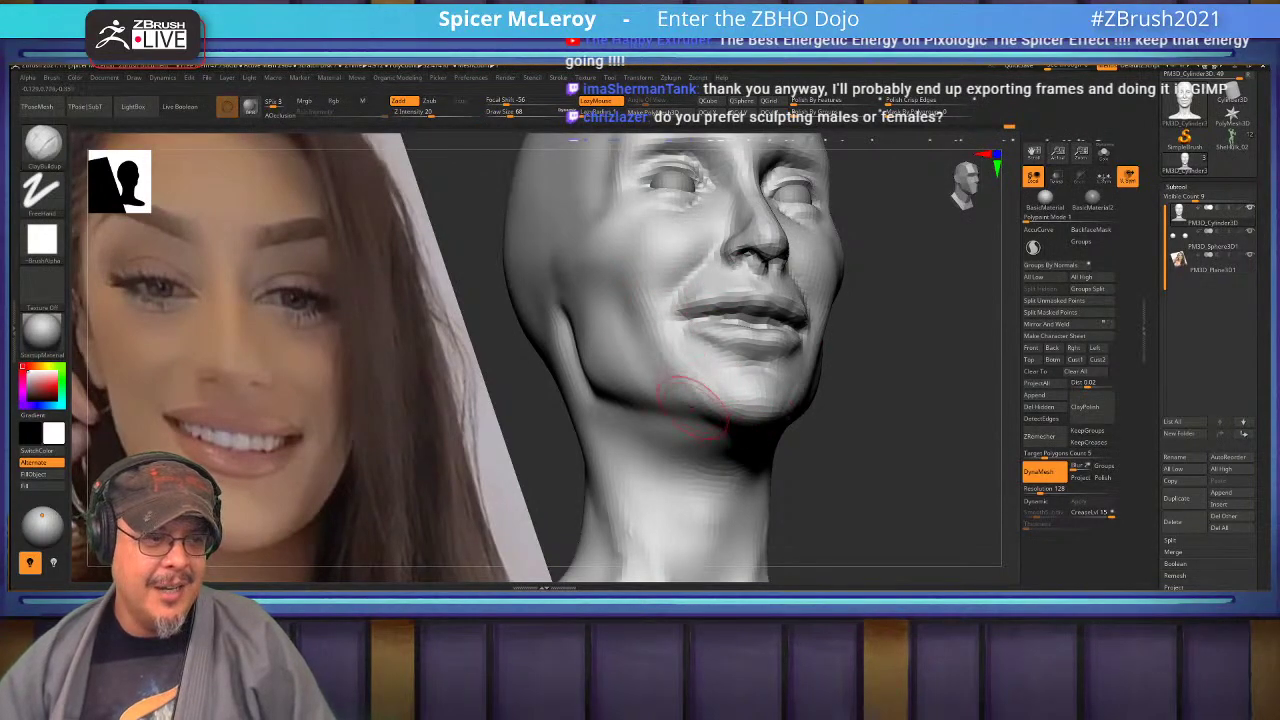
Smooth the lower cheek near the chin and soften the hollow behind the jaw corner into the neck.
left_click_drag(640, 372, 704, 414, "shift")
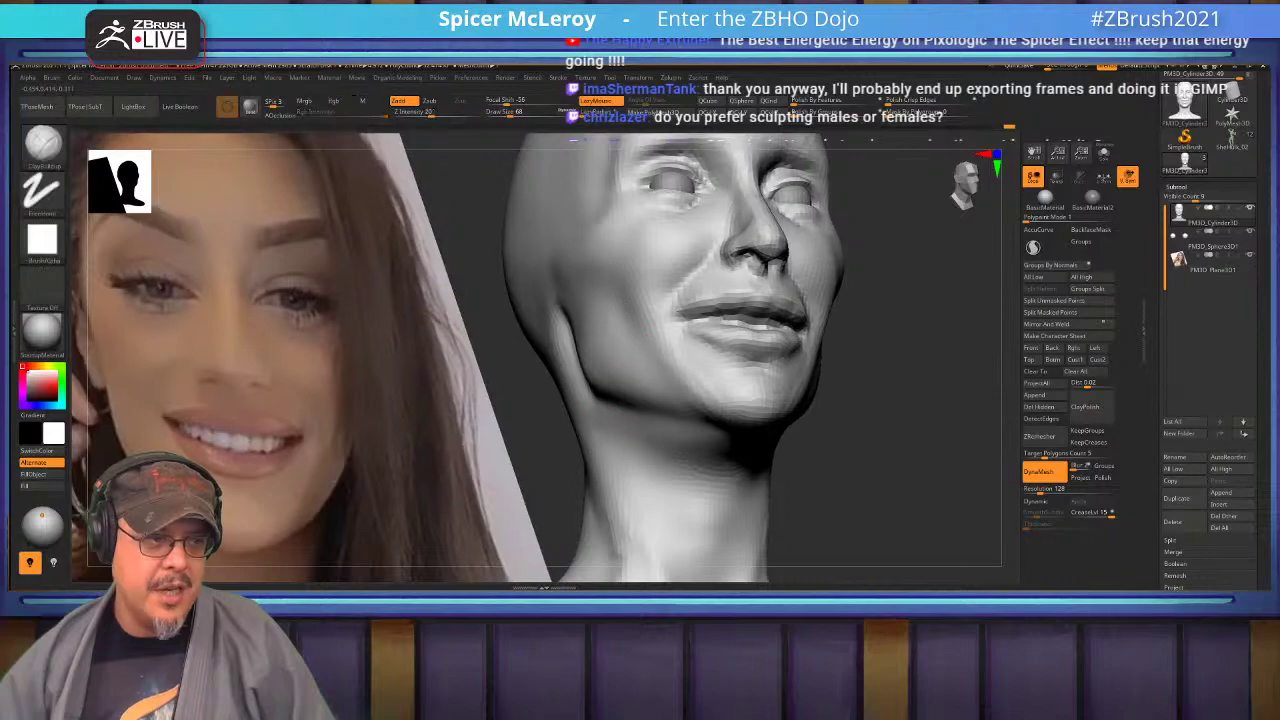
right_click_drag(606, 290, 658, 323, "alt")
right_click_drag(560, 295, 631, 300)
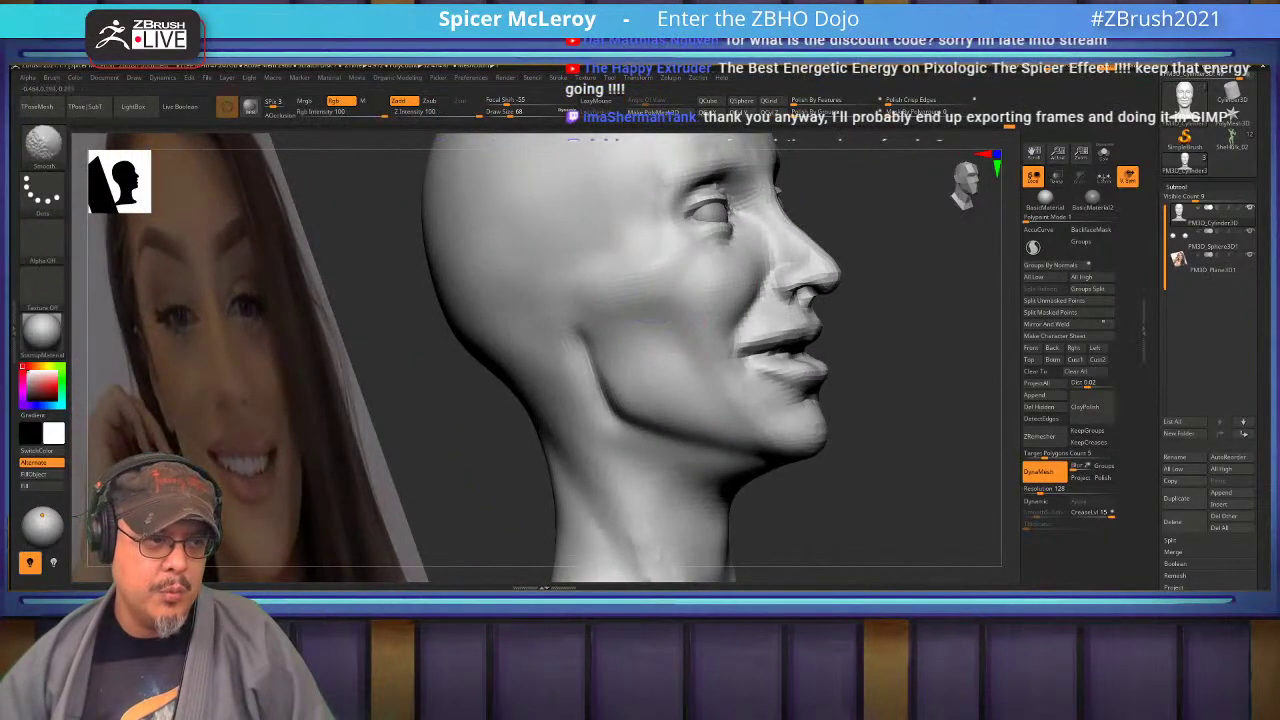
left_click_drag(672, 312, 590, 325)
mouse_move(558, 366)
left_mouse_down()
mouse_move(598, 448)
mouse_move(596, 394)
mouse_move(608, 450)
left_mouse_up()
left_click_drag(582, 394, 606, 448, "shift")
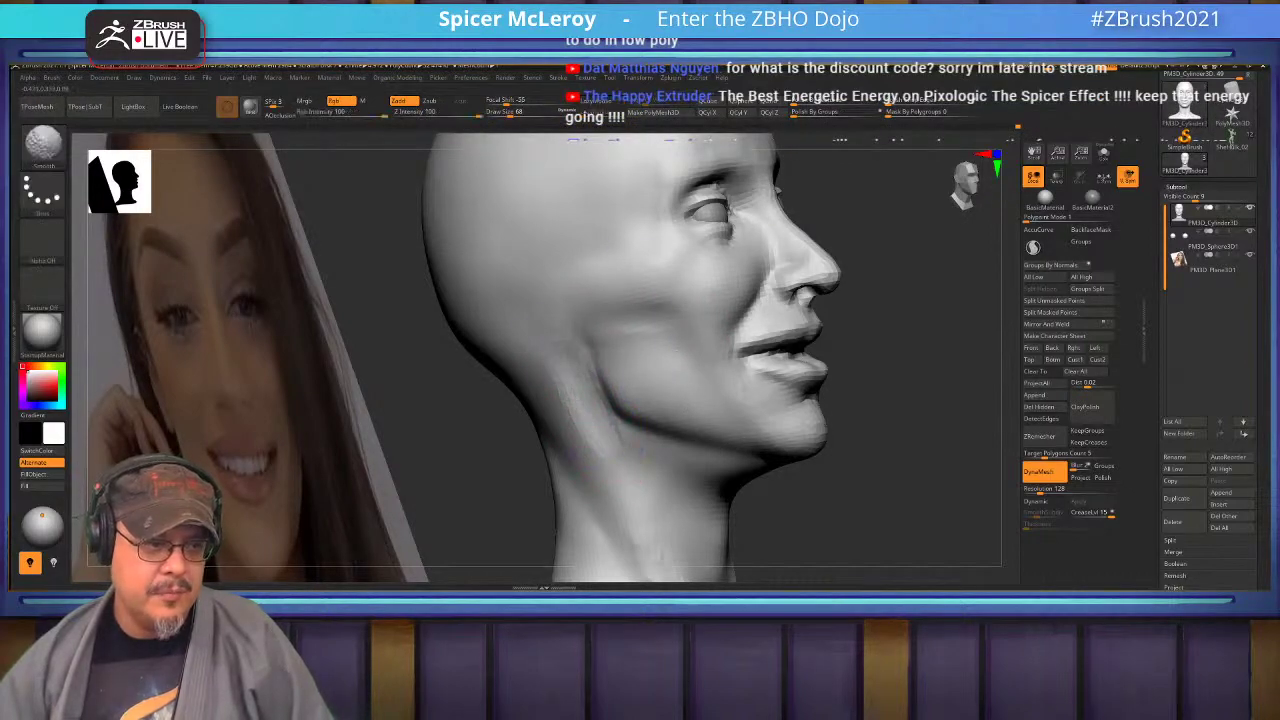
Fill in the underside of the jaw and chin with ClayBuildup and smooth it into the upper neck.
right_click_drag(750, 474, 661, 362)
left_click_drag(650, 368, 712, 384)
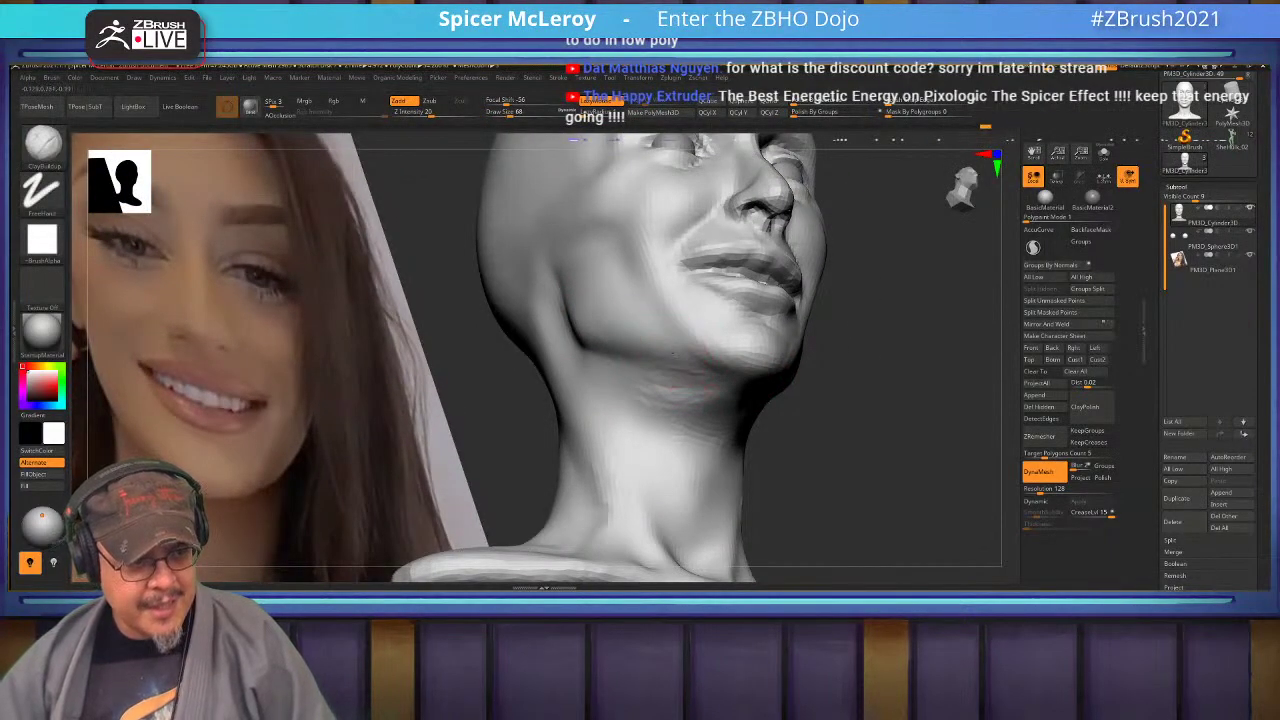
right_click_drag(706, 384, 666, 305)
left_click_drag(753, 409, 757, 381)
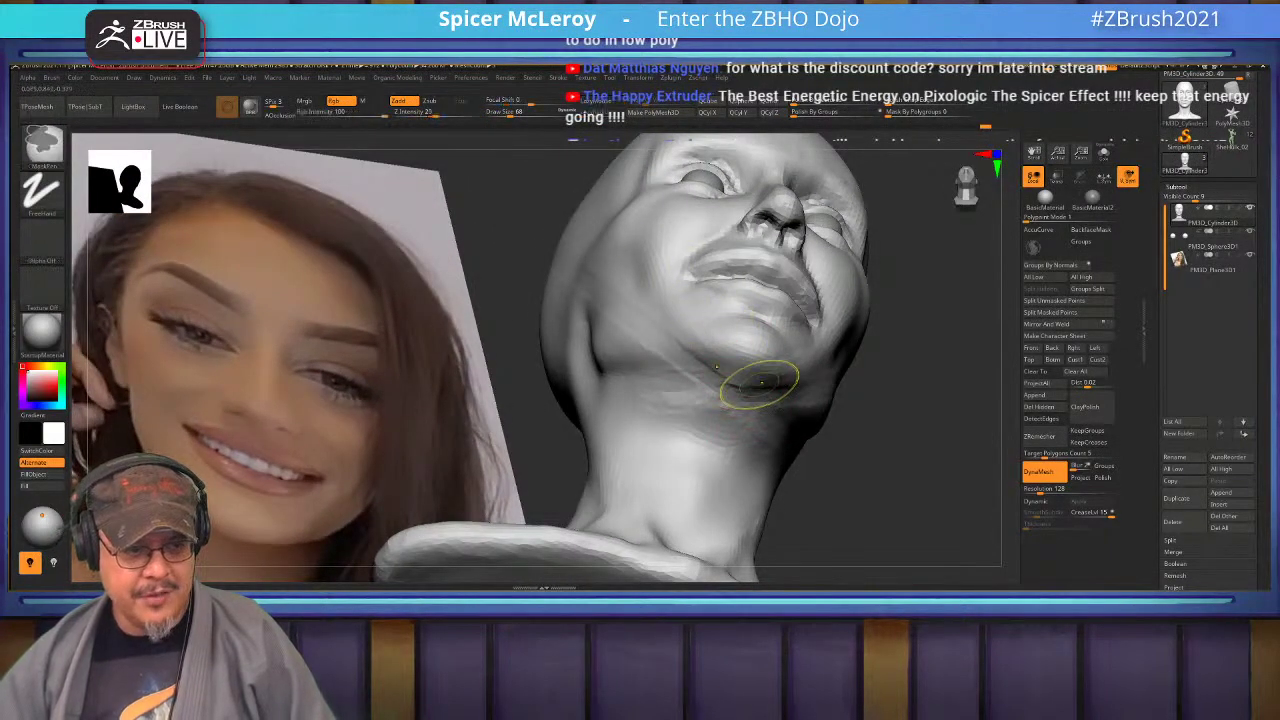
key("ctrl+z")
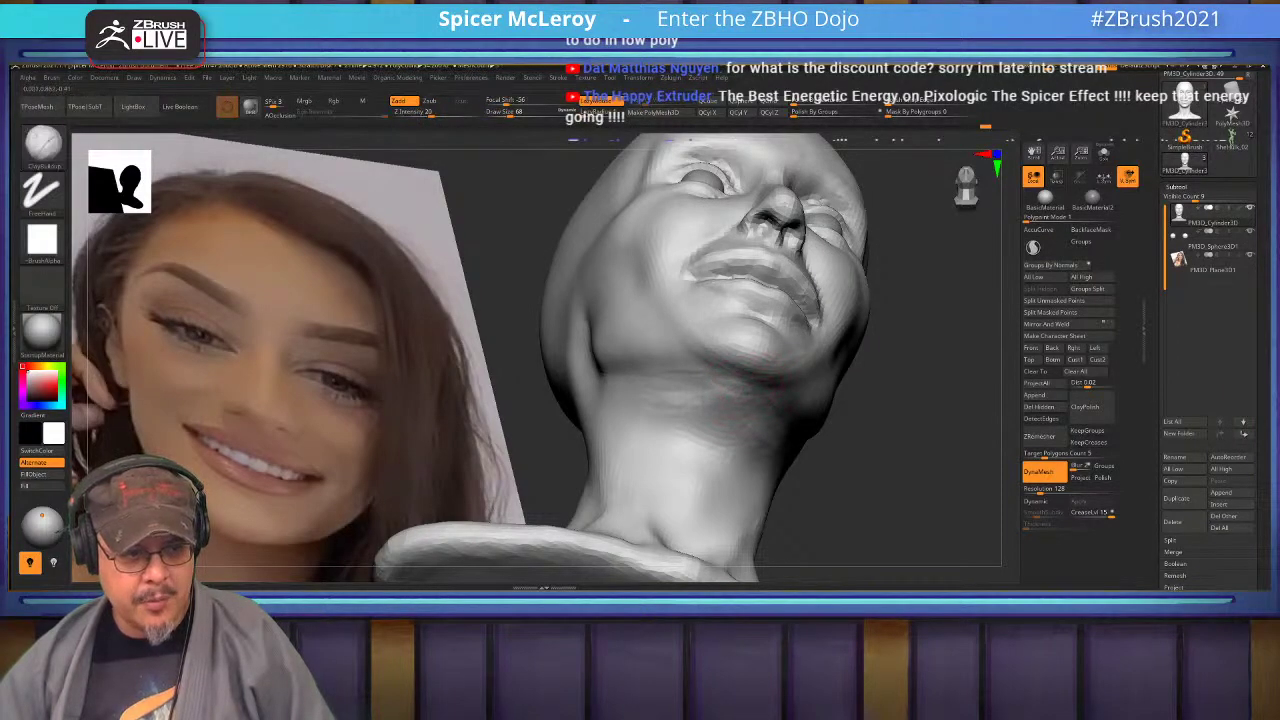
left_click_drag(708, 374, 732, 396, "shift")
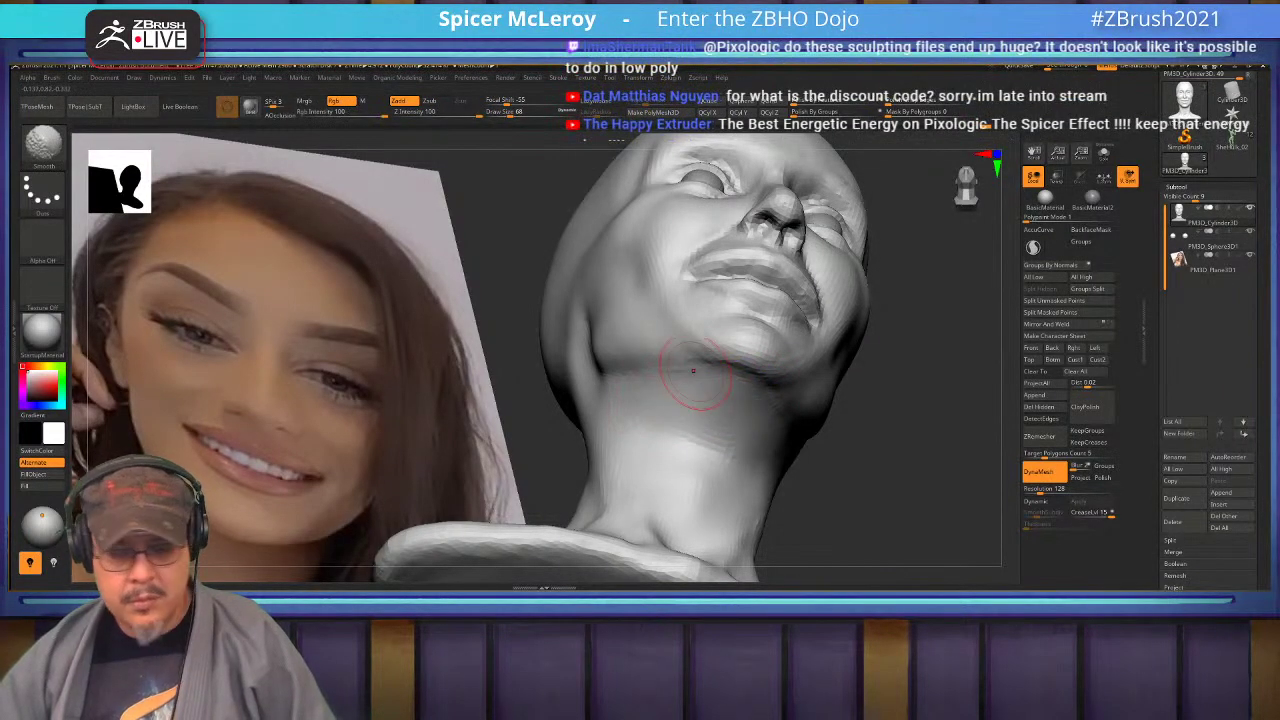
mouse_move(700, 371)
right_mouse_down()
mouse_move(742, 368)
mouse_move(703, 395)
right_mouse_up()
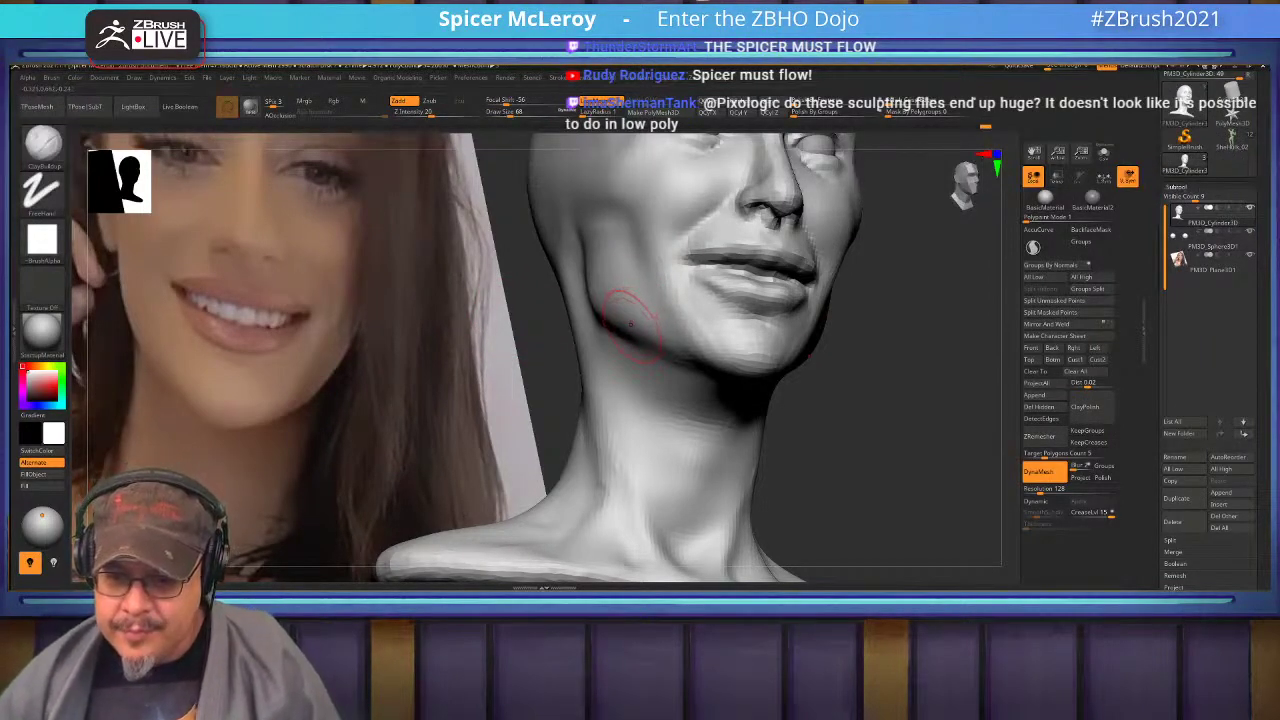
Switch to the DamStandard brush and bring the head into a straight front view.
left_click_drag(900, 290, 785, 455)
mouse_move(735, 292)
right_mouse_down()
mouse_move(815, 310)
mouse_move(802, 345)
right_mouse_up()
key("b")
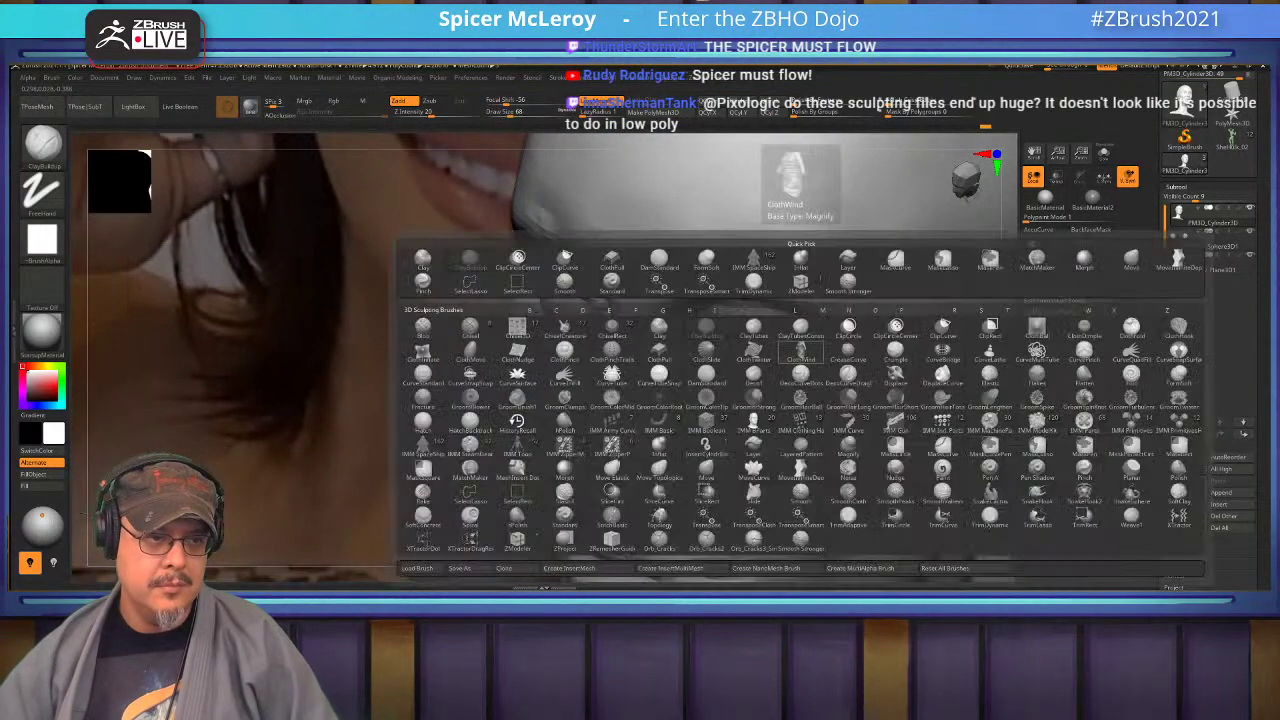
key("d")
key("s")
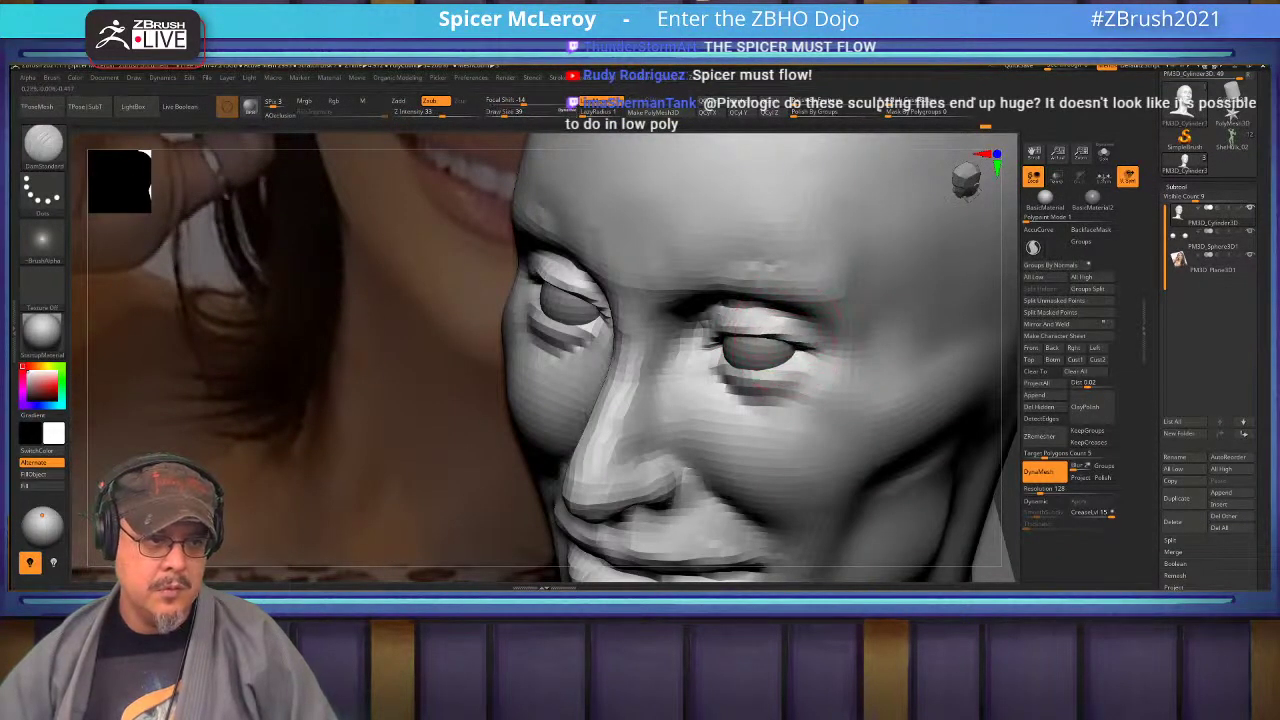
key("f")
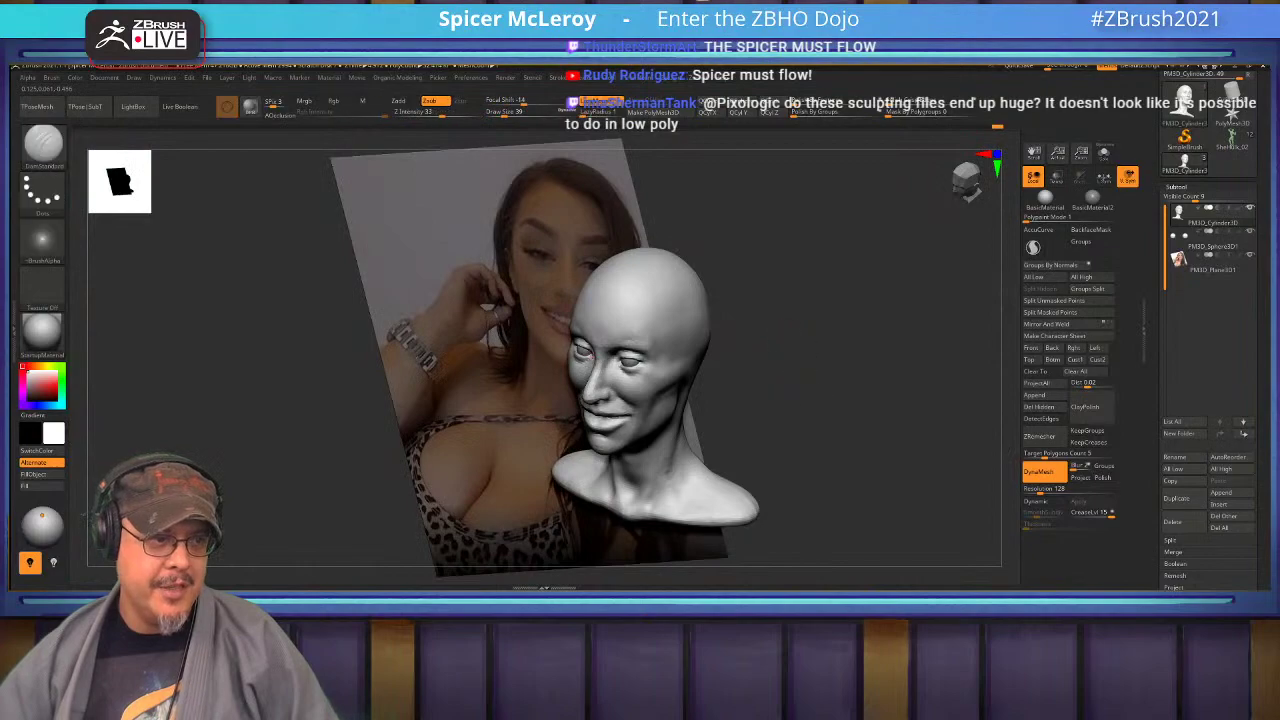
left_click_drag(790, 430, 845, 490, "shift")
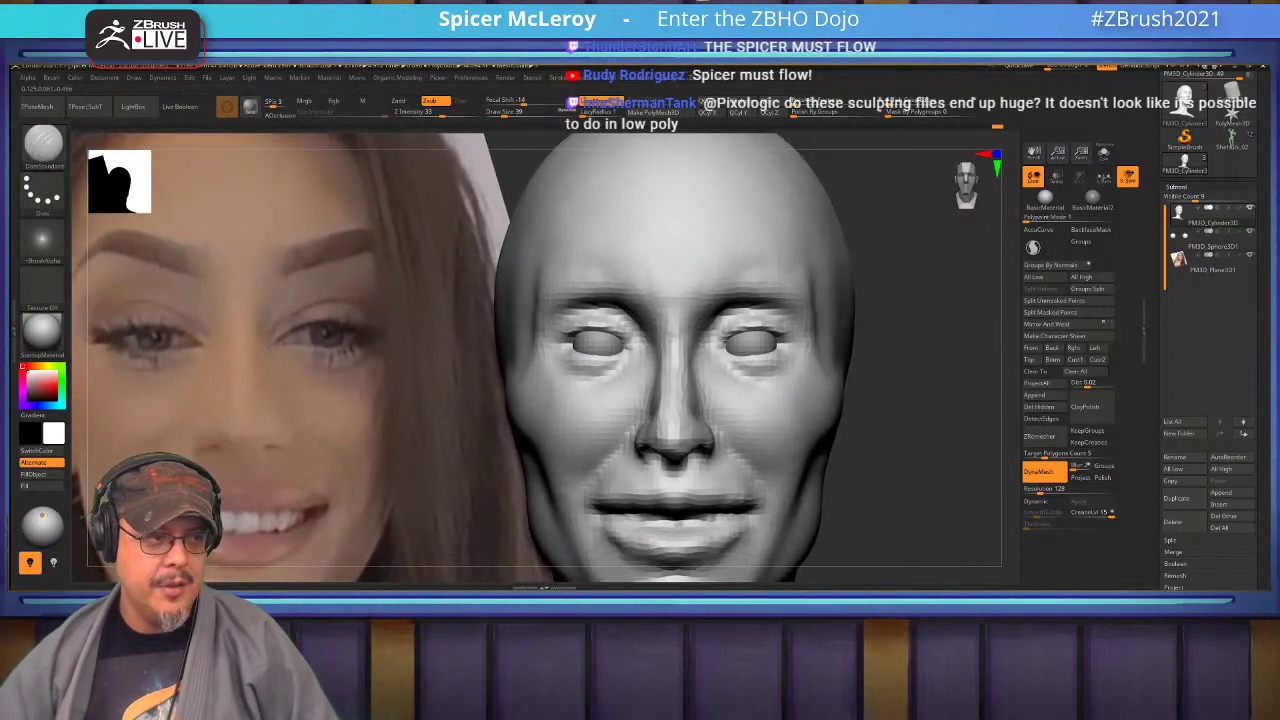
Align the reference photo plane with the sculpted face, turn on transparency, and make the head active again.
key("f")
left_click(615, 385, "alt")
key("w")
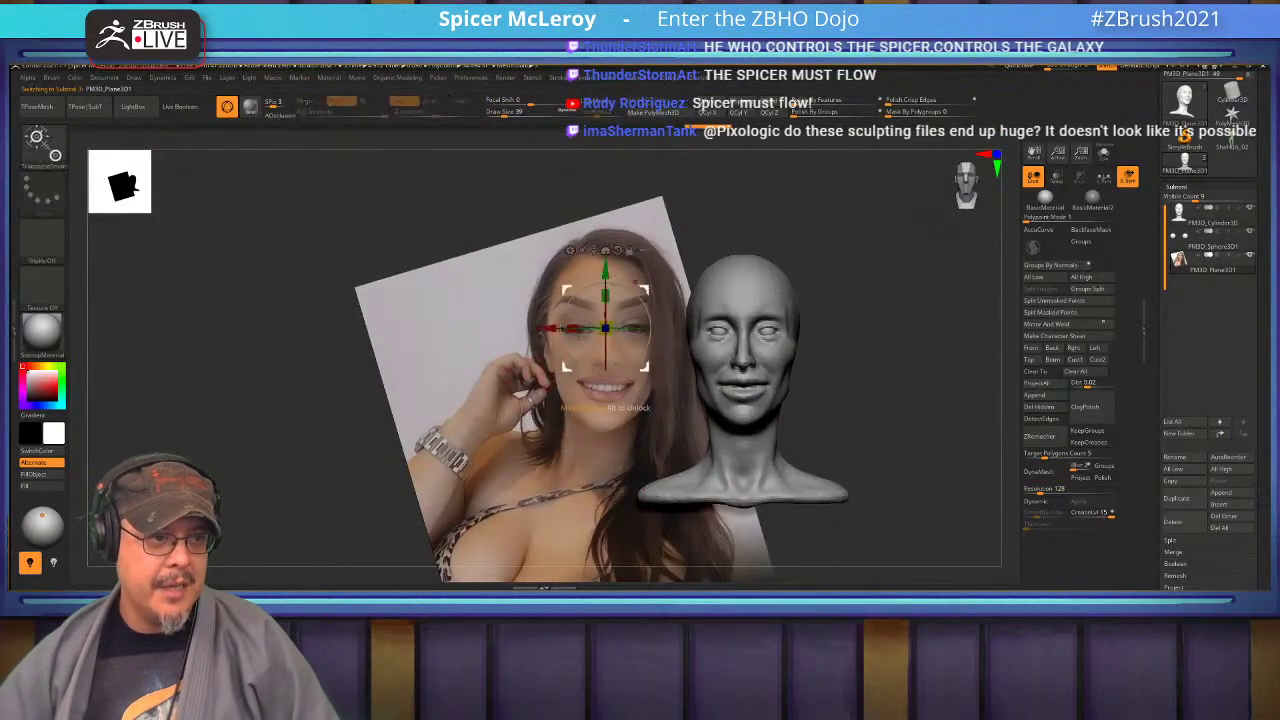
left_click(605, 251)
left_click_drag(638, 240, 700, 330, "alt")
key("q")
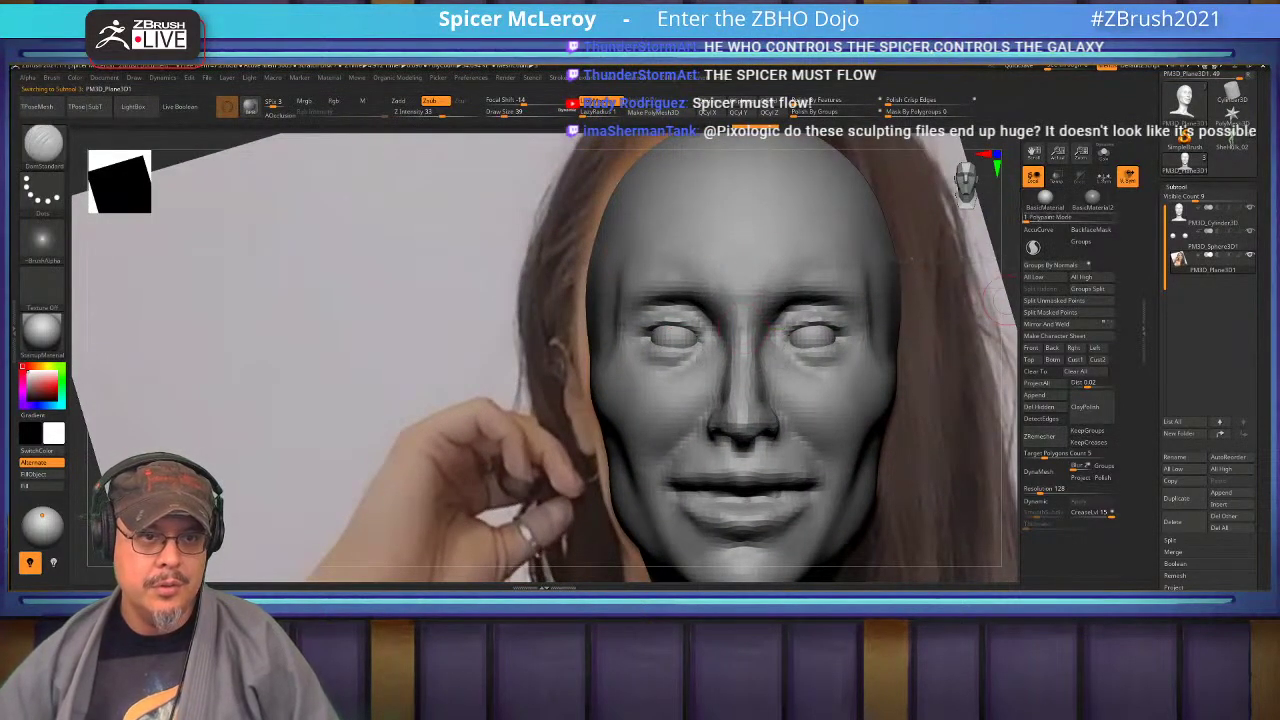
right_click_drag(530, 300, 550, 410, "ctrl")
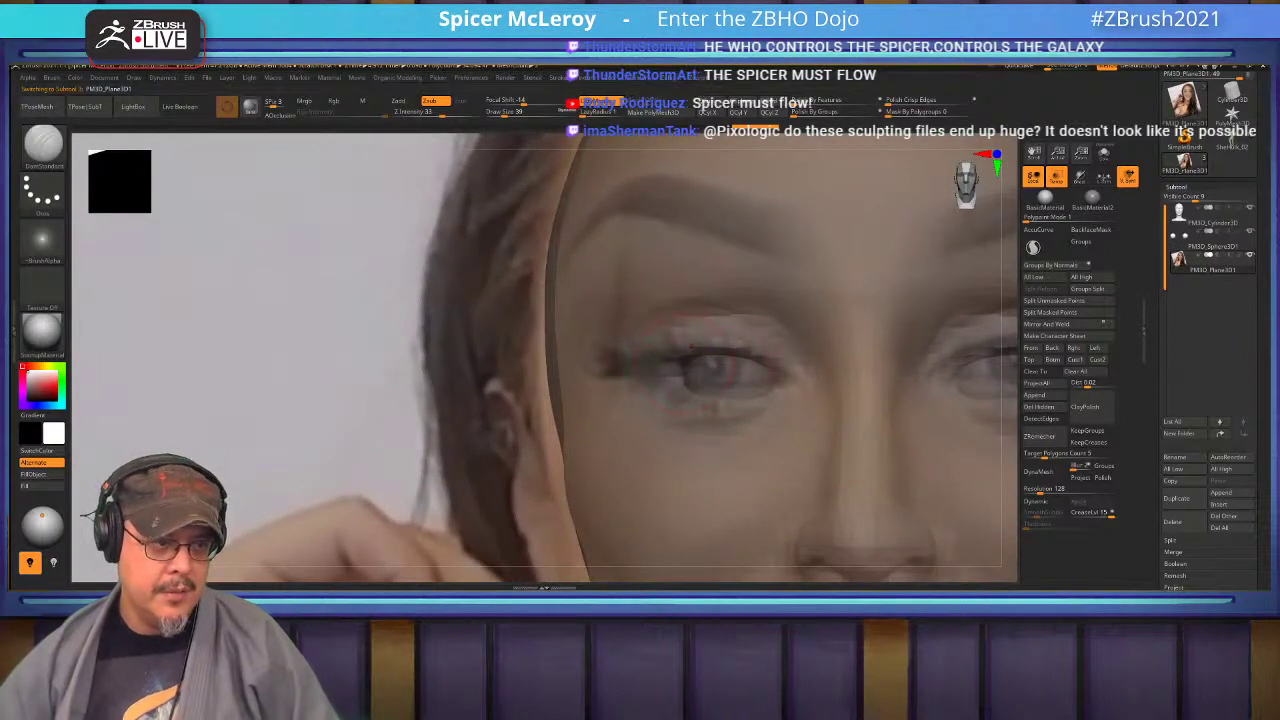
left_click(715, 372, "alt")
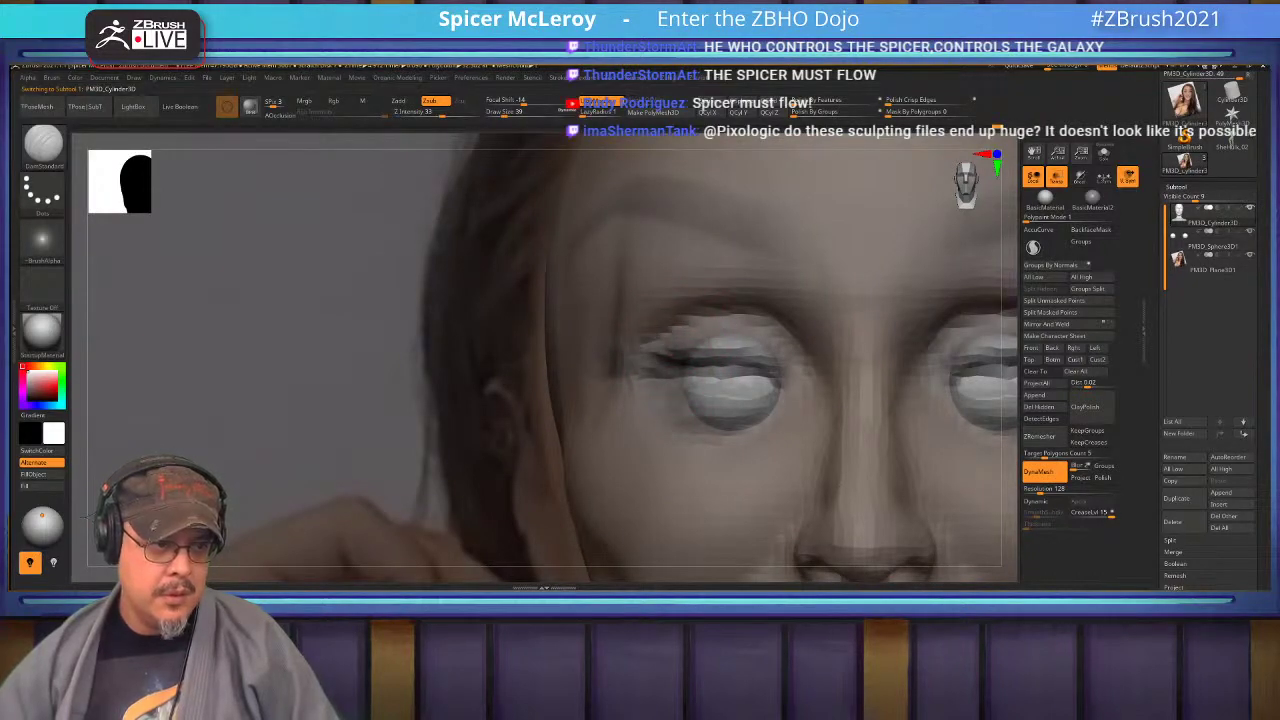
Compare the transparent head with the reference photo at the eyes, brows, mouth, jawline, neck and shoulders.
left_click_drag(676, 338, 662, 366, "shift")
right_click_drag(655, 383, 354, 368, "alt")
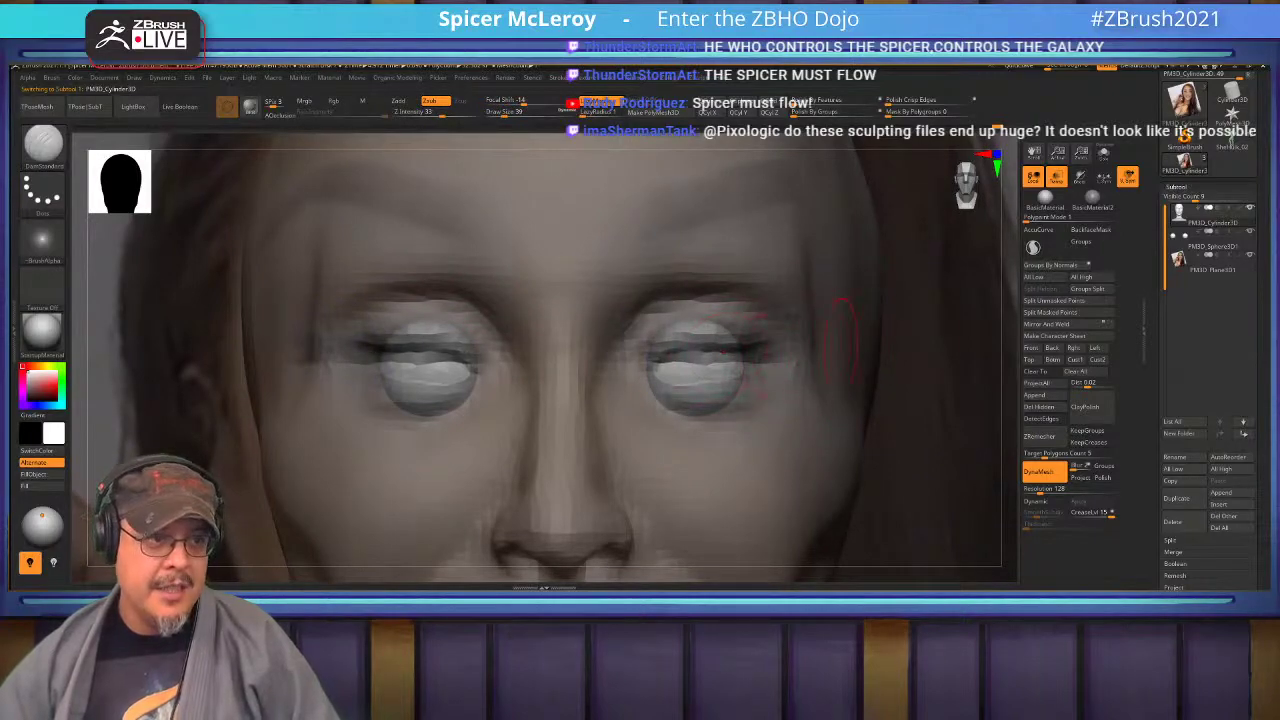
right_click_drag(808, 350, 990, 328, "alt")
key("f")
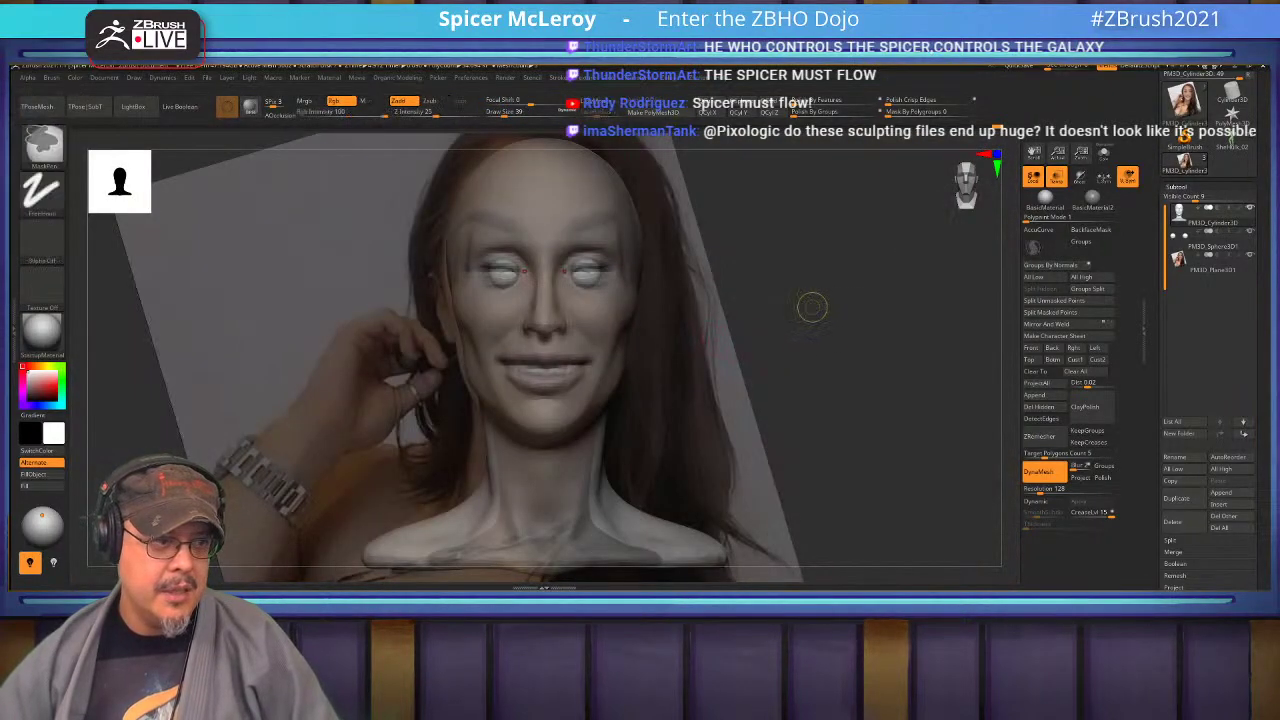
mouse_move(812, 307)
right_mouse_down("alt")
mouse_move(889, 302)
mouse_move(899, 398)
right_mouse_up("alt")
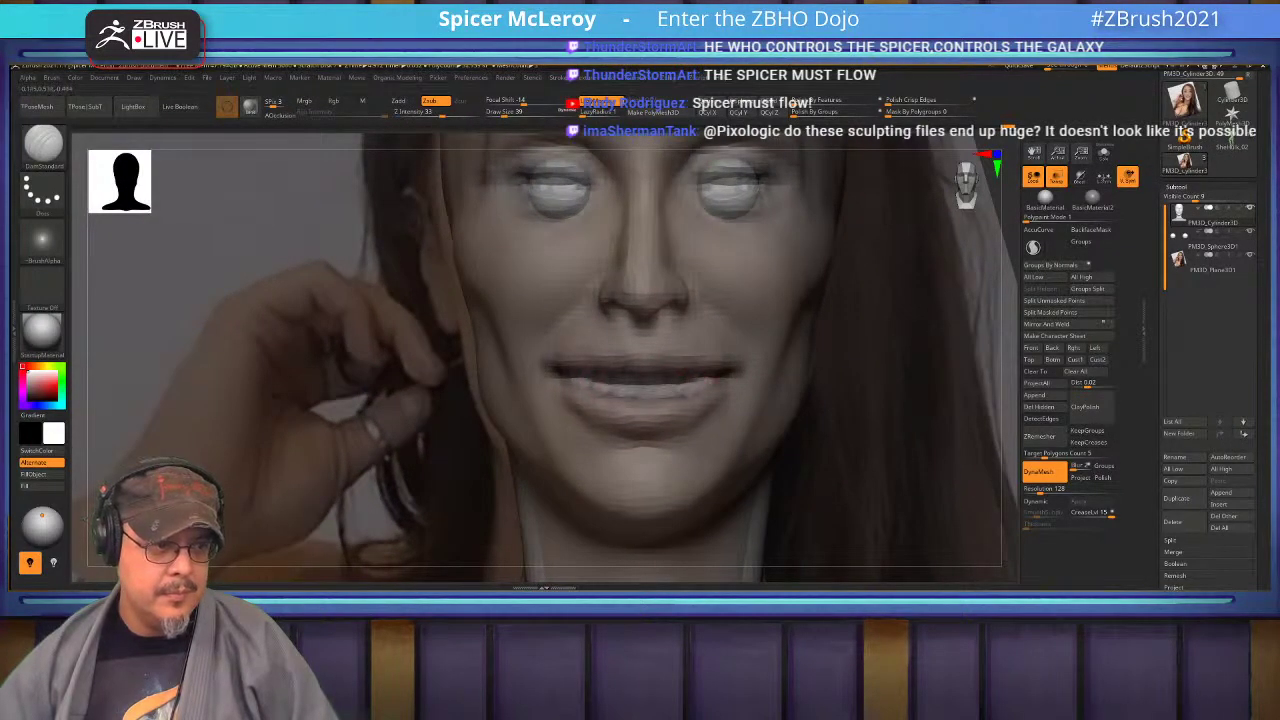
key("f")
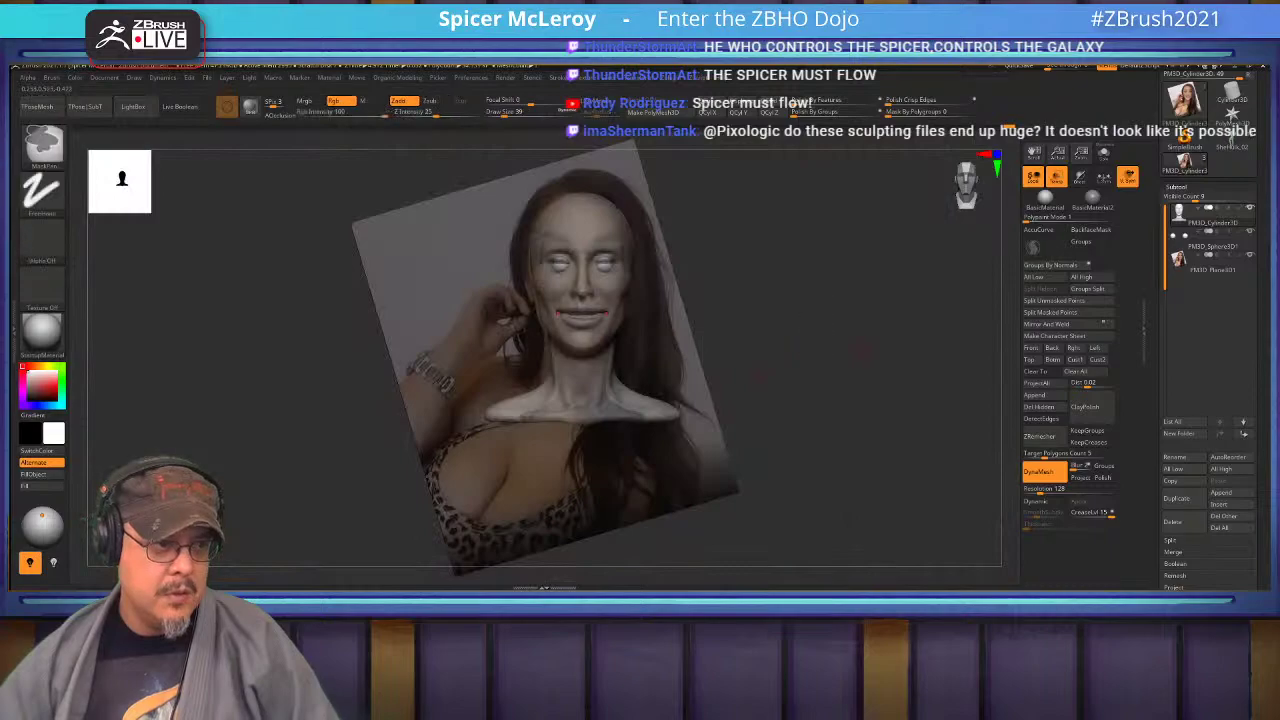
left_click_drag(799, 303, 791, 277)
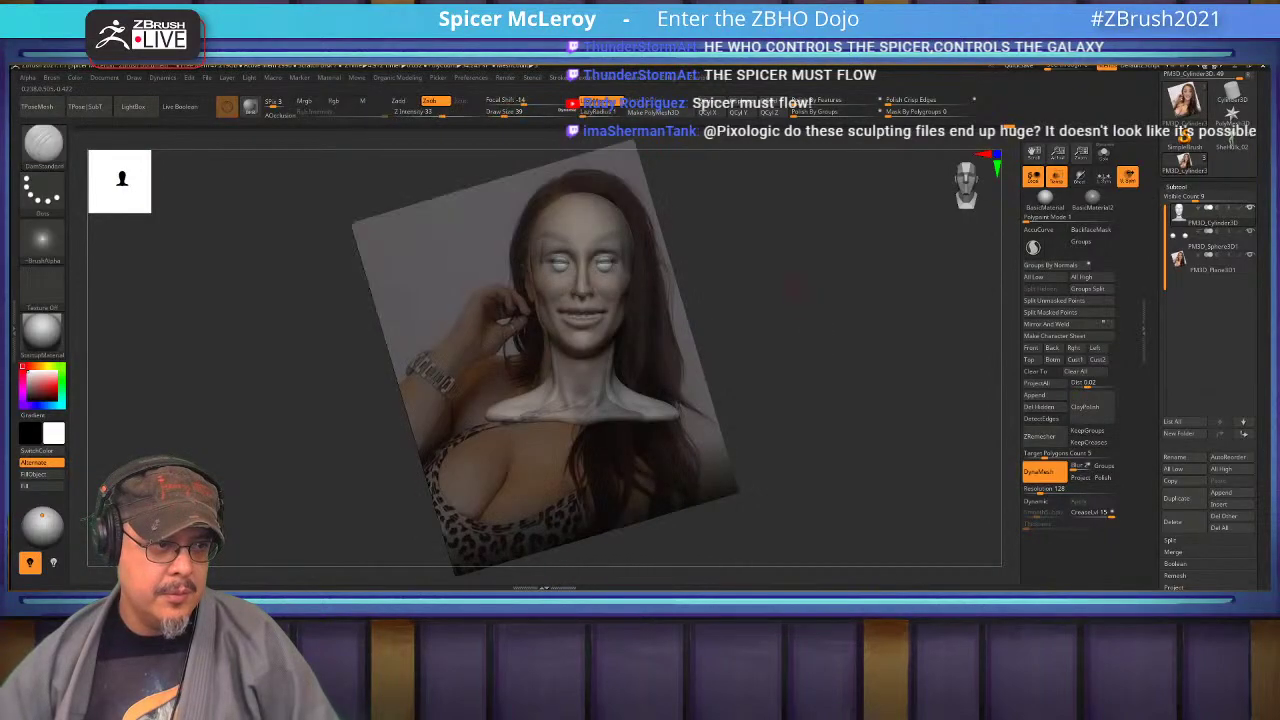
right_click_drag(791, 277, 880, 400, "alt")
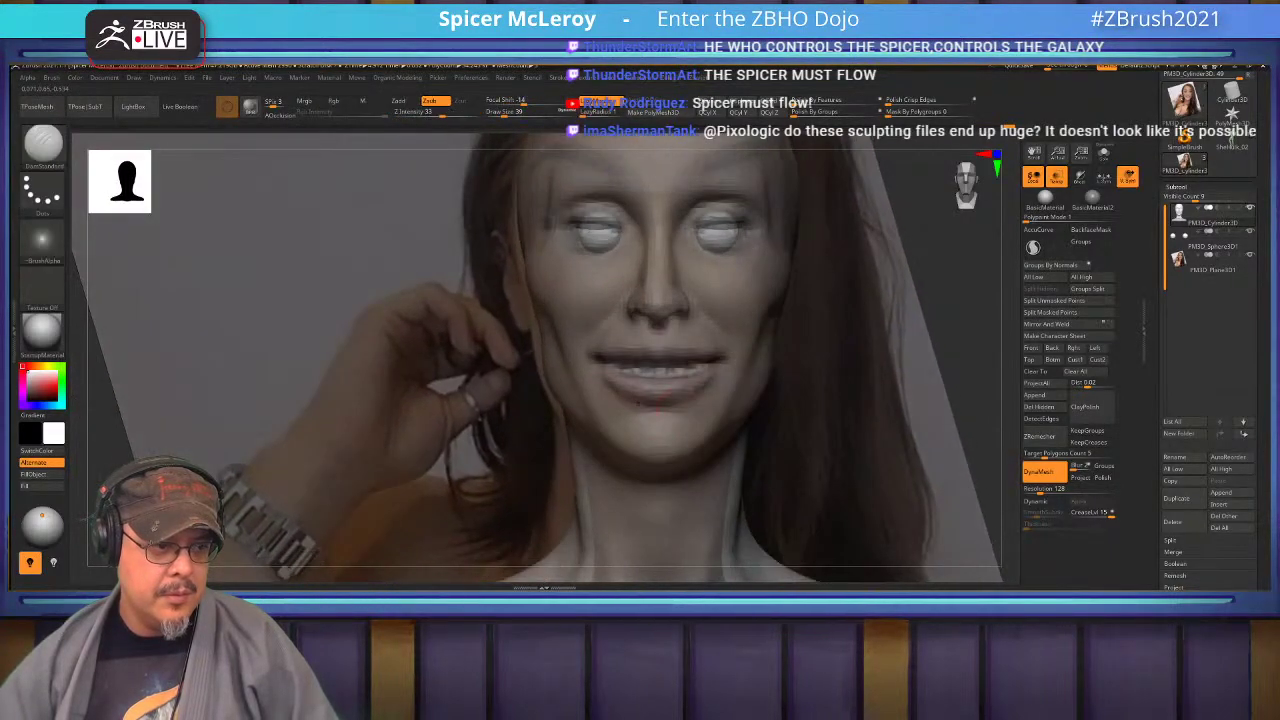
right_click_drag(743, 485, 744, 372, "alt")
right_click_drag(738, 288, 682, 414, "alt")
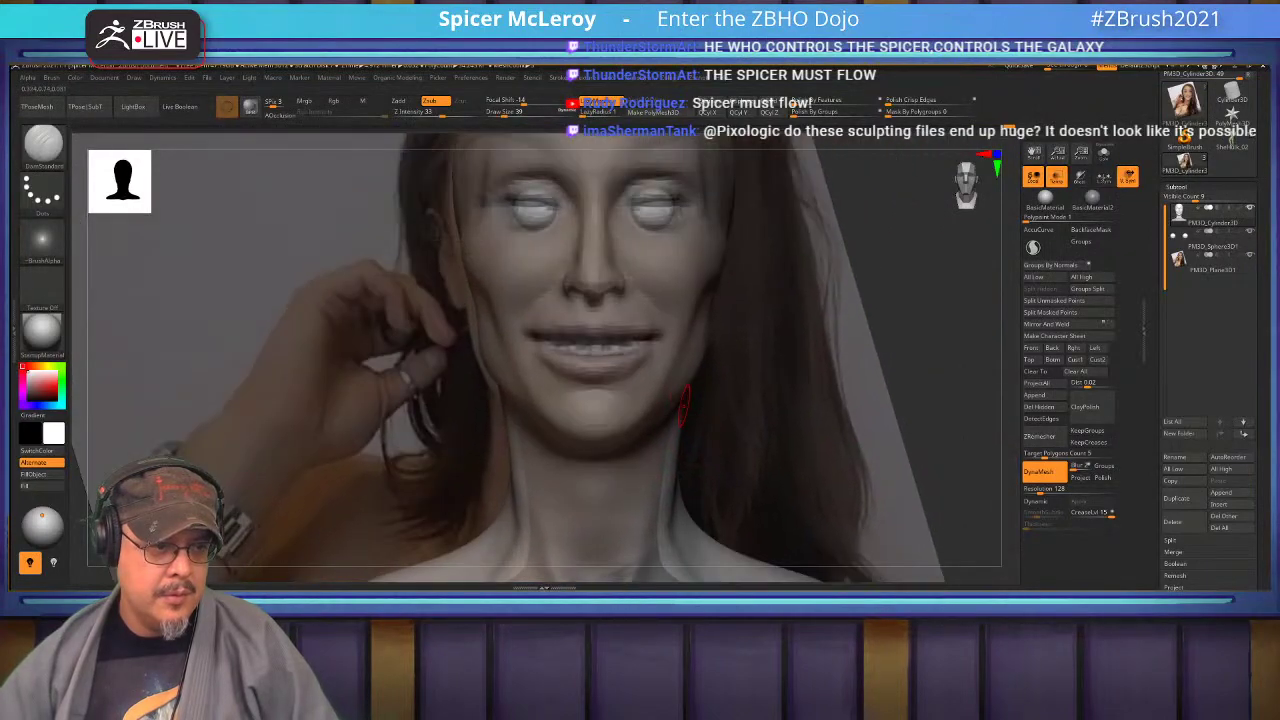
right_click_drag(594, 555, 606, 423, "alt")
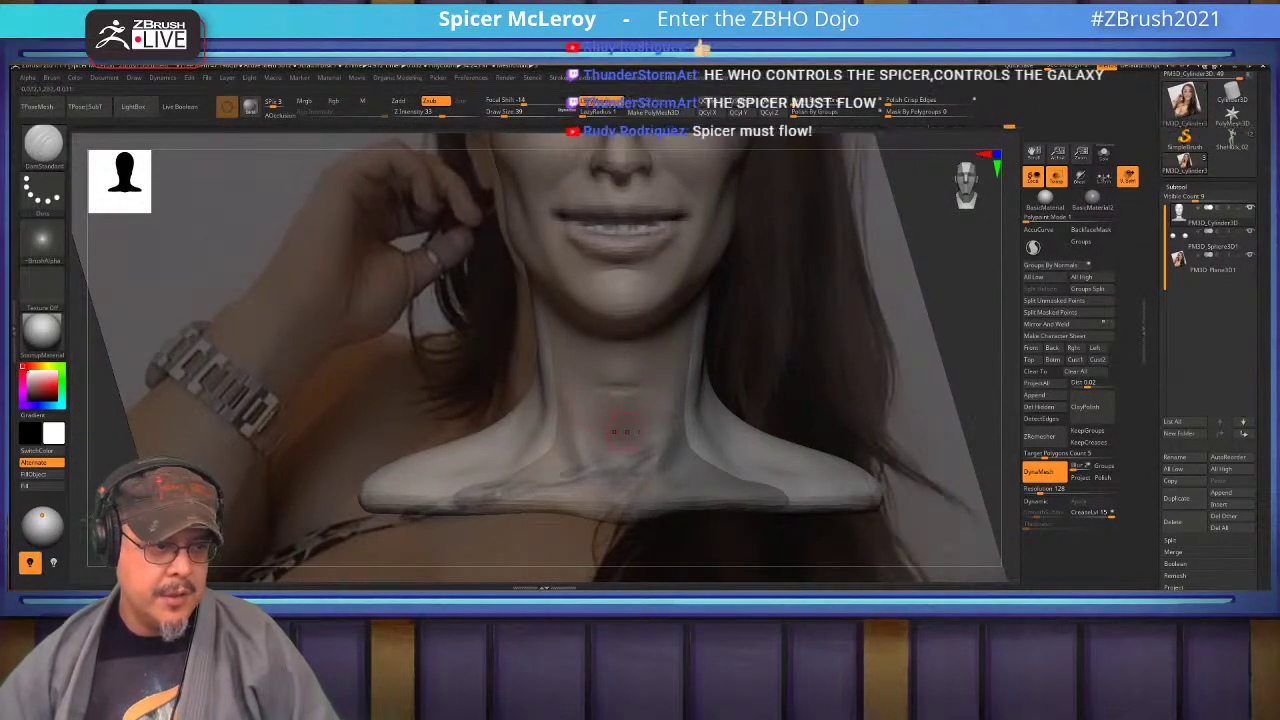
key("shift")
mouse_move(628, 384)
right_mouse_down("alt")
mouse_move(632, 460)
mouse_move(674, 458)
right_mouse_up("alt")
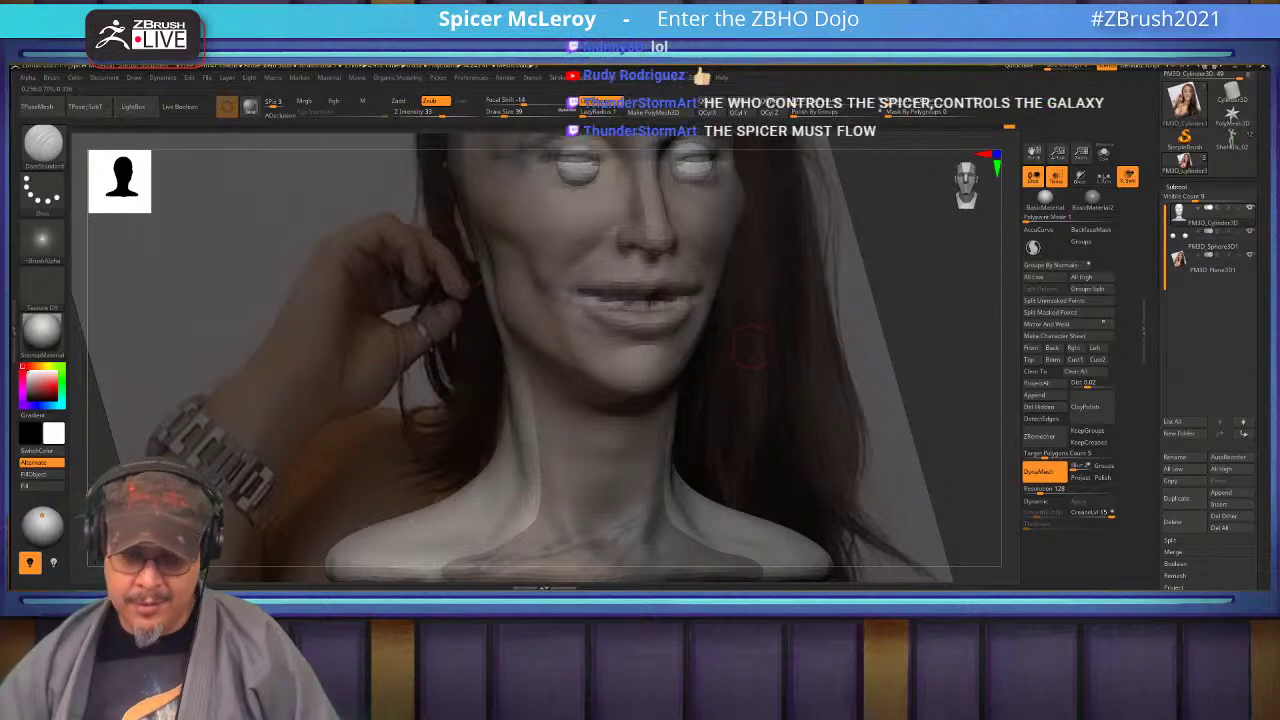
left_click_drag(750, 347, 710, 302, "alt")
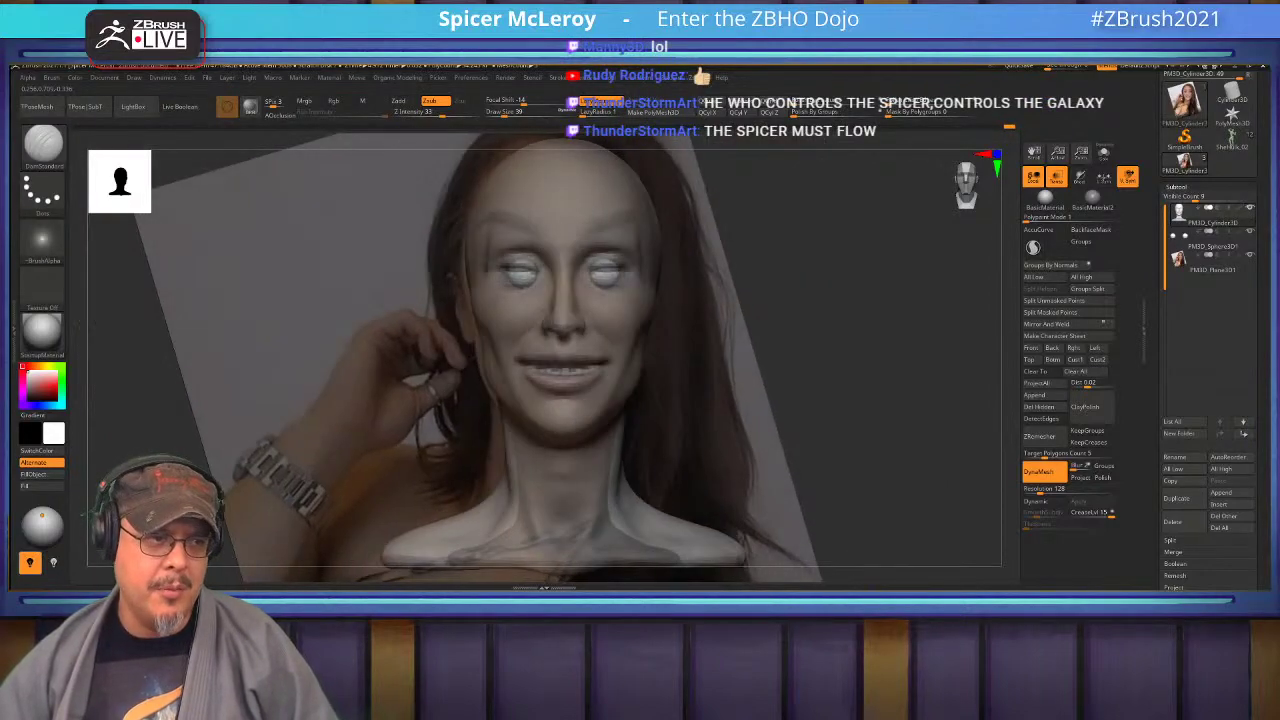
left_click_drag(511, 210, 610, 400, "alt")
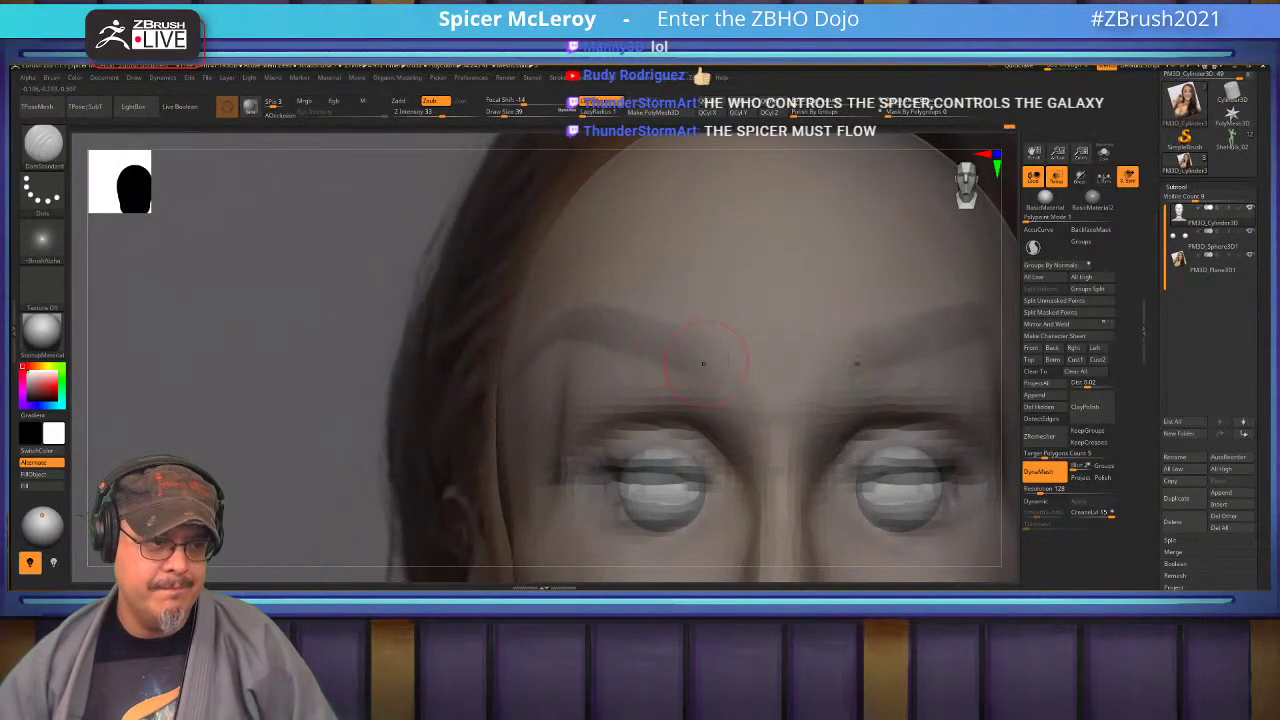
Switch to the FormSoft brush and inspect the inner eye sockets beside the nose bridge from a three-quarter angle.
right_click_drag(703, 363, 773, 318, "alt")
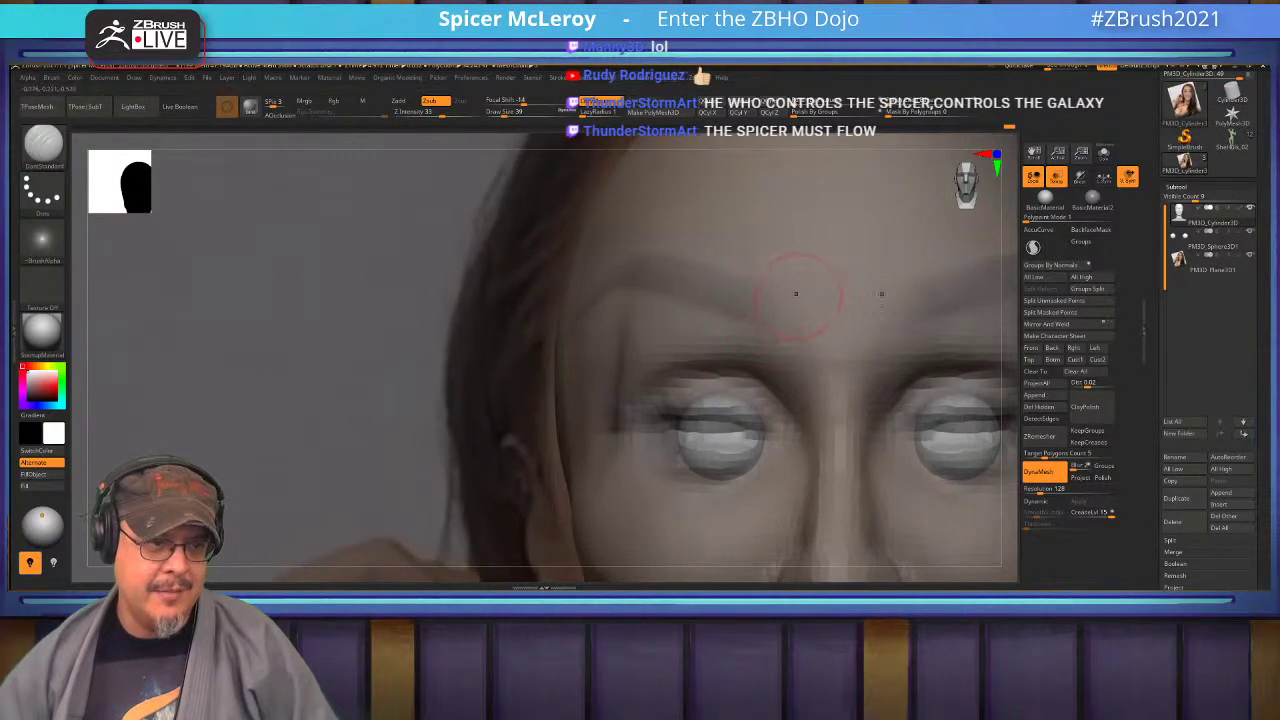
key("b")
key("f")
key("s")
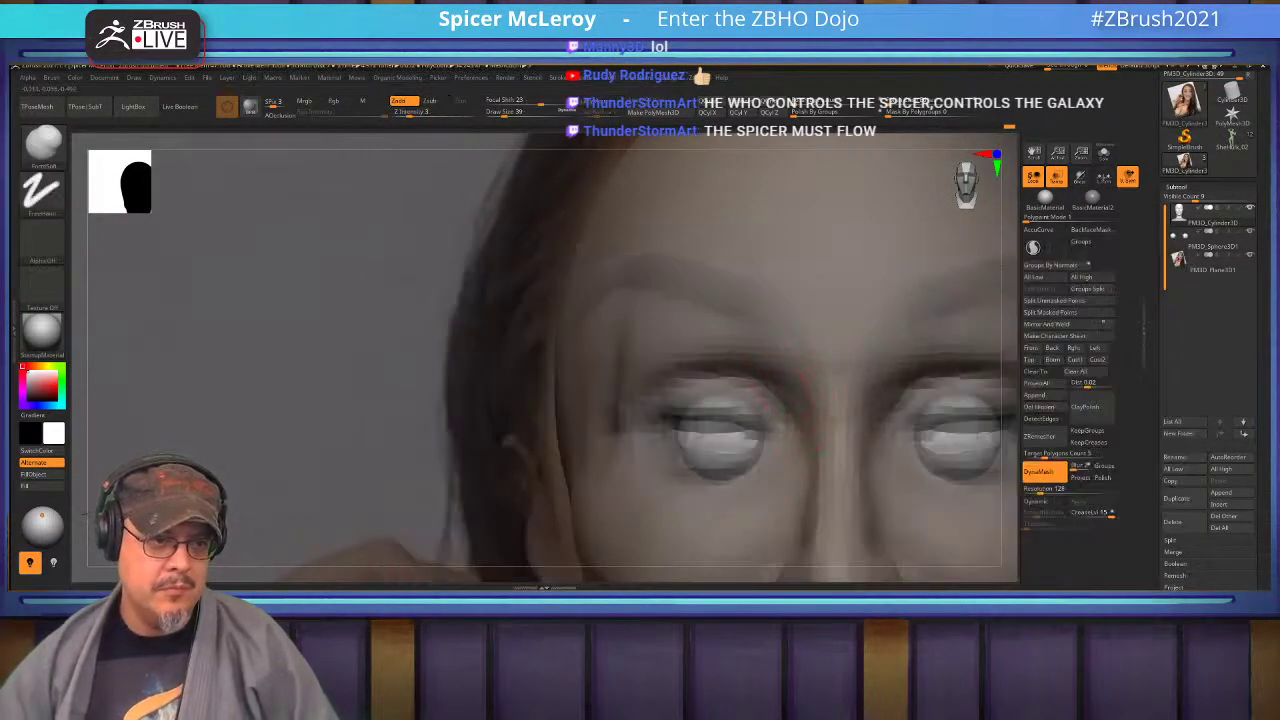
mouse_move(733, 425)
right_mouse_down("alt")
mouse_move(704, 361)
mouse_move(694, 374)
right_mouse_up("alt")
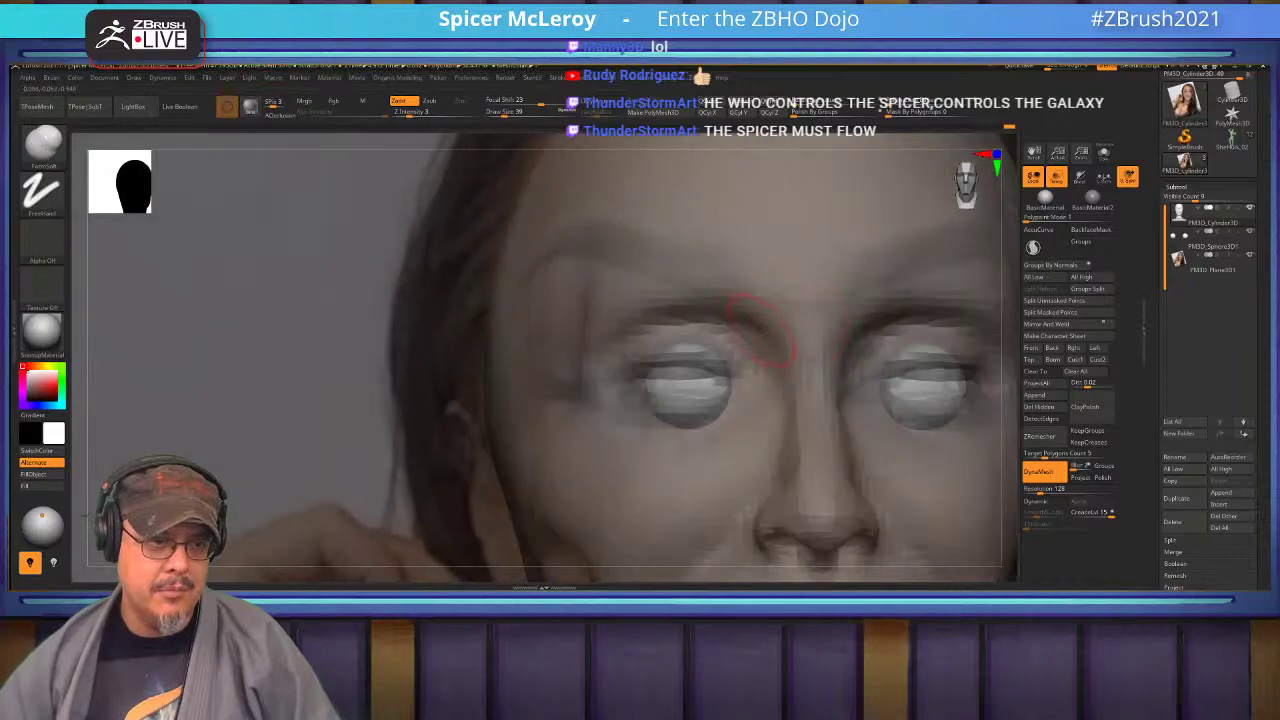
right_click_drag(784, 320, 814, 298)
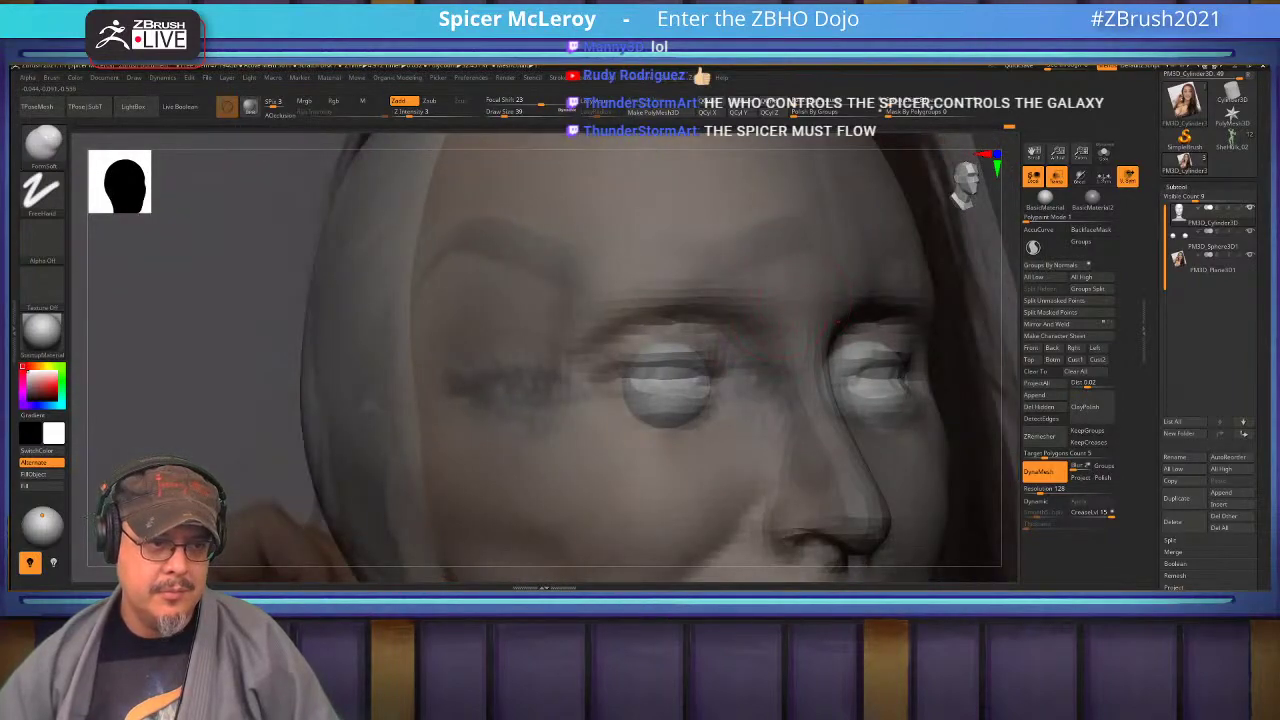
key("shift")
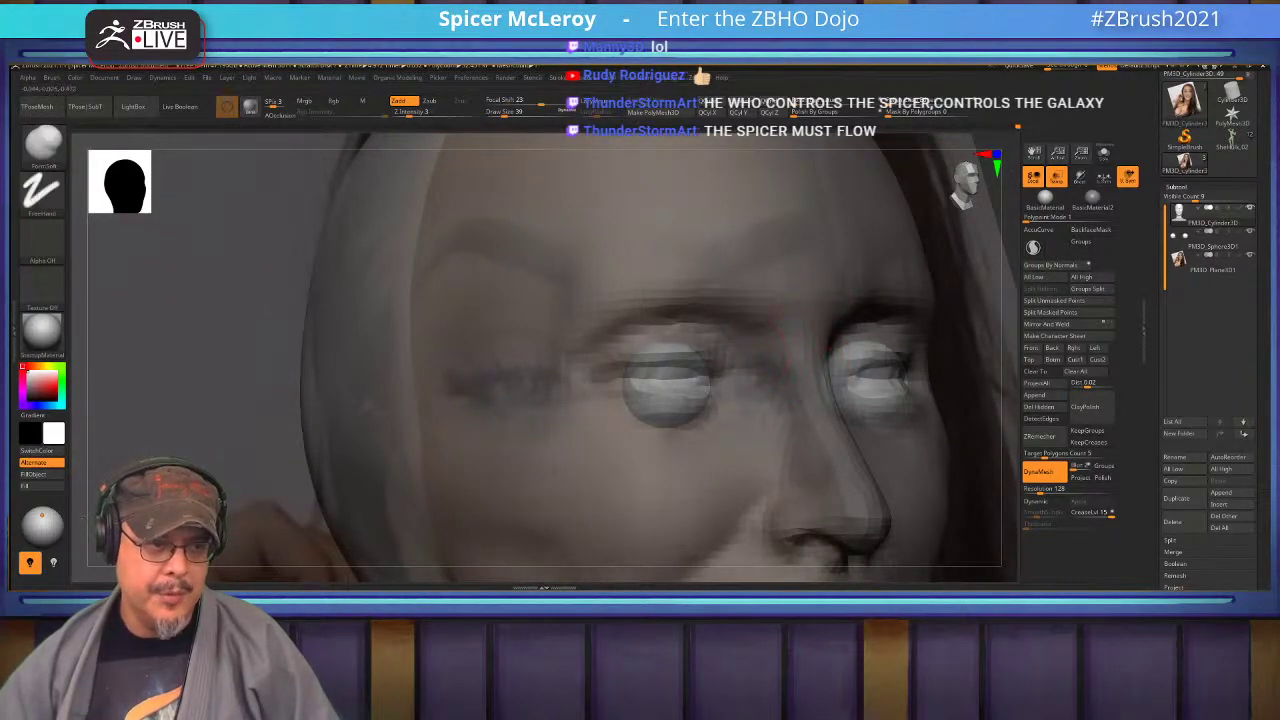
right_click_drag(815, 362, 730, 345)
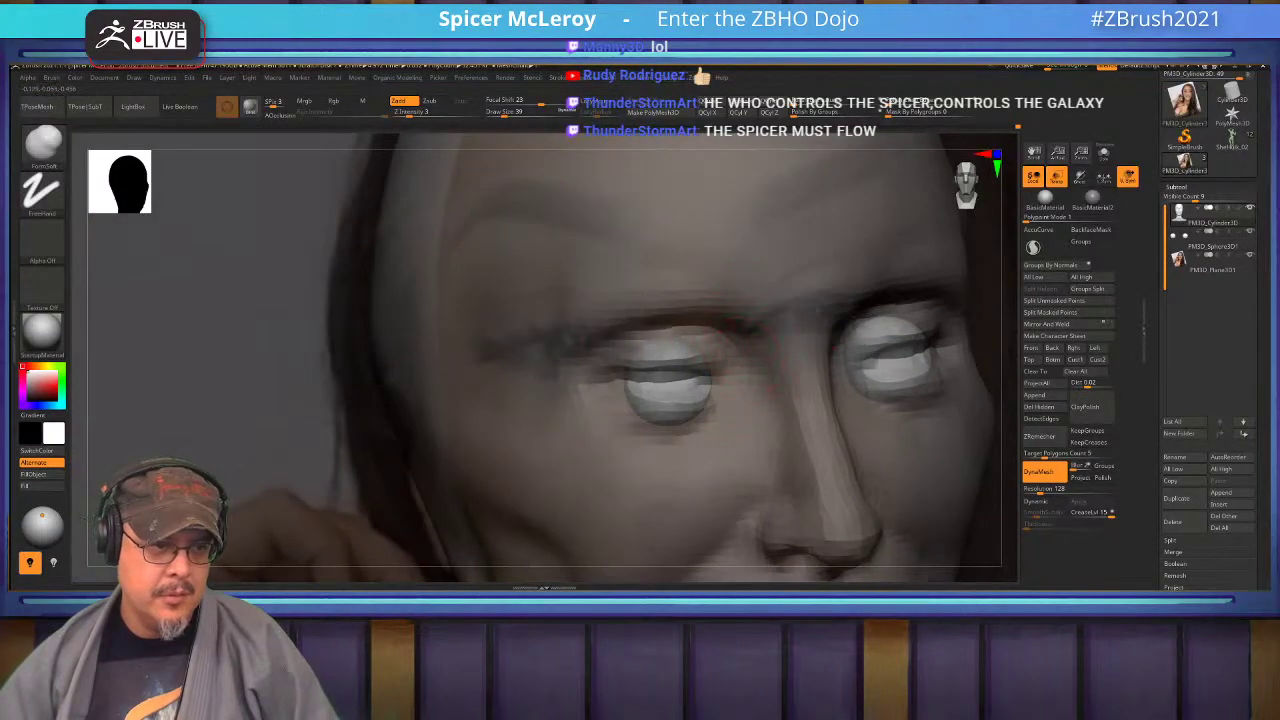
Select the DamStandard brush and line the eye area up with the reference photo in front view.
key("b")
key("d")
key("s")
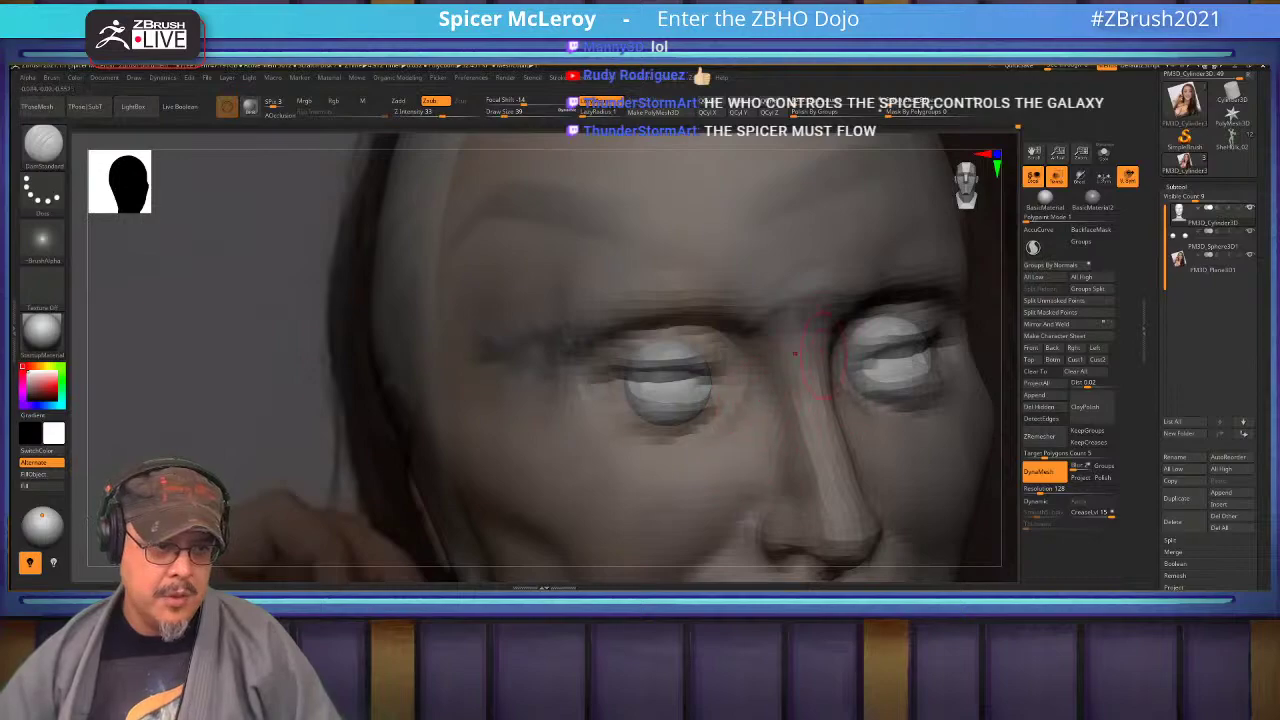
right_click_drag(815, 355, 1000, 285)
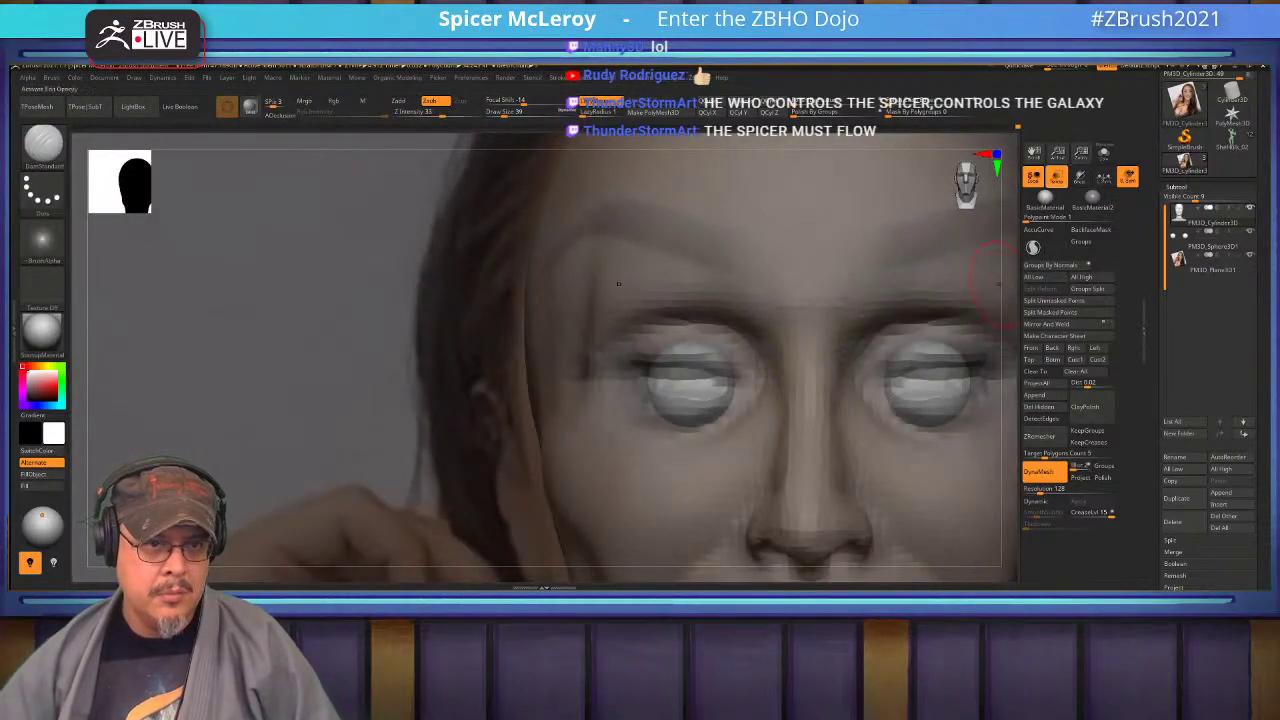
Turn off transparency and move the reference photo plane sideways until it stands beside the sculpted head.
left_click(1057, 177)
key("f")
right_click_drag(775, 310, 910, 350)
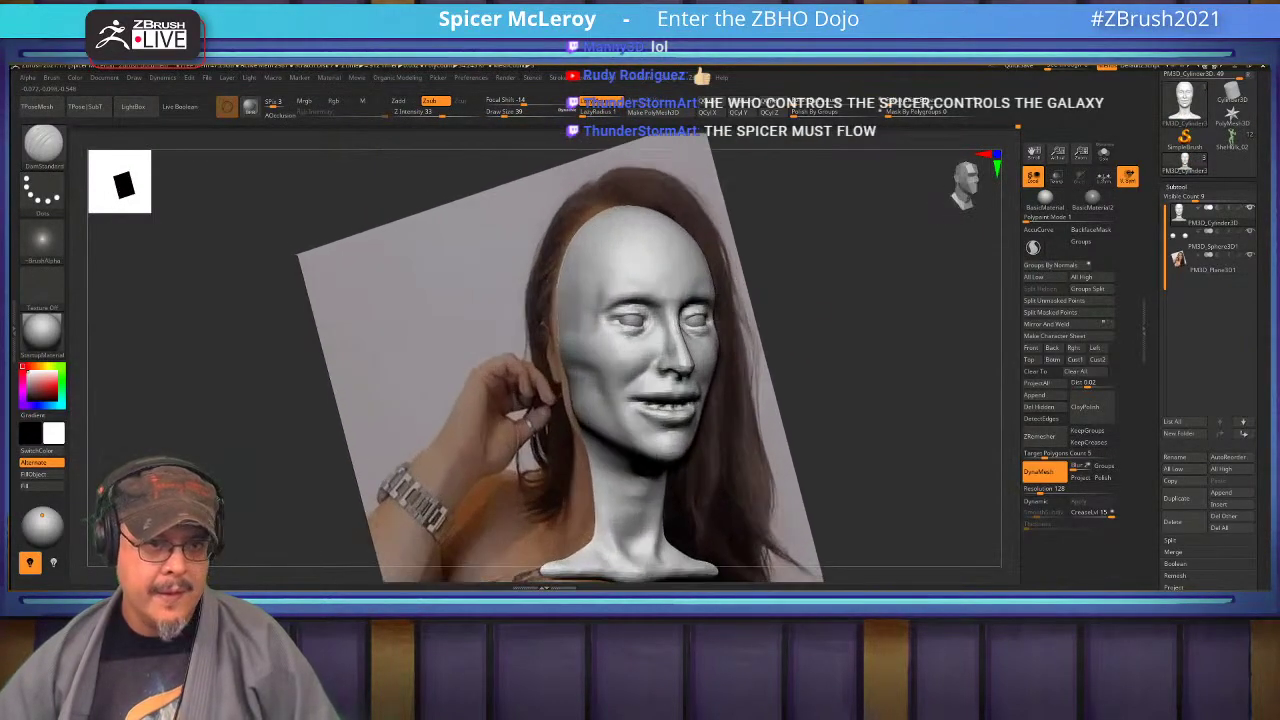
key("w")
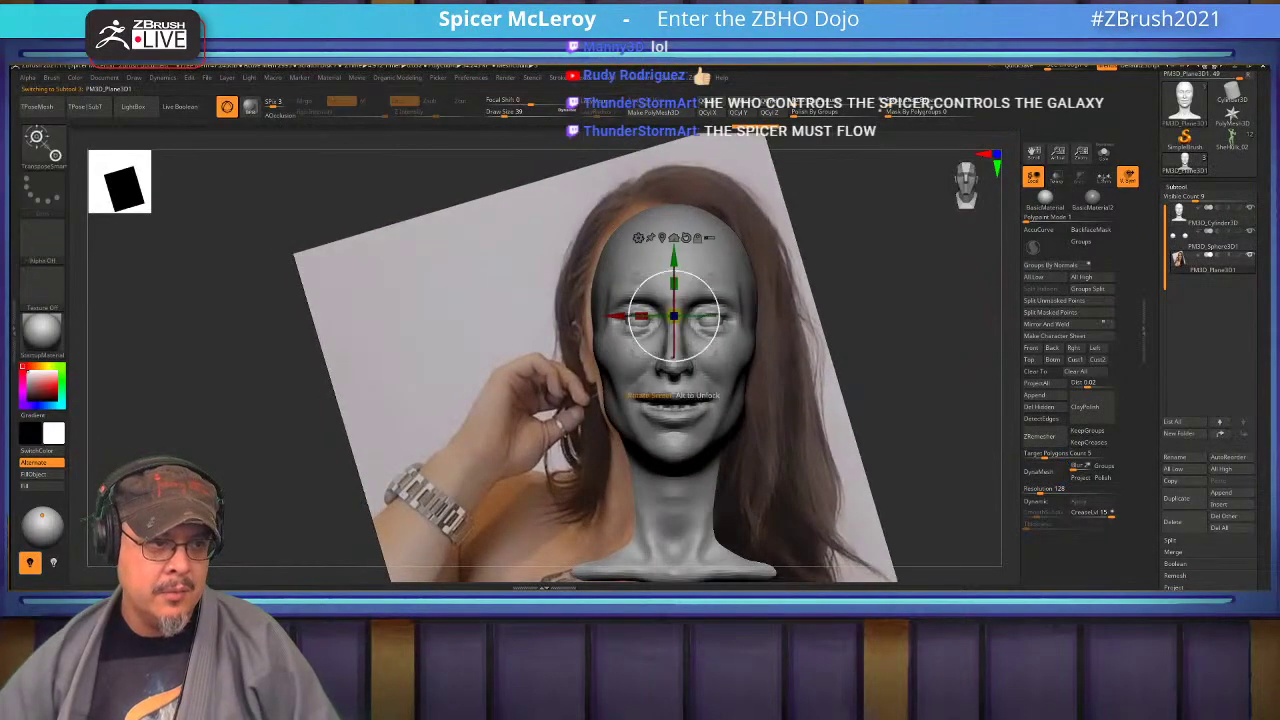
left_click_drag(674, 316, 466, 316)
key("ctrl+z")
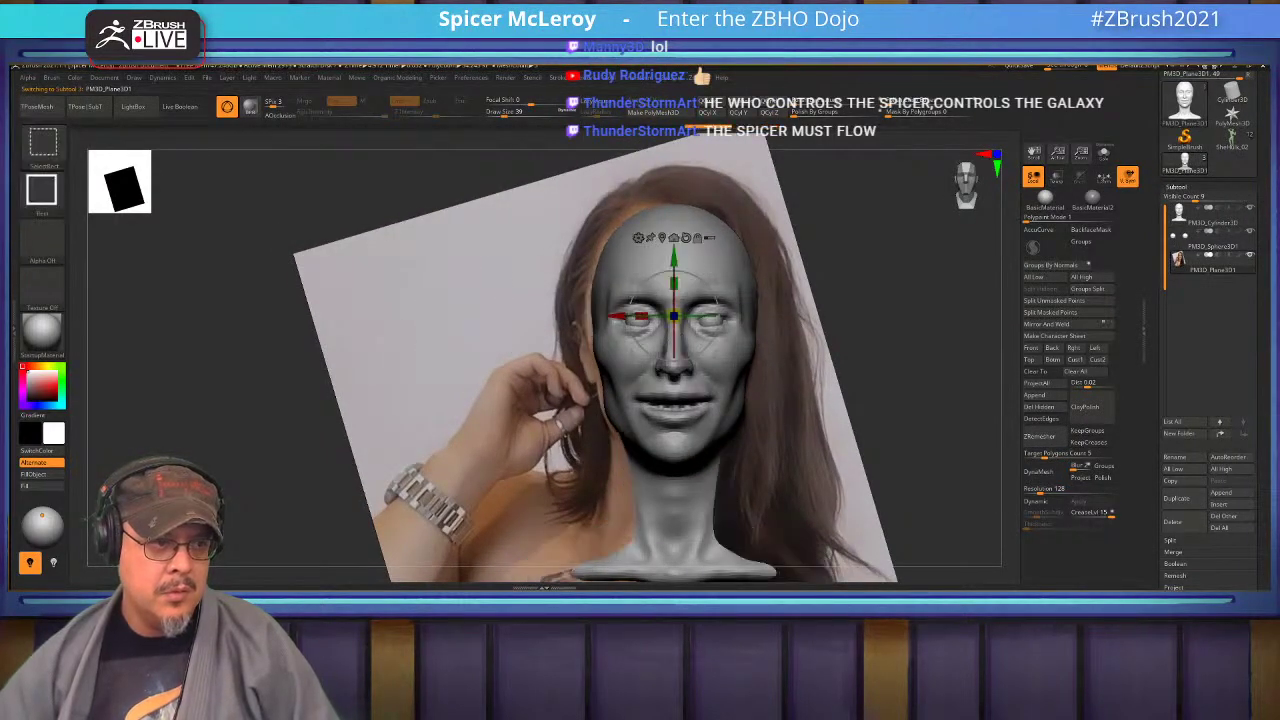
left_click_drag(620, 316, 354, 316)
right_click_drag(365, 316, 480, 318)
left_click_drag(468, 316, 278, 316)
key("q")
mouse_move(290, 316)
right_mouse_down()
mouse_move(175, 316)
mouse_move(410, 316)
right_mouse_up()
Make the head active with the Move brush and frame its mouth next to the smile in the photo.
left_click(755, 293, "alt")
right_click_drag(755, 293, 730, 315)
right_click_drag(696, 354, 708, 334, "alt")
scroll(708, 331, "up", 6)
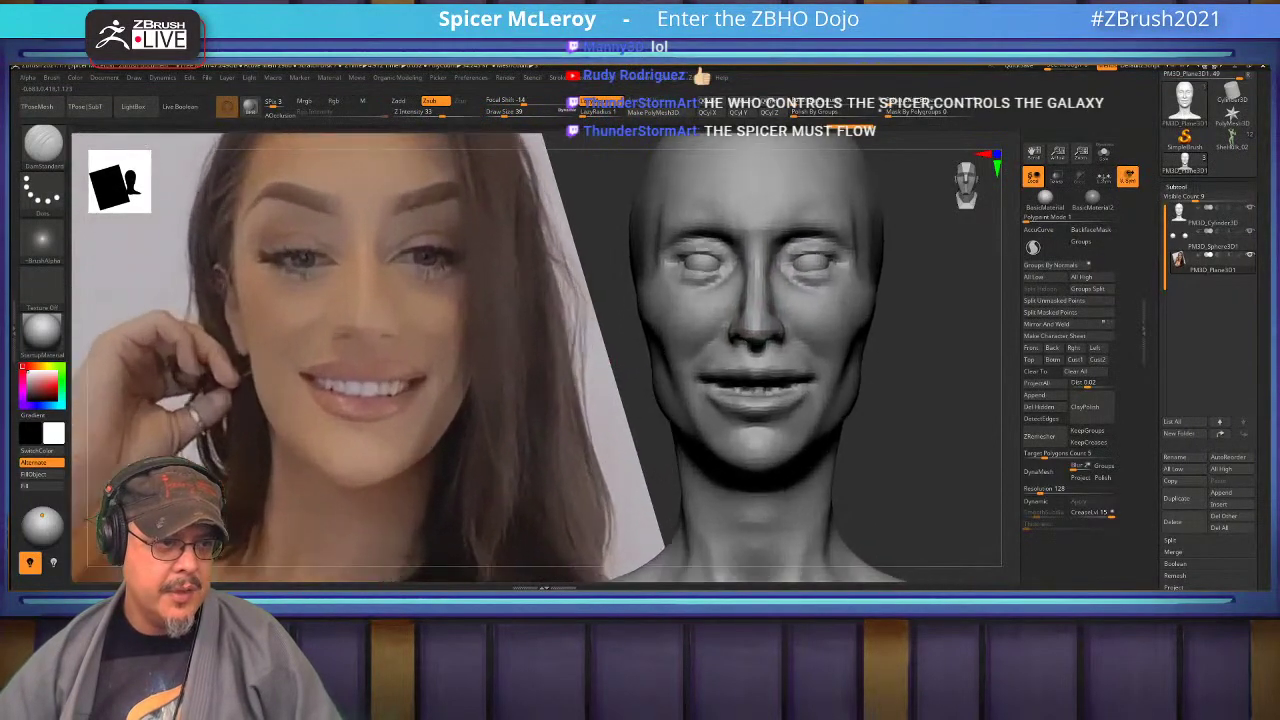
key("b")
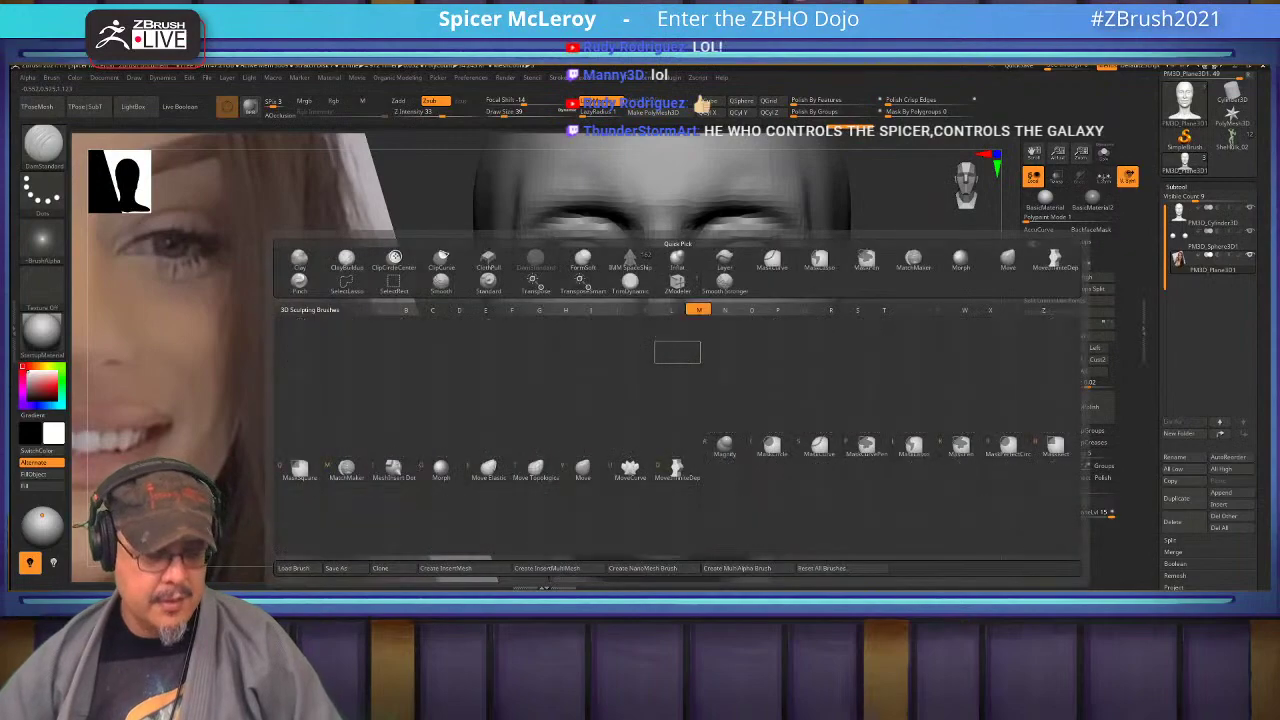
key("m")
key("v")
left_click(705, 345, "alt")
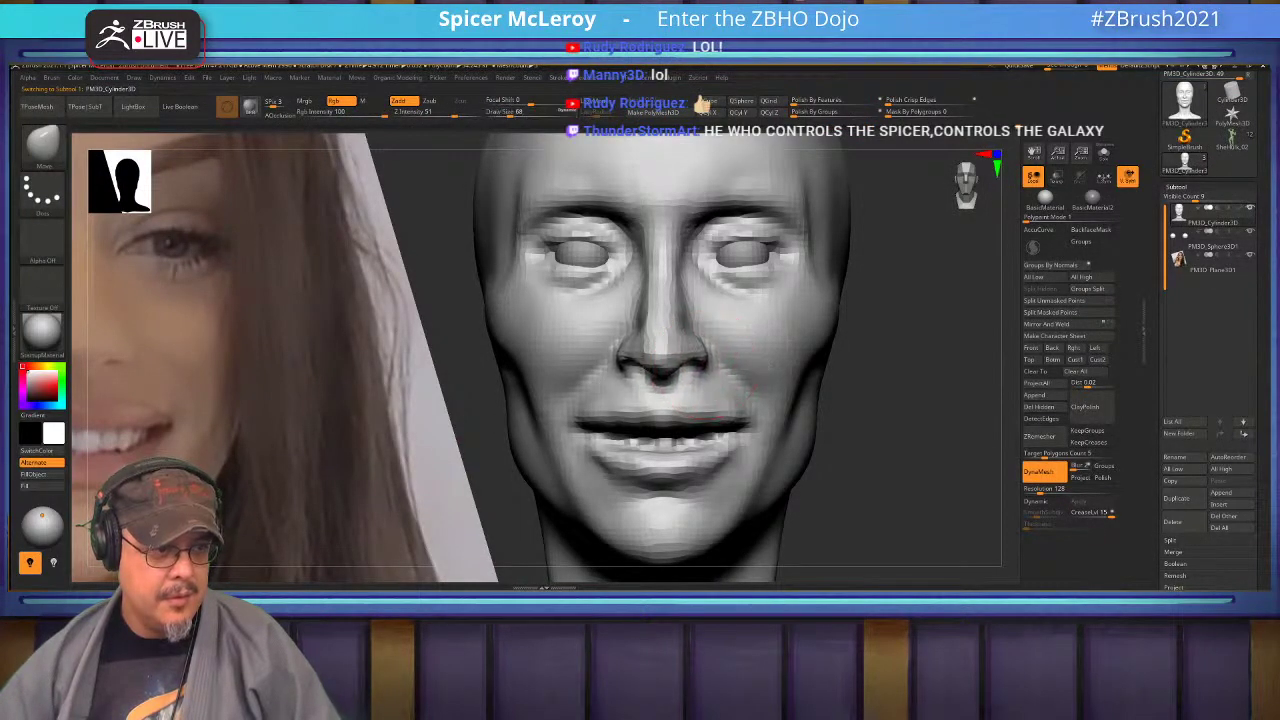
right_click_drag(705, 363, 868, 333, "alt")
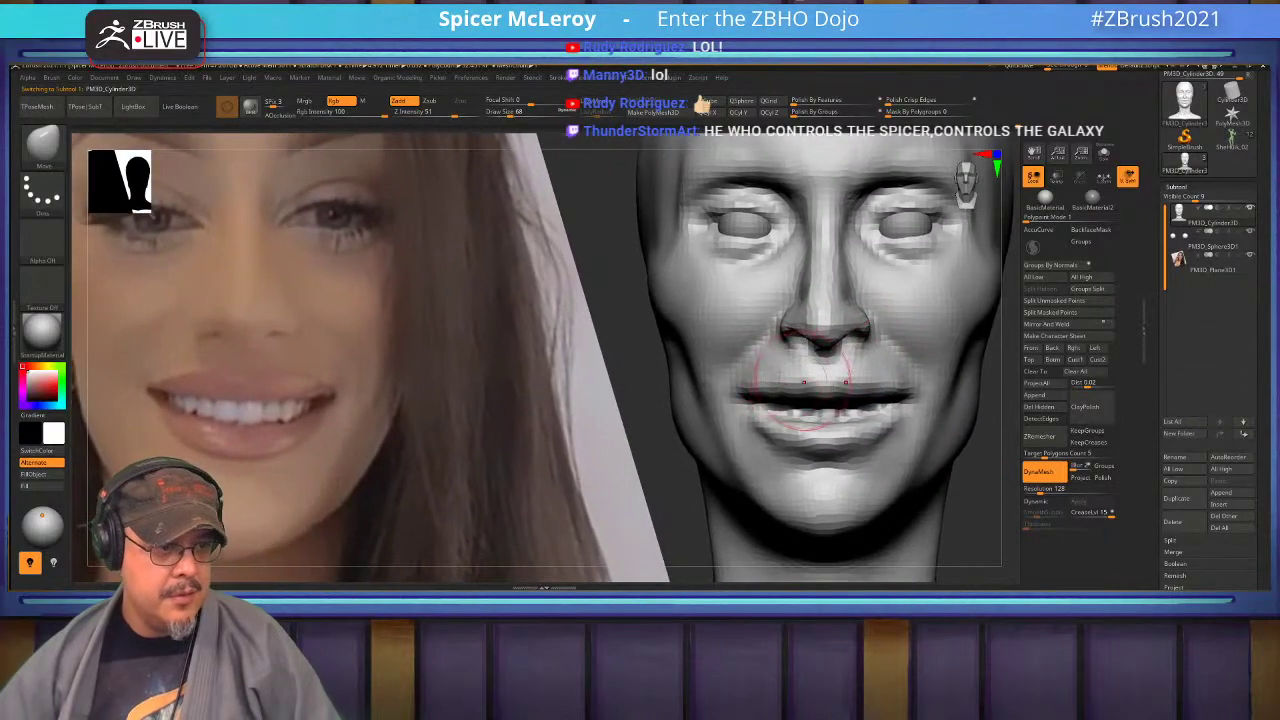
Draw a DamStandard stroke along the upper lip's edge and compare the whole head with the photo.
key("b")
key("d")
key("s")
left_click_drag(802, 379, 764, 384)
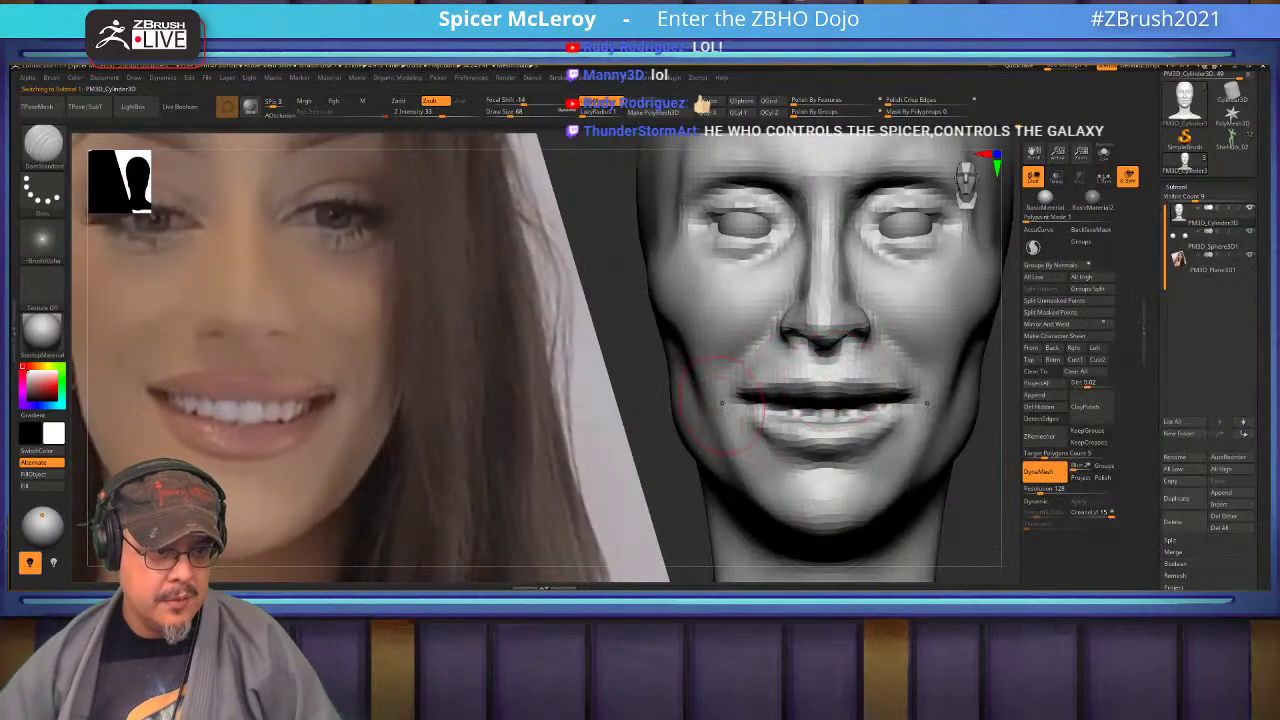
mouse_move(758, 388)
right_mouse_down()
mouse_move(785, 364)
mouse_move(778, 408)
mouse_move(745, 416)
mouse_move(752, 362)
right_mouse_up()
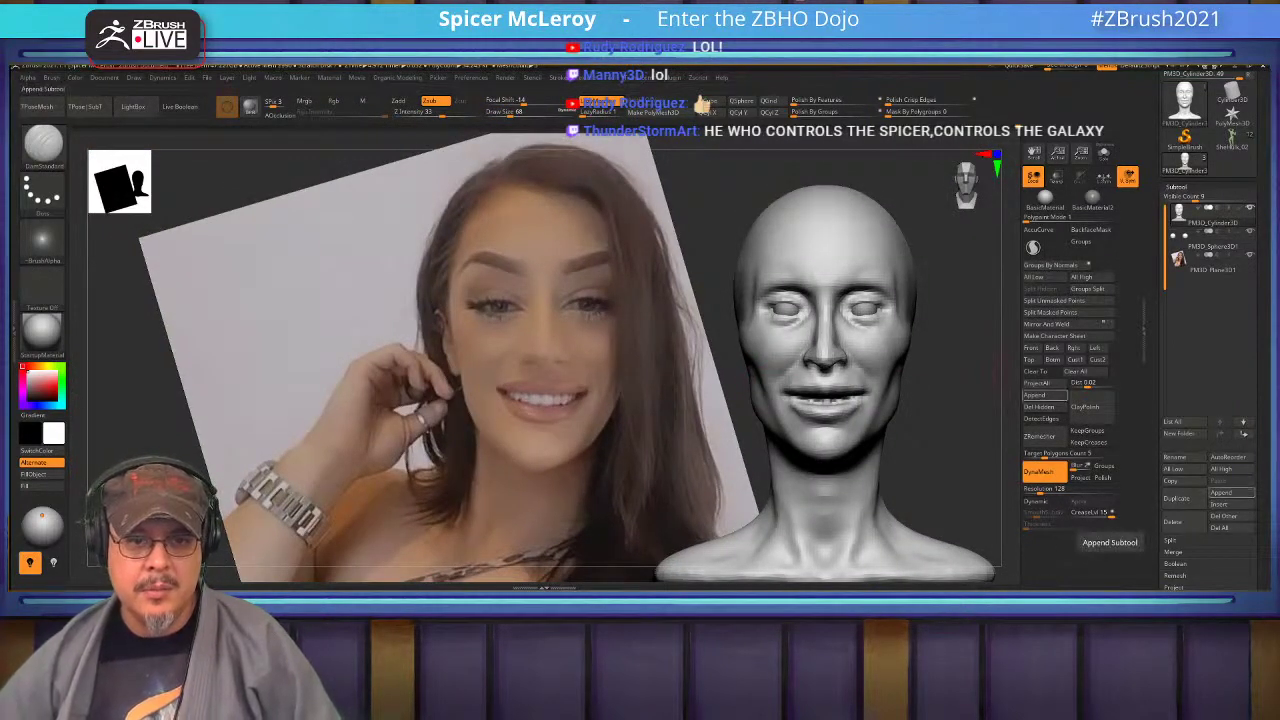
Insert a Ring3D subtool, stretch it vertically into a thicker ring and DynaMesh it at resolution 32.
left_click(1220, 504)
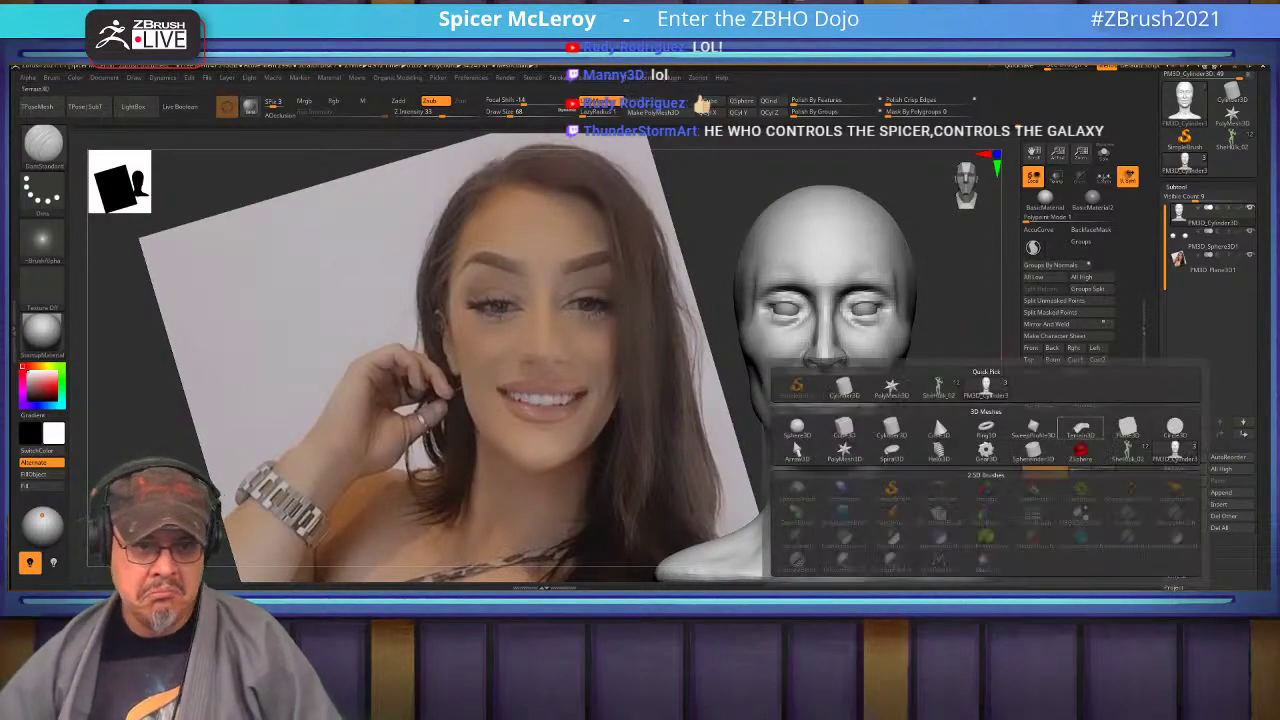
left_click(985, 428)
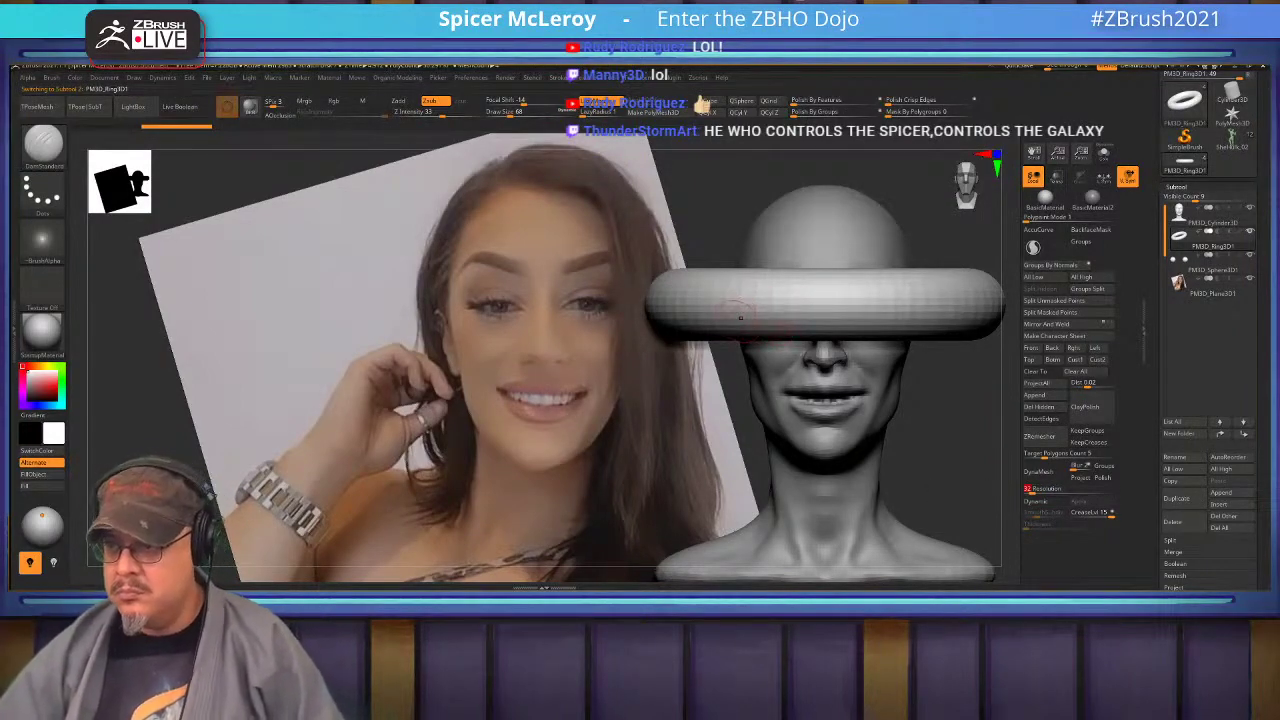
key("w")
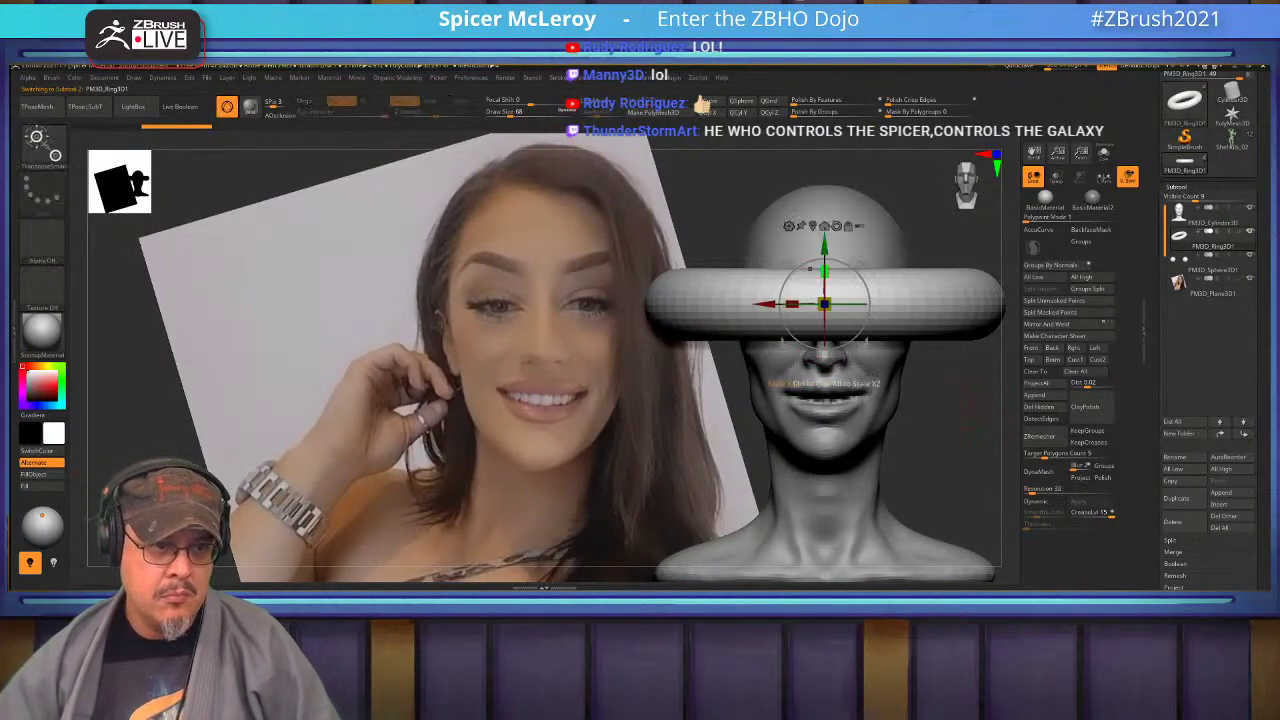
left_click_drag(824, 271, 824, 250)
left_click(1042, 472)
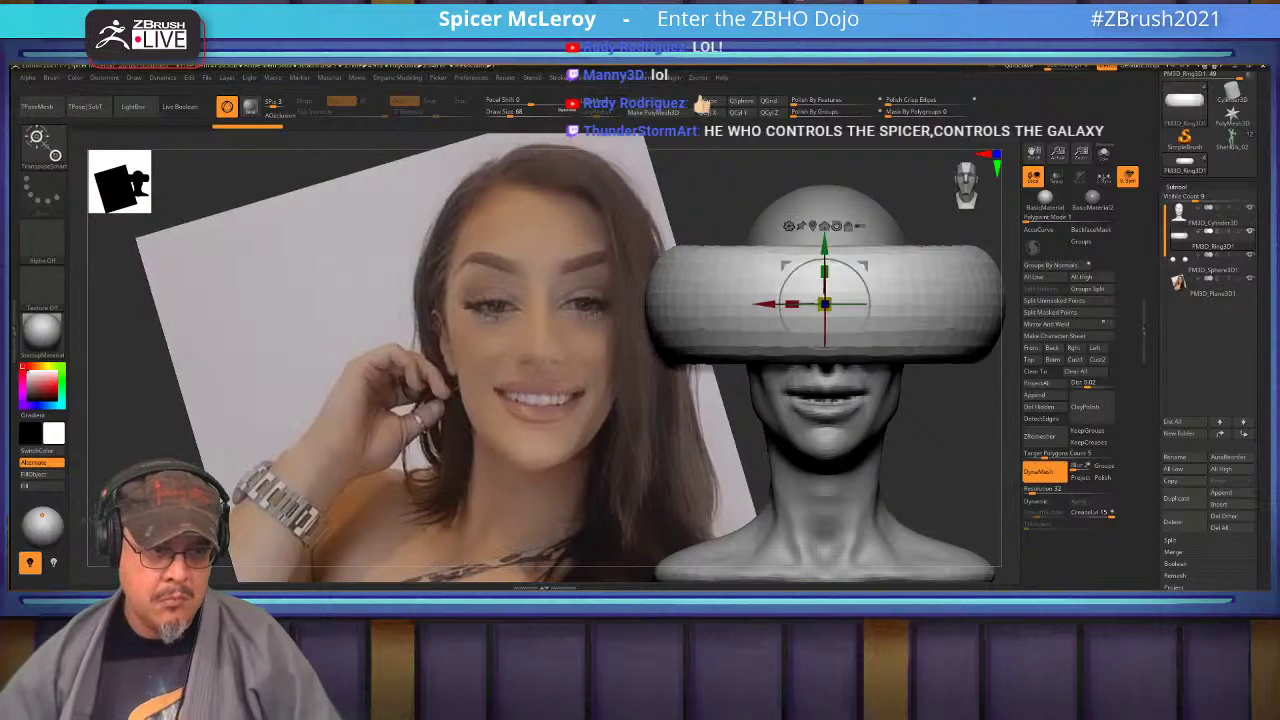
Scale the ring down and move it down and forward to mouth height inside the head.
left_click_drag(925, 425, 990, 422, "shift")
left_click_drag(826, 303, 762, 308)
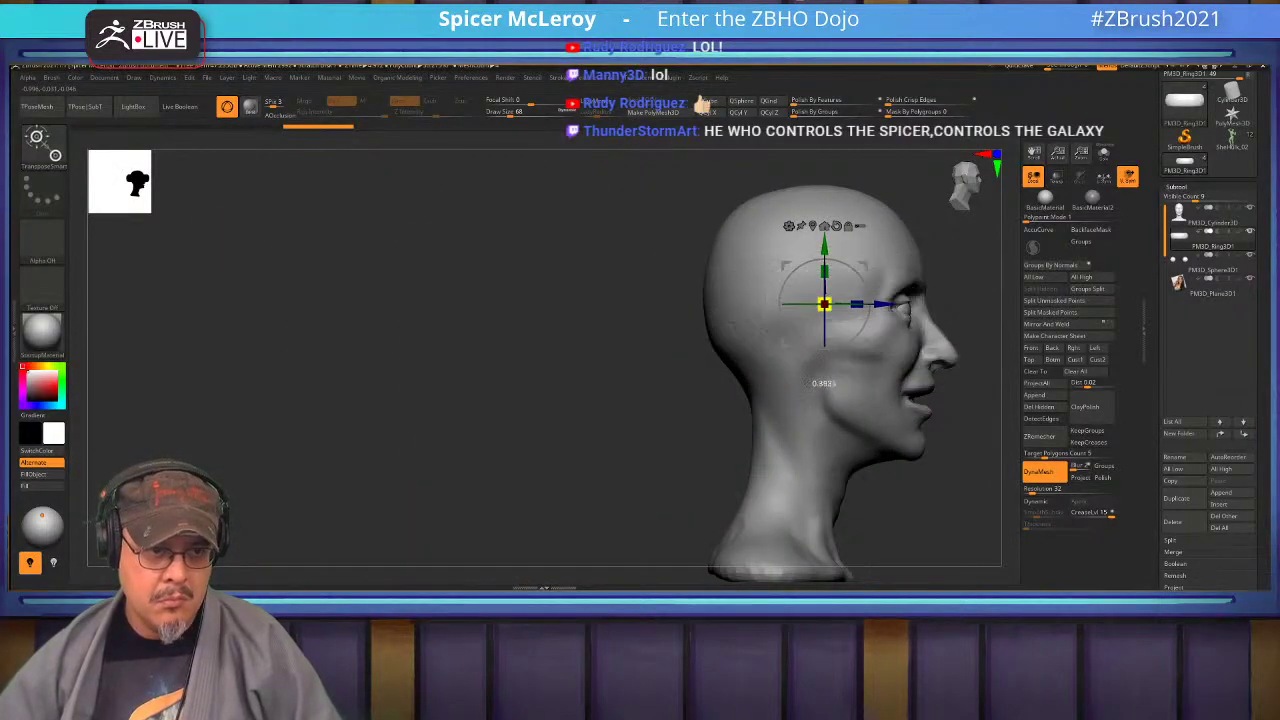
left_click_drag(945, 300, 824, 337, "shift")
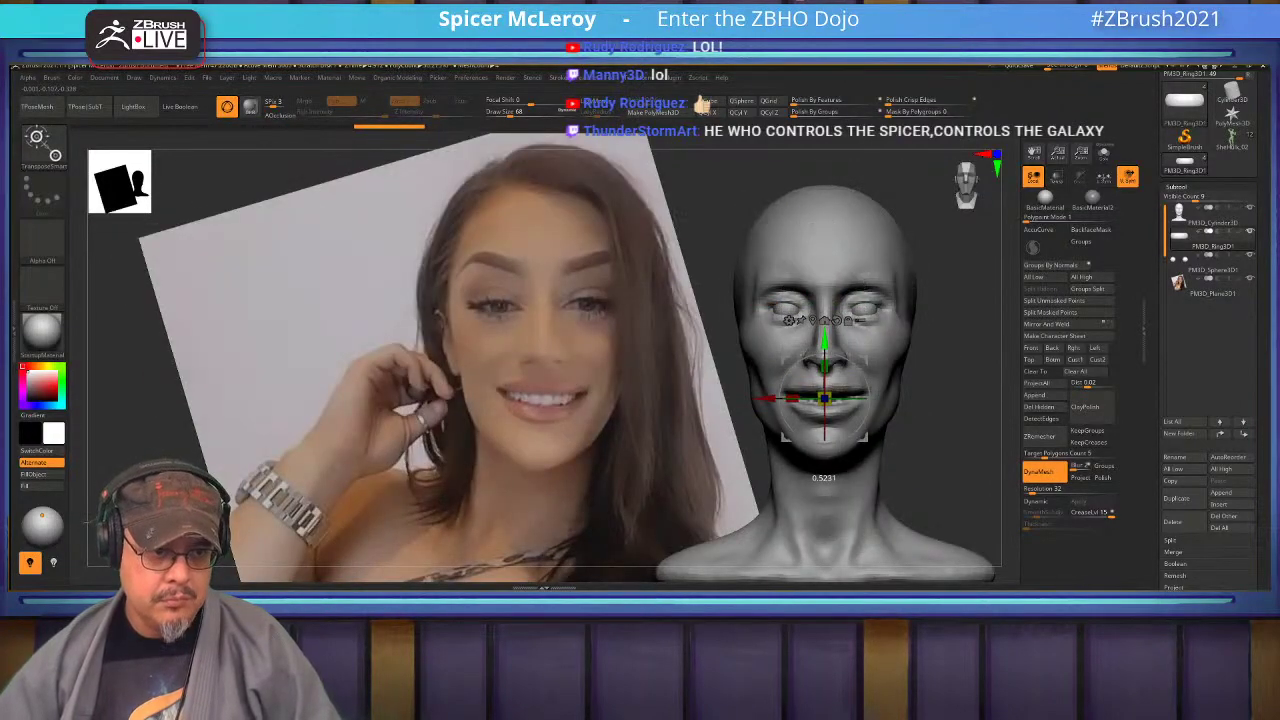
left_click_drag(930, 385, 990, 385, "shift")
left_click_drag(884, 397, 826, 400)
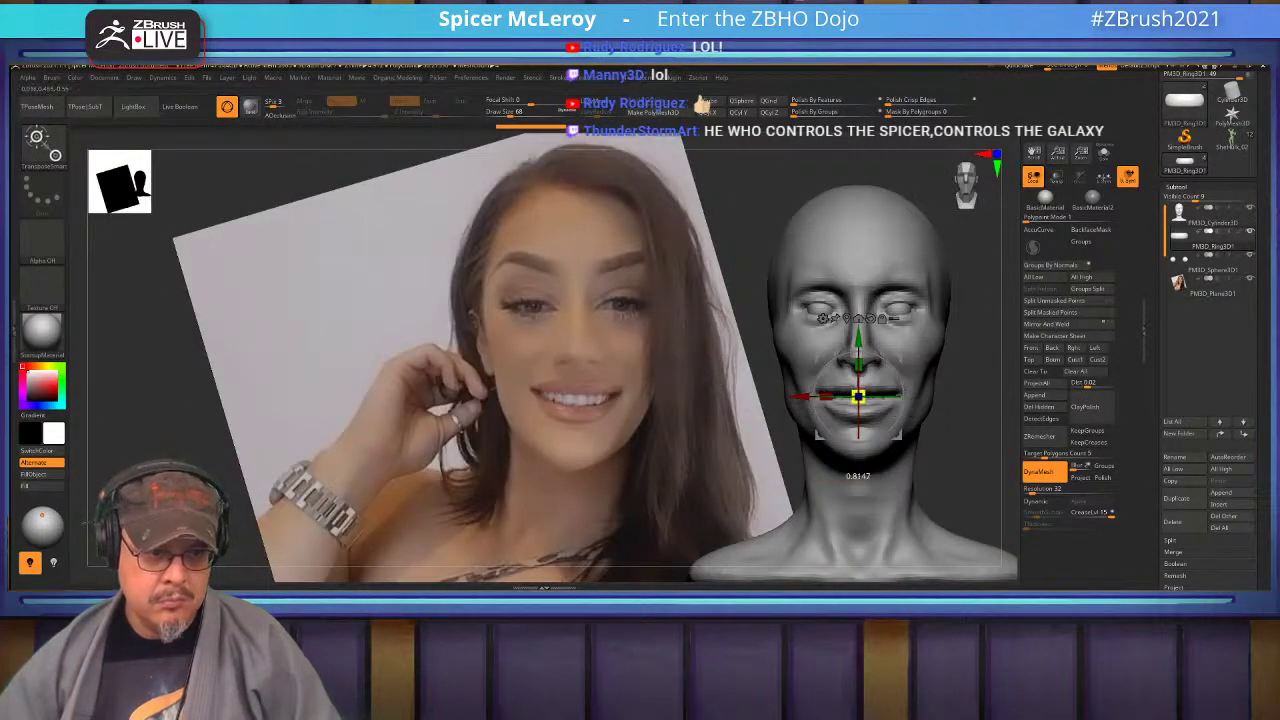
right_click_drag(836, 400, 906, 397, "shift")
left_click_drag(908, 397, 931, 397)
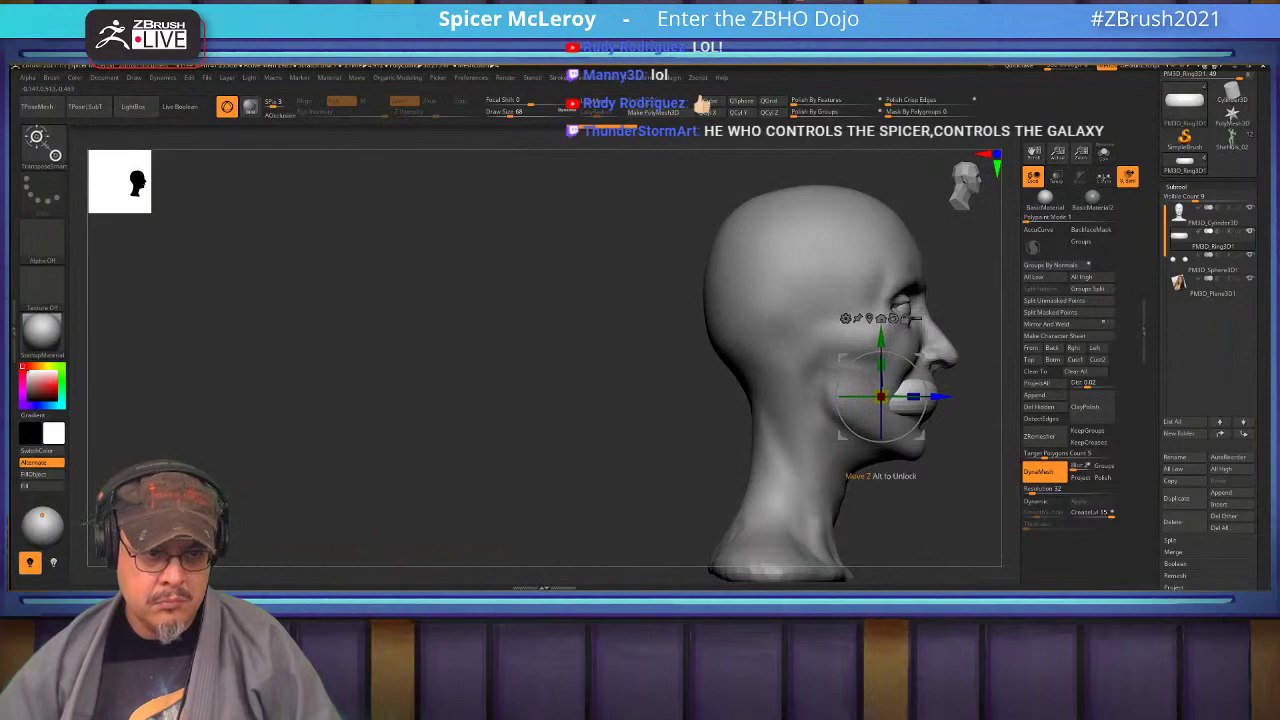
right_click_drag(934, 398, 856, 398, "shift")
Turn on transparency and scale the ring down to roughly the width of the mouth.
right_click_drag(879, 477, 884, 535, "ctrl")
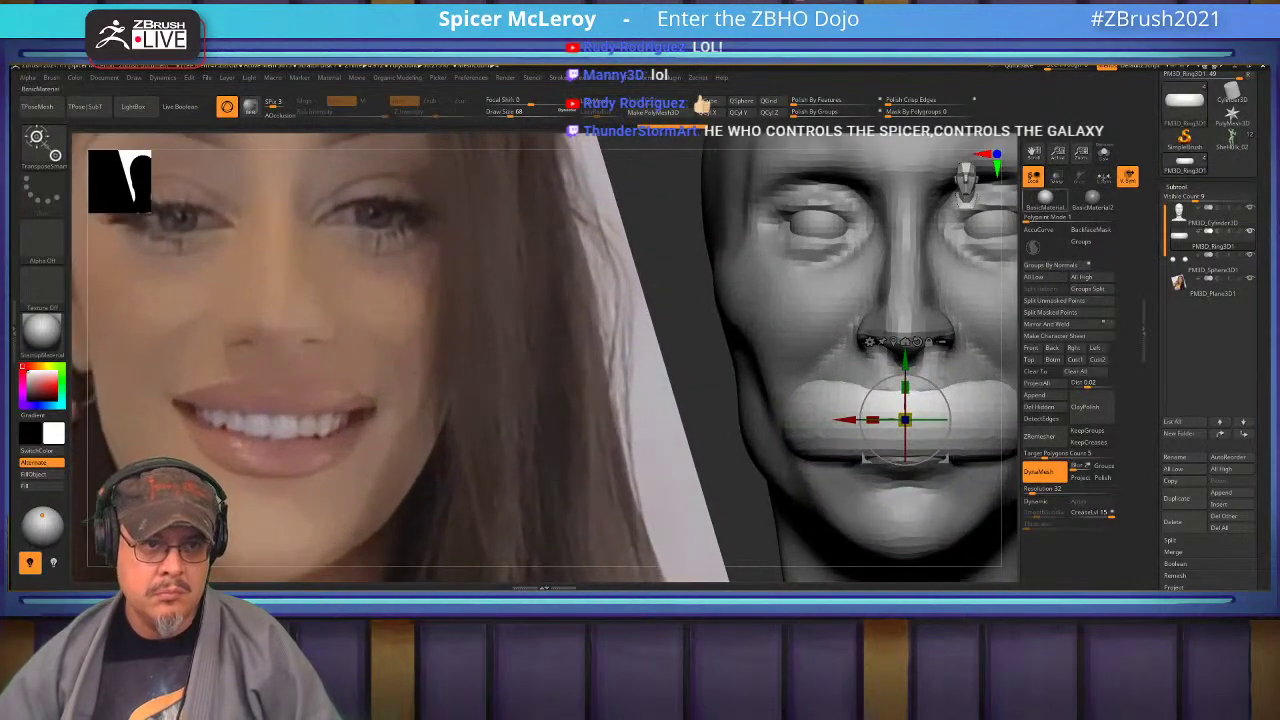
left_click(1057, 178)
left_click_drag(906, 420, 885, 420)
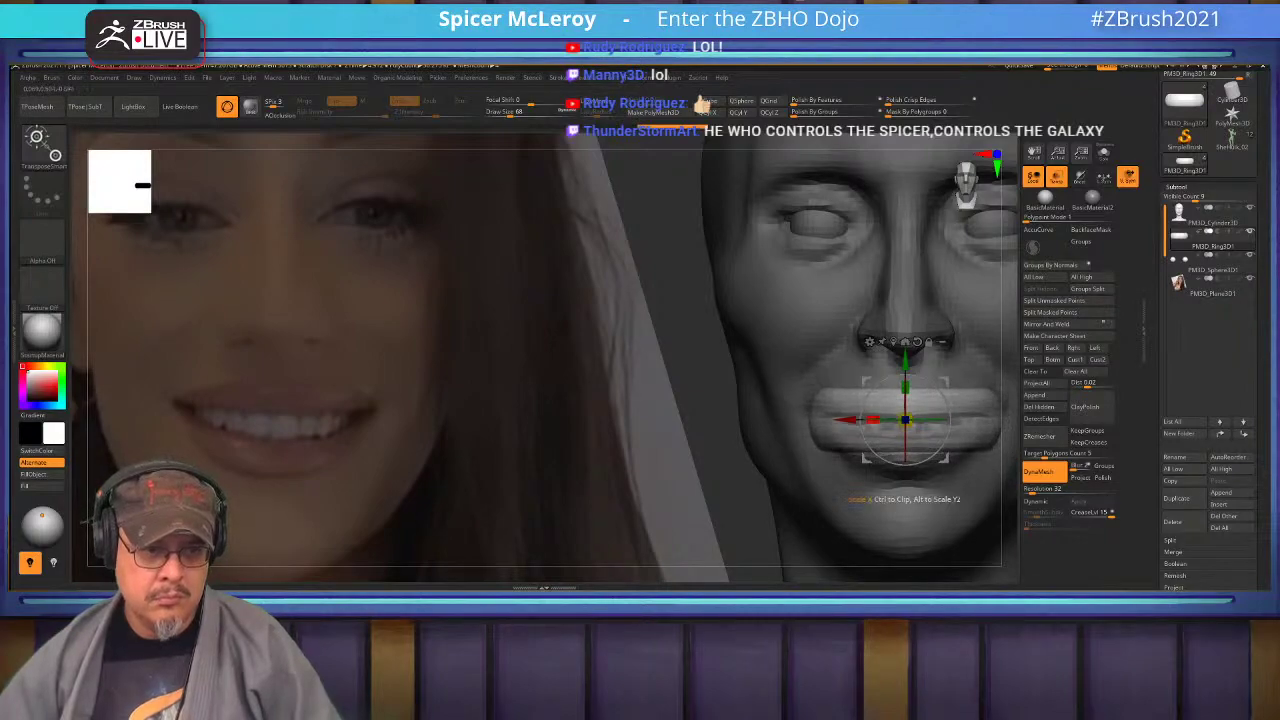
Tilt the ring slightly in side view, make it taller, seat it behind the lips and turn transparency off.
key("q")
mouse_move(860, 420)
right_mouse_down()
mouse_move(926, 392)
mouse_move(654, 340)
mouse_move(576, 344)
mouse_move(660, 342)
right_mouse_up()
key("w")
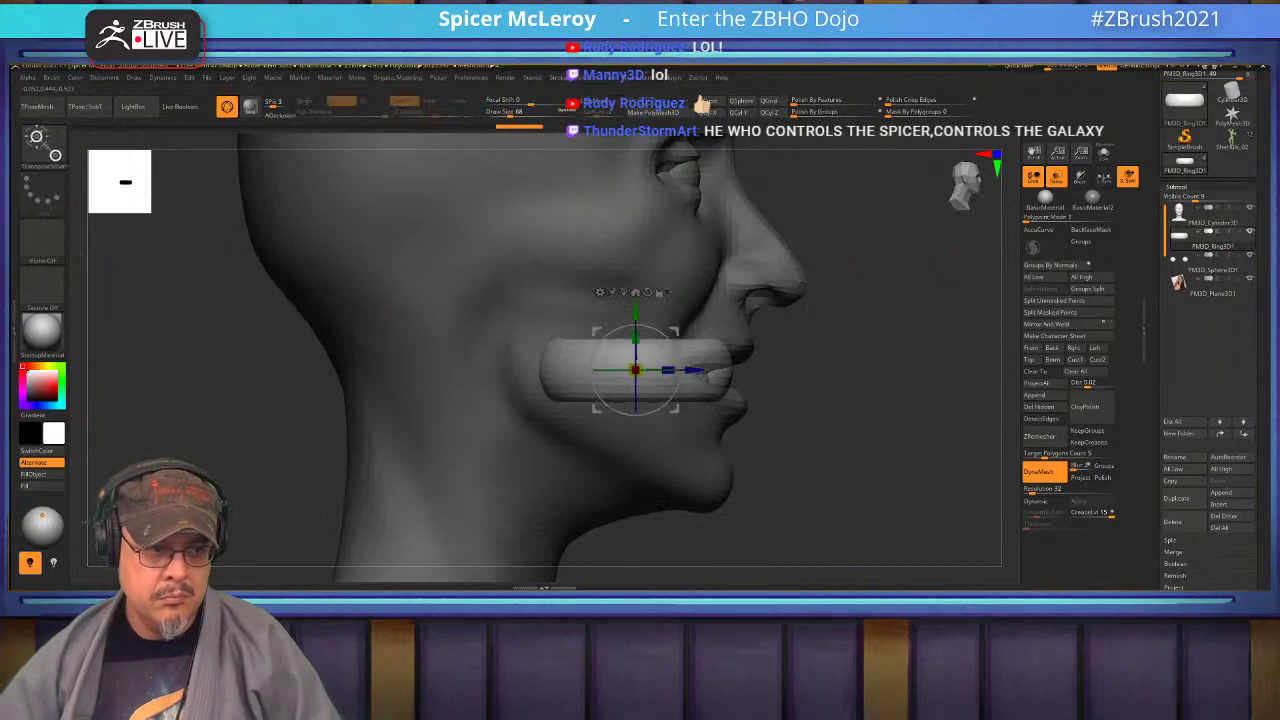
left_click_drag(677, 348, 680, 354)
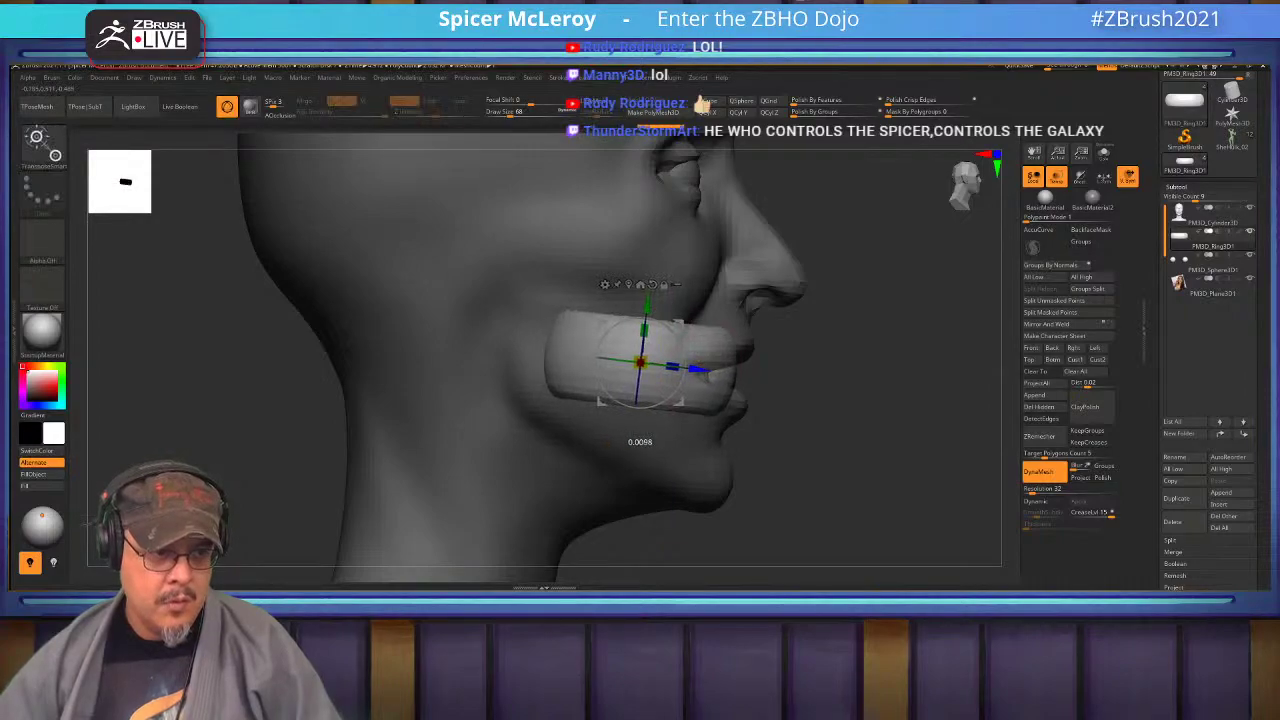
left_click_drag(707, 376, 703, 375)
key("q")
left_click_drag(880, 380, 770, 380, "shift")
left_click(1056, 177)
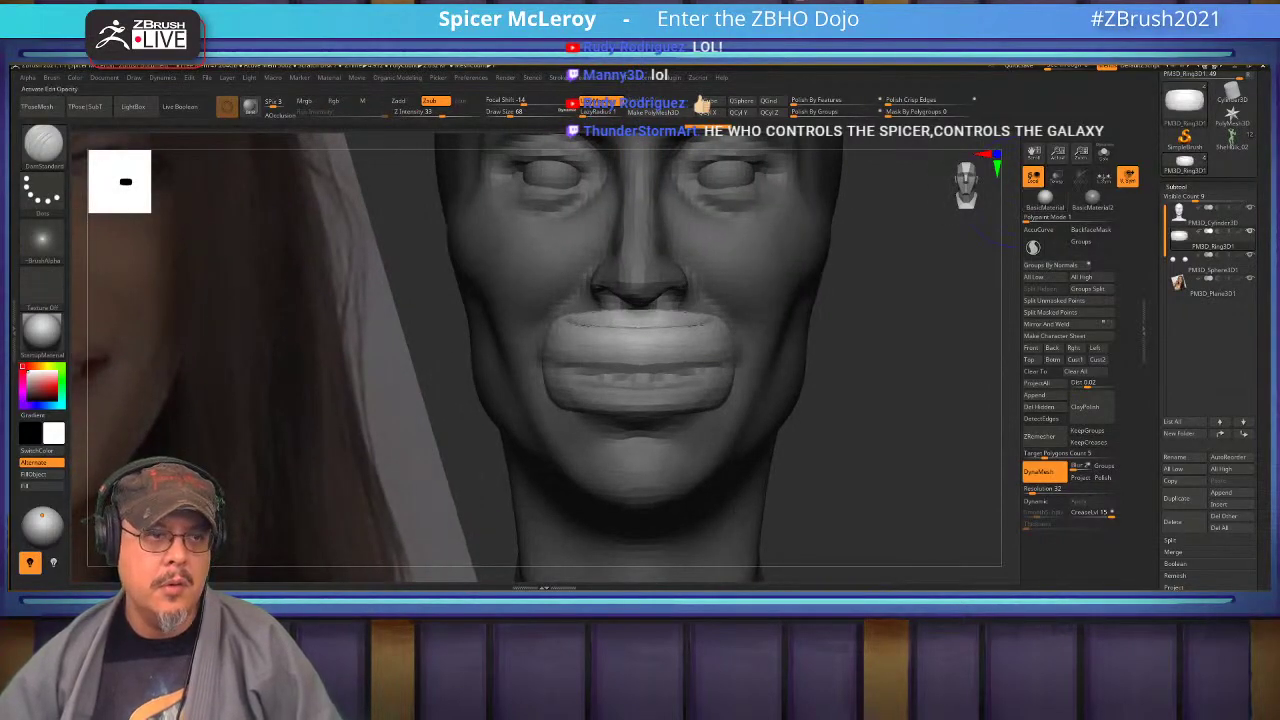
Activate the head with the Move brush and enlarge the brush while viewing the mouth's curve from above.
left_click_drag(930, 270, 962, 268)
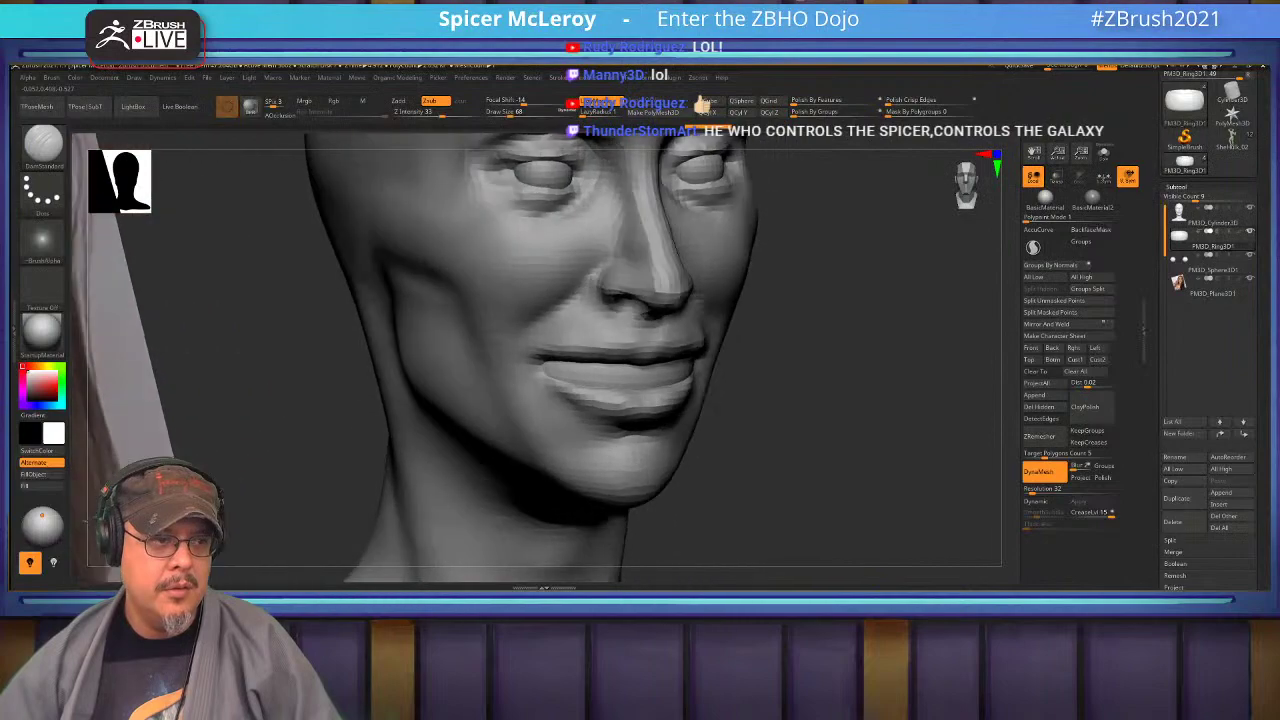
right_click_drag(704, 256, 669, 326)
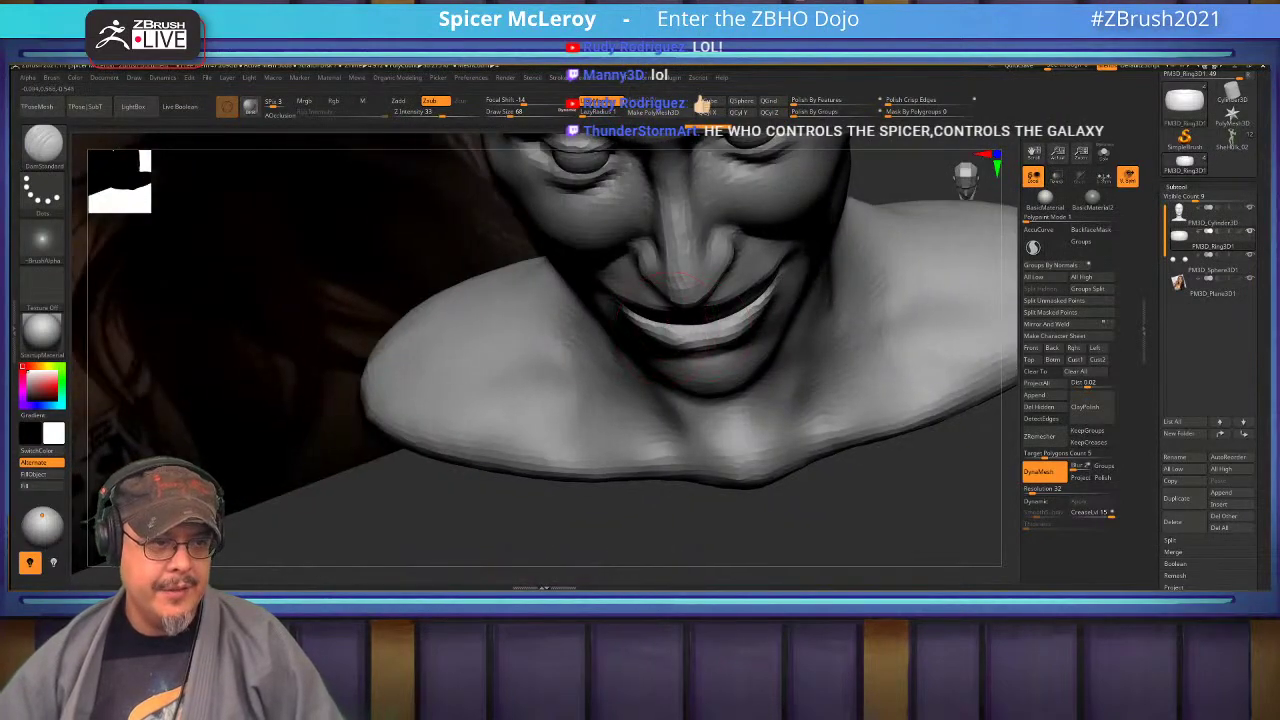
left_click(680, 284, "alt")
key("b")
key("m")
key("v")
right_click_drag(680, 278, 646, 301)
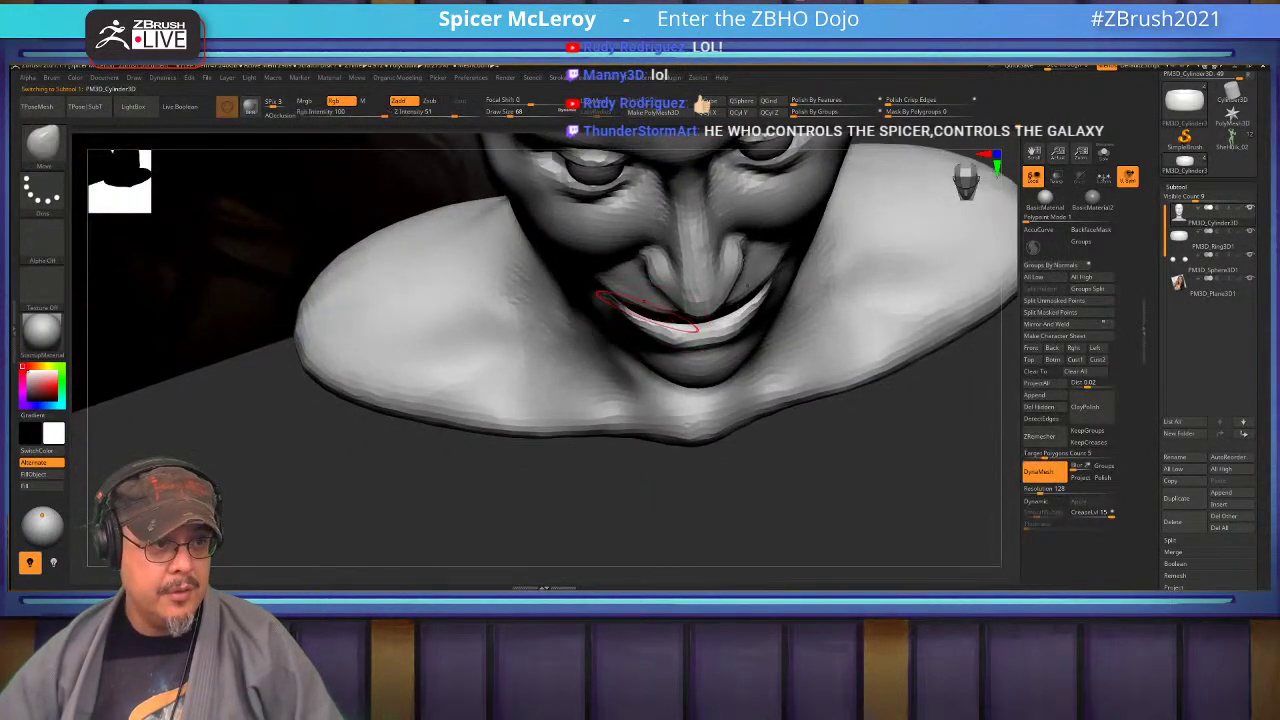
key("s")
left_click_drag(652, 310, 649, 311)
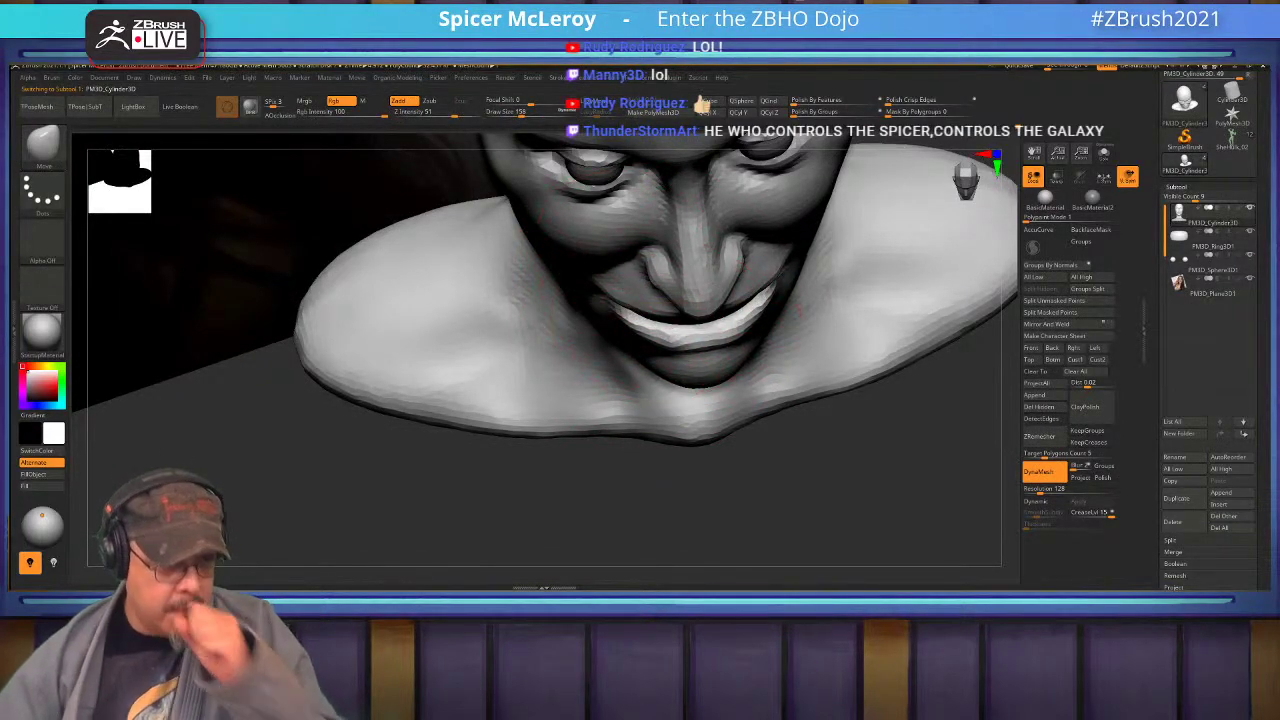
Shape and smooth the lips around the ring, reducing the Move brush's draw size to 44.
mouse_move(690, 305)
right_mouse_down()
mouse_move(684, 215)
mouse_move(672, 185)
mouse_move(650, 190)
mouse_move(688, 306)
right_mouse_up()
key("s")
left_click_drag(691, 307, 681, 308)
mouse_move(681, 308)
right_mouse_down()
mouse_move(660, 318)
mouse_move(685, 285)
mouse_move(670, 275)
mouse_move(757, 370)
mouse_move(800, 364)
mouse_move(735, 351)
right_mouse_up()
mouse_move(748, 384)
left_mouse_down("shift")
mouse_move(726, 370)
mouse_move(742, 374)
left_mouse_up("shift")
right_click_drag(745, 368, 912, 350)
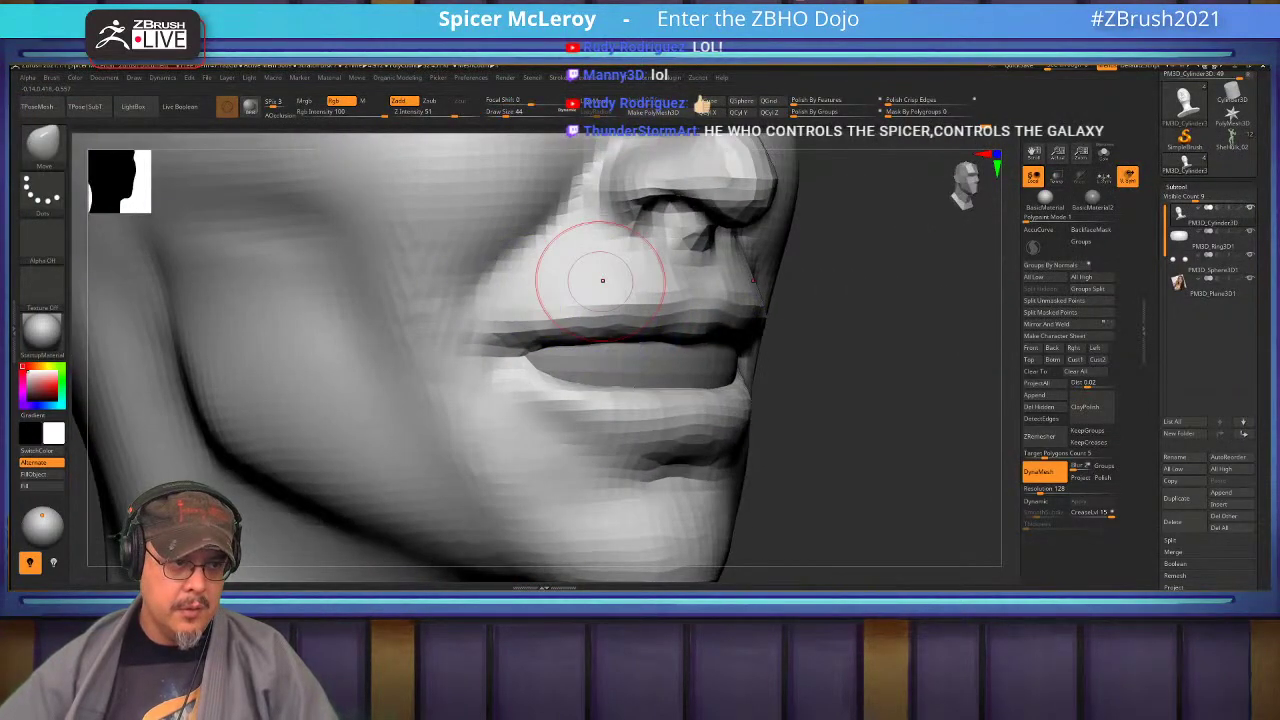
Sharpen the upper lip's edge with DamStandard and smooth the area between the nose and the mouth corner.
key("b")
key("d")
key("s")
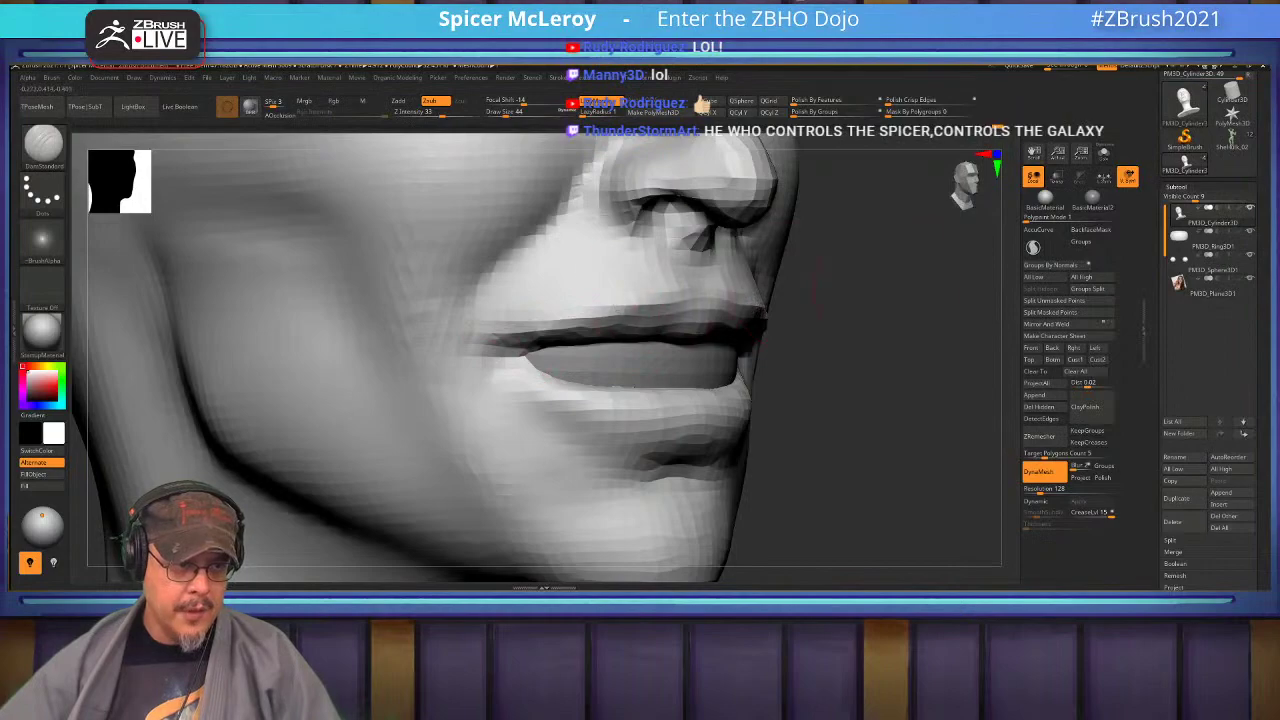
right_click_drag(812, 285, 705, 278)
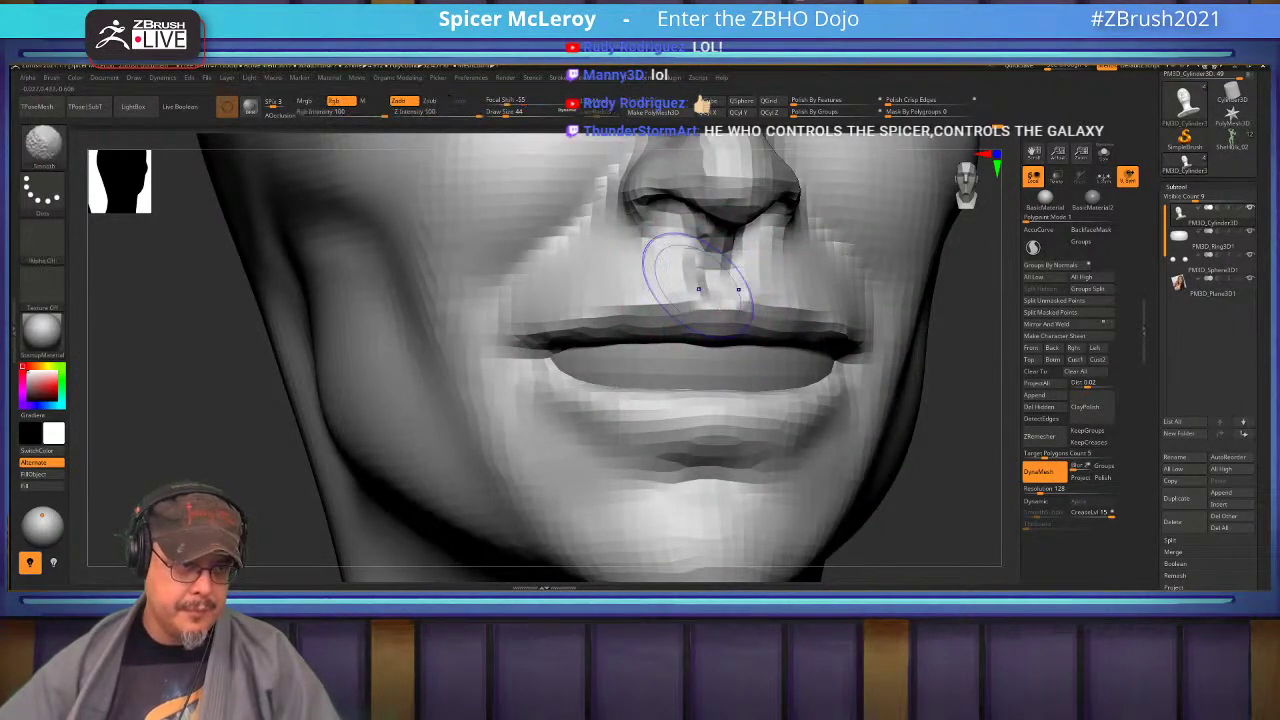
left_click_drag(694, 271, 545, 310, "shift")
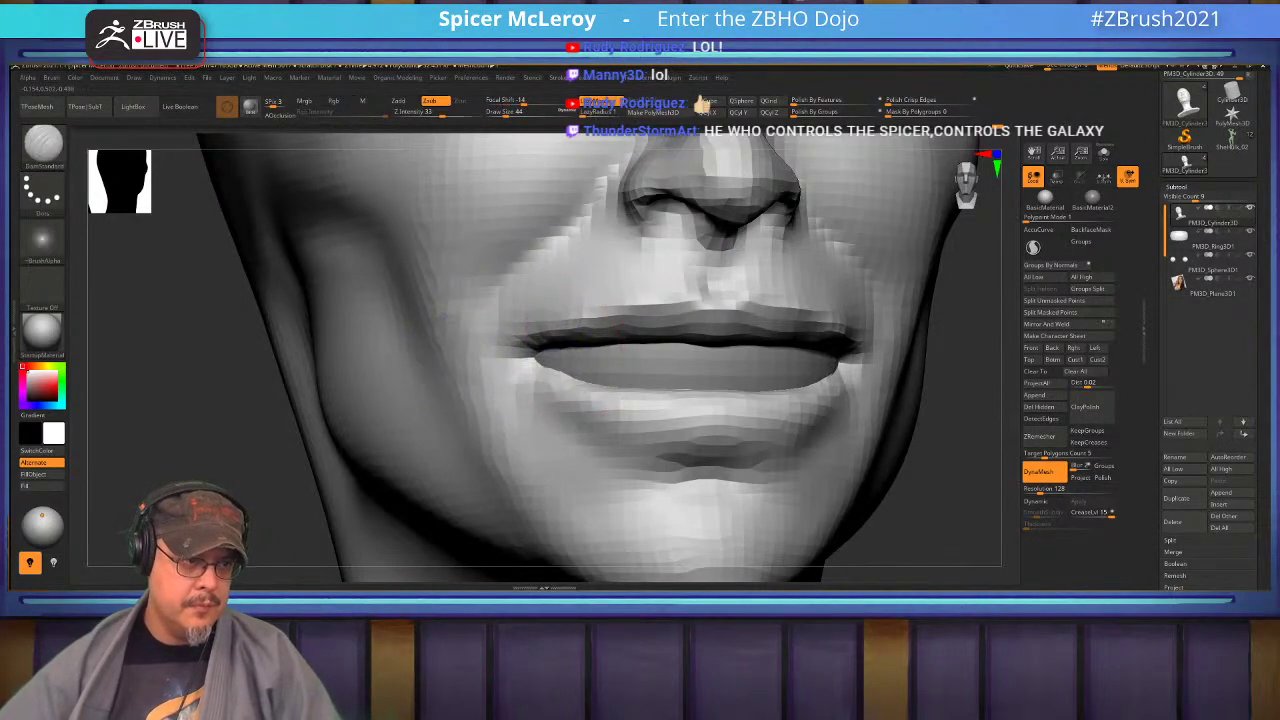
Sculpt small folds at both mouth corners with DamStandard and compare the smile with the photo.
right_click_drag(442, 320, 534, 357)
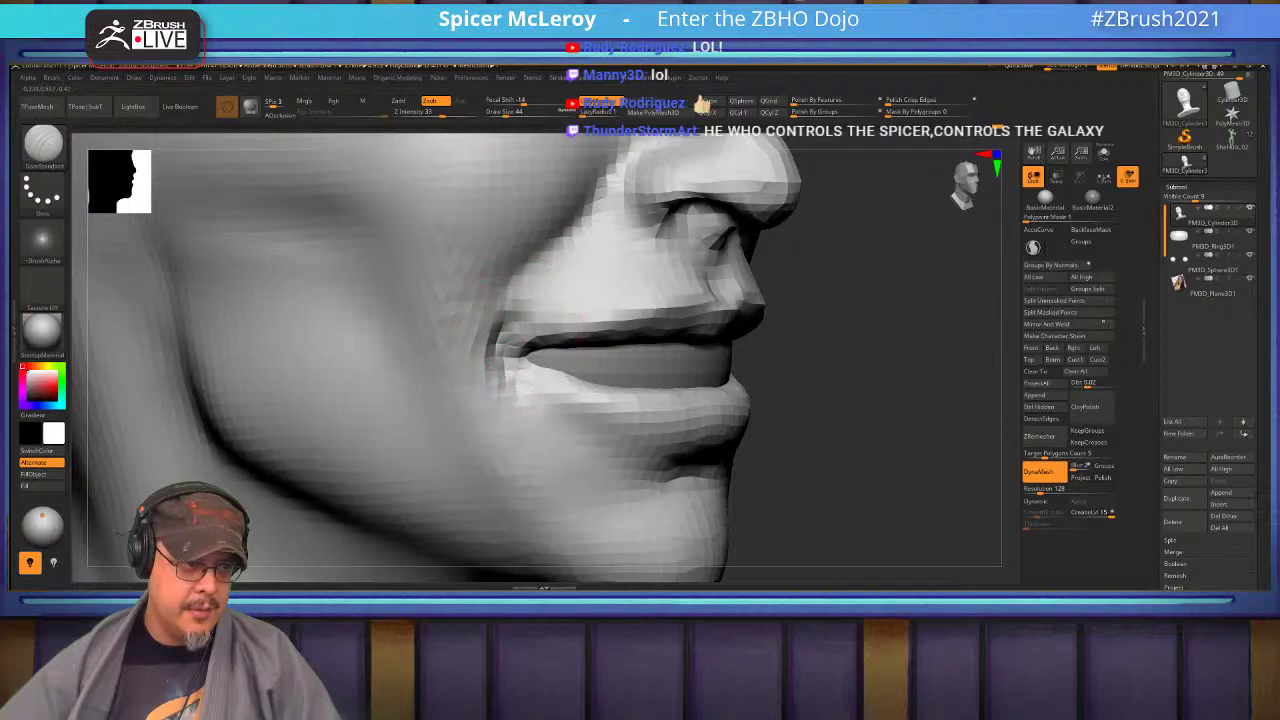
right_click_drag(534, 340, 440, 335)
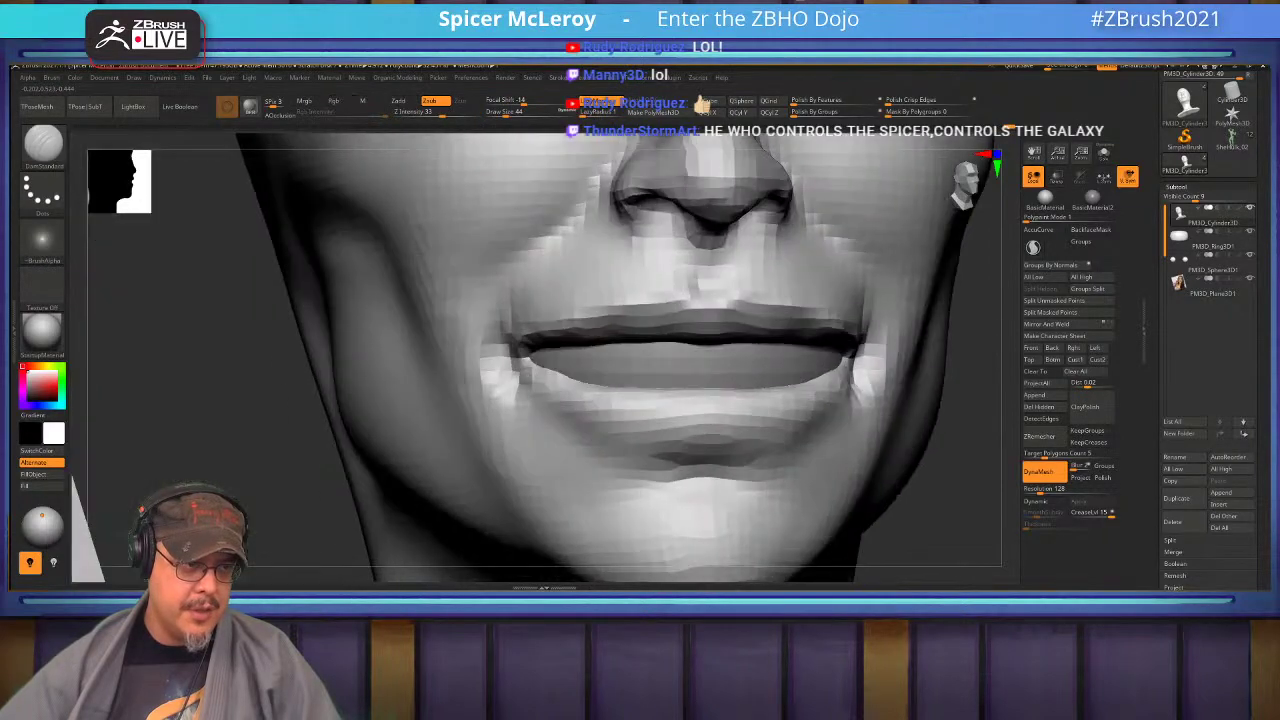
right_click_drag(540, 440, 630, 413, "ctrl")
right_click_drag(630, 413, 662, 420, "ctrl")
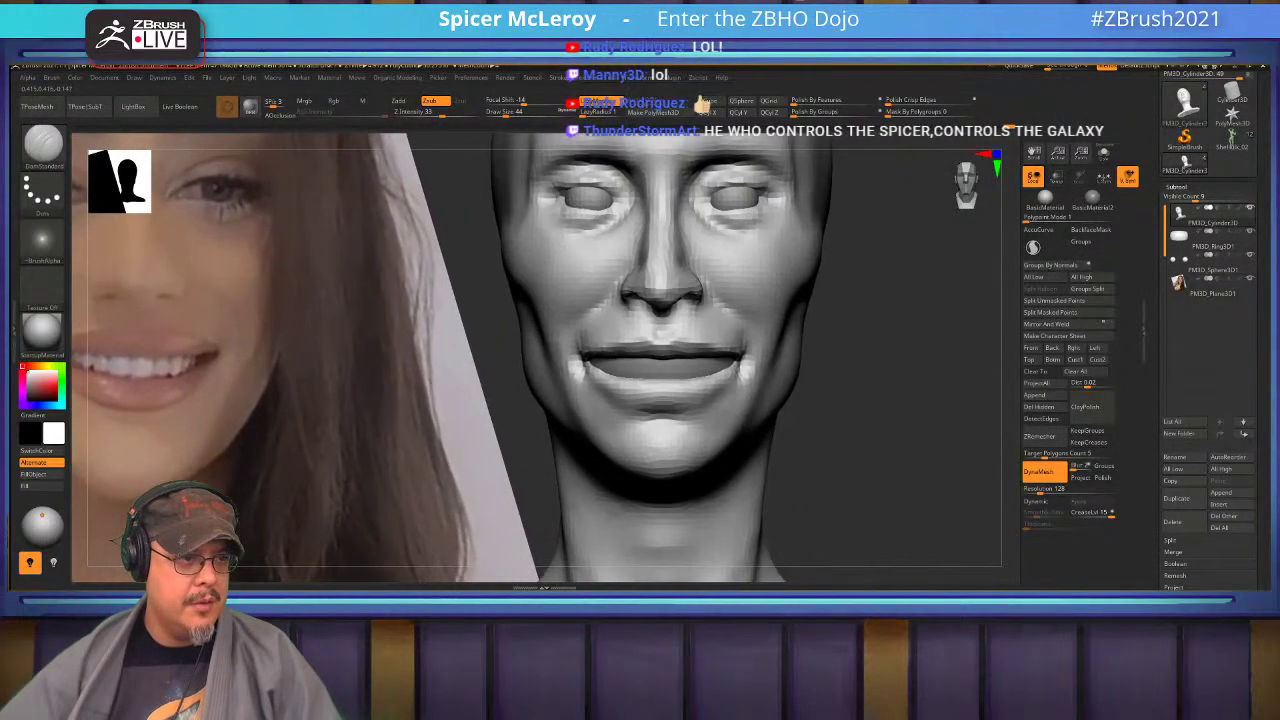
Activate the teeth ring, isolate it with Solo and set the Move brush's draw size to 217.
left_click(718, 369, "alt")
key("b")
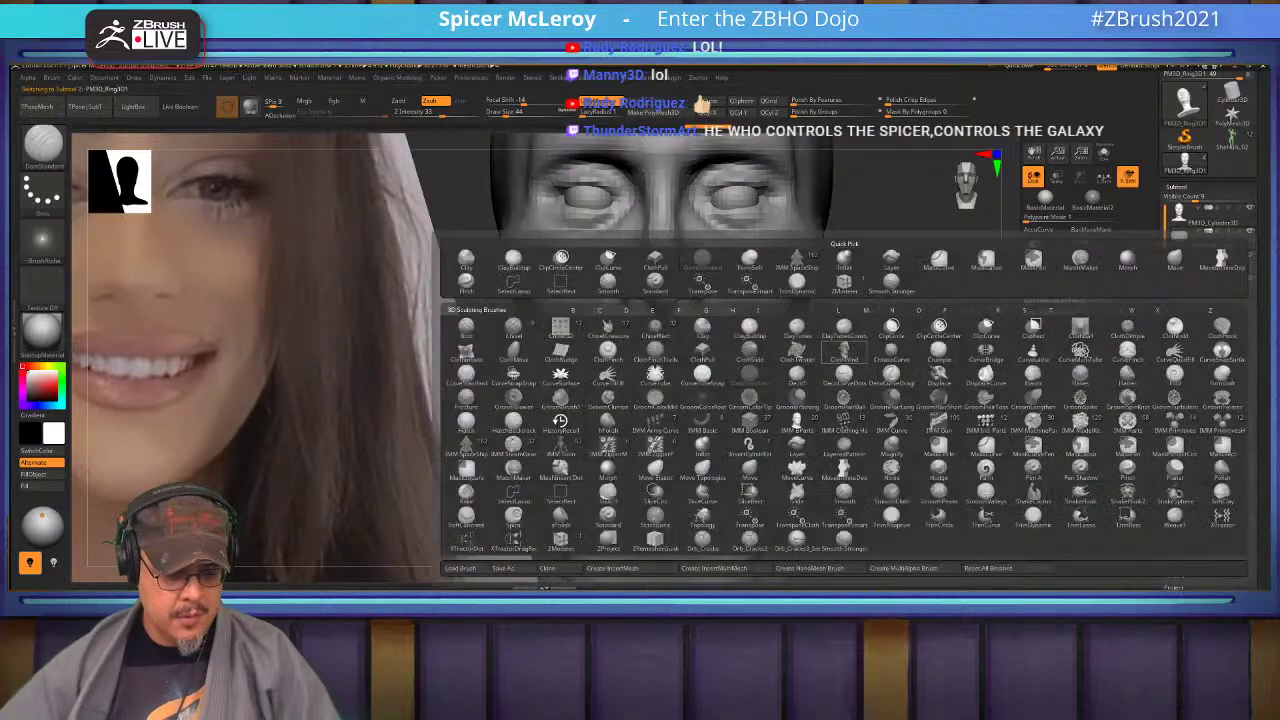
key("m")
key("v")
key("s")
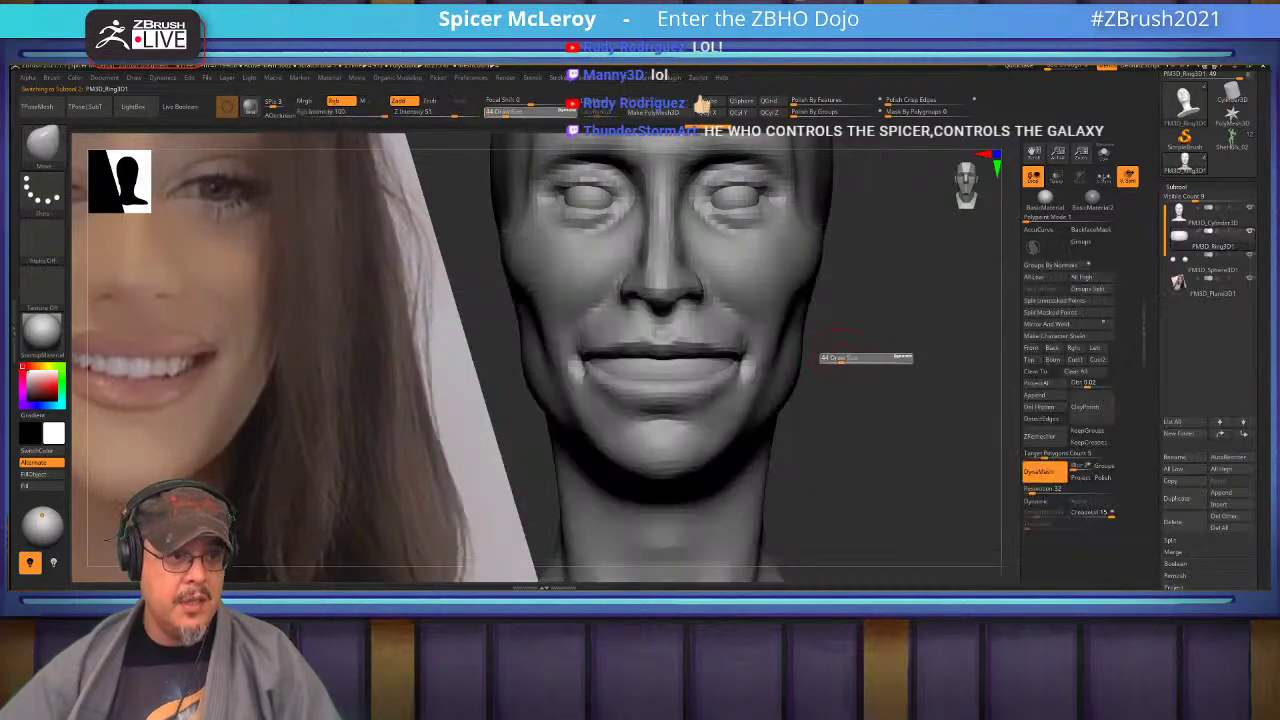
left_click_drag(857, 360, 780, 356)
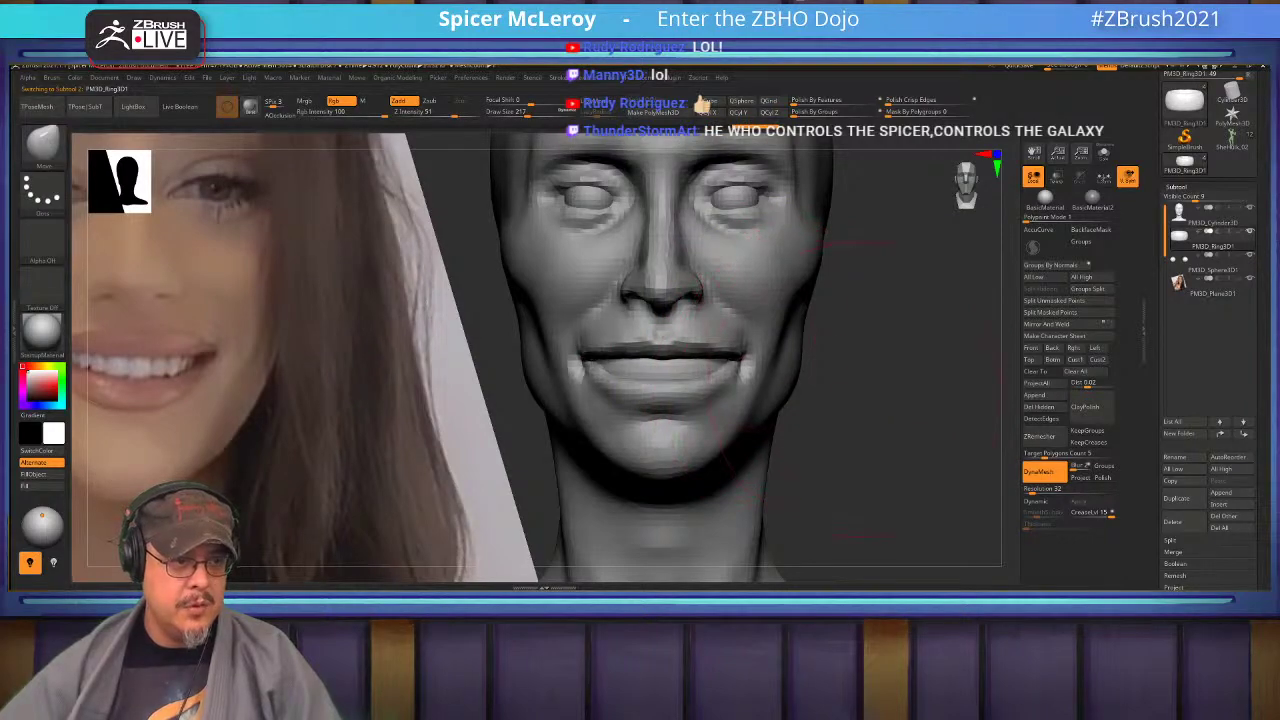
left_click_drag(856, 389, 858, 235)
left_click(1103, 153)
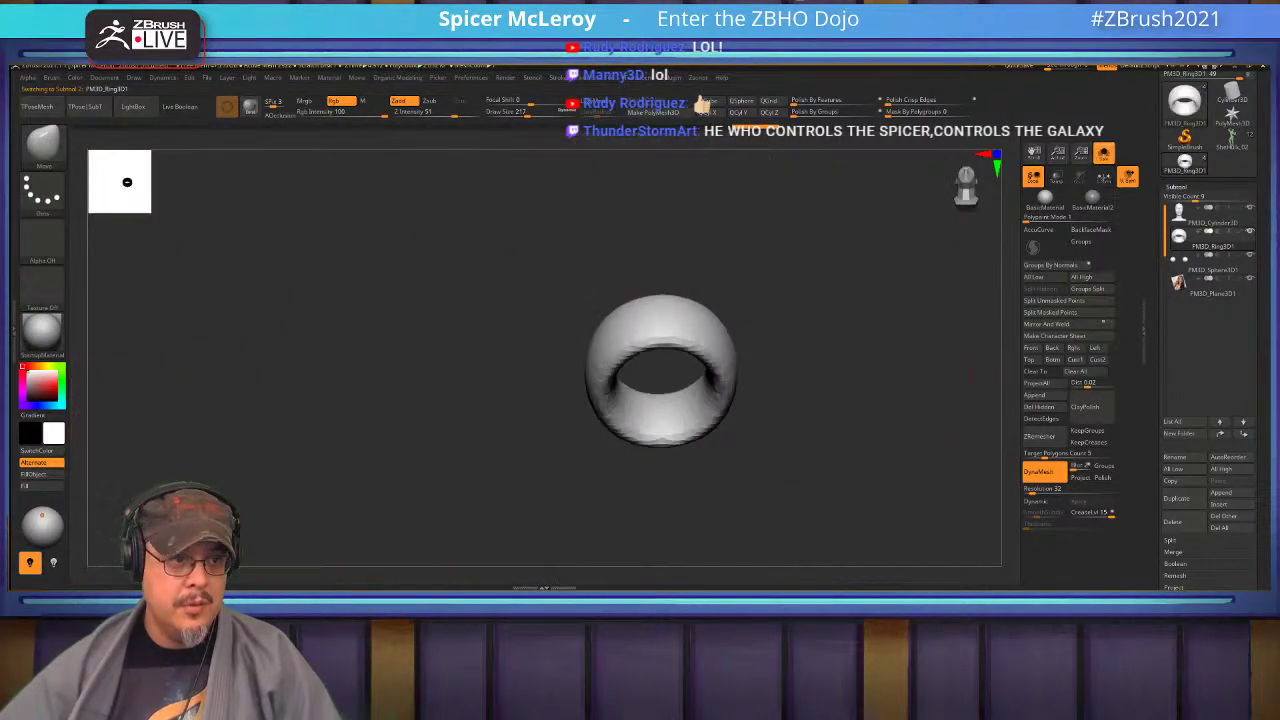
Adjust the ring's front curve with the Move brush while viewing it from below, reducing the draw size to 124.
left_click_drag(815, 284, 807, 297, "shift")
left_click_drag(722, 350, 702, 343)
key("s")
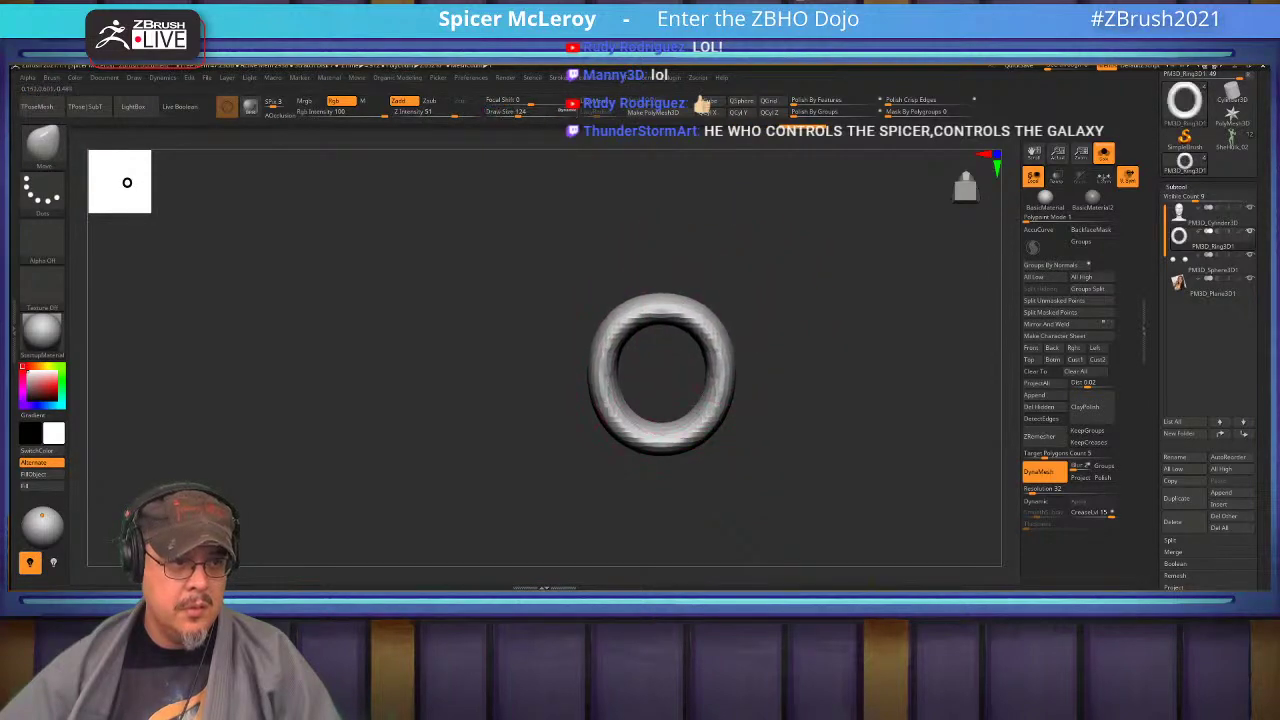
left_click_drag(775, 278, 857, 267)
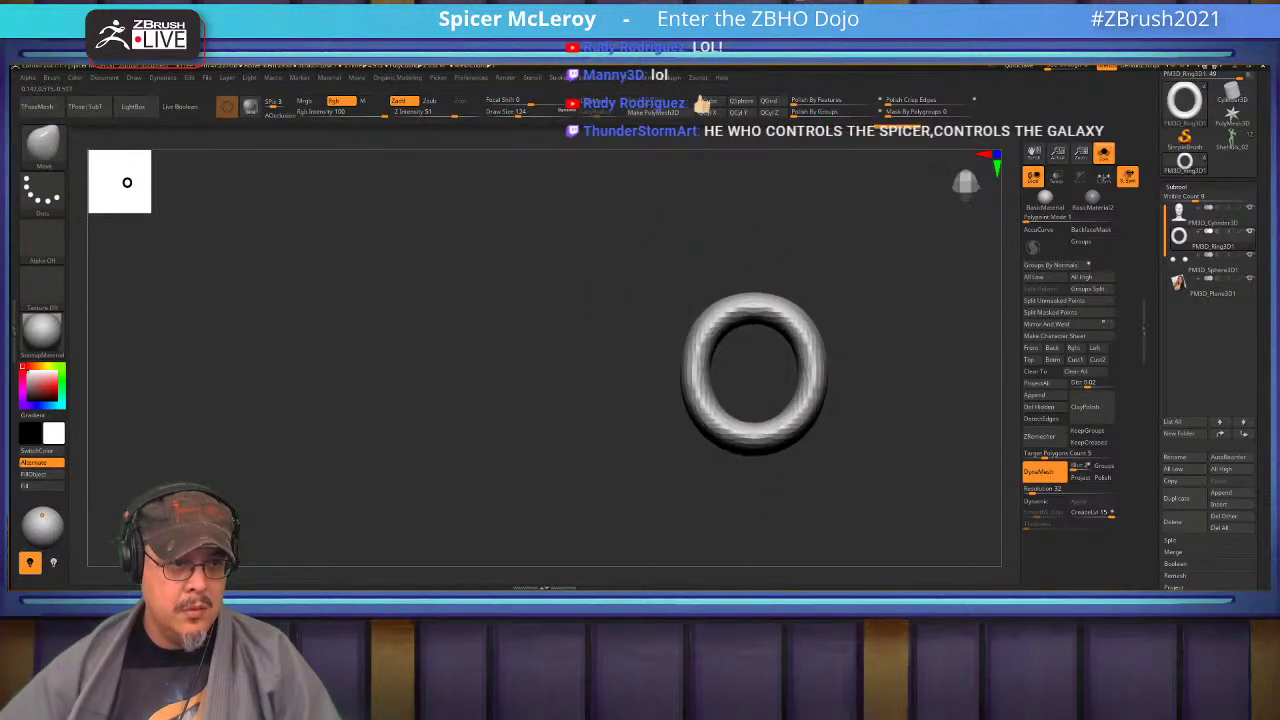
Broaden the front corners of the ring and adjust its side with the Move Infinite Depth brush from below.
key("b")
key("m")
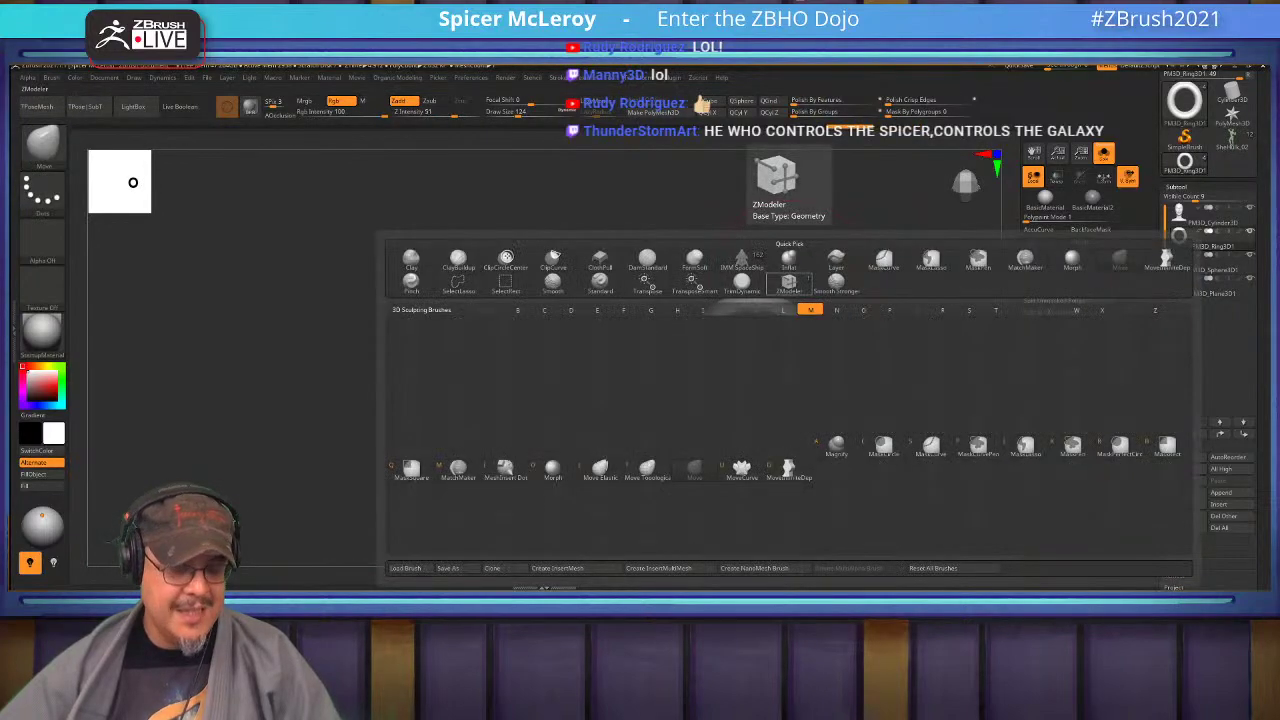
key("i")
mouse_move(715, 324)
left_mouse_down()
mouse_move(704, 313)
mouse_move(696, 338)
left_mouse_up()
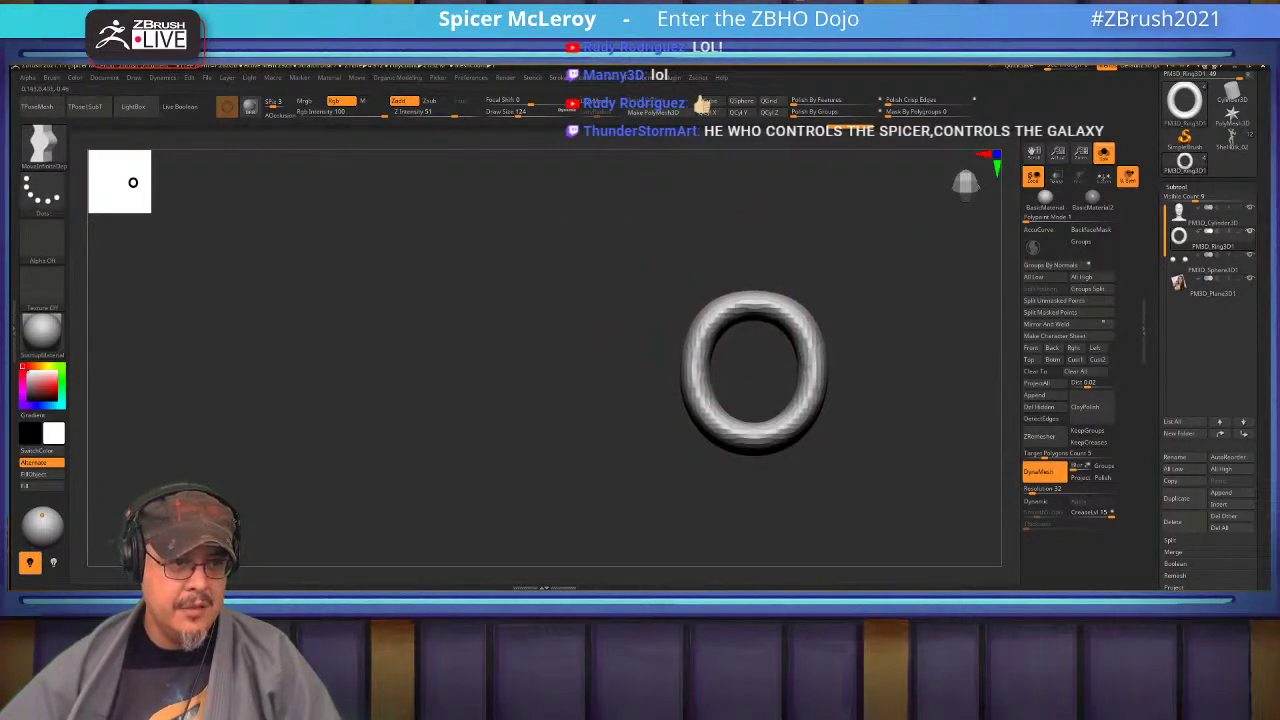
left_click_drag(848, 303, 768, 305, "shift")
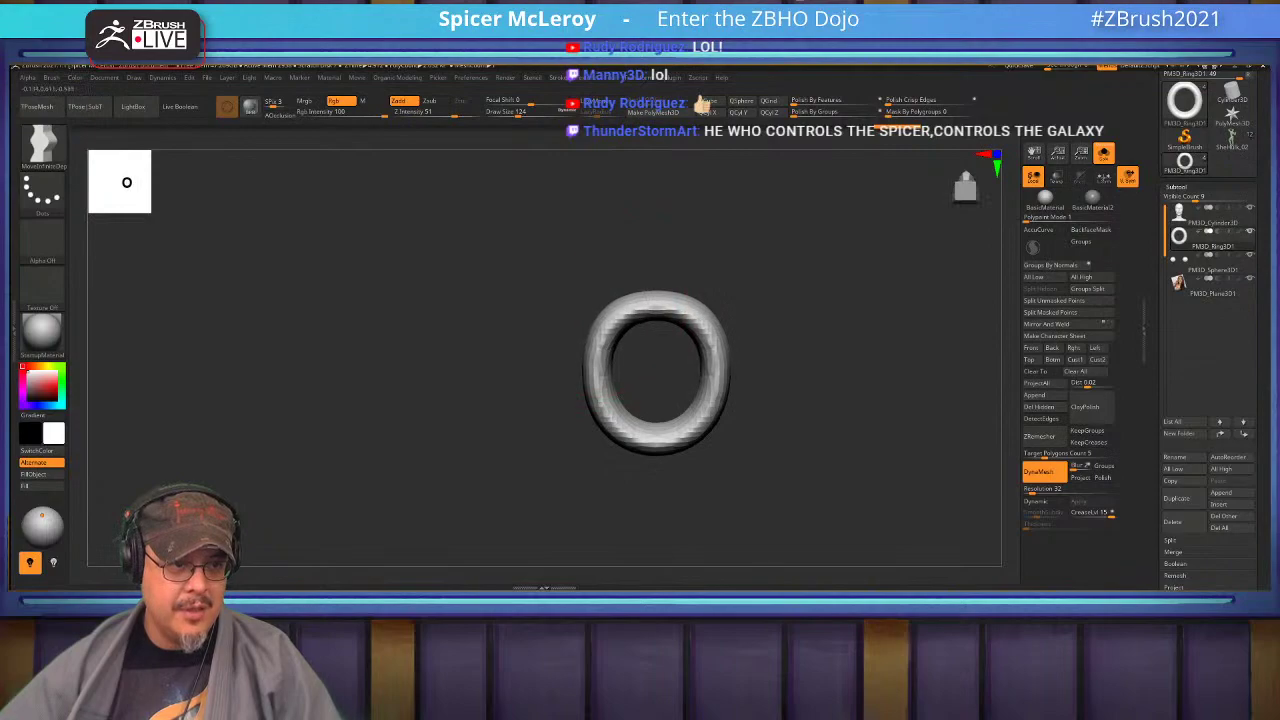
left_click_drag(597, 388, 604, 387)
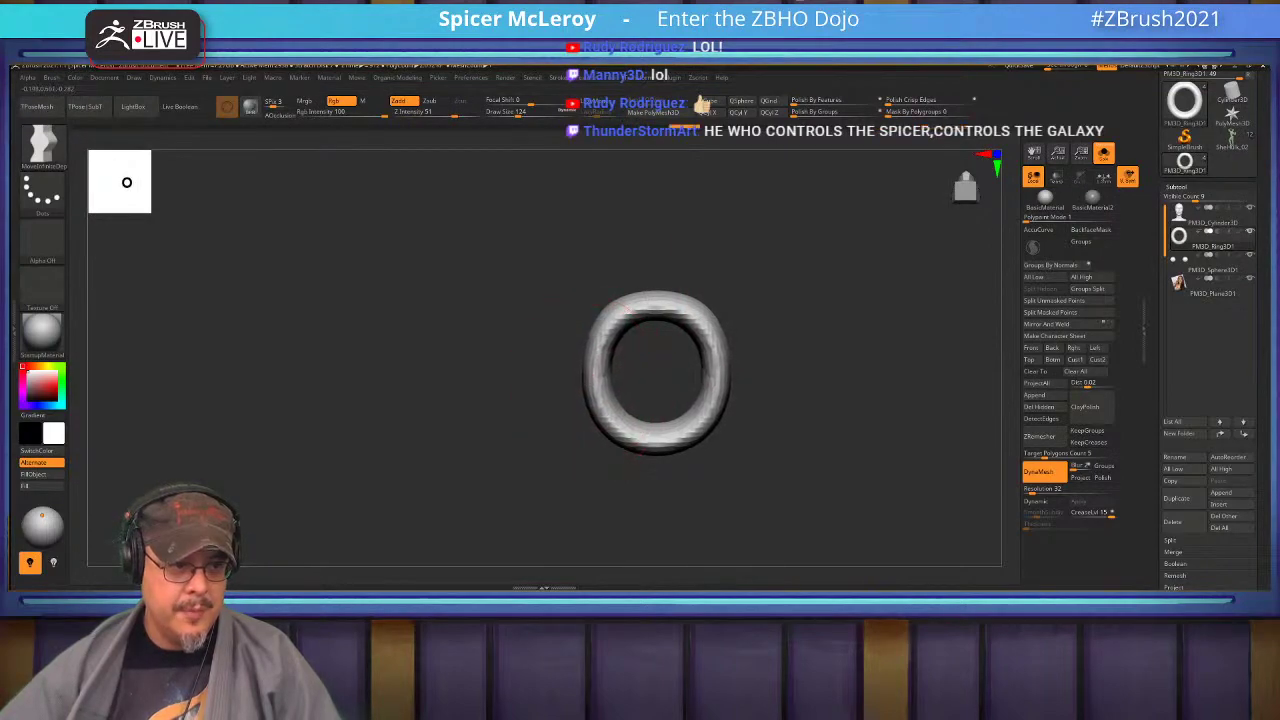
Turn off Solo and check the ring's fit behind the lips from the side, above and front.
left_click_drag(790, 245, 930, 250)
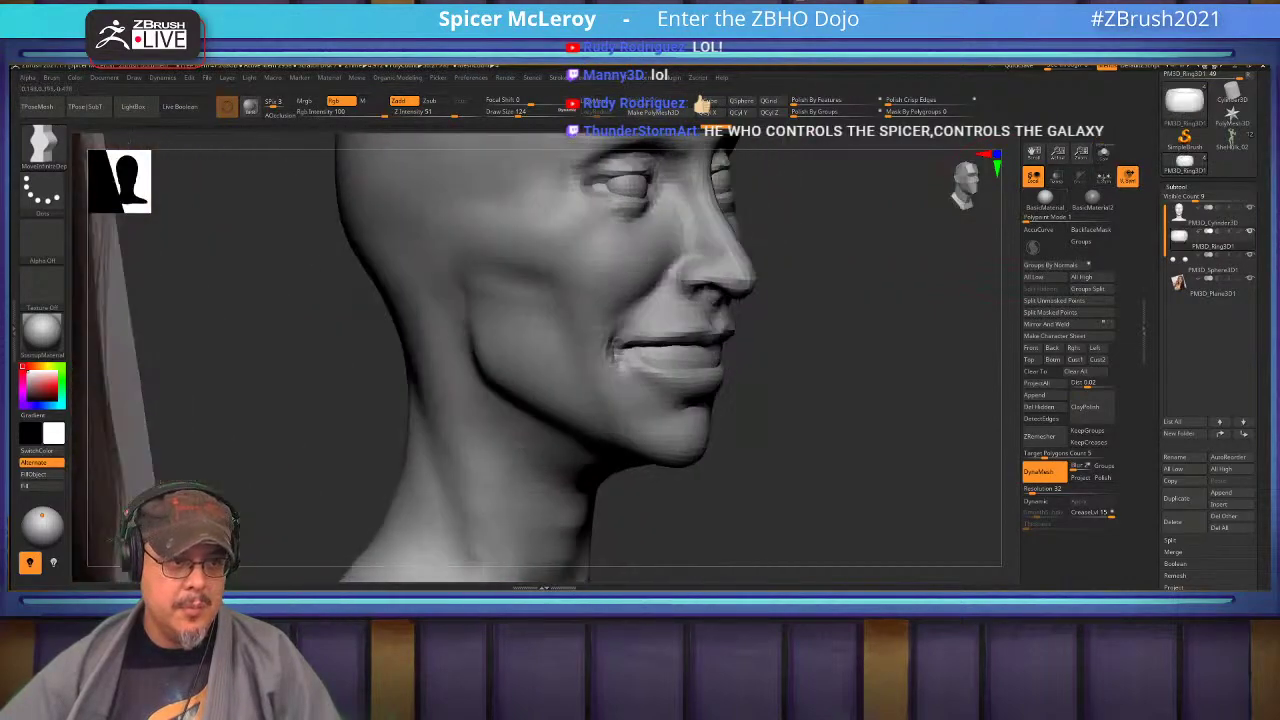
key("w")
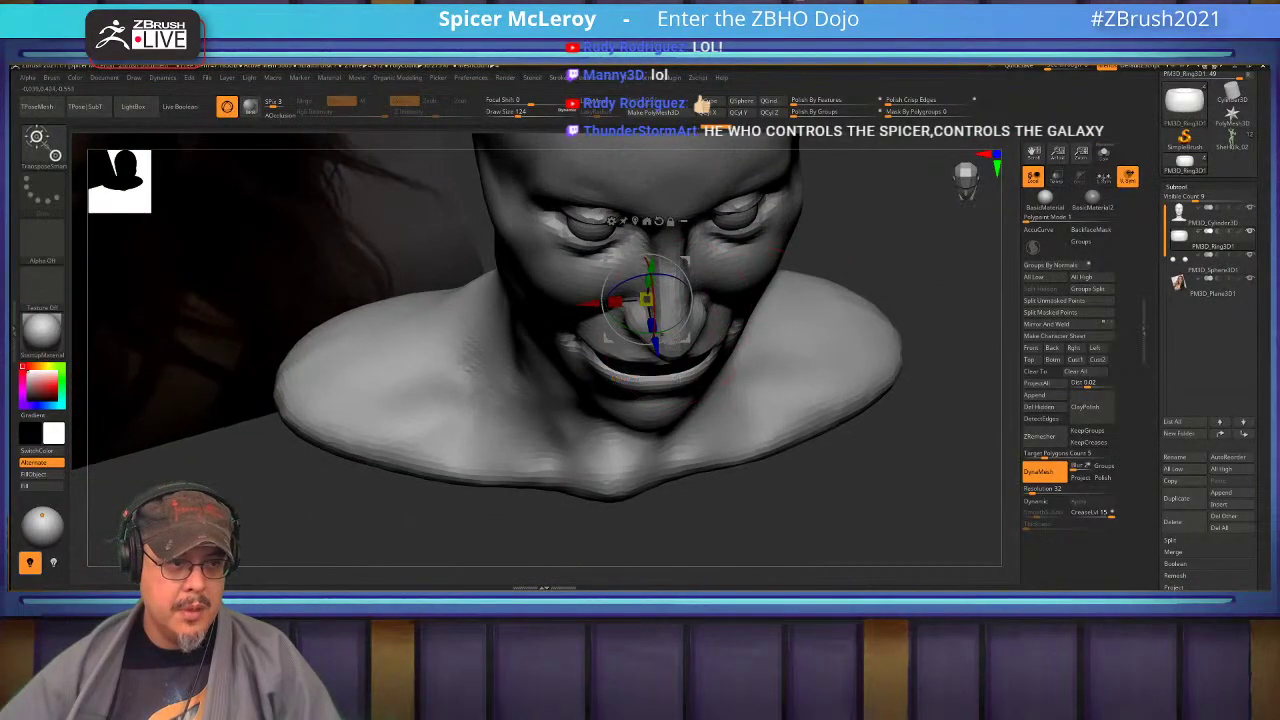
key("q")
mouse_move(860, 480)
left_mouse_down()
mouse_move(880, 400)
mouse_move(840, 340)
mouse_move(856, 374)
mouse_move(670, 372)
mouse_move(860, 378)
mouse_move(930, 400)
mouse_move(922, 344)
mouse_move(940, 336)
mouse_move(930, 390)
left_mouse_up()
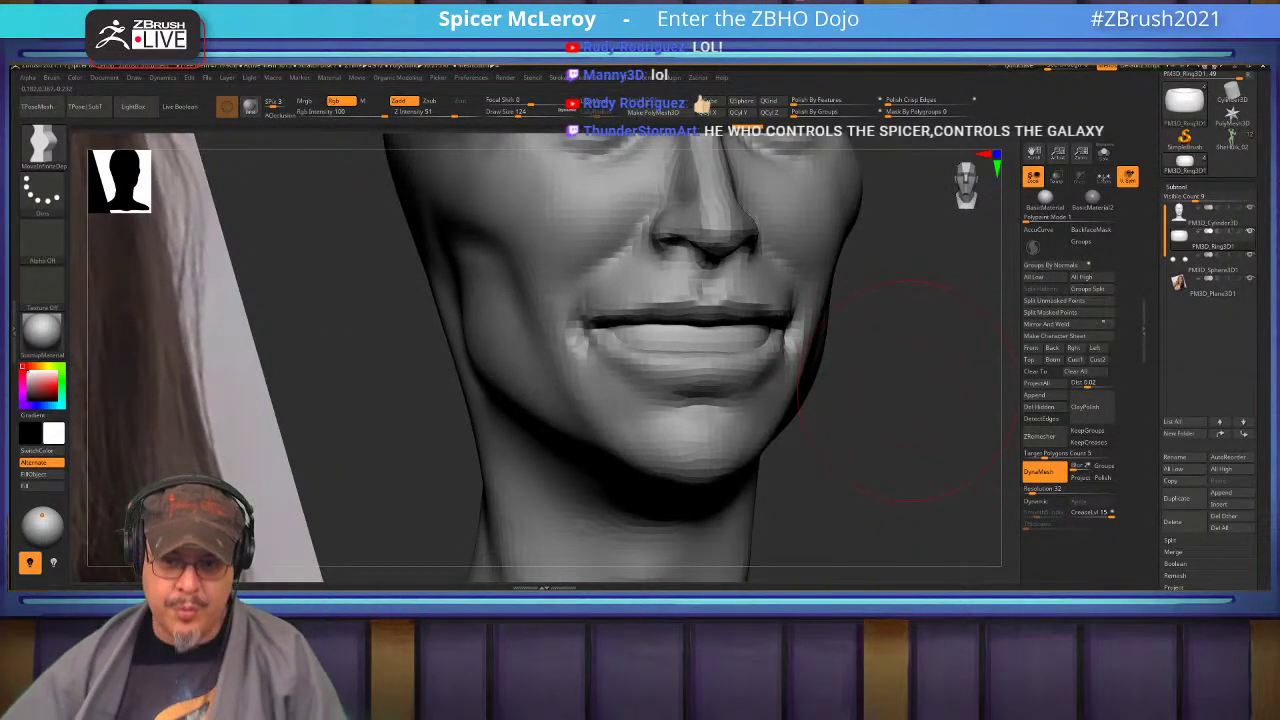
left_click_drag(930, 390, 900, 430)
Activate the head, then adjust the cheek beside the mouth with the Move brush at draw size 68 and smooth it.
mouse_move(720, 290)
left_mouse_down()
mouse_move(645, 357)
mouse_move(675, 345)
mouse_move(650, 335)
left_mouse_up()
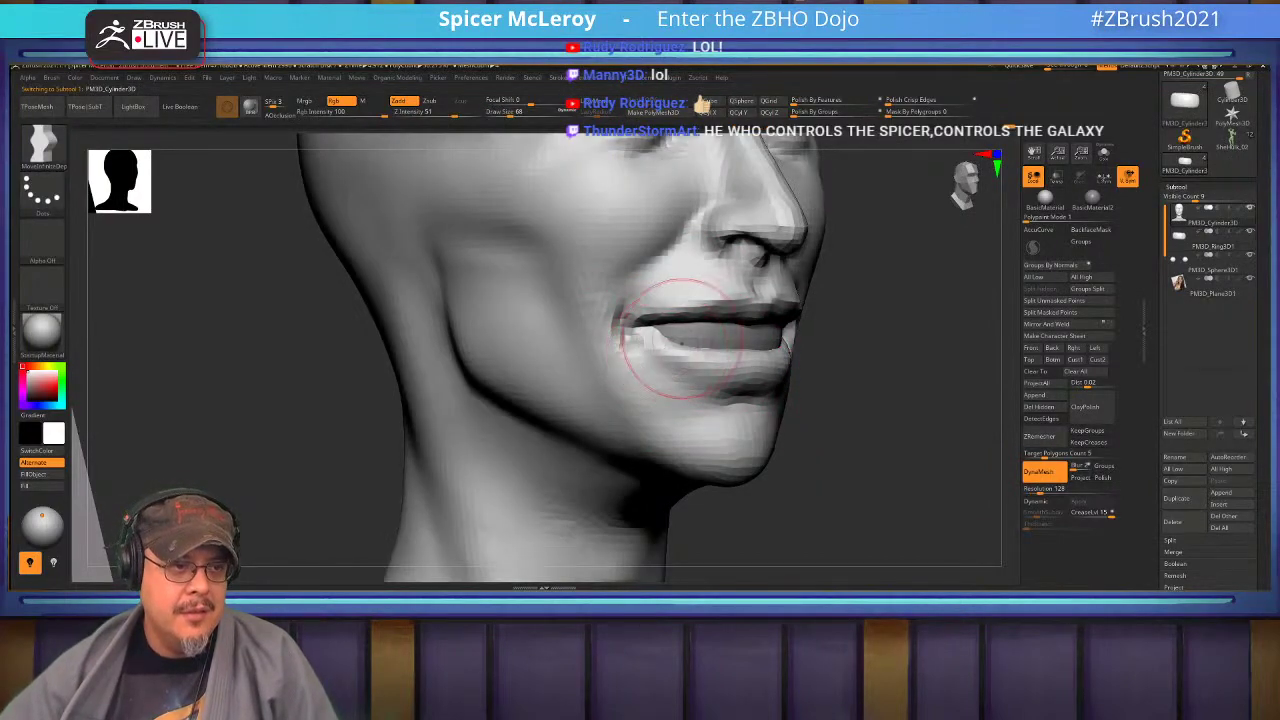
key("b")
key("d")
key("s")
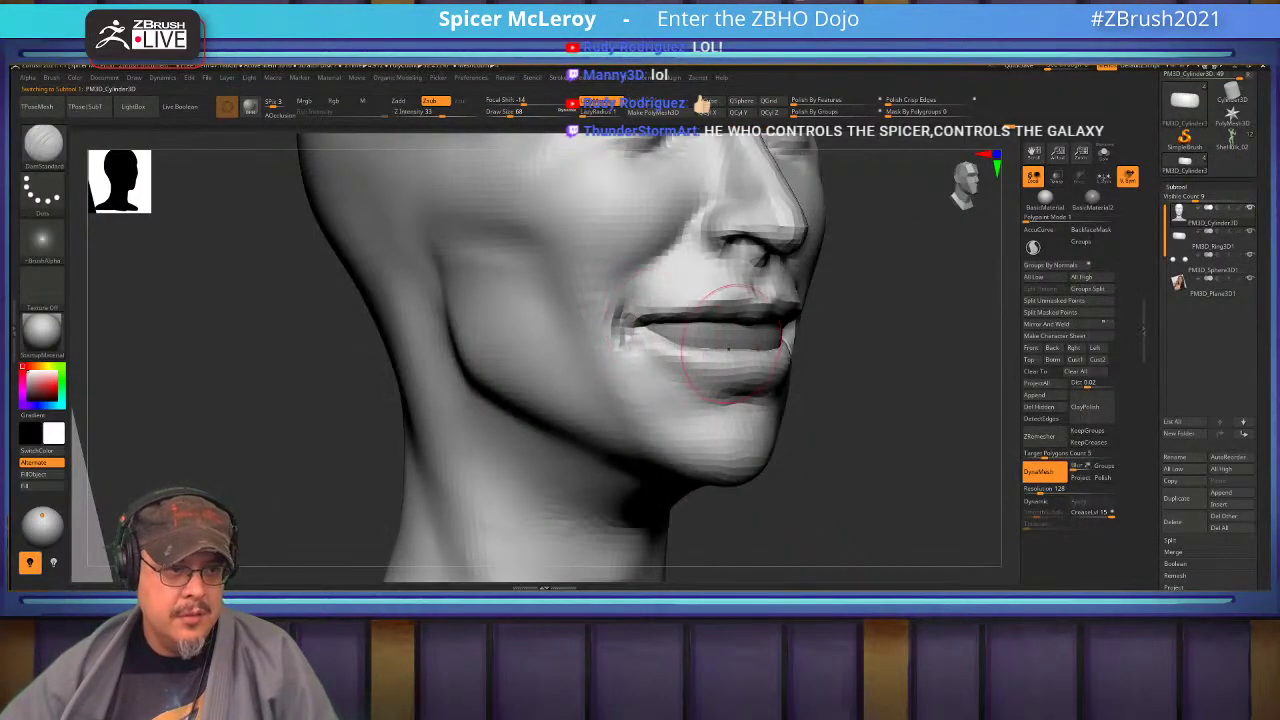
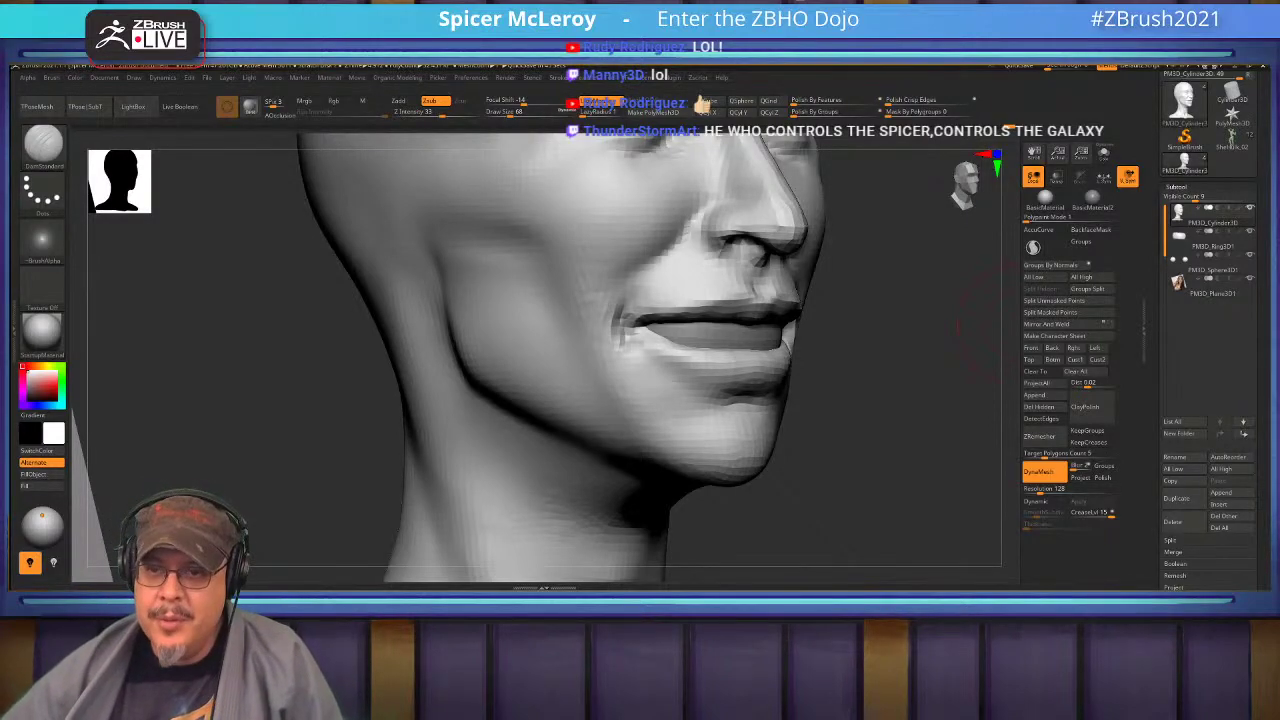
key("f")
mouse_move(858, 305)
left_mouse_down()
mouse_move(800, 308)
mouse_move(790, 455)
mouse_move(858, 325)
mouse_move(640, 330)
mouse_move(780, 337)
left_mouse_up()
key("b")
key("m")
key("v")
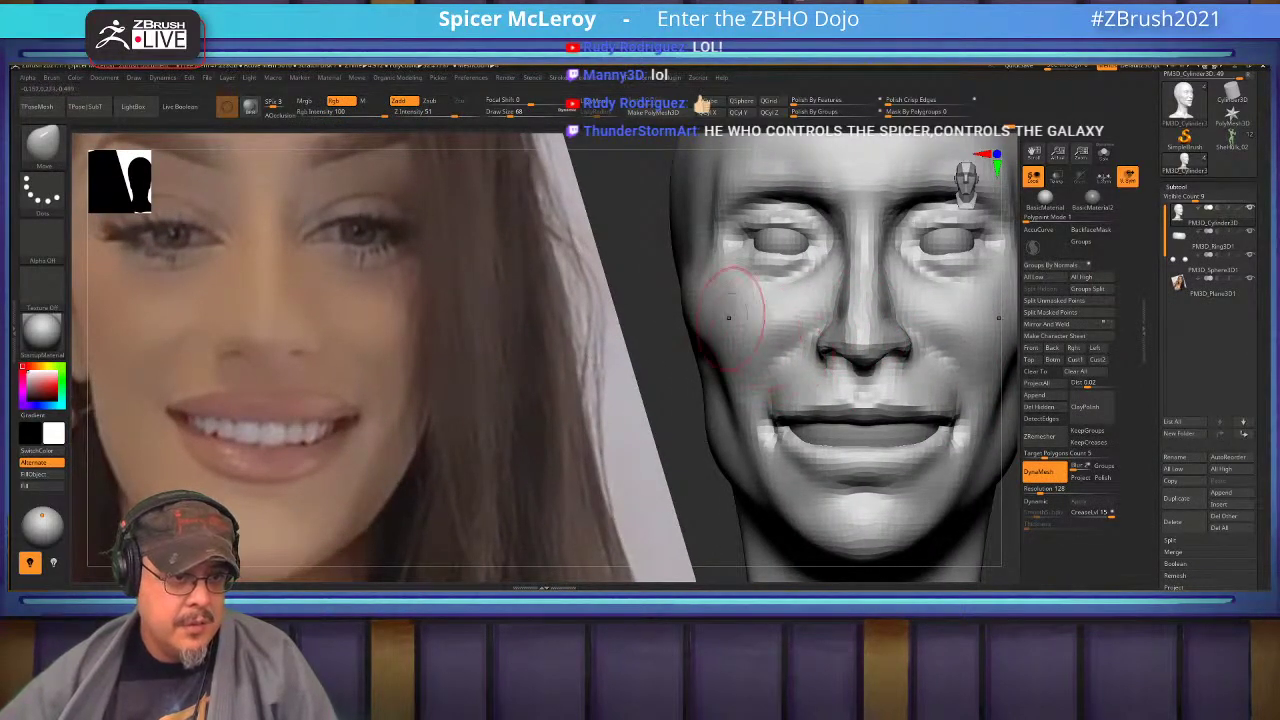
left_click_drag(655, 295, 773, 282)
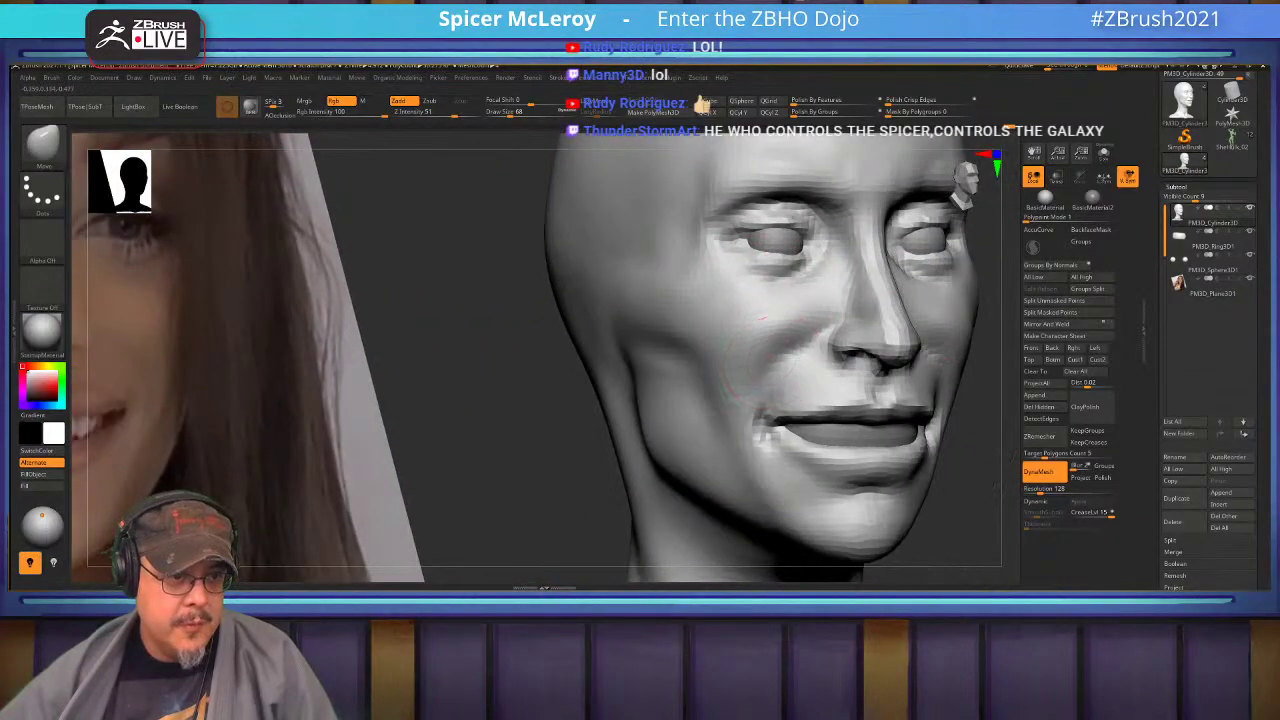
key("ctrl")
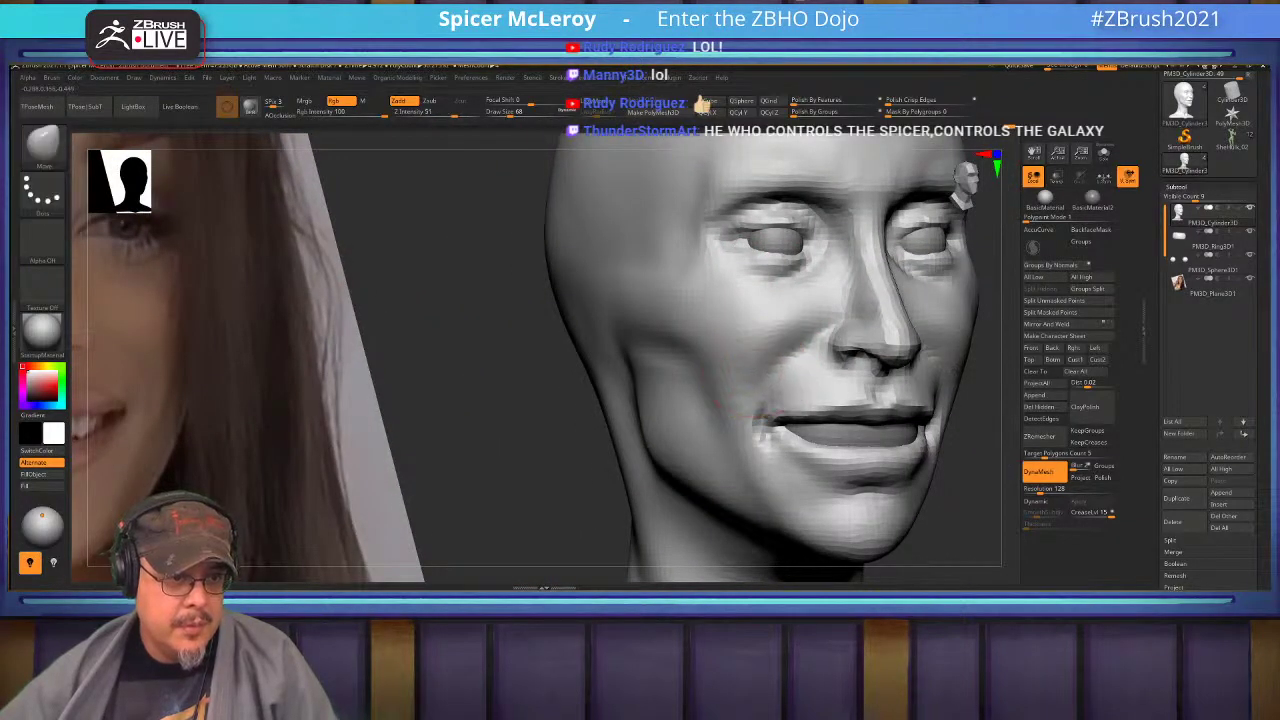
key("shift")
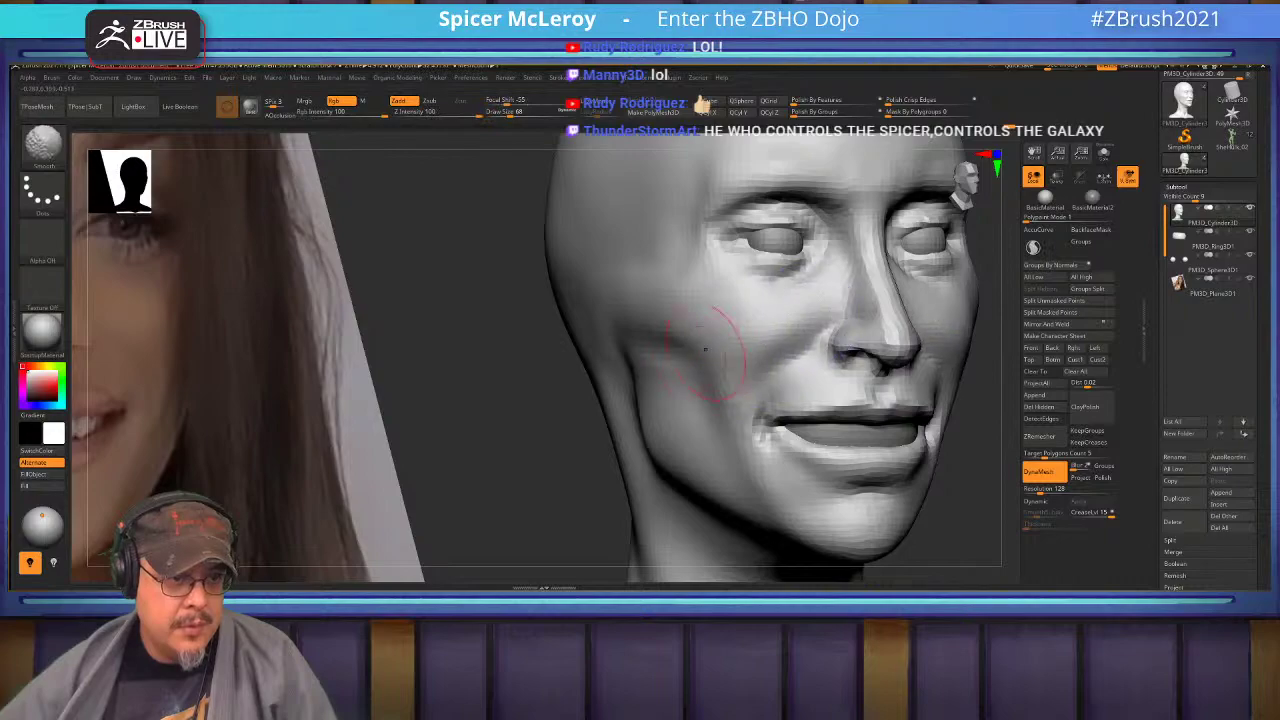
right_click_drag(705, 349, 610, 335)
Smooth and reshape the outer eye area from above, reducing the Move brush's draw size to 44.
right_click_drag(820, 266, 820, 366)
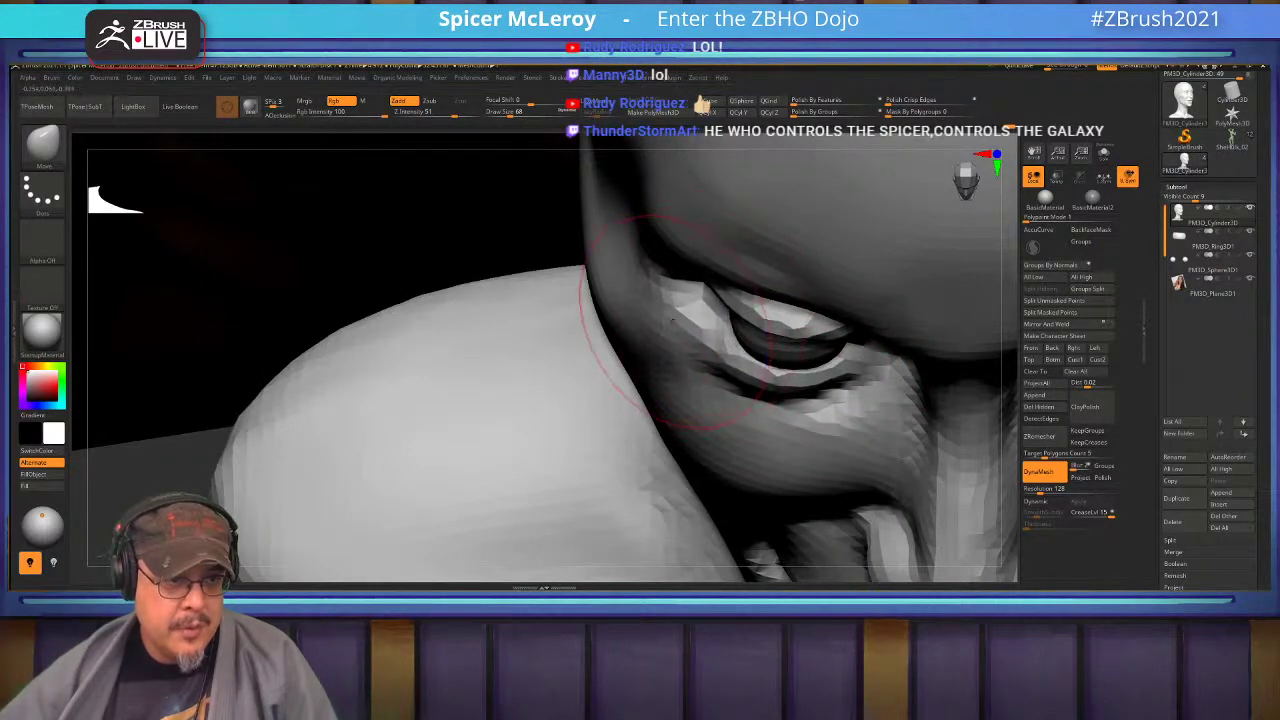
left_click_drag(673, 321, 677, 344, "shift")
key("bracketleft")
key("bracketleft")
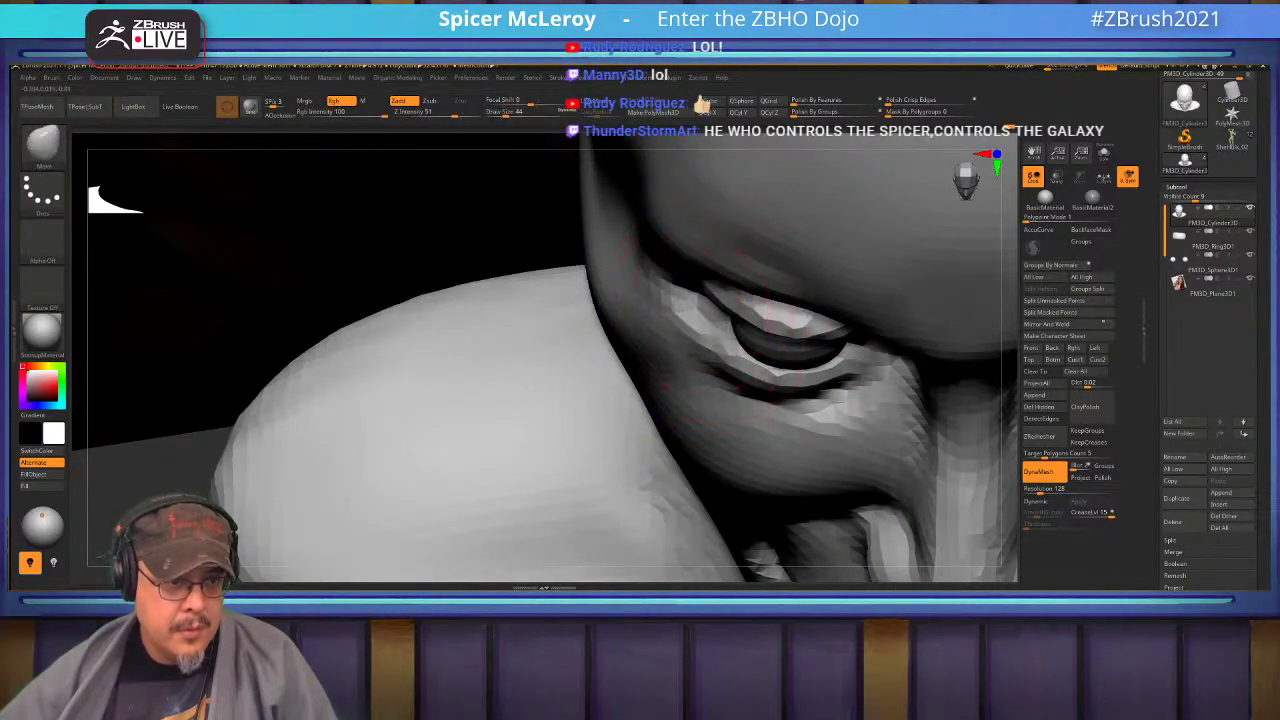
right_click_drag(722, 346, 669, 367)
Carve the eyelid creases and the outer eye corner with DamStandard, checking them from several angles.
key("b")
key("d")
key("s")
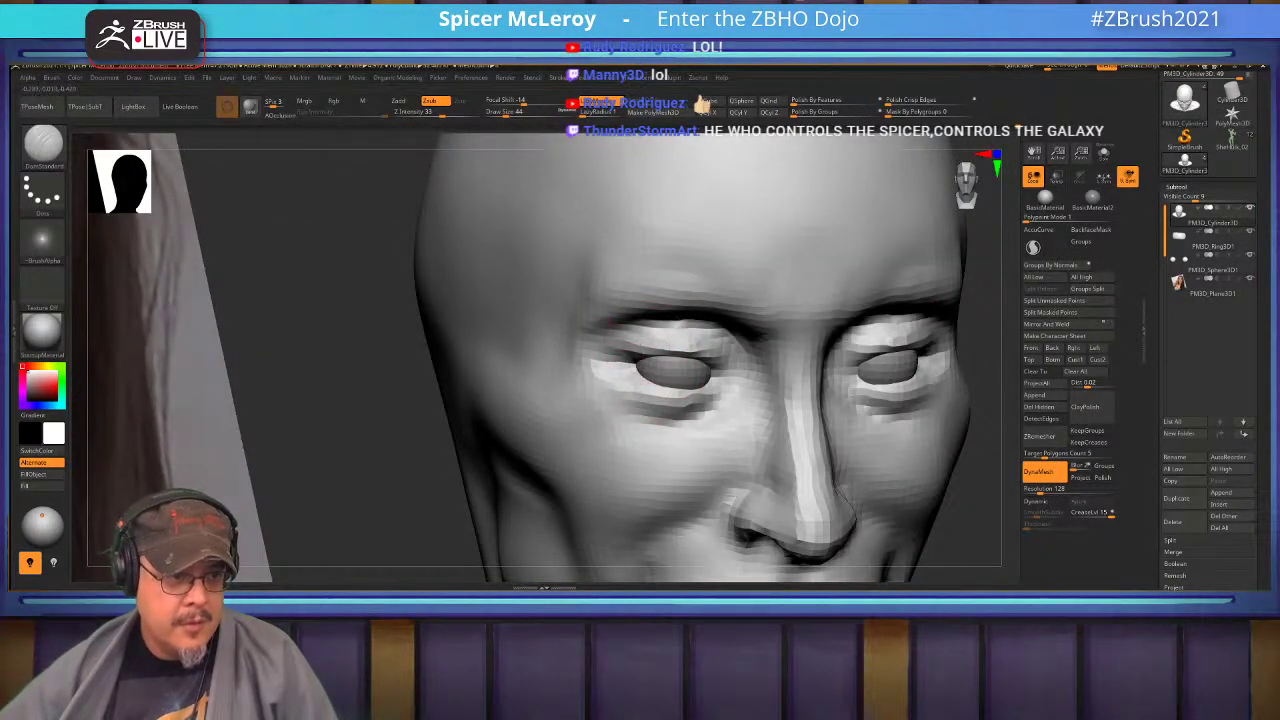
mouse_move(672, 372)
right_mouse_down()
mouse_move(640, 365)
mouse_move(640, 381)
right_mouse_up()
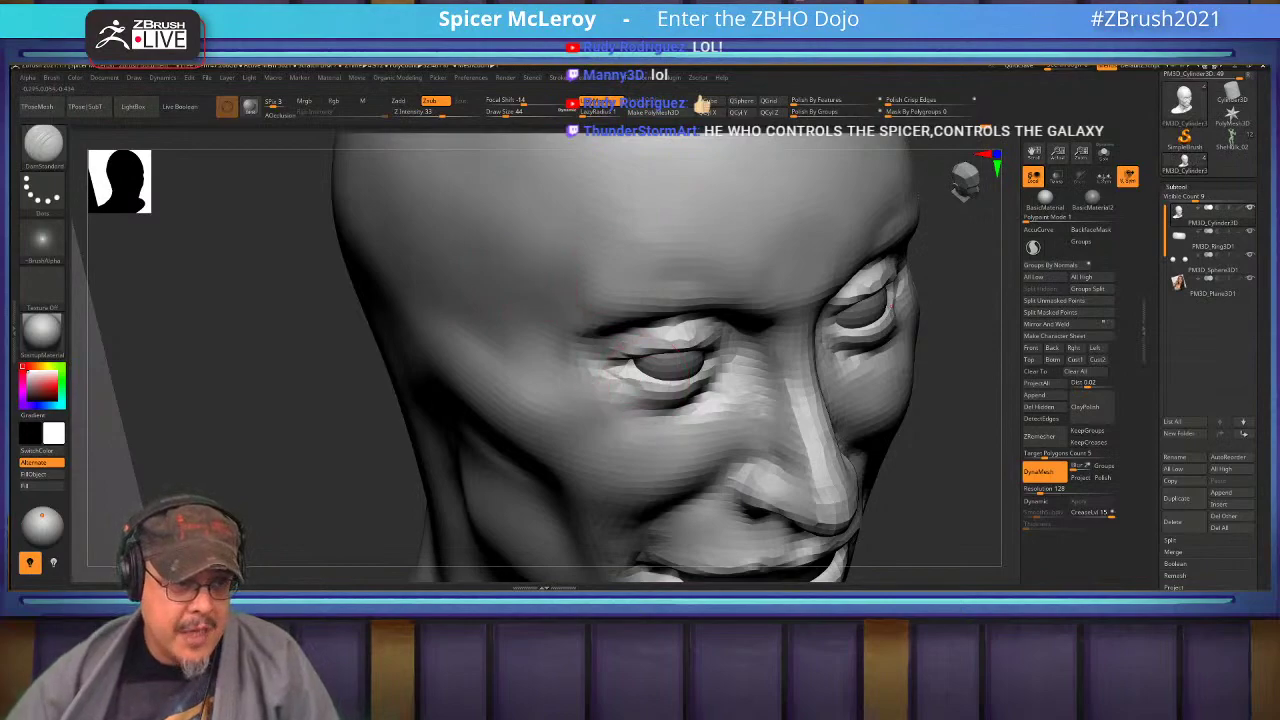
mouse_move(615, 385)
right_mouse_down()
mouse_move(673, 355)
mouse_move(745, 366)
right_mouse_up()
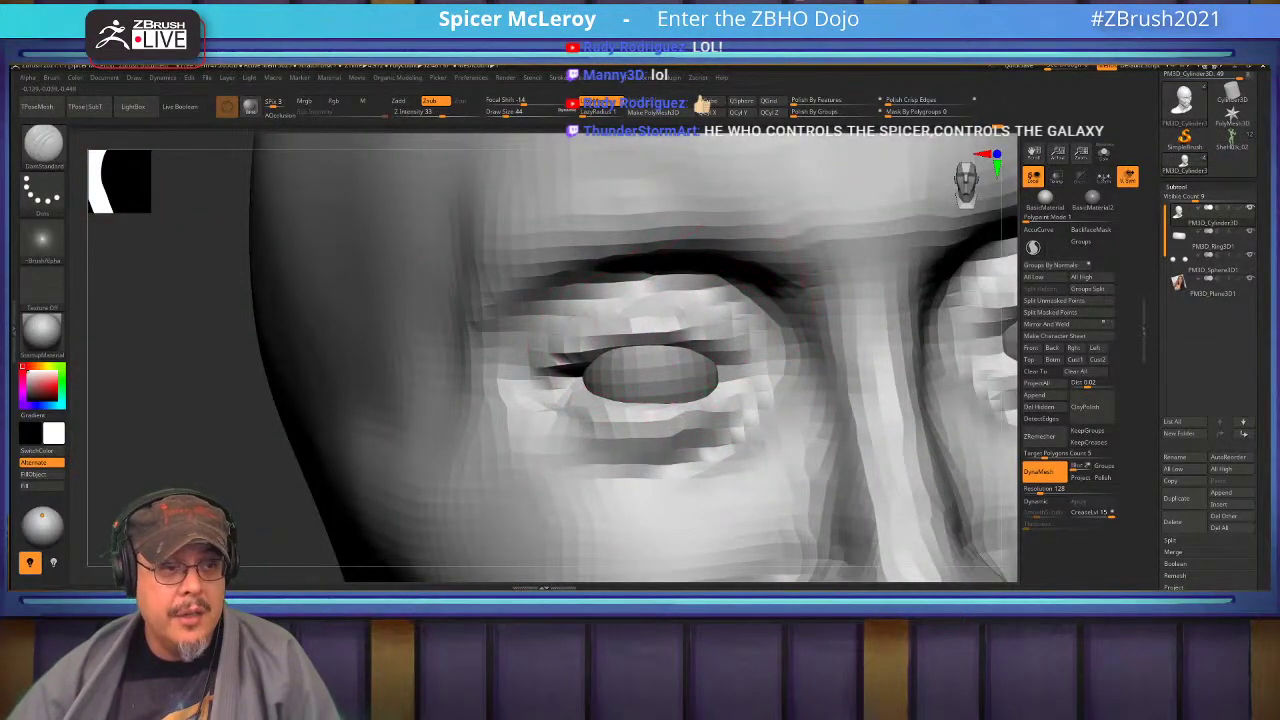
mouse_move(785, 296)
left_mouse_down()
mouse_move(664, 276)
mouse_move(512, 322)
left_mouse_up()
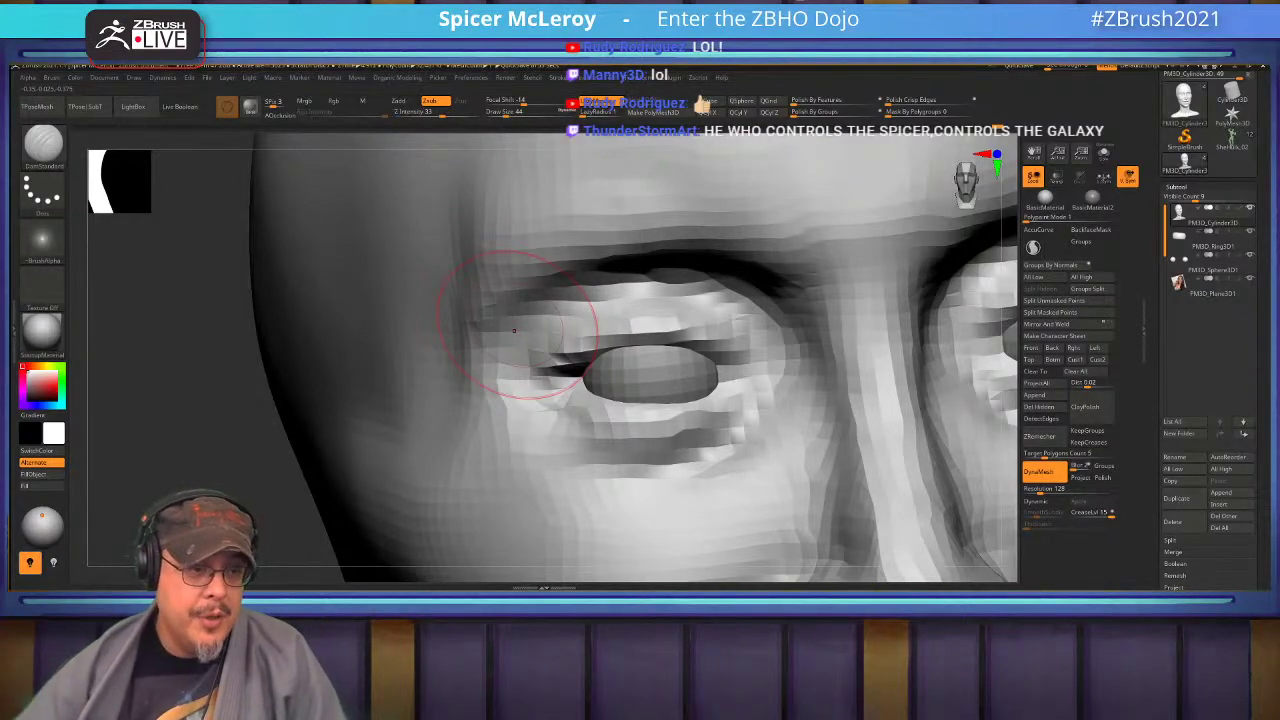
Build up the lower eyelid and the area beneath the eye with ClayBuildup at draw size 41.
mouse_move(630, 425)
right_mouse_down()
mouse_move(640, 488)
mouse_move(727, 386)
mouse_move(709, 400)
right_mouse_up()
key("b")
key("c")
key("b")
key("s")
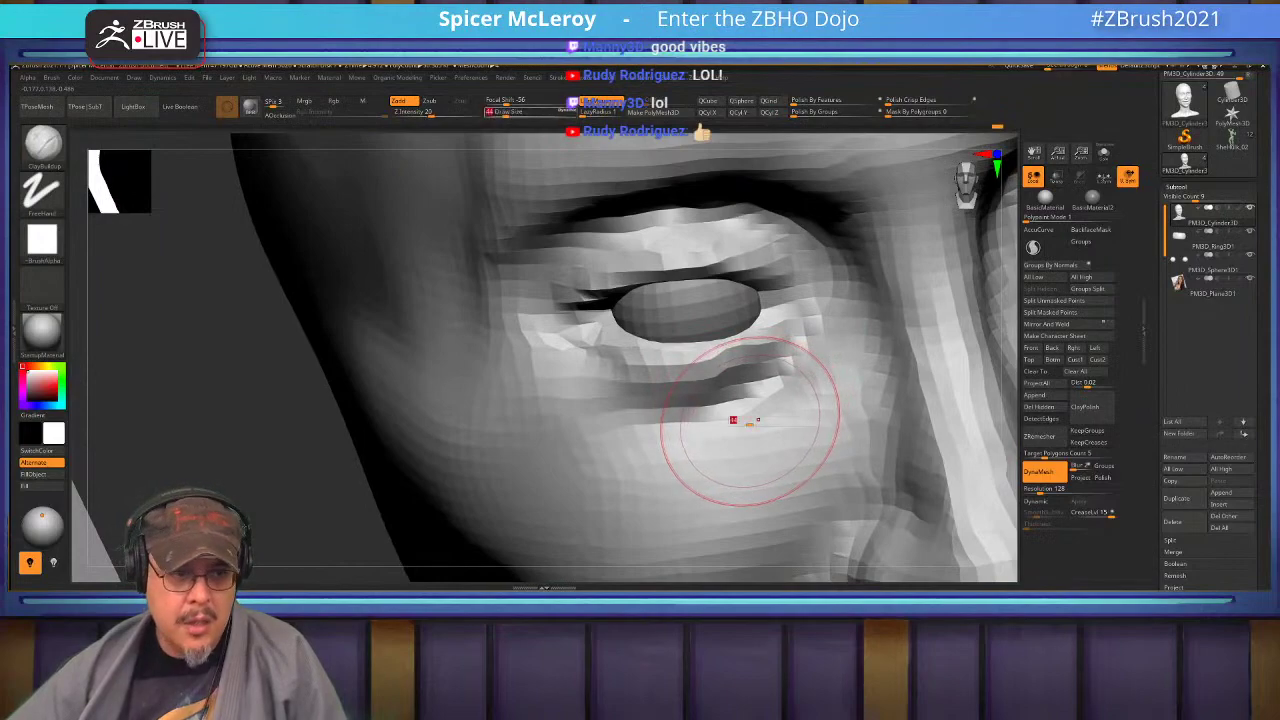
left_click_drag(751, 421, 747, 429)
left_click_drag(757, 373, 747, 400)
mouse_move(782, 348)
left_mouse_down()
mouse_move(734, 391)
mouse_move(602, 406)
mouse_move(560, 388)
mouse_move(535, 348)
left_mouse_up()
left_click_drag(700, 402, 600, 408)
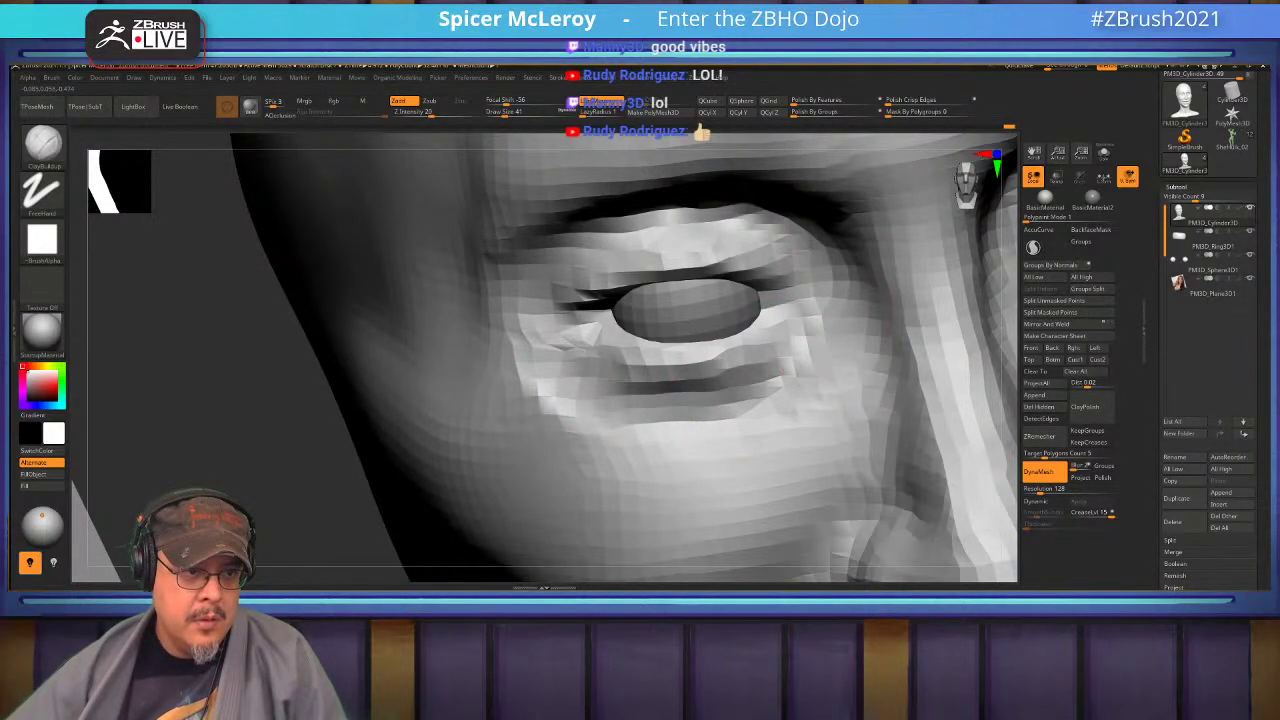
Add more clay around the eye socket, from the inner corner under the eye to the outer corner.
mouse_move(826, 338)
left_mouse_down()
mouse_move(757, 399)
mouse_move(625, 415)
mouse_move(548, 365)
left_mouse_up()
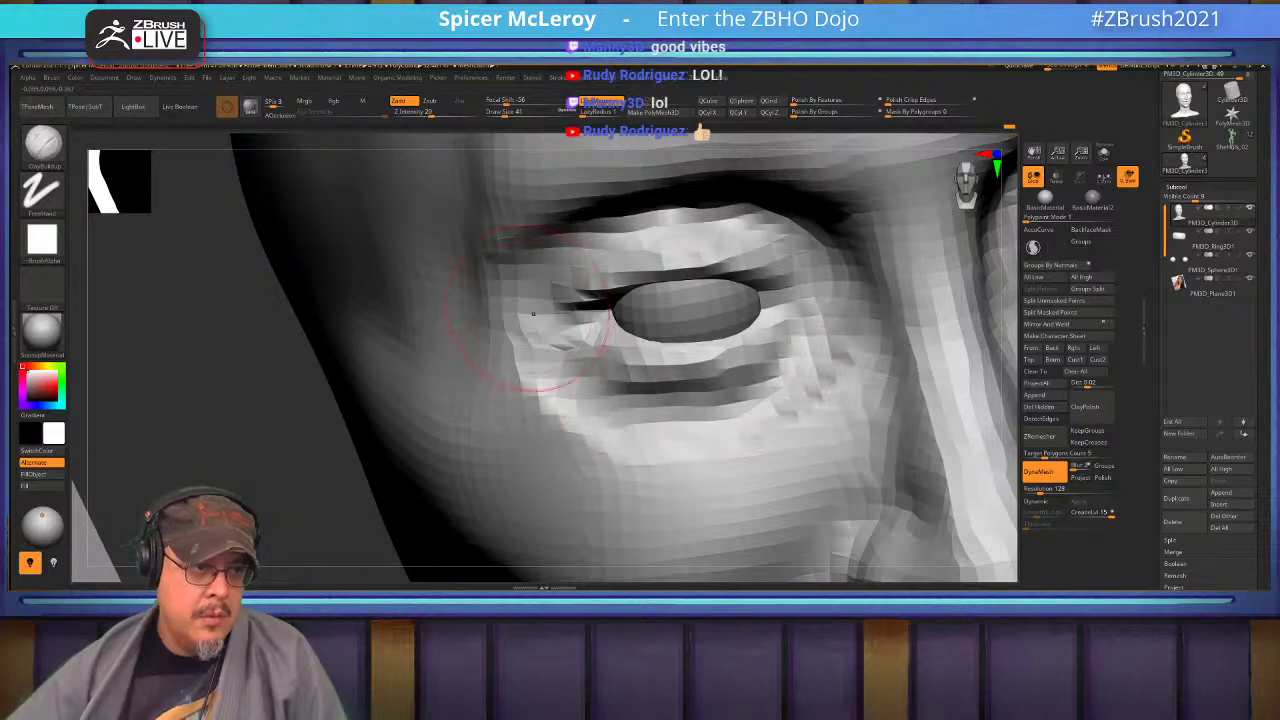
left_click_drag(533, 313, 512, 366)
left_click_drag(594, 391, 545, 385)
right_click_drag(545, 385, 560, 300, "ctrl")
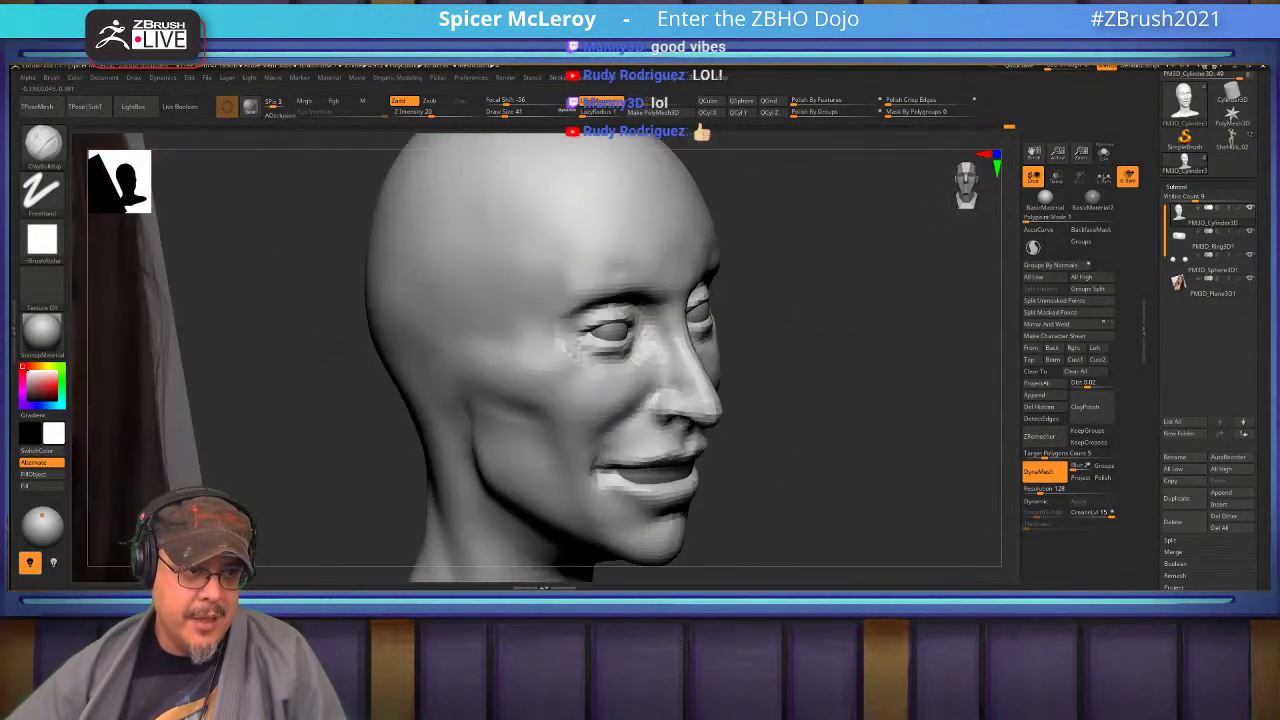
Add volume to the upper cheeks with ClayBuildup, enlarging its draw size to 83, and smooth them toward the outer eyes.
right_click_drag(700, 310, 638, 406)
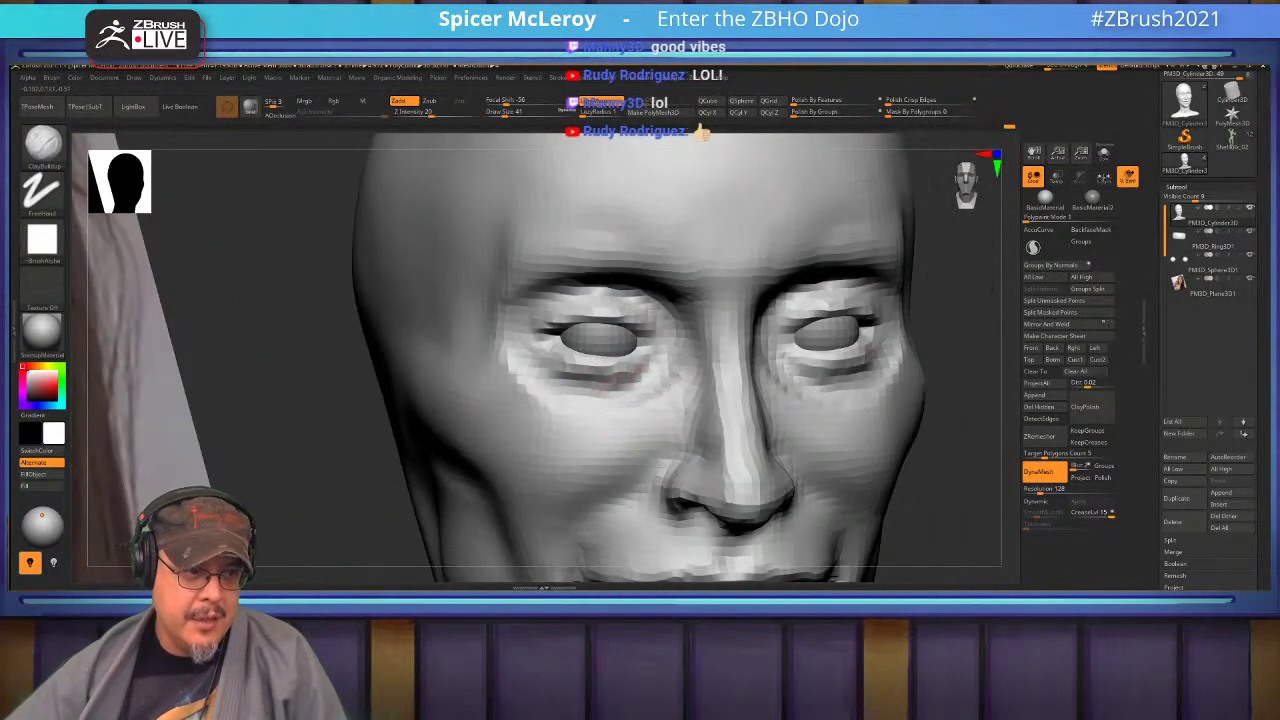
left_click_drag(620, 392, 572, 404)
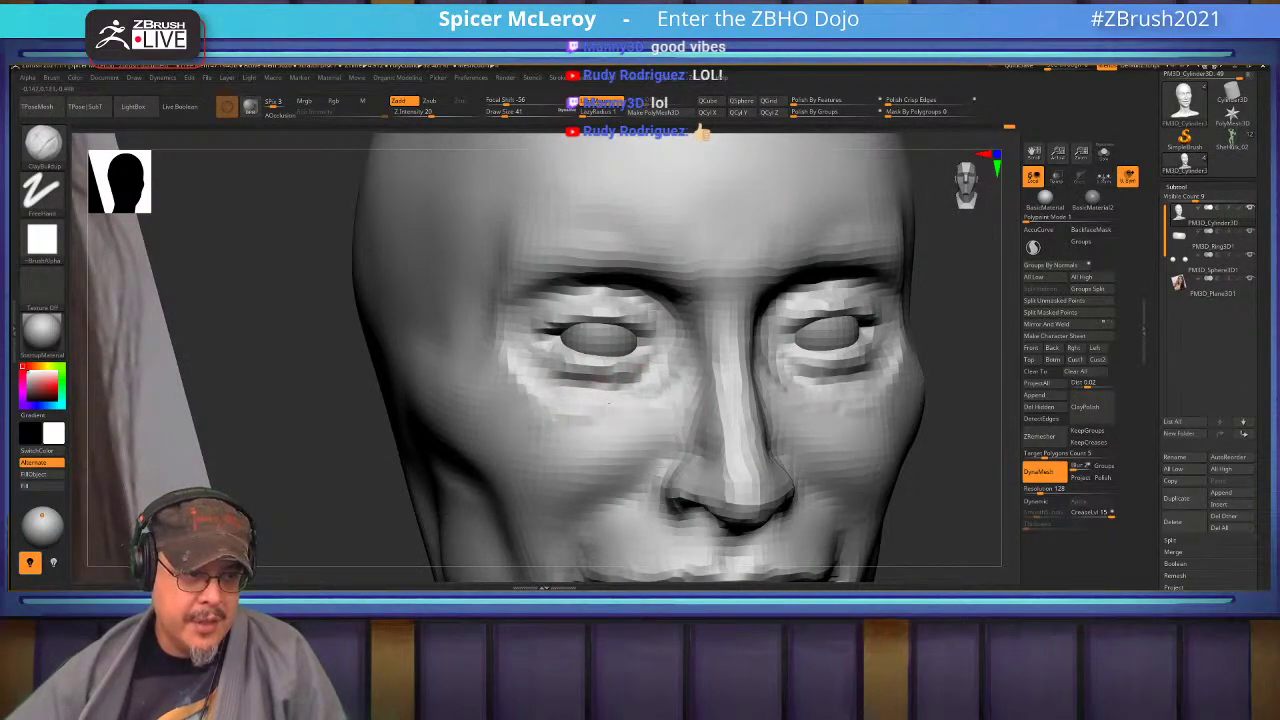
key("s")
left_click_drag(580, 438, 591, 438)
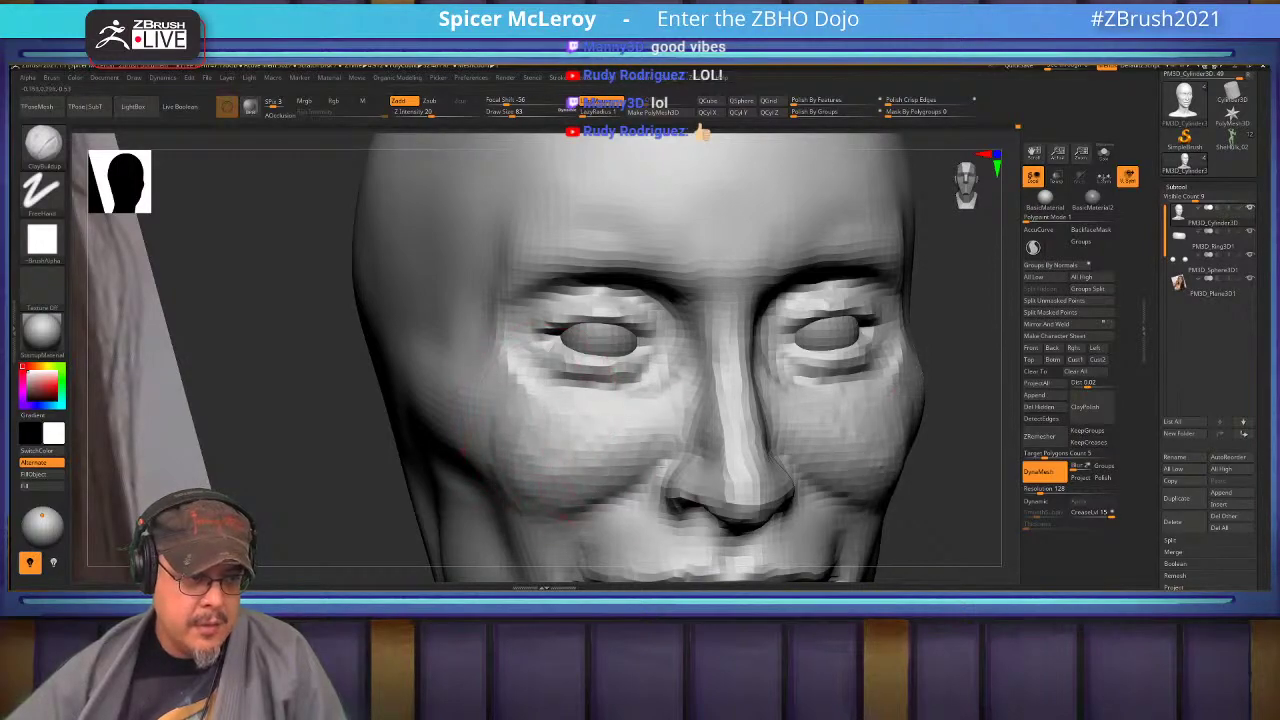
mouse_move(560, 445)
left_mouse_down("shift")
mouse_move(557, 485)
mouse_move(526, 374)
left_mouse_up("shift")
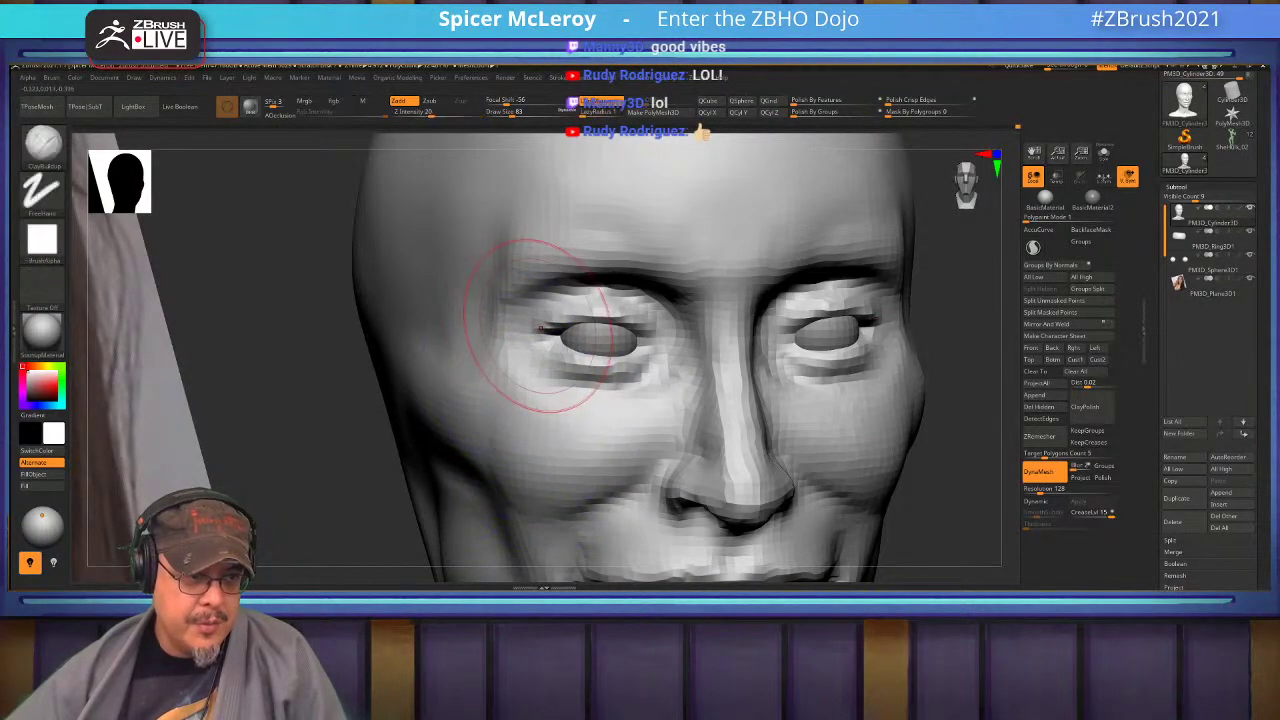
mouse_move(540, 328)
right_mouse_down()
mouse_move(560, 470)
mouse_move(530, 480)
mouse_move(474, 389)
mouse_move(468, 195)
mouse_move(478, 440)
mouse_move(609, 429)
mouse_move(608, 322)
mouse_move(655, 305)
mouse_move(625, 480)
mouse_move(600, 440)
mouse_move(623, 374)
mouse_move(584, 405)
right_mouse_up()
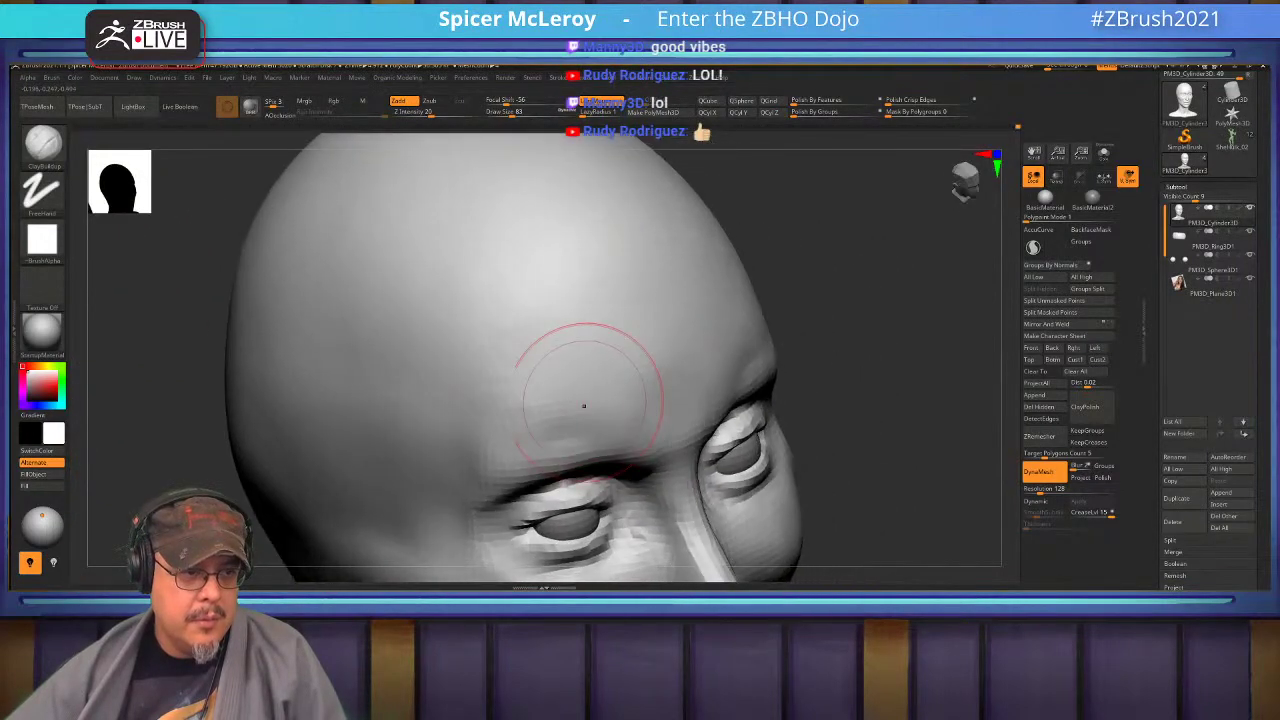
Build up the brow, forehead and temple with ClayBuildup at draw size 83 and smooth the strokes into the skull.
left_click_drag(545, 412, 640, 388)
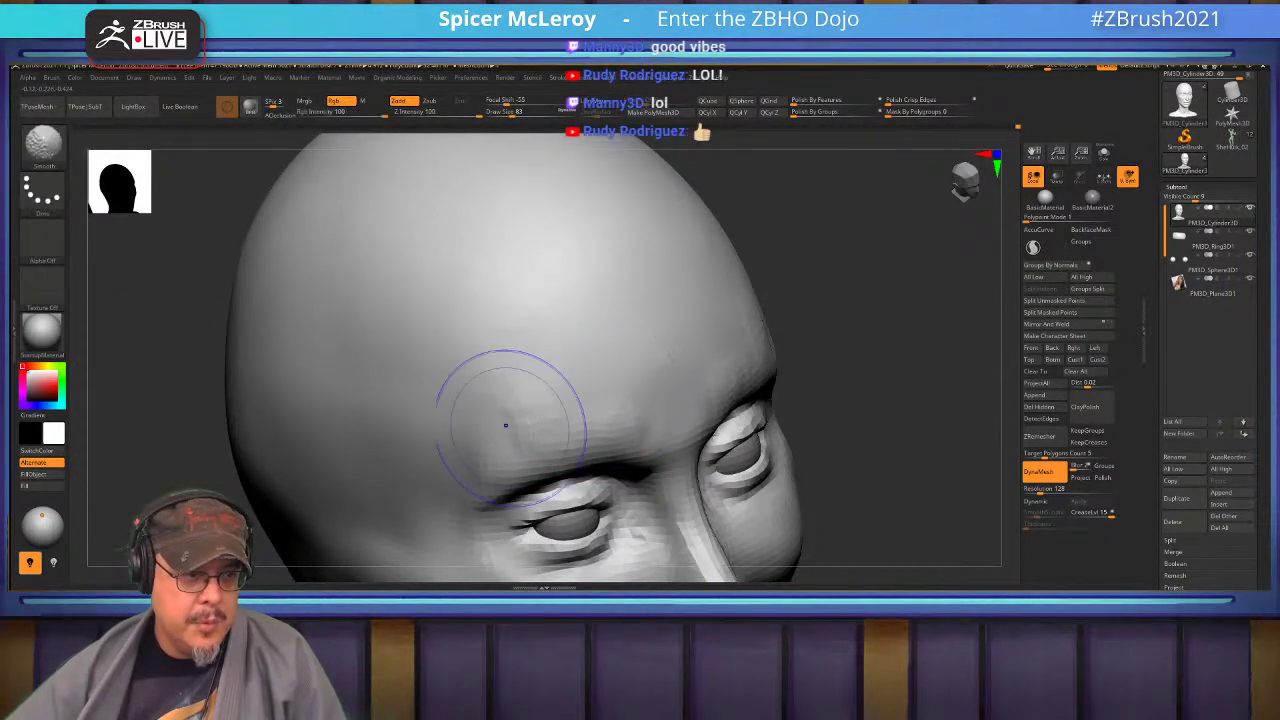
mouse_move(508, 423)
left_mouse_down("shift")
mouse_move(585, 395)
mouse_move(560, 370)
left_mouse_up("shift")
mouse_move(532, 262)
left_mouse_down()
mouse_move(600, 305)
mouse_move(570, 330)
left_mouse_up()
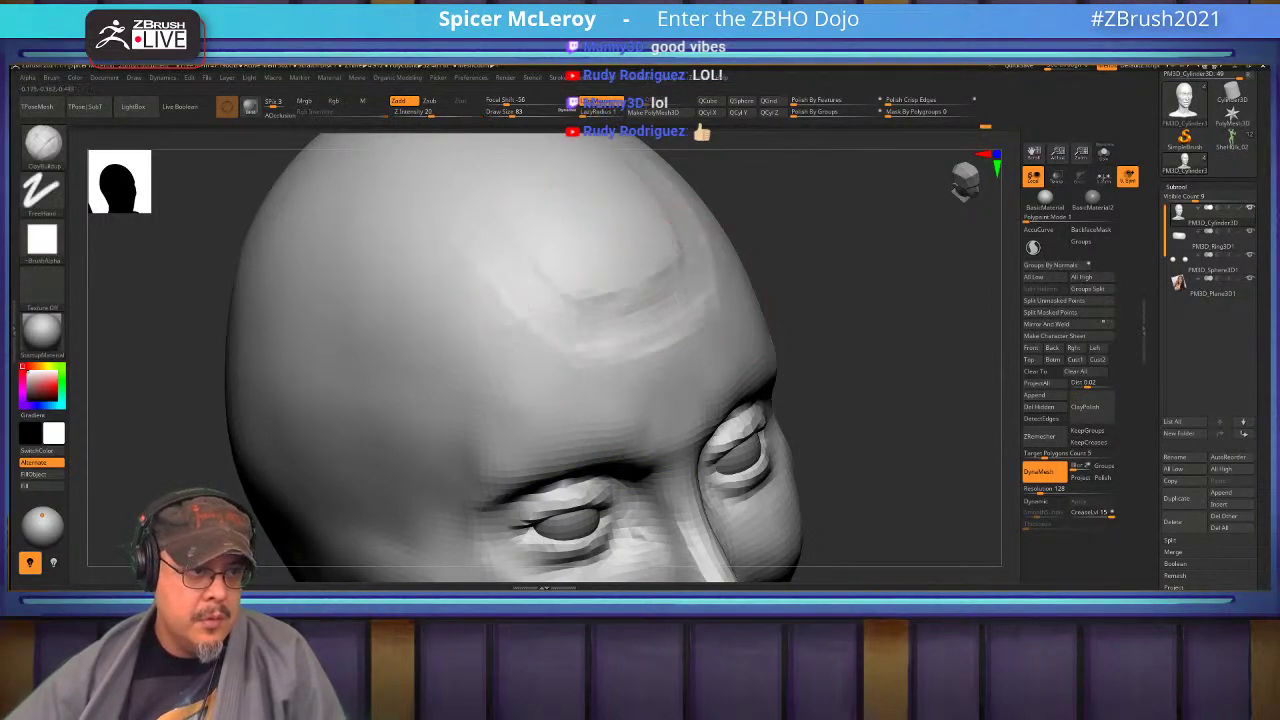
left_click_drag(690, 285, 590, 335, "shift")
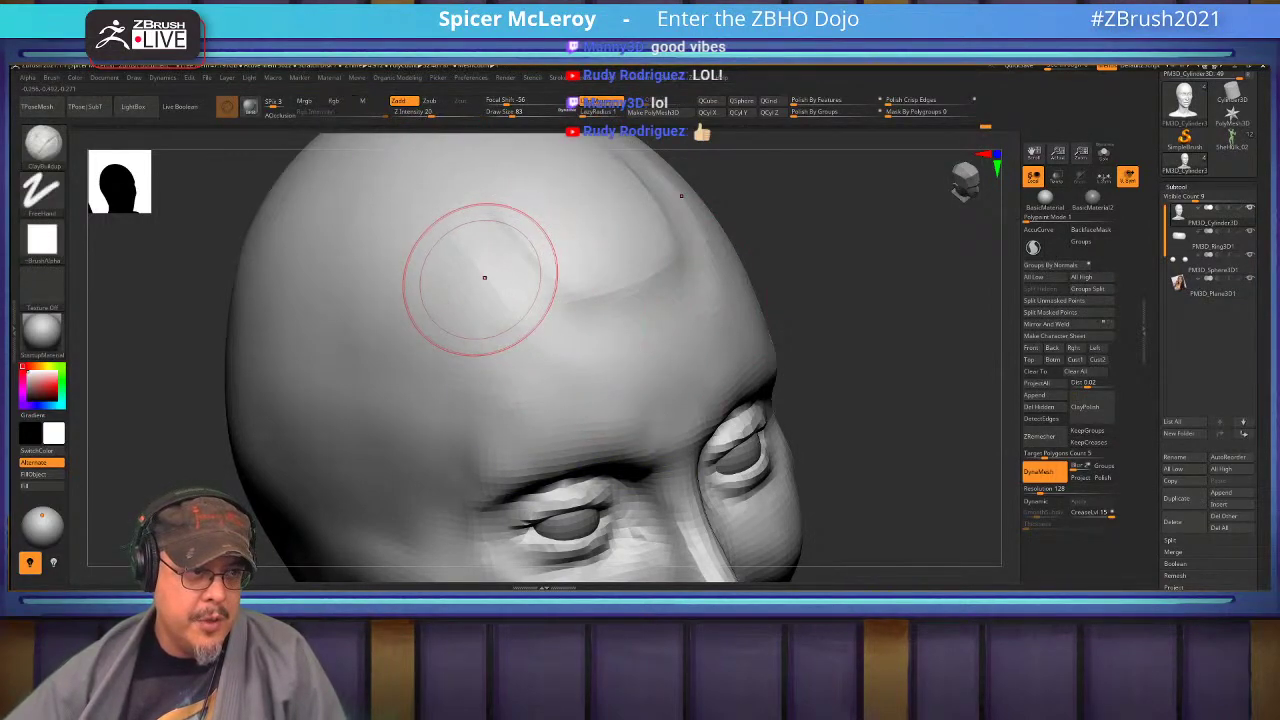
mouse_move(483, 278)
left_mouse_down()
mouse_move(466, 252)
mouse_move(297, 238)
left_mouse_up()
mouse_move(424, 310)
left_mouse_down()
mouse_move(449, 420)
mouse_move(474, 436)
left_mouse_up()
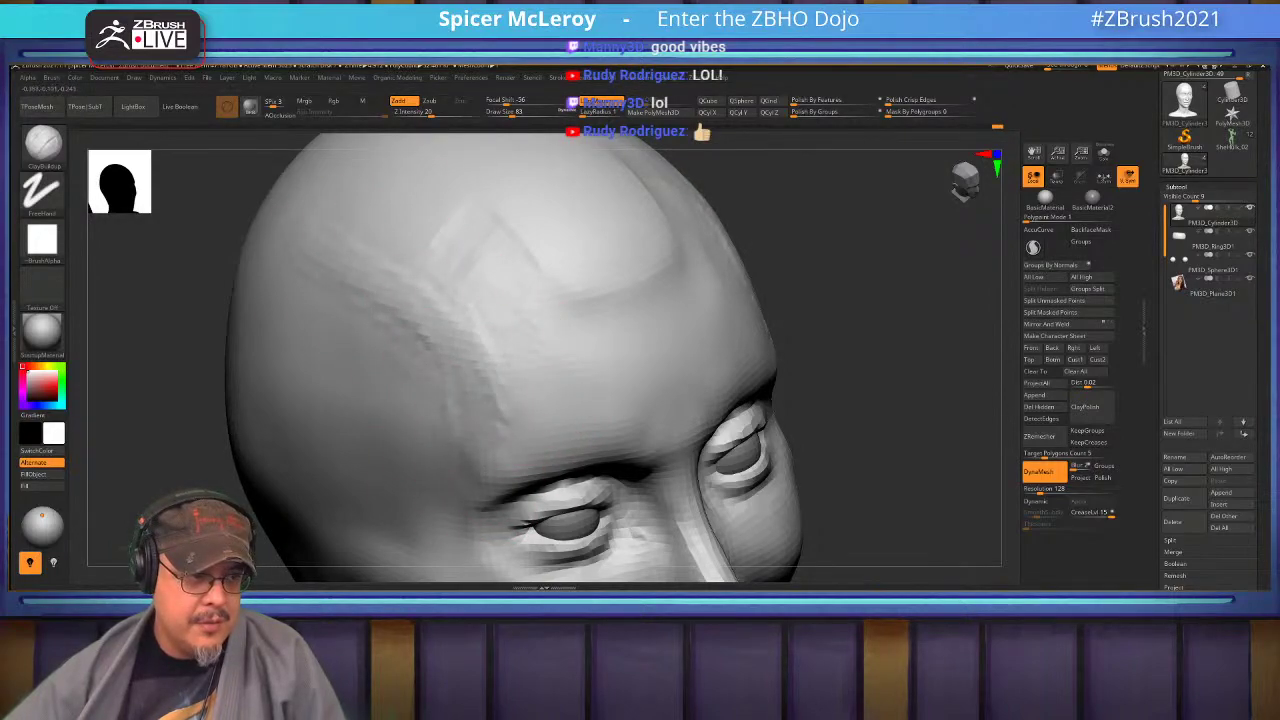
left_click_drag(524, 284, 513, 385, "shift")
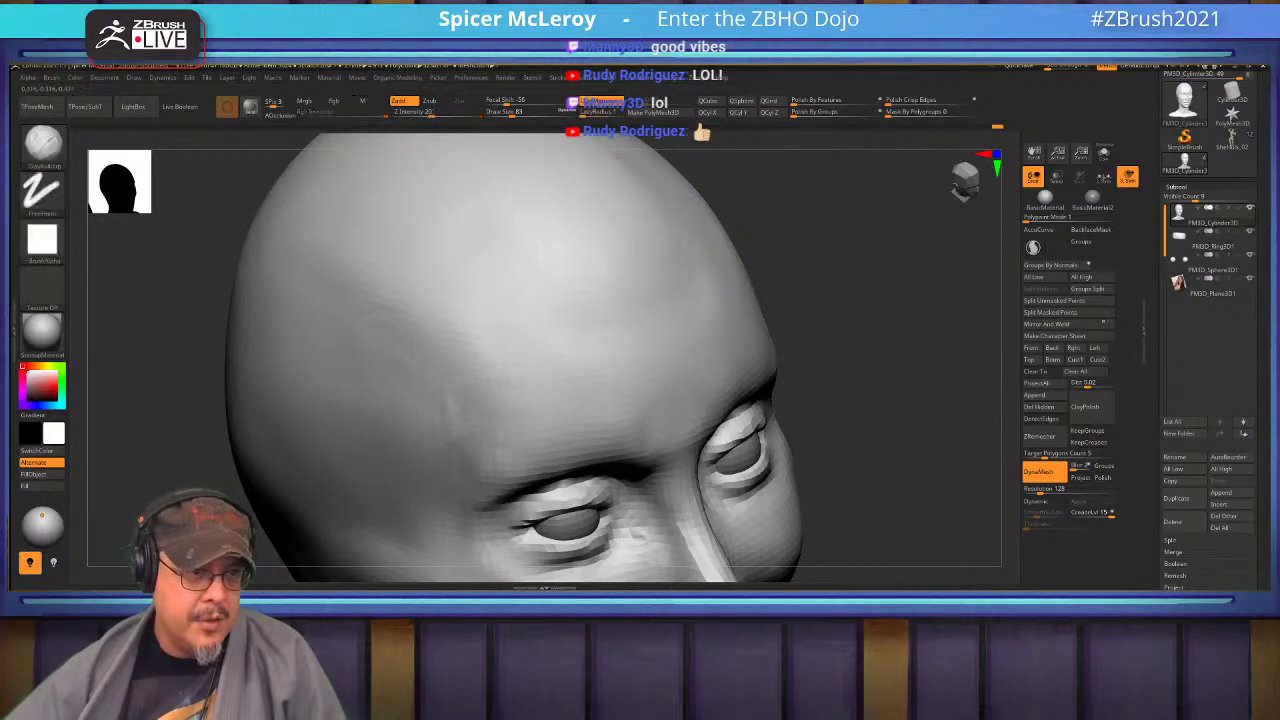
Reduce the ClayBuildup draw size to 37 and refine the nostril openings on the underside of the nose.
right_click_drag(660, 310, 564, 268, "shift")
right_click_drag(698, 338, 700, 240, "ctrl")
mouse_move(820, 322)
right_mouse_down()
mouse_move(680, 345)
mouse_move(862, 400)
mouse_move(895, 328)
mouse_move(862, 425)
mouse_move(887, 432)
mouse_move(872, 520)
mouse_move(800, 395)
mouse_move(726, 349)
right_mouse_up()
key("s")
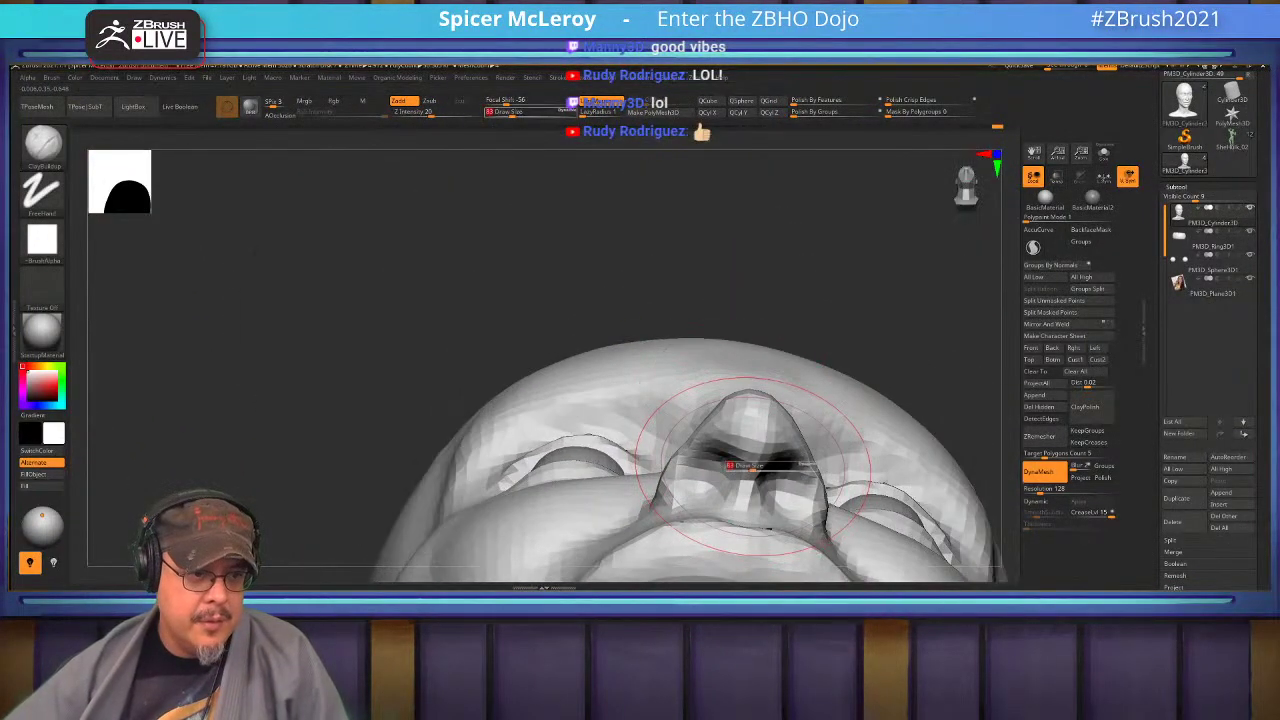
left_click_drag(762, 460, 745, 468)
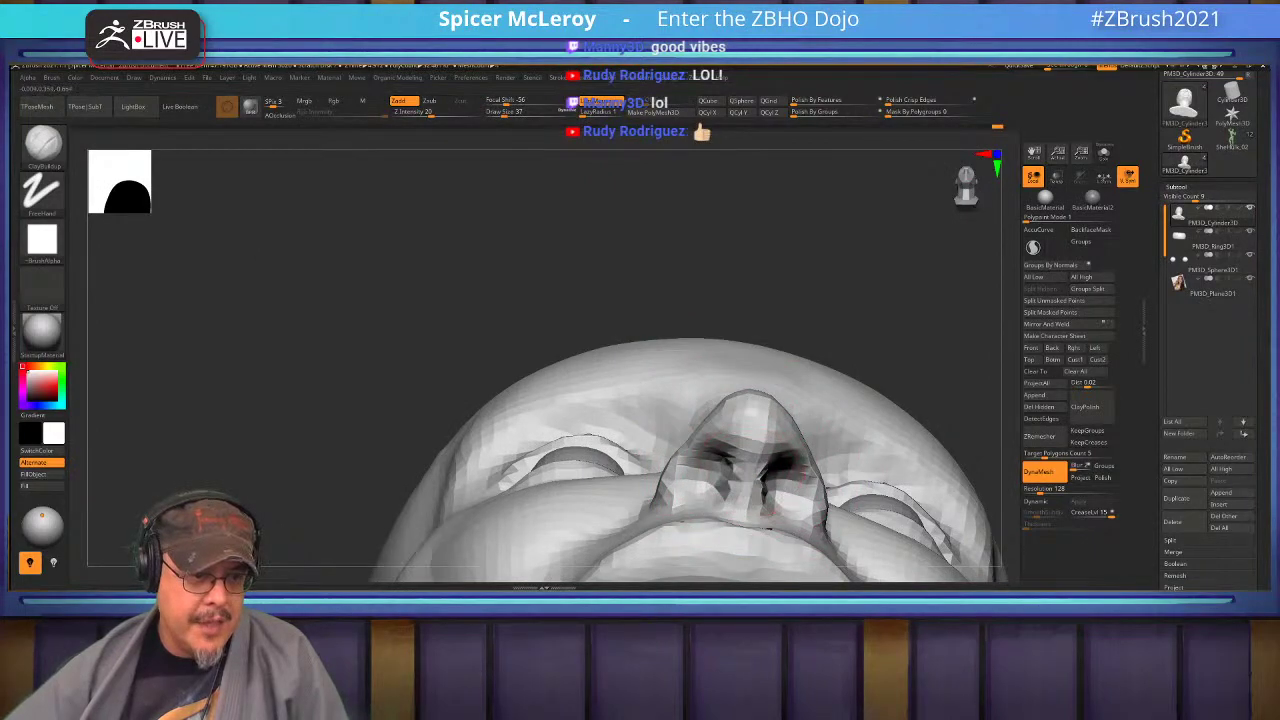
right_click_drag(746, 466, 777, 441)
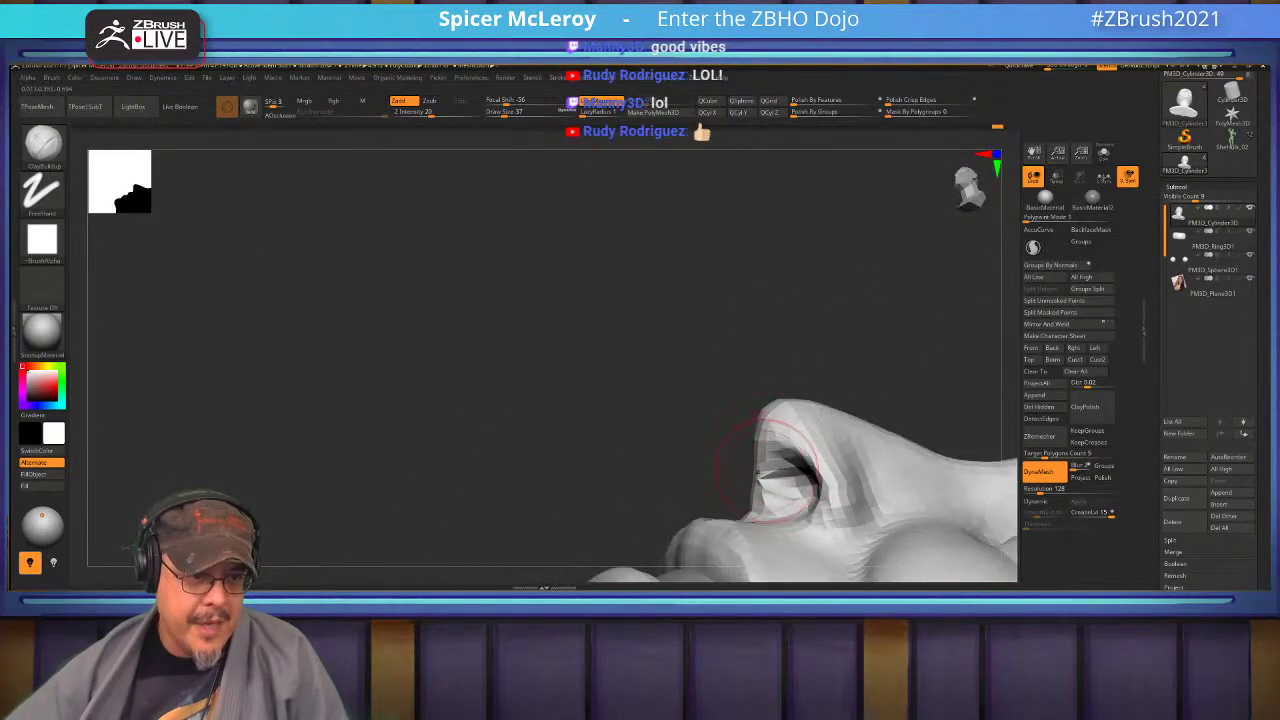
key("ctrl")
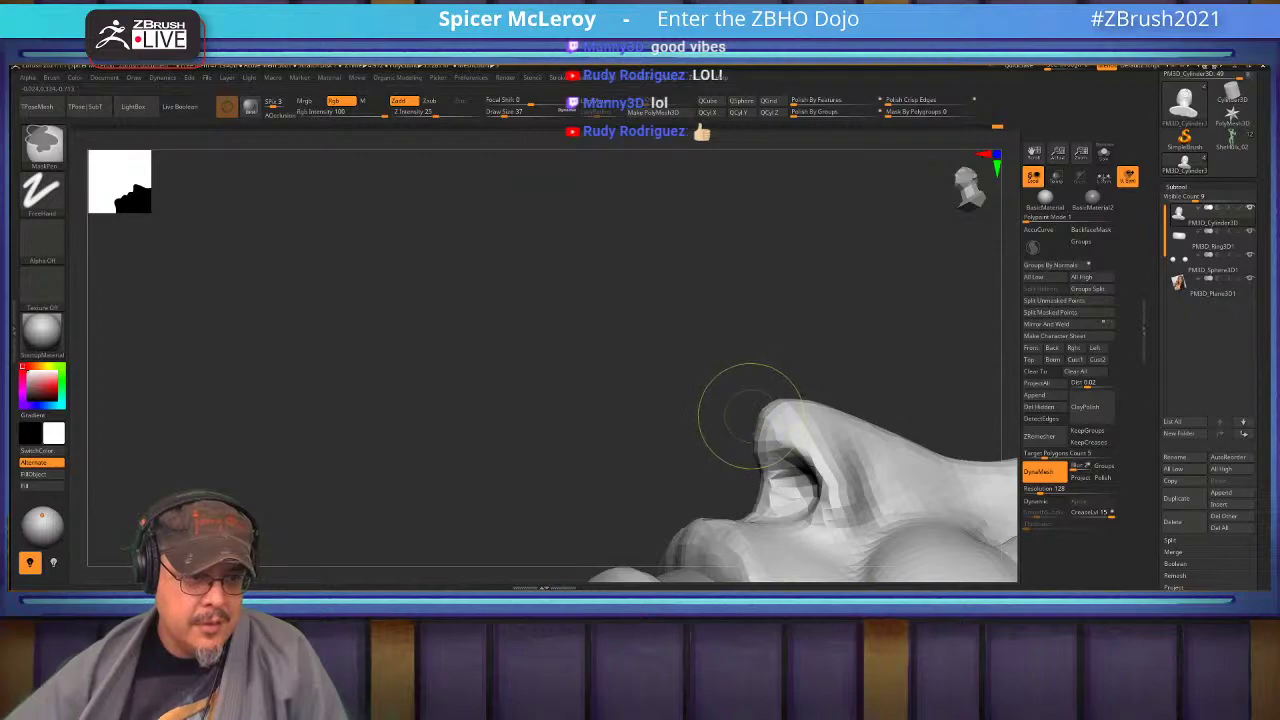
key("ctrl+shift")
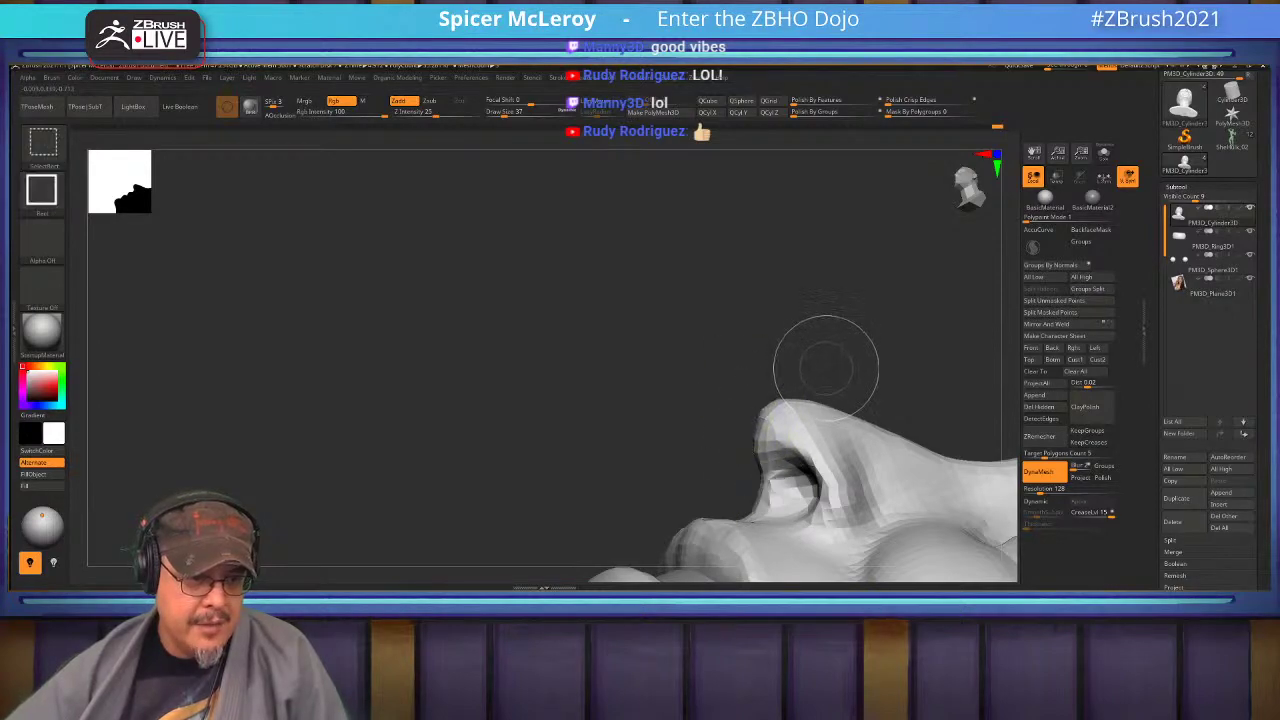
right_click_drag(860, 366, 900, 385)
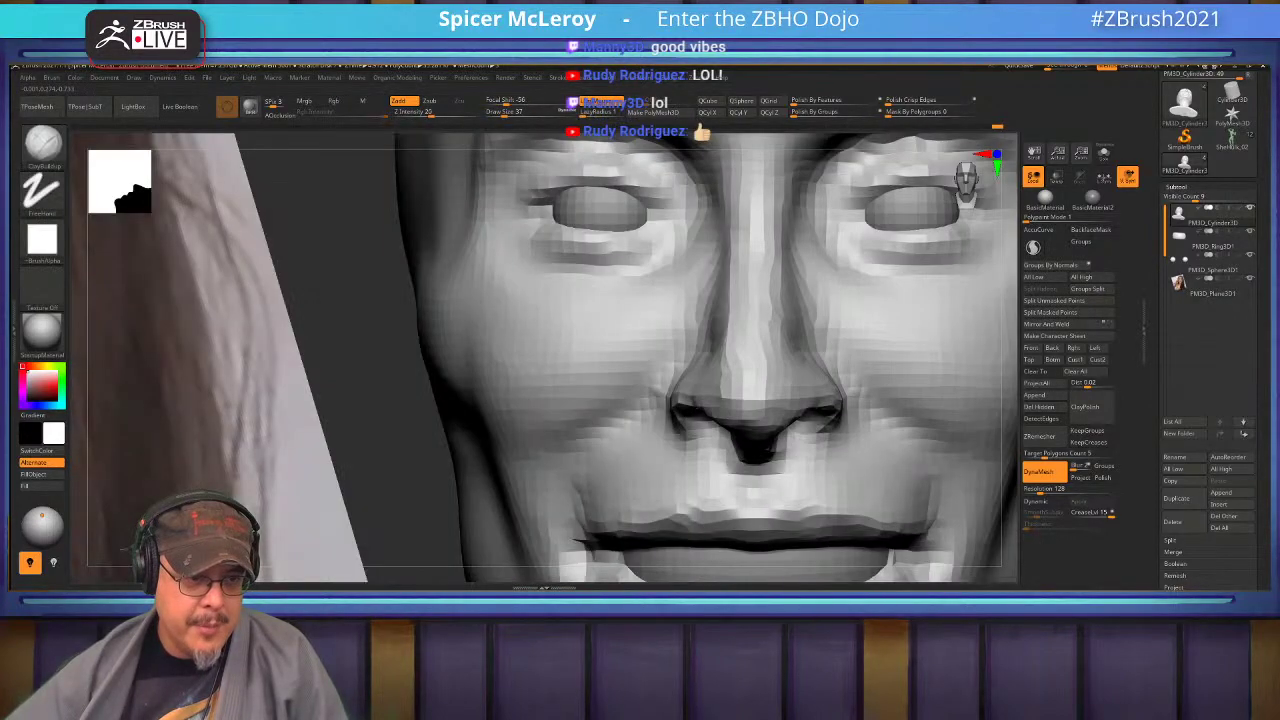
Reshape the underside of the nose and the nostril rim with the Move brush, ending at draw size 25.
key("f")
right_click_drag(710, 291, 697, 342, "shift")
key("b")
key("m")
key("v")
mouse_move(786, 442)
right_mouse_down()
mouse_move(772, 436)
mouse_move(785, 400)
right_mouse_up()
key("bracketleft")
left_click_drag(714, 352, 718, 368)
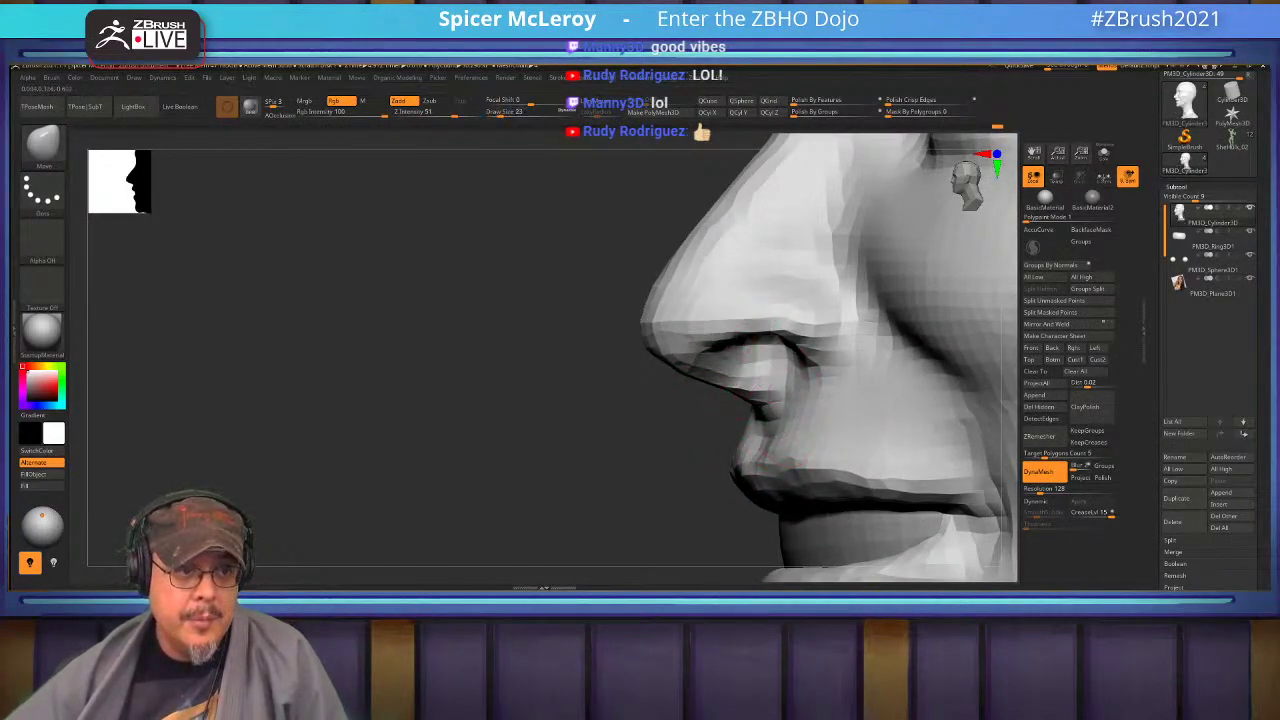
key("s")
left_click_drag(786, 338, 783, 338)
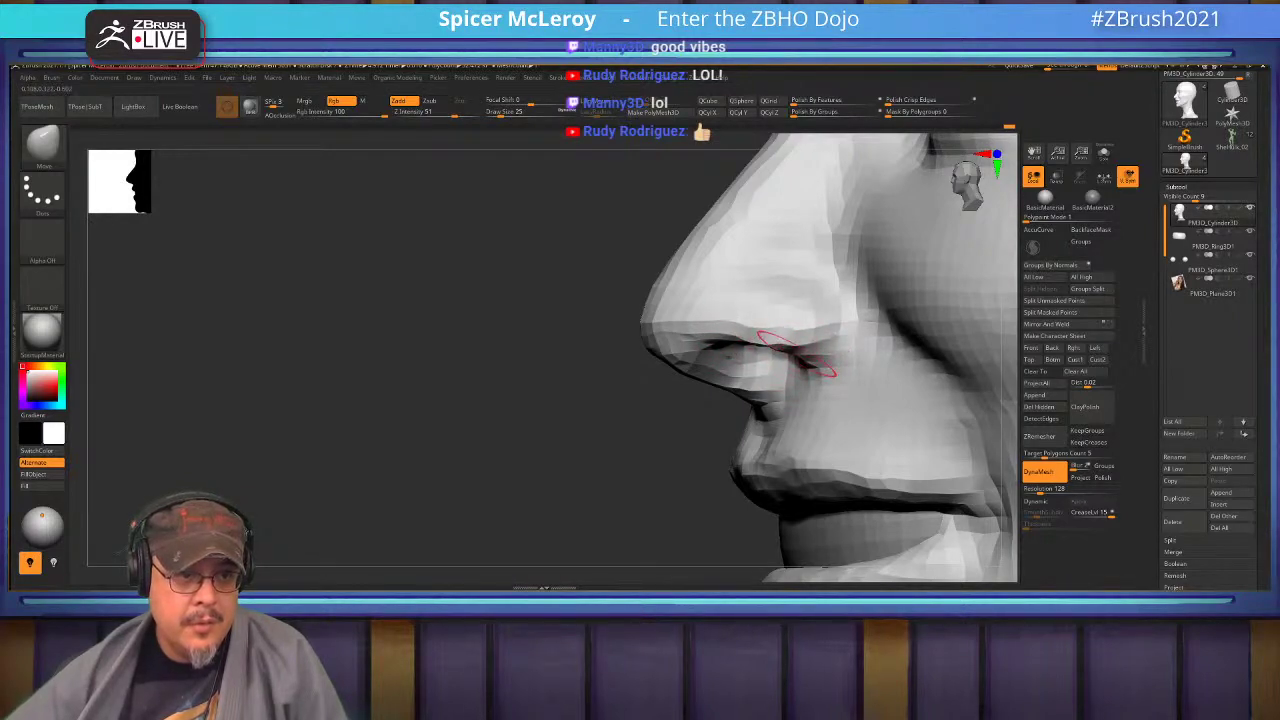
right_click_drag(780, 320, 797, 374)
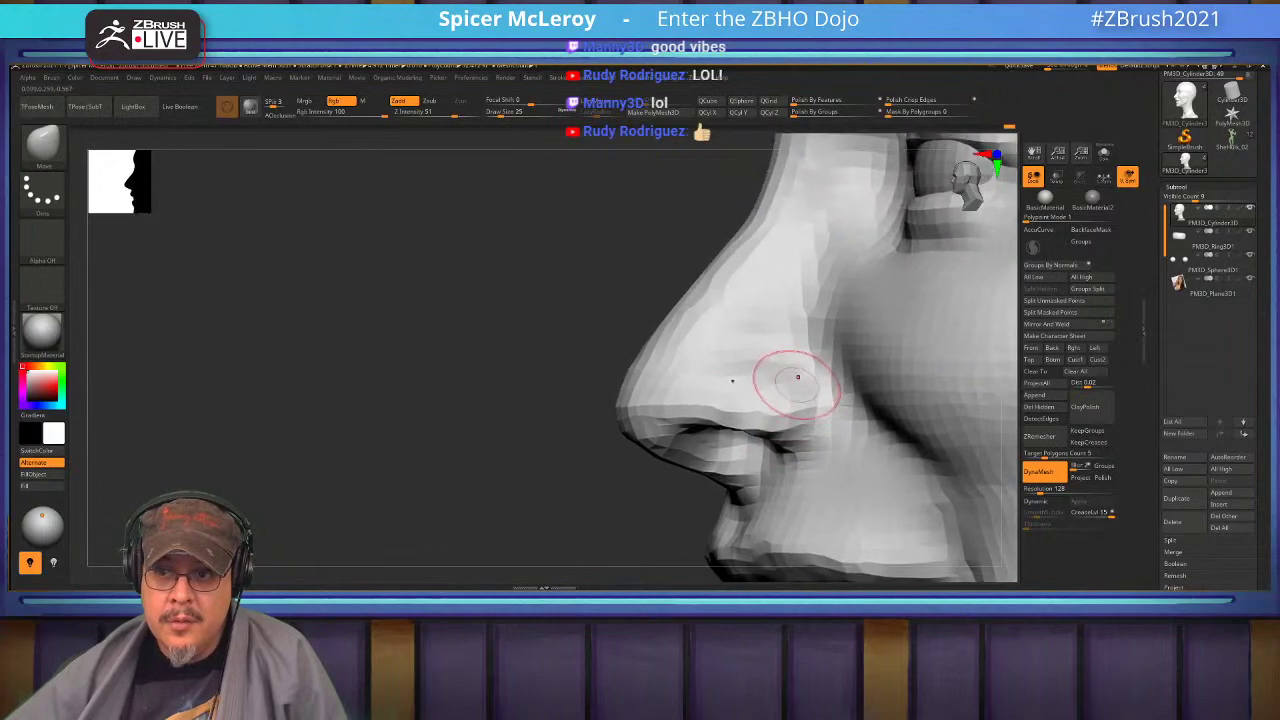
mouse_move(680, 370)
right_mouse_down()
mouse_move(809, 377)
mouse_move(705, 364)
mouse_move(735, 361)
right_mouse_up()
Carve the crease around the nostril wing and the start of the nasolabial fold with DamStandard.
key("b")
key("d")
key("s")
mouse_move(814, 436)
left_mouse_down()
mouse_move(814, 382)
mouse_move(780, 356)
left_mouse_up()
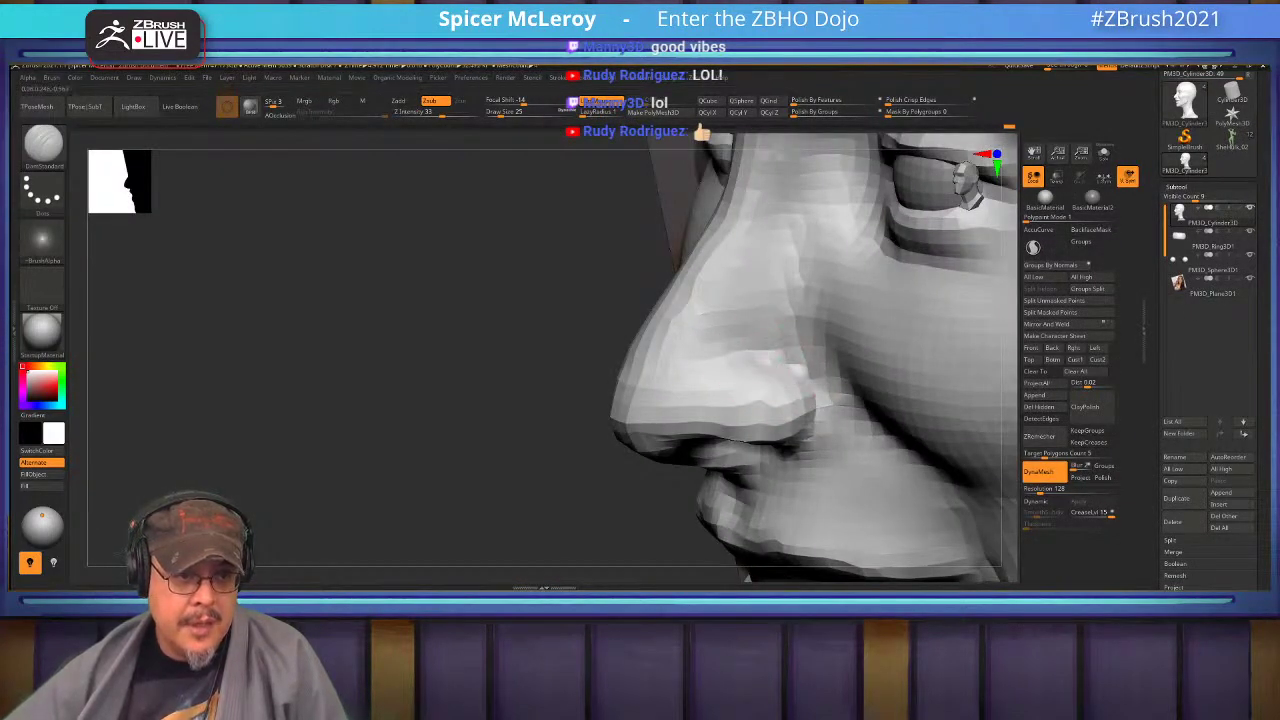
right_click_drag(810, 399, 775, 342)
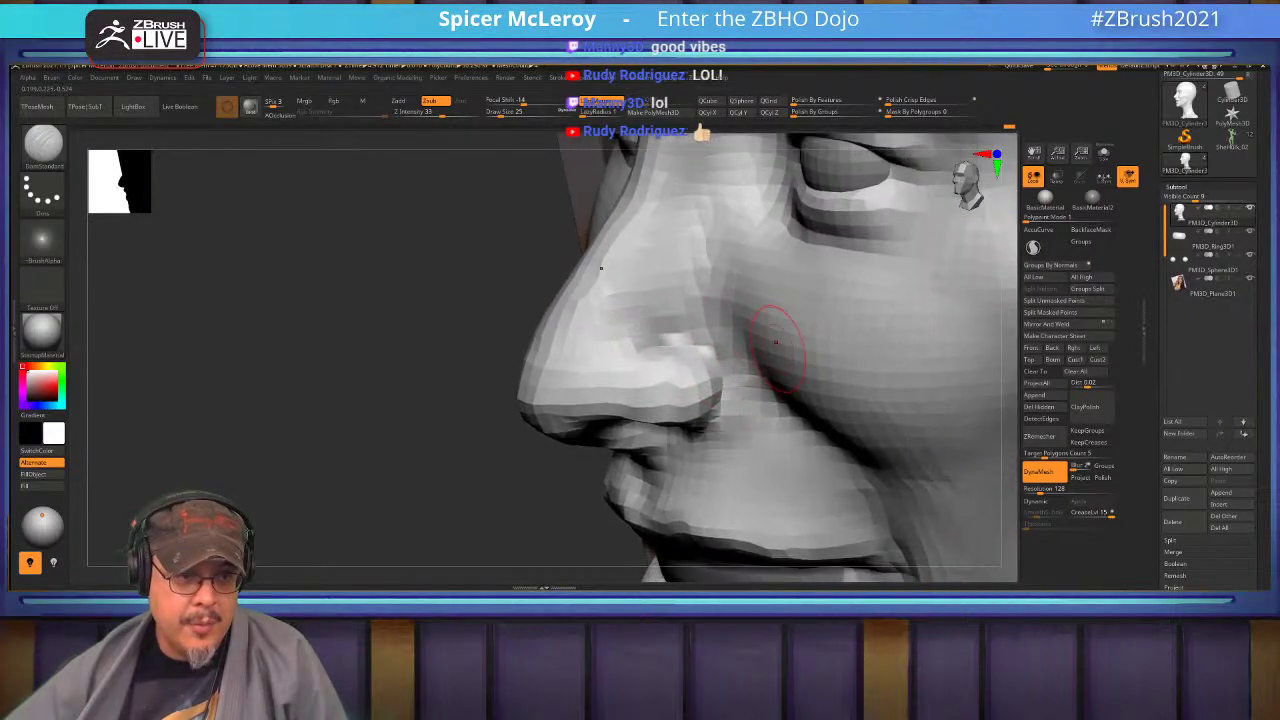
mouse_move(742, 352)
left_mouse_down()
mouse_move(746, 384)
mouse_move(776, 416)
left_mouse_up()
right_click_drag(790, 420, 764, 408)
Build up the side of the nose toward the inner cheek with ClayBuildup at draw size 41.
key("b")
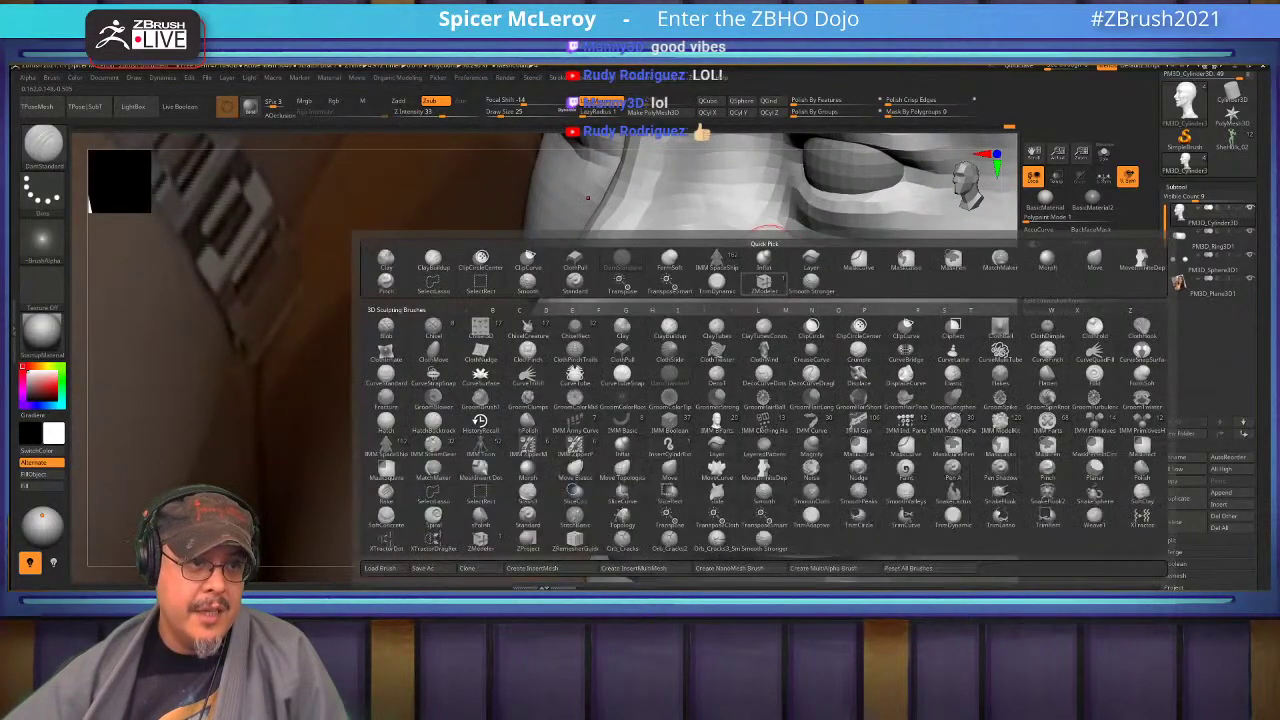
key("c")
key("b")
mouse_move(682, 297)
left_mouse_down()
mouse_move(710, 322)
mouse_move(692, 320)
mouse_move(706, 290)
mouse_move(734, 338)
left_mouse_up()
key("s")
mouse_move(749, 163)
left_mouse_down()
mouse_move(703, 223)
mouse_move(742, 266)
left_mouse_up()
right_click_drag(741, 218, 757, 323, "alt")
mouse_move(757, 323)
left_mouse_down()
mouse_move(748, 316)
mouse_move(744, 357)
left_mouse_up()
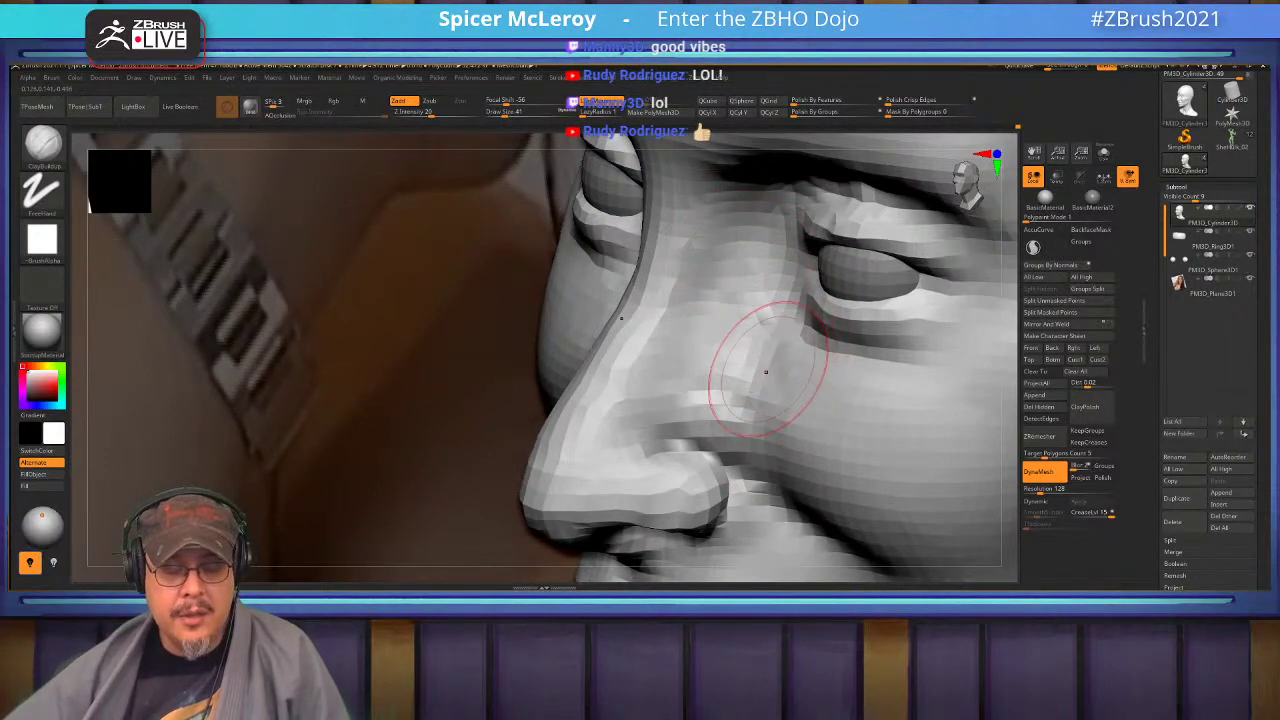
mouse_move(705, 412)
left_mouse_down()
mouse_move(697, 392)
mouse_move(667, 428)
mouse_move(679, 430)
left_mouse_up()
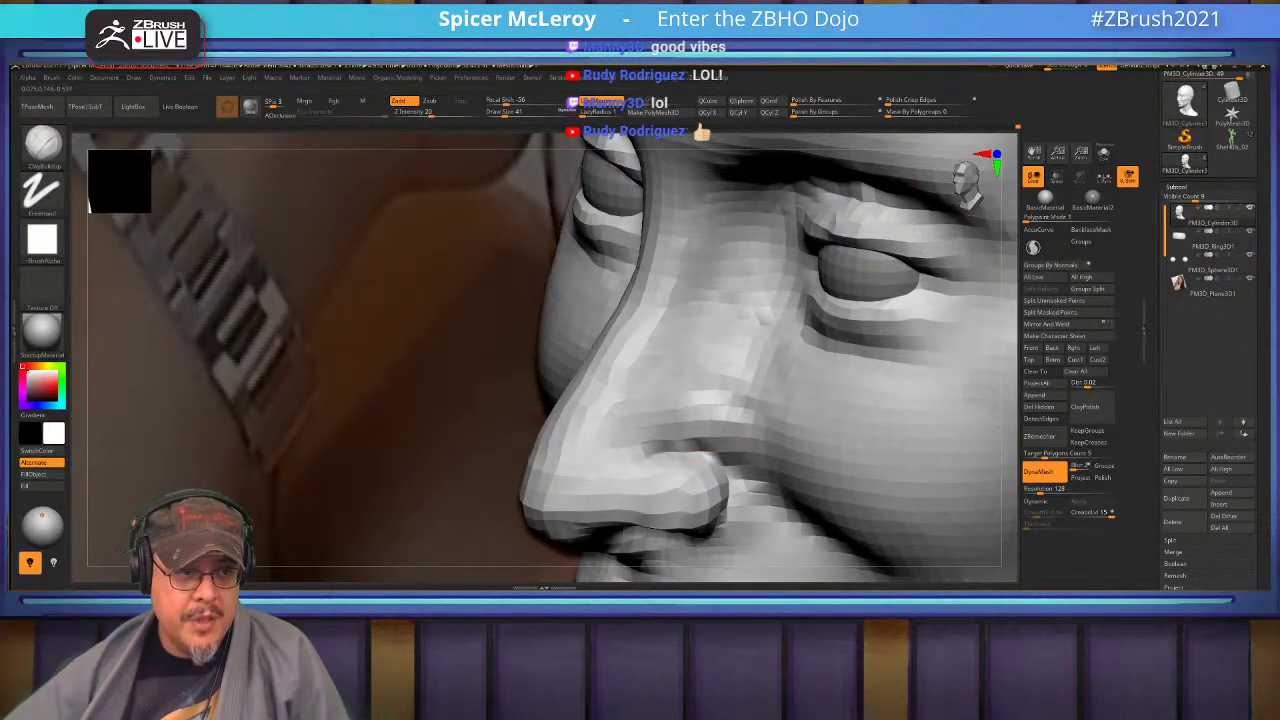
Add clay to the nose tip and smooth the tip and the bridge.
left_click_drag(565, 428, 577, 481)
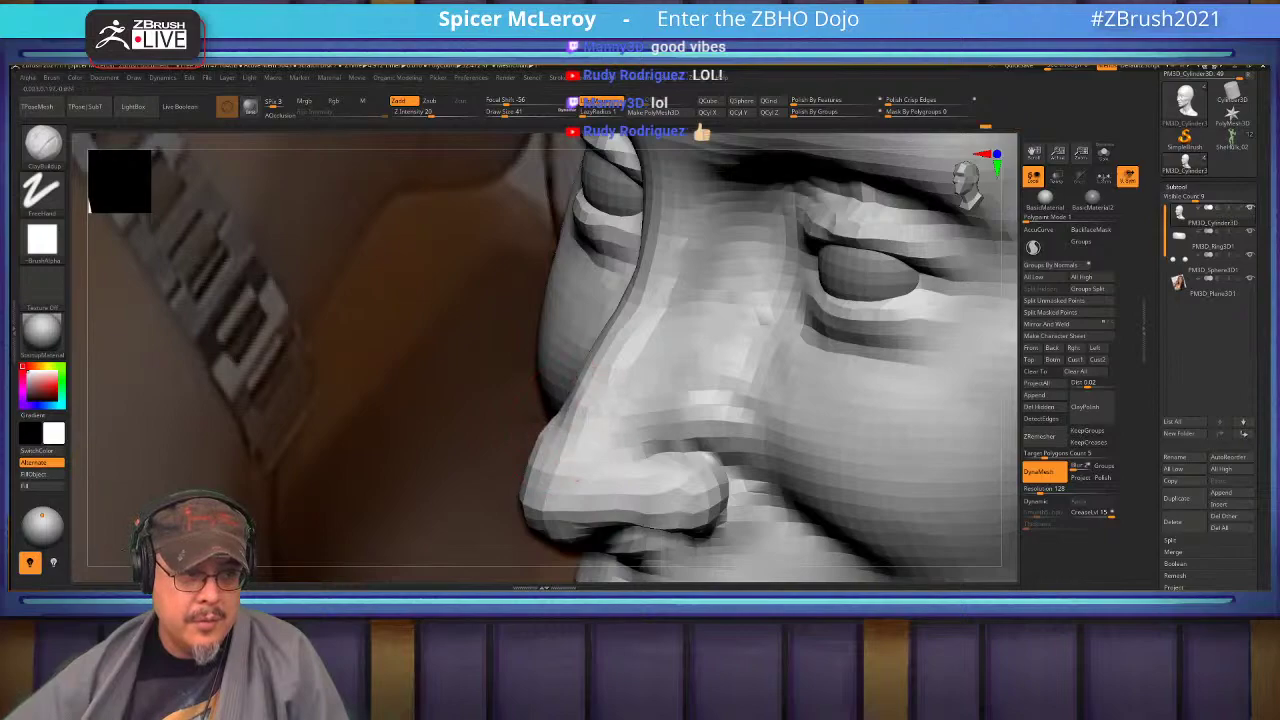
left_click_drag(557, 430, 568, 452, "shift")
left_click_drag(636, 388, 644, 335, "shift")
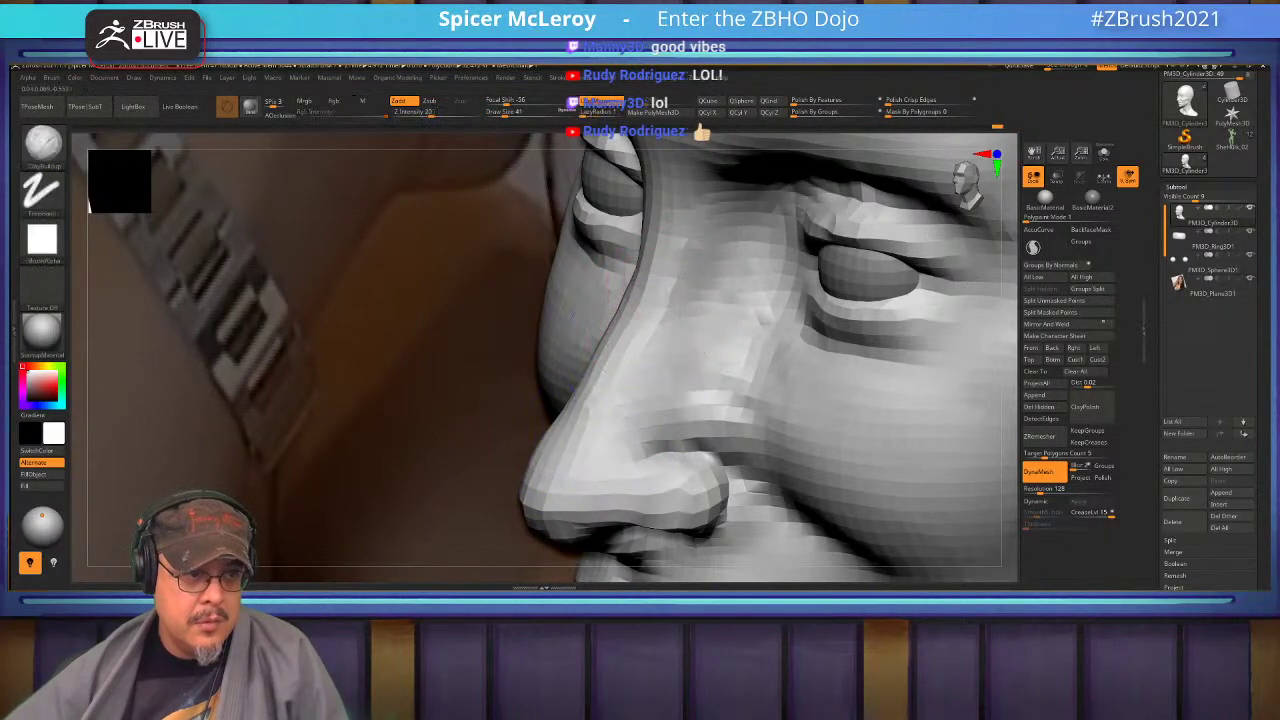
Refine the cheek beside the nose against the reference photo and smooth its transition into the nose with ClayBuildup active.
key("f")
left_click_drag(737, 337, 825, 340)
right_click_drag(690, 285, 740, 350)
mouse_move(645, 360)
right_mouse_down("alt")
mouse_move(772, 306)
mouse_move(936, 371)
right_mouse_up("alt")
key("b")
key("d")
key("s")
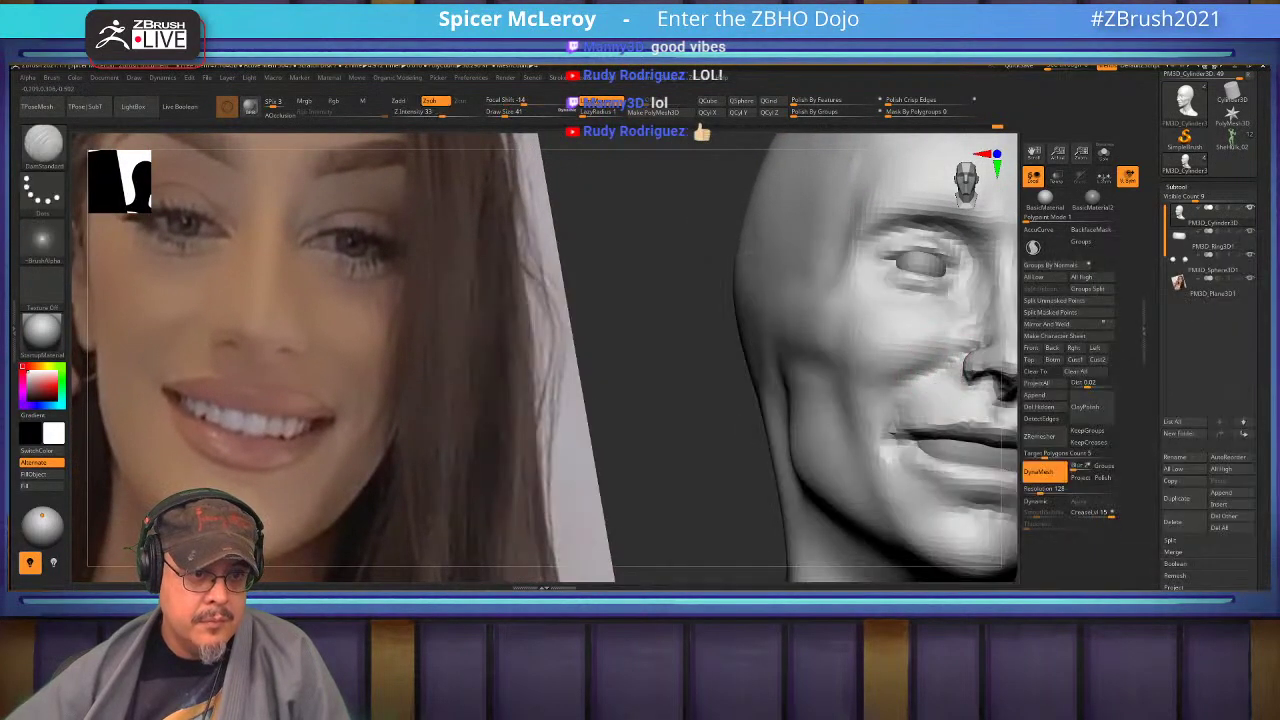
key("b")
key("c")
key("b")
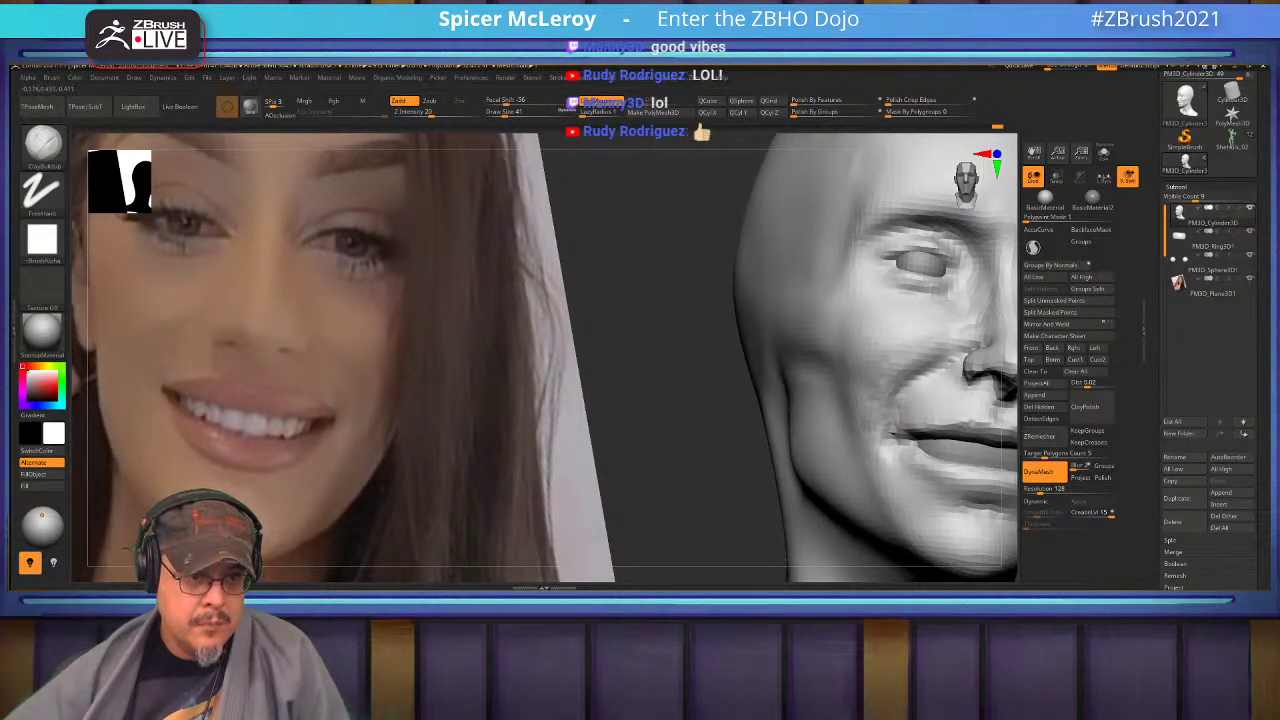
left_click_drag(959, 325, 968, 319, "shift")
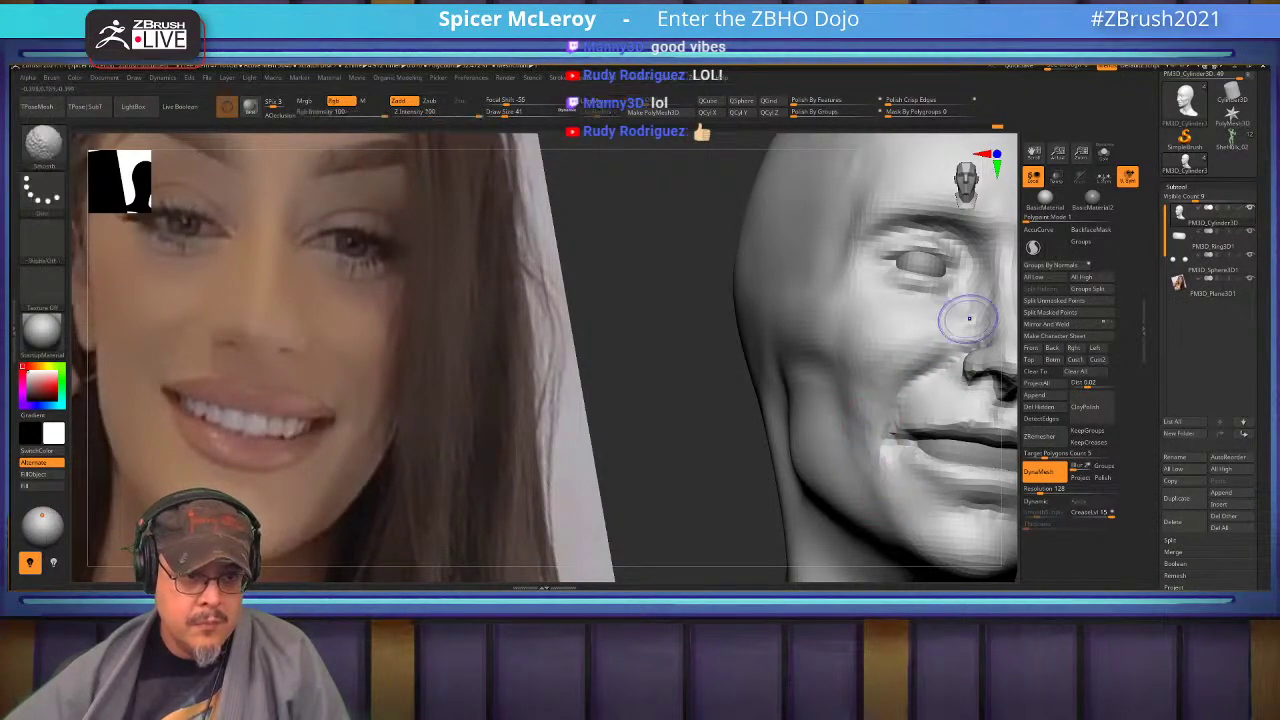
Compare the whole face with the reference, then add clay between the brow and the upper eyelid.
mouse_move(962, 330)
right_mouse_down("alt")
mouse_move(938, 358)
mouse_move(866, 366)
right_mouse_up("alt")
right_click_drag(866, 366, 860, 403)
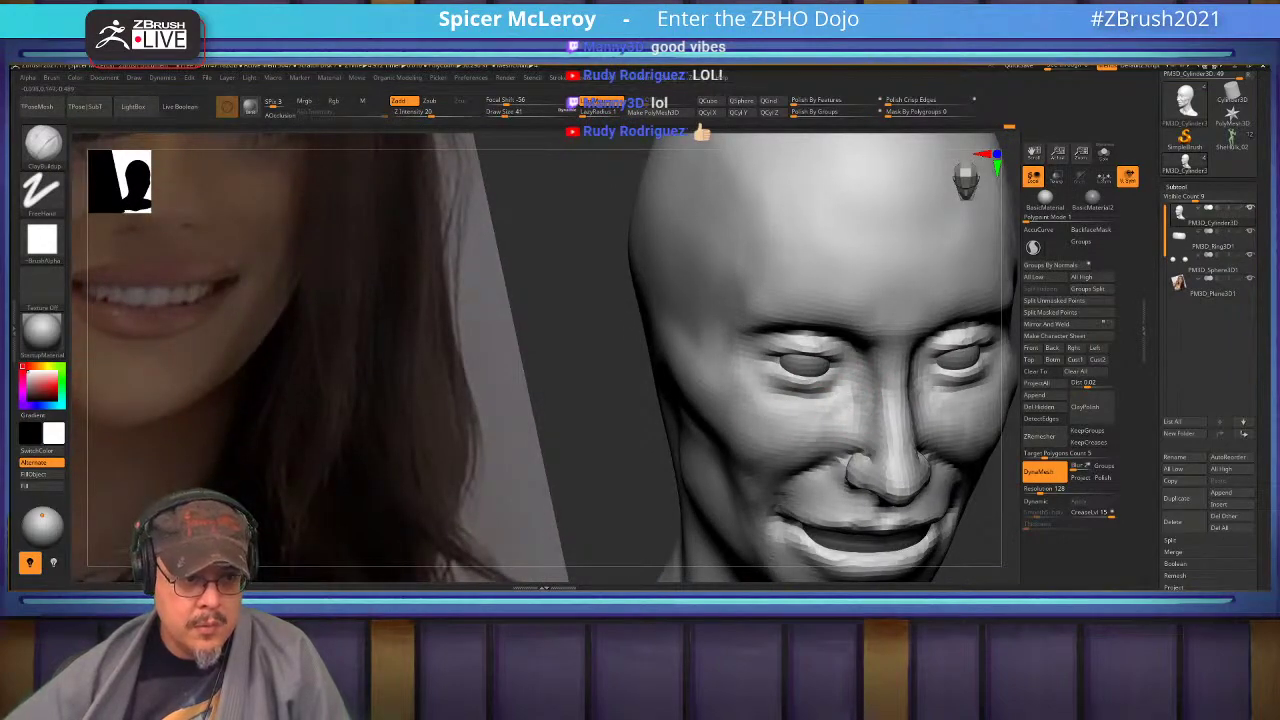
key("shift")
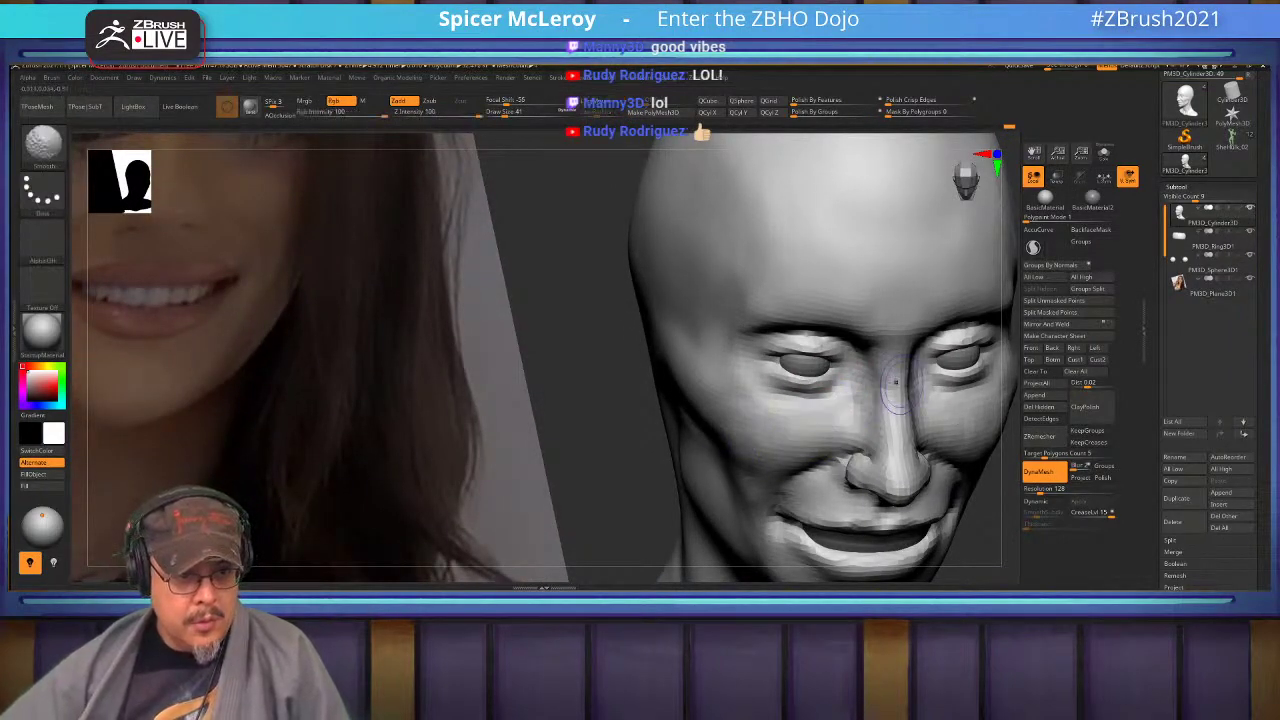
mouse_move(896, 382)
right_mouse_down("alt")
mouse_move(751, 396)
mouse_move(757, 312)
mouse_move(800, 384)
mouse_move(800, 357)
right_mouse_up("alt")
key("shift")
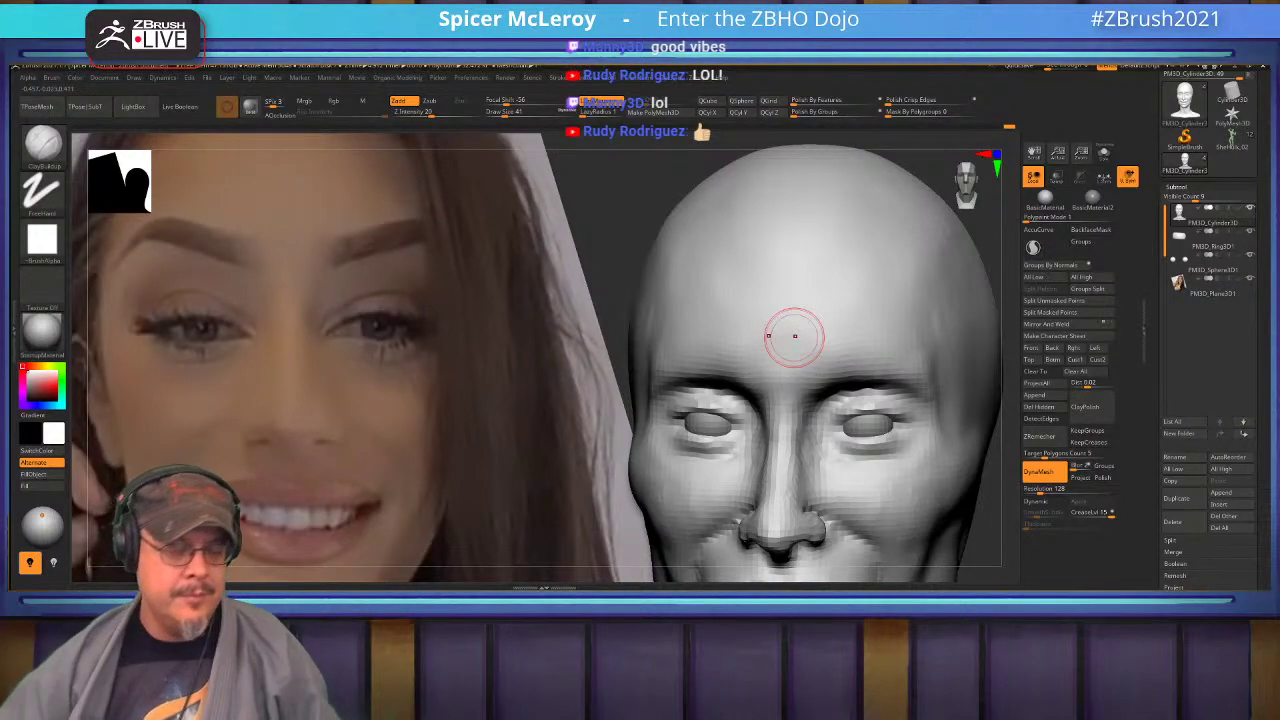
mouse_move(643, 357)
right_mouse_down()
mouse_move(697, 328)
mouse_move(682, 350)
mouse_move(830, 342)
mouse_move(785, 357)
mouse_move(850, 365)
mouse_move(846, 406)
mouse_move(932, 357)
right_mouse_up()
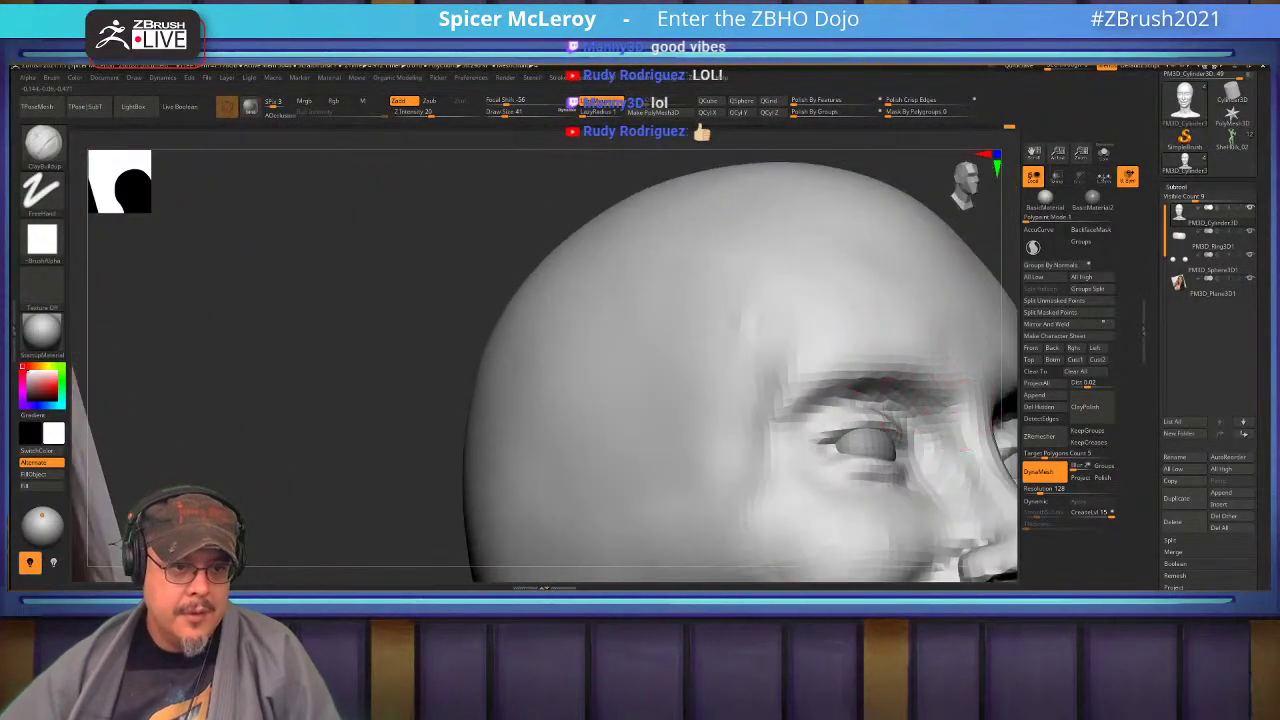
left_click_drag(910, 402, 936, 415)
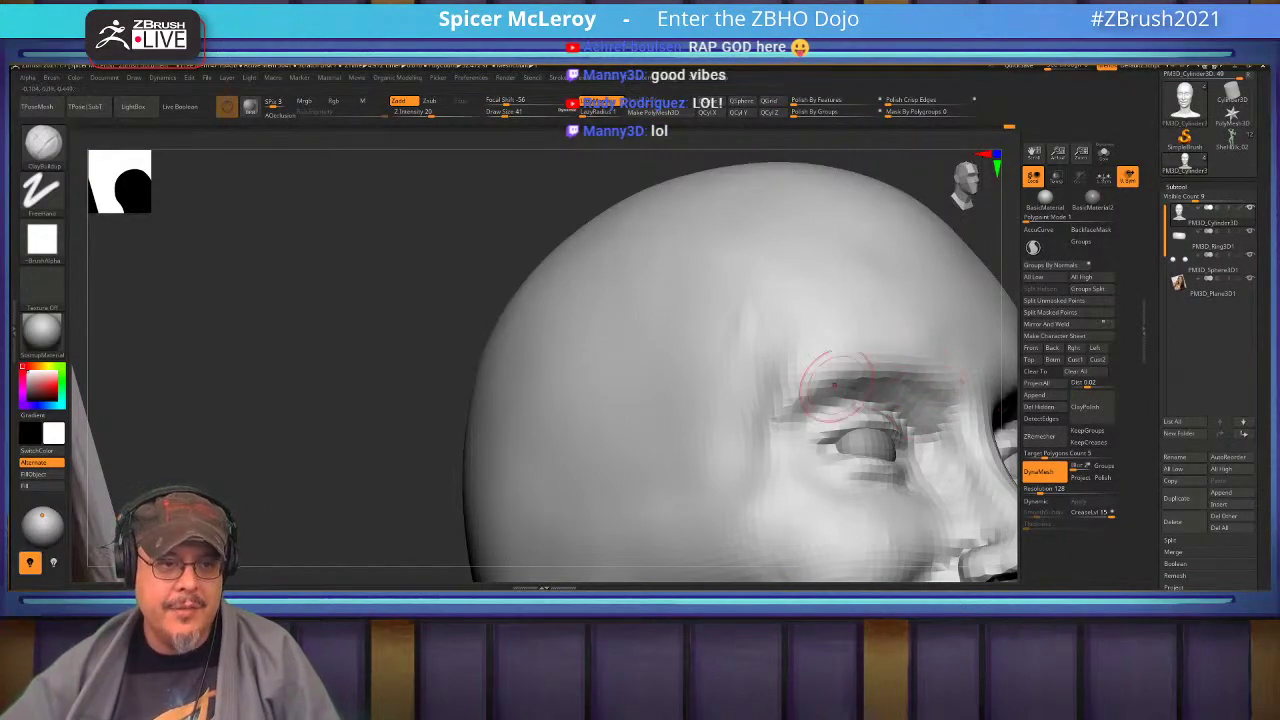
right_click_drag(829, 326, 863, 388)
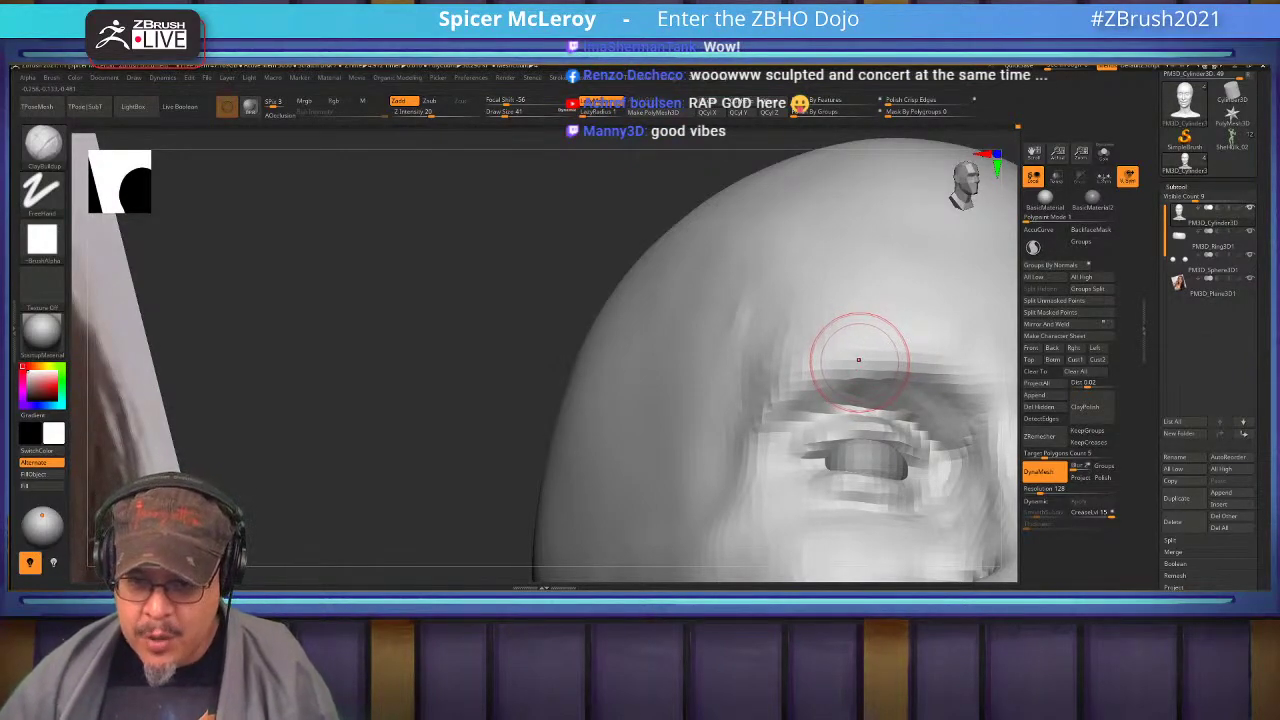
Fill out the outer brow ridge next to the temple with ClayBuildup and smooth it, checking both eyes from the front.
right_click_drag(864, 362, 869, 283)
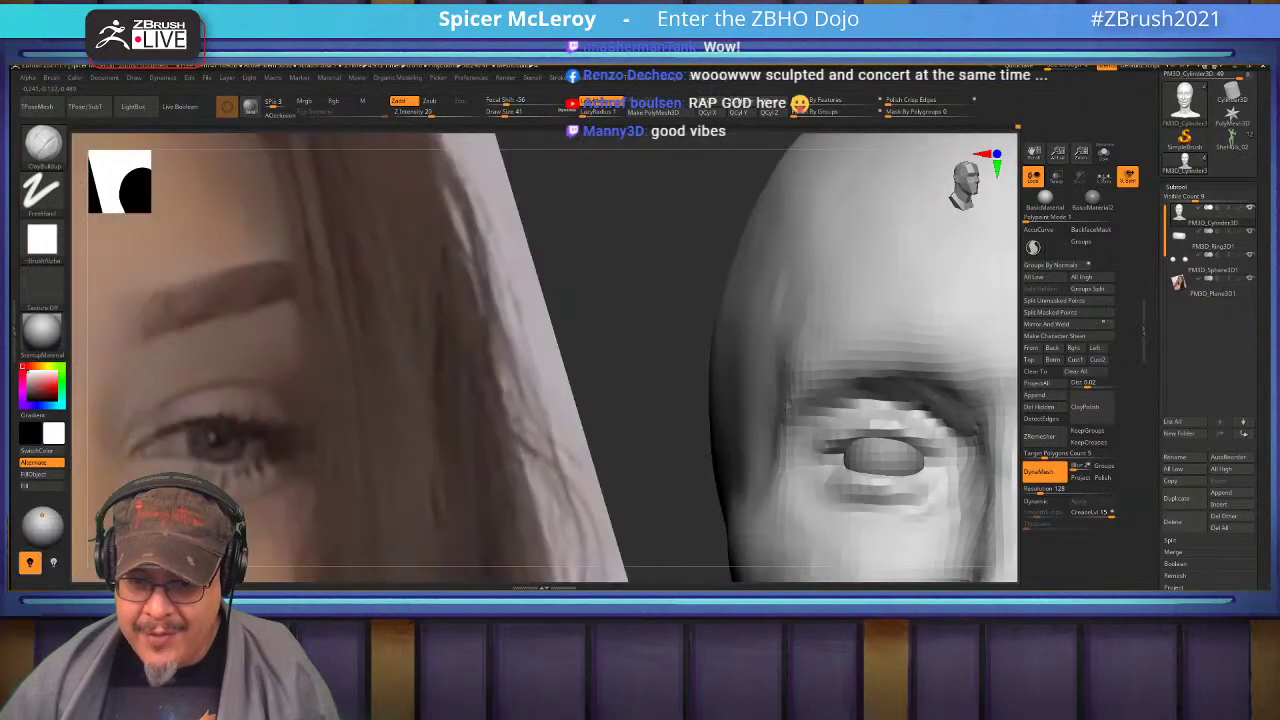
key("f")
mouse_move(859, 363)
right_mouse_down()
mouse_move(882, 354)
mouse_move(965, 395)
mouse_move(880, 420)
mouse_move(842, 338)
mouse_move(840, 363)
right_mouse_up()
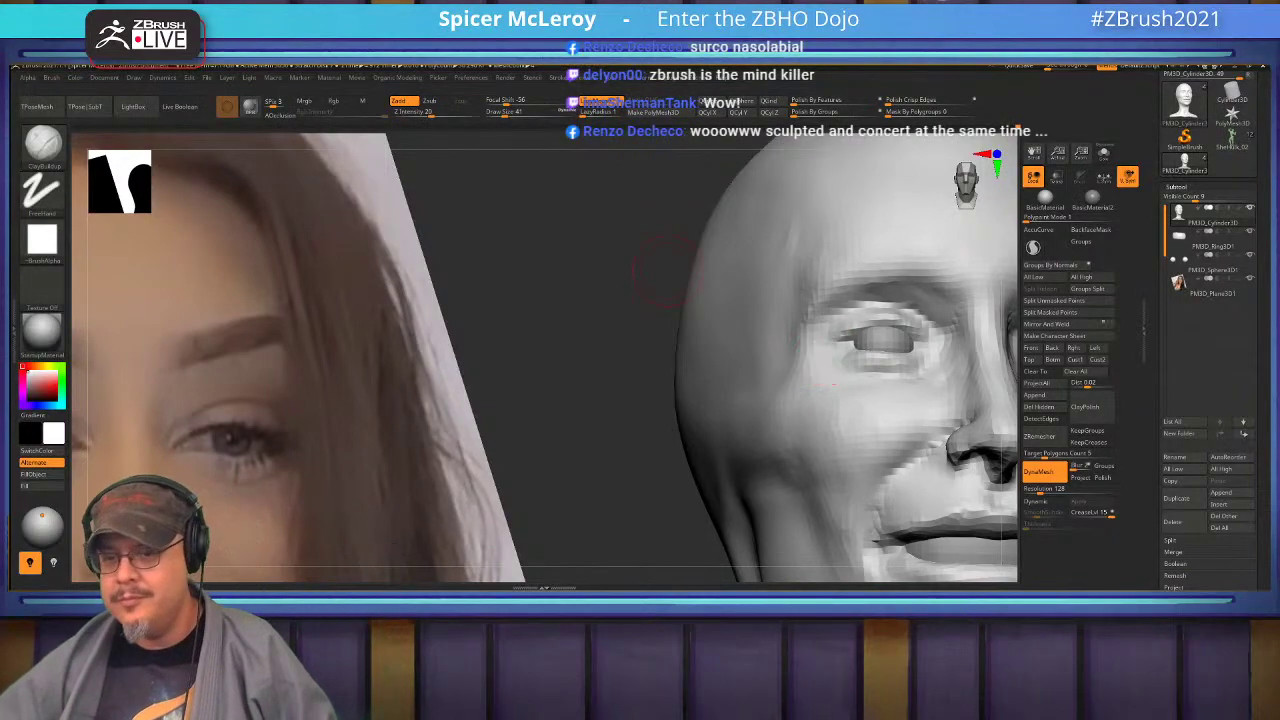
mouse_move(610, 335)
left_mouse_down("alt")
mouse_move(610, 260)
mouse_move(620, 390)
mouse_move(620, 310)
left_mouse_up("alt")
mouse_move(868, 337)
right_mouse_down("alt")
mouse_move(786, 326)
mouse_move(780, 400)
mouse_move(805, 367)
mouse_move(822, 367)
right_mouse_up("alt")
mouse_move(822, 367)
left_mouse_down()
mouse_move(782, 363)
mouse_move(812, 380)
left_mouse_up()
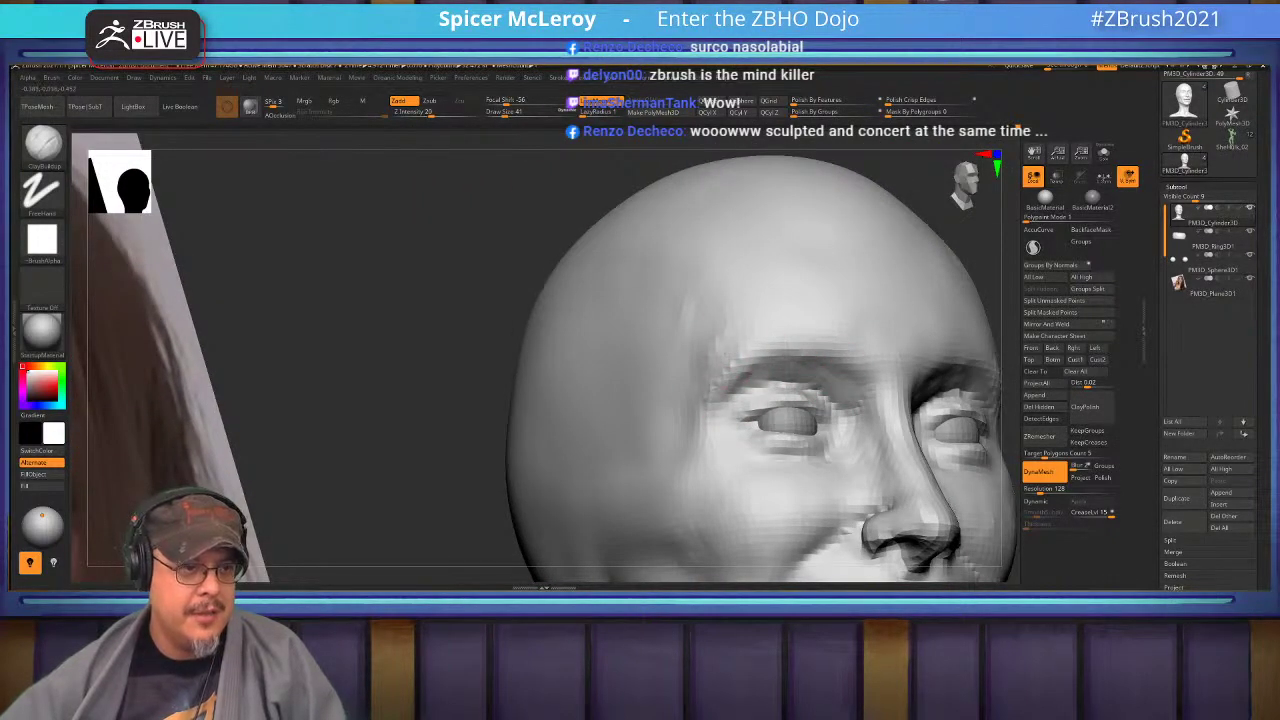
key("shift")
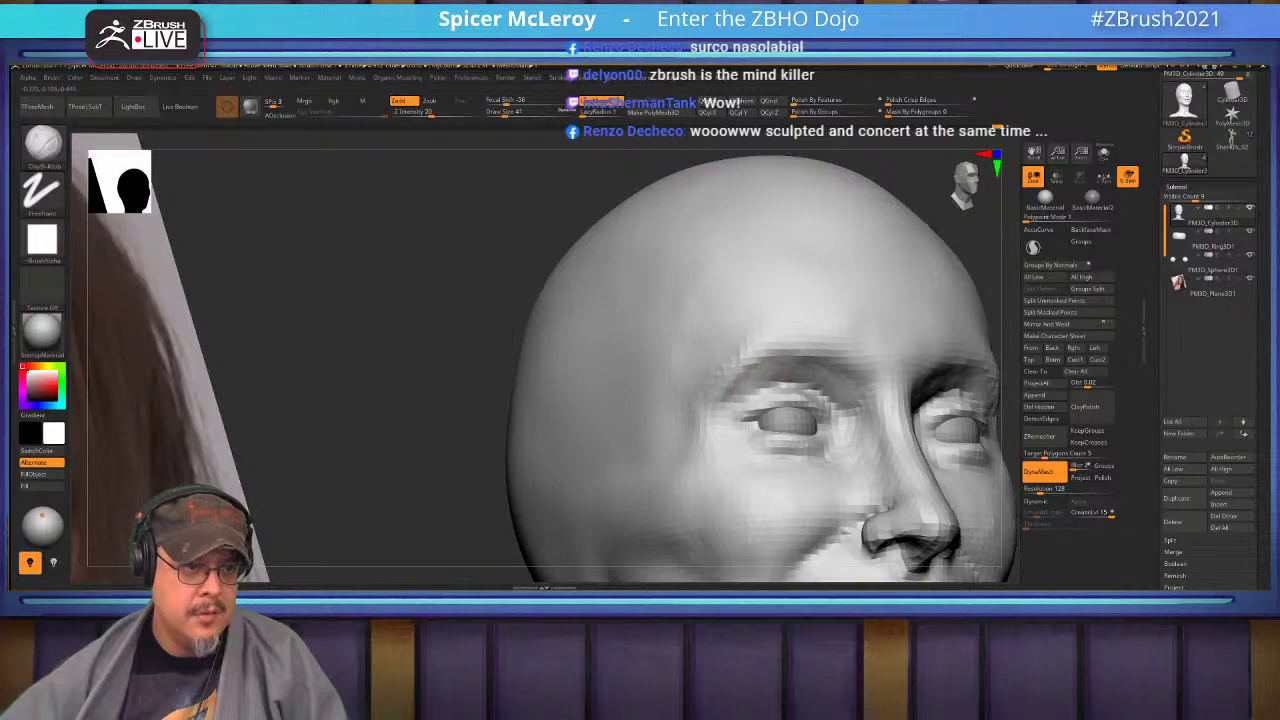
mouse_move(753, 375)
left_mouse_down("shift")
mouse_move(769, 357)
mouse_move(690, 325)
mouse_move(802, 364)
left_mouse_up("shift")
key("f")
mouse_move(731, 328)
right_mouse_down("ctrl")
mouse_move(740, 400)
mouse_move(752, 362)
mouse_move(776, 347)
mouse_move(668, 362)
right_mouse_up("ctrl")
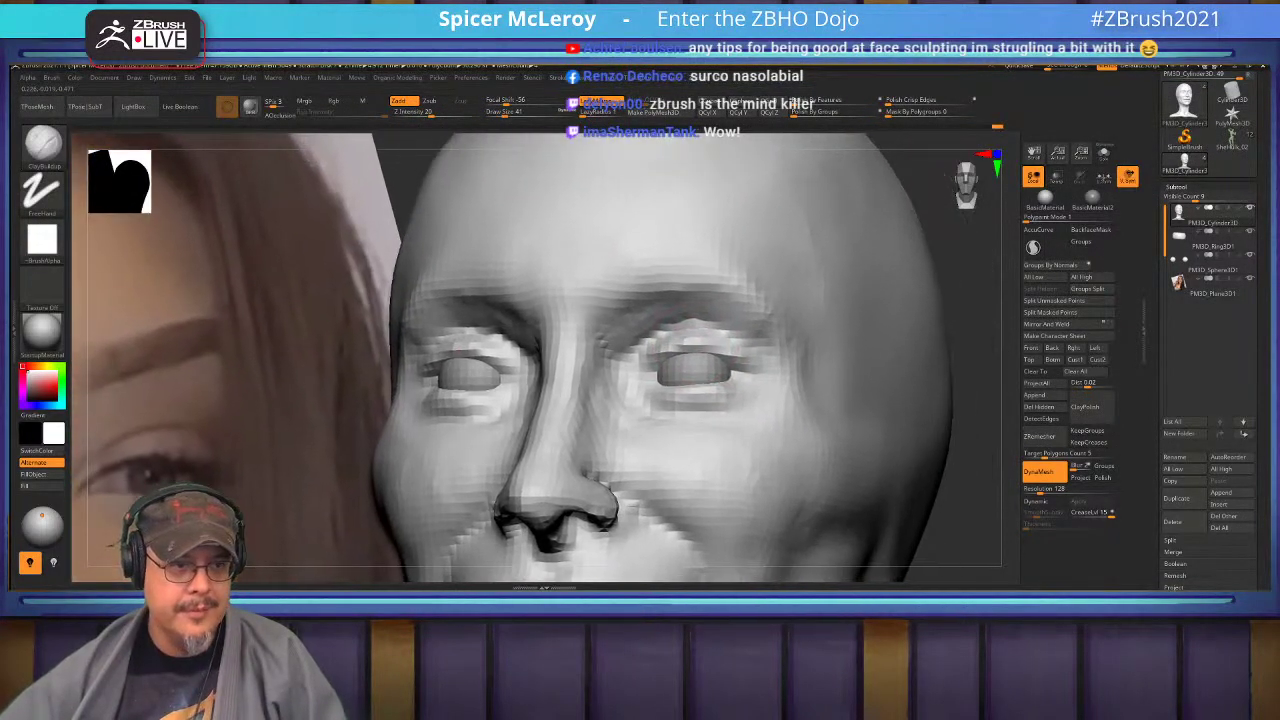
Sharpen the eyelid edges around the eye opening on the head subtool with DamStandard at draw size 29.
mouse_move(668, 440)
right_mouse_down("ctrl")
mouse_move(687, 321)
mouse_move(722, 325)
mouse_move(712, 332)
mouse_move(731, 343)
mouse_move(729, 362)
mouse_move(640, 350)
mouse_move(690, 382)
right_mouse_up("ctrl")
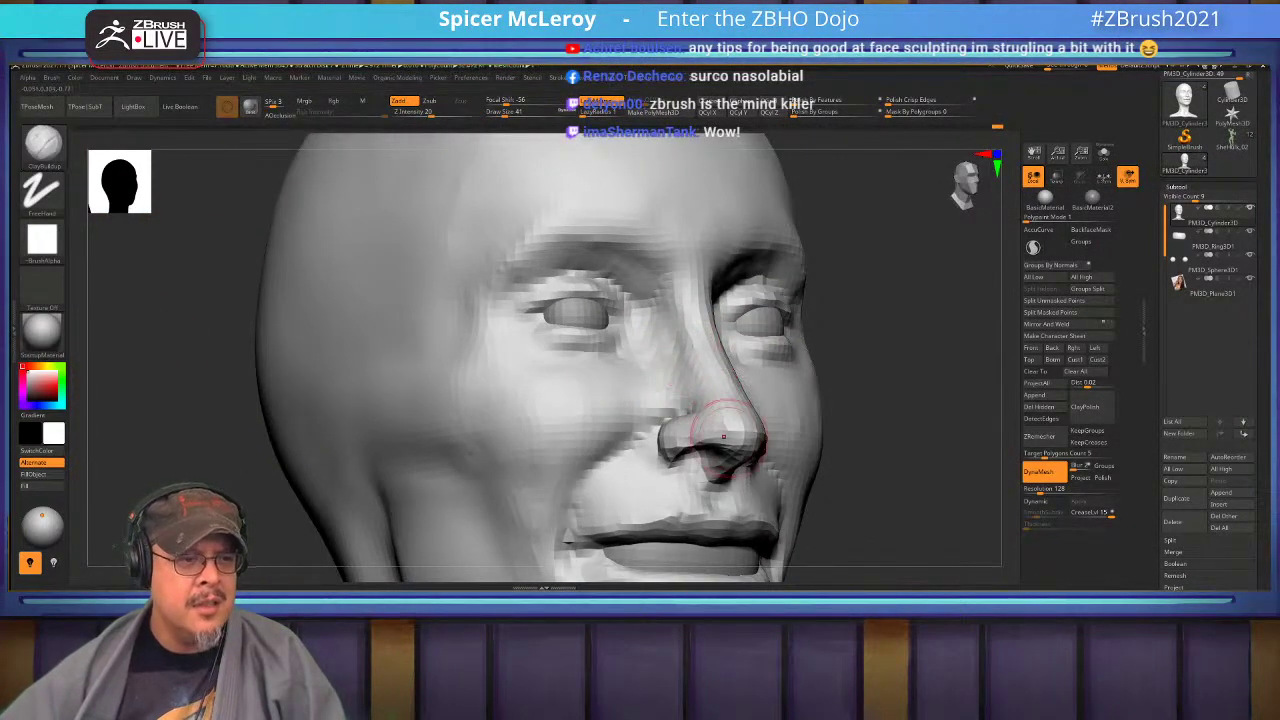
mouse_move(732, 433)
right_mouse_down()
mouse_move(755, 438)
mouse_move(685, 431)
mouse_move(730, 420)
mouse_move(737, 388)
mouse_move(614, 349)
mouse_move(735, 388)
mouse_move(770, 347)
mouse_move(816, 370)
mouse_move(812, 383)
right_mouse_up()
key("b")
key("d")
key("s")
key("s")
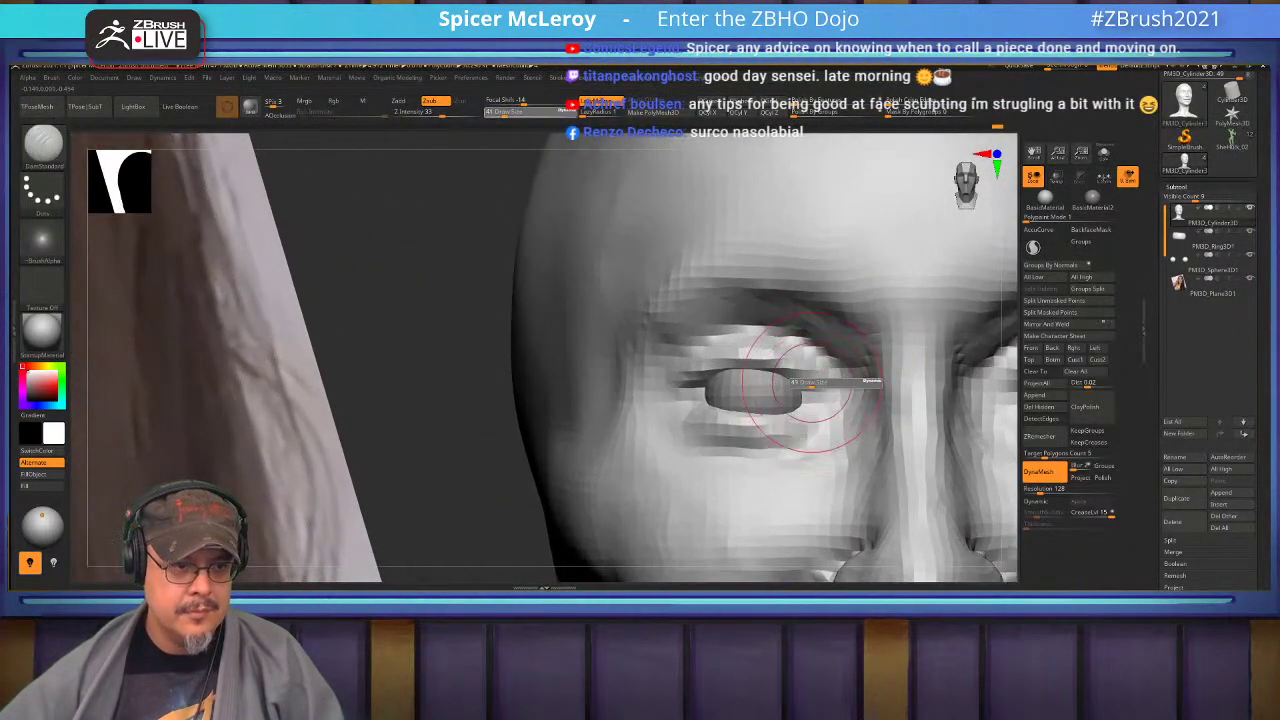
left_click_drag(812, 383, 795, 376)
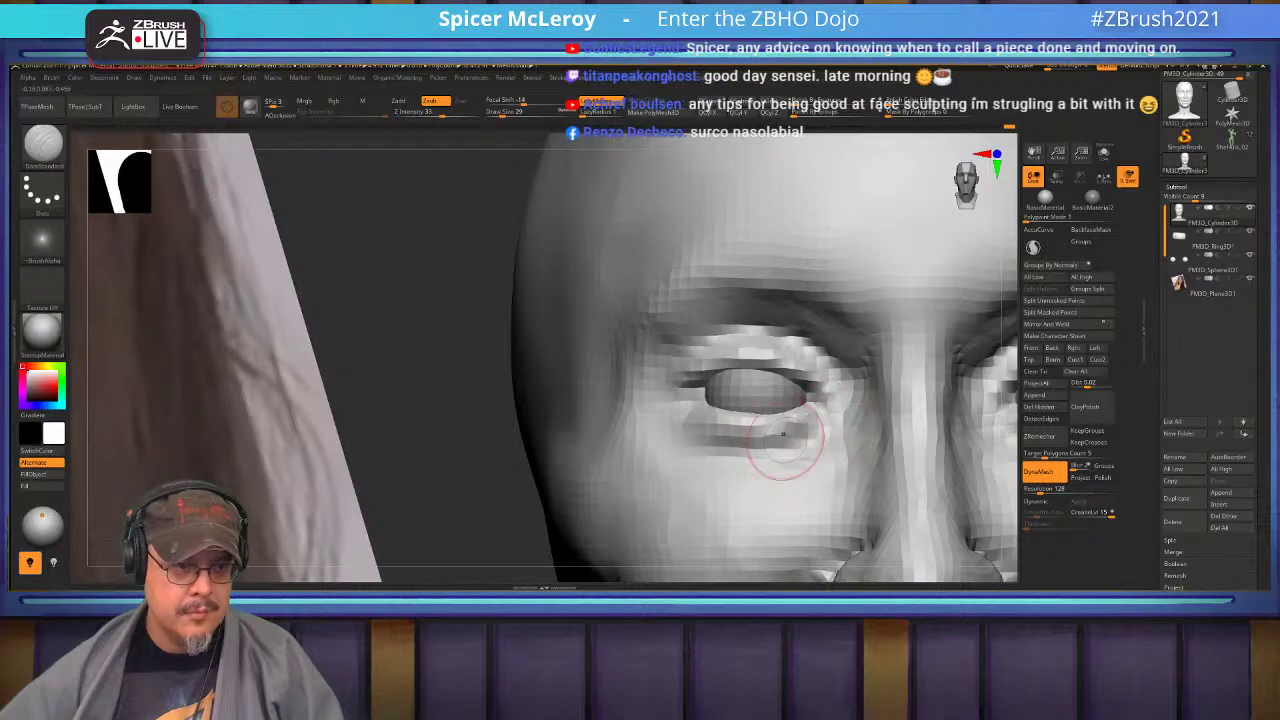
left_click(733, 392, "alt")
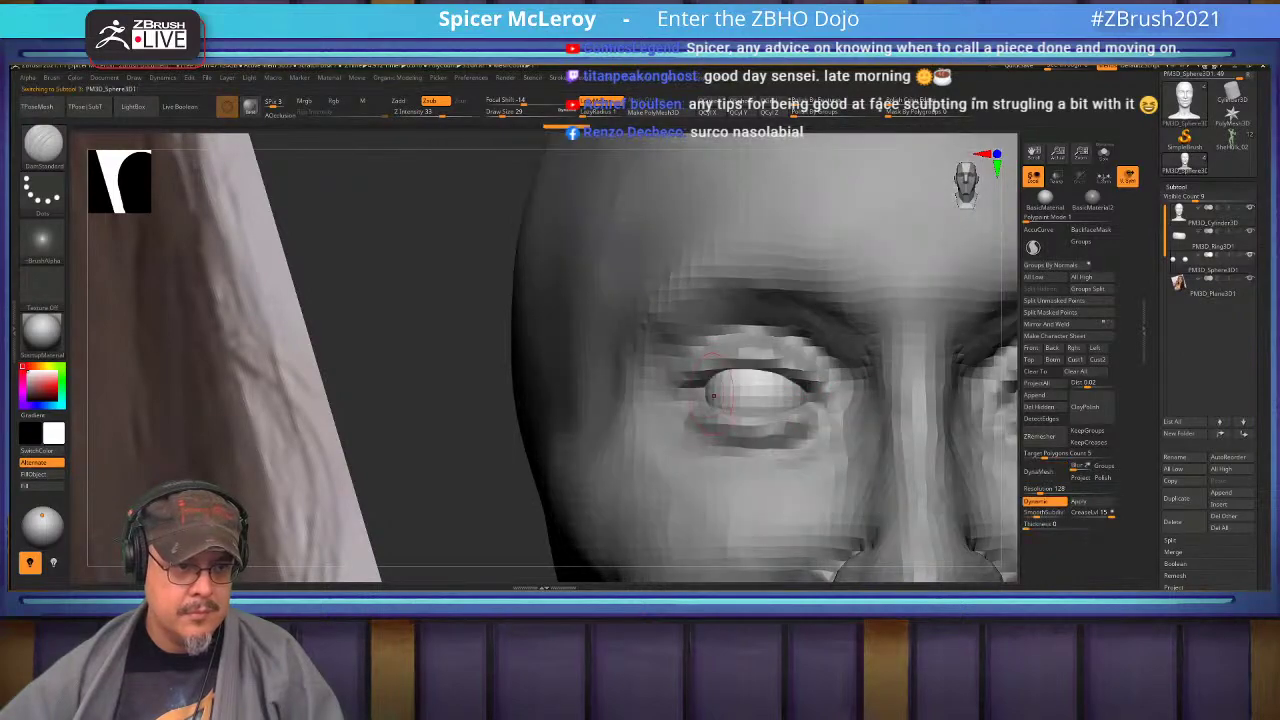
left_click(688, 402, "alt")
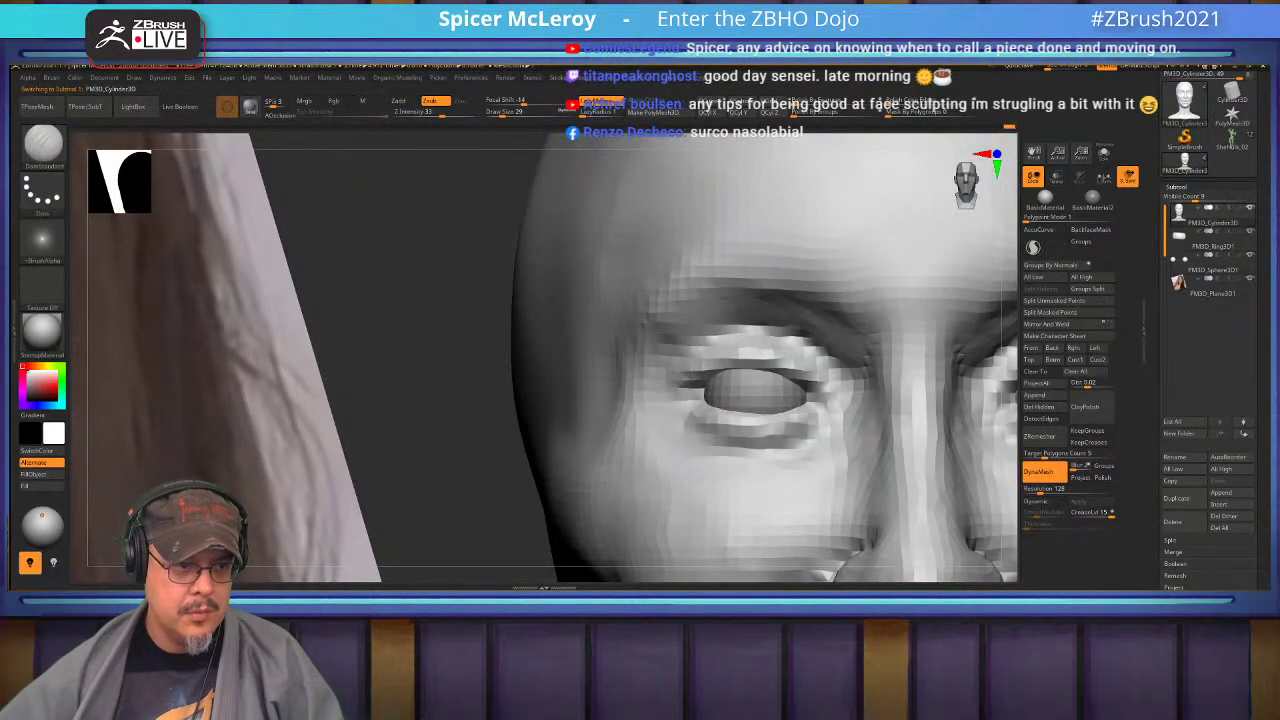
Set the head's DynaMesh resolution to 200 and remesh it.
key("f")
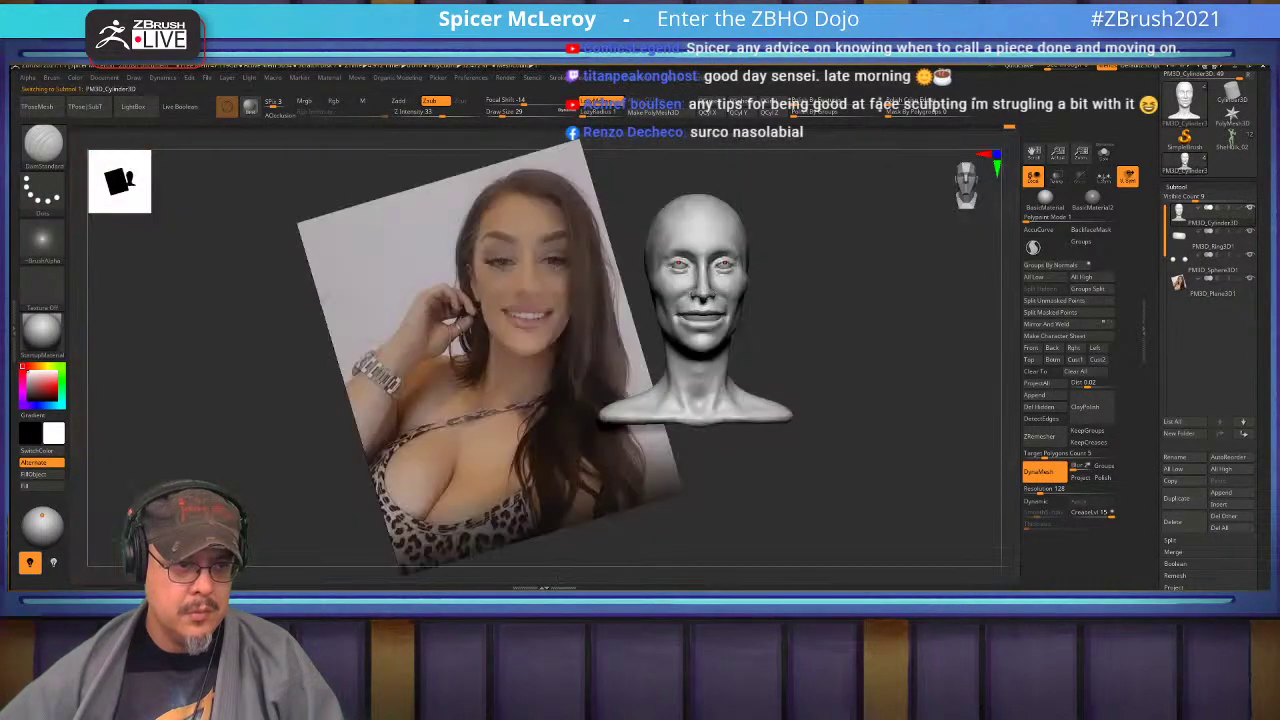
left_click_drag(900, 300, 928, 480, "alt")
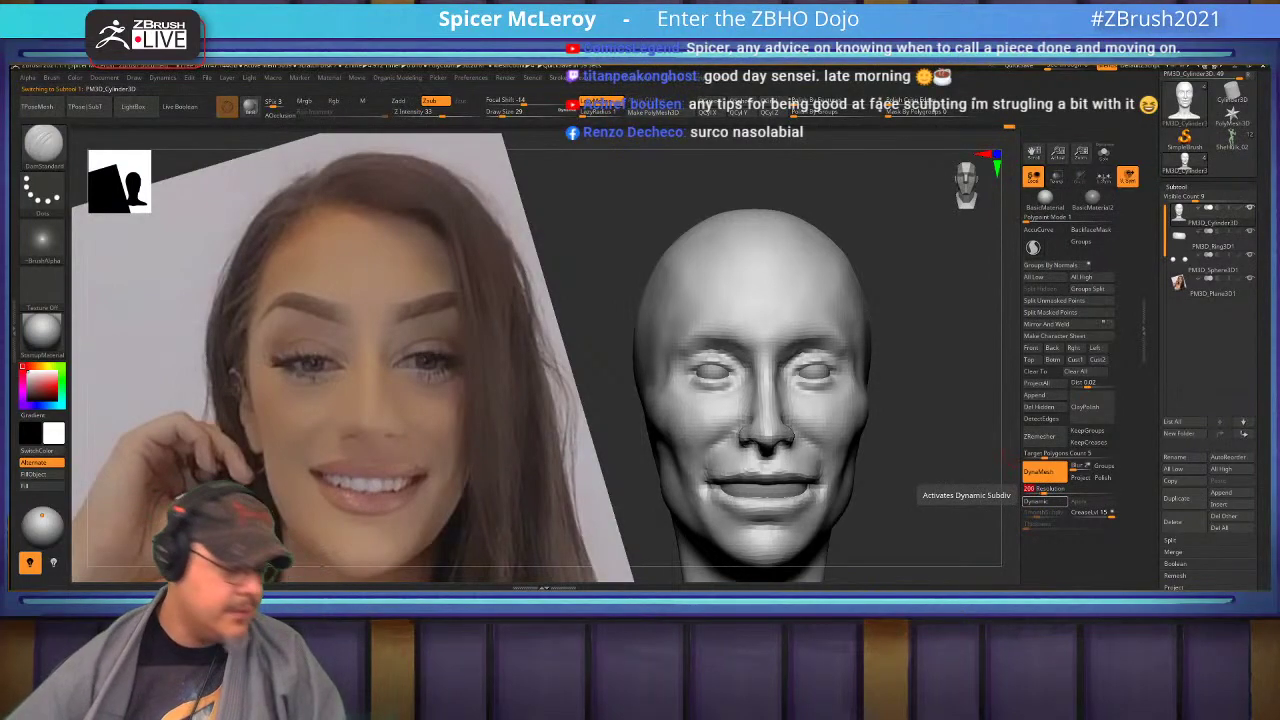
type("200")
left_click_drag(915, 357, 954, 397, "ctrl")
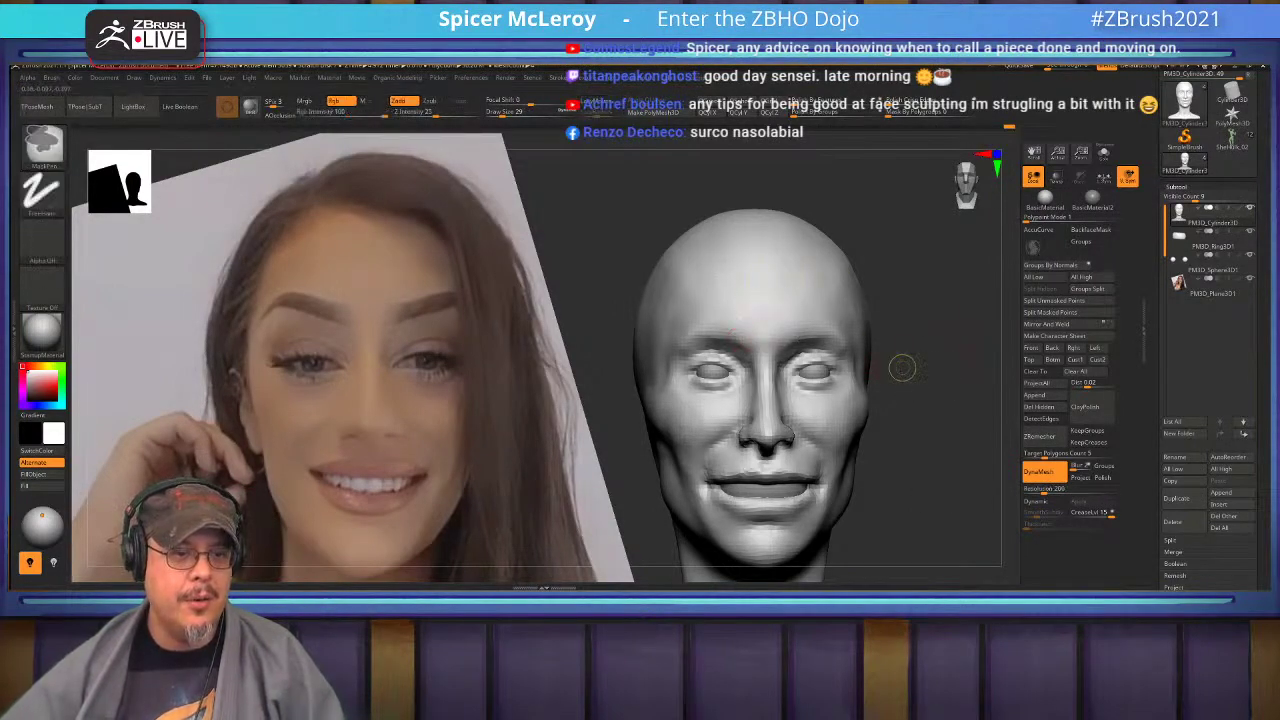
Add clay to the upper eyelid and around the inner eye corner with ClayBuildup.
mouse_move(728, 325)
right_mouse_down("ctrl")
mouse_move(663, 357)
mouse_move(686, 371)
mouse_move(749, 332)
mouse_move(756, 396)
right_mouse_up("ctrl")
left_click_drag(846, 346, 749, 331)
left_click_drag(854, 346, 814, 326)
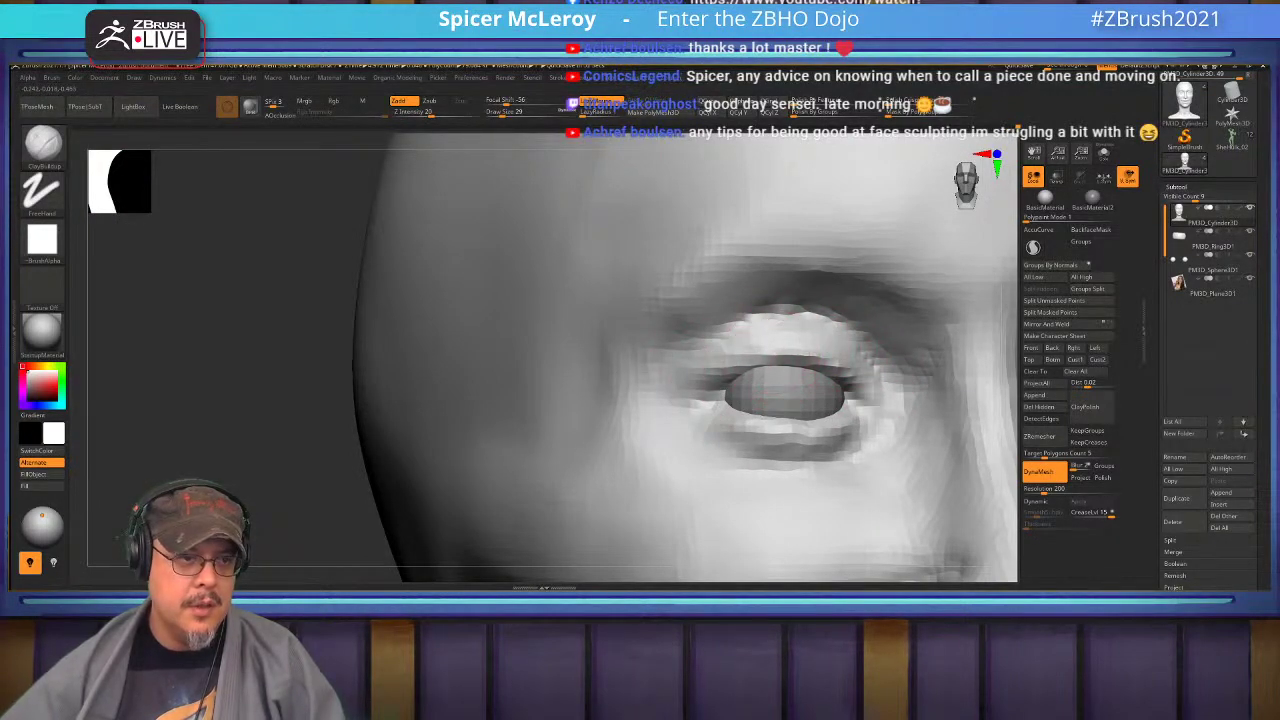
Carve the outer corner of the eye deeper with DamStandard.
key("b")
key("d")
key("s")
mouse_move(744, 370)
left_mouse_down()
mouse_move(694, 396)
mouse_move(713, 401)
left_mouse_up()
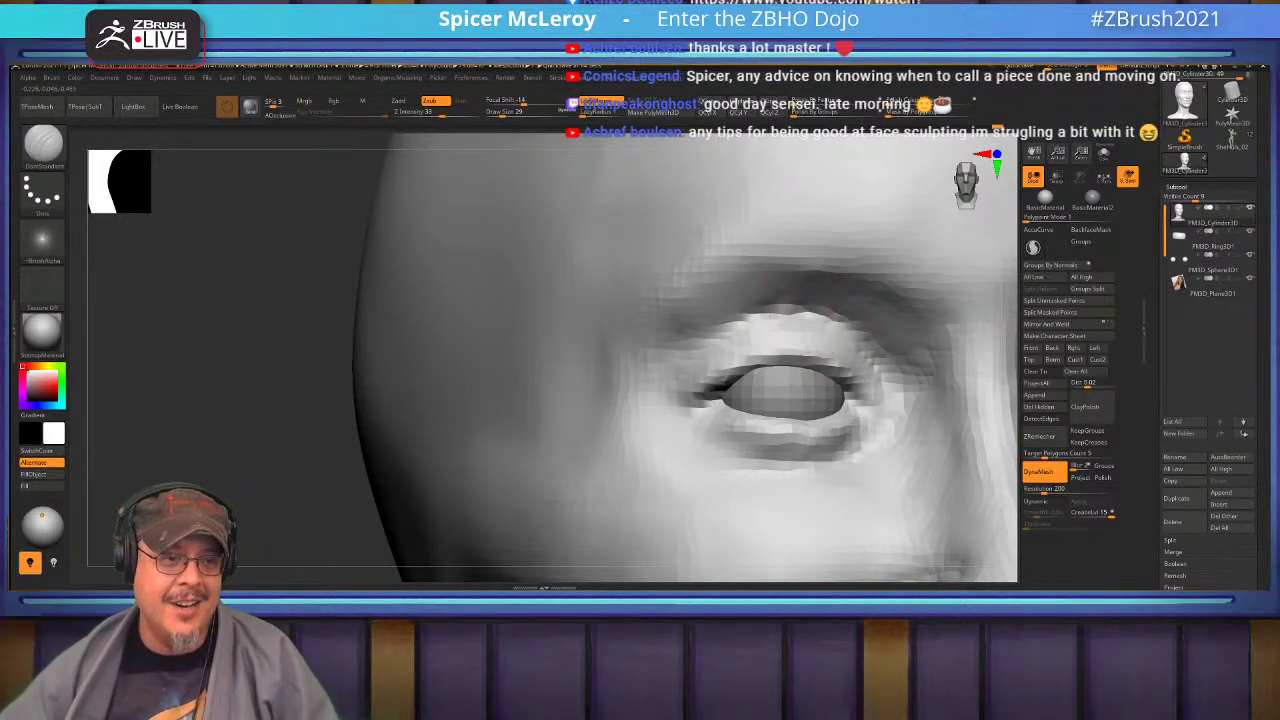
Carve the crease above the upper eyelid from the inner corner to the outer end with DamStandard.
mouse_move(827, 317)
right_mouse_down("alt")
mouse_move(839, 312)
mouse_move(852, 335)
mouse_move(878, 312)
mouse_move(878, 332)
mouse_move(796, 315)
mouse_move(800, 346)
mouse_move(750, 355)
right_mouse_up("alt")
key("b")
key("m")
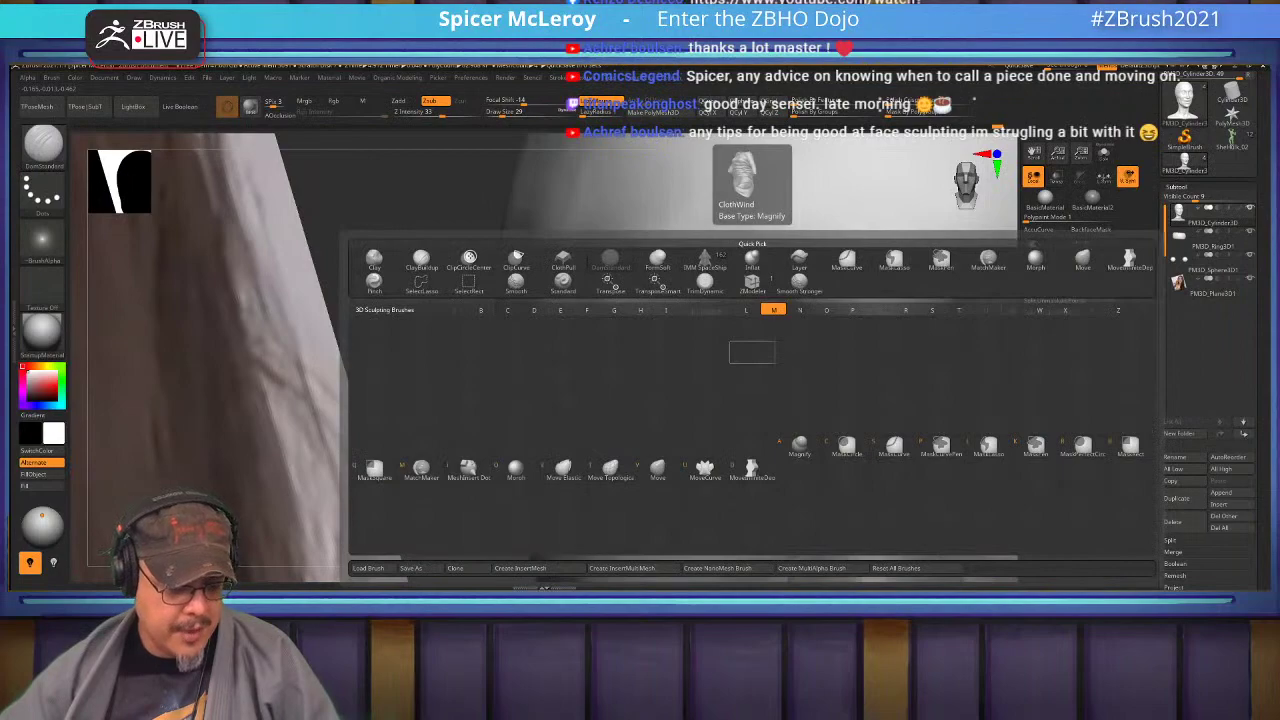
key("k")
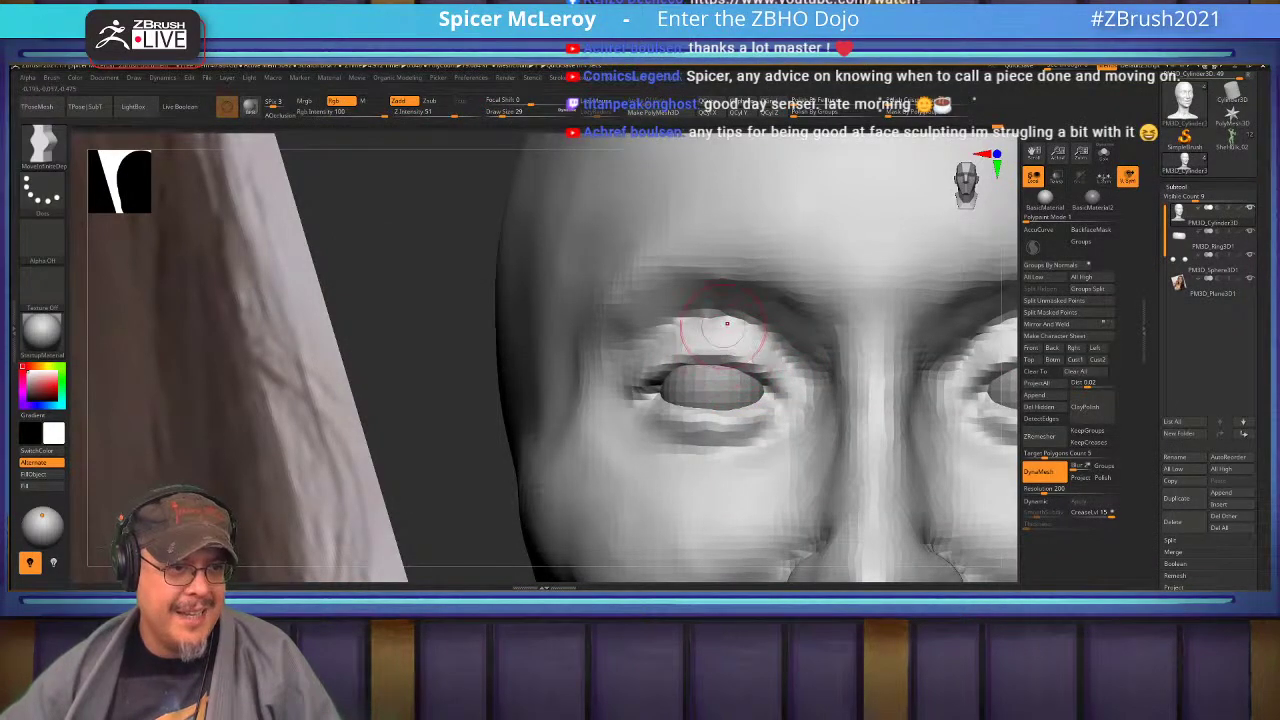
key("b")
key("d")
key("s")
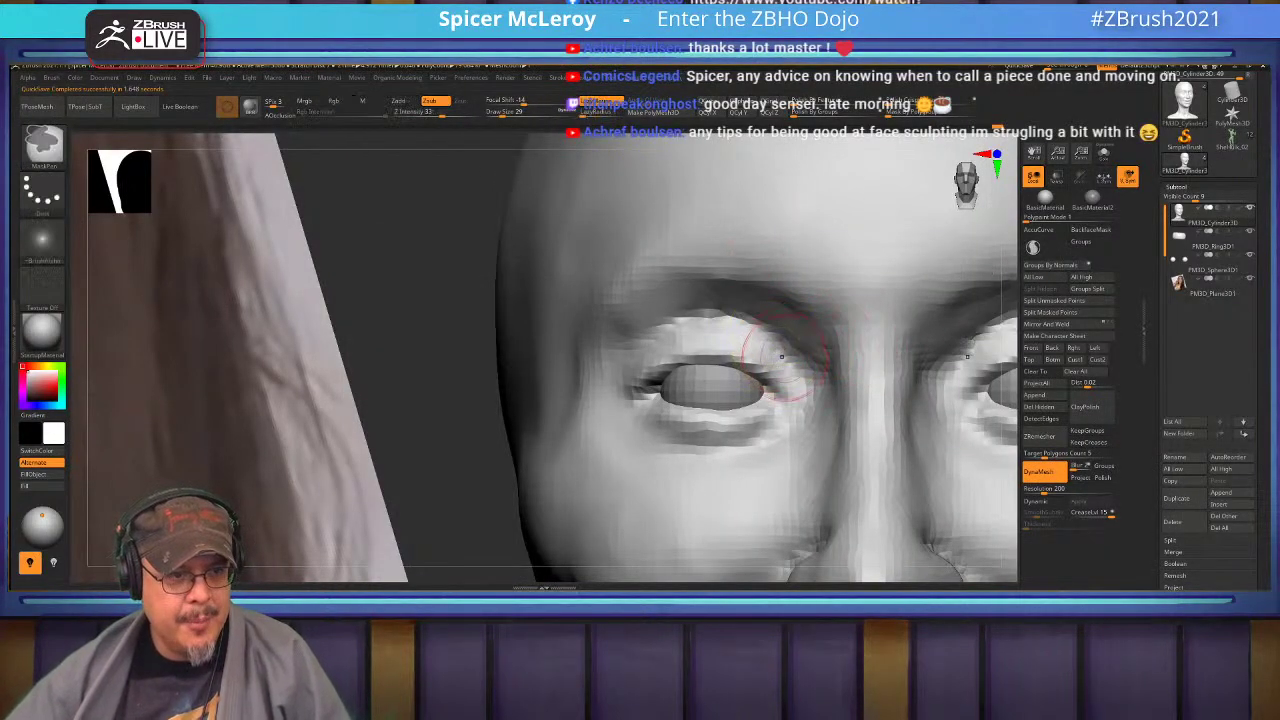
mouse_move(784, 355)
left_mouse_down()
mouse_move(736, 319)
mouse_move(652, 341)
left_mouse_up()
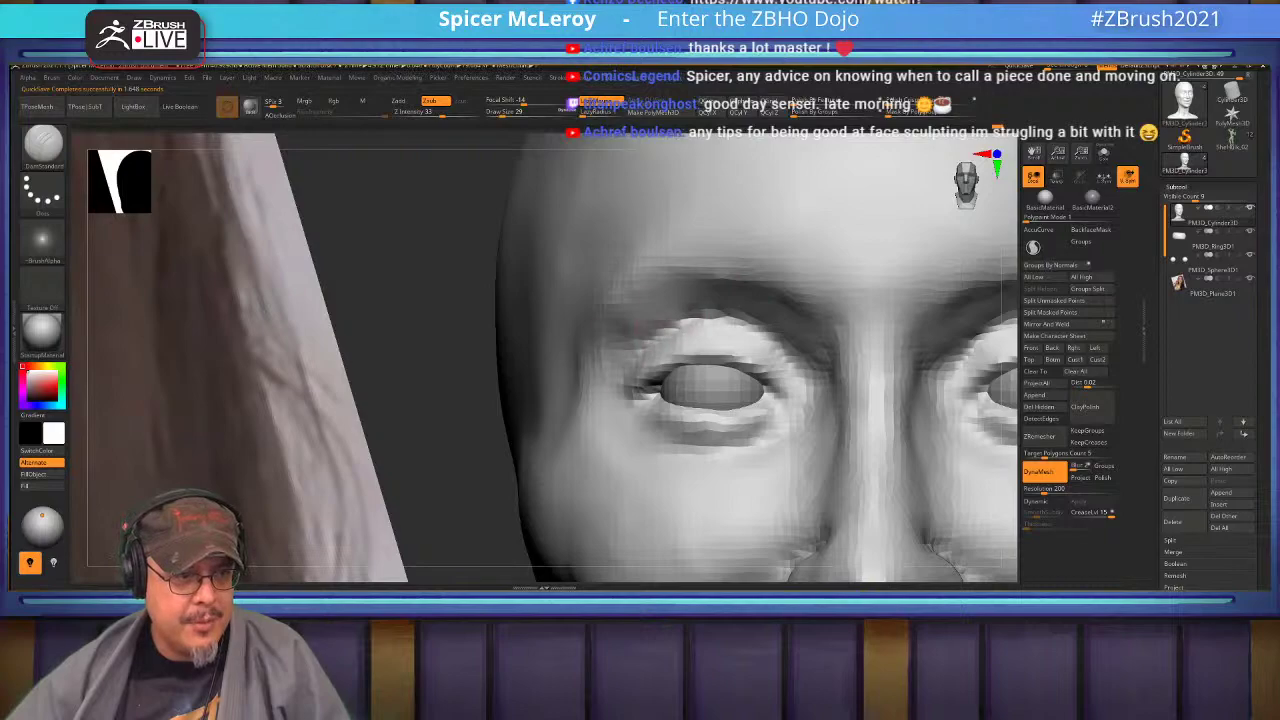
Fill the hood between the outer brow and the upper eyelid with ClayBuildup and smooth it into the crease.
key("b")
key("c")
key("b")
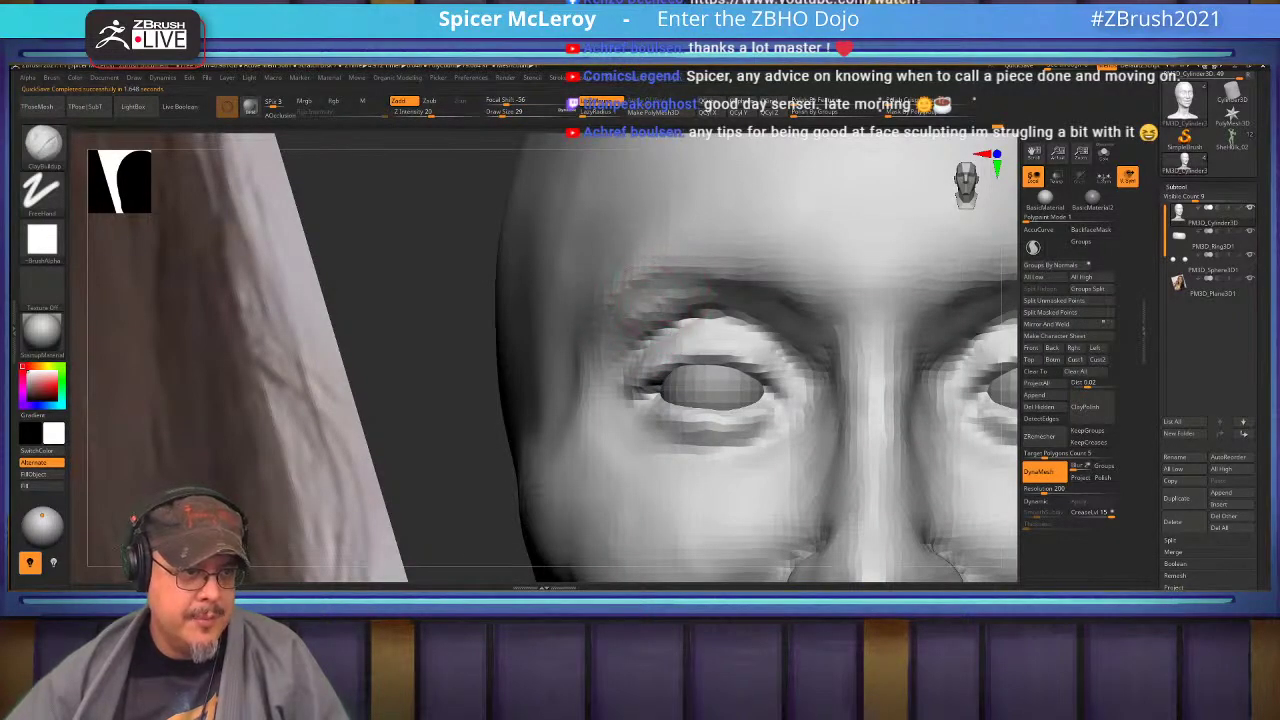
mouse_move(630, 340)
left_mouse_down("shift")
mouse_move(680, 320)
mouse_move(650, 325)
left_mouse_up("shift")
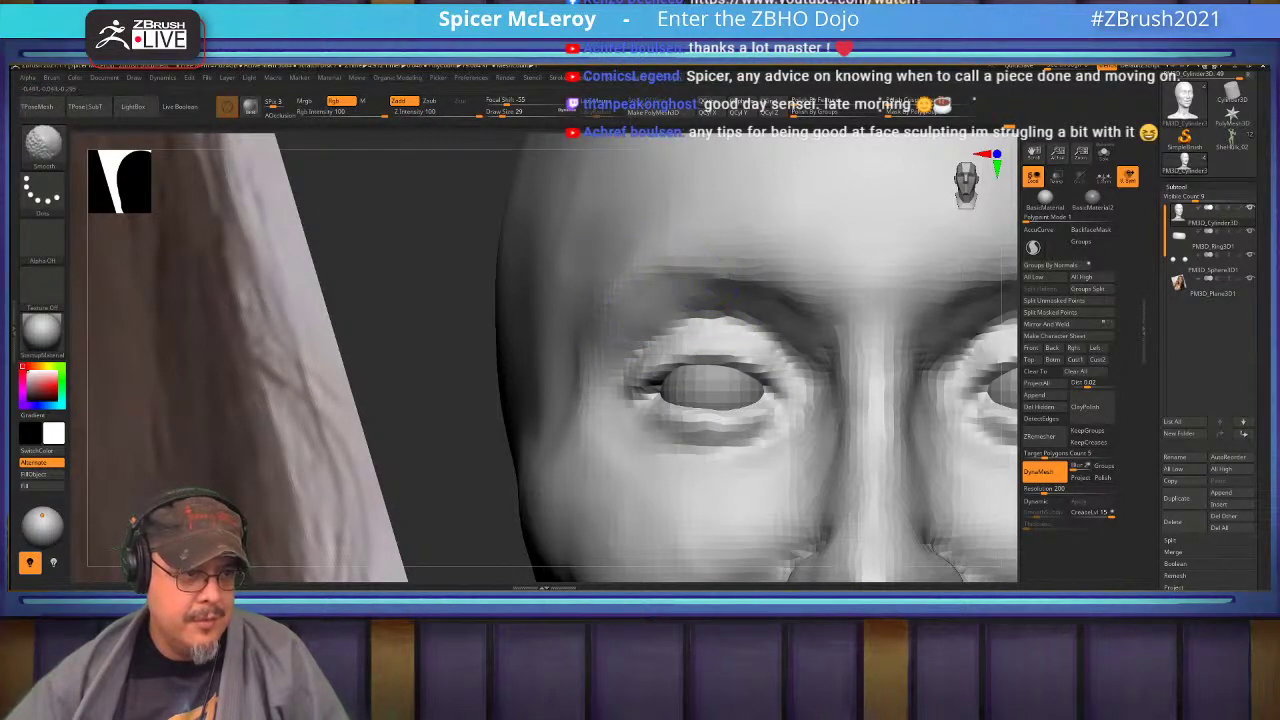
left_click_drag(662, 320, 712, 310)
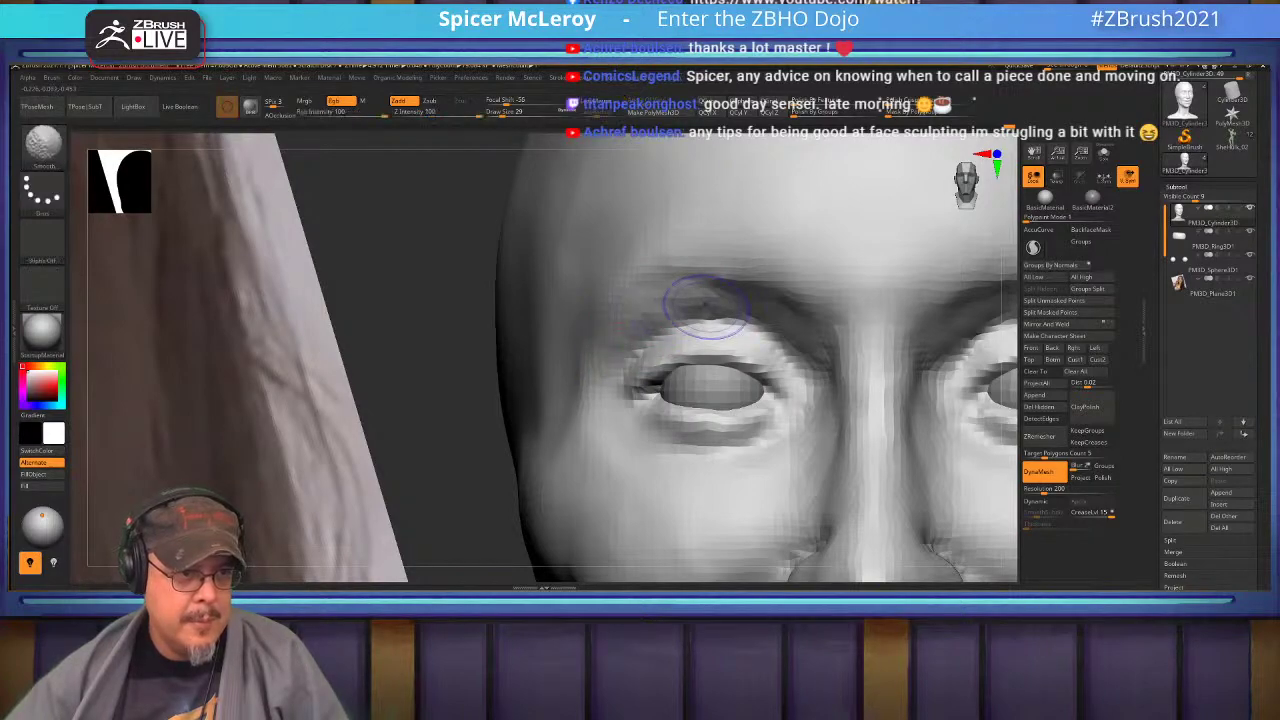
Shape the nostril opening and its rim with the Standard brush at draw size 14.
key("f")
left_click_drag(777, 318, 972, 430)
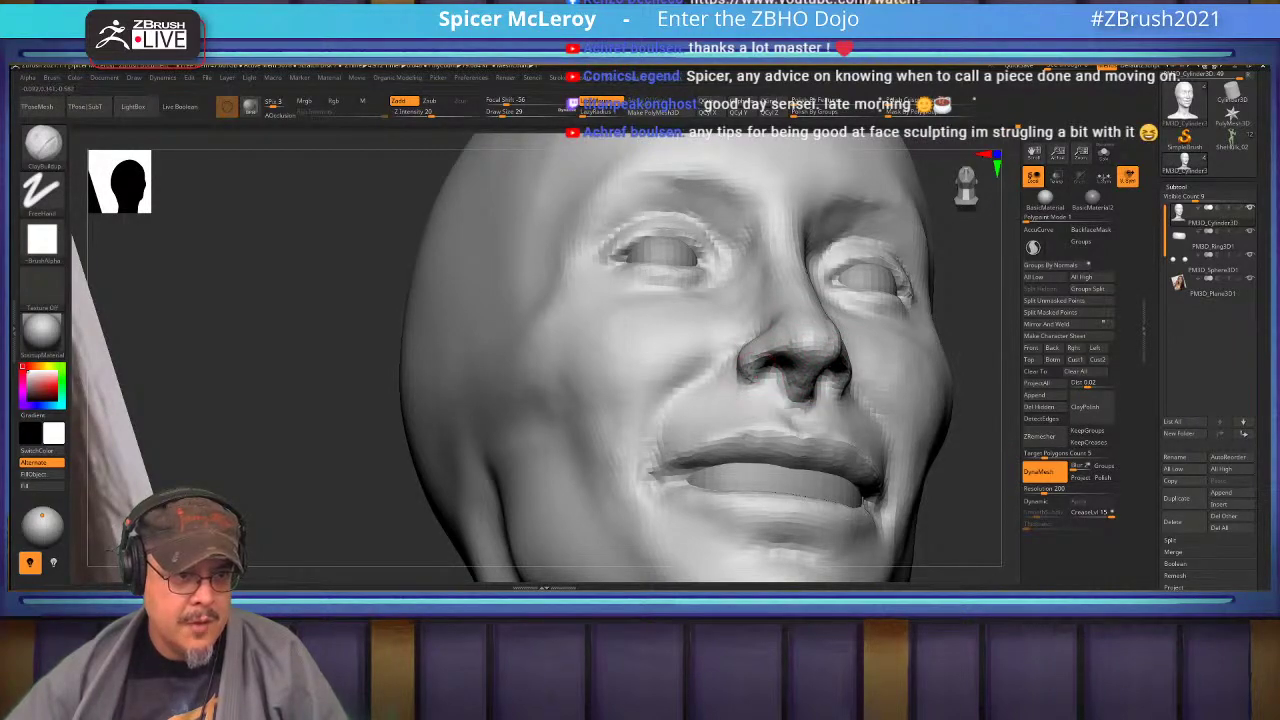
key("b")
key("s")
key("t")
left_click_drag(975, 430, 865, 470)
right_click_drag(800, 330, 778, 383, "ctrl")
key("s")
left_click_drag(766, 375, 757, 377)
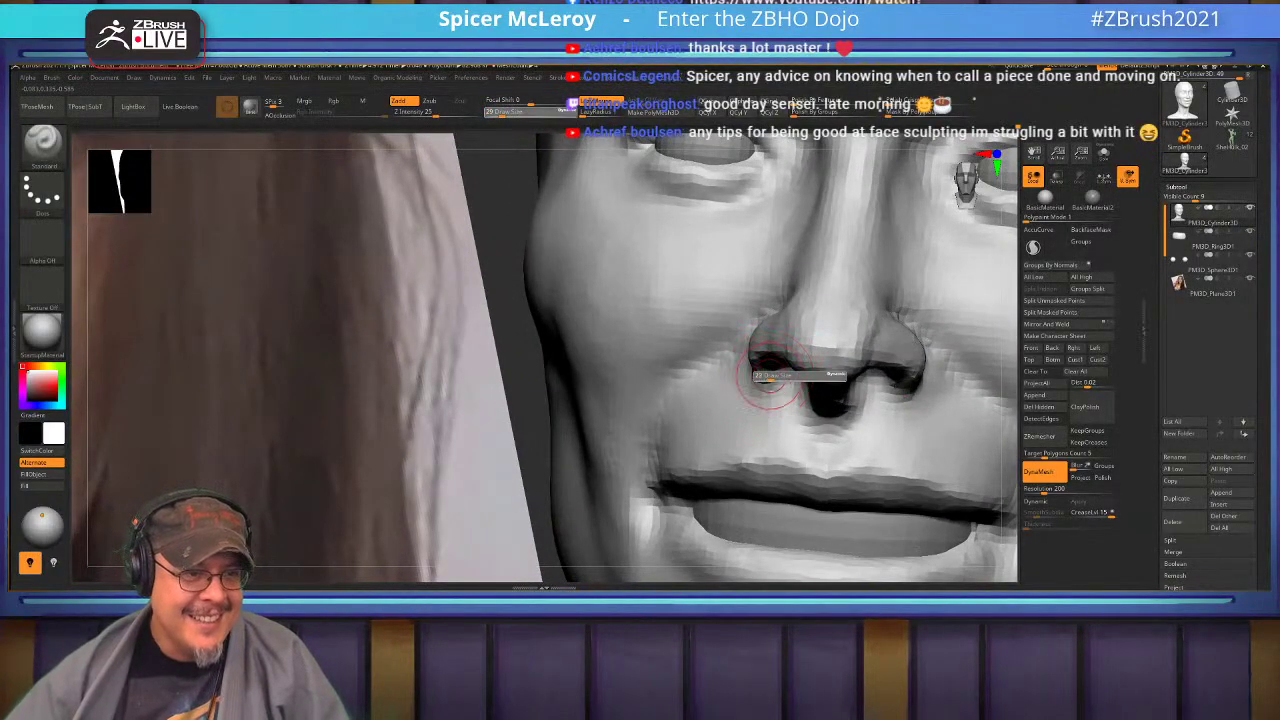
key("b")
key("s")
key("t")
mouse_move(692, 352)
right_mouse_down()
mouse_move(785, 350)
mouse_move(798, 368)
mouse_move(855, 354)
mouse_move(890, 362)
right_mouse_up()
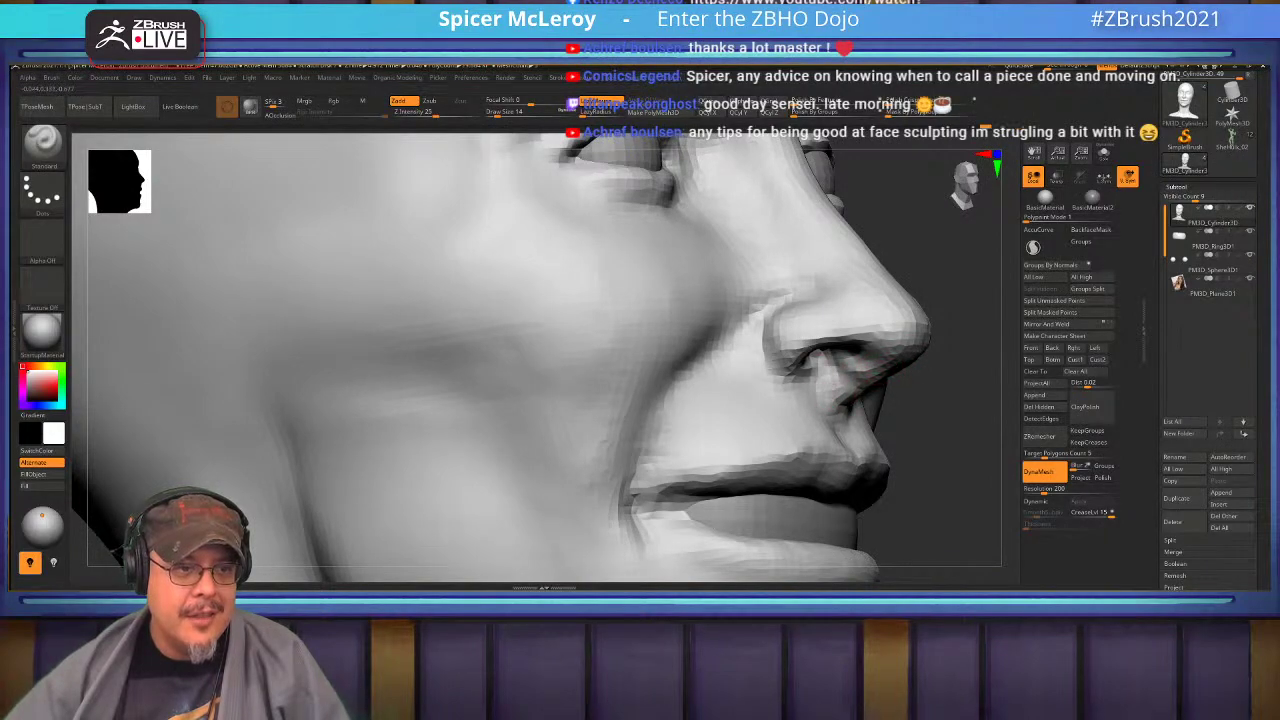
Build up the skin beside and below the nostril with ClayBuildup at draw size 37.
right_click_drag(885, 425, 812, 423)
key("b")
key("c")
key("b")
key("s")
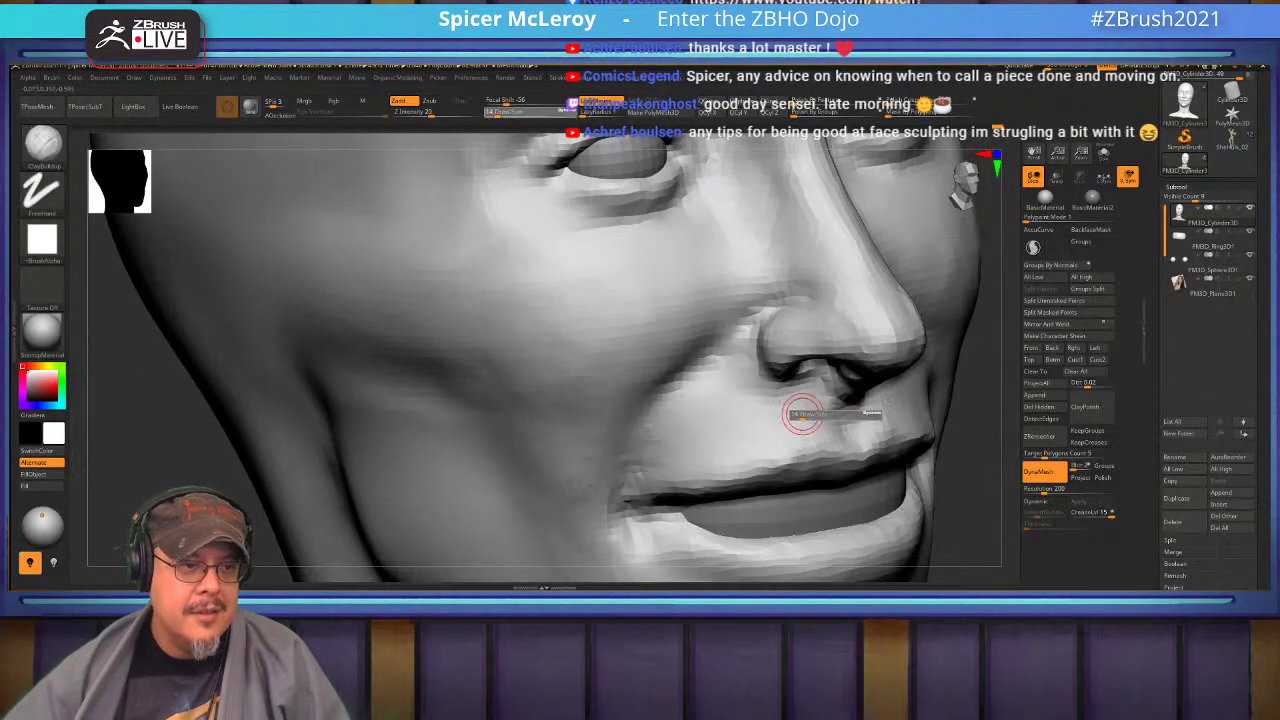
left_click_drag(802, 415, 808, 415)
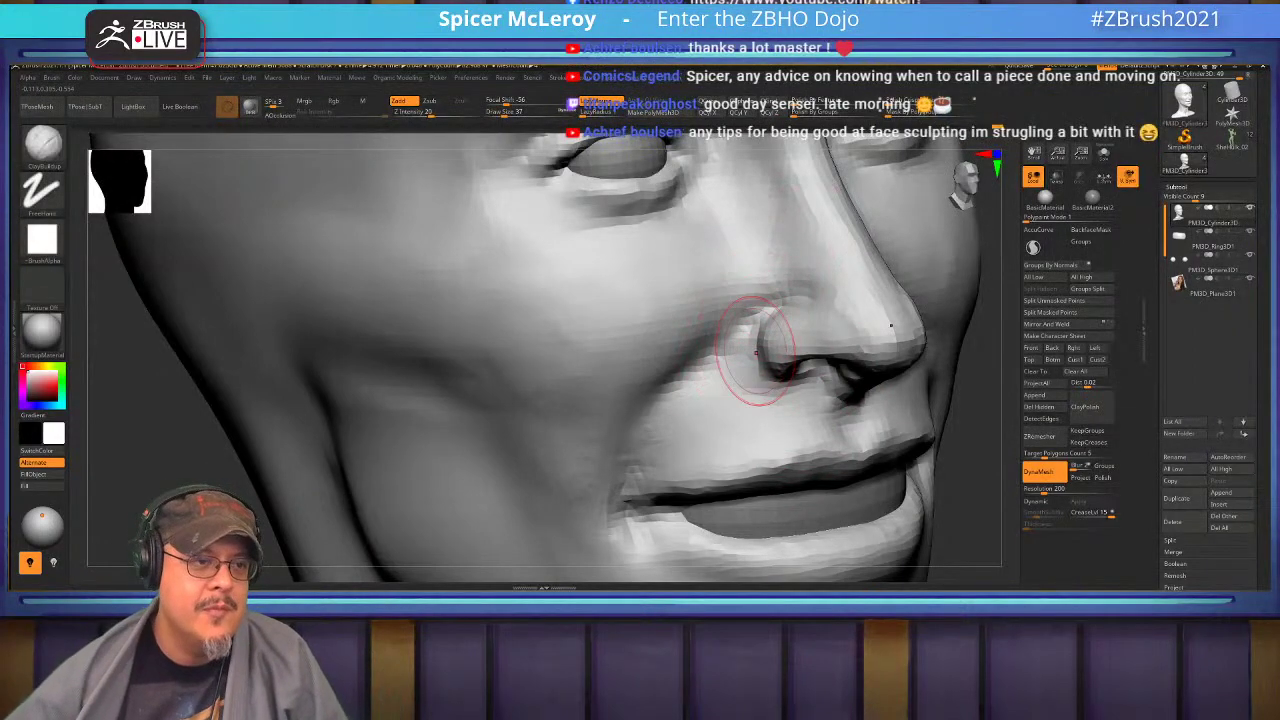
Carve the fold between cheek and nostril wing with DamStandard, then check the eye area from the front and from above.
key("b")
key("d")
key("s")
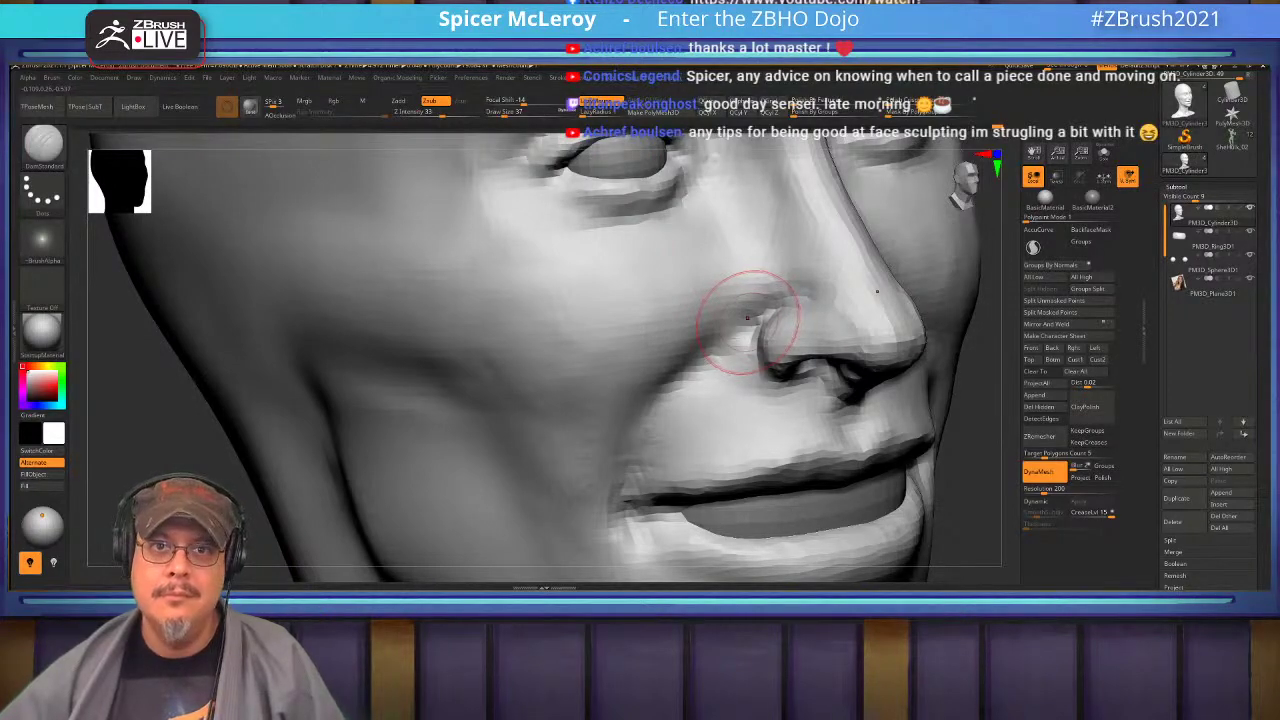
mouse_move(754, 331)
right_mouse_down("alt")
mouse_move(771, 334)
mouse_move(764, 215)
mouse_move(717, 306)
mouse_move(751, 308)
mouse_move(758, 445)
right_mouse_up("alt")
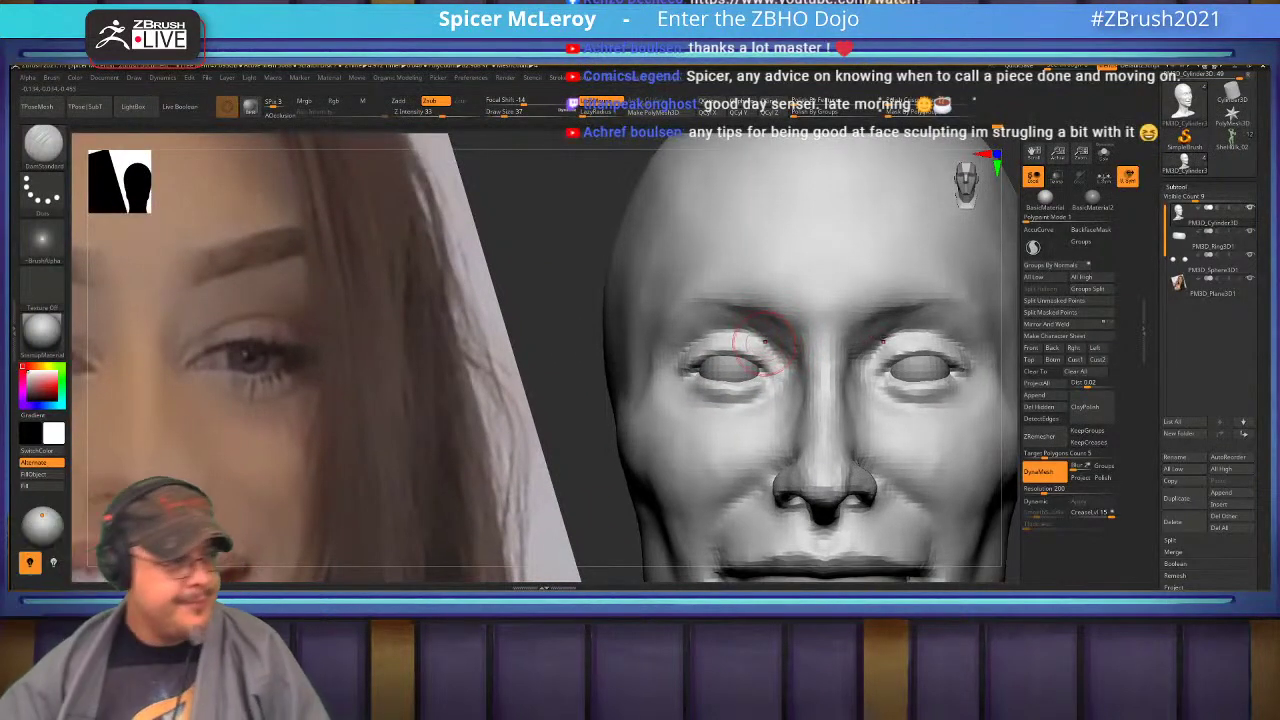
mouse_move(735, 332)
right_mouse_down()
mouse_move(784, 328)
mouse_move(788, 380)
right_mouse_up()
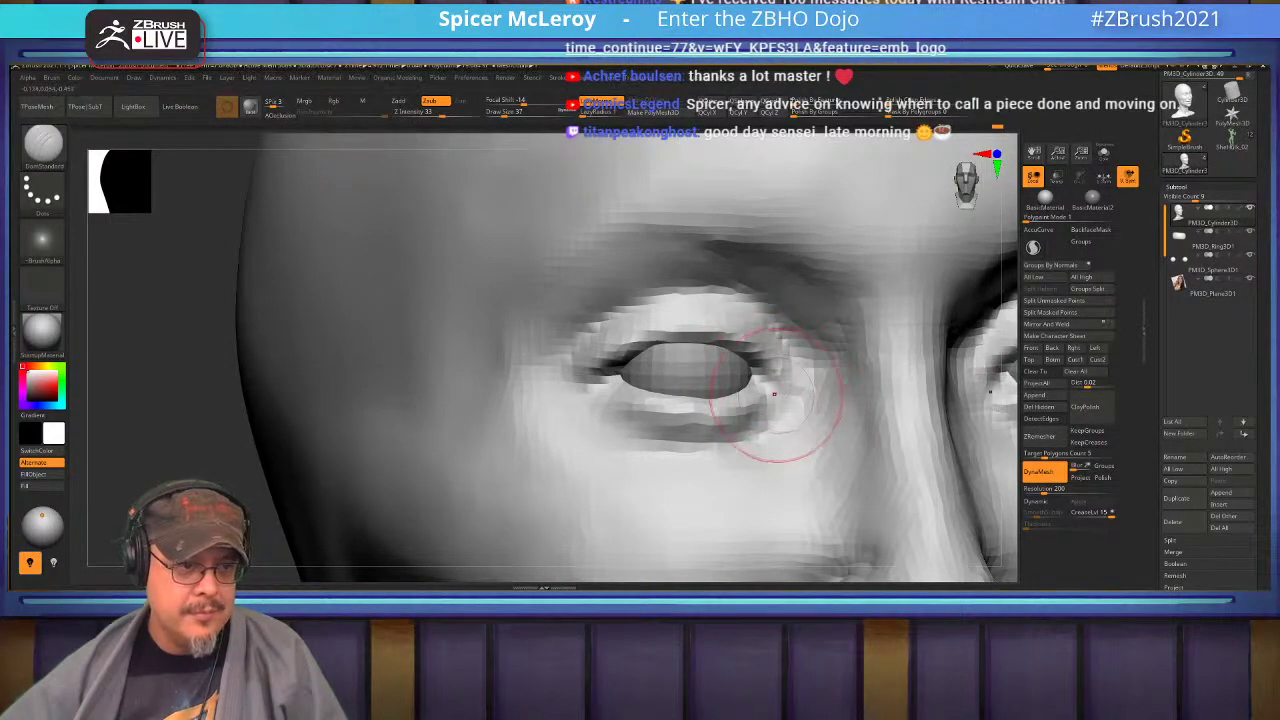
mouse_move(716, 382)
right_mouse_down()
mouse_move(748, 408)
mouse_move(708, 396)
right_mouse_up()
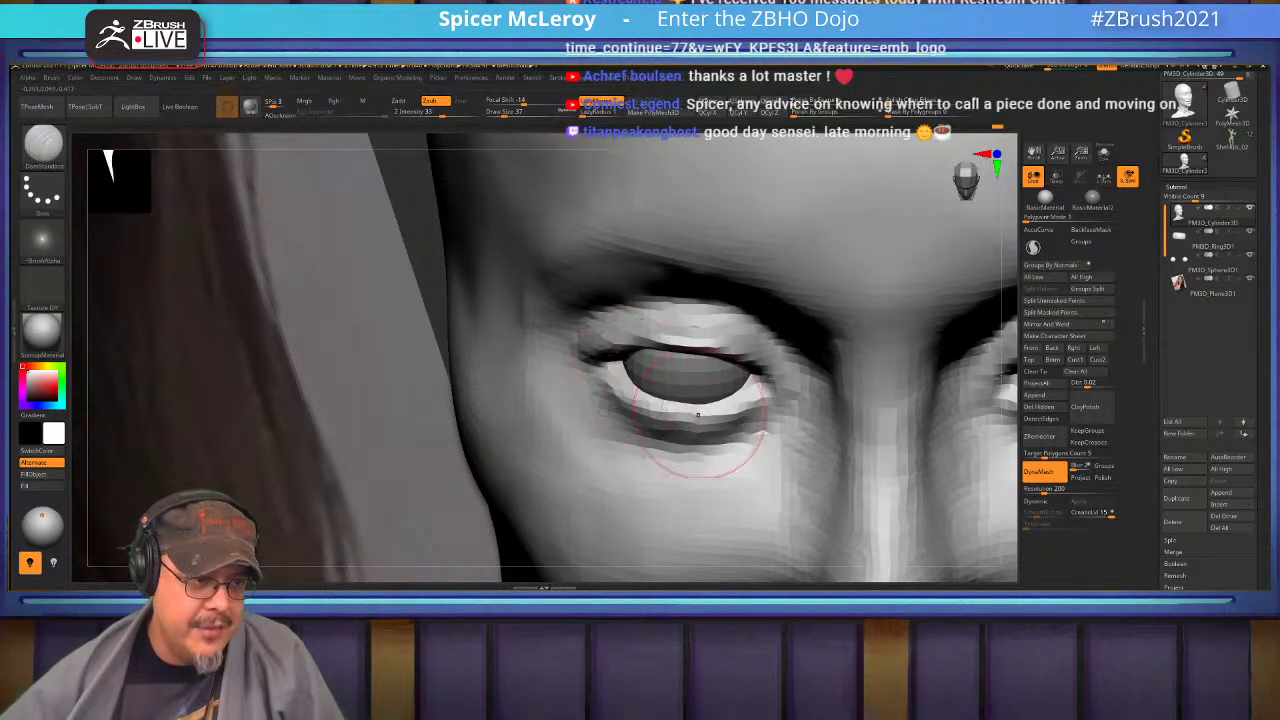
mouse_move(713, 385)
right_mouse_down()
mouse_move(728, 304)
mouse_move(763, 361)
mouse_move(746, 357)
mouse_move(823, 400)
mouse_move(766, 343)
mouse_move(862, 337)
right_mouse_up()
Adjust the fold above the mouth corner with the Move brush and smooth it into the cheek.
key("f")
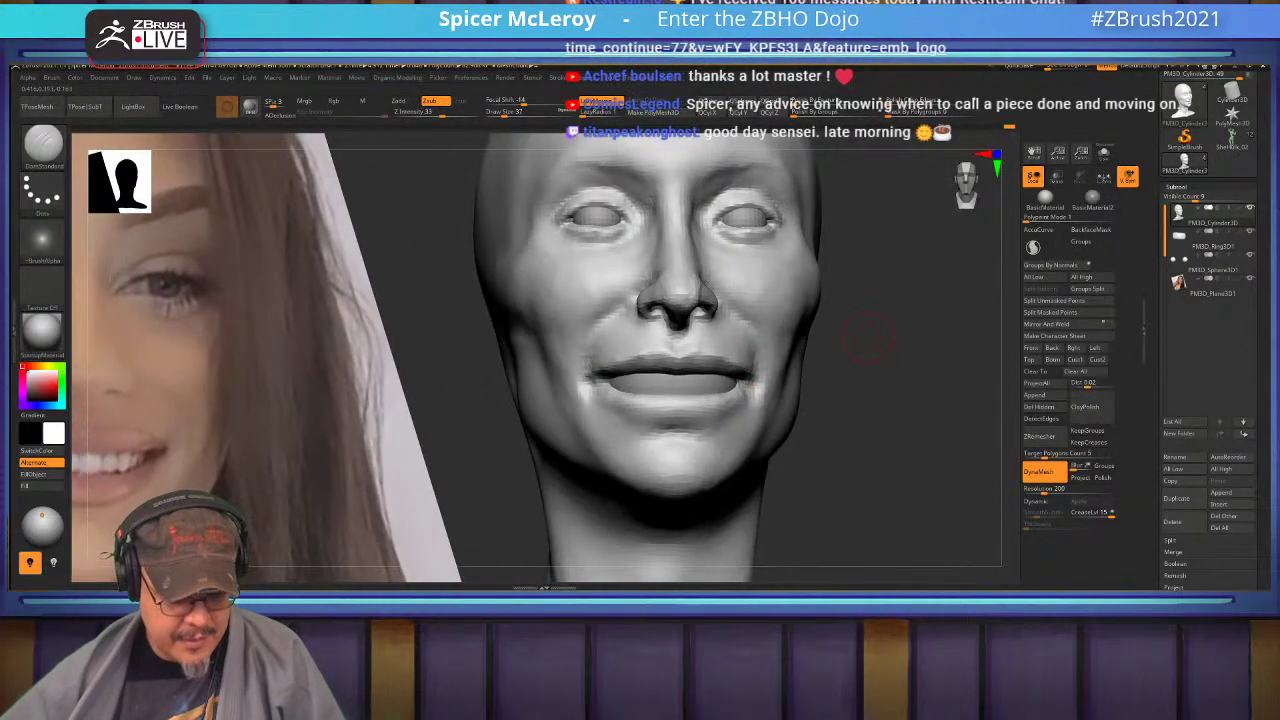
key("b")
key("m")
key("v")
left_click_drag(600, 337, 604, 335)
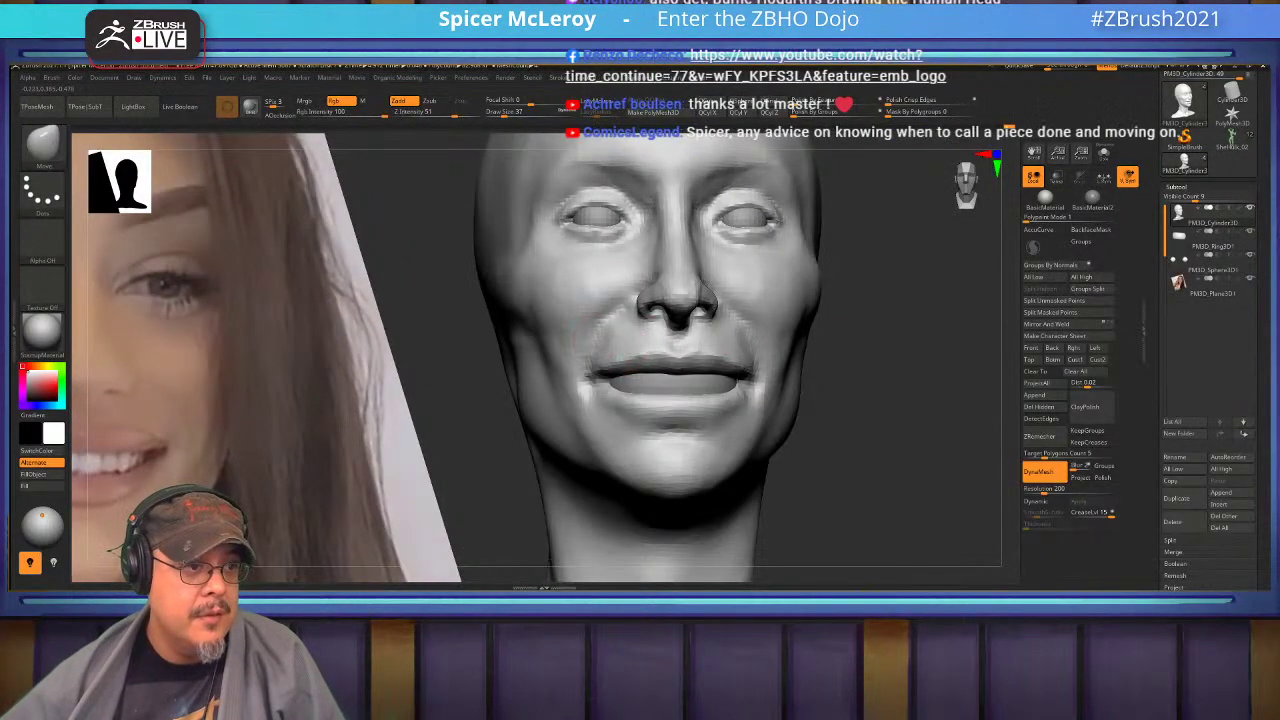
key("shift")
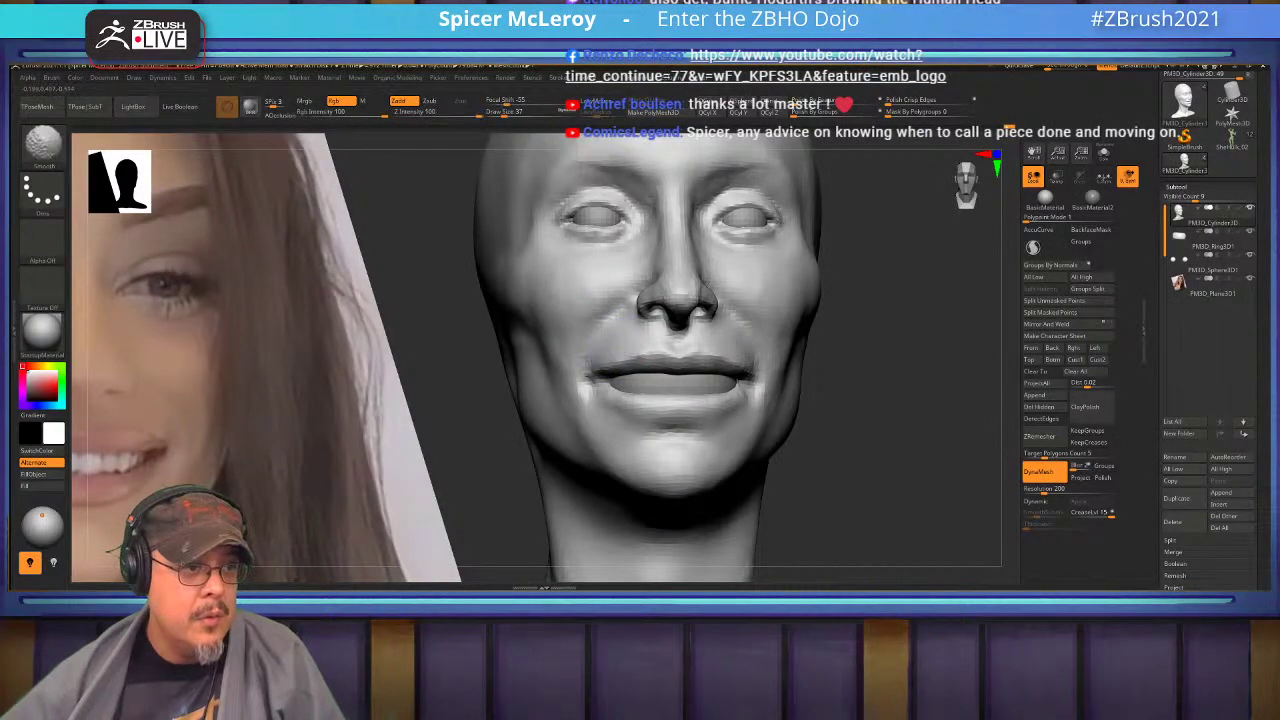
Refine the mouth corner with the Standard brush and smooth it into the lower lip.
mouse_move(735, 333)
right_mouse_down()
mouse_move(722, 385)
mouse_move(695, 415)
mouse_move(668, 385)
mouse_move(700, 365)
mouse_move(707, 331)
mouse_move(740, 380)
right_mouse_up()
key("b")
key("s")
key("t")
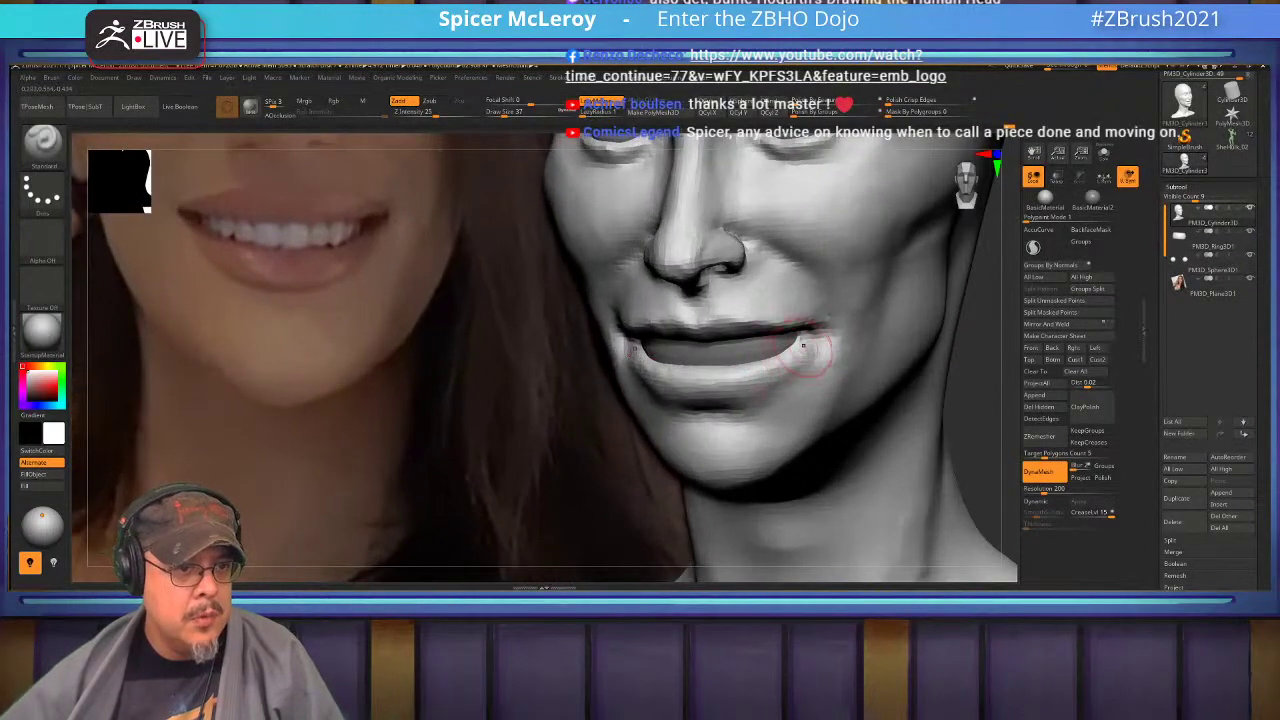
left_click_drag(808, 346, 796, 366, "shift")
Define the lower lip from the mouth corner to its middle with DamStandard and smooth the mouth corner.
key("b")
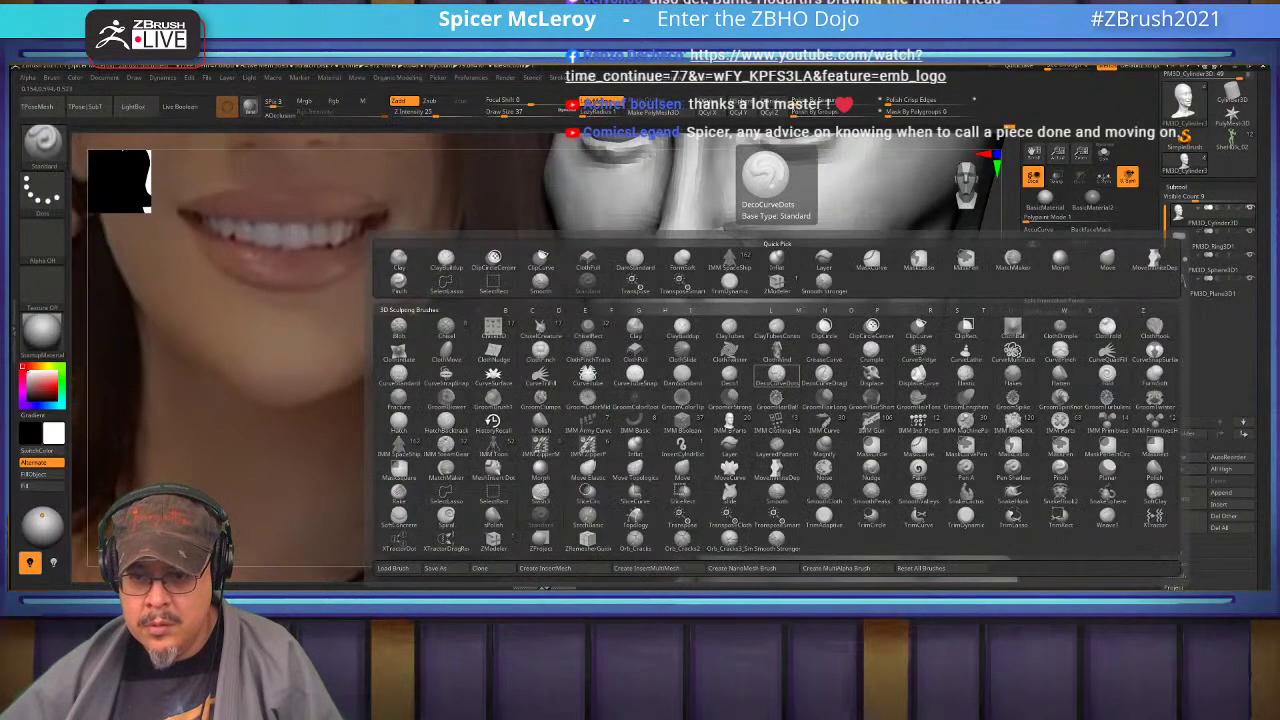
key("d")
key("s")
mouse_move(762, 376)
right_mouse_down()
mouse_move(781, 372)
mouse_move(793, 326)
right_mouse_up()
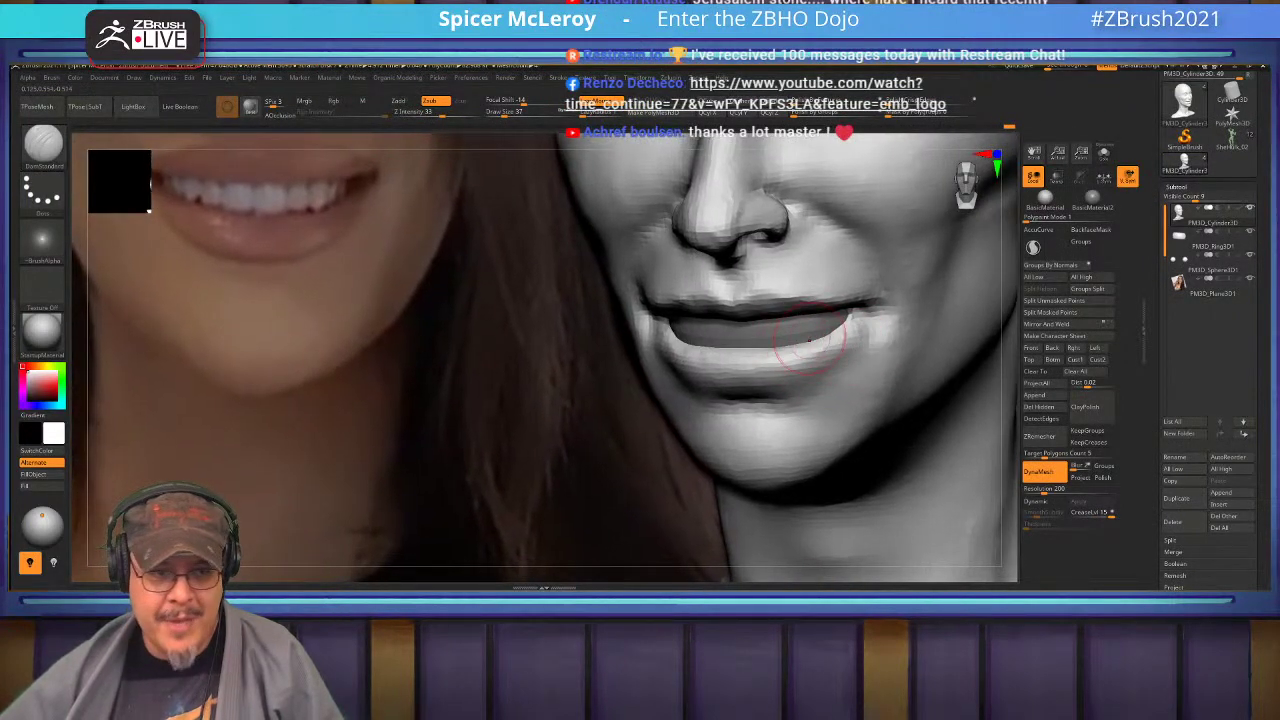
mouse_move(826, 338)
left_mouse_down()
mouse_move(792, 362)
mouse_move(724, 372)
left_mouse_up()
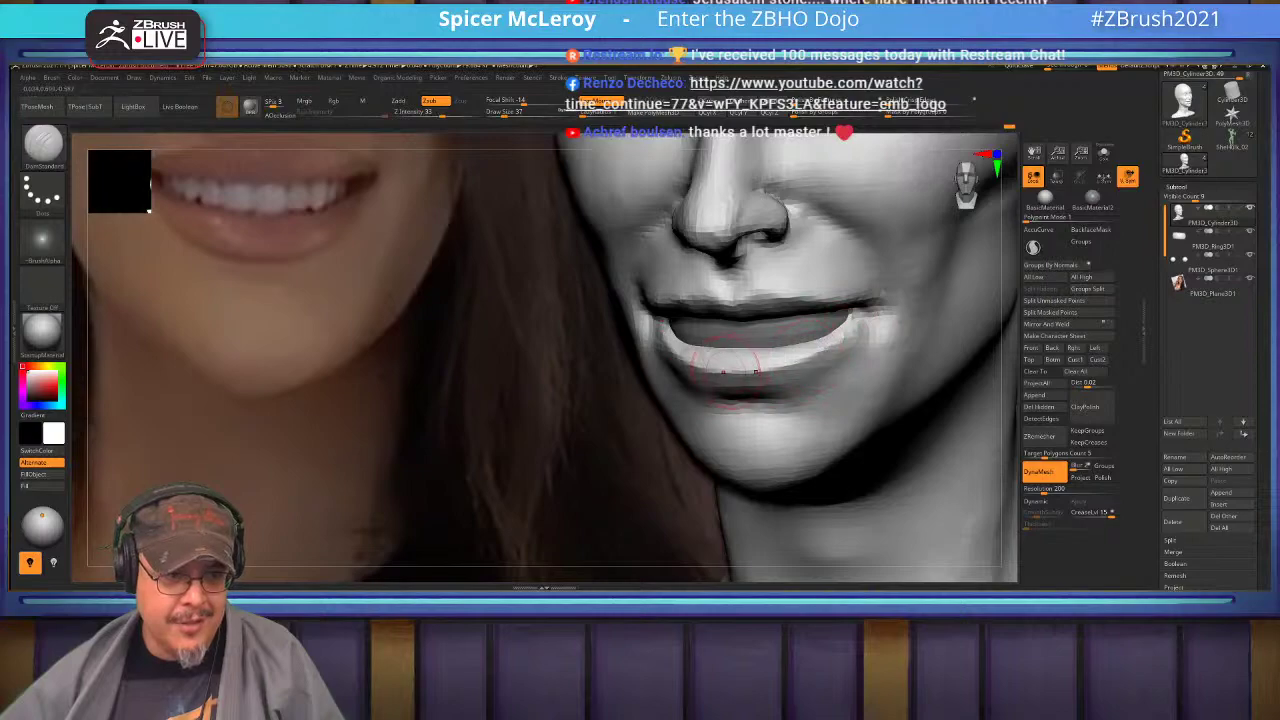
key("shift")
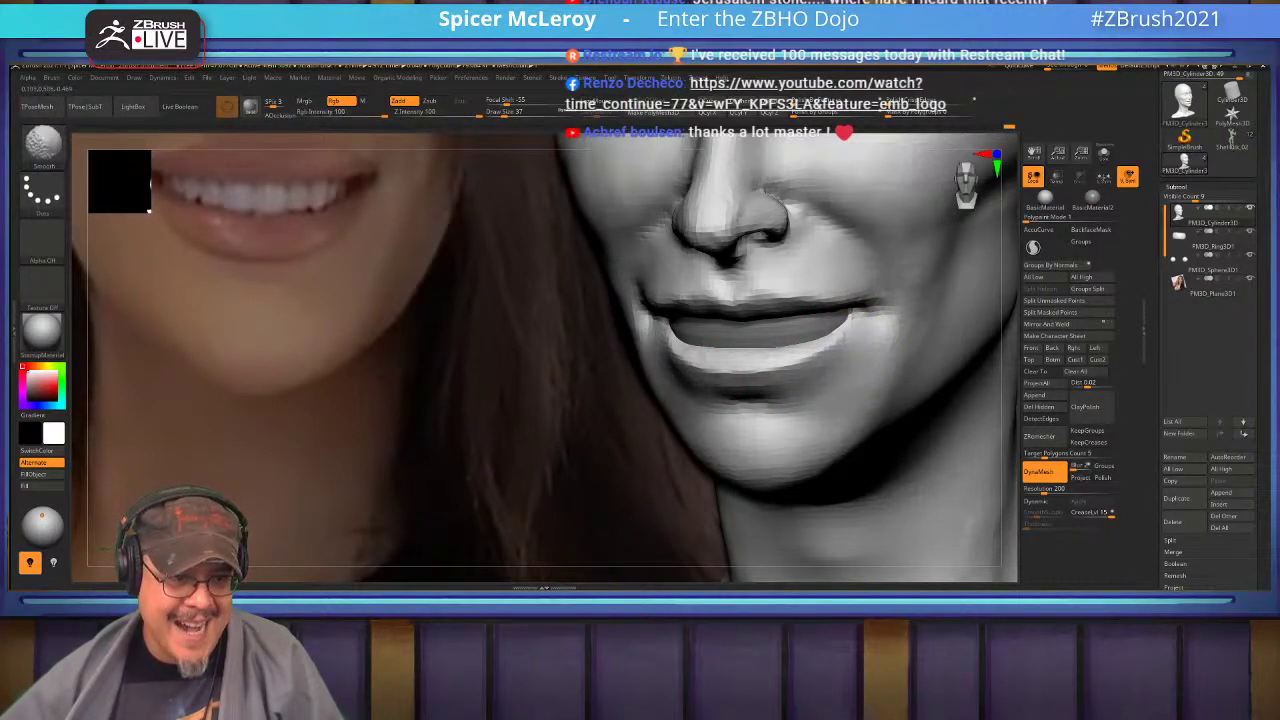
Carve the crease below the mouth corner with DamStandard and smooth the hollow under the lower lip.
key("b")
key("b")
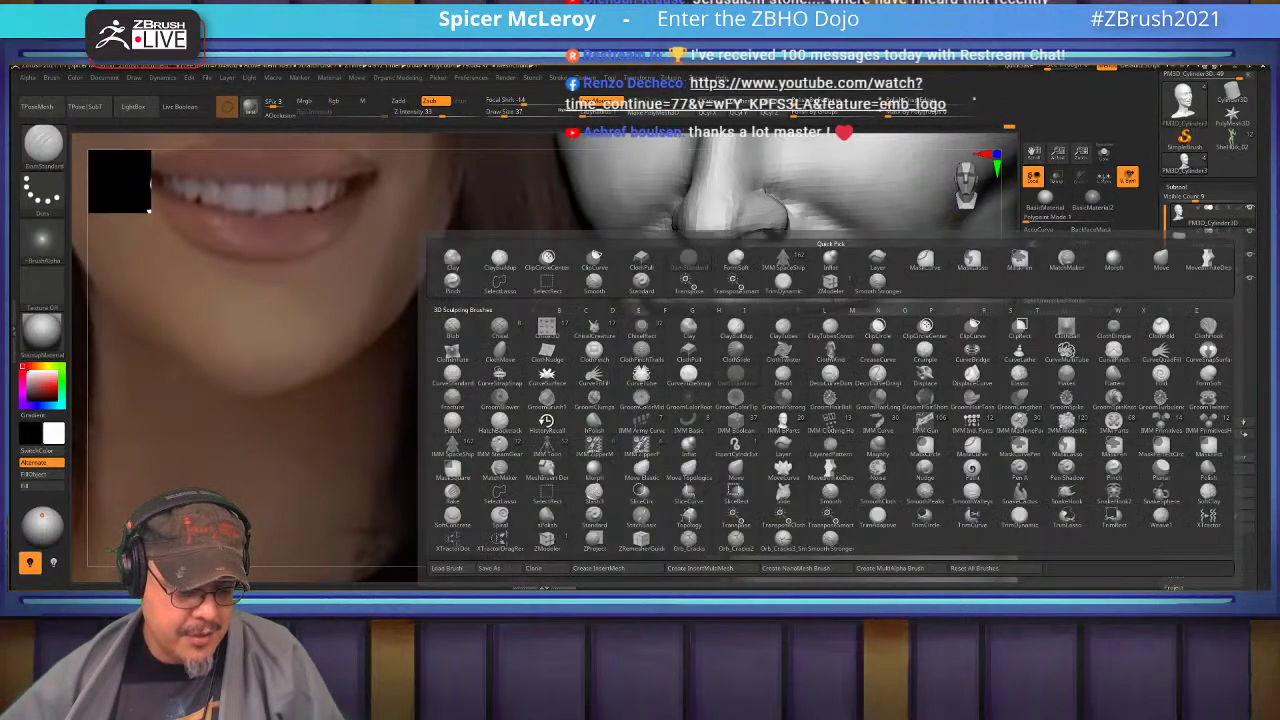
key("d")
key("s")
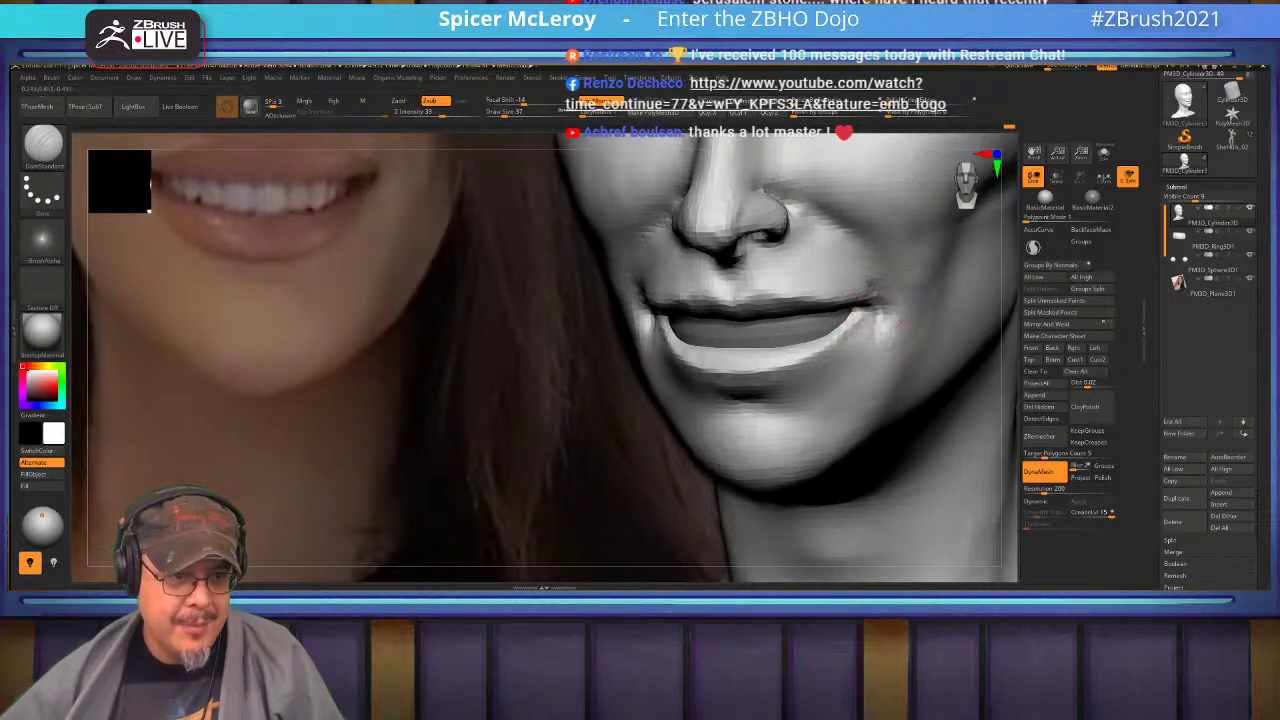
left_click_drag(880, 322, 876, 362)
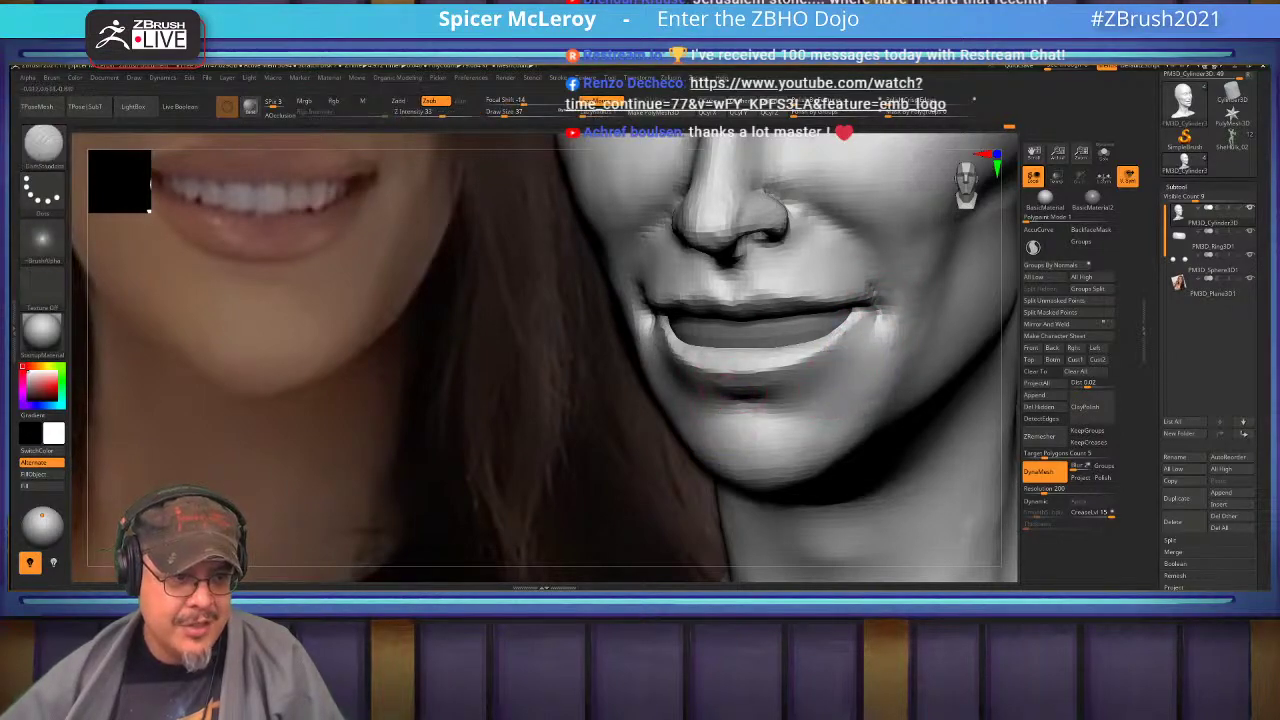
right_click_drag(858, 365, 815, 372)
left_click_drag(794, 391, 723, 408, "shift")
Fill out the lower lip near the mouth corner and the middle of the upper lip with ClayBuildup, smoothing the lower lip.
mouse_move(745, 377)
right_mouse_down("ctrl")
mouse_move(742, 290)
mouse_move(800, 300)
mouse_move(660, 385)
mouse_move(718, 390)
right_mouse_up("ctrl")
key("b")
key("c")
key("b")
left_click_drag(711, 388, 742, 401)
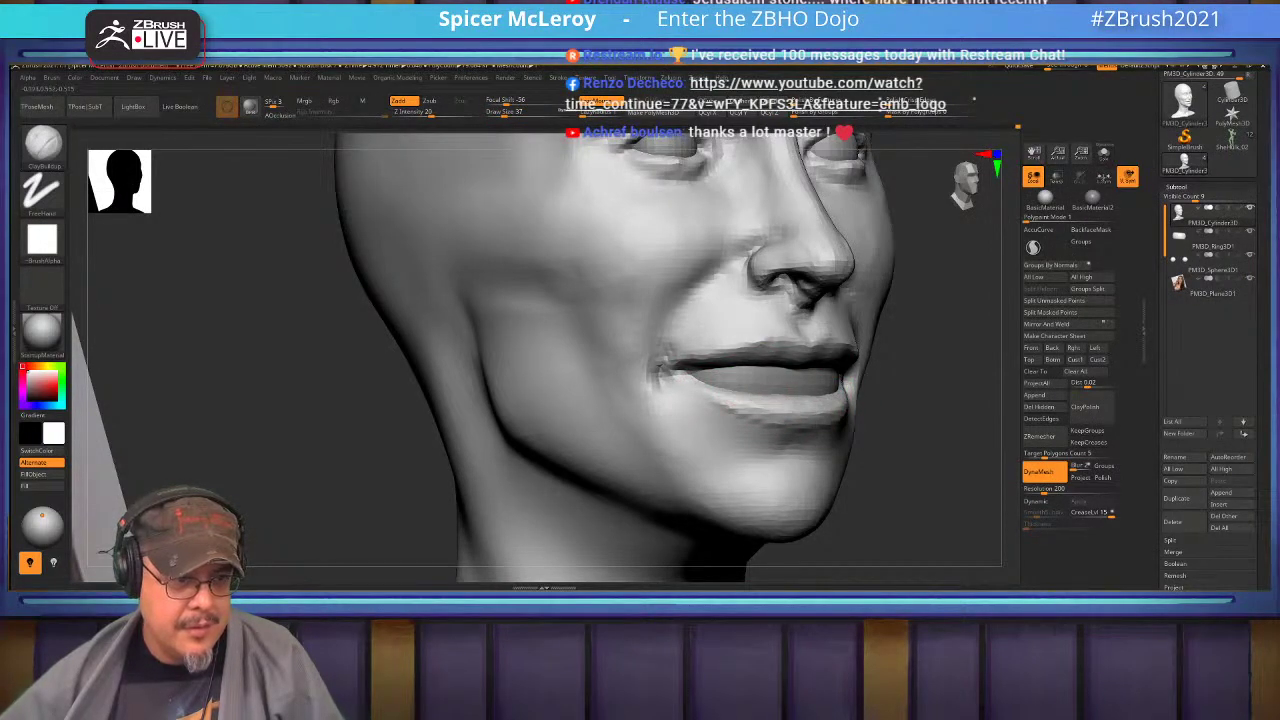
left_click_drag(755, 412, 839, 400, "shift")
right_click_drag(868, 408, 799, 380)
left_click_drag(799, 380, 807, 375)
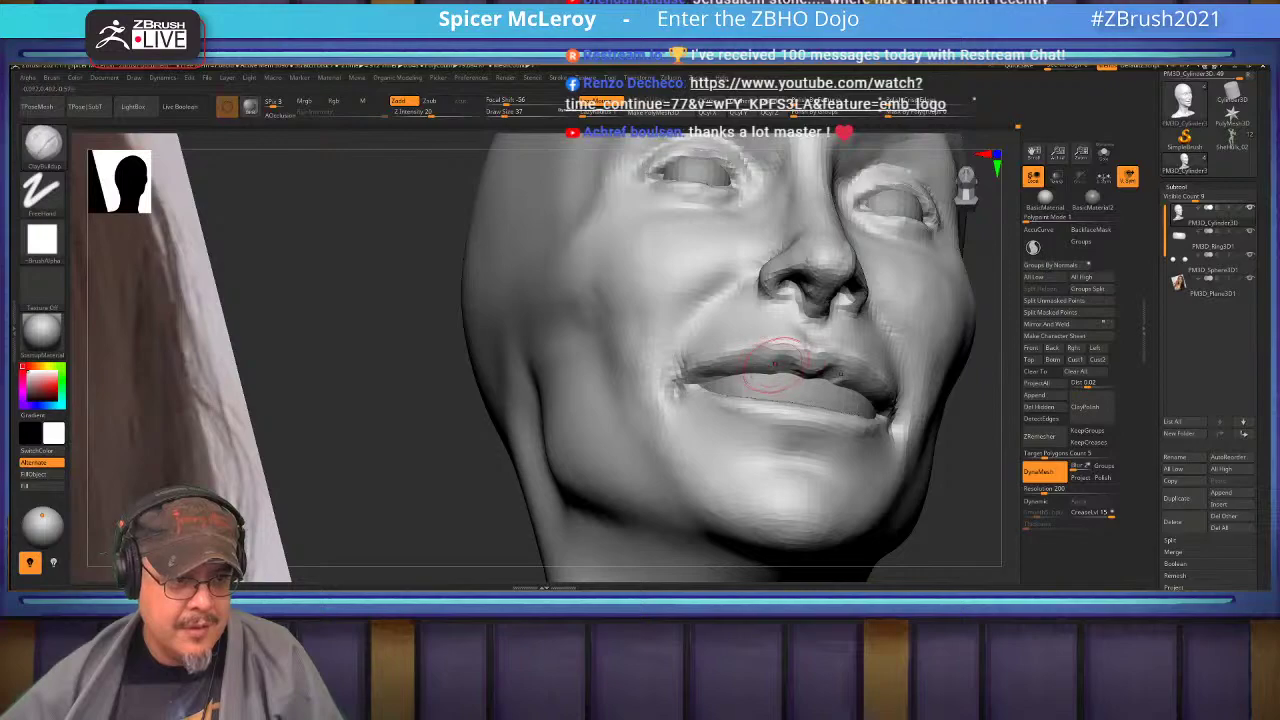
key("shift")
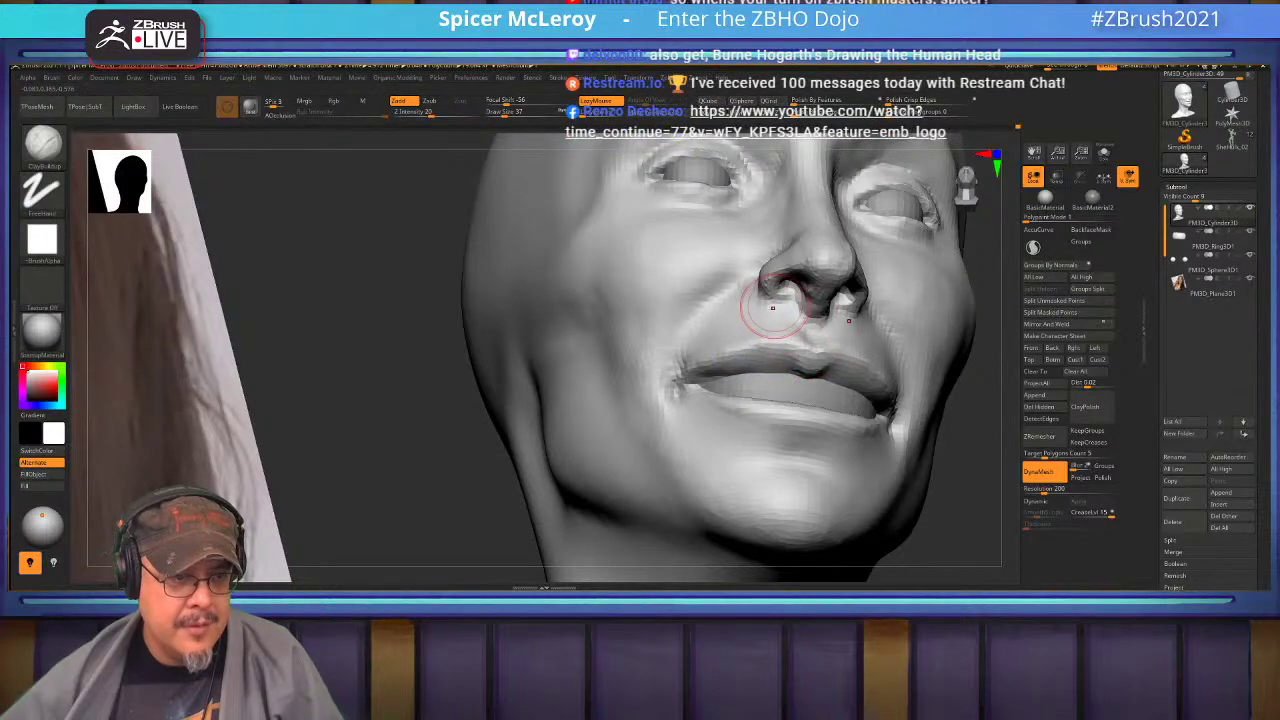
Build up the philtrum and the area above the upper lip with ClayBuildup, then smooth the nasolabial fold.
mouse_move(848, 333)
right_mouse_down("alt")
mouse_move(860, 367)
mouse_move(850, 338)
mouse_move(835, 368)
right_mouse_up("alt")
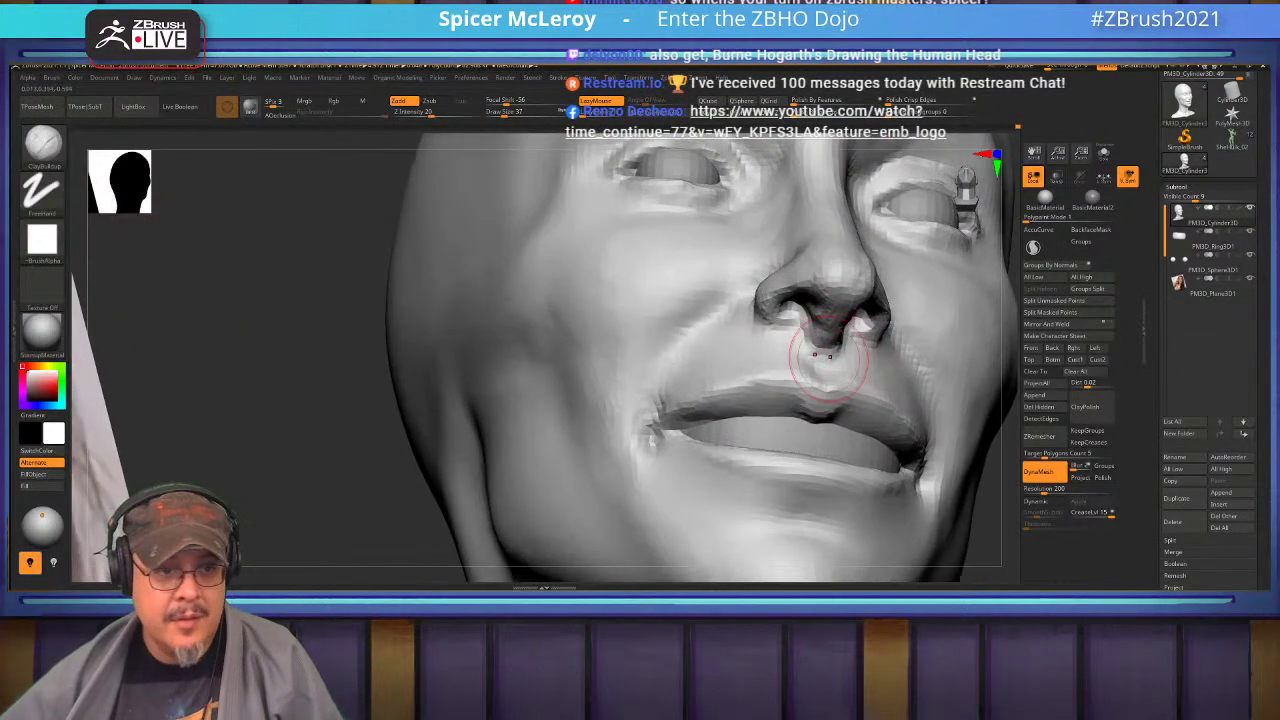
left_click_drag(829, 359, 816, 398)
mouse_move(784, 353)
left_mouse_down()
mouse_move(762, 388)
mouse_move(730, 366)
mouse_move(706, 382)
left_mouse_up()
mouse_move(738, 314)
left_mouse_down()
mouse_move(680, 373)
mouse_move(702, 362)
left_mouse_up()
mouse_move(712, 308)
left_mouse_down("shift")
mouse_move(668, 348)
mouse_move(663, 391)
left_mouse_up("shift")
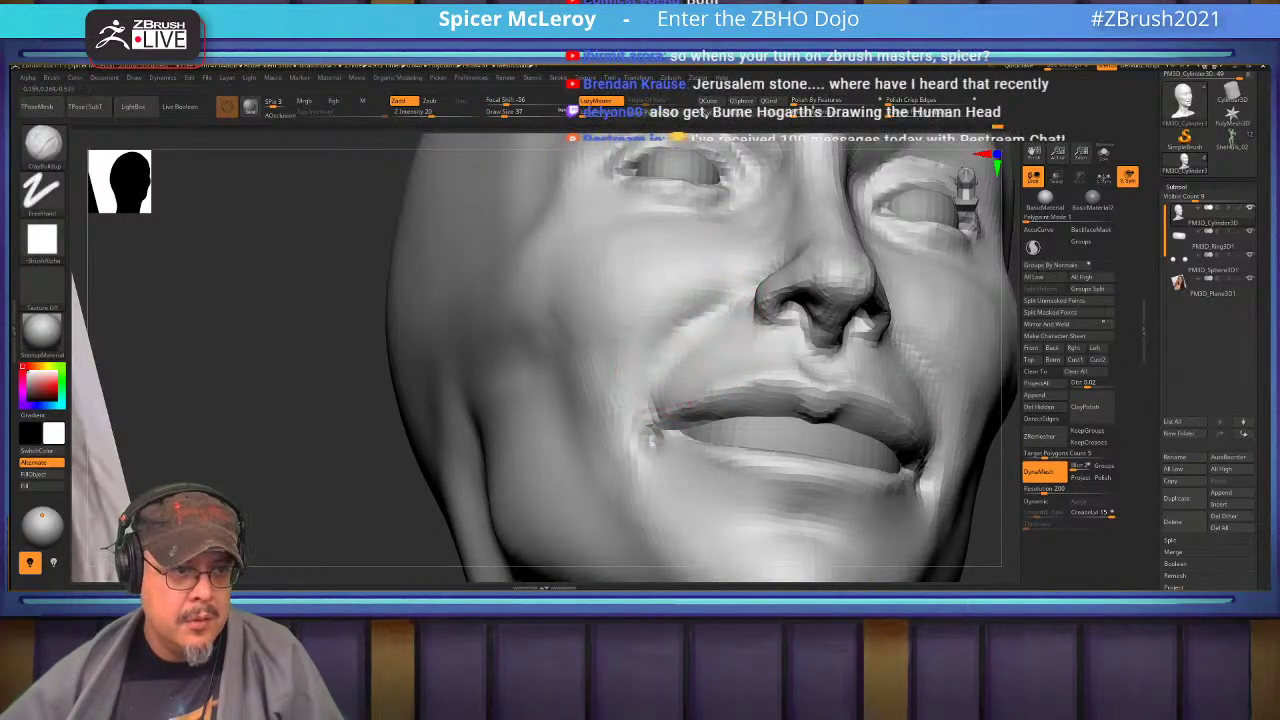
Reshape the eye corners with the Move brush, using draw size 18 for the inner corner and 29 for the outer one.
key("f")
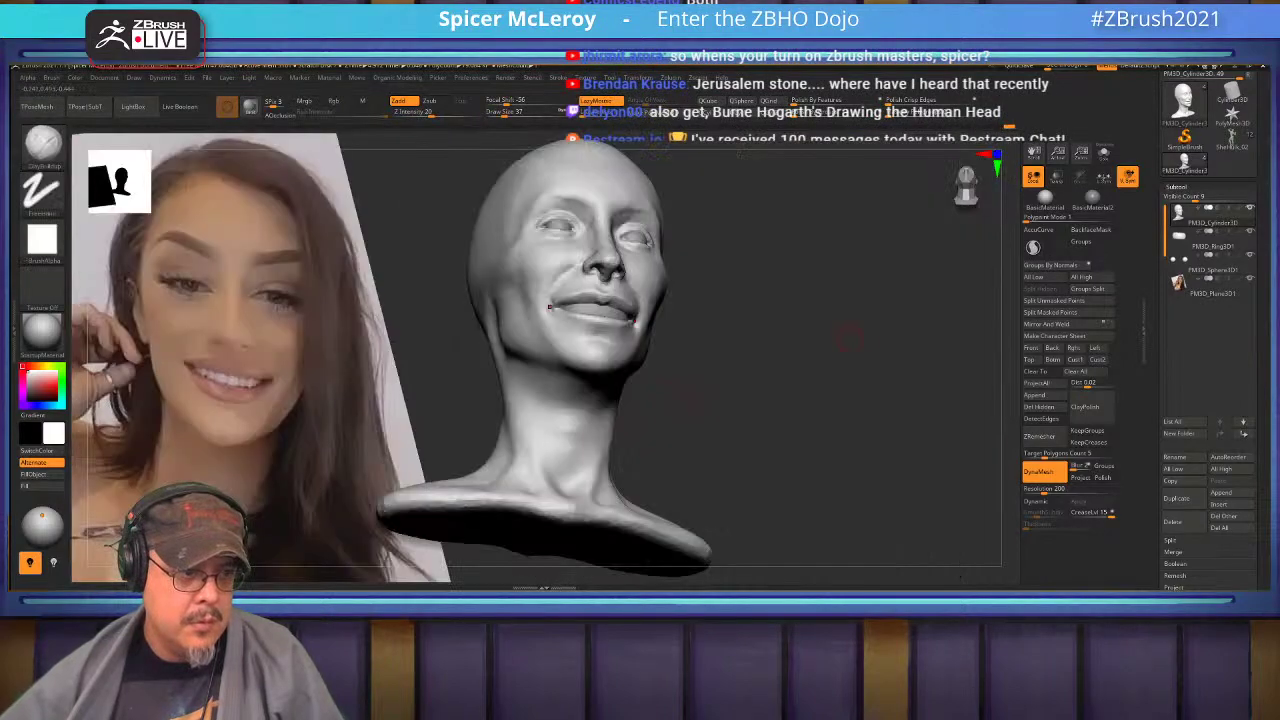
mouse_move(849, 338)
left_mouse_down()
mouse_move(790, 380)
mouse_move(860, 410)
mouse_move(868, 465)
mouse_move(882, 440)
mouse_move(880, 325)
mouse_move(850, 337)
mouse_move(866, 338)
left_mouse_up()
mouse_move(570, 250)
left_mouse_down("alt")
mouse_move(578, 318)
mouse_move(823, 322)
mouse_move(832, 400)
left_mouse_up("alt")
mouse_move(1005, 246)
left_mouse_down("alt")
mouse_move(804, 344)
mouse_move(822, 333)
left_mouse_up("alt")
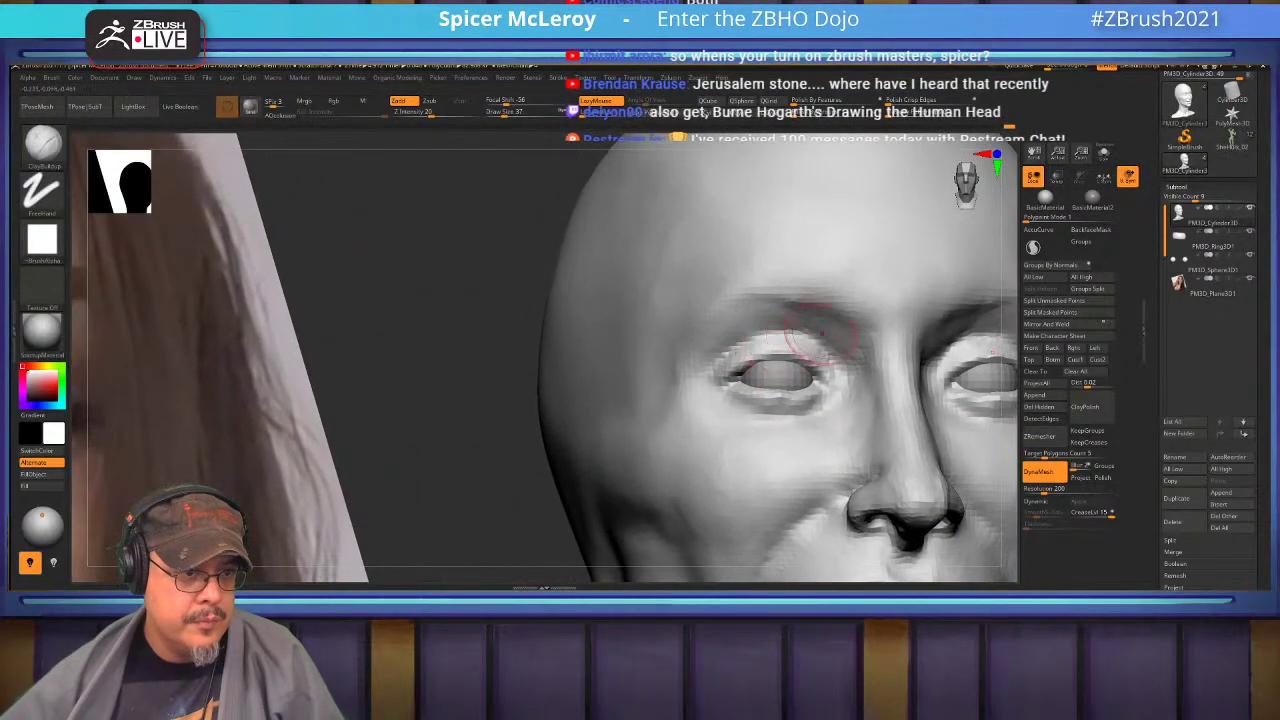
mouse_move(822, 333)
right_mouse_down()
mouse_move(782, 350)
mouse_move(810, 362)
right_mouse_up()
key("b")
key("m")
key("v")
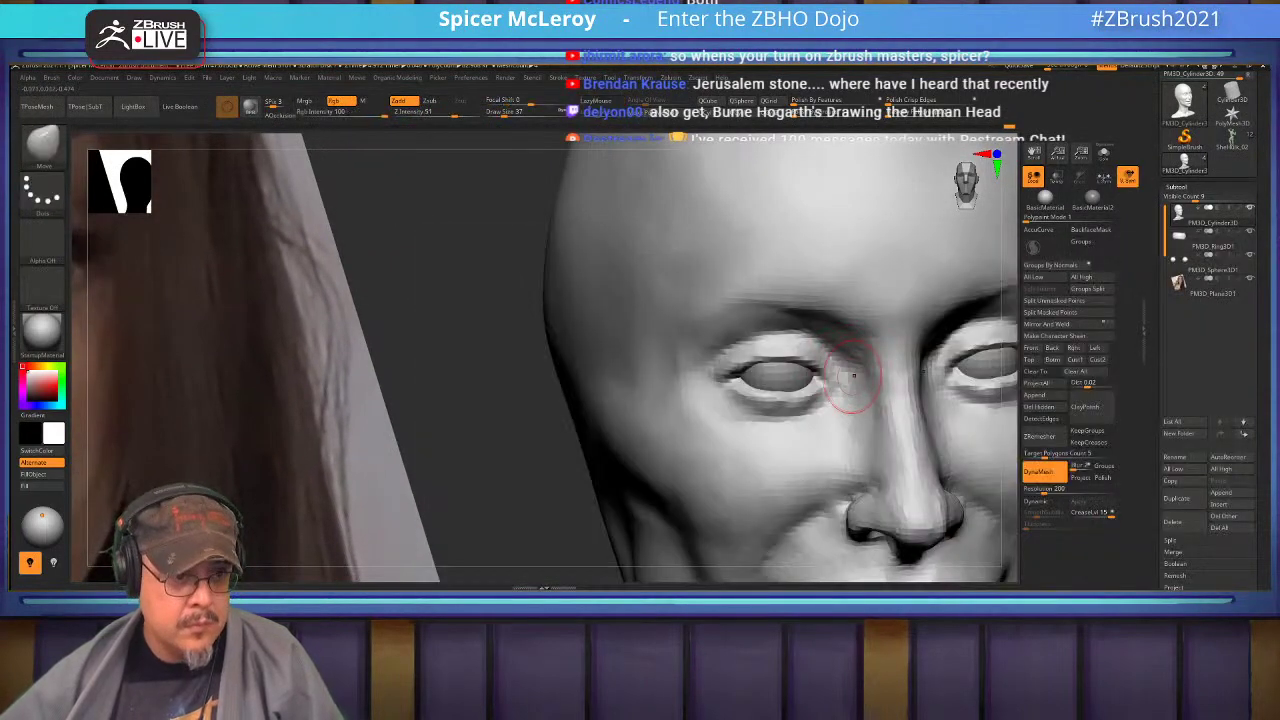
key("s")
left_click_drag(832, 384, 820, 384)
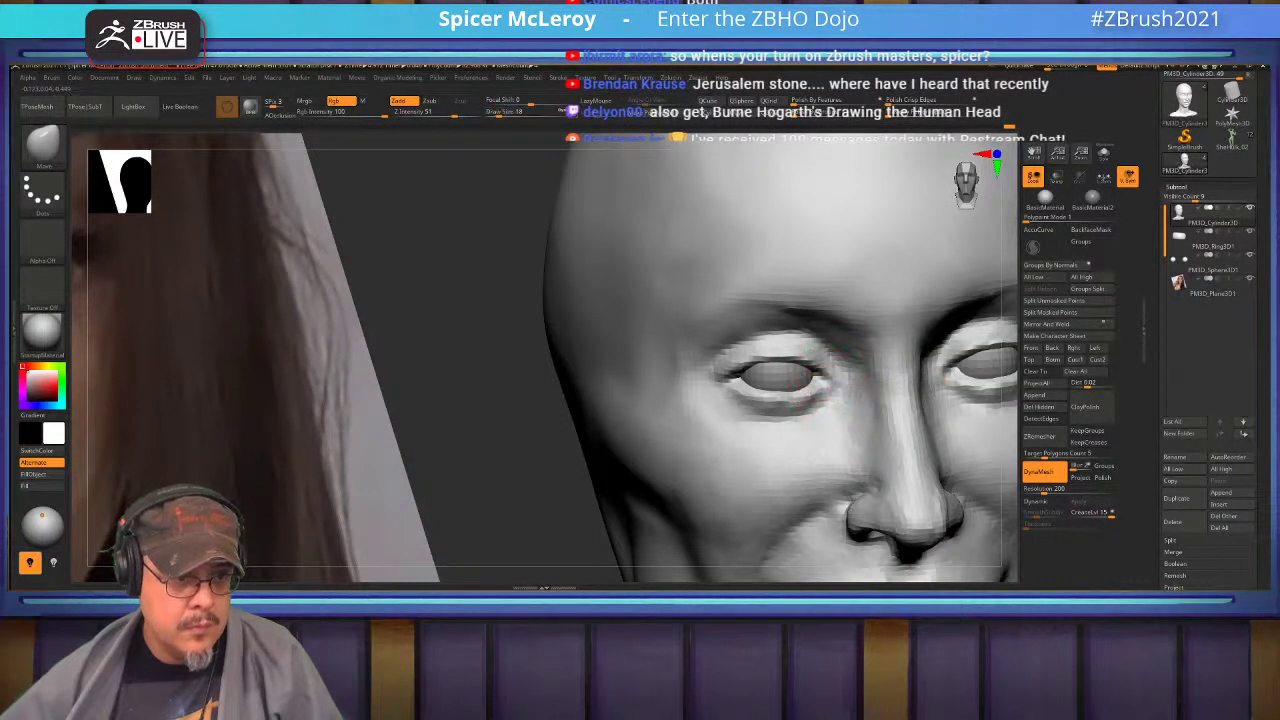
key("s")
left_click_drag(724, 373, 732, 373)
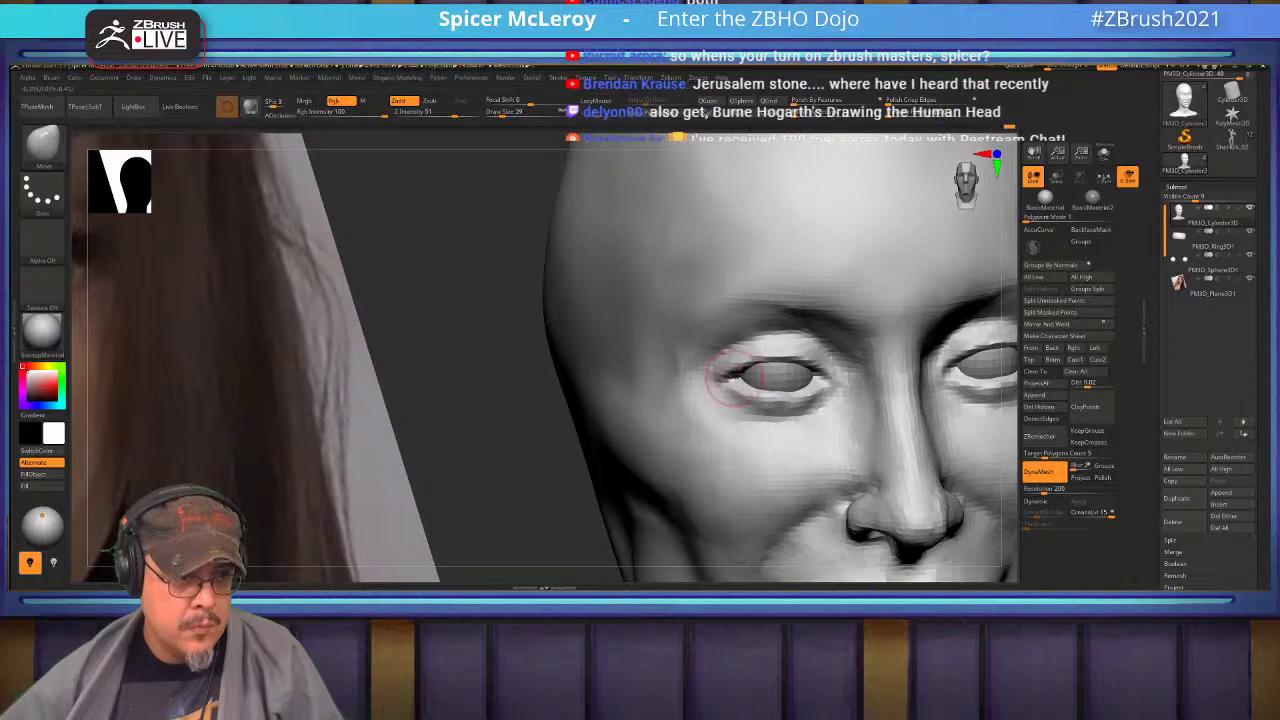
Fit the eyelids around the eyeball with the Move brush, working from the side and from steep angles.
right_click_drag(735, 378, 720, 385)
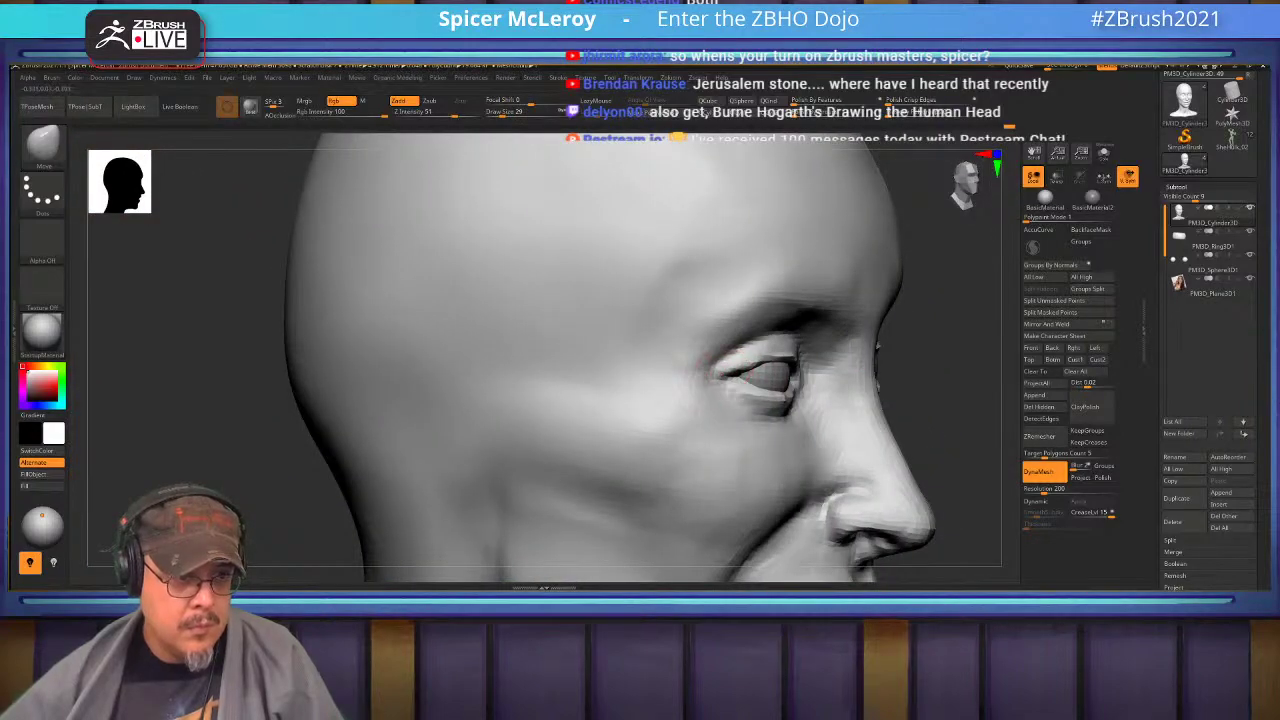
right_click_drag(740, 380, 776, 361)
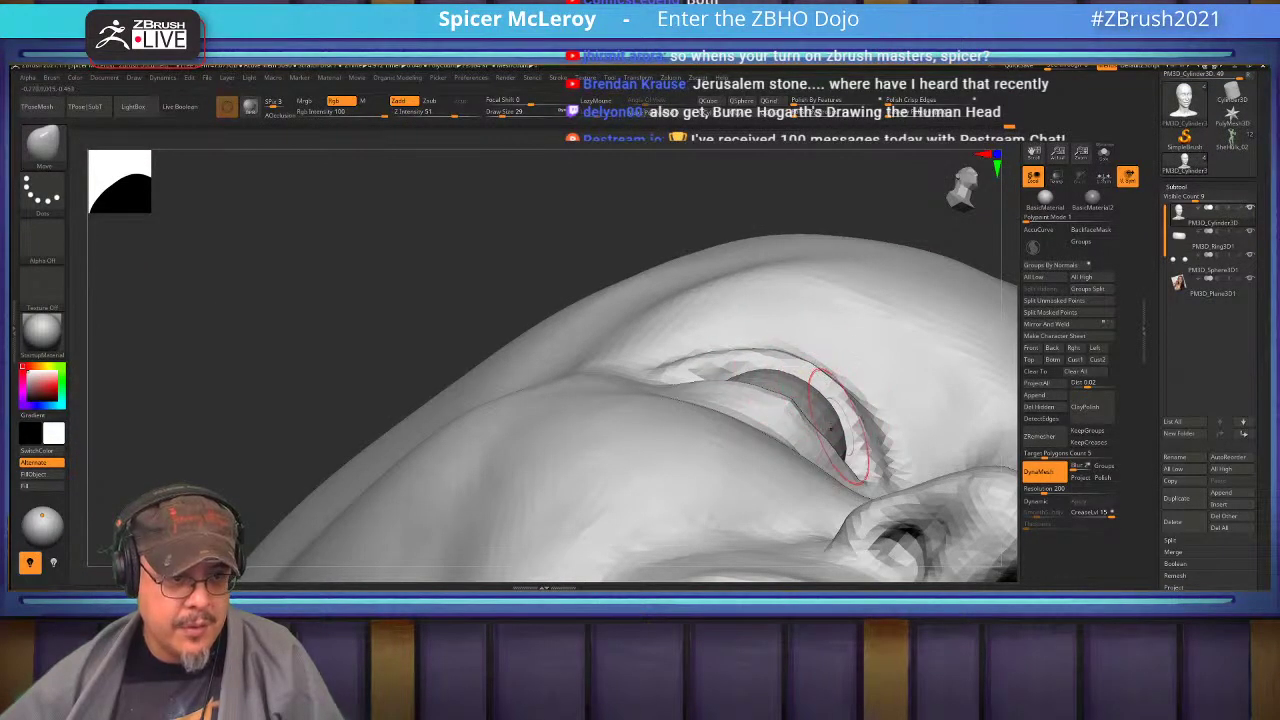
right_click_drag(835, 425, 760, 440)
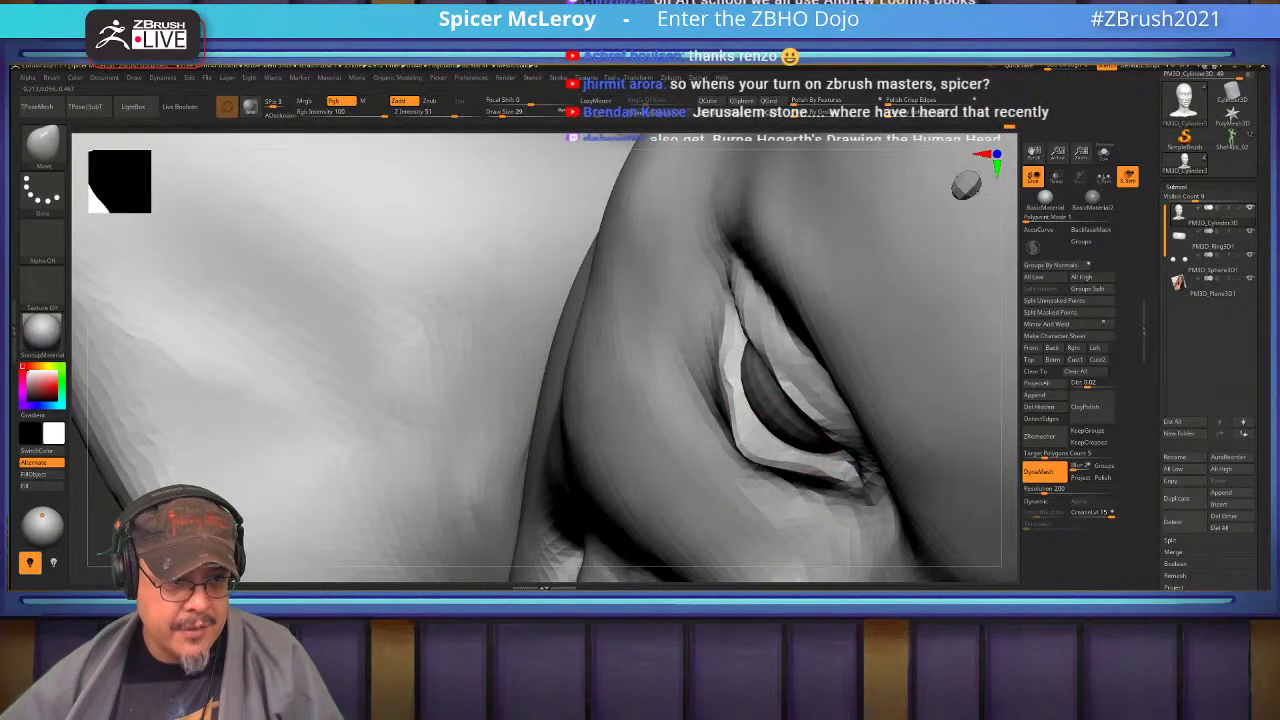
right_click_drag(780, 430, 775, 420)
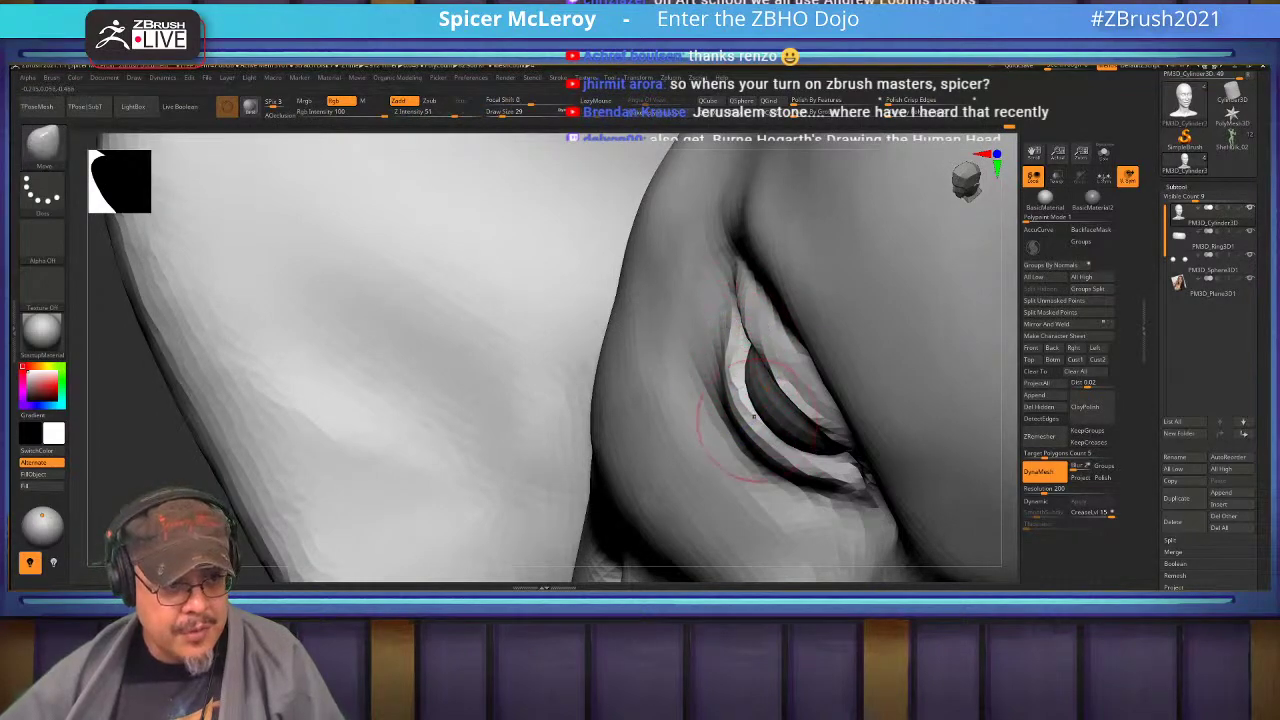
right_click_drag(762, 428, 770, 442)
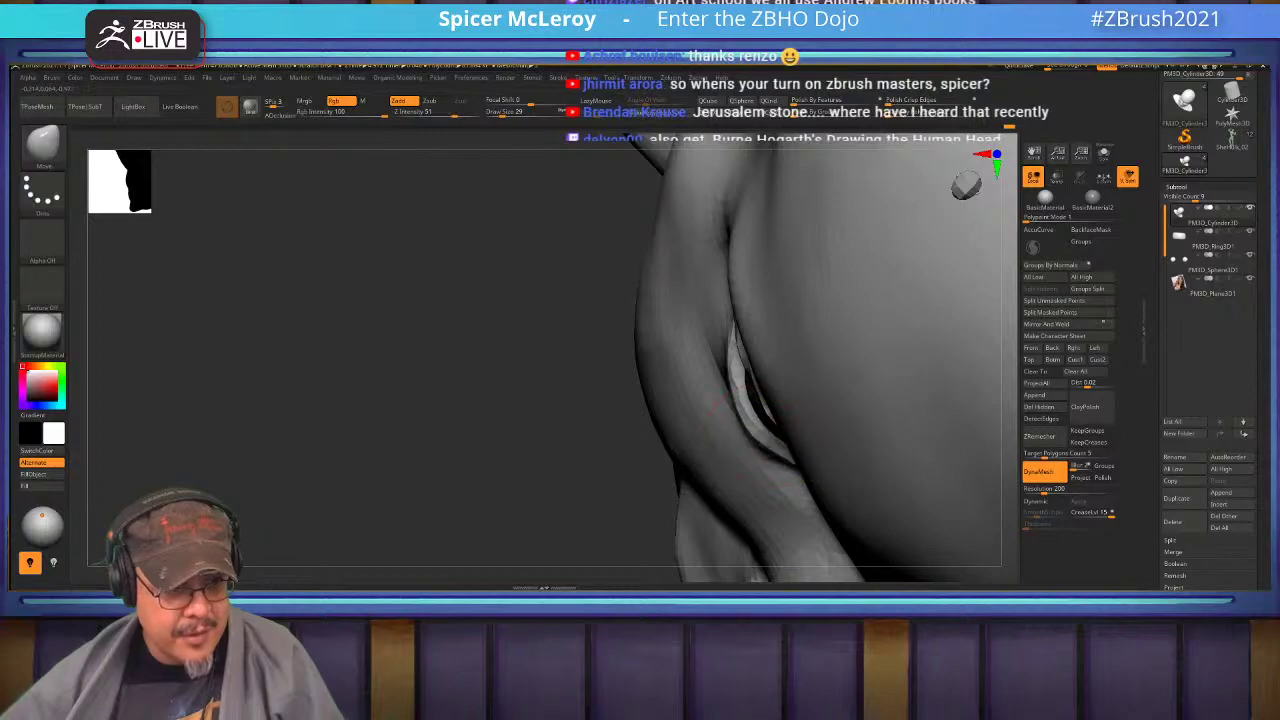
right_click_drag(762, 437, 768, 435)
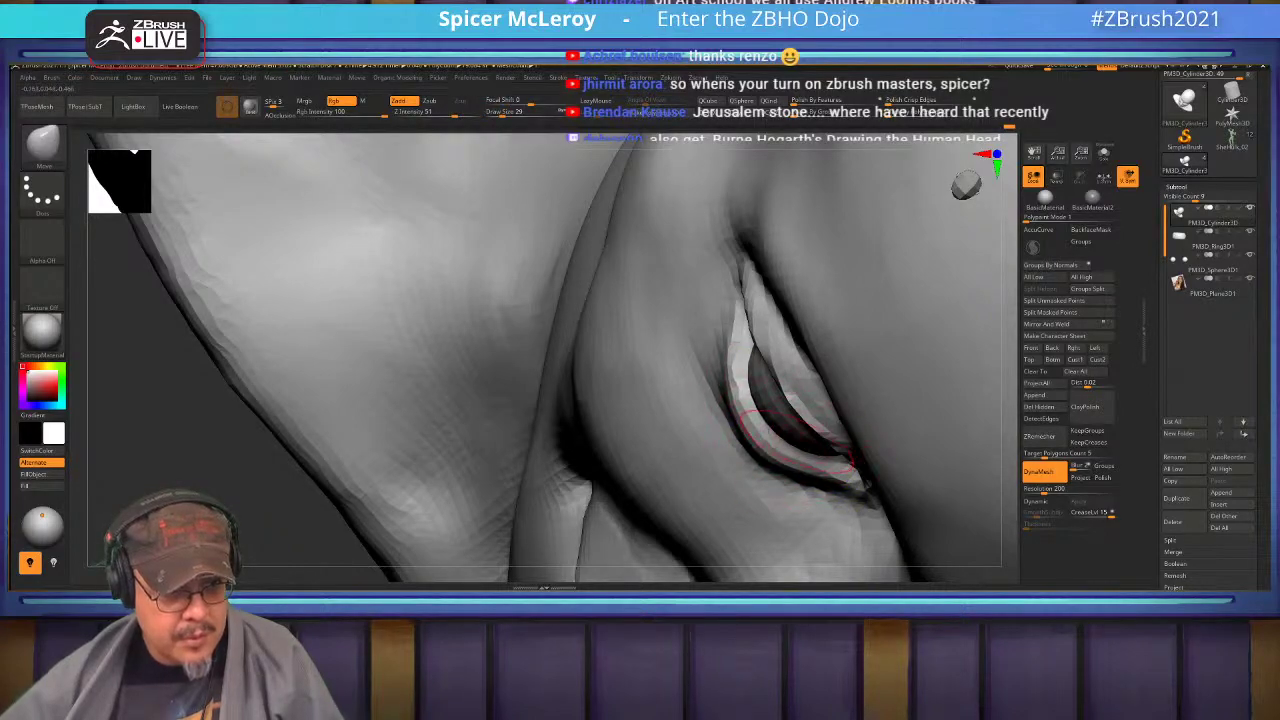
mouse_move(795, 440)
right_mouse_down()
mouse_move(820, 413)
mouse_move(788, 332)
mouse_move(790, 390)
mouse_move(700, 392)
mouse_move(695, 368)
mouse_move(700, 430)
mouse_move(577, 355)
mouse_move(795, 370)
right_mouse_up()
key("f")
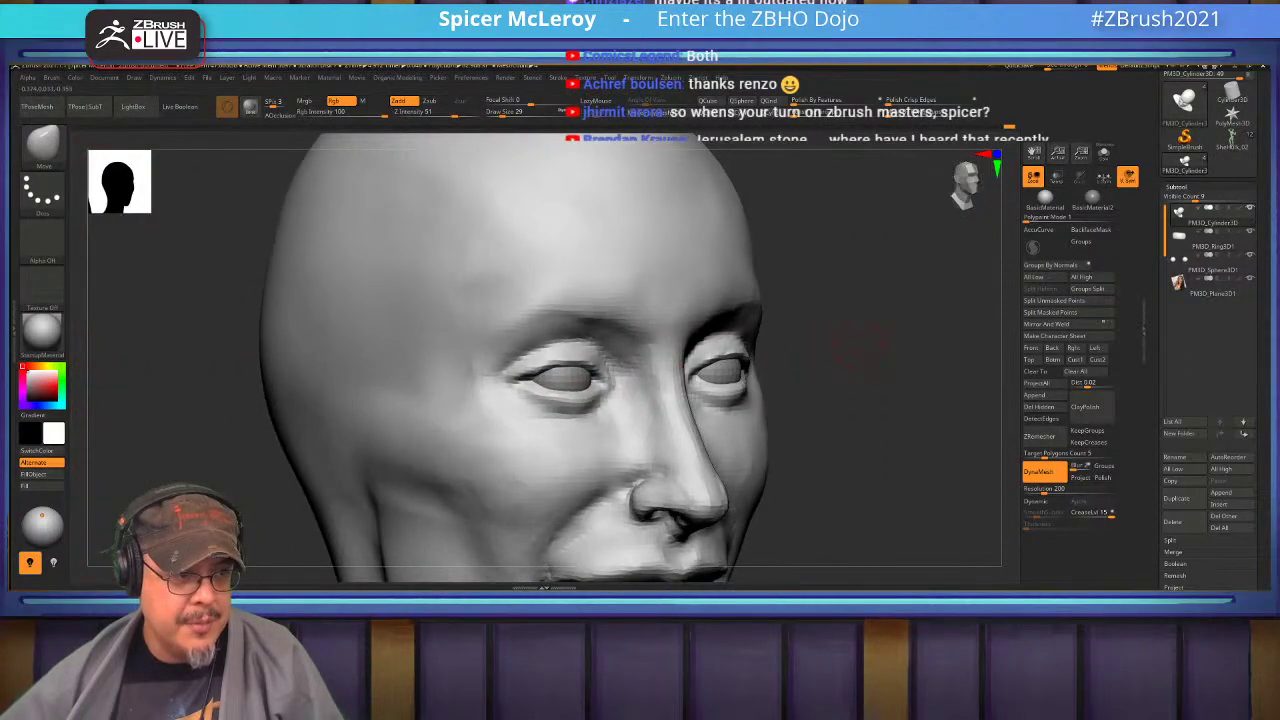
Try to smooth the lower eyelid from the outer to the inner corner.
right_click_drag(866, 345, 772, 345, "shift")
right_click_drag(580, 365, 755, 389, "alt")
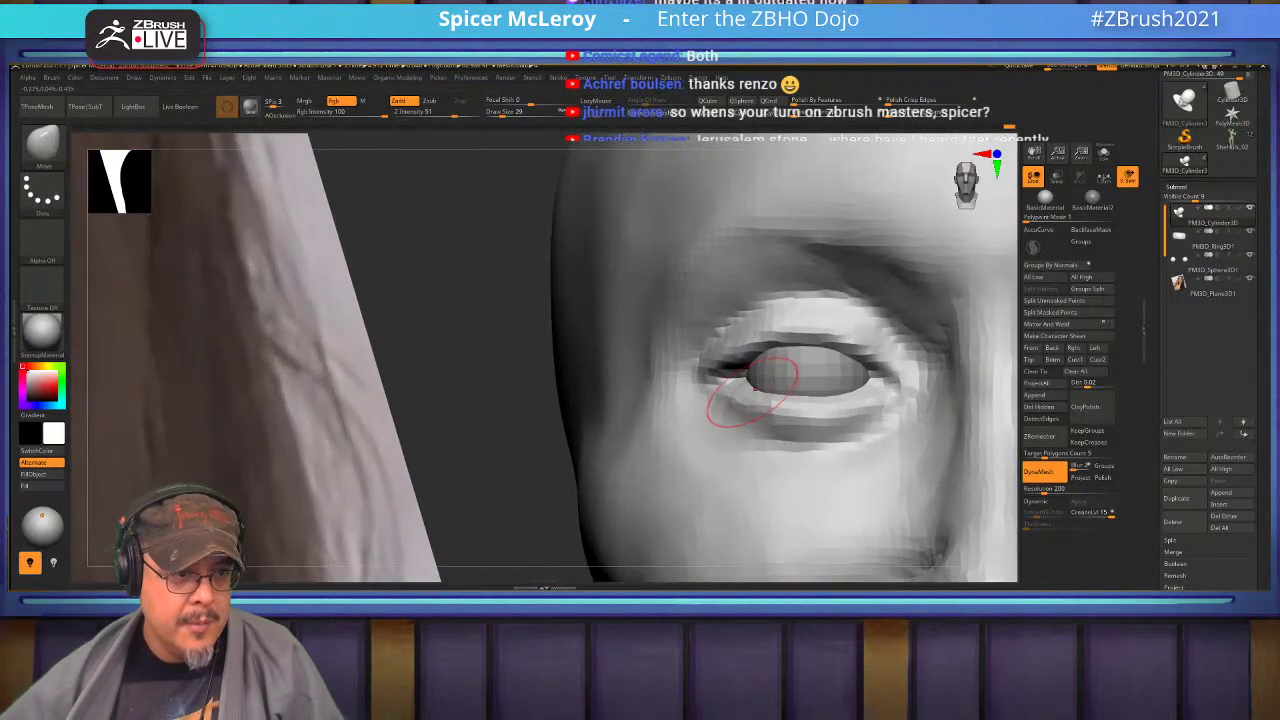
mouse_move(752, 390)
left_mouse_down("shift")
mouse_move(770, 410)
mouse_move(820, 420)
mouse_move(890, 385)
left_mouse_up("shift")
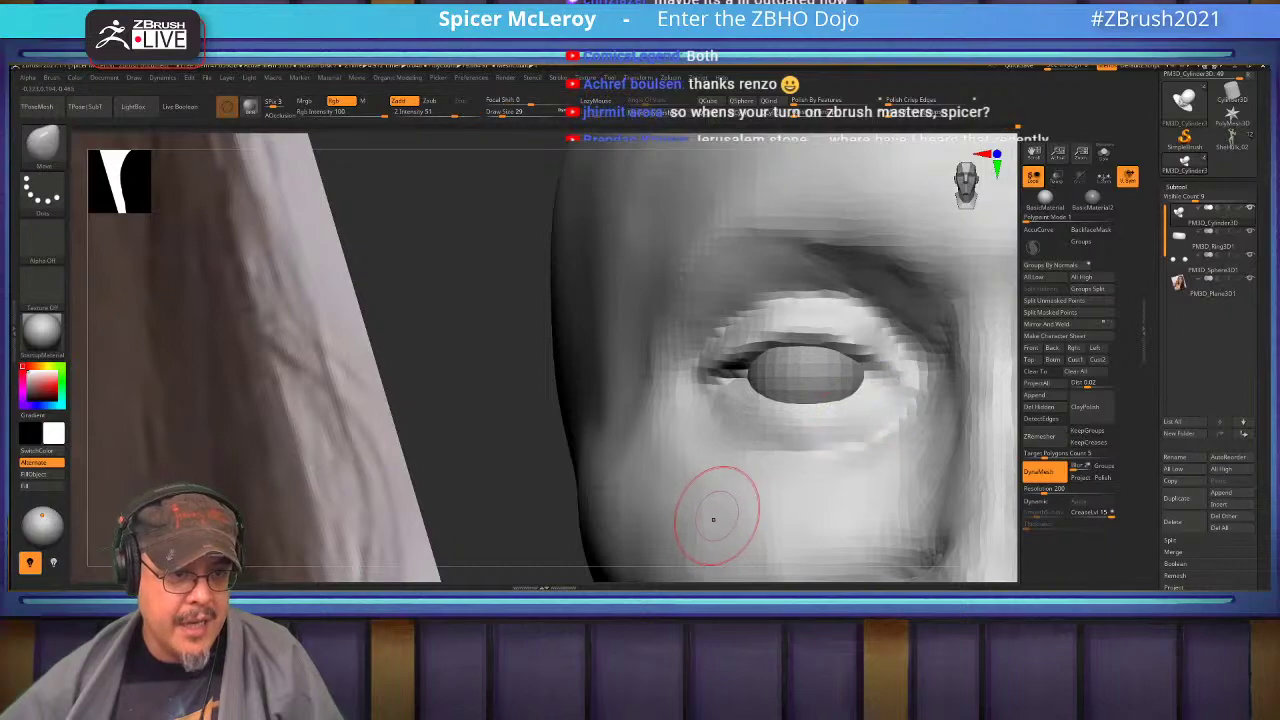
Build up the upper eyelid from the outer to the inner corner with ClayBuildup.
mouse_move(683, 394)
right_mouse_down()
mouse_move(684, 424)
mouse_move(674, 414)
mouse_move(840, 463)
mouse_move(690, 460)
mouse_move(777, 446)
right_mouse_up()
key("b")
key("c")
key("b")
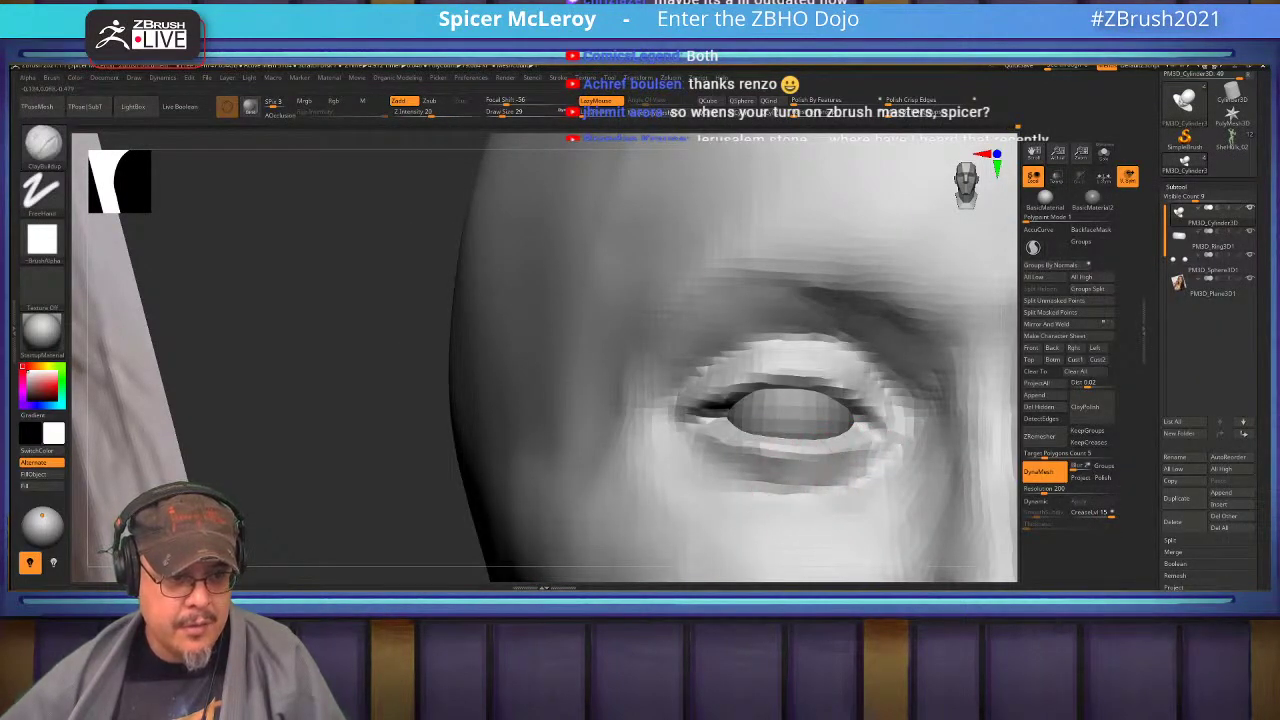
right_click_drag(740, 395, 757, 366)
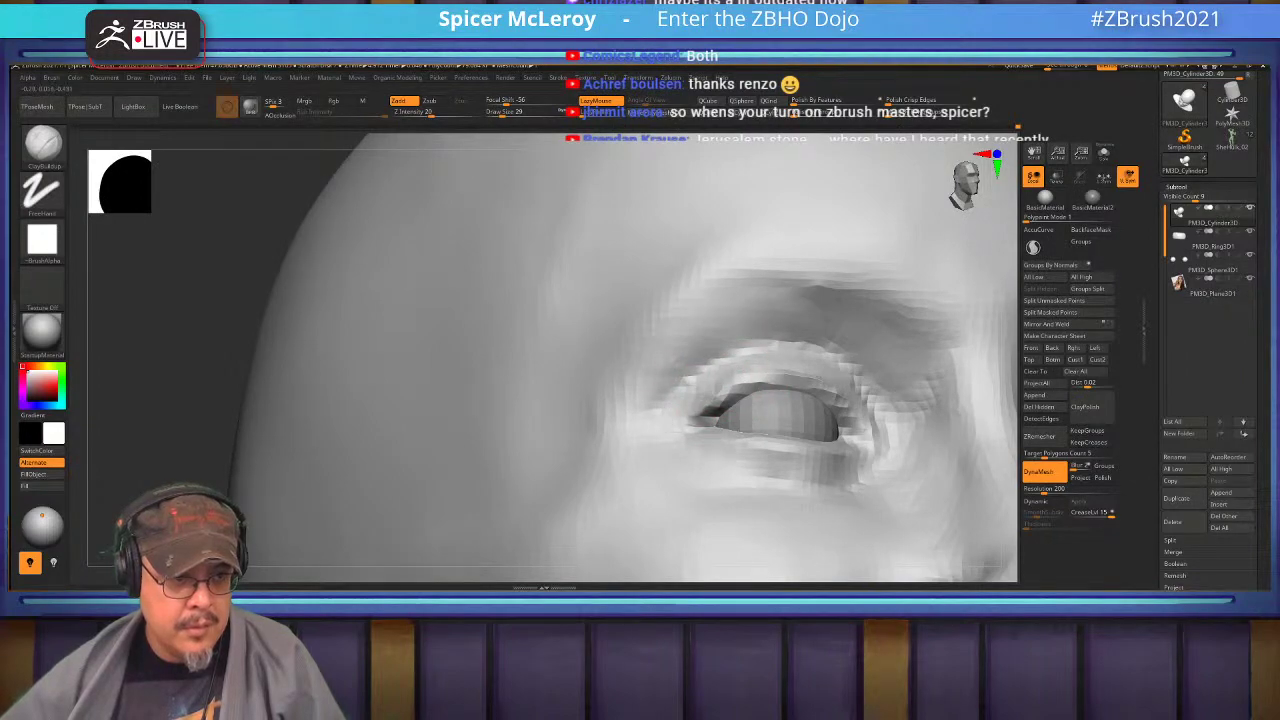
left_click_drag(714, 374, 828, 376)
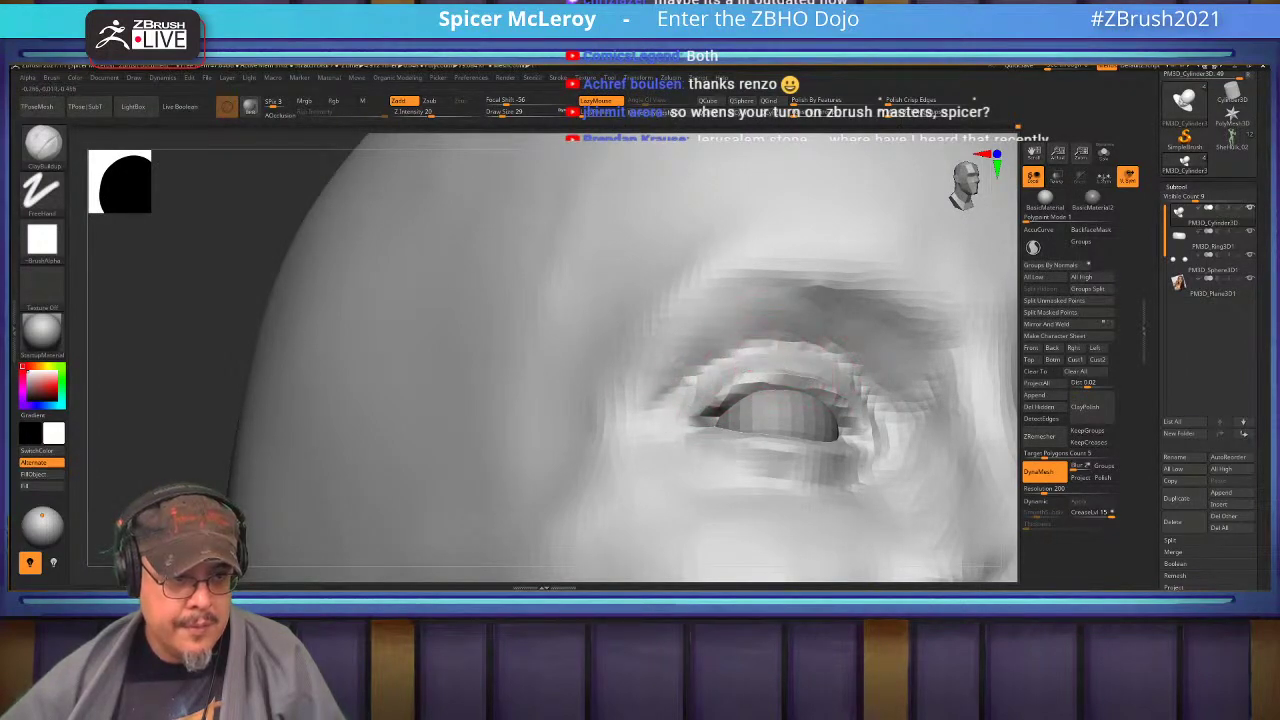
mouse_move(828, 385)
right_mouse_down()
mouse_move(790, 376)
mouse_move(789, 337)
mouse_move(889, 372)
mouse_move(898, 350)
mouse_move(838, 376)
mouse_move(897, 383)
right_mouse_up()
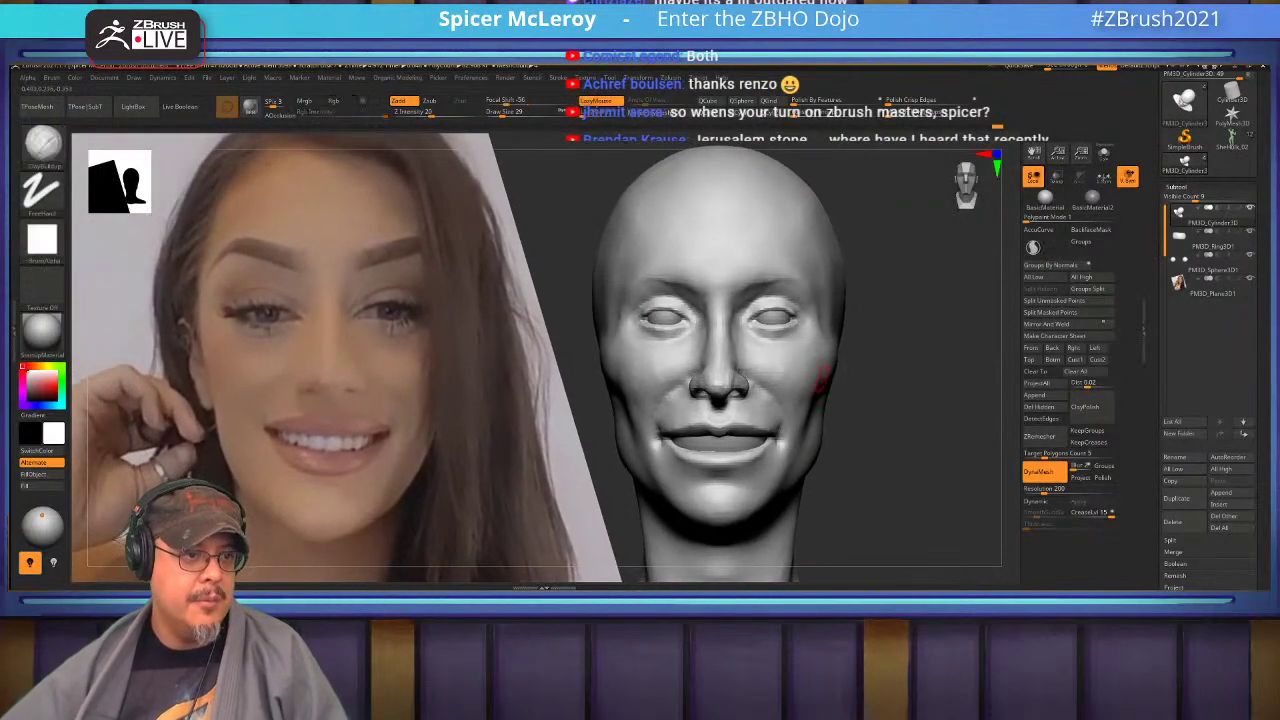
Select the teeth mesh, turn off its dynamic subdivision and set its DynaMesh resolution to 128.
mouse_move(715, 366)
right_mouse_down()
mouse_move(764, 364)
mouse_move(777, 284)
mouse_move(738, 446)
mouse_move(767, 409)
right_mouse_up()
left_click(743, 430, "alt")
left_click(1037, 501)
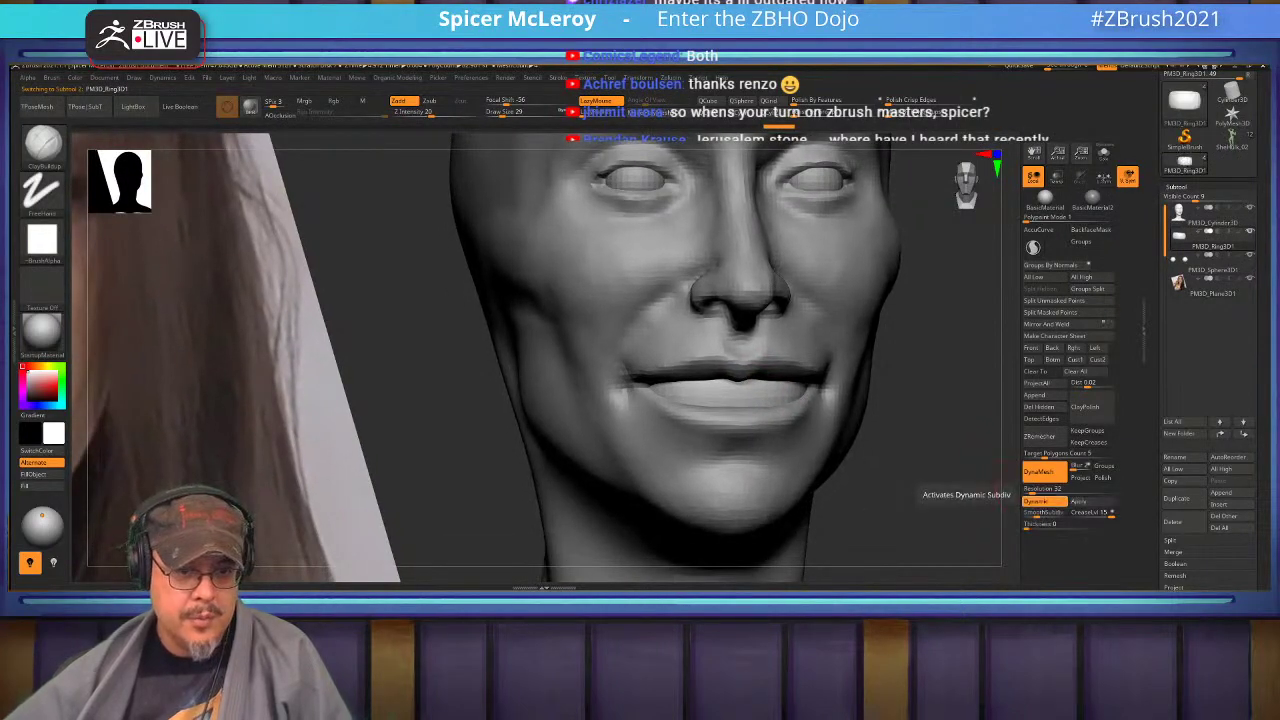
left_click(1037, 501)
left_click(1028, 490)
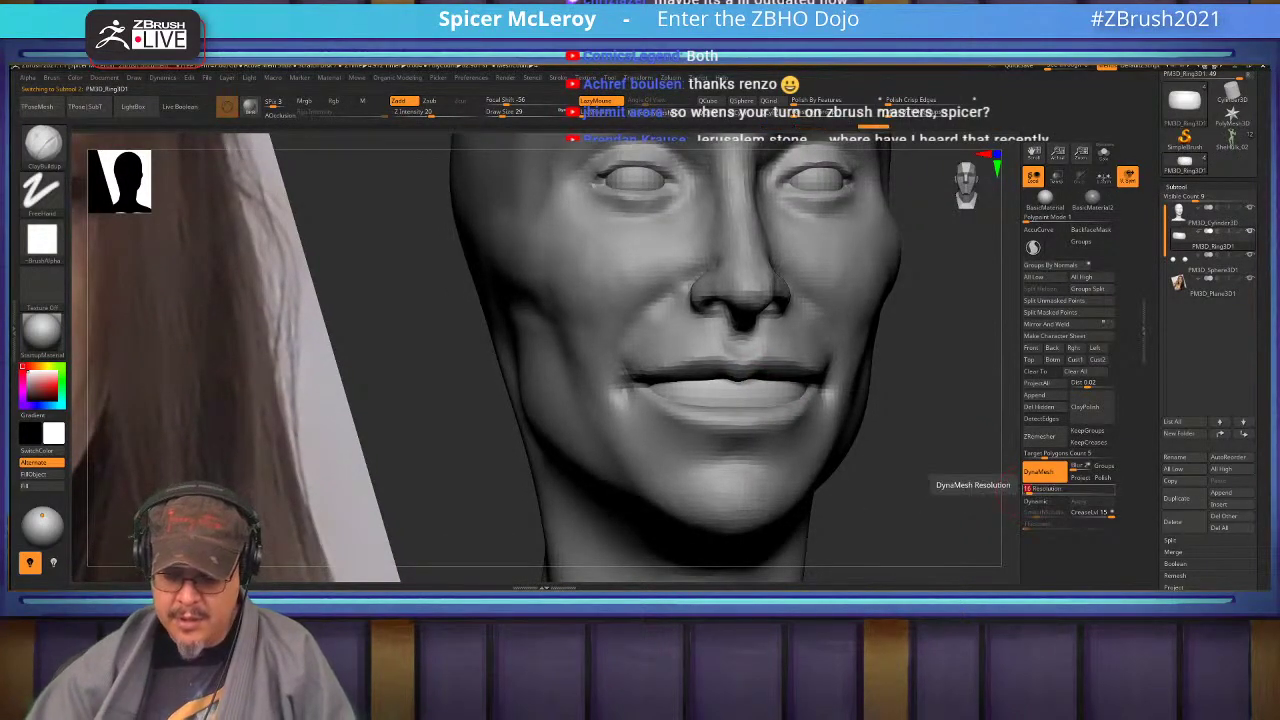
type("128")
key("Return")
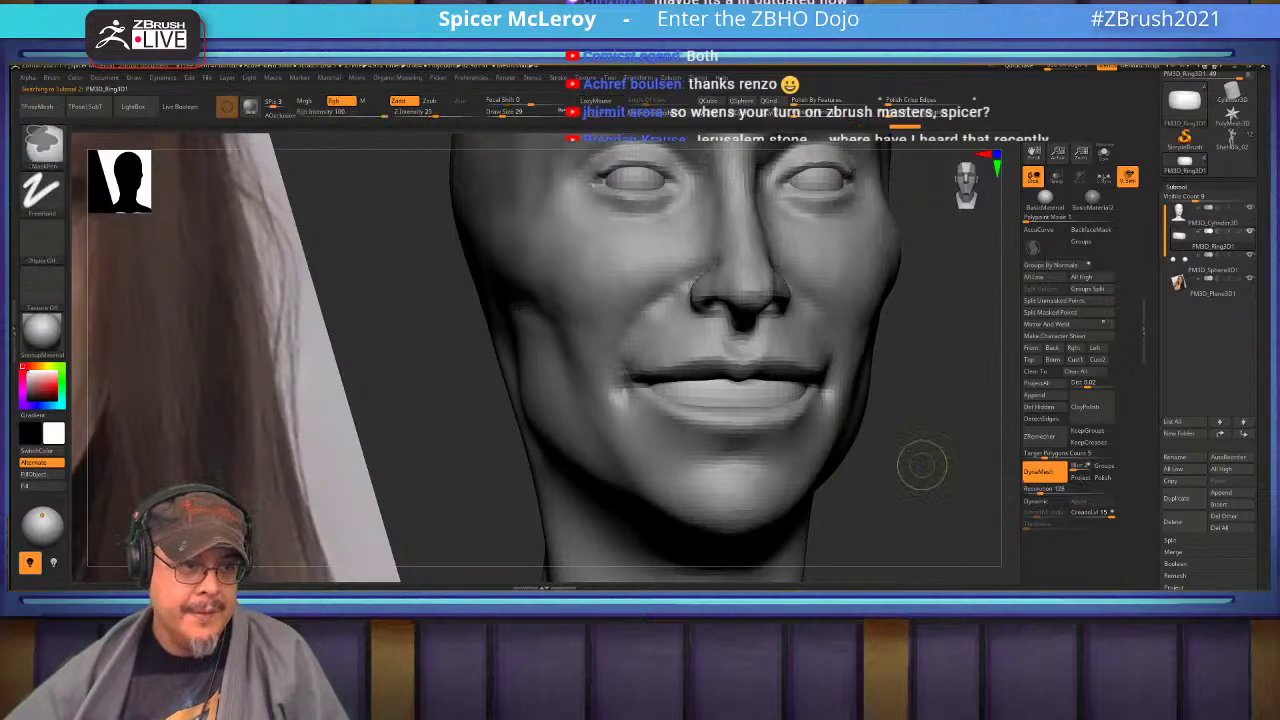
Carve vertical grooves between the individual teeth with DamStandard.
right_click_drag(757, 388, 867, 391)
key("b")
key("d")
key("s")
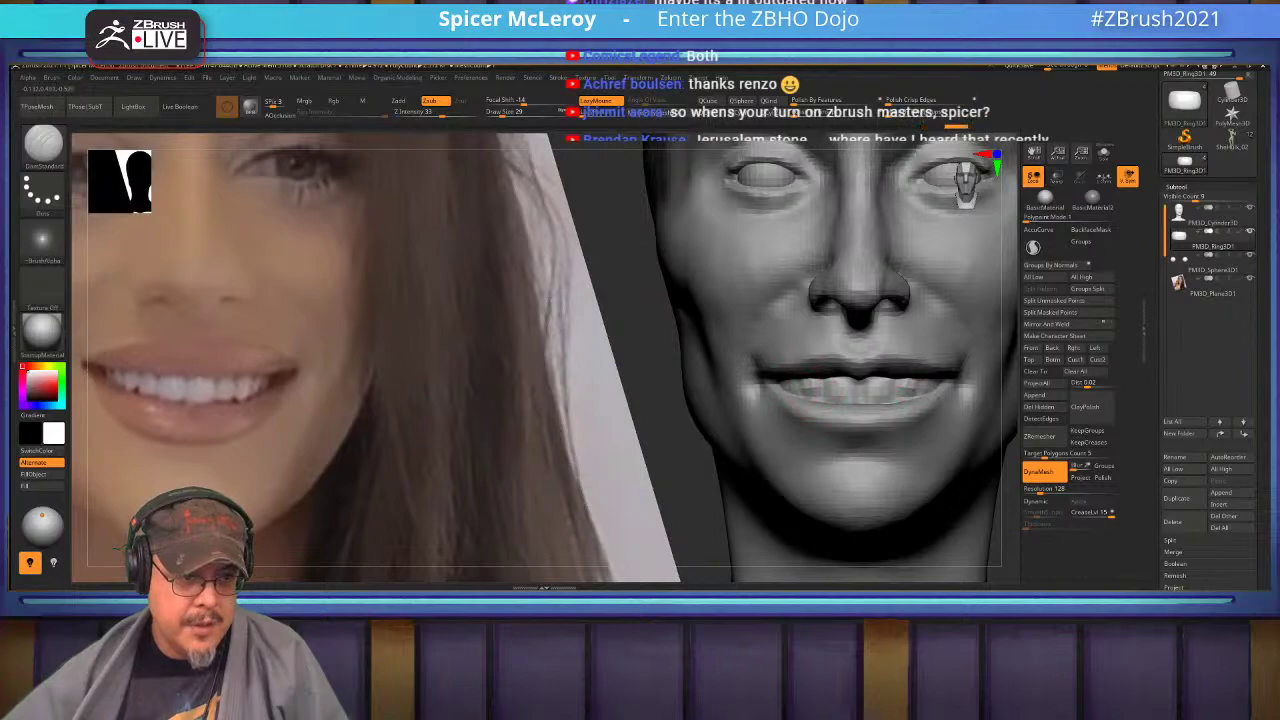
Tighten the grooves between the teeth with the Pinch brush and compare the whole face with the reference photo.
mouse_move(823, 386)
right_mouse_down("ctrl")
mouse_move(823, 280)
mouse_move(770, 282)
mouse_move(800, 290)
mouse_move(804, 382)
mouse_move(838, 384)
mouse_move(812, 409)
right_mouse_up("ctrl")
key("b")
key("p")
key("i")
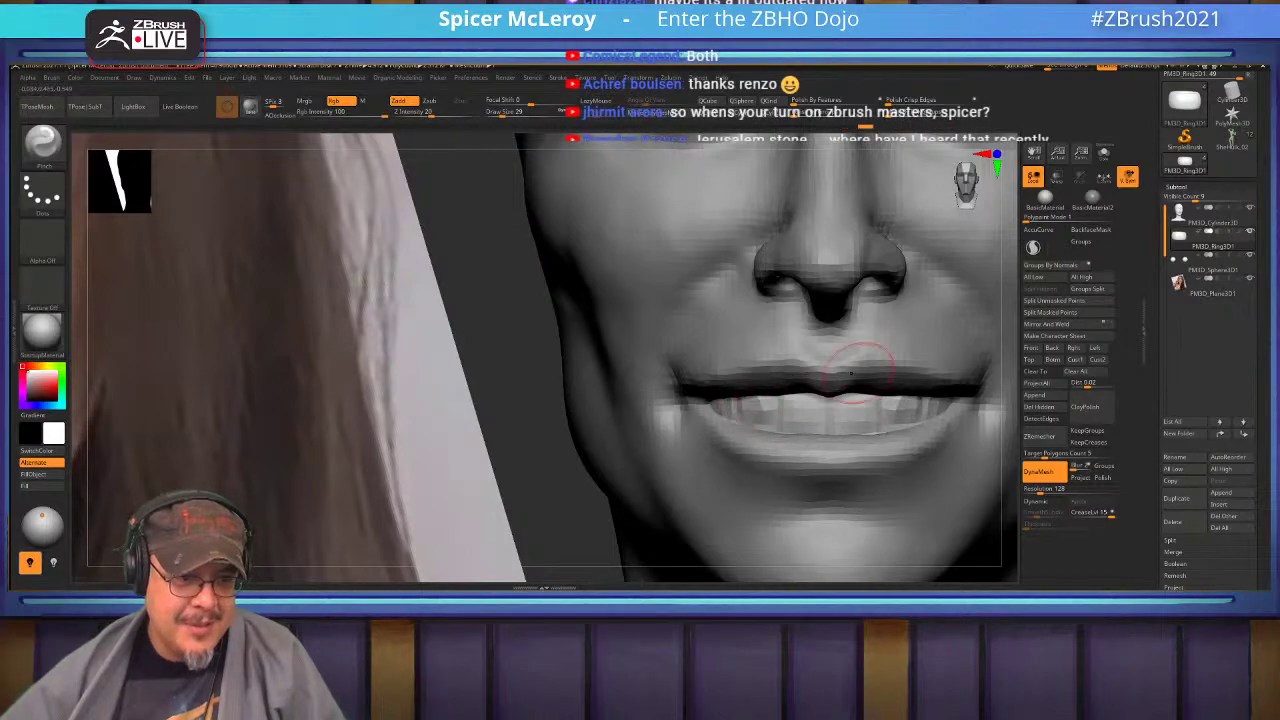
key("f")
right_click_drag(706, 308, 770, 430, "alt")
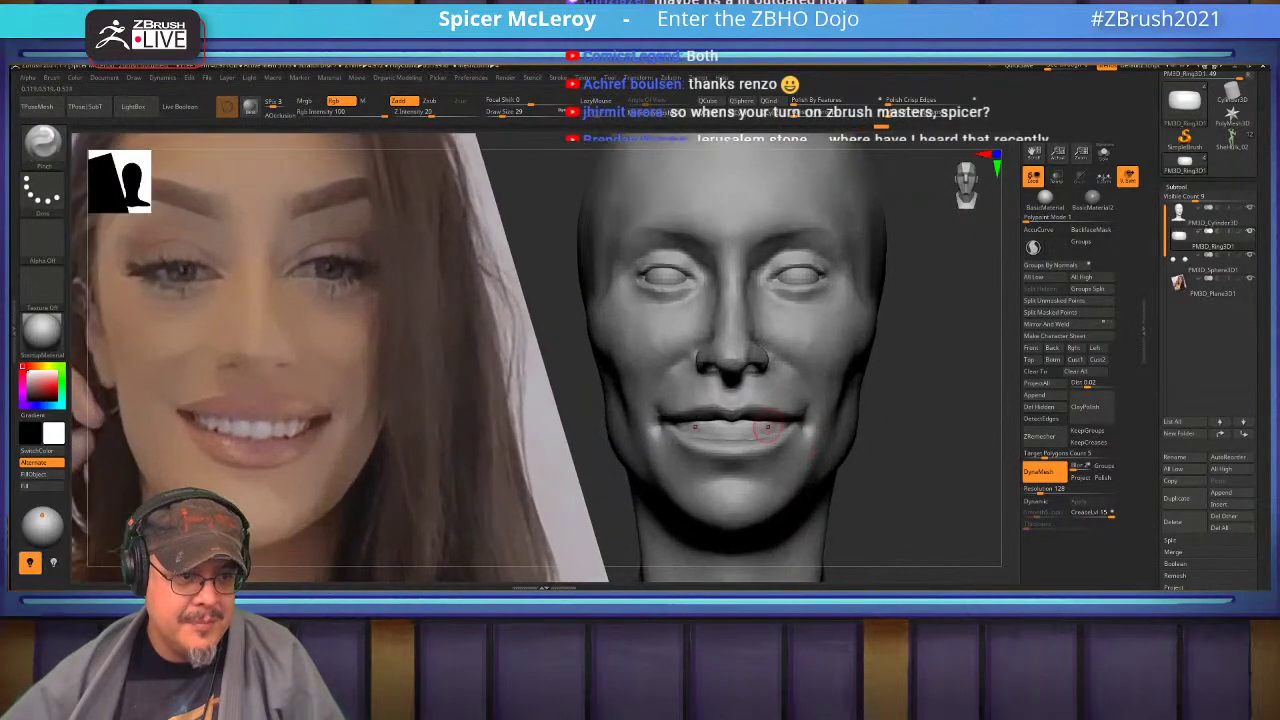
Isolate the teeth ring and re-DynaMesh it at a resolution of 352 for carving with the DamStandard brush.
key("b")
key("d")
key("s")
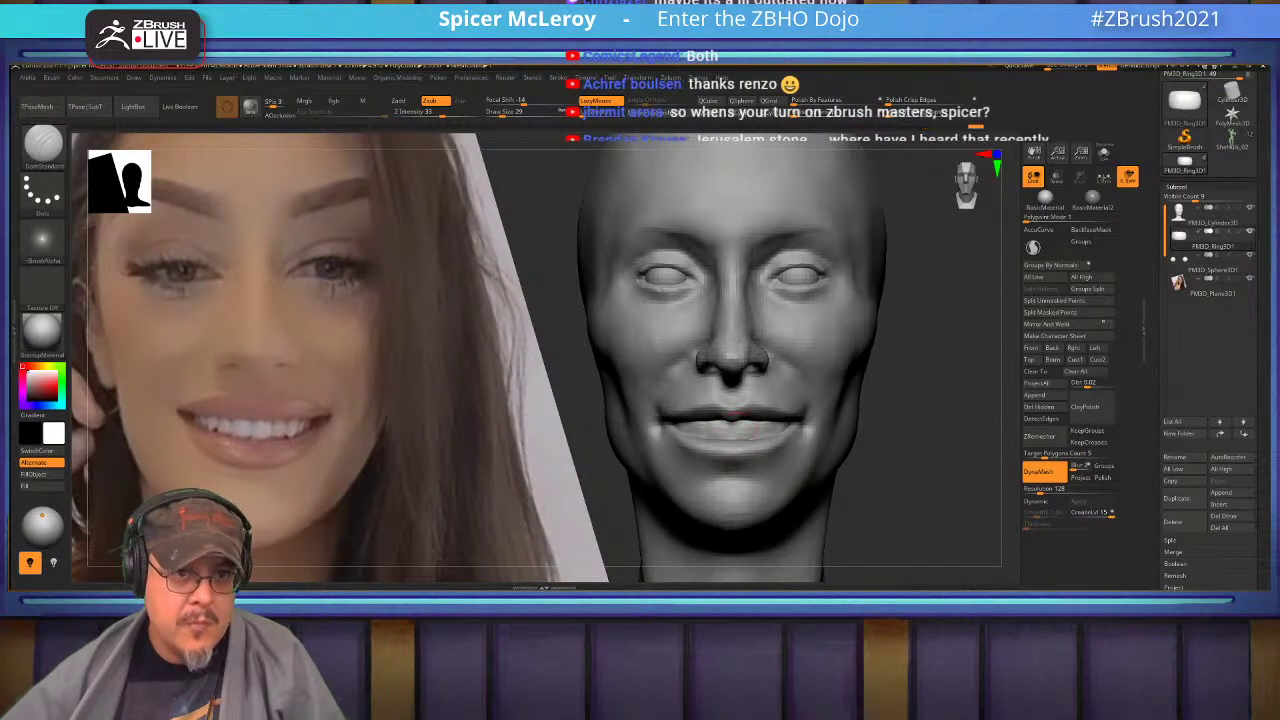
left_click(1104, 153)
right_click_drag(740, 420, 788, 299, "alt")
right_click_drag(788, 299, 788, 374, "ctrl")
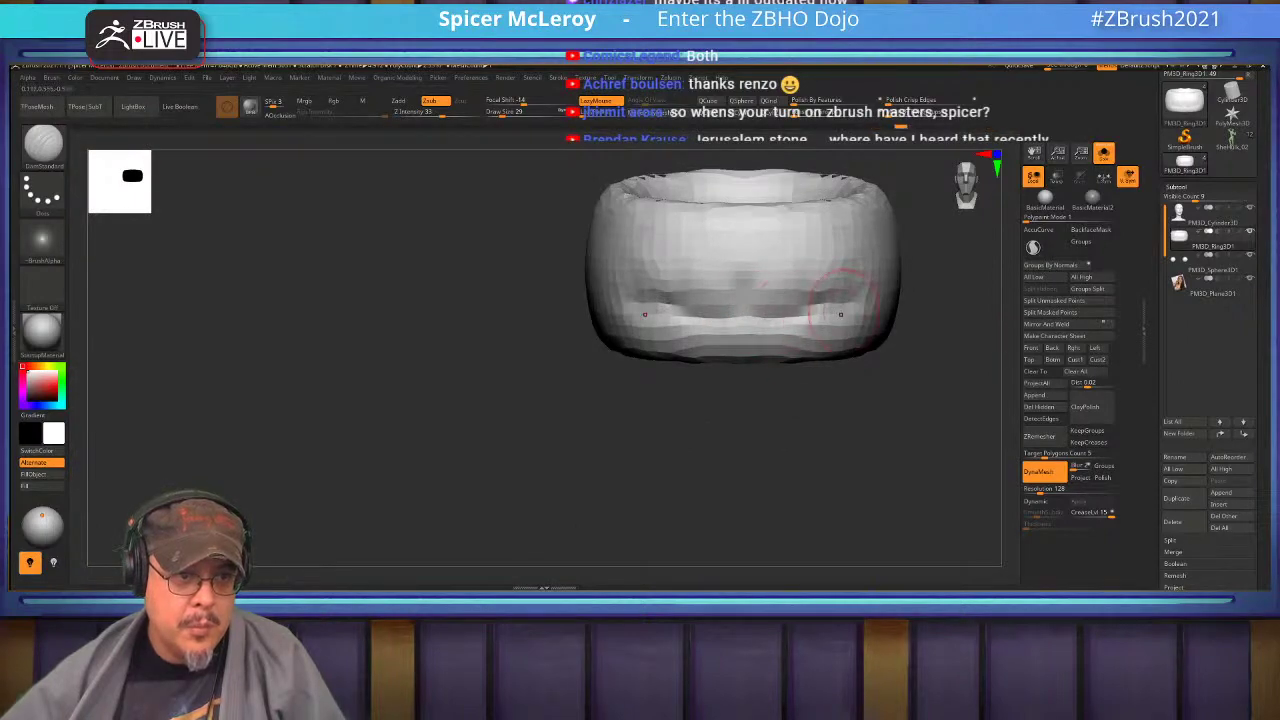
left_click(1036, 490)
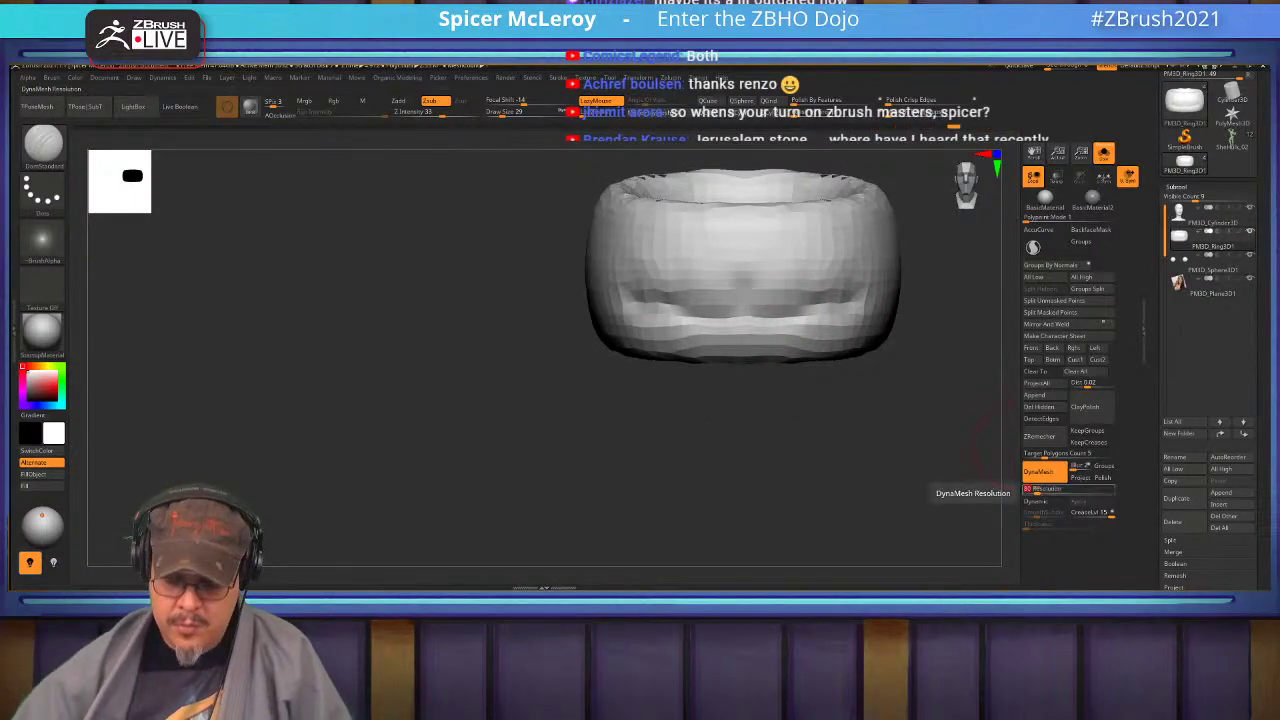
key("Return")
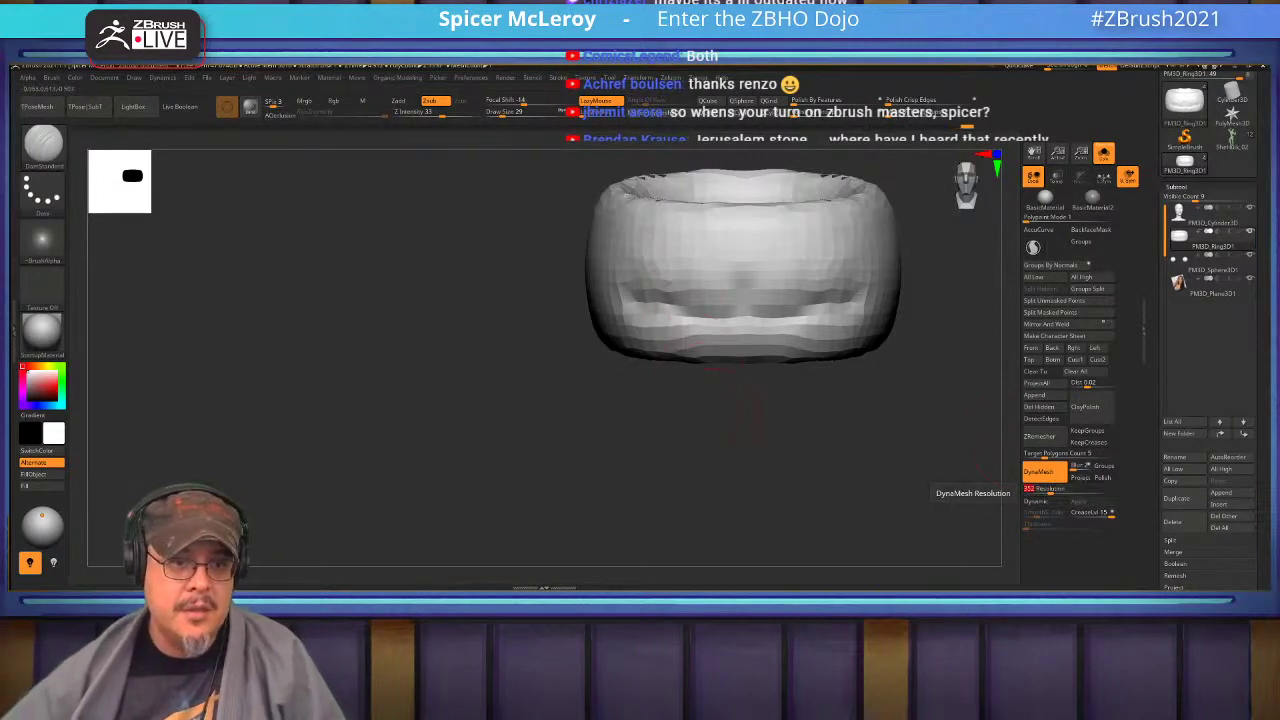
left_click_drag(706, 419, 740, 452, "ctrl")
Carve the gaps between the teeth and their lower edges into the front of the ring with the DamStandard brush.
mouse_move(748, 362)
right_mouse_down("alt")
mouse_move(746, 450)
mouse_move(775, 462)
right_mouse_up("alt")
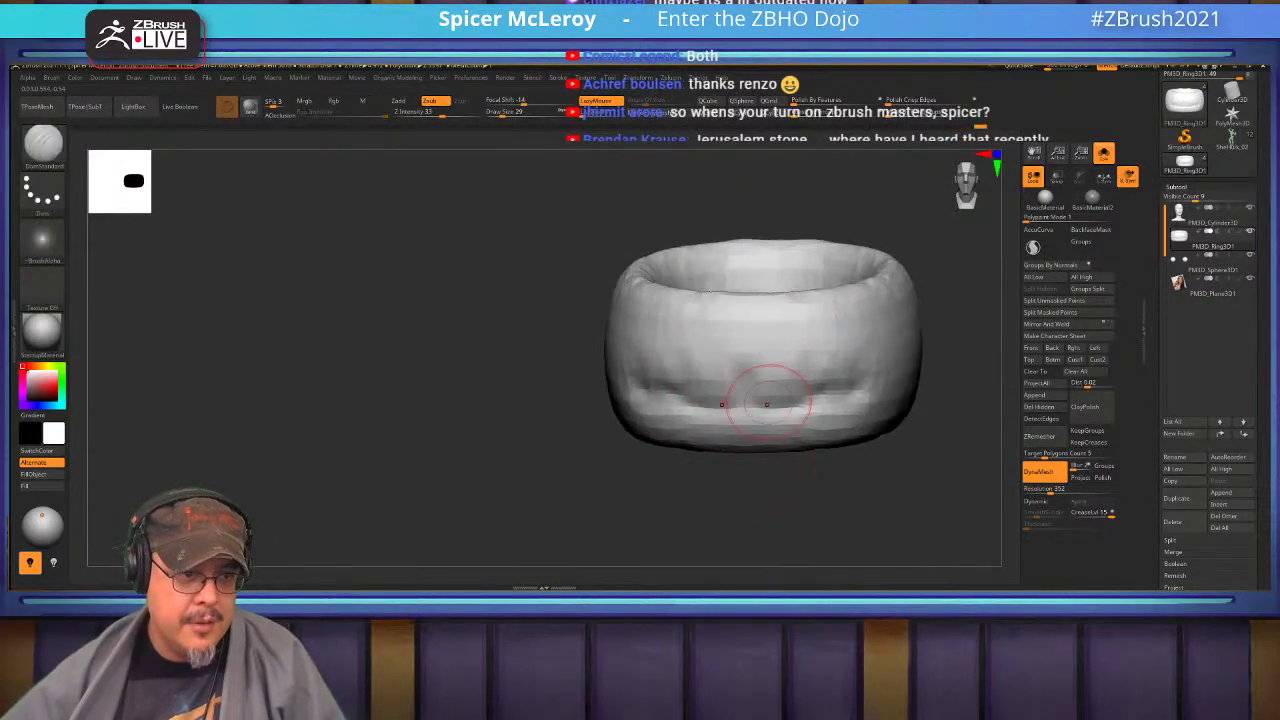
left_click_drag(743, 357, 745, 408)
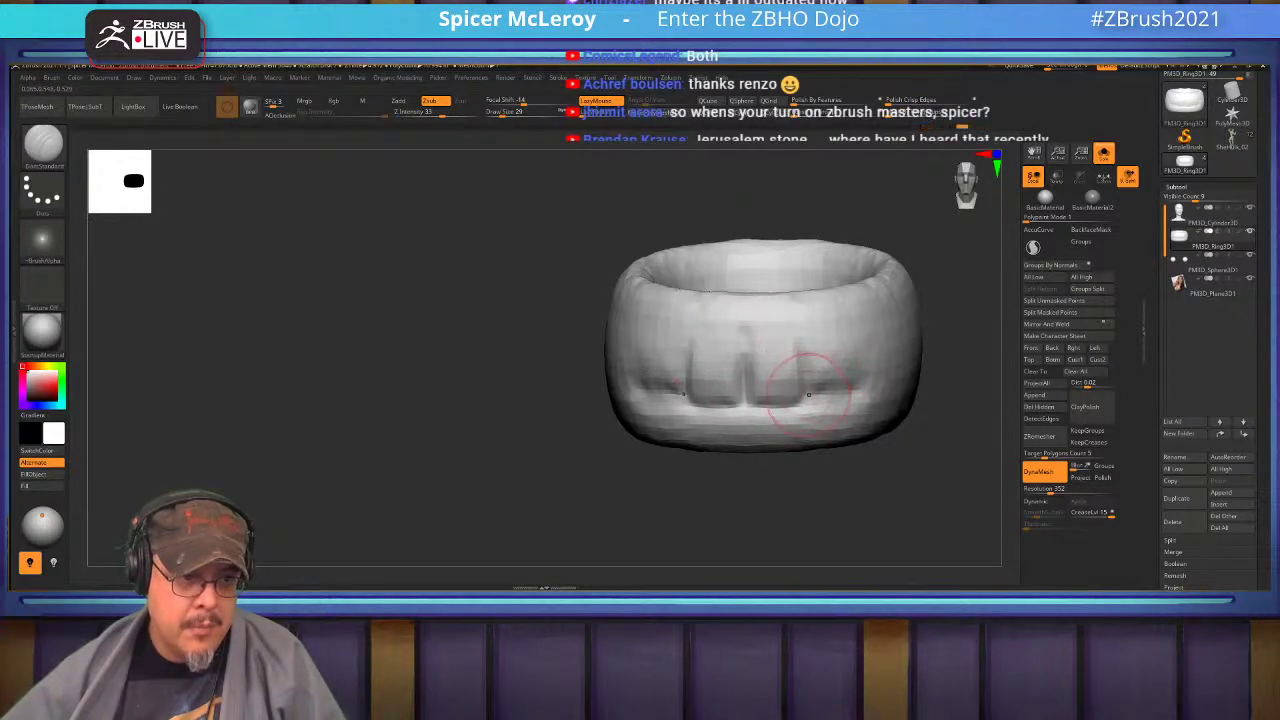
mouse_move(815, 397)
left_mouse_down()
mouse_move(842, 368)
mouse_move(839, 398)
left_mouse_up()
right_click_drag(910, 402, 845, 382)
left_click_drag(882, 378, 868, 408)
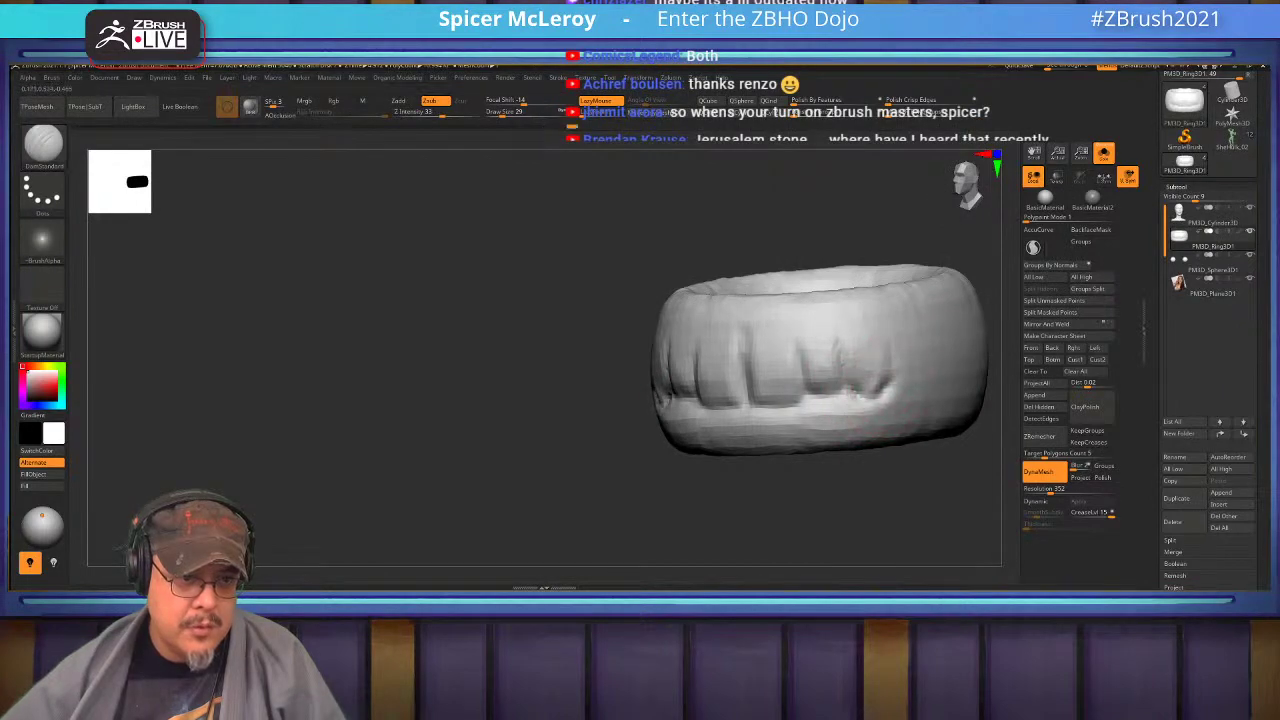
mouse_move(889, 332)
left_mouse_down()
mouse_move(890, 396)
mouse_move(801, 386)
mouse_move(746, 406)
left_mouse_up()
left_click_drag(700, 235, 745, 237)
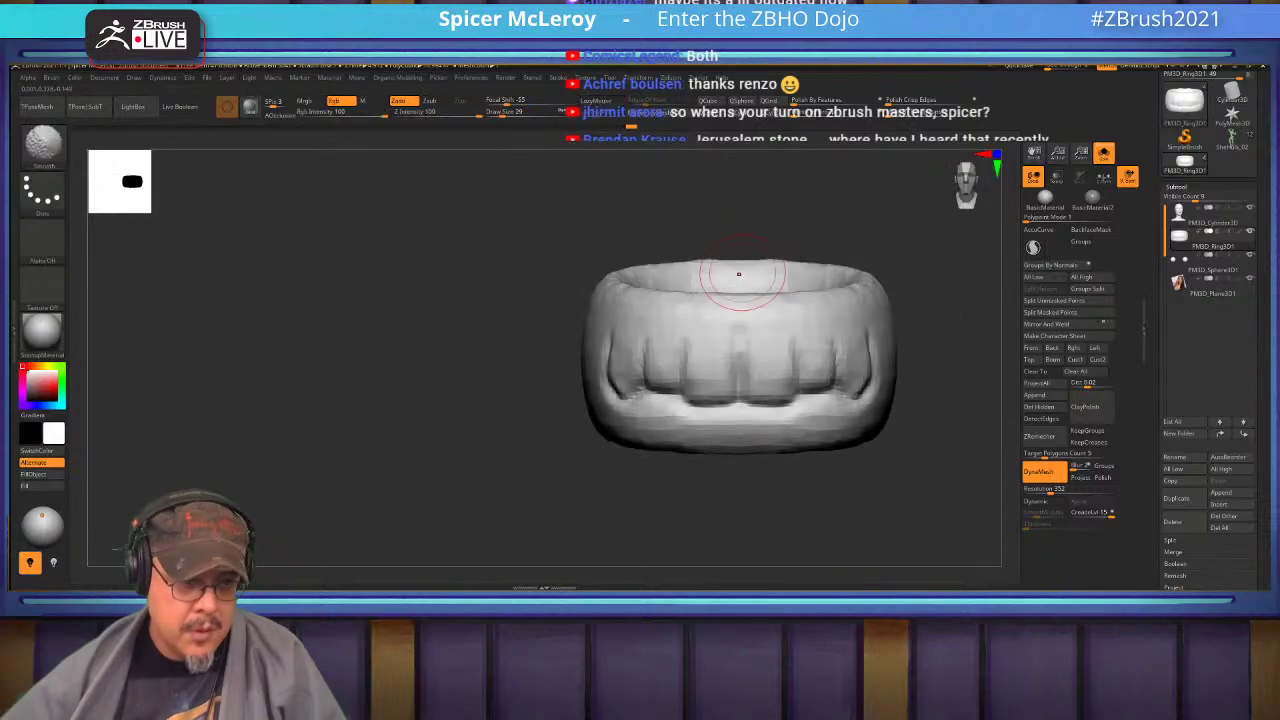
Tighten the vertical grooves between the front teeth with the Pinch brush.
key("b")
key("p")
key("i")
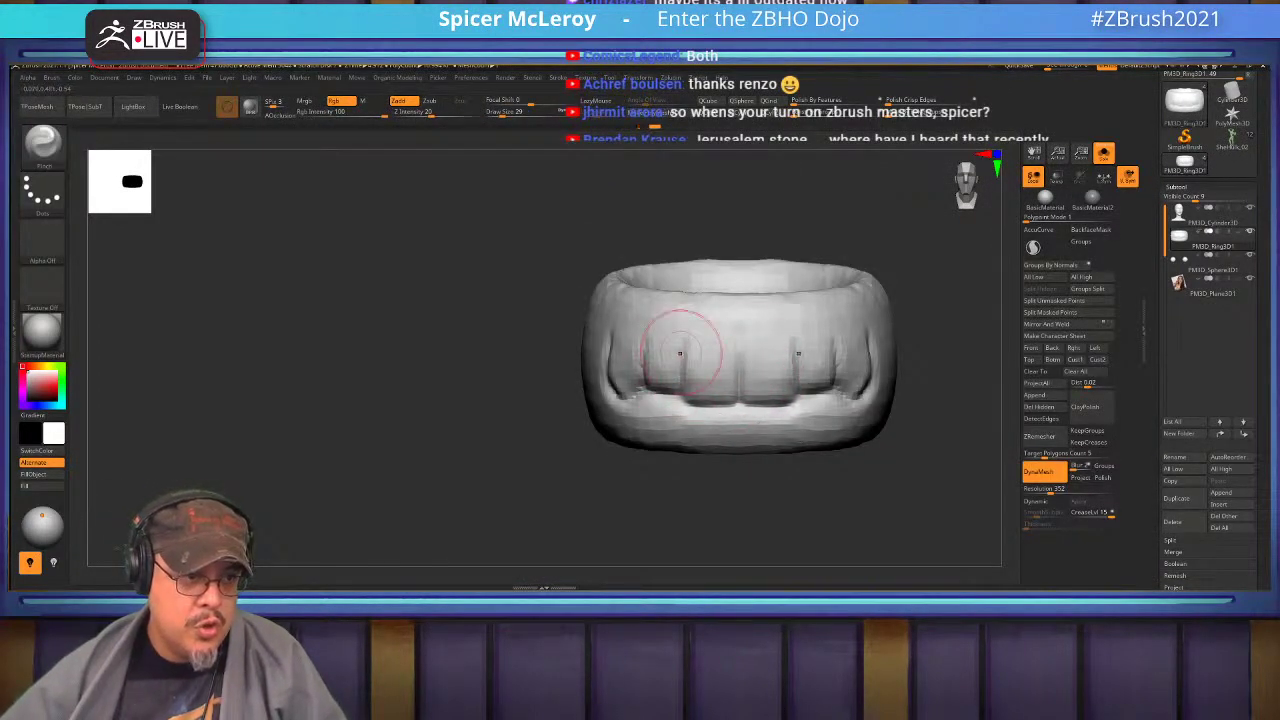
left_click_drag(681, 354, 683, 396)
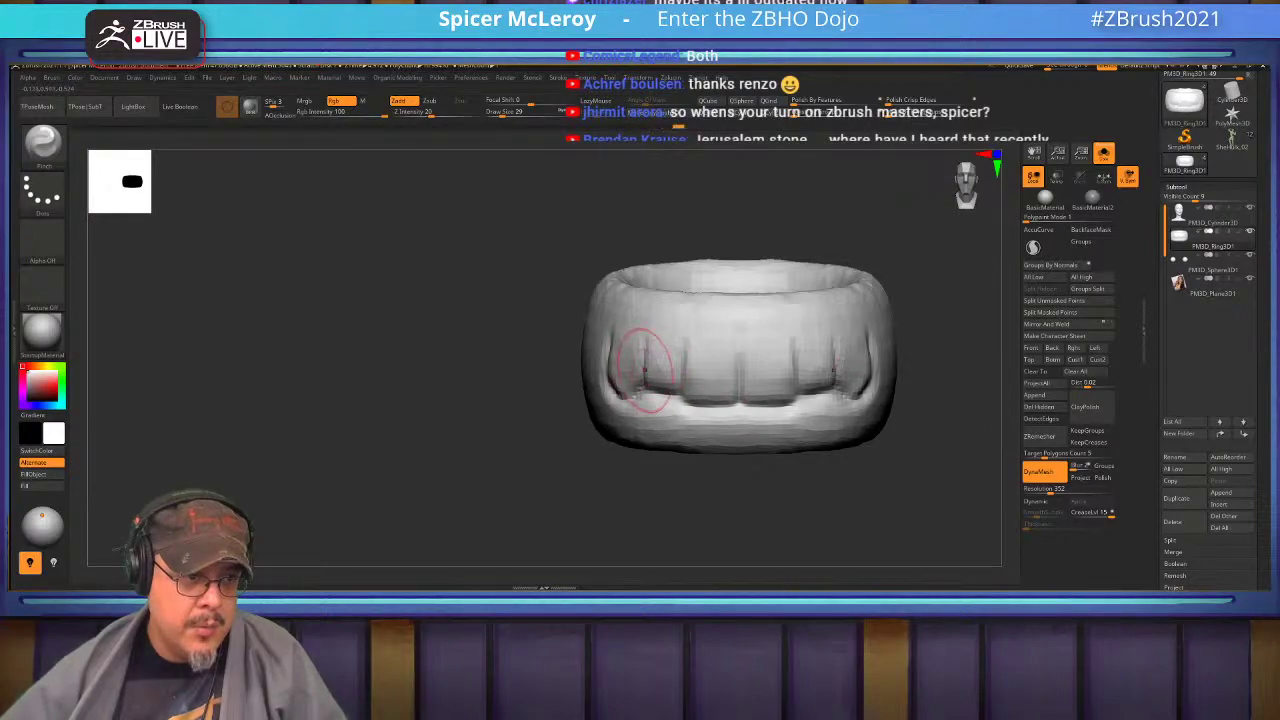
Build up the surfaces of the outer teeth on the ring with the FormSoft brush.
key("b")
key("f")
key("s")
mouse_move(629, 356)
left_mouse_down()
mouse_move(634, 394)
mouse_move(604, 340)
mouse_move(622, 408)
mouse_move(610, 406)
mouse_move(622, 384)
left_mouse_up()
key("f")
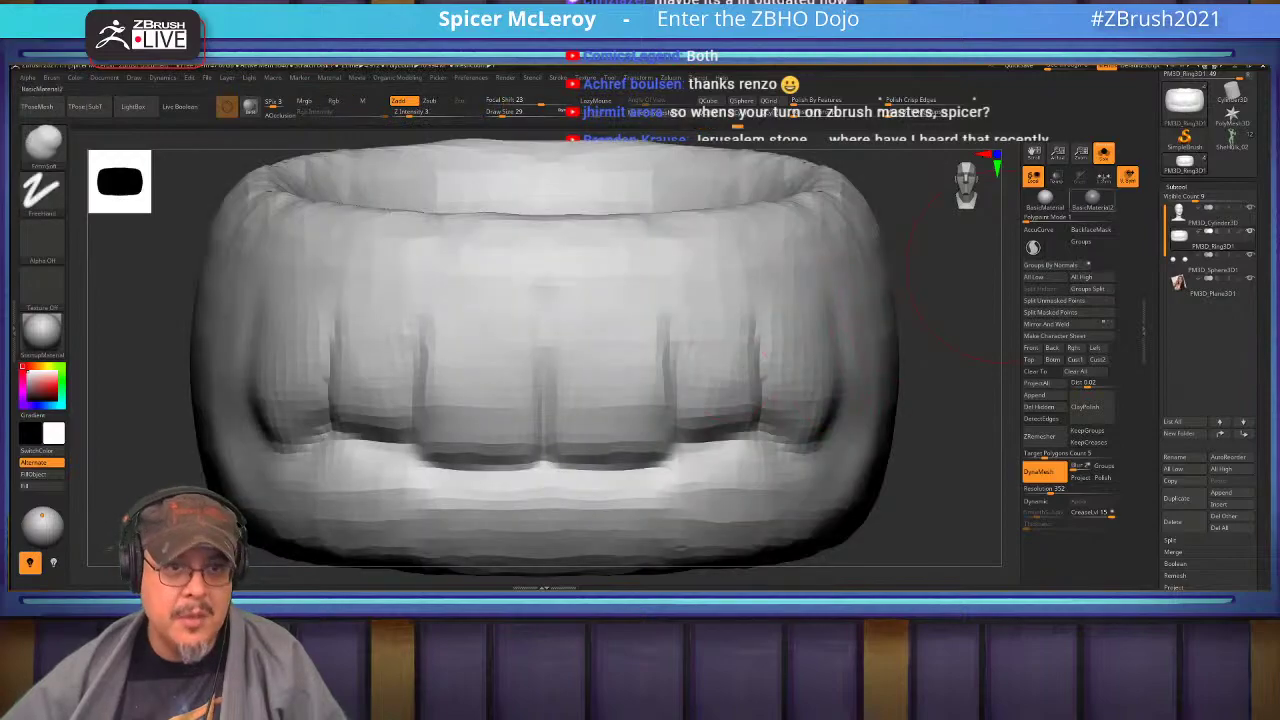
Bring the whole head back into view and adjust the front teeth inside the smile with the Move brush.
left_click(1103, 154)
key("f")
left_click_drag(860, 300, 885, 465, "alt")
mouse_move(940, 420)
left_mouse_down("alt")
mouse_move(925, 435)
mouse_move(945, 432)
mouse_move(860, 425)
left_mouse_up("alt")
key("b")
key("m")
key("v")
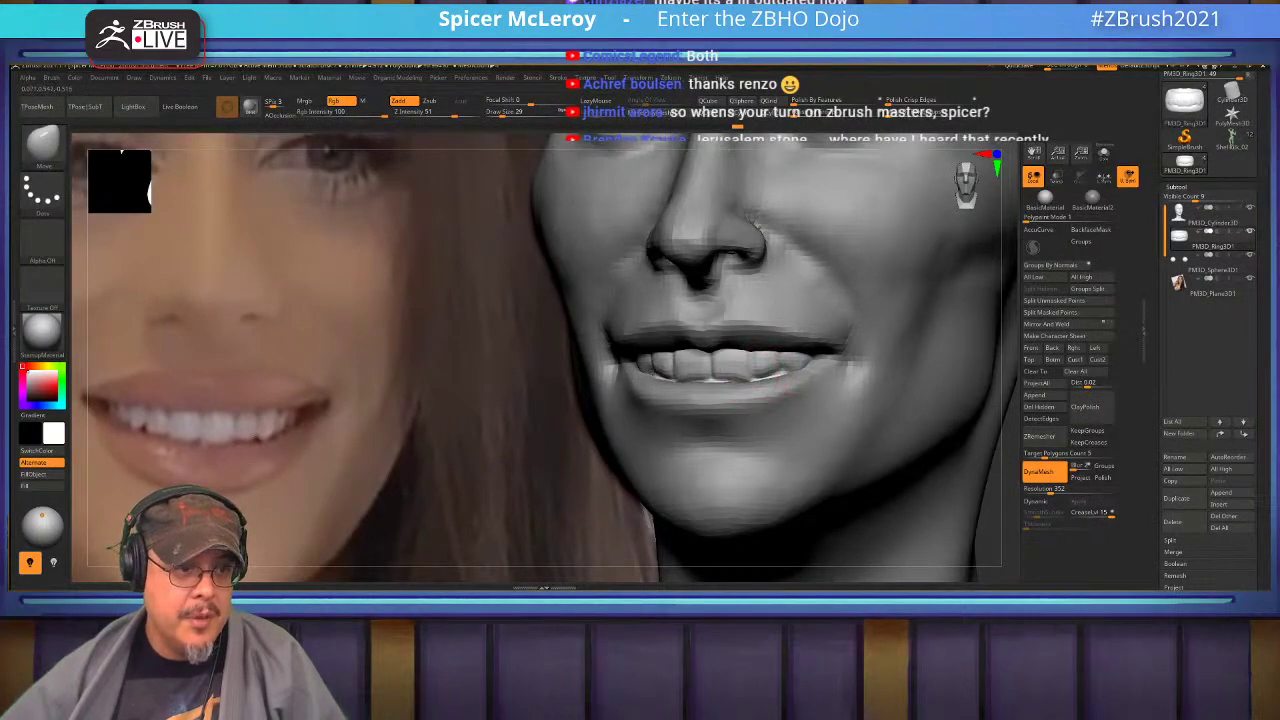
left_click_drag(735, 368, 744, 367)
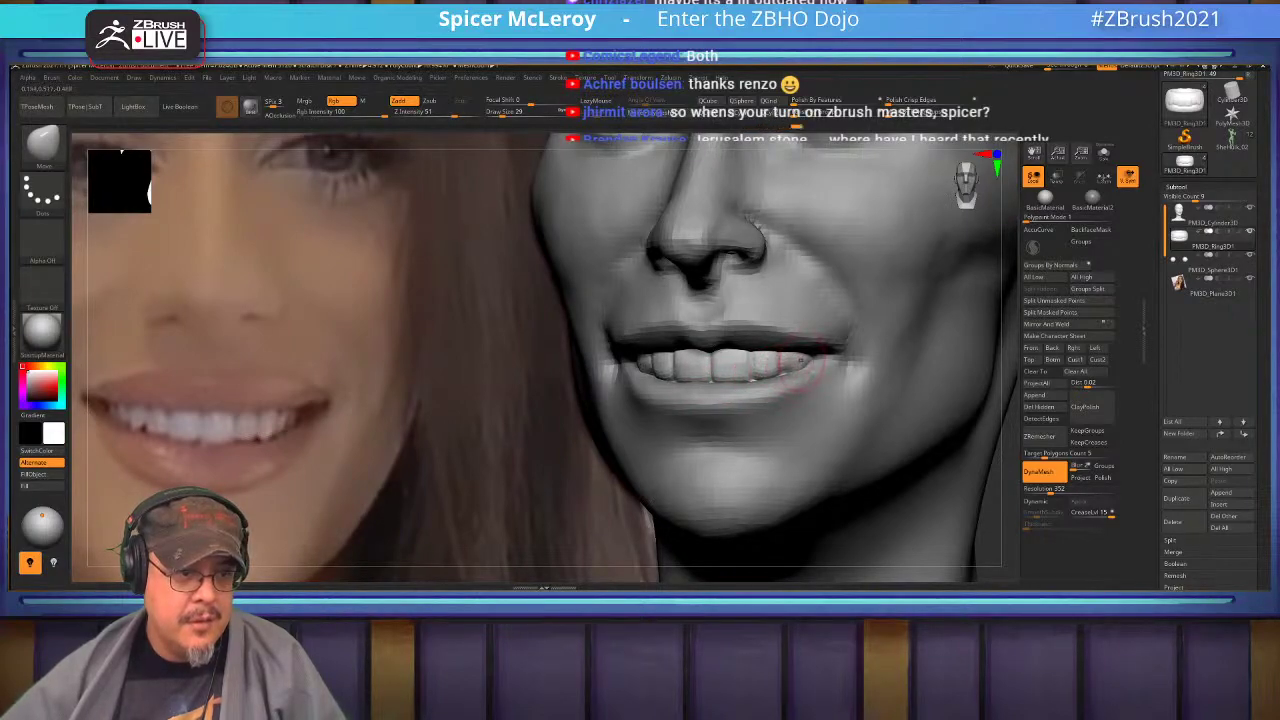
Try to reshape the isolated teeth ring's front arch with the Move brush at draw size 87.
right_click_drag(785, 380, 670, 410, "ctrl")
left_click(1103, 152)
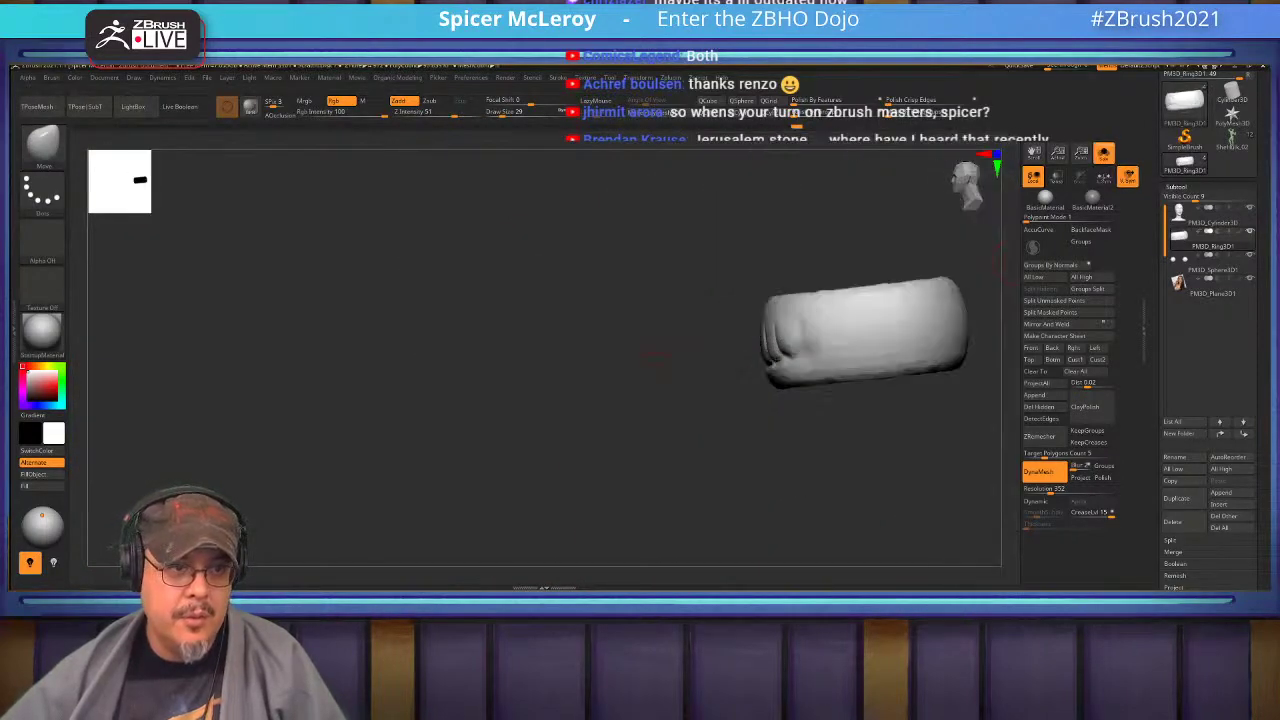
mouse_move(768, 370)
right_mouse_down("ctrl")
mouse_move(765, 360)
mouse_move(740, 430)
mouse_move(690, 478)
mouse_move(713, 440)
right_mouse_up("ctrl")
key("s")
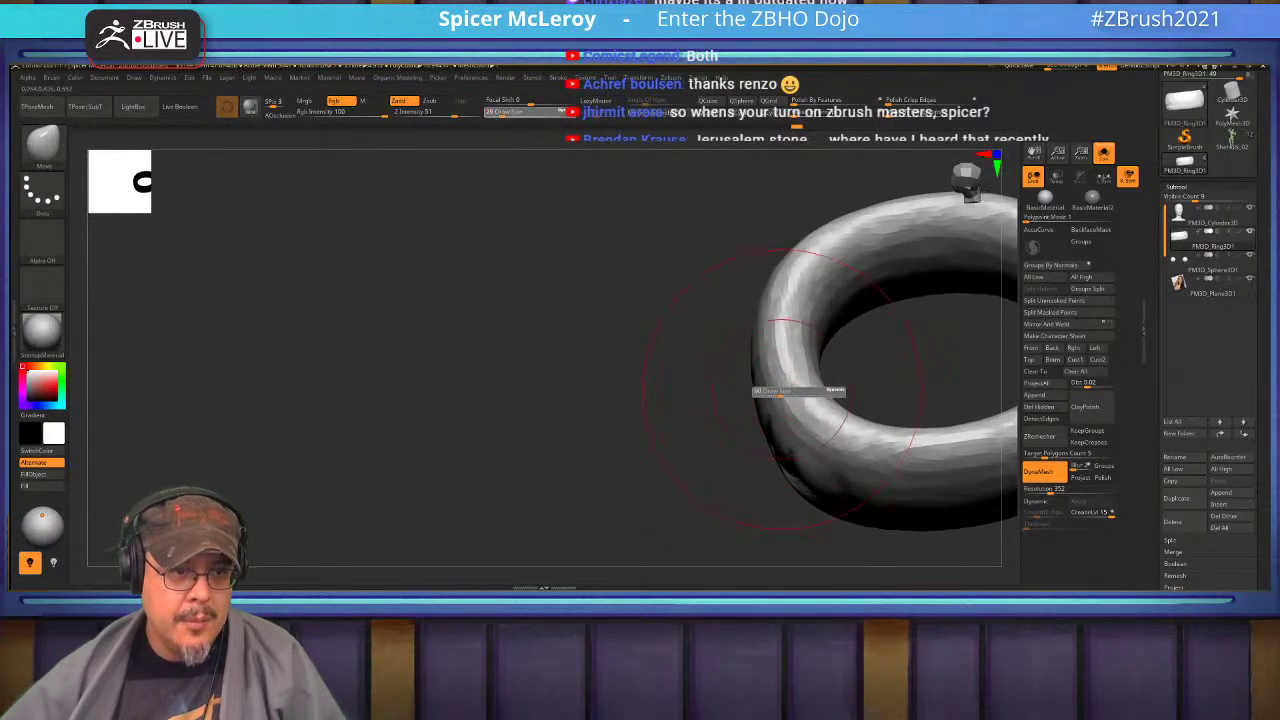
left_click_drag(782, 390, 808, 360)
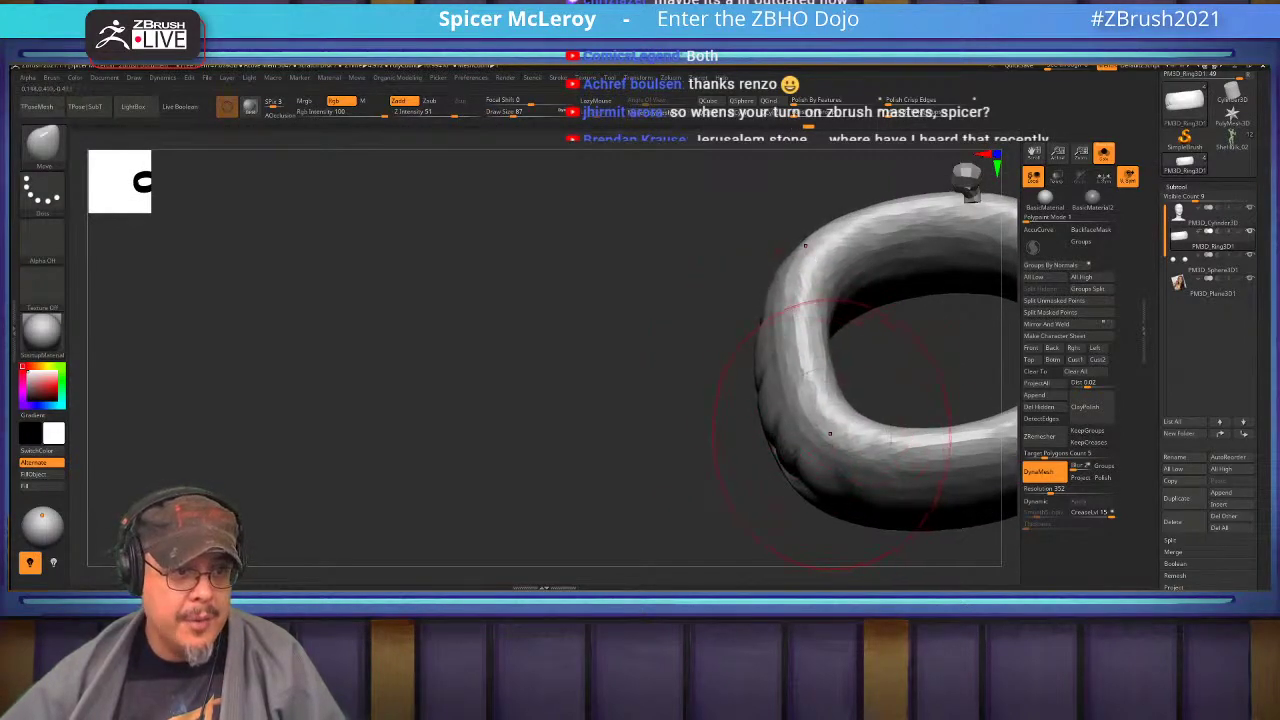
key("ctrl+z")
key("ctrl+z")
mouse_move(650, 430)
right_mouse_down()
mouse_move(650, 325)
mouse_move(540, 325)
mouse_move(570, 325)
right_mouse_up()
right_click_drag(700, 460, 700, 370, "alt")
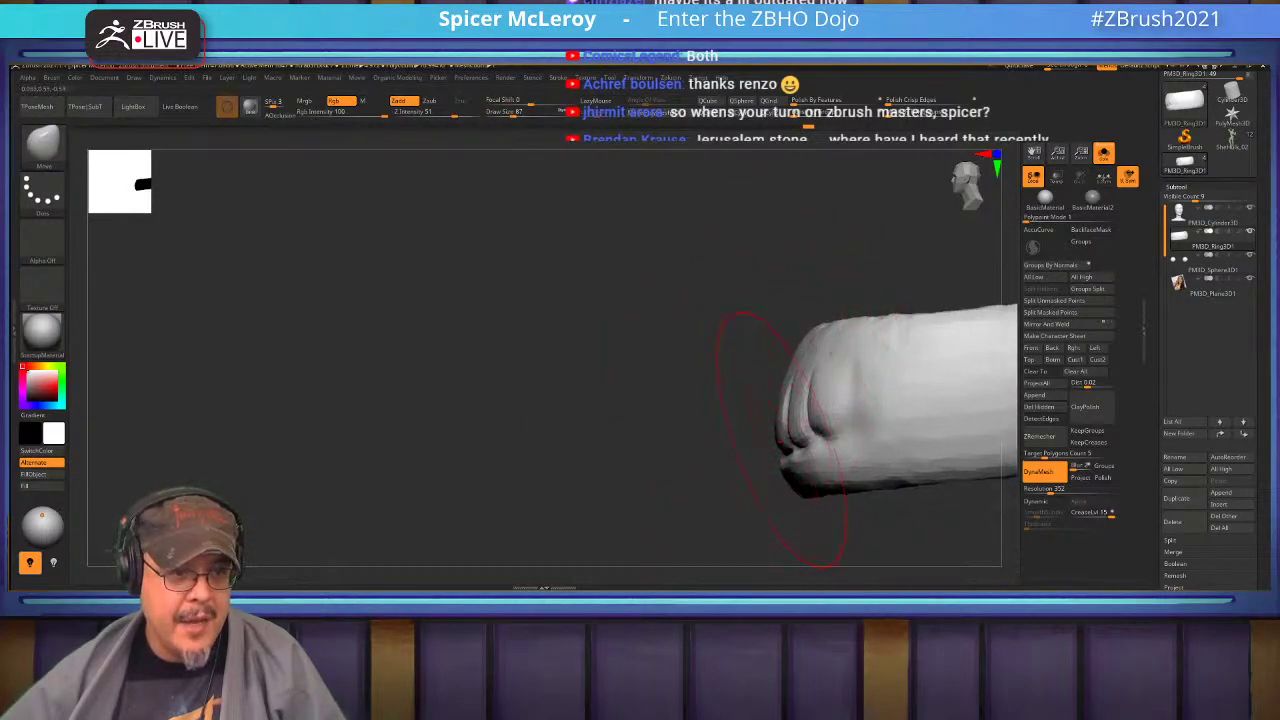
left_click(1104, 153)
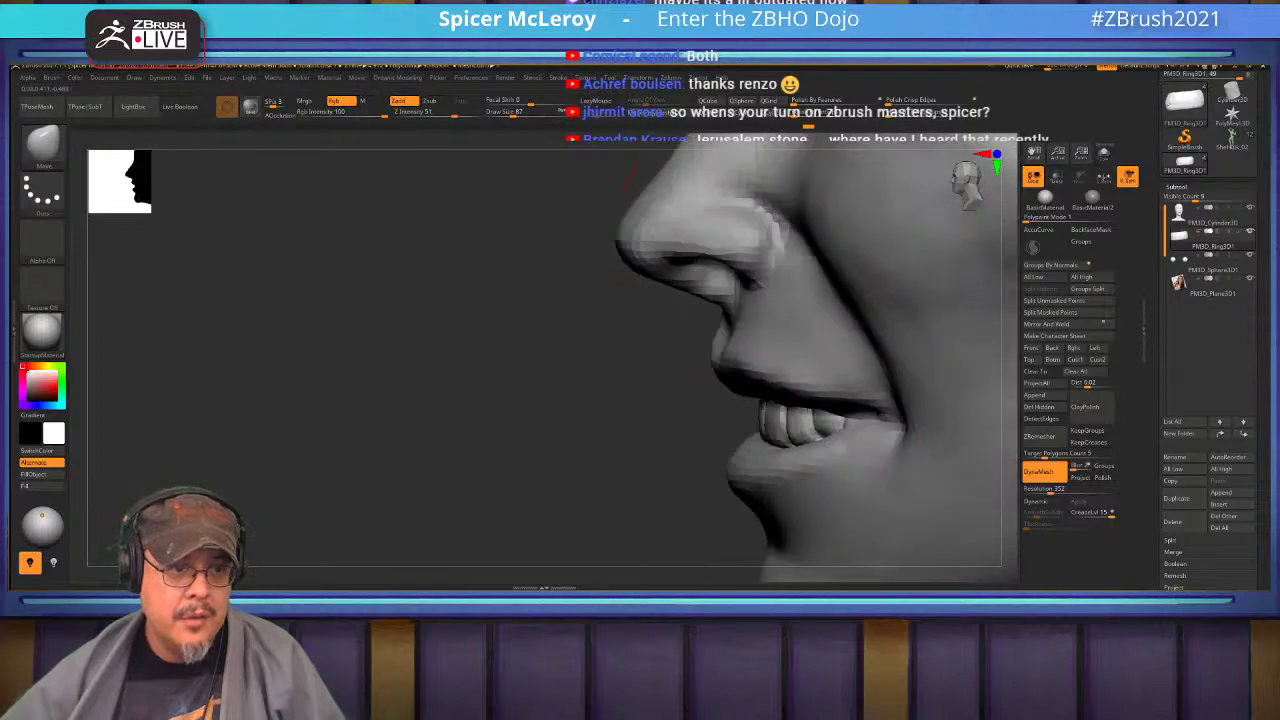
Adjust the teeth's fit behind the upper lip from below with the Move brush.
right_click_drag(815, 340, 935, 342)
mouse_move(700, 368)
right_mouse_down()
mouse_move(757, 368)
mouse_move(757, 245)
right_mouse_up()
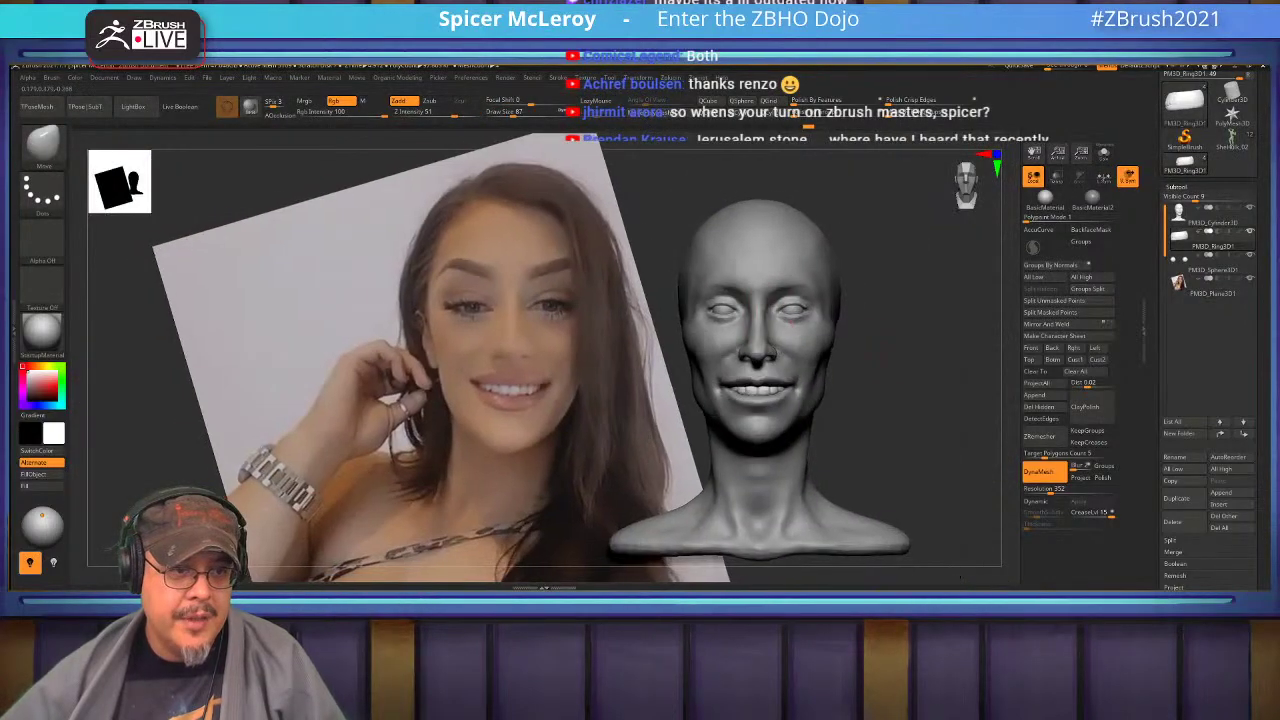
key("ctrl")
key("ctrl+shift")
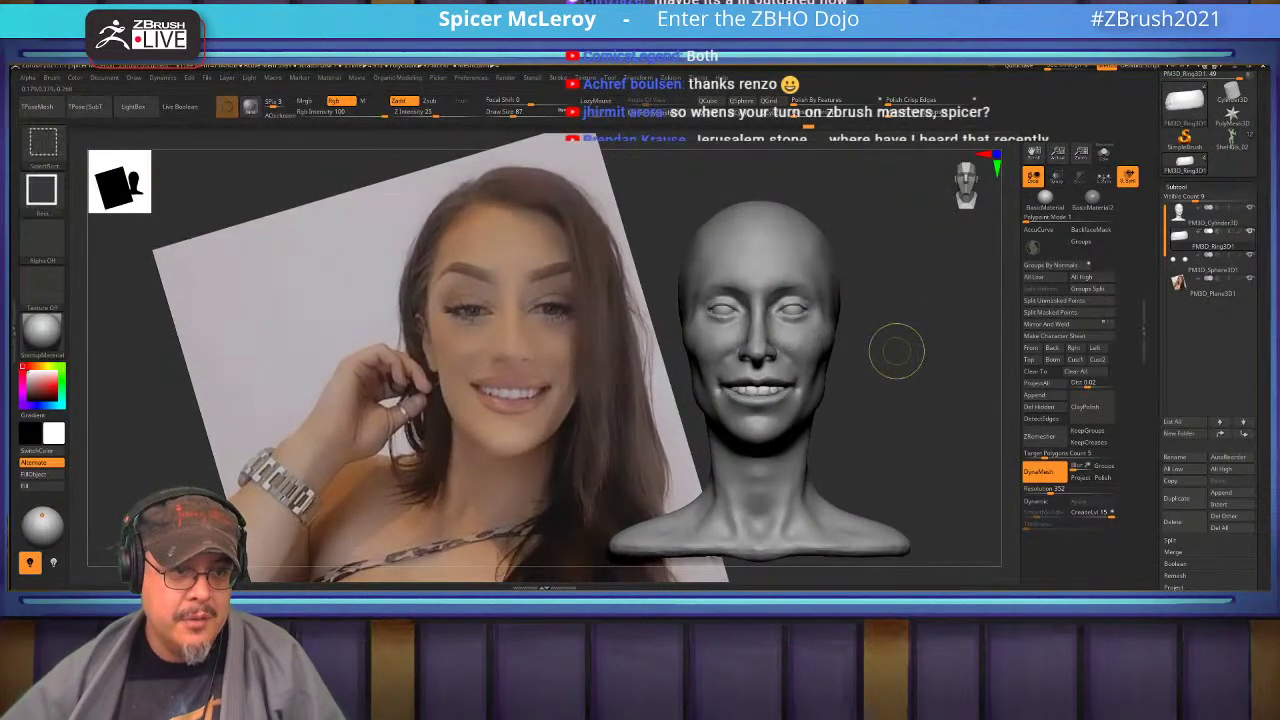
mouse_move(897, 351)
right_mouse_down()
mouse_move(958, 284)
mouse_move(955, 392)
right_mouse_up()
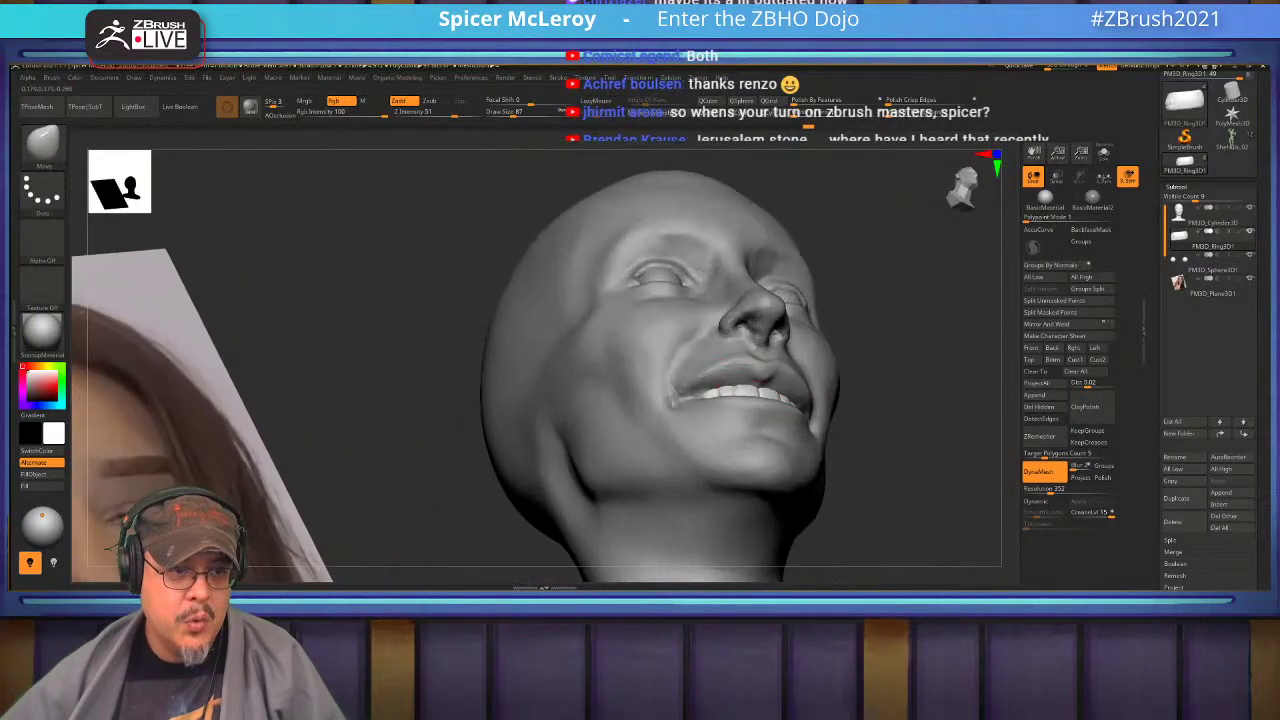
mouse_move(795, 386)
right_mouse_down()
mouse_move(733, 446)
mouse_move(762, 486)
mouse_move(782, 484)
mouse_move(727, 415)
mouse_move(738, 357)
mouse_move(740, 415)
mouse_move(722, 430)
mouse_move(734, 444)
right_mouse_up()
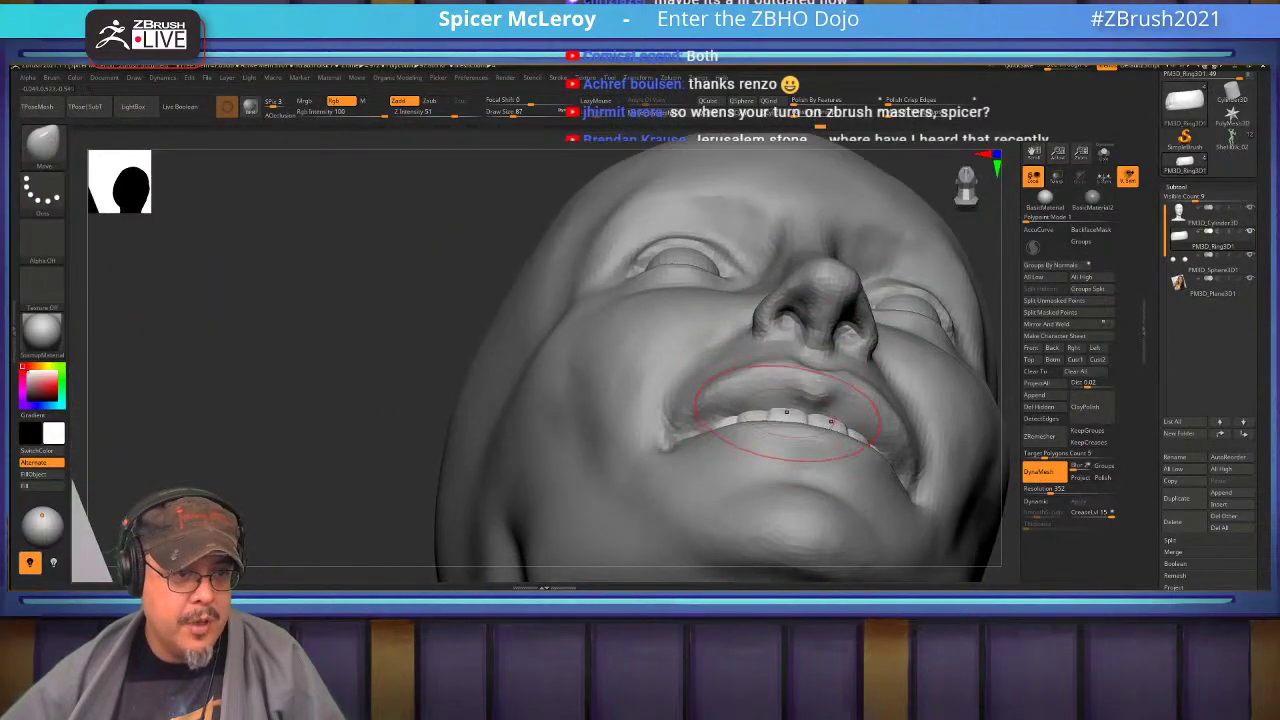
key("w")
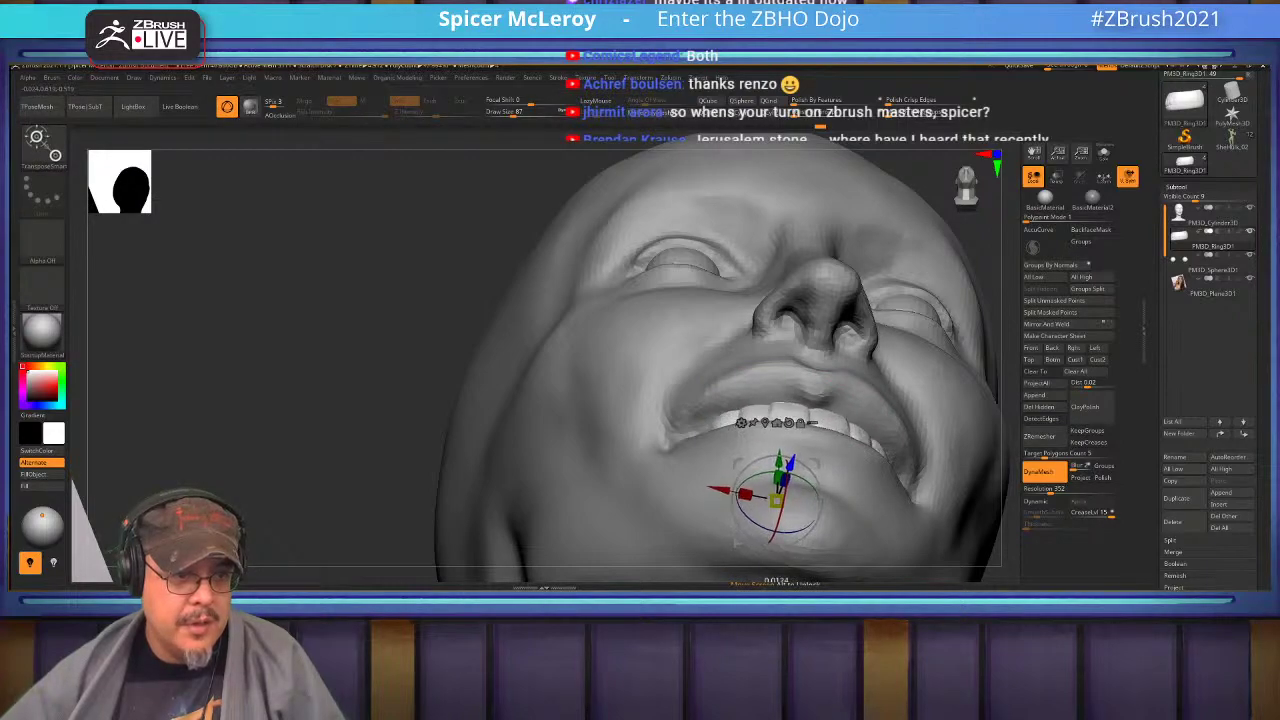
key("q")
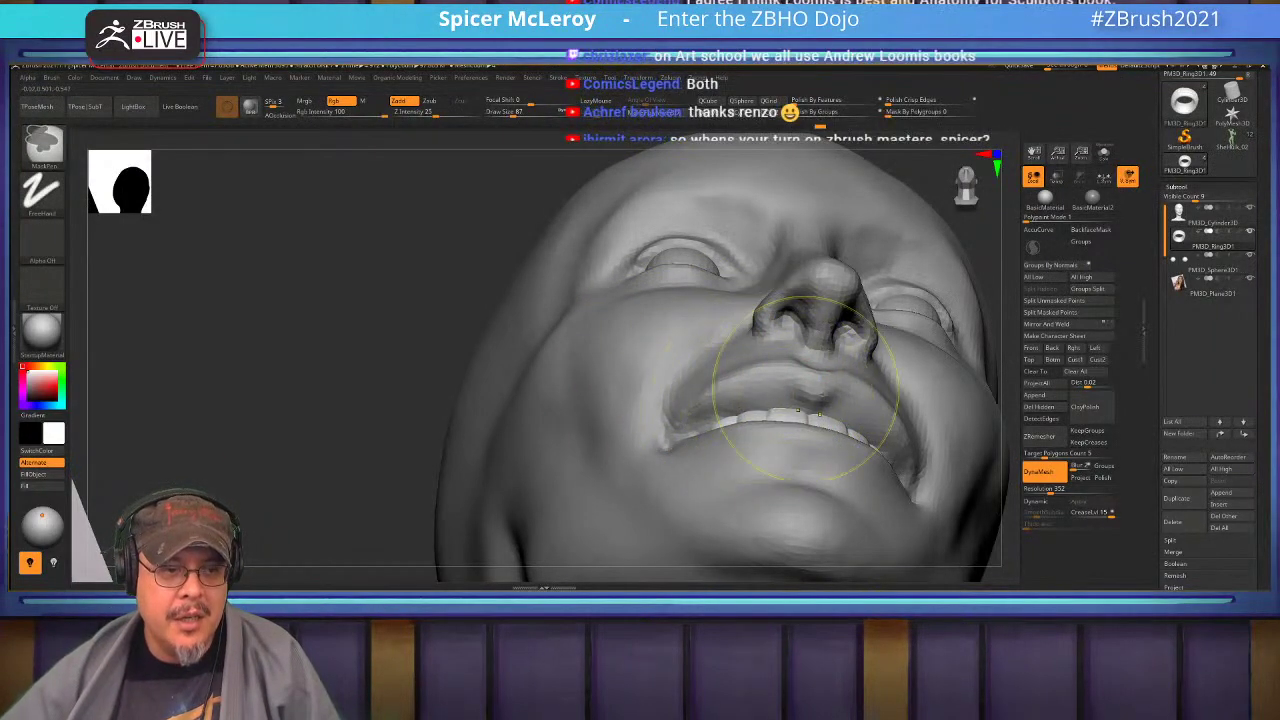
key("ctrl+shift")
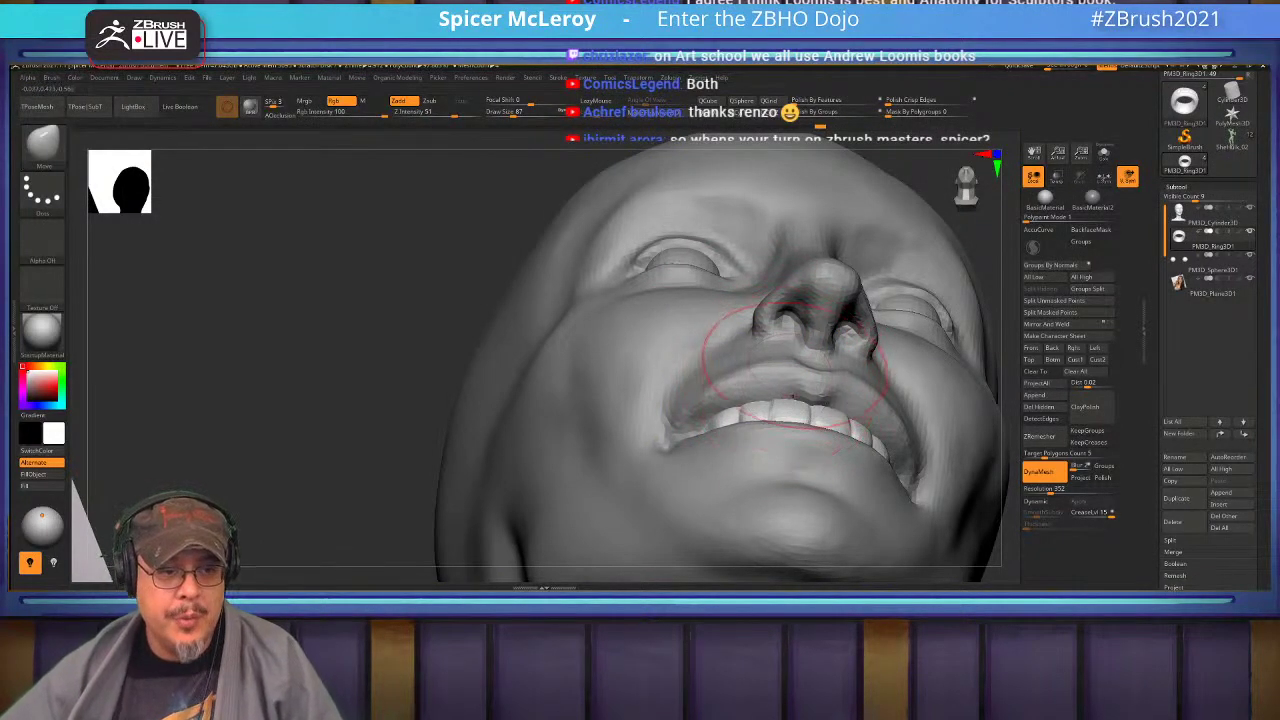
mouse_move(794, 366)
right_mouse_down()
mouse_move(764, 356)
mouse_move(789, 360)
right_mouse_up()
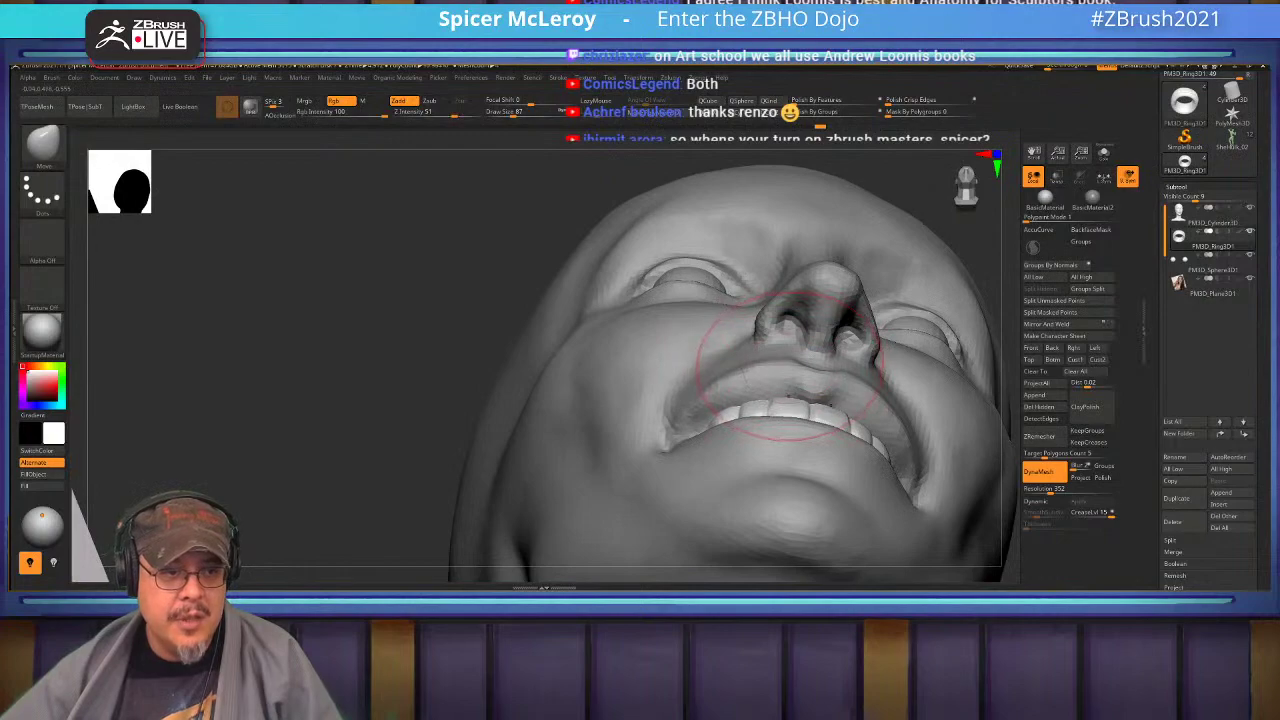
Switch to the head mesh and fill out the upper lip and mouth corners with the FormSoft brush at draw size 51.
left_click(600, 403, "alt")
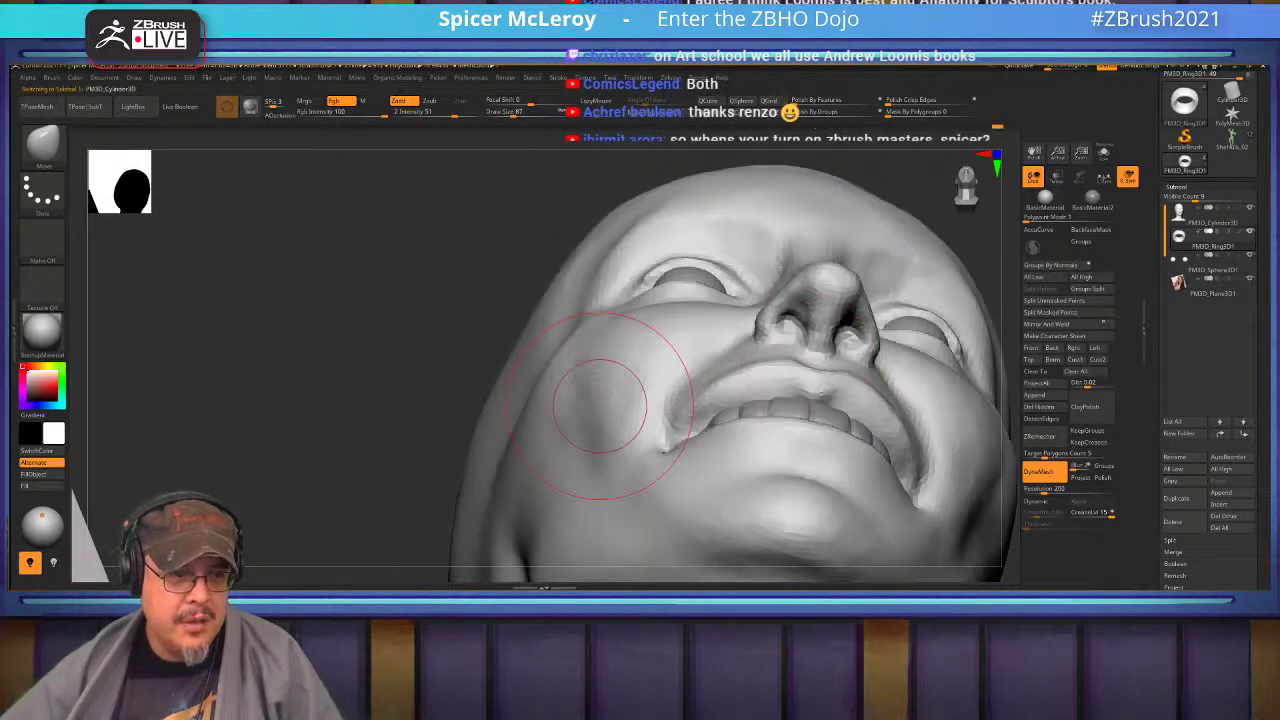
key("s")
left_click(770, 379)
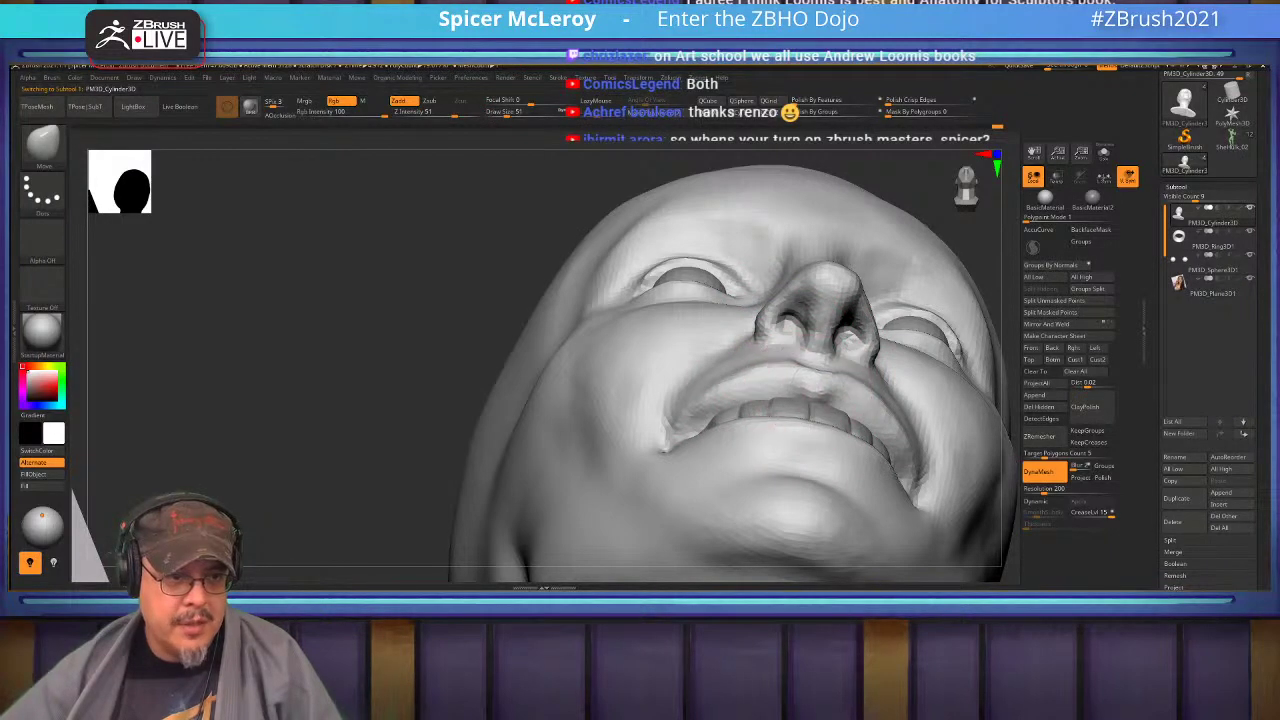
key("b")
key("f")
key("s")
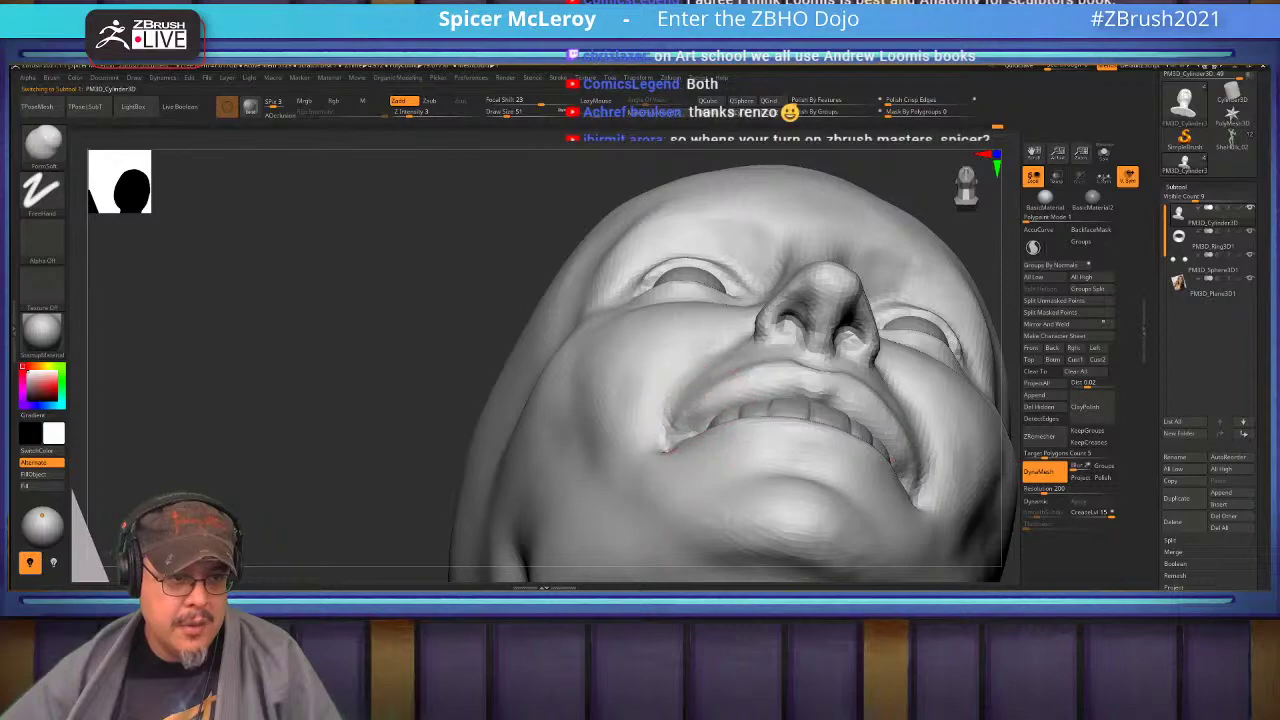
right_click_drag(663, 450, 771, 371)
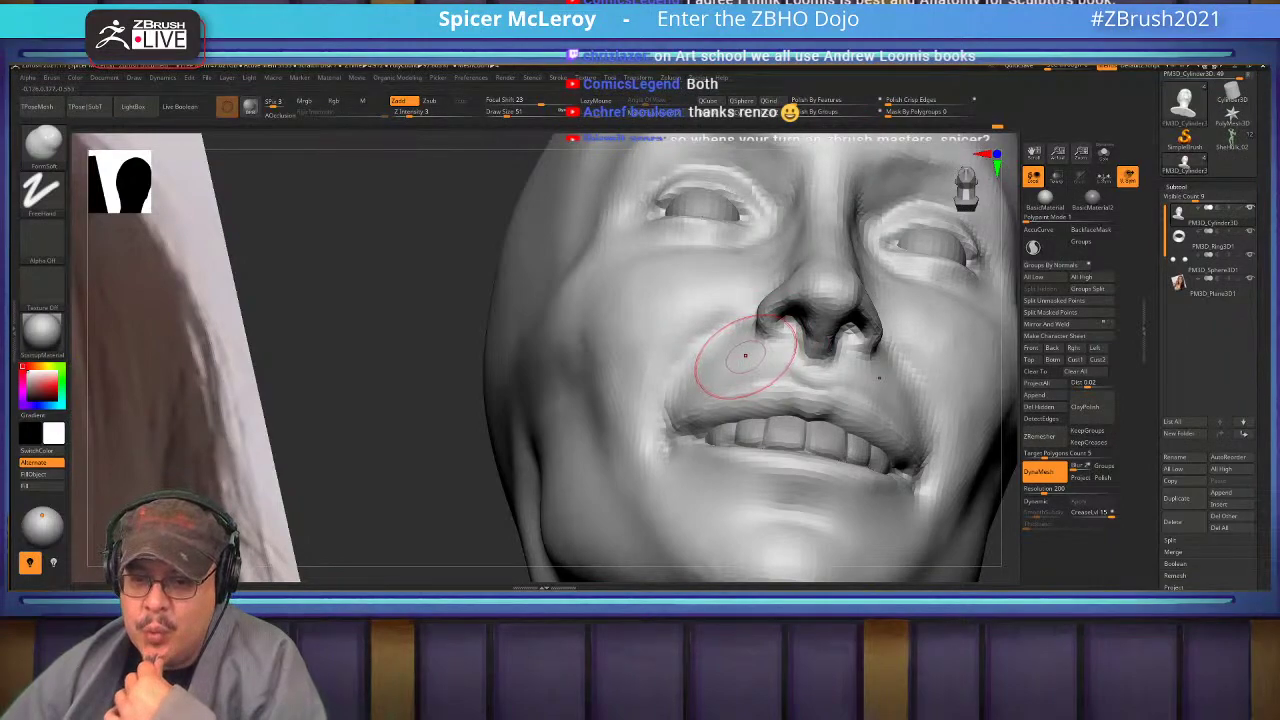
mouse_move(729, 346)
right_mouse_down()
mouse_move(768, 366)
mouse_move(736, 356)
mouse_move(776, 336)
right_mouse_up()
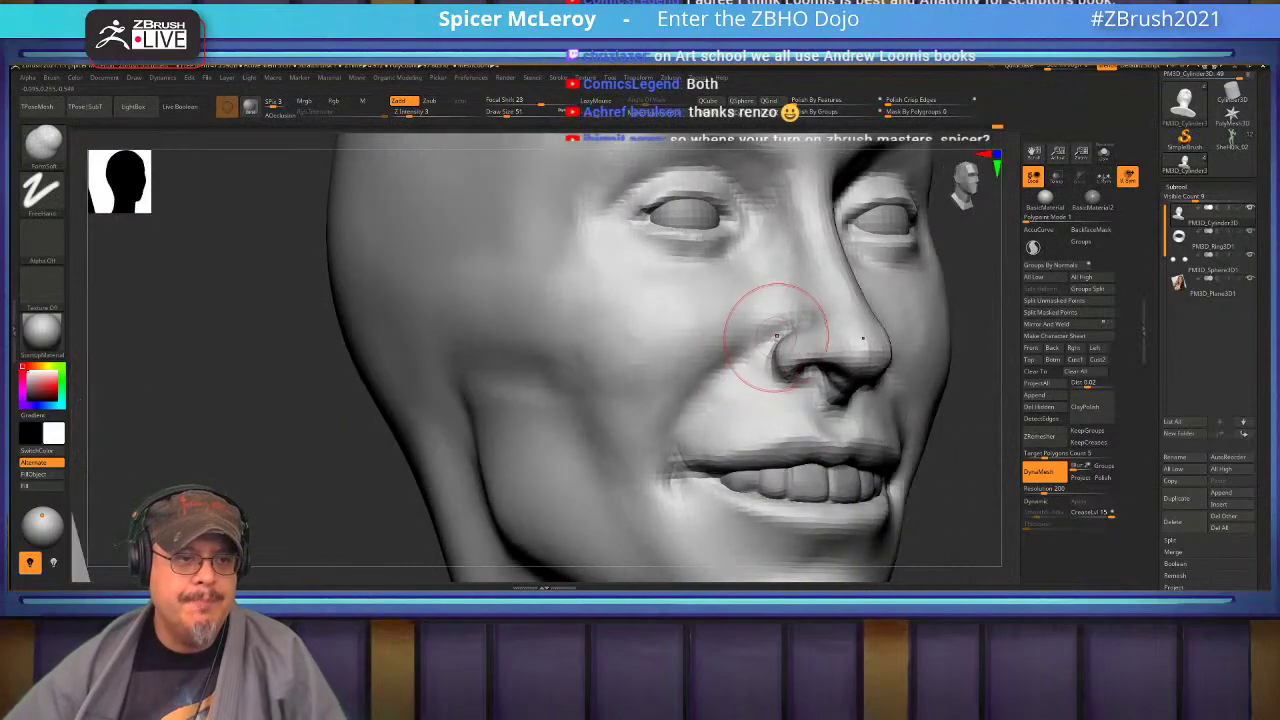
Sharpen the smile folds between the nostrils and mouth corners with the DamStandard brush.
key("b")
key("d")
key("s")
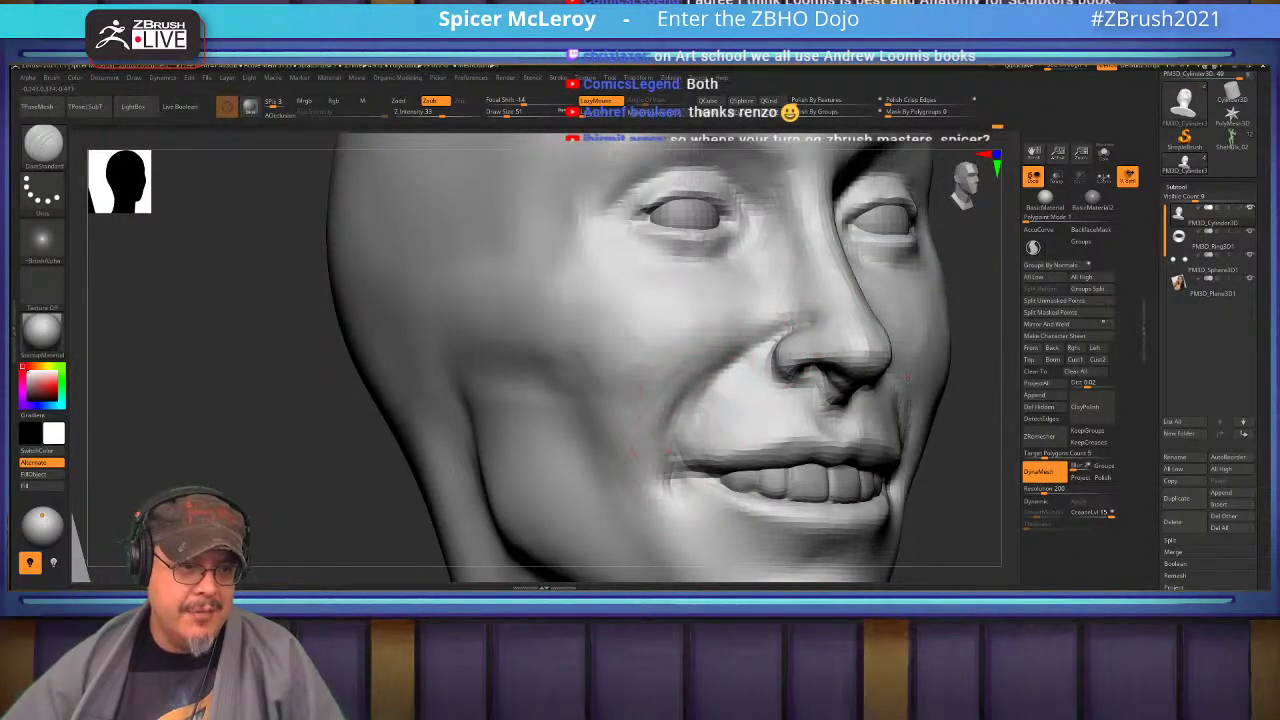
Reshape the eyelids from below with the Move brush at draw size 74 and smooth the surrounding surface.
mouse_move(656, 425)
right_mouse_down("ctrl")
mouse_move(662, 404)
mouse_move(742, 408)
mouse_move(712, 420)
mouse_move(690, 343)
mouse_move(670, 316)
mouse_move(676, 330)
mouse_move(651, 320)
right_mouse_up("ctrl")
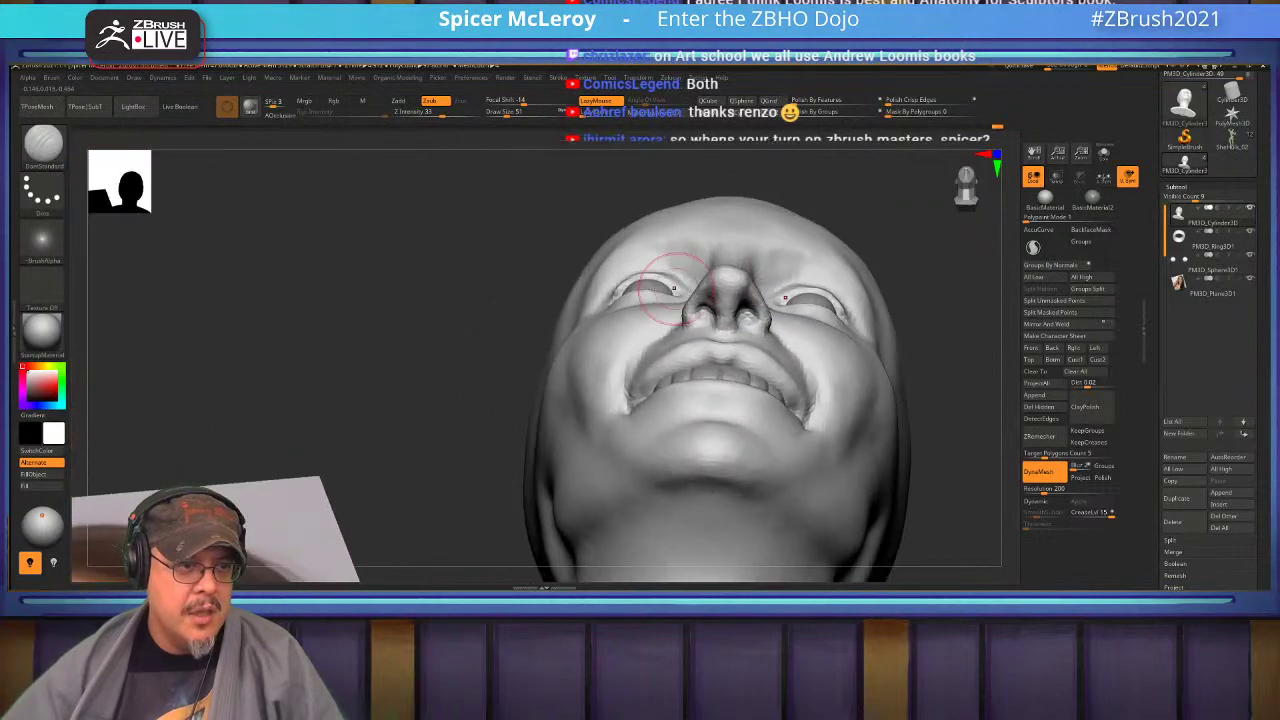
key("b")
key("m")
key("v")
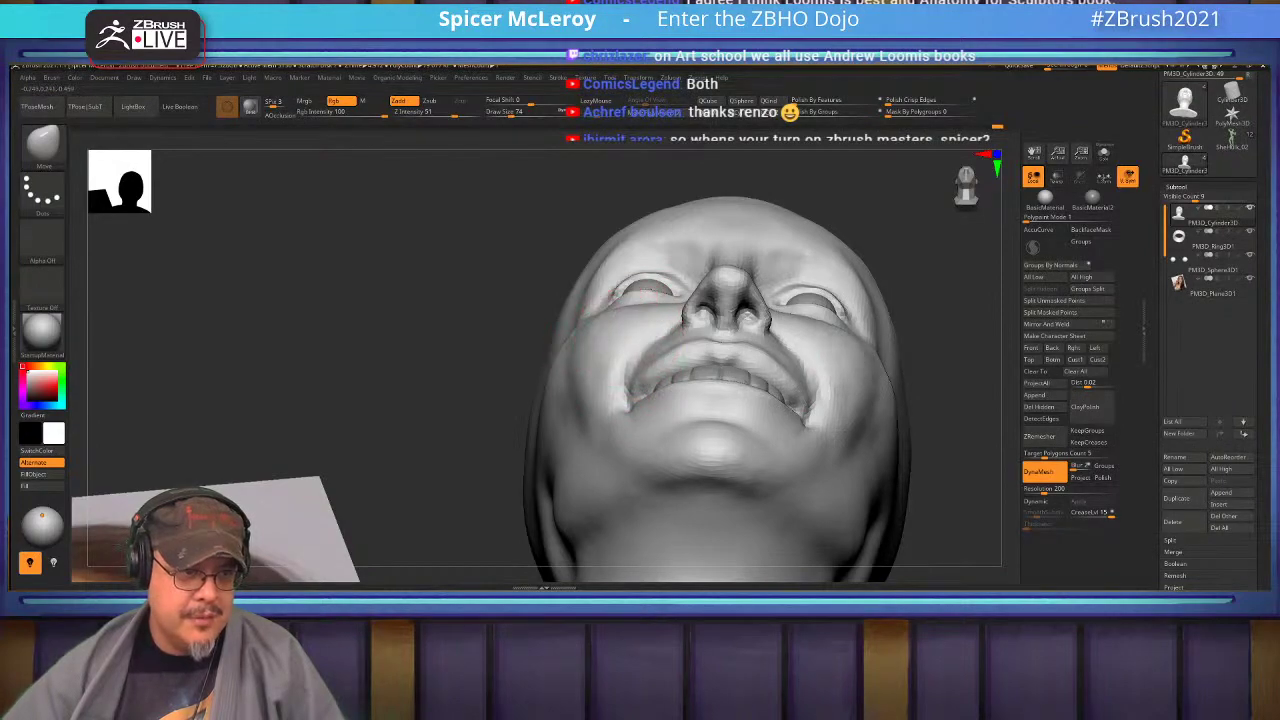
key("shift")
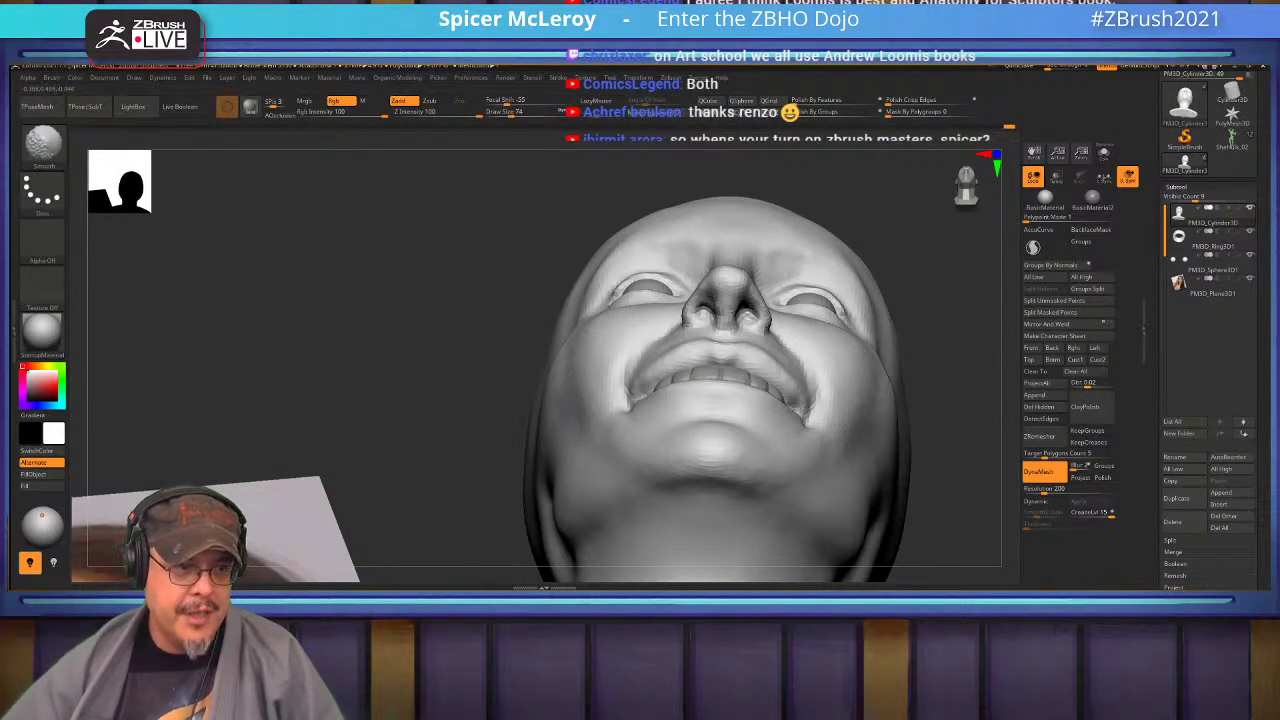
Smooth the upper lip area beside the nostrils and reshape the mouth corners with the Move brush at draw size 51.
mouse_move(757, 436)
right_mouse_down()
mouse_move(745, 550)
mouse_move(730, 370)
mouse_move(810, 333)
mouse_move(780, 353)
mouse_move(767, 413)
right_mouse_up()
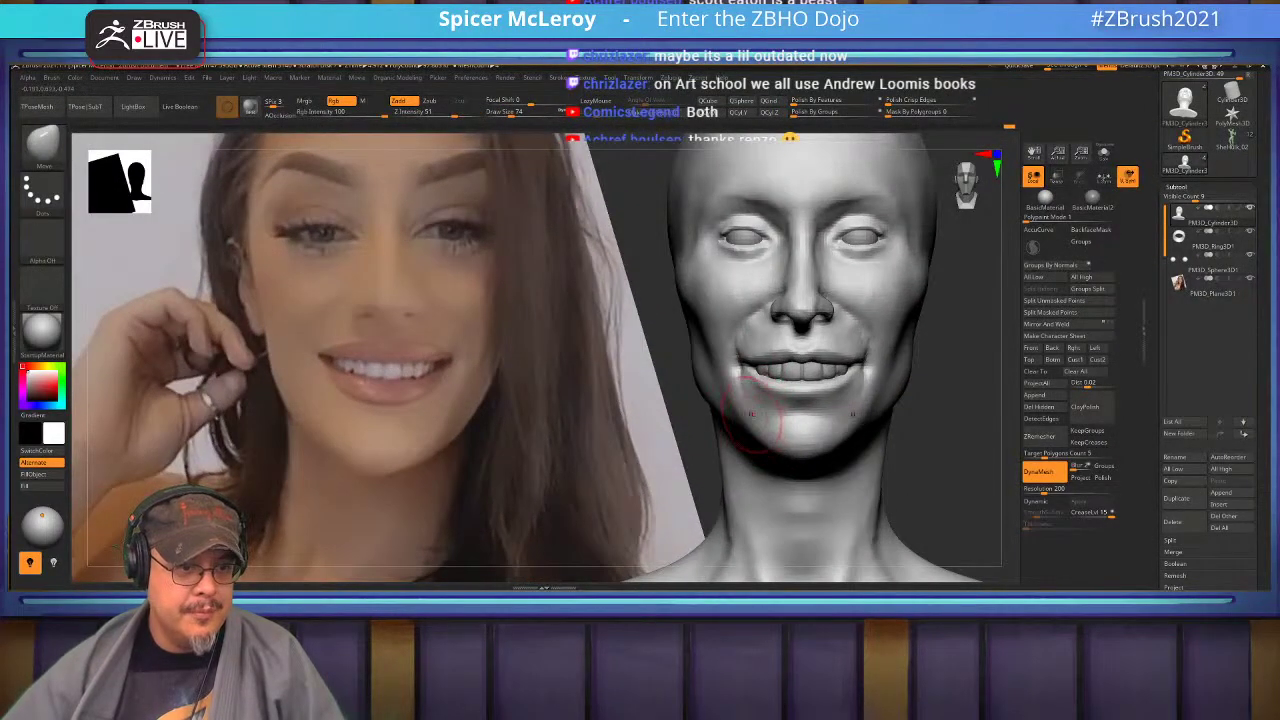
right_click_drag(812, 348, 820, 405, "ctrl")
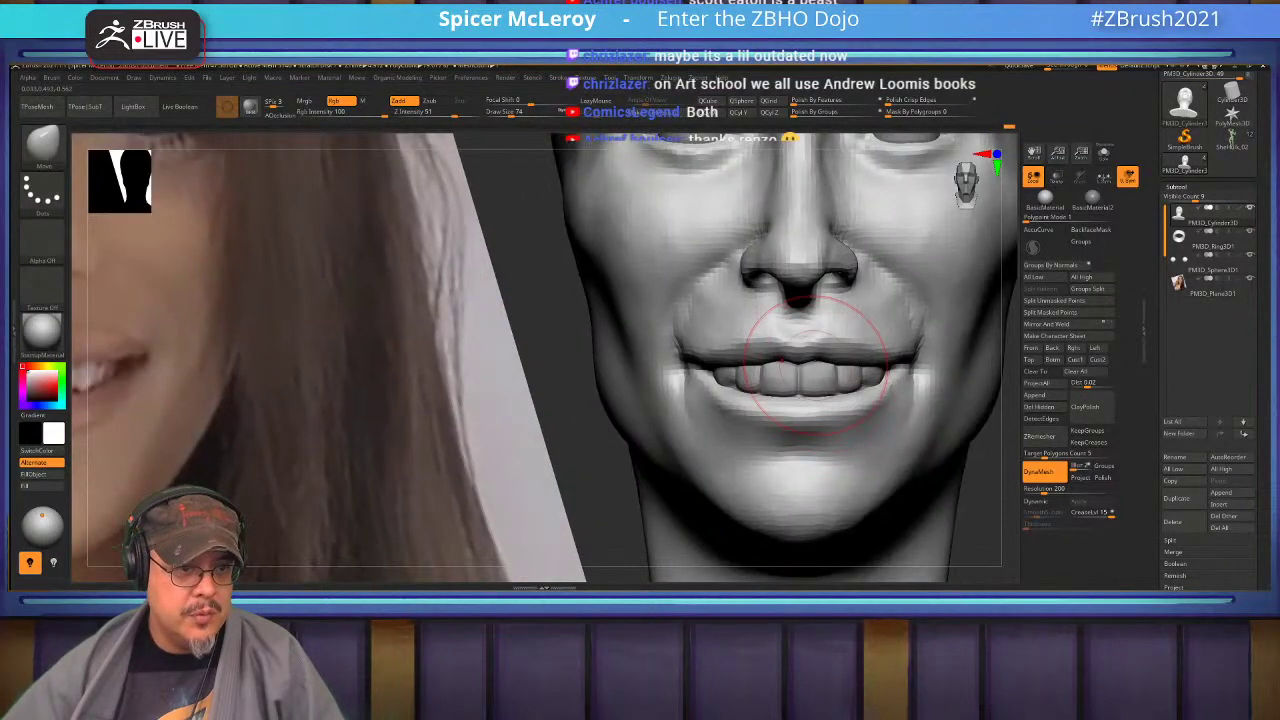
key("s")
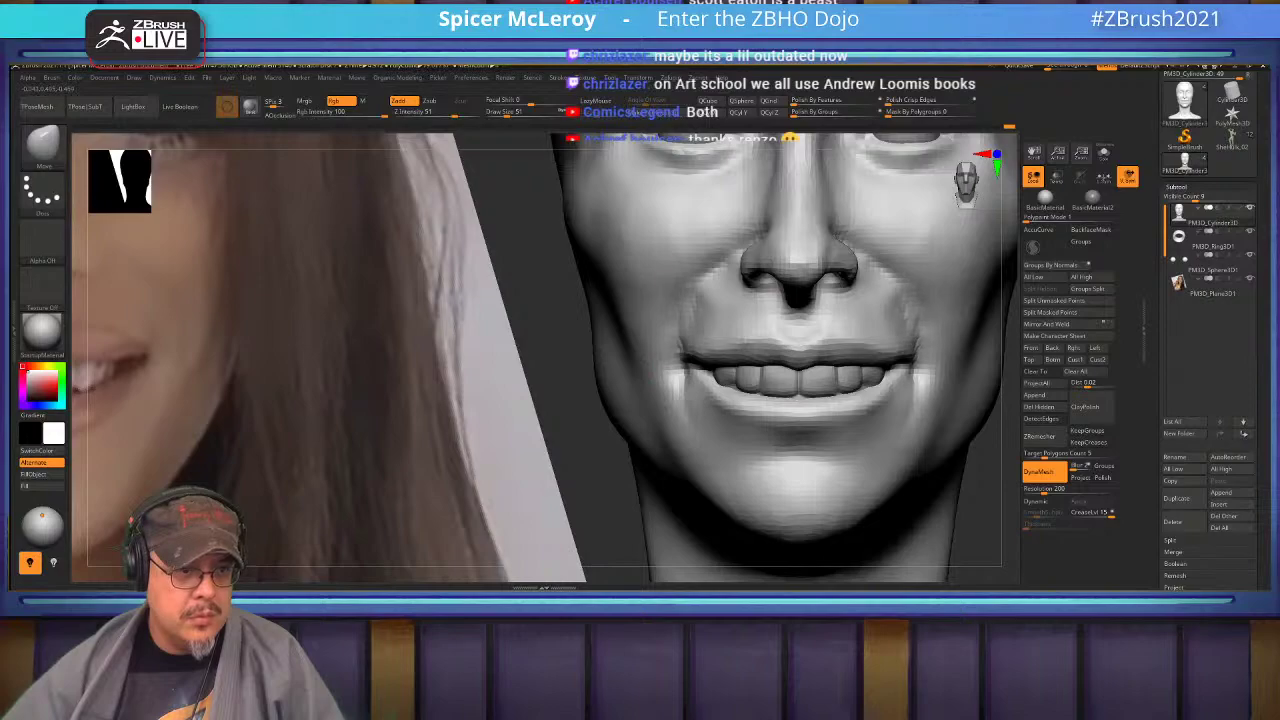
left_click_drag(707, 296, 734, 271, "shift")
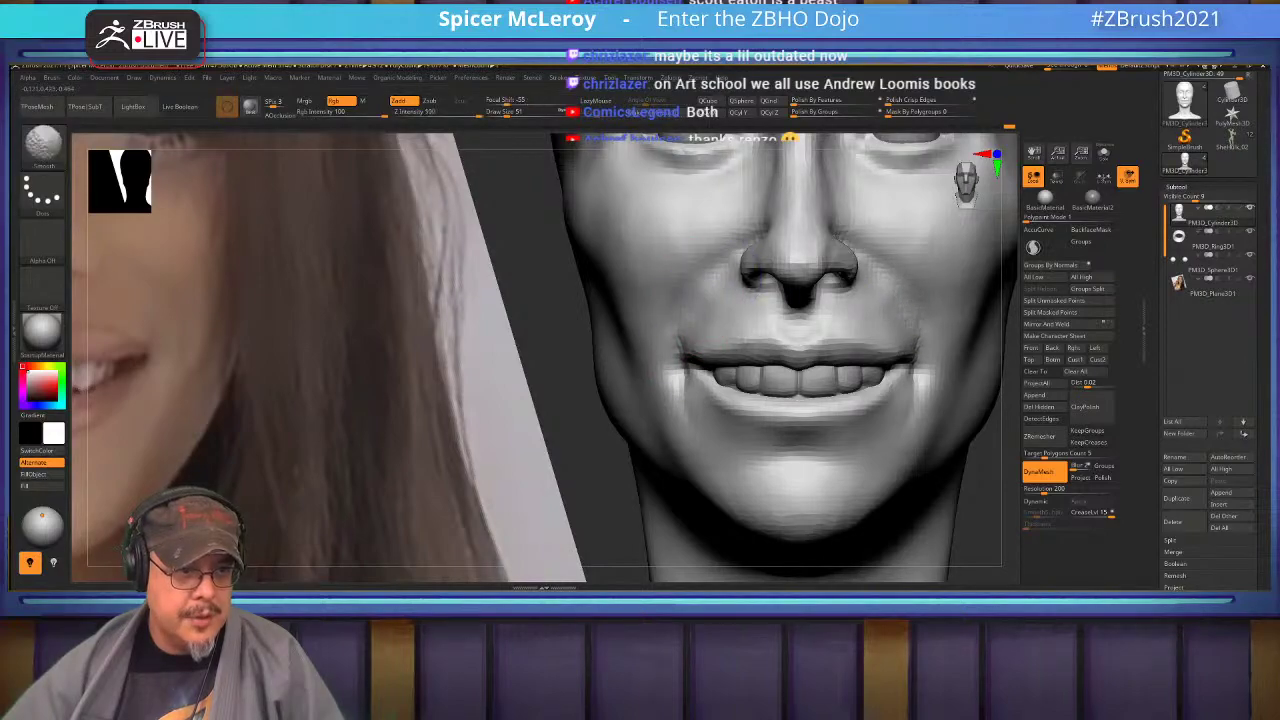
left_click_drag(692, 355, 680, 385, "shift")
mouse_move(682, 410)
right_mouse_down()
mouse_move(806, 384)
mouse_move(718, 414)
right_mouse_up()
mouse_move(690, 367)
left_mouse_down()
mouse_move(693, 378)
mouse_move(703, 357)
left_mouse_up()
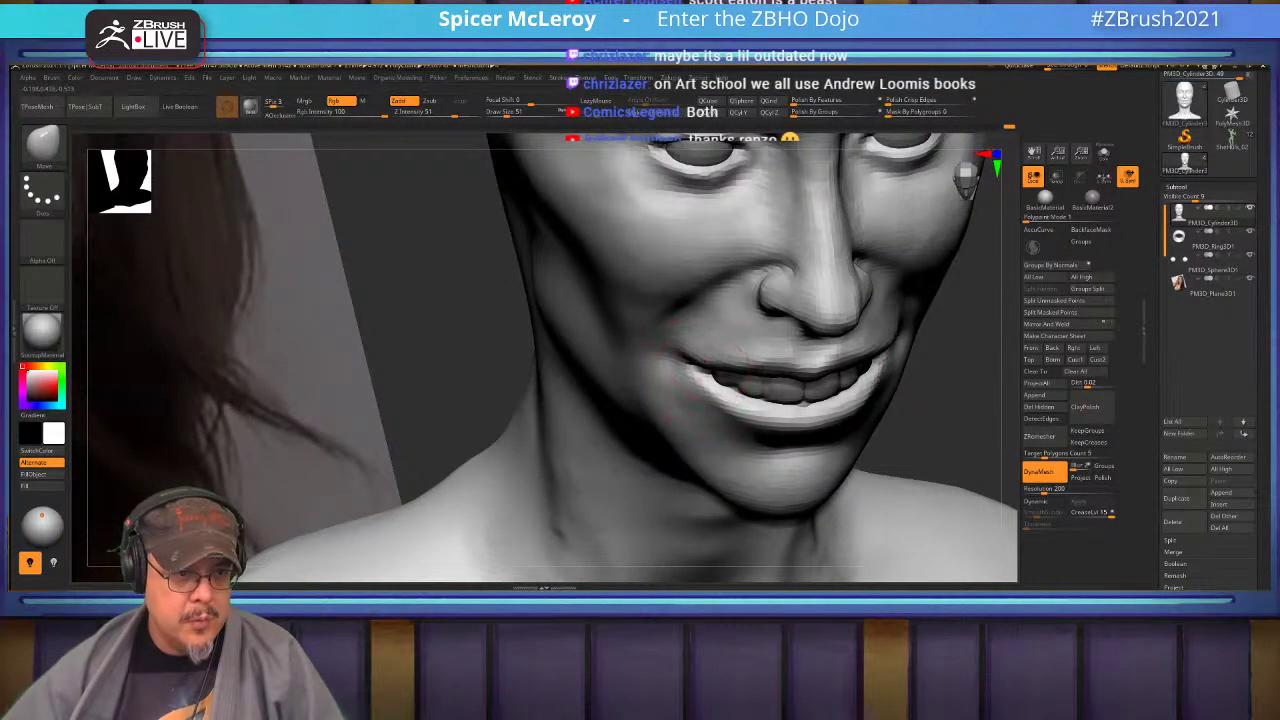
right_click_drag(707, 355, 697, 310)
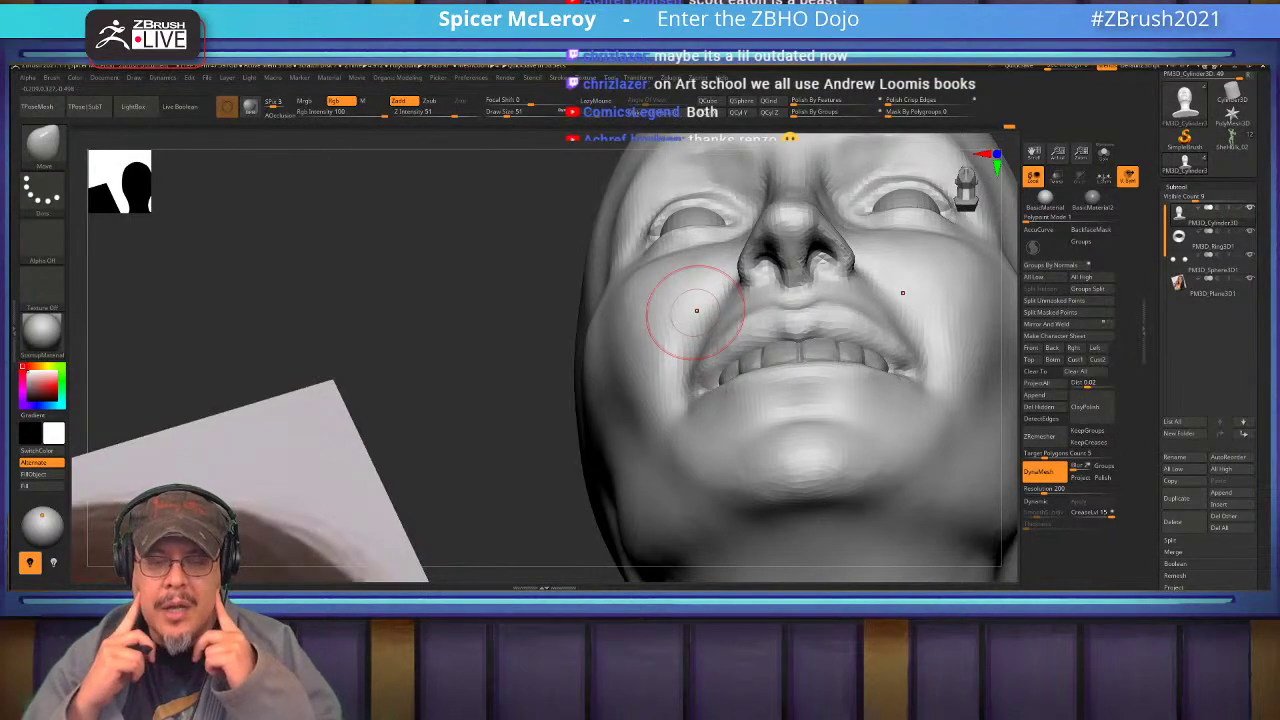
Build up the smile folds running from the nostrils into the cheeks with the ClayBuildup brush.
mouse_move(672, 425)
right_mouse_down()
mouse_move(697, 400)
mouse_move(768, 384)
mouse_move(745, 335)
mouse_move(705, 322)
mouse_move(707, 343)
mouse_move(766, 380)
mouse_move(778, 357)
mouse_move(795, 362)
mouse_move(741, 323)
right_mouse_up()
key("b")
key("c")
key("b")
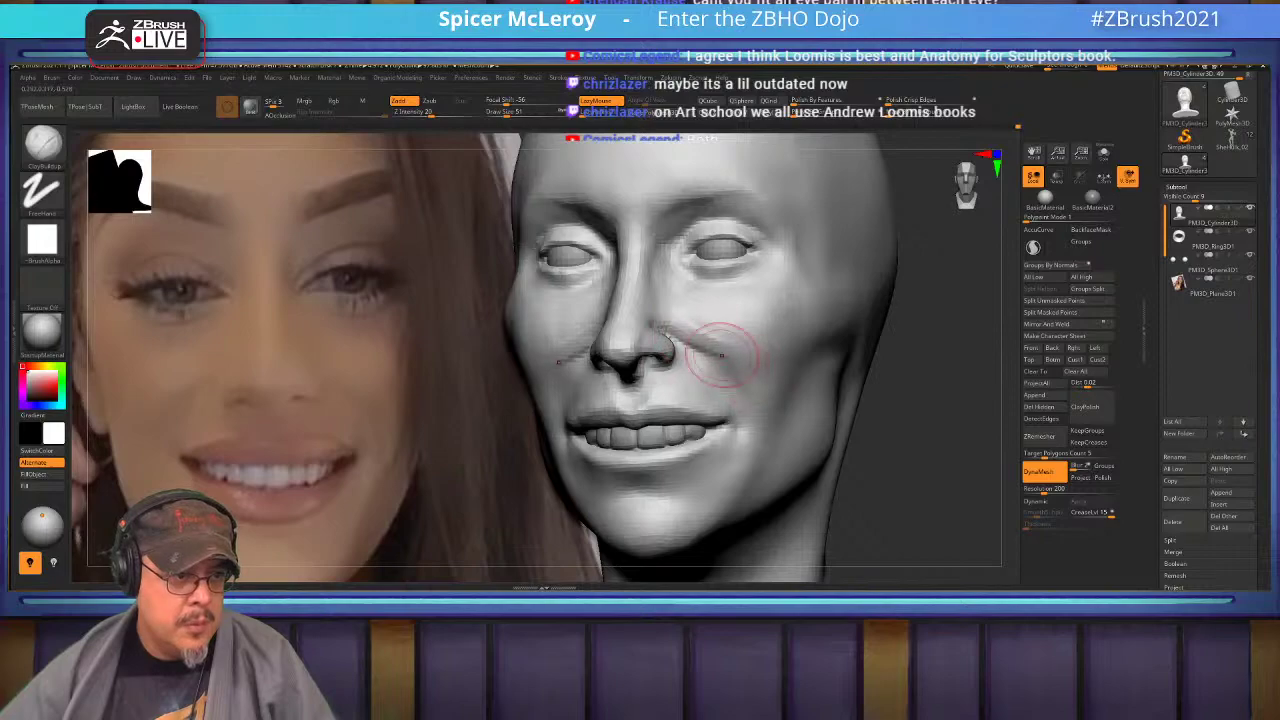
Define the smile folds beside the nose with the DamStandard brush and smooth their edges.
key("b")
key("d")
key("s")
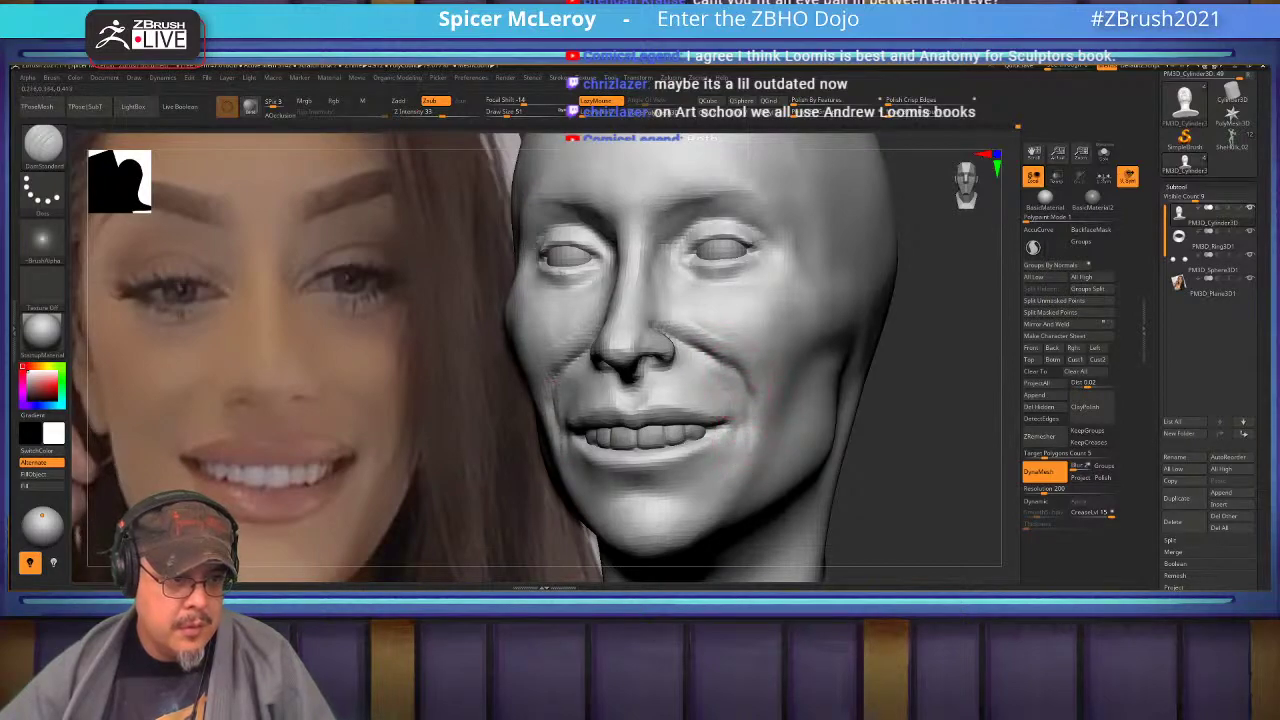
key("shift")
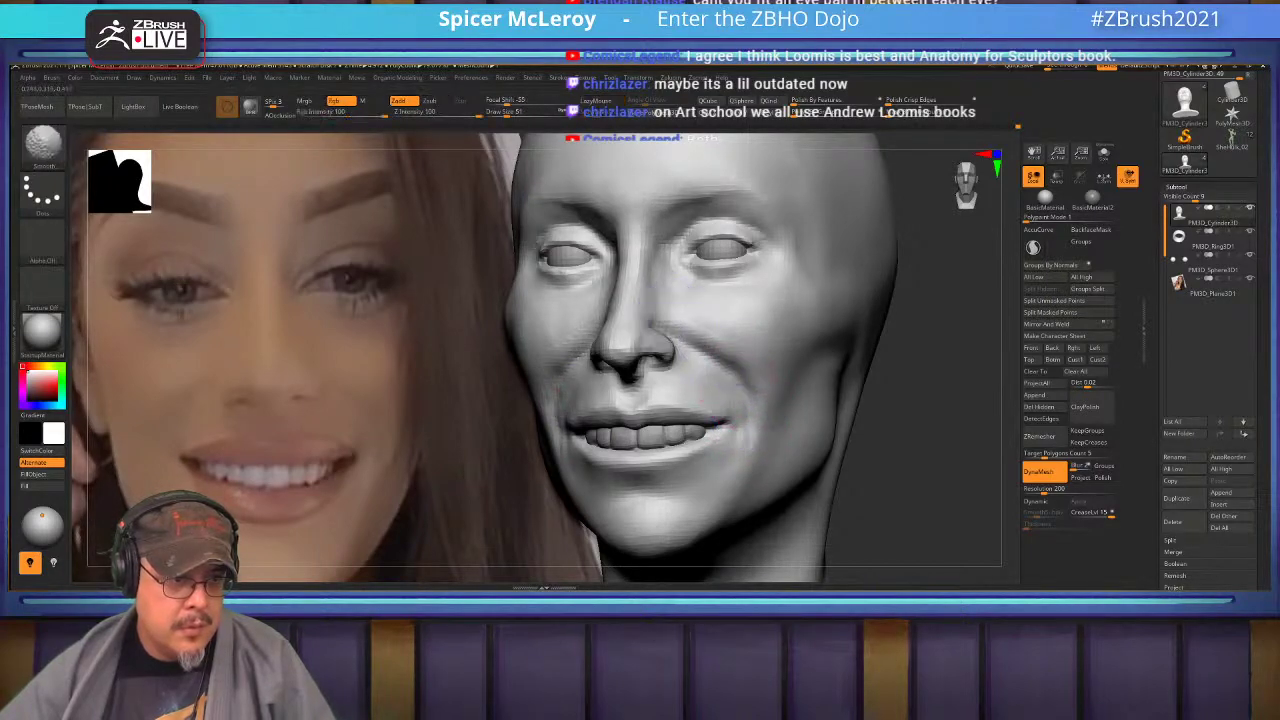
Compare the head with the reference photo and smooth the chin and its underside from below.
left_click_drag(868, 400, 905, 372)
right_click_drag(670, 428, 757, 424, "alt")
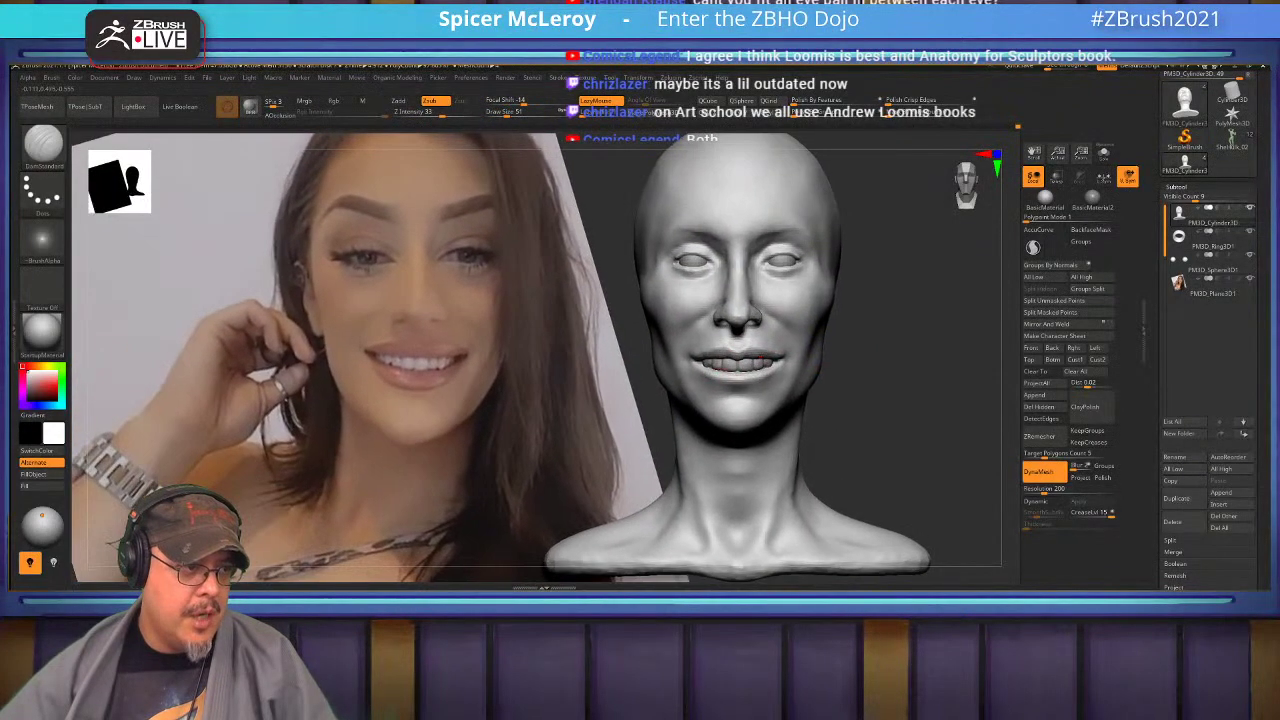
mouse_move(757, 370)
right_mouse_down("alt")
mouse_move(757, 428)
mouse_move(720, 429)
right_mouse_up("alt")
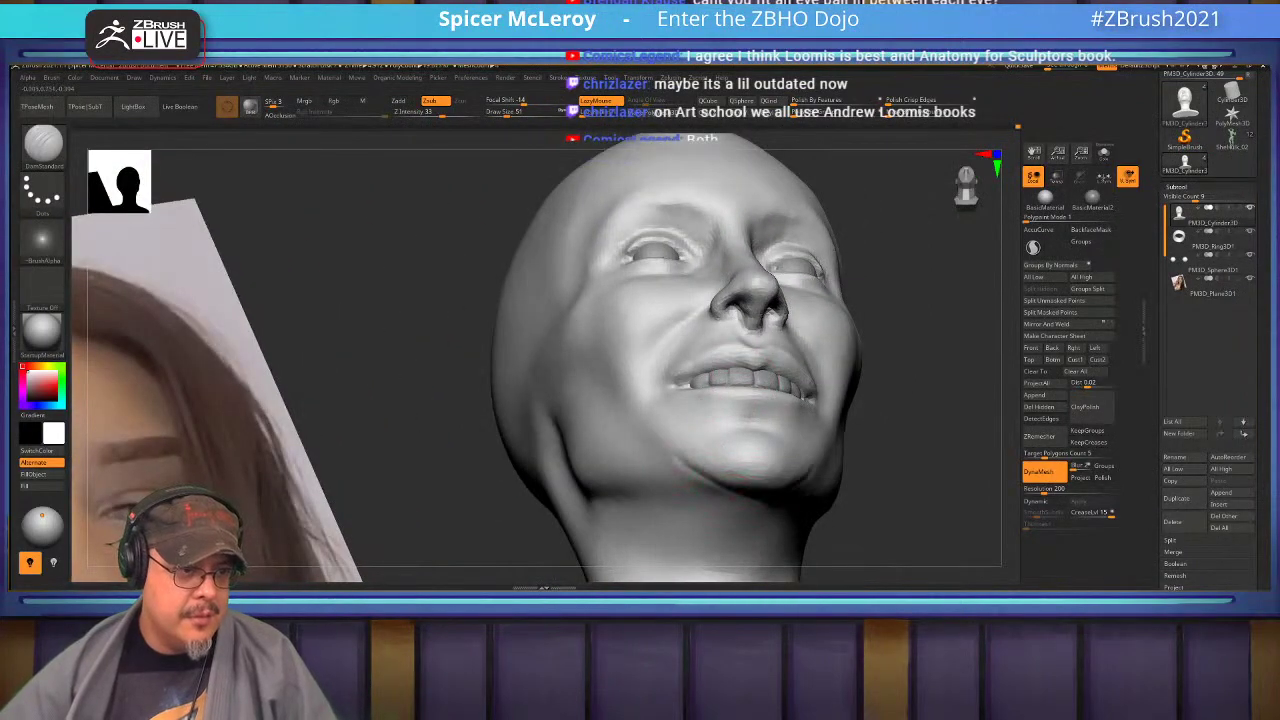
key("shift")
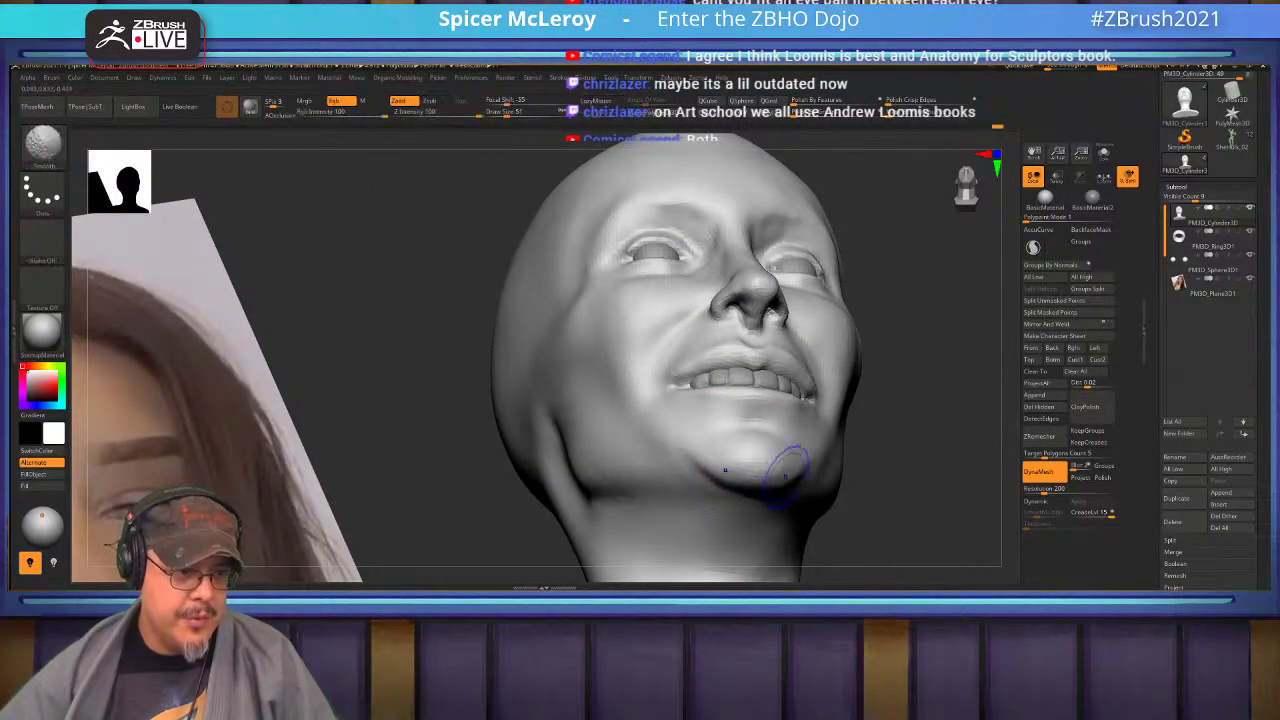
Soften the cheek and jawline volumes with the FormSoft brush at draw size 94 and smooth the result.
mouse_move(645, 478)
right_mouse_down("alt")
mouse_move(634, 466)
mouse_move(662, 426)
right_mouse_up("alt")
mouse_move(662, 426)
right_mouse_down()
mouse_move(740, 440)
mouse_move(755, 399)
mouse_move(706, 418)
right_mouse_up()
key("b")
key("f")
key("s")
key("s")
mouse_move(700, 418)
left_mouse_down()
mouse_move(662, 428)
mouse_move(696, 424)
left_mouse_up()
key("shift")
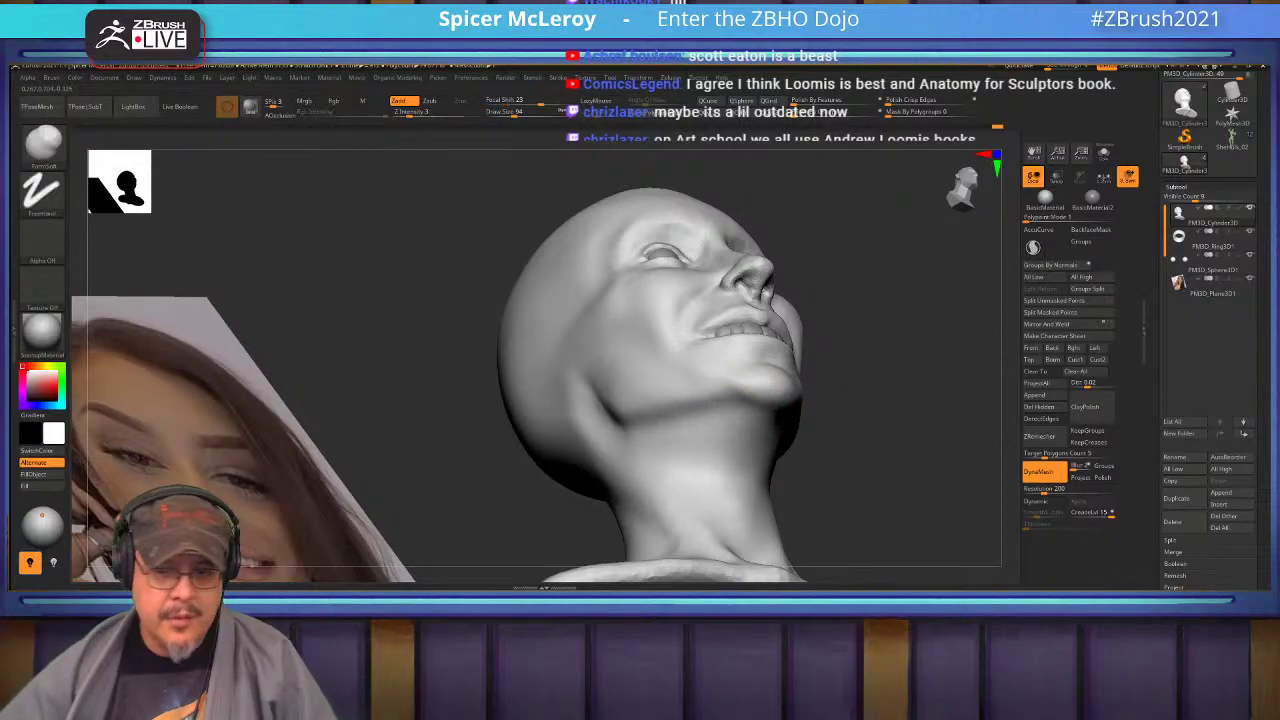
right_click_drag(985, 345, 1010, 398, "shift")
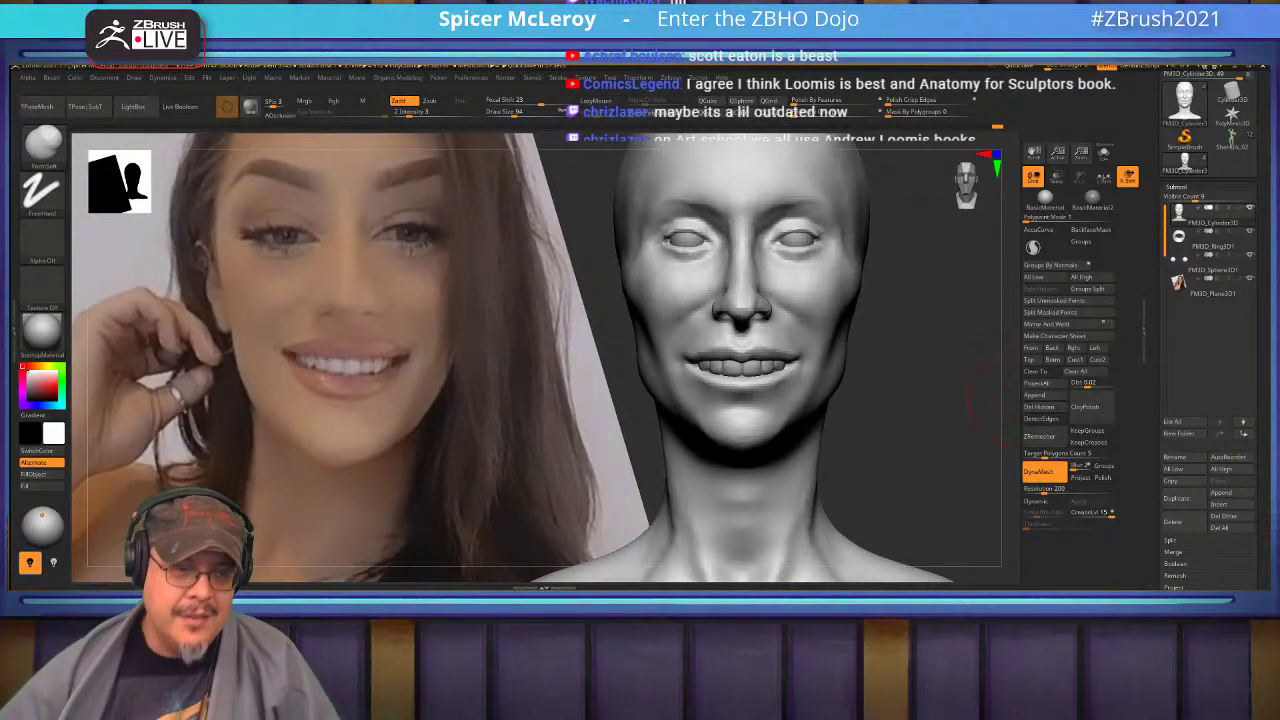
left_click_drag(1008, 398, 936, 450)
Switch to the teeth mesh and adjust the teeth's fit behind the lips with the Move brush at draw size 31.
mouse_move(853, 328)
right_mouse_down("alt")
mouse_move(799, 433)
mouse_move(692, 412)
right_mouse_up("alt")
left_click(760, 412, "alt")
key("s")
left_click_drag(792, 423, 785, 423)
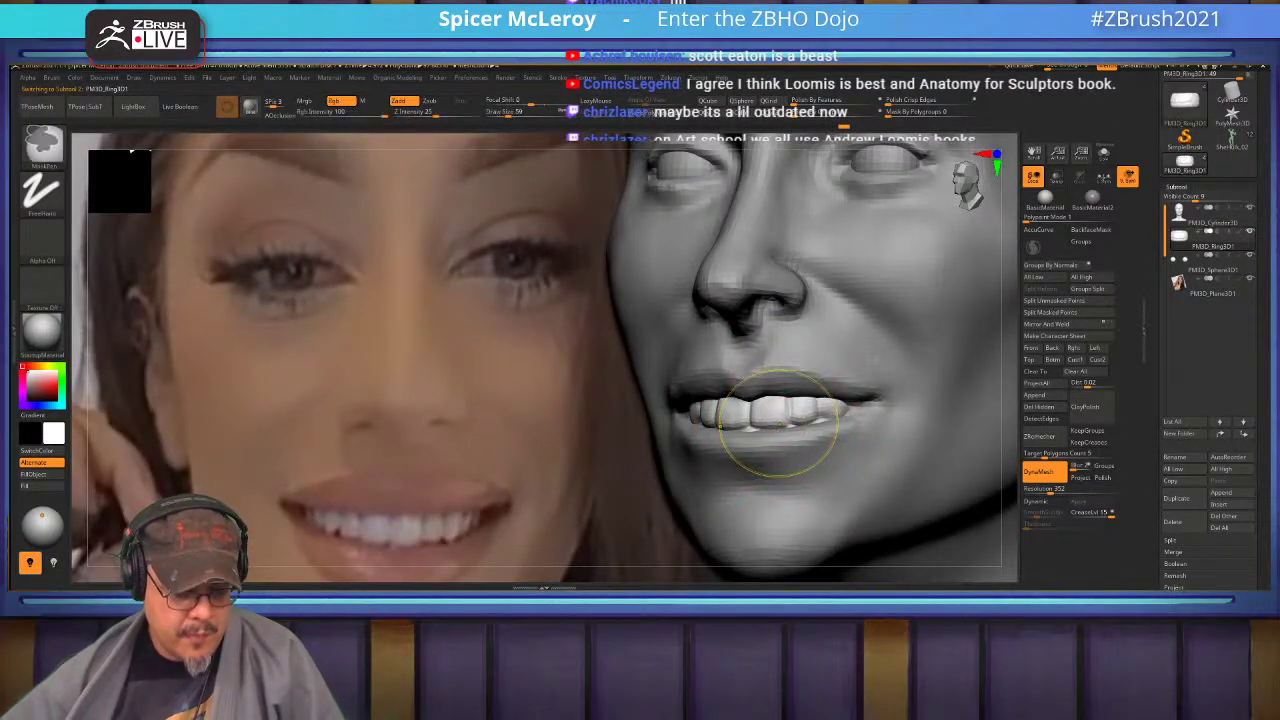
key("b")
key("m")
key("v")
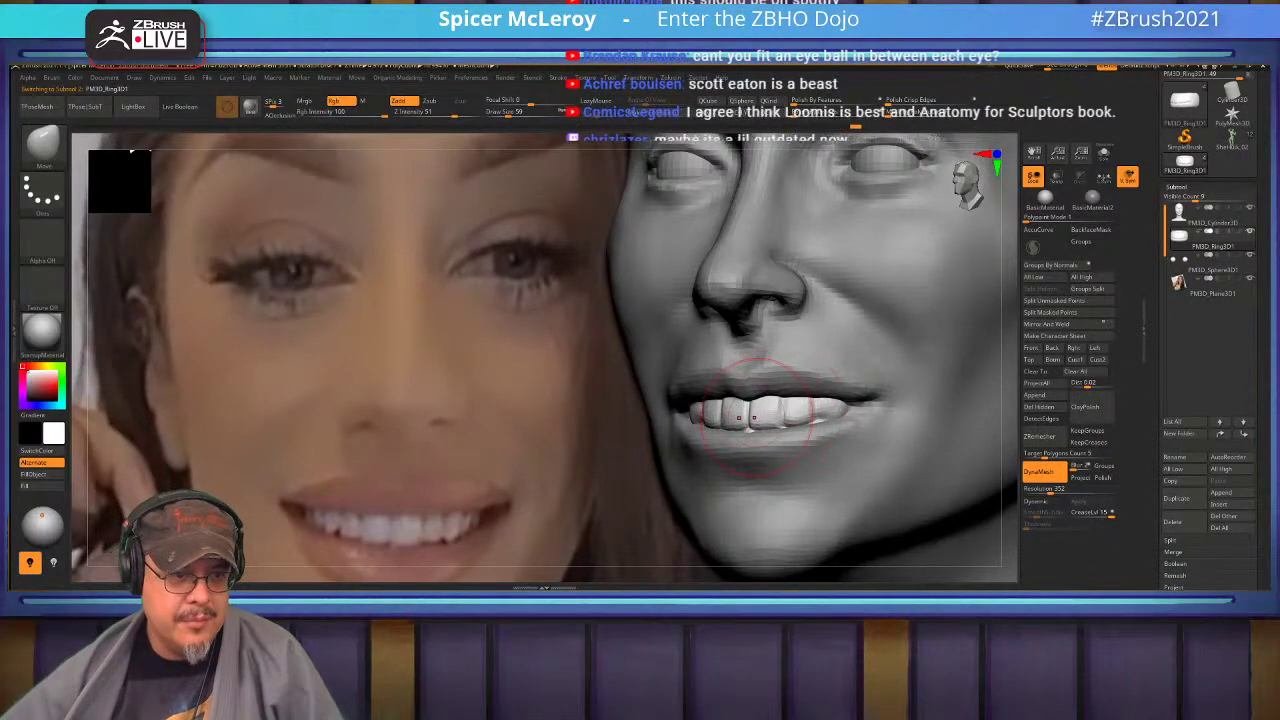
right_click_drag(838, 405, 790, 400)
key("s")
left_click_drag(808, 411, 797, 412)
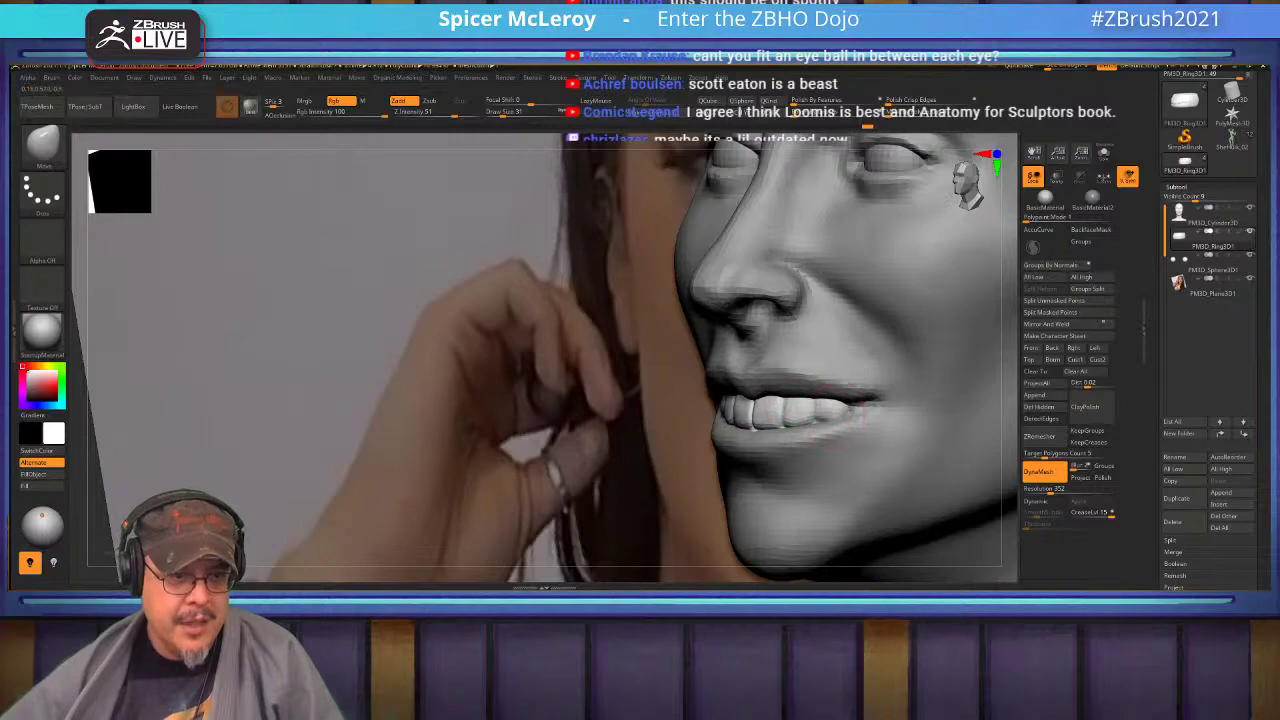
Reshape the outer teeth in a close front view with the Move brush to follow the curve of the smile.
right_click_drag(826, 402, 856, 407)
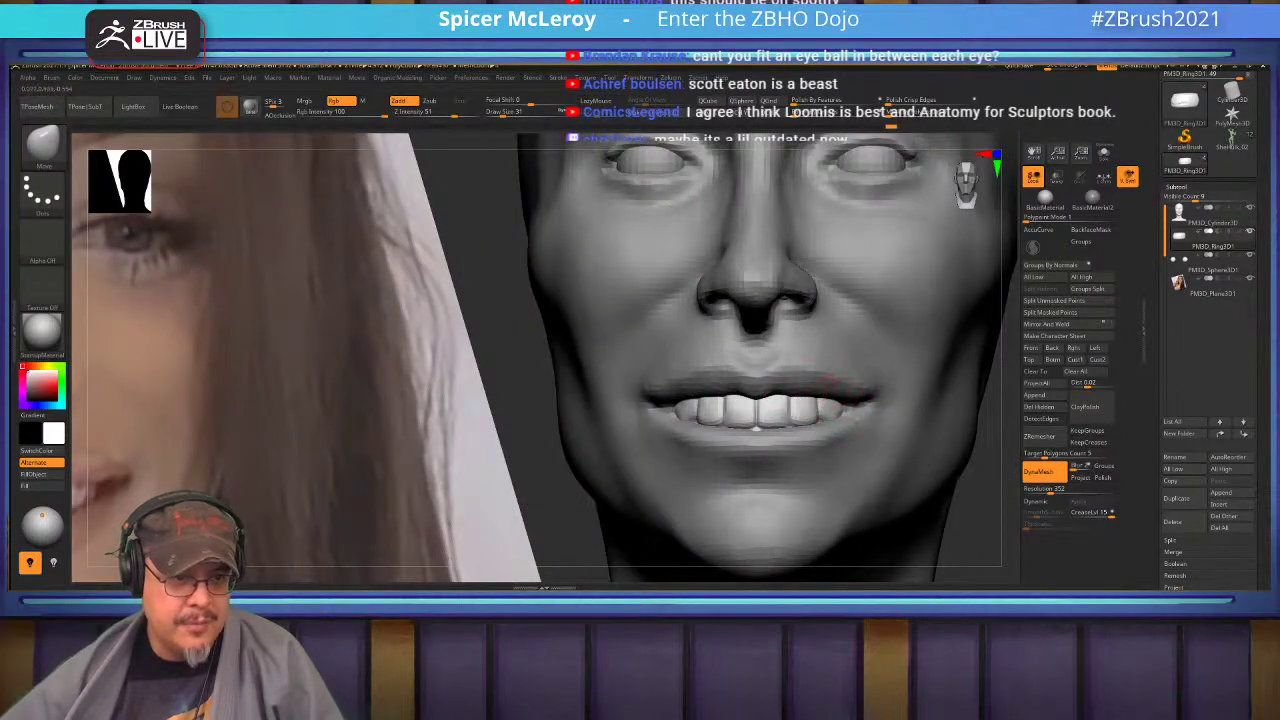
right_click_drag(822, 378, 738, 422)
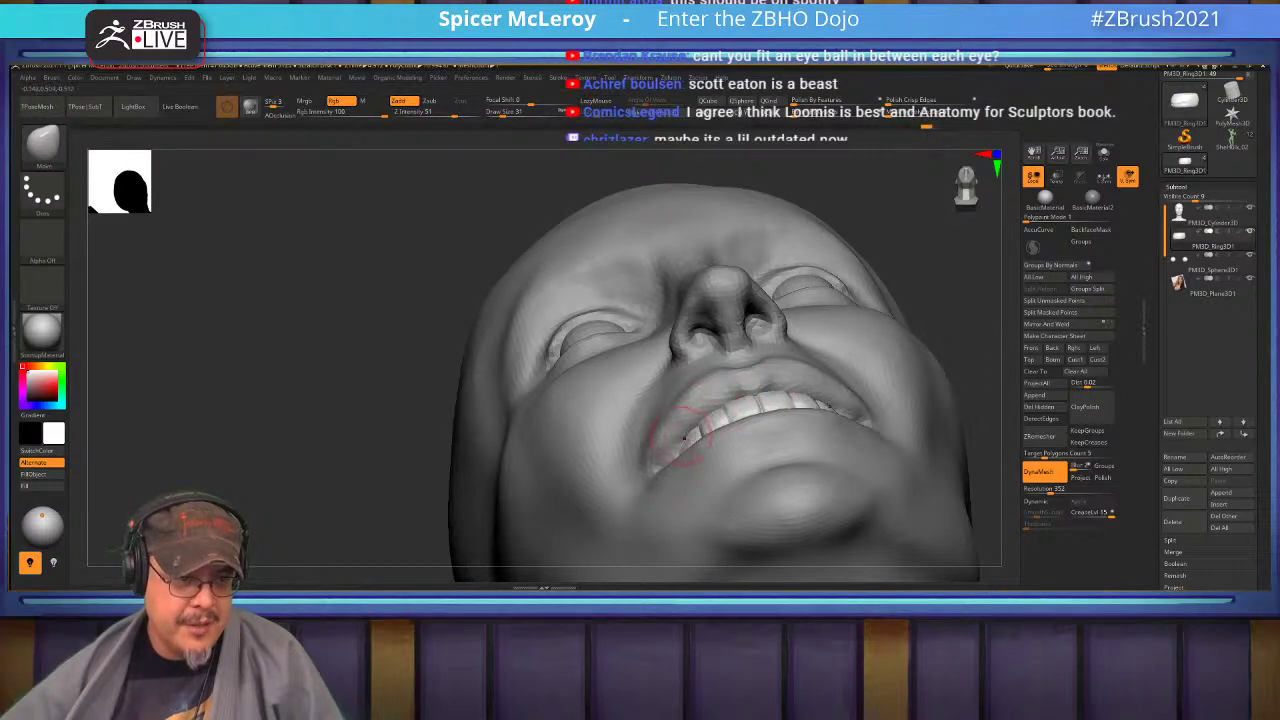
right_click_drag(684, 438, 832, 390)
key("f")
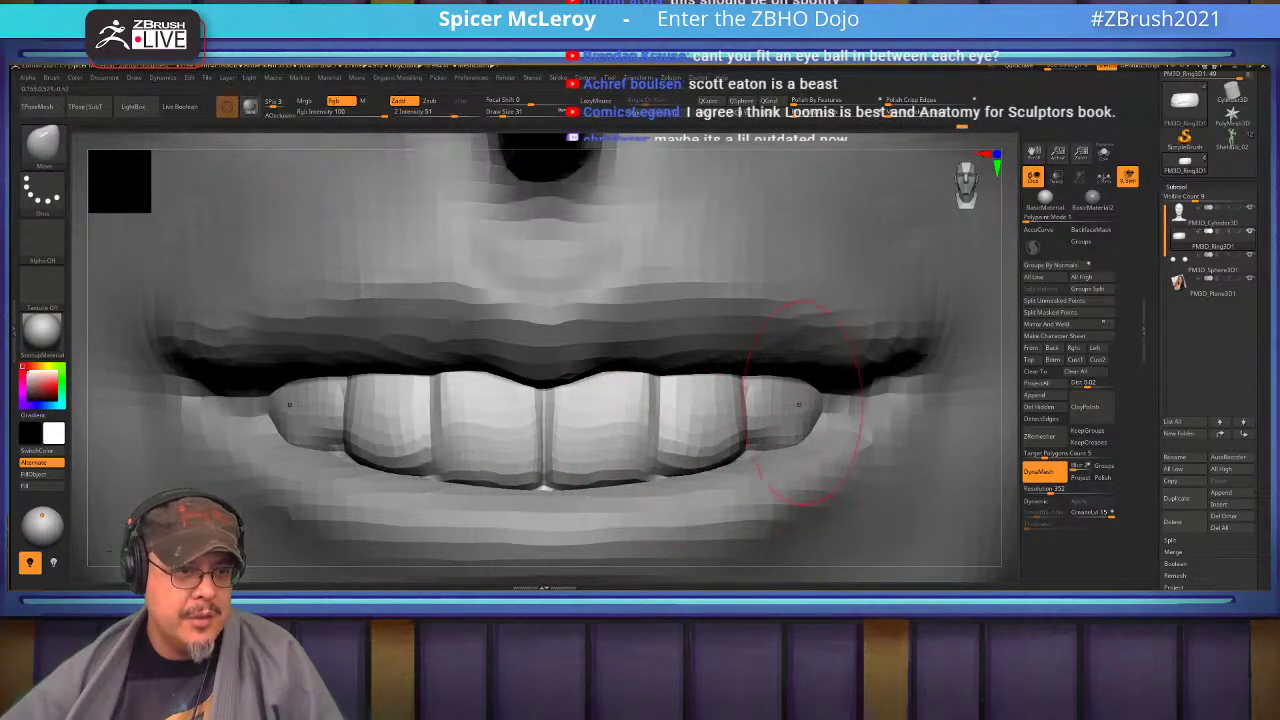
key("f")
mouse_move(803, 404)
right_mouse_down()
mouse_move(770, 410)
mouse_move(795, 435)
mouse_move(835, 440)
mouse_move(846, 535)
mouse_move(865, 495)
mouse_move(856, 525)
mouse_move(915, 515)
mouse_move(975, 540)
mouse_move(990, 505)
mouse_move(968, 498)
mouse_move(962, 550)
mouse_move(850, 500)
right_mouse_up()
mouse_move(803, 392)
left_mouse_down()
mouse_move(808, 380)
mouse_move(823, 415)
mouse_move(836, 405)
mouse_move(768, 394)
left_mouse_up()
Shift the back teeth near the mouth corner from the side with the Move brush and check them against the reference.
right_click_drag(716, 400, 768, 391)
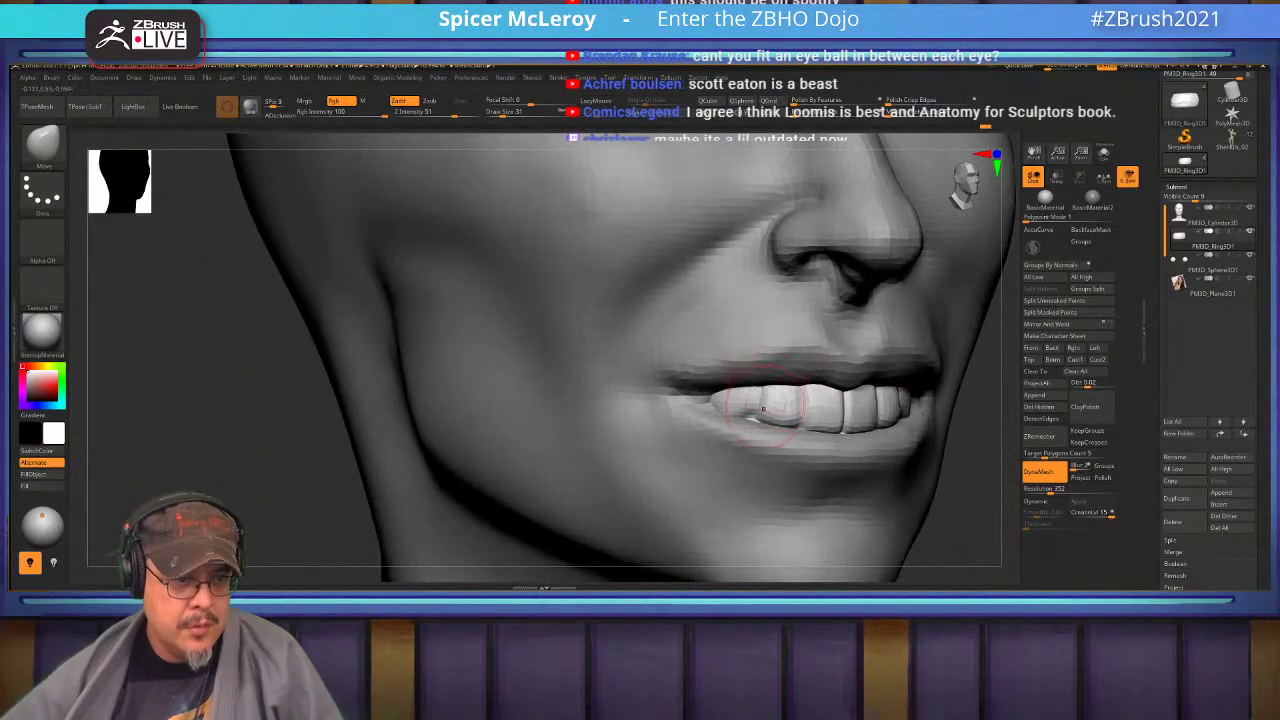
left_click_drag(752, 418, 748, 416)
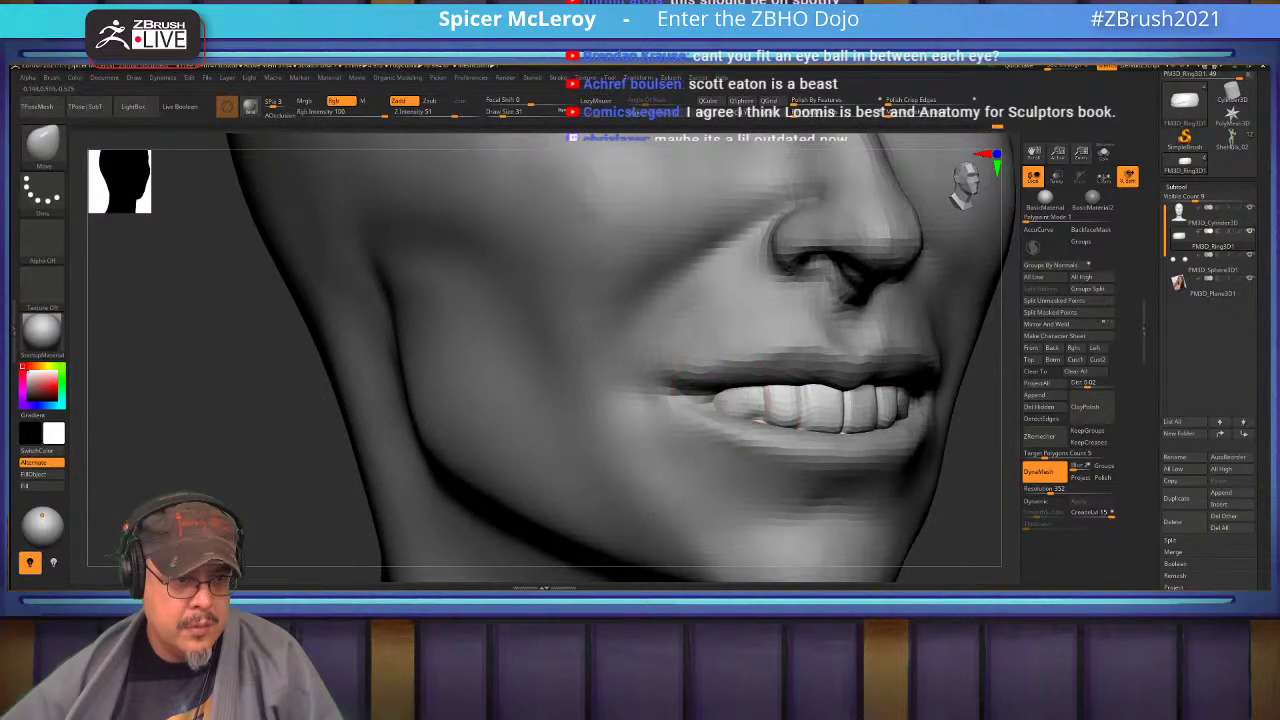
right_click_drag(750, 414, 720, 408)
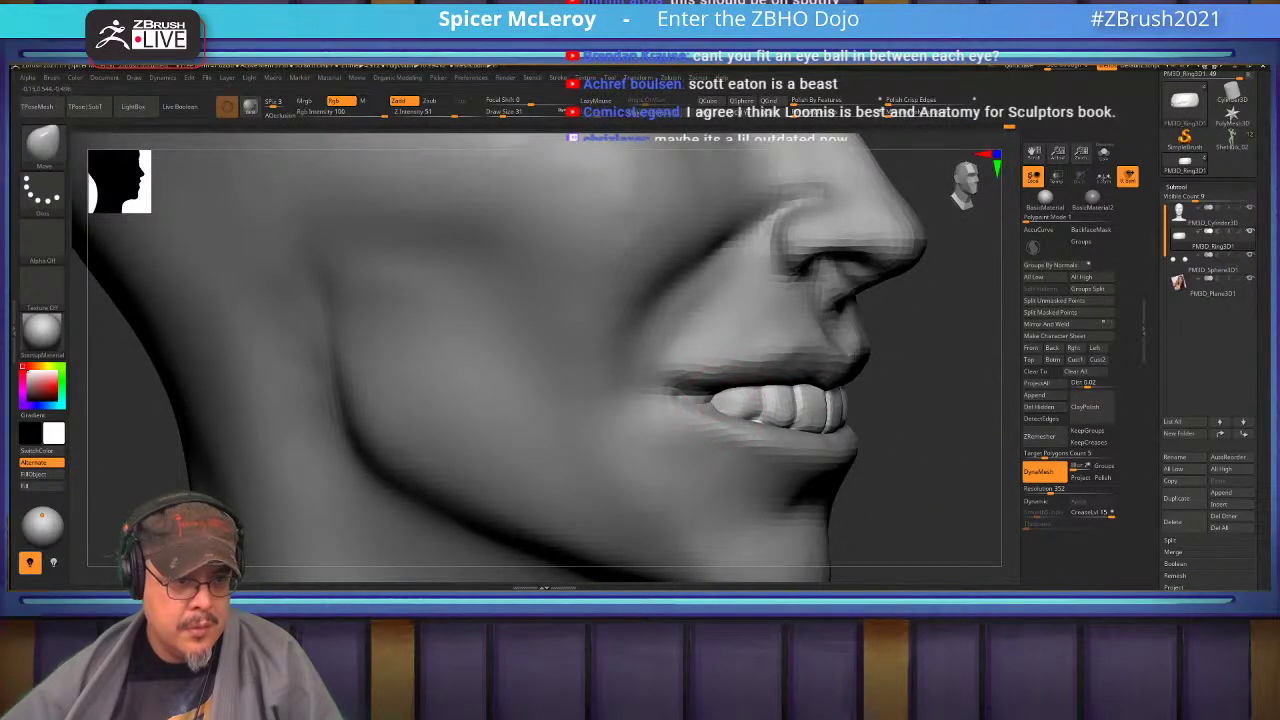
right_click_drag(720, 374, 730, 405)
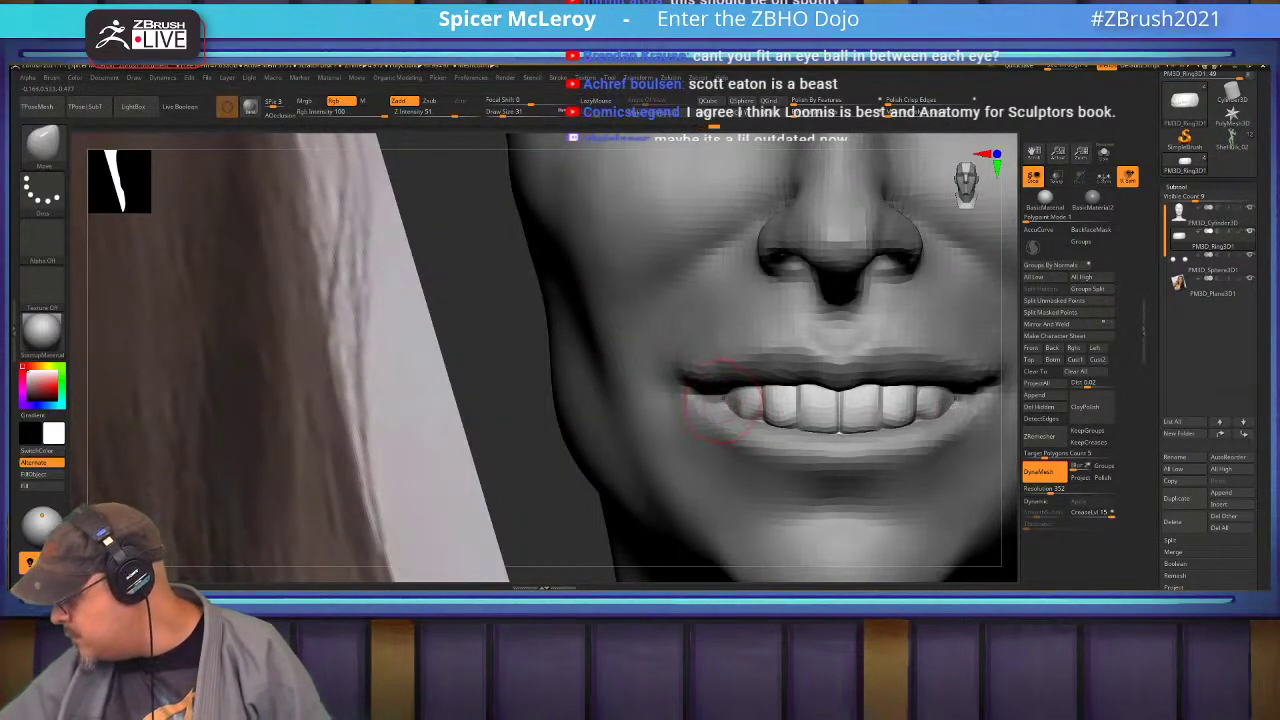
key("f")
key("f")
right_click_drag(728, 292, 743, 428, "alt")
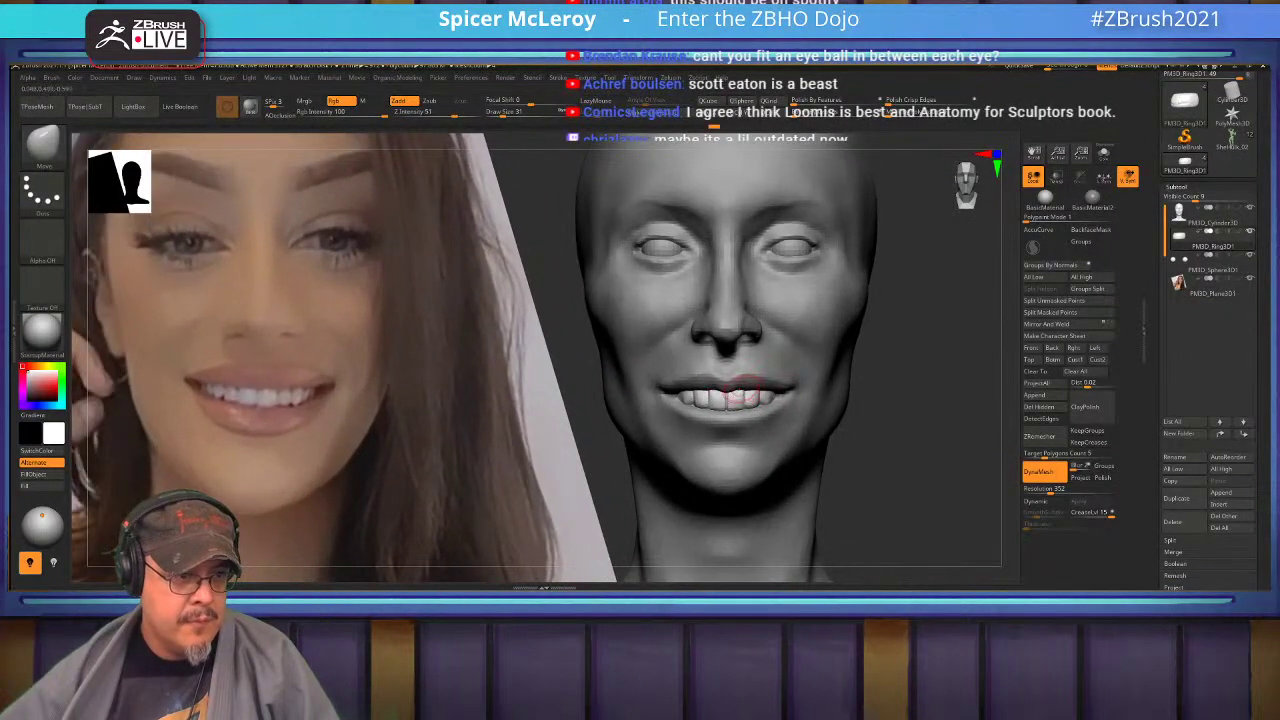
Switch to the head mesh, adjust the mouth corners and upper lip with the Move brush, and smooth above the lip.
left_click(740, 388, "alt")
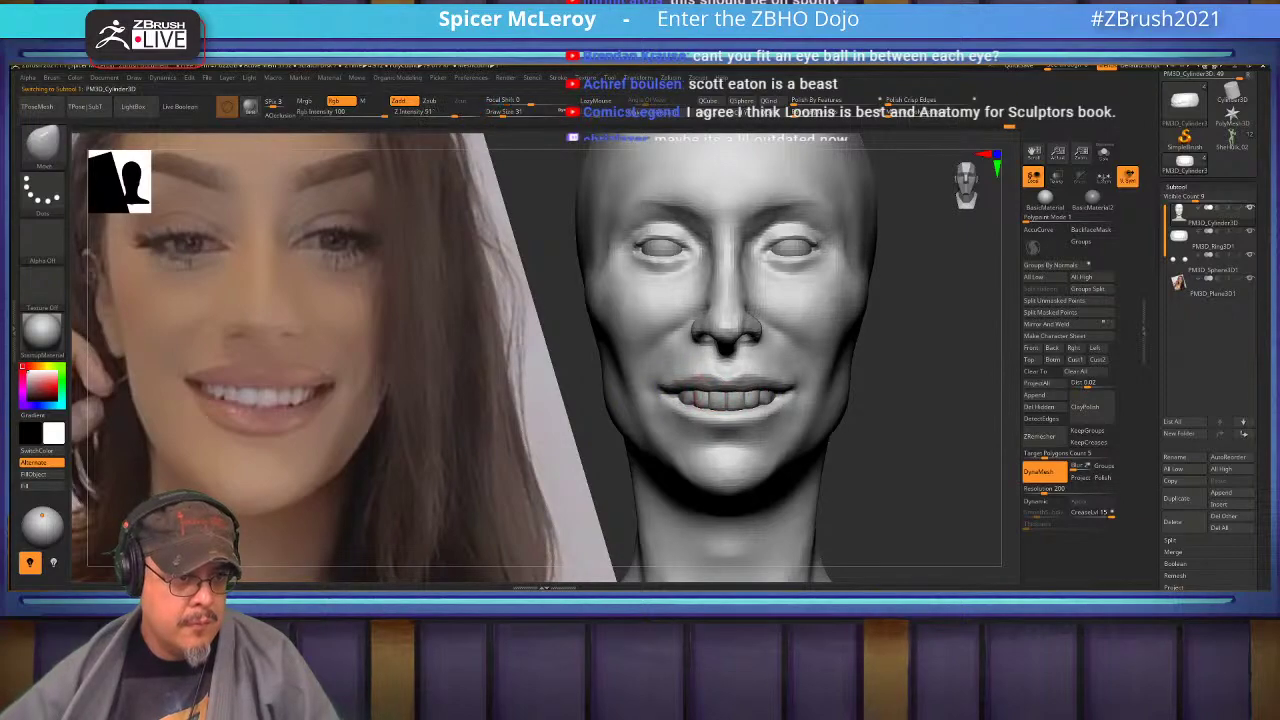
right_click_drag(692, 392, 748, 364, "ctrl")
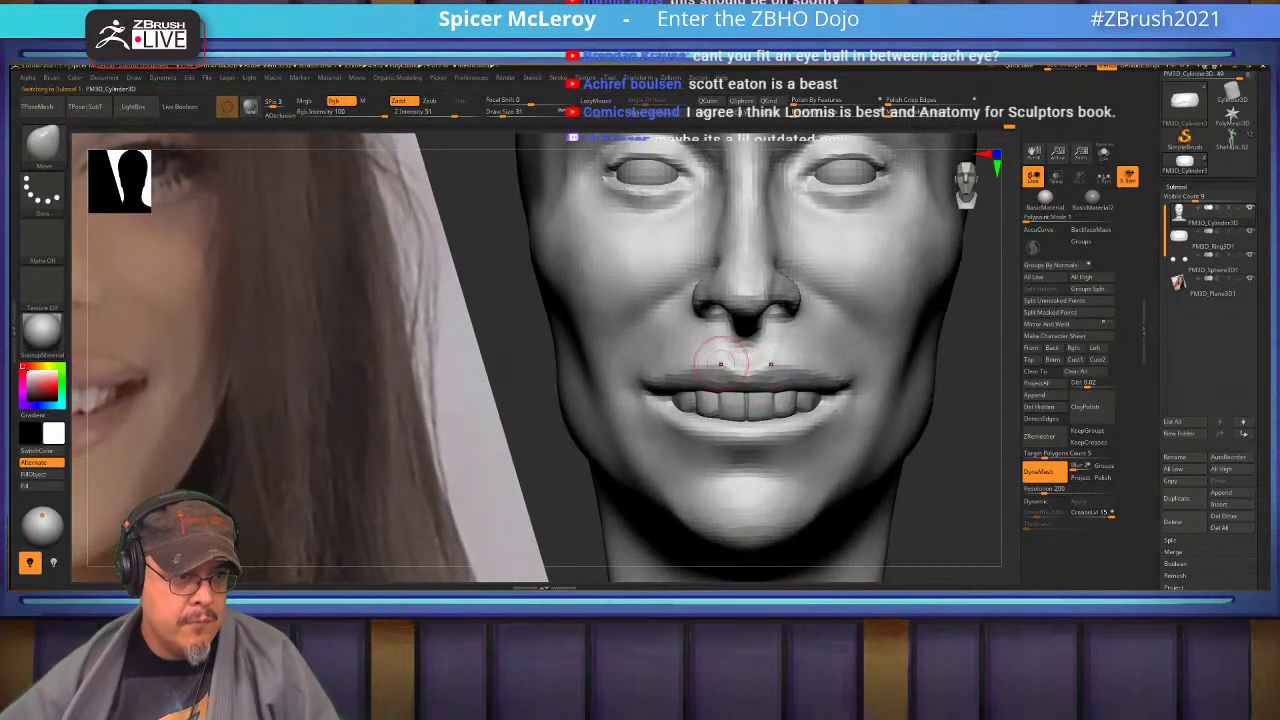
left_click_drag(641, 380, 637, 374)
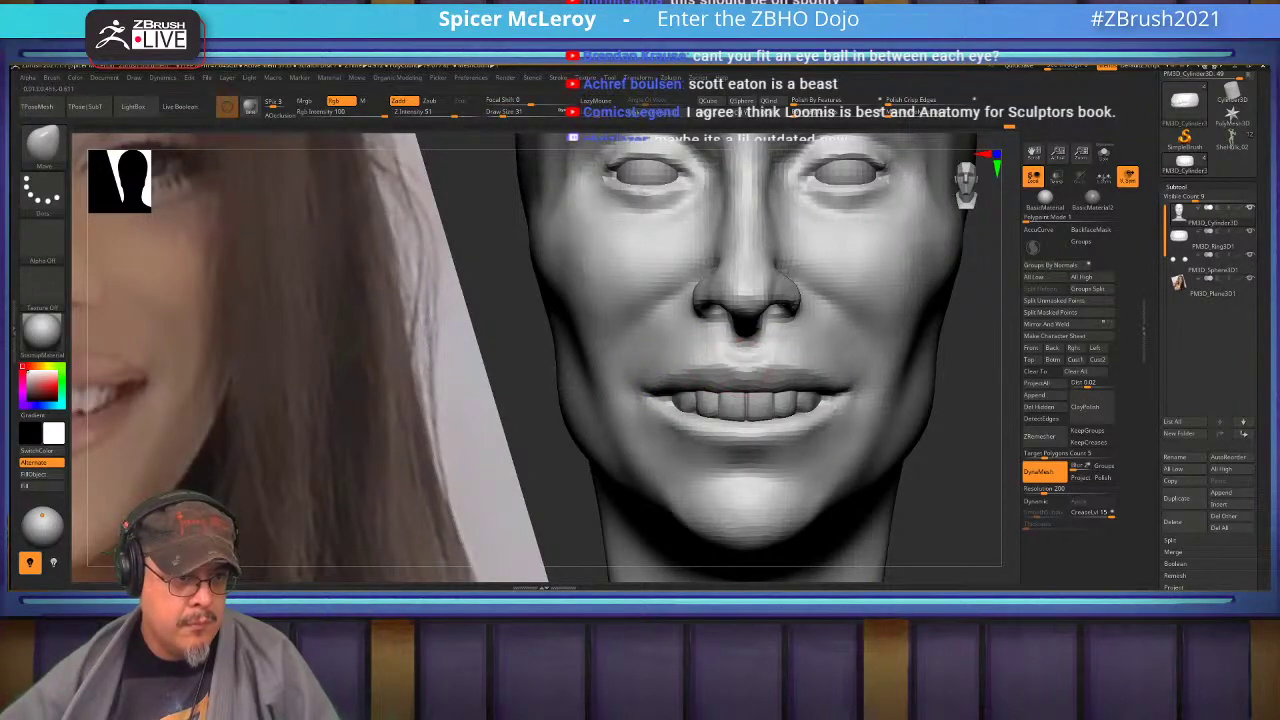
left_click_drag(672, 371, 692, 372, "shift")
right_click_drag(945, 455, 955, 391, "ctrl")
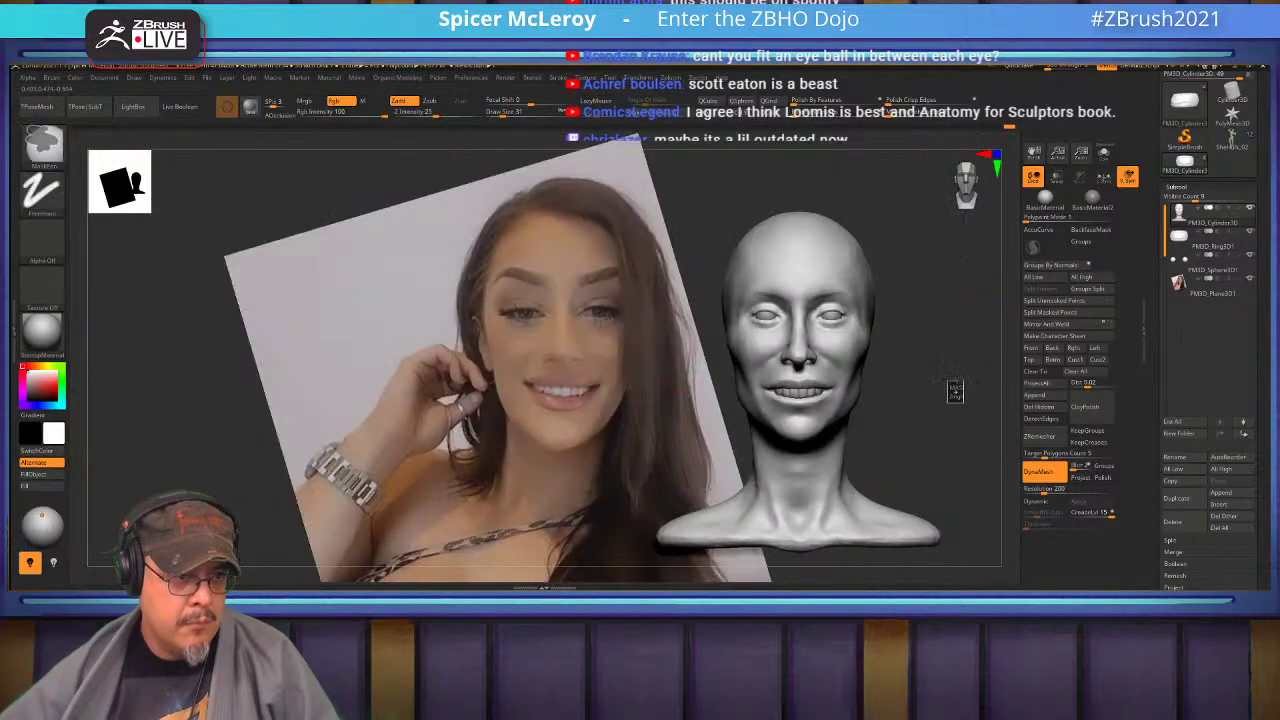
mouse_move(955, 391)
left_mouse_down("alt")
mouse_move(830, 381)
mouse_move(832, 440)
mouse_move(783, 458)
left_mouse_up("alt")
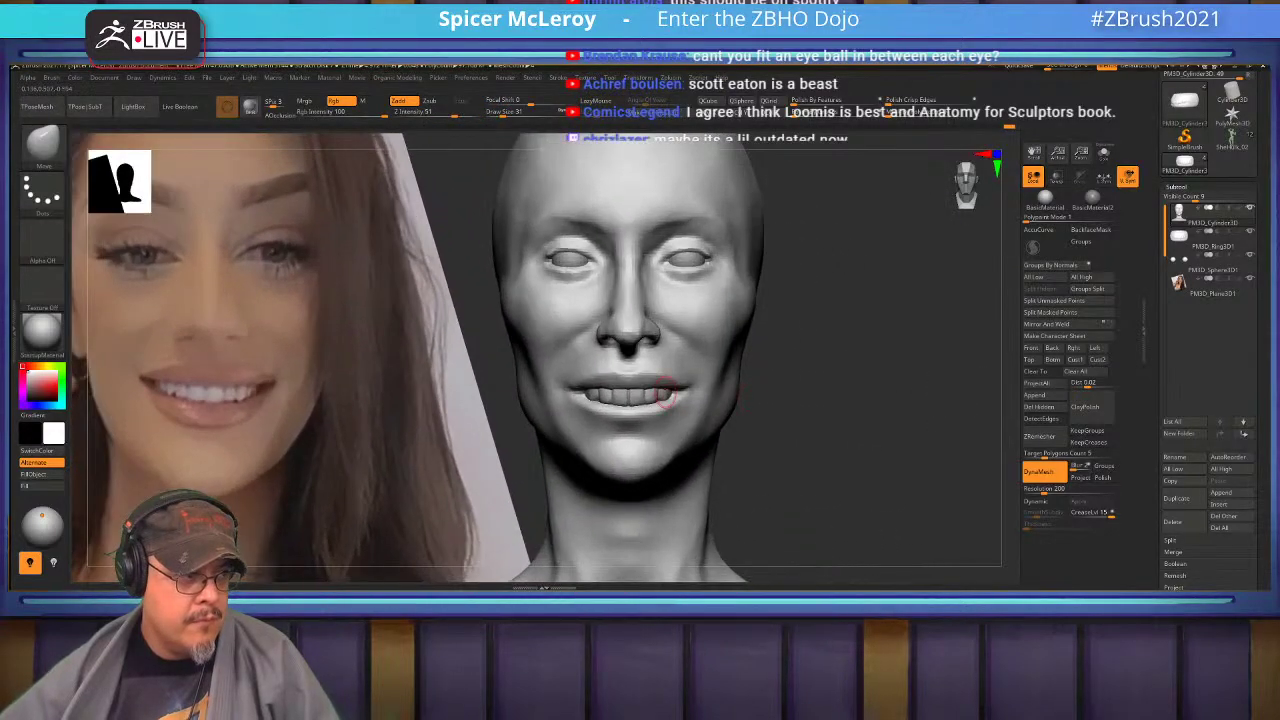
Adjust the proportions of the lower face and the teeth with the Move brush at draw size 202.
mouse_move(662, 393)
left_mouse_down("alt")
mouse_move(770, 410)
mouse_move(715, 320)
mouse_move(740, 358)
mouse_move(707, 367)
mouse_move(737, 388)
mouse_move(724, 413)
left_mouse_up("alt")
key("s")
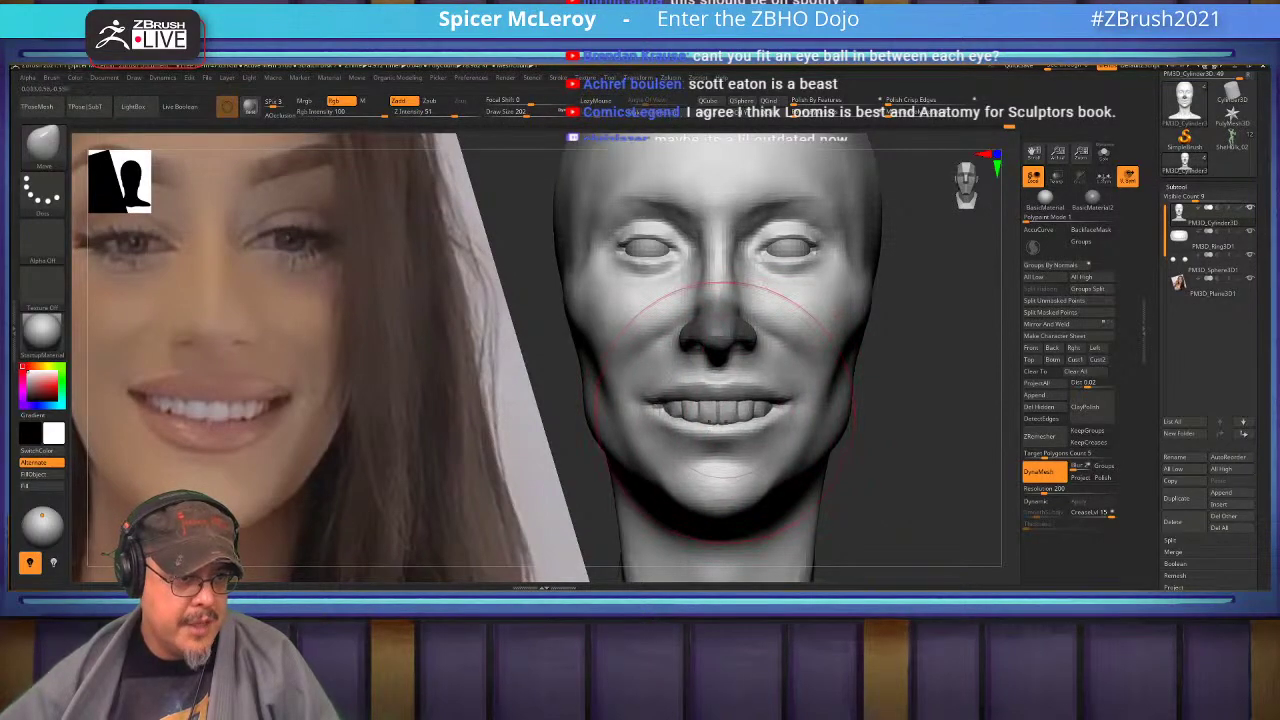
left_click(717, 412, "alt")
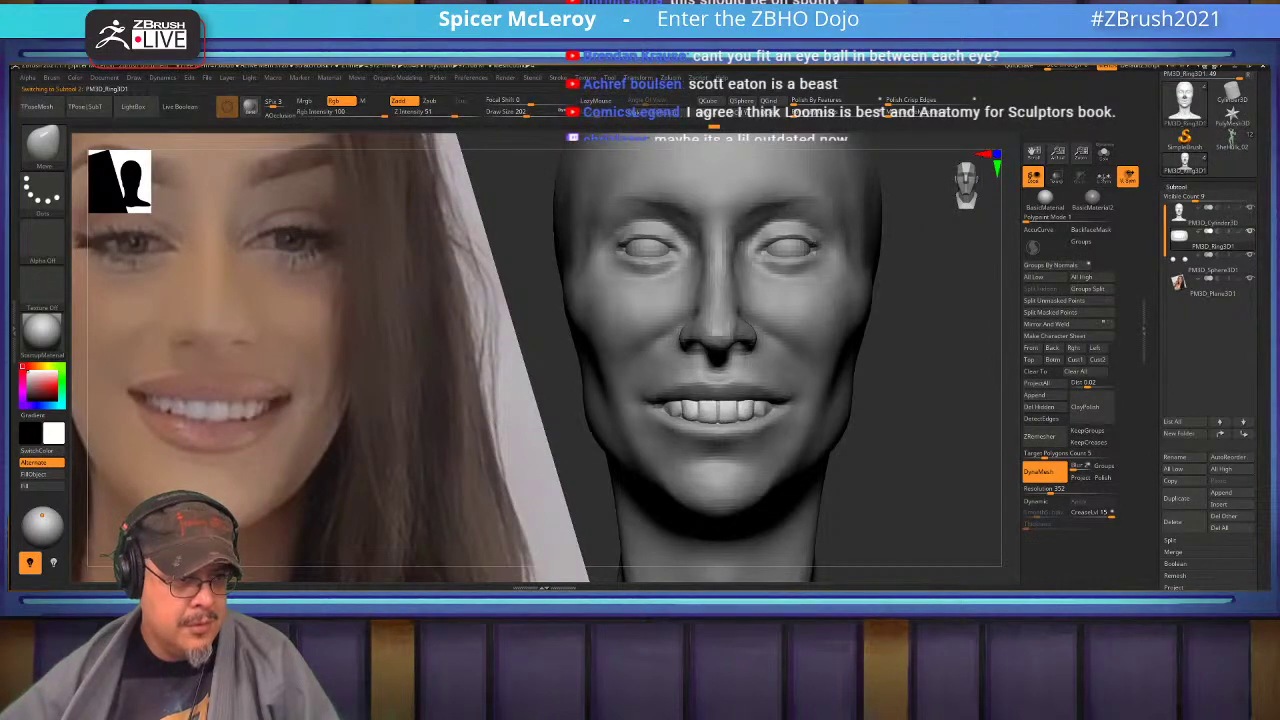
mouse_move(950, 420)
left_mouse_down()
mouse_move(955, 398)
mouse_move(915, 400)
left_mouse_up()
Return to the head mesh and reshape the mouth and lower lip with the Move brush at draw size 90.
left_click(797, 405, "alt")
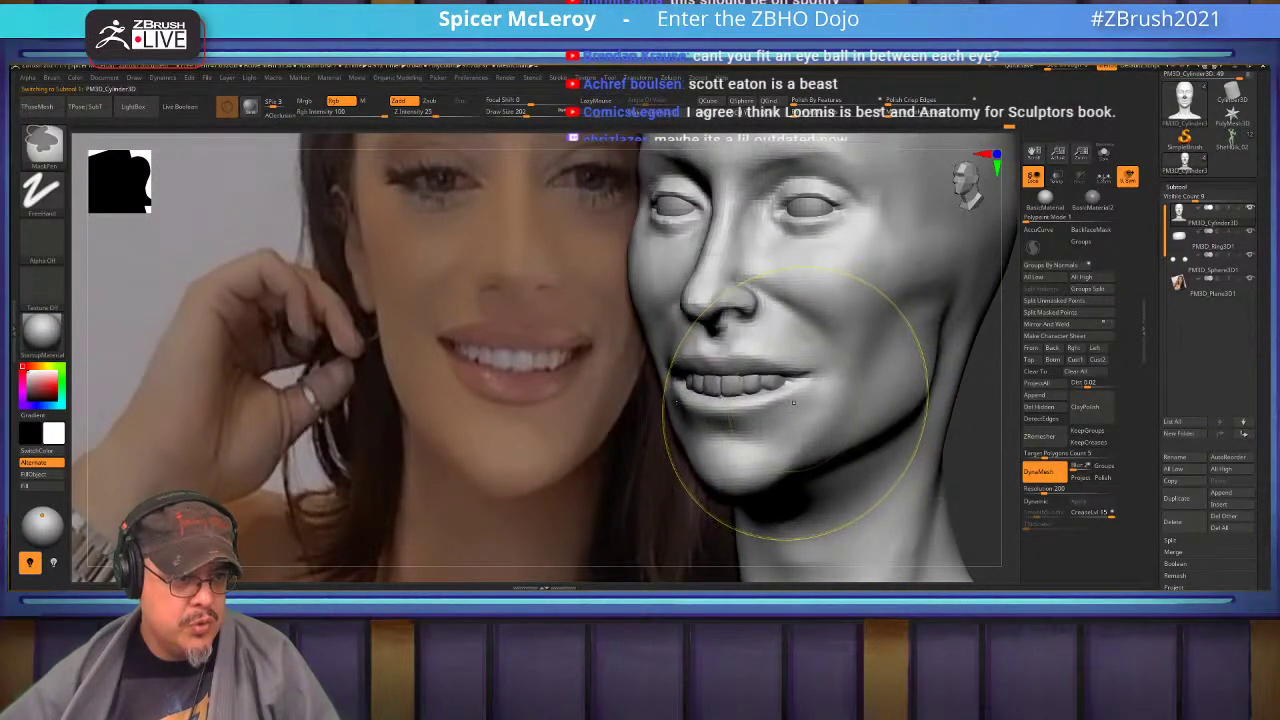
right_click_drag(795, 403, 822, 378)
key("s")
left_click_drag(822, 378, 800, 379)
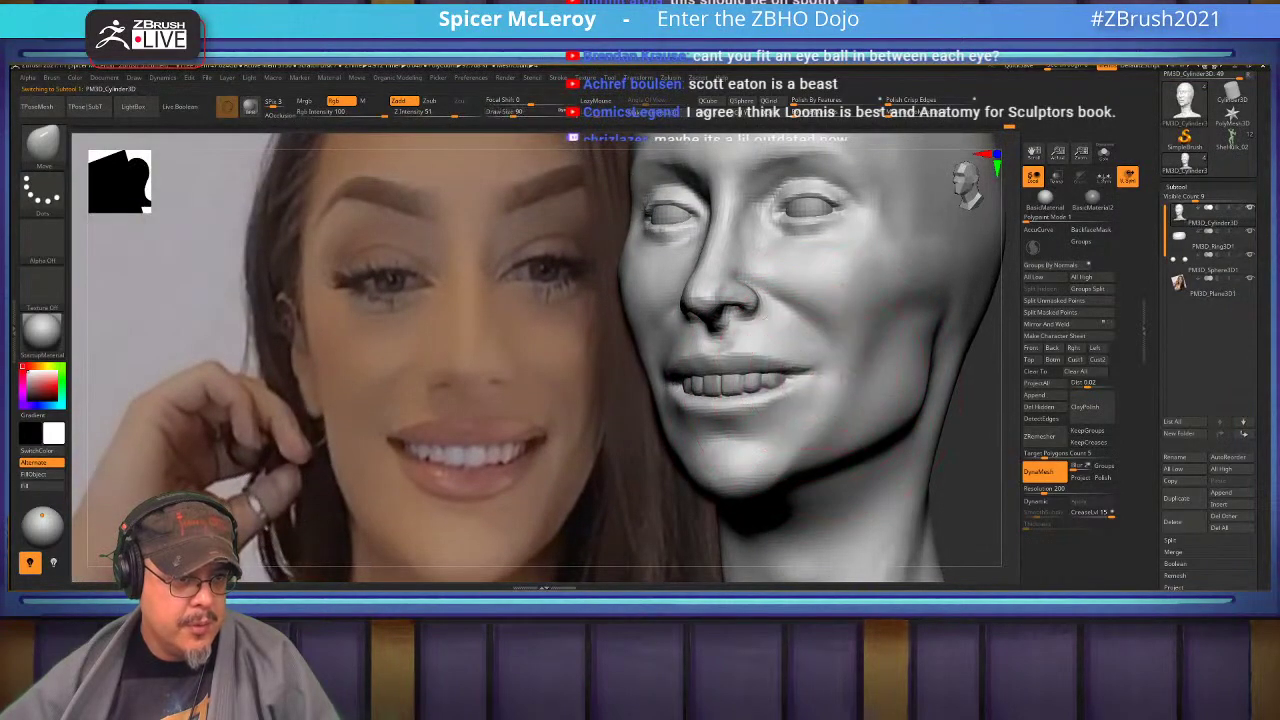
Soften and fill out the lower lip with the FormSoft brush at draw size 68, smoothing its surface.
mouse_move(722, 360)
right_mouse_down()
mouse_move(800, 380)
mouse_move(815, 362)
mouse_move(763, 400)
right_mouse_up()
key("b")
key("f")
key("s")
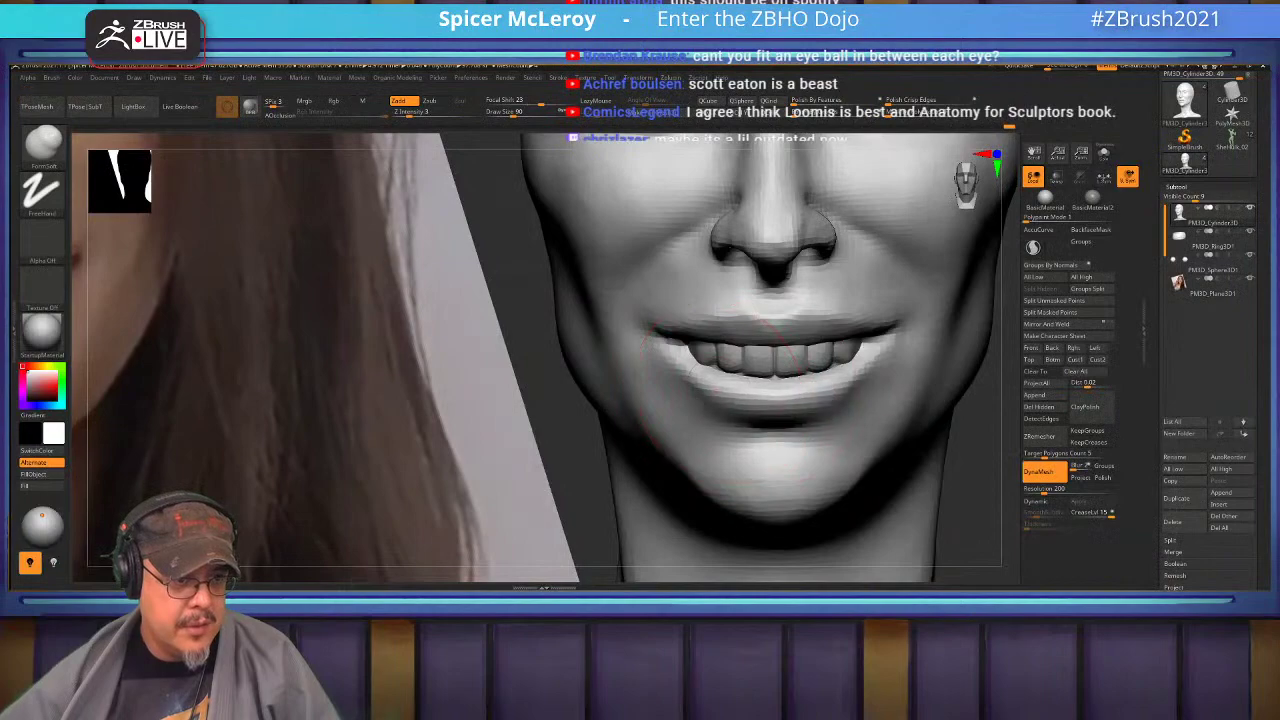
key("ctrl")
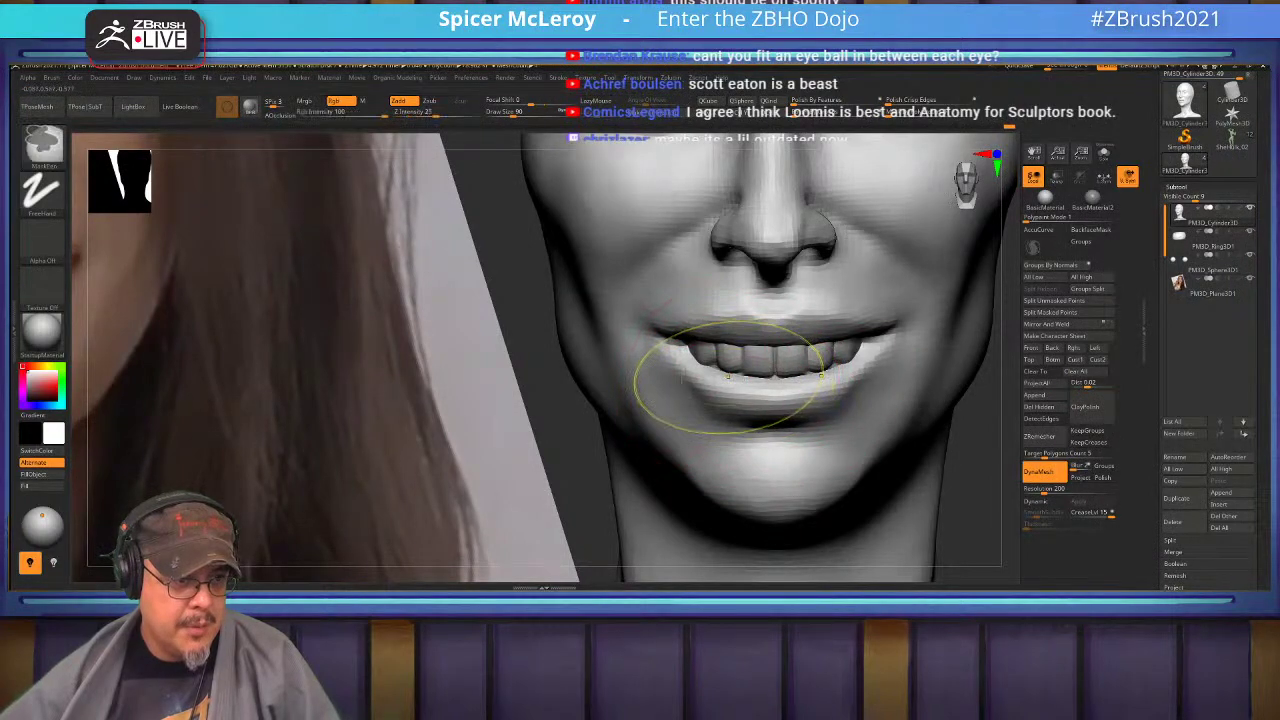
right_click_drag(730, 376, 716, 387)
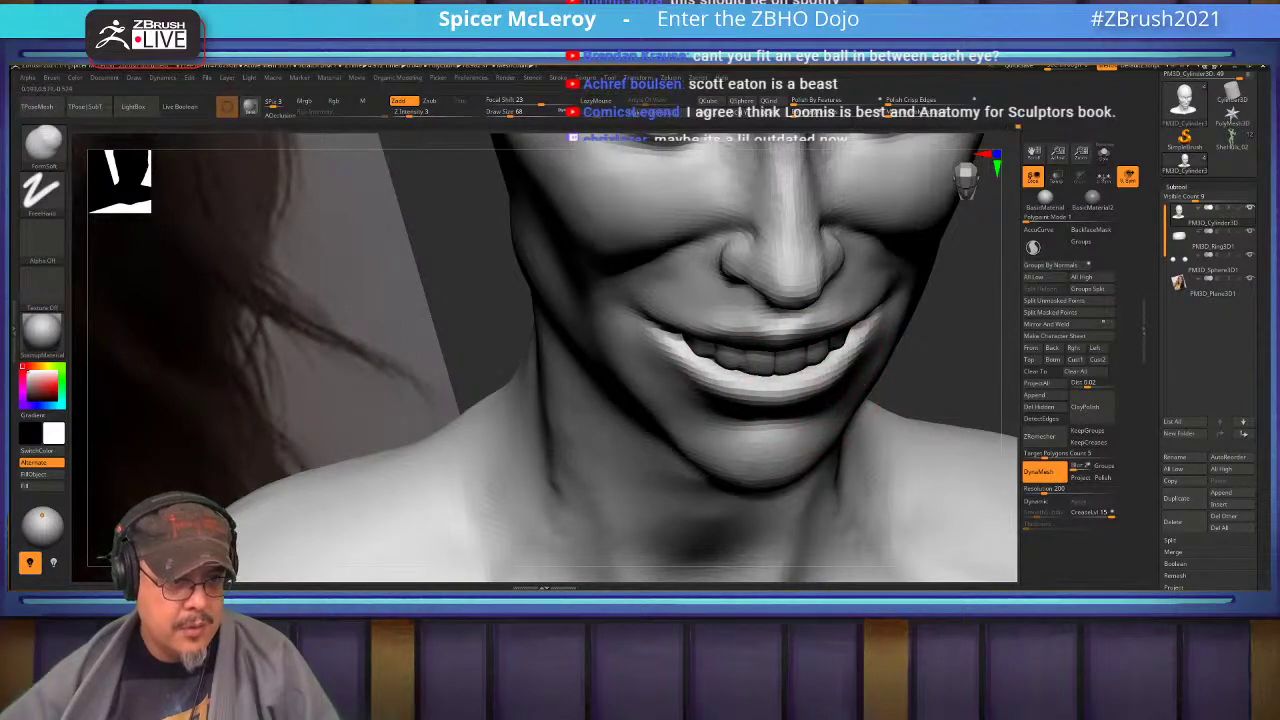
left_click_drag(805, 390, 757, 399, "shift")
mouse_move(880, 350)
right_mouse_down()
mouse_move(808, 328)
mouse_move(800, 270)
mouse_move(880, 296)
mouse_move(814, 368)
right_mouse_up()
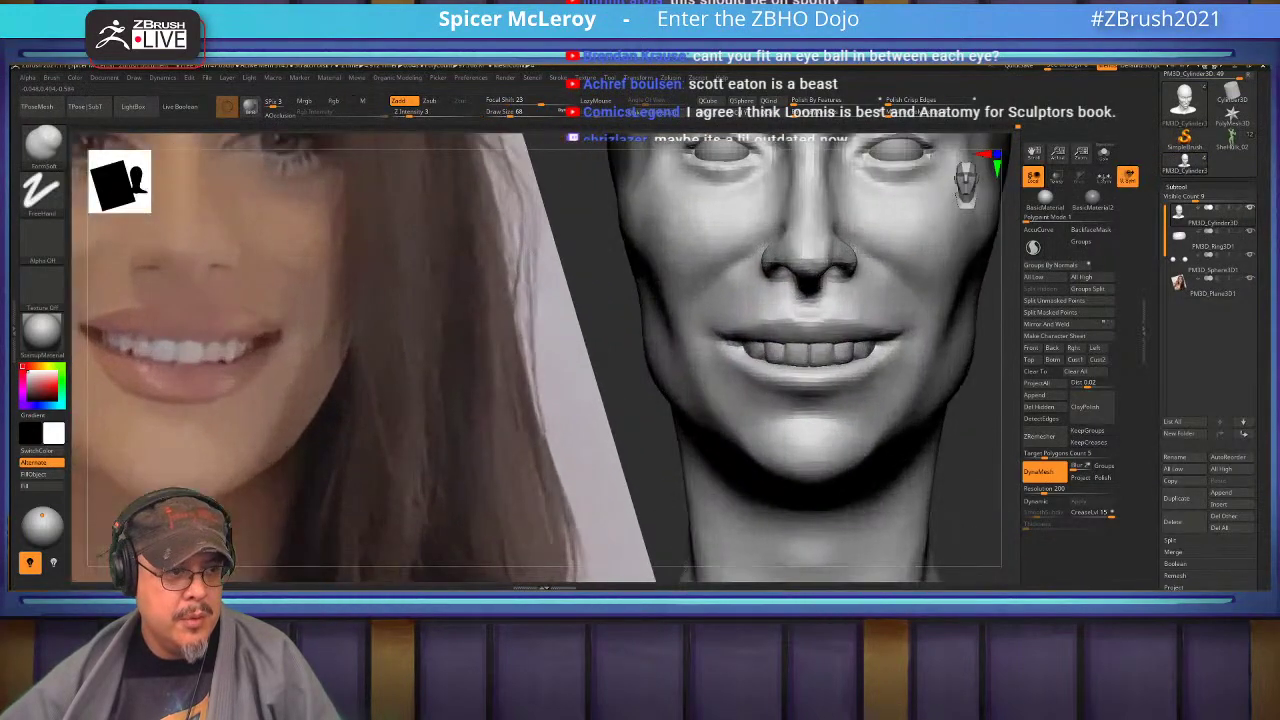
Switch to the DamStandard brush and compare the smile and mouth corners with the reference from several angles.
key("b")
key("Escape")
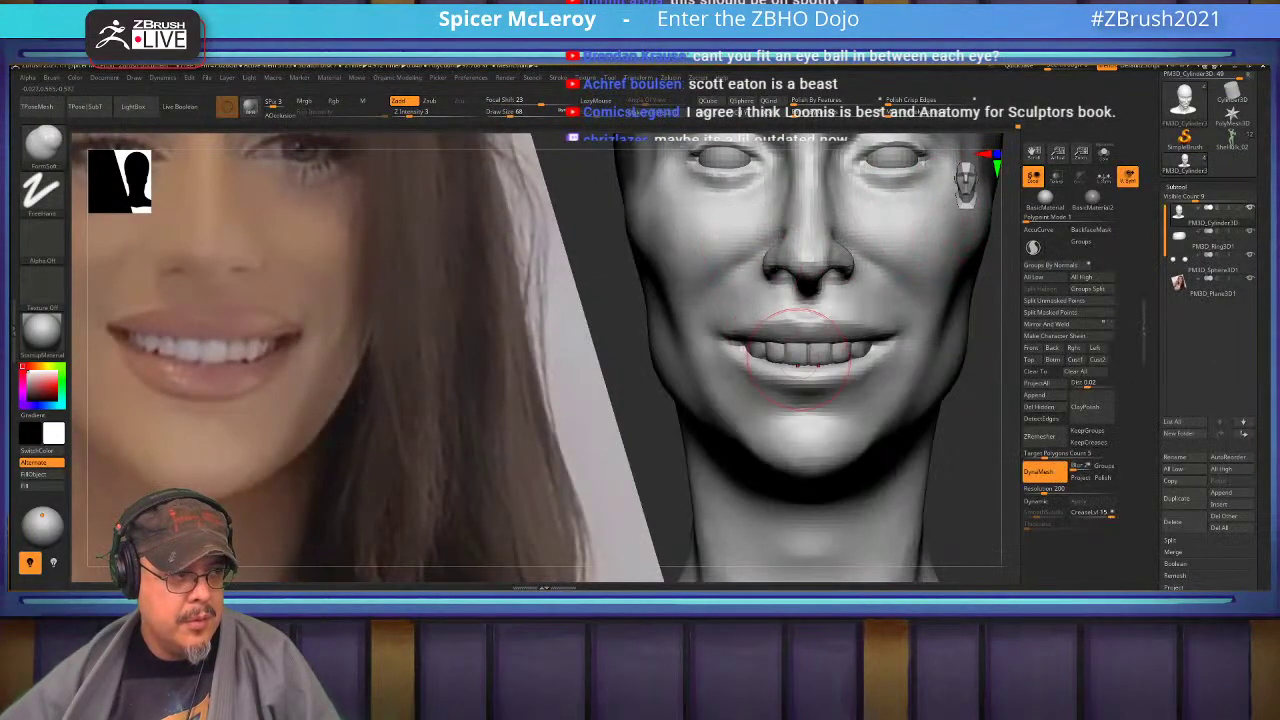
key("b")
key("d")
key("s")
right_click_drag(795, 352, 798, 376, "ctrl")
right_click_drag(152, 350, 463, 342, "alt")
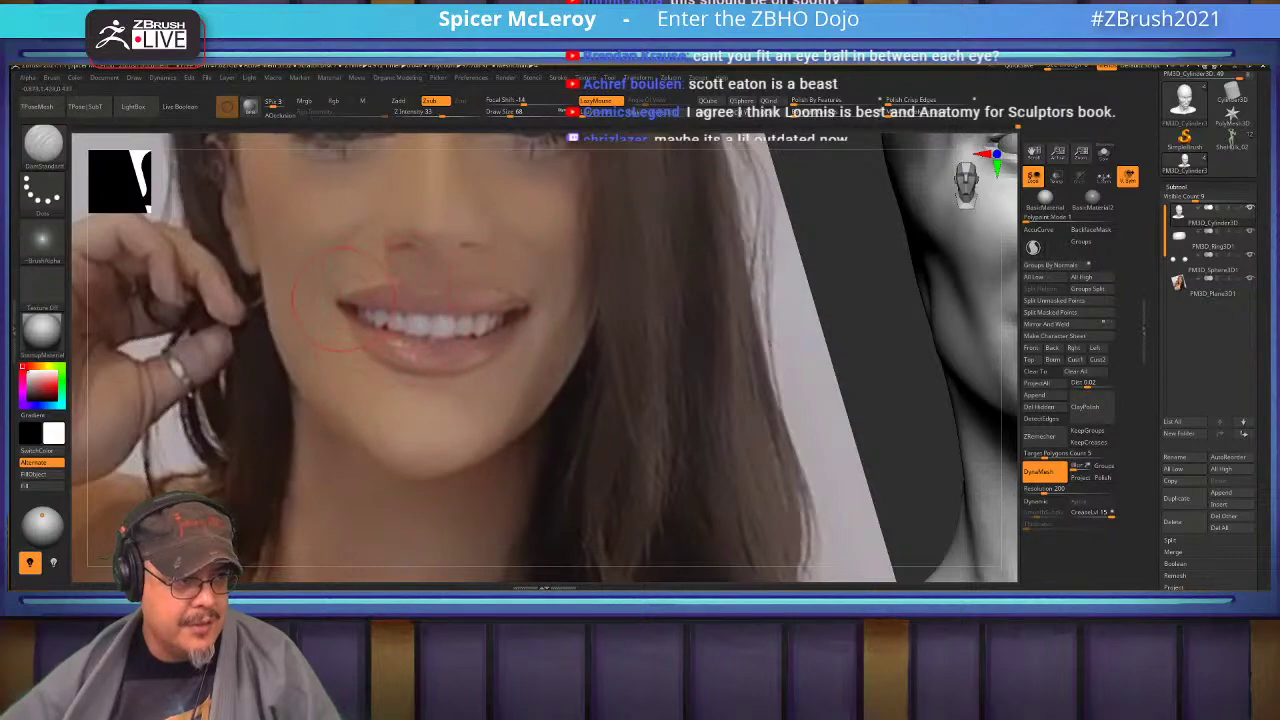
right_click_drag(796, 344, 592, 354, "alt")
right_click_drag(868, 367, 780, 381, "alt")
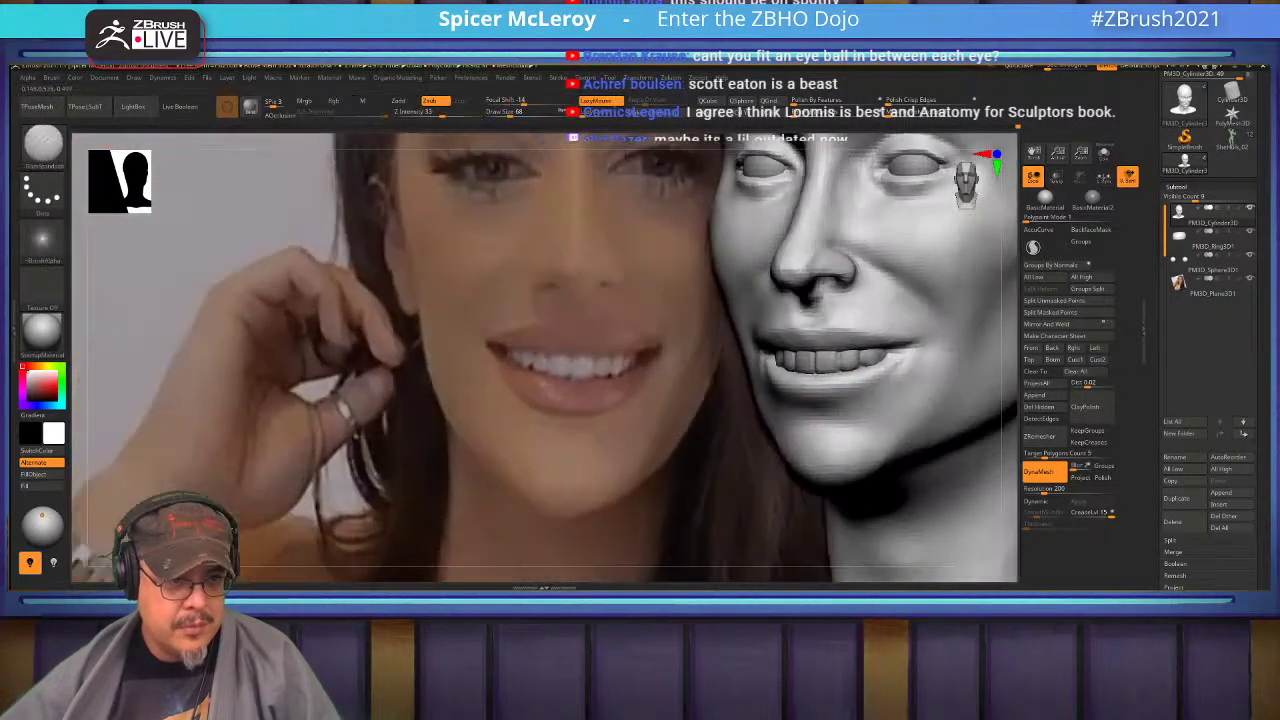
mouse_move(840, 370)
right_mouse_down()
mouse_move(770, 390)
mouse_move(803, 308)
right_mouse_up()
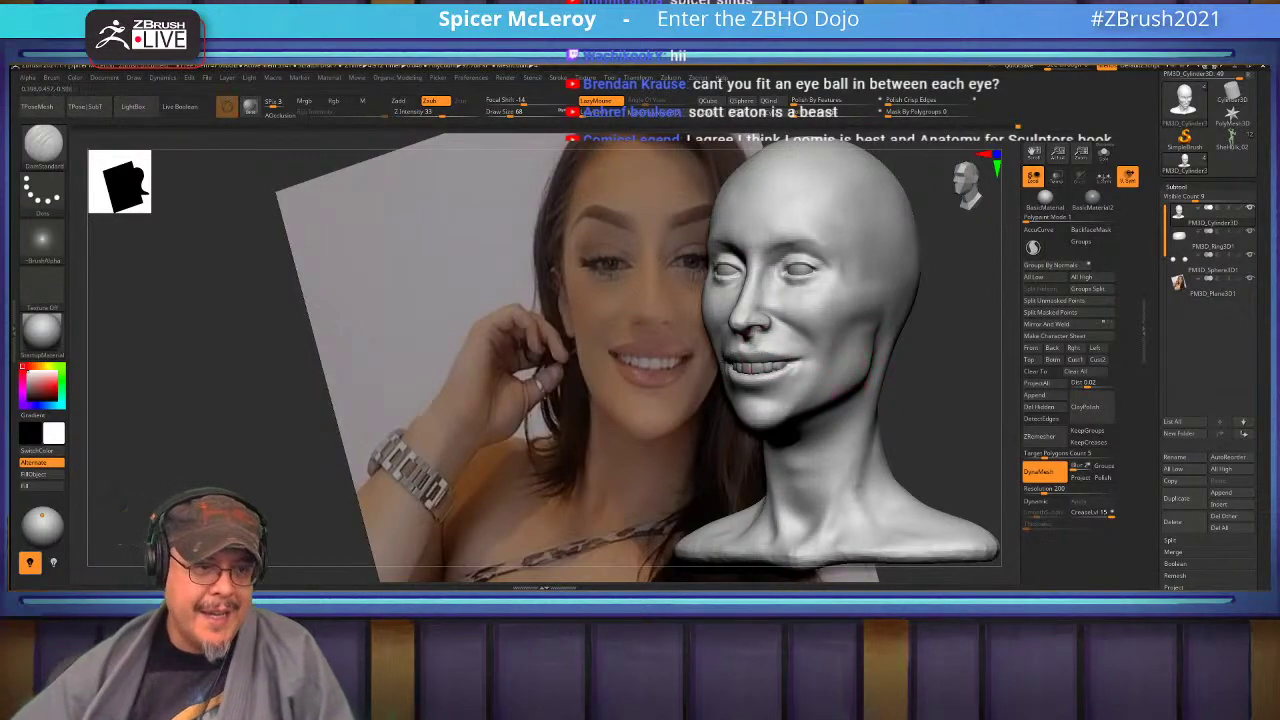
mouse_move(950, 320)
left_mouse_down()
mouse_move(975, 415)
mouse_move(975, 500)
mouse_move(980, 400)
mouse_move(980, 460)
mouse_move(880, 430)
left_mouse_up()
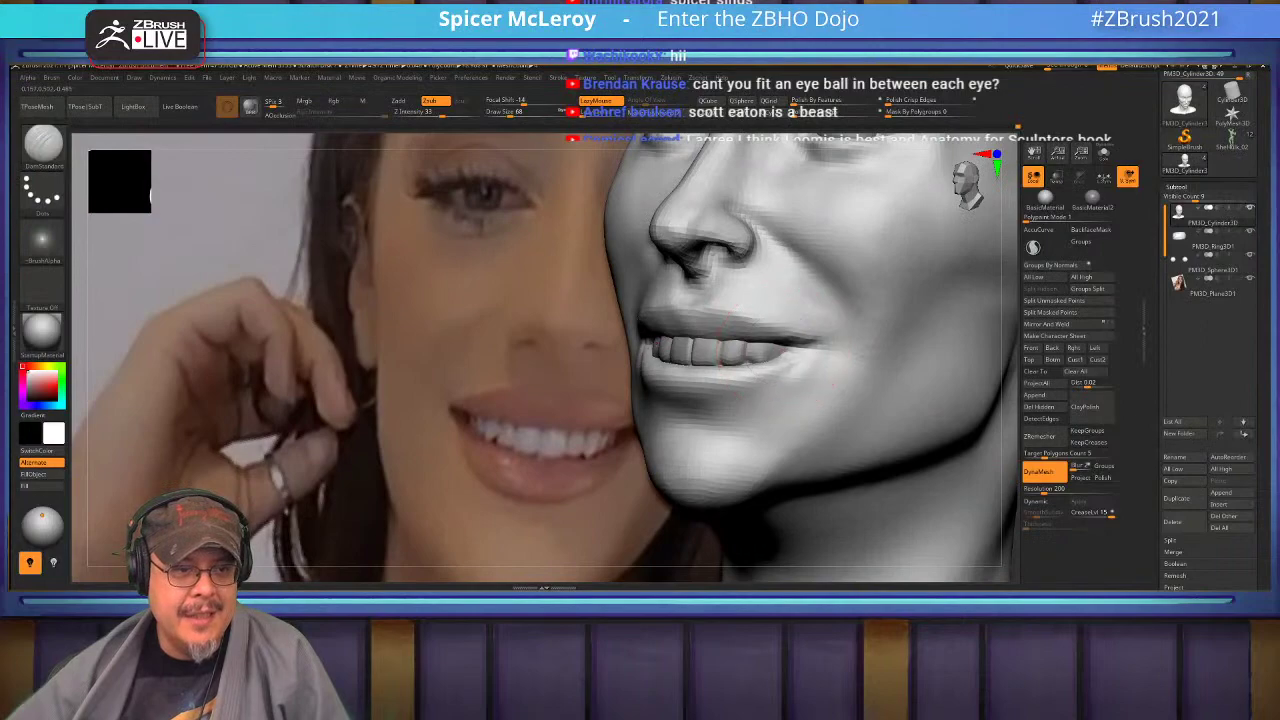
left_click_drag(590, 370, 870, 365)
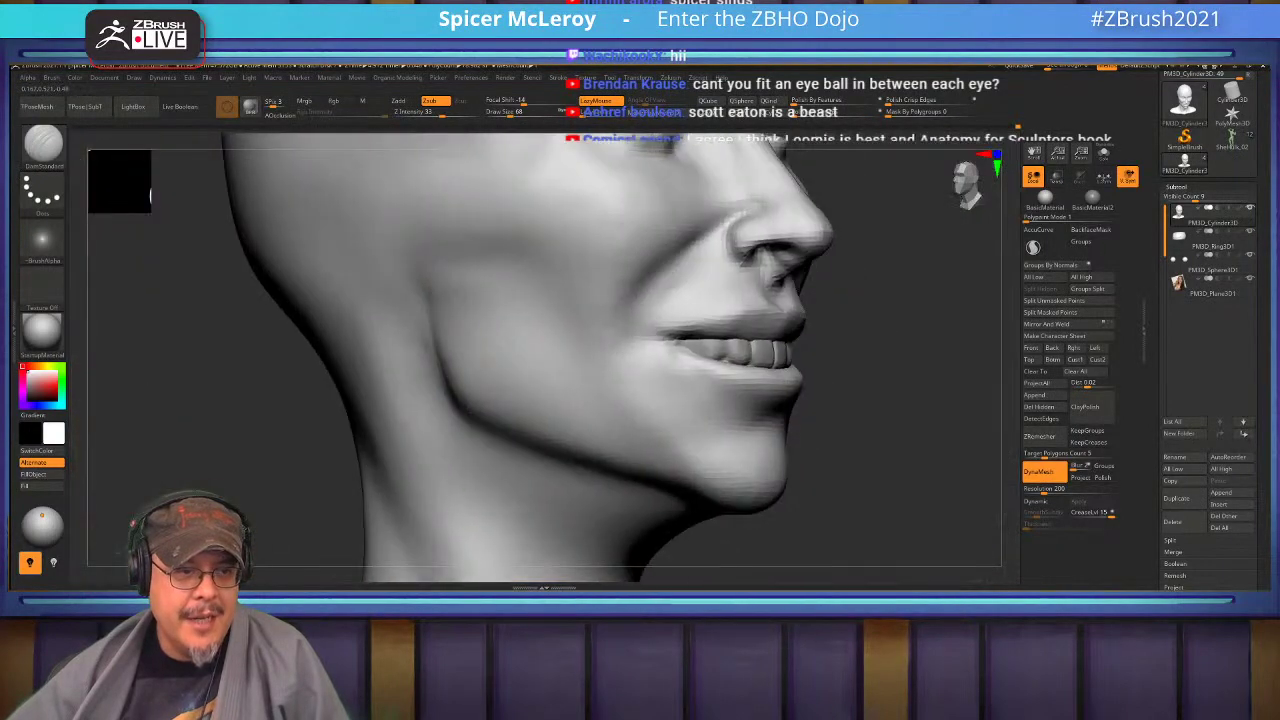
Switch to the teeth mesh, define the back teeth with the DamStandard brush at draw size 46, and smooth the front teeth.
left_click(720, 347, "alt")
key("s")
left_click_drag(701, 345, 694, 346)
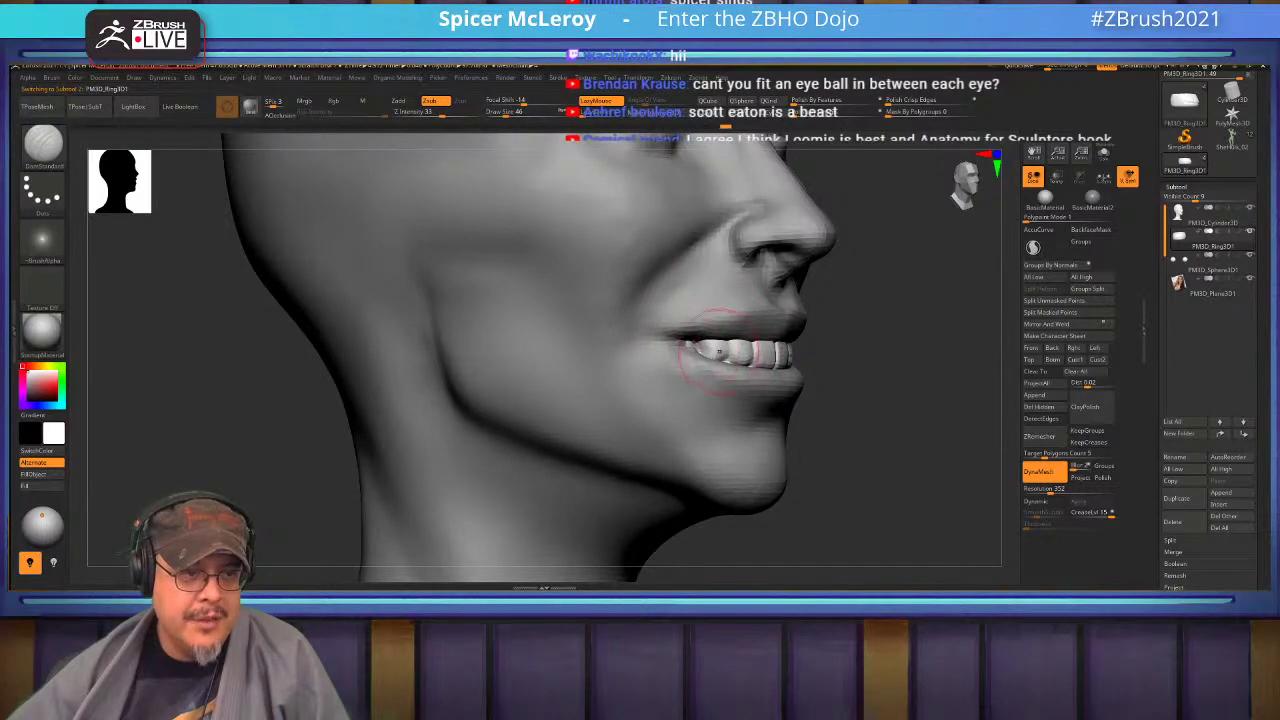
left_click_drag(850, 358, 715, 354)
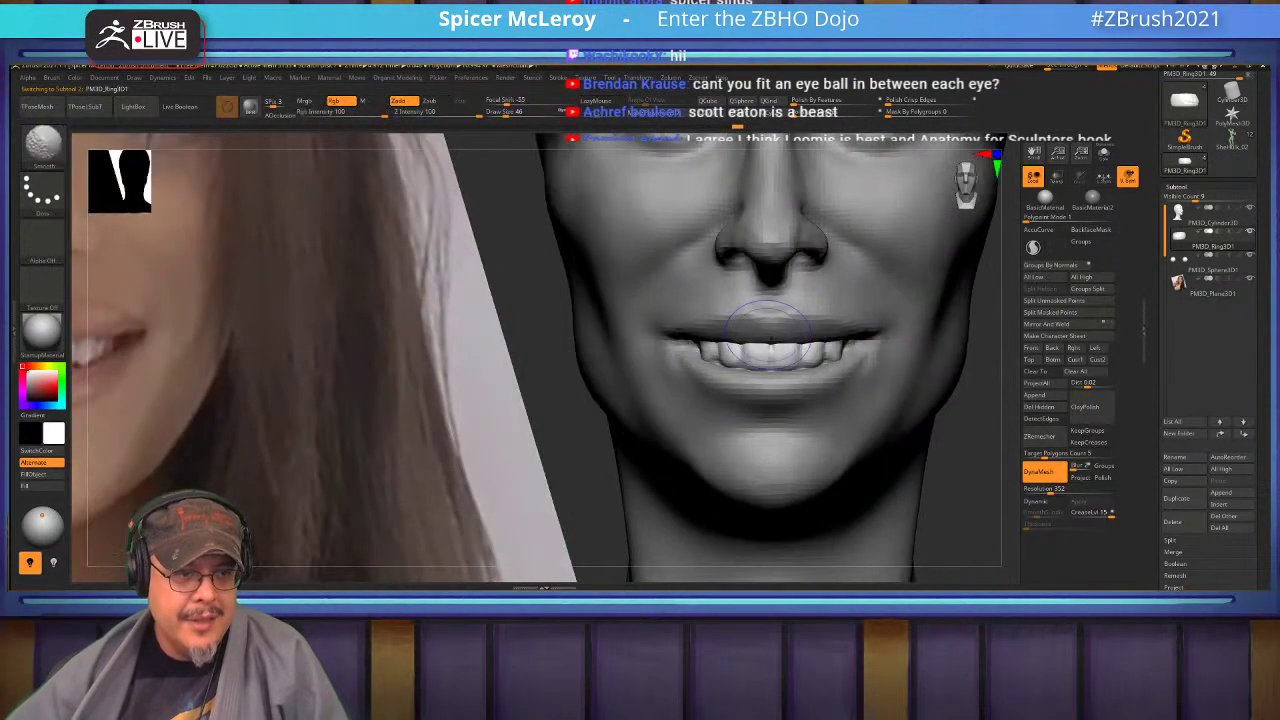
key("f")
left_click_drag(896, 286, 905, 318, "alt")
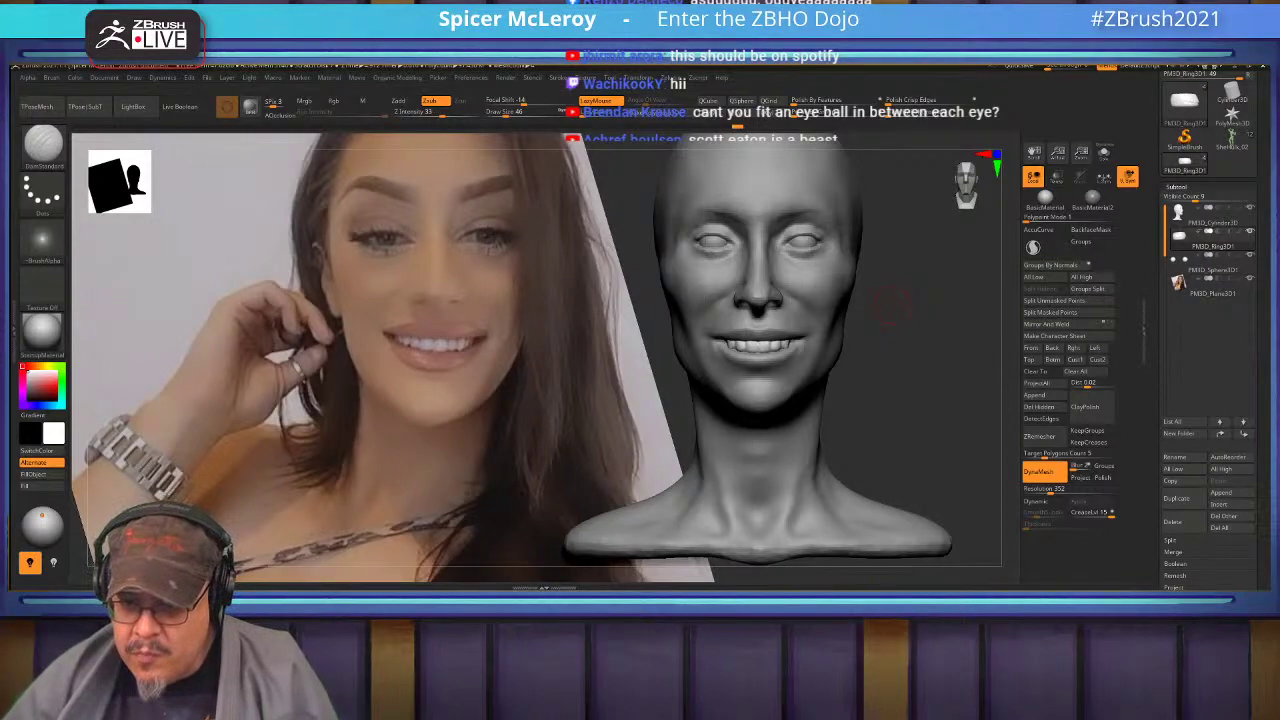
Return to the head mesh, build up the brow above the eye with the ClayBuildup brush, and smooth it.
right_click_drag(735, 332, 772, 290)
right_click_drag(990, 358, 838, 346, "alt")
right_click_drag(902, 322, 912, 362, "alt")
right_click_drag(700, 245, 845, 364, "alt")
right_click_drag(760, 316, 815, 332, "alt")
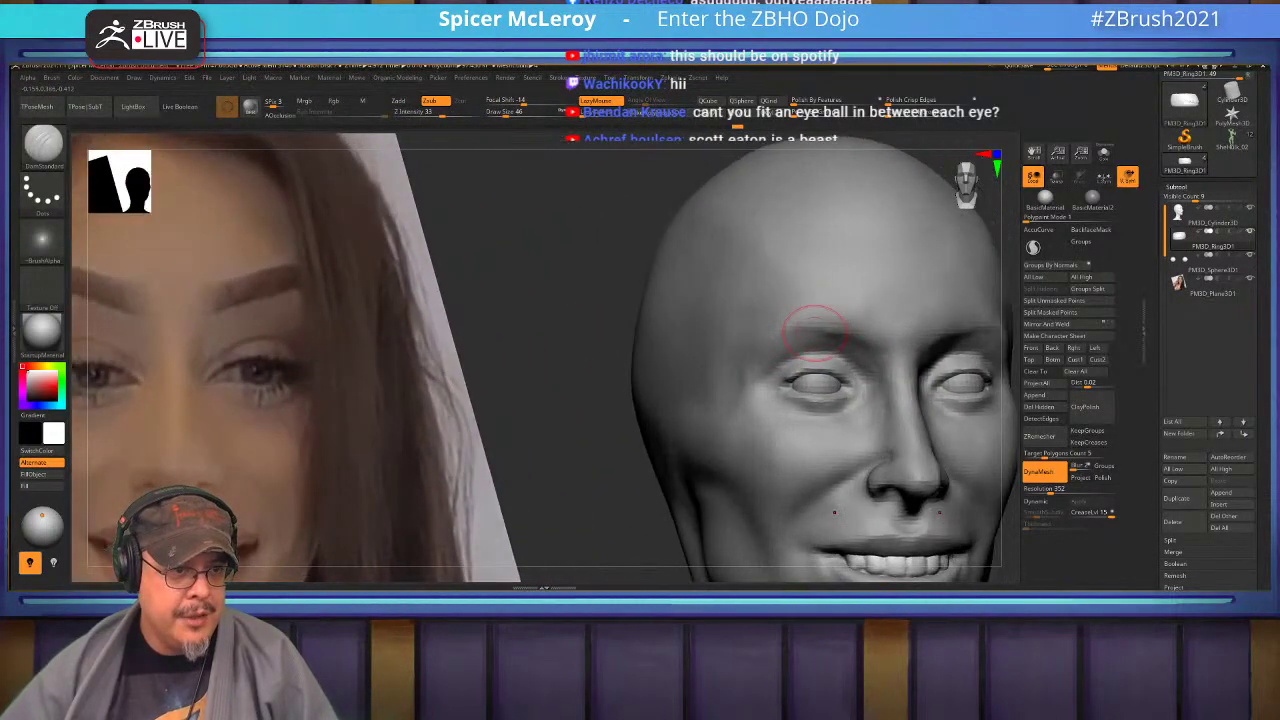
left_click(815, 330, "alt")
key("b")
key("c")
key("b")
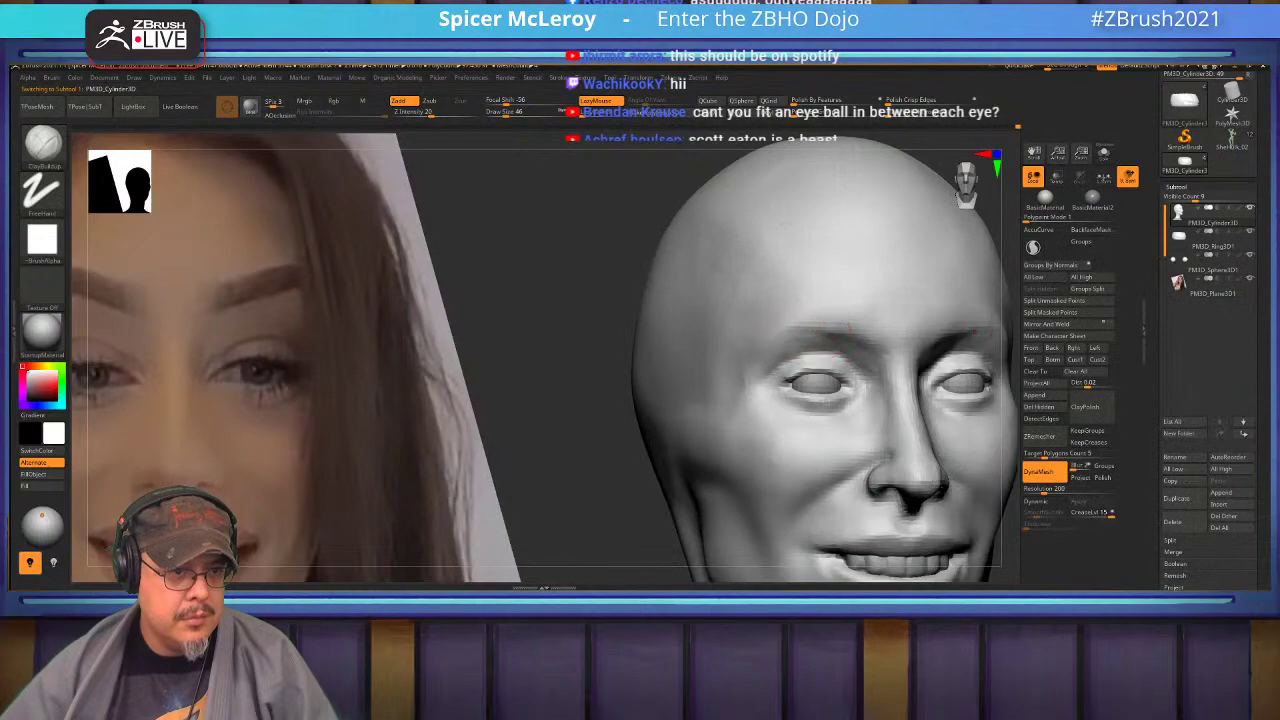
key("shift")
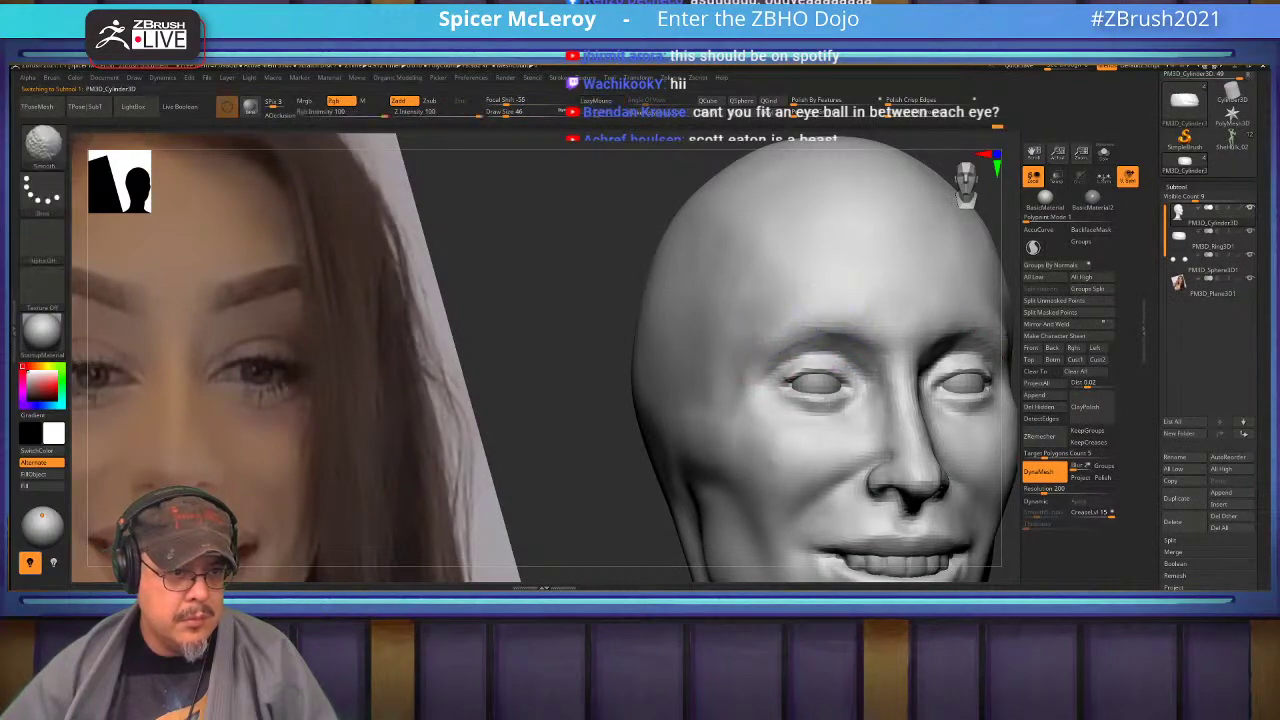
left_click_drag(775, 344, 860, 322, "shift")
key("shift")
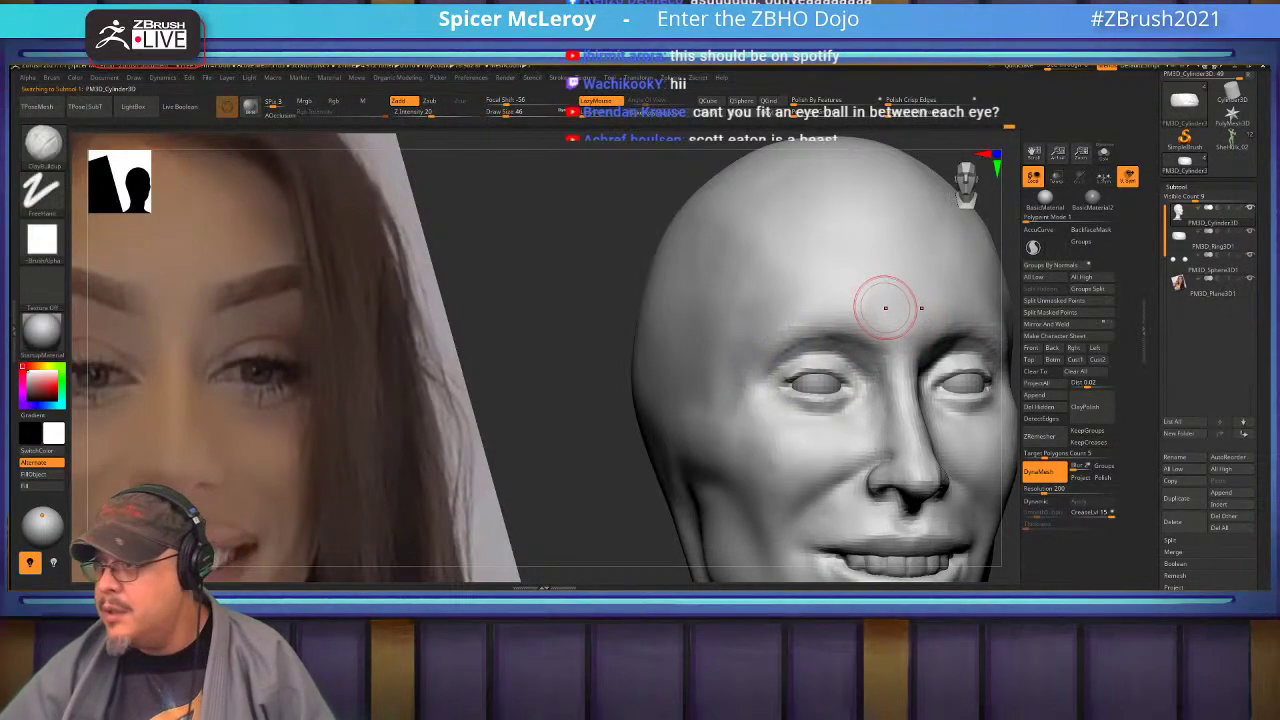
Smooth the brow ridge from the front and compare the eye area with the reference.
mouse_move(903, 300)
right_mouse_down("alt")
mouse_move(859, 319)
mouse_move(798, 319)
right_mouse_up("alt")
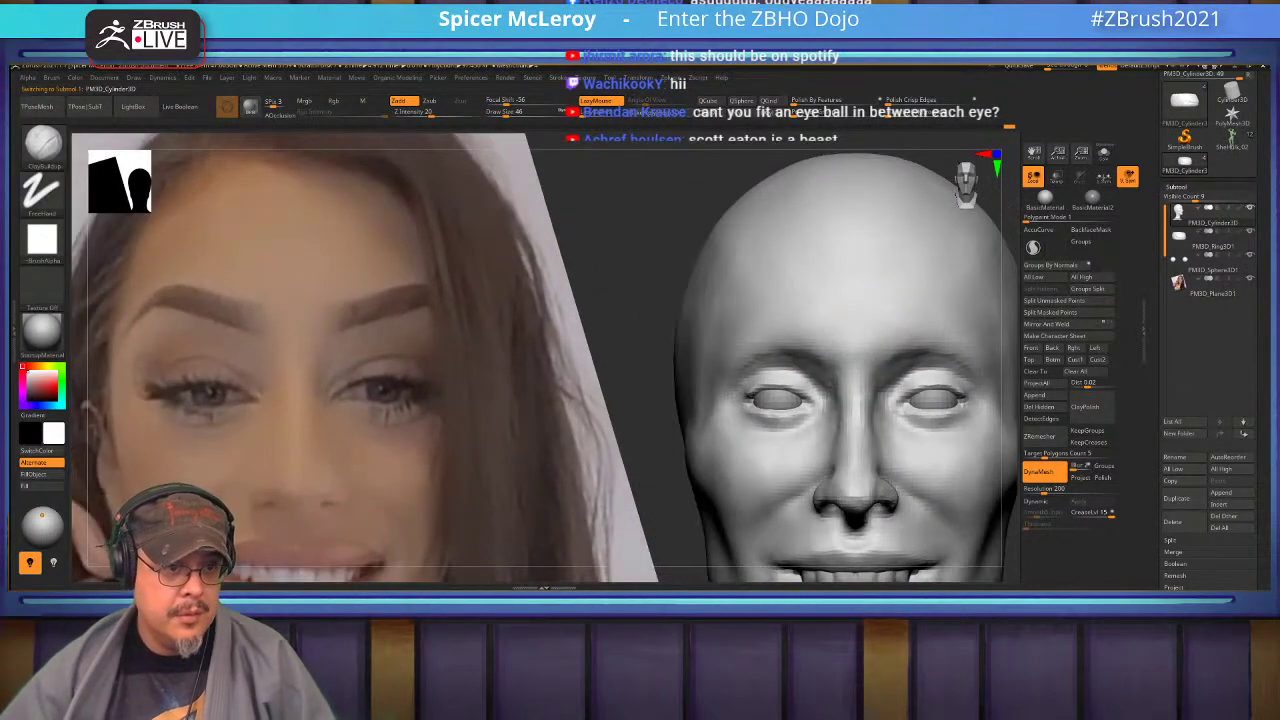
mouse_move(800, 400)
right_mouse_down("ctrl")
mouse_move(812, 292)
mouse_move(834, 320)
mouse_move(782, 323)
right_mouse_up("ctrl")
left_click_drag(782, 323, 752, 350, "shift")
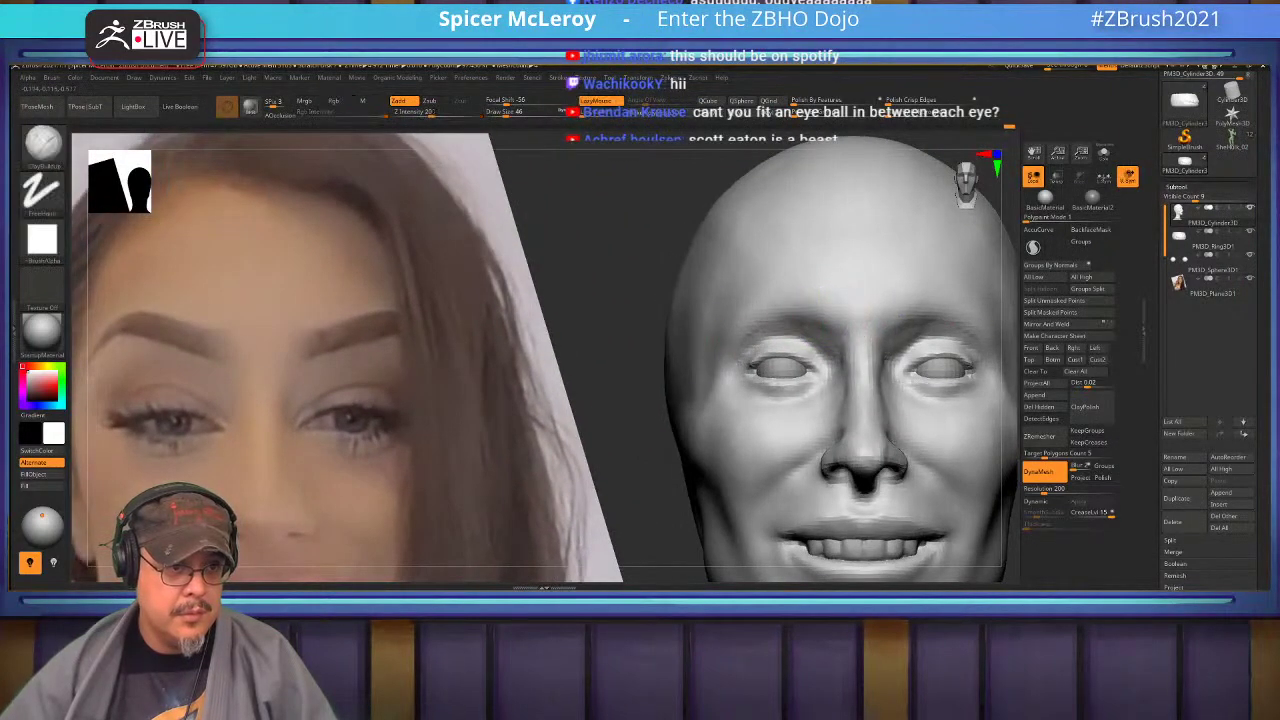
mouse_move(780, 380)
right_mouse_down("ctrl")
mouse_move(770, 315)
mouse_move(810, 347)
mouse_move(800, 335)
mouse_move(712, 308)
mouse_move(746, 356)
right_mouse_up("ctrl")
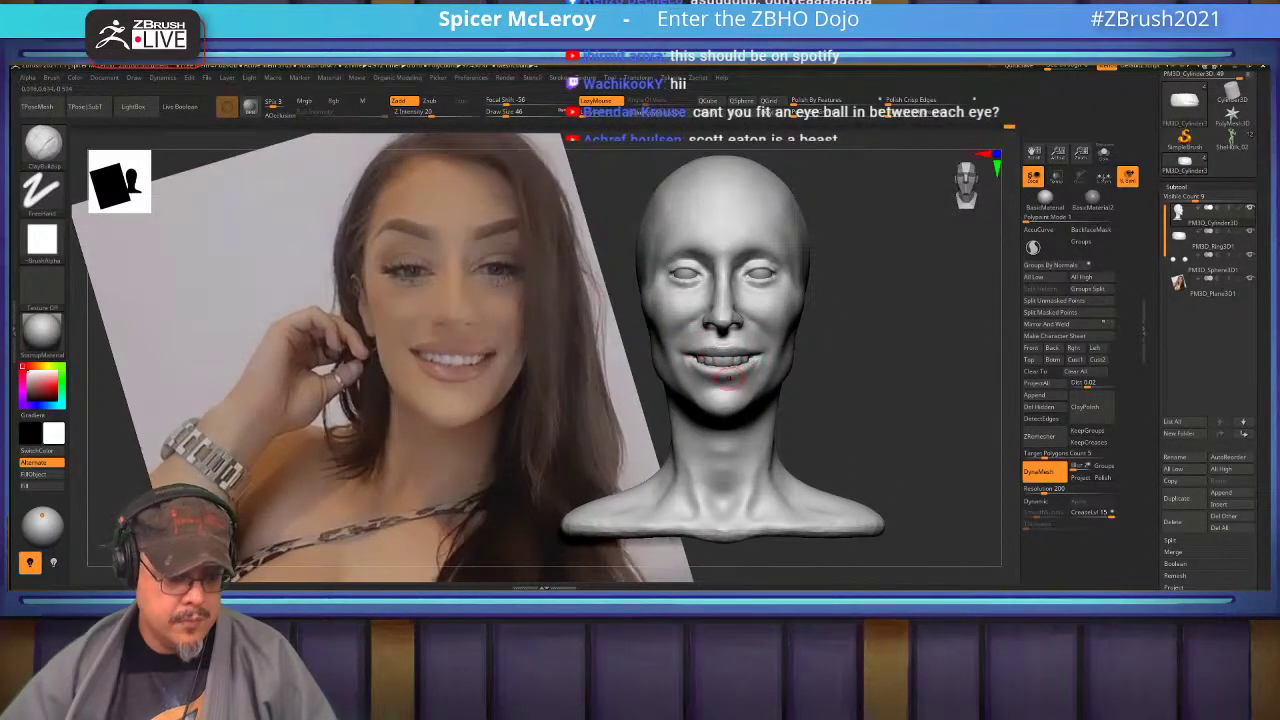
Adjust the mouth corners and jaw outline with the Move brush, raising the draw size to 128.
key("b")
key("m")
key("v")
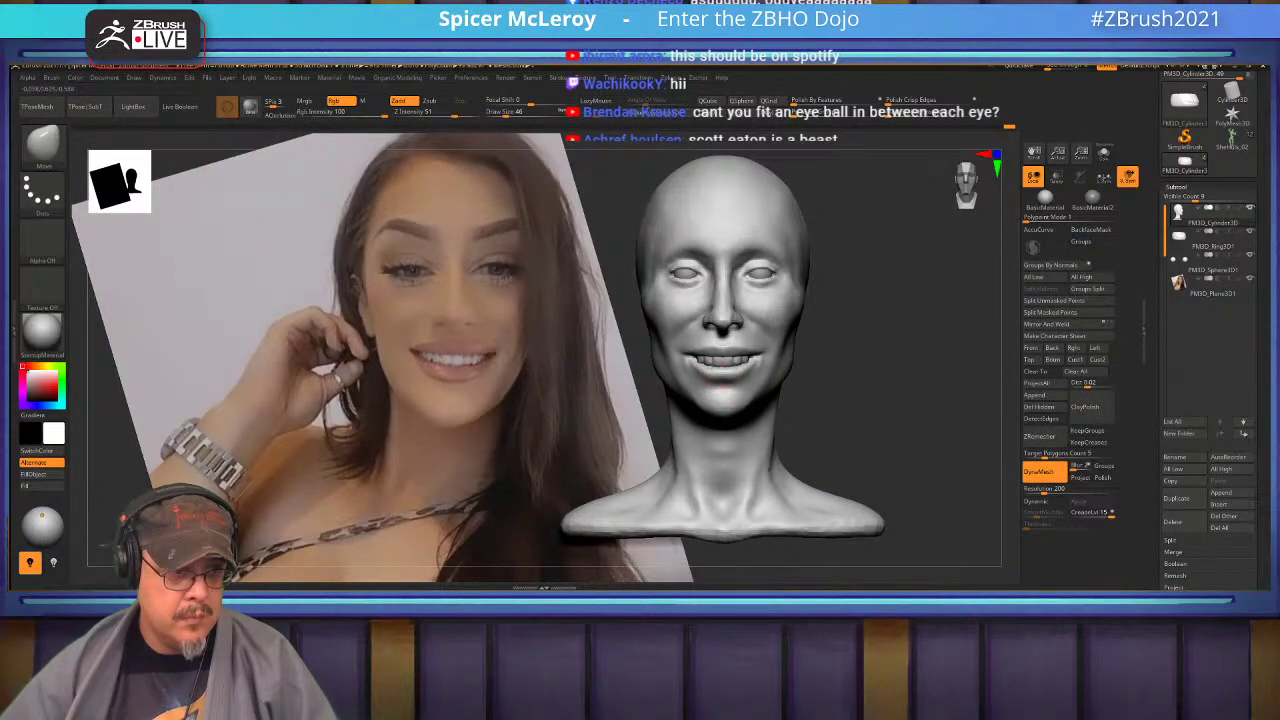
key("shift")
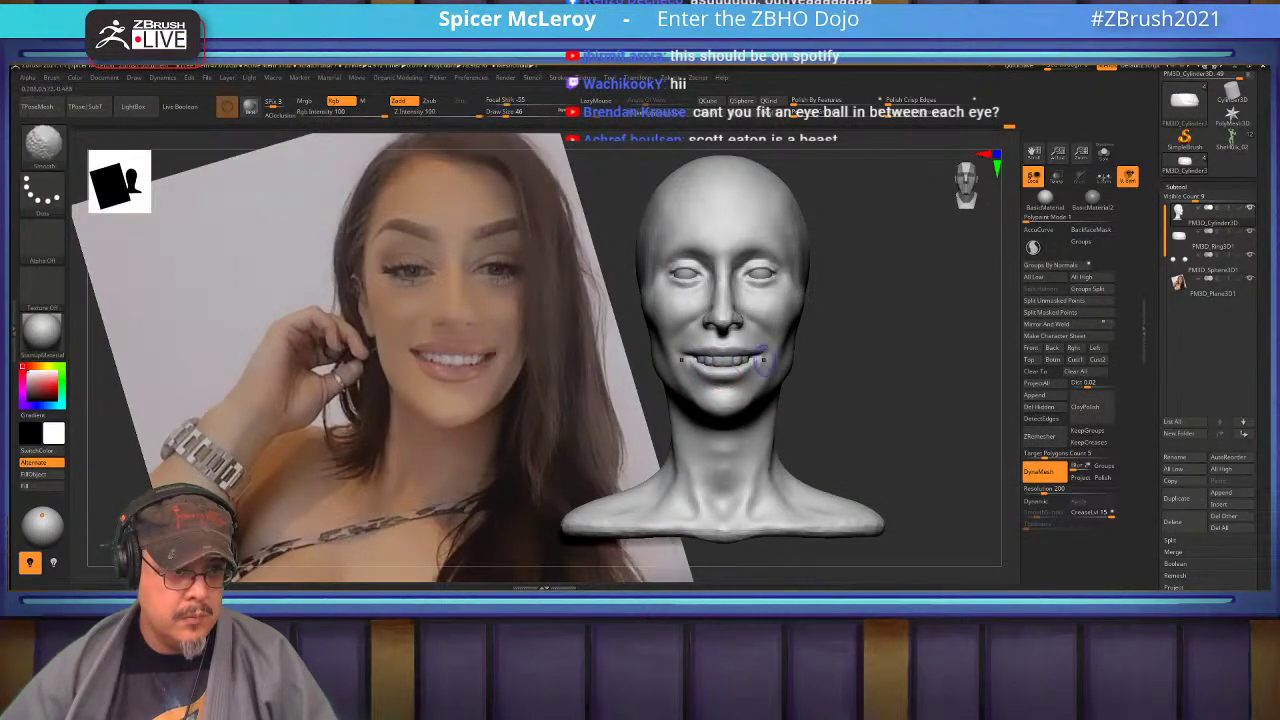
mouse_move(764, 360)
right_mouse_down("alt")
mouse_move(742, 370)
mouse_move(744, 390)
right_mouse_up("alt")
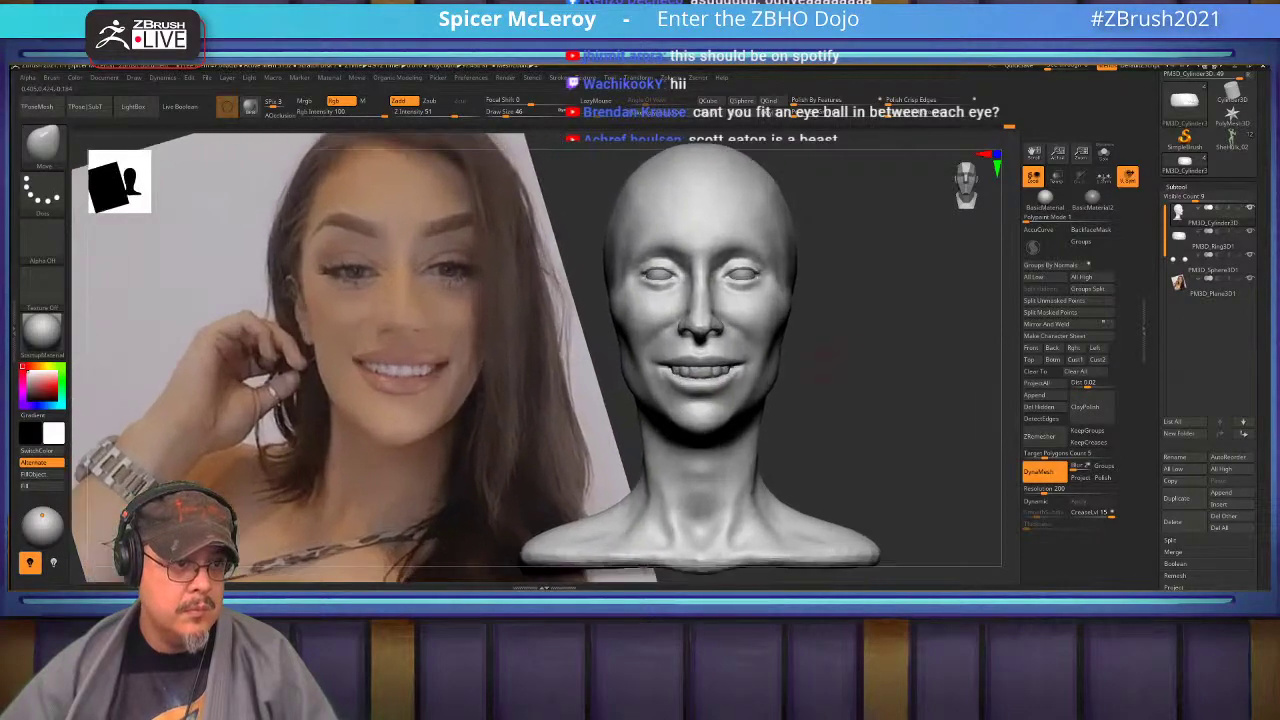
right_click_drag(828, 364, 860, 372, "alt")
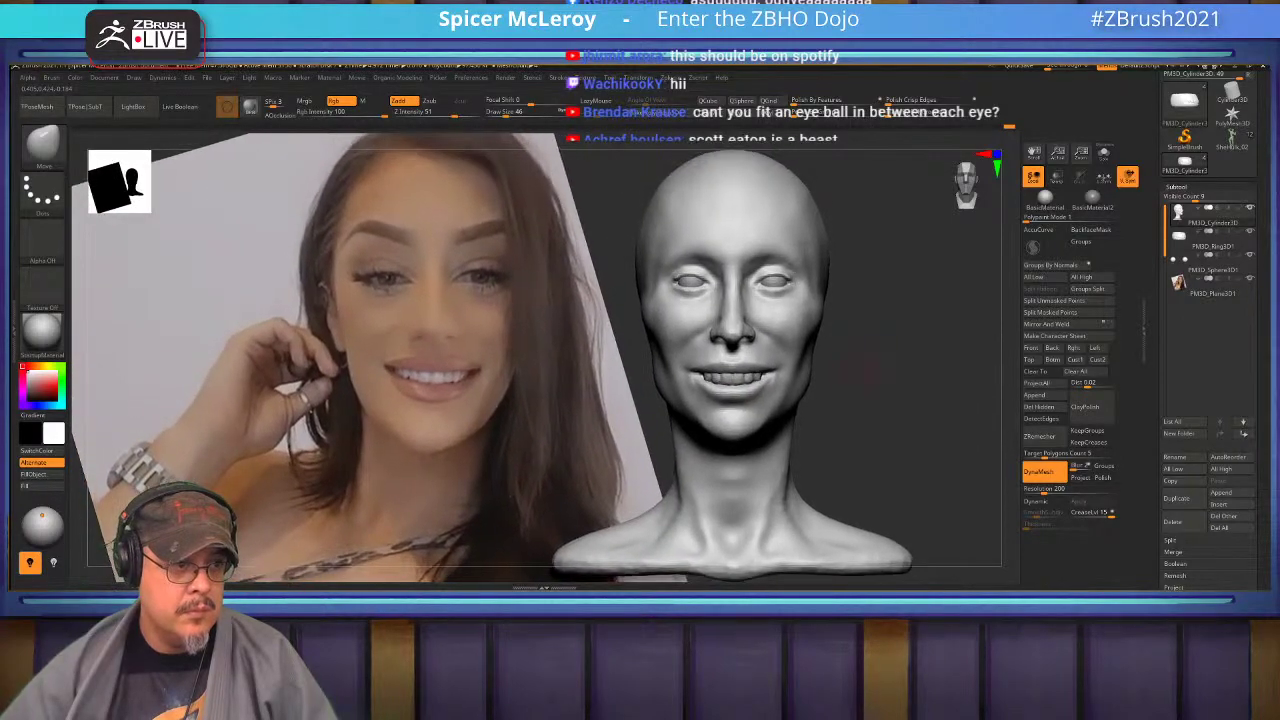
key("s")
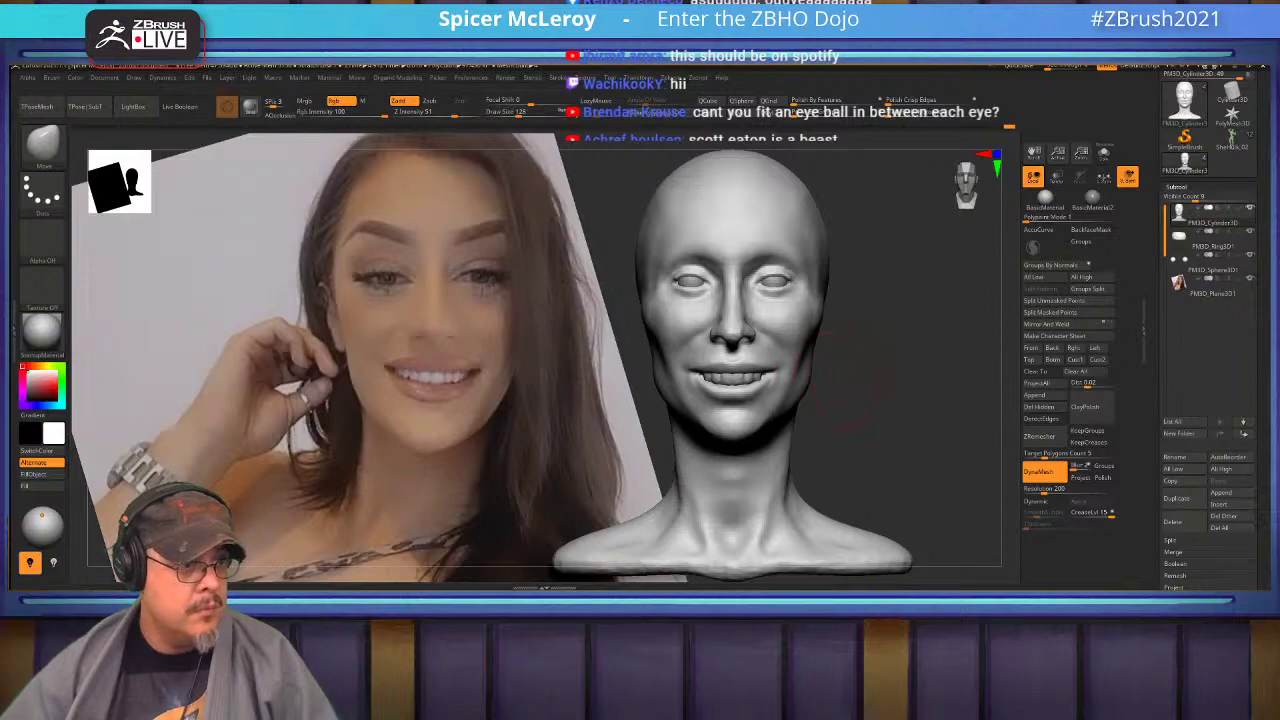
right_click_drag(872, 383, 800, 375)
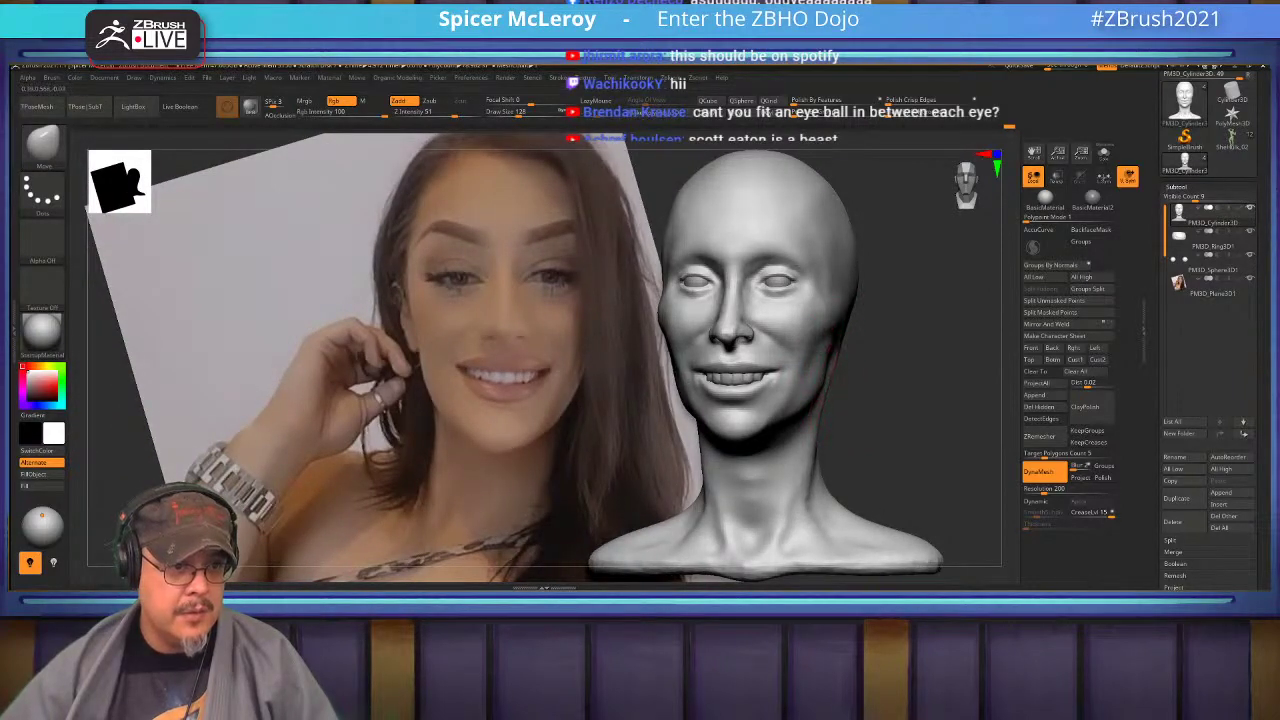
Build up the underside of the jaw with the ClayBuildup brush at draw size 128, and smooth the jaw and neck.
mouse_move(830, 360)
right_mouse_down()
mouse_move(850, 372)
mouse_move(820, 395)
mouse_move(828, 412)
mouse_move(892, 378)
mouse_move(868, 300)
right_mouse_up()
key("b")
key("c")
key("b")
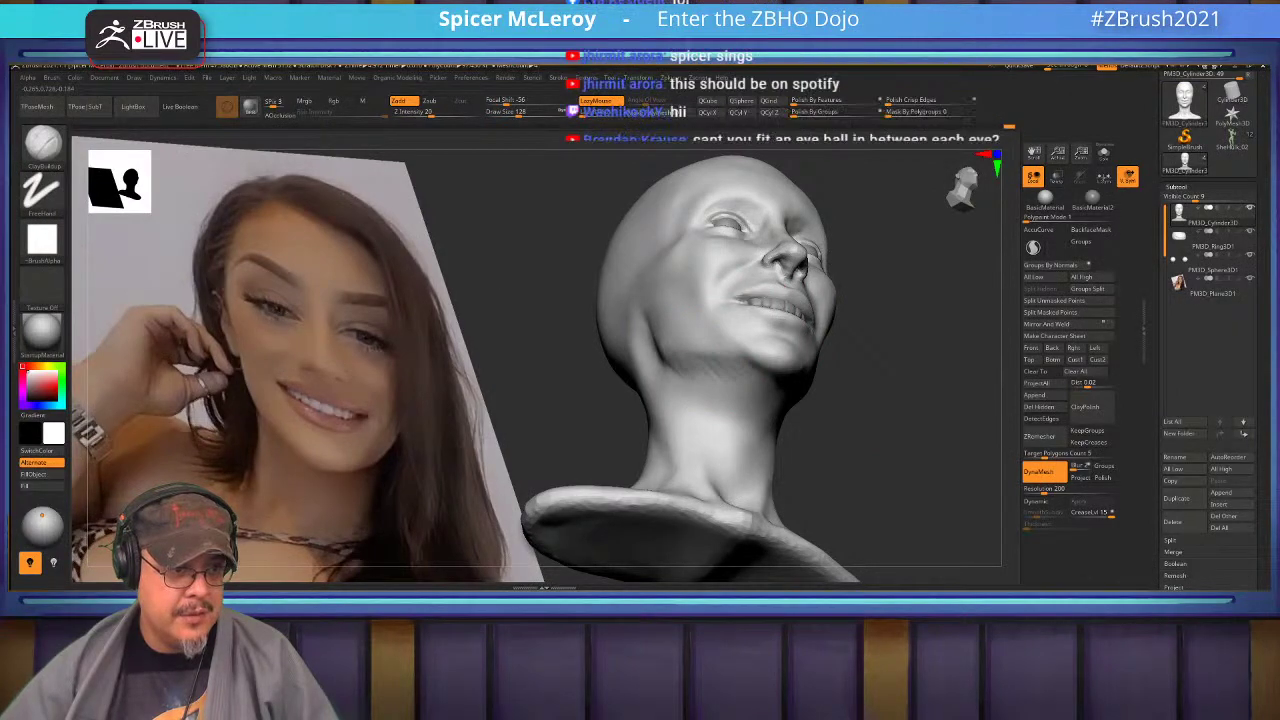
left_click_drag(720, 358, 724, 366, "shift")
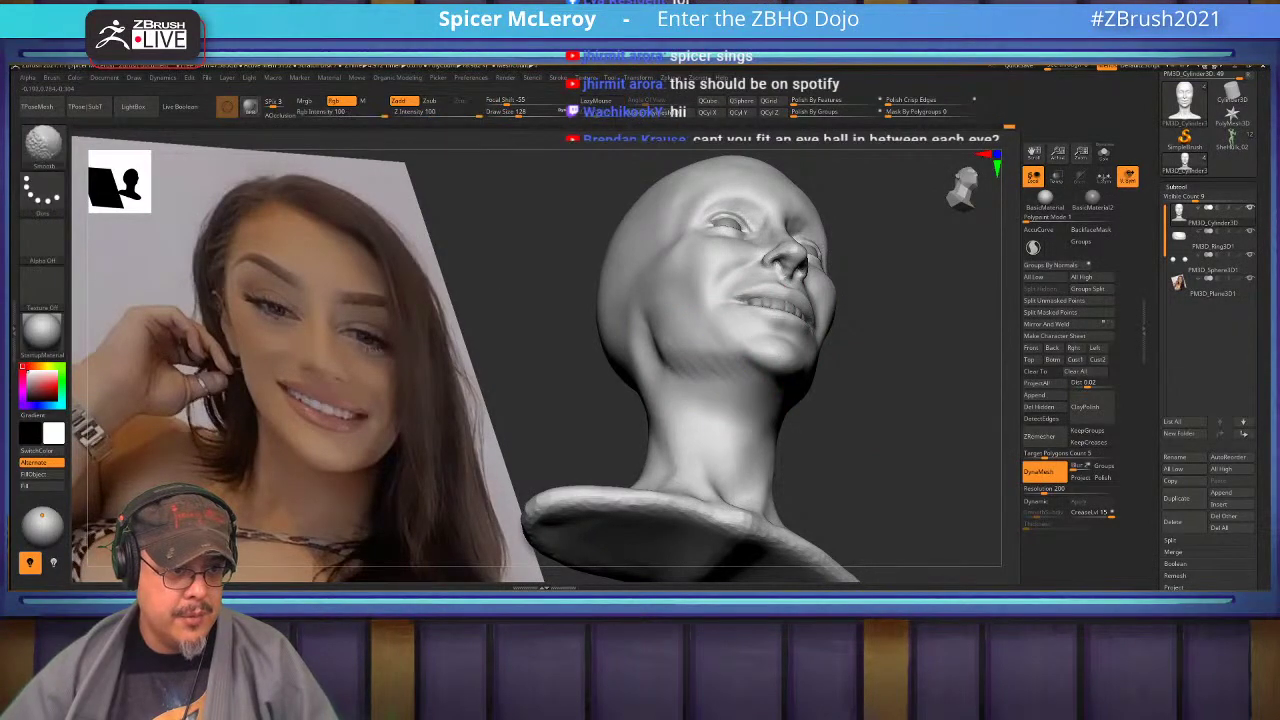
right_click_drag(868, 300, 800, 370)
right_click_drag(842, 322, 844, 356)
mouse_move(797, 428)
left_mouse_down("shift")
mouse_move(740, 450)
mouse_move(686, 396)
left_mouse_up("shift")
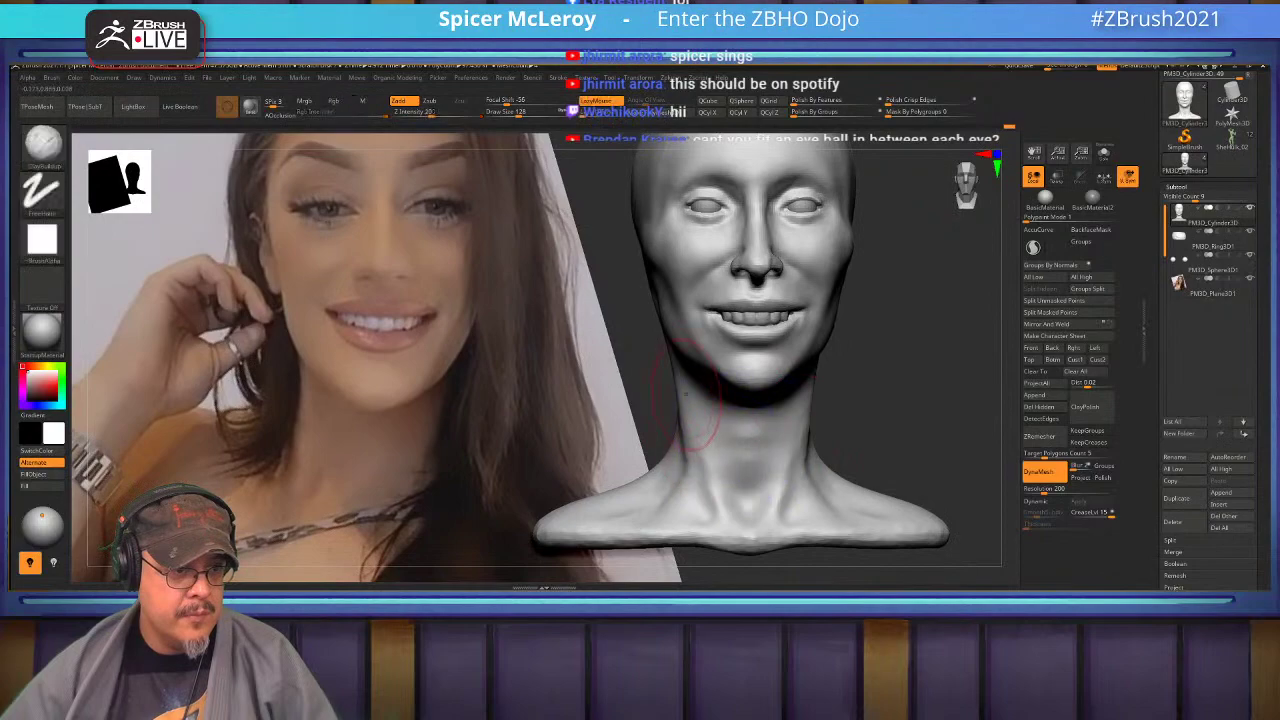
mouse_move(704, 463)
left_mouse_down("shift")
mouse_move(712, 388)
mouse_move(734, 498)
left_mouse_up("shift")
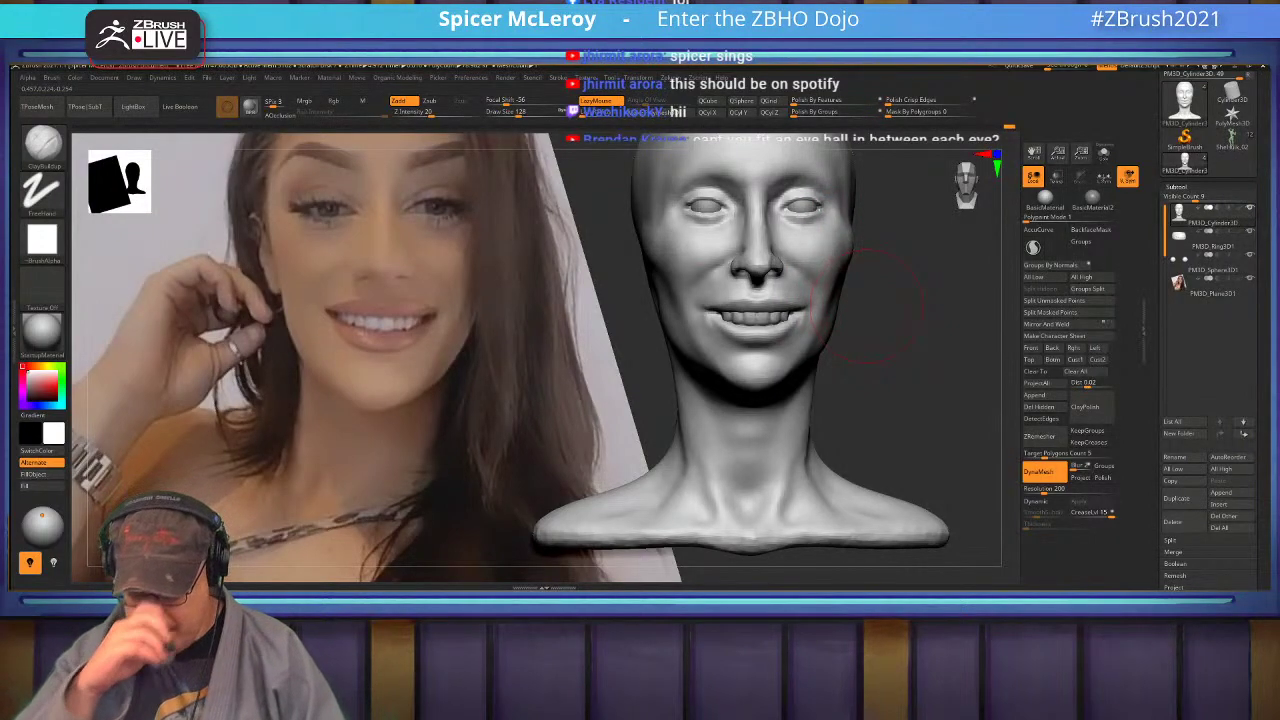
Fill the area behind the jaw and upper neck in profile, smoothing along the jaw and lower cheek.
left_click_drag(890, 375, 700, 382)
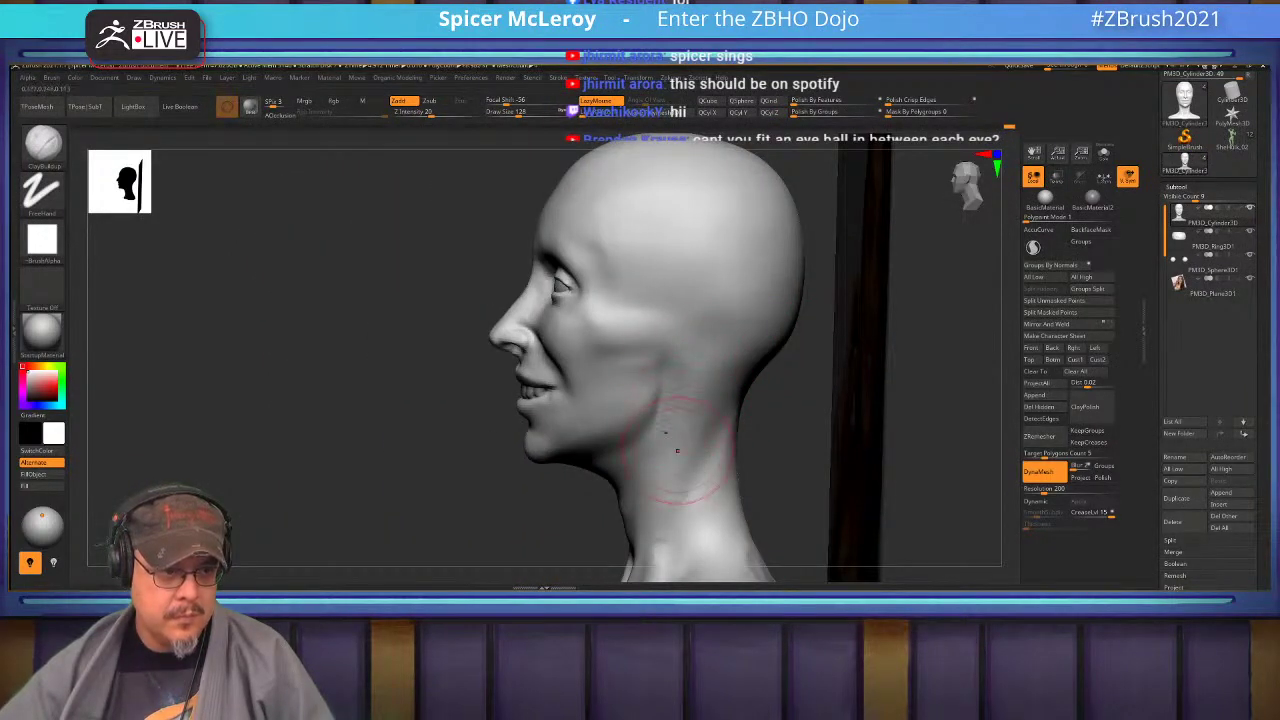
key("shift")
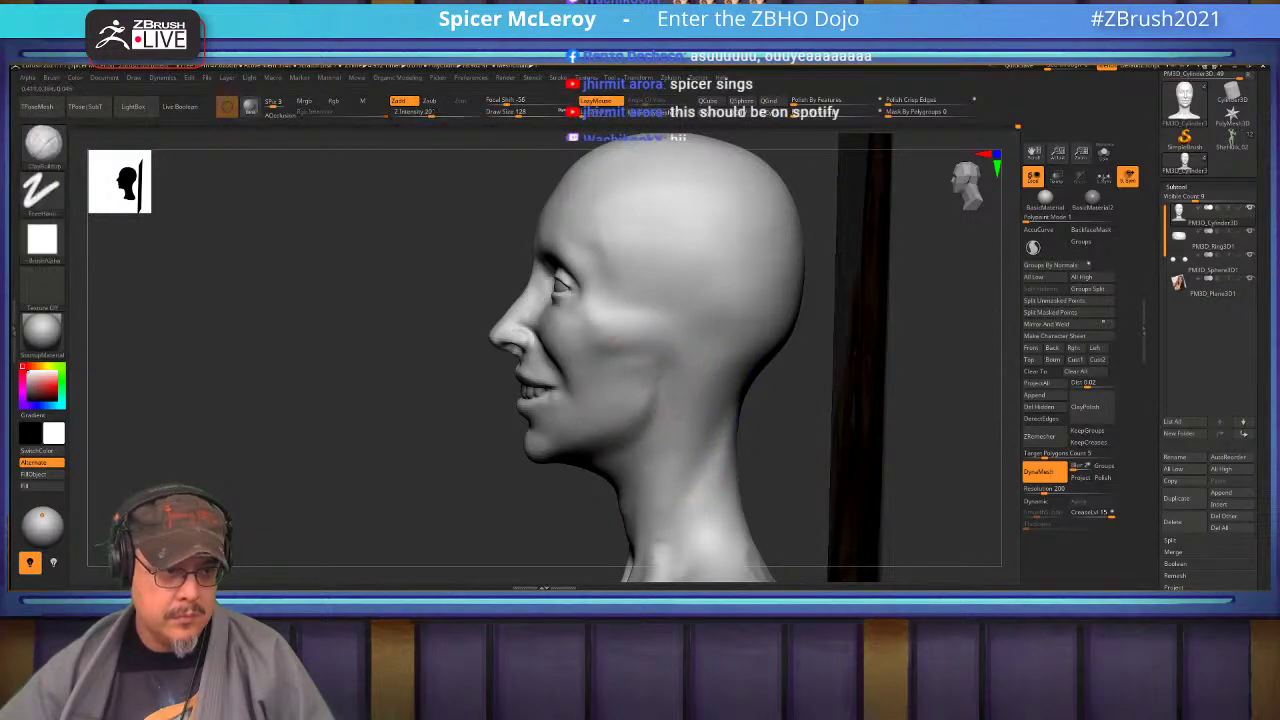
left_click_drag(642, 374, 578, 446, "shift")
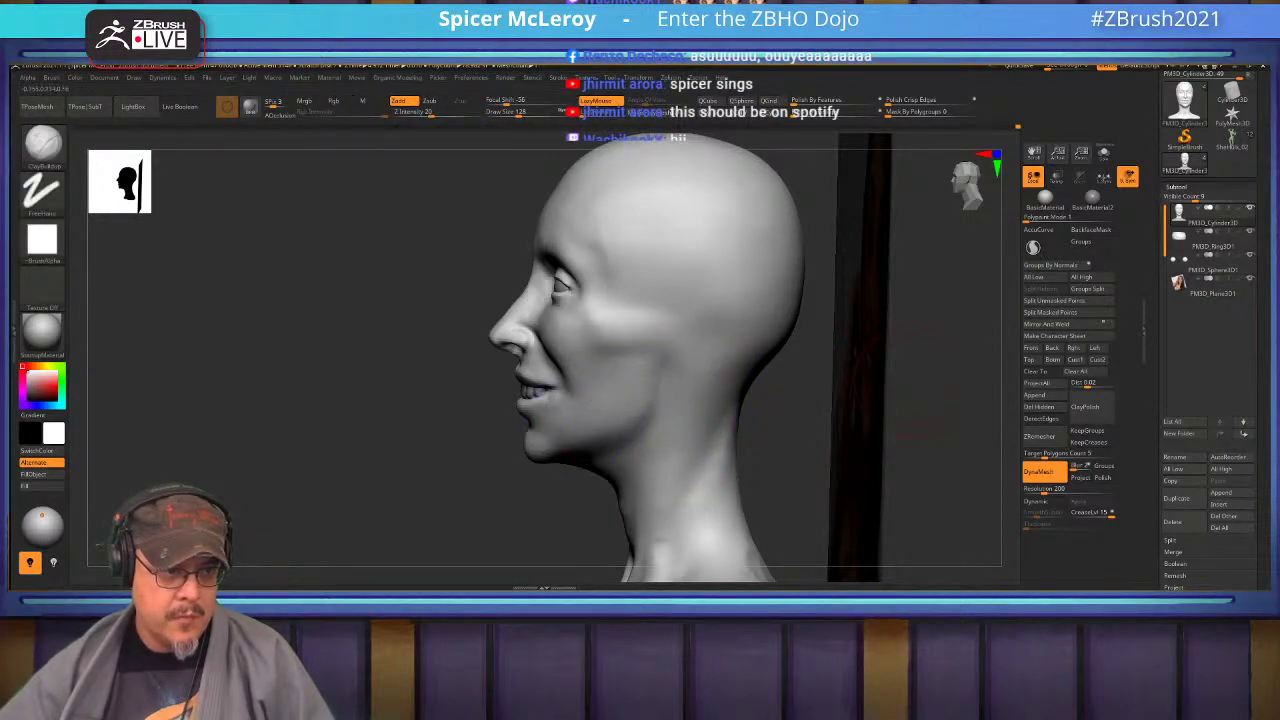
Build up the outer cheeks below the eyes with the ClayBuildup brush at draw size 51, and smooth them.
left_click_drag(475, 445, 625, 445)
mouse_move(850, 360)
left_mouse_down("alt")
mouse_move(880, 380)
mouse_move(760, 390)
mouse_move(890, 388)
mouse_move(885, 400)
mouse_move(898, 365)
mouse_move(855, 390)
mouse_move(850, 450)
left_mouse_up("alt")
left_click_drag(850, 400, 982, 406)
key("s")
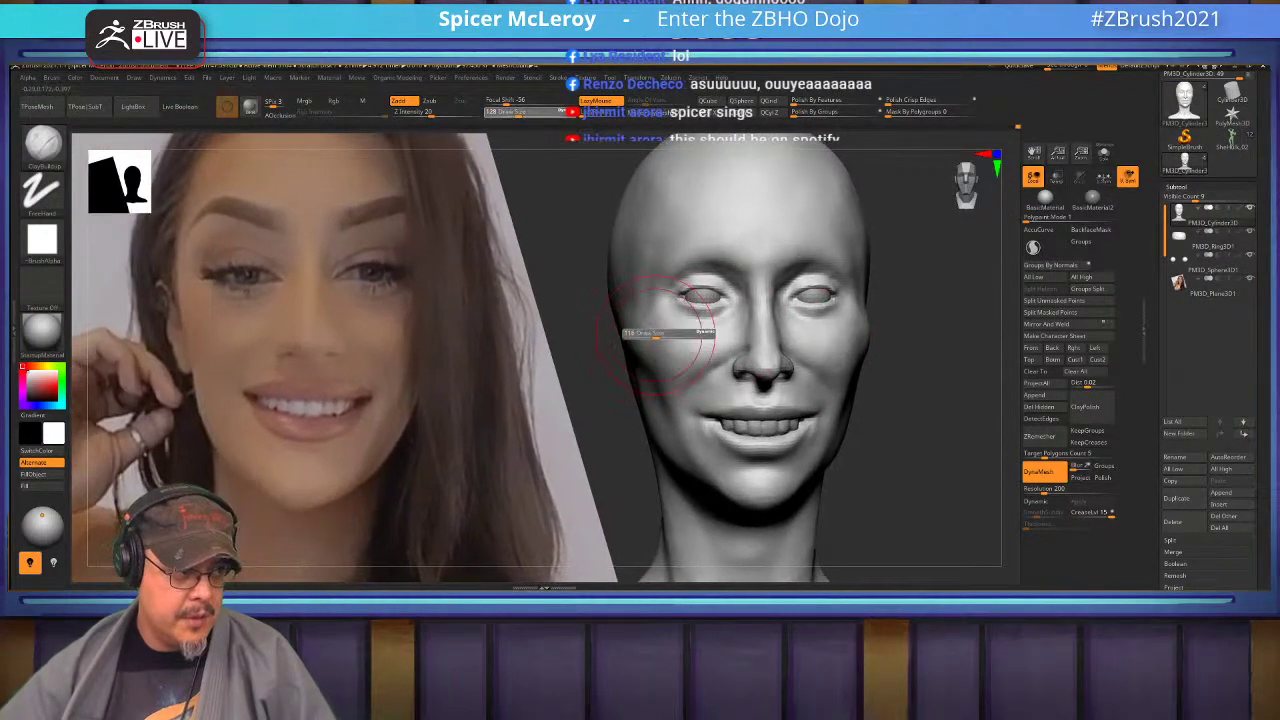
left_click_drag(650, 336, 644, 335)
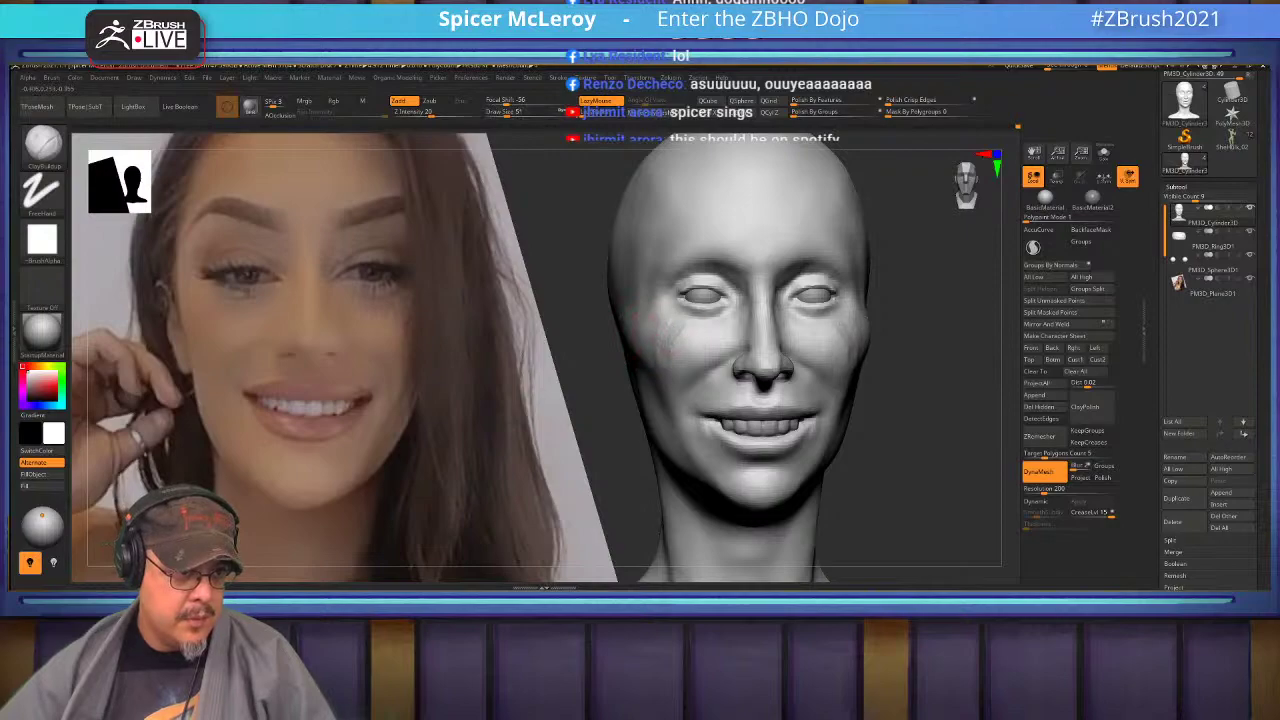
key("shift")
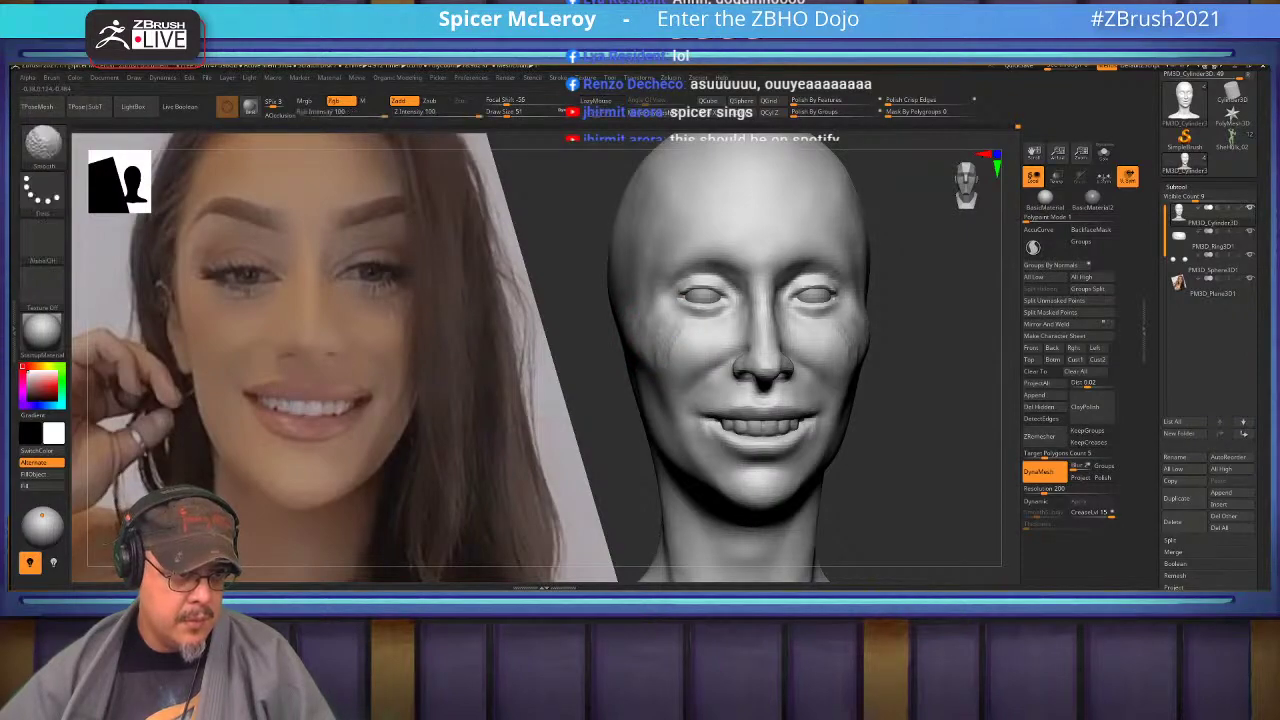
left_click_drag(687, 366, 660, 306, "shift")
key("shift")
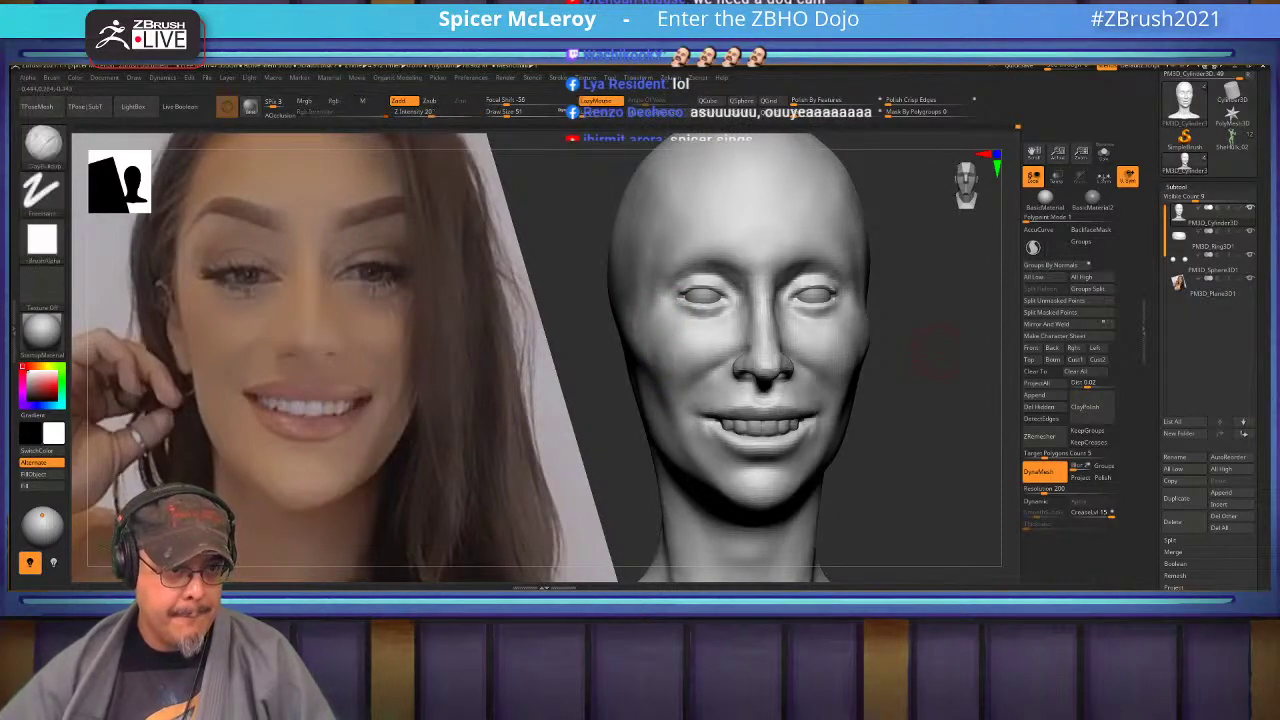
Fill the lower cheeks between the mouth corners and jaw with ClayBuildup at draw size 80, and smooth them.
mouse_move(882, 354)
left_mouse_down()
mouse_move(930, 336)
mouse_move(878, 376)
left_mouse_up()
key("s")
left_click_drag(660, 343, 677, 349)
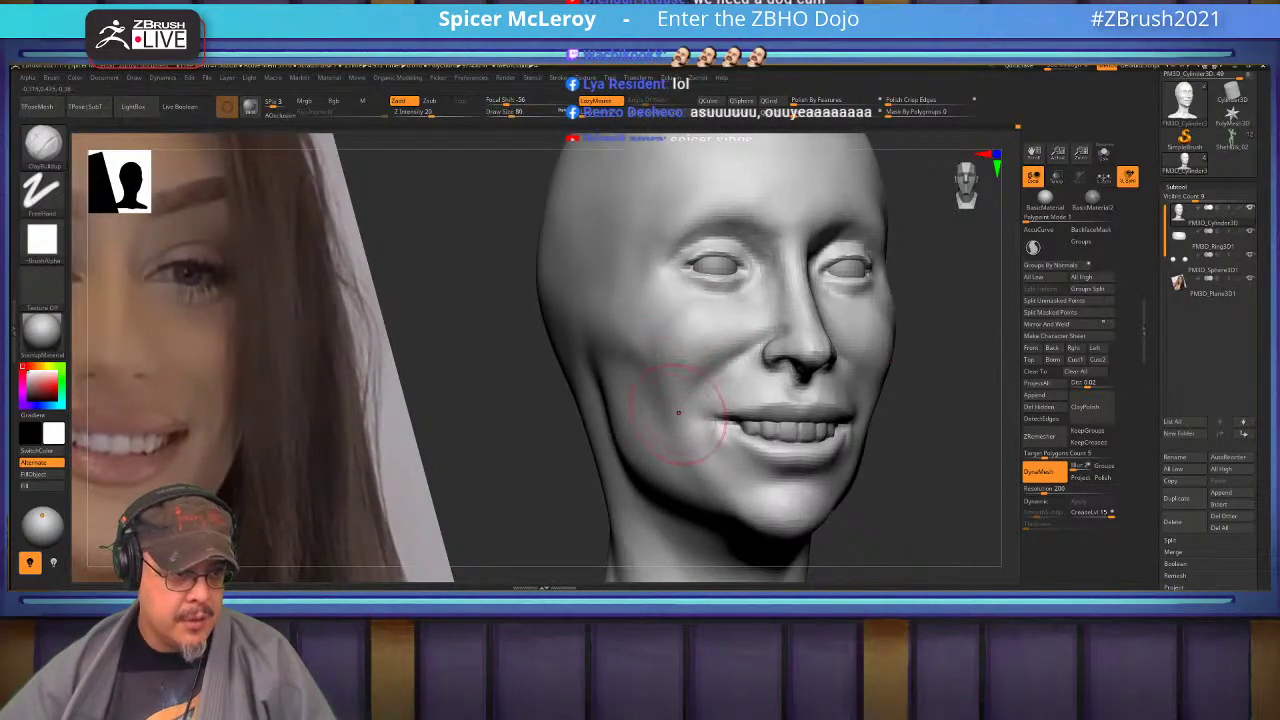
left_click_drag(674, 423, 695, 474)
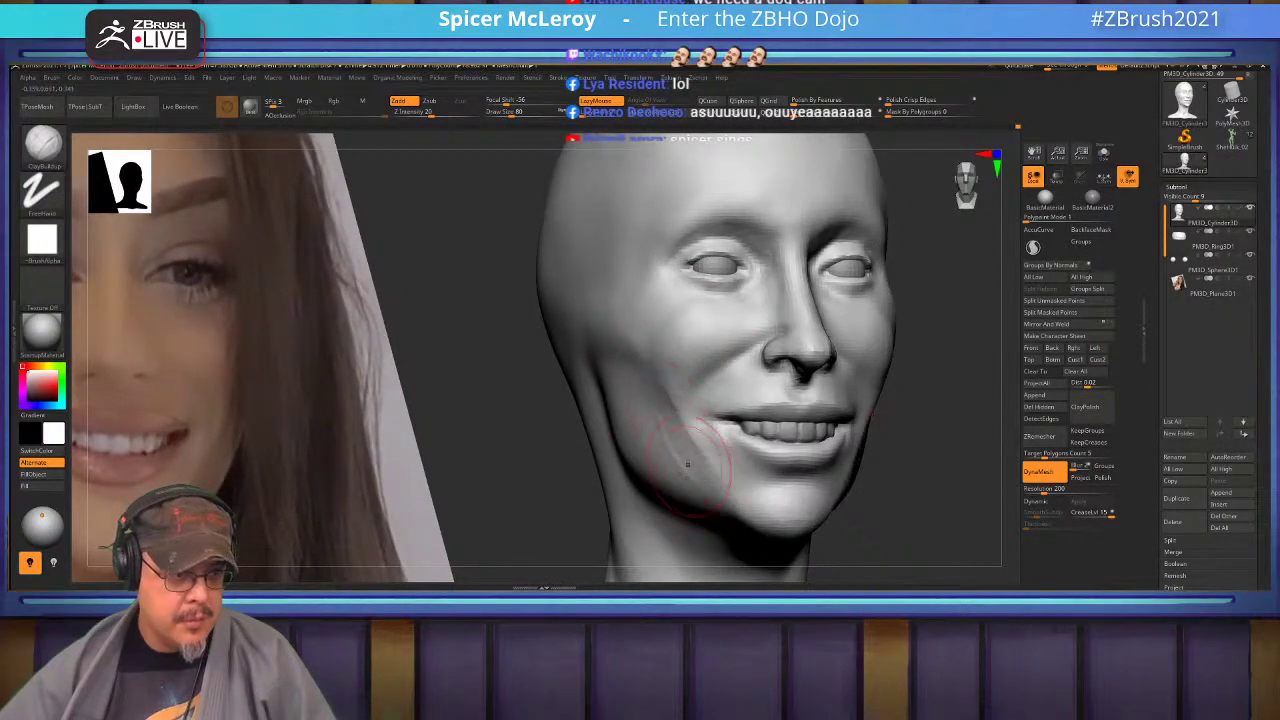
key("shift")
left_click_drag(675, 430, 710, 480, "shift")
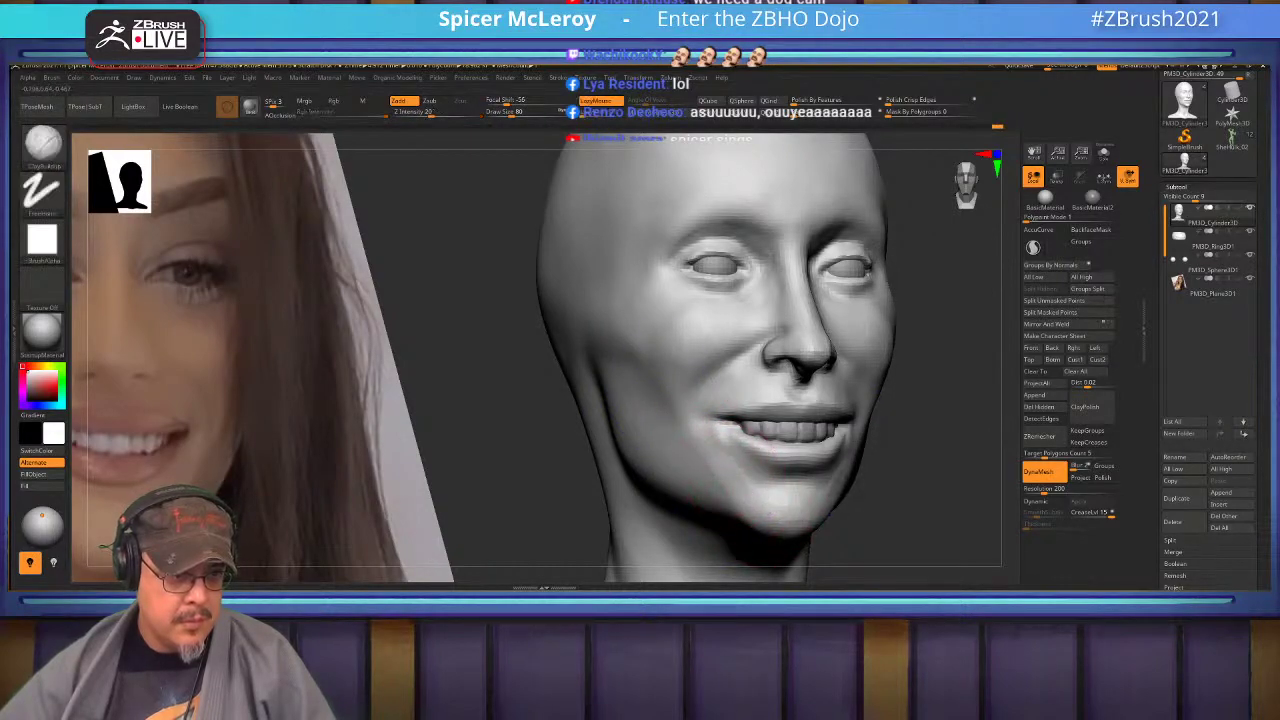
left_click_drag(652, 418, 720, 488, "shift")
Refine the sides of the nose above the nostrils with ClayBuildup at draw size 37, and smooth the area.
mouse_move(611, 281)
right_mouse_down("alt")
mouse_move(648, 373)
mouse_move(612, 264)
mouse_move(564, 254)
mouse_move(657, 315)
mouse_move(648, 338)
mouse_move(640, 262)
mouse_move(666, 258)
mouse_move(730, 380)
right_mouse_up("alt")
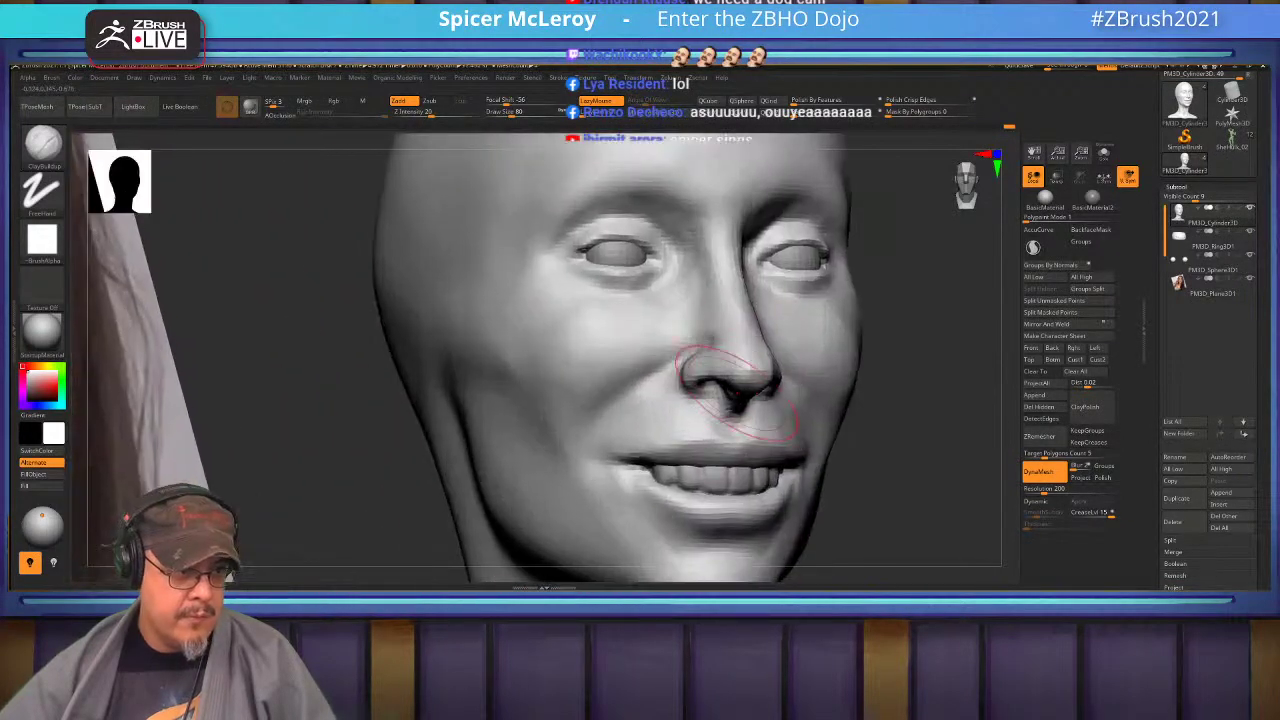
key("s")
left_click_drag(714, 345, 707, 344)
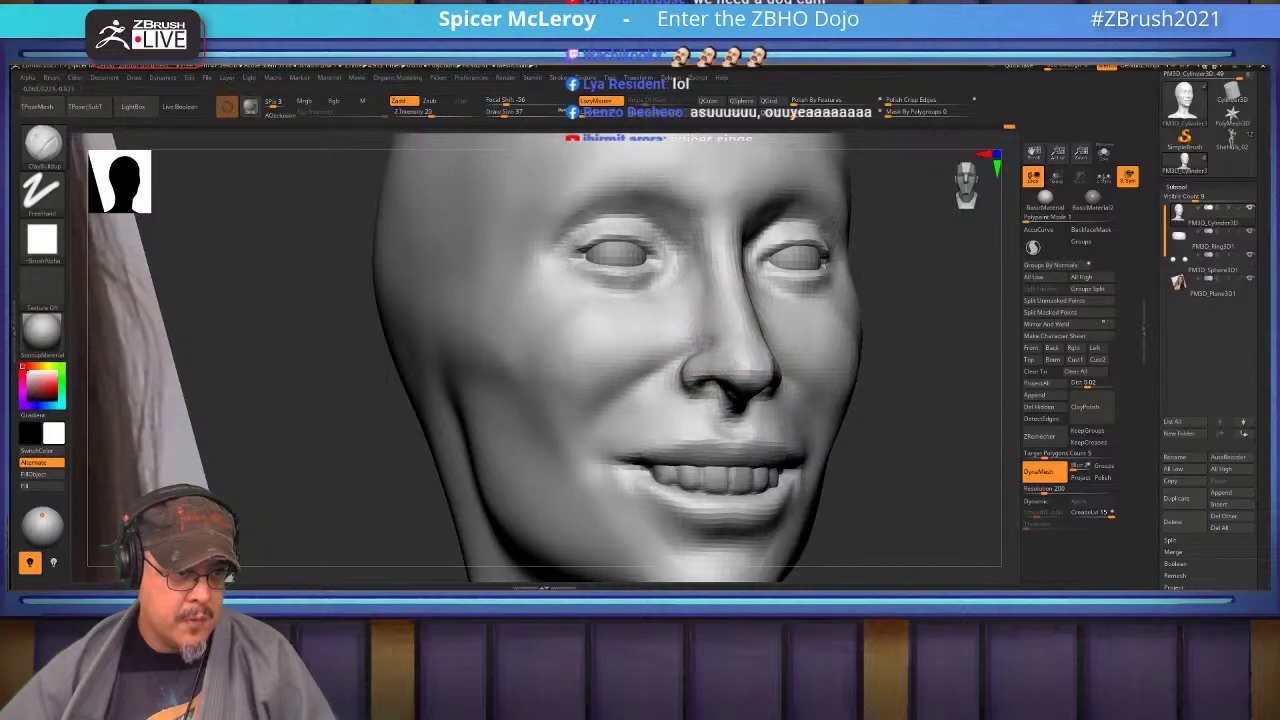
key("shift")
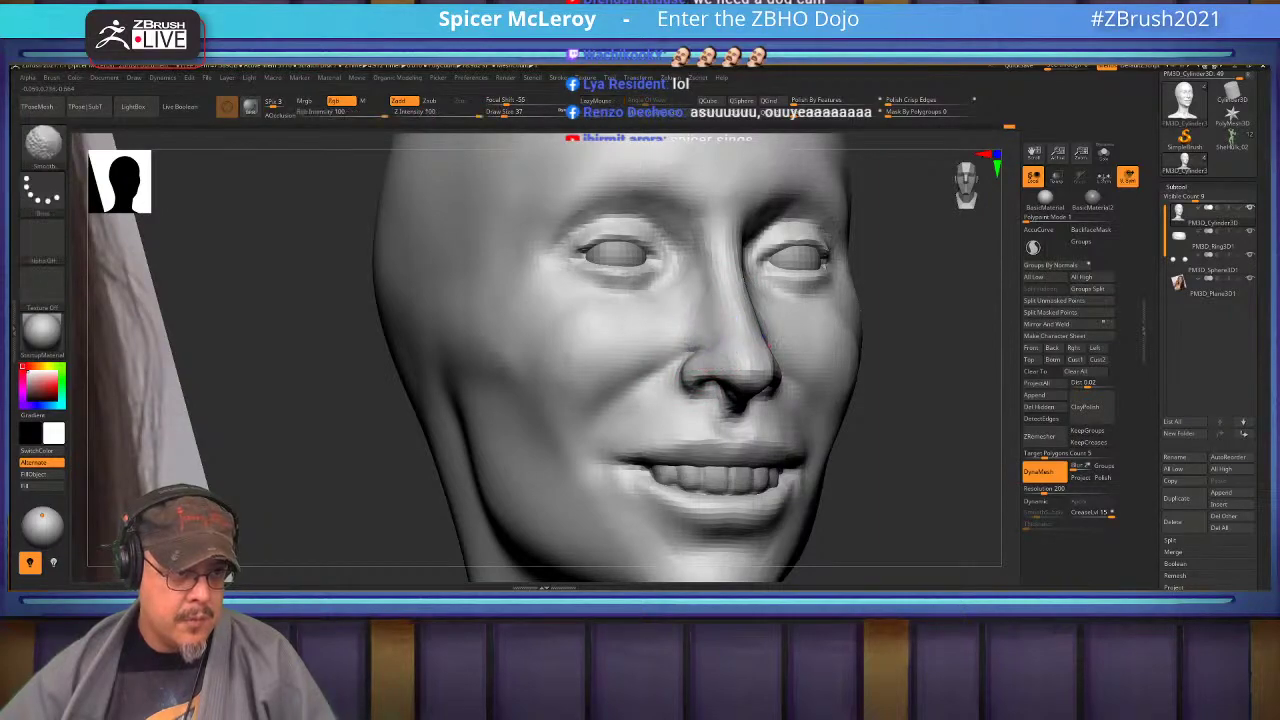
Carve the smile lines from the nostrils toward the mouth corners with the DamStandard brush, and soften them.
key("b")
key("d")
key("s")
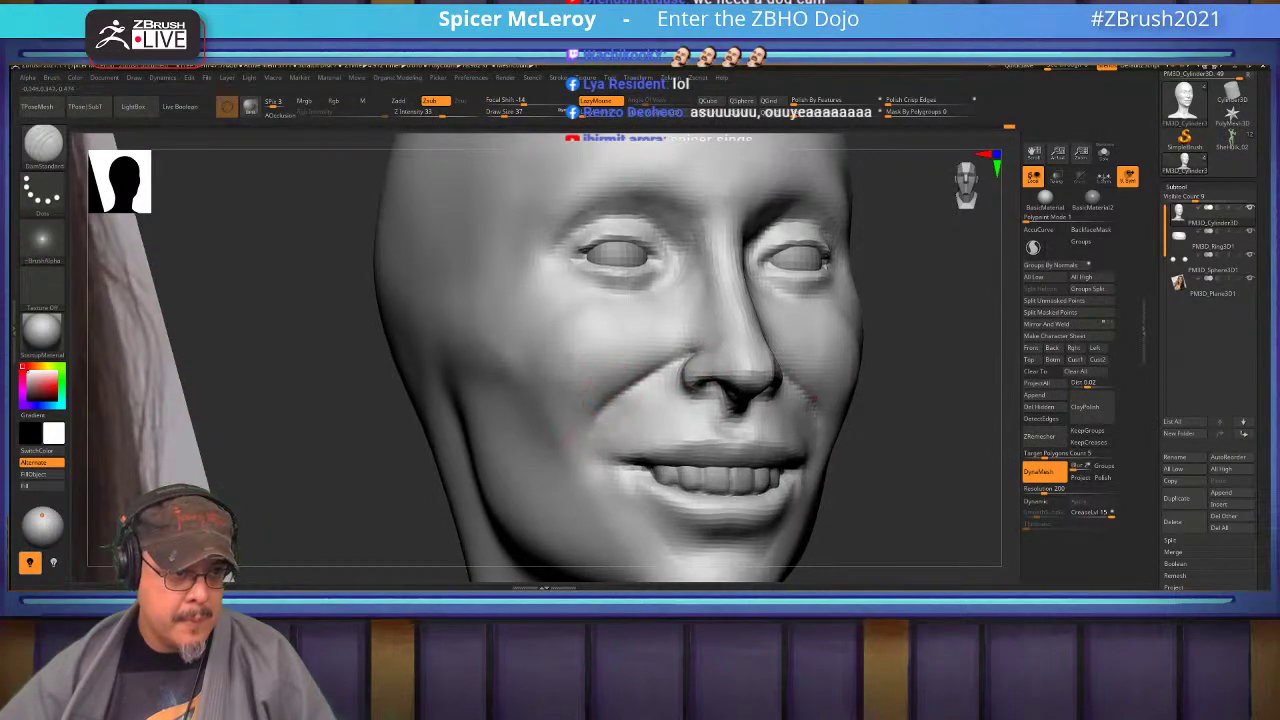
right_click_drag(700, 450, 628, 406, "ctrl")
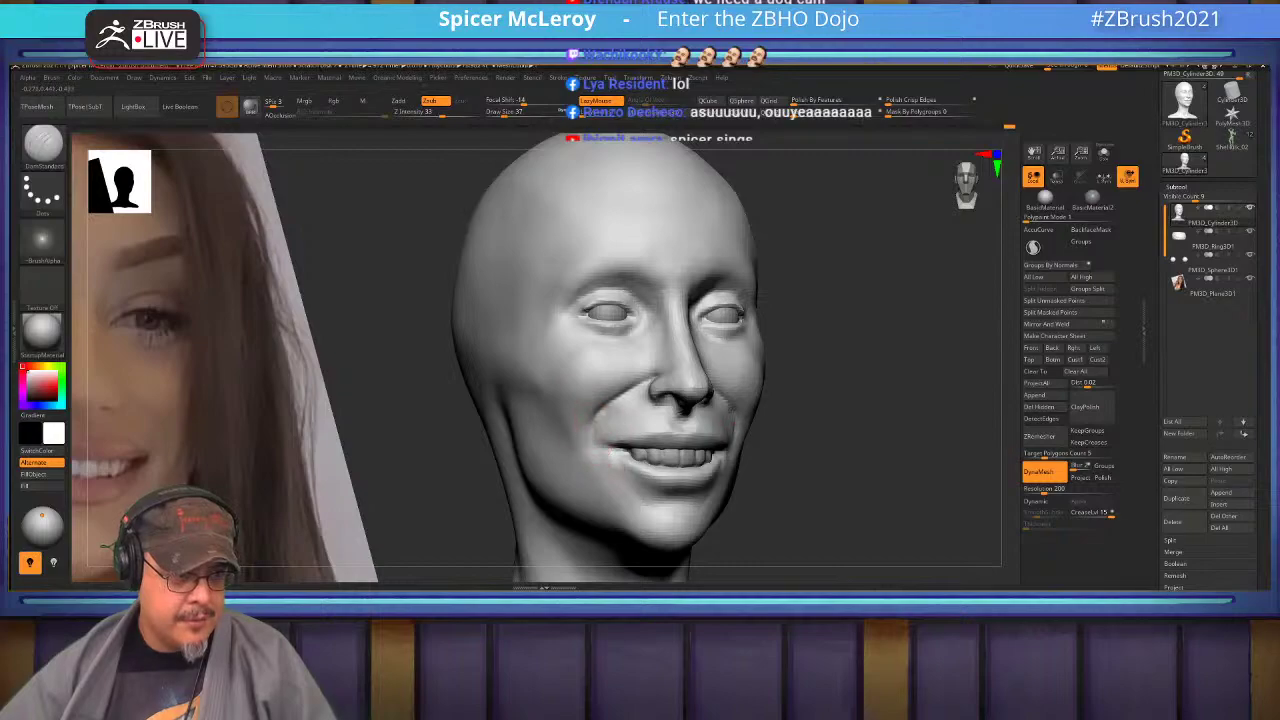
key("shift")
Smooth the hollow between the lower lip and the chin.
mouse_move(640, 420)
right_mouse_down()
mouse_move(652, 420)
mouse_move(652, 325)
mouse_move(690, 310)
mouse_move(678, 312)
mouse_move(678, 375)
mouse_move(745, 375)
mouse_move(730, 375)
mouse_move(730, 425)
mouse_move(850, 404)
mouse_move(800, 440)
mouse_move(728, 410)
mouse_move(760, 420)
mouse_move(748, 430)
right_mouse_up()
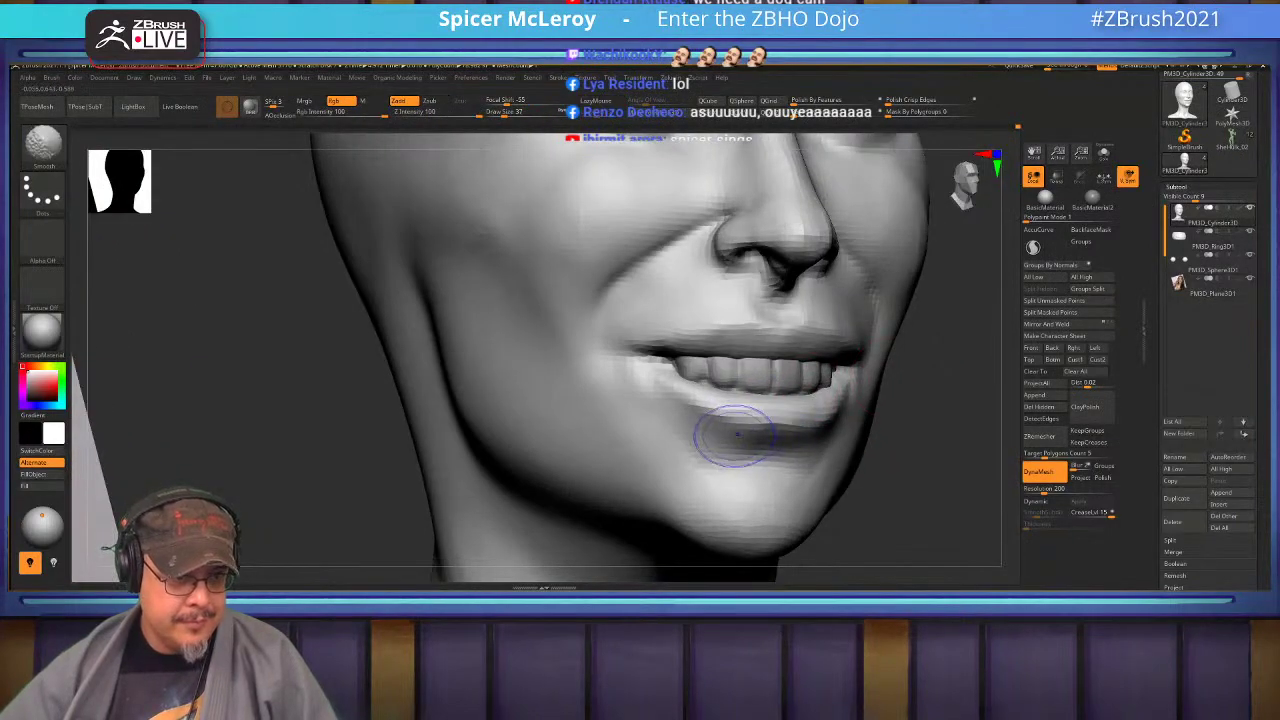
left_click_drag(737, 435, 800, 430, "shift")
mouse_move(800, 420)
right_mouse_down()
mouse_move(825, 420)
mouse_move(892, 323)
mouse_move(888, 258)
mouse_move(966, 318)
right_mouse_up()
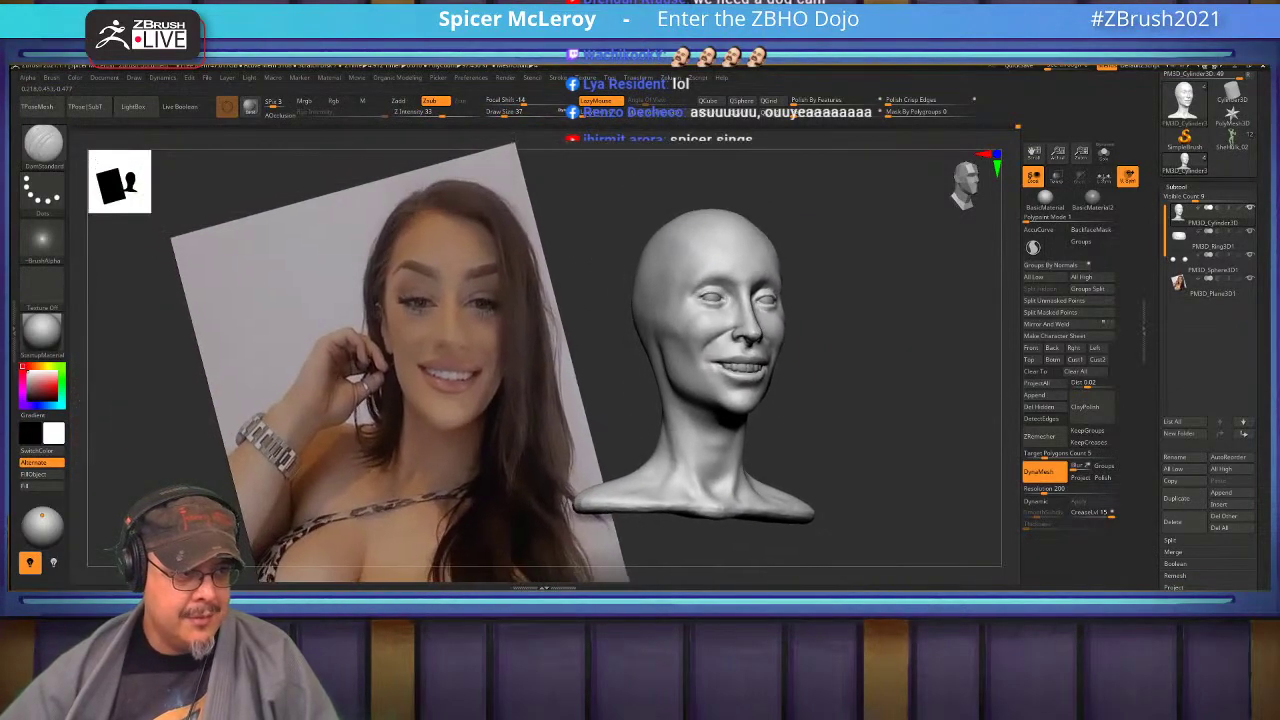
Build up the front of the chin with the ClayBuildup brush at draw size 44, and smooth it.
mouse_move(690, 300)
right_mouse_down("ctrl")
mouse_move(654, 434)
mouse_move(660, 275)
mouse_move(606, 272)
mouse_move(622, 408)
mouse_move(636, 340)
mouse_move(705, 372)
right_mouse_up("ctrl")
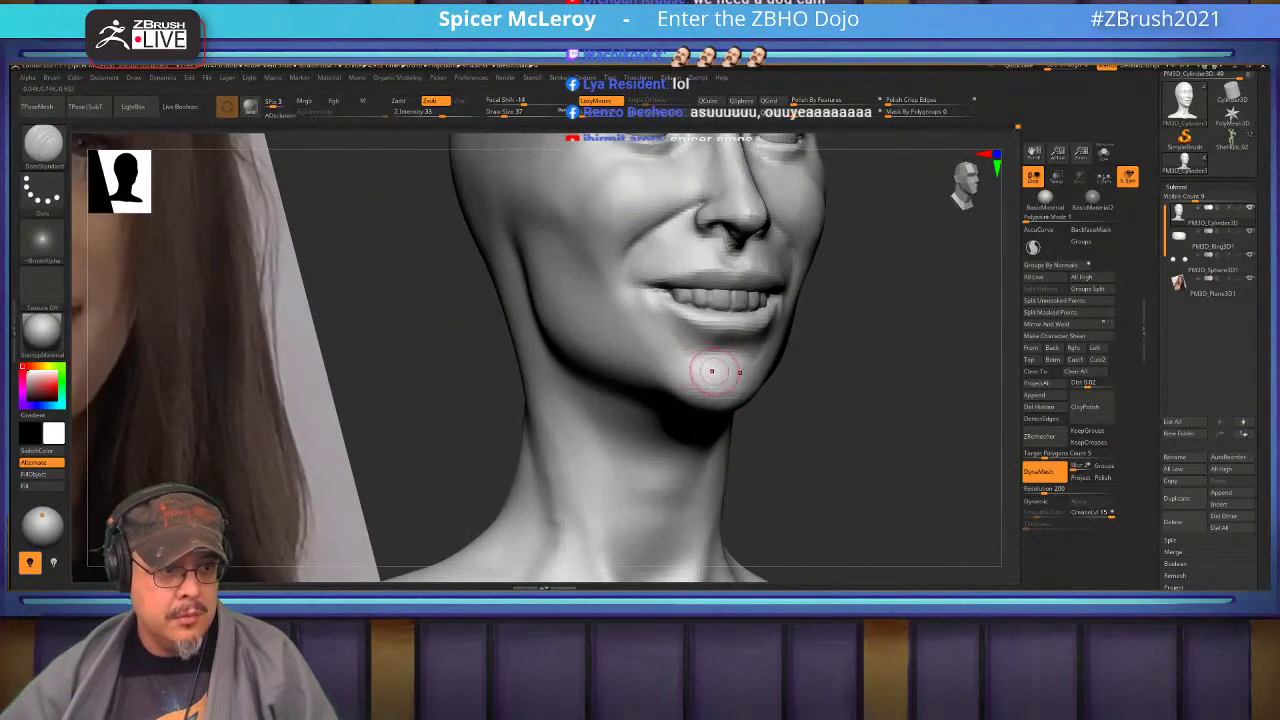
key("b")
key("c")
key("b")
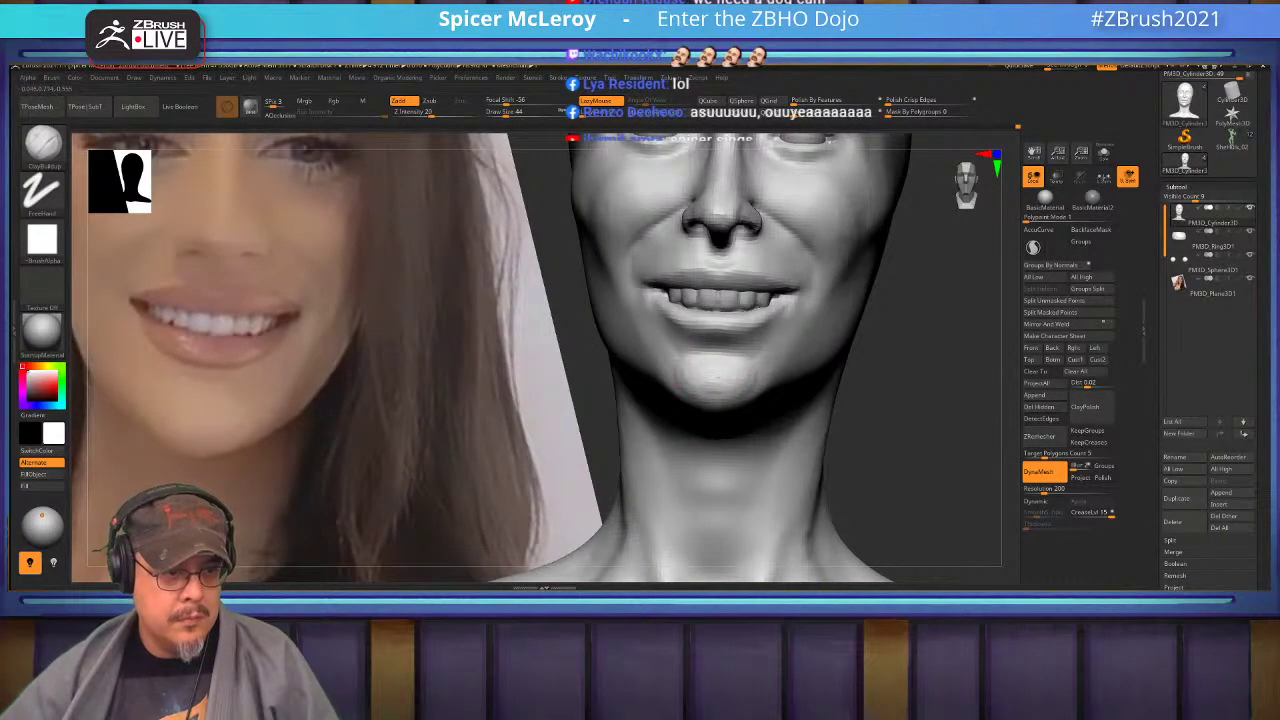
key("shift")
mouse_move(650, 384)
right_mouse_down("alt")
mouse_move(678, 446)
mouse_move(720, 464)
mouse_move(674, 354)
mouse_move(696, 338)
mouse_move(690, 300)
mouse_move(702, 366)
mouse_move(651, 391)
mouse_move(602, 372)
mouse_move(622, 386)
mouse_move(632, 345)
mouse_move(656, 355)
mouse_move(655, 392)
right_mouse_up("alt")
right_click_drag(600, 365, 640, 352)
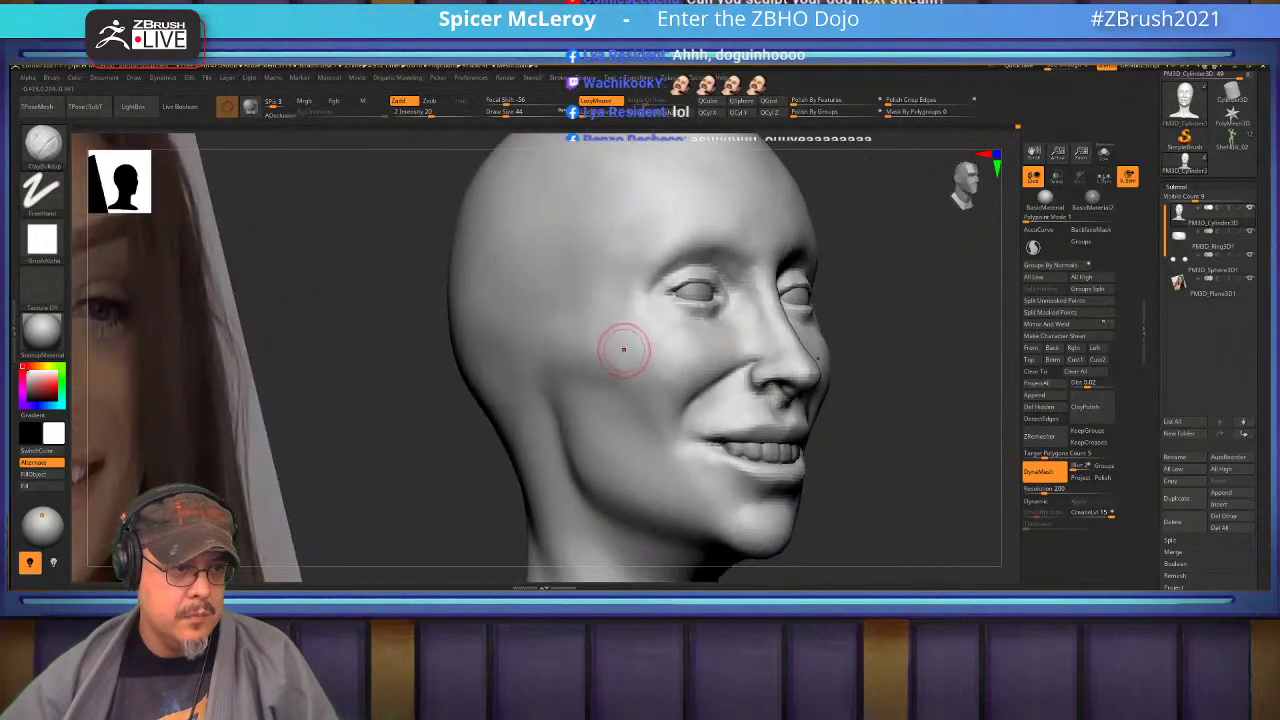
Raise the draw size to 94 and carve along the cheekbone in profile with the DamStandard brush.
key("s")
mouse_move(626, 349)
left_mouse_down()
mouse_move(614, 362)
mouse_move(645, 360)
left_mouse_up()
key("s")
mouse_move(645, 360)
right_mouse_down()
mouse_move(704, 346)
mouse_move(695, 352)
right_mouse_up()
key("b")
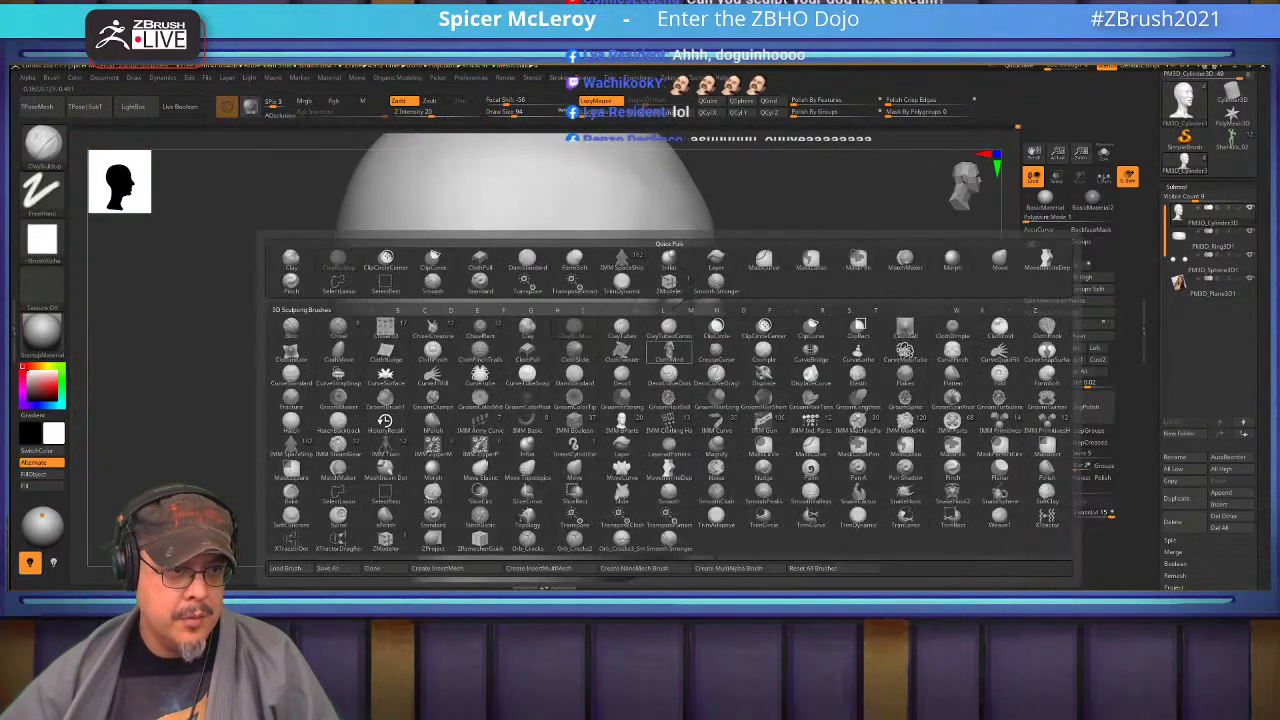
key("d")
key("s")
mouse_move(528, 347)
left_mouse_down()
mouse_move(598, 347)
mouse_move(540, 387)
mouse_move(591, 366)
mouse_move(612, 374)
left_mouse_up()
Build up the cheekbone in profile with the ClayBuildup brush at draw size 94.
key("b")
key("c")
key("b")
mouse_move(538, 392)
left_mouse_down()
mouse_move(636, 396)
mouse_move(566, 378)
left_mouse_up()
right_click_drag(703, 319, 690, 238)
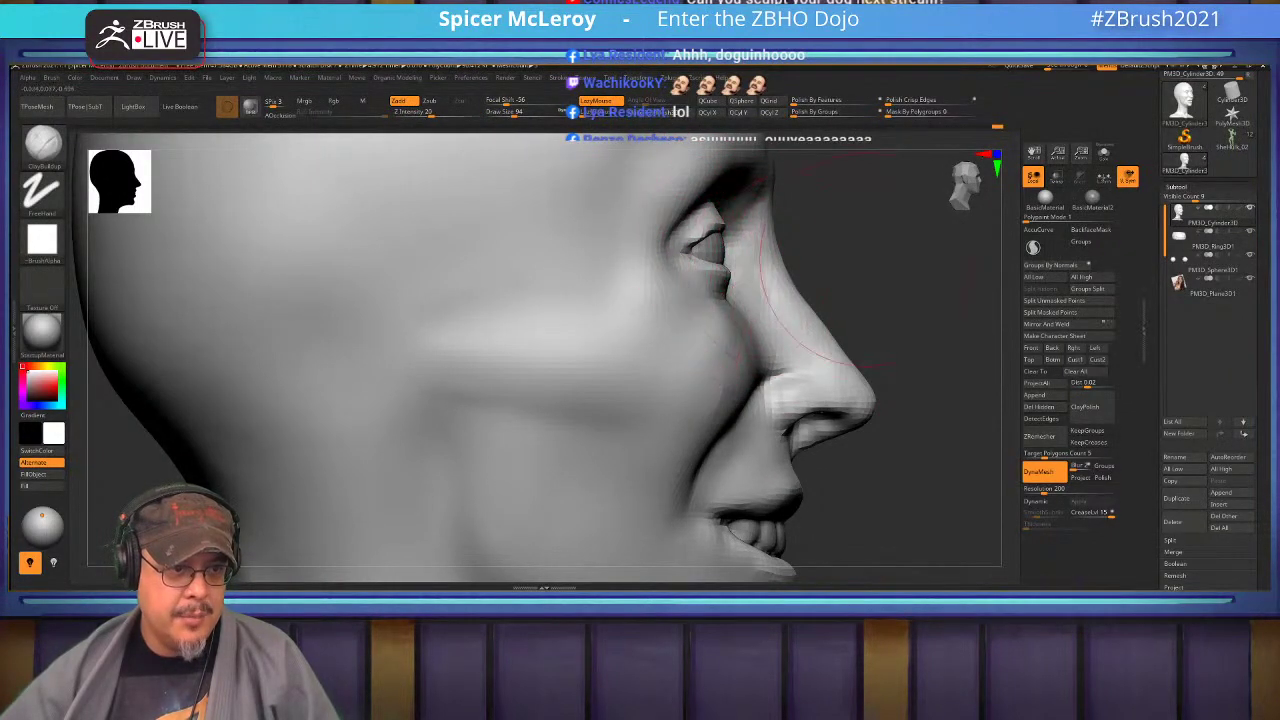
mouse_move(746, 276)
right_mouse_down()
mouse_move(712, 240)
mouse_move(705, 296)
mouse_move(686, 290)
right_mouse_up()
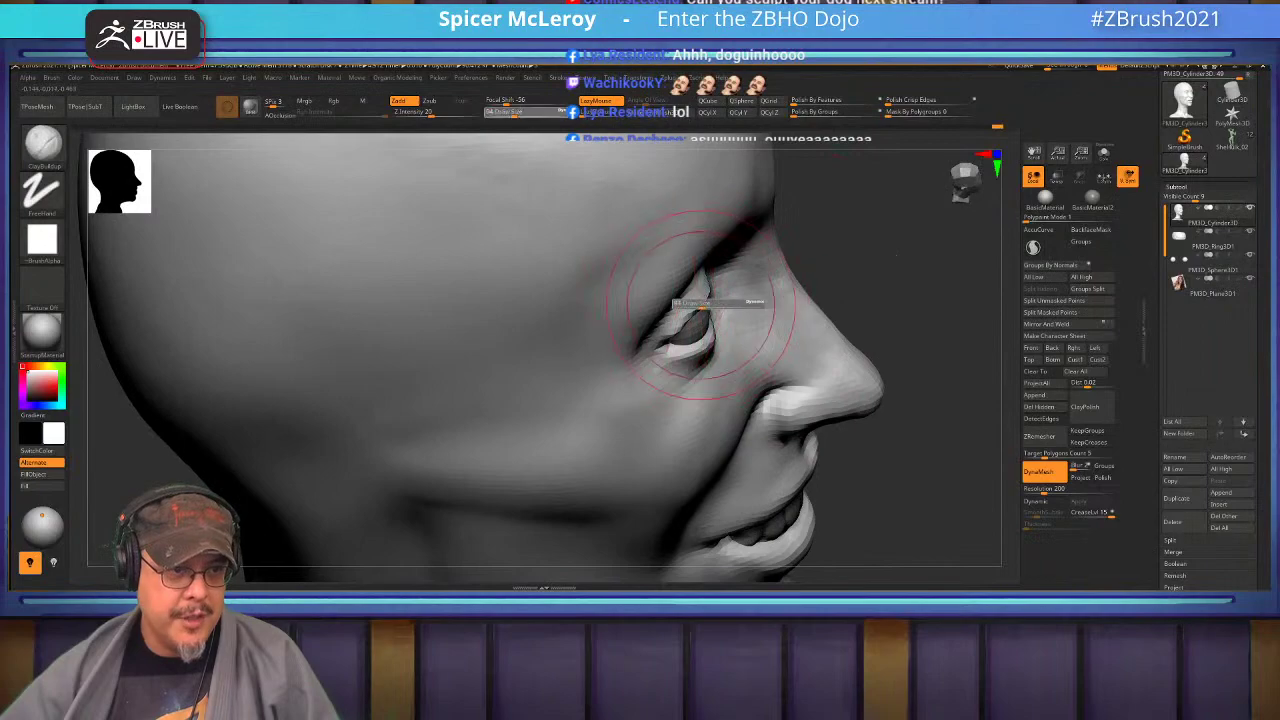
Reshape the outer corner of the eyelids with the Move brush, reducing the draw size to 20.
key("b")
key("v")
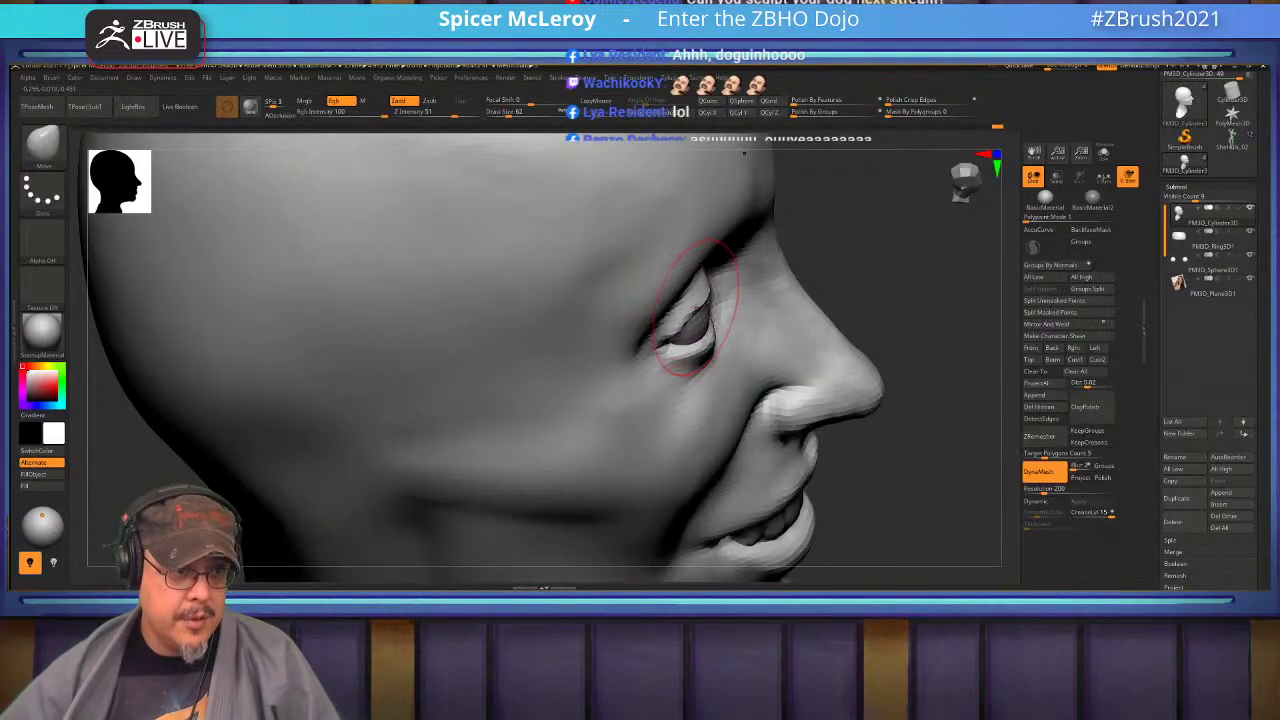
key("s")
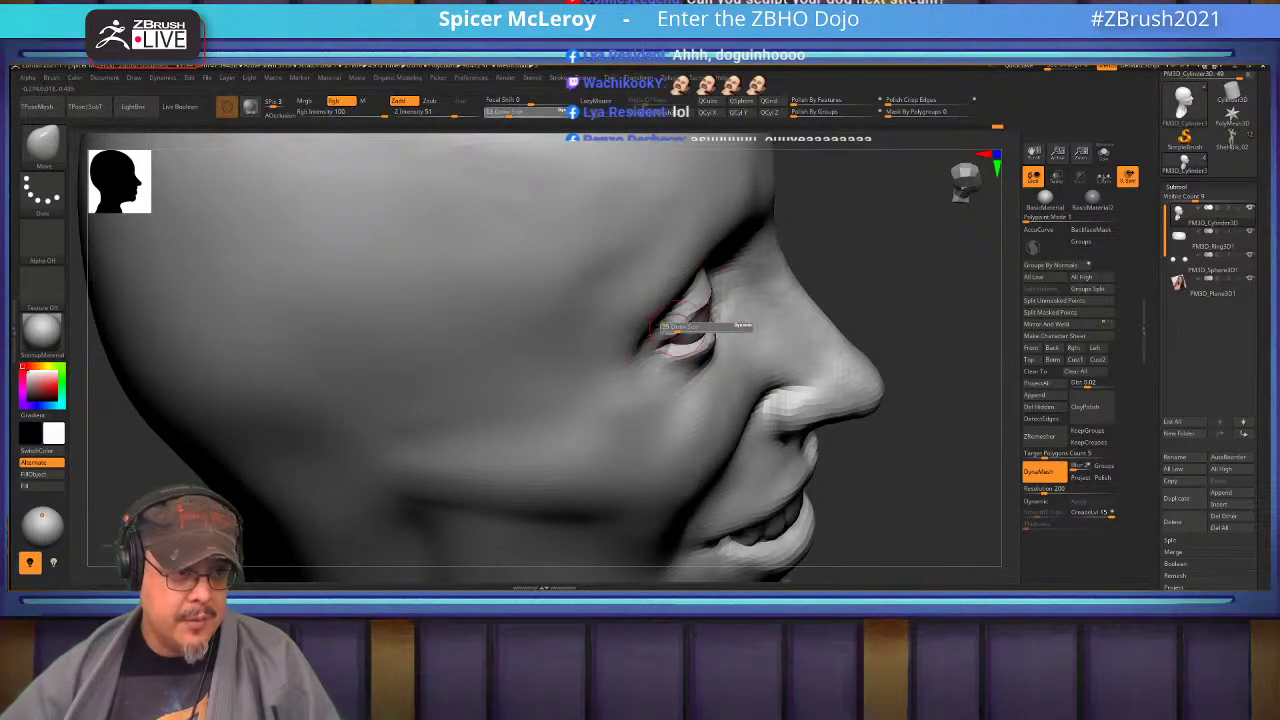
left_click_drag(677, 328, 668, 321)
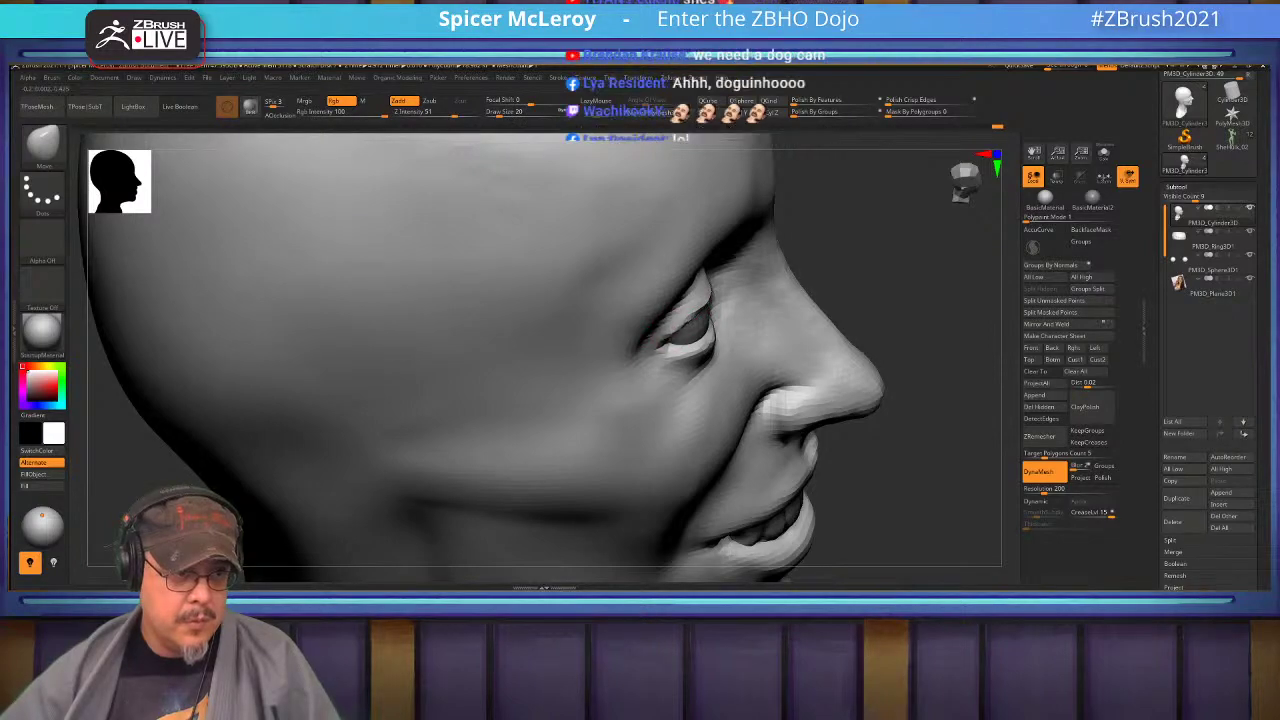
right_click_drag(702, 322, 713, 328)
Adjust the eye area in profile and from below with the Move brush at draw sizes 94 and 68.
key("s")
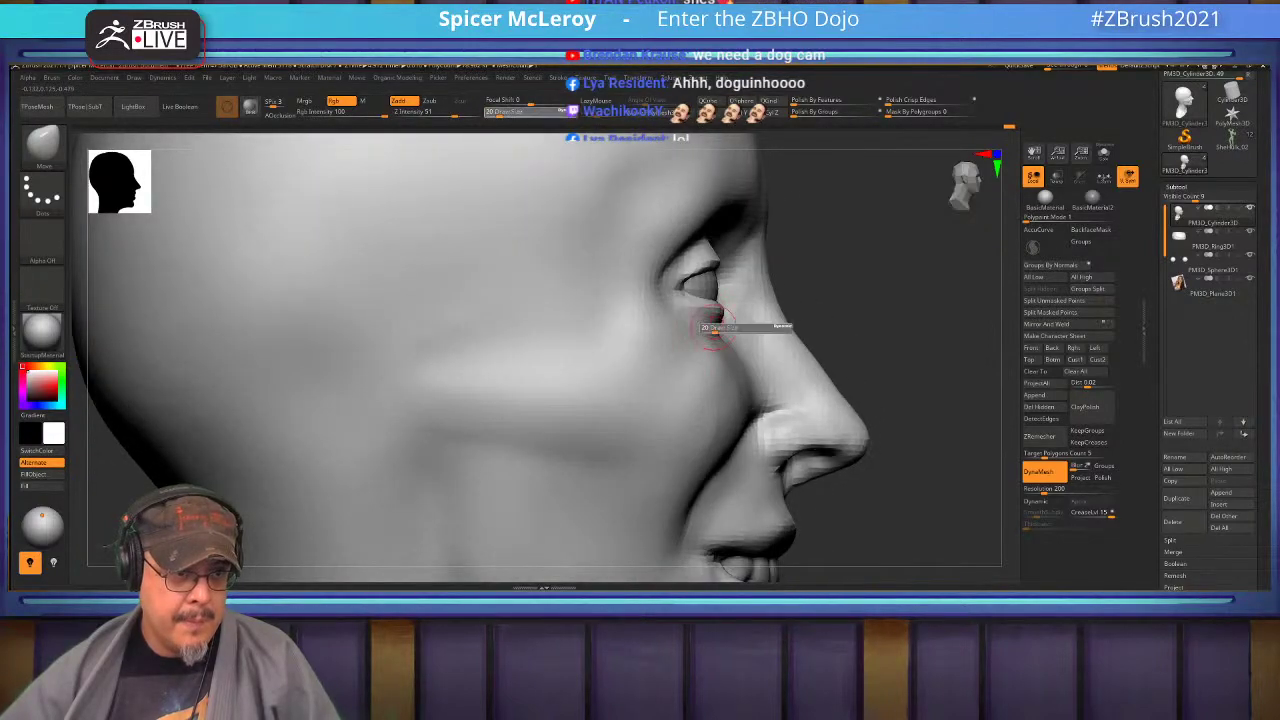
left_click_drag(718, 328, 726, 328)
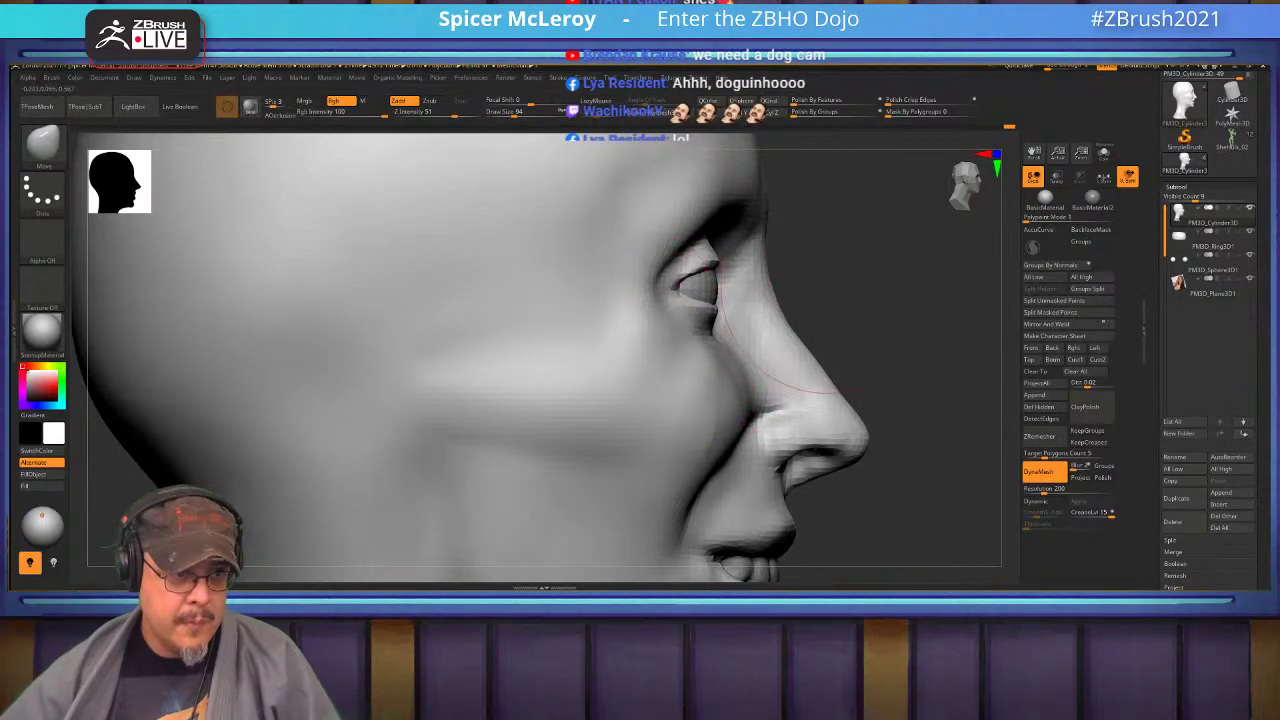
mouse_move(824, 290)
right_mouse_down()
mouse_move(766, 294)
mouse_move(786, 278)
right_mouse_up()
key("s")
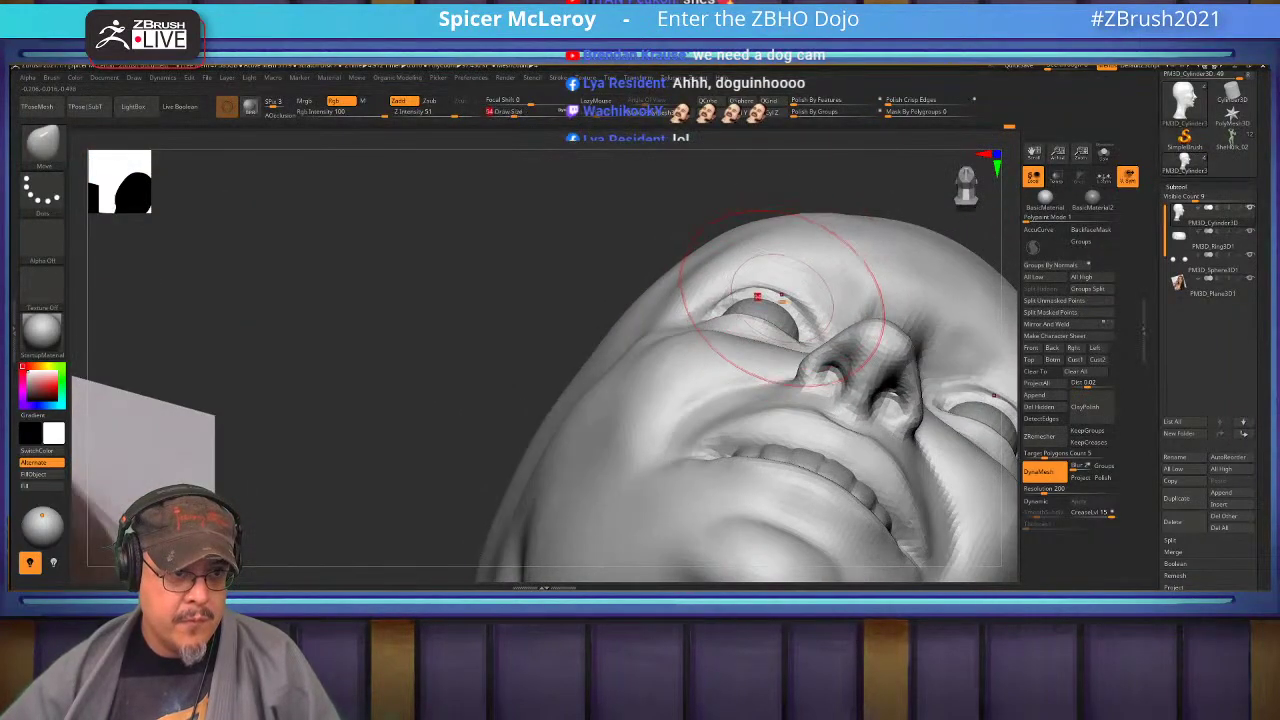
left_click_drag(782, 298, 780, 299)
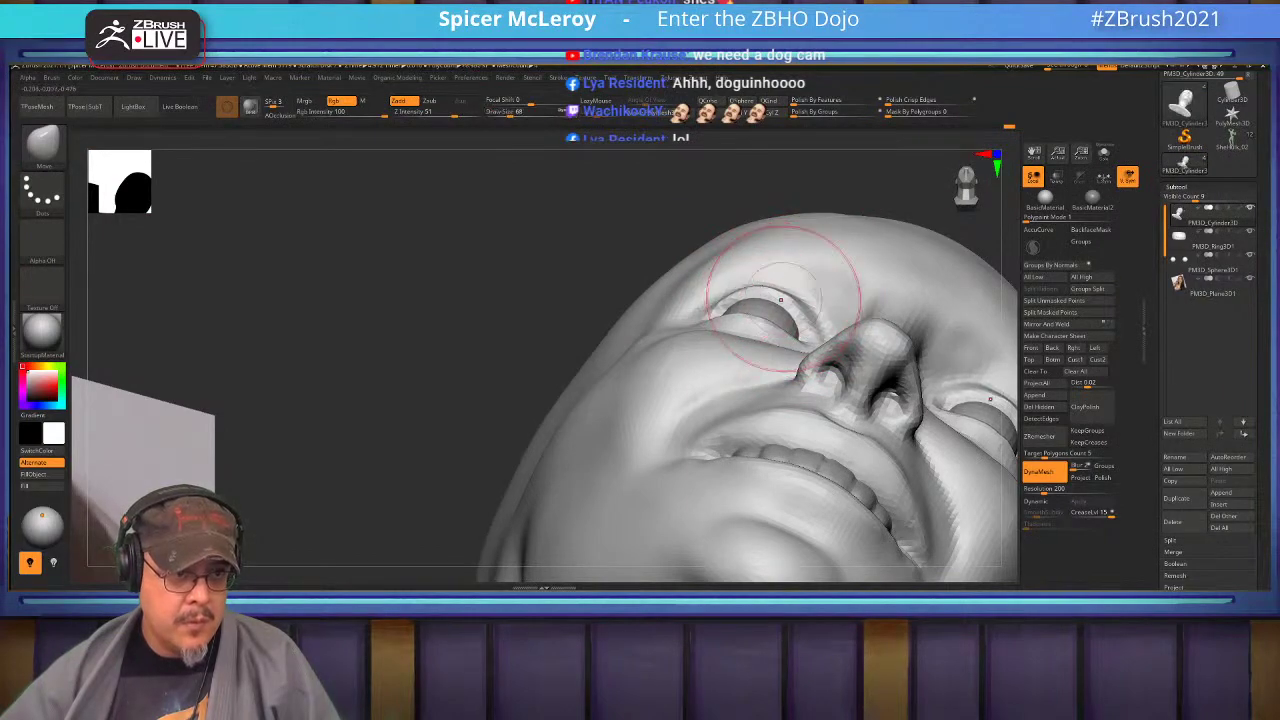
Fill out the forehead and temples from the front with ClayBuildup at draw size 136, and smooth them.
mouse_move(790, 288)
right_mouse_down()
mouse_move(780, 350)
mouse_move(877, 401)
mouse_move(870, 350)
mouse_move(940, 385)
mouse_move(940, 435)
right_mouse_up()
key("f")
key("b")
key("c")
key("b")
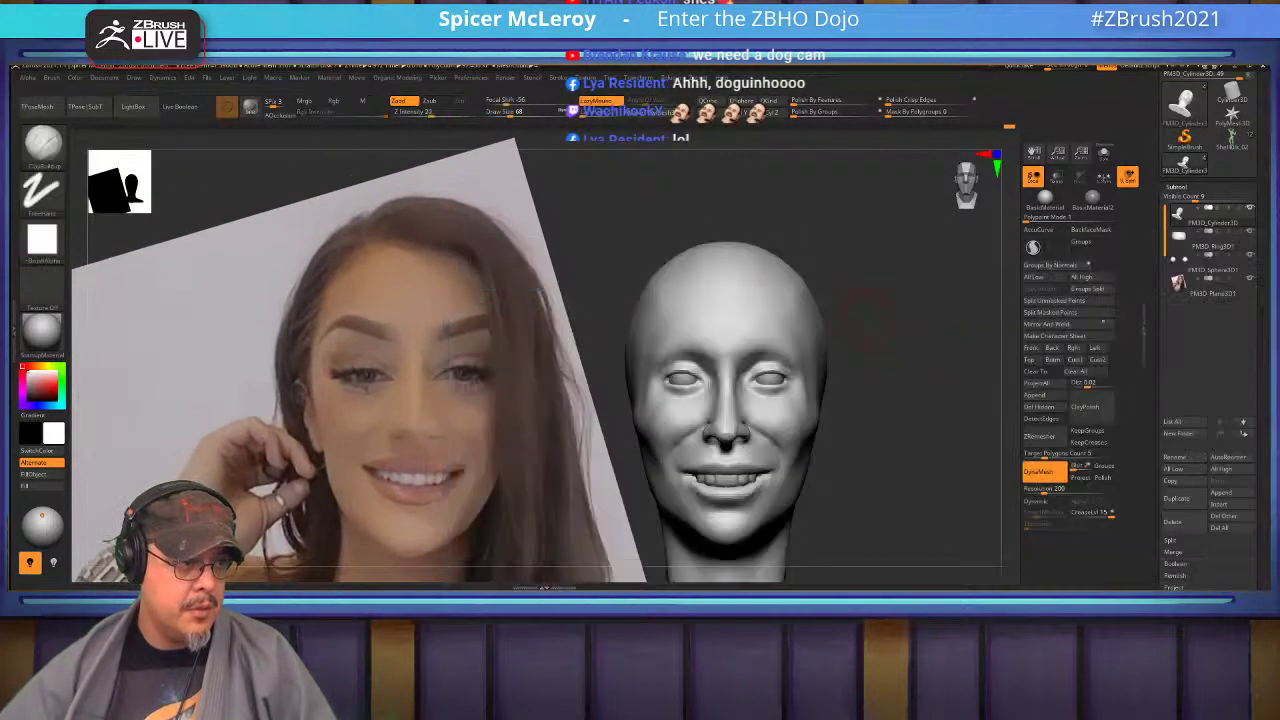
right_click_drag(625, 236, 670, 294, "alt")
key("s")
left_click_drag(670, 293, 692, 288)
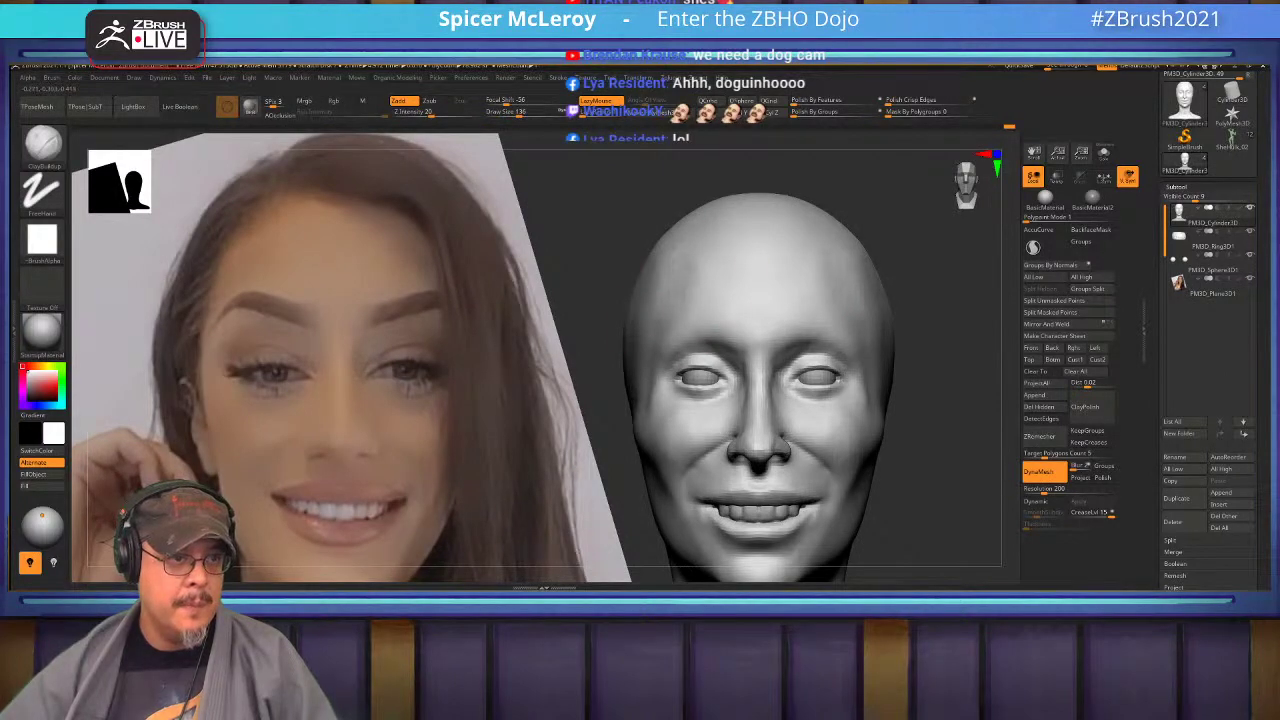
key("shift")
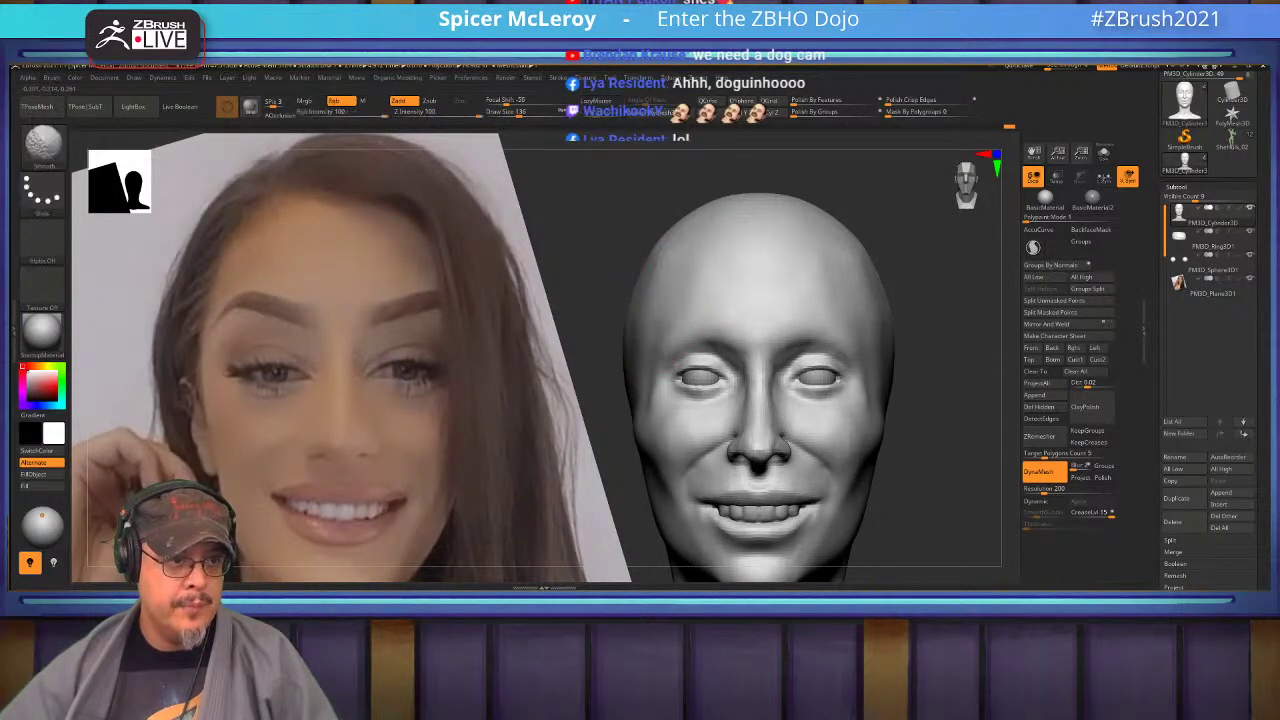
Build up the cheeks beside the mouth corners with ClayBuildup at draw size 65, and smooth them.
mouse_move(674, 358)
right_mouse_down("ctrl")
mouse_move(690, 290)
mouse_move(722, 341)
mouse_move(664, 312)
mouse_move(760, 345)
mouse_move(728, 313)
mouse_move(738, 336)
right_mouse_up("ctrl")
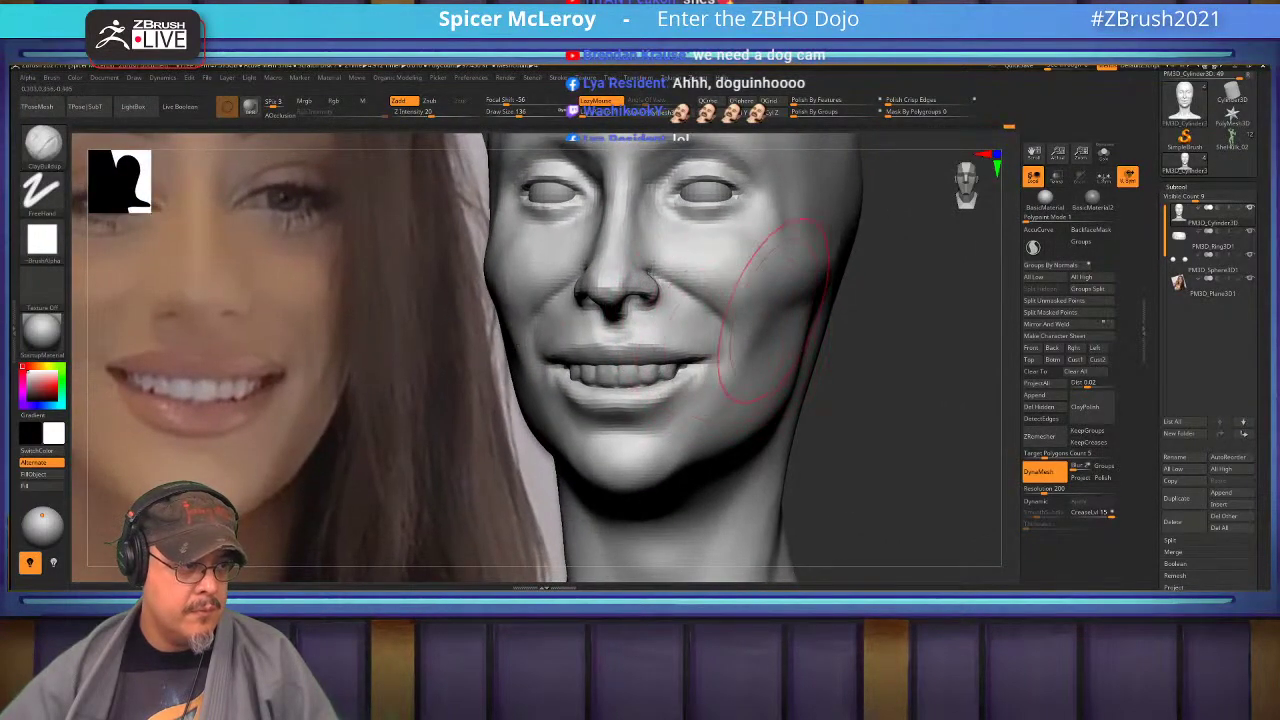
left_click_drag(726, 362, 714, 362)
right_click_drag(696, 305, 708, 331, "alt")
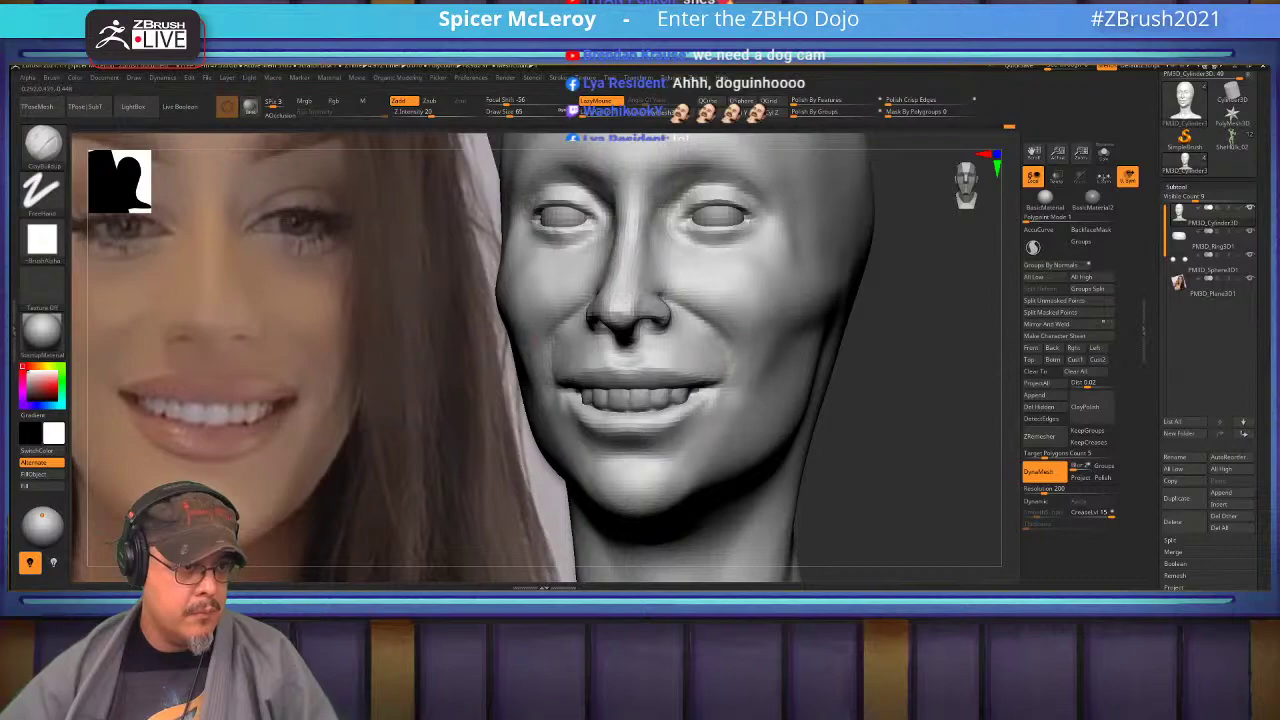
left_click_drag(722, 374, 724, 388, "shift")
mouse_move(745, 345)
right_mouse_down()
mouse_move(642, 334)
mouse_move(699, 328)
right_mouse_up()
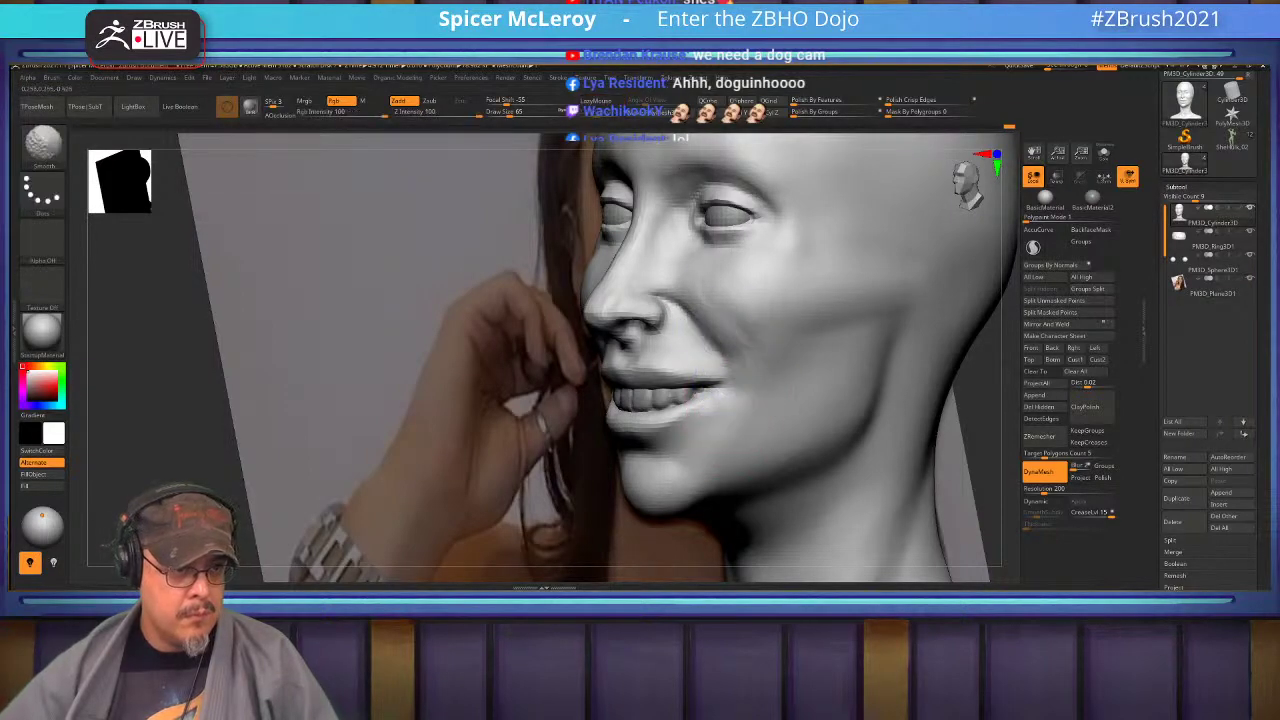
Carve the crease at the mouth corner with the DamStandard brush at draw size 65, and soften it.
key("b")
key("d")
key("s")
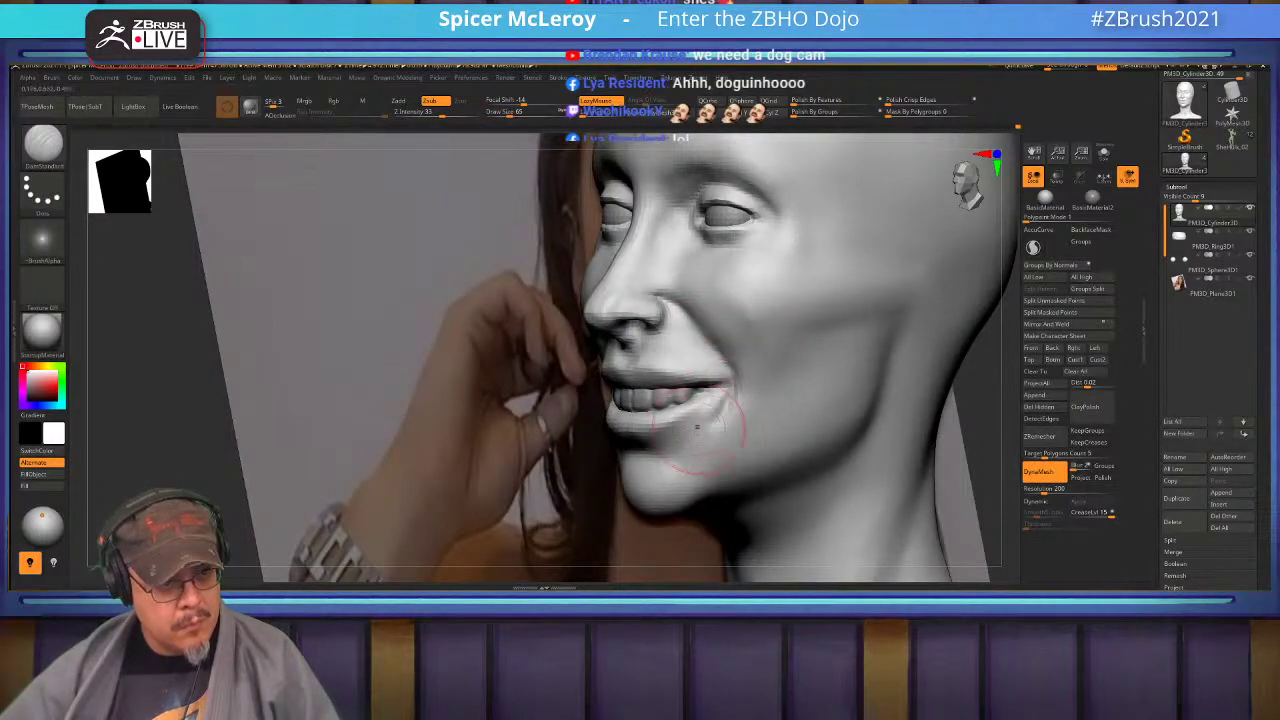
key("shift")
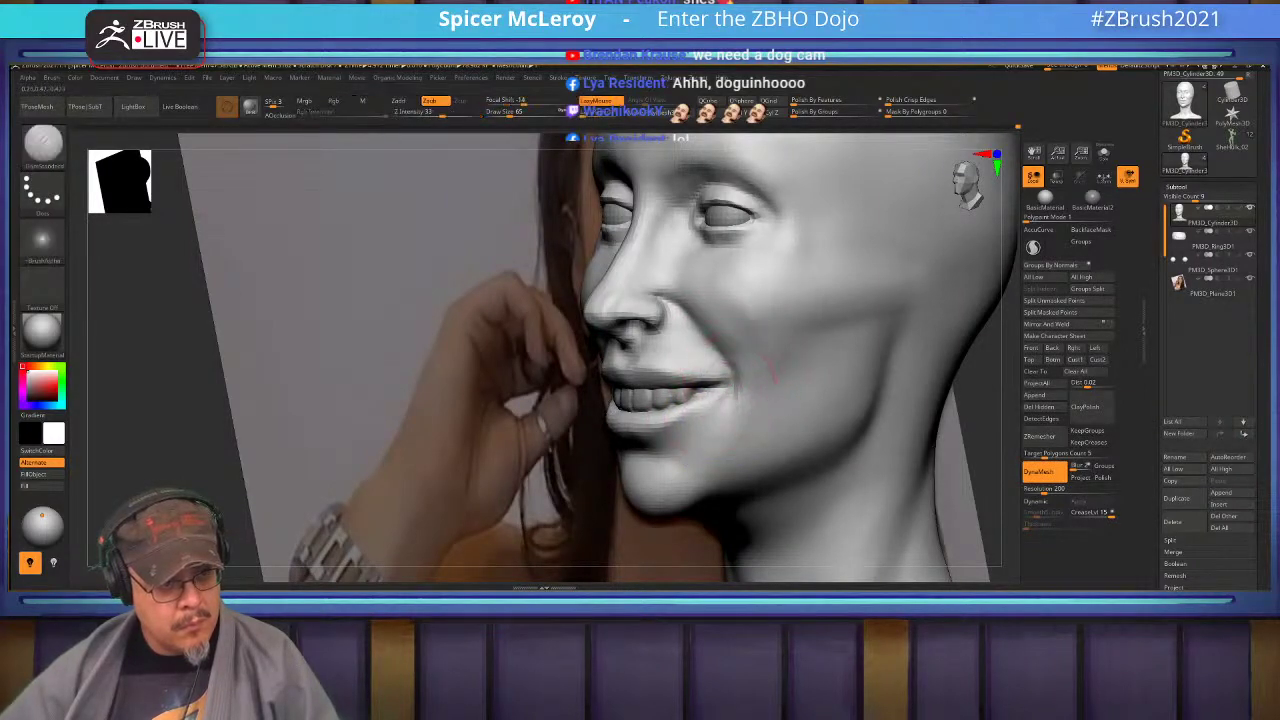
Fill out the lower cheek between the mouth corner and jaw with ClayBuildup at draw size 94, and smooth it.
mouse_move(732, 405)
right_mouse_down()
mouse_move(850, 400)
mouse_move(800, 330)
right_mouse_up()
key("shift")
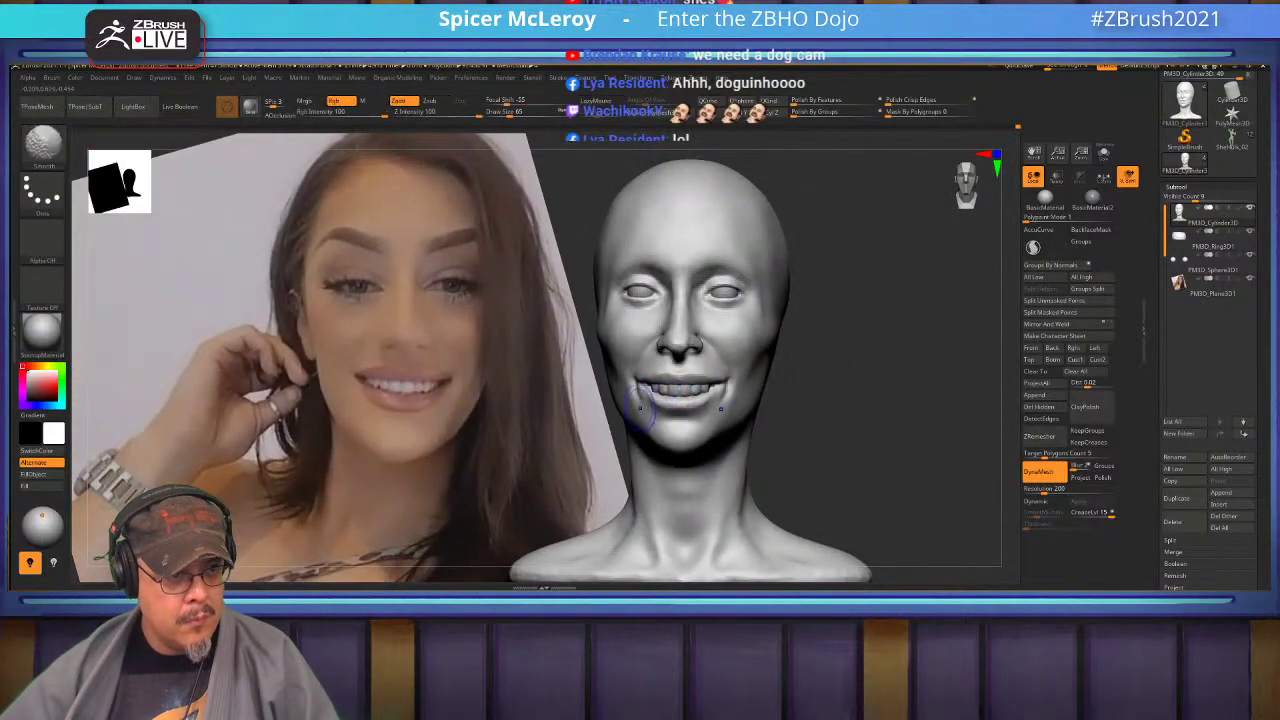
mouse_move(630, 368)
right_mouse_down()
mouse_move(672, 362)
mouse_move(664, 342)
mouse_move(600, 394)
mouse_move(706, 325)
mouse_move(737, 342)
mouse_move(775, 336)
mouse_move(712, 370)
right_mouse_up()
key("b")
key("c")
key("b")
key("s")
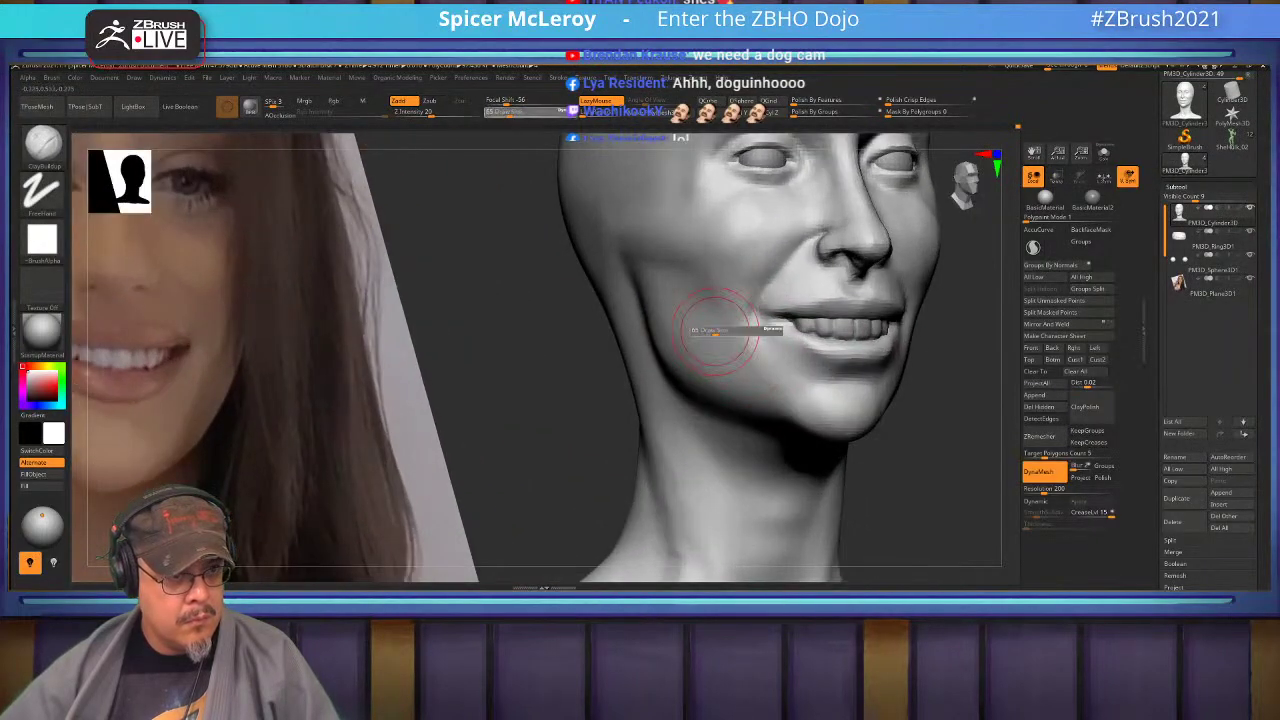
left_click_drag(715, 332, 722, 332)
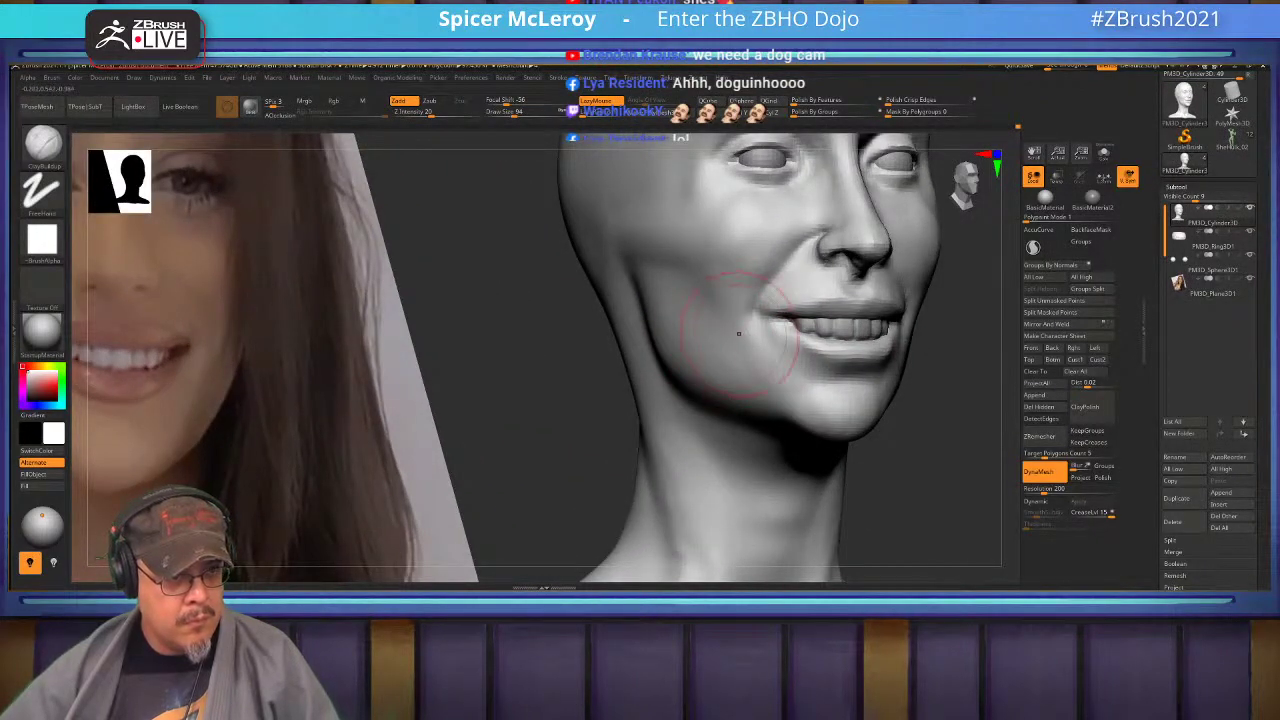
key("shift")
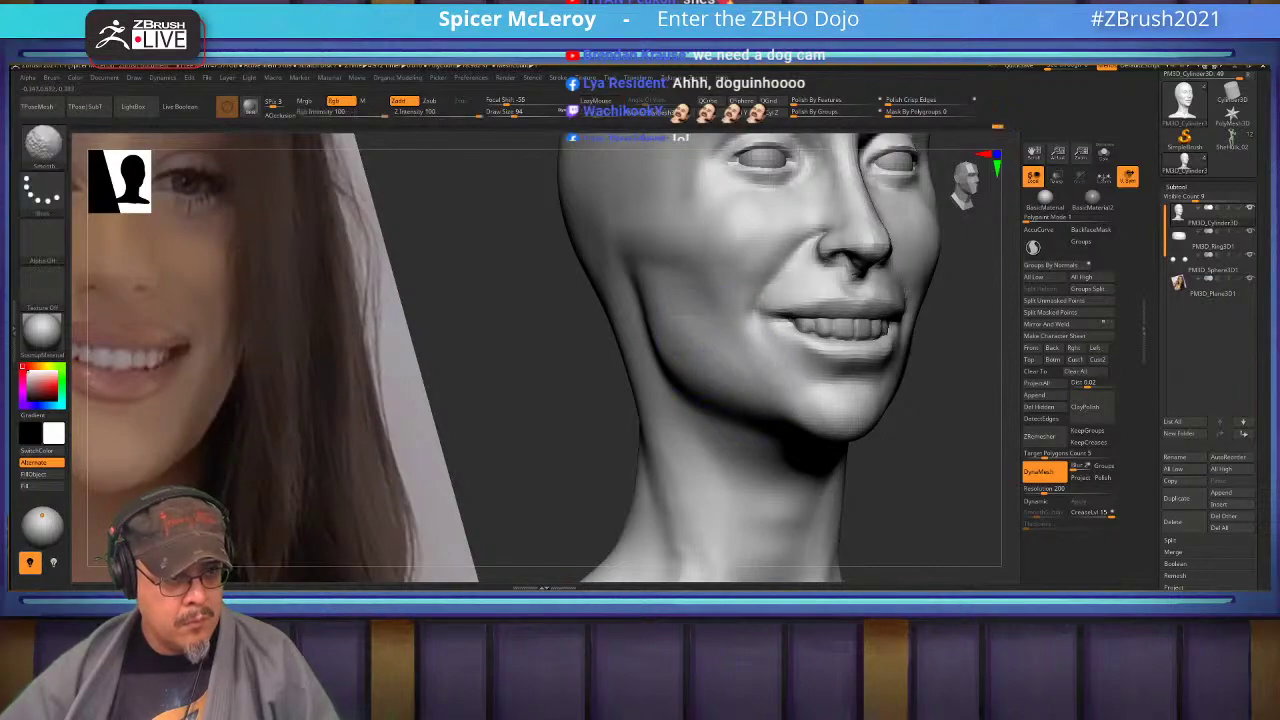
mouse_move(885, 395)
right_mouse_down("ctrl")
mouse_move(880, 310)
mouse_move(863, 337)
mouse_move(866, 305)
mouse_move(950, 310)
mouse_move(903, 343)
mouse_move(905, 273)
right_mouse_up("ctrl")
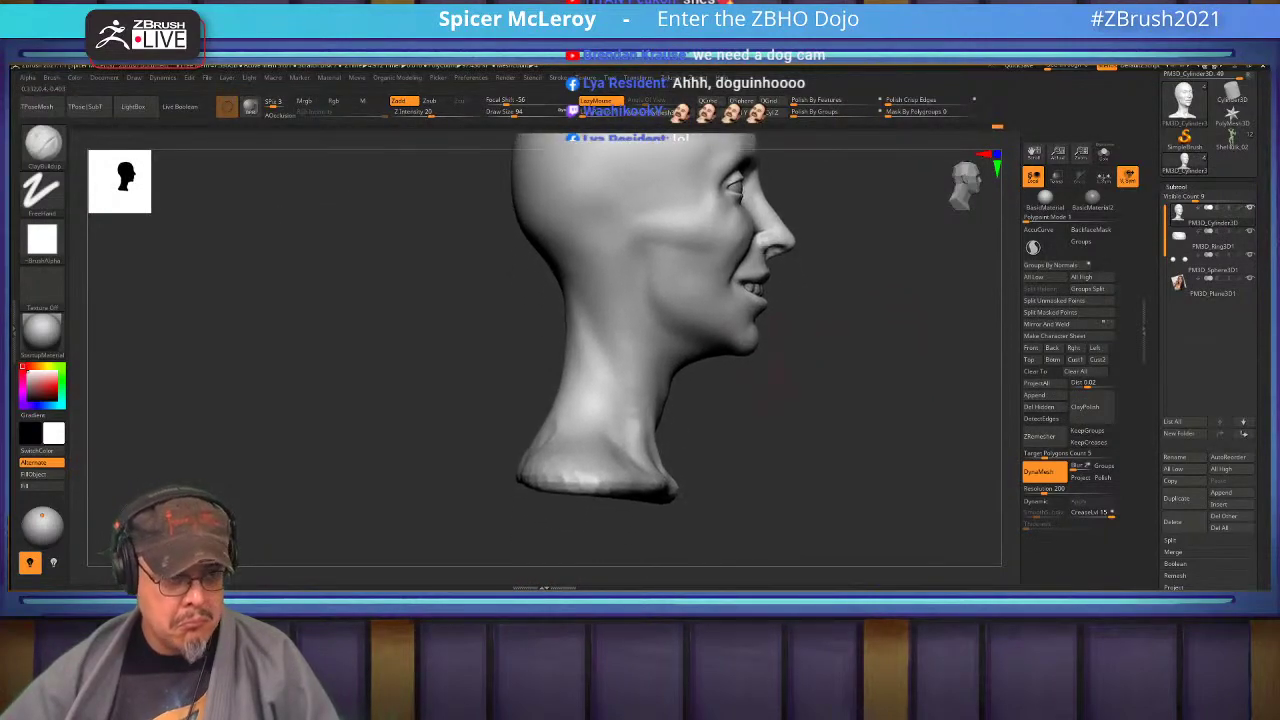
key("b")
left_click(710, 378)
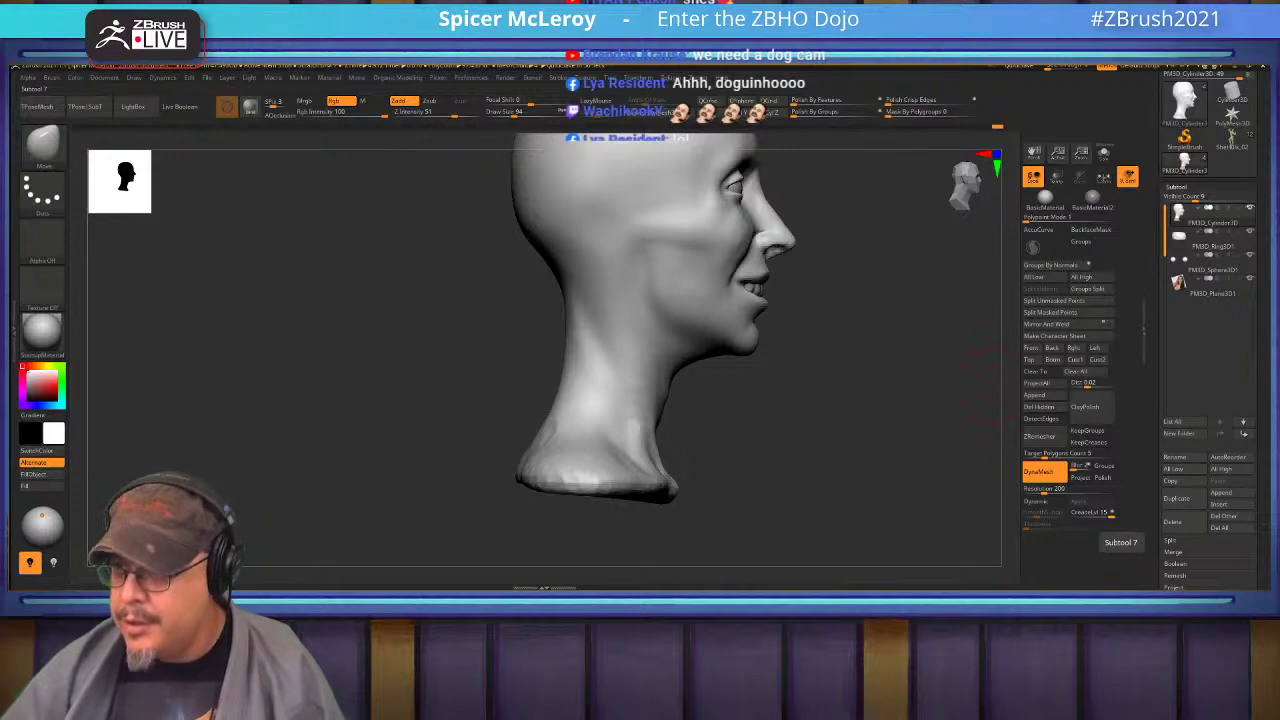
key("alt+Tab")
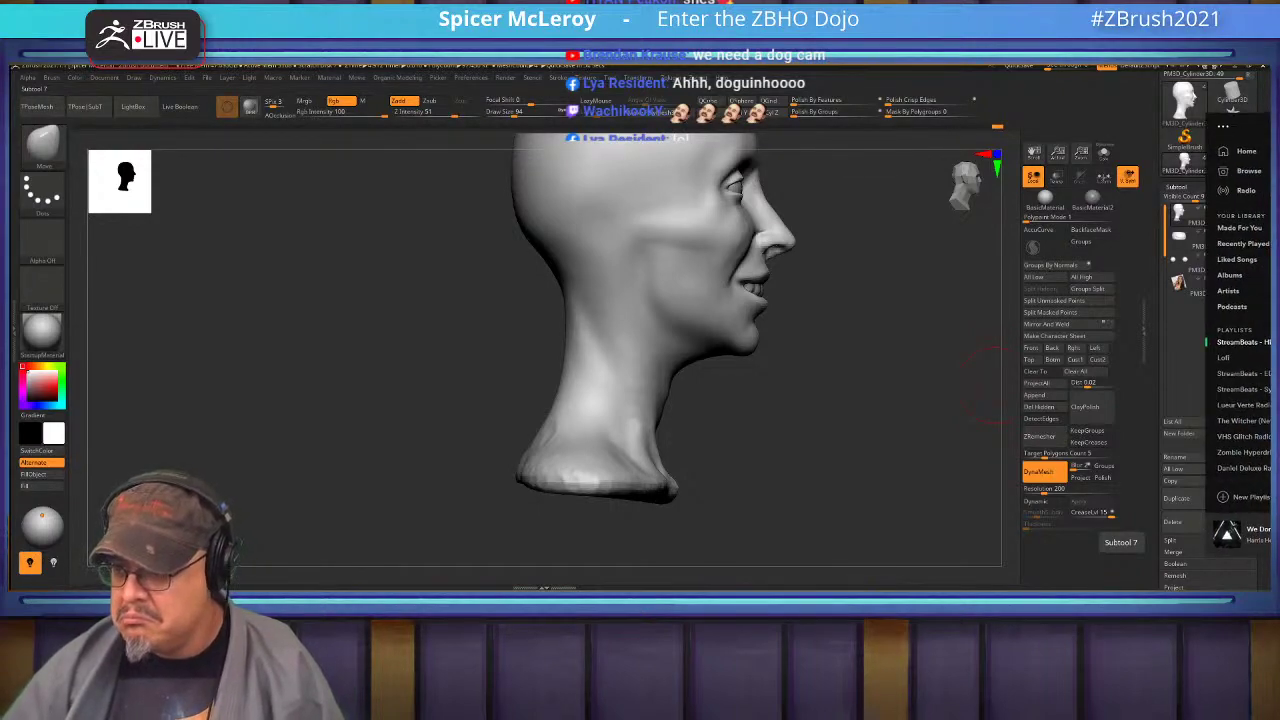
key("alt+Tab")
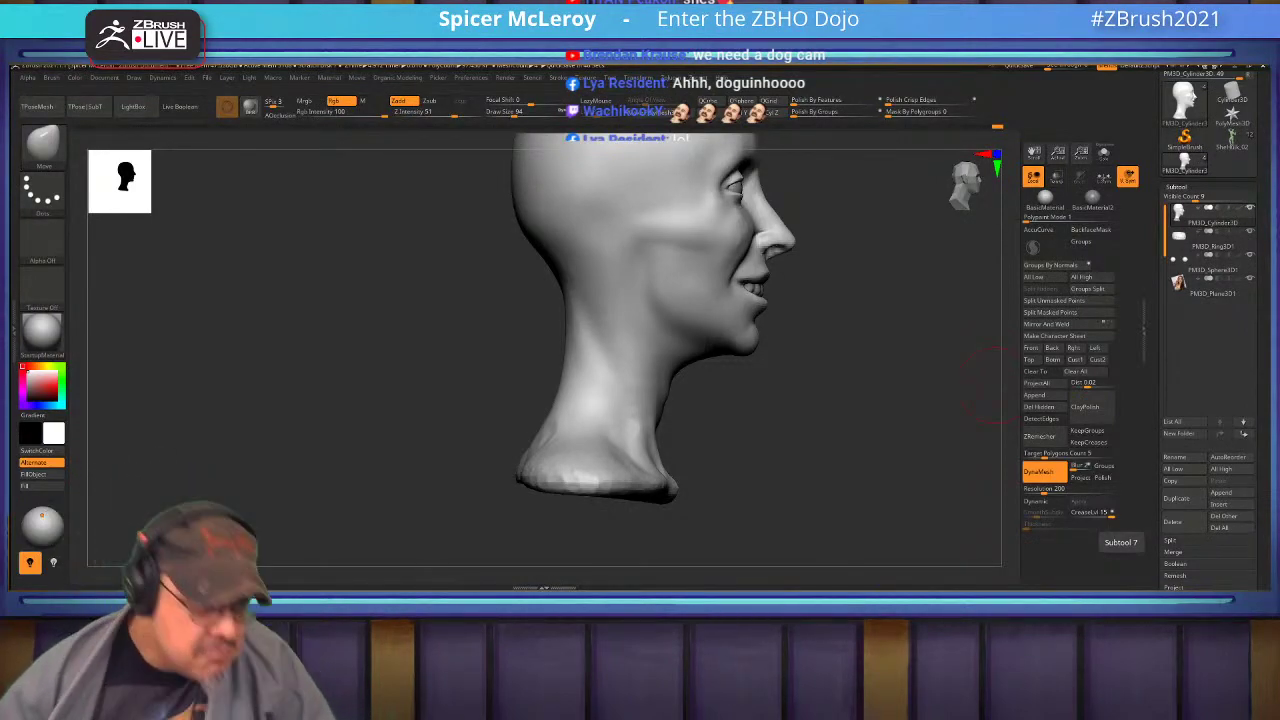
Soften the side of the neck with the FormSoft brush at draw size 94, and smooth it.
key("f")
key("s")
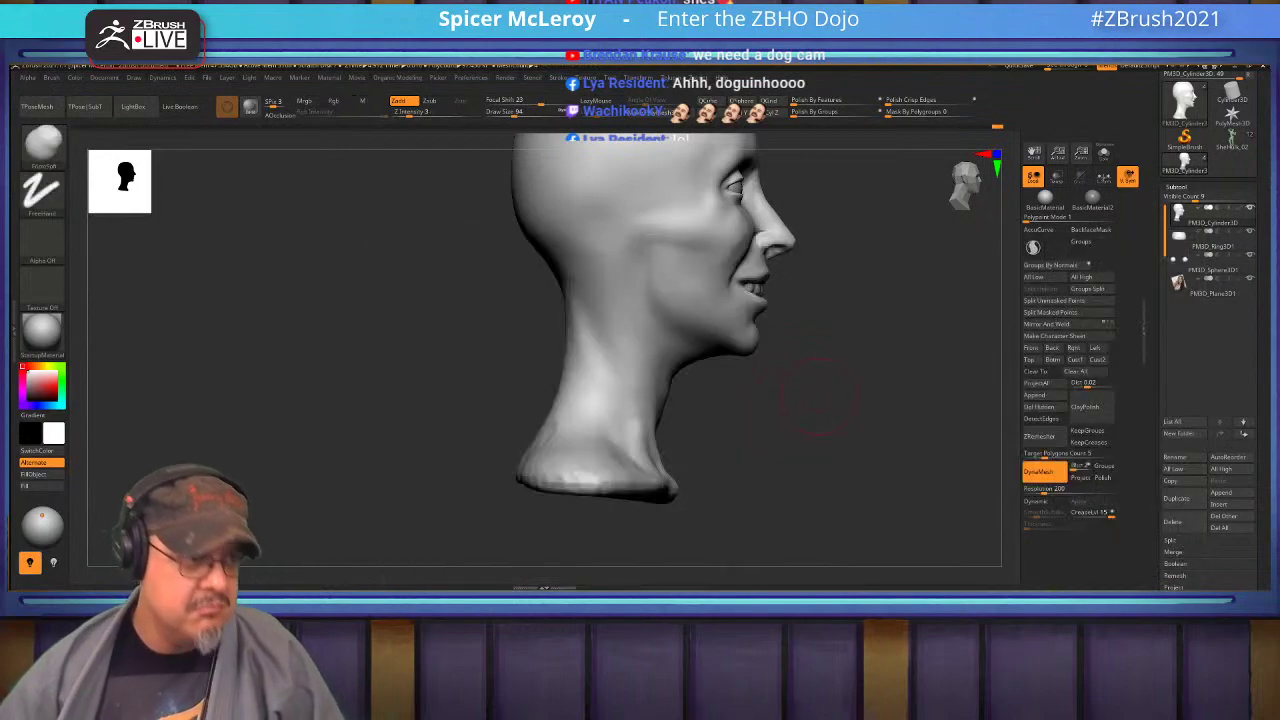
mouse_move(944, 402)
left_mouse_down()
mouse_move(872, 402)
mouse_move(900, 400)
left_mouse_up()
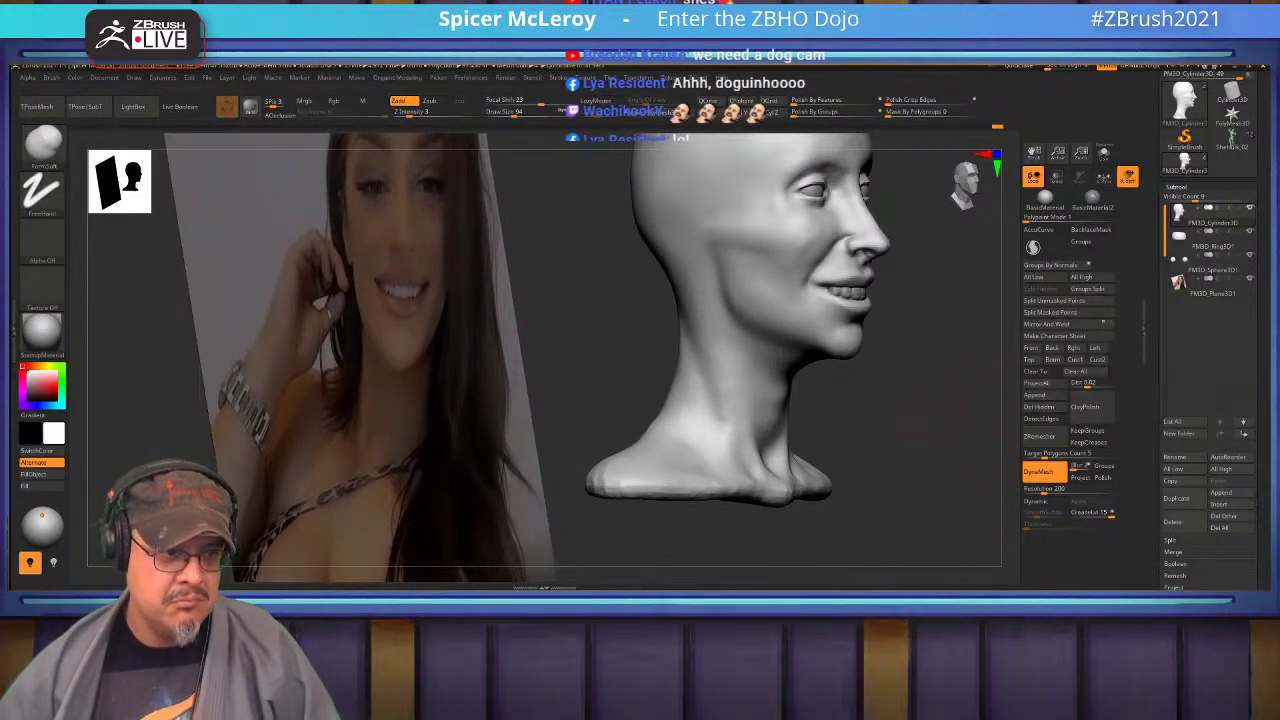
mouse_move(920, 400)
left_mouse_down("alt")
mouse_move(930, 480)
mouse_move(985, 480)
mouse_move(965, 400)
mouse_move(890, 405)
left_mouse_up("alt")
left_click_drag(790, 370, 776, 415, "shift")
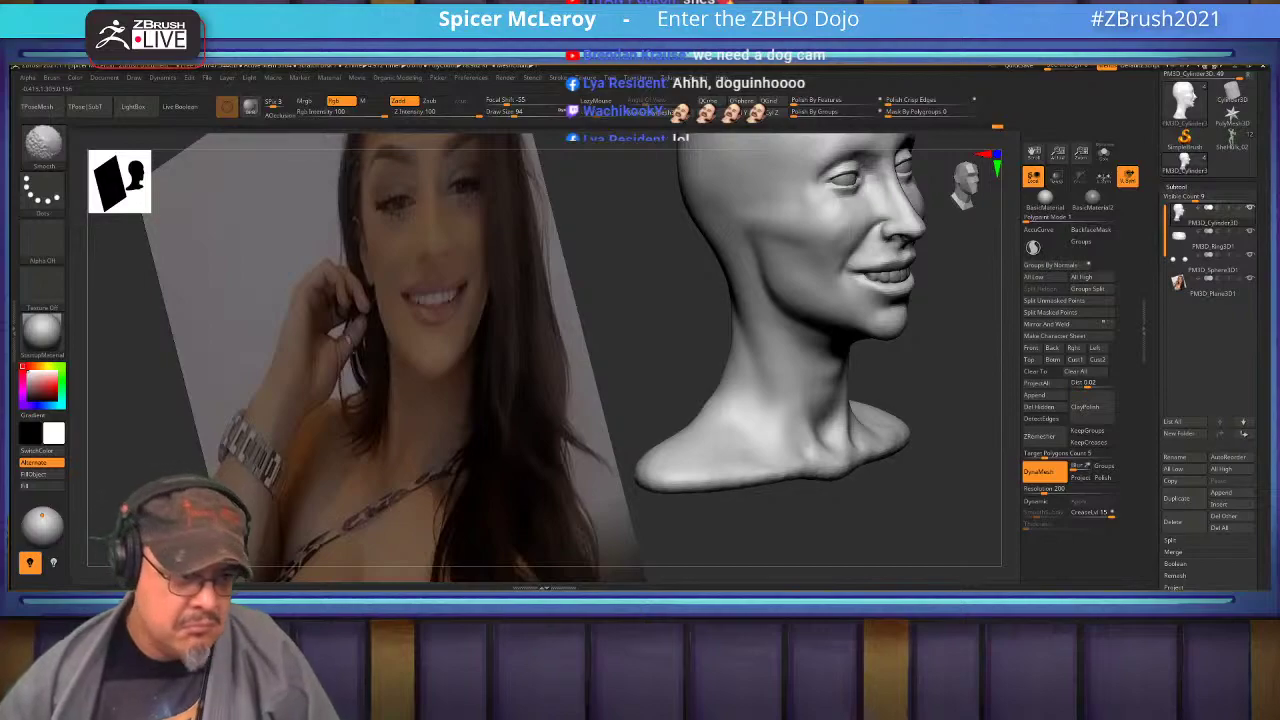
mouse_move(776, 415)
left_mouse_down("shift")
mouse_move(773, 387)
mouse_move(785, 410)
left_mouse_up("shift")
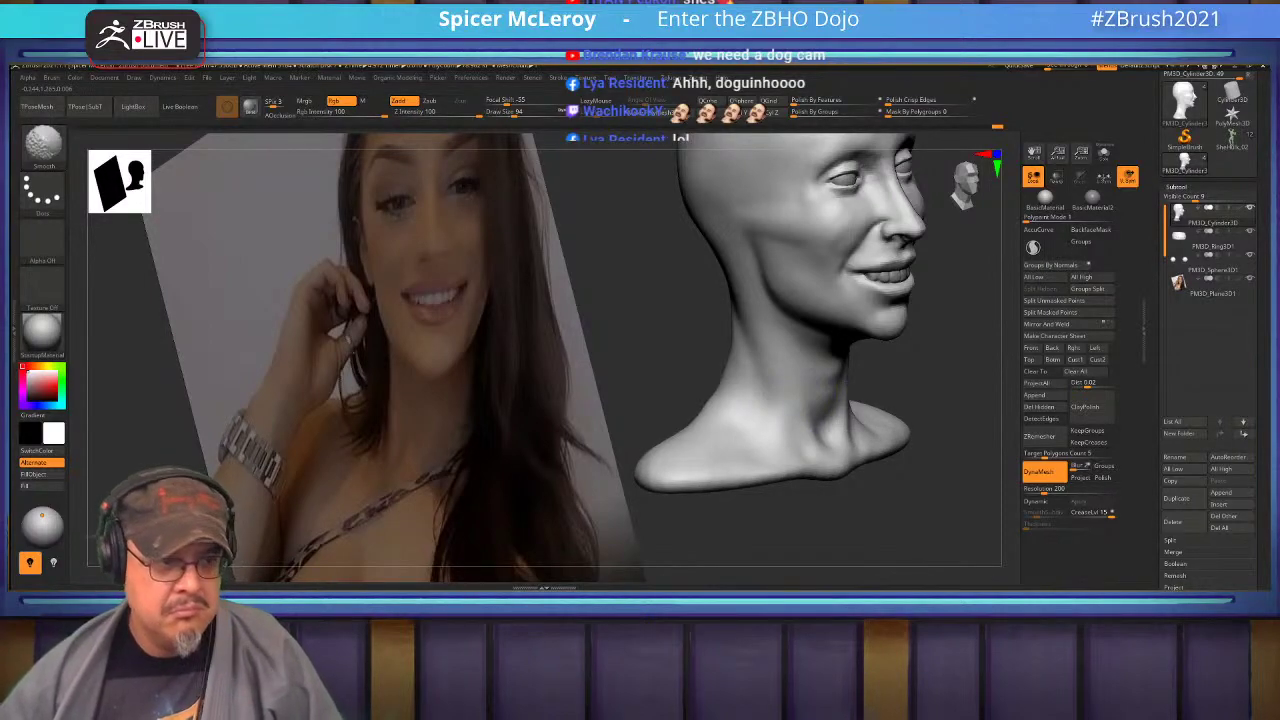
Carve the outer corners of the eyes from the front with the DamStandard brush at draw size 51.
left_click_drag(960, 370, 860, 450, "alt")
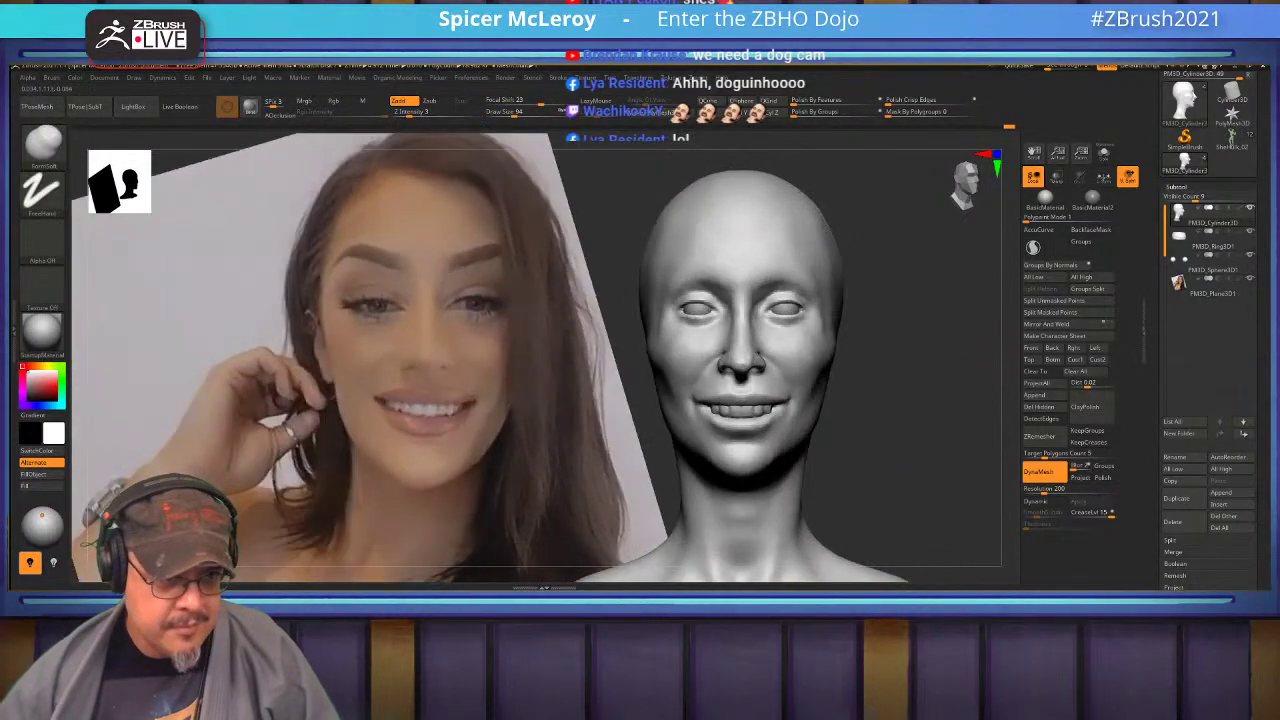
left_click_drag(940, 440, 890, 505, "alt")
left_click_drag(900, 350, 870, 495, "alt")
mouse_move(880, 390)
left_mouse_down("alt")
mouse_move(875, 440)
mouse_move(1008, 420)
mouse_move(1000, 500)
left_mouse_up("alt")
key("b")
key("d")
key("s")
left_click_drag(896, 345, 820, 375, "alt")
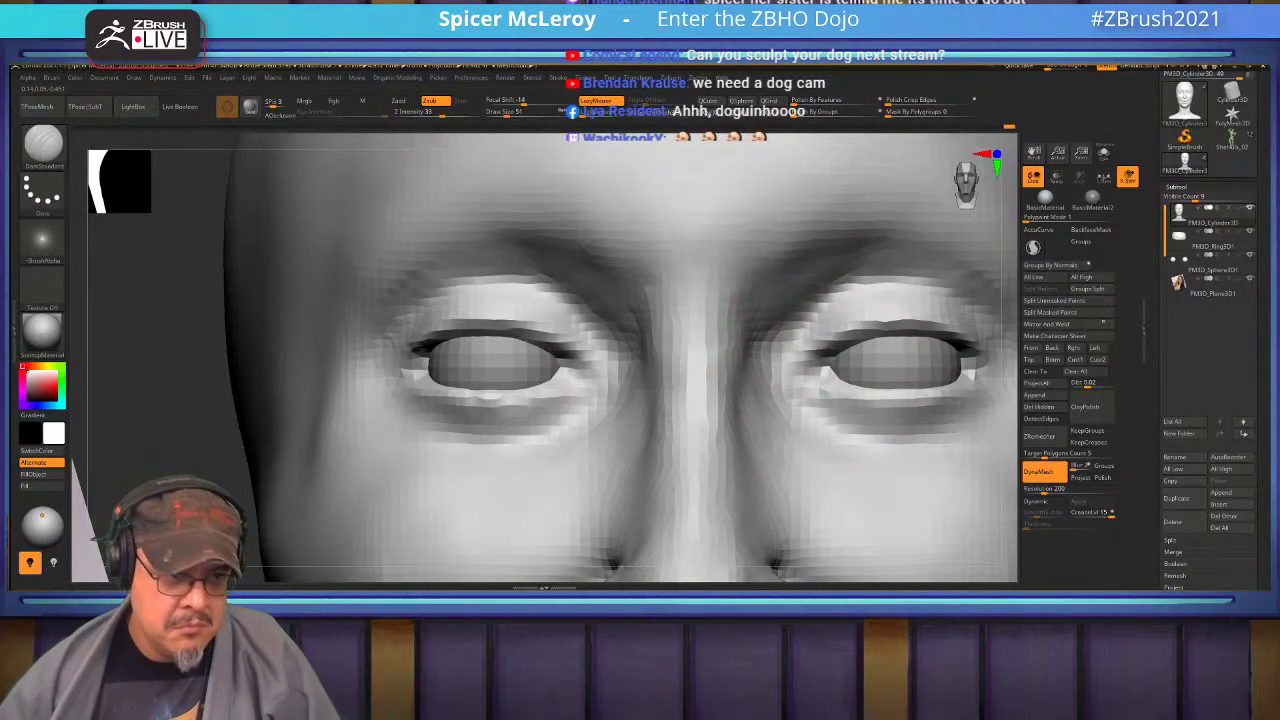
left_click_drag(966, 362, 980, 372)
right_click_drag(985, 357, 867, 347)
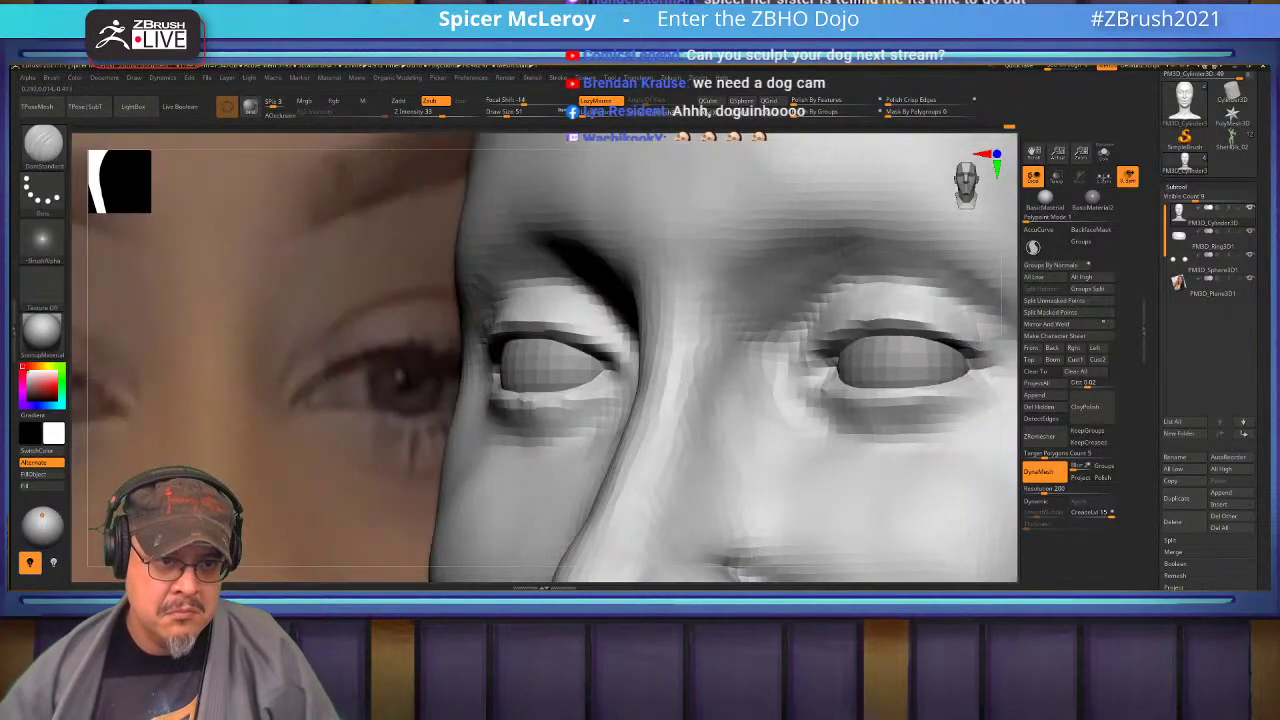
Refine the upper eyelid line toward the outer eye corner with DamStandard at draw size 51, checking it from several angles.
key("f")
left_click_drag(866, 347, 969, 426, "alt")
left_click_drag(900, 358, 1003, 402)
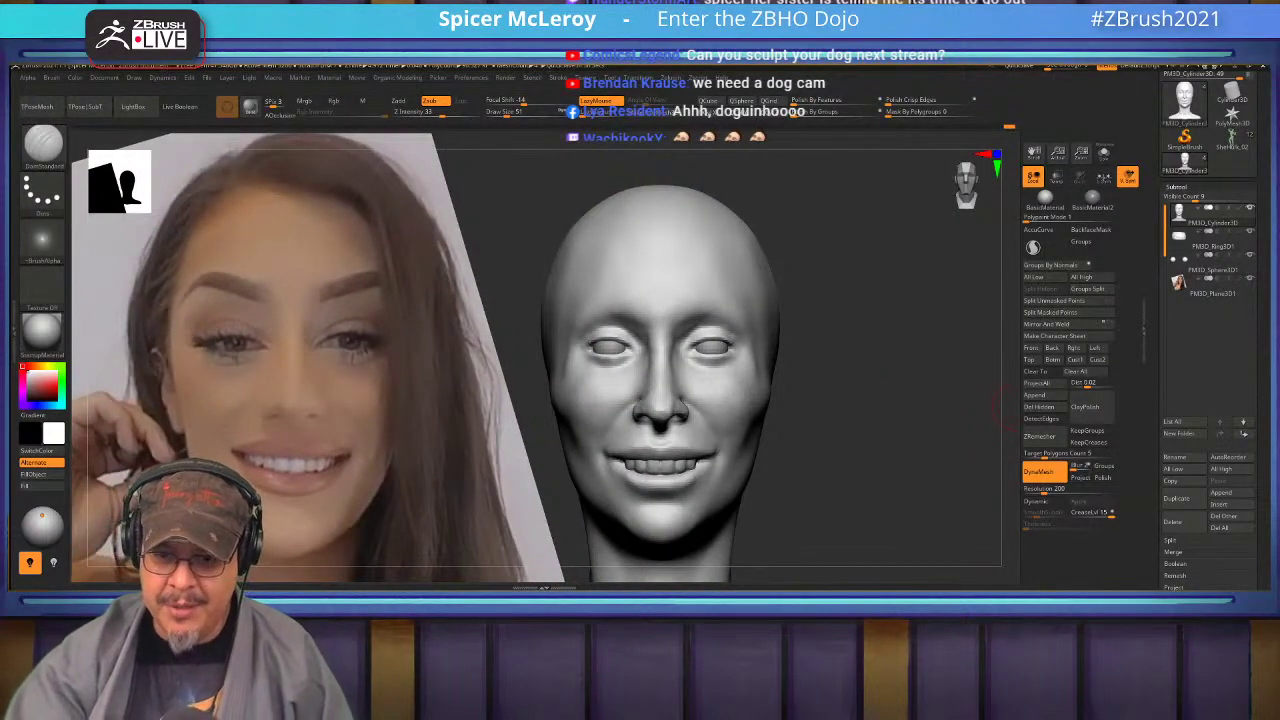
left_click_drag(905, 368, 948, 368)
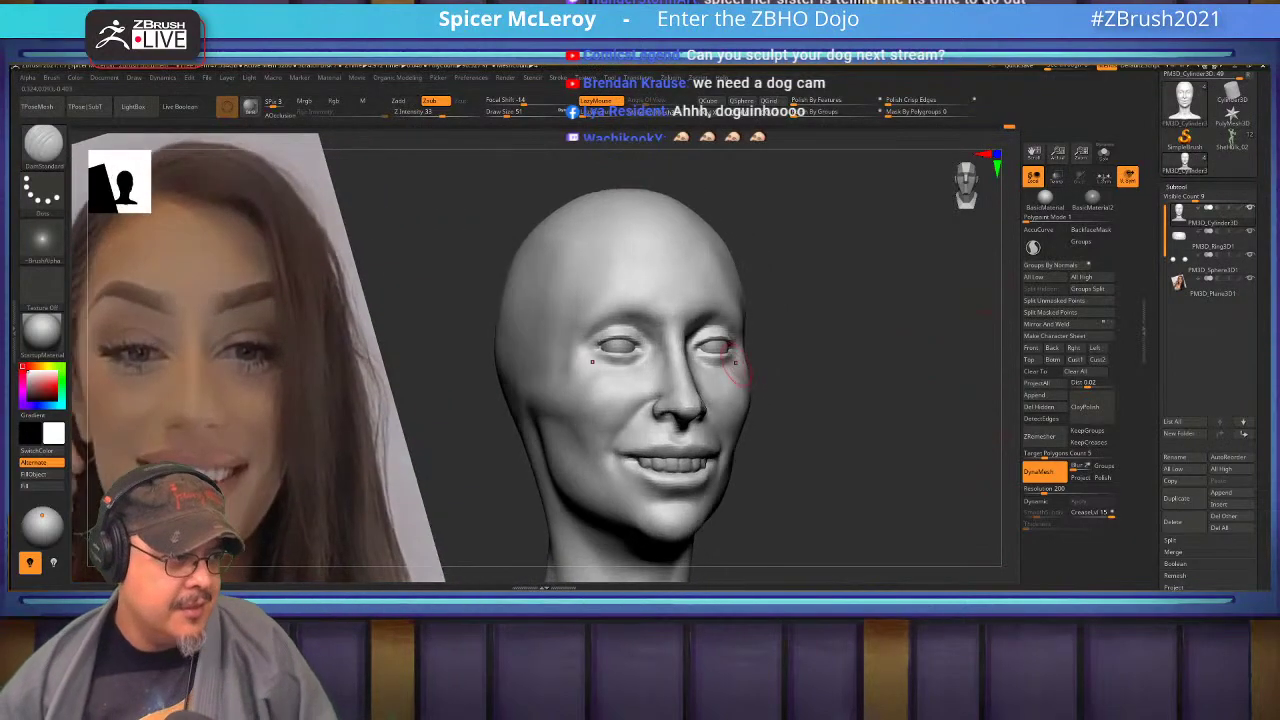
mouse_move(775, 362)
left_mouse_down("alt")
mouse_move(990, 392)
mouse_move(870, 345)
mouse_move(815, 357)
left_mouse_up("alt")
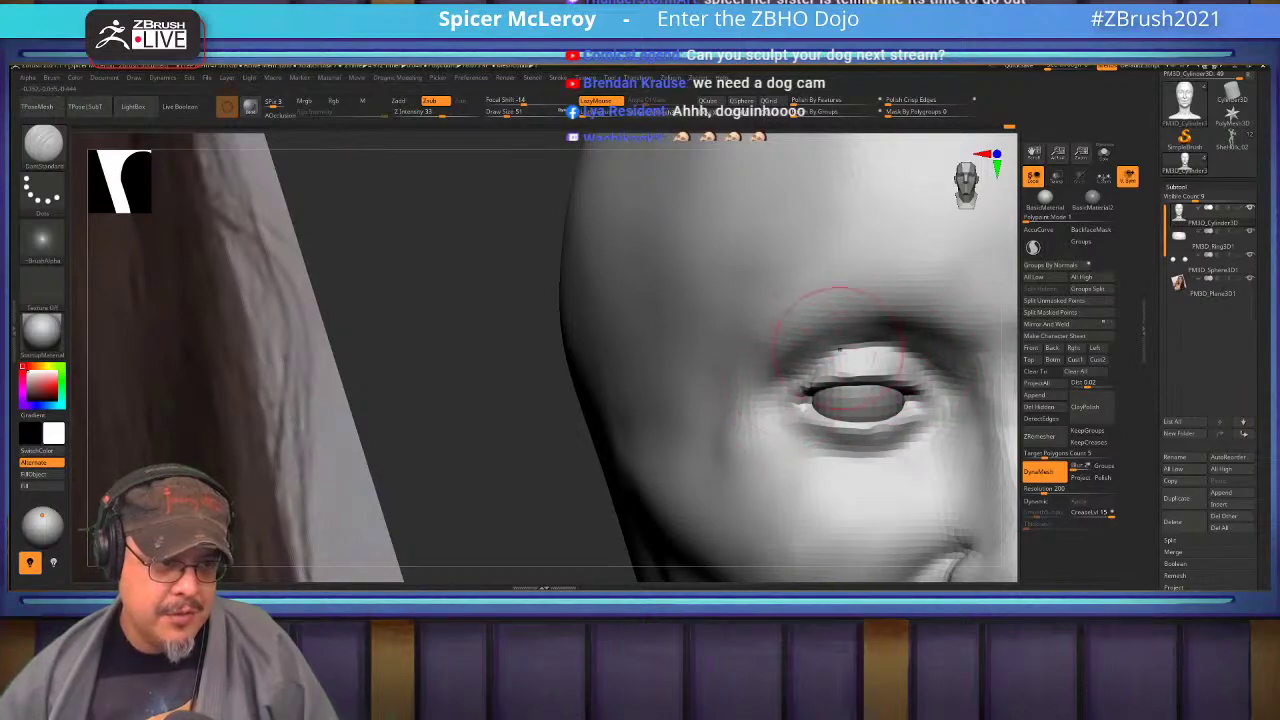
left_click_drag(835, 316, 811, 414)
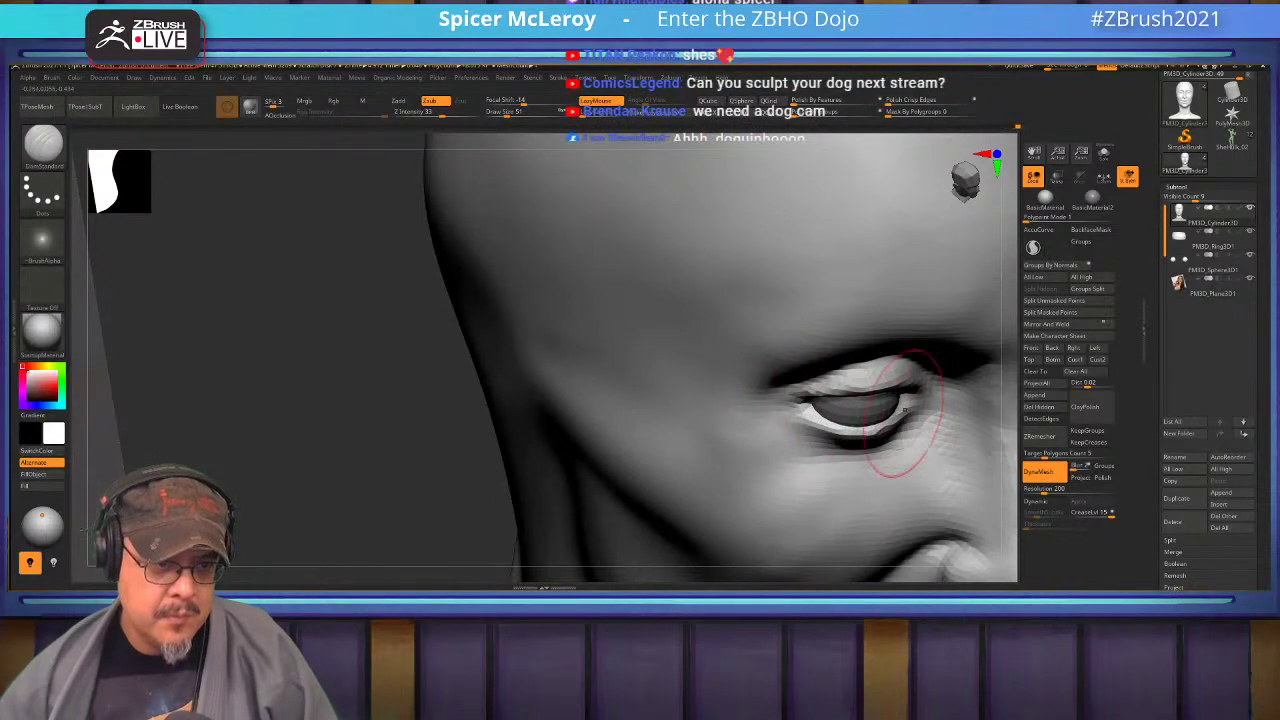
right_click_drag(868, 395, 918, 404)
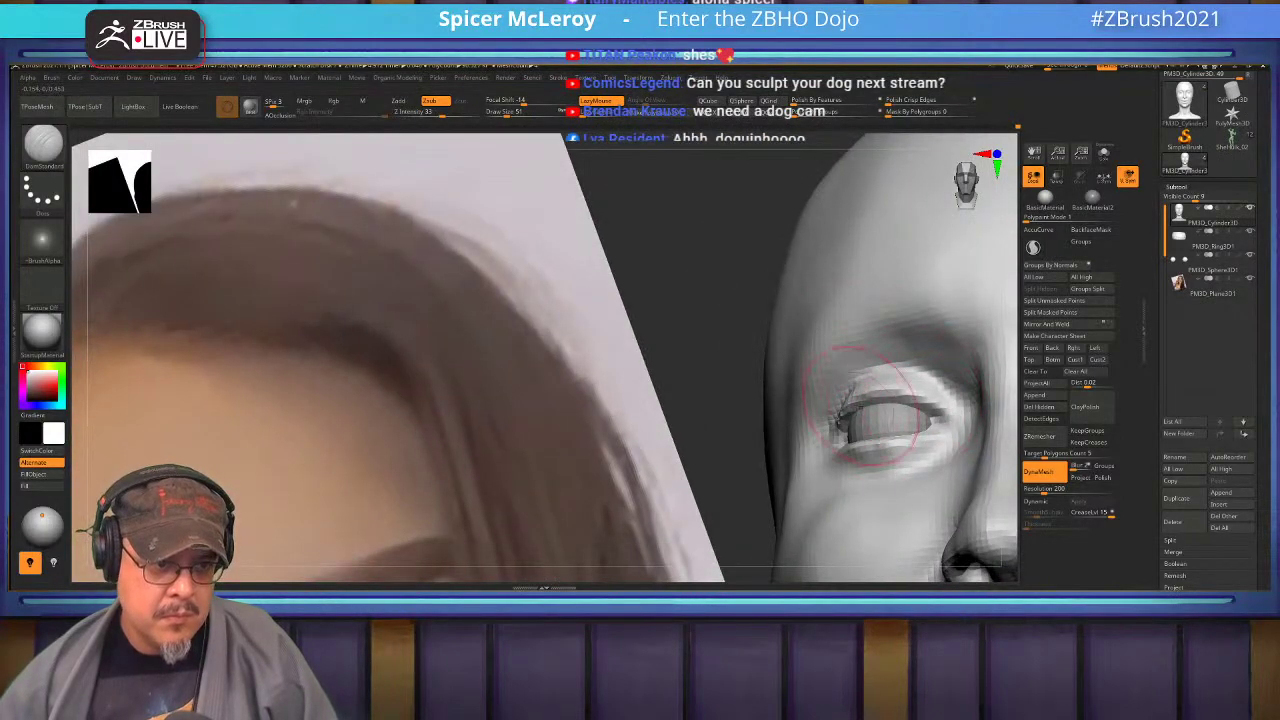
right_click_drag(849, 340, 903, 385)
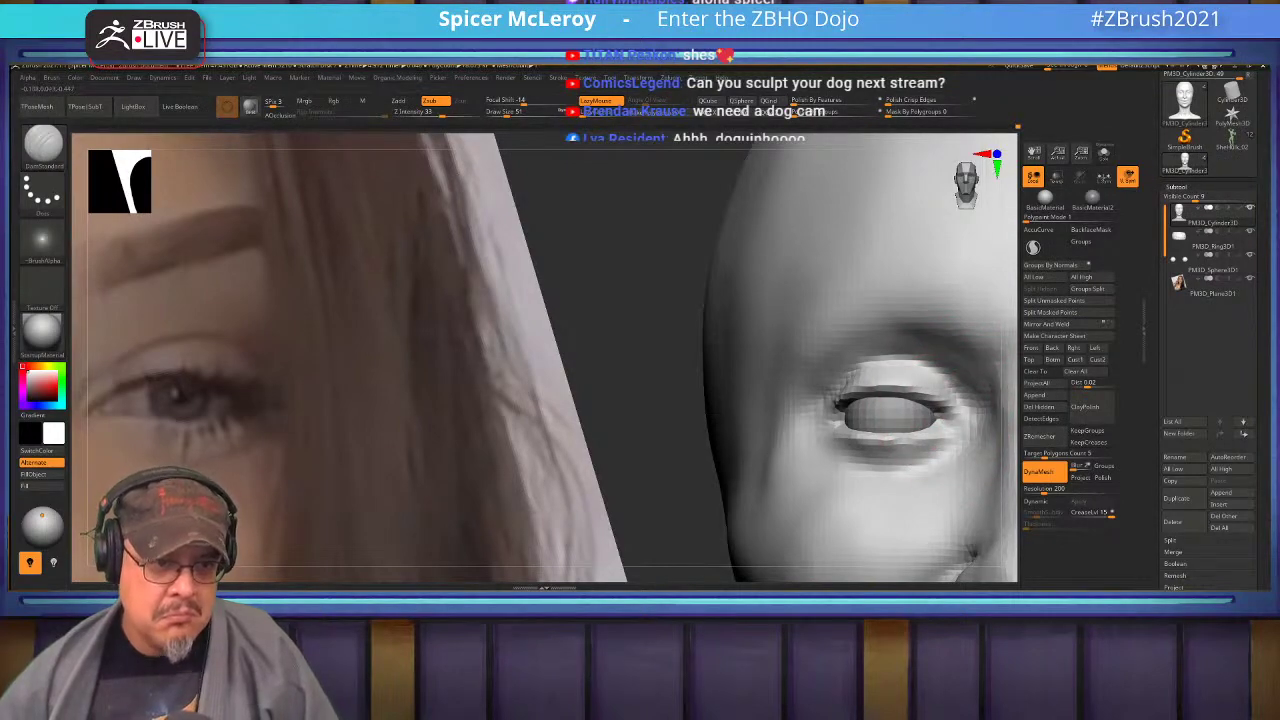
Carve the inner corner of the eye and the lower lid edge with DamStandard at draw size 44.
right_click_drag(880, 430, 720, 370, "ctrl")
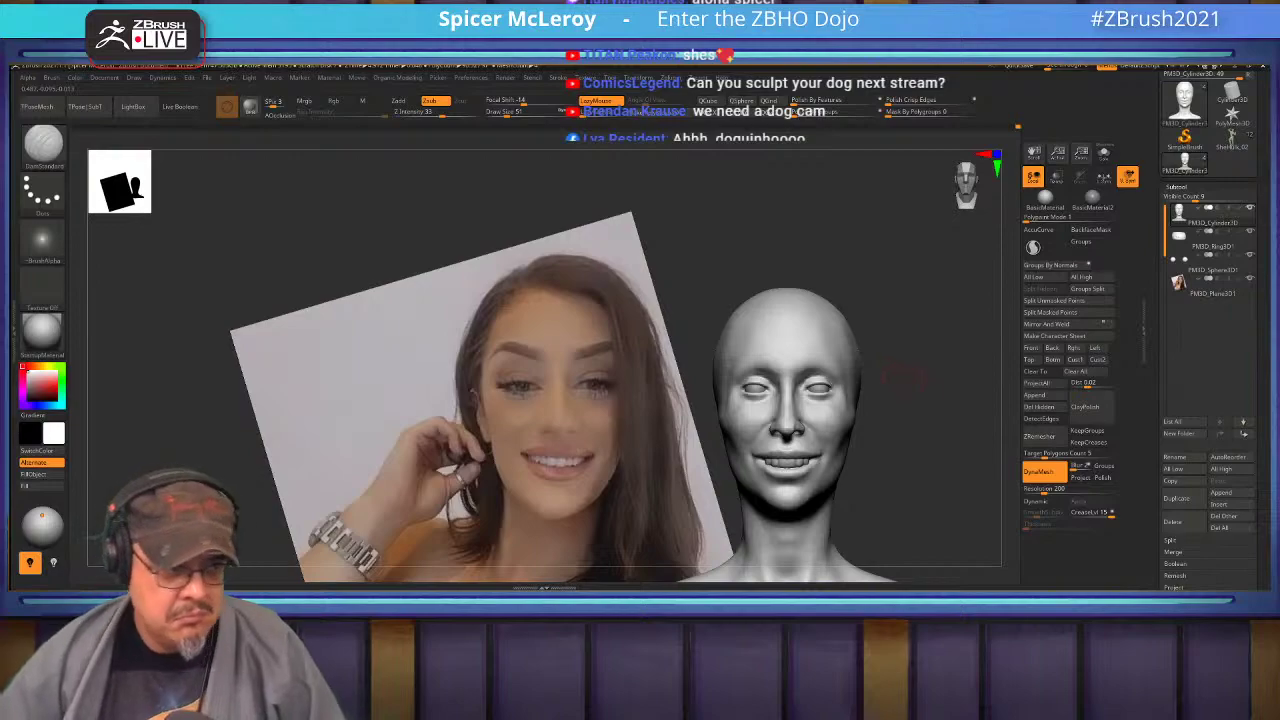
right_click_drag(840, 385, 840, 405, "ctrl")
right_click_drag(926, 408, 890, 403, "alt")
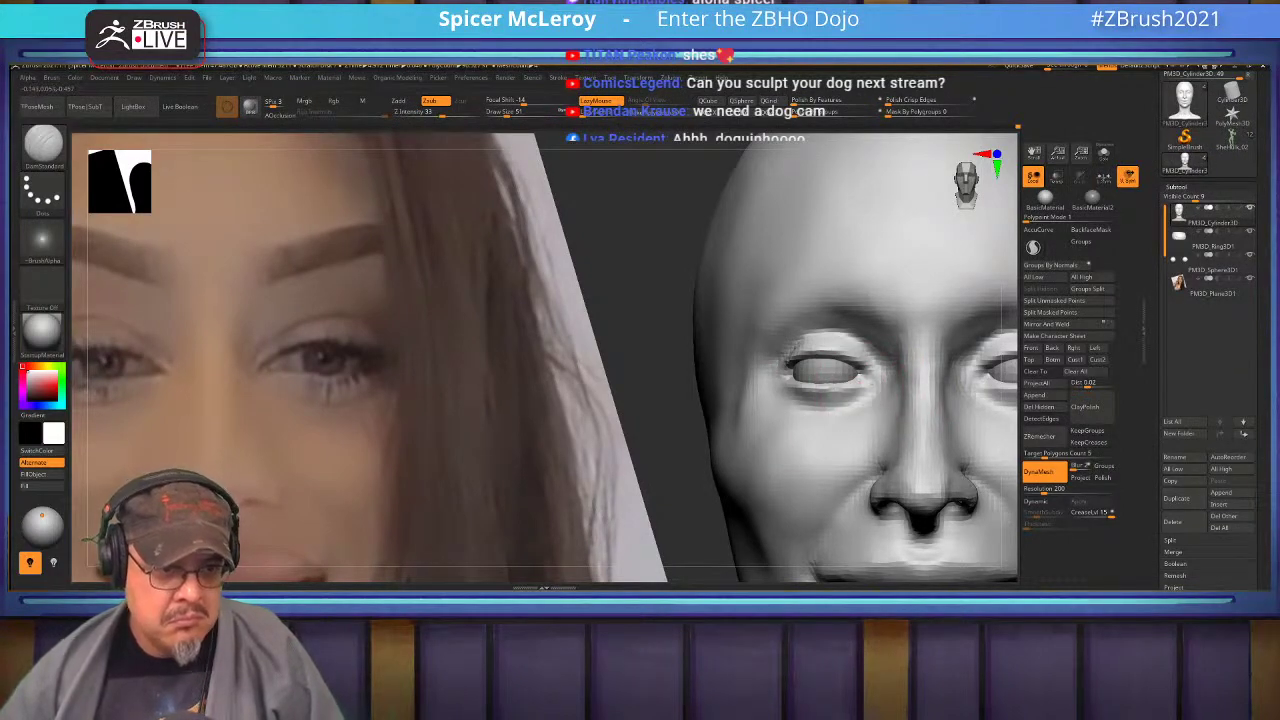
key("s")
left_click_drag(863, 385, 860, 384)
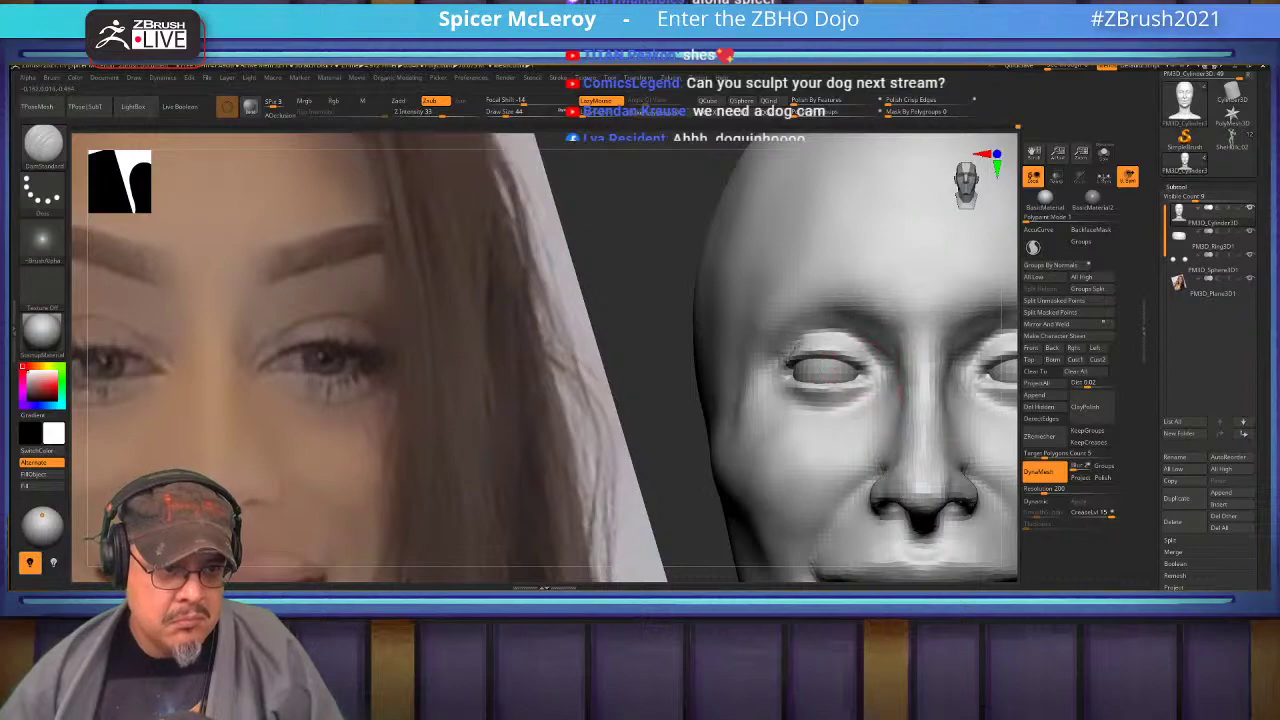
mouse_move(880, 388)
right_mouse_down()
mouse_move(924, 376)
mouse_move(894, 386)
mouse_move(902, 490)
mouse_move(877, 410)
mouse_move(845, 365)
mouse_move(834, 394)
right_mouse_up()
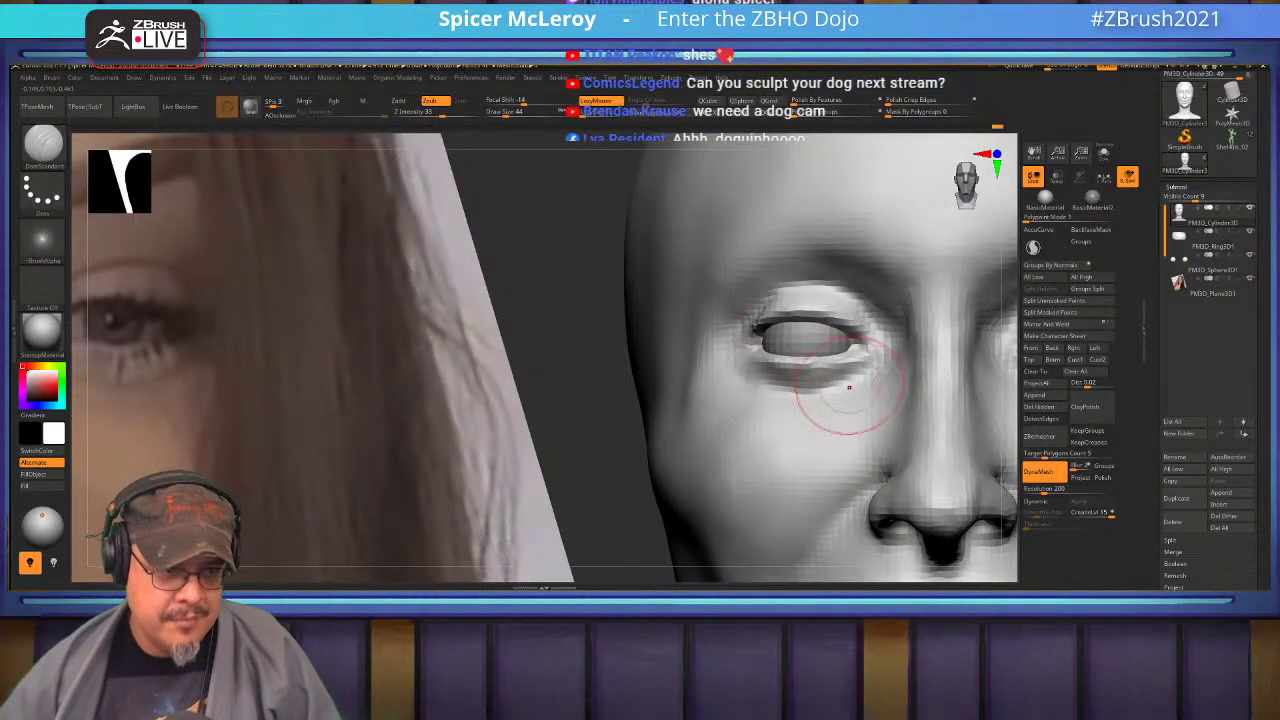
Build up the area below and outside the lower eyelid with ClayBuildup at draw size 27, and smooth it.
key("b")
key("c")
key("b")
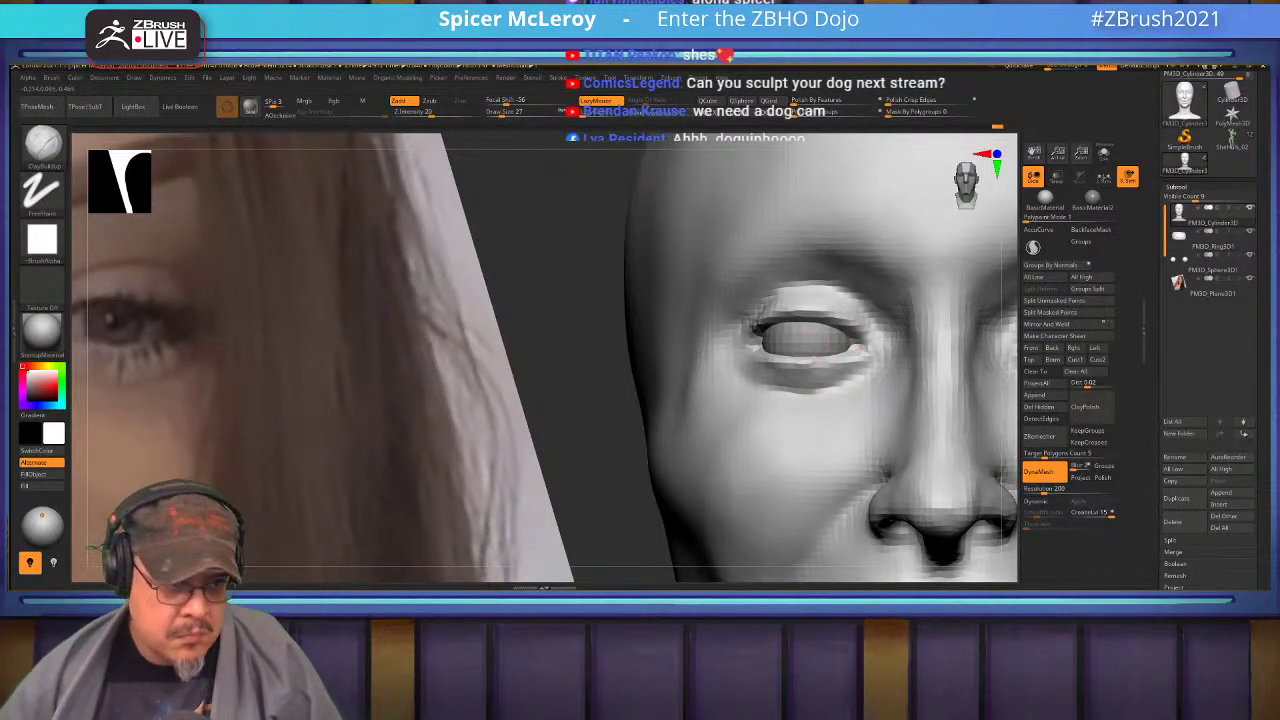
left_click_drag(776, 386, 800, 388, "shift")
mouse_move(800, 388)
right_mouse_down("ctrl")
mouse_move(783, 374)
mouse_move(864, 378)
mouse_move(868, 430)
right_mouse_up("ctrl")
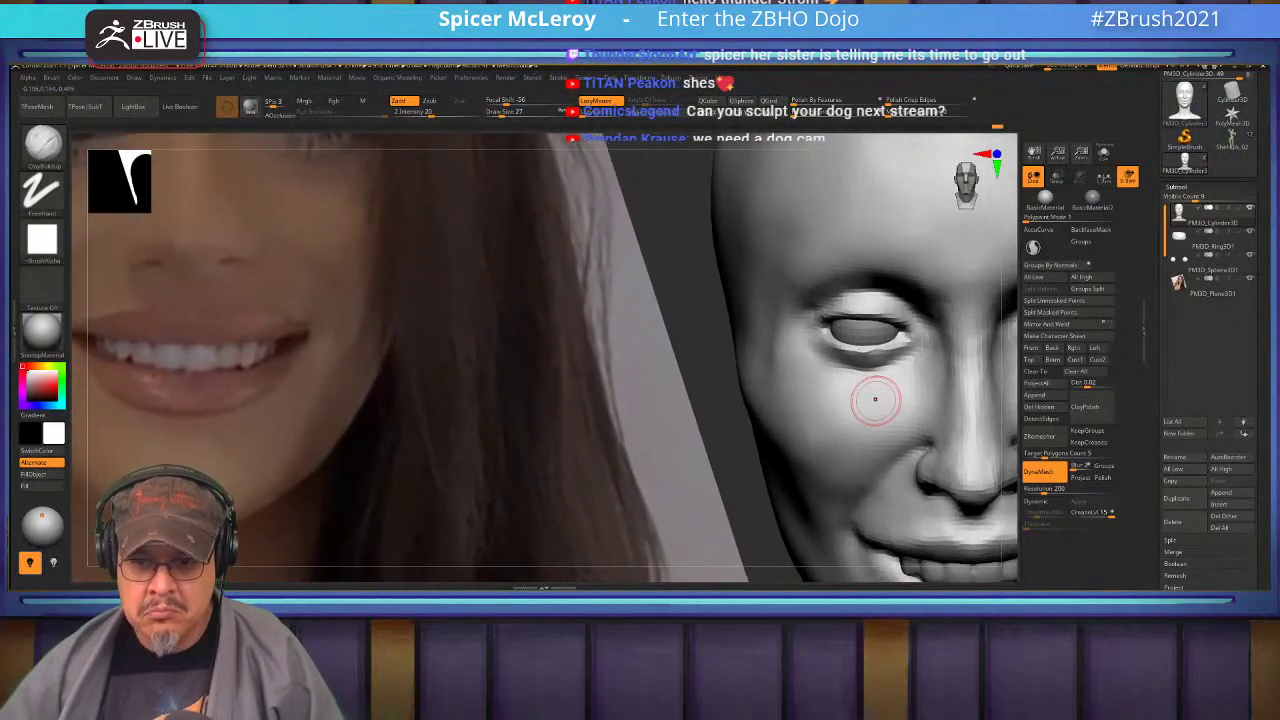
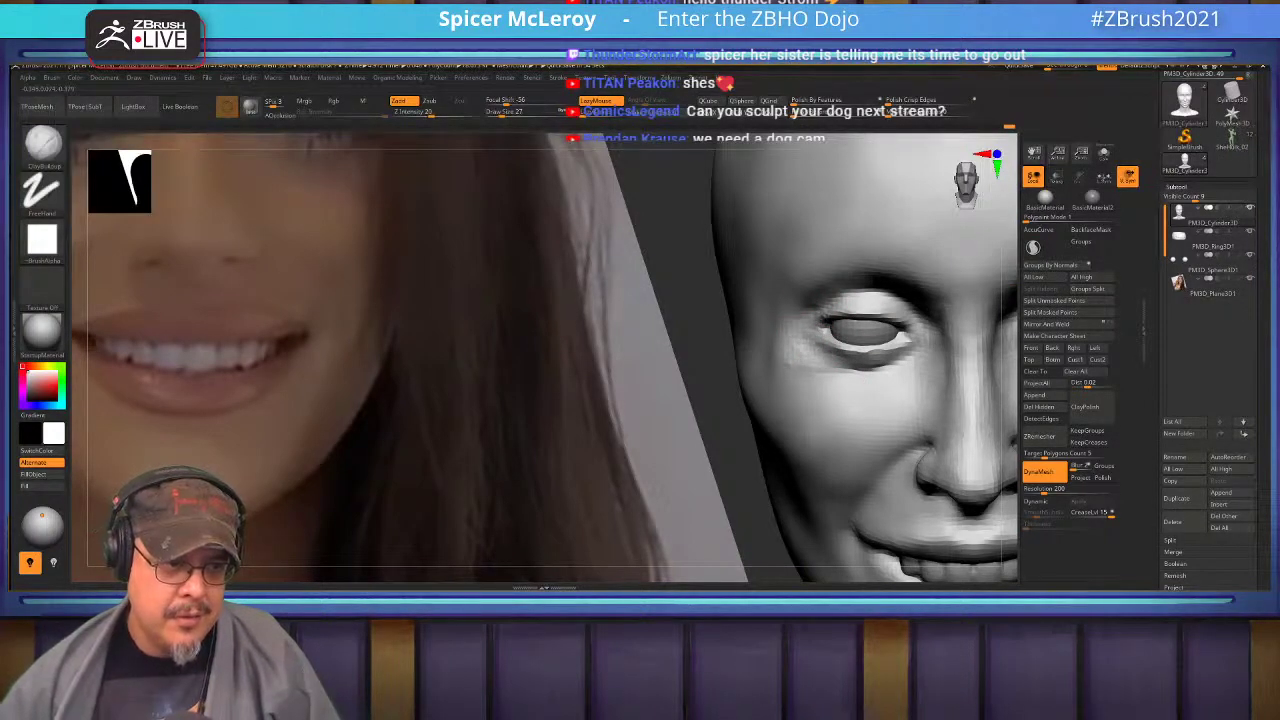
key("shift")
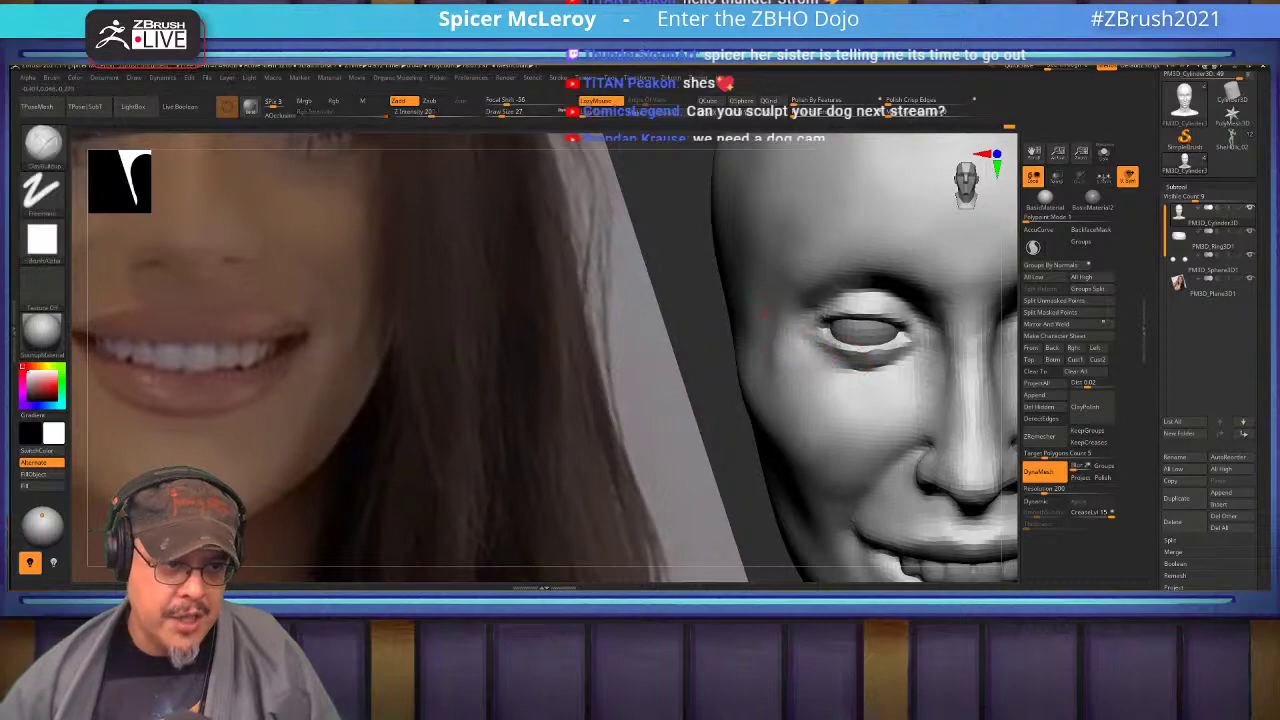
Fill out the cheek beside the smile line with ClayBuildup at draw size 49, and smooth it.
left_click_drag(692, 318, 930, 350)
key("f")
mouse_move(740, 400)
left_mouse_down("alt")
mouse_move(882, 459)
mouse_move(890, 530)
left_mouse_up("alt")
left_click_drag(930, 330, 810, 300)
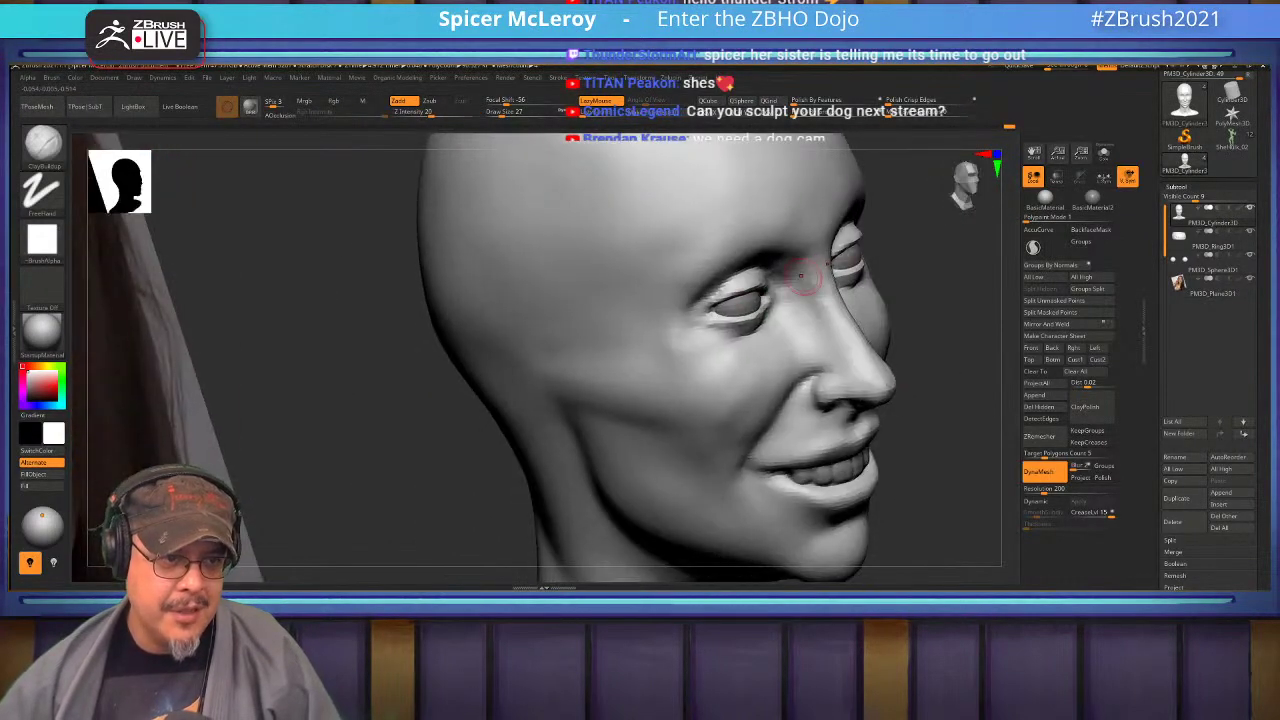
key("s")
mouse_move(680, 340)
left_mouse_down()
mouse_move(697, 374)
mouse_move(708, 350)
left_mouse_up()
key("b")
key("c")
key("b")
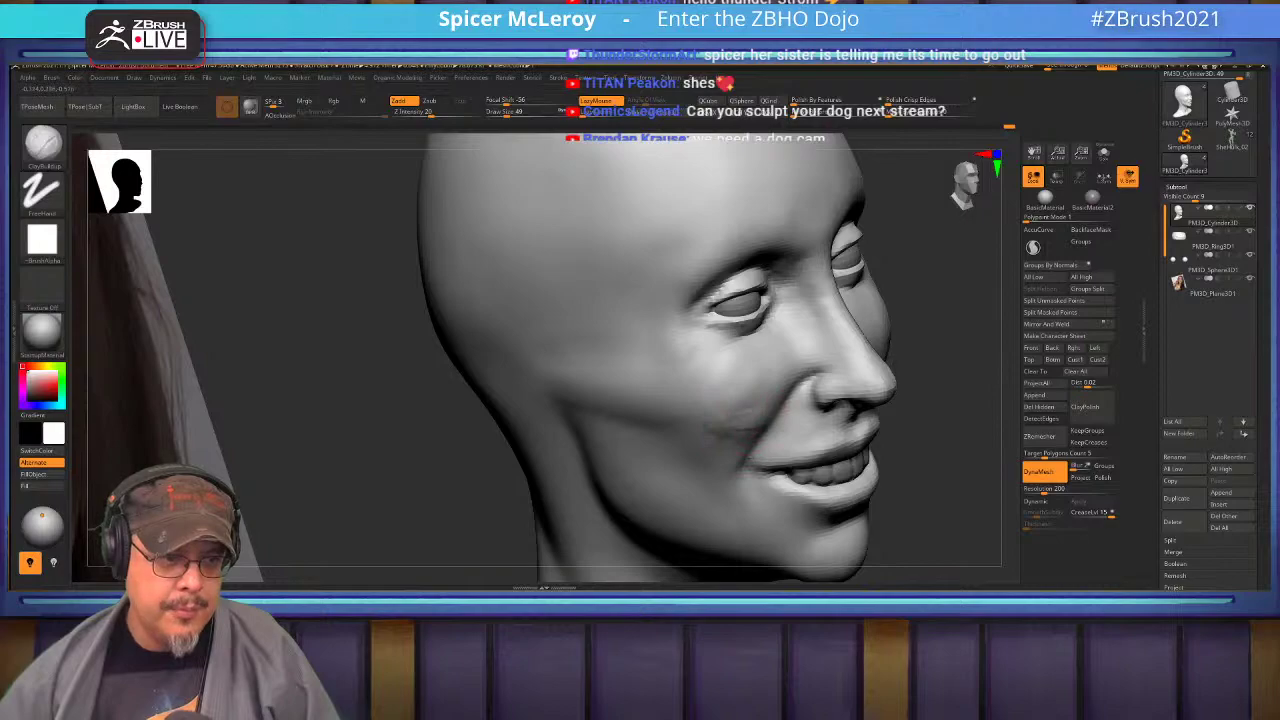
key("shift")
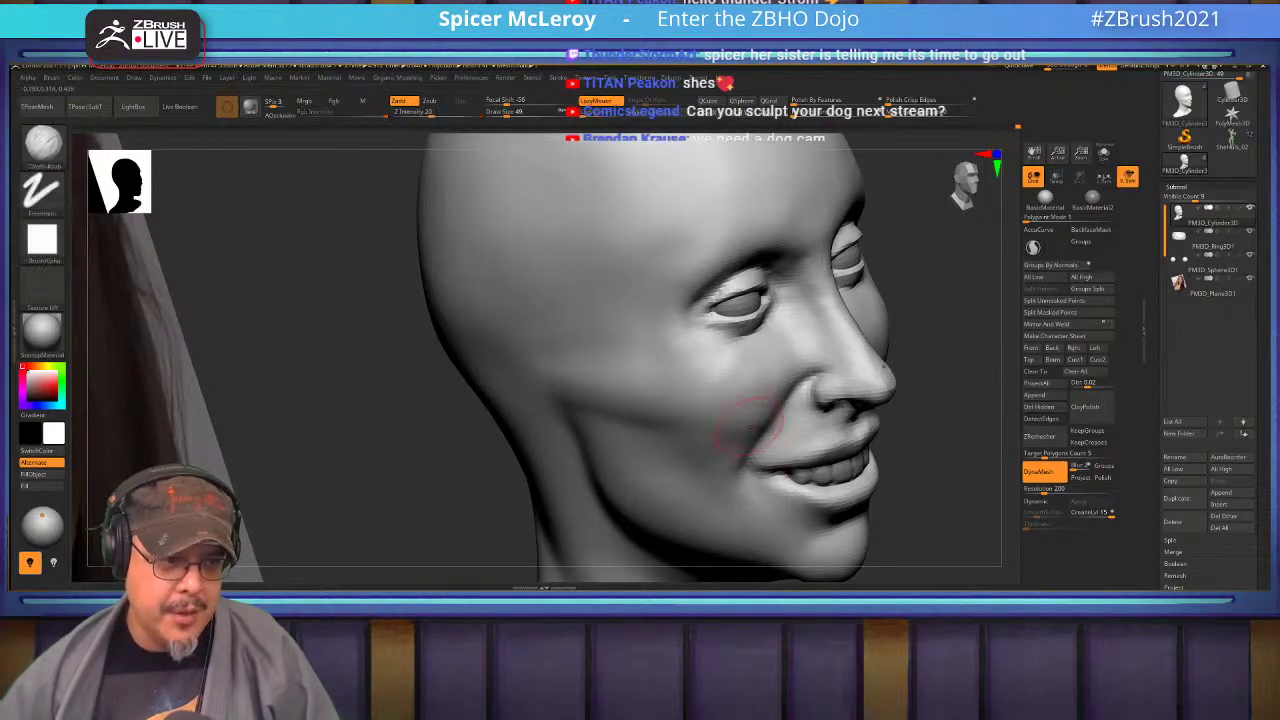
Carve the creases at the outer eye corner with DamStandard at draw size 49, and soften them.
right_click_drag(774, 432, 820, 424)
right_click_drag(790, 321, 777, 323)
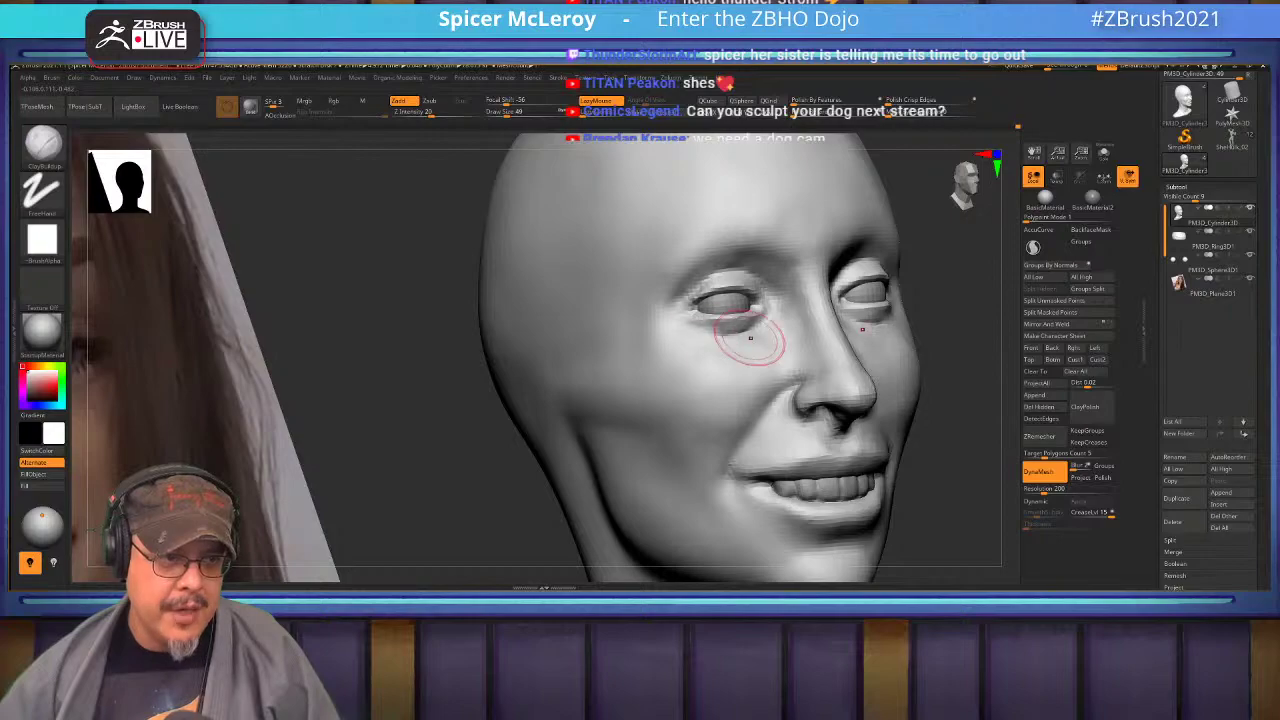
right_click_drag(766, 331, 808, 335)
right_click_drag(722, 302, 724, 329, "ctrl")
key("b")
key("d")
key("s")
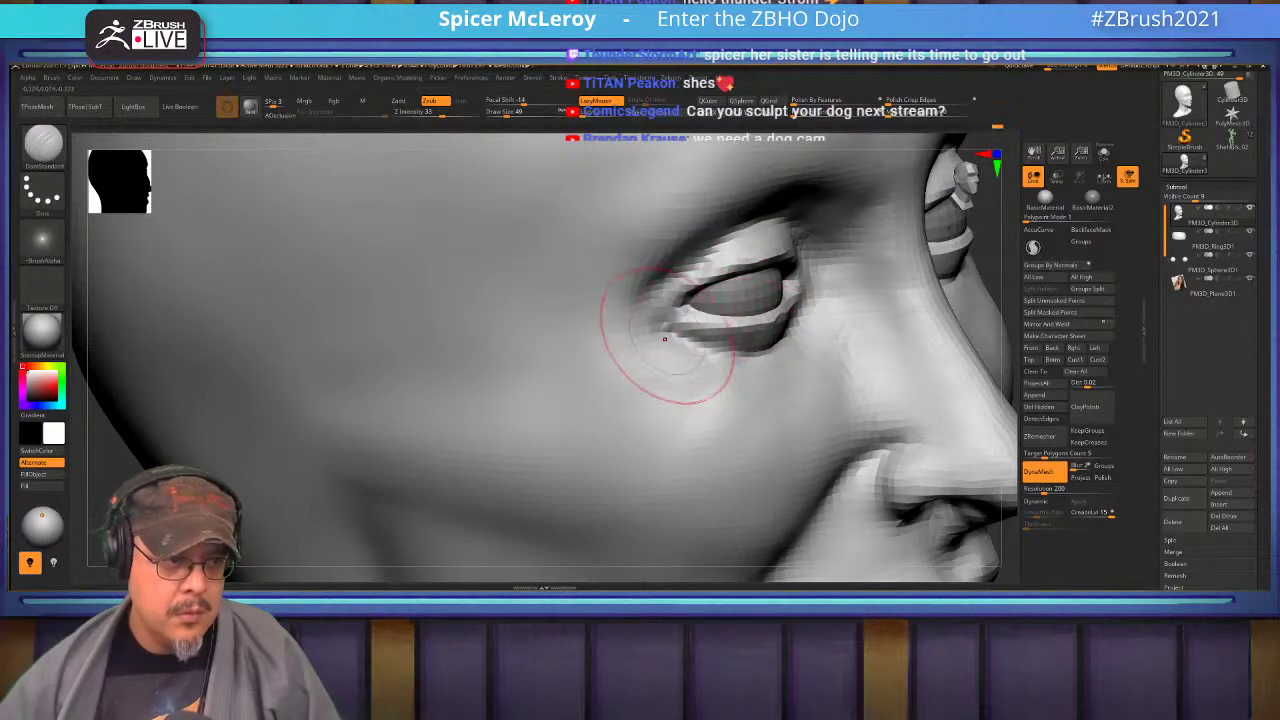
key("shift")
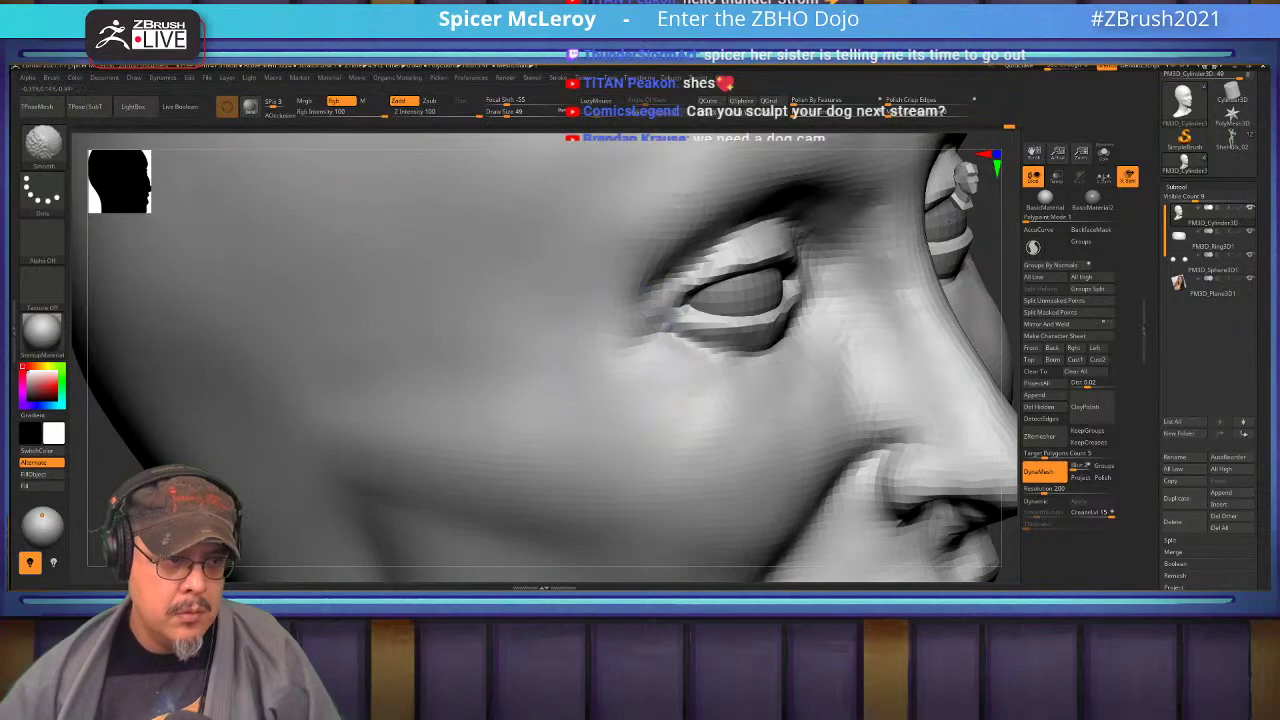
Build up the cheek below the eye and beside the mouth with ClayBuildup at draw size 49, and smooth it.
key("b")
key("c")
key("b")
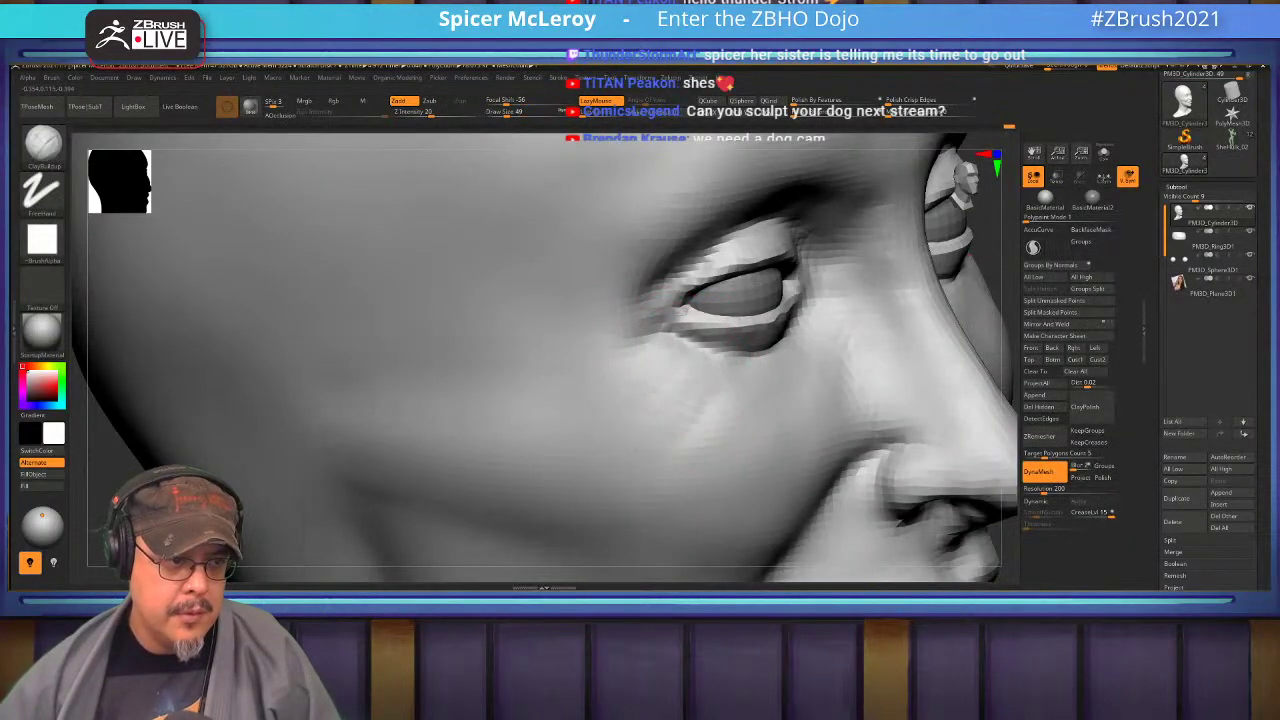
left_click_drag(702, 342, 650, 395, "shift")
right_click_drag(700, 400, 690, 325, "alt")
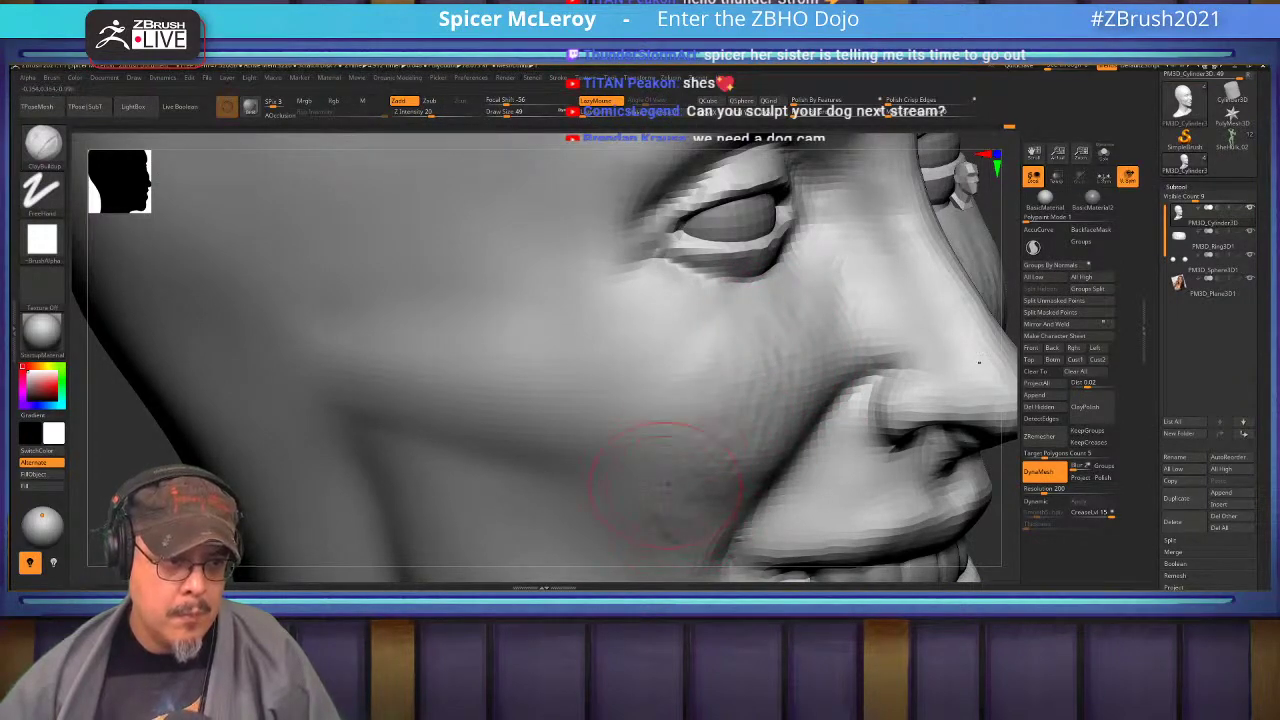
right_click_drag(665, 485, 767, 338)
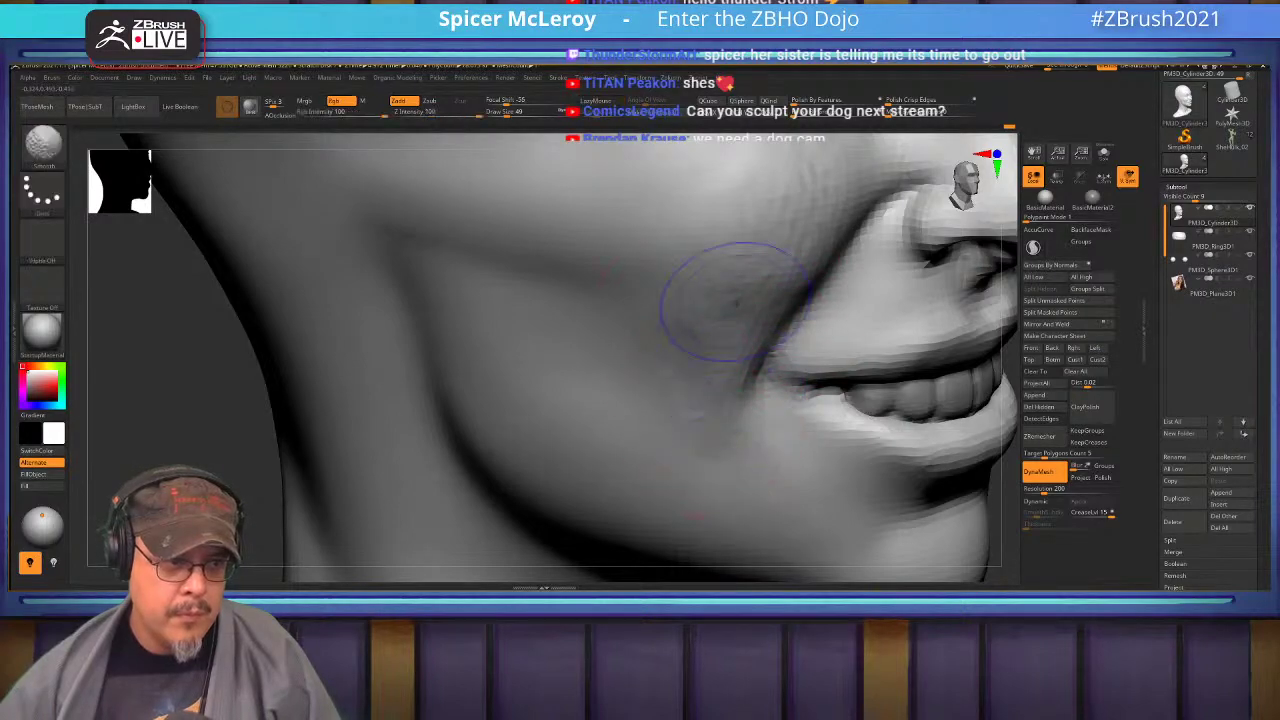
key("f")
mouse_move(755, 382)
right_mouse_down()
mouse_move(817, 322)
mouse_move(892, 480)
mouse_move(868, 391)
mouse_move(925, 298)
right_mouse_up()
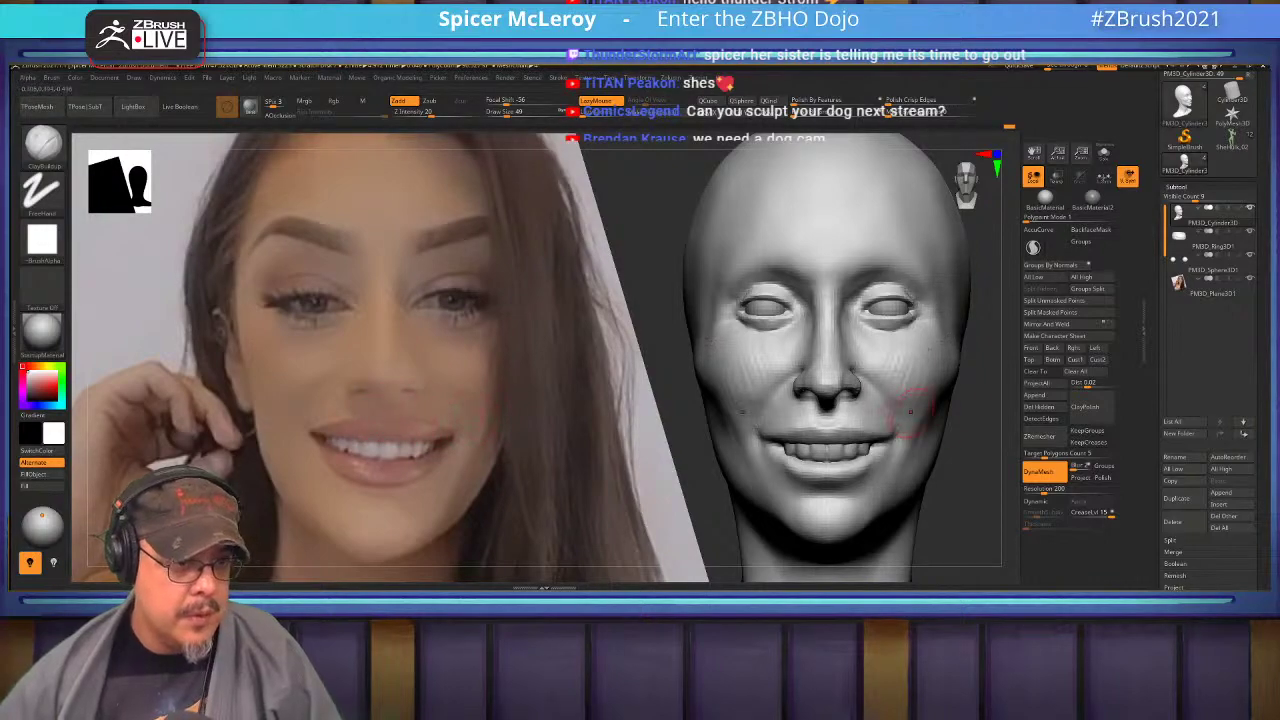
Carve the crease just outside the mouth corner with DamStandard at draw size 49, and soften it.
mouse_move(918, 418)
right_mouse_down("alt")
mouse_move(885, 399)
mouse_move(875, 426)
mouse_move(820, 398)
mouse_move(854, 395)
right_mouse_up("alt")
key("b")
key("d")
key("s")
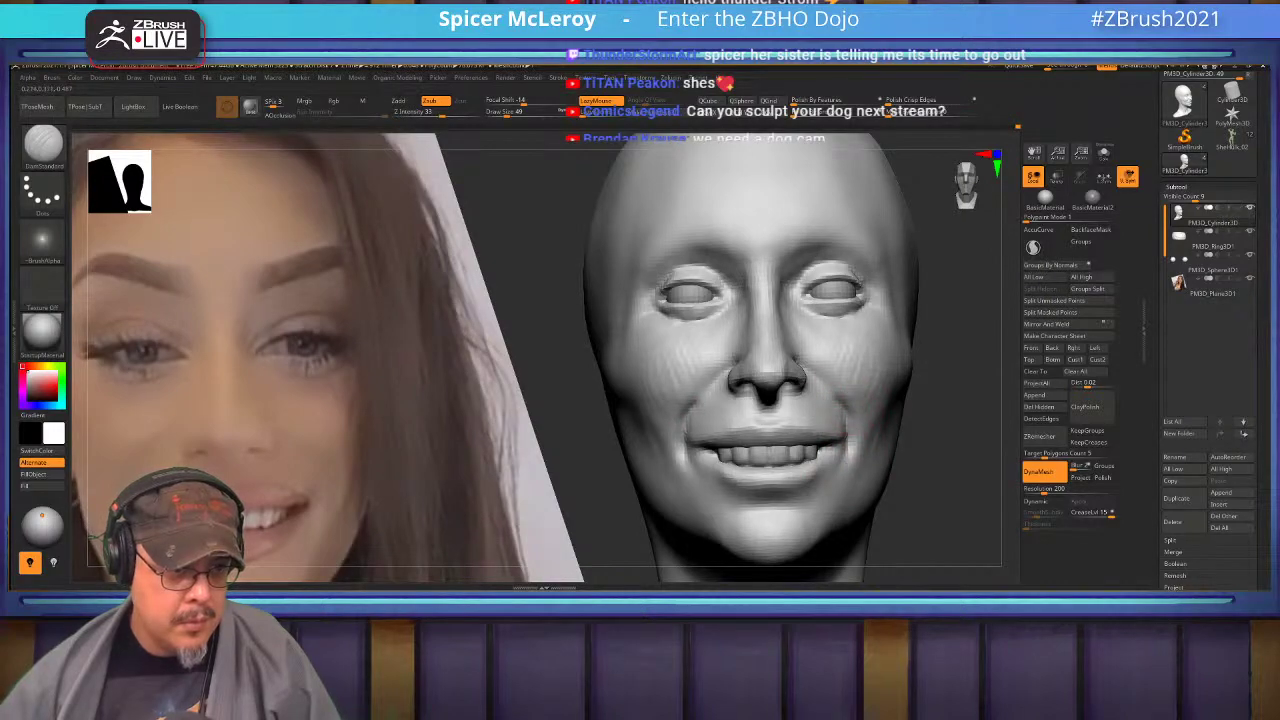
key("shift")
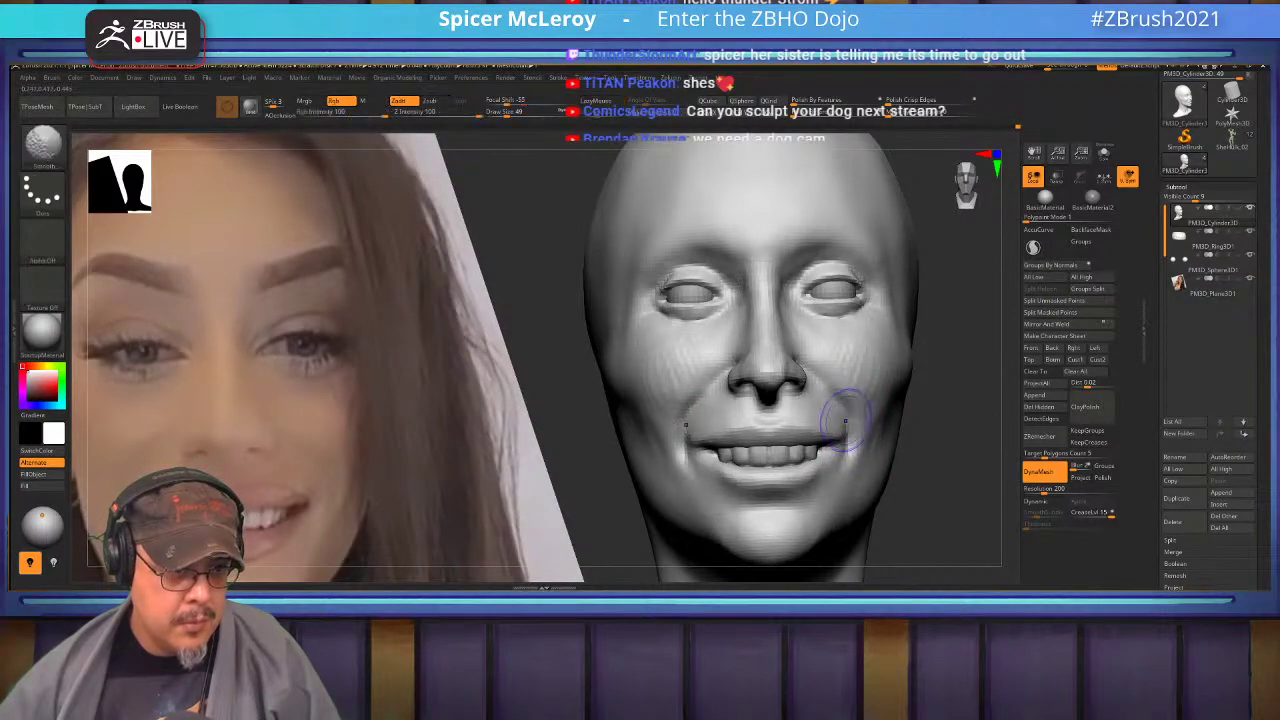
right_click_drag(846, 421, 712, 420)
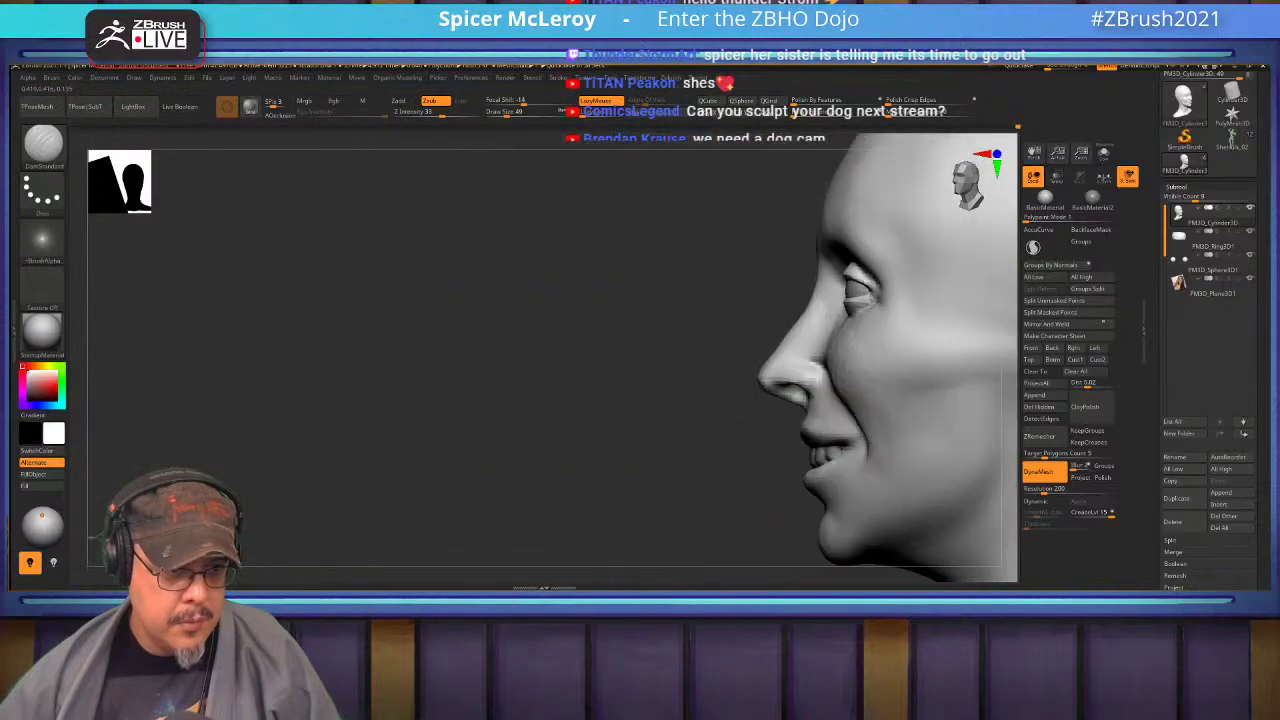
Pull the lower end of the smile line upward beside the mouth corner with Move at draw size 49, and smooth it.
key("b")
key("m")
key("v")
right_click_drag(790, 425, 854, 431)
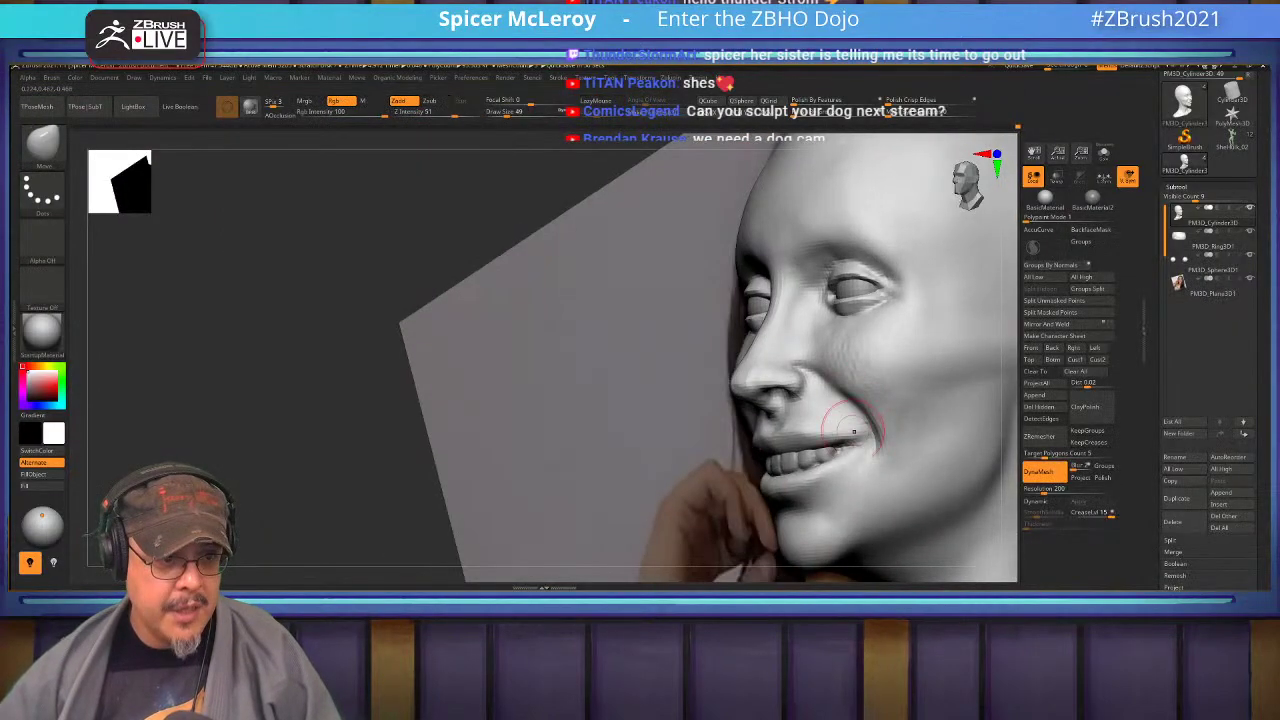
left_click_drag(868, 446, 865, 424)
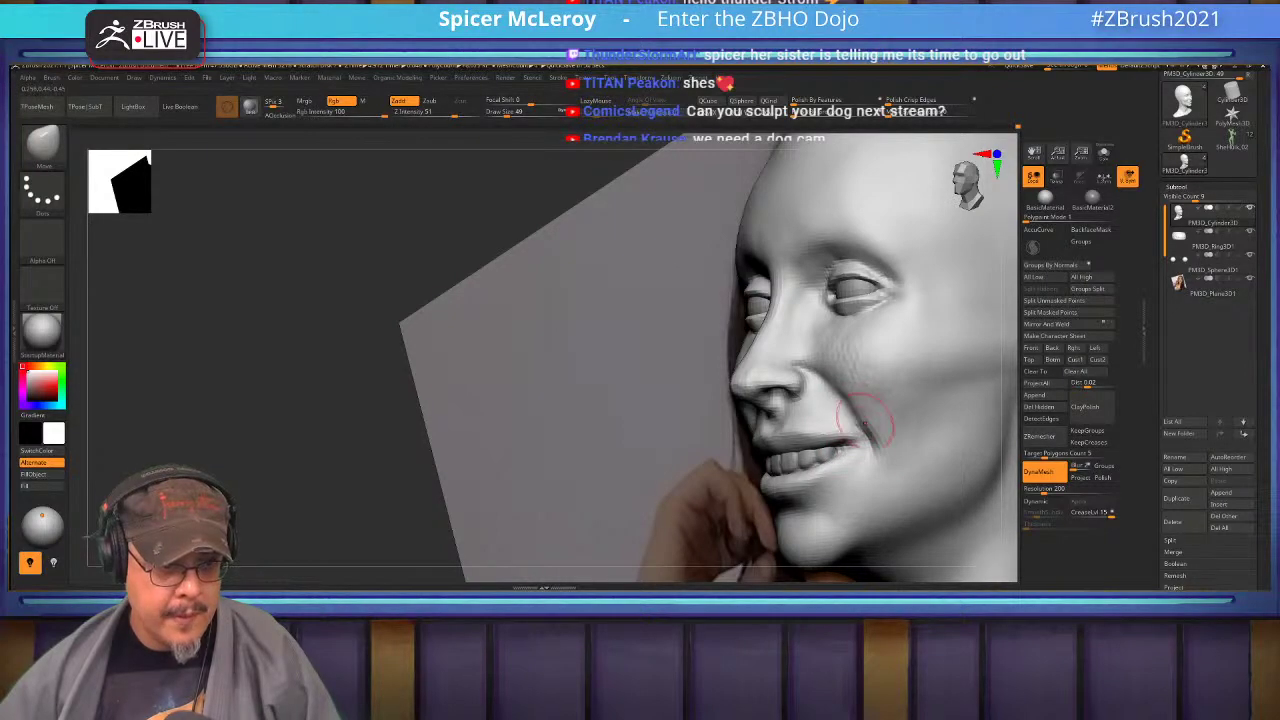
right_click_drag(878, 455, 860, 468)
left_click_drag(861, 469, 855, 408, "shift")
right_click_drag(856, 405, 912, 414)
Fill out the area along the smile line with FormSoft at draw size 49, and smooth the cheek and mouth corner.
key("b")
key("f")
key("s")
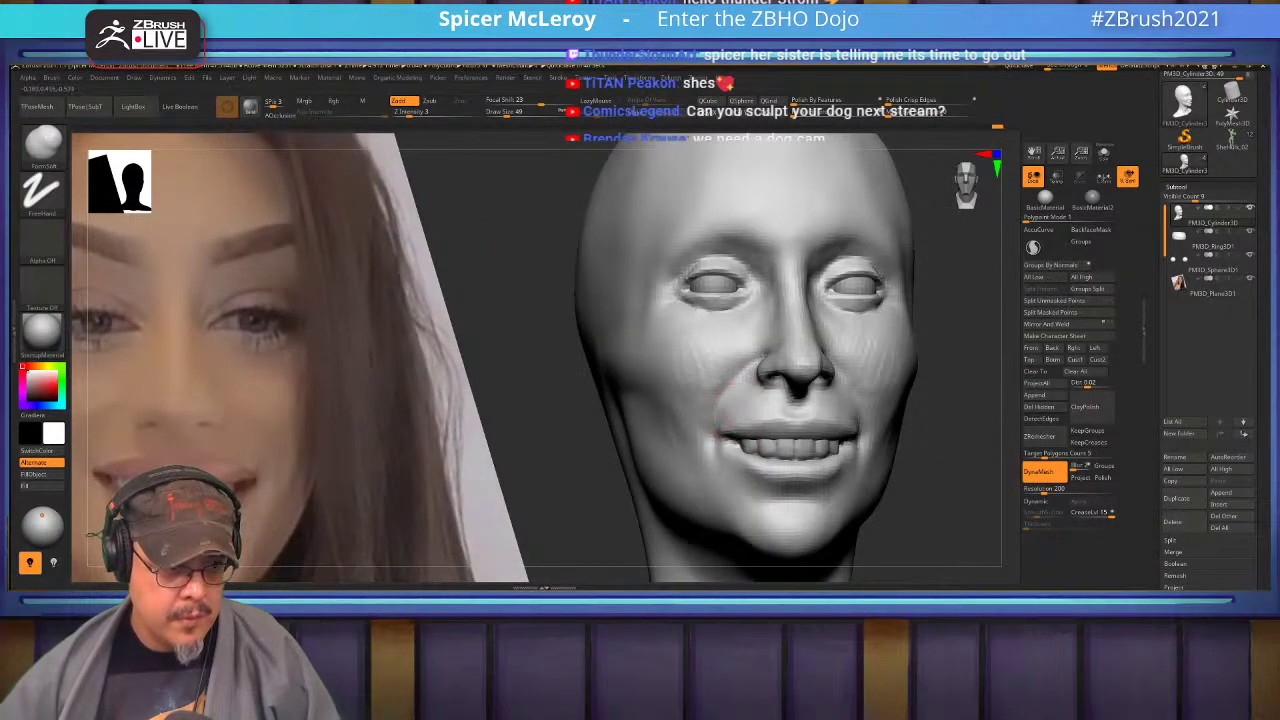
left_click_drag(748, 408, 748, 368, "shift")
left_click_drag(716, 445, 708, 468, "shift")
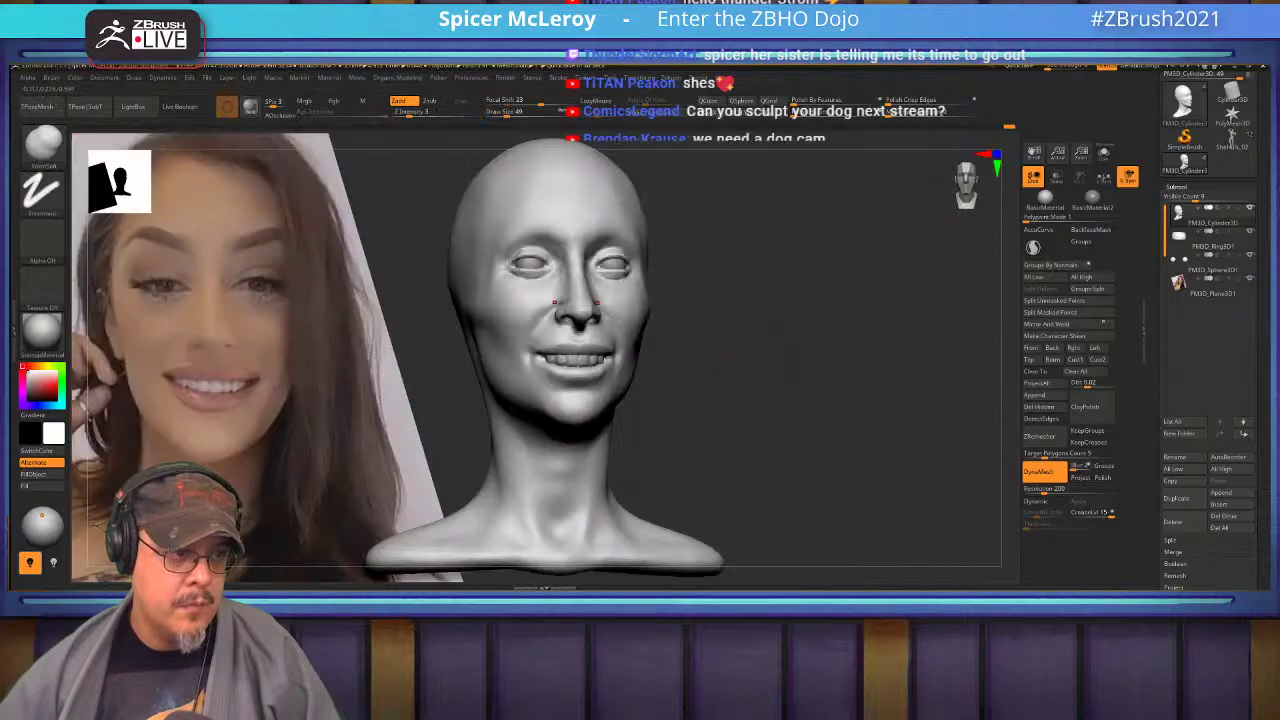
left_click_drag(885, 362, 902, 432, "alt")
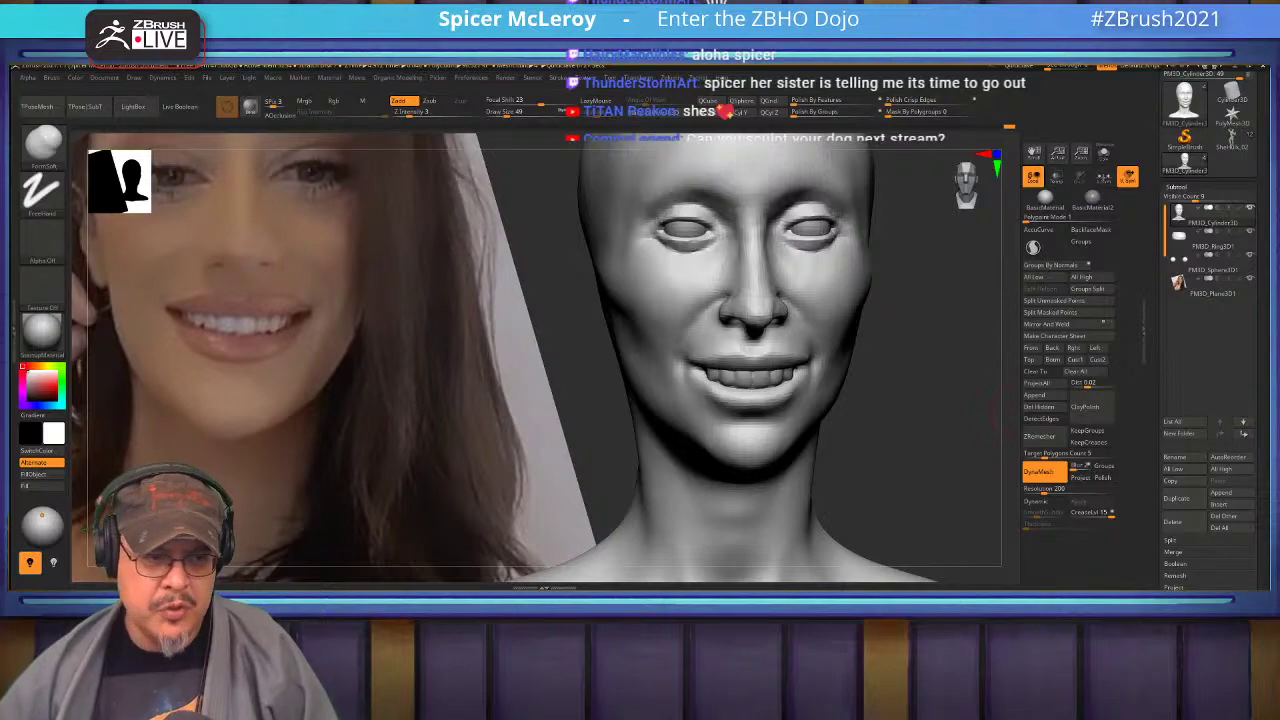
right_click_drag(880, 388, 908, 392)
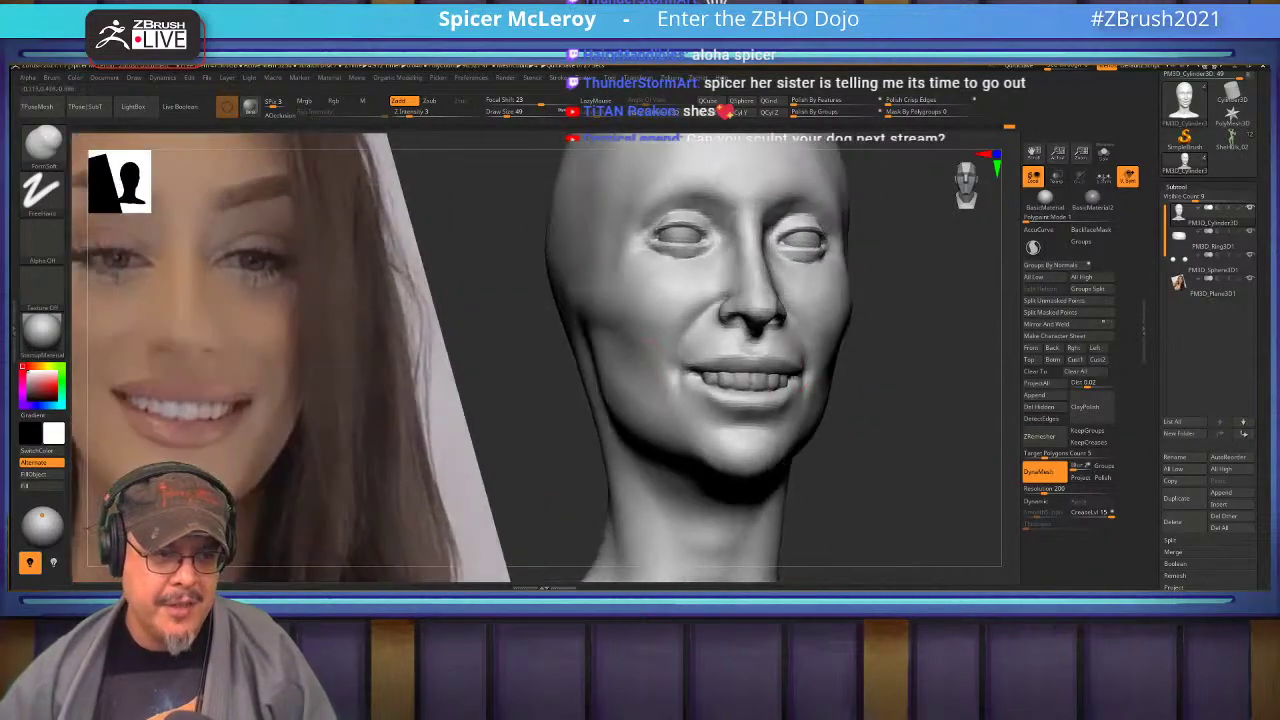
Deepen the corner of the mouth where the lips meet the teeth with DamStandard at draw size 49.
mouse_move(880, 350)
right_mouse_down("ctrl")
mouse_move(826, 429)
mouse_move(862, 415)
mouse_move(855, 423)
right_mouse_up("ctrl")
key("b")
key("Escape")
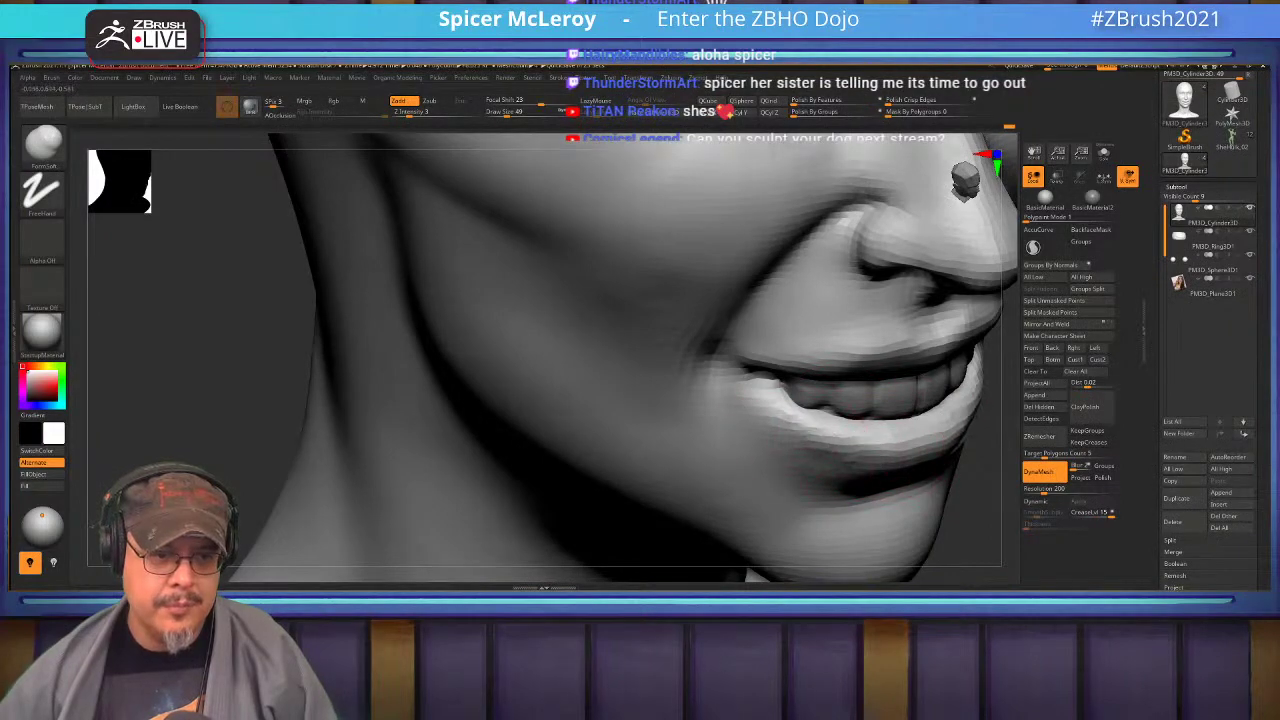
key("b")
key("d")
key("s")
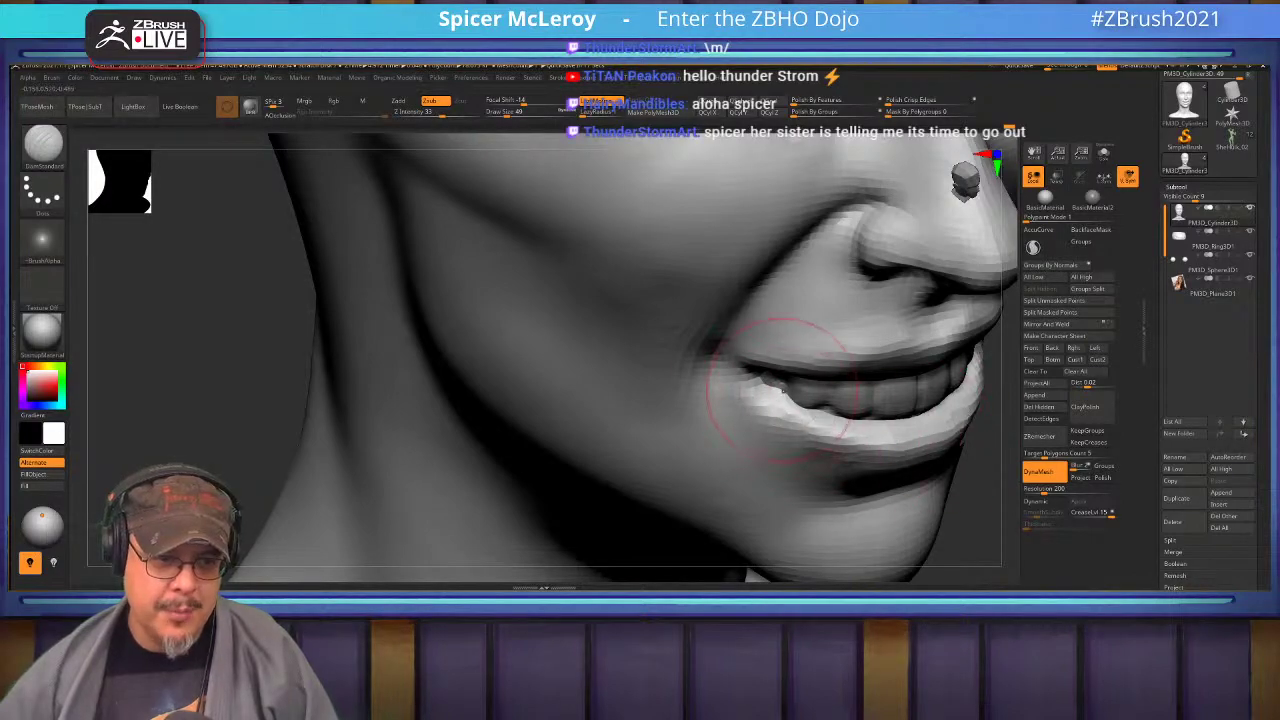
right_click_drag(813, 388, 775, 378)
key("f")
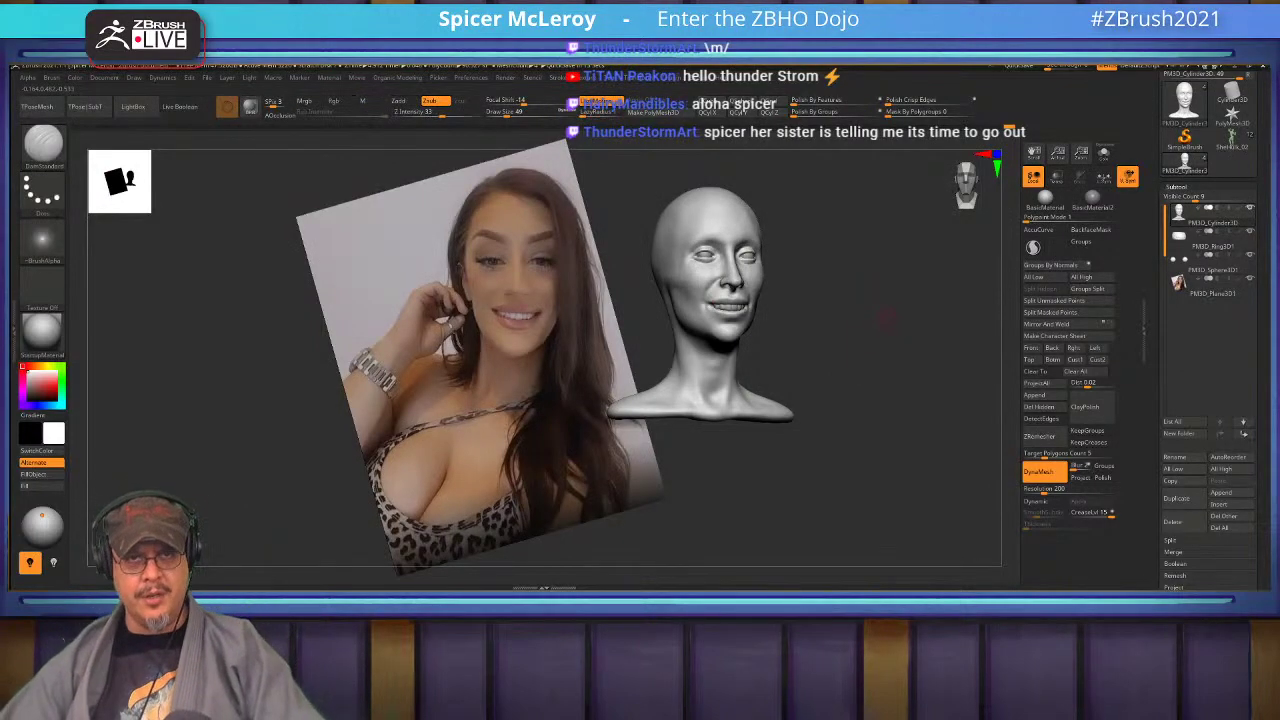
right_click_drag(940, 372, 866, 375)
right_click_drag(866, 375, 866, 500, "ctrl")
mouse_move(808, 310)
right_mouse_down("alt")
mouse_move(775, 355)
mouse_move(742, 357)
mouse_move(740, 400)
mouse_move(786, 371)
right_mouse_up("alt")
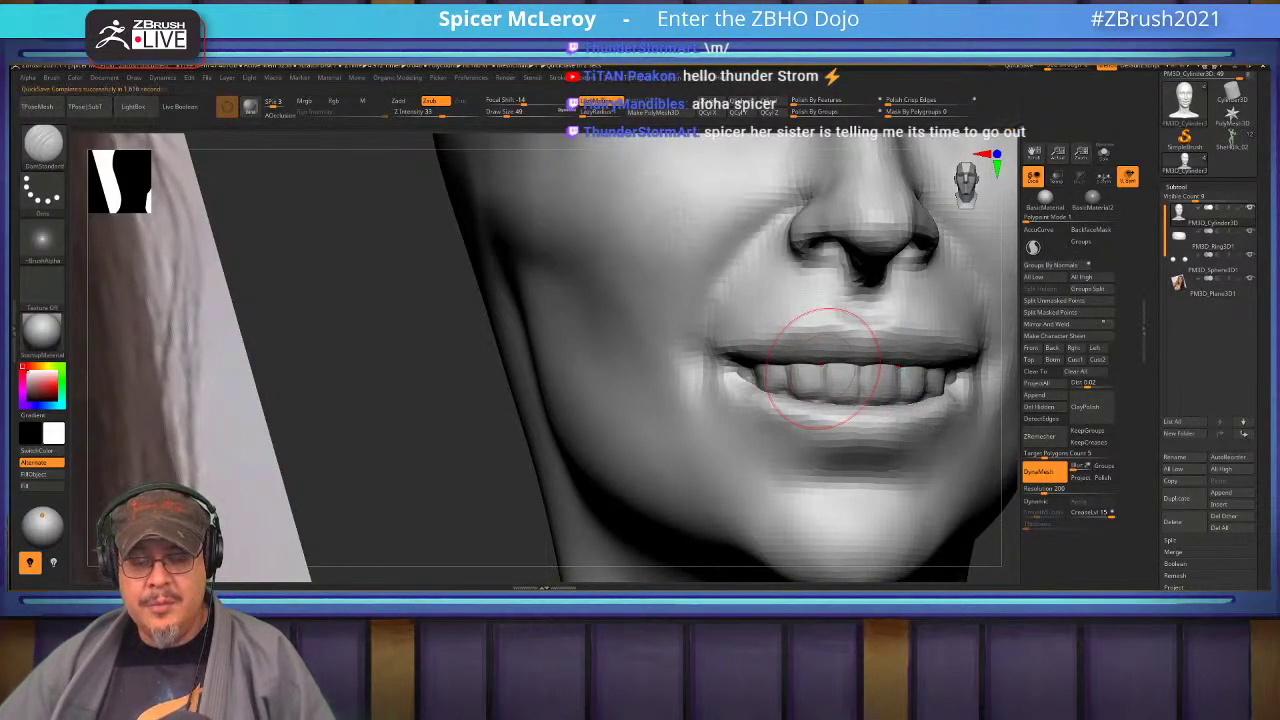
Reshape the brow area above the eye from a low viewpoint with Move at draw size 49.
right_click_drag(868, 326, 781, 288, "ctrl")
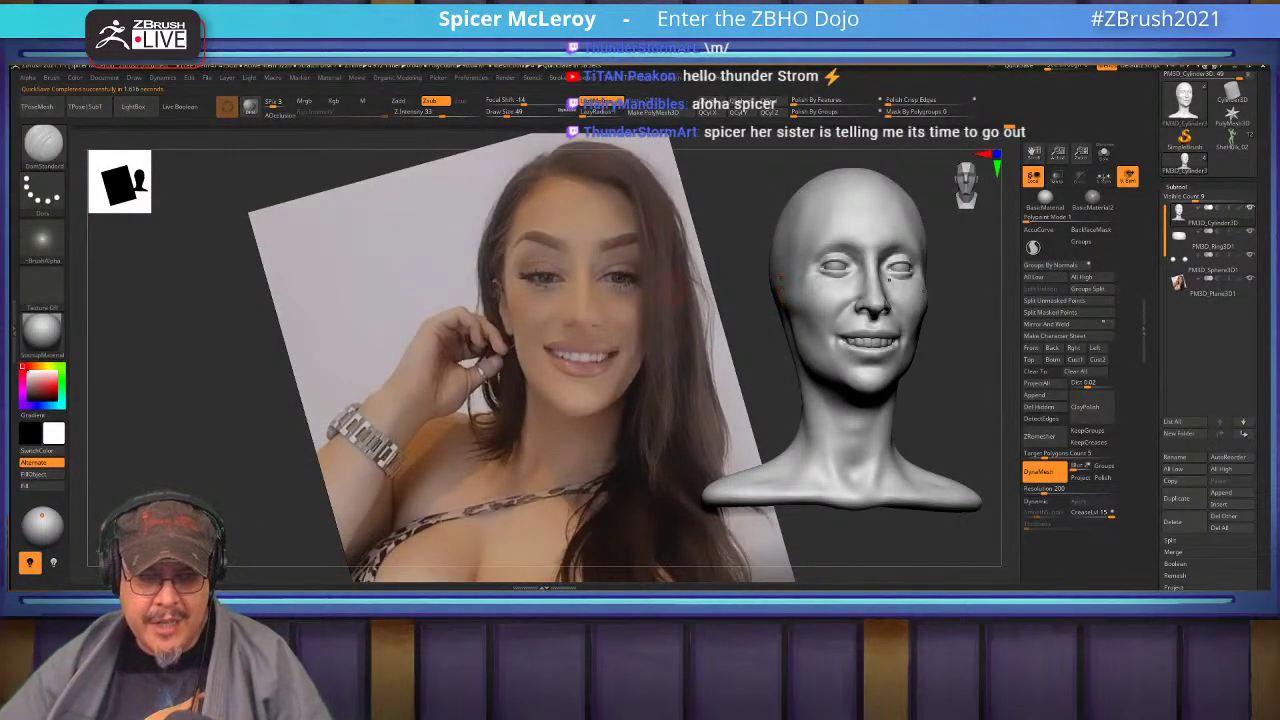
right_click_drag(909, 314, 878, 329)
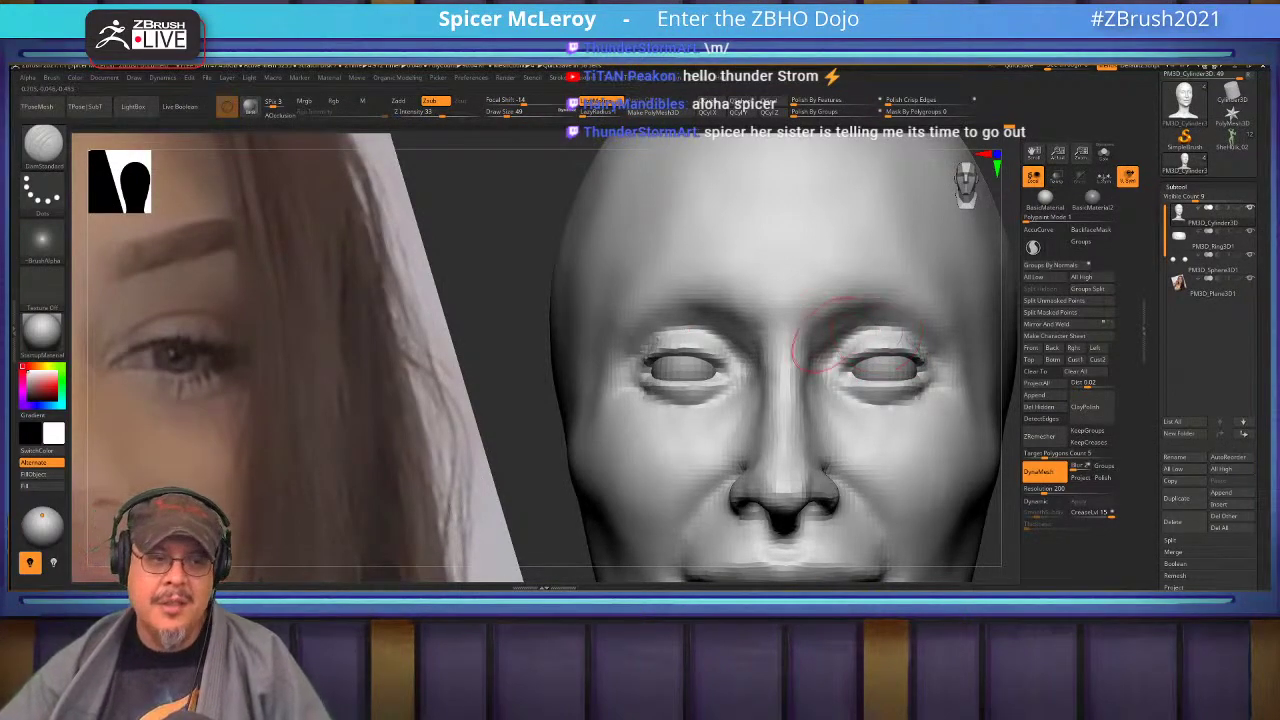
mouse_move(700, 385)
right_mouse_down()
mouse_move(695, 410)
mouse_move(733, 360)
mouse_move(666, 360)
right_mouse_up()
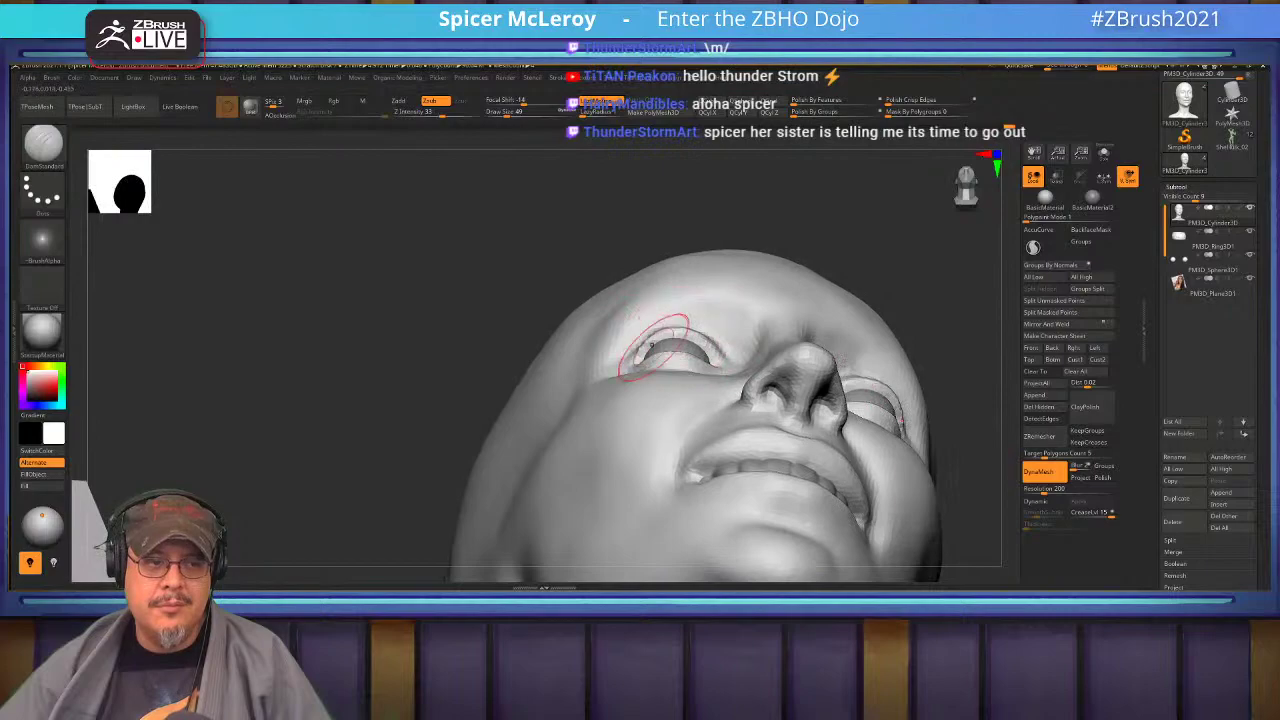
key("b")
key("m")
key("v")
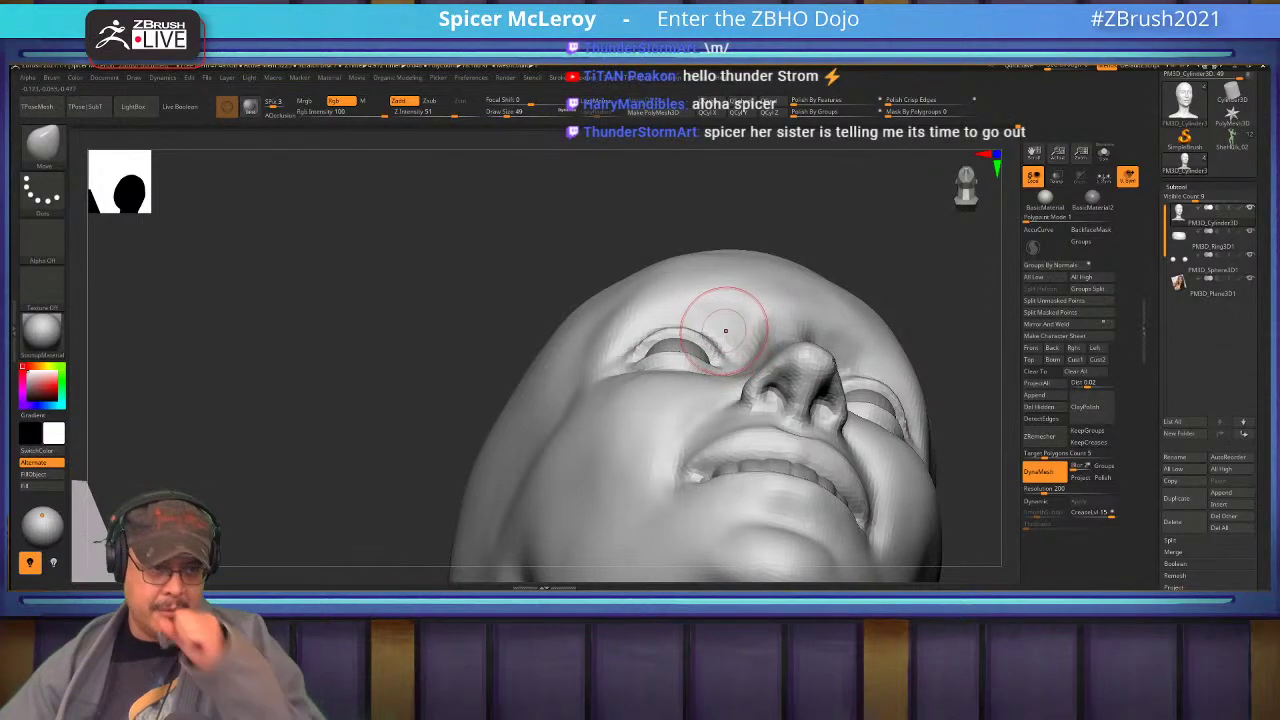
left_click_drag(729, 266, 729, 286)
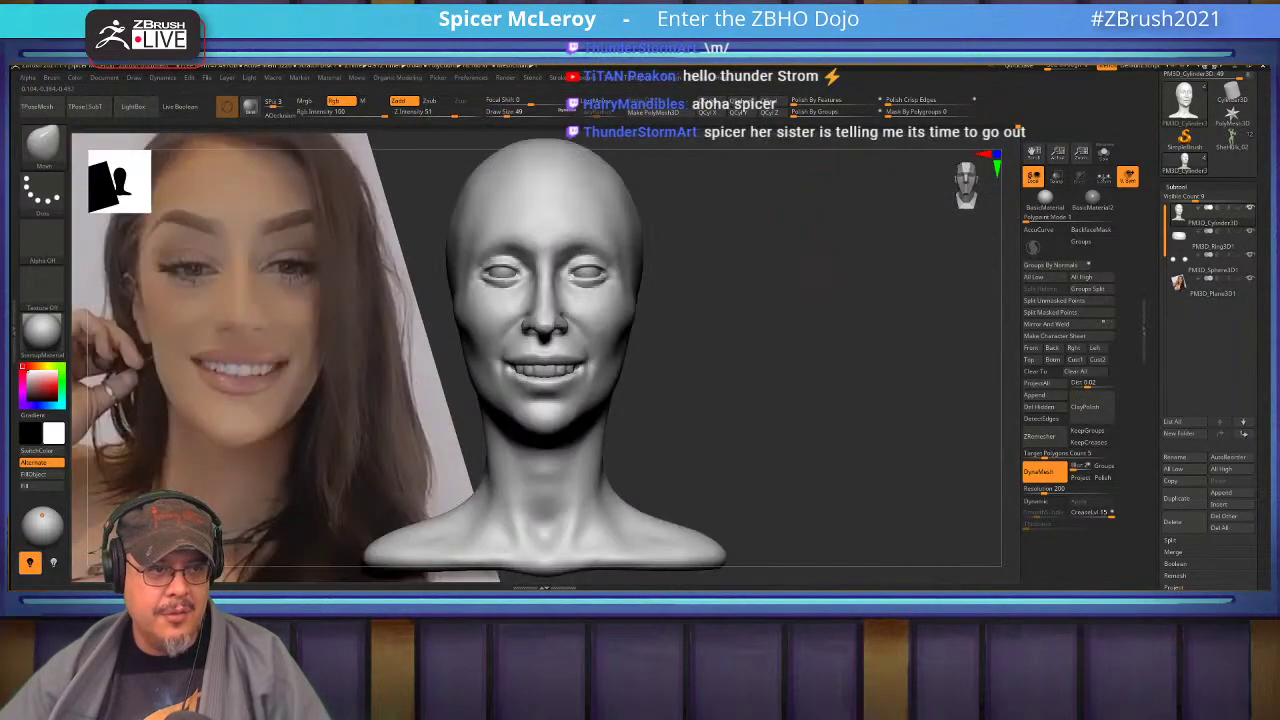
Fill out the forehead and side of the skull with ClayBuildup at draw size 116, and smooth them.
mouse_move(780, 290)
left_mouse_down()
mouse_move(812, 300)
mouse_move(800, 385)
left_mouse_up()
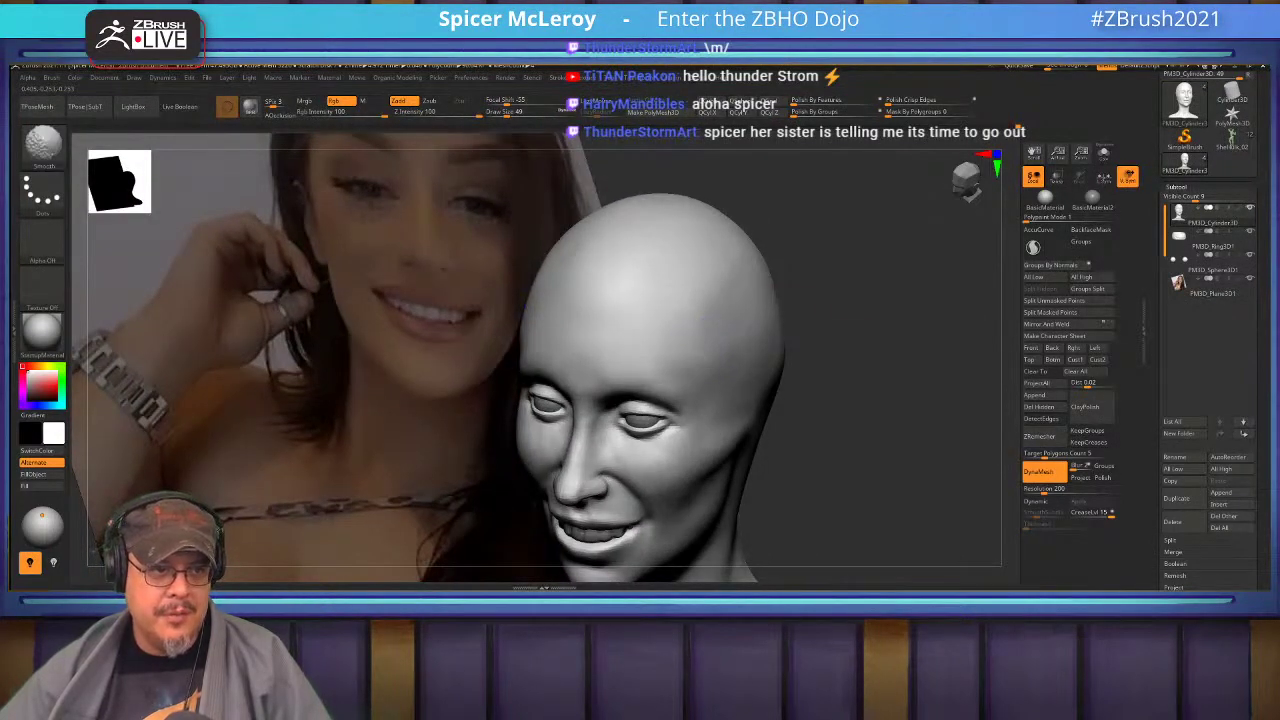
key("b")
key("c")
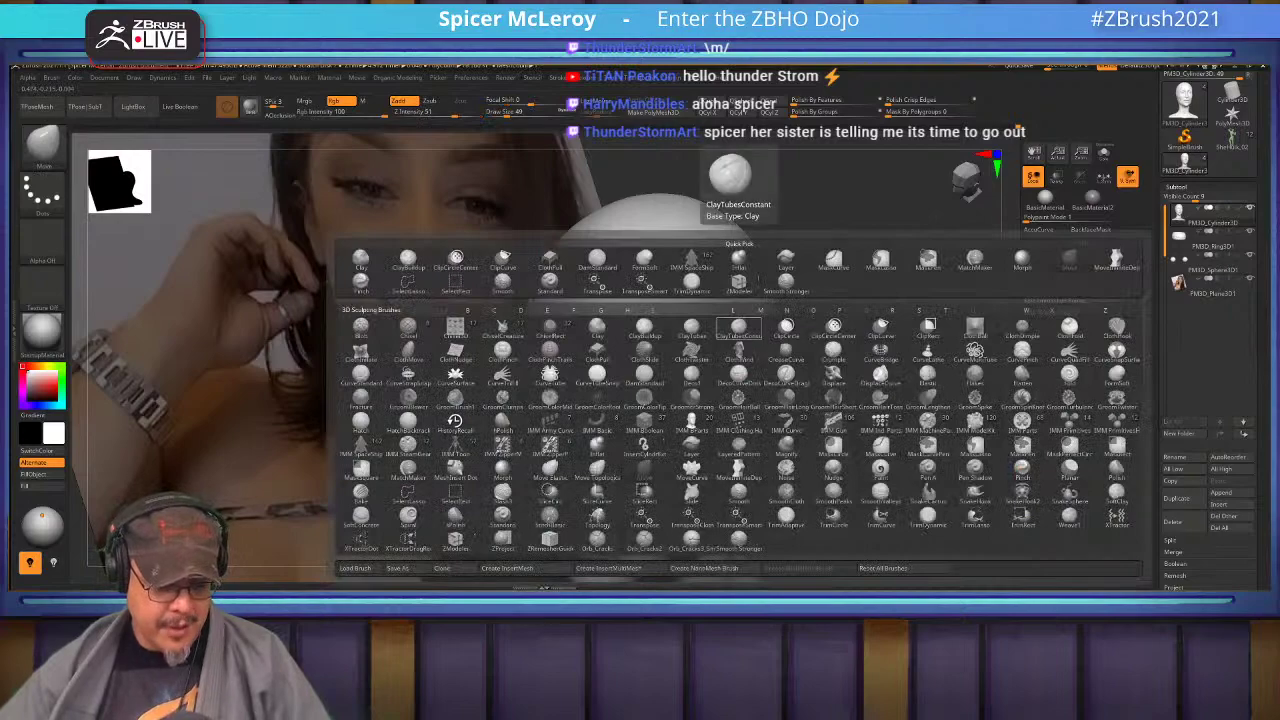
key("t")
mouse_move(840, 348)
left_mouse_down()
mouse_move(727, 335)
mouse_move(753, 301)
mouse_move(765, 318)
left_mouse_up()
key("s")
key("shift")
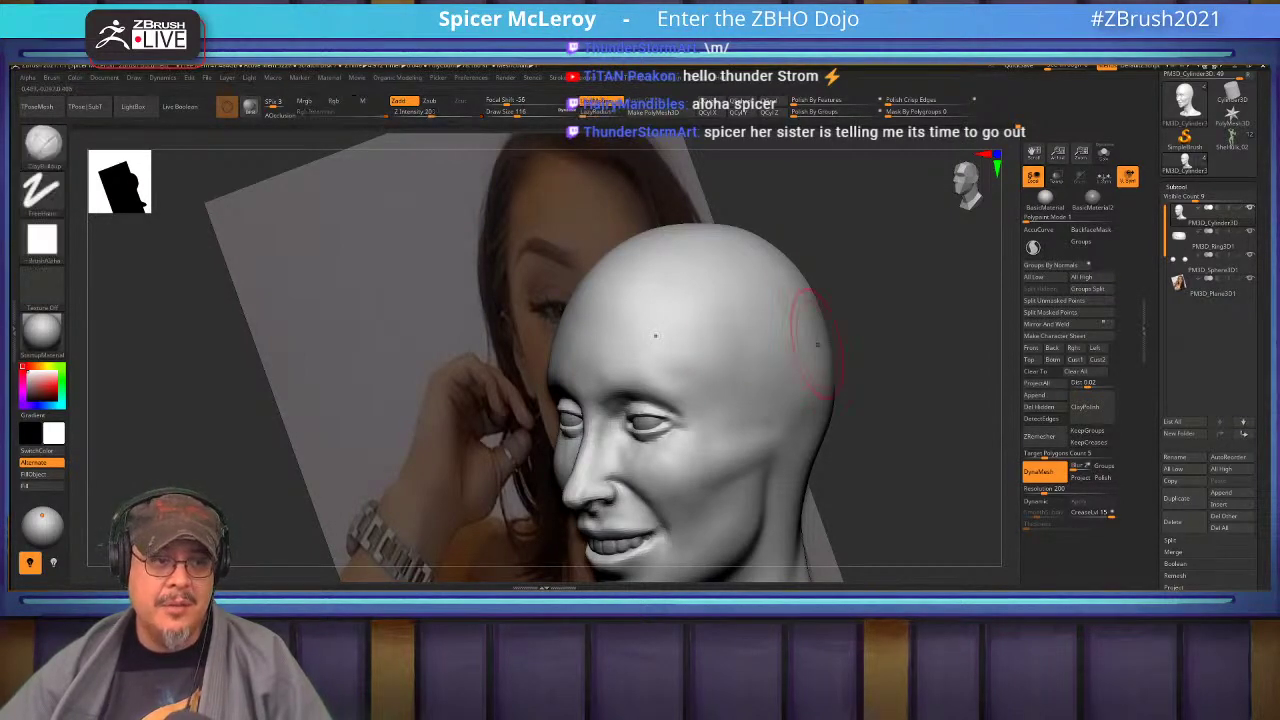
mouse_move(855, 334)
left_mouse_down()
mouse_move(925, 332)
mouse_move(945, 320)
mouse_move(932, 290)
left_mouse_up()
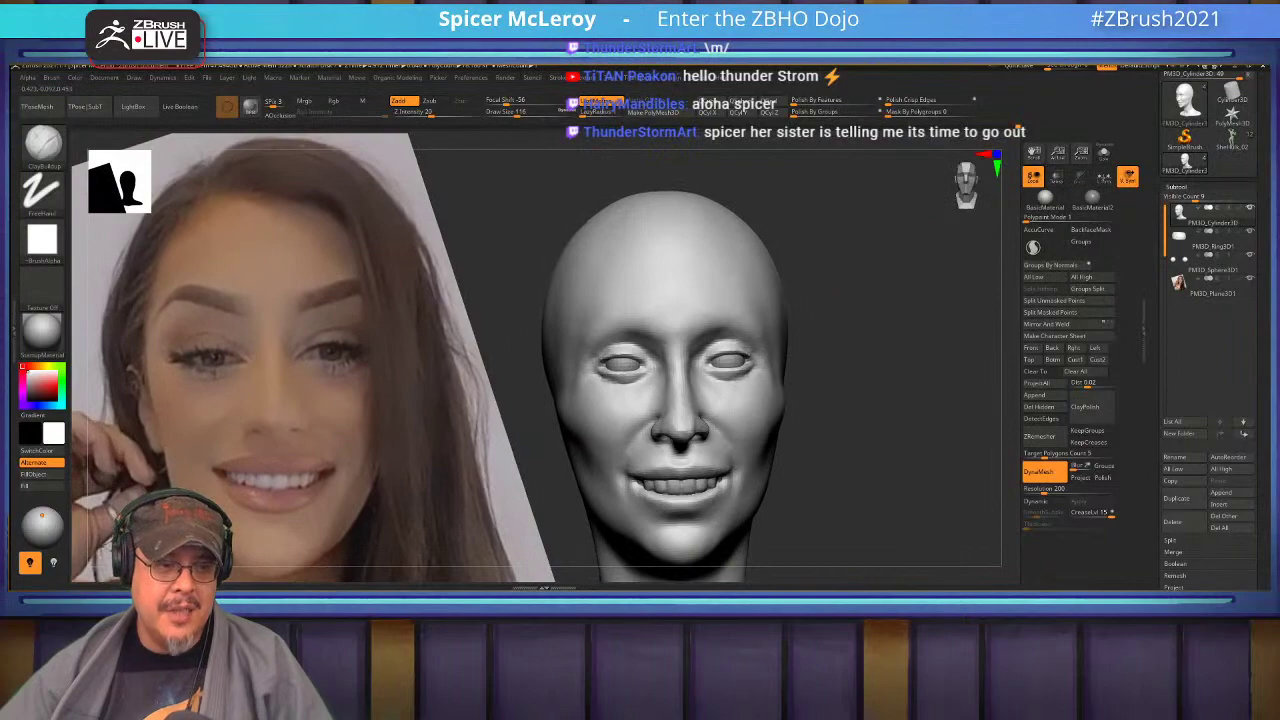
Fill out the lower cheek above the jawline with ClayBuildup at draw size 116, and smooth it.
left_click_drag(870, 370, 905, 372)
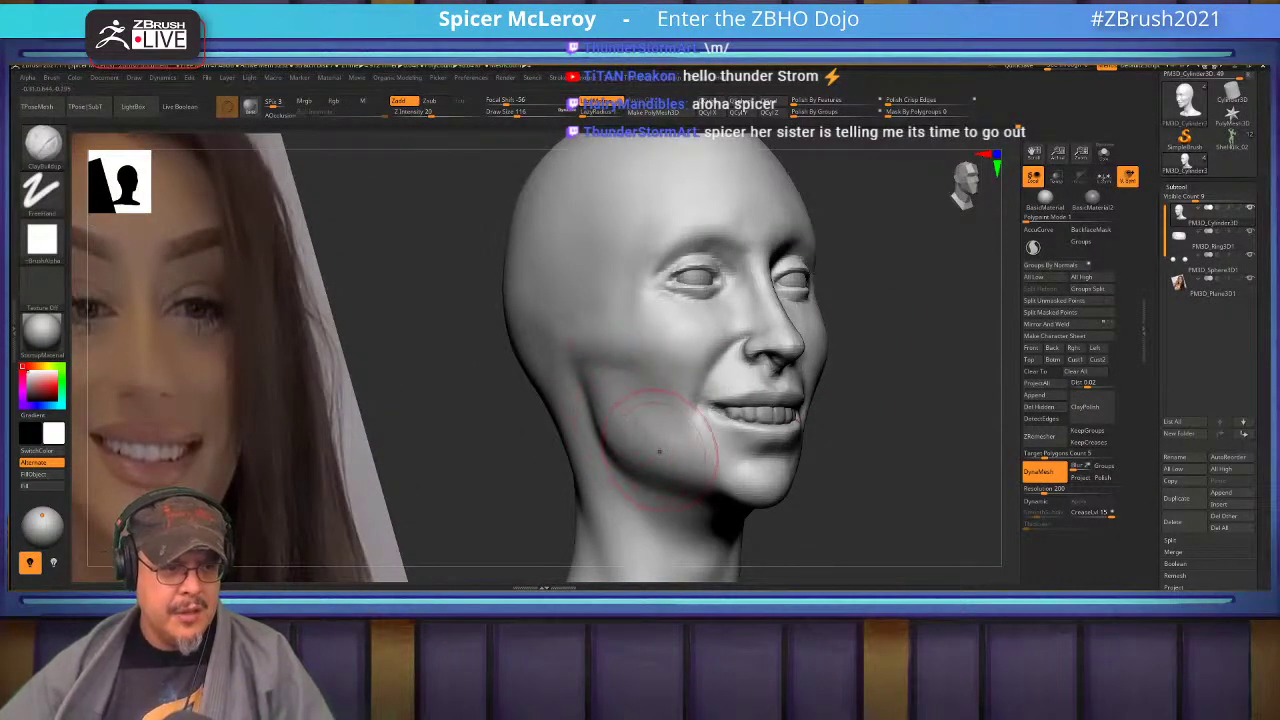
mouse_move(655, 445)
left_mouse_down("shift")
mouse_move(640, 420)
mouse_move(648, 398)
left_mouse_up("shift")
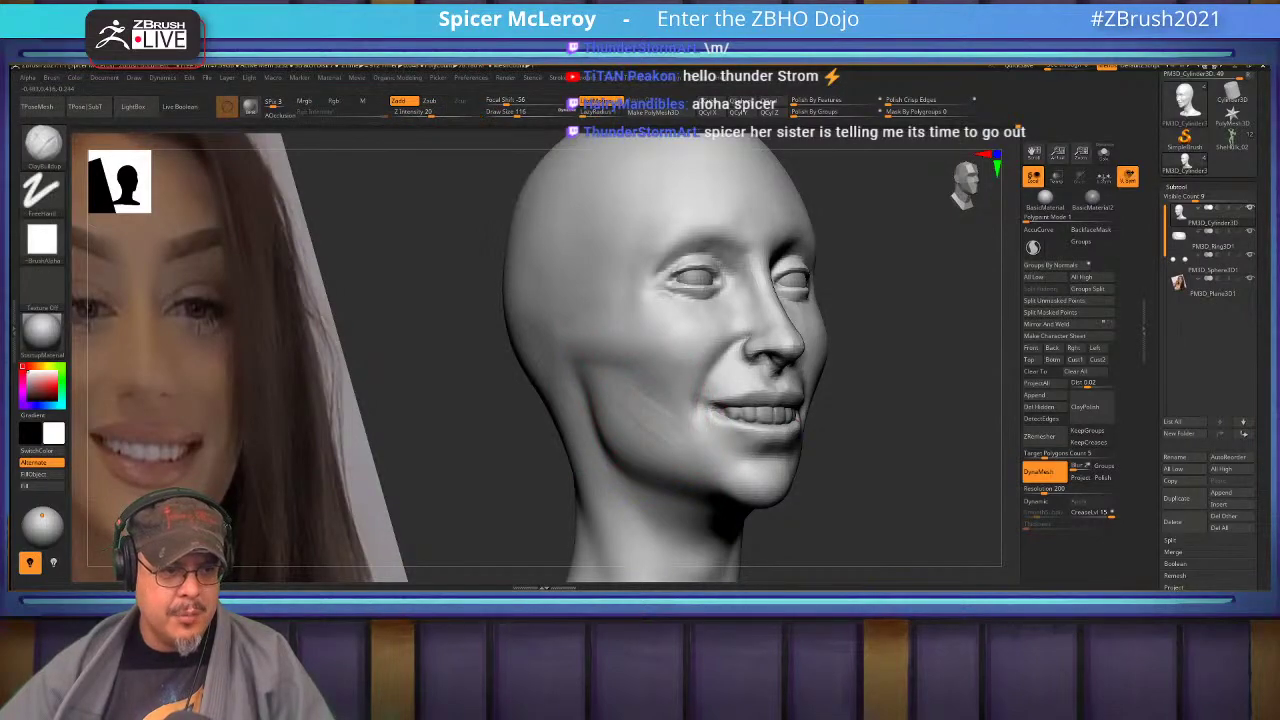
left_click_drag(680, 446, 668, 425, "shift")
mouse_move(920, 400)
left_mouse_down()
mouse_move(850, 400)
mouse_move(912, 400)
mouse_move(855, 358)
mouse_move(765, 362)
mouse_move(752, 383)
left_mouse_up()
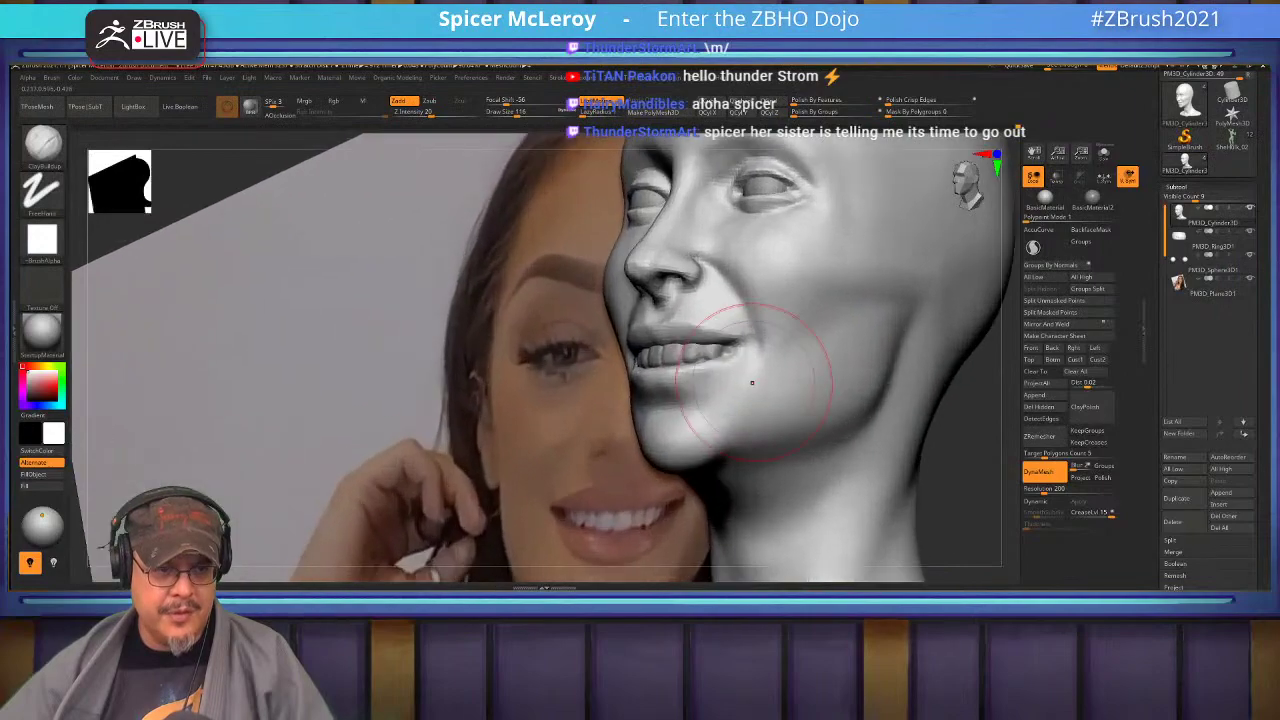
Build up the area between the mouth corner and chin with ClayBuildup at draw size 77, and smooth it.
key("s")
left_click_drag(731, 431, 725, 431)
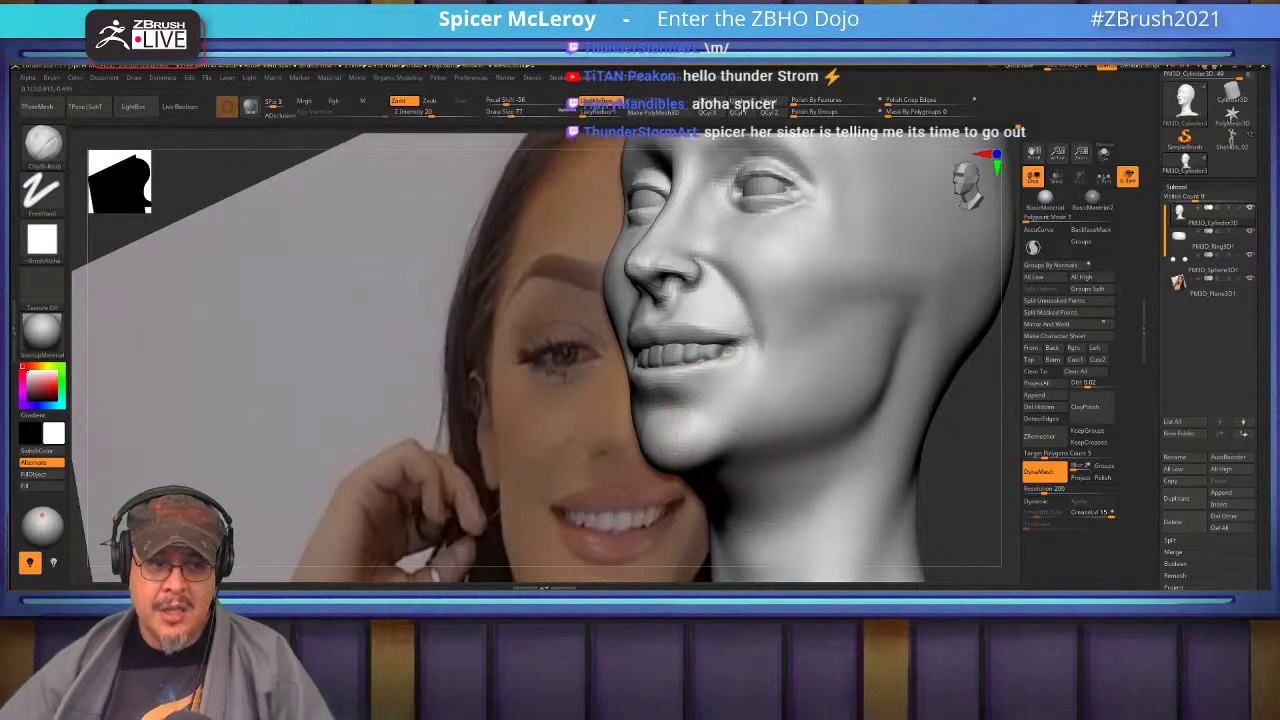
mouse_move(770, 354)
left_mouse_down()
mouse_move(734, 420)
mouse_move(770, 352)
left_mouse_up()
mouse_move(752, 395)
left_mouse_down("shift")
mouse_move(788, 361)
mouse_move(745, 405)
mouse_move(652, 425)
left_mouse_up("shift")
key("shift")
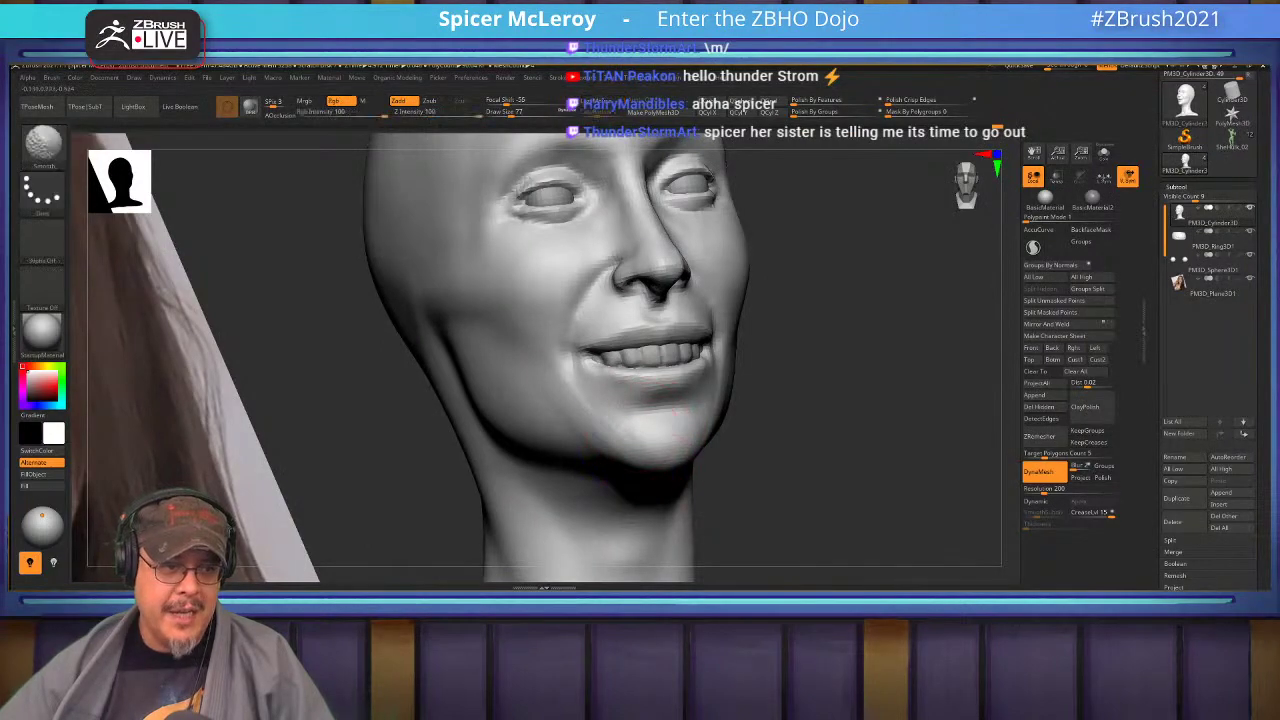
left_click_drag(557, 391, 575, 396, "shift")
Build up the inner brow ridge above the nose with ClayBuildup at draw size 62, and smooth it.
right_click_drag(600, 330, 627, 410, "alt")
mouse_move(770, 300)
right_mouse_down()
mouse_move(719, 290)
mouse_move(747, 415)
mouse_move(722, 380)
mouse_move(669, 366)
right_mouse_up()
key("s")
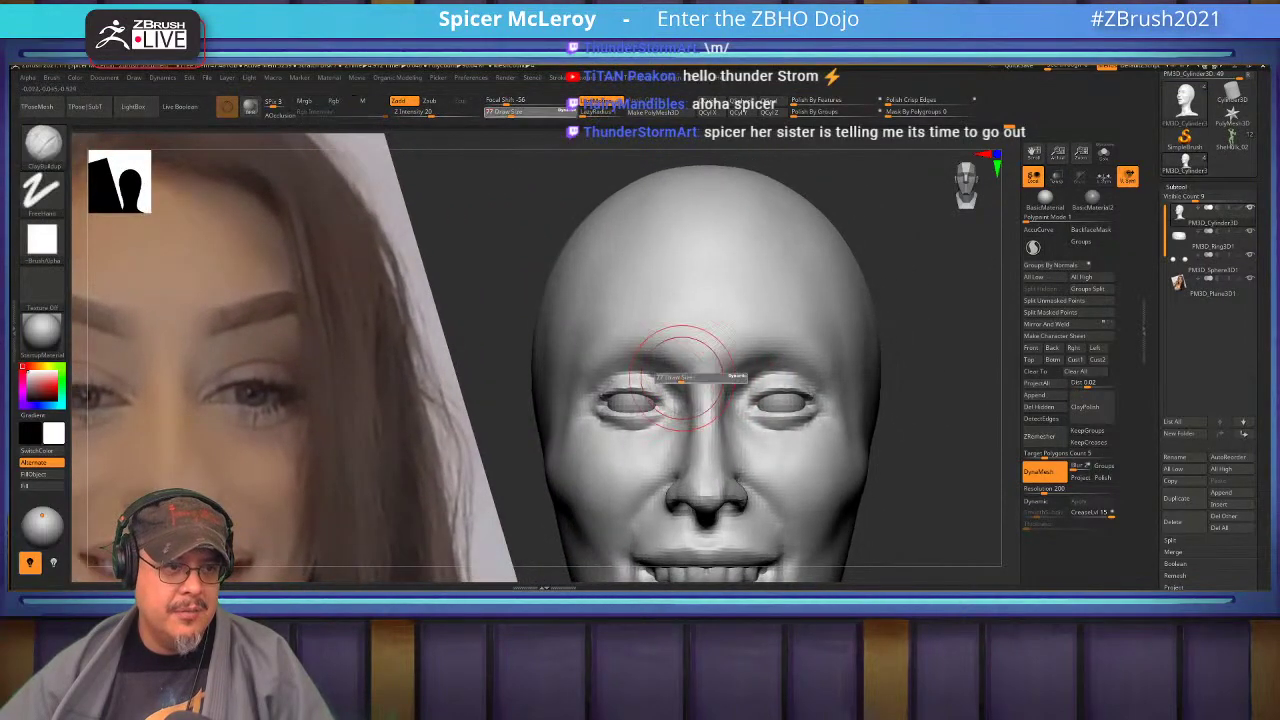
key("shift")
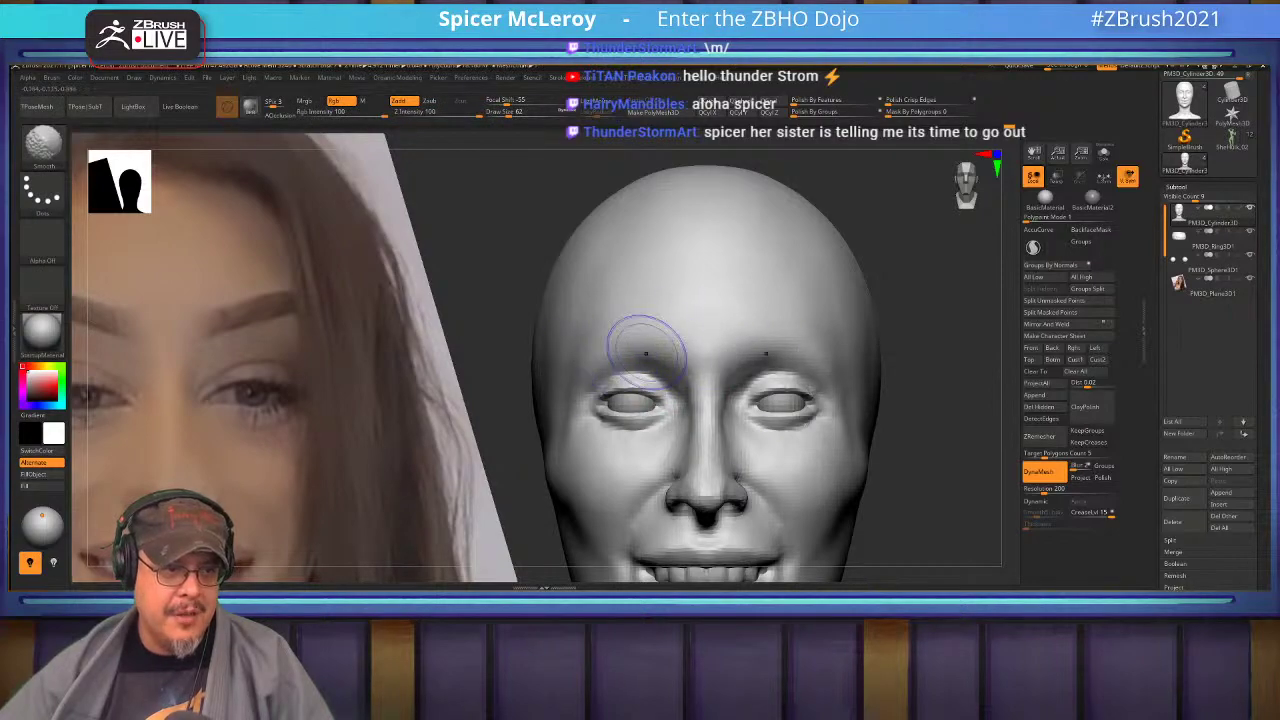
key("shift")
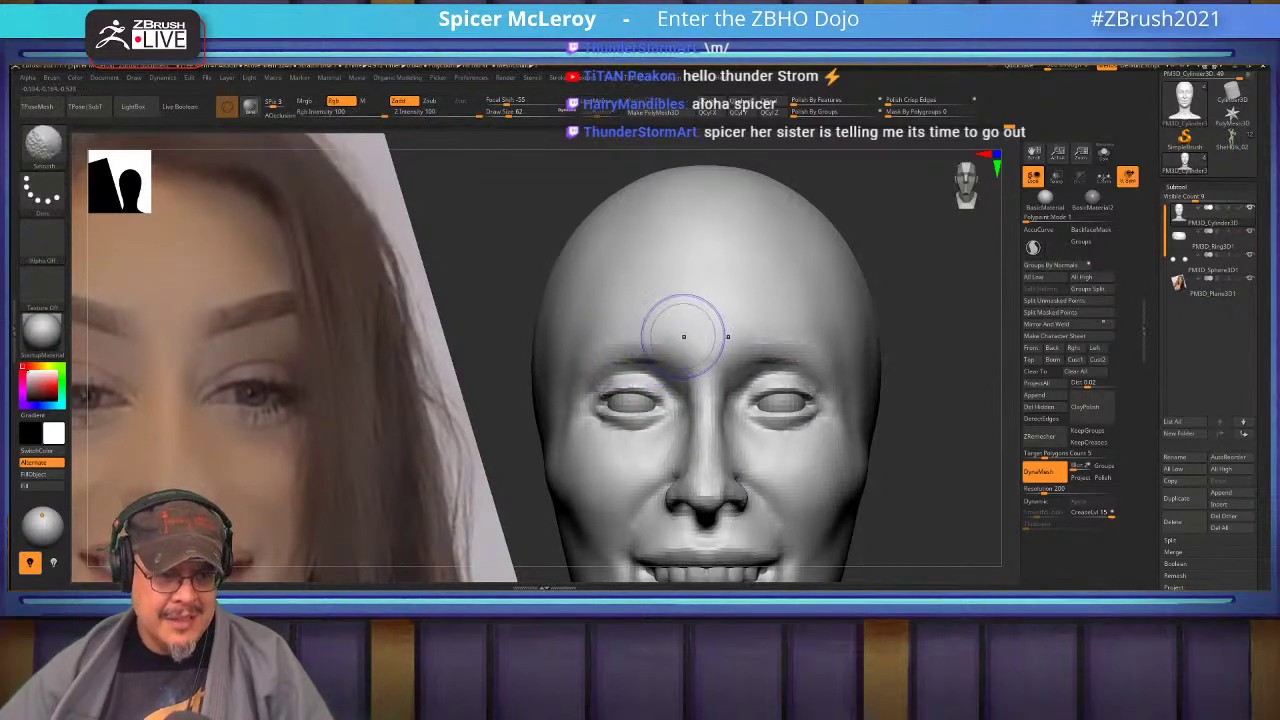
mouse_move(646, 350)
right_mouse_down("alt")
mouse_move(646, 250)
mouse_move(690, 215)
right_mouse_up("alt")
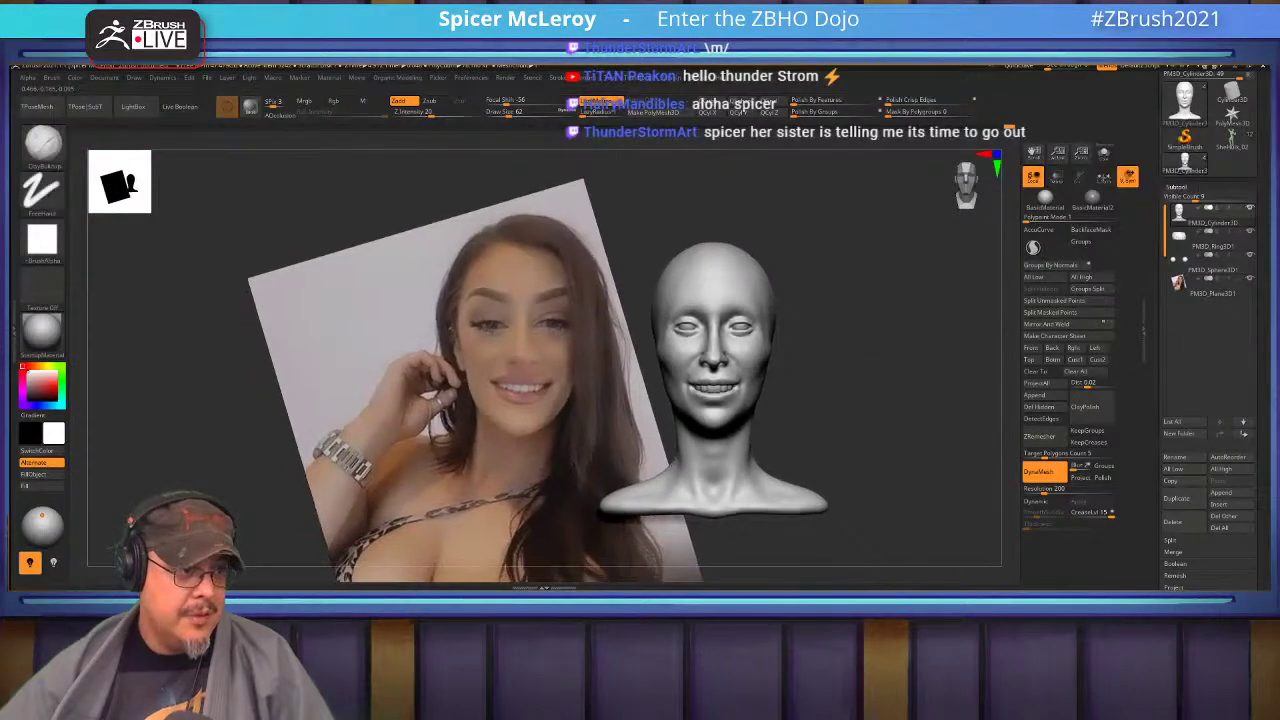
Build up the underside of the chin and upper neck with ClayBuildup at draw size 62, and smooth it.
mouse_move(850, 200)
right_mouse_down("alt")
mouse_move(860, 300)
mouse_move(862, 287)
mouse_move(892, 390)
mouse_move(815, 325)
right_mouse_up("alt")
key("shift")
key("shift")
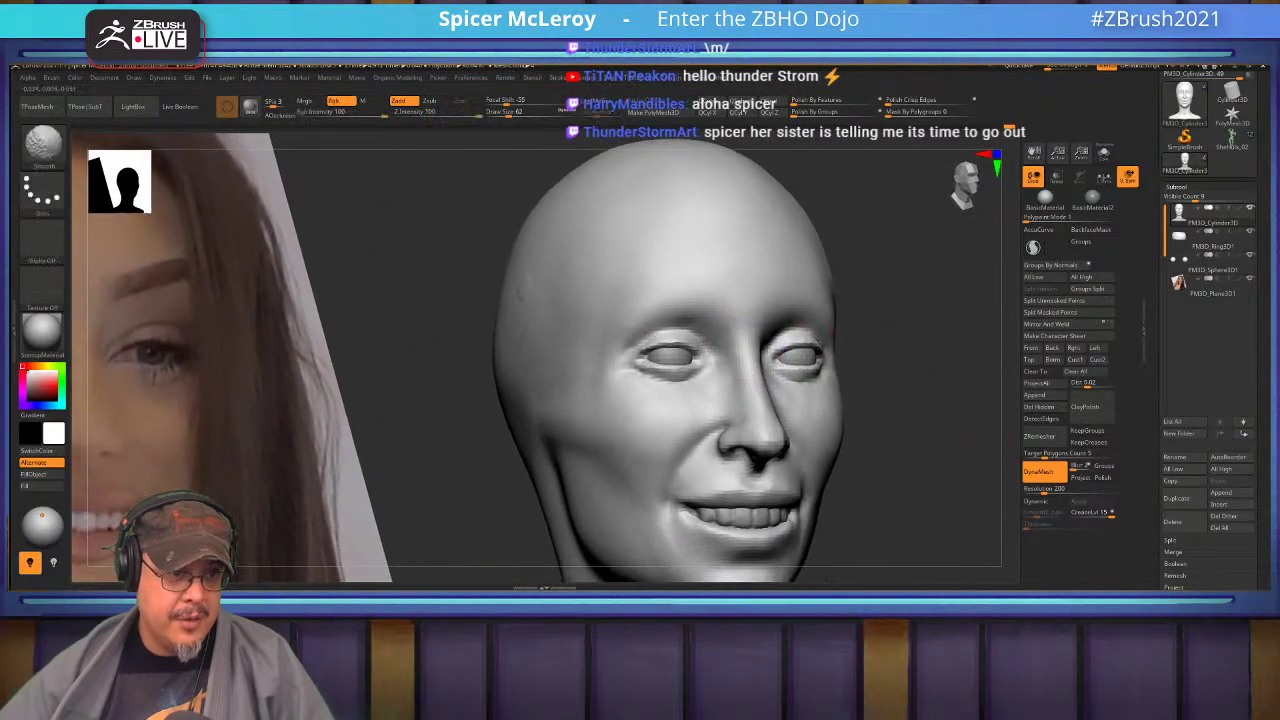
key("f")
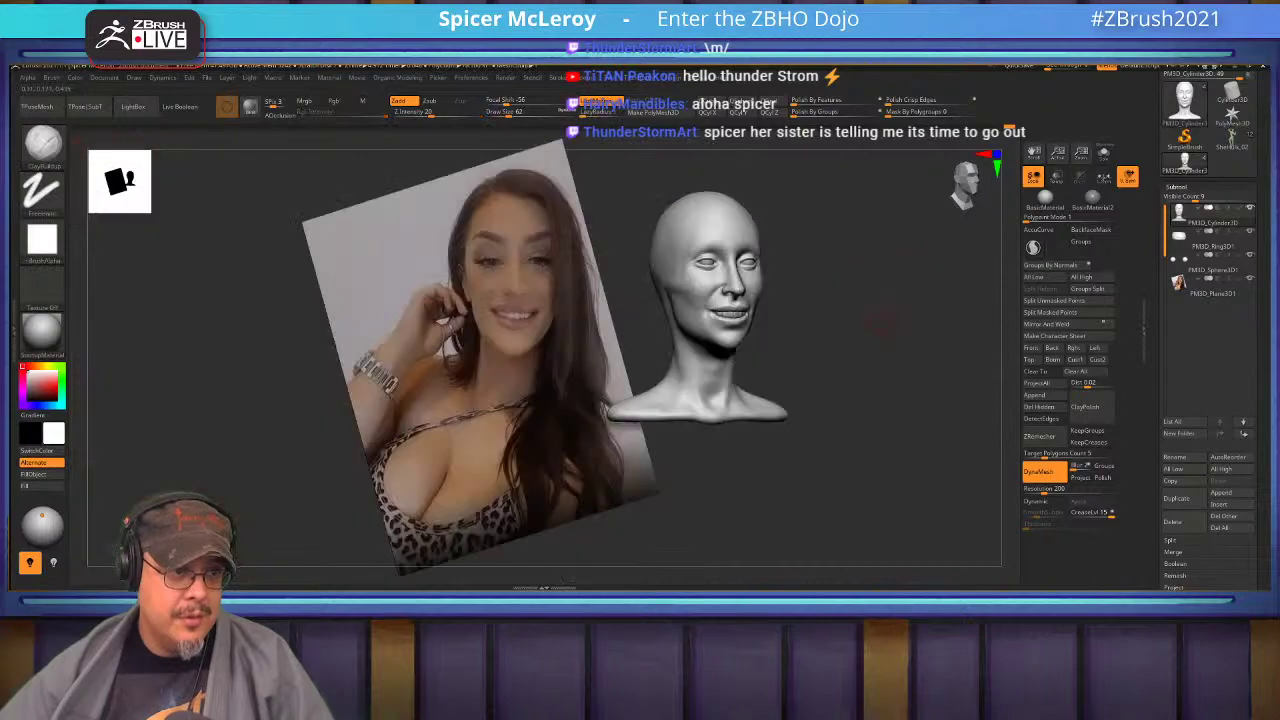
mouse_move(885, 340)
right_mouse_down()
mouse_move(825, 342)
mouse_move(822, 375)
mouse_move(889, 352)
mouse_move(856, 376)
mouse_move(860, 328)
mouse_move(898, 298)
mouse_move(842, 338)
mouse_move(700, 342)
mouse_move(868, 342)
mouse_move(850, 362)
mouse_move(880, 312)
mouse_move(892, 430)
mouse_move(862, 335)
mouse_move(655, 345)
right_mouse_up()
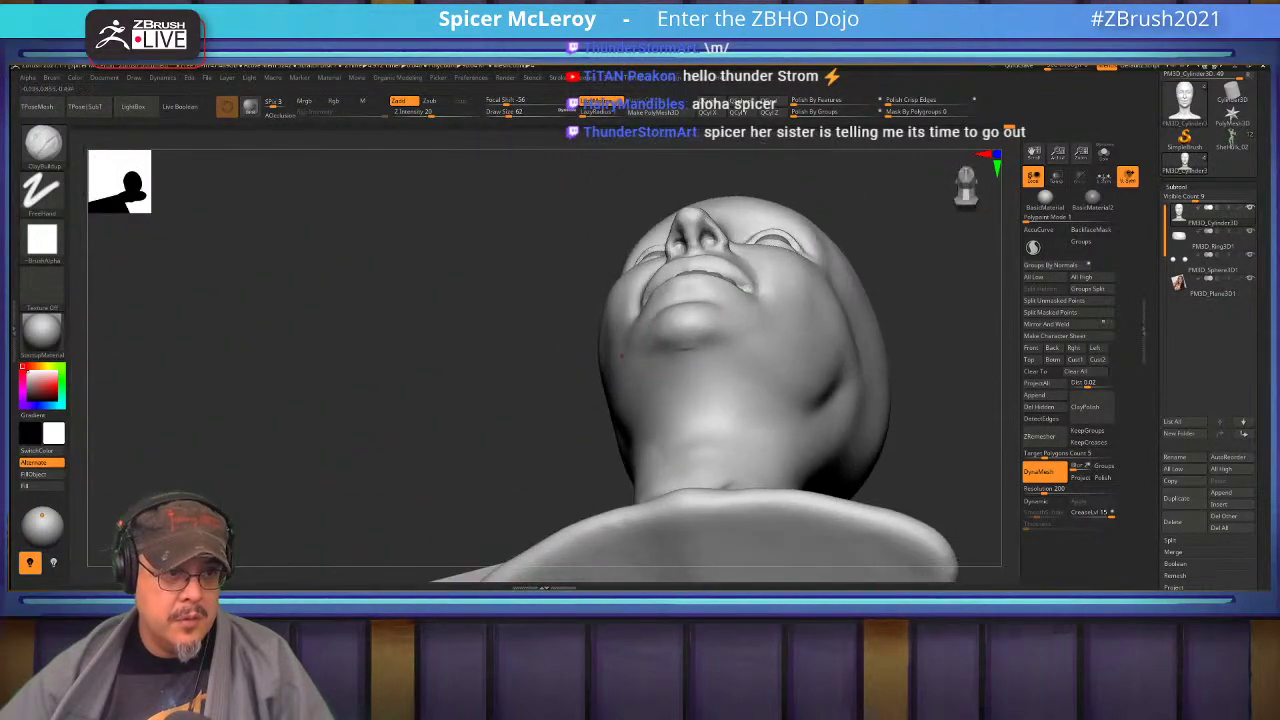
key("shift")
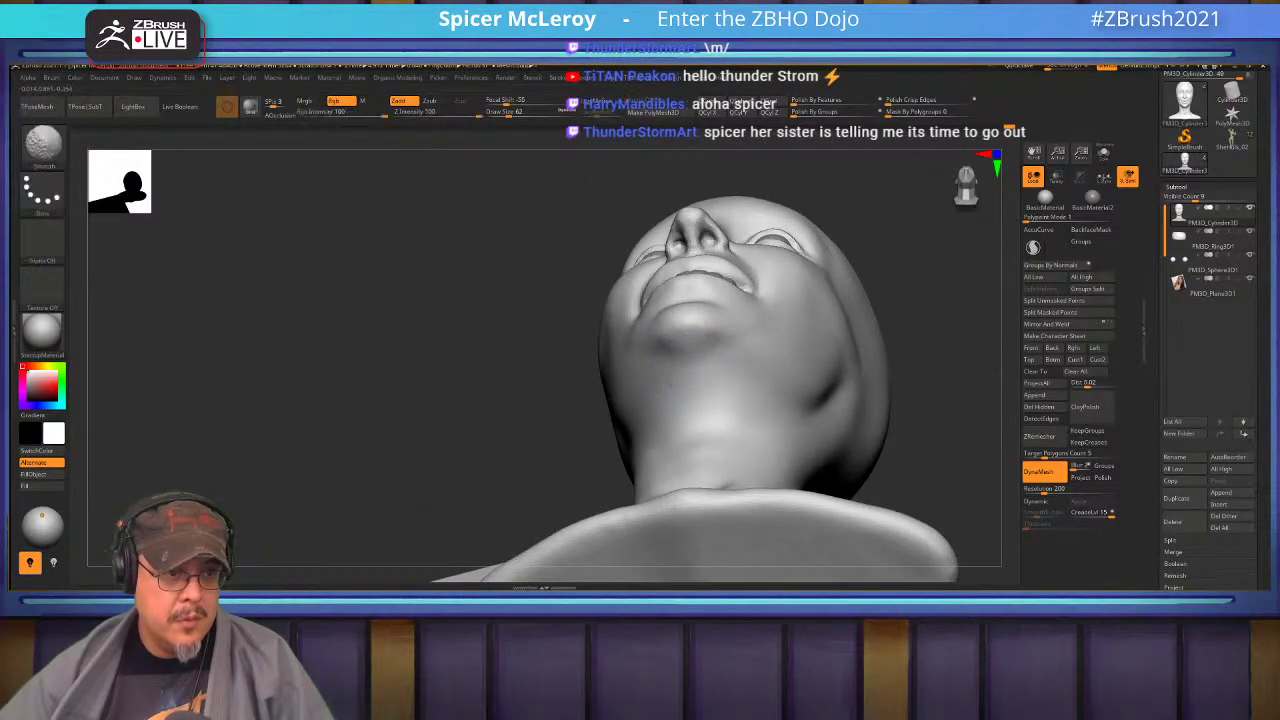
left_click_drag(670, 386, 722, 372, "shift")
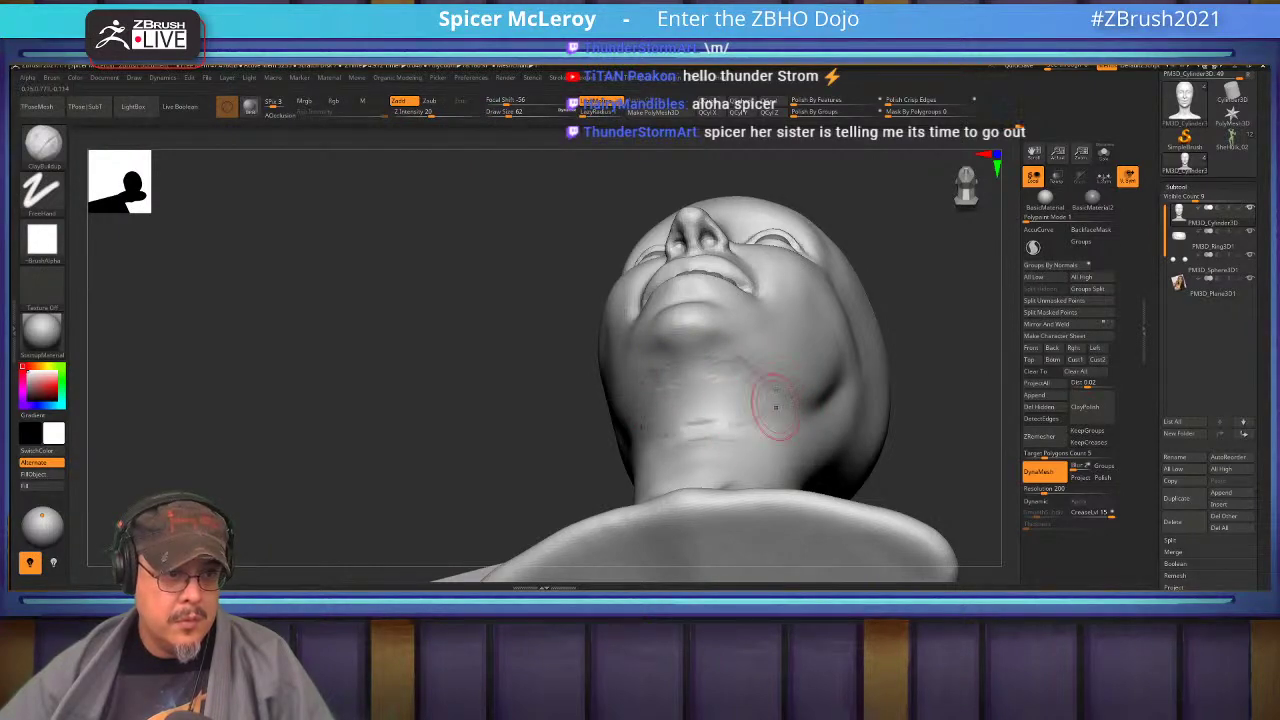
key("shift")
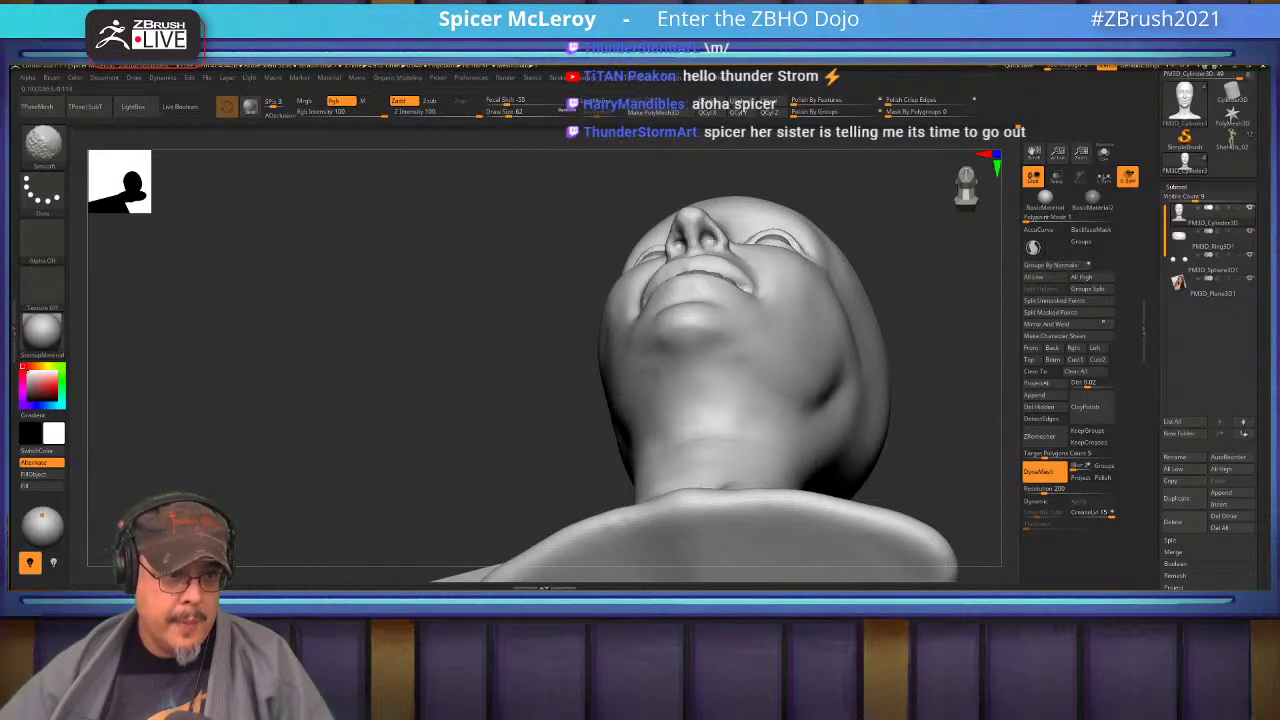
Mask arched eyebrow shapes along both brow ridges with the mask pen at draw size 31, and trim their lower edges.
left_click_drag(930, 236, 980, 290)
key("shift+f")
key("f")
key("shift+f")
mouse_move(980, 290)
left_mouse_down("alt")
mouse_move(1008, 286)
mouse_move(984, 446)
mouse_move(940, 446)
mouse_move(942, 522)
mouse_move(976, 565)
left_mouse_up("alt")
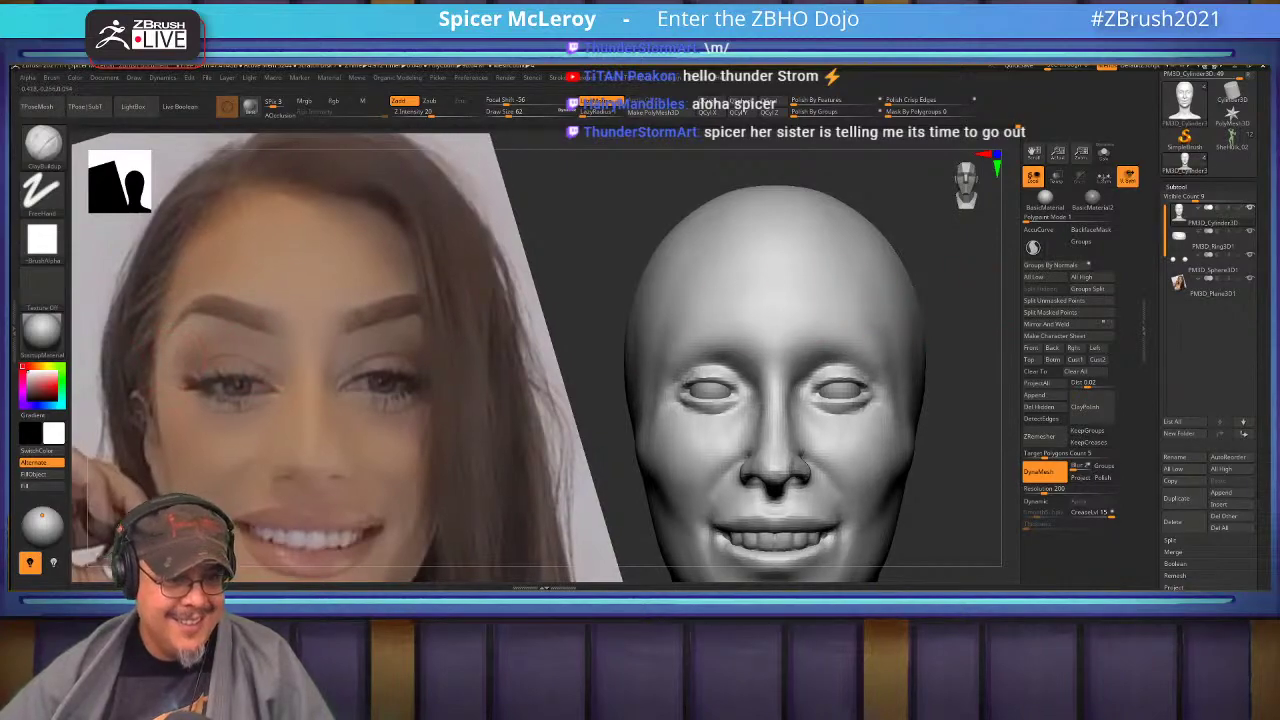
right_click_drag(736, 339, 783, 349, "alt")
key("s")
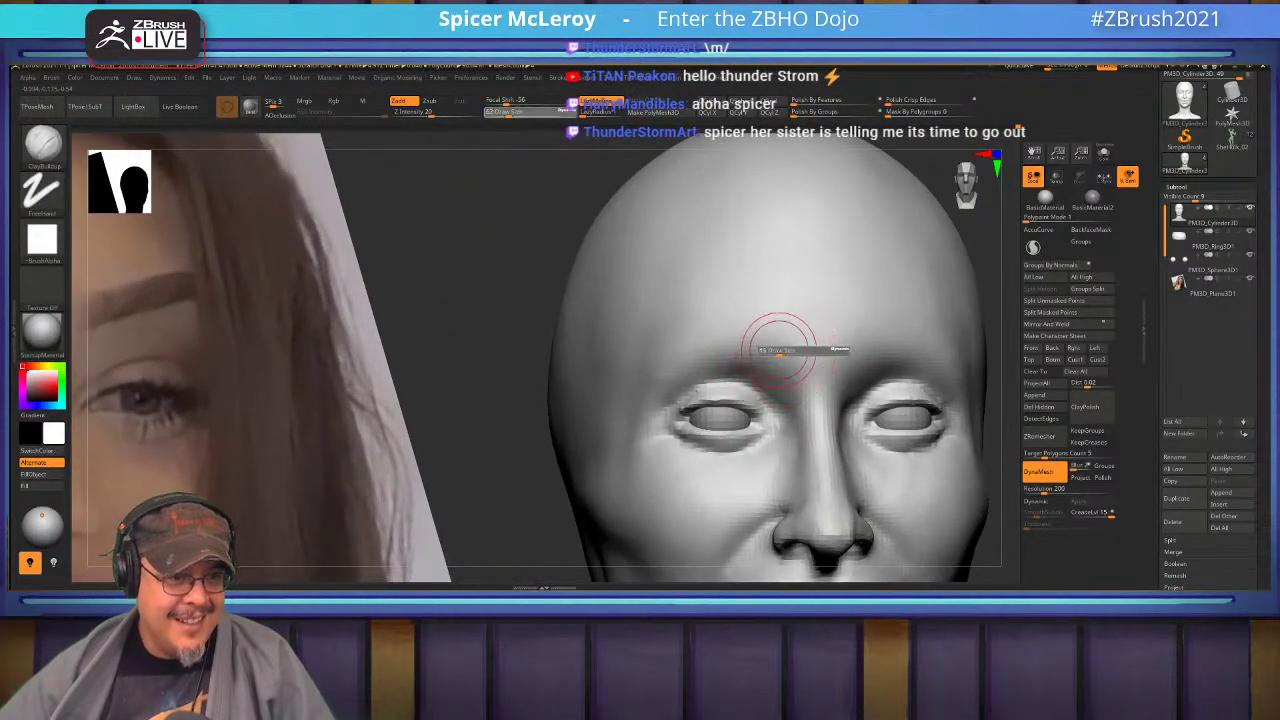
mouse_move(769, 340)
left_mouse_down("ctrl")
mouse_move(682, 337)
mouse_move(641, 366)
mouse_move(647, 357)
left_mouse_up("ctrl")
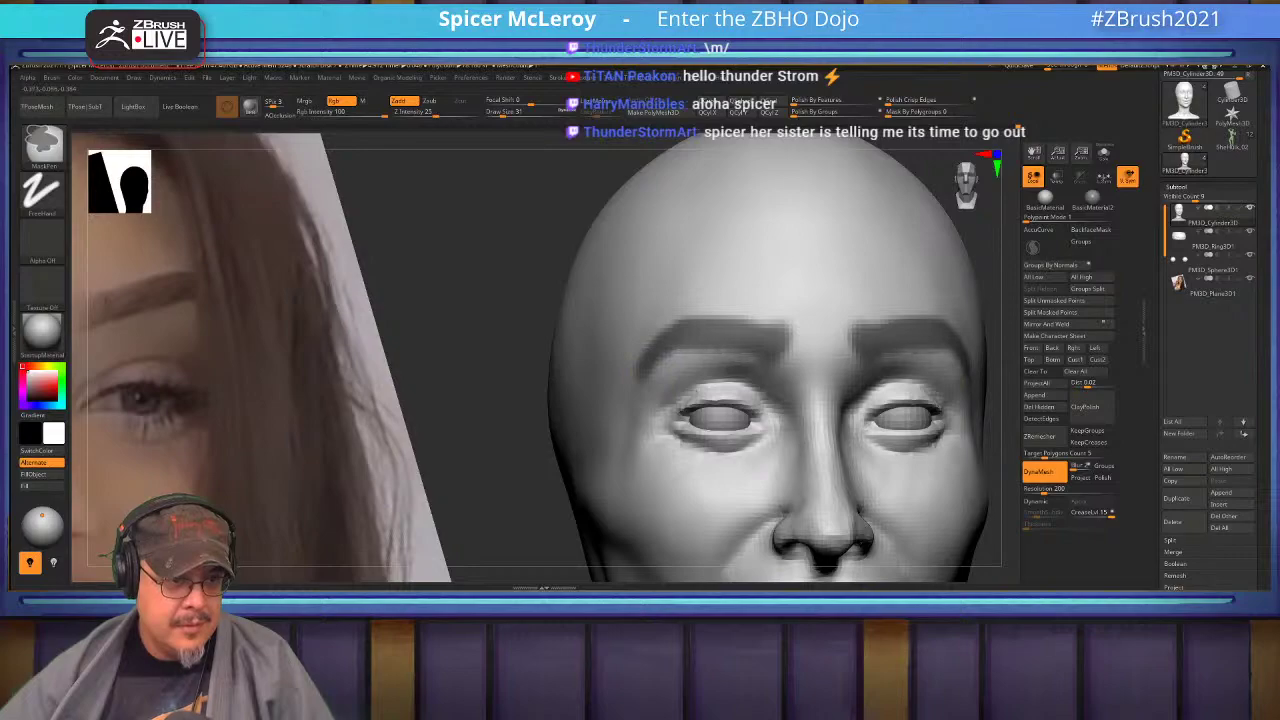
mouse_move(752, 376)
left_mouse_down("ctrl+alt")
mouse_move(784, 372)
mouse_move(708, 370)
left_mouse_up("ctrl+alt")
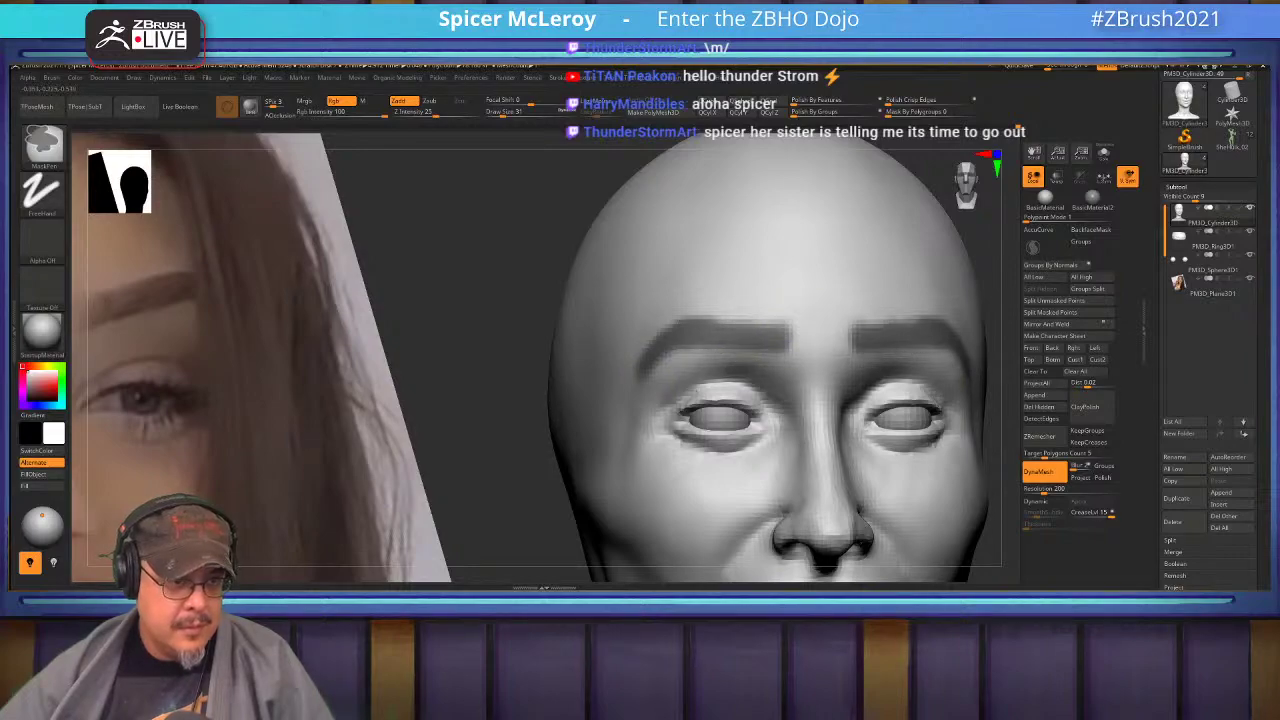
right_click_drag(600, 368, 722, 368)
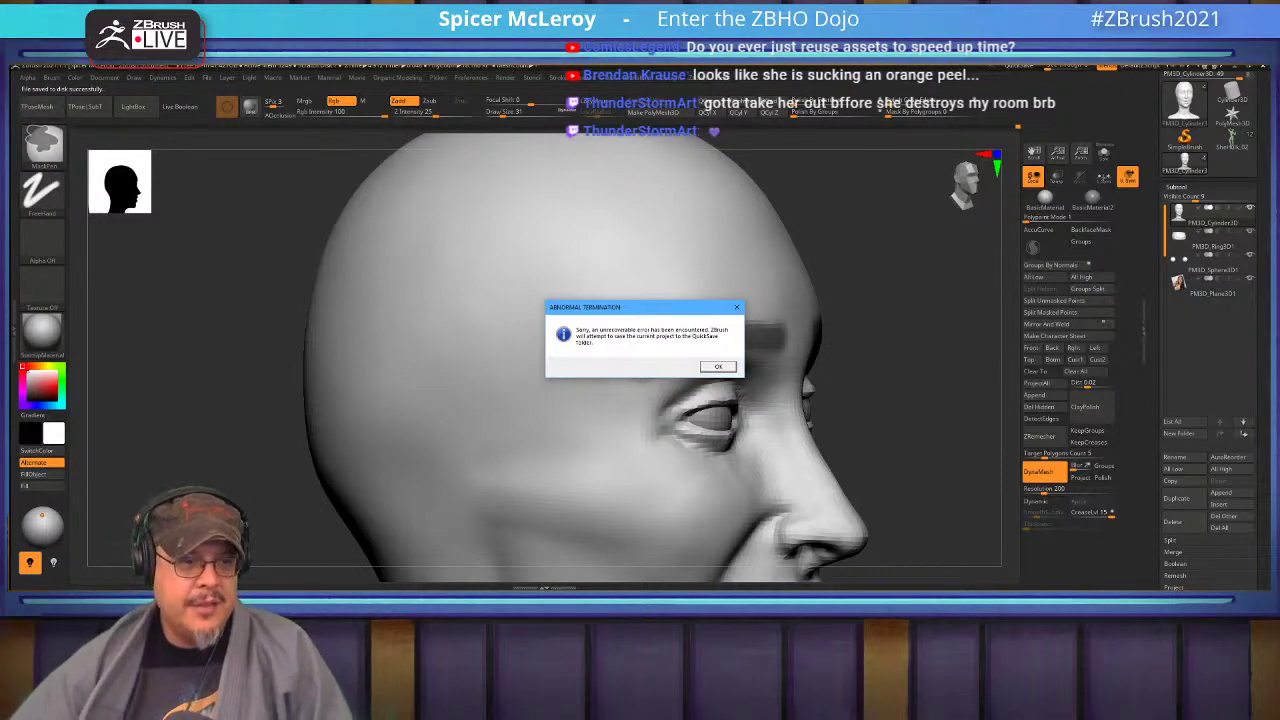
Dismiss the crash notices and relaunch ZBrush.
left_click(718, 367)
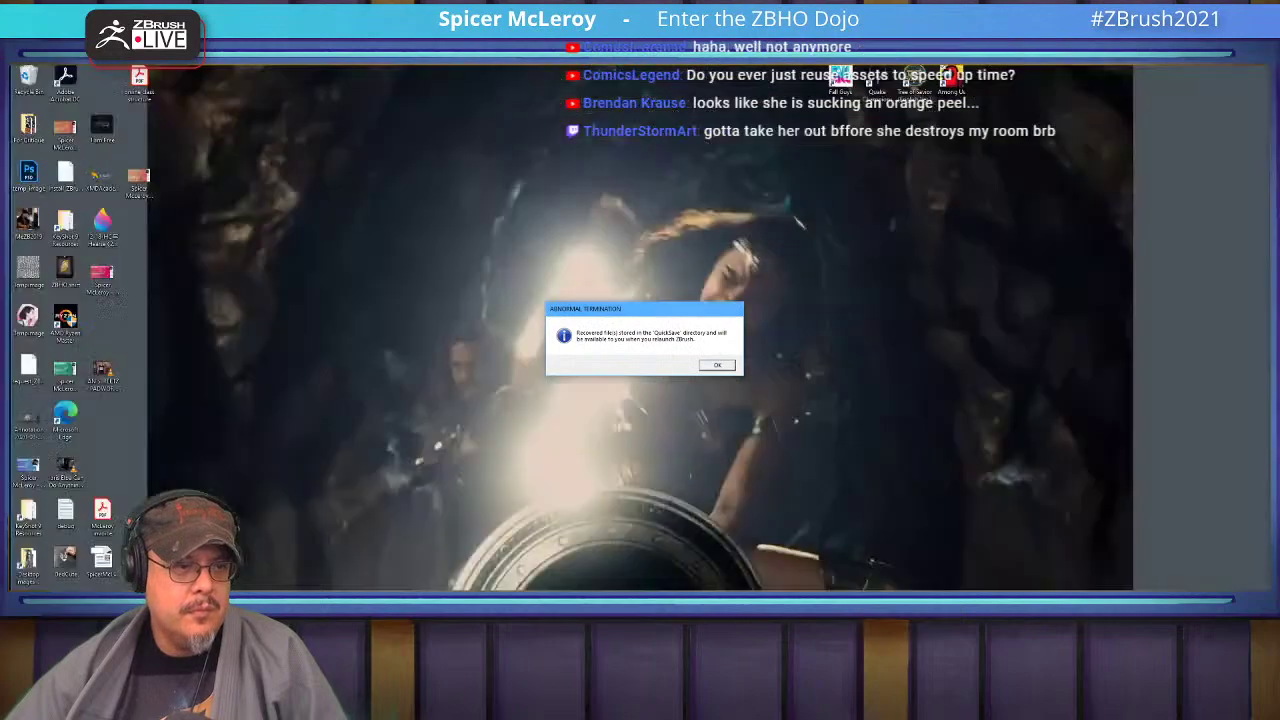
left_click(717, 365)
key("super")
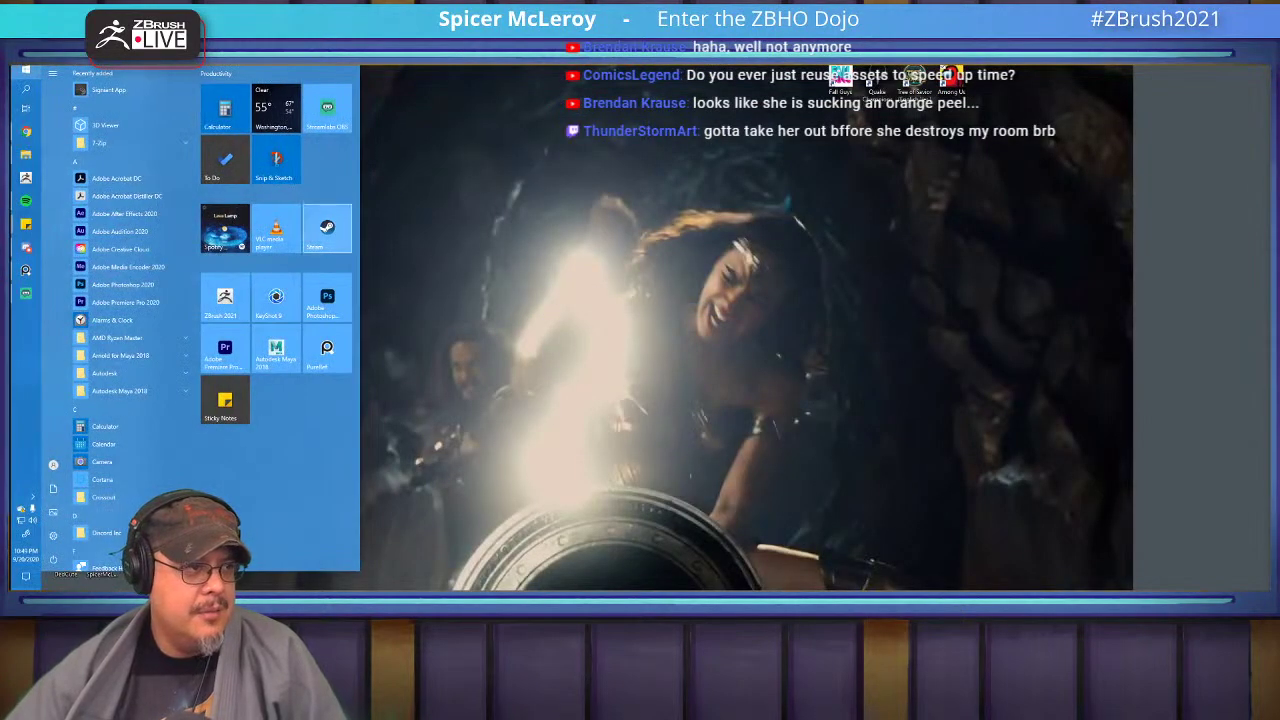
key("Escape")
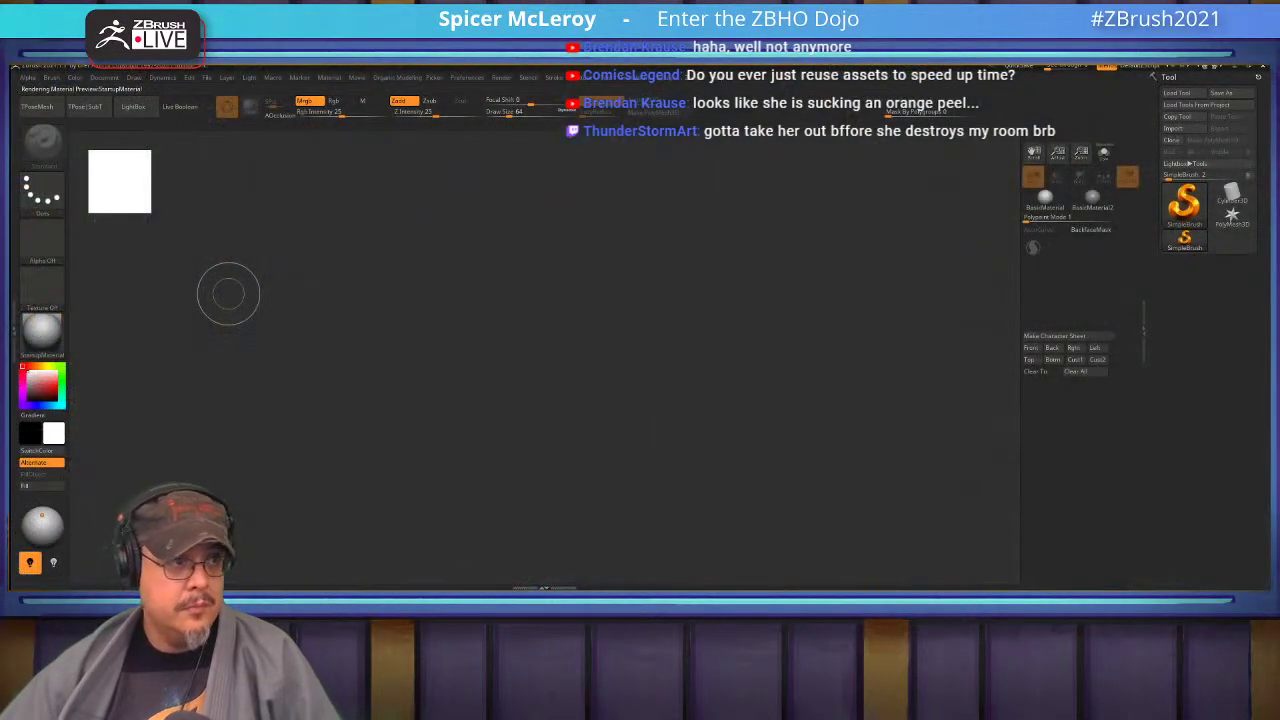
Load the recovered head tool, draw it on the canvas and enter Edit mode.
left_click(716, 366)
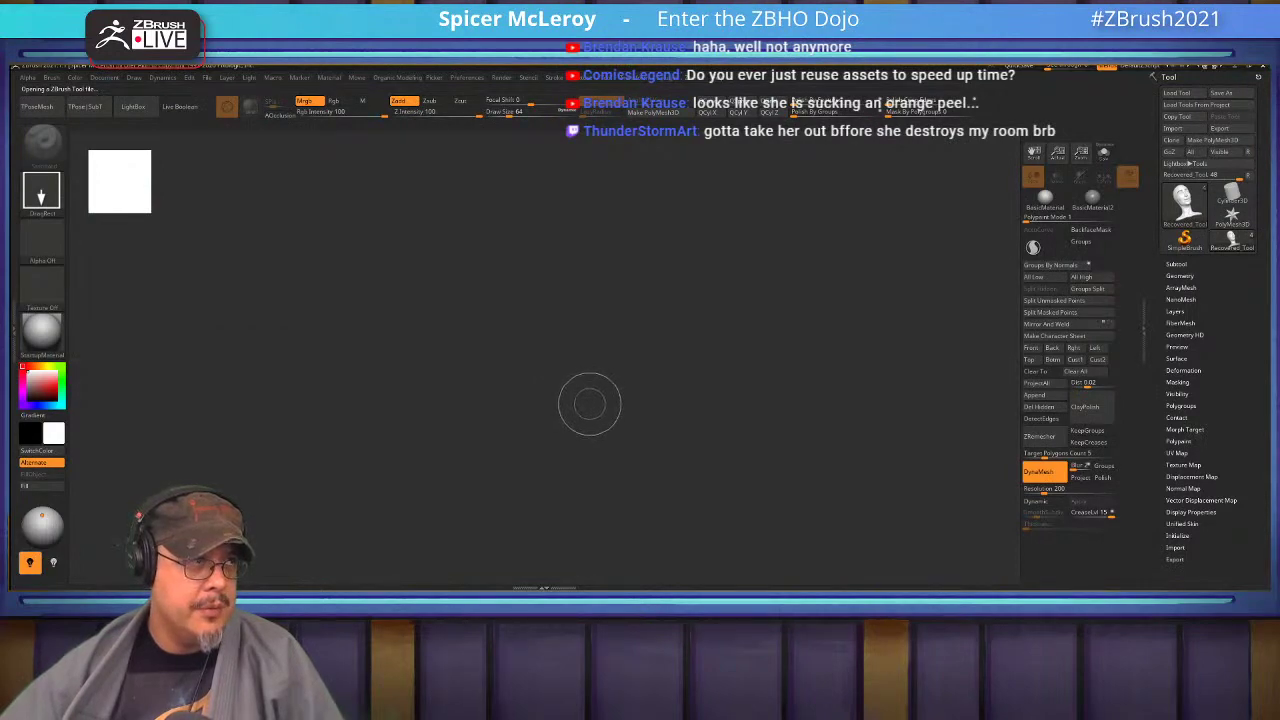
left_click_drag(590, 404, 610, 425)
key("t")
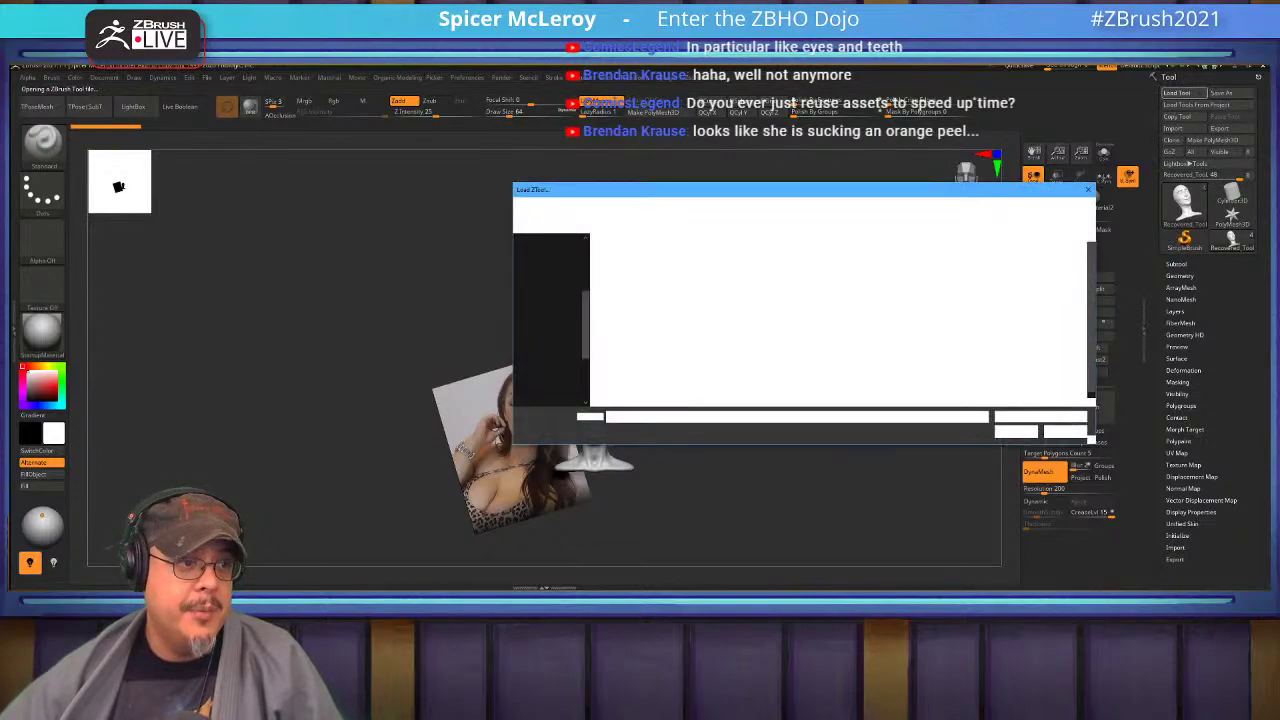
Load the SheHulk_02 tool from the recent files and show the character on the canvas.
scroll(555, 320, "up", 5)
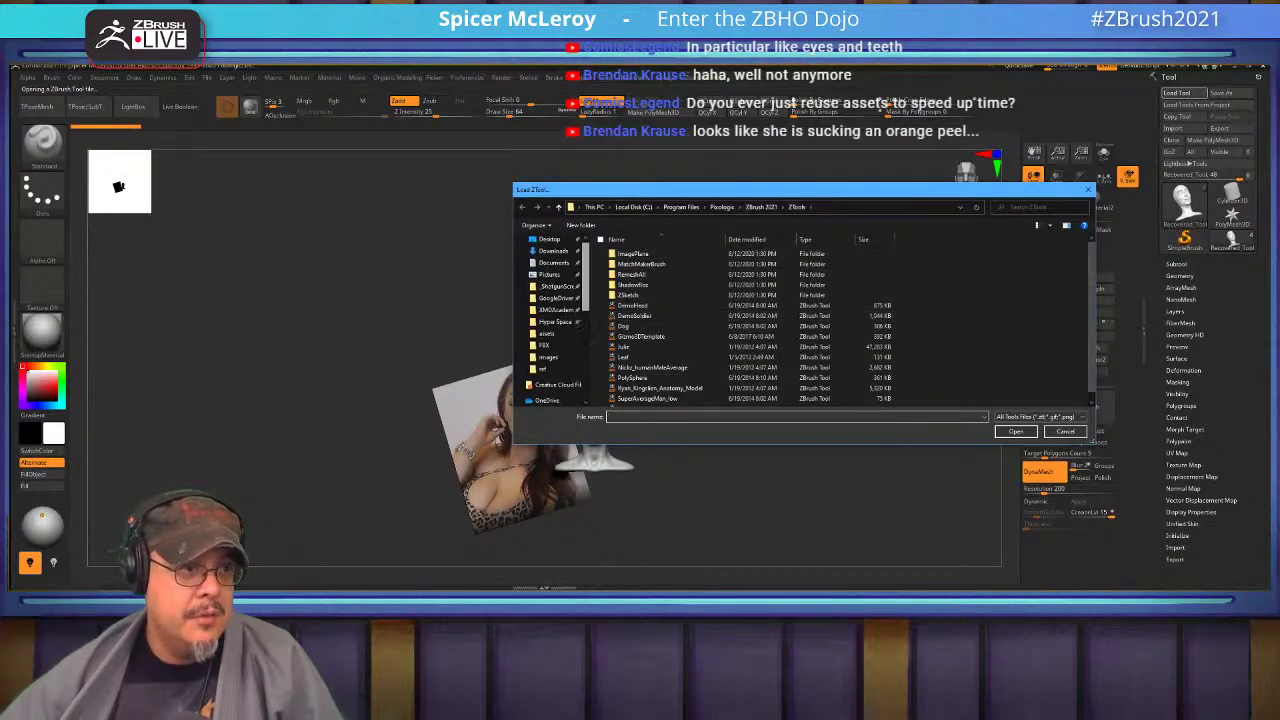
left_click(551, 247)
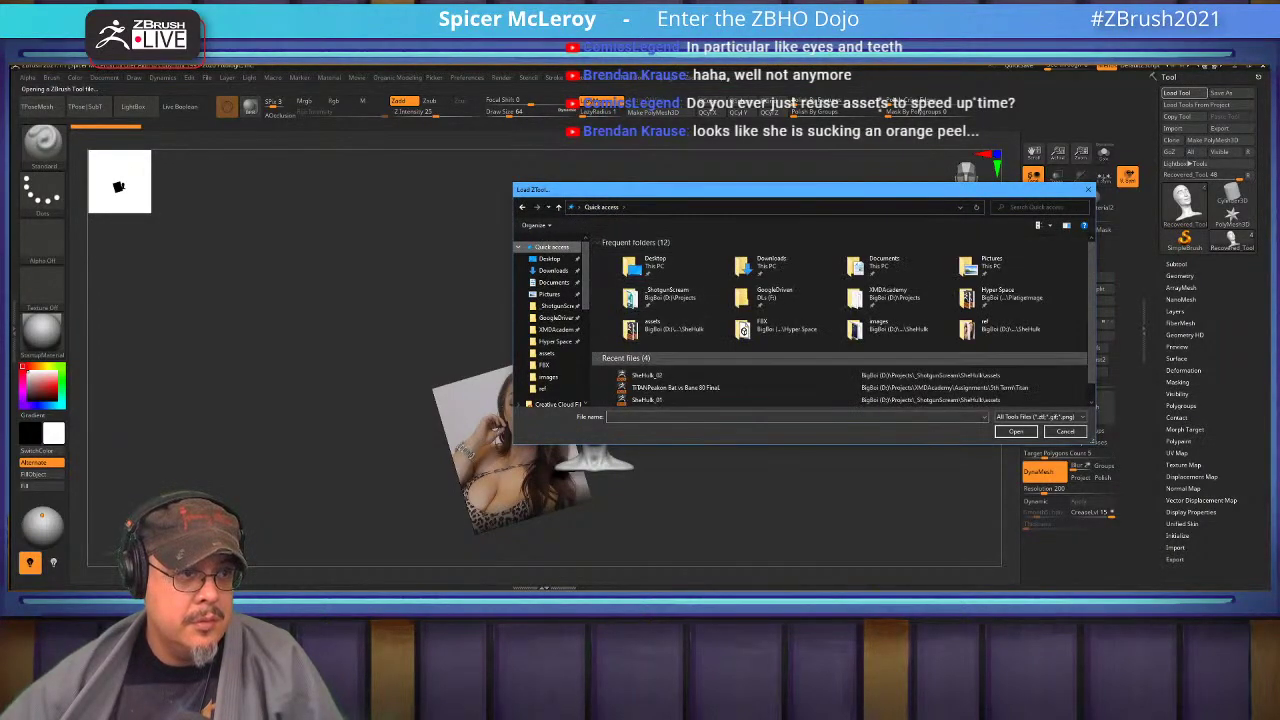
double_click(646, 375)
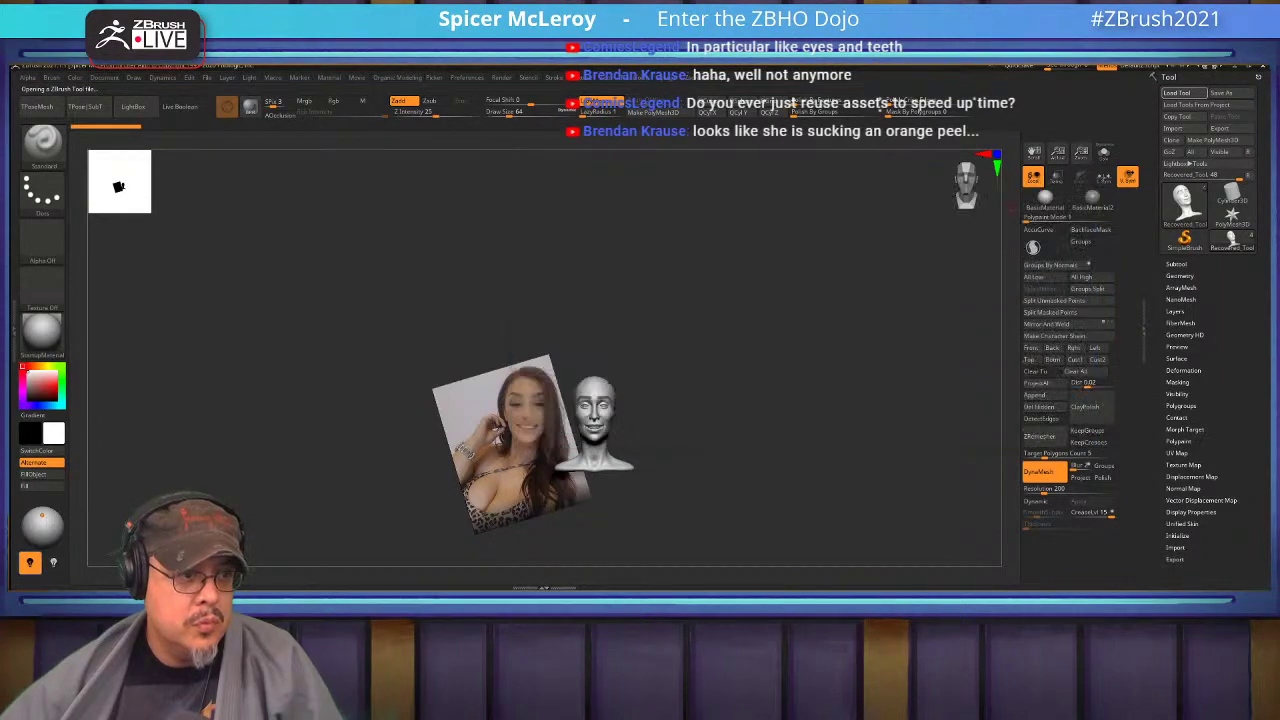
left_click_drag(690, 382, 730, 305)
key("alt+Tab")
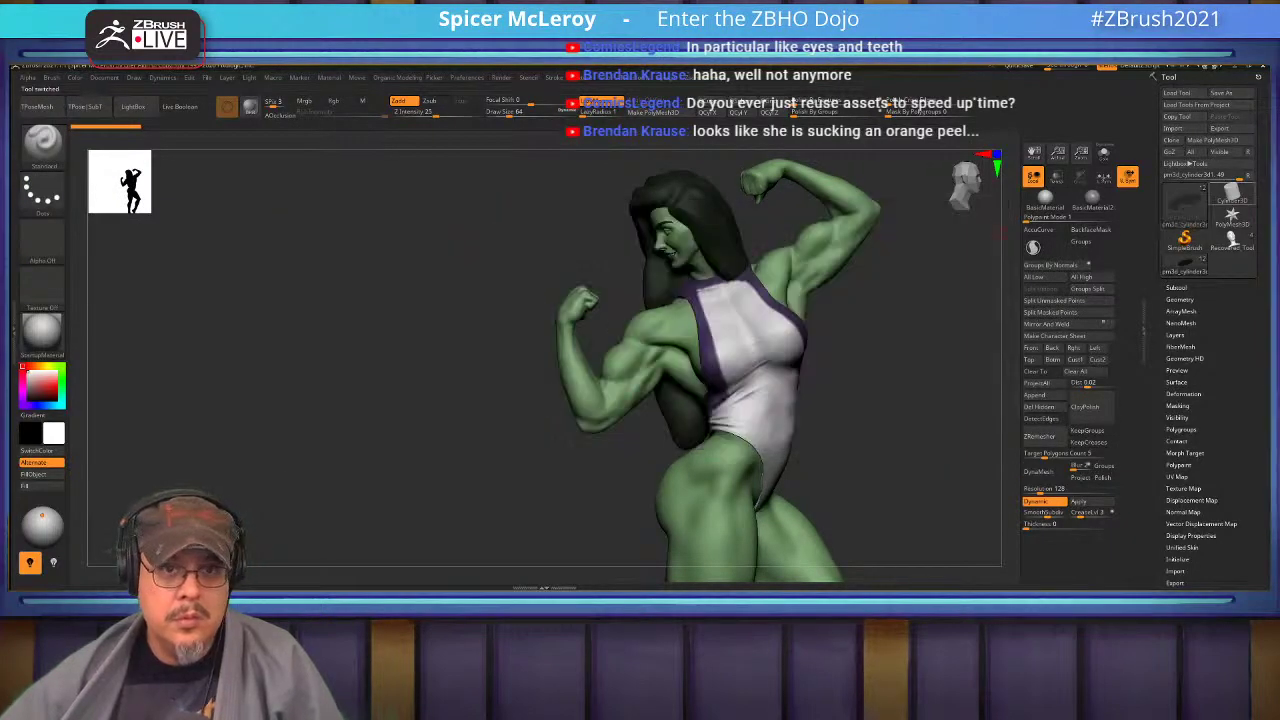
Switch back to the recovered head tool and set the mask pen's draw size to 46.
left_click(1232, 240)
key("f")
left_click_drag(900, 400, 800, 402)
key("shift+z")
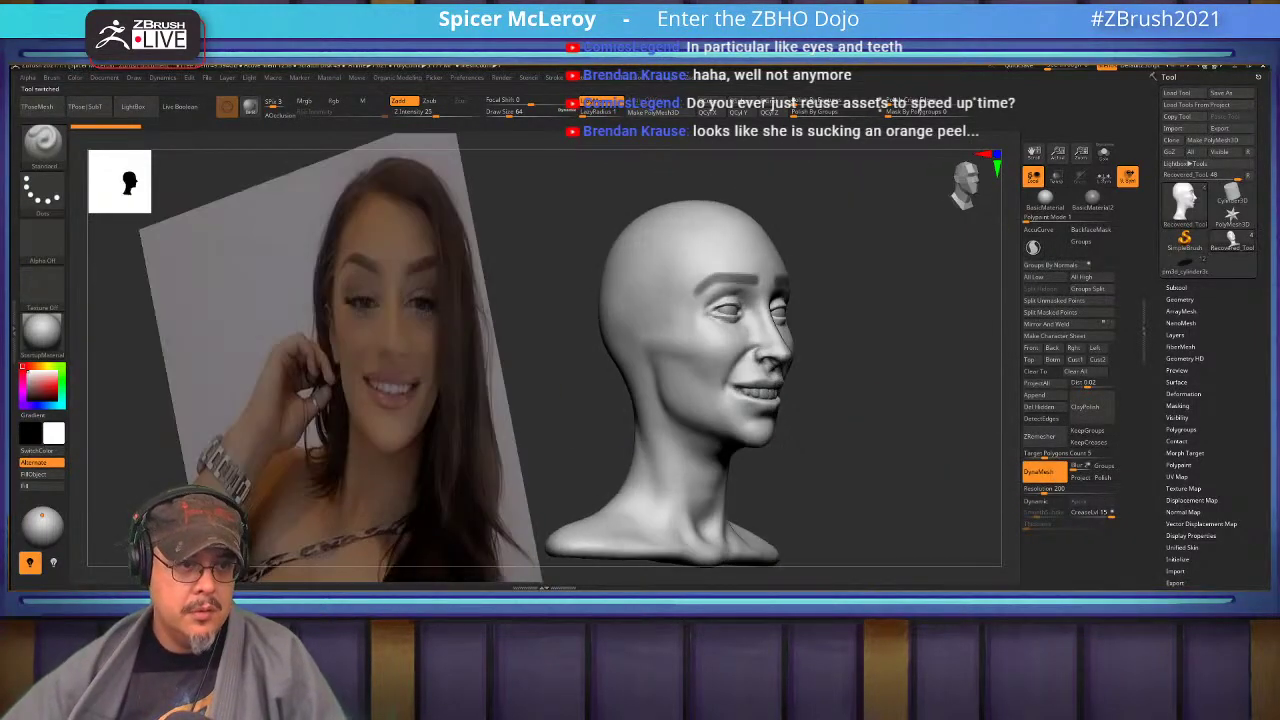
right_click_drag(800, 310, 710, 290)
right_click_drag(710, 290, 622, 292)
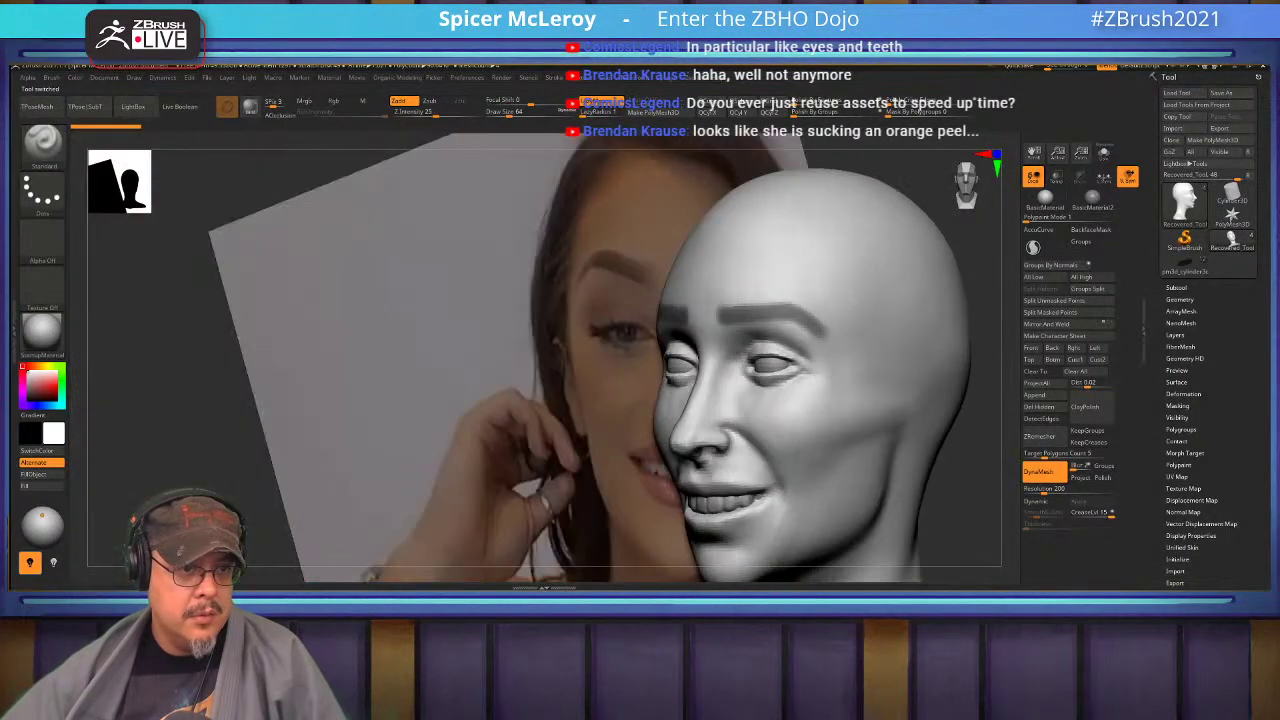
right_click_drag(768, 320, 784, 322)
key("s")
left_click_drag(788, 330, 783, 331)
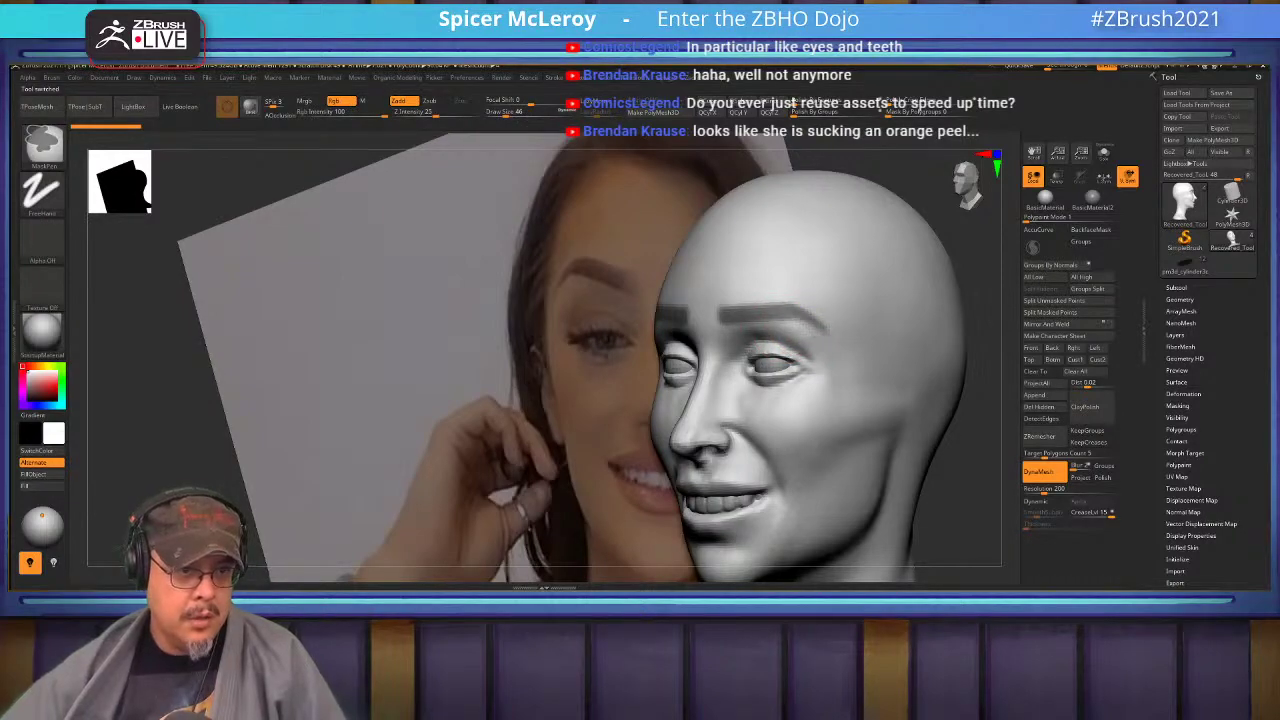
mouse_move(690, 285)
right_mouse_down("shift")
mouse_move(750, 280)
mouse_move(706, 297)
mouse_move(706, 265)
mouse_move(722, 268)
mouse_move(741, 274)
mouse_move(741, 325)
mouse_move(818, 325)
right_mouse_up("shift")
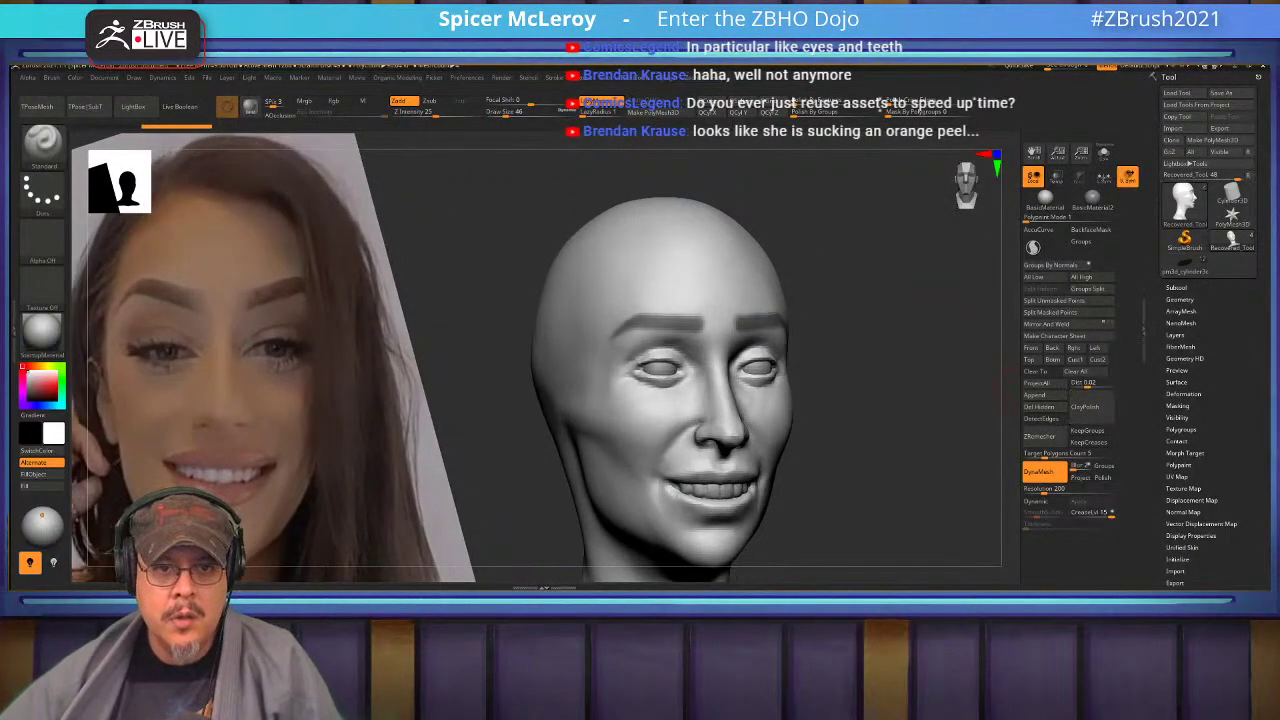
Preview an extraction of the masked eyebrows at thickness 0.002, sharpen the mask and preview the extraction again.
left_click(1176, 288)
left_click_drag(1260, 500, 1260, 252)
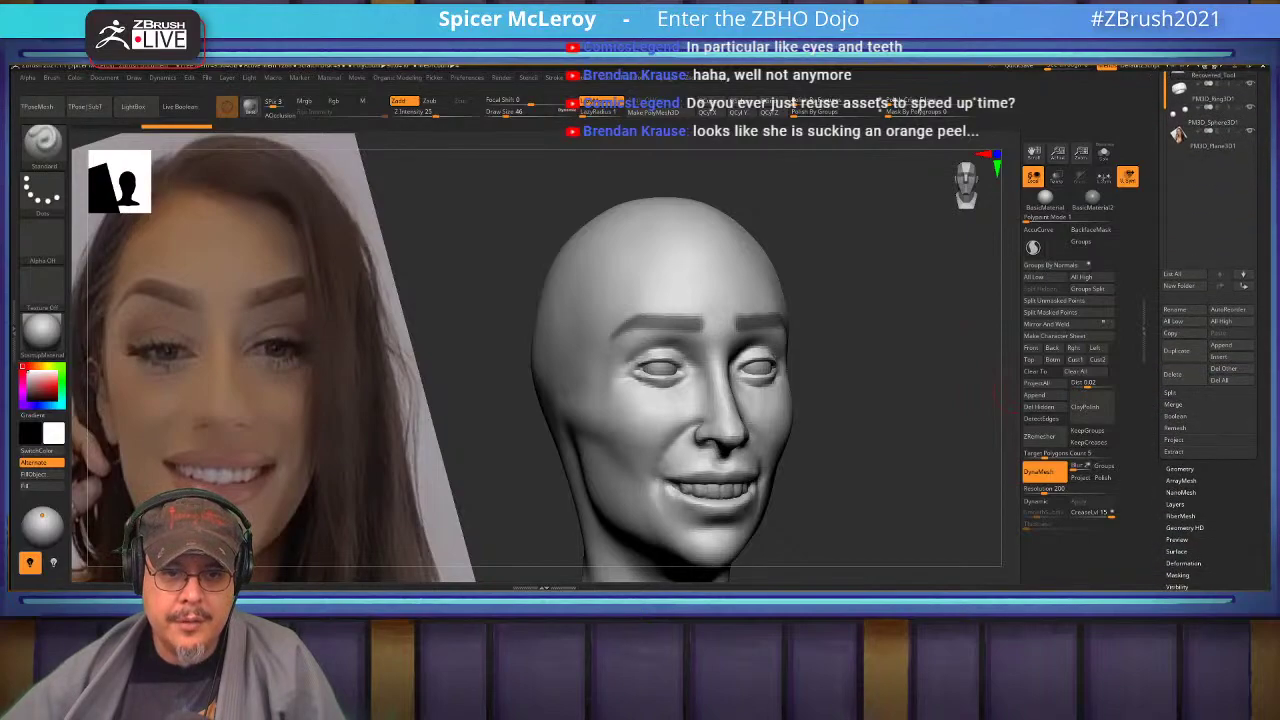
left_click(1174, 452)
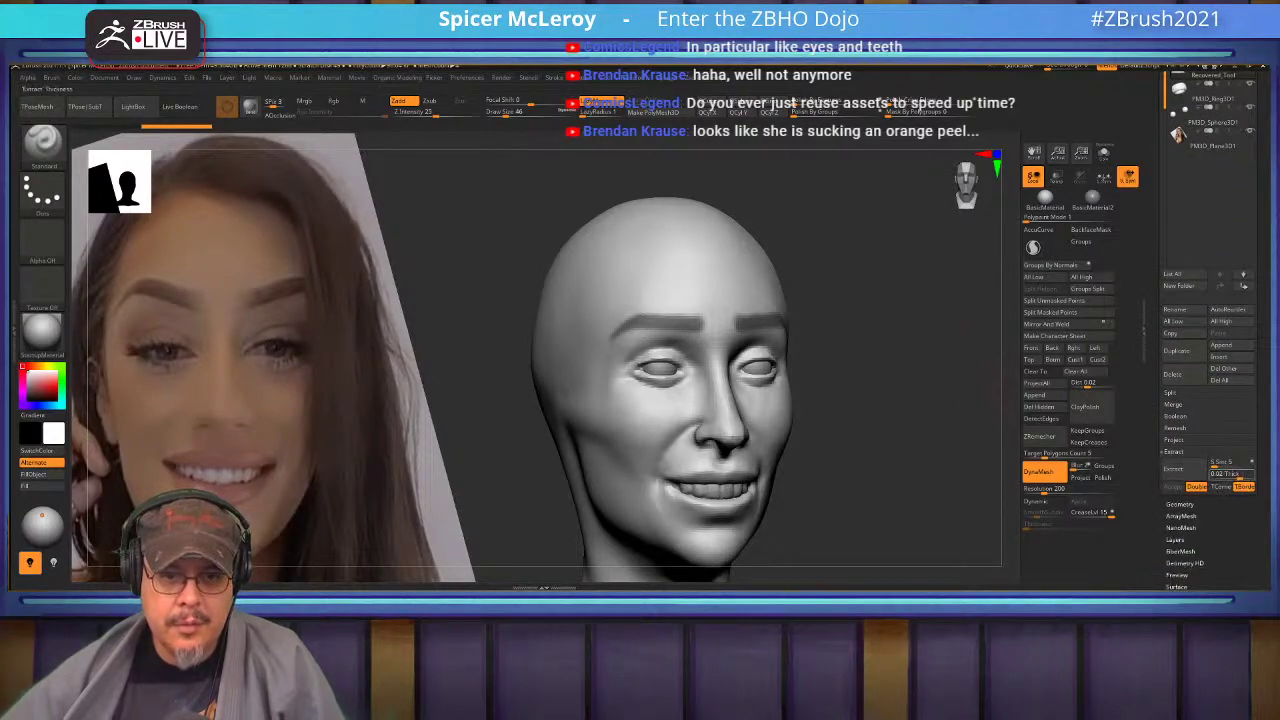
type(".002")
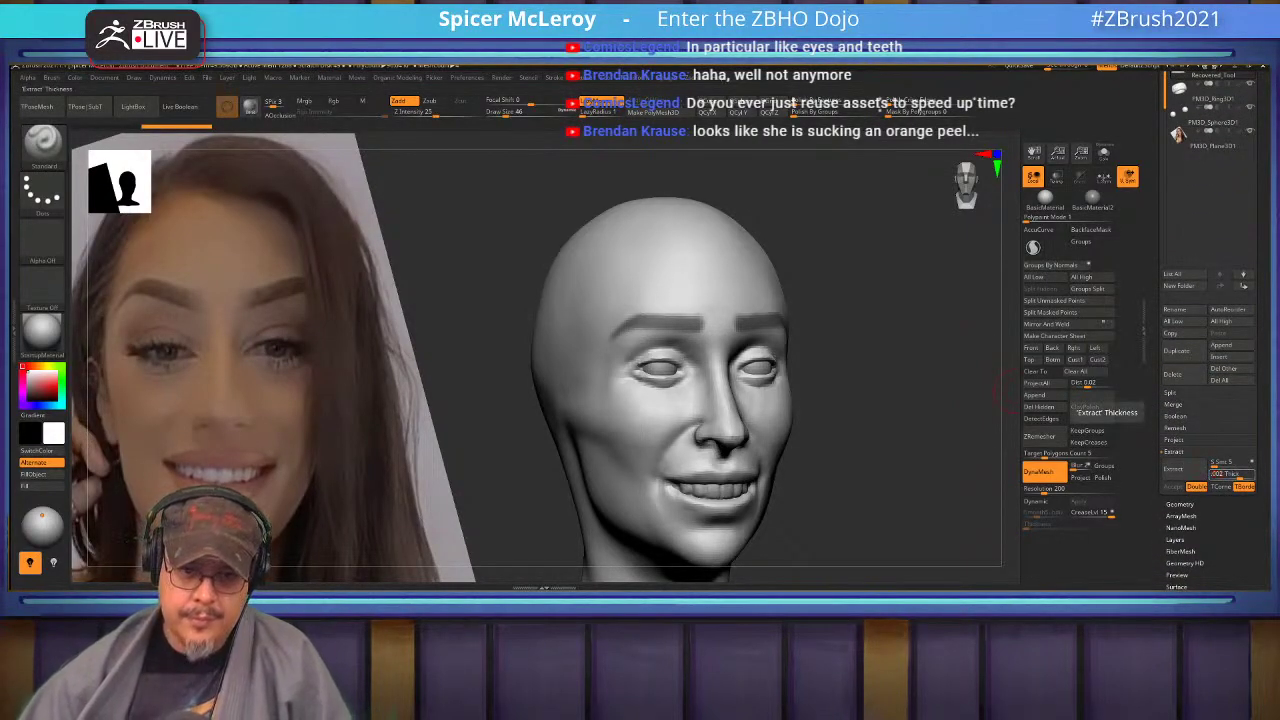
left_click(1173, 468)
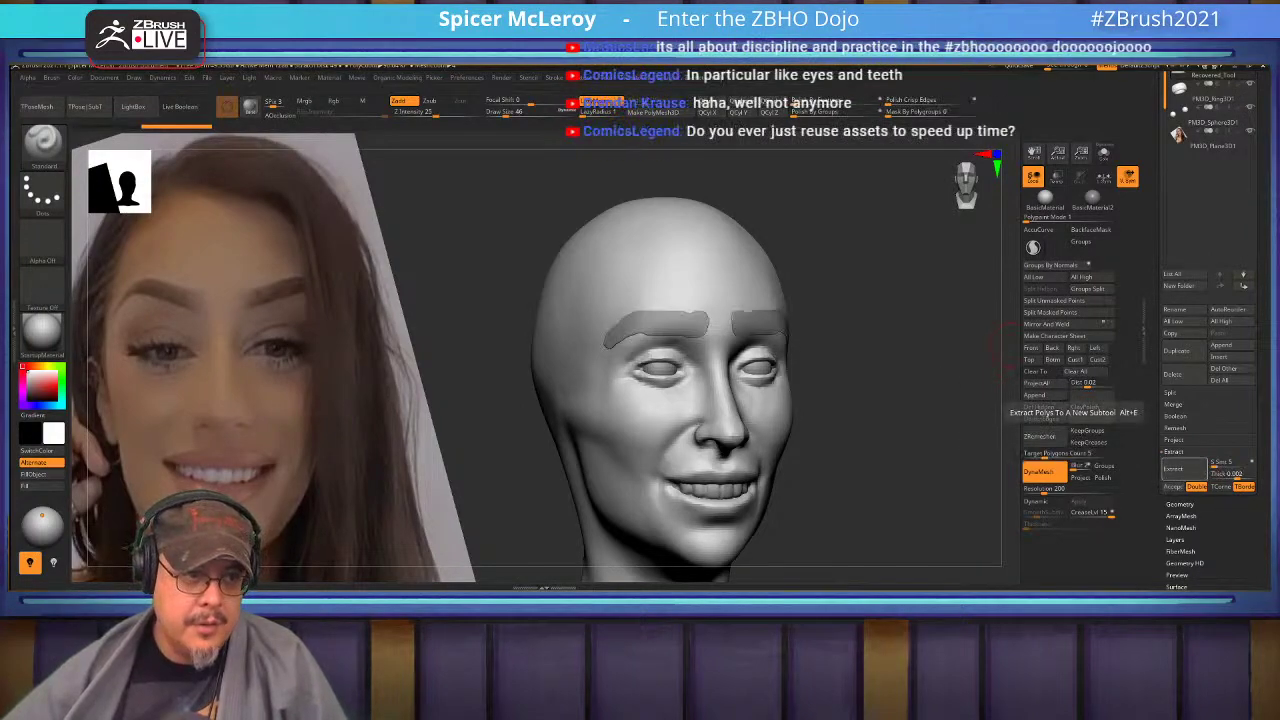
left_click(677, 264, "ctrl")
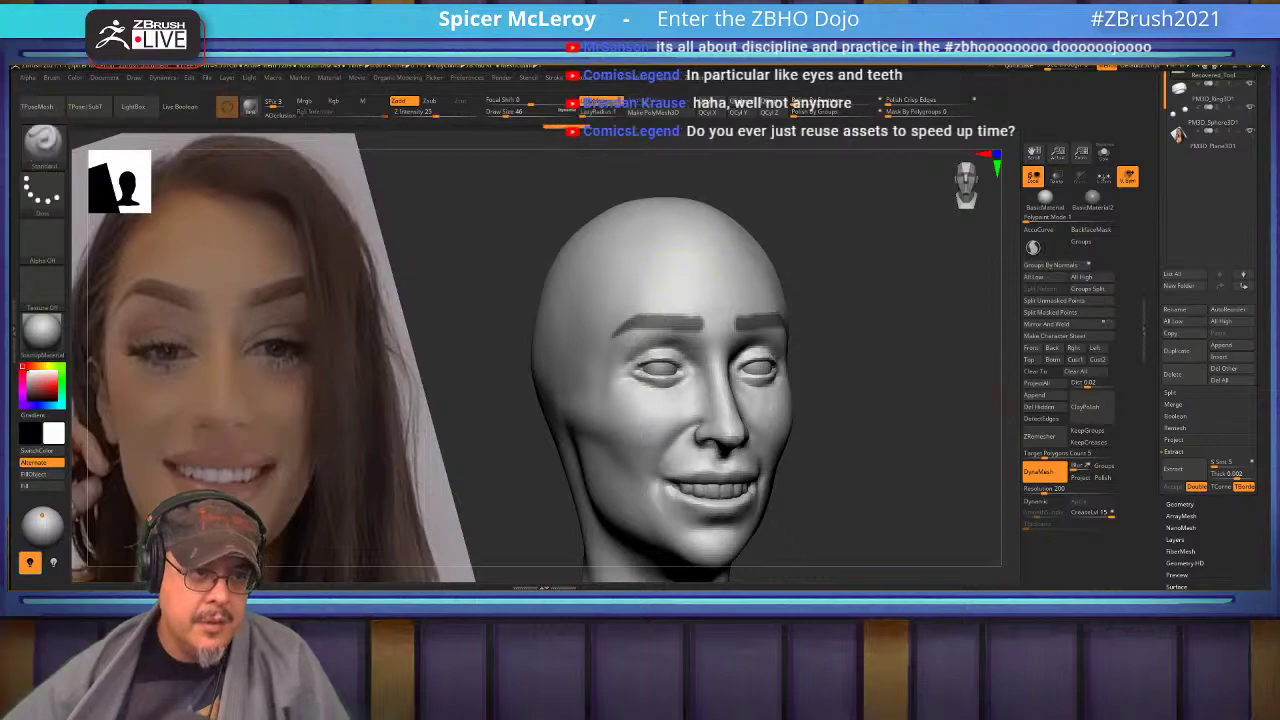
left_click(1173, 468)
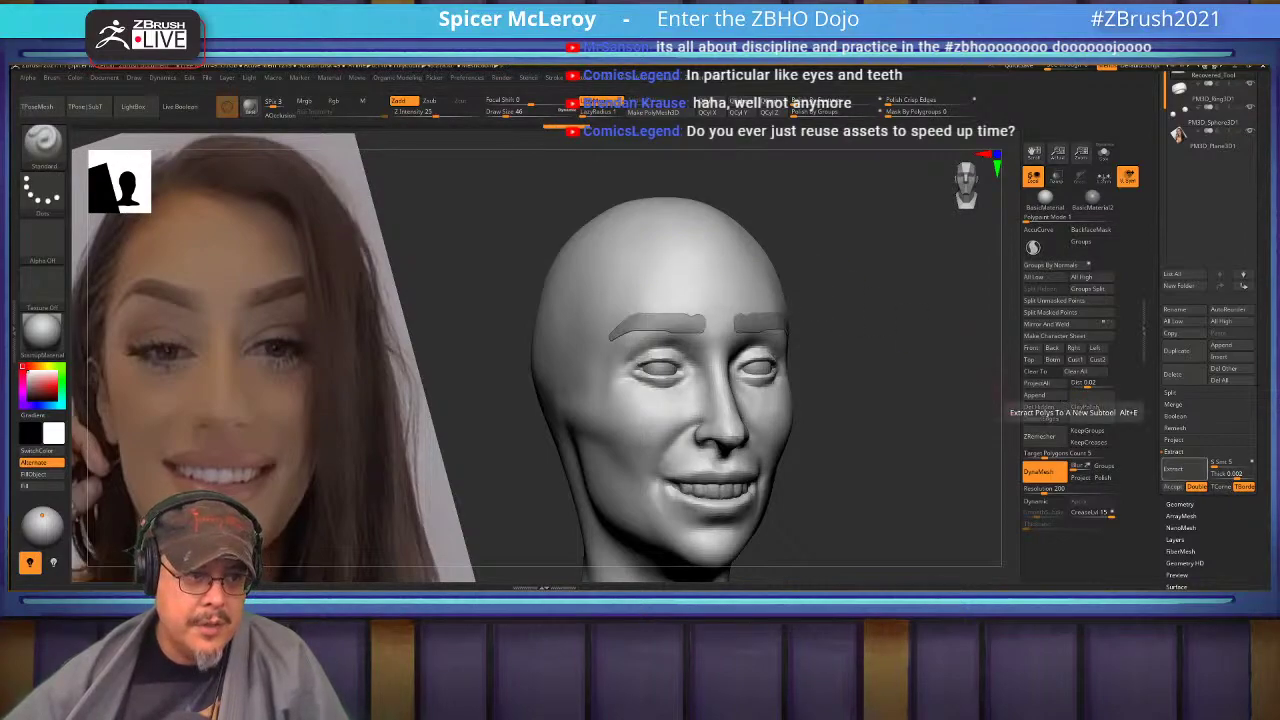
Extract the masked eyebrows at thickness 0.005 and accept them as a new subtool.
left_click(1239, 474)
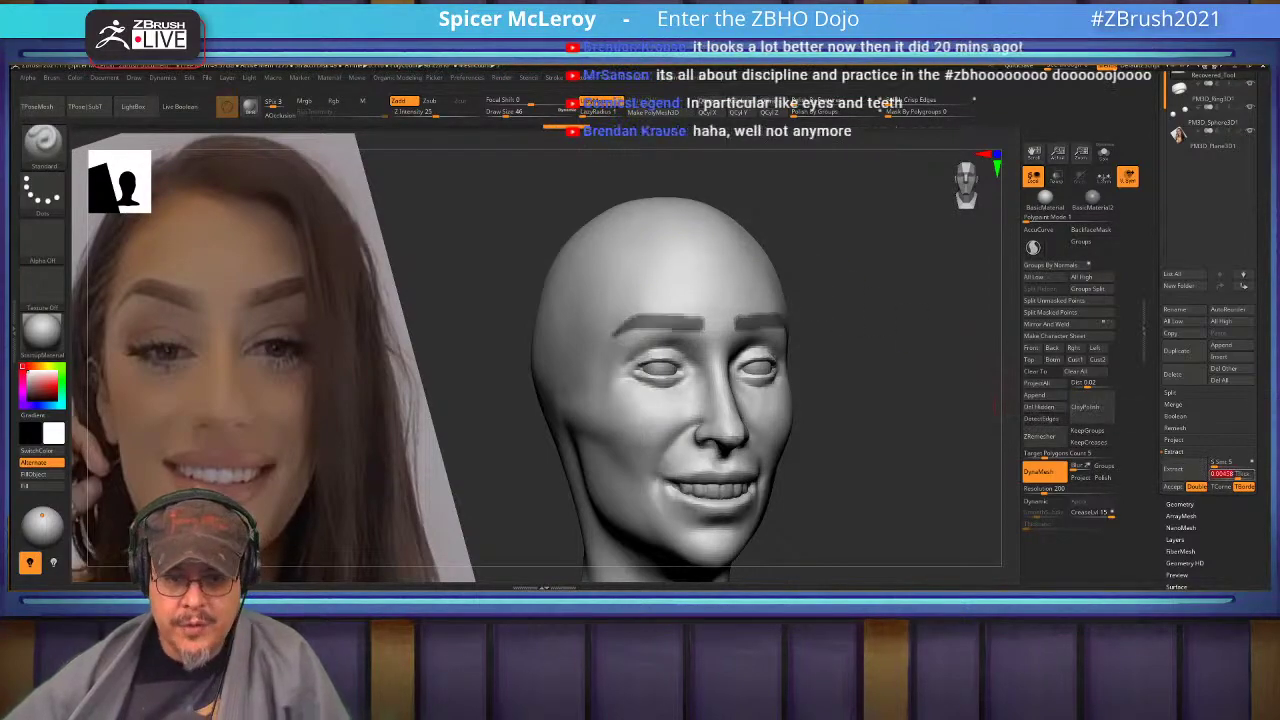
type("0.005")
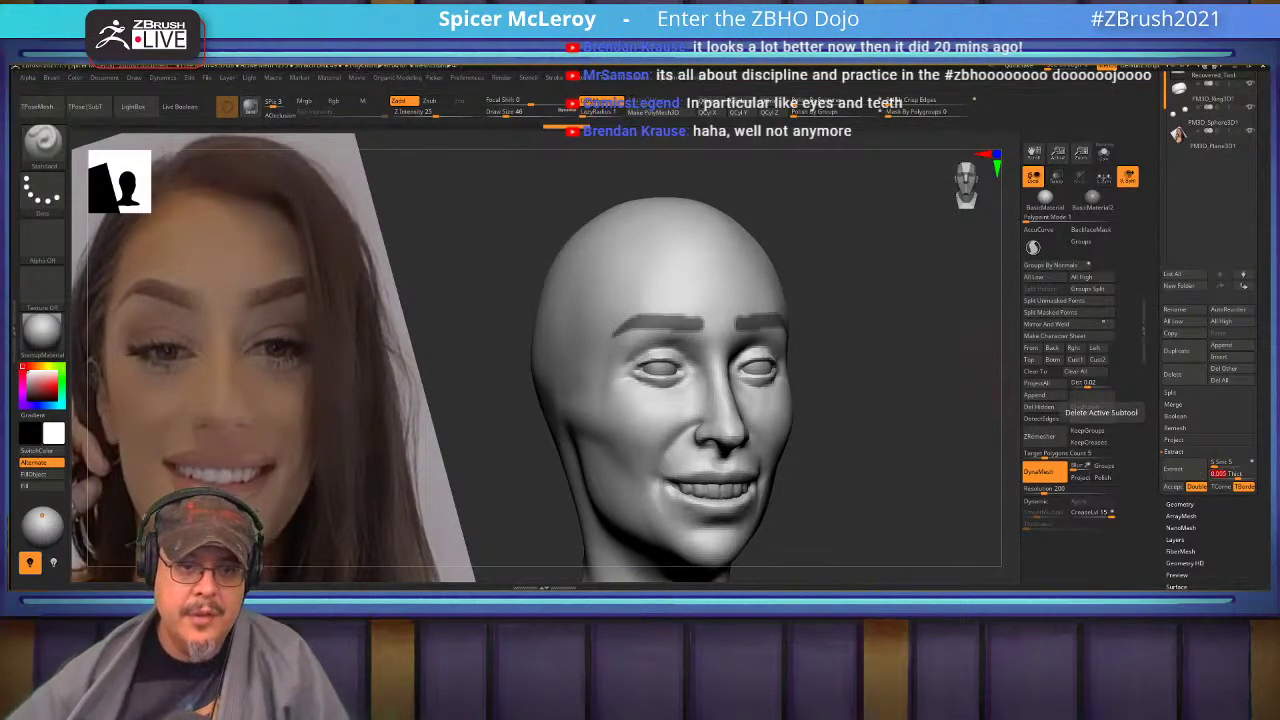
left_click(1173, 468)
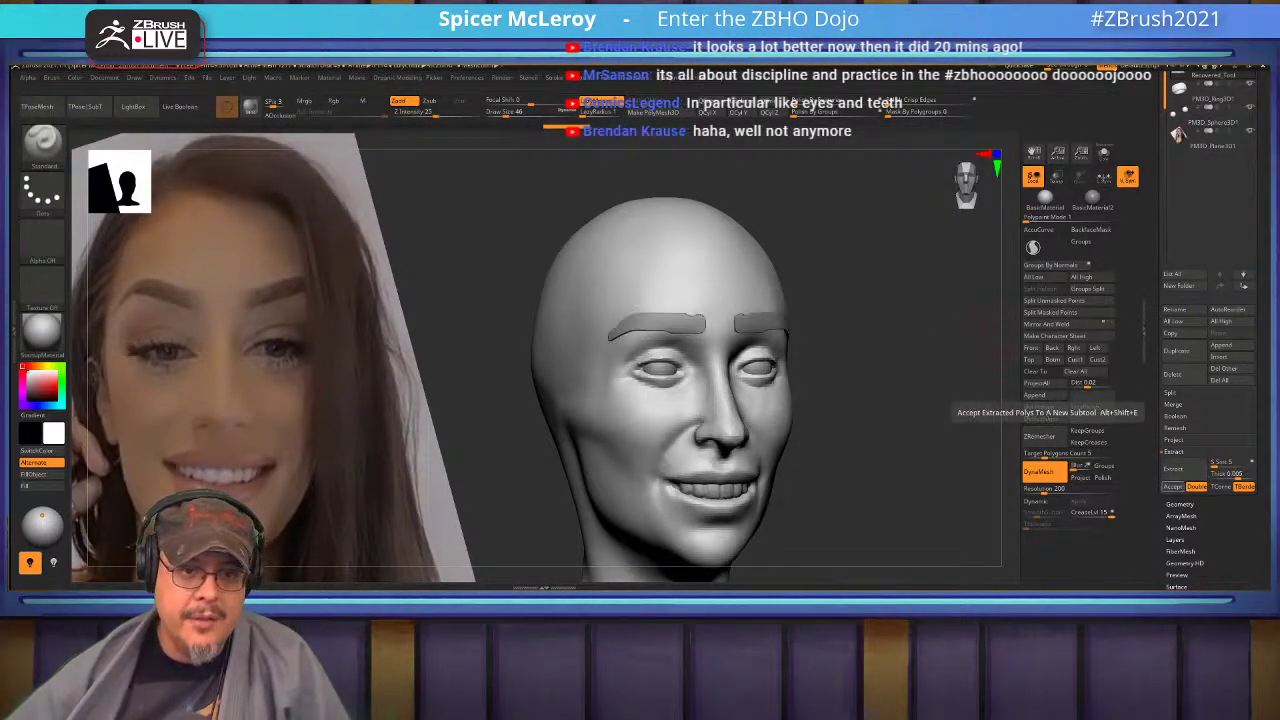
left_click(1173, 486)
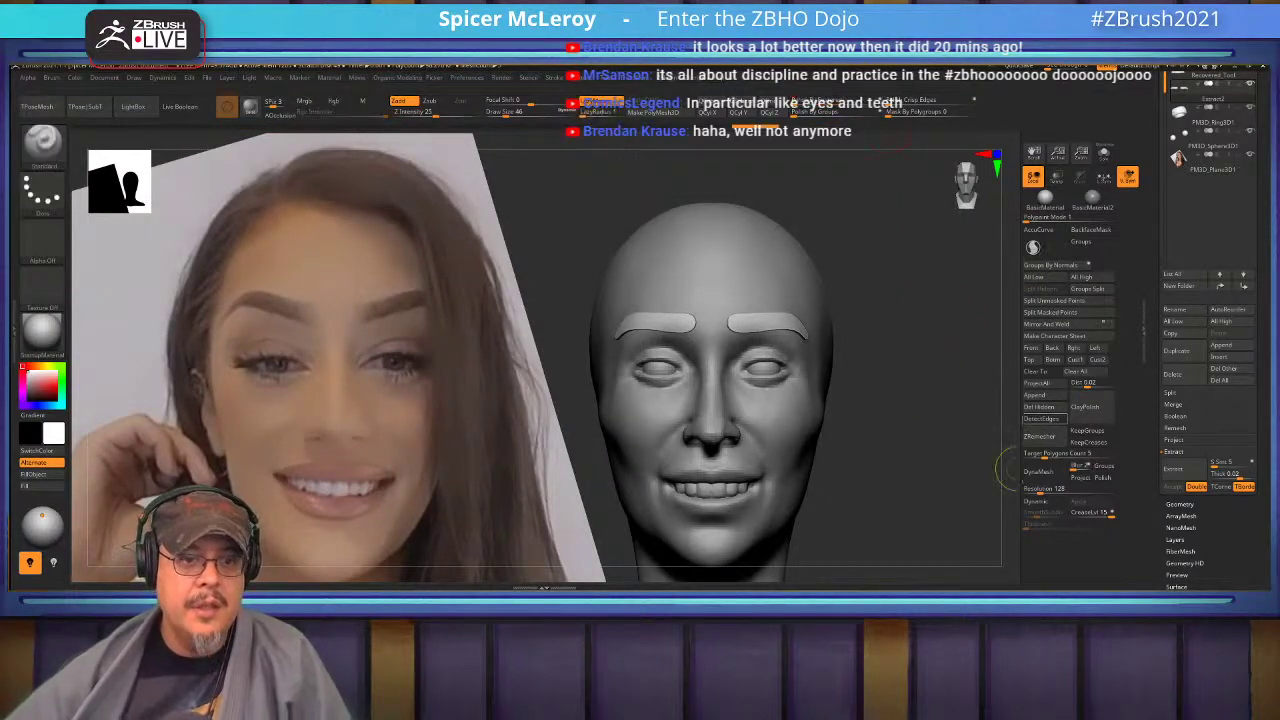
ZRemesh the eyebrows at a target polygon count of 2.5, followed by another pass at 1.
left_click(1046, 455)
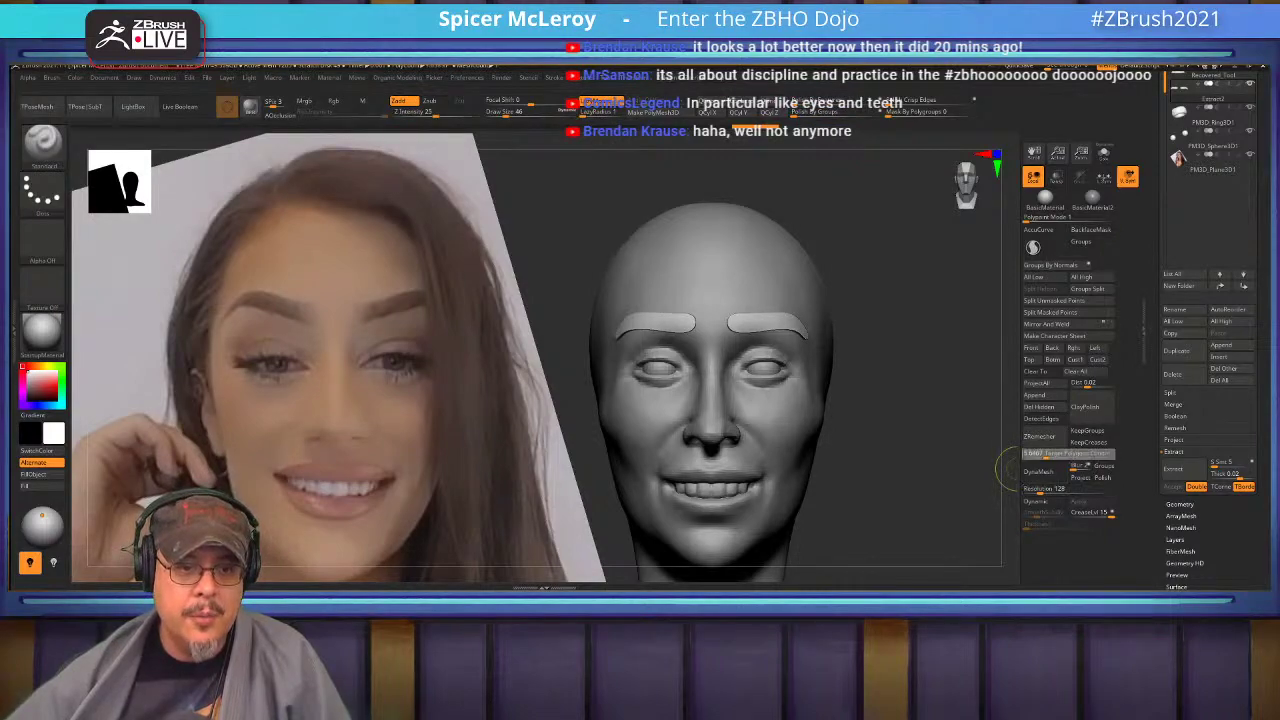
type("2.5")
key("Return")
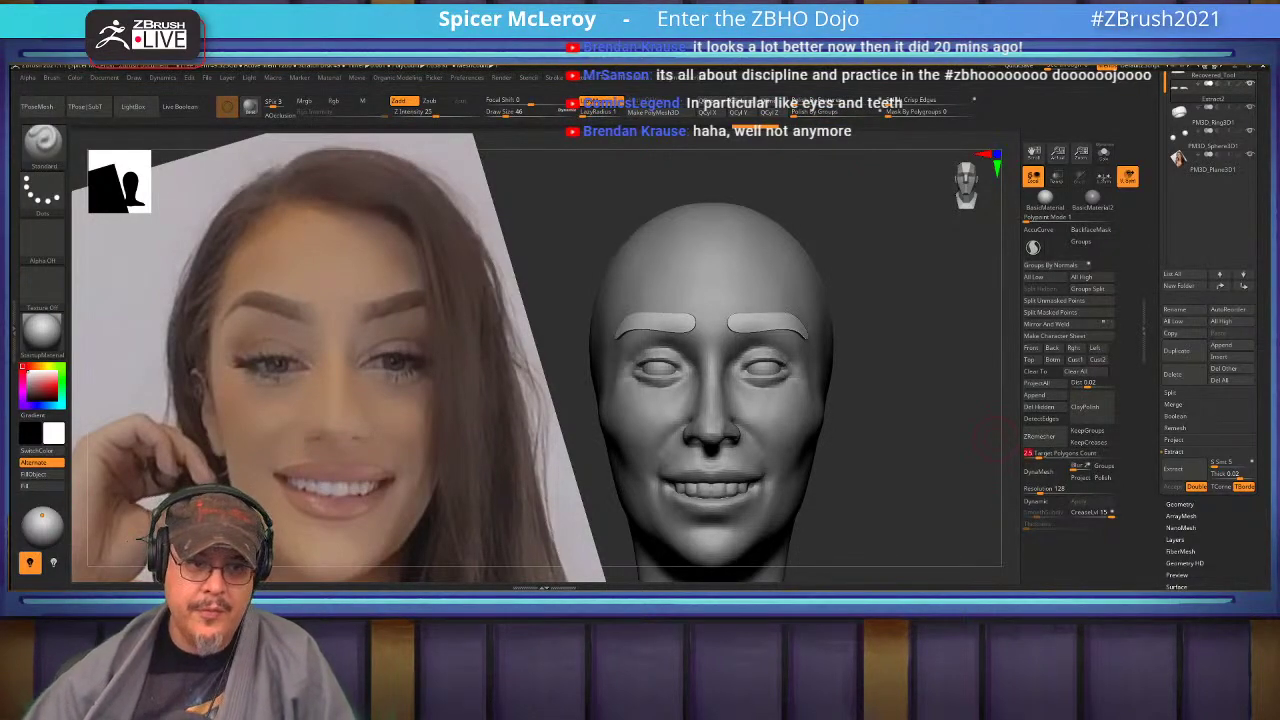
left_click(1041, 436)
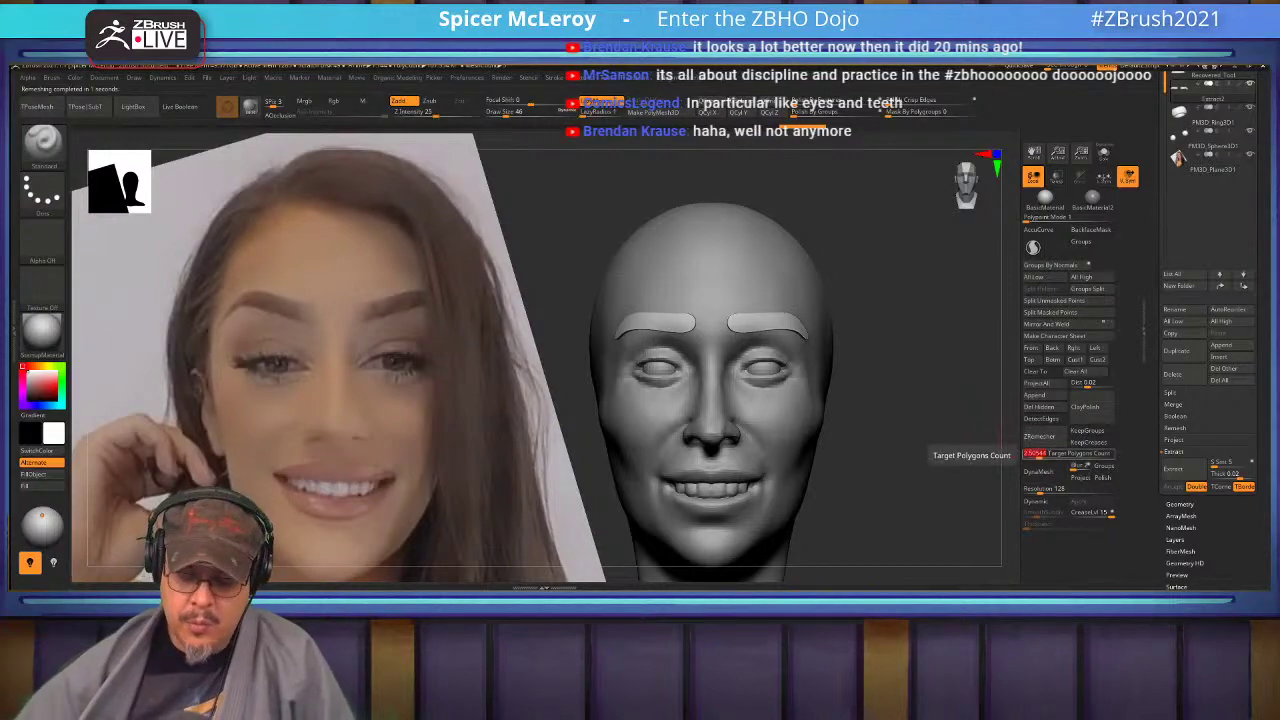
left_click(1040, 436)
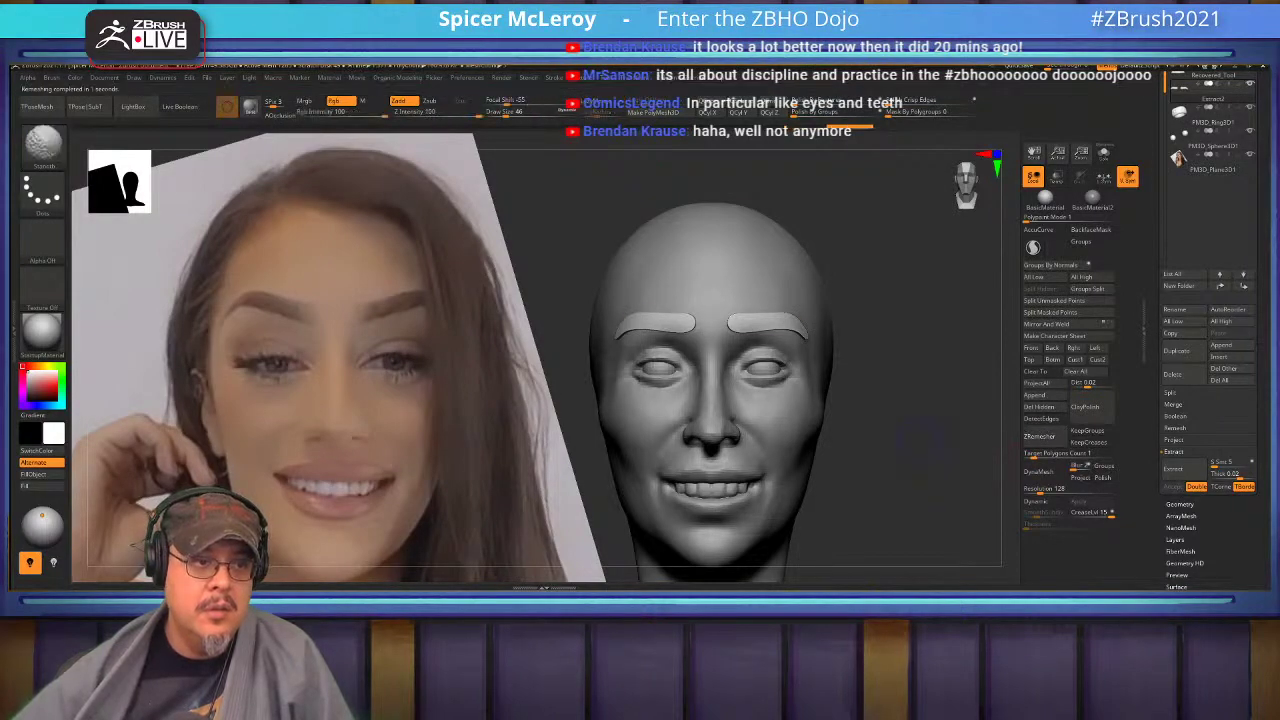
Set the DynaMesh resolution to 112 and ZRemesh the eyebrows at target polygon counts of 0.5 and 0.1.
left_click(1038, 490)
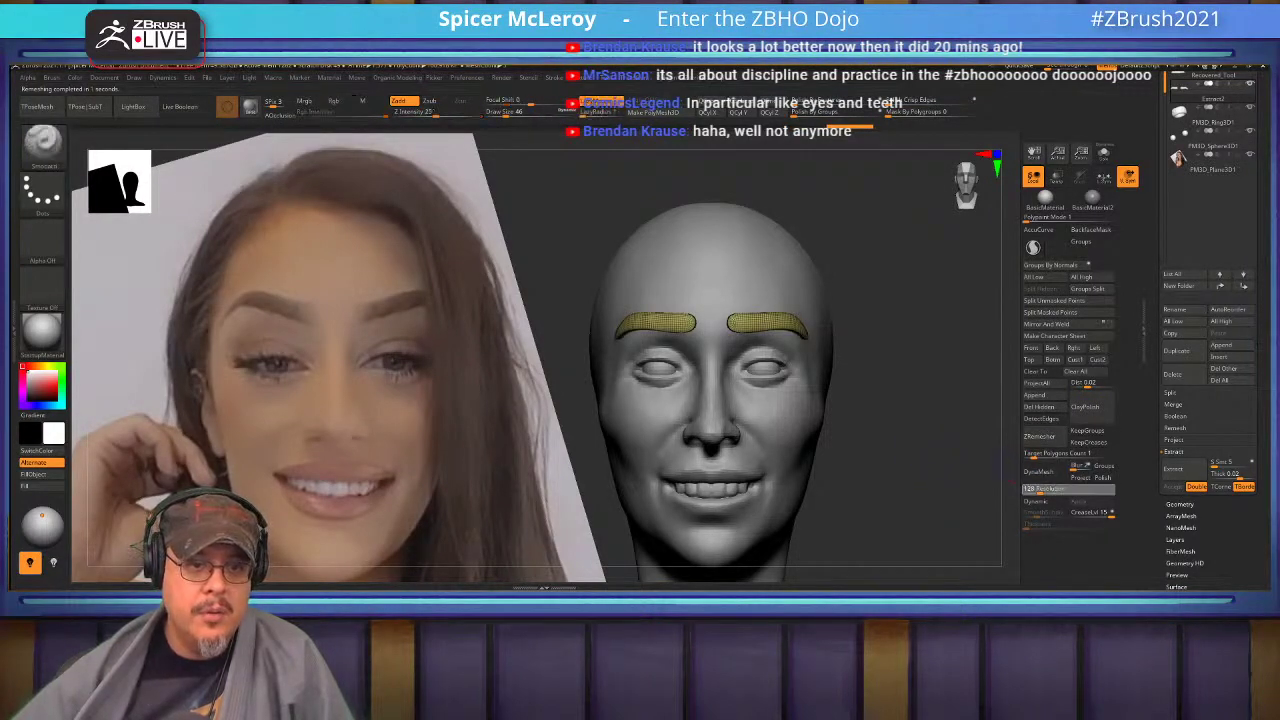
key("Return")
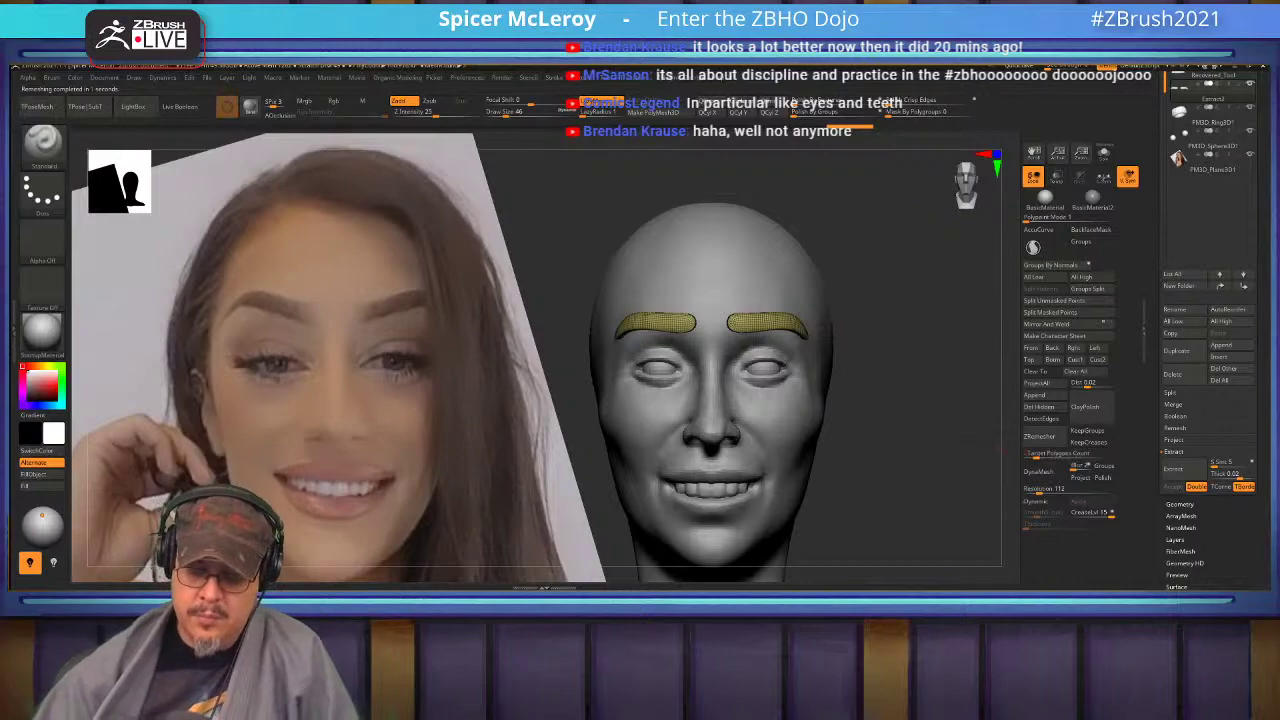
left_click(1039, 436)
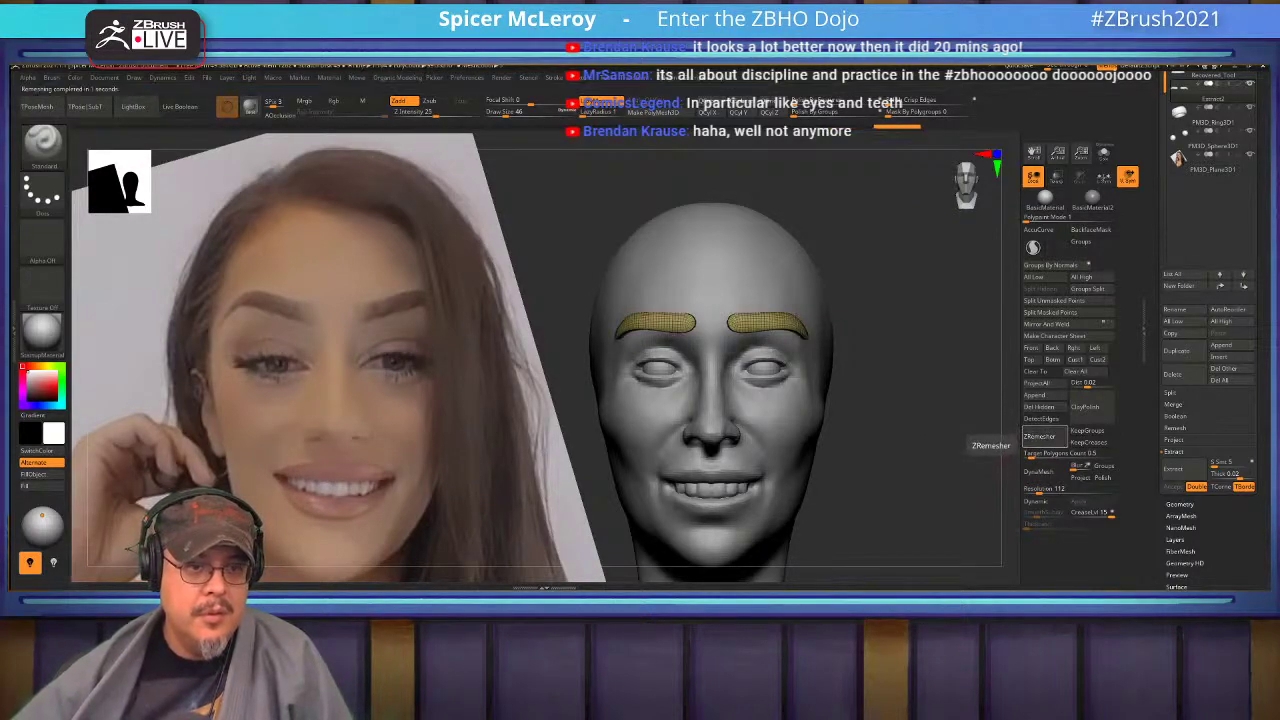
left_click(1036, 454)
type("0.1")
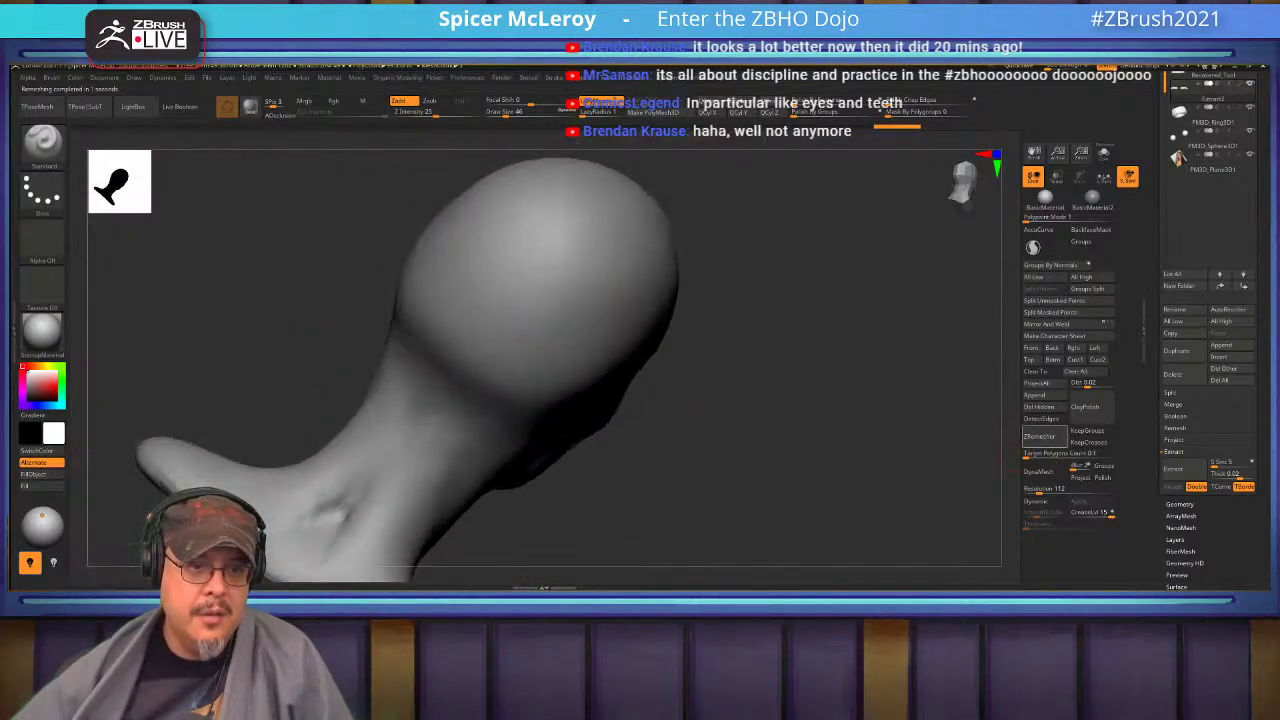
left_click(1042, 437)
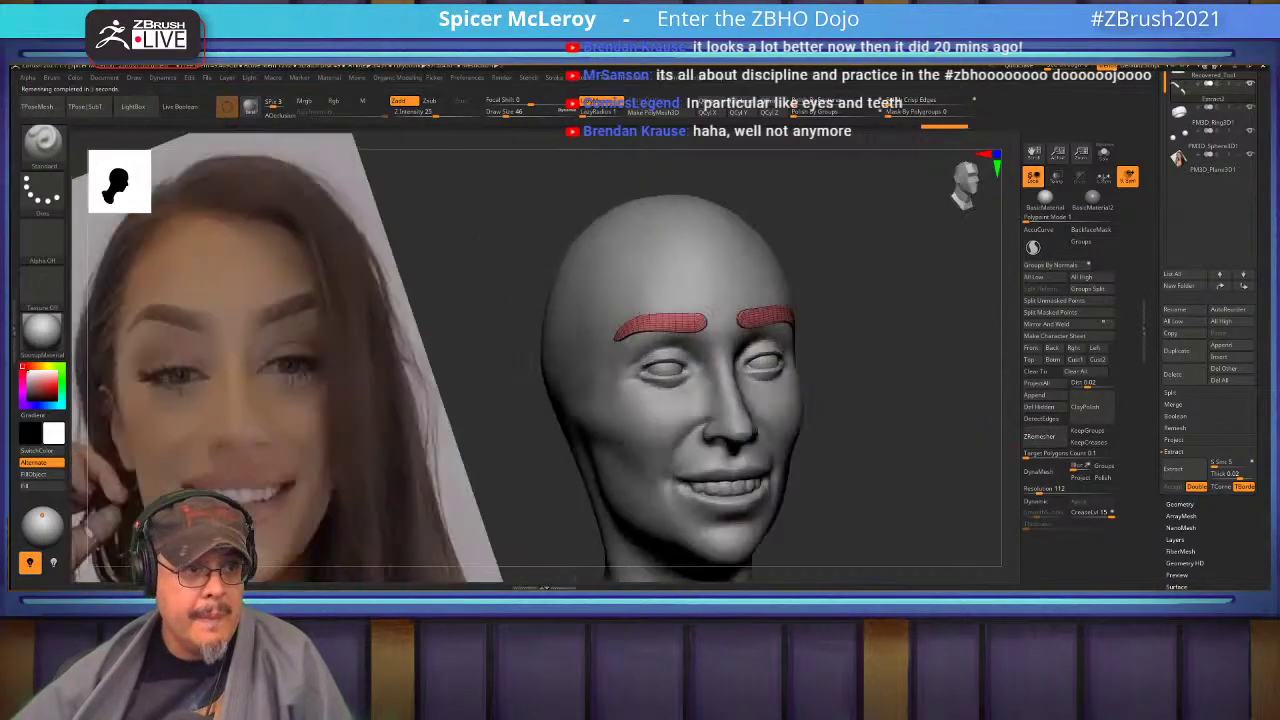
Square off the inner ends of the eyebrows with the Move brush at draw size 29.
right_click_drag(780, 470, 700, 540)
right_click_drag(660, 372, 793, 402, "alt")
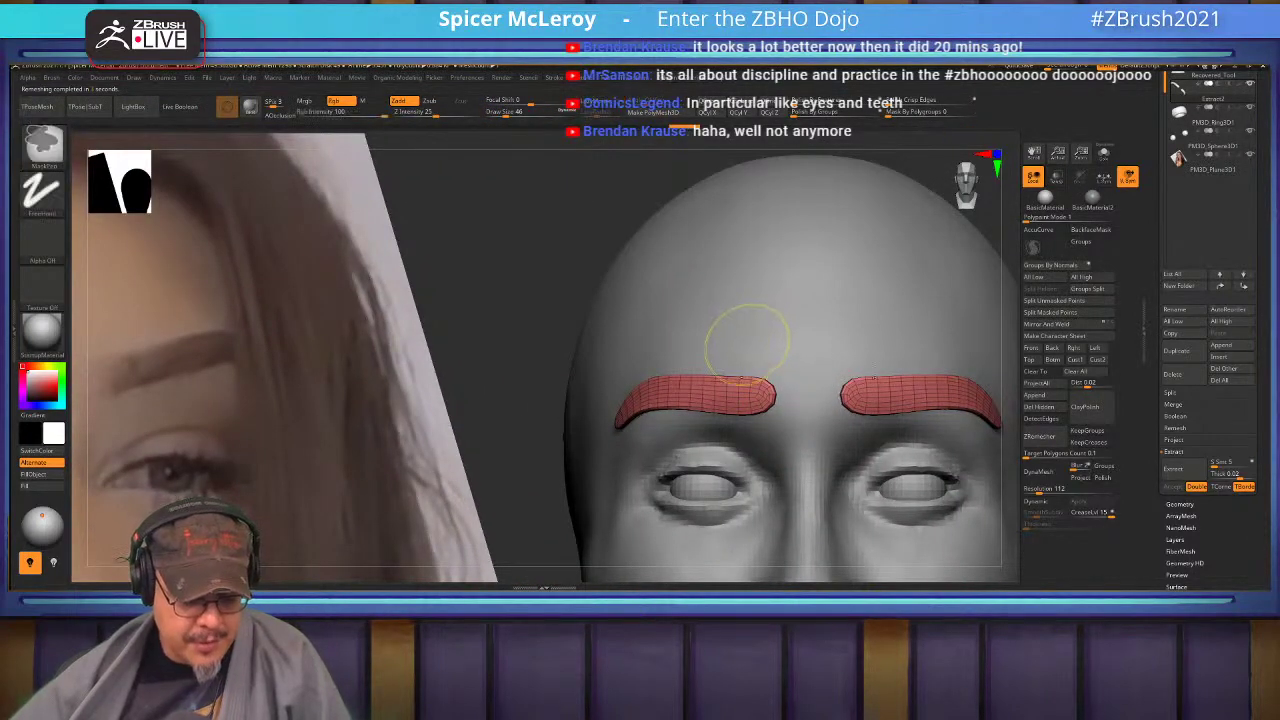
key("b")
key("m")
key("v")
right_click_drag(748, 343, 785, 351)
key("s")
left_click_drag(797, 400, 771, 393)
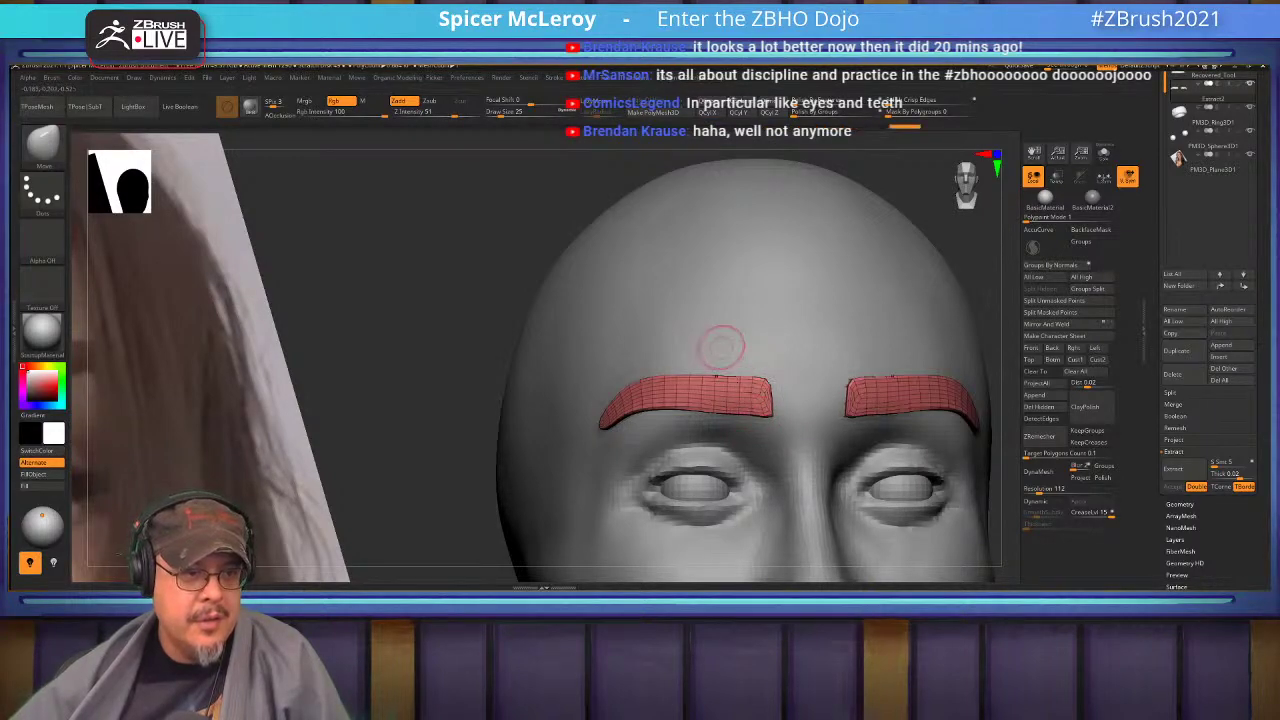
Enlarge the Move brush to draw size 87 and reshape the eyebrows' tails, arches and overall slant.
key("s")
left_click_drag(720, 348, 732, 347)
mouse_move(478, 385)
left_mouse_down()
mouse_move(640, 403)
mouse_move(639, 390)
mouse_move(608, 399)
mouse_move(604, 376)
mouse_move(608, 417)
left_mouse_up()
left_click_drag(602, 360, 600, 395)
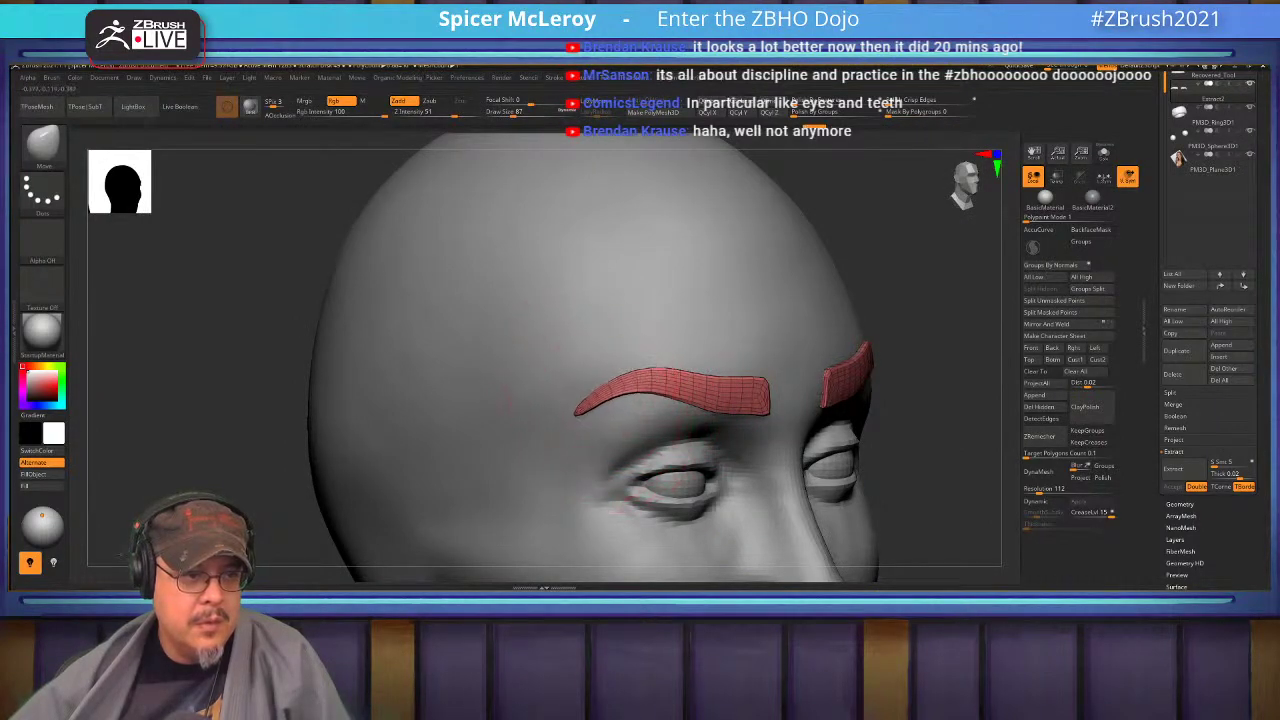
right_click_drag(690, 368, 592, 374)
mouse_move(686, 418)
left_mouse_down()
mouse_move(715, 431)
mouse_move(720, 414)
left_mouse_up()
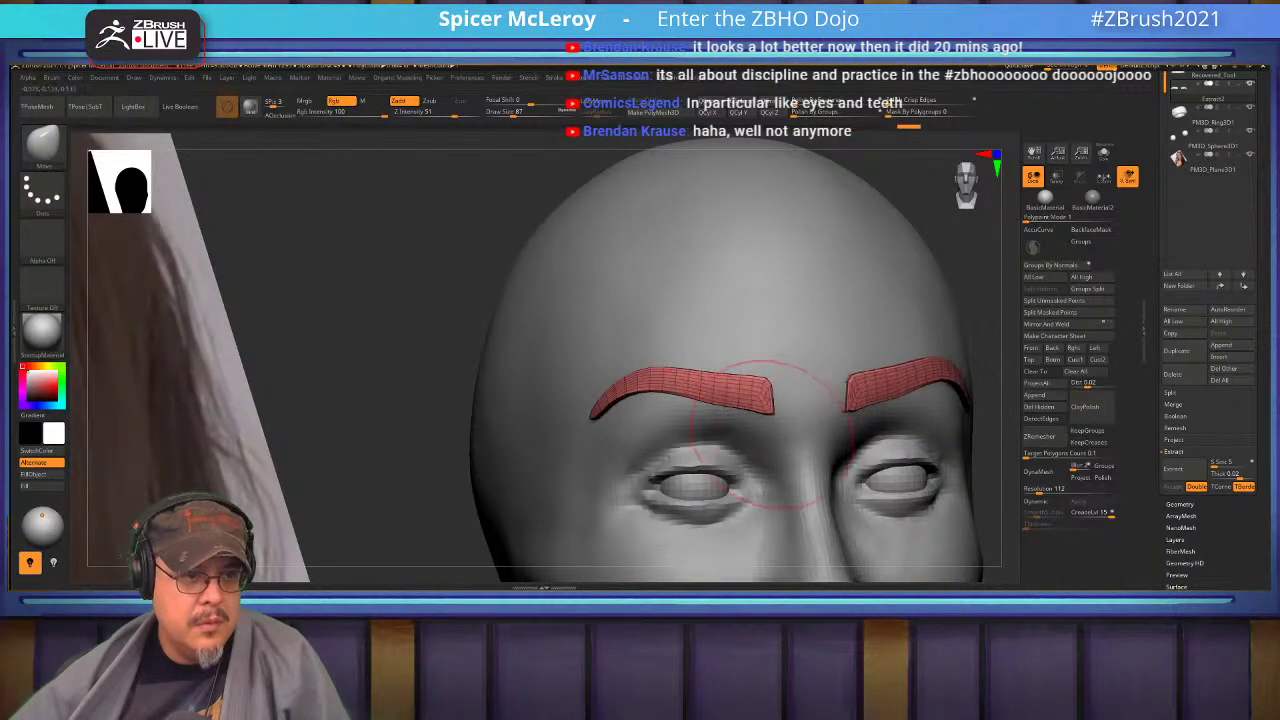
Compare the eyebrows with the reference photo from the front and smooth and round their inner ends.
right_click_drag(774, 432, 714, 365, "shift")
key("f")
key("shift+f")
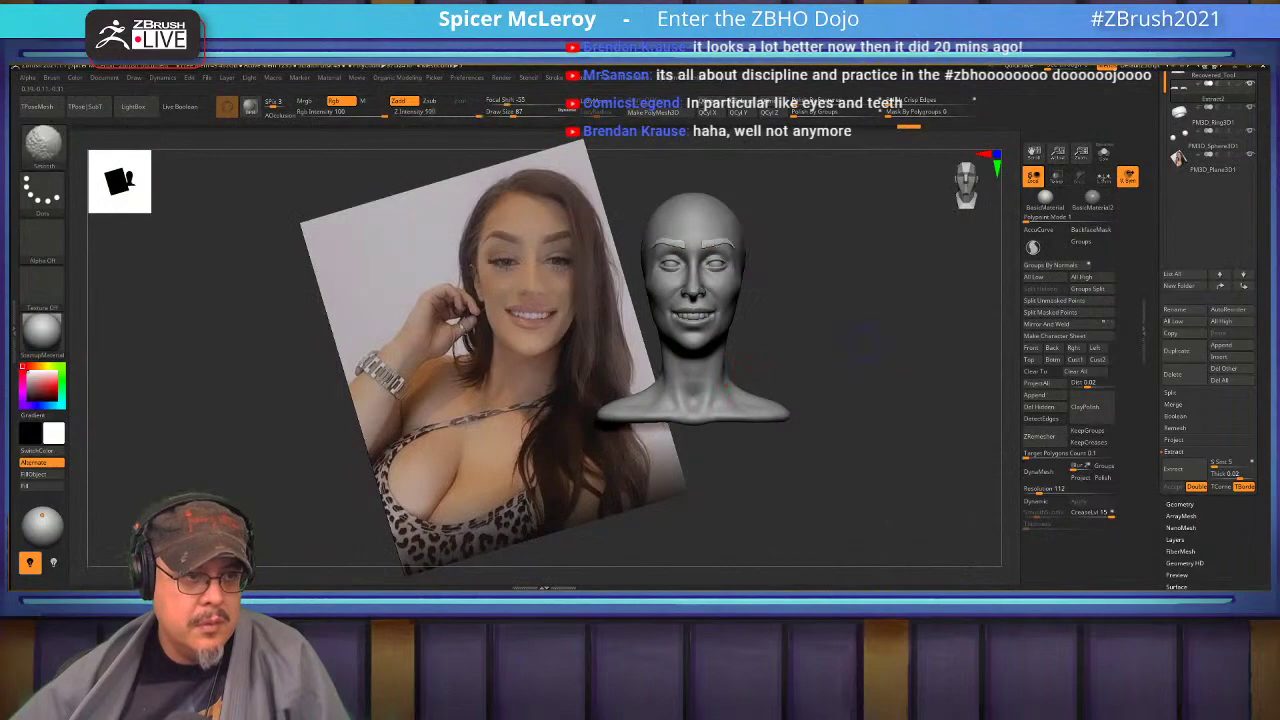
mouse_move(856, 258)
right_mouse_down("alt")
mouse_move(883, 390)
mouse_move(878, 364)
mouse_move(878, 452)
mouse_move(898, 506)
right_mouse_up("alt")
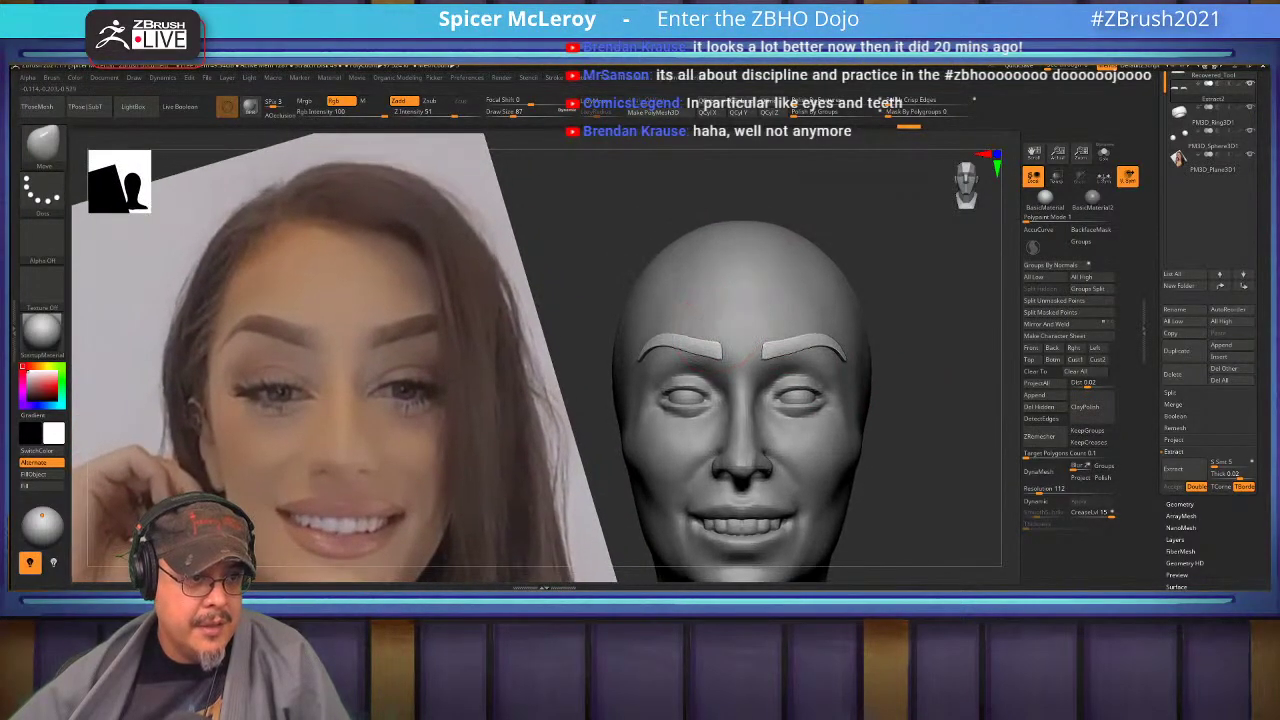
key("shift")
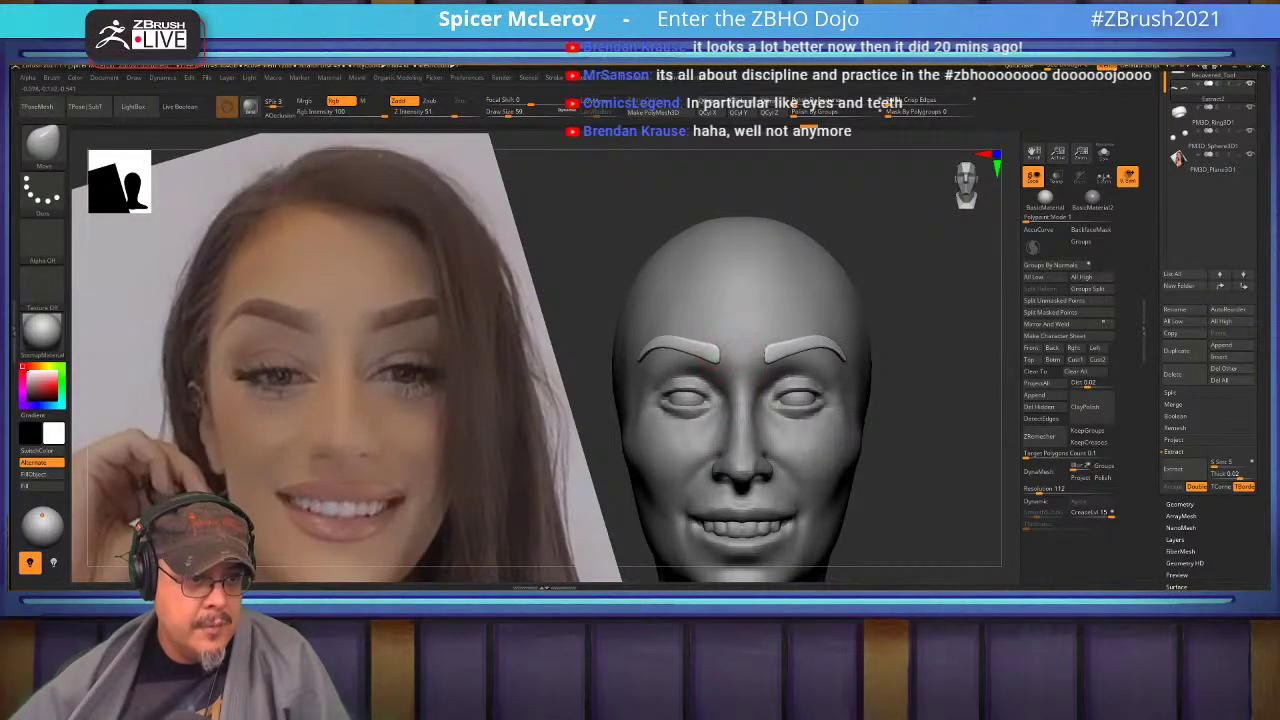
mouse_move(900, 330)
left_mouse_down()
mouse_move(932, 310)
mouse_move(940, 390)
mouse_move(928, 386)
left_mouse_up()
Switch to the head subtool and soften the brow surface around the eyebrows' inner ends with the FormSoft brush.
left_click(757, 372, "alt")
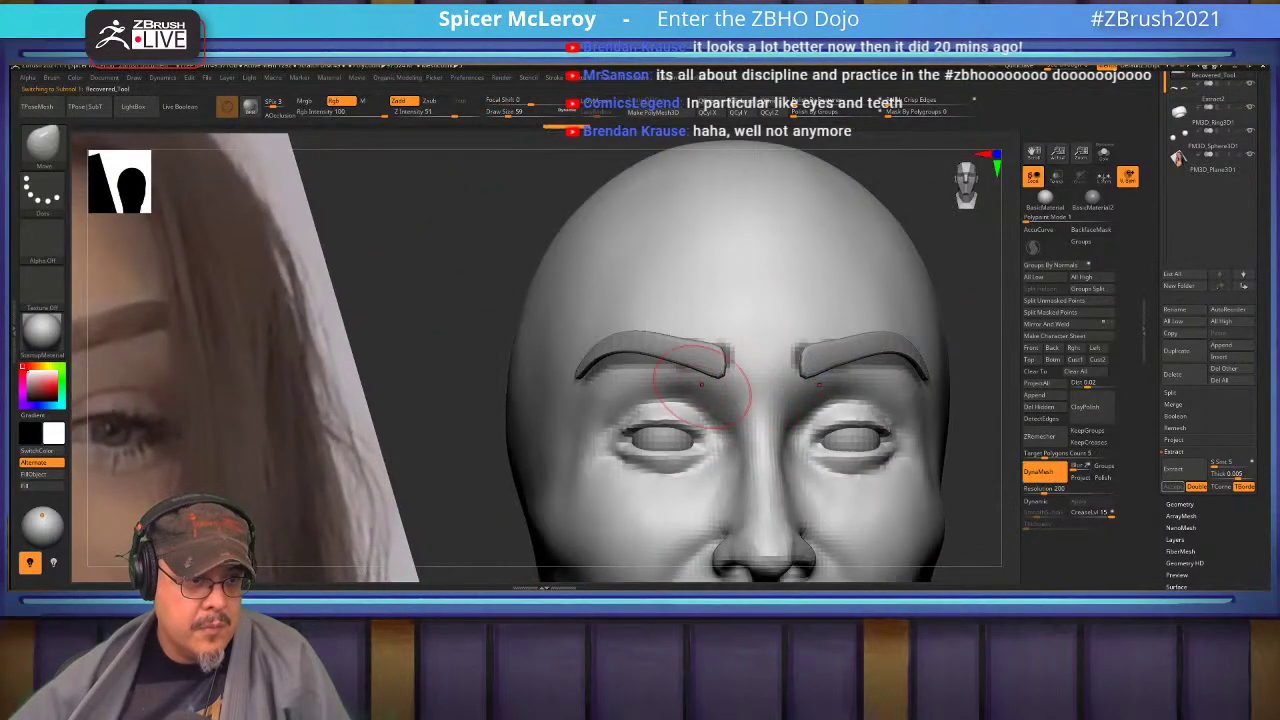
key("b")
key("f")
key("s")
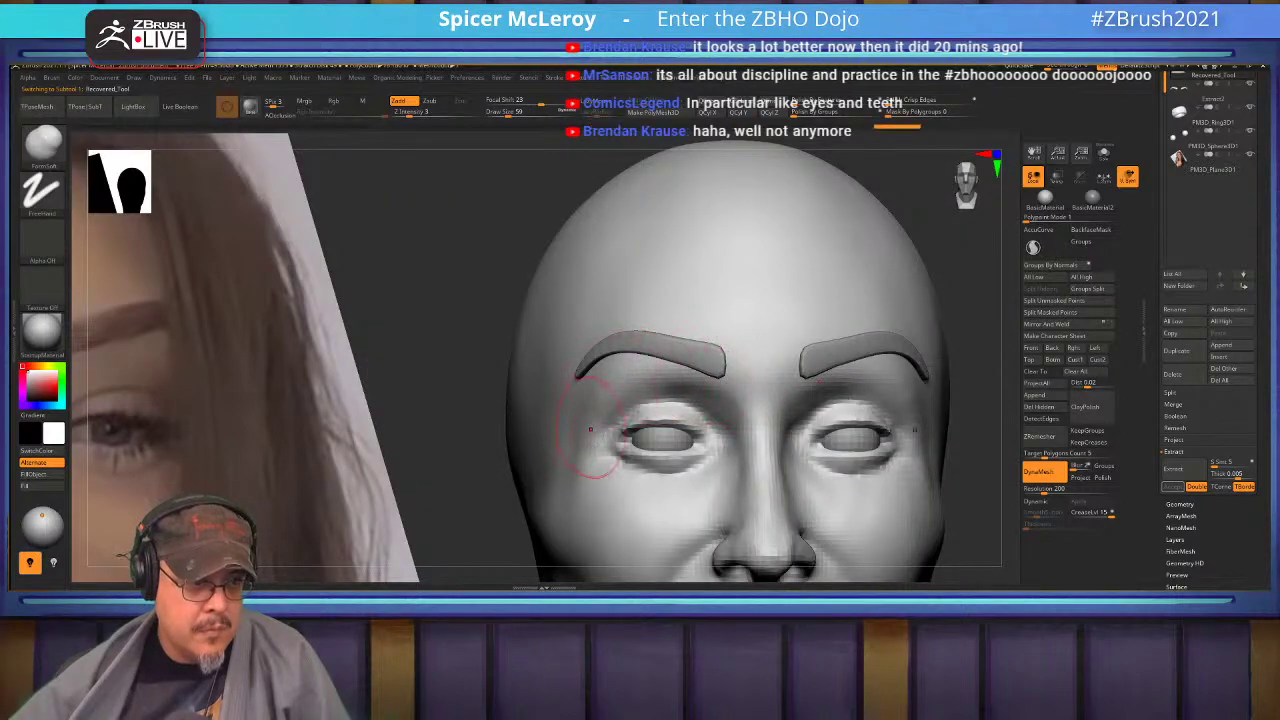
Deepen the smile fold beside the nose with the DamStandard brush and smooth the area between nostril and cheek.
left_click_drag(455, 460, 640, 248, "alt")
mouse_move(850, 470)
left_mouse_down("alt")
mouse_move(848, 380)
mouse_move(860, 425)
mouse_move(720, 393)
left_mouse_up("alt")
key("b")
key("d")
key("s")
mouse_move(692, 456)
left_mouse_down()
mouse_move(716, 474)
mouse_move(762, 377)
left_mouse_up()
left_click_drag(646, 380, 640, 363, "shift")
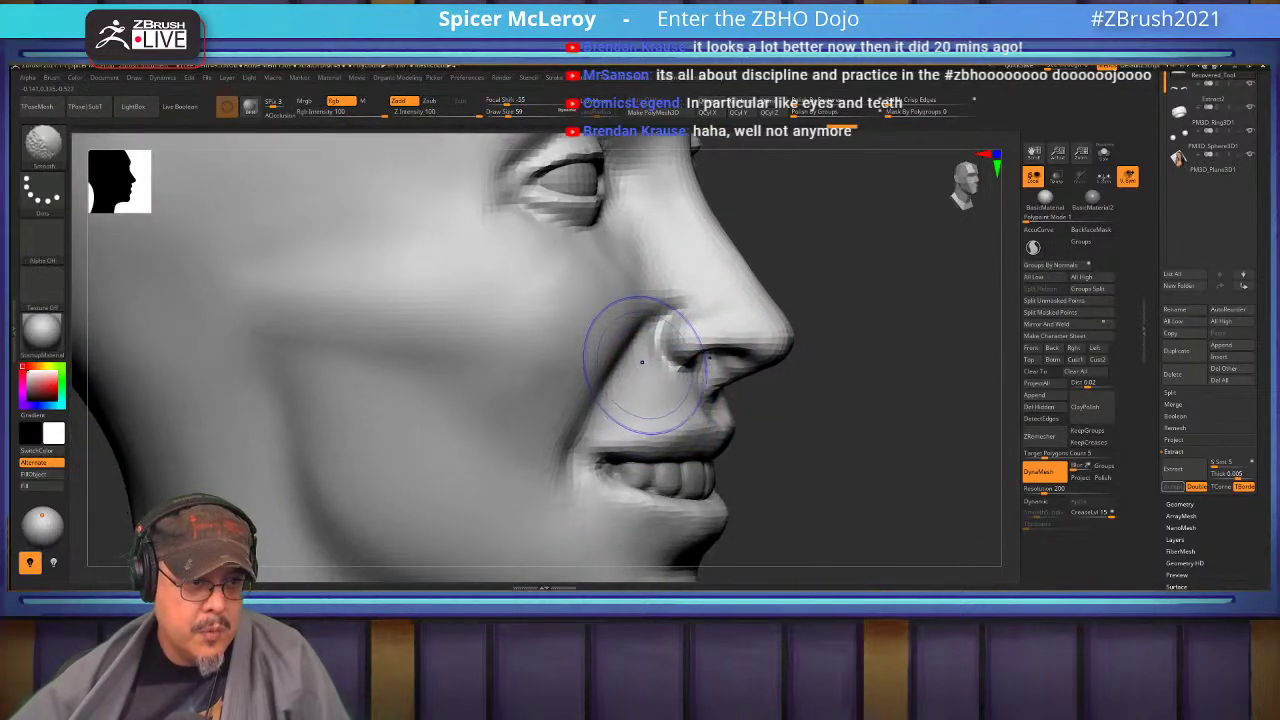
Carve the crease at the mouth corner with the DamStandard brush and smooth the skin beside the mouth and chin.
mouse_move(800, 480)
left_mouse_down("alt")
mouse_move(822, 380)
mouse_move(807, 366)
left_mouse_up("alt")
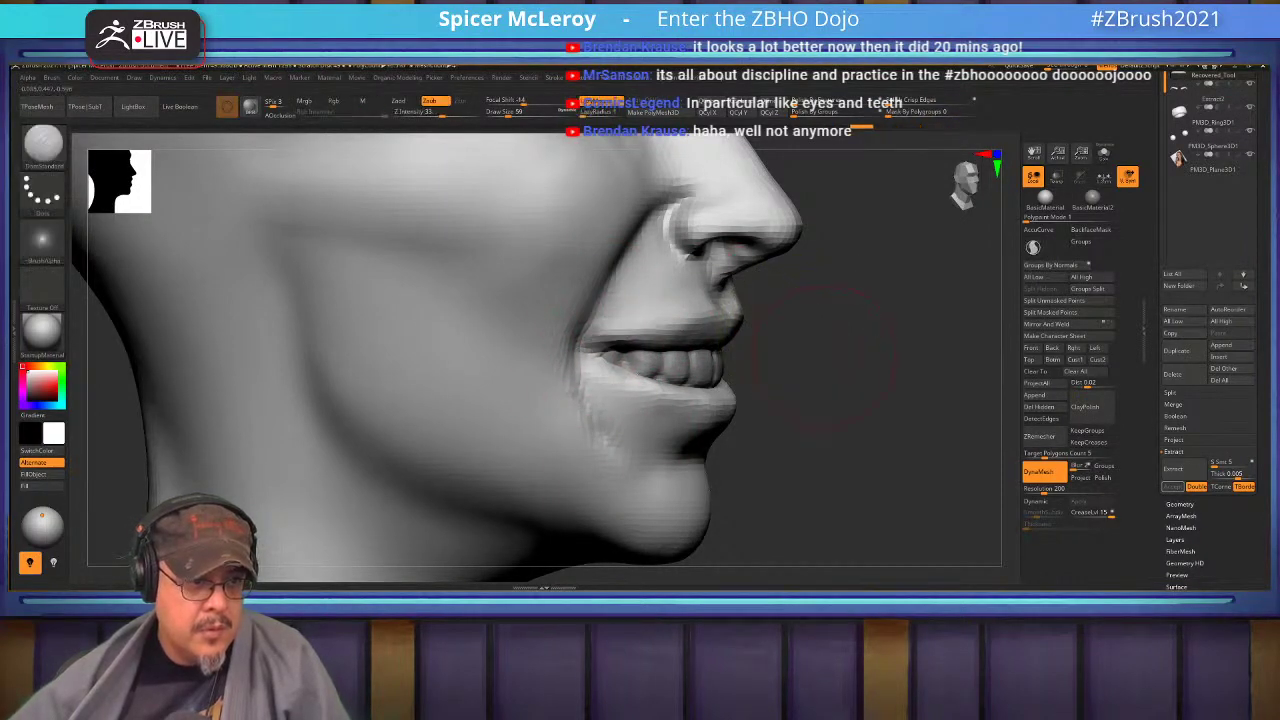
left_click_drag(855, 335, 800, 335)
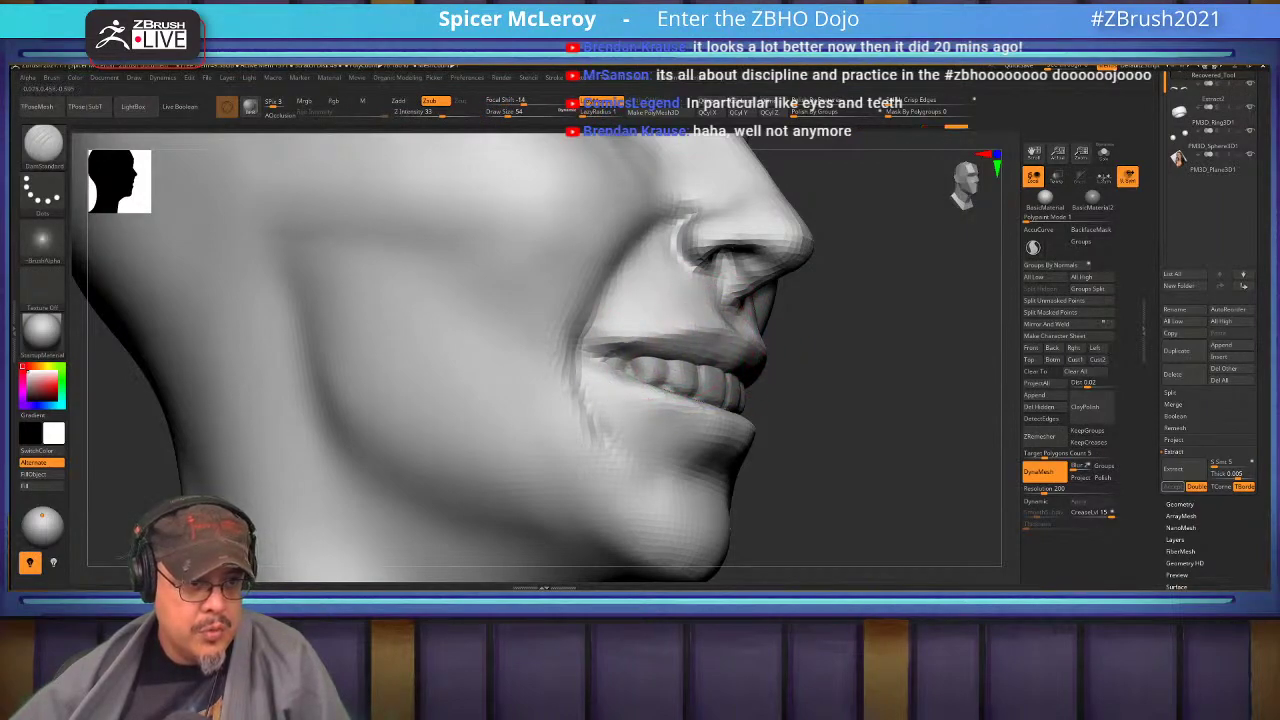
key("shift")
mouse_move(640, 350)
left_mouse_down("shift")
mouse_move(671, 329)
mouse_move(590, 350)
mouse_move(618, 351)
left_mouse_up("shift")
mouse_move(890, 400)
left_mouse_down("shift")
mouse_move(720, 402)
mouse_move(858, 392)
mouse_move(860, 470)
left_mouse_up("shift")
key("f")
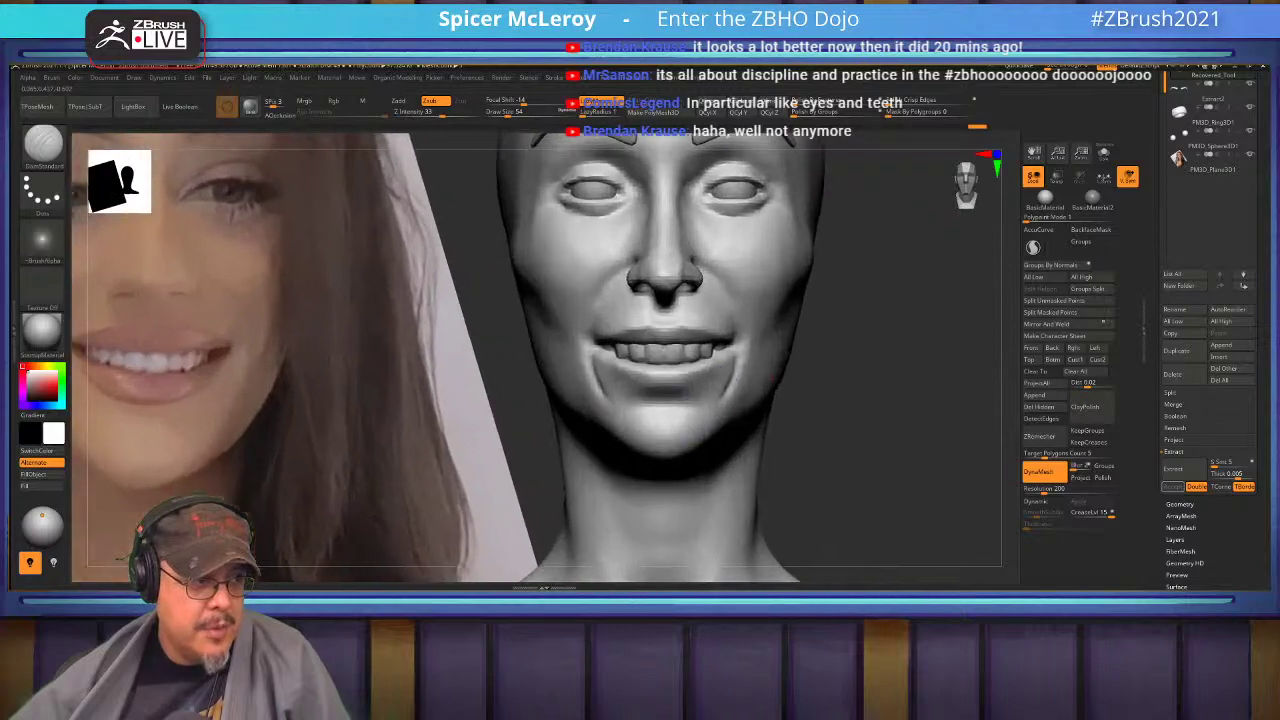
left_click_drag(728, 382, 694, 420, "shift")
left_click_drag(850, 402, 884, 400)
mouse_move(884, 400)
left_mouse_down("alt")
mouse_move(884, 500)
mouse_move(874, 330)
mouse_move(850, 240)
mouse_move(846, 265)
left_mouse_up("alt")
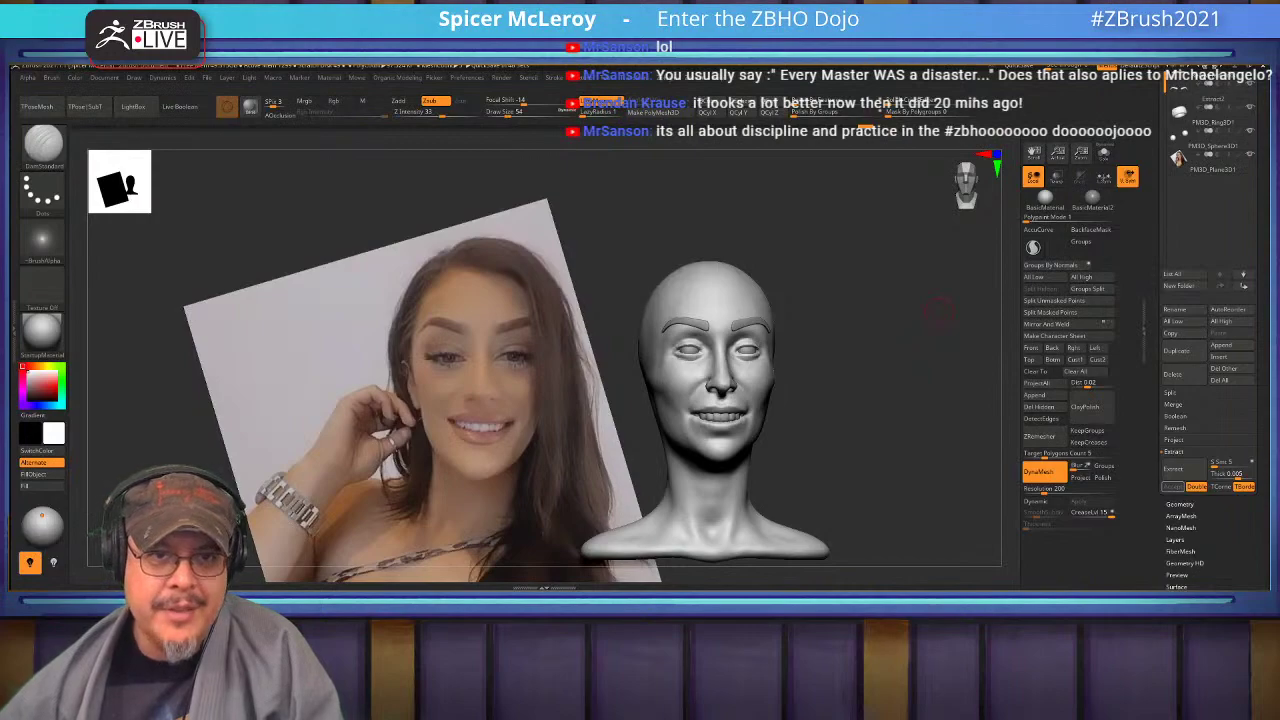
left_click_drag(1261, 325, 1261, 573)
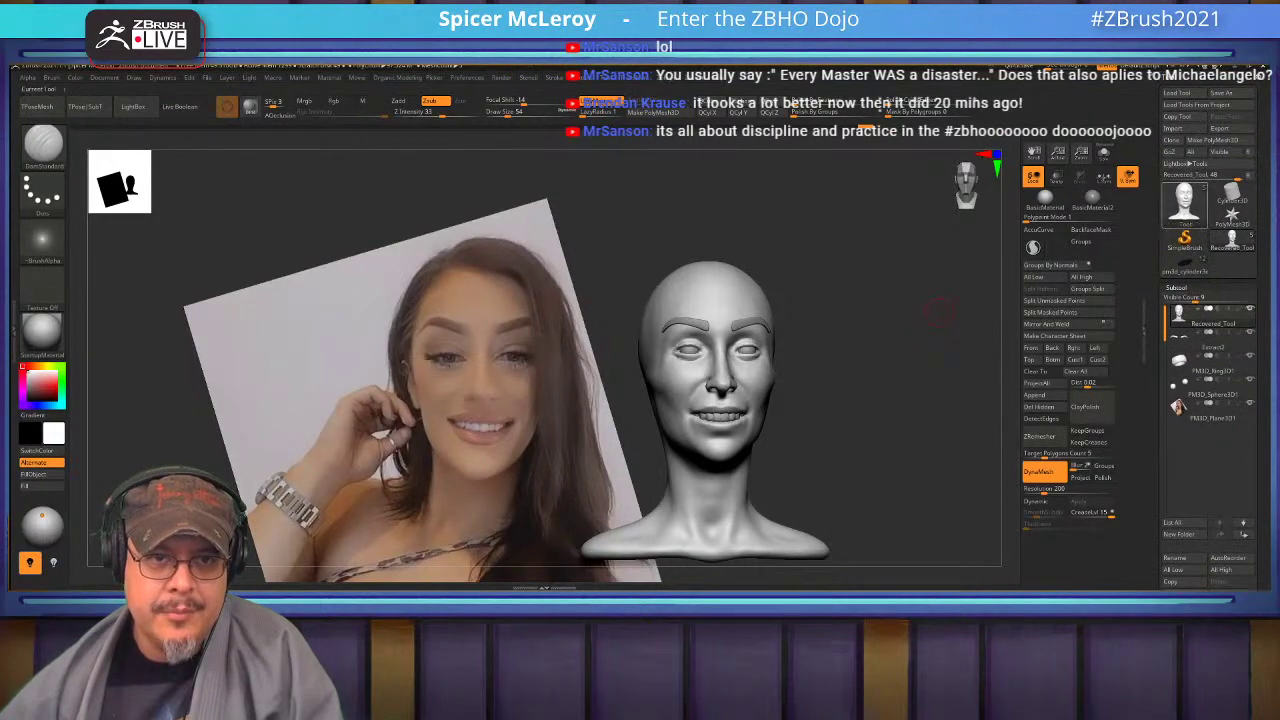
mouse_move(1184, 206)
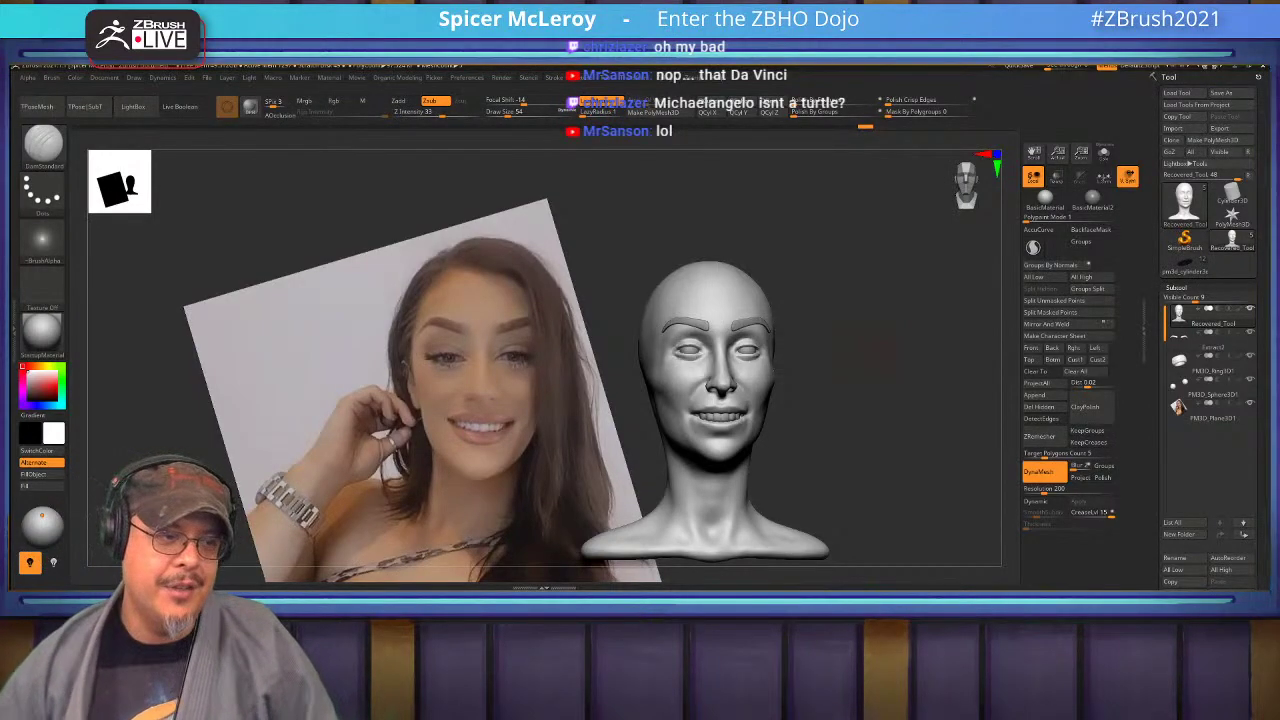
Select the eyebrows subtool and pull its arches and tails into a sharper, more angled shape with the Move brush.
mouse_move(939, 311)
left_mouse_down()
mouse_move(898, 313)
mouse_move(920, 313)
mouse_move(898, 350)
mouse_move(896, 420)
mouse_move(900, 400)
mouse_move(935, 402)
mouse_move(930, 480)
left_mouse_up()
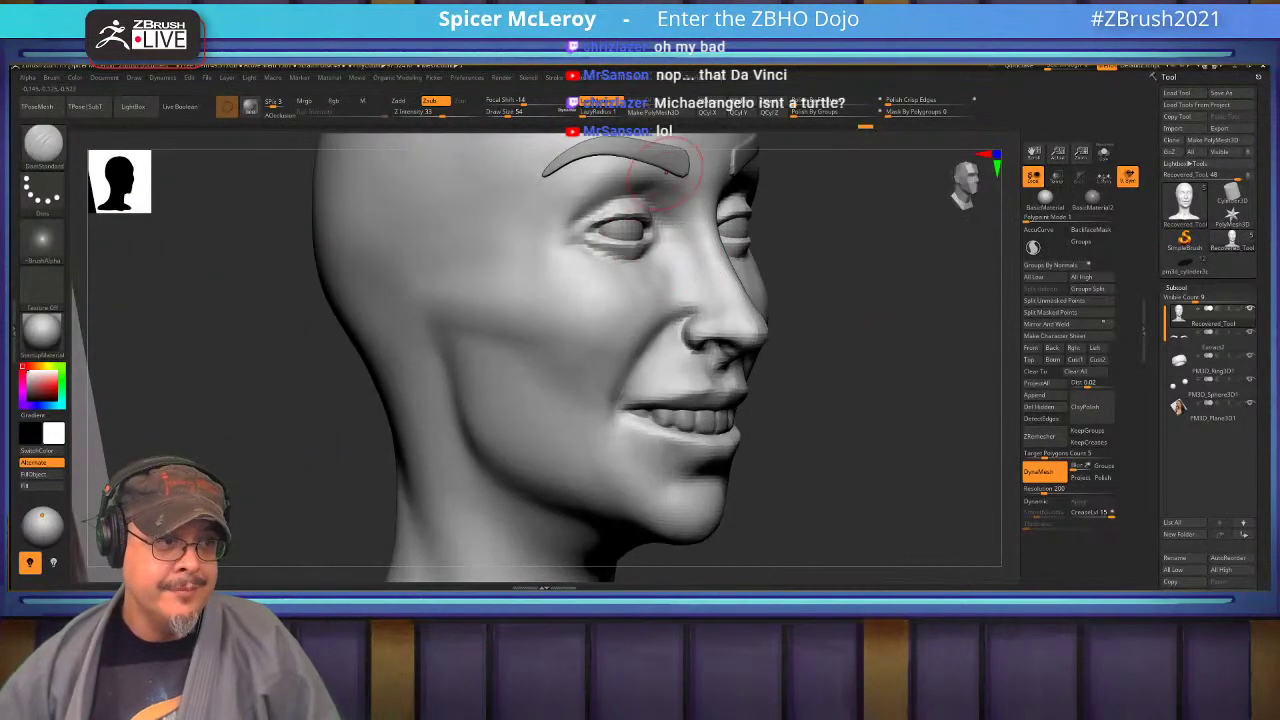
left_click_drag(880, 300, 880, 468, "alt")
left_click(604, 318, "alt")
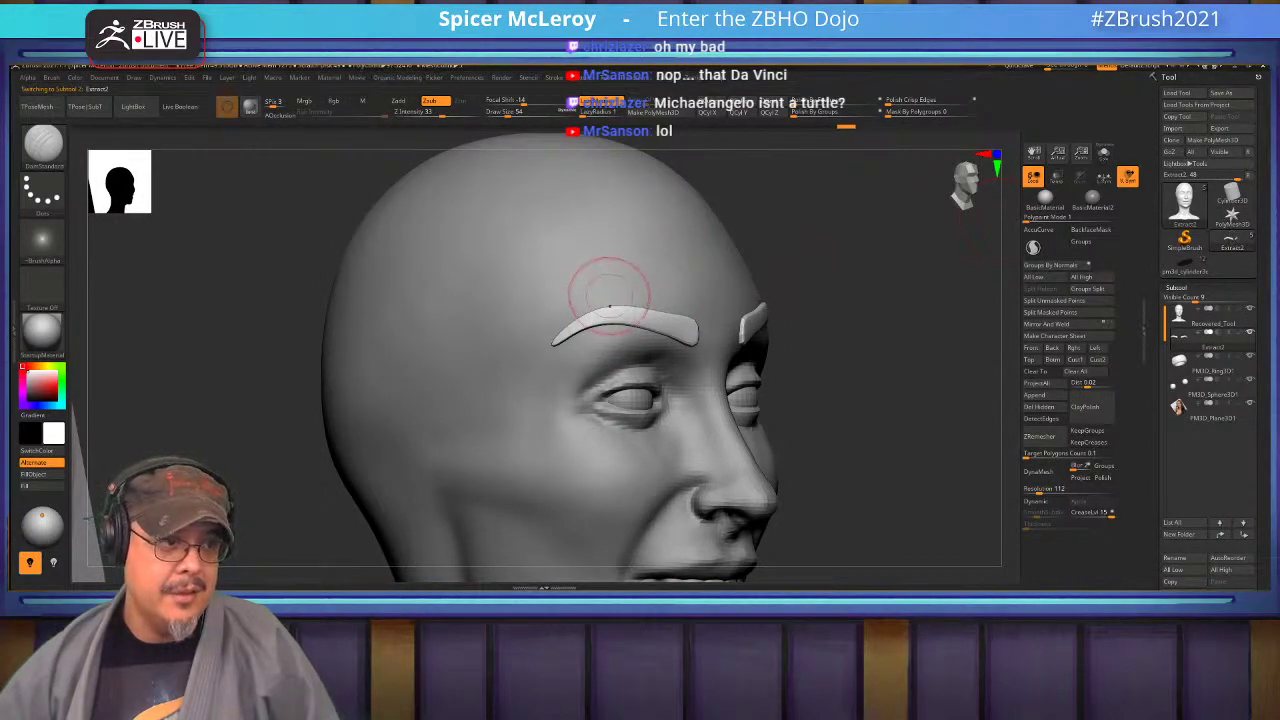
key("s")
left_click_drag(608, 297, 594, 297)
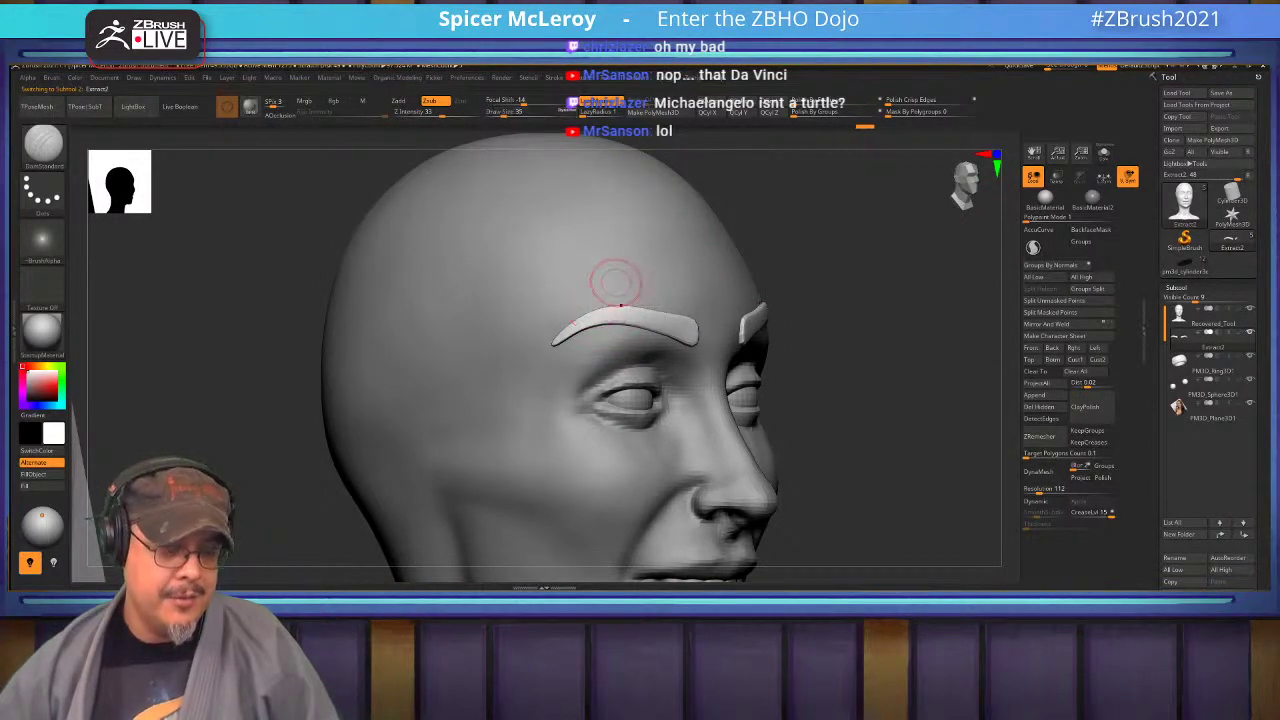
key("b")
key("m")
key("v")
mouse_move(601, 308)
left_mouse_down()
mouse_move(626, 307)
mouse_move(561, 346)
mouse_move(576, 345)
left_mouse_up()
mouse_move(878, 275)
left_mouse_down("shift")
mouse_move(825, 268)
mouse_move(854, 276)
mouse_move(893, 257)
mouse_move(903, 386)
left_mouse_up("shift")
key("f")
mouse_move(781, 292)
left_mouse_down()
mouse_move(705, 280)
mouse_move(655, 290)
left_mouse_up()
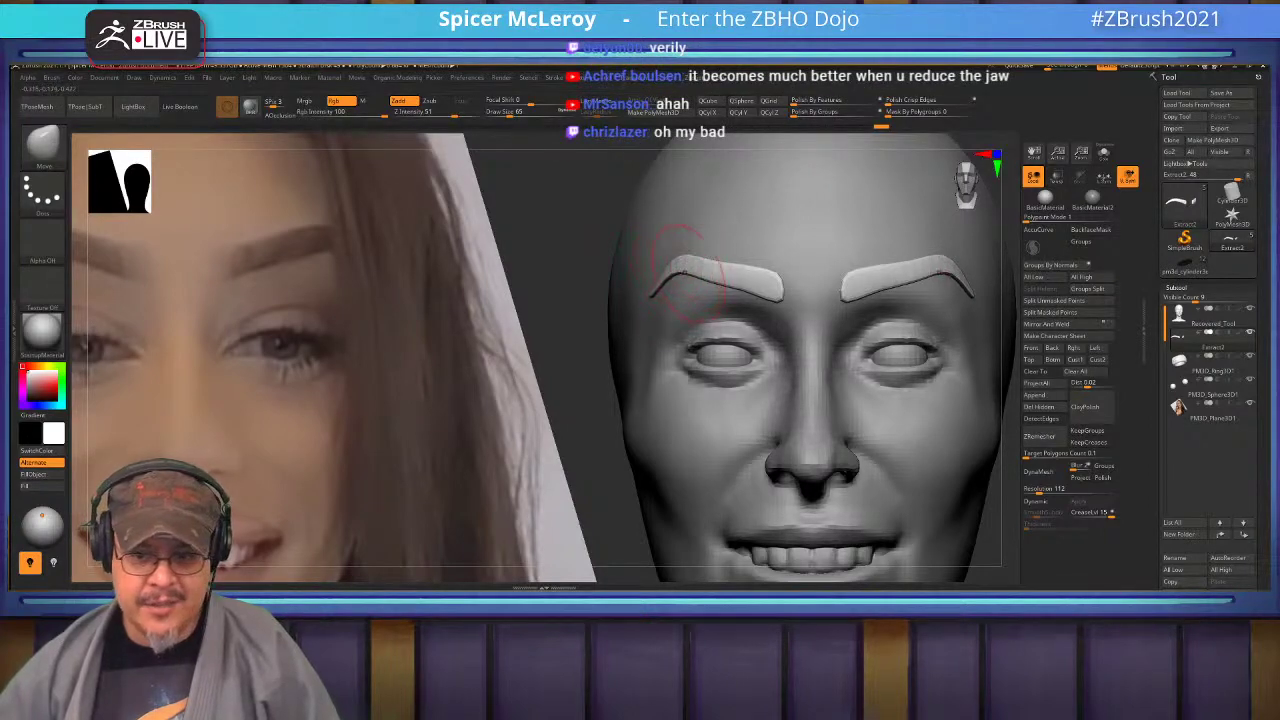
Refine the eyebrows' inner ends and taper their tails with the Move brush at draw size 62, working from several angles.
left_click_drag(778, 275, 751, 263)
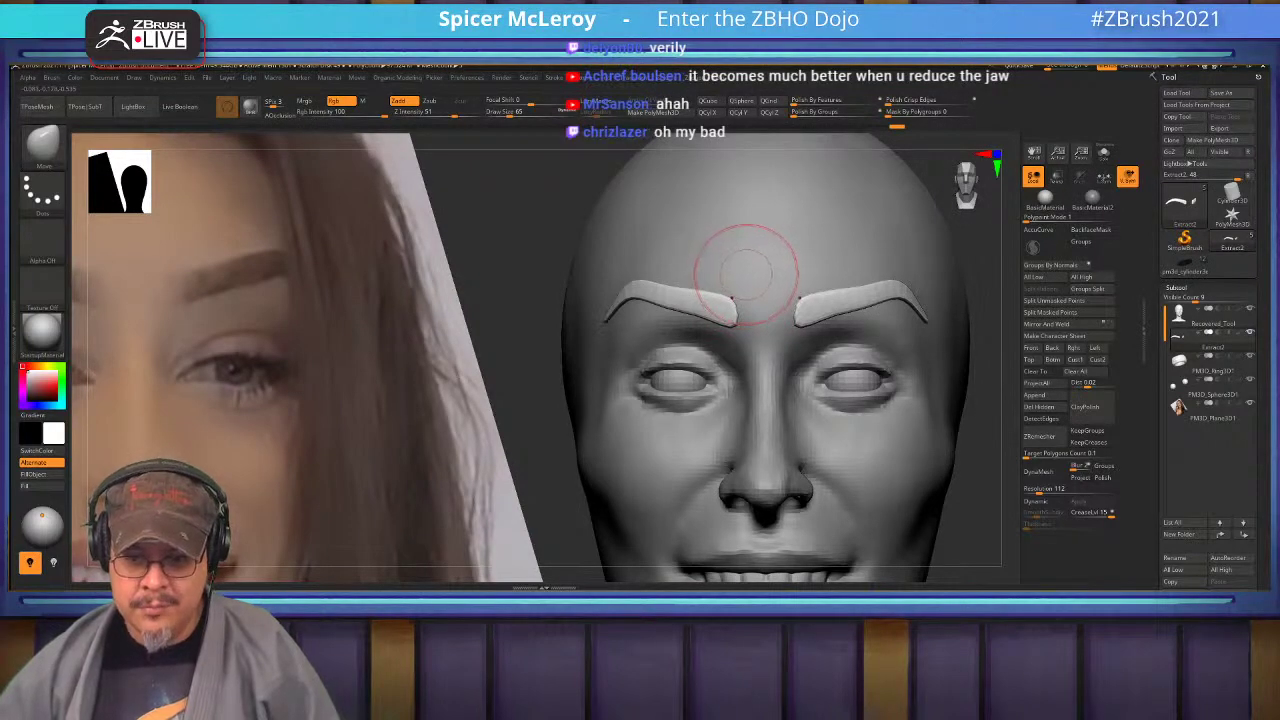
mouse_move(798, 284)
right_mouse_down()
mouse_move(680, 298)
mouse_move(770, 310)
right_mouse_up()
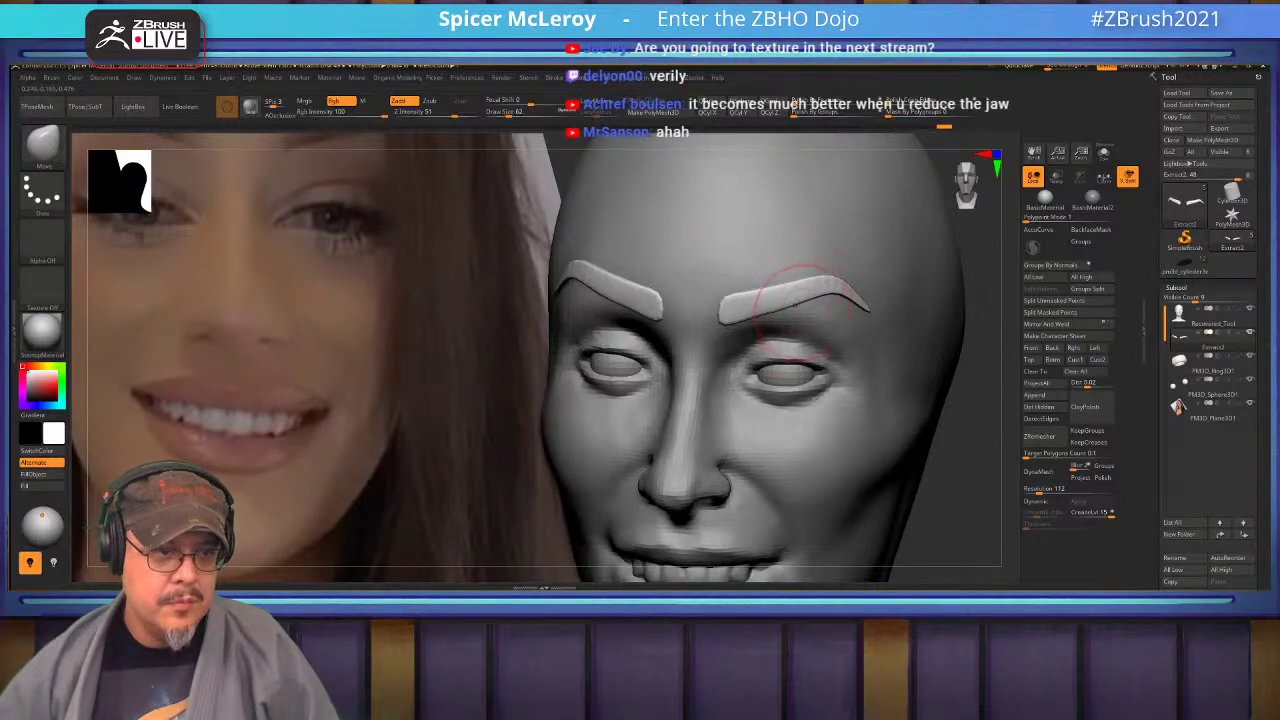
mouse_move(815, 306)
right_mouse_down()
mouse_move(880, 300)
mouse_move(800, 275)
mouse_move(831, 280)
right_mouse_up()
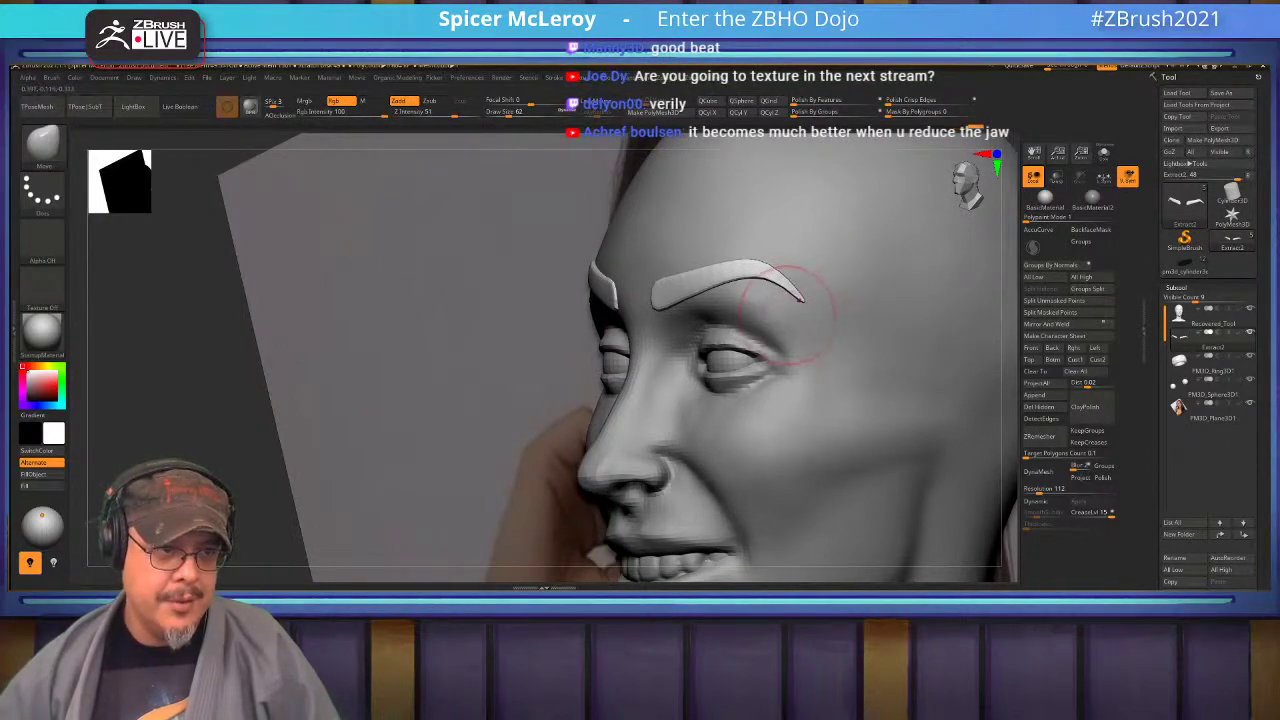
Square up the eyebrows' inner ends with the Move brush at draw size 49 and compare the bust with the reference.
right_click_drag(768, 305, 905, 440)
key("f")
key("f")
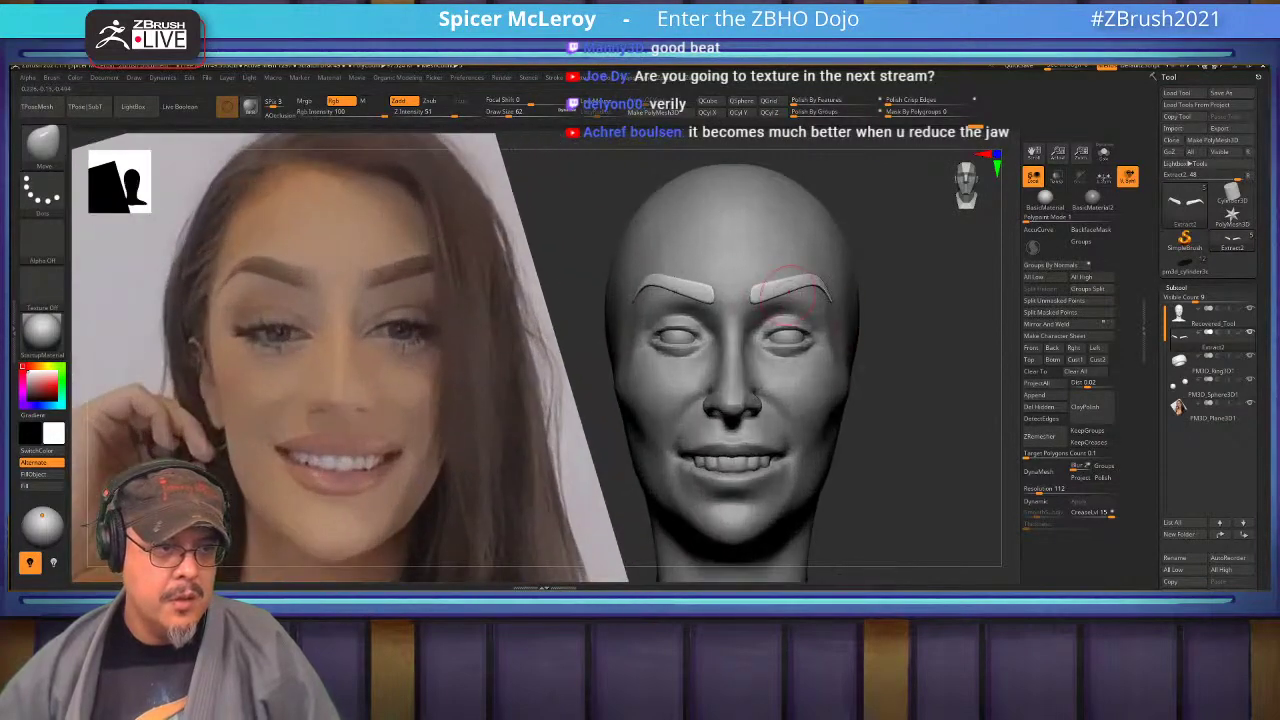
right_click_drag(768, 288, 751, 249, "ctrl")
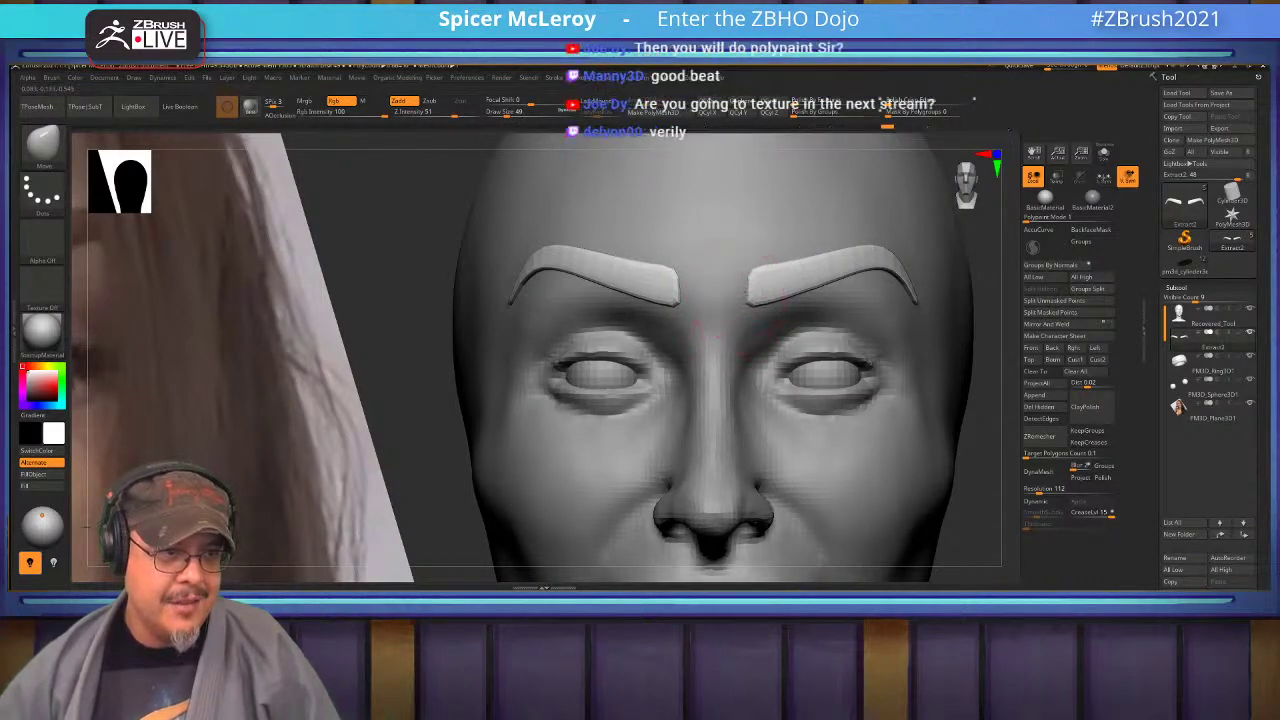
right_click_drag(747, 286, 701, 341, "ctrl")
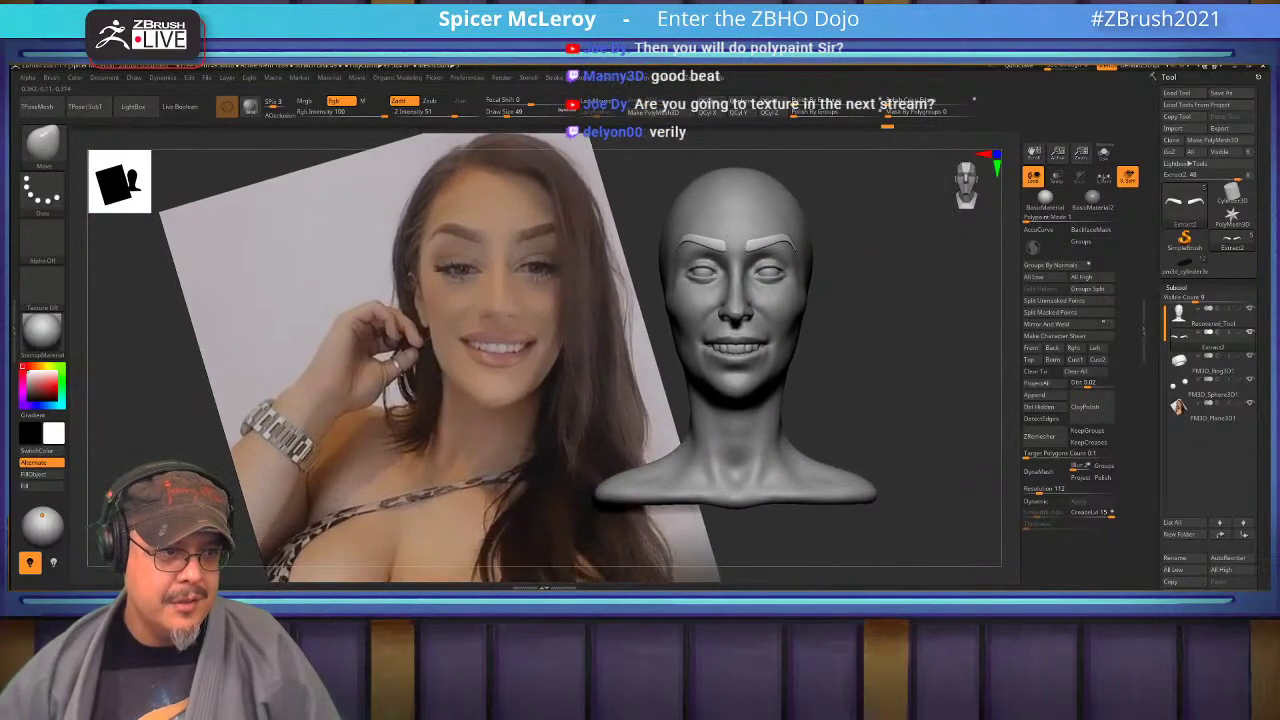
Activate the head subtool and refine the creases at the eye corners with DamStandard at draw size 25, smoothing the surrounding skin.
right_click_drag(794, 243, 650, 323, "ctrl")
key("b")
key("d")
key("s")
left_click(645, 320, "alt")
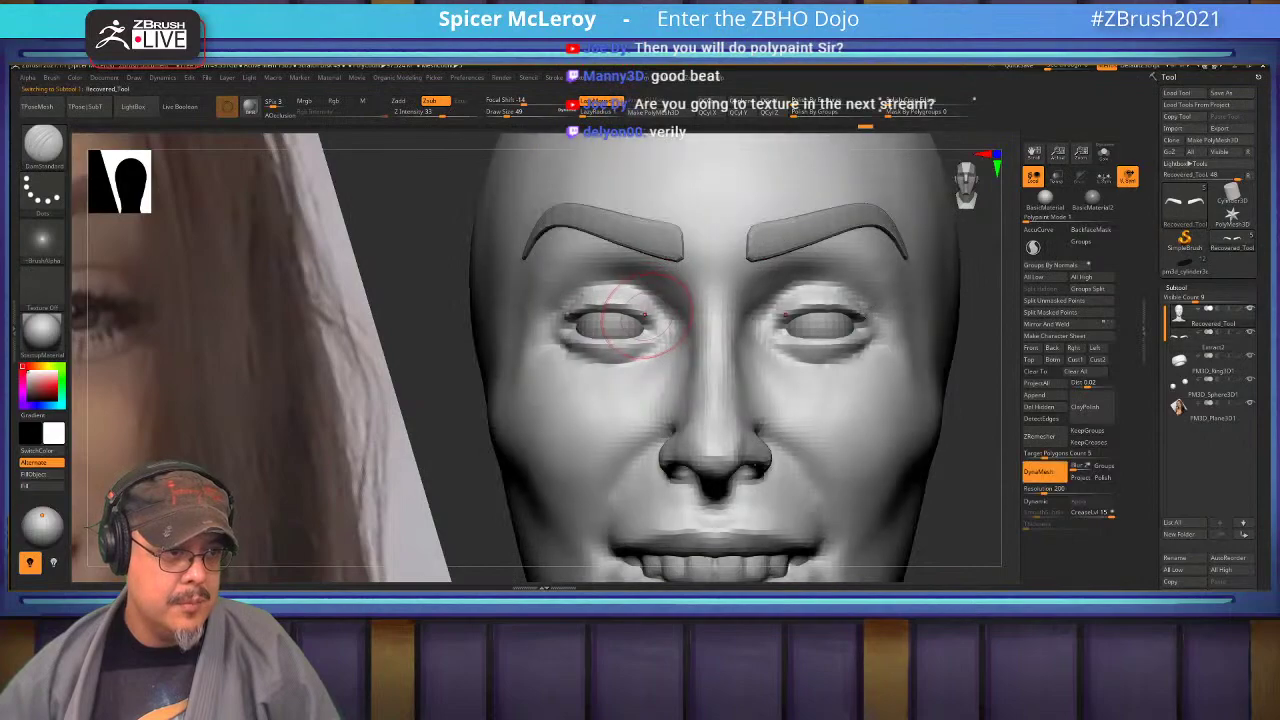
key("s")
left_click_drag(645, 318, 637, 317)
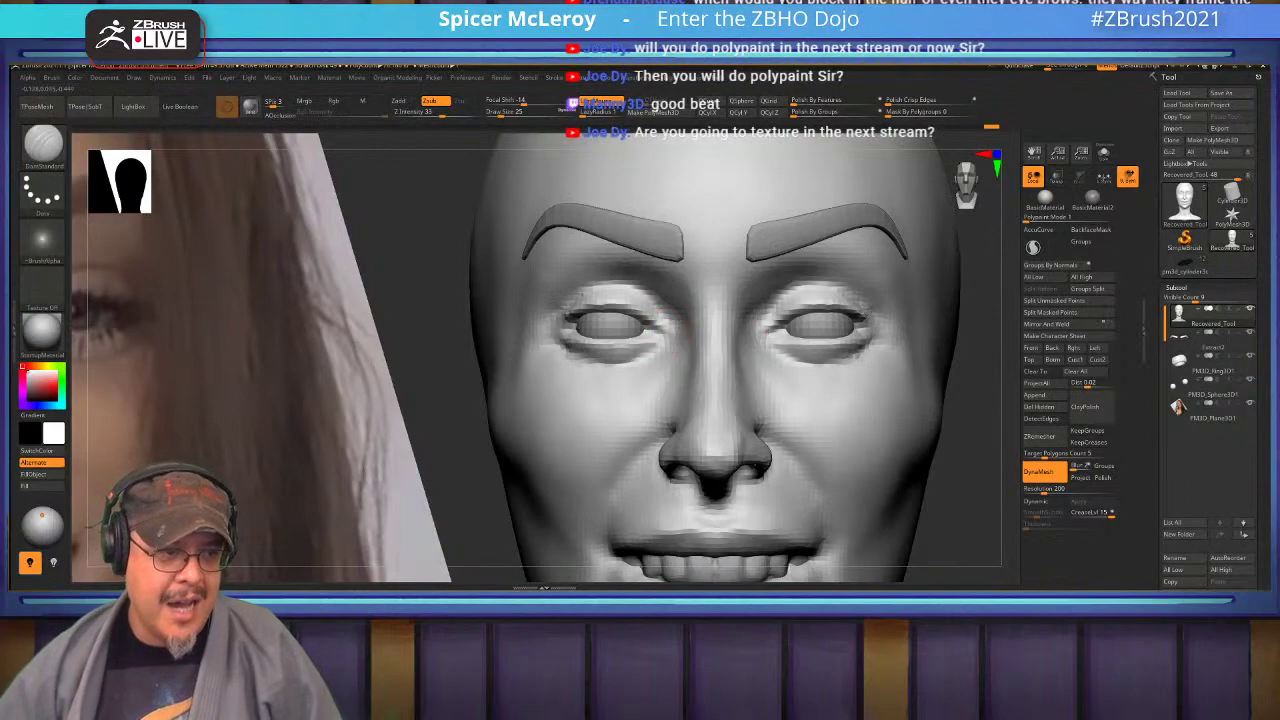
mouse_move(590, 339)
right_mouse_down("alt")
mouse_move(740, 324)
mouse_move(752, 307)
mouse_move(778, 340)
right_mouse_up("alt")
right_click_drag(530, 345, 622, 358)
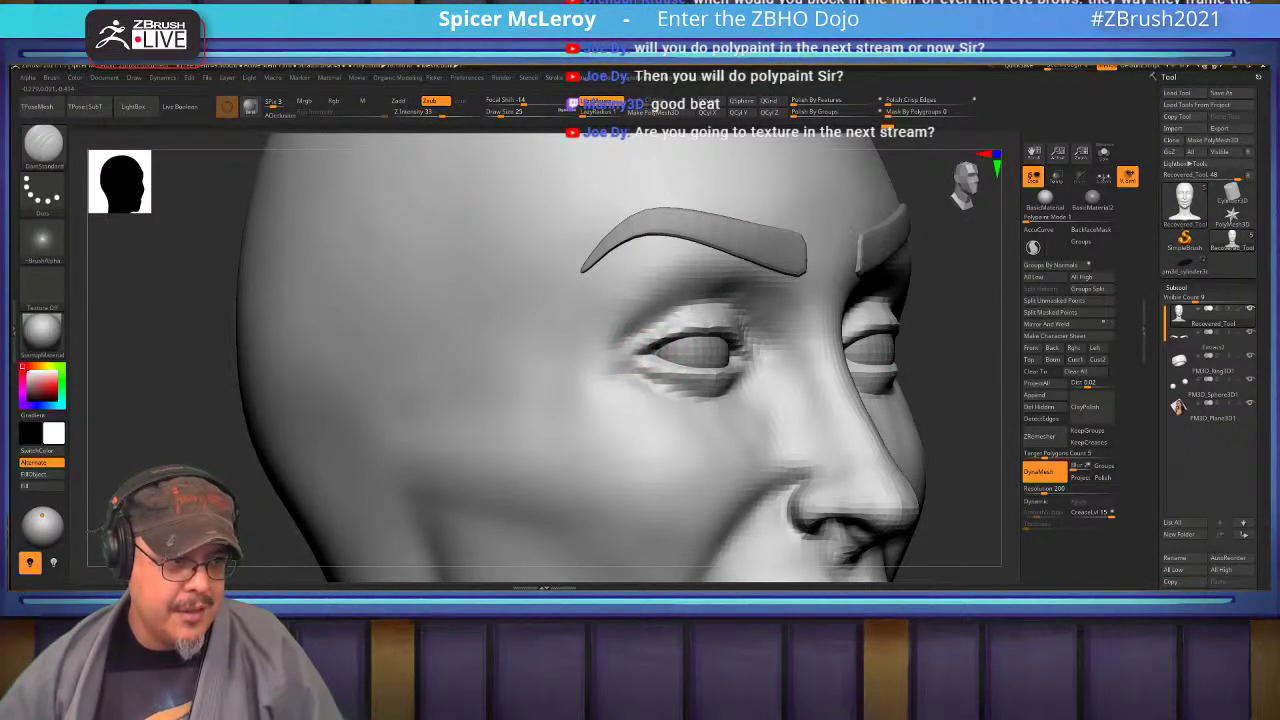
mouse_move(707, 371)
right_mouse_down()
mouse_move(662, 368)
mouse_move(678, 390)
right_mouse_up()
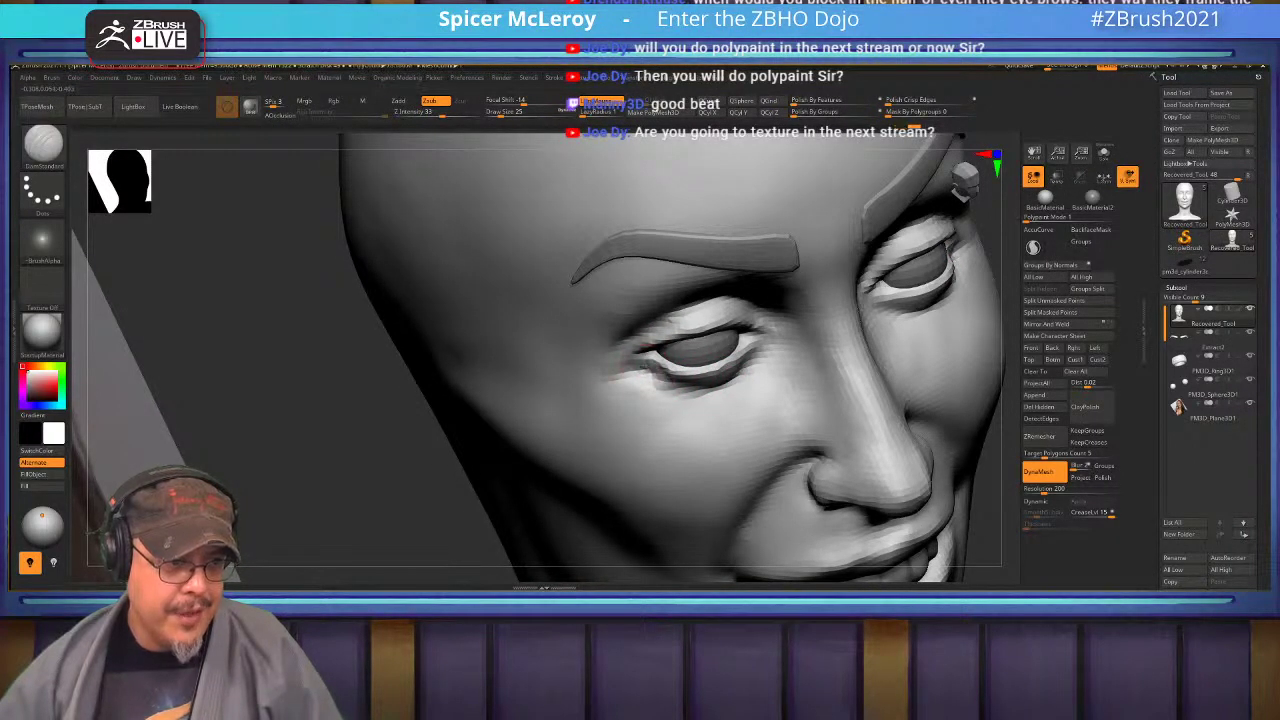
key("shift")
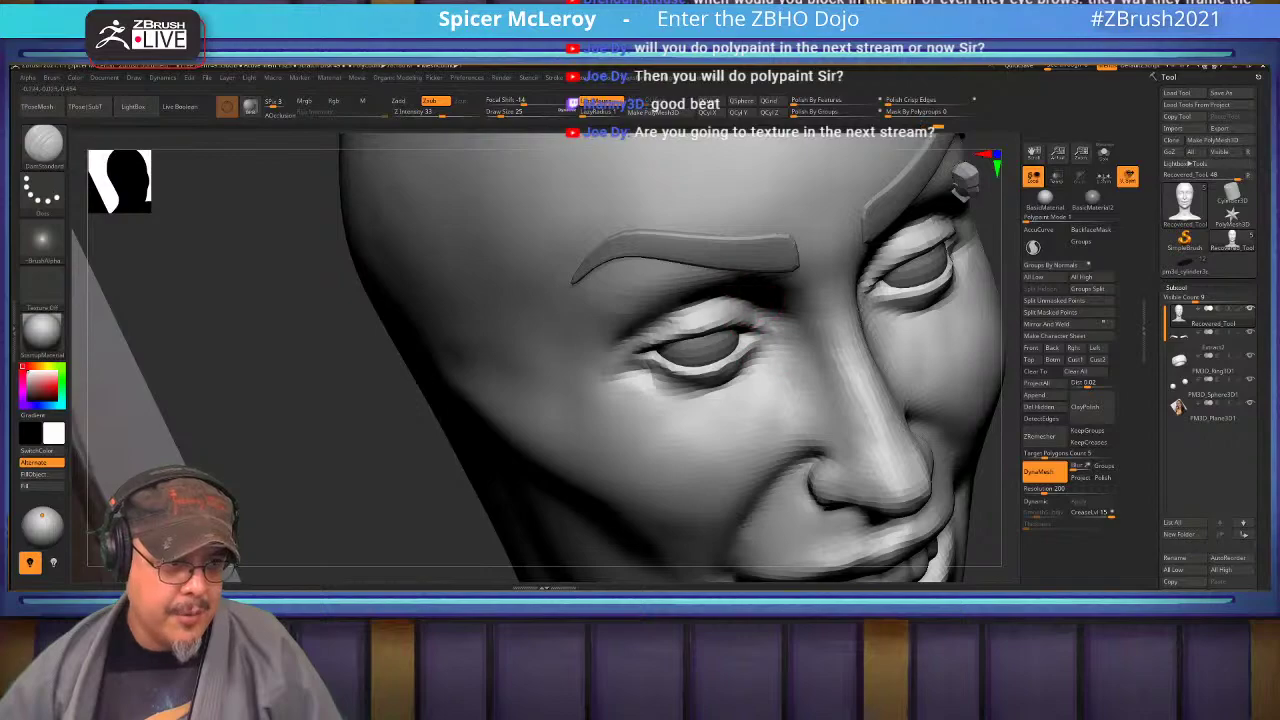
right_click_drag(695, 305, 674, 269)
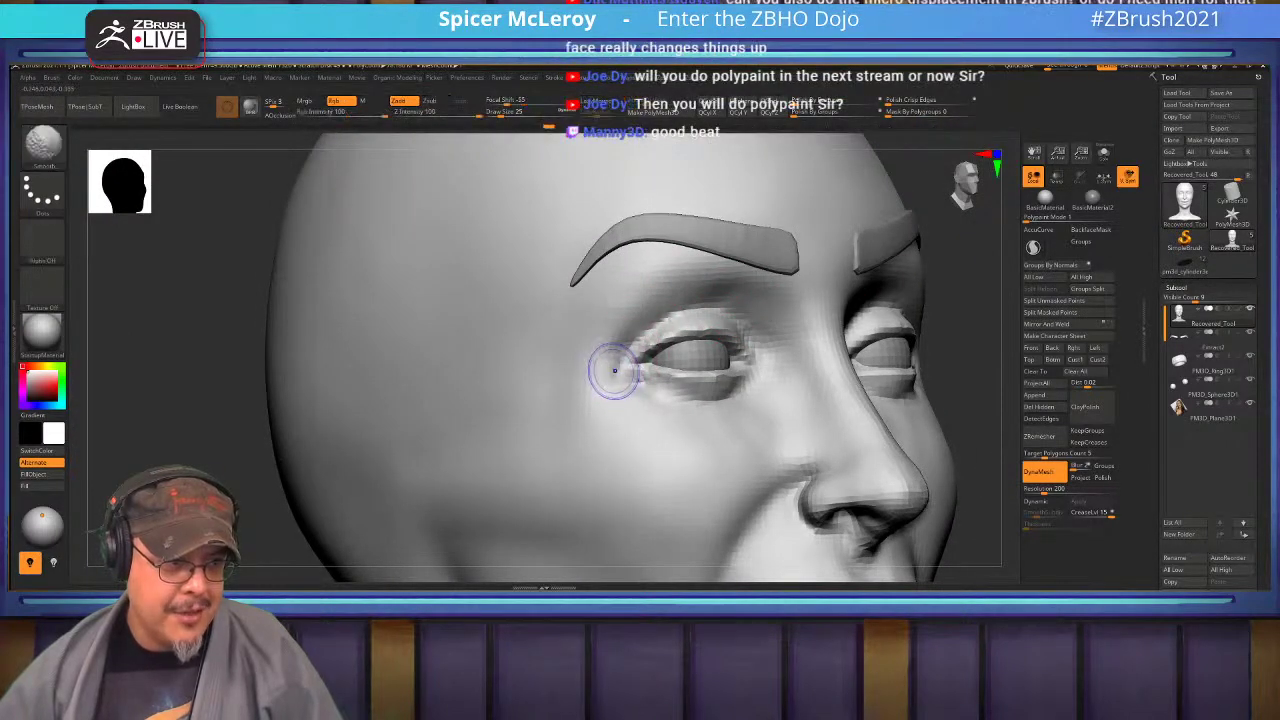
Build up the upper eye socket below the eyebrow with ClayBuildup at draw size 35 and smooth the strokes.
key("b")
key("c")
key("b")
key("s")
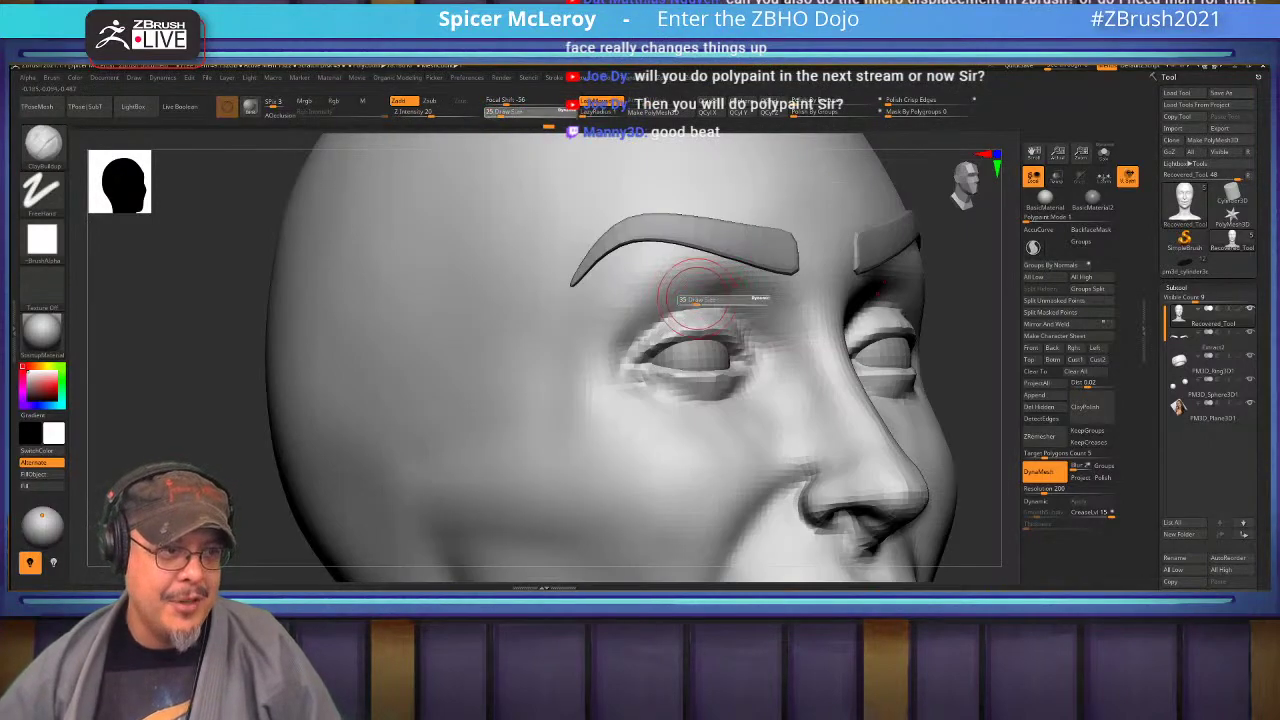
mouse_move(697, 305)
left_mouse_down()
mouse_move(660, 306)
mouse_move(738, 288)
left_mouse_up()
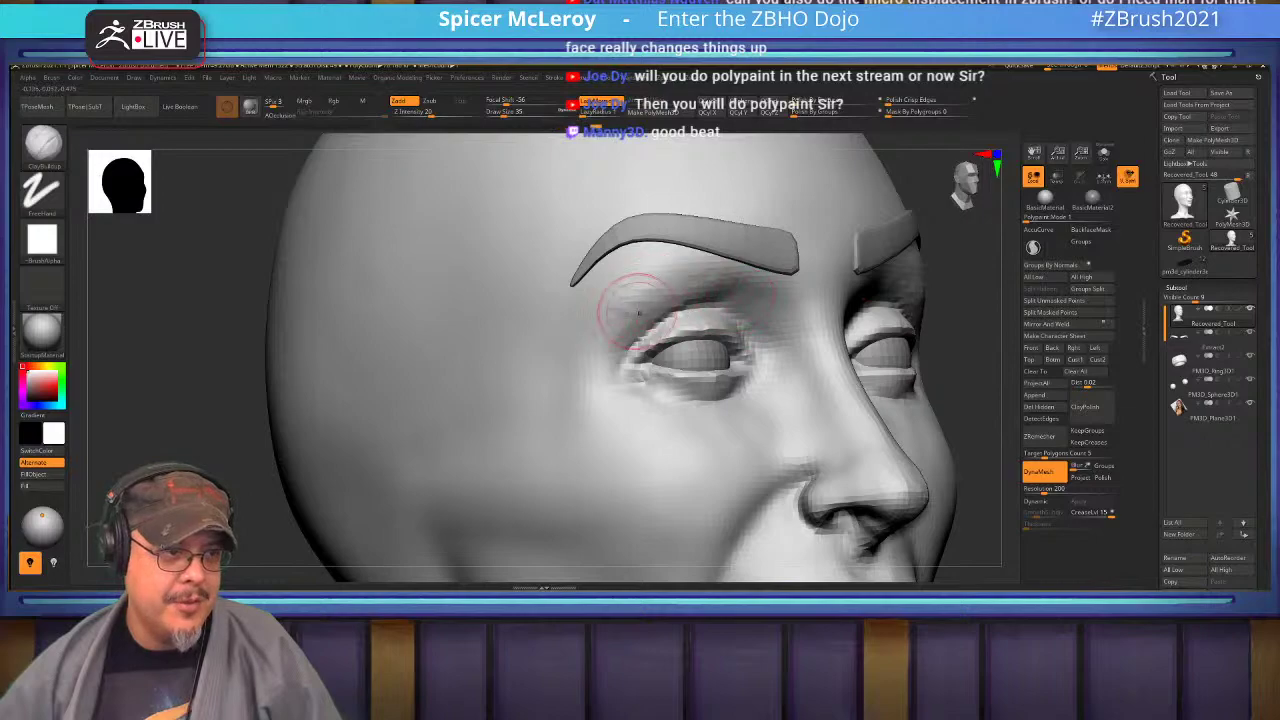
key("shift")
left_click_drag(688, 290, 745, 299, "shift")
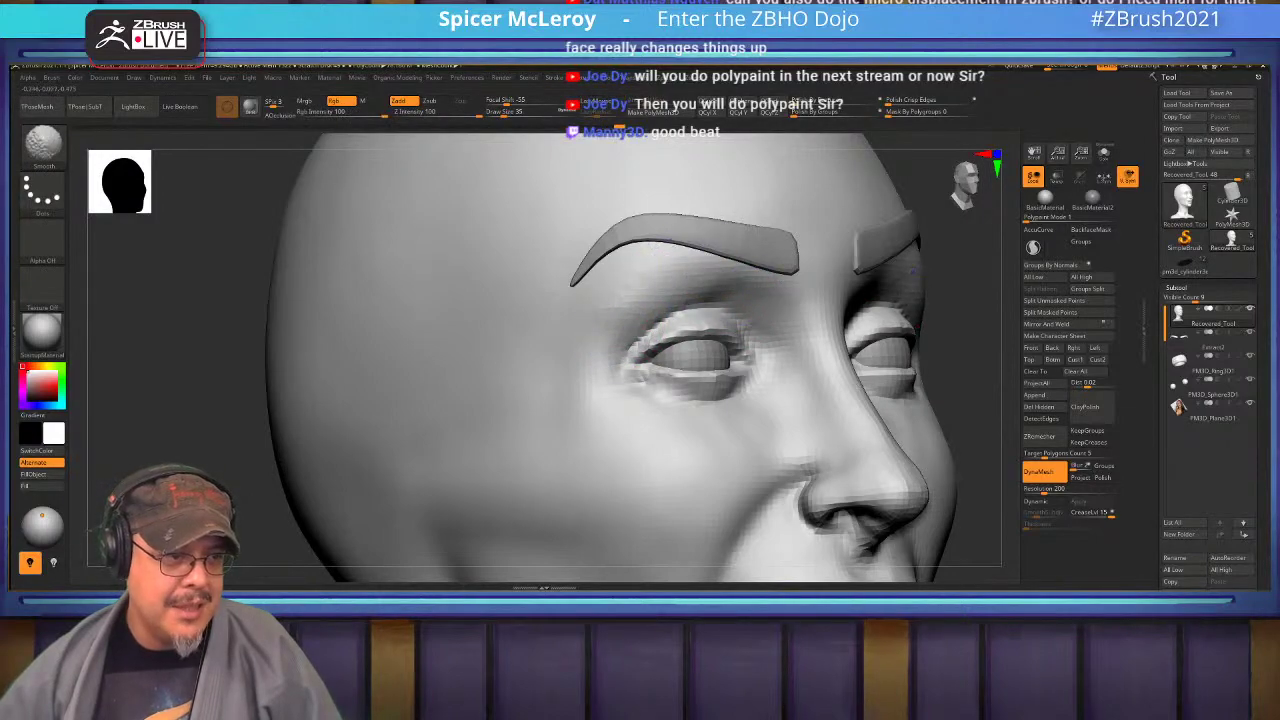
Insert a pair of ears on the sides of the head with the IMM BParts brush.
right_click_drag(662, 286, 783, 333)
key("f")
key("b")
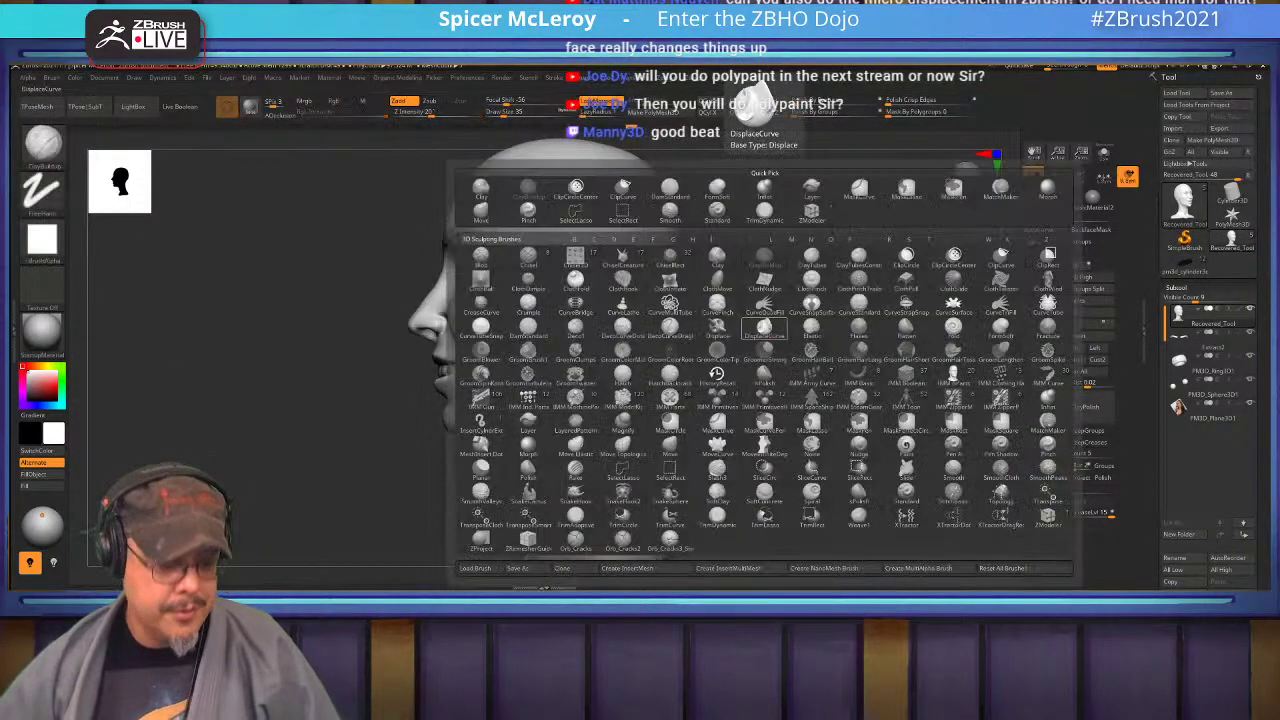
key("i")
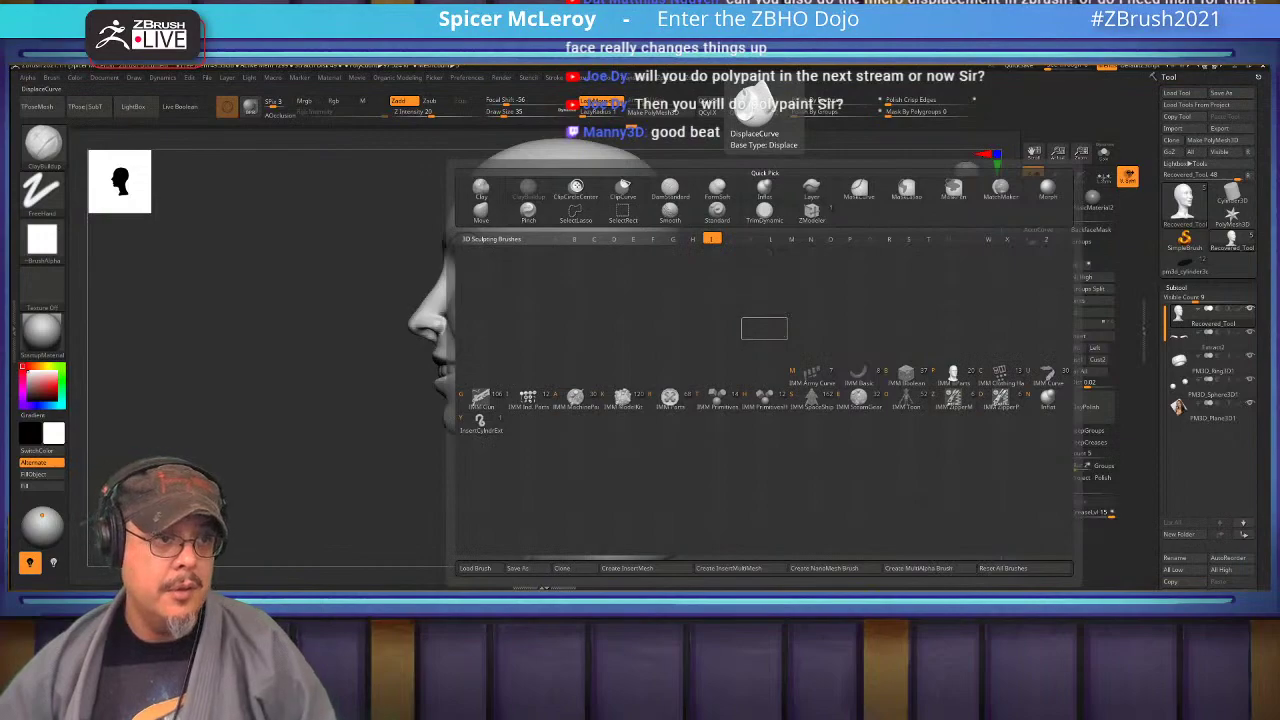
key("b")
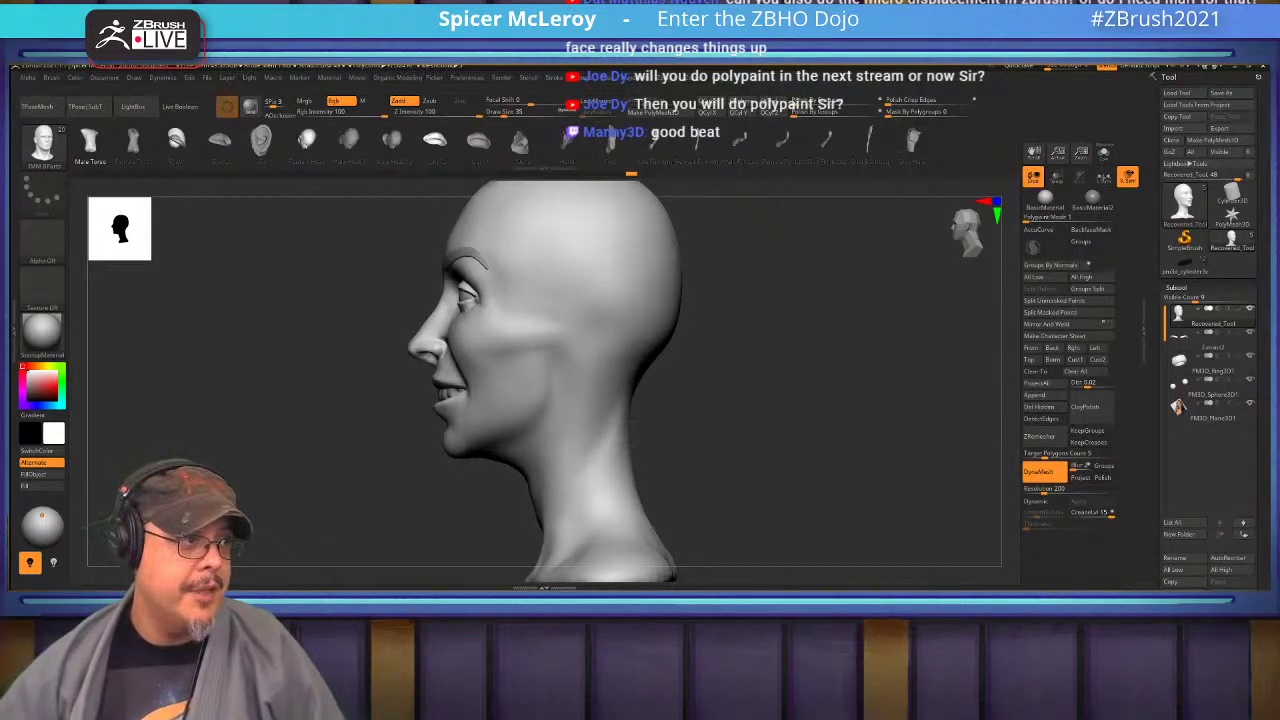
left_click_drag(566, 333, 567, 384)
left_click_drag(740, 400, 880, 400)
mouse_move(720, 420)
left_mouse_down("alt")
mouse_move(704, 432)
mouse_move(880, 420)
mouse_move(884, 310)
mouse_move(884, 440)
left_mouse_up("alt")
Move the inserted ears outward from the head and adjust their rotation from above with the transform gizmo.
key("b")
key("c")
key("b")
key("w")
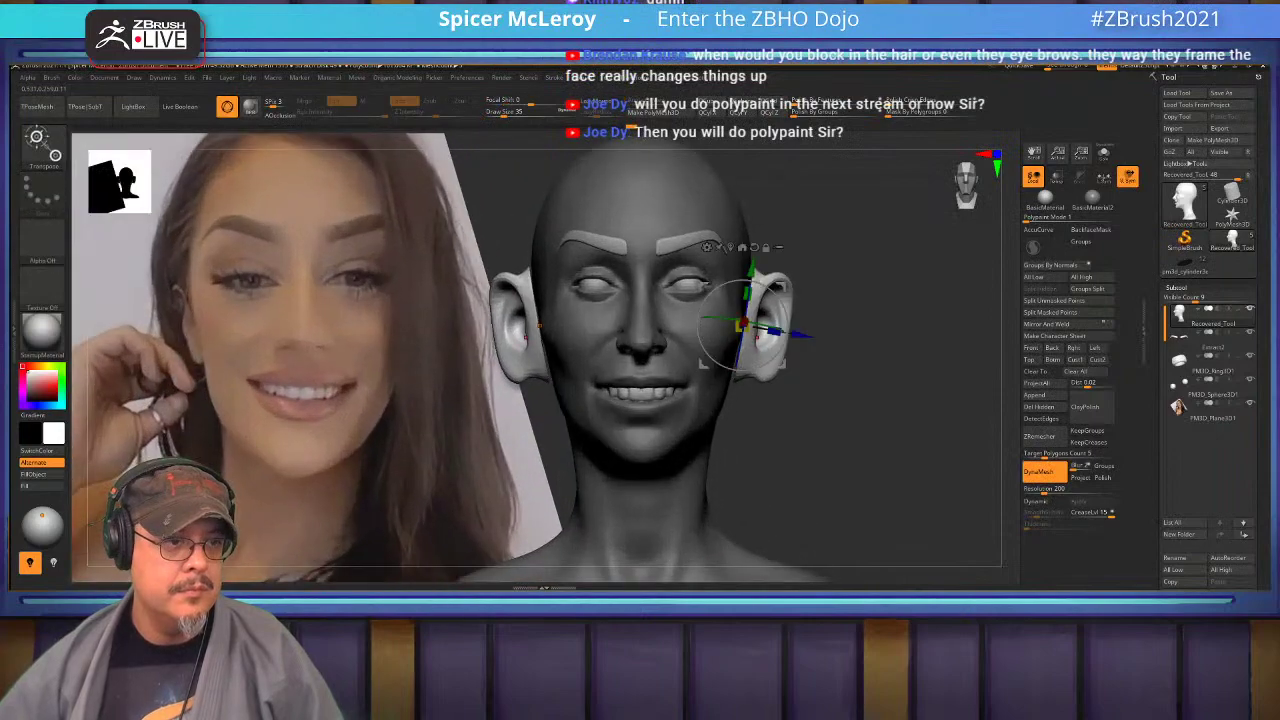
left_click_drag(742, 326, 764, 328)
left_click_drag(880, 350, 880, 490)
left_click_drag(815, 370, 815, 432, "alt")
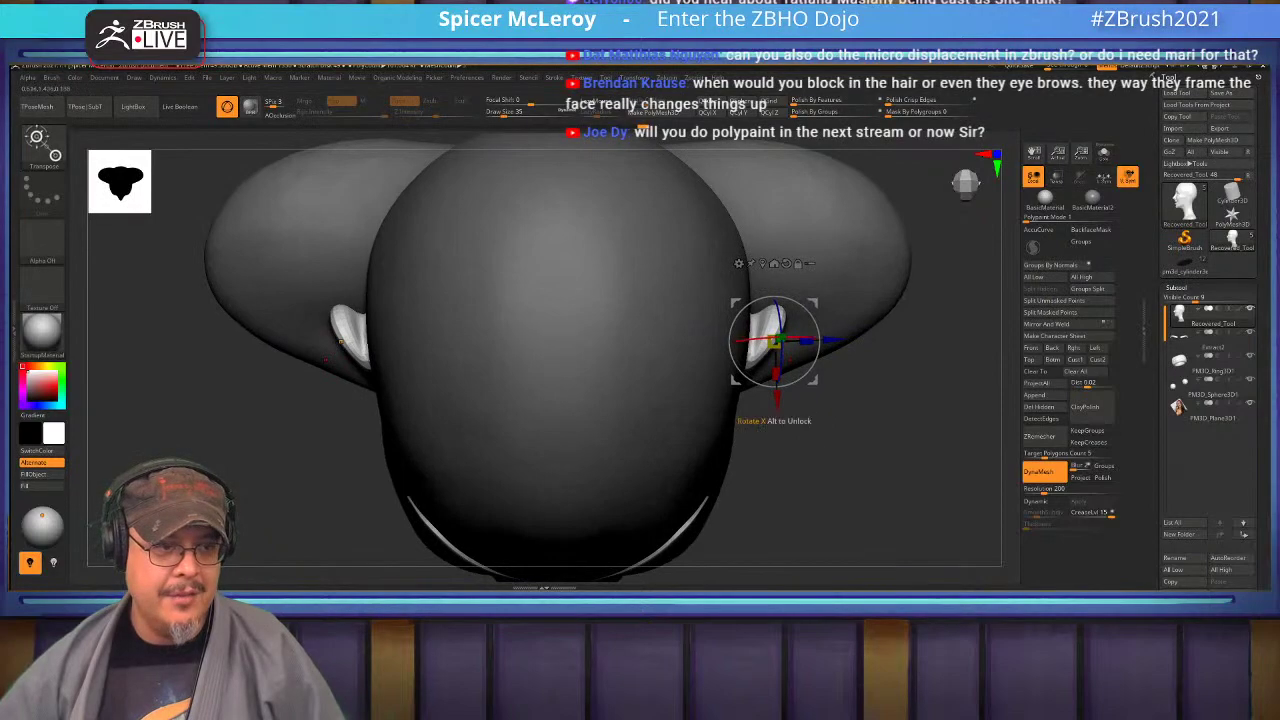
left_click_drag(776, 385, 776, 374)
key("q")
left_click_drag(870, 480, 870, 400, "shift")
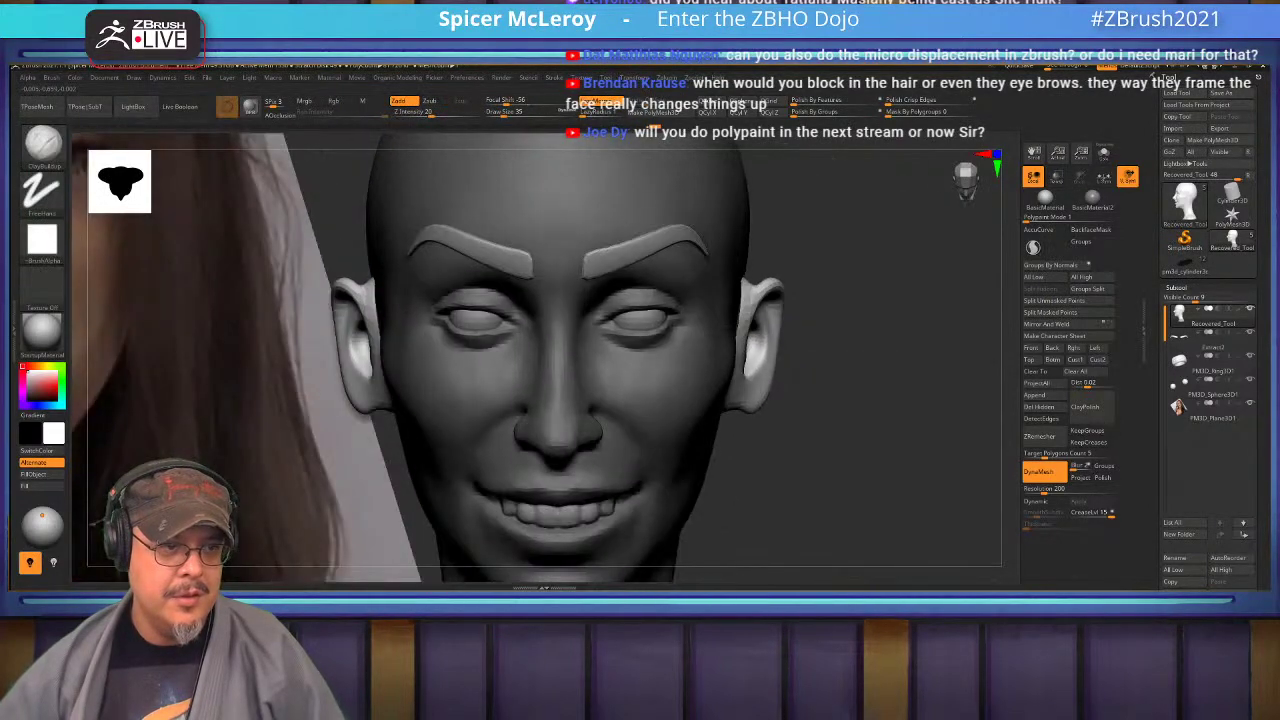
Tilt the ears back about 12 degrees in the side view with the transform gizmo.
key("ctrl+h")
left_click_drag(880, 337, 780, 335)
key("ctrl+h")
key("w")
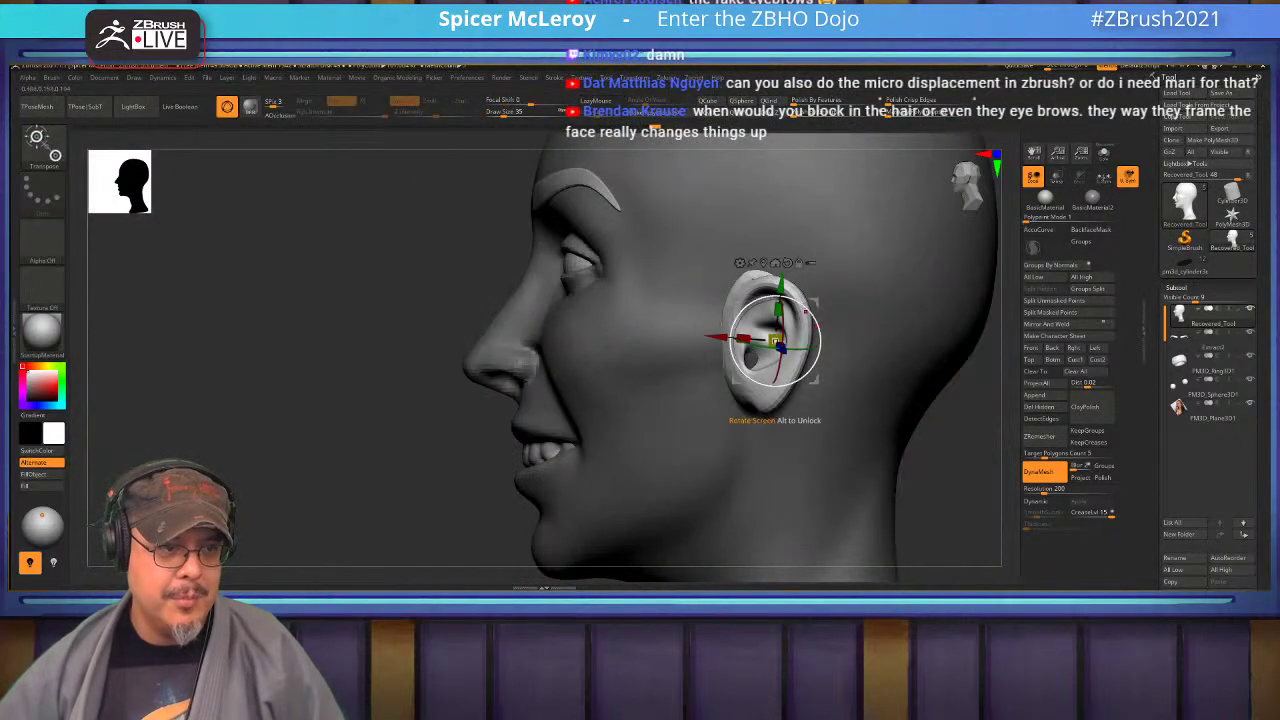
left_click_drag(778, 385, 768, 384)
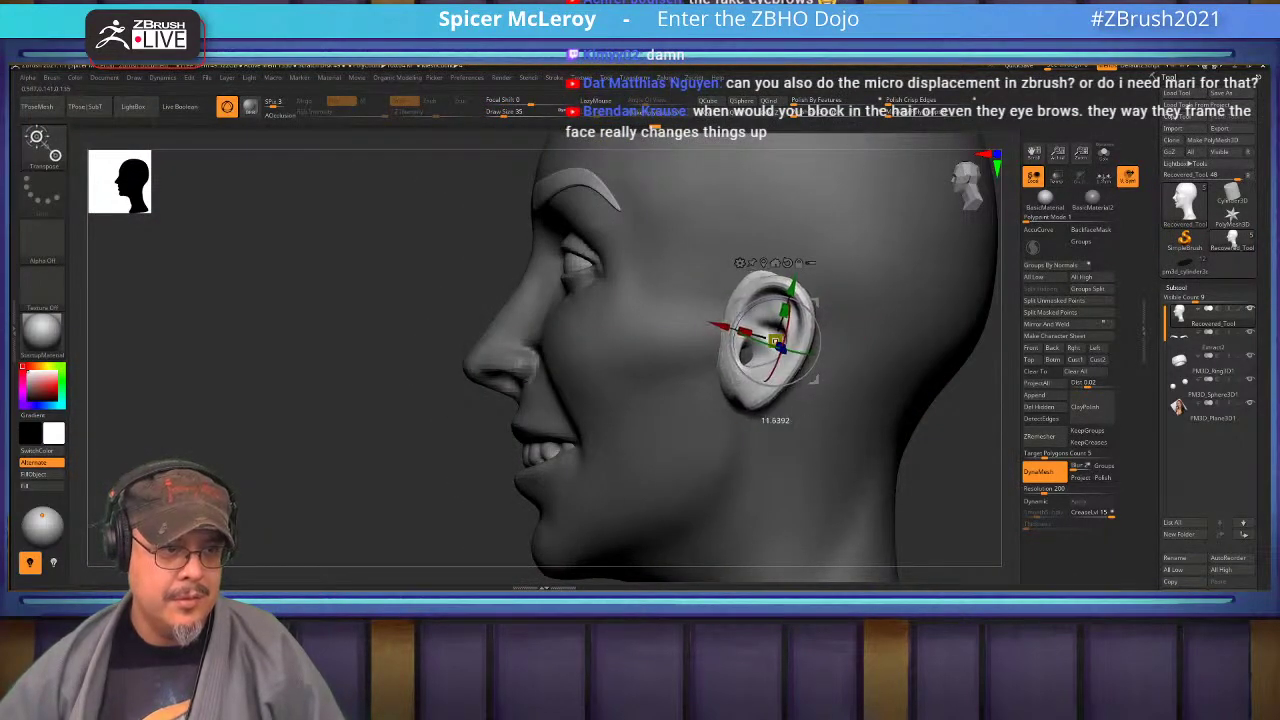
key("q")
left_click_drag(860, 480, 960, 476)
left_click_drag(870, 440, 870, 340, "alt")
mouse_move(750, 260)
left_mouse_down("alt")
mouse_move(853, 262)
mouse_move(860, 377)
left_mouse_up("alt")
Pull the earlobes and upper ears closer to the head with the Move brush at draw size 94.
key("s")
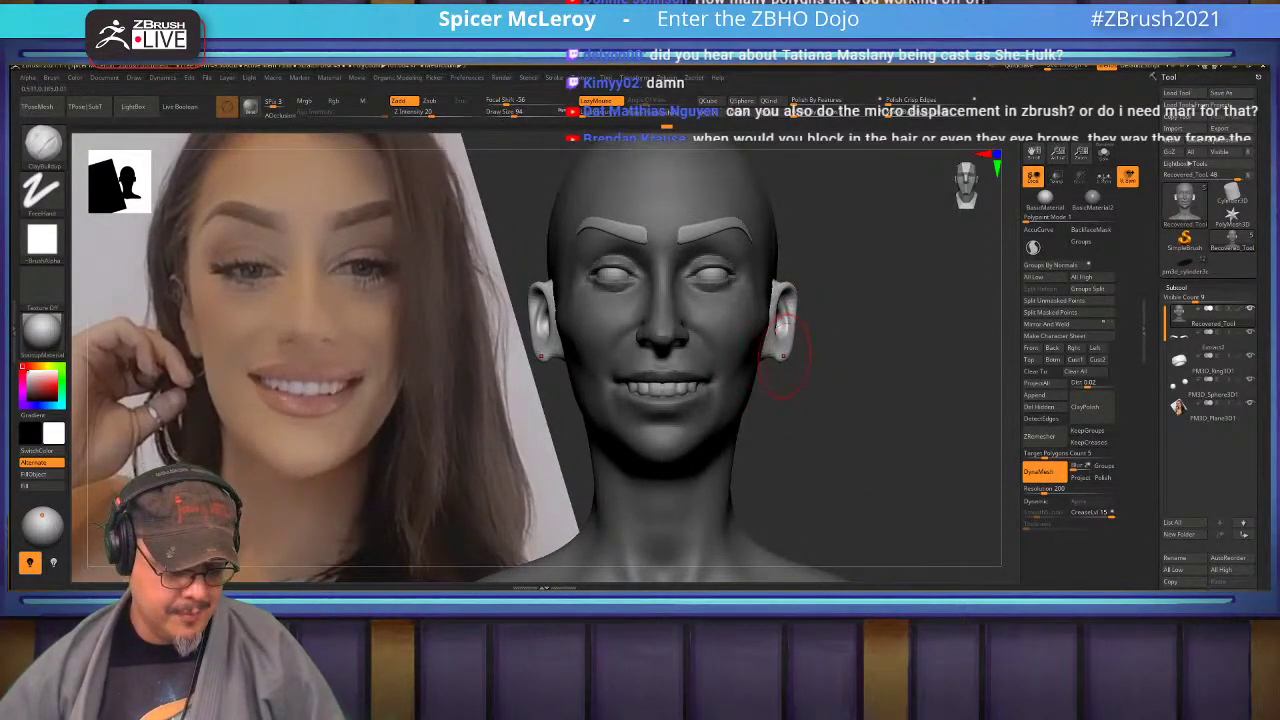
key("b")
key("m")
key("v")
left_click_drag(787, 352, 779, 350)
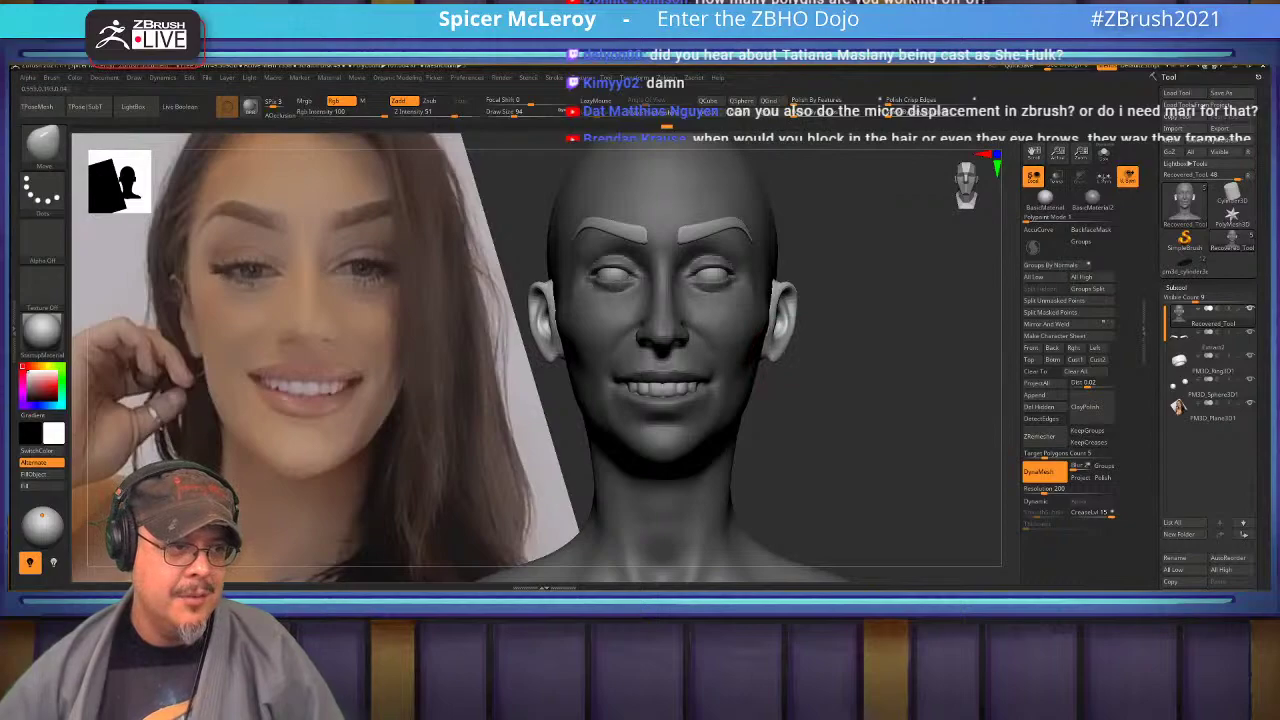
mouse_move(790, 290)
left_mouse_down()
mouse_move(800, 322)
mouse_move(784, 314)
left_mouse_up()
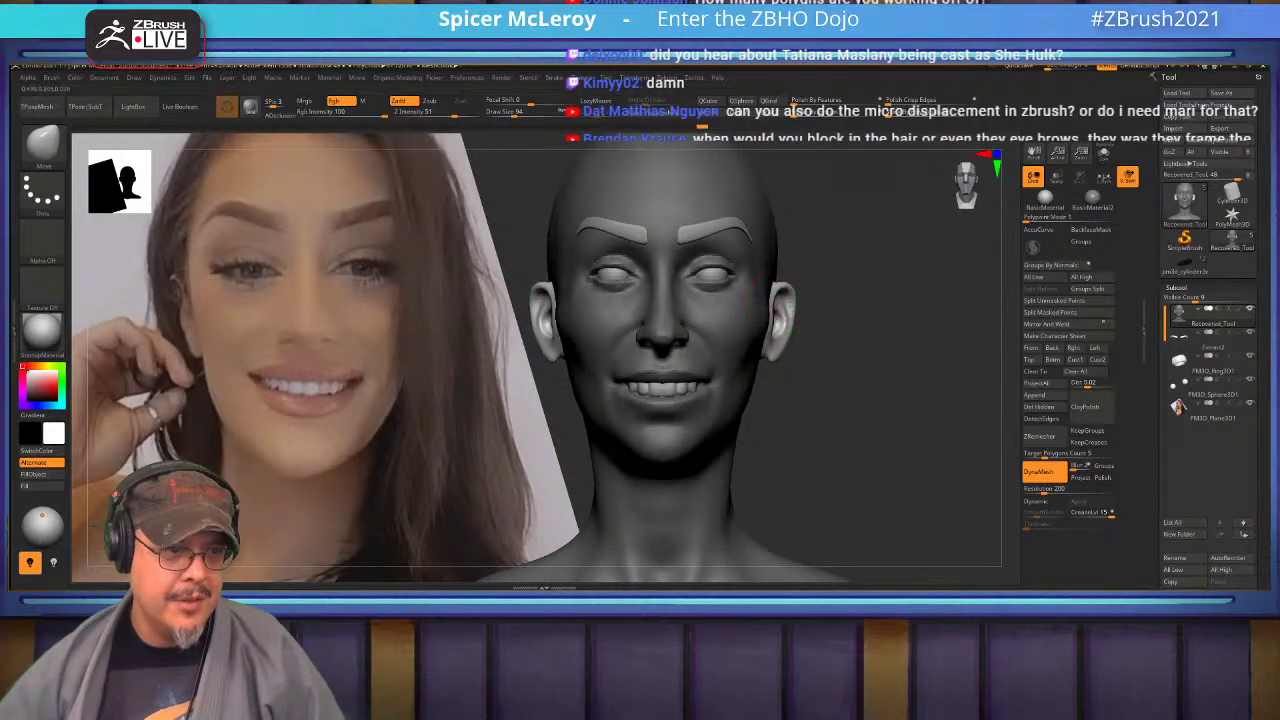
Refine the earlobe with the Move brush at draw size 31 and smooth the back of the ear where it meets the head.
right_click_drag(812, 320, 650, 328)
right_click_drag(757, 343, 790, 390, "ctrl")
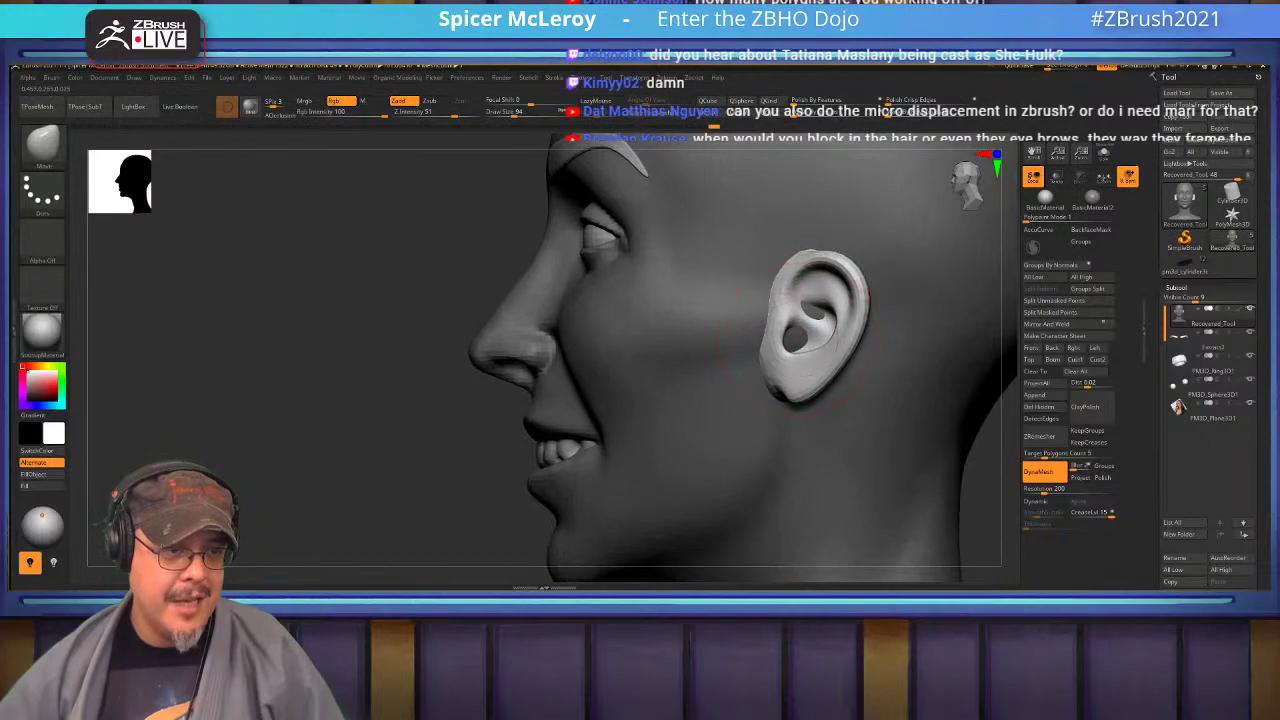
right_click_drag(797, 342, 862, 332)
key("s")
left_click_drag(794, 387, 785, 396)
right_click_drag(786, 377, 771, 337)
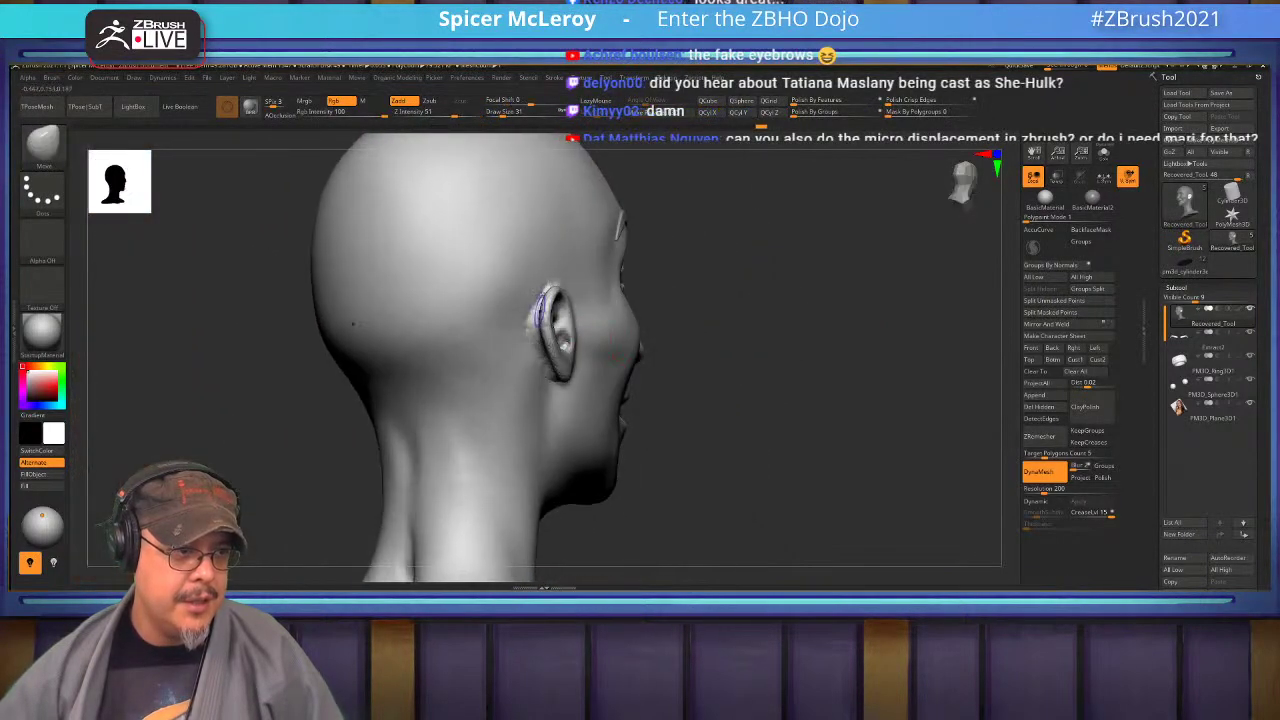
left_click_drag(541, 310, 547, 288, "shift")
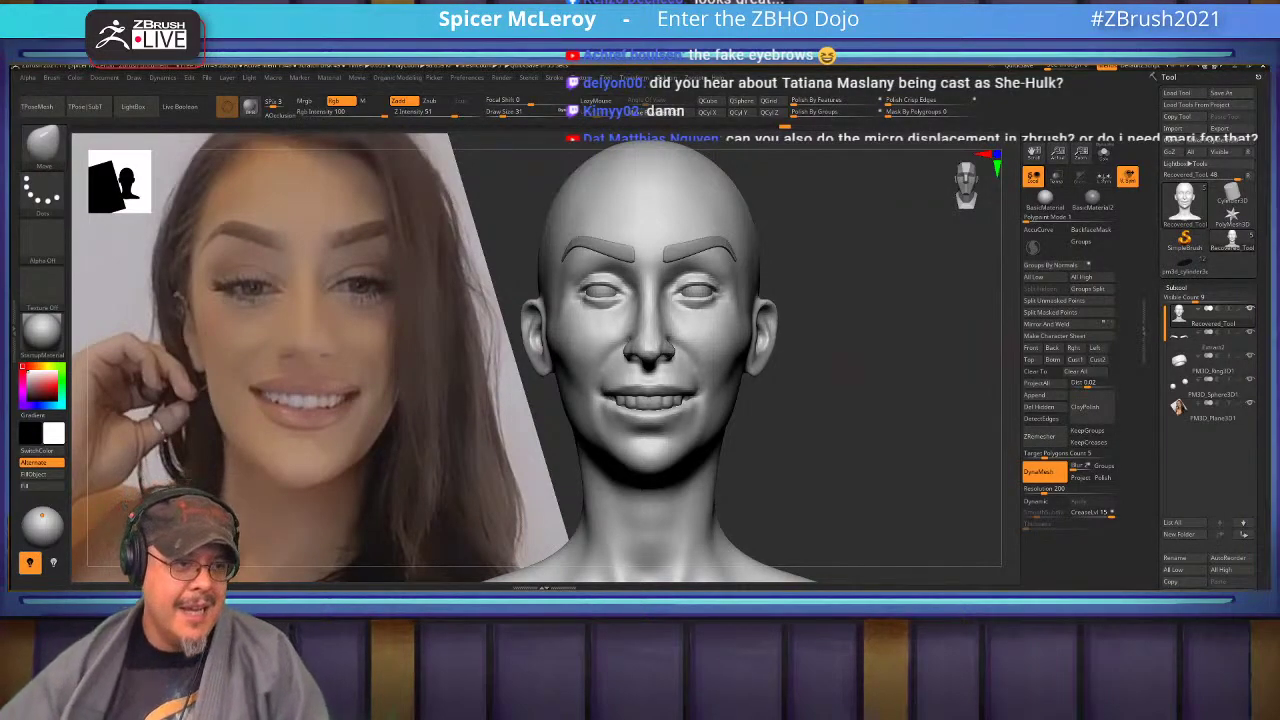
Adjust the lower cheek and jaw with the Move brush at draw size 136 from a three-quarter view.
mouse_move(850, 420)
left_mouse_down()
mouse_move(950, 422)
mouse_move(935, 422)
mouse_move(935, 465)
mouse_move(981, 487)
left_mouse_up()
key("s")
mouse_move(651, 378)
left_mouse_down()
mouse_move(668, 382)
mouse_move(640, 385)
mouse_move(655, 375)
mouse_move(660, 410)
left_mouse_up()
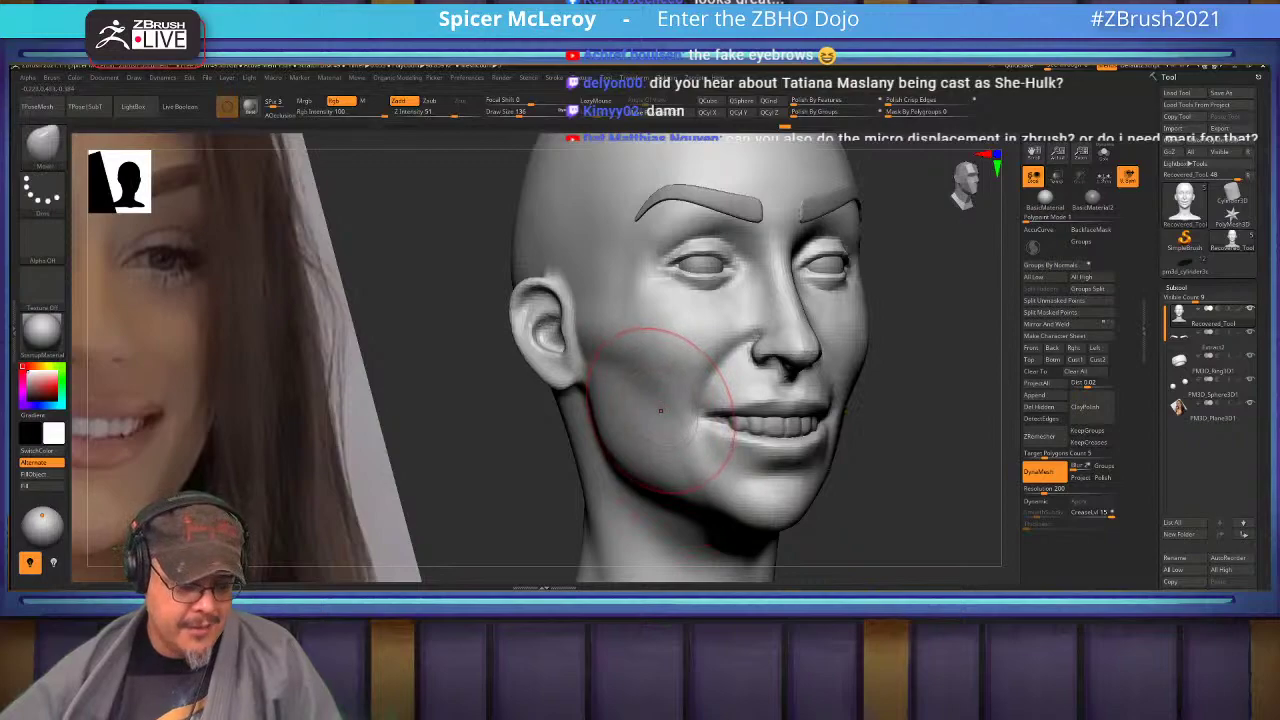
key("b")
key("Escape")
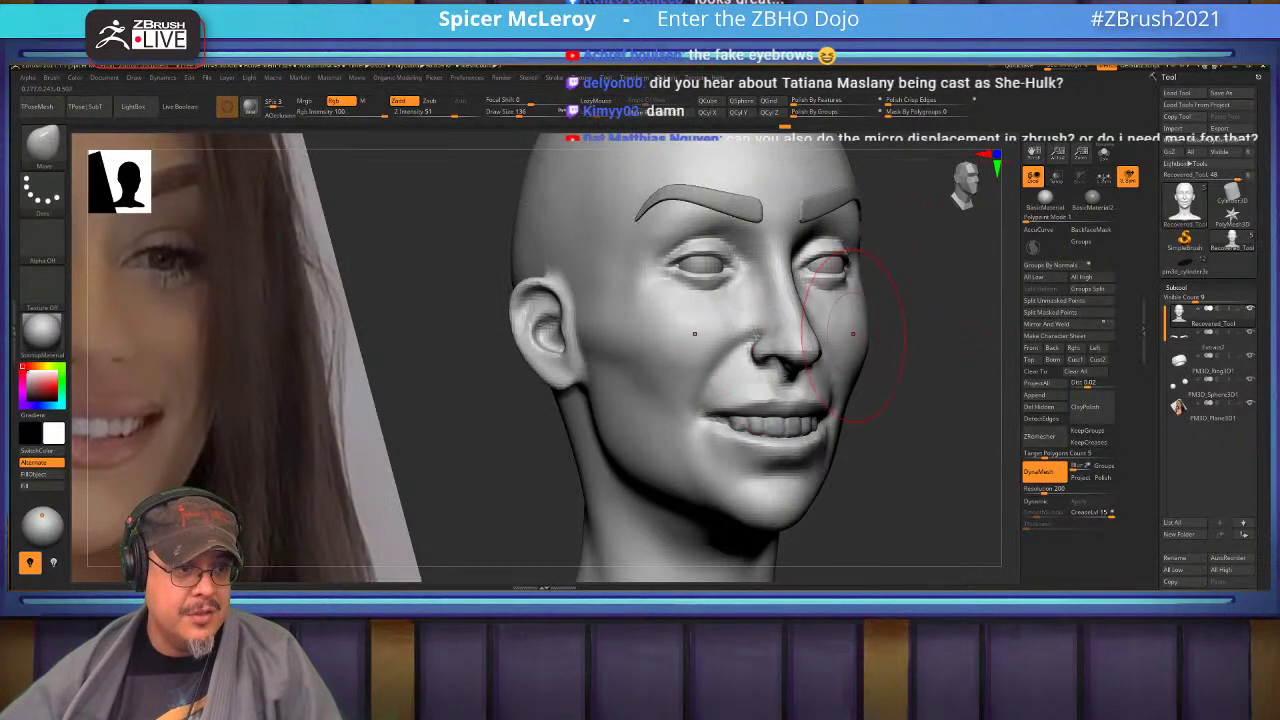
Build up the lower cheek beside the mouth with ClayBuildup at draw size 77, smooth it, and compare the face with the reference.
key("b")
key("c")
key("b")
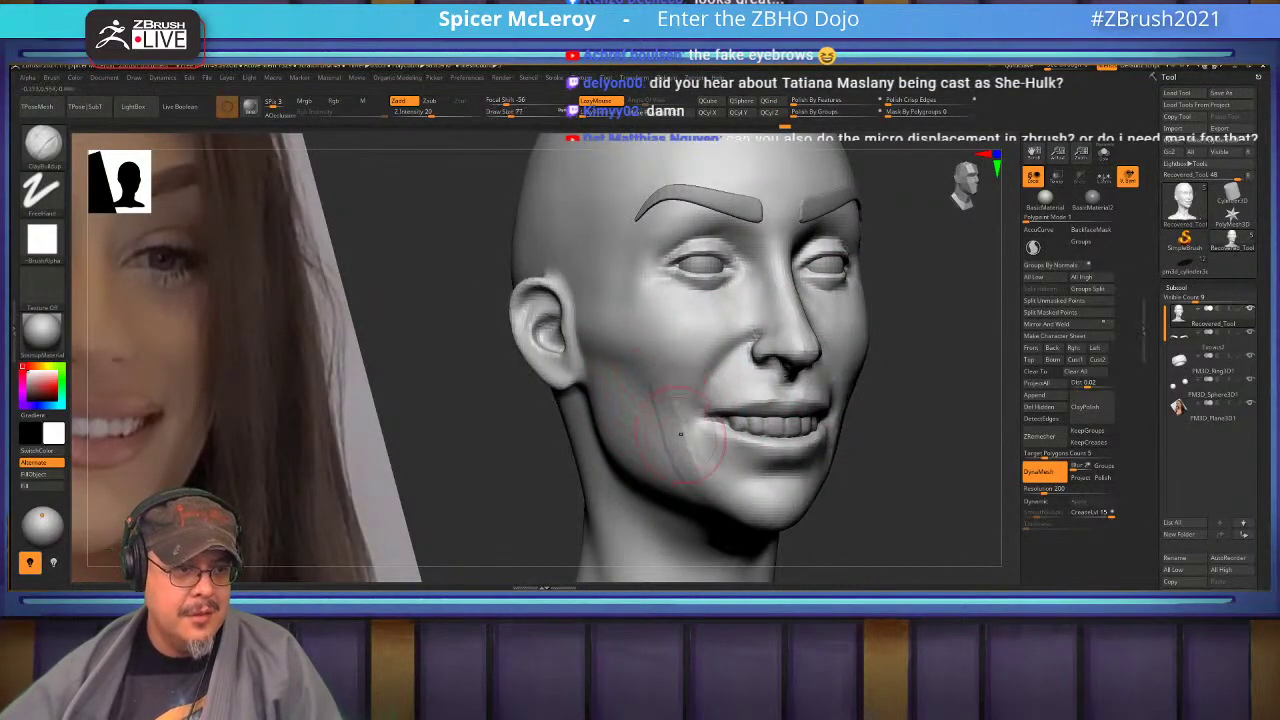
mouse_move(680, 432)
left_mouse_down("shift")
mouse_move(663, 400)
mouse_move(690, 420)
mouse_move(697, 489)
left_mouse_up("shift")
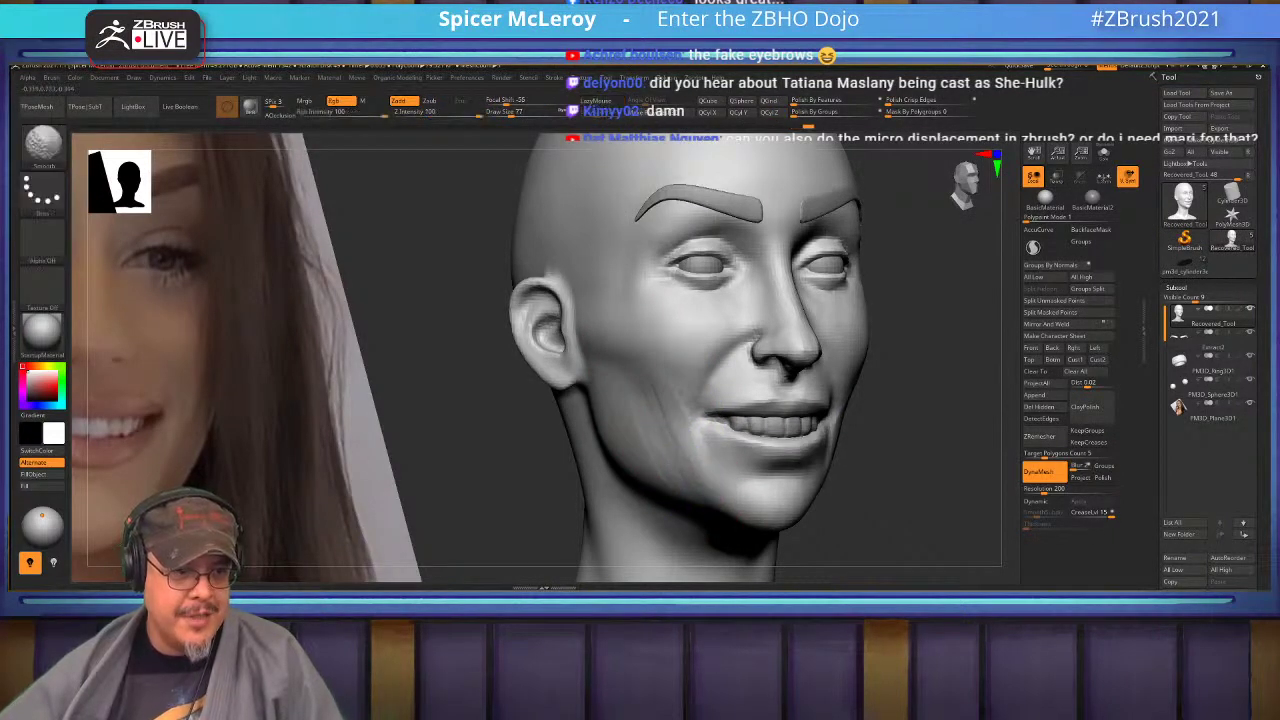
mouse_move(940, 470)
left_mouse_down()
mouse_move(880, 450)
mouse_move(850, 420)
mouse_move(860, 365)
left_mouse_up()
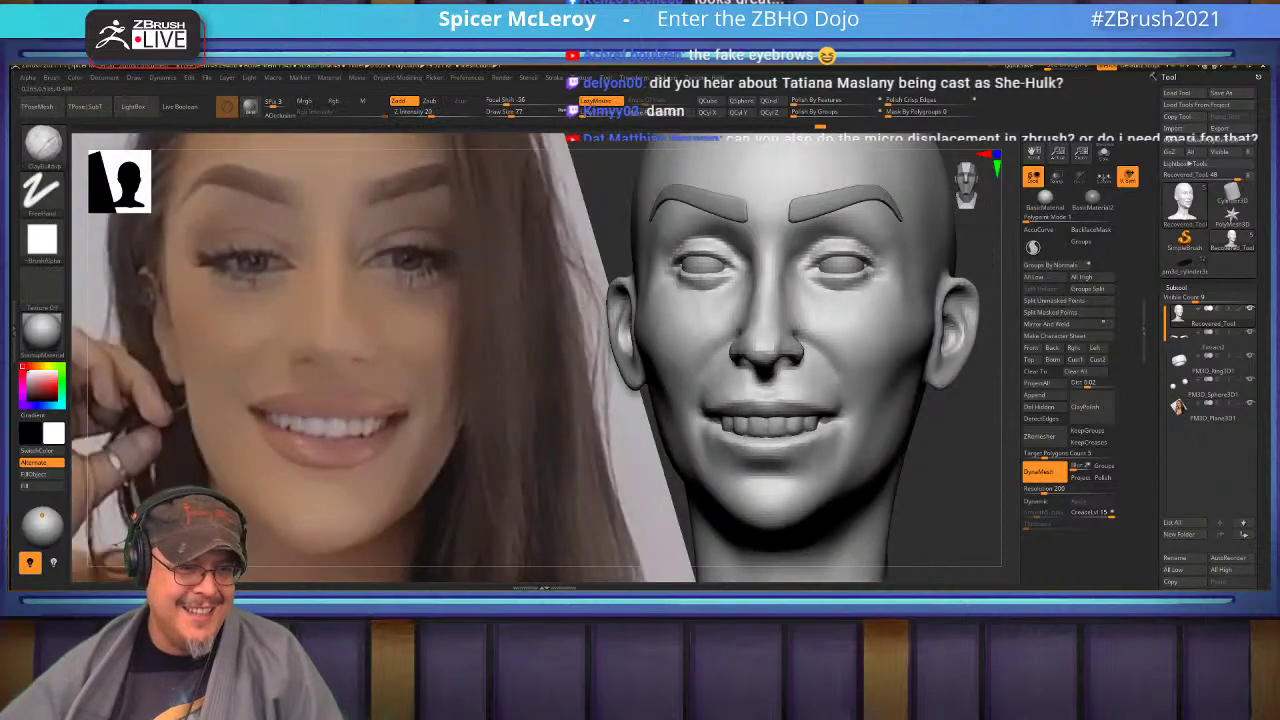
mouse_move(635, 480)
left_mouse_down()
mouse_move(675, 465)
mouse_move(620, 470)
mouse_move(590, 455)
mouse_move(585, 500)
mouse_move(612, 496)
mouse_move(648, 530)
mouse_move(640, 420)
left_mouse_up()
left_click_drag(960, 440, 904, 438)
Narrow the nostril wings with the Move brush at draw size 44 from the front.
left_click_drag(786, 320, 786, 388, "alt")
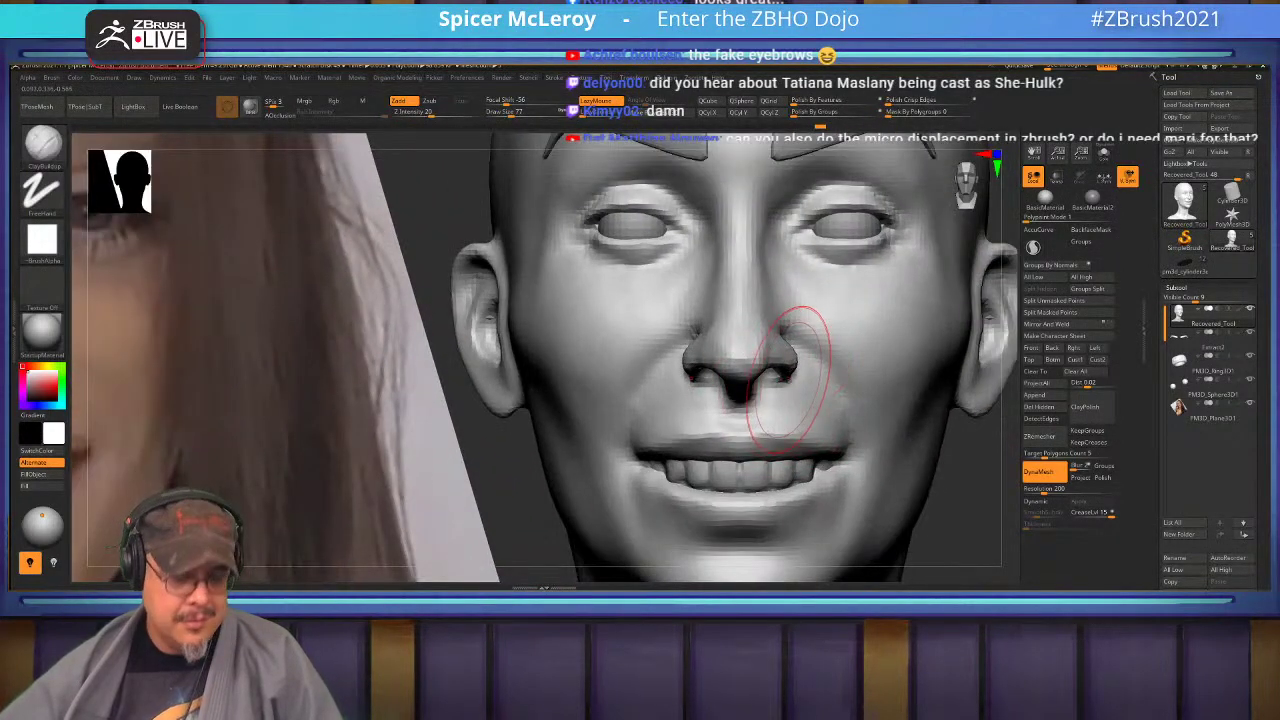
key("b")
key("m")
key("v")
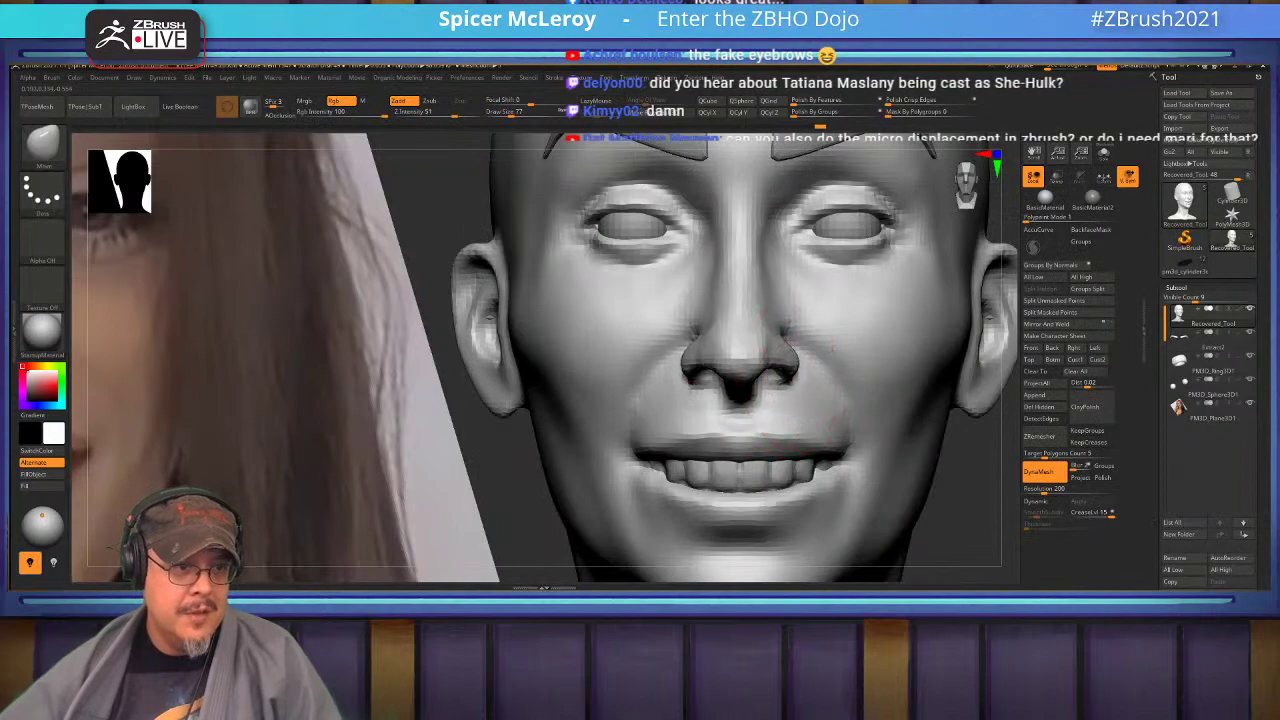
key("s")
left_click_drag(787, 383, 774, 382)
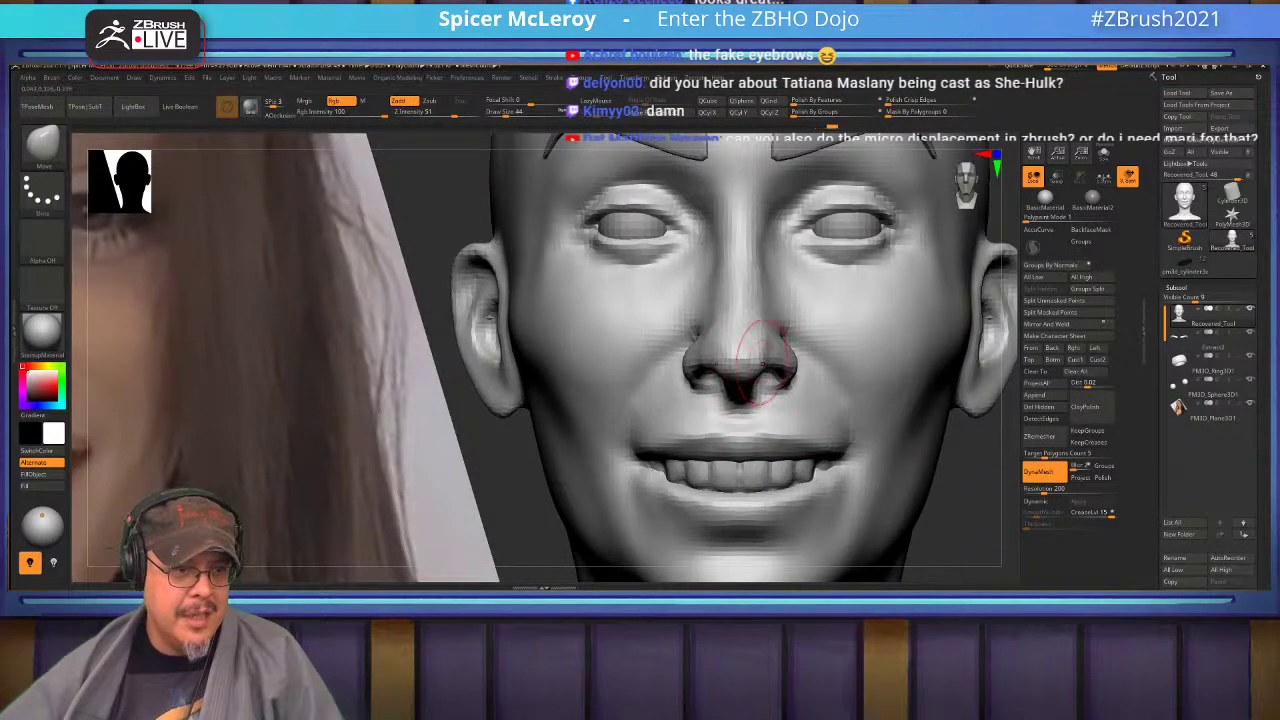
Smooth the cheek beside the nose from the side and compare the whole head with the reference photo.
mouse_move(777, 308)
right_mouse_down()
mouse_move(830, 350)
mouse_move(794, 377)
right_mouse_up()
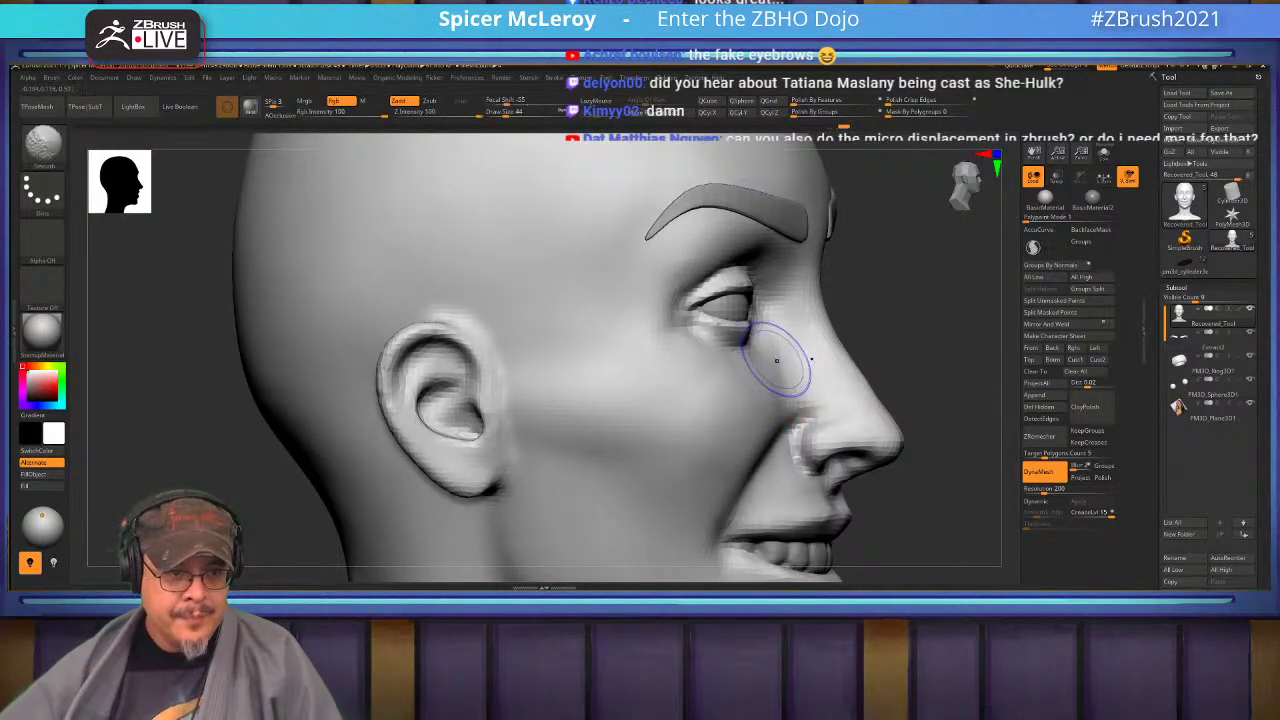
right_click_drag(776, 360, 640, 366)
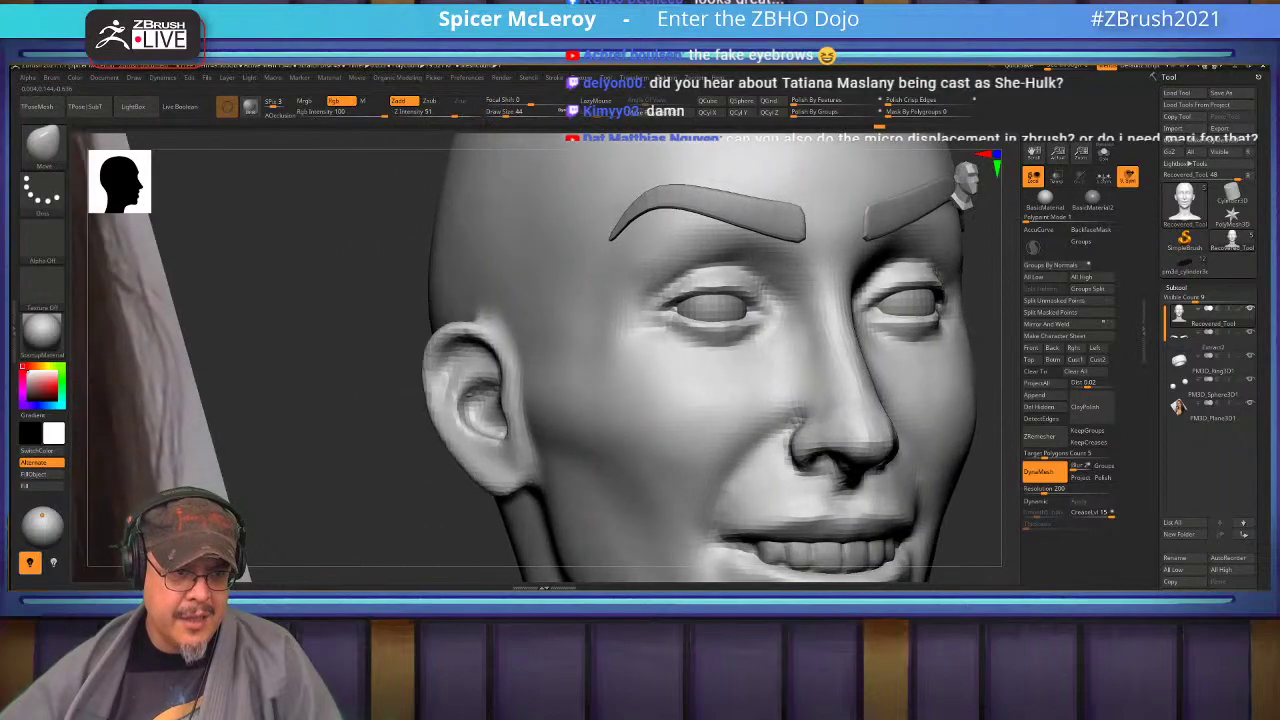
mouse_move(790, 322)
right_mouse_down()
mouse_move(752, 317)
mouse_move(748, 245)
mouse_move(670, 246)
mouse_move(674, 304)
mouse_move(650, 334)
mouse_move(922, 333)
right_mouse_up()
right_click_drag(800, 326, 797, 261, "alt")
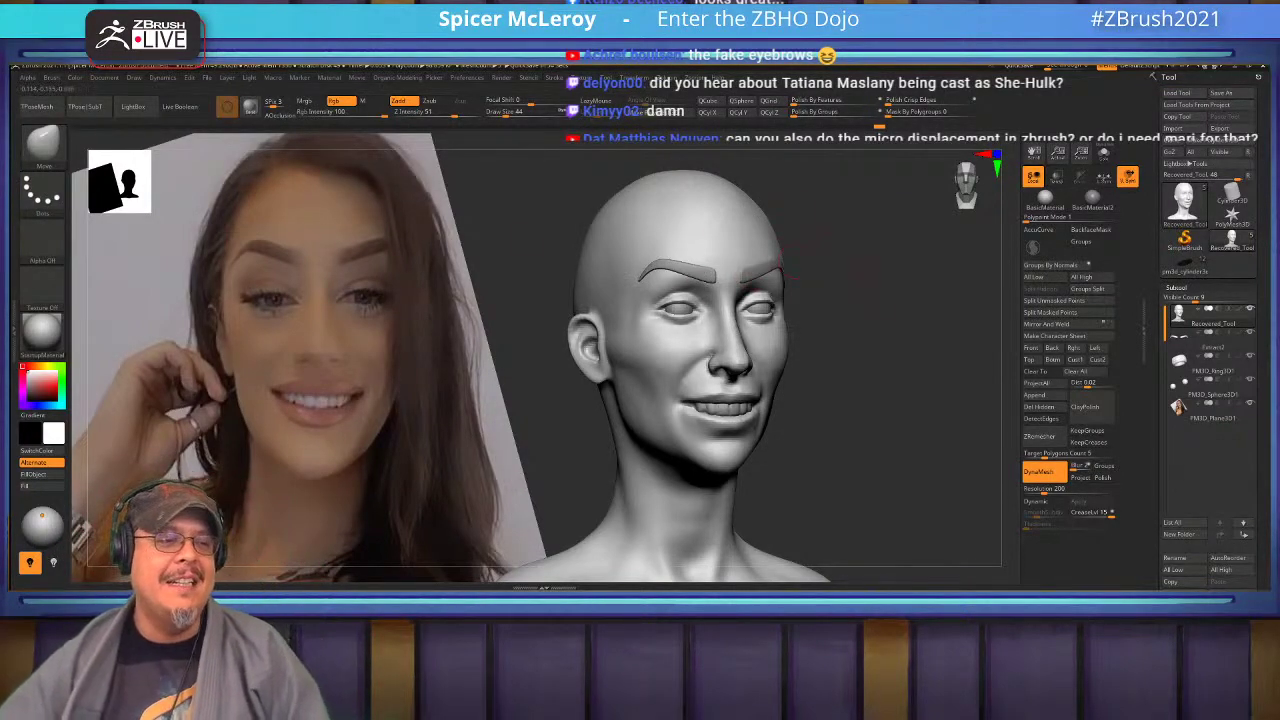
left_click_drag(875, 342, 856, 338)
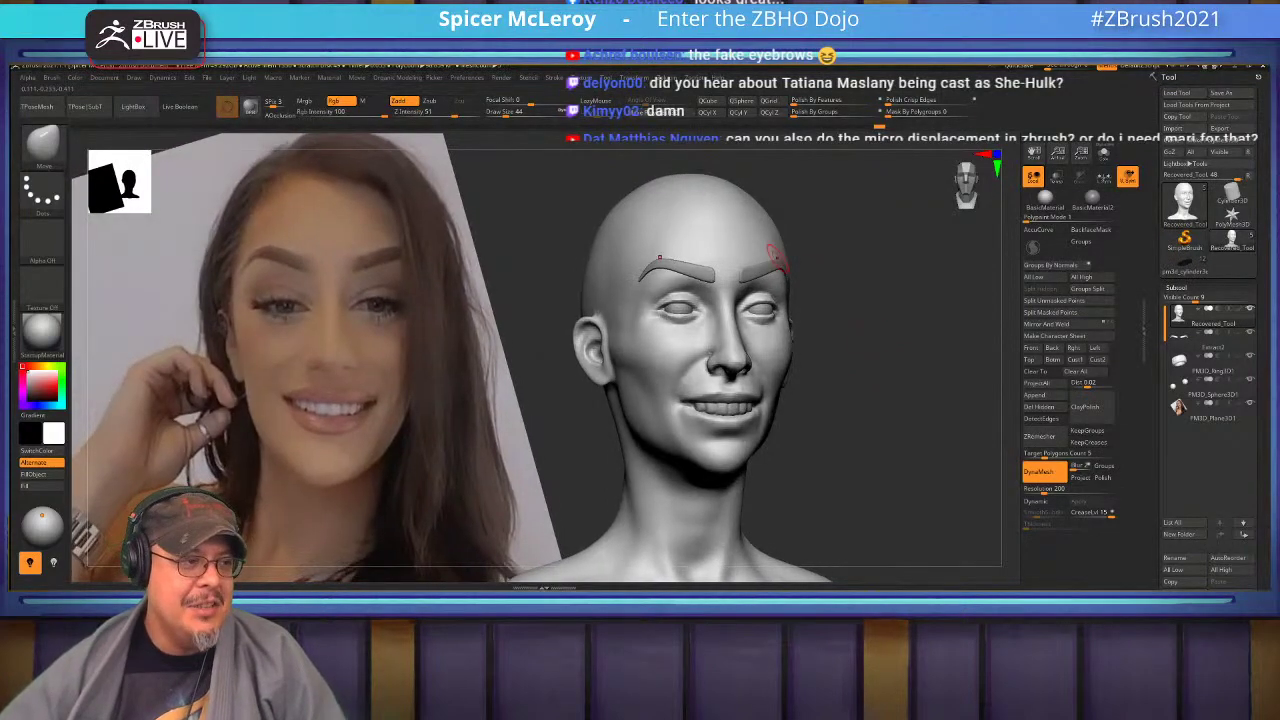
Fill out the lower cheeks beside the mouth with the FormSoft brush at draw size 94 and smooth them.
mouse_move(790, 475)
left_mouse_down("alt")
mouse_move(785, 520)
mouse_move(740, 450)
mouse_move(646, 371)
mouse_move(723, 306)
mouse_move(750, 308)
left_mouse_up("alt")
key("b")
key("f")
key("s")
key("s")
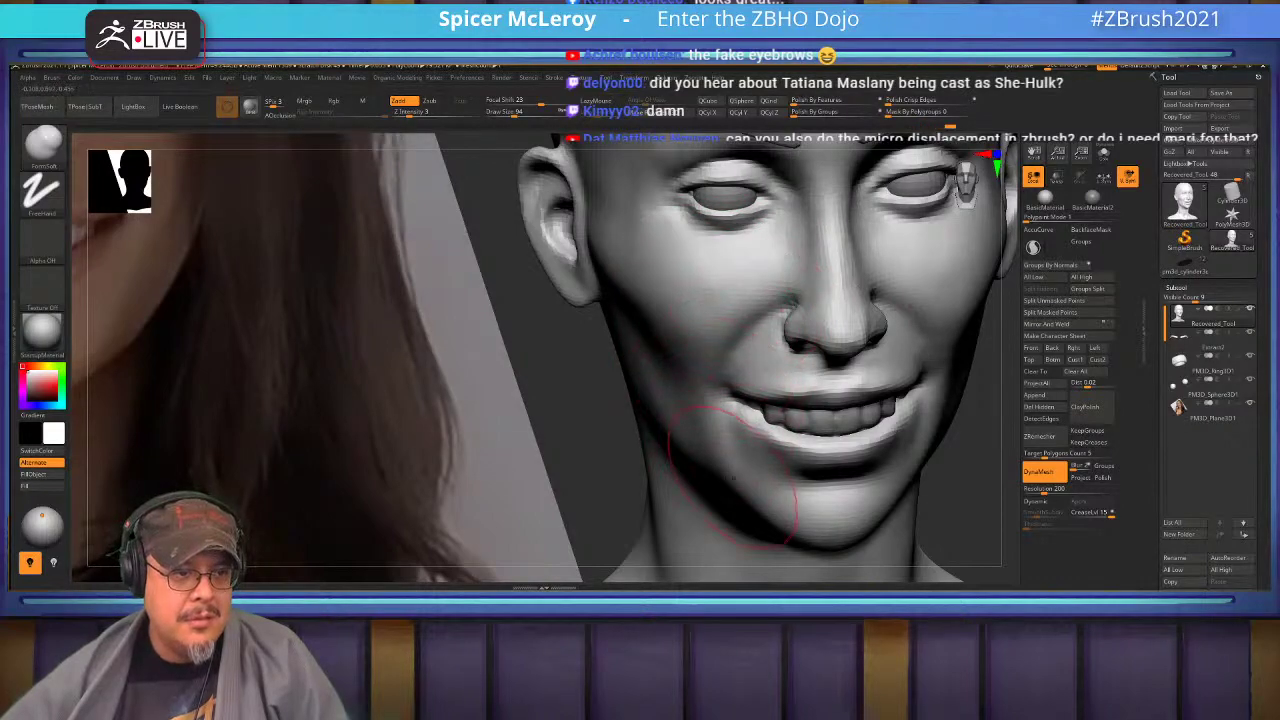
mouse_move(708, 375)
left_mouse_down("shift")
mouse_move(674, 330)
mouse_move(690, 318)
left_mouse_up("shift")
key("f")
mouse_move(700, 300)
right_mouse_down()
mouse_move(712, 290)
mouse_move(700, 300)
mouse_move(704, 370)
right_mouse_up()
left_click_drag(706, 294, 673, 346, "shift")
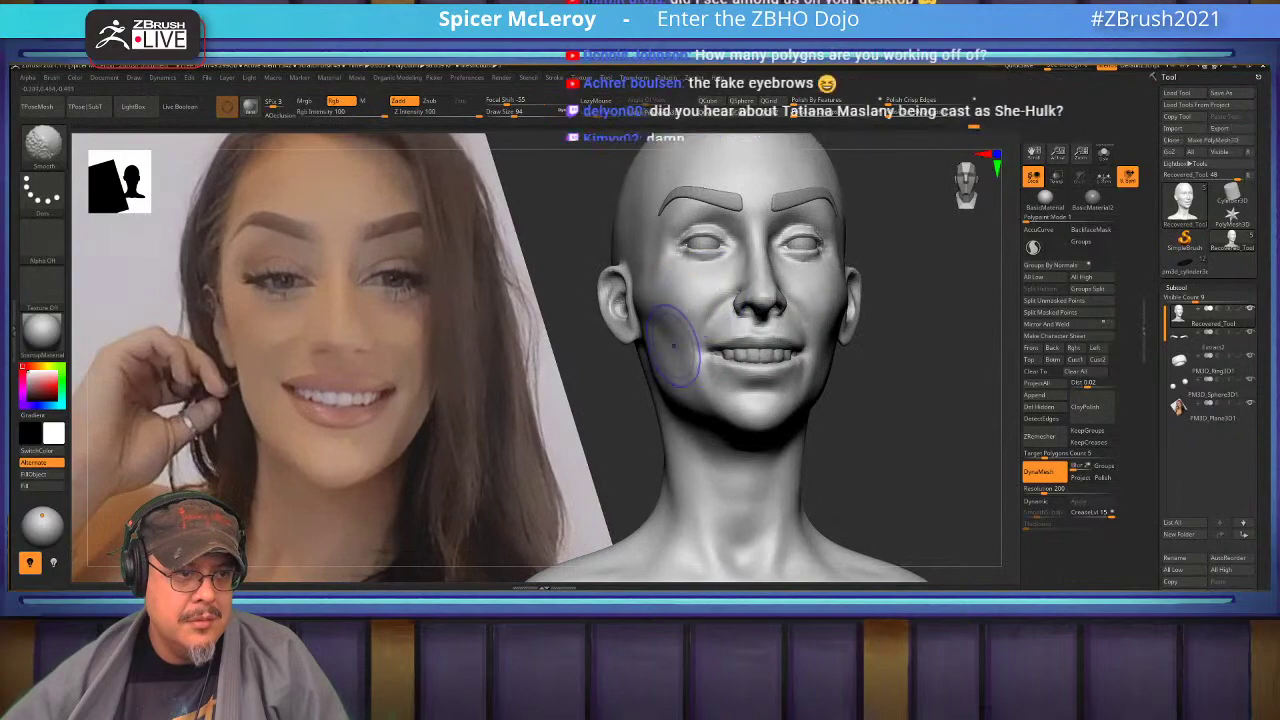
right_click_drag(806, 300, 695, 318)
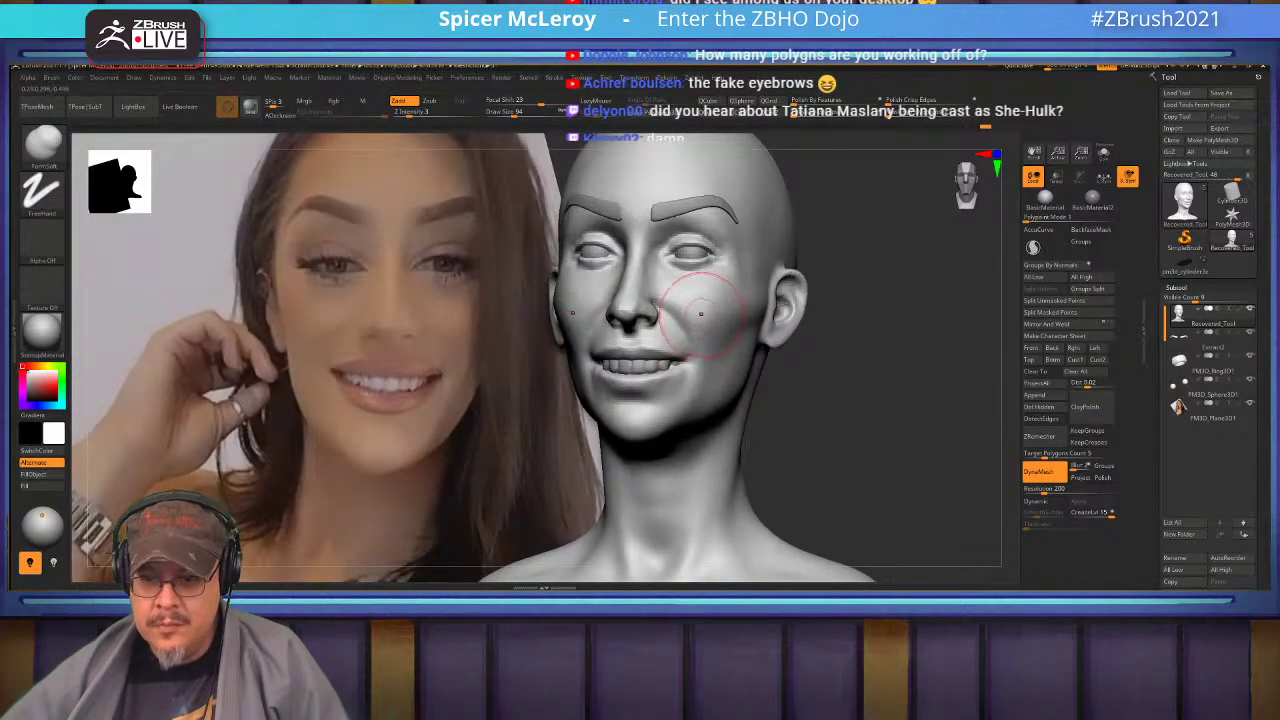
mouse_move(735, 301)
right_mouse_down()
mouse_move(676, 360)
mouse_move(790, 374)
mouse_move(742, 332)
mouse_move(734, 300)
mouse_move(760, 345)
mouse_move(709, 323)
right_mouse_up()
Carve the smile lines from the nostrils past the mouth corners with DamStandard at draw size 51, and soften them.
mouse_move(690, 372)
right_mouse_down()
mouse_move(748, 309)
mouse_move(715, 312)
right_mouse_up()
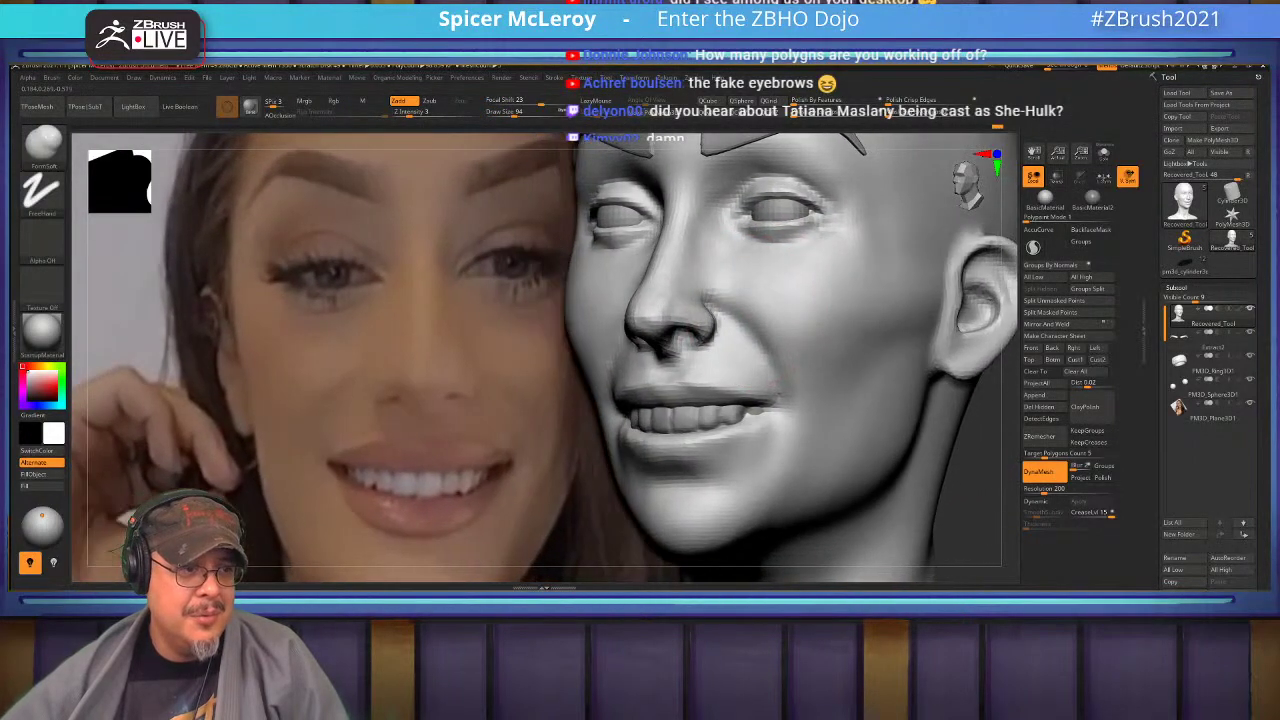
key("b")
key("d")
key("s")
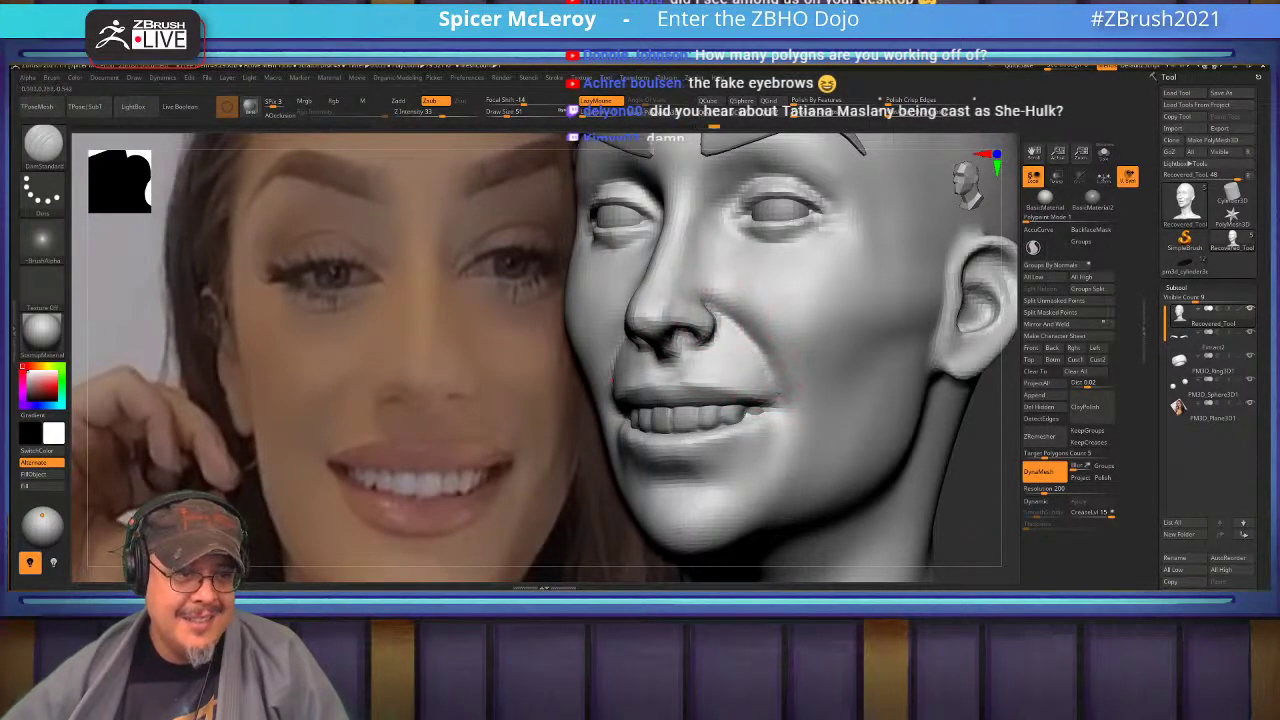
mouse_move(706, 307)
right_mouse_down()
mouse_move(763, 318)
mouse_move(754, 335)
mouse_move(698, 264)
mouse_move(648, 268)
mouse_move(715, 308)
right_mouse_up()
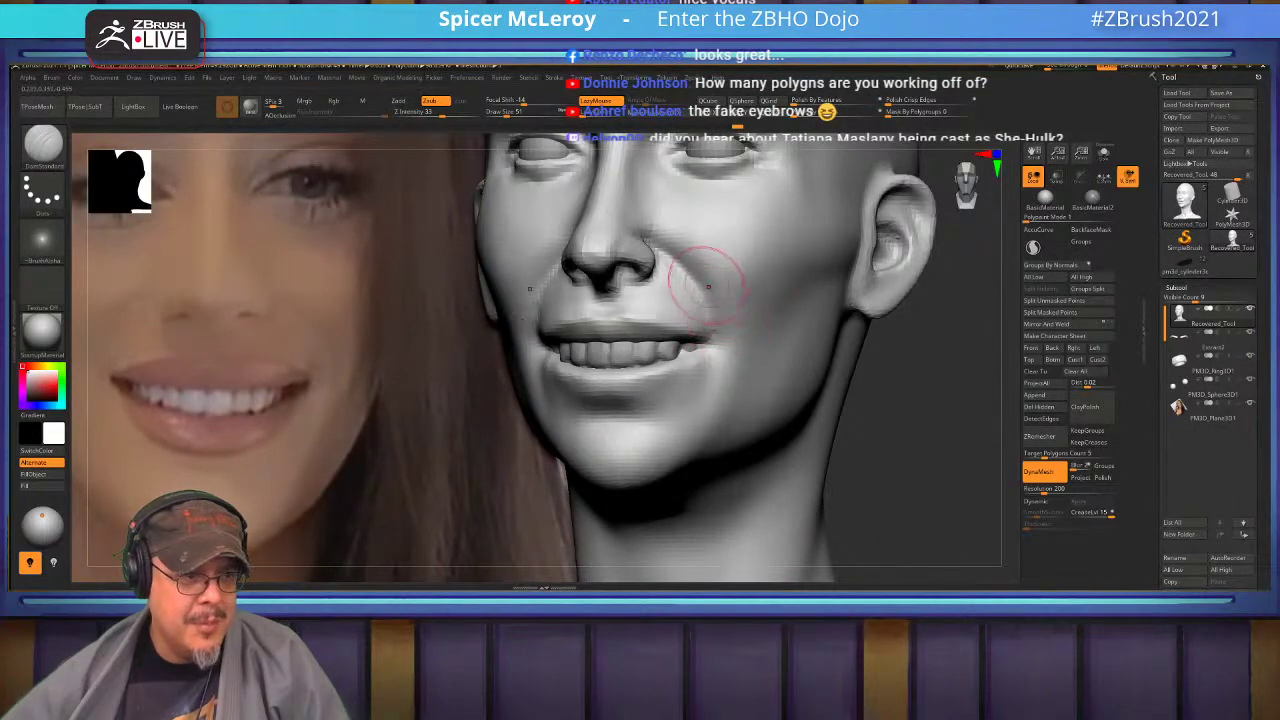
left_click_drag(704, 274, 725, 298)
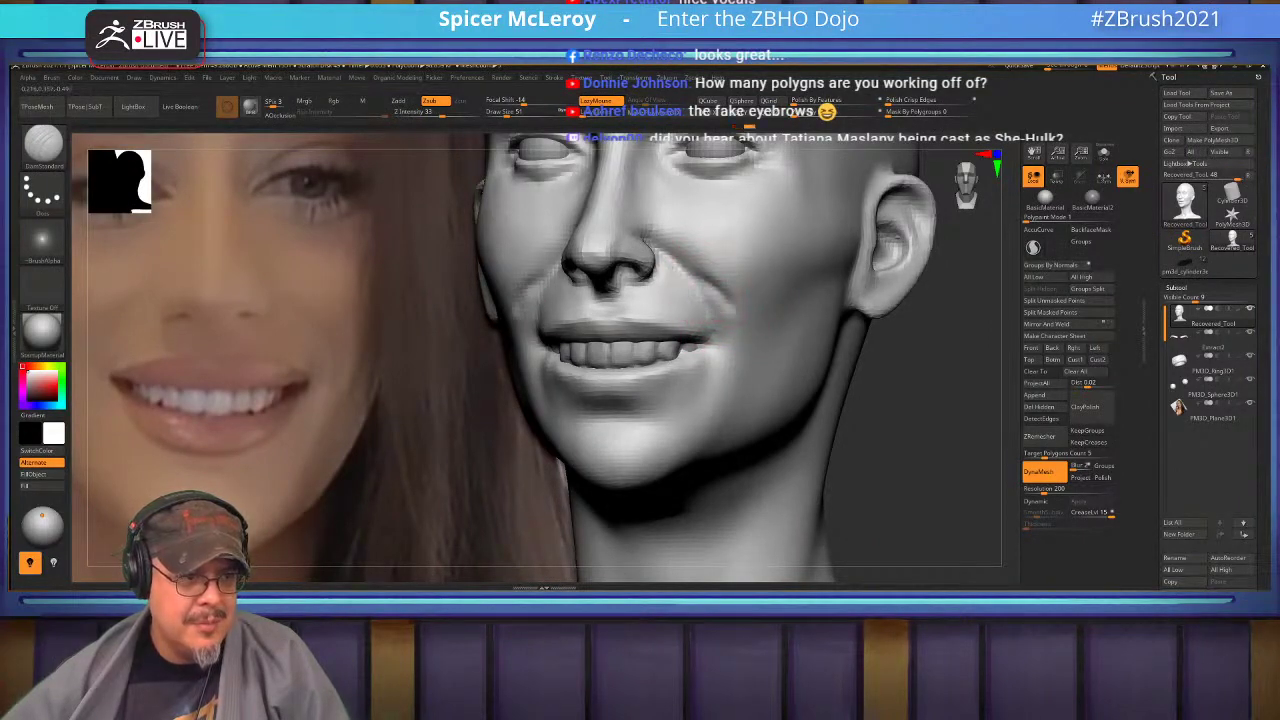
left_click_drag(660, 247, 710, 280)
left_click_drag(742, 342, 727, 390)
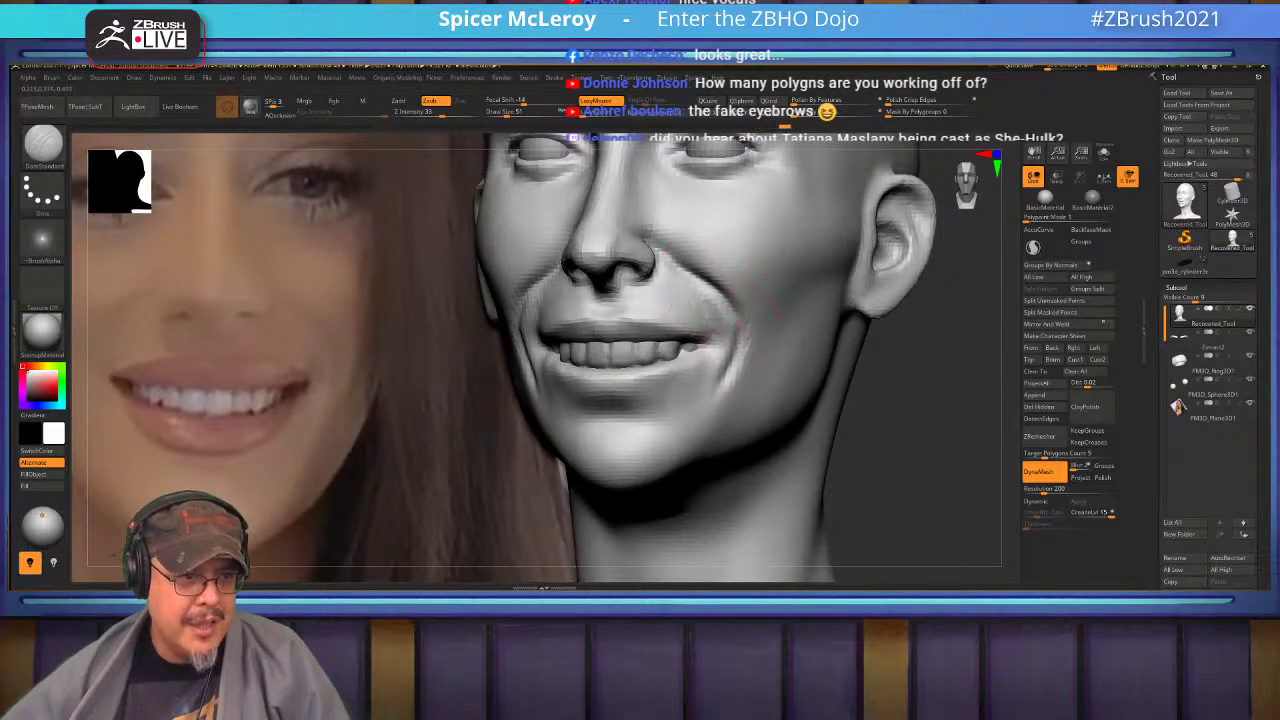
key("shift")
mouse_move(728, 345)
left_mouse_down("shift")
mouse_move(749, 332)
mouse_move(727, 376)
left_mouse_up("shift")
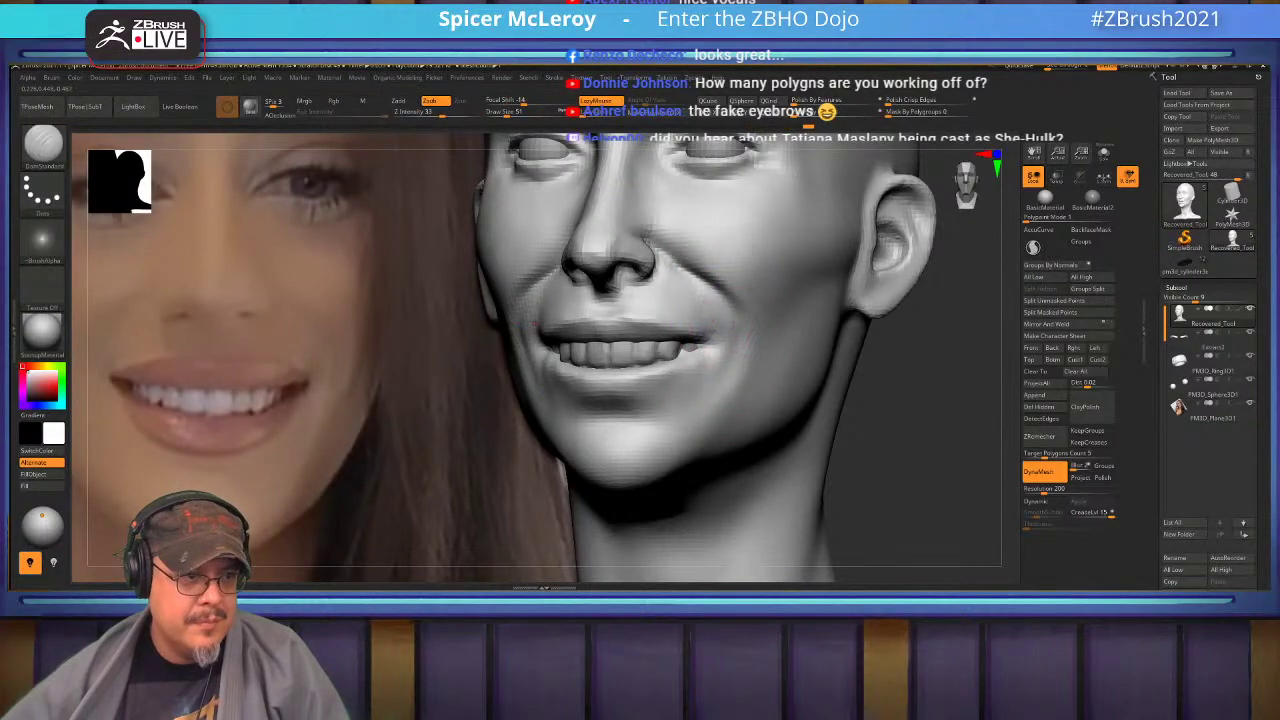
left_click_drag(868, 400, 960, 402)
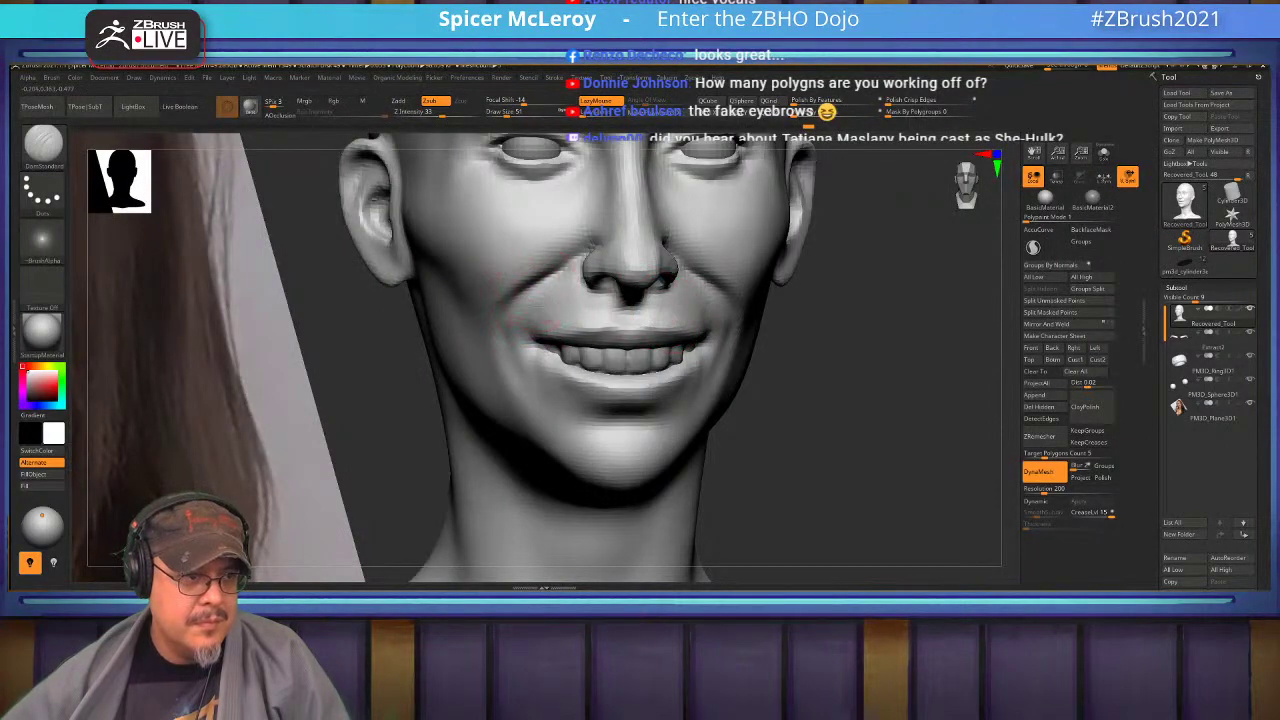
Build up the edges of the smile lines with ClayBuildup at draw size 35 and smooth the transition into the cheek.
key("b")
key("c")
key("b")
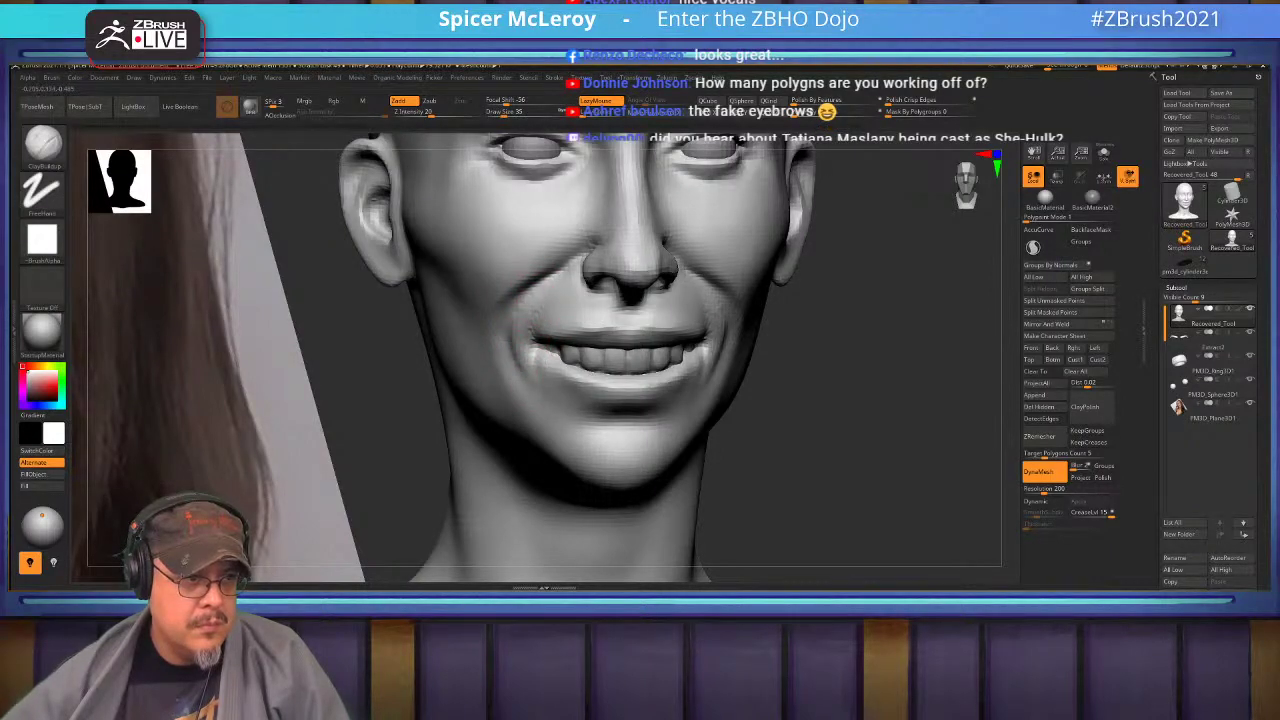
key("shift")
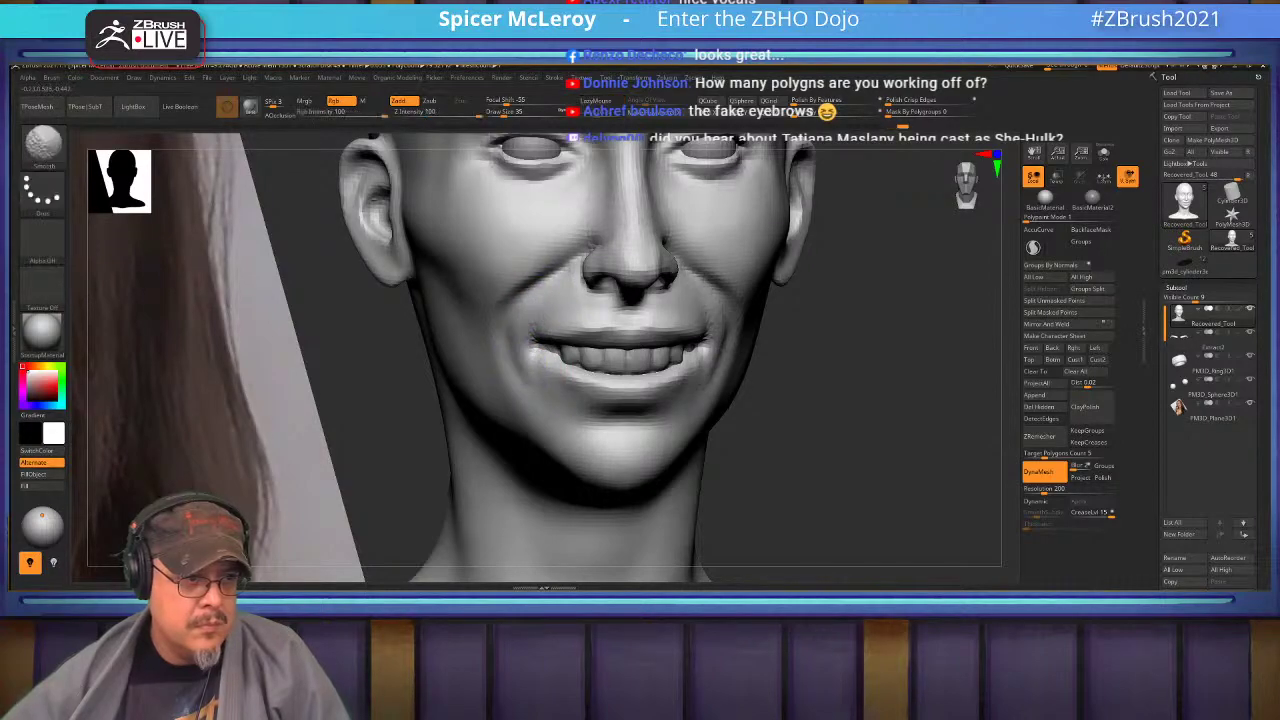
key("f")
mouse_move(800, 400)
left_mouse_down()
mouse_move(860, 402)
mouse_move(845, 400)
mouse_move(850, 450)
mouse_move(760, 445)
left_mouse_up()
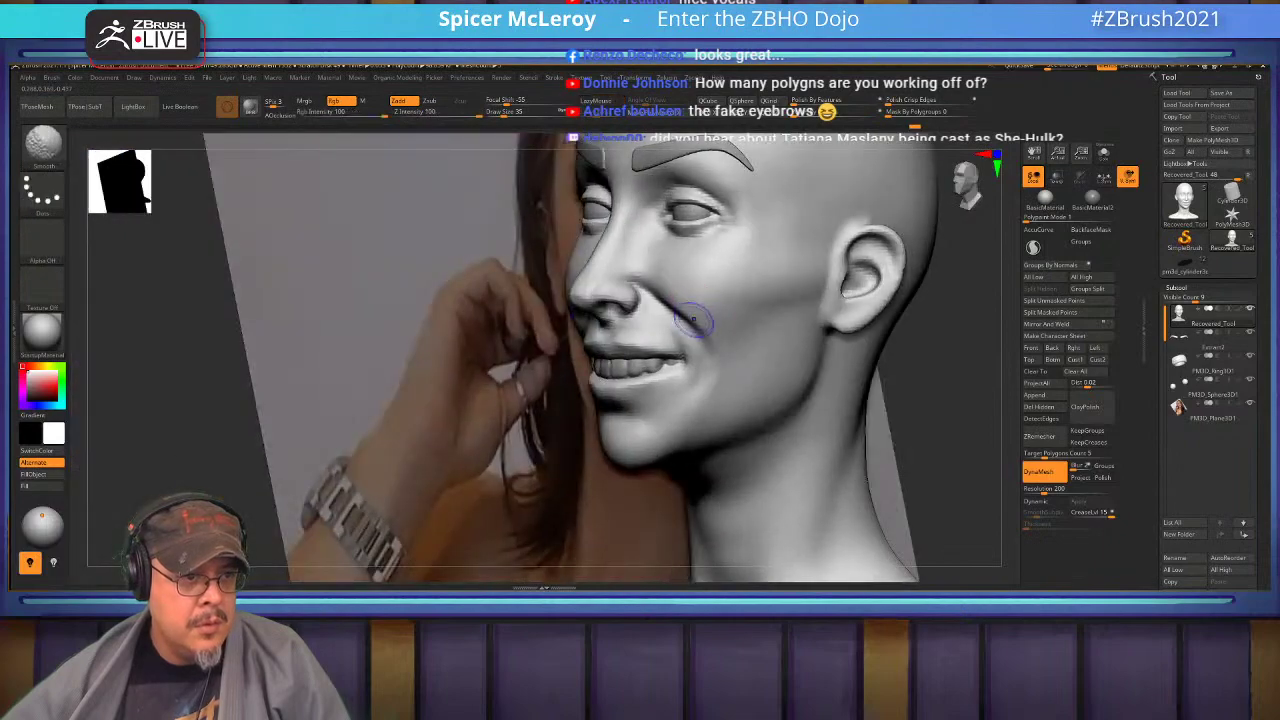
mouse_move(703, 326)
left_mouse_down("shift")
mouse_move(680, 312)
mouse_move(712, 375)
mouse_move(697, 432)
left_mouse_up("shift")
Build up the area beside and below the mouth corner with ClayBuildup at draw size 51 and smooth it.
key("s")
left_click_drag(688, 360, 698, 402)
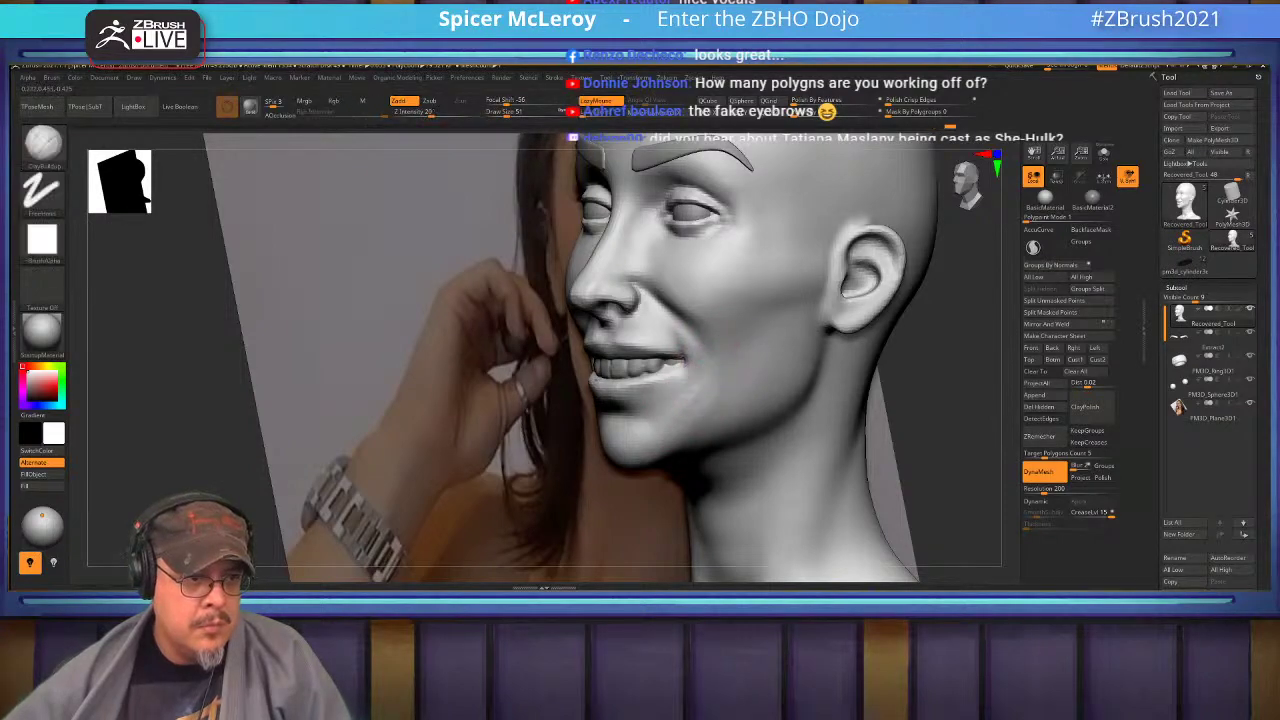
key("shift")
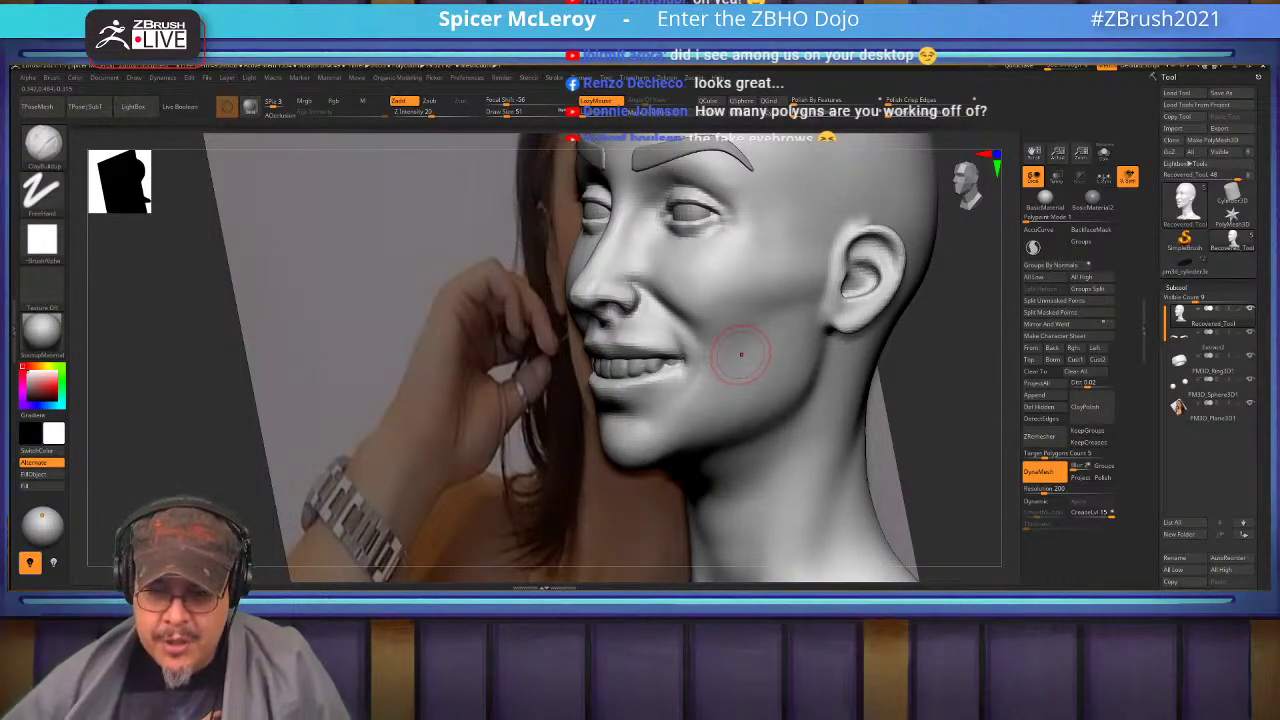
right_click_drag(741, 354, 749, 351)
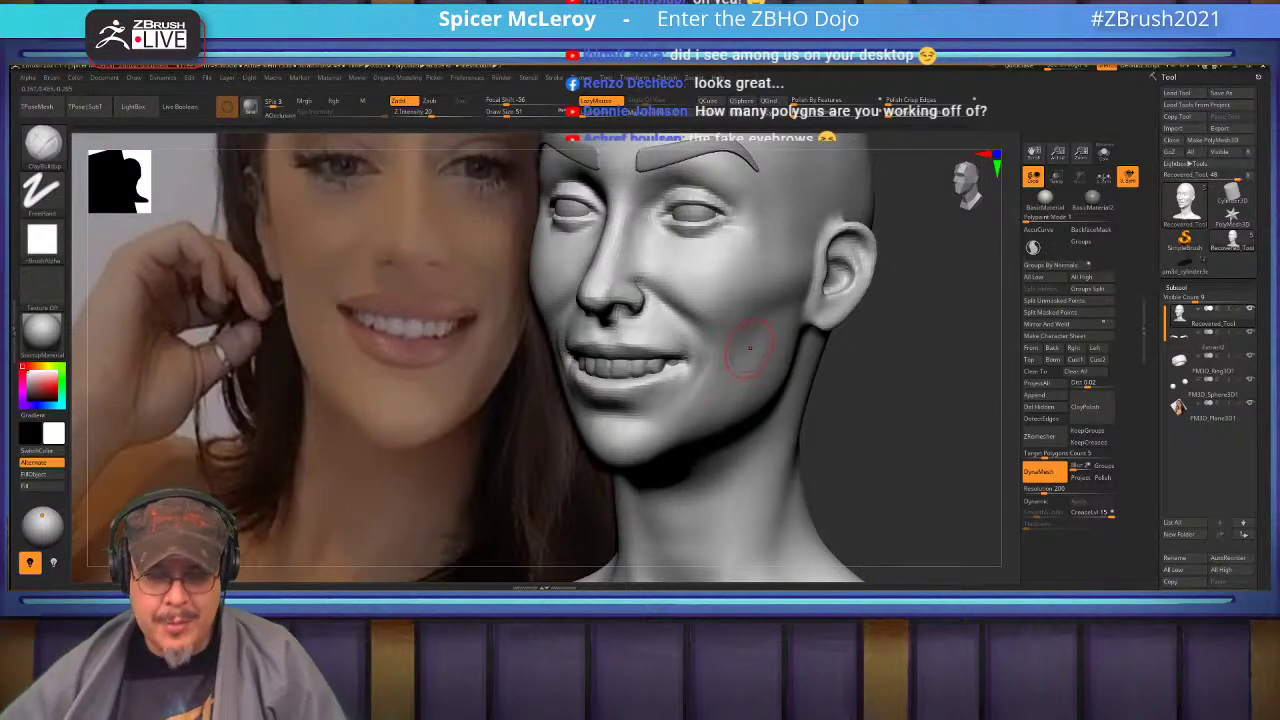
Define the crease beneath the eyes with DamStandard at draw size 41.
right_click_drag(748, 345, 860, 298)
key("f")
mouse_move(860, 298)
right_mouse_down("alt")
mouse_move(757, 329)
mouse_move(795, 306)
mouse_move(740, 352)
mouse_move(780, 345)
mouse_move(792, 328)
right_mouse_up("alt")
key("b")
key("d")
key("s")
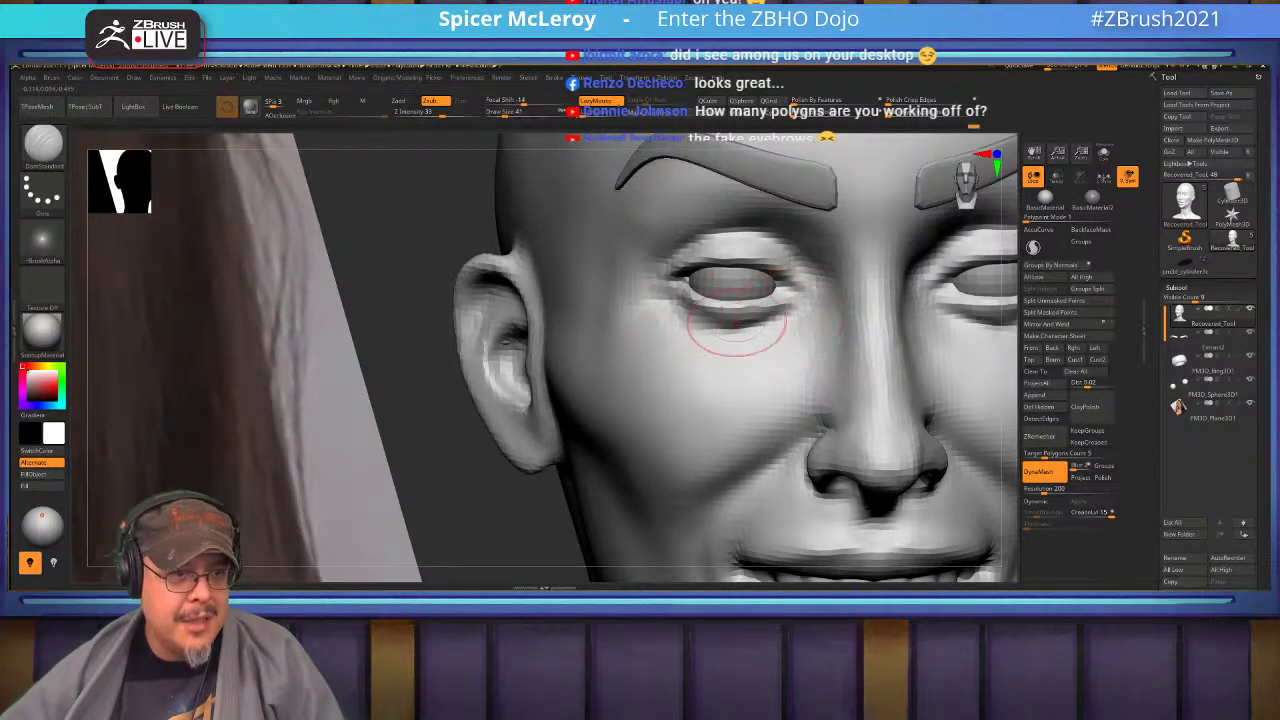
mouse_move(777, 330)
right_mouse_down()
mouse_move(799, 348)
mouse_move(771, 343)
right_mouse_up()
Build up the cheekbones below the eyes with ClayBuildup at draw size 87 and compare the head with the reference photo.
key("b")
key("c")
key("b")
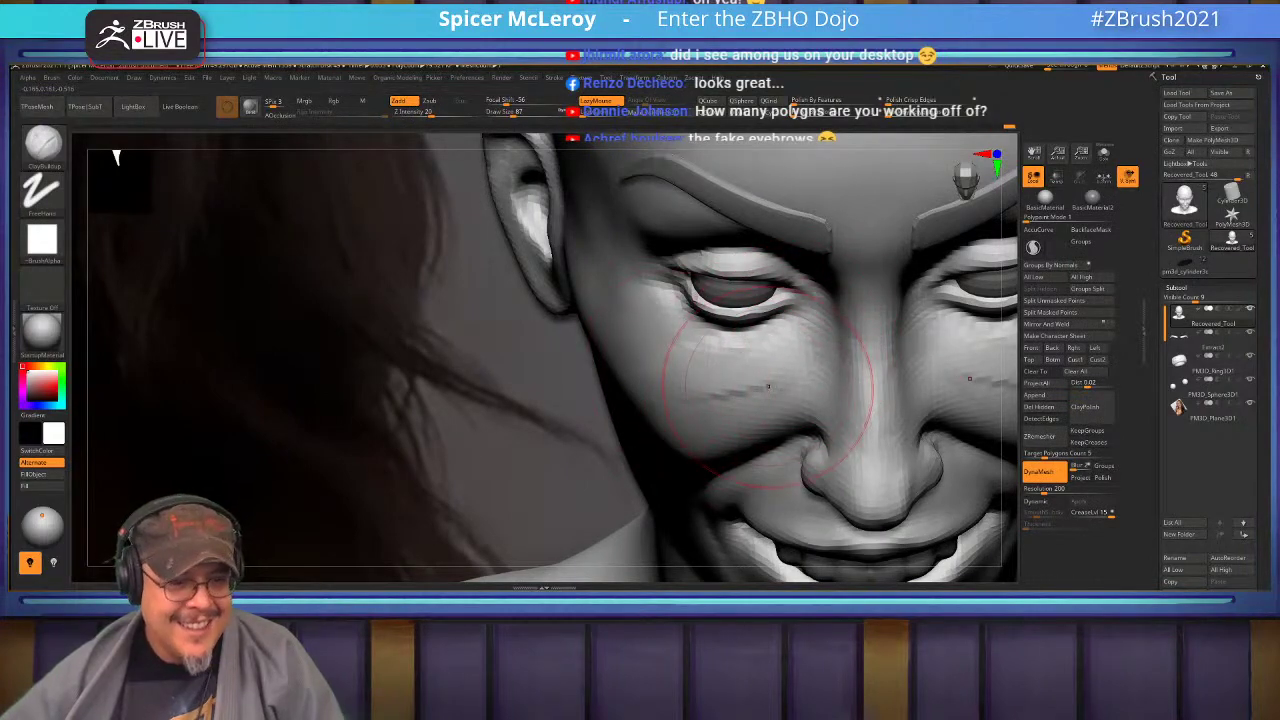
left_click_drag(768, 386, 791, 369)
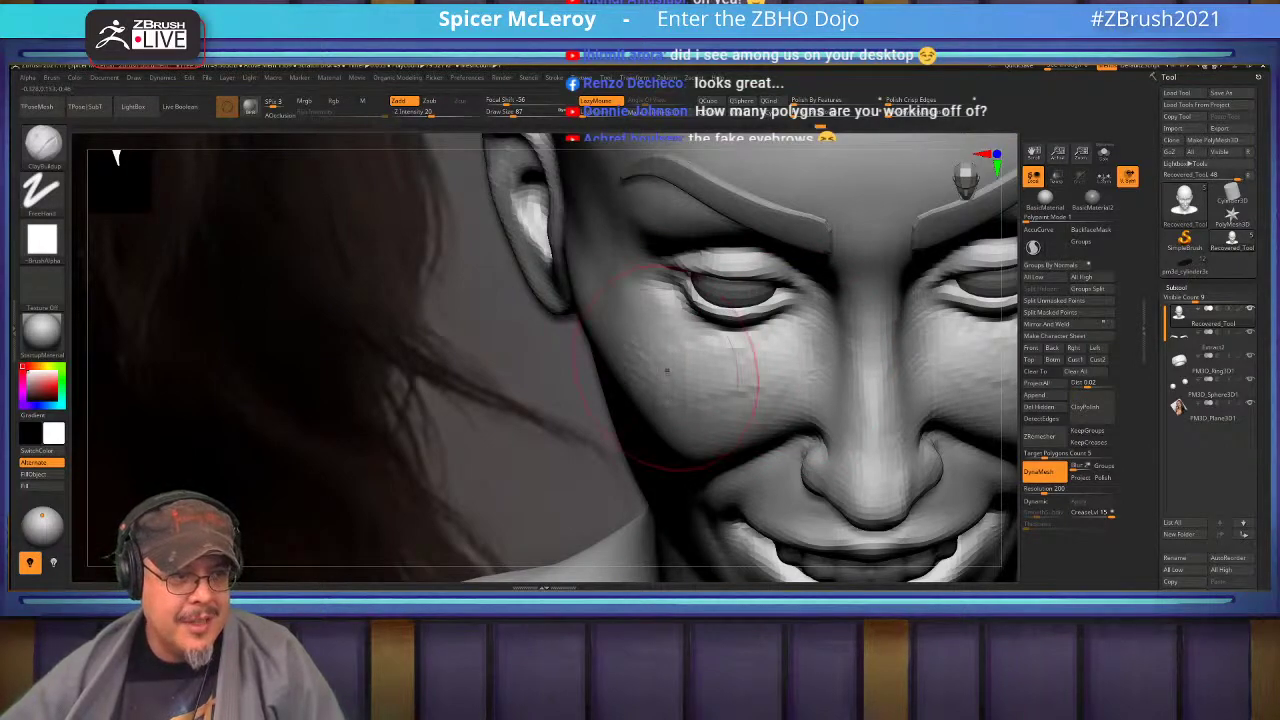
right_click_drag(673, 401, 722, 376)
mouse_move(648, 445)
left_mouse_down()
mouse_move(677, 471)
mouse_move(680, 398)
mouse_move(668, 400)
mouse_move(717, 411)
mouse_move(722, 400)
left_mouse_up()
key("f")
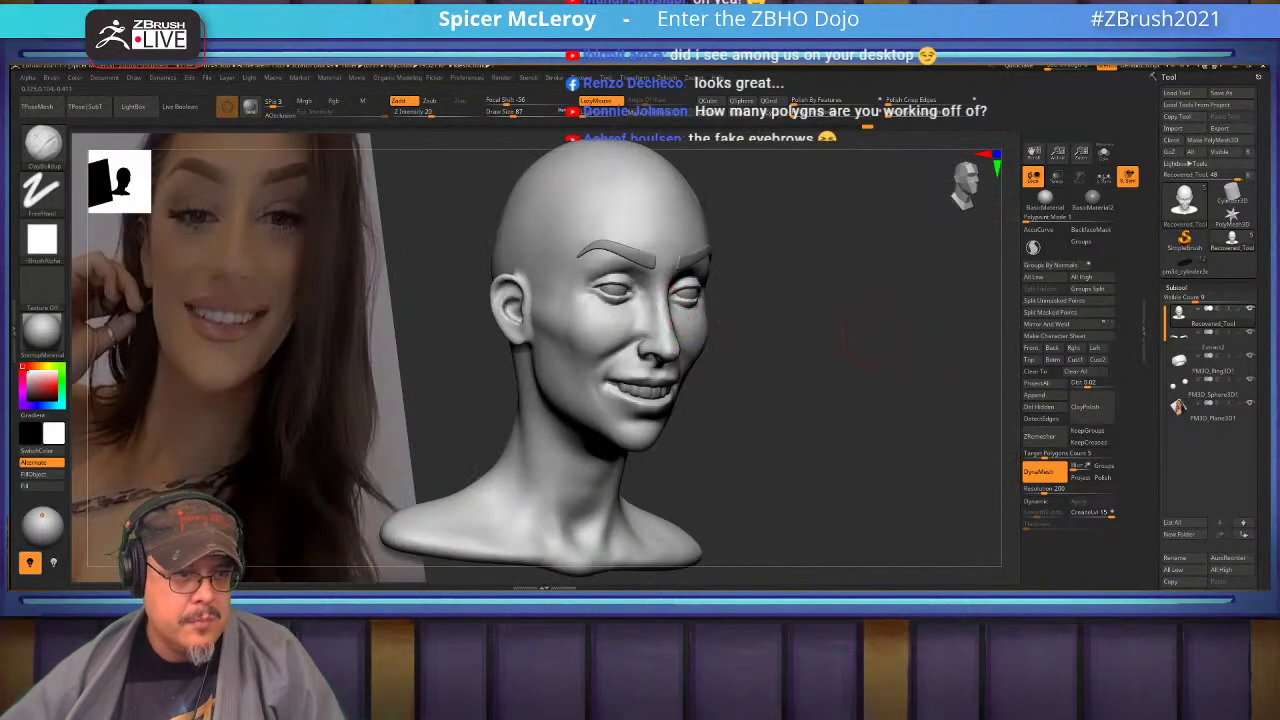
mouse_move(935, 316)
right_mouse_down()
mouse_move(865, 328)
mouse_move(872, 368)
mouse_move(832, 350)
mouse_move(936, 358)
mouse_move(980, 323)
mouse_move(928, 340)
right_mouse_up()
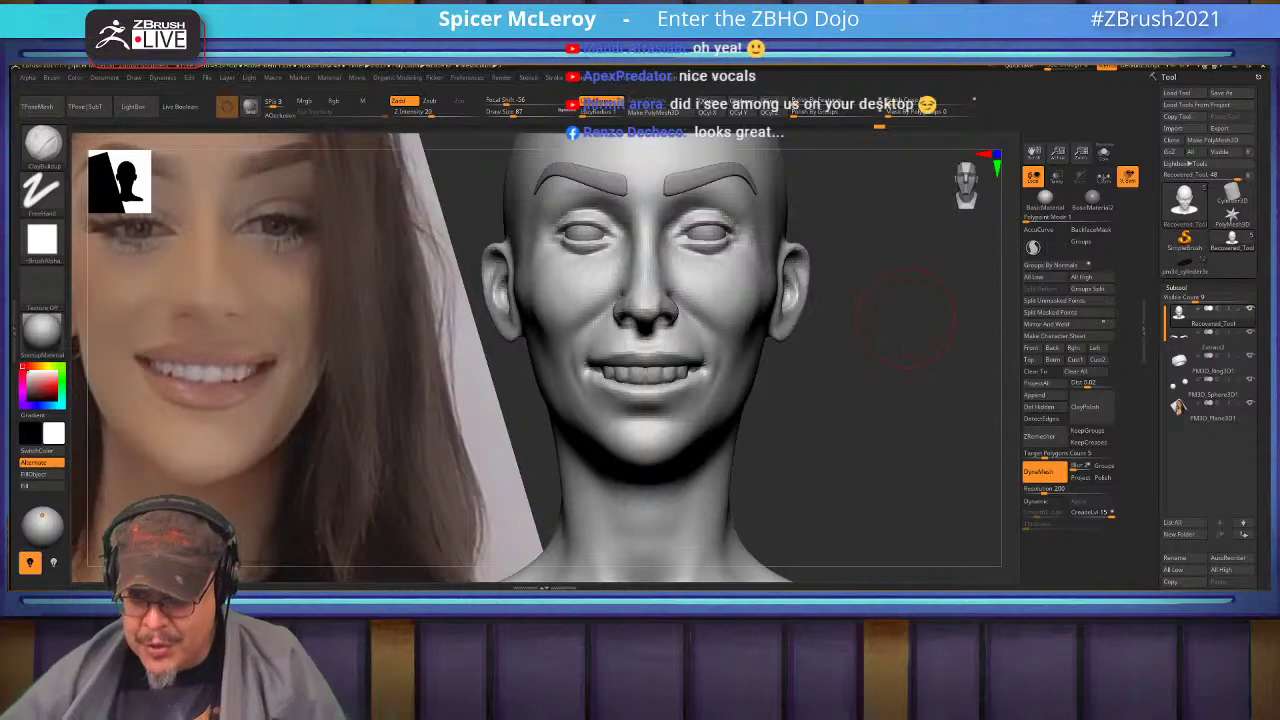
Smooth the outer cheek in front of the ear at draw size 87 and check the face from the front.
mouse_move(905, 318)
left_mouse_down()
mouse_move(850, 412)
mouse_move(680, 290)
mouse_move(700, 300)
left_mouse_up()
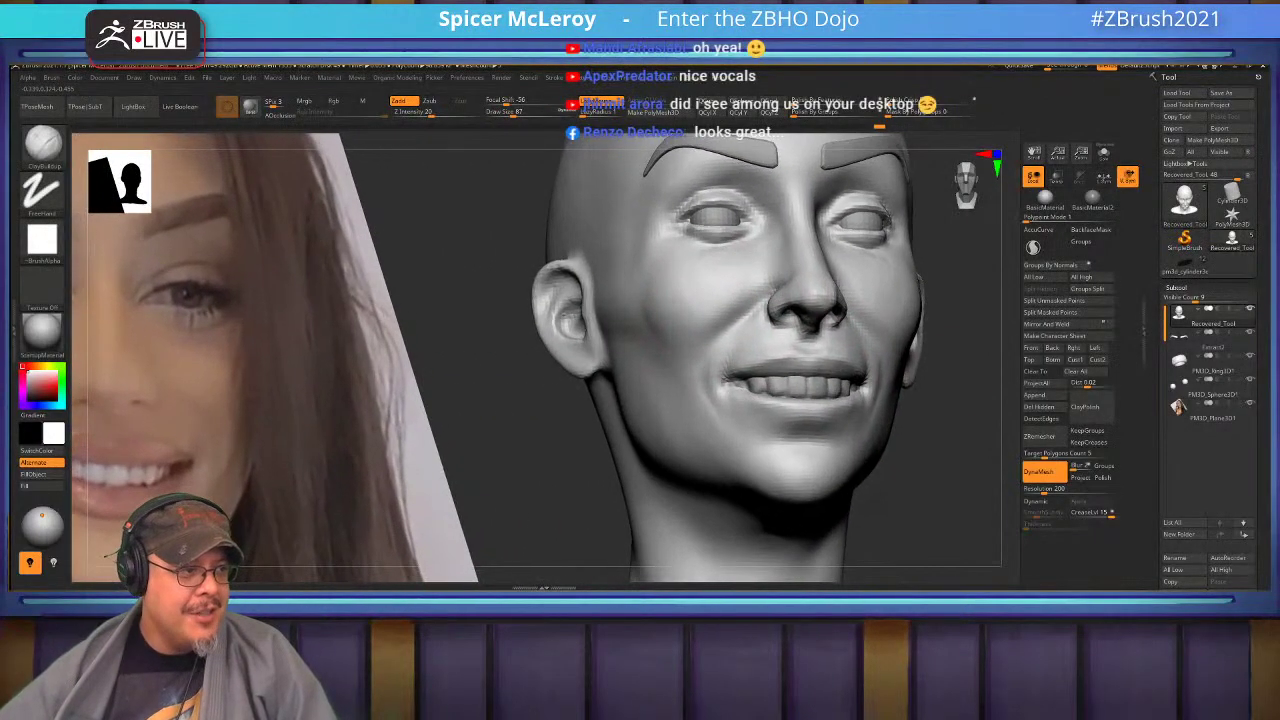
right_click_drag(692, 264, 863, 291, "alt")
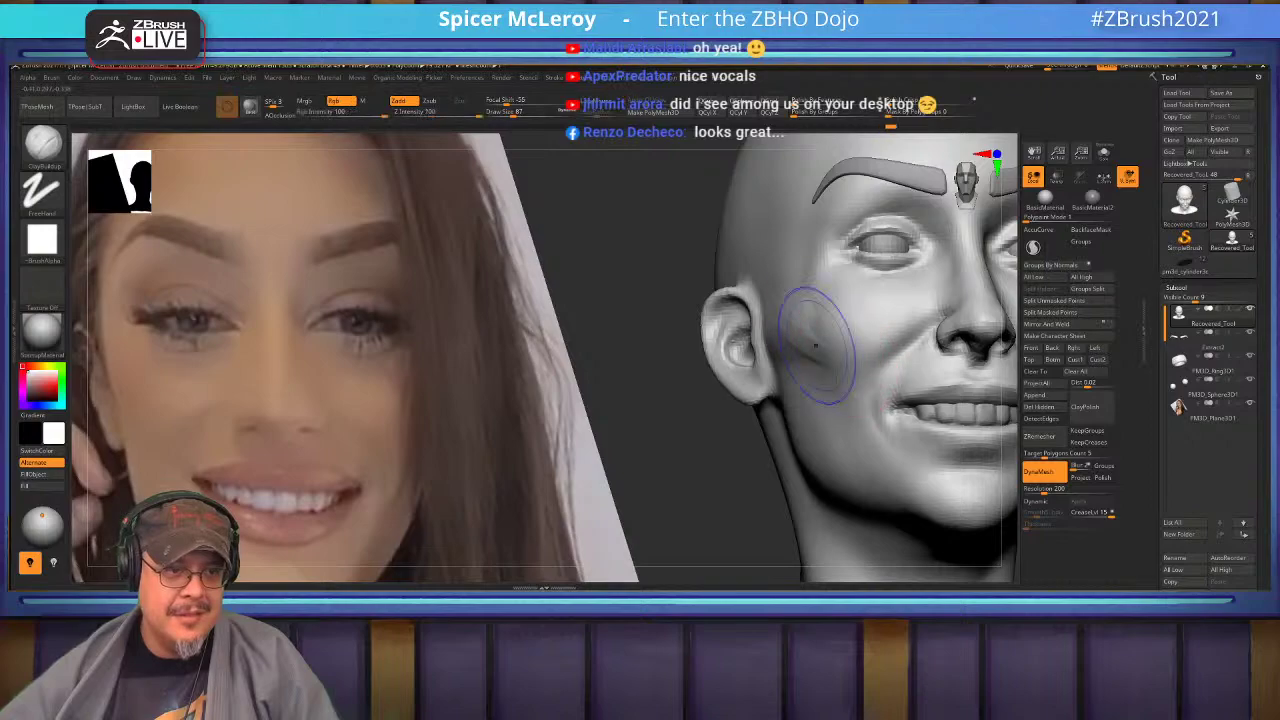
key("shift")
key("f")
left_click_drag(975, 330, 785, 328)
right_click_drag(785, 328, 751, 323, "ctrl")
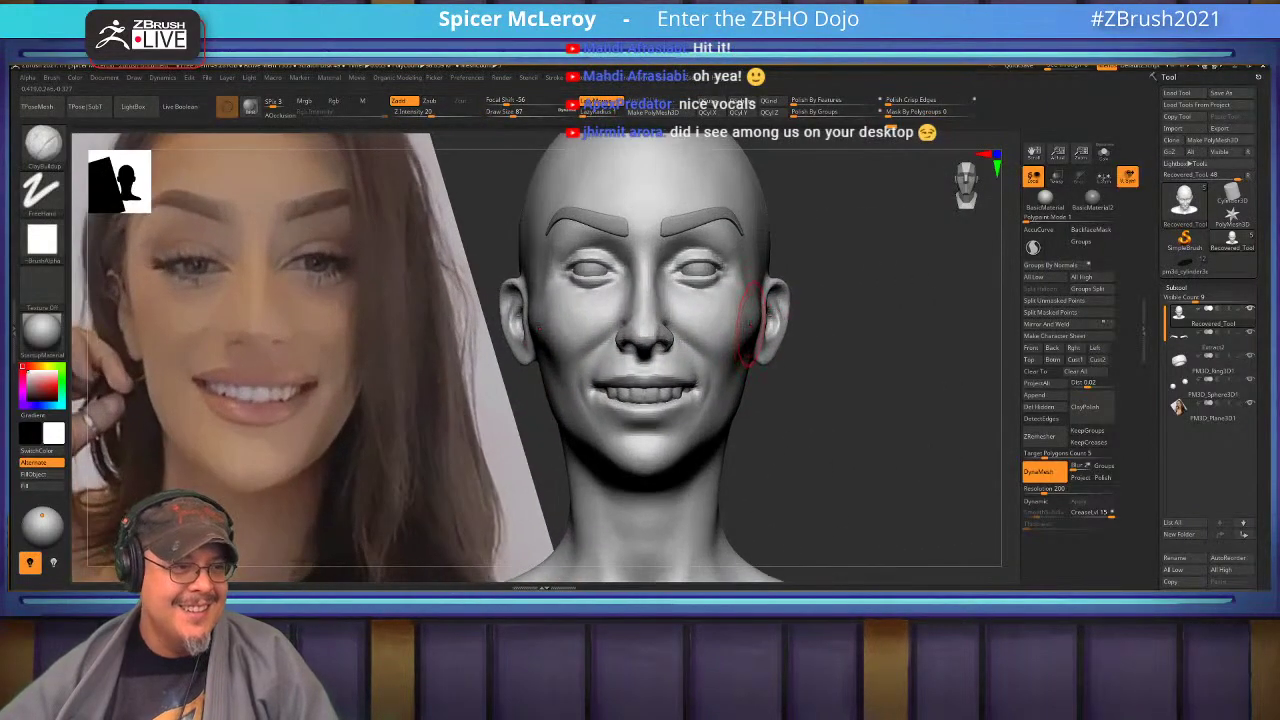
Build up the cheek beside the mouth corner with ClayBuildup at draw size 59 and smooth the strokes.
mouse_move(701, 268)
right_mouse_down("alt")
mouse_move(766, 287)
mouse_move(740, 322)
mouse_move(832, 350)
mouse_move(775, 345)
right_mouse_up("alt")
key("shift")
right_click_drag(775, 345, 814, 300, "alt")
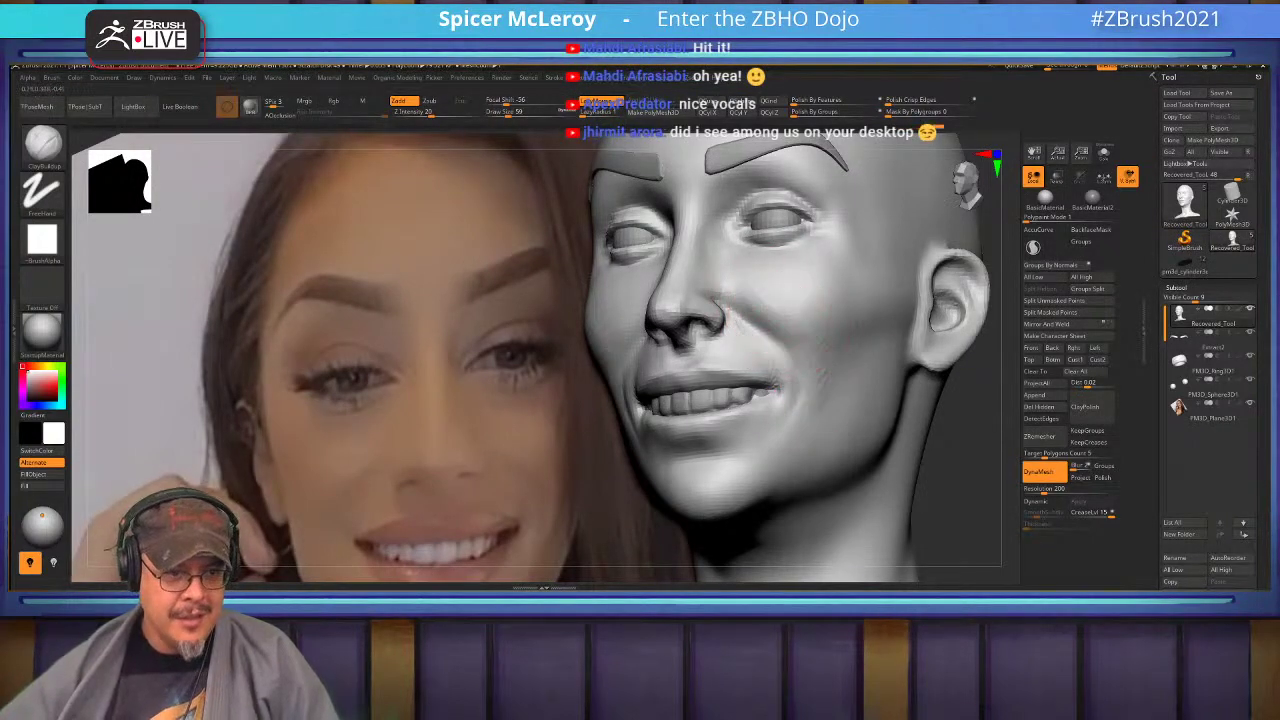
key("shift")
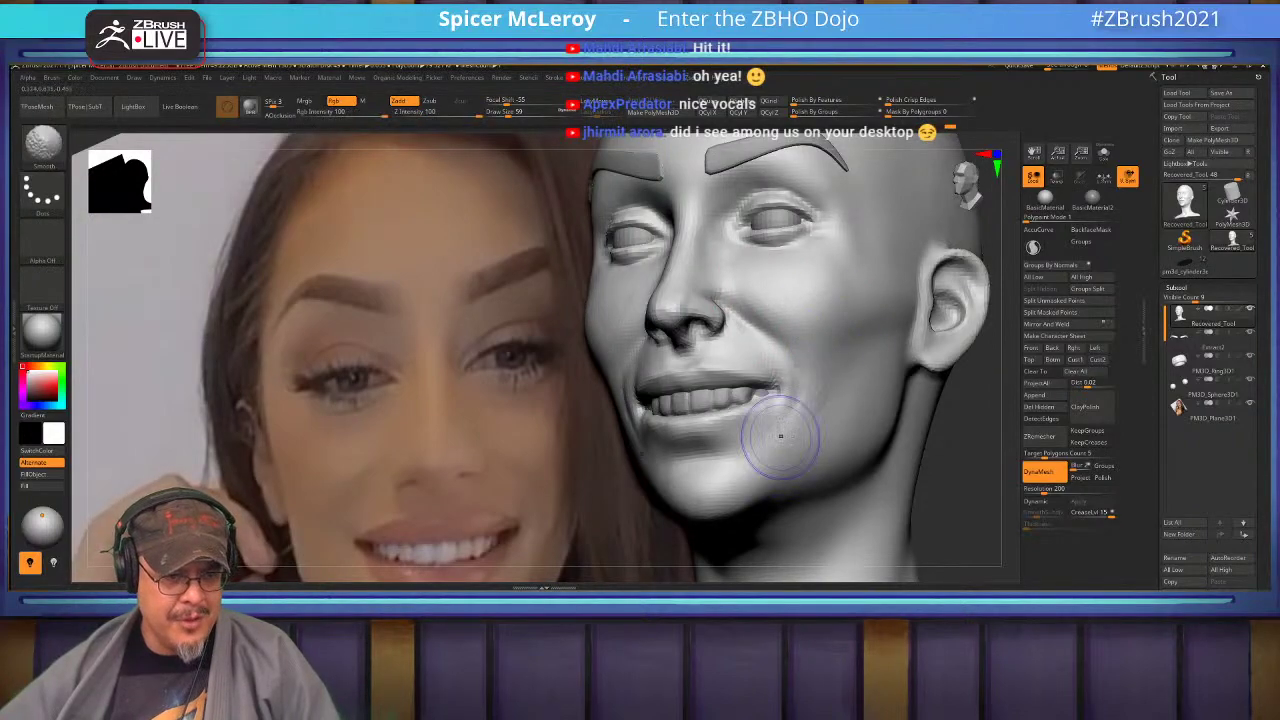
Rework the hollow between the cheekbone and jaw with ClayBuildup at draw size 59 from the side and smooth it.
mouse_move(777, 434)
right_mouse_down()
mouse_move(580, 430)
mouse_move(698, 402)
right_mouse_up()
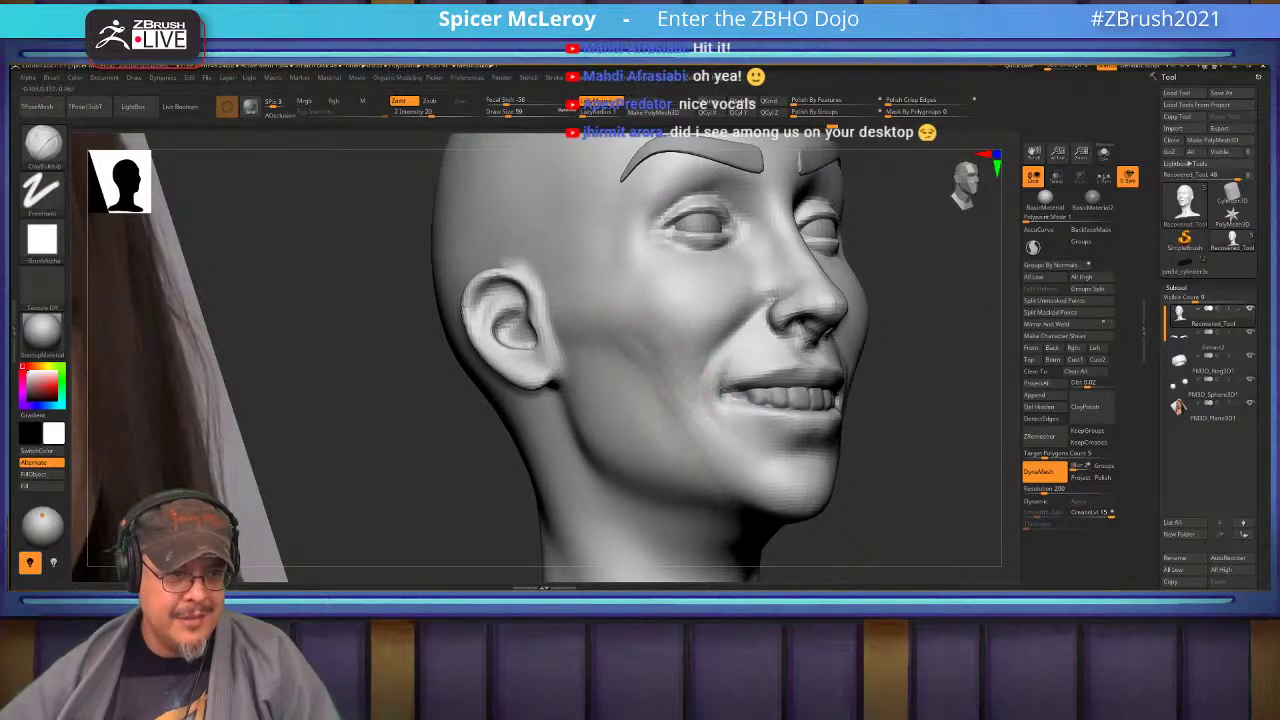
key("shift")
mouse_move(683, 409)
left_mouse_down("shift")
mouse_move(704, 418)
mouse_move(662, 380)
left_mouse_up("shift")
mouse_move(662, 380)
right_mouse_down()
mouse_move(540, 375)
mouse_move(525, 145)
mouse_move(512, 190)
mouse_move(478, 192)
mouse_move(478, 250)
mouse_move(395, 248)
mouse_move(400, 320)
right_mouse_up()
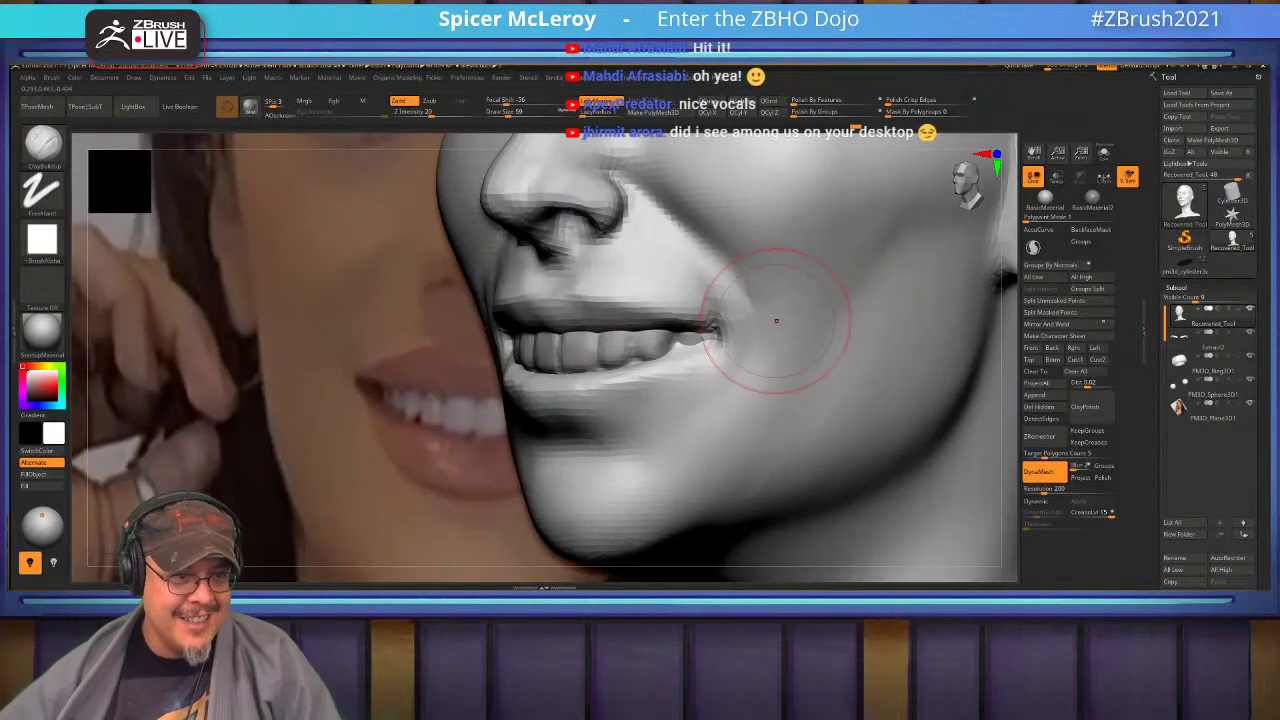
Add volume to the upper lip with the FormSoft brush at draw size 59 and smooth its upper edge.
right_click_drag(752, 305, 790, 345)
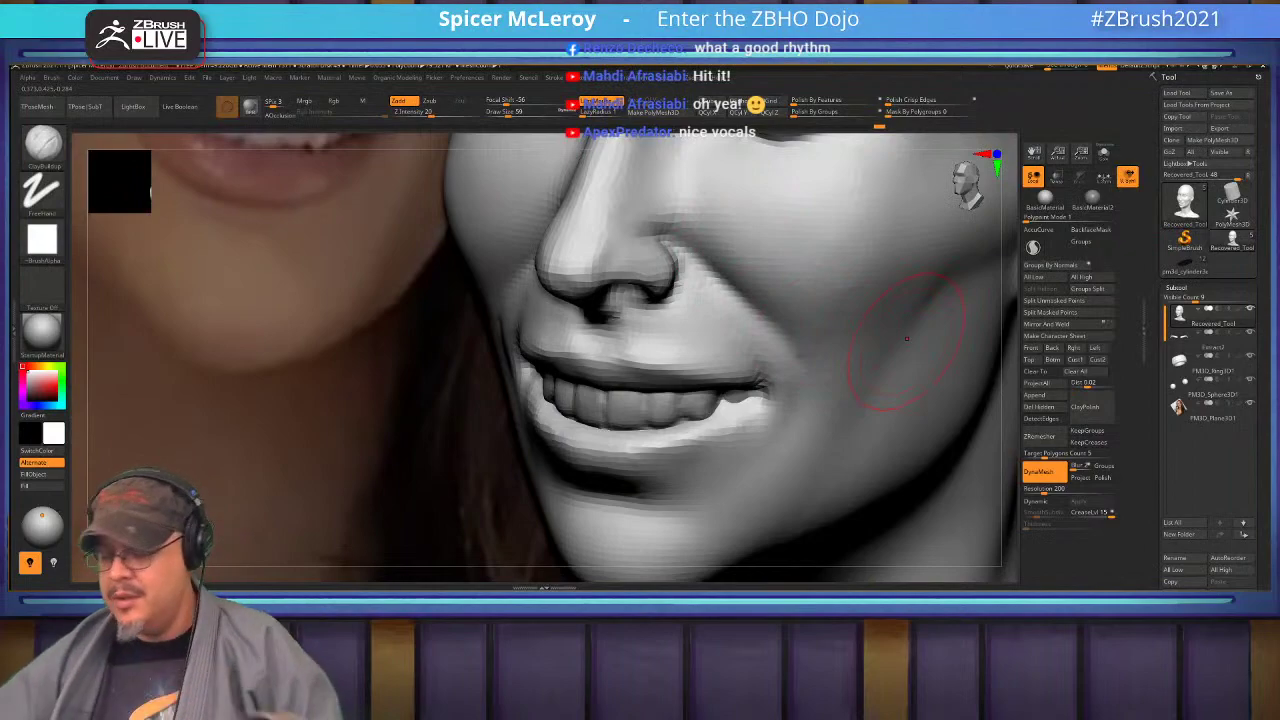
right_click_drag(532, 377, 655, 300)
right_click_drag(725, 318, 689, 329)
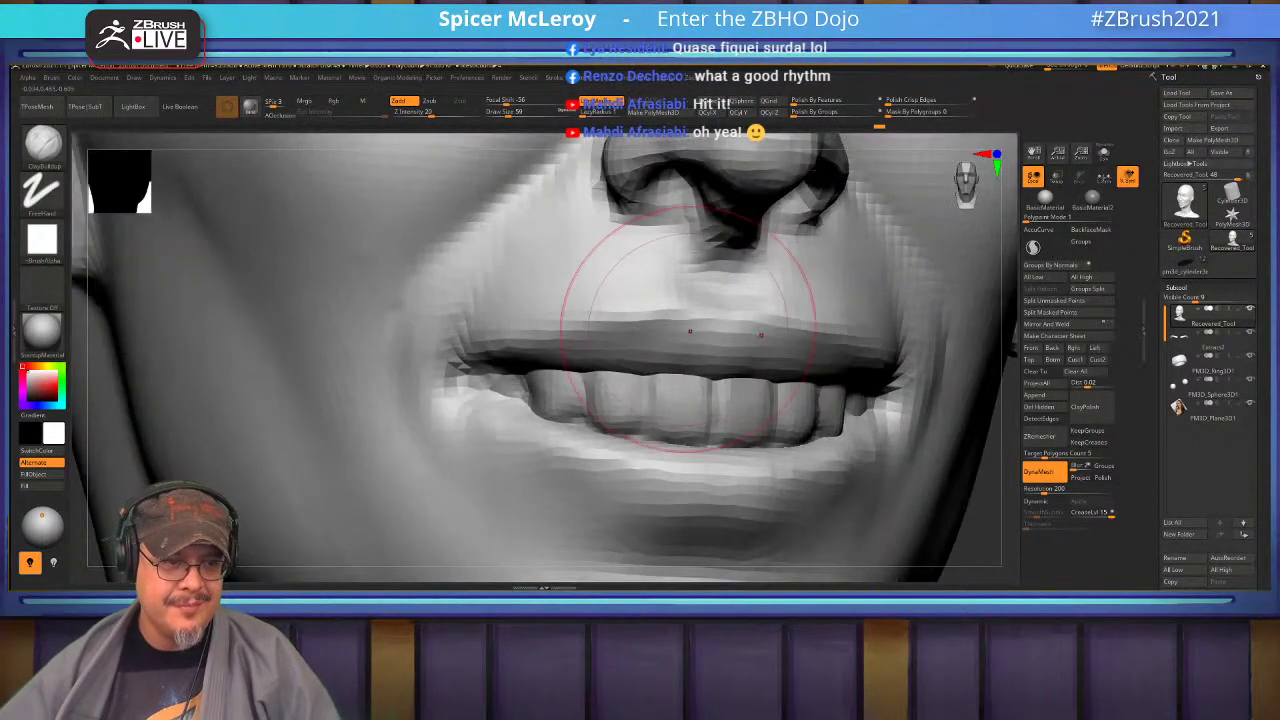
key("b")
key("f")
key("s")
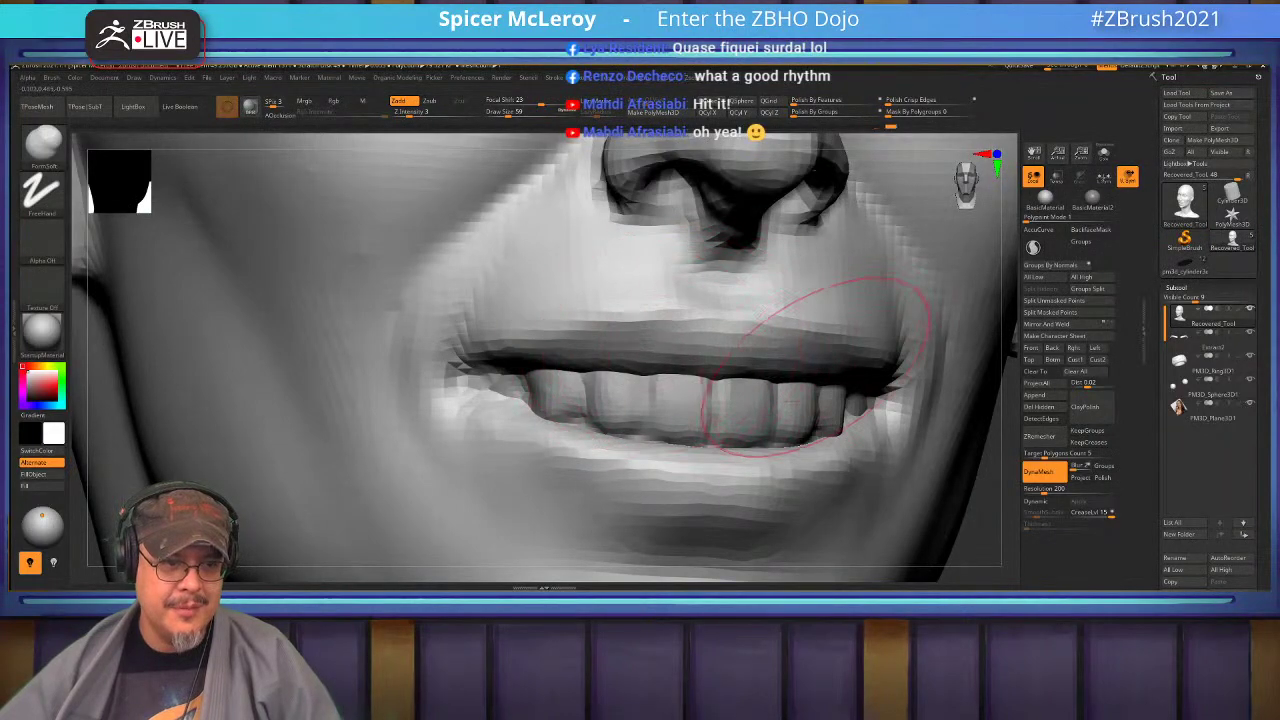
left_click_drag(644, 325, 633, 300, "shift")
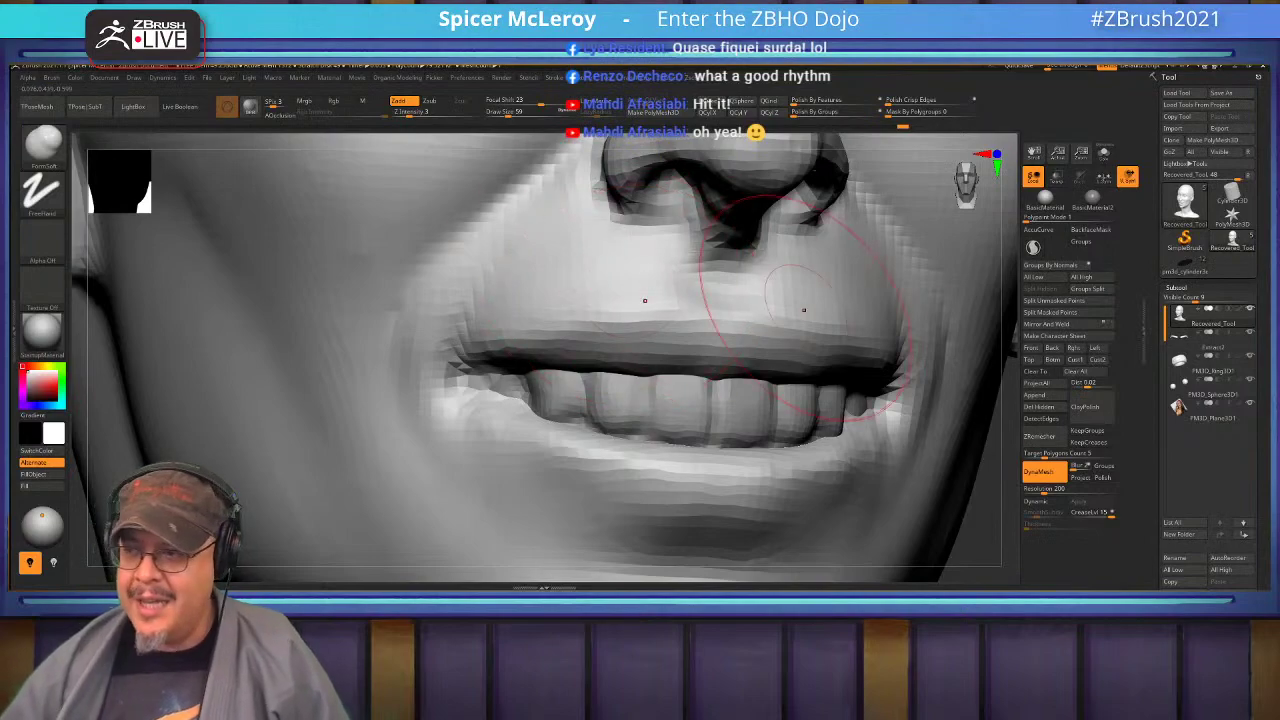